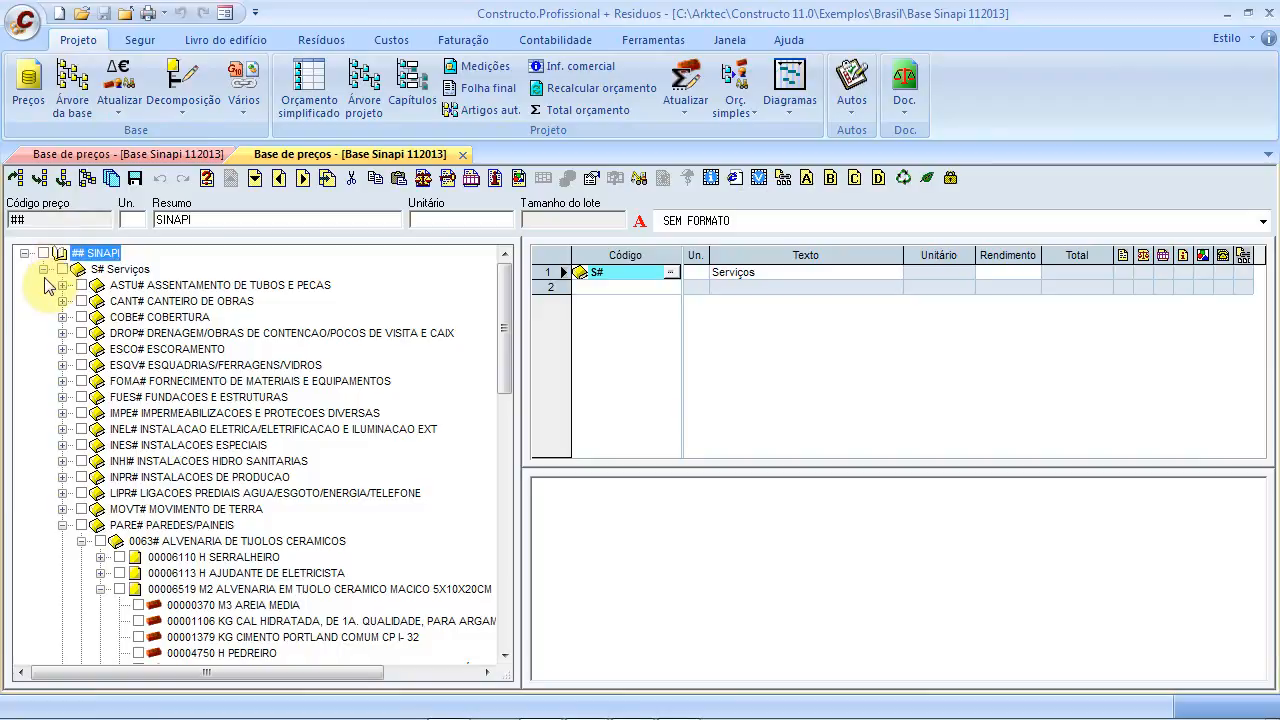
Collapse PARE# and SERP#, then expand ASTU# and 0045# to open composition 73887/001
click(62, 525)
click(62, 621)
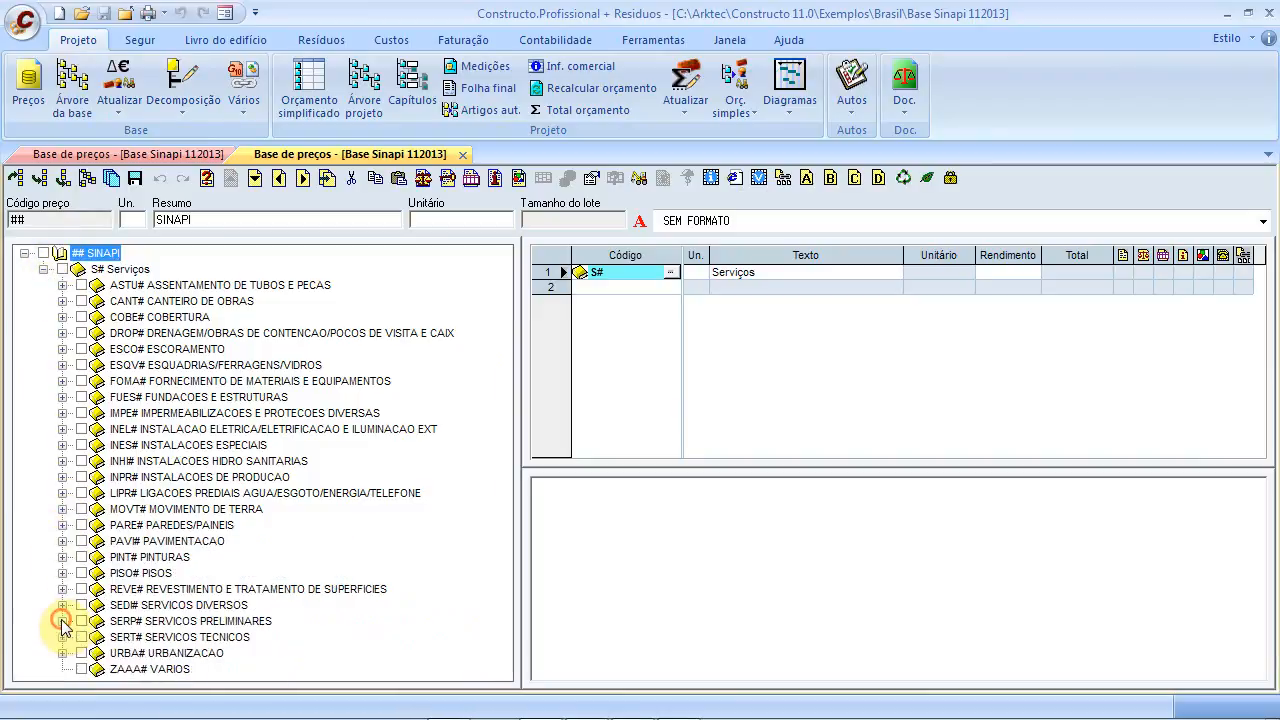
click(44, 270)
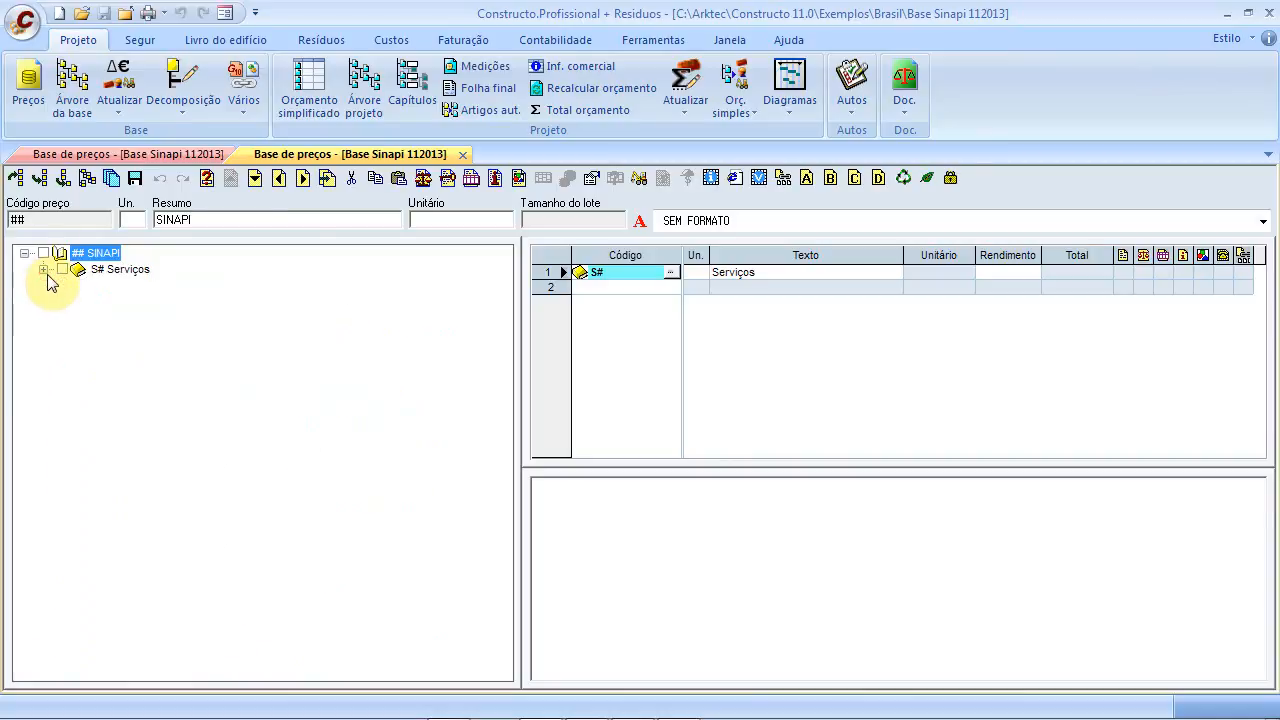
click(44, 270)
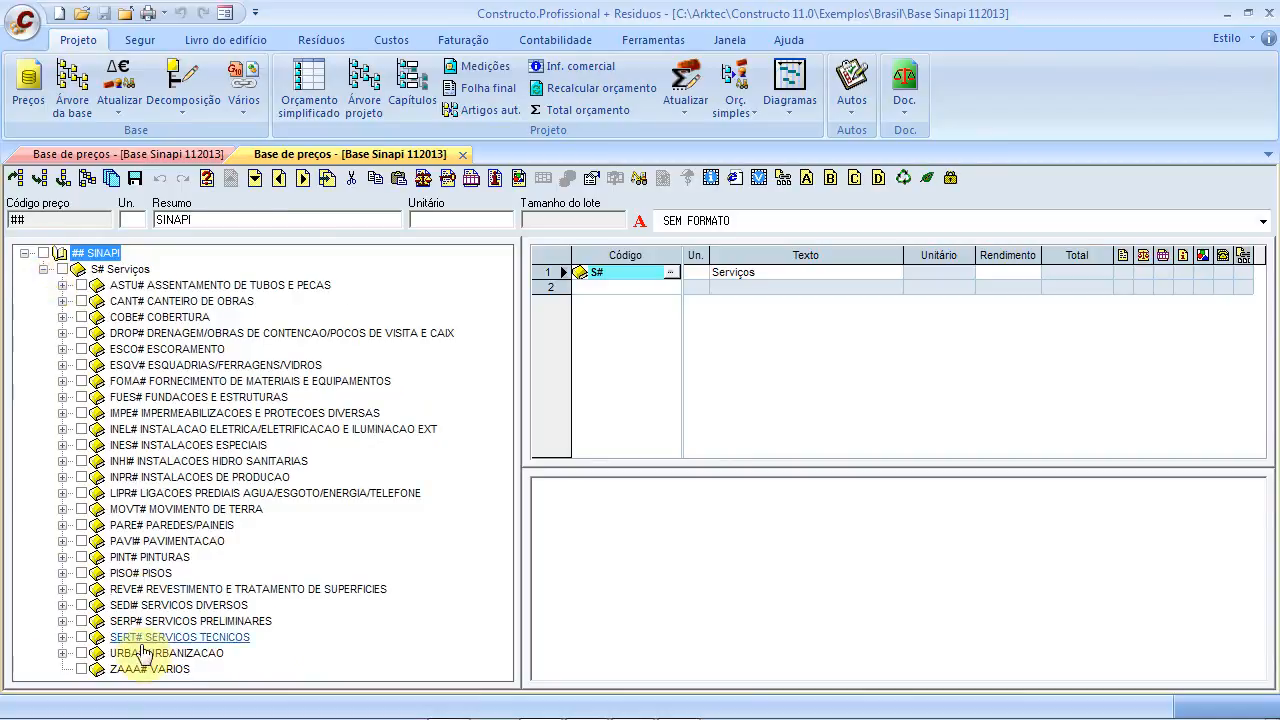
click(62, 285)
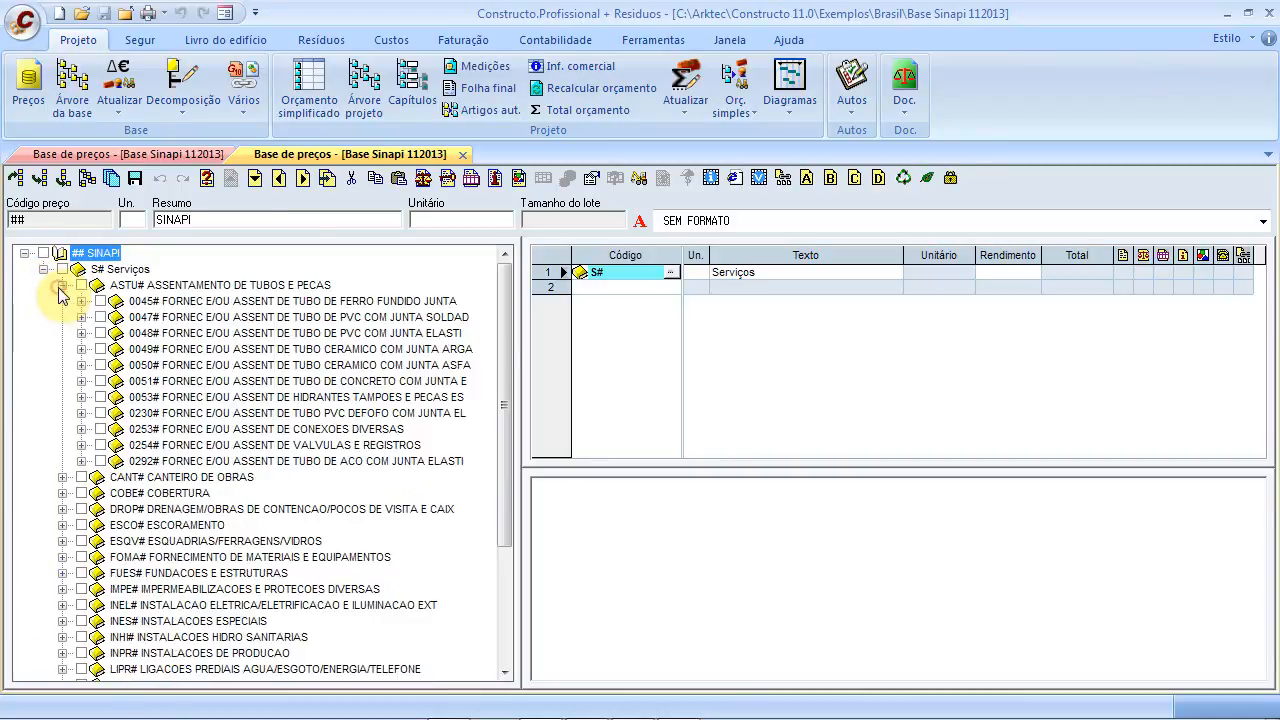
click(82, 301)
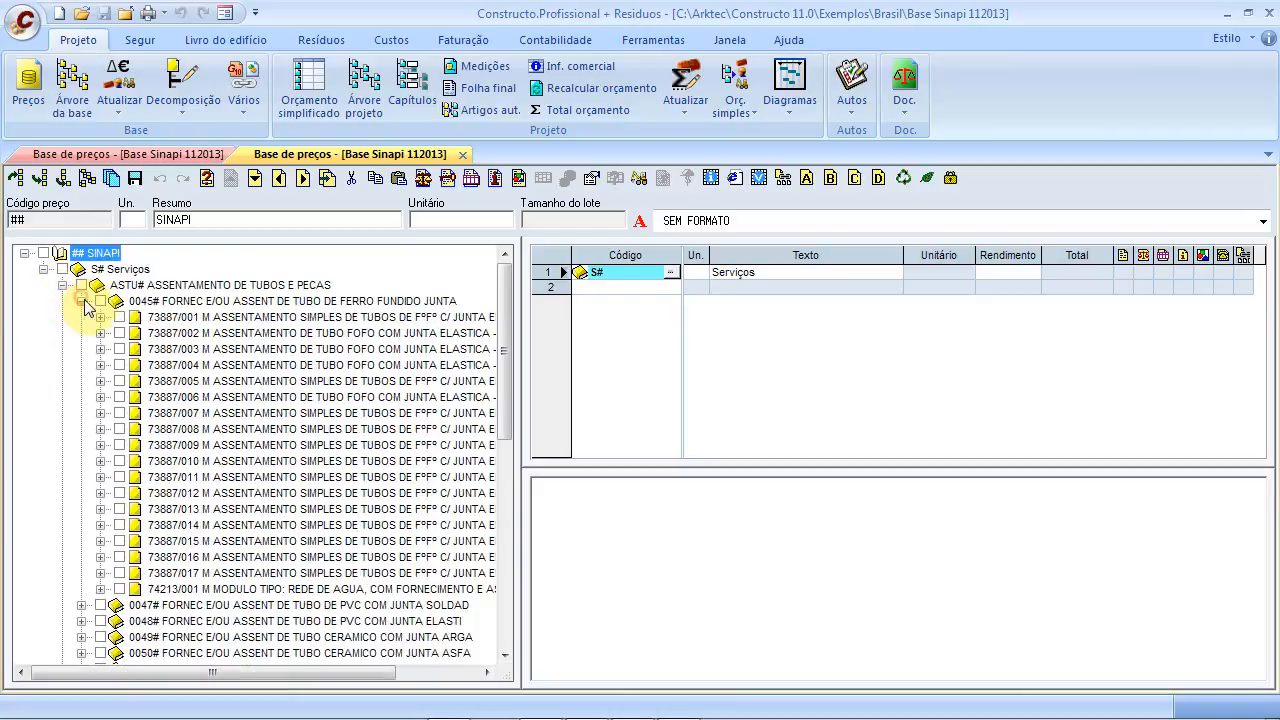
click(171, 318)
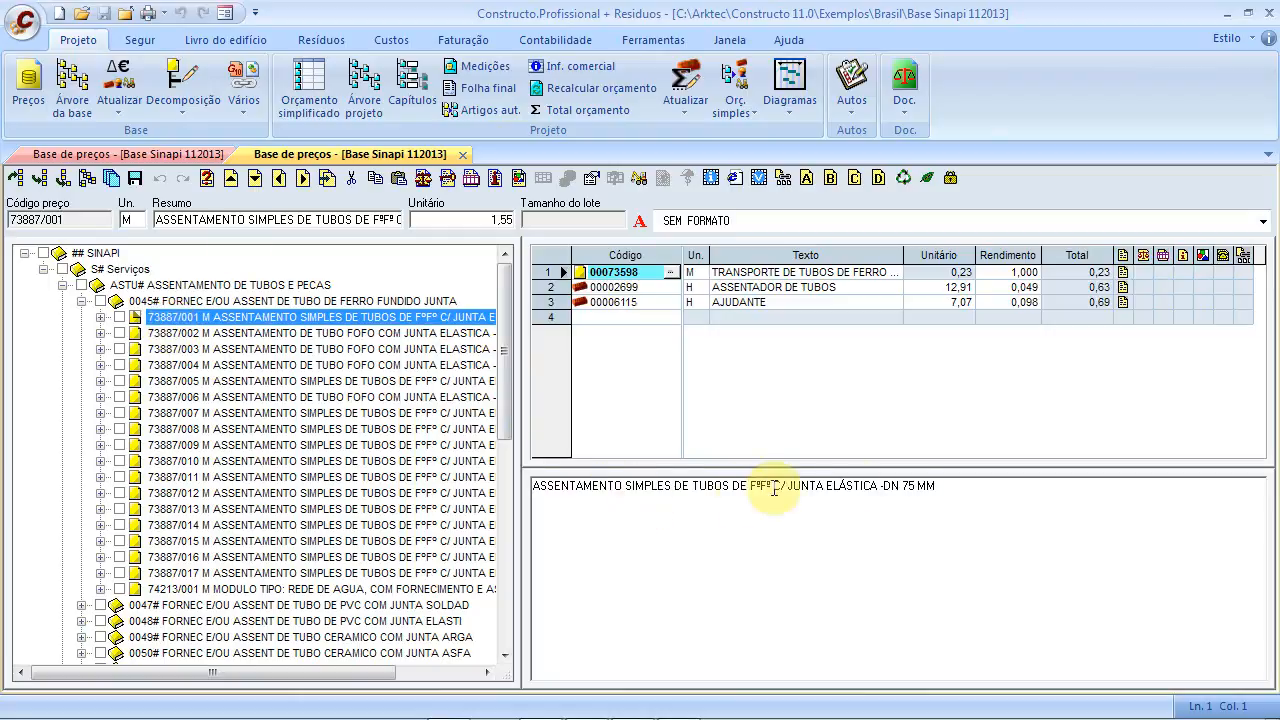
Select the 73887/001 description and review its pipe-layer, helper and transport components
drag(972, 483, 532, 484)
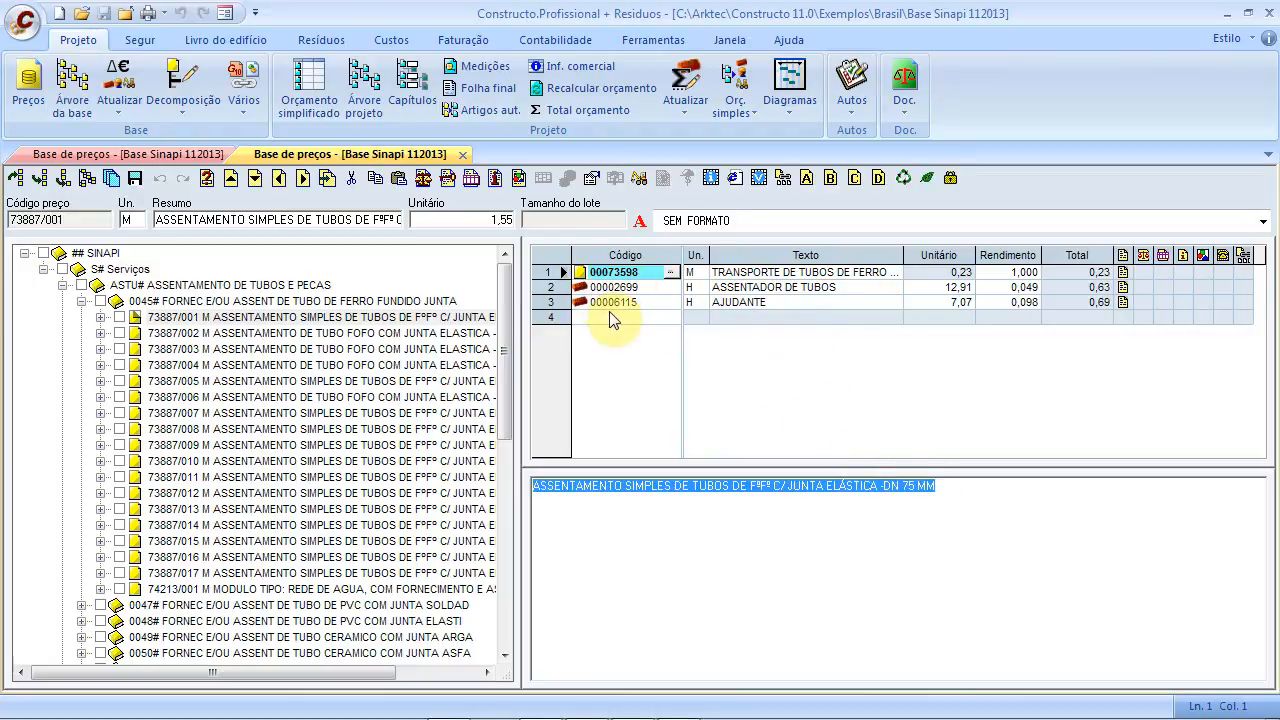
click(789, 290)
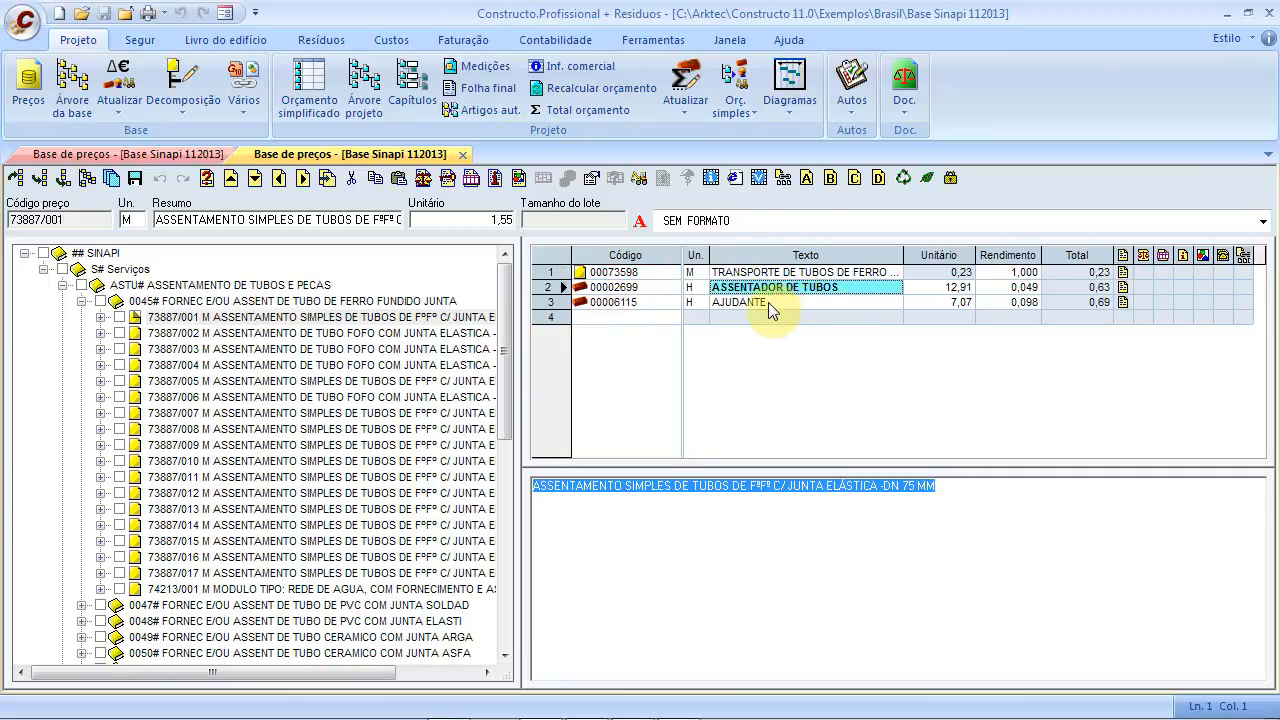
click(770, 305)
click(772, 274)
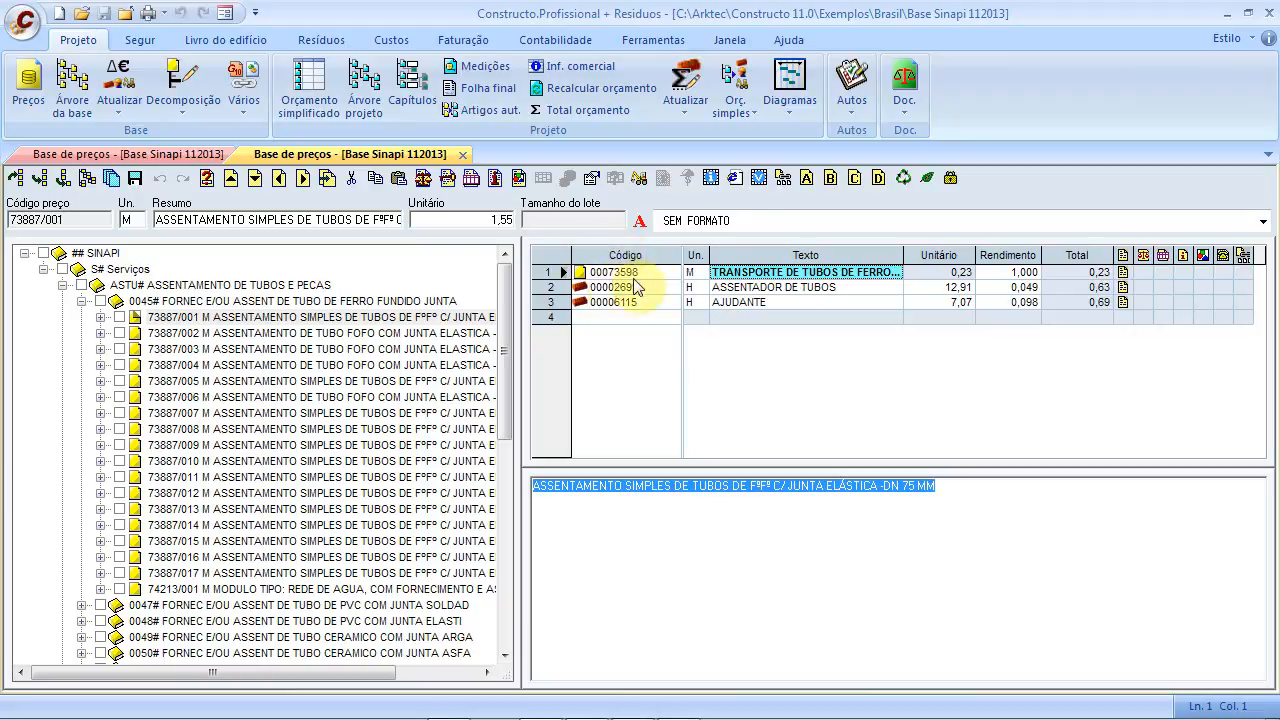
click(255, 179)
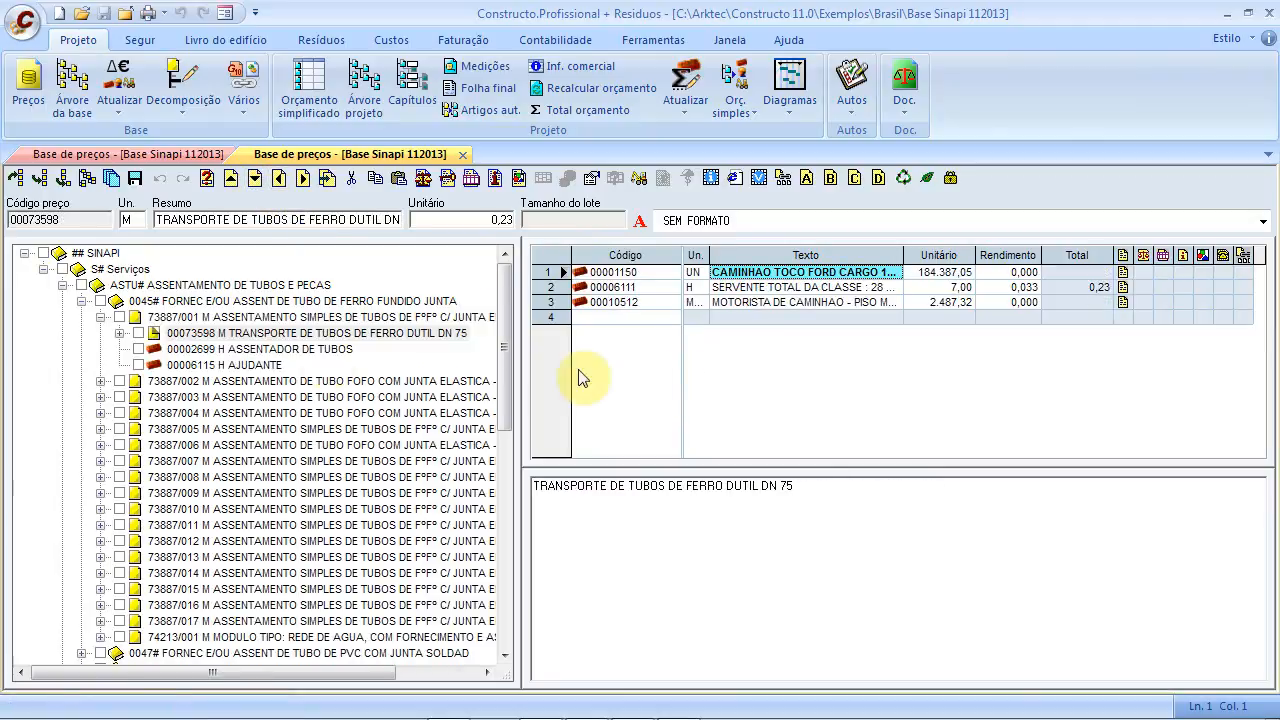
click(119, 334)
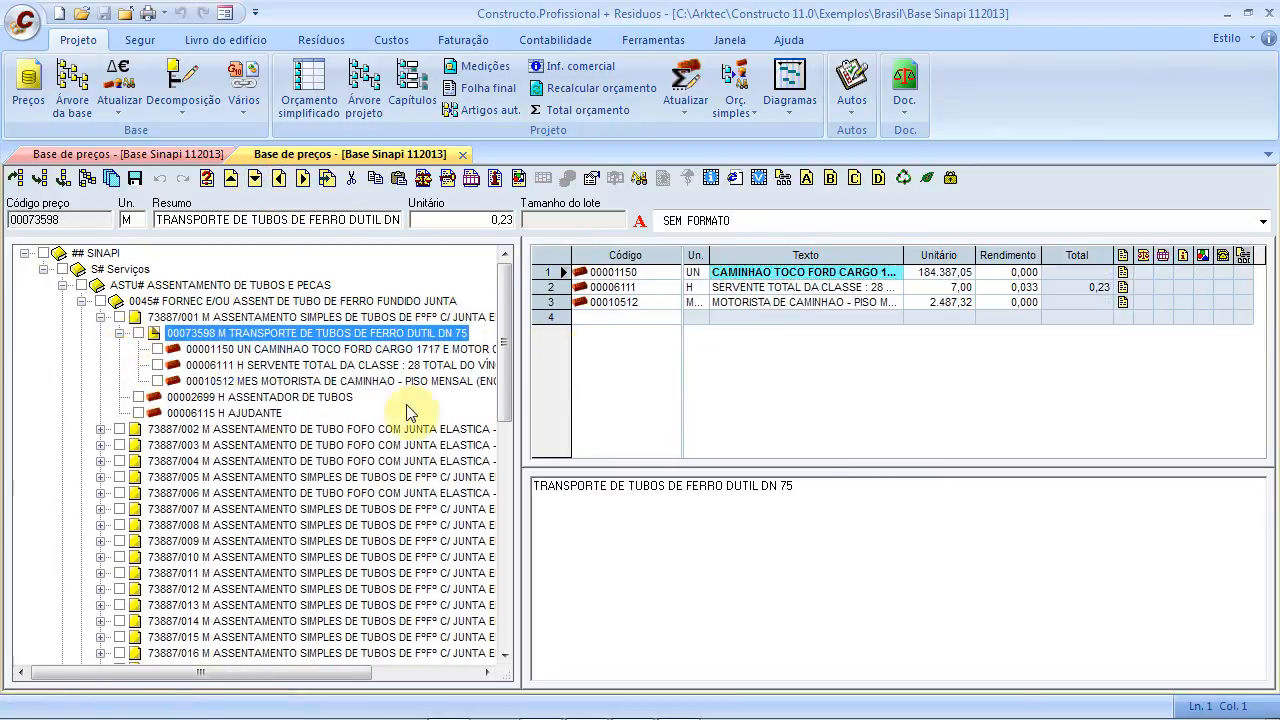
drag(159, 220, 423, 216)
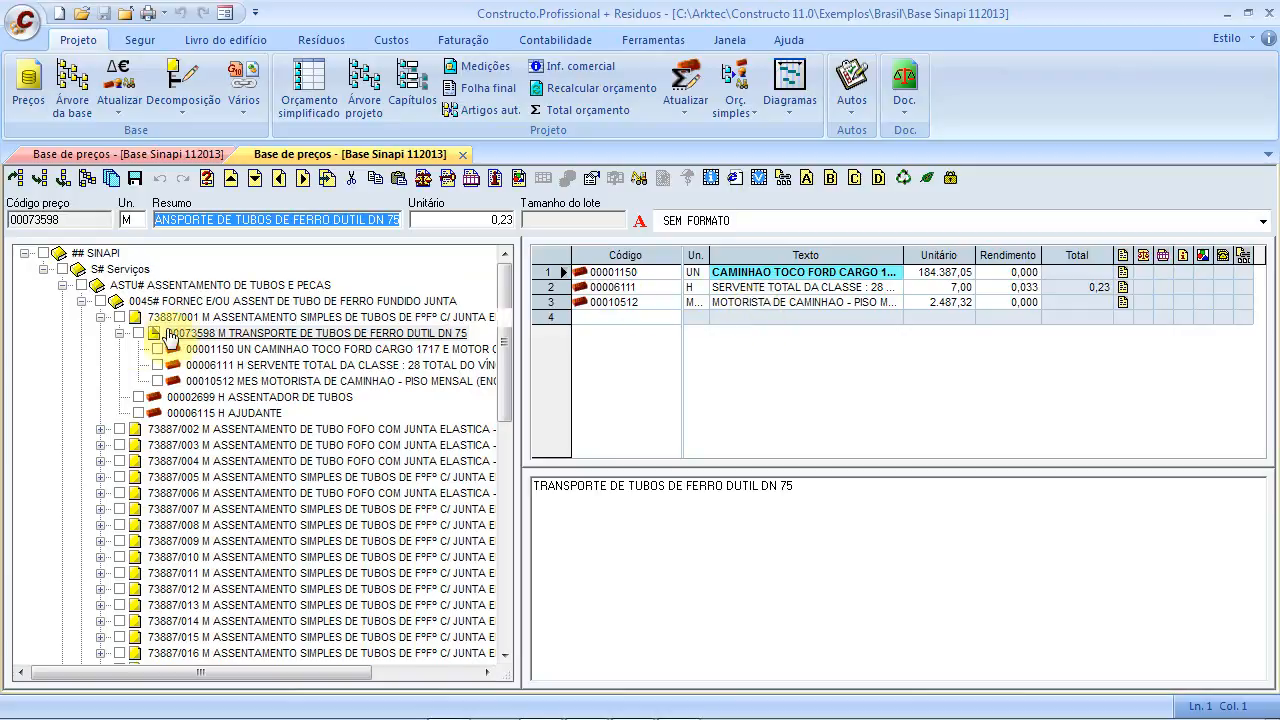
click(120, 333)
click(100, 317)
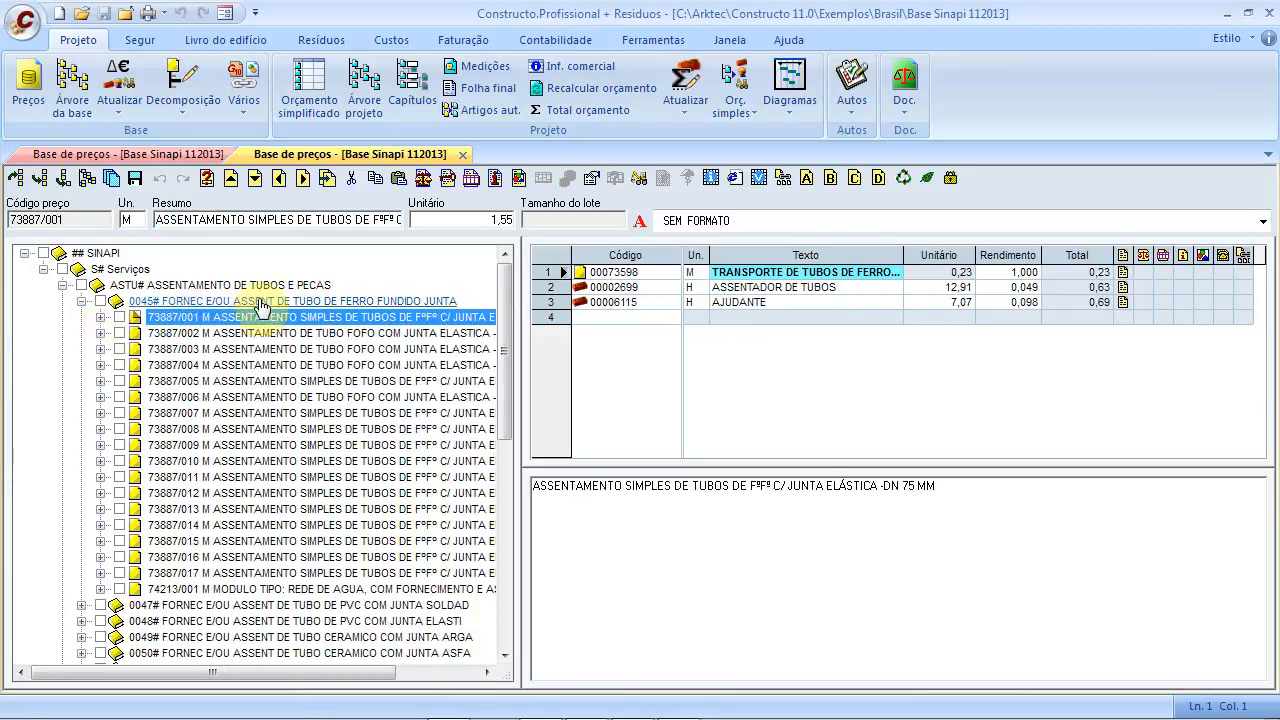
Re-expand 0045# and expand compositions 73887/001, 73887/002, 73887/004 and 00073523
click(82, 301)
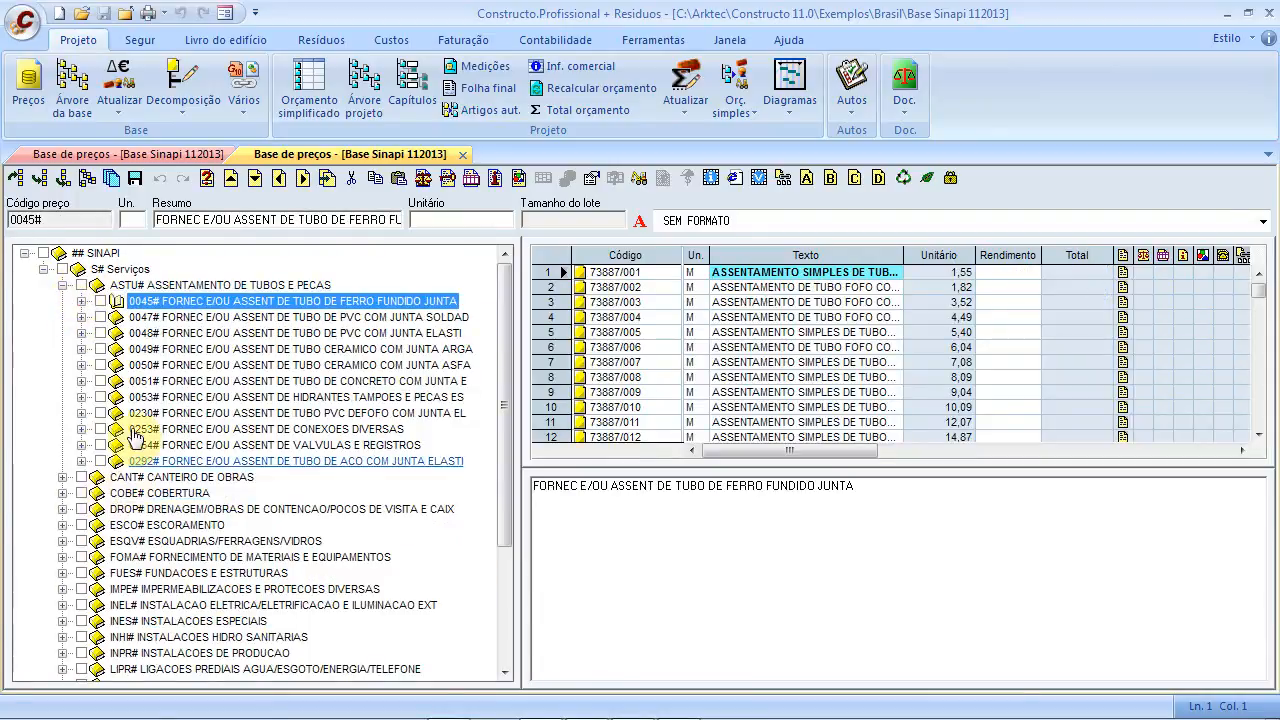
click(82, 302)
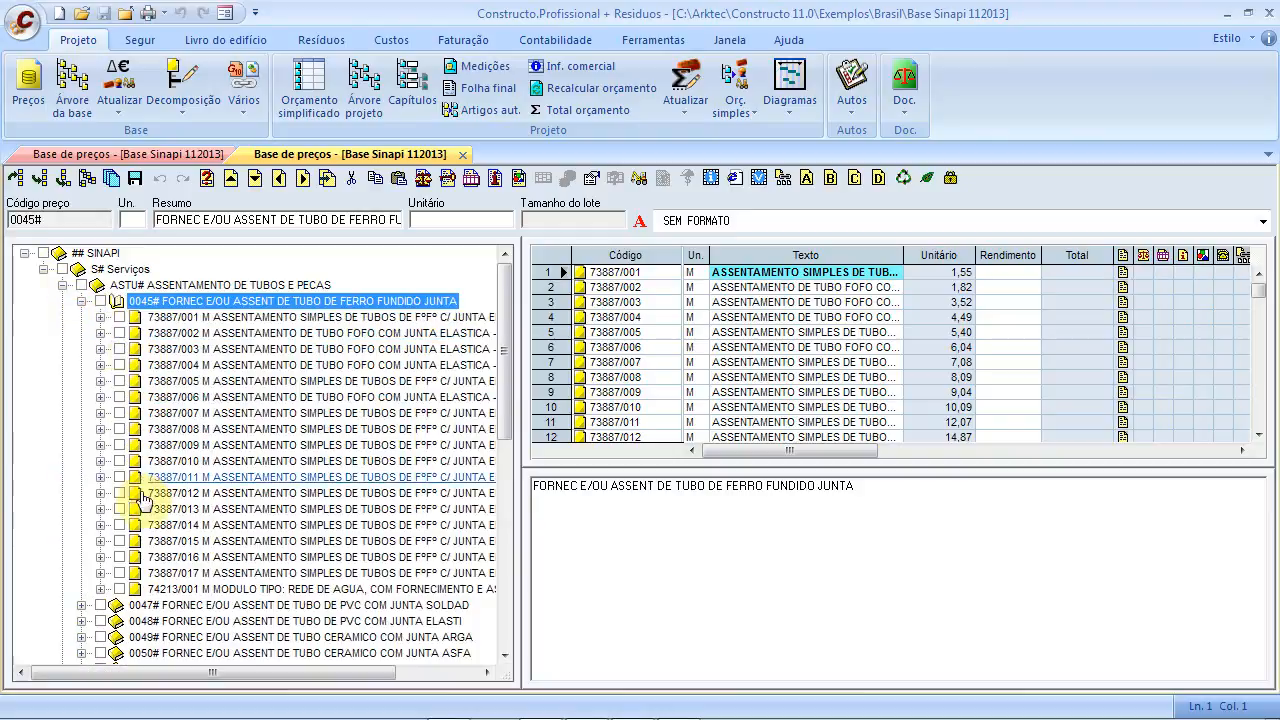
click(100, 317)
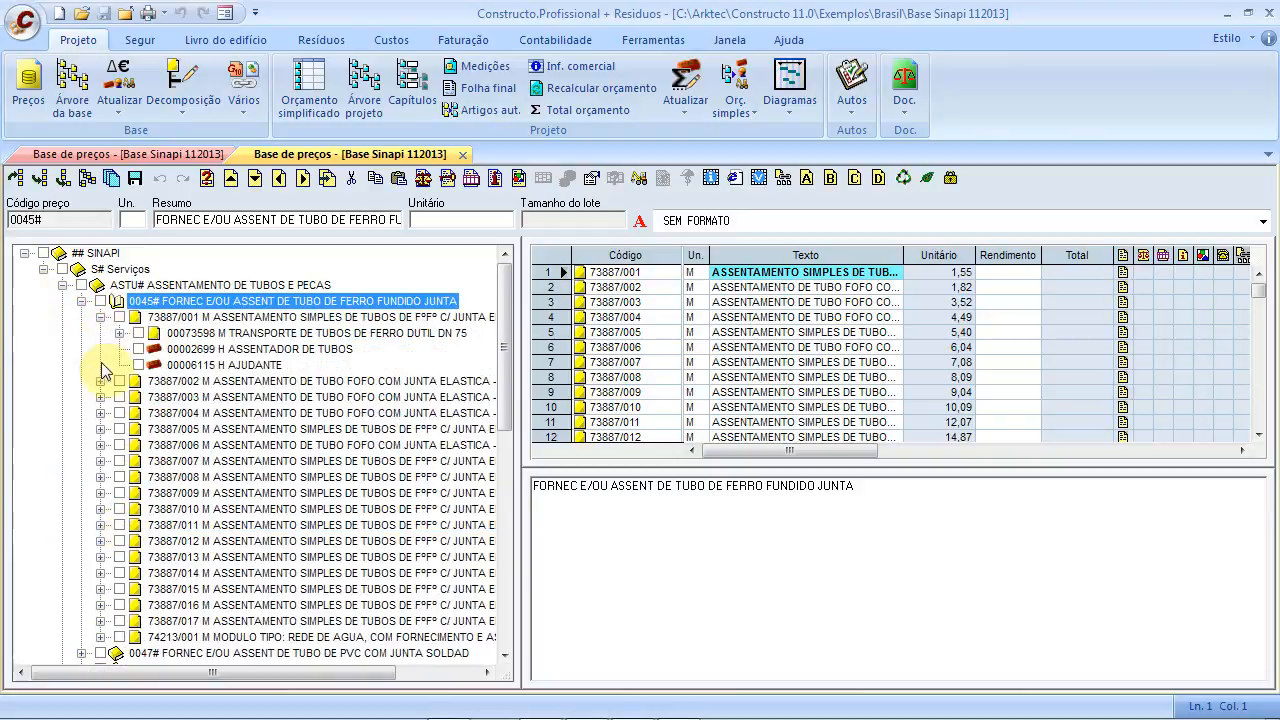
click(100, 381)
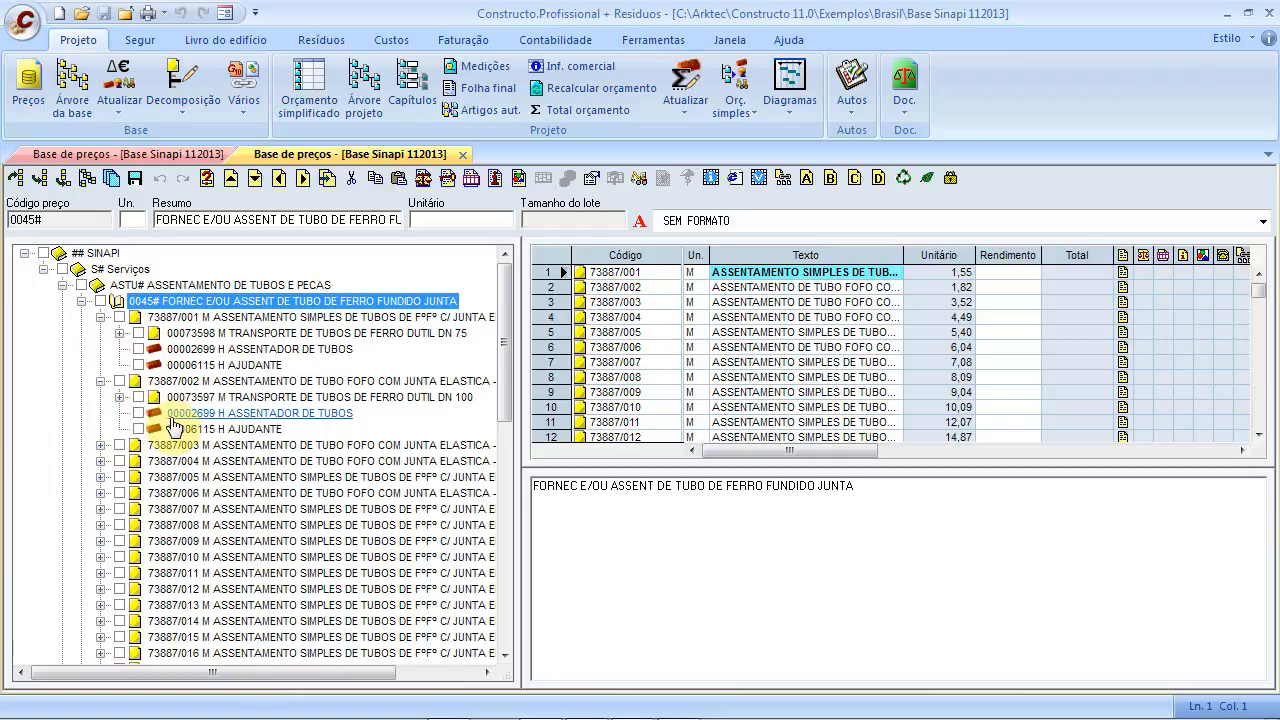
click(101, 461)
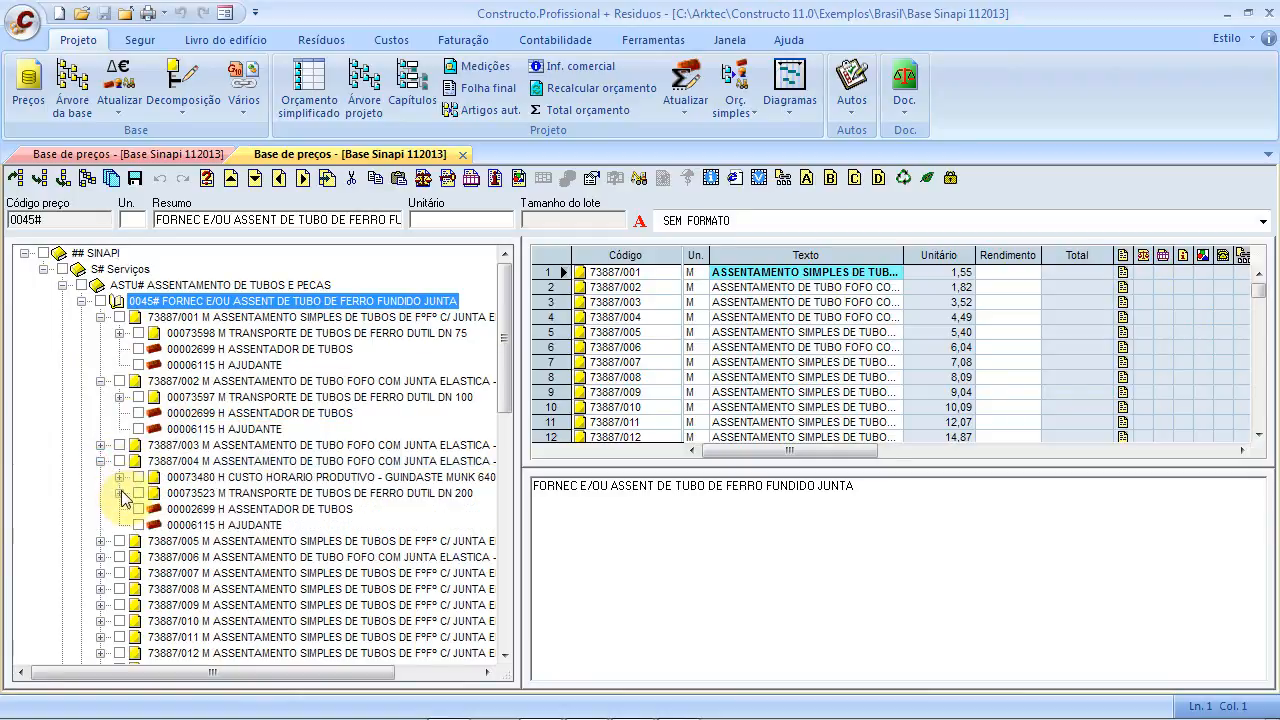
click(120, 493)
scroll(110, 495, down, 10)
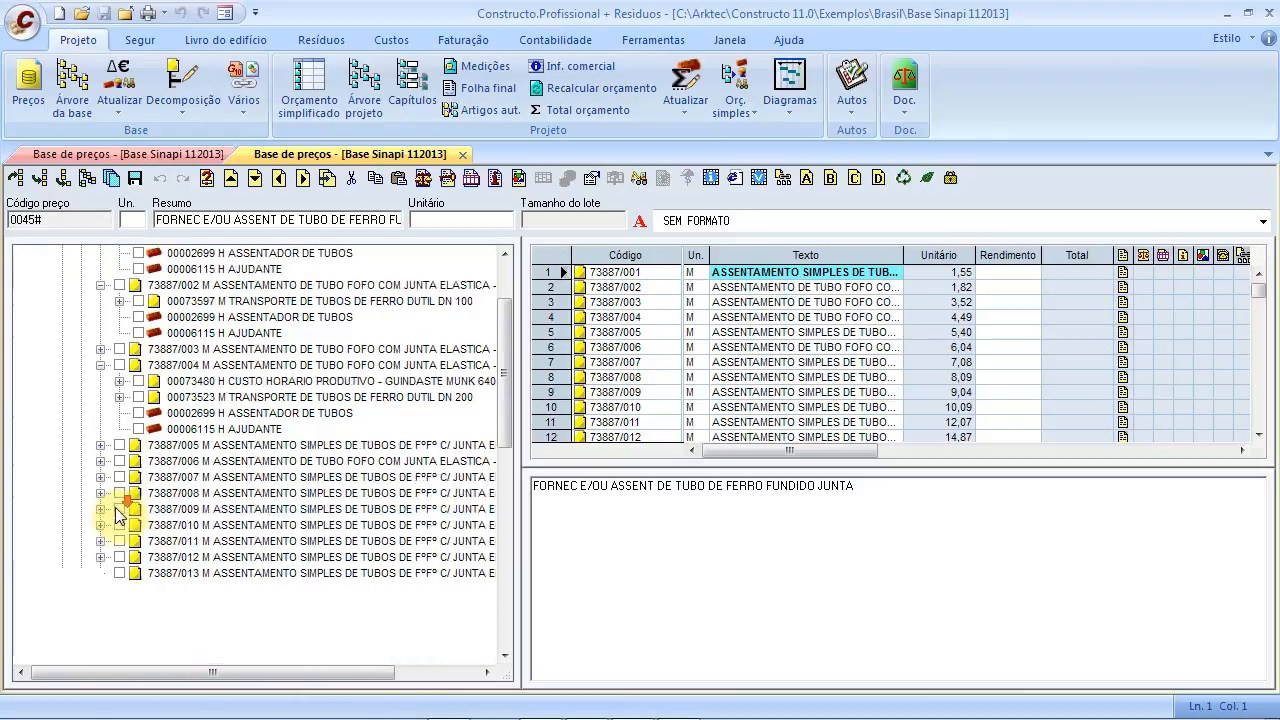
Expand ESCO#, 0023# and 00079468 to open resource 00001213 CARPINTEIRO DE FORMAS
click(62, 493)
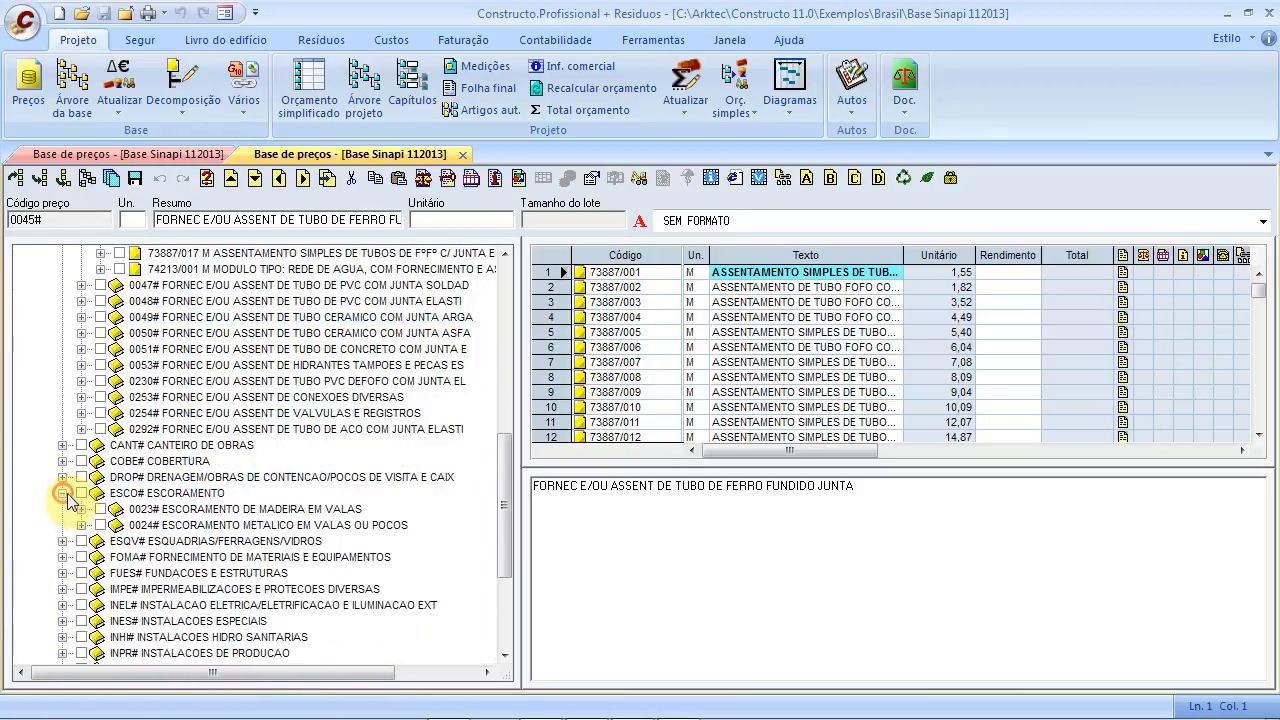
click(81, 509)
click(99, 526)
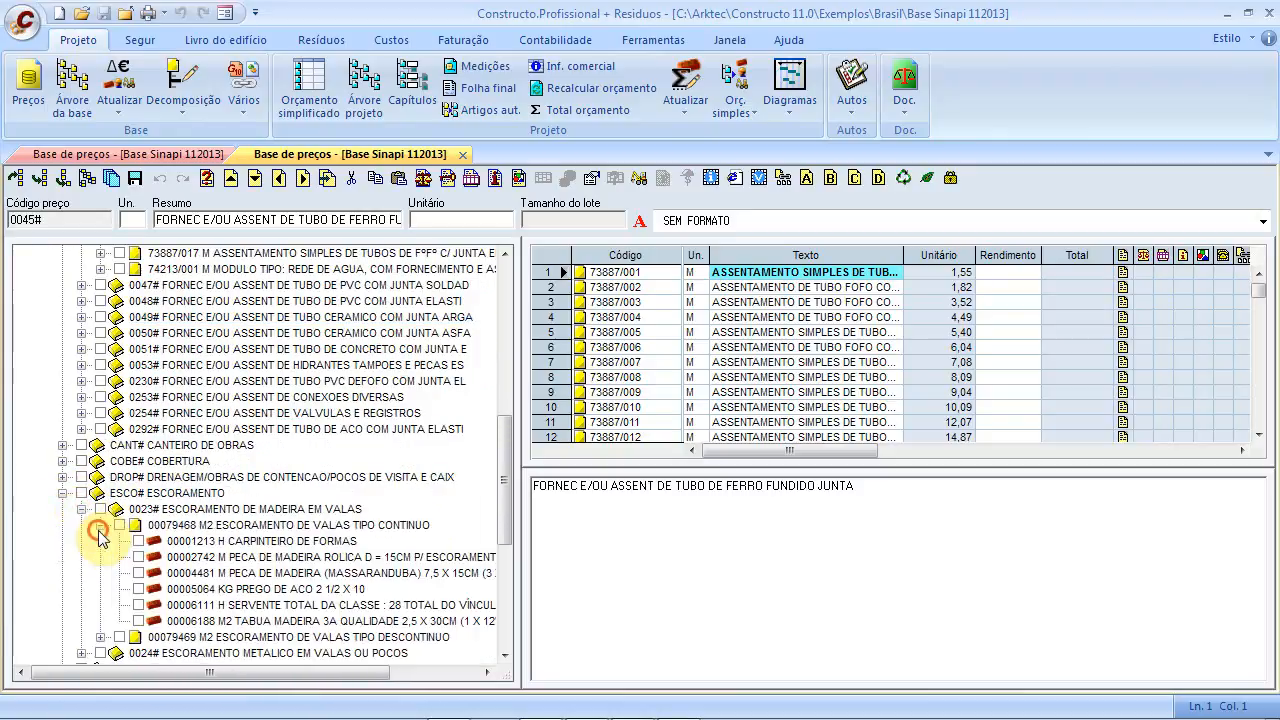
click(240, 541)
Bring up the resource's move and copy options and cancel without changes
drag(506, 466, 517, 423)
scroll(500, 412, down, 3)
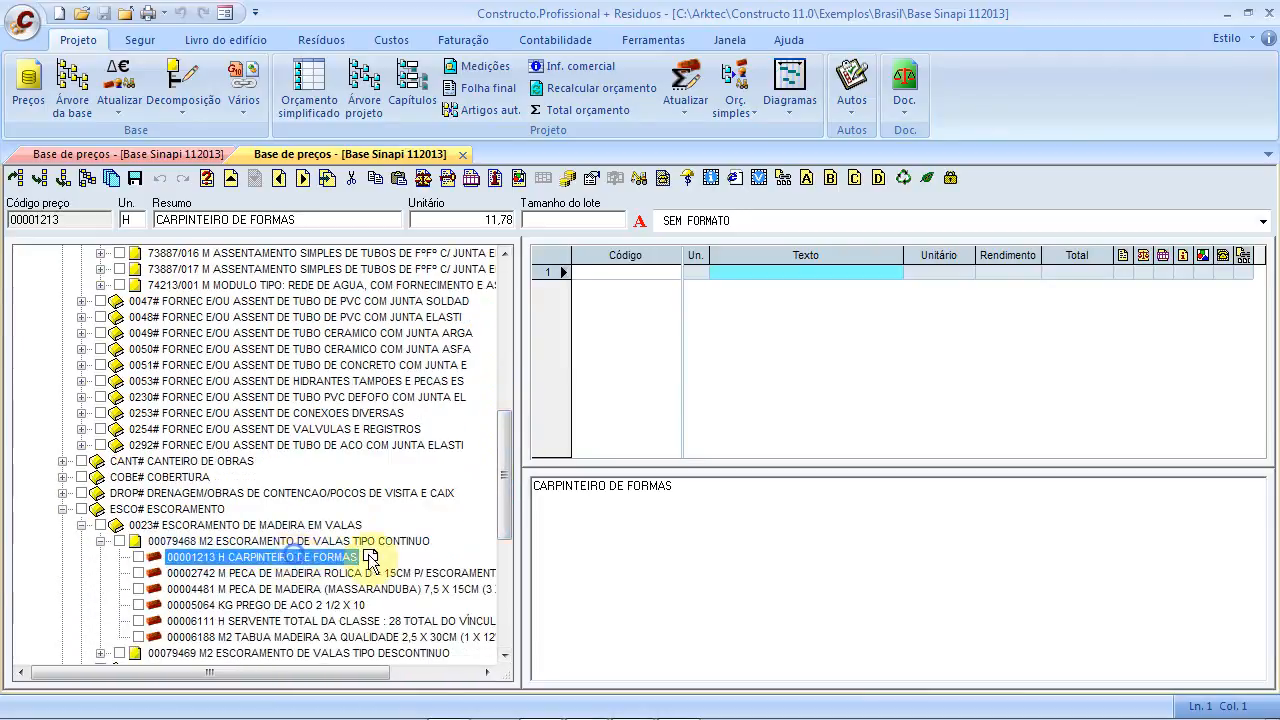
click(425, 255)
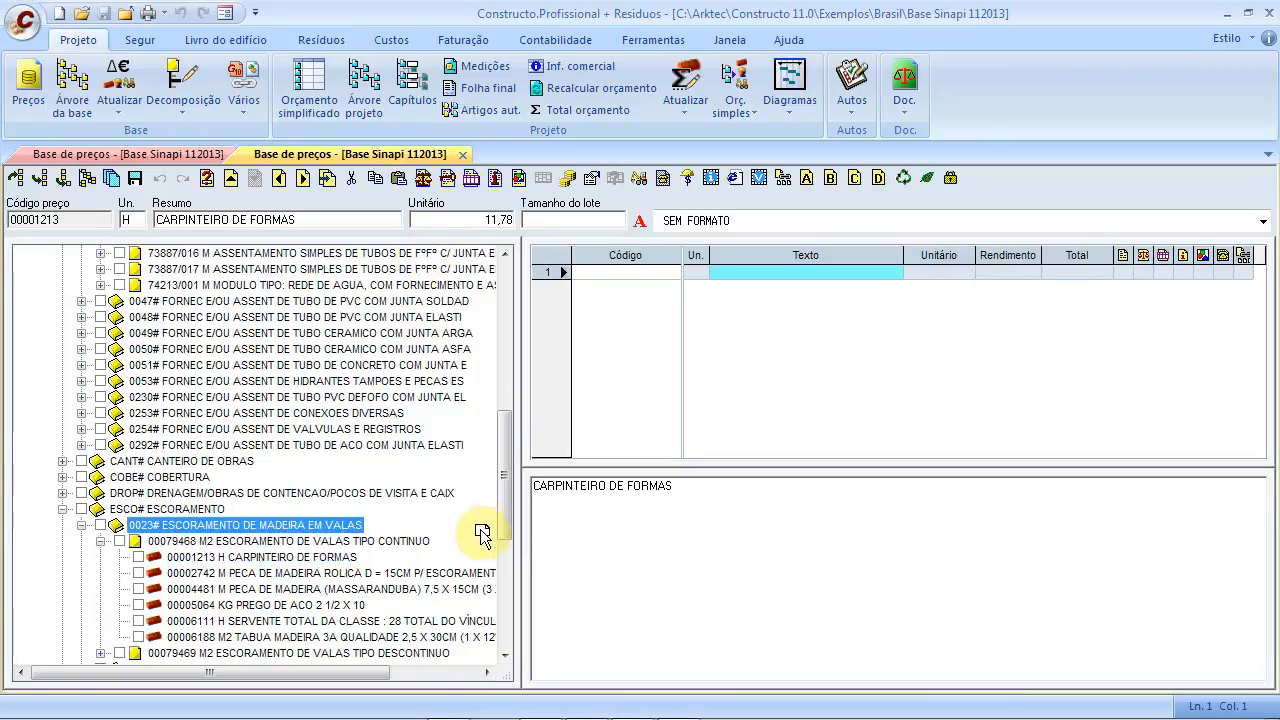
right_click(458, 565)
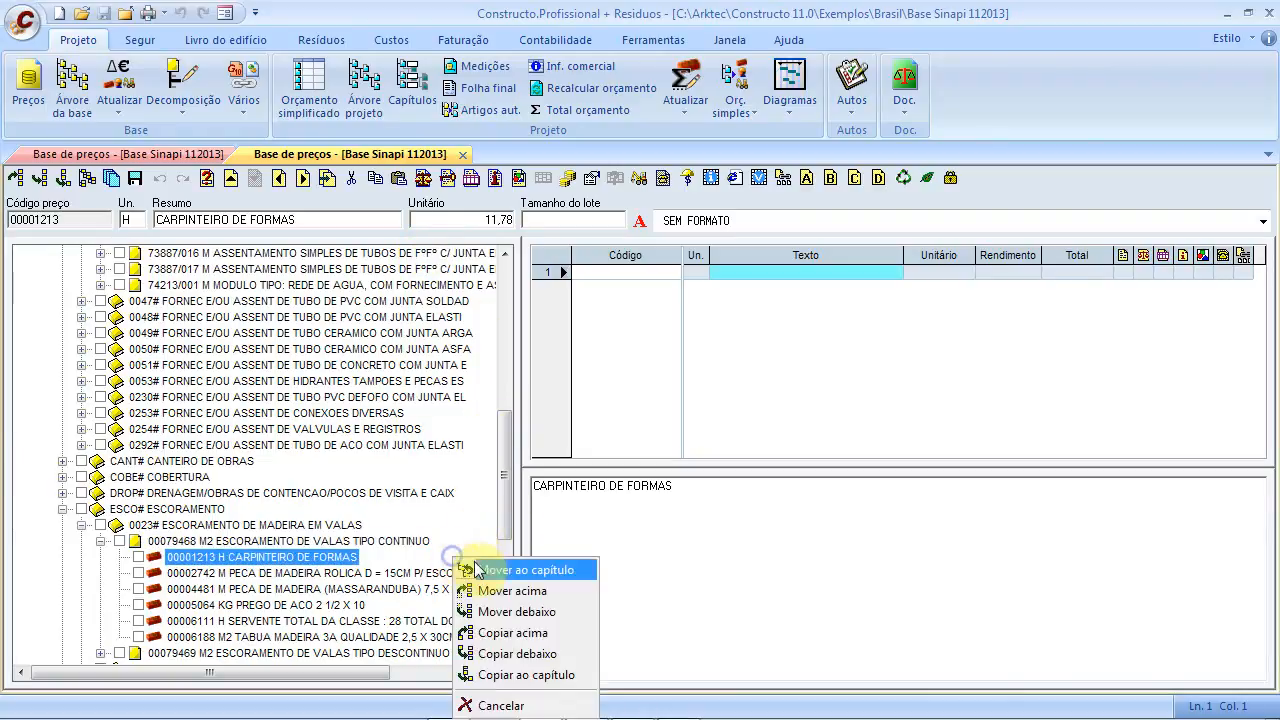
click(492, 700)
drag(502, 532, 524, 344)
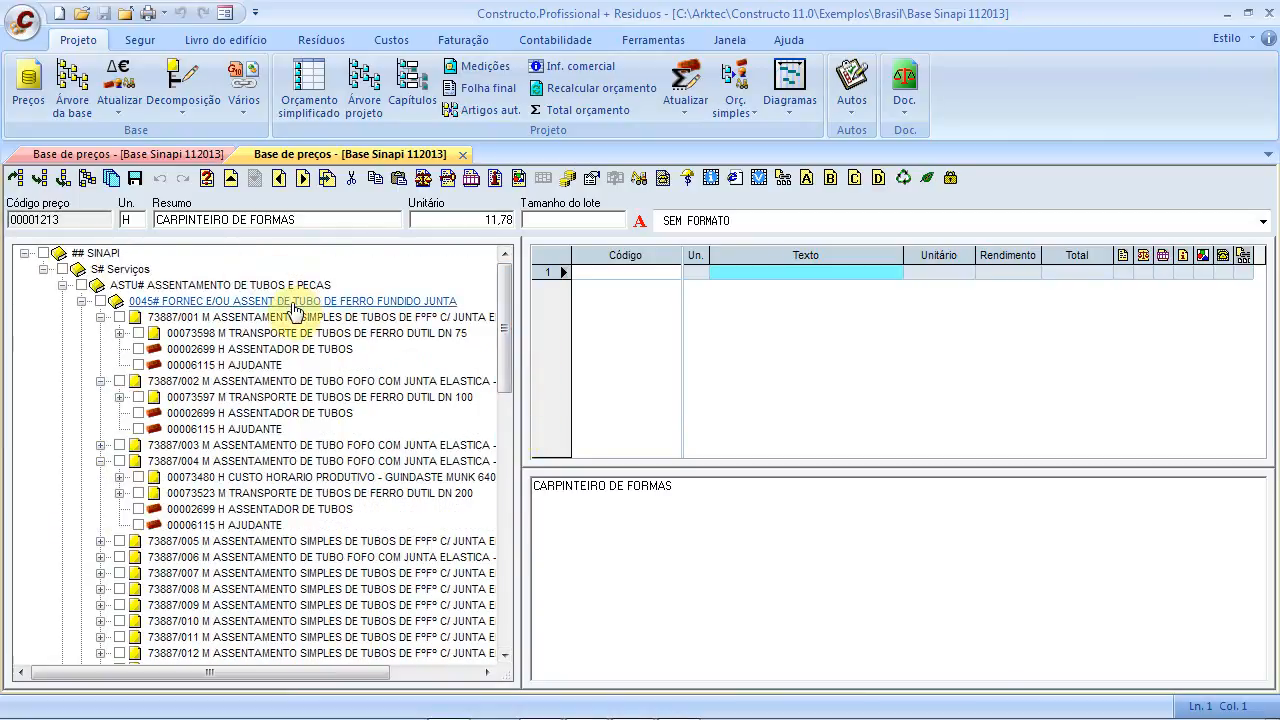
Collapse the 73887/001, 0045#, ASTU# and ESCO# branches of the price tree
click(101, 317)
click(82, 302)
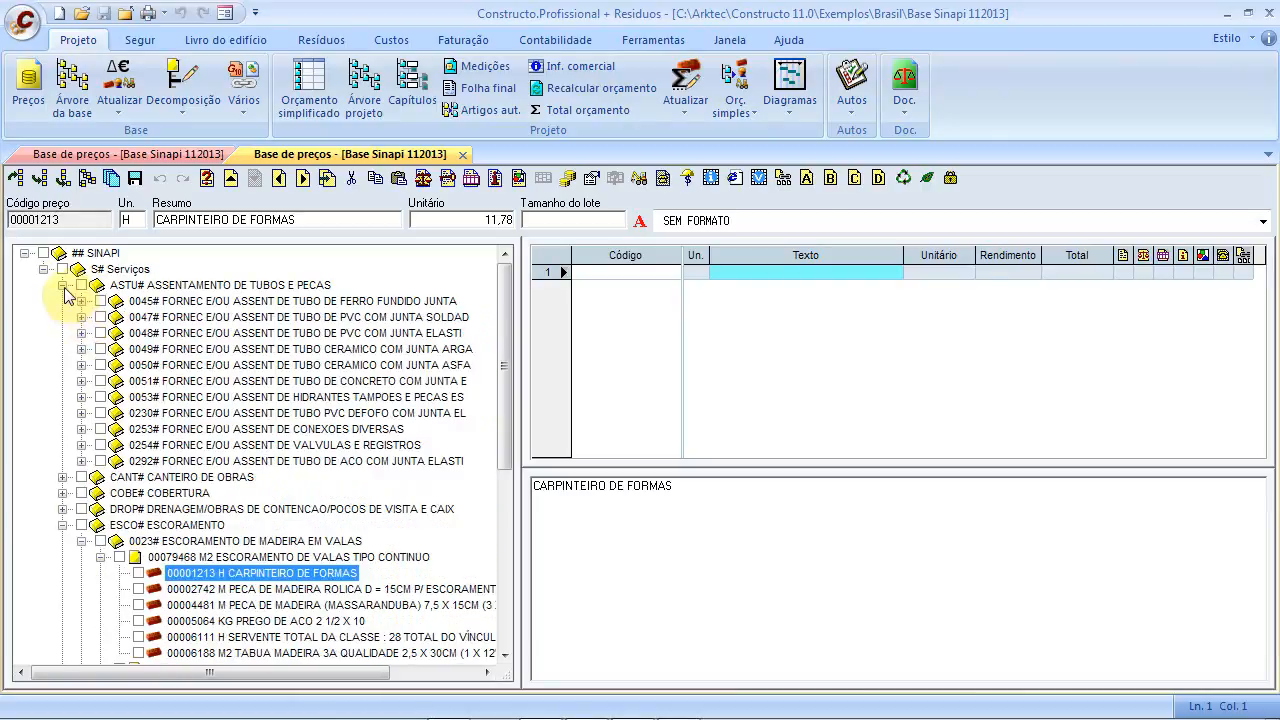
click(62, 285)
click(62, 349)
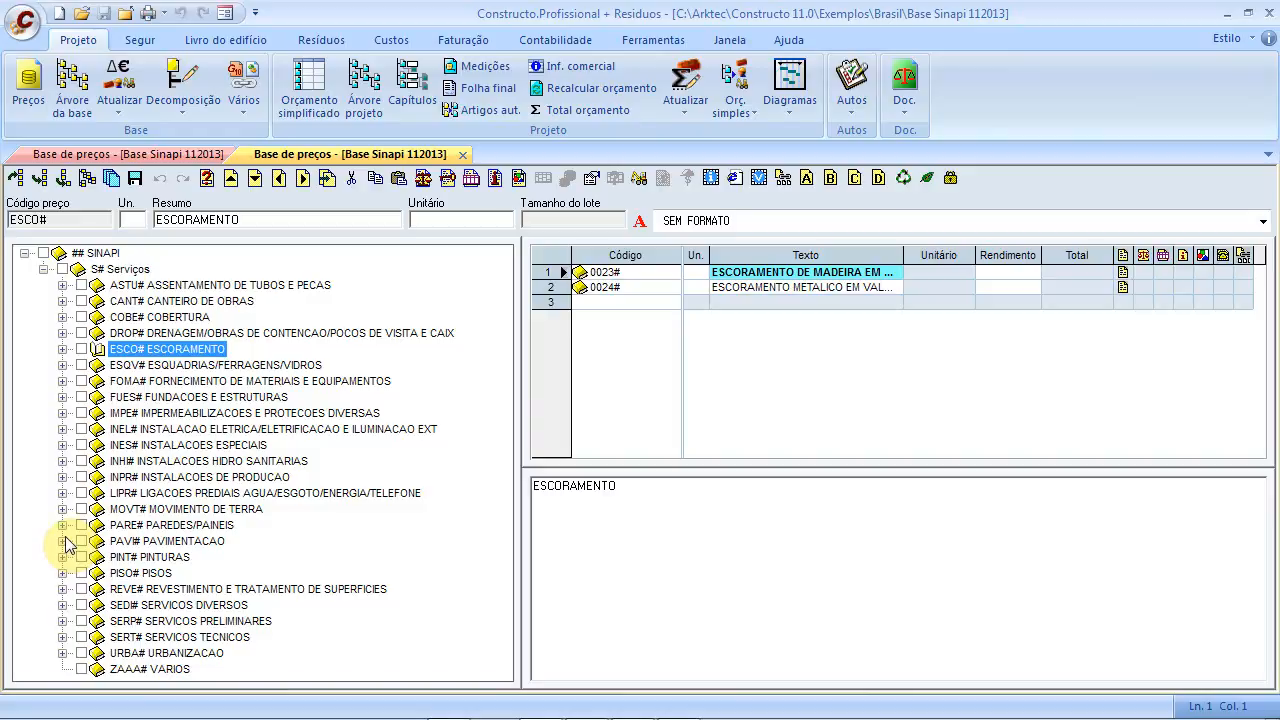
Expand REVE# and 0109# AZULEJO, view 00005999, then open tile composition 73925/001 (28,86 per M2)
click(62, 589)
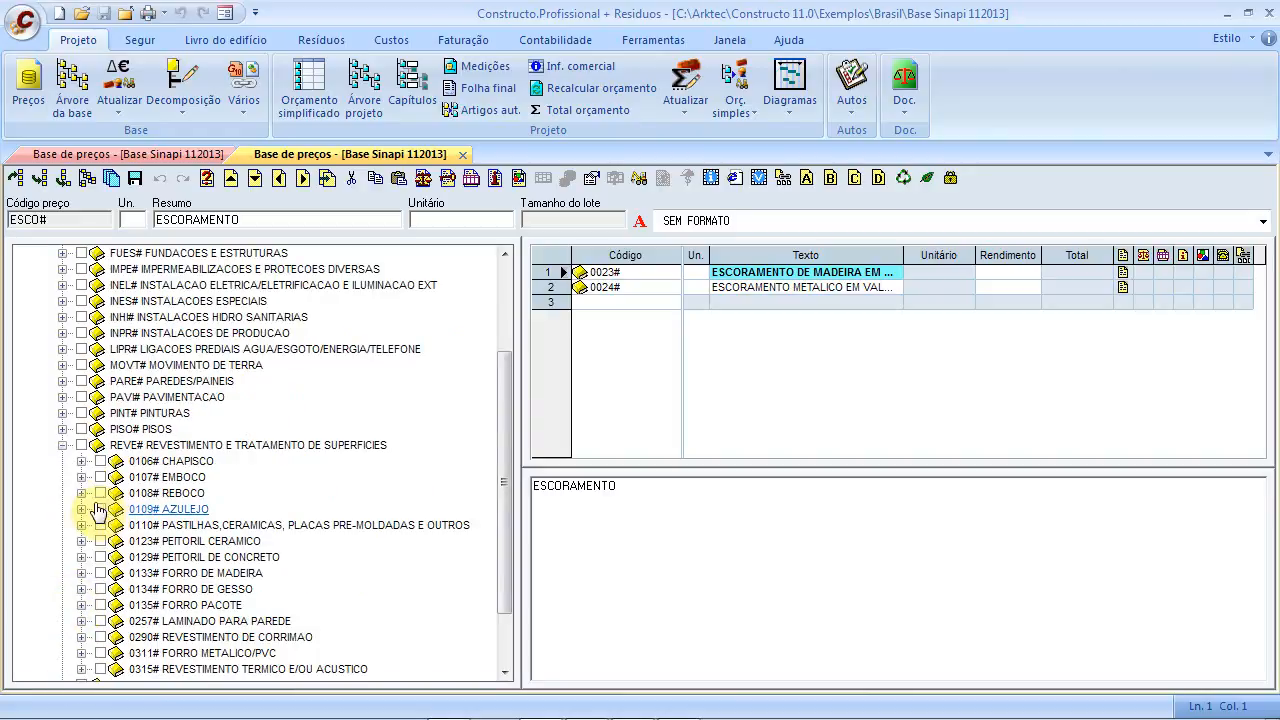
click(81, 509)
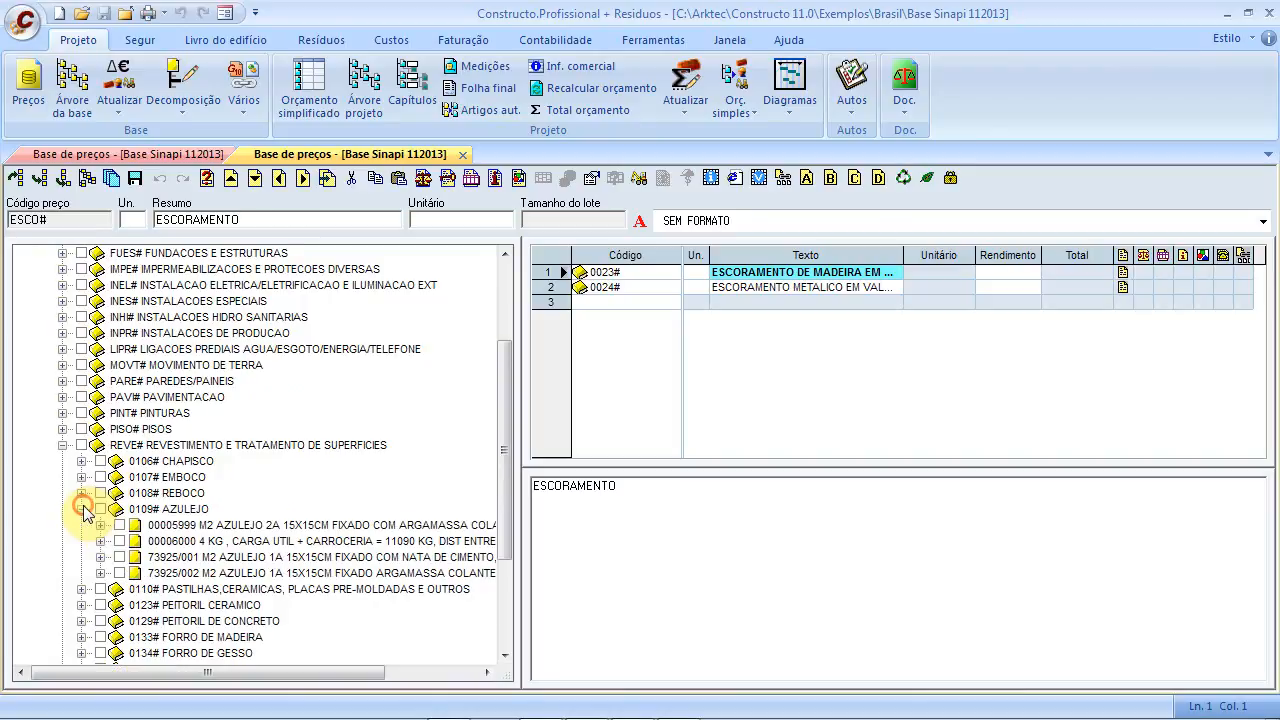
click(155, 528)
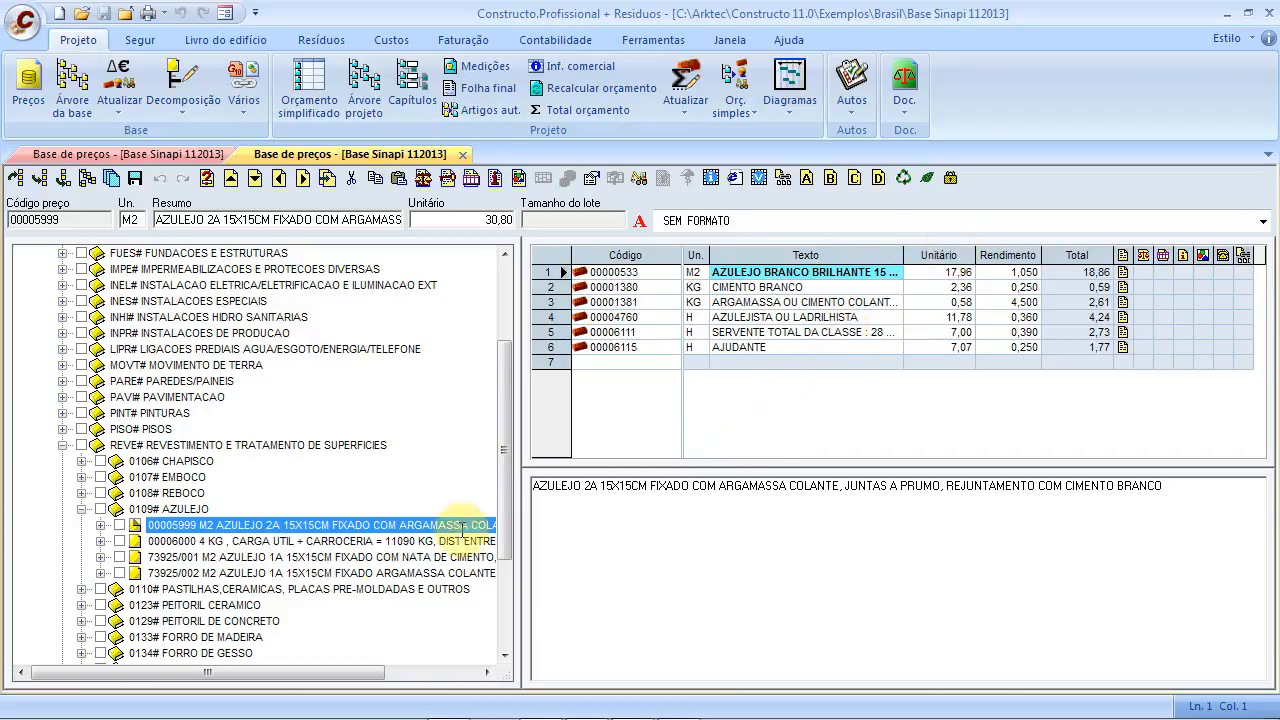
click(357, 559)
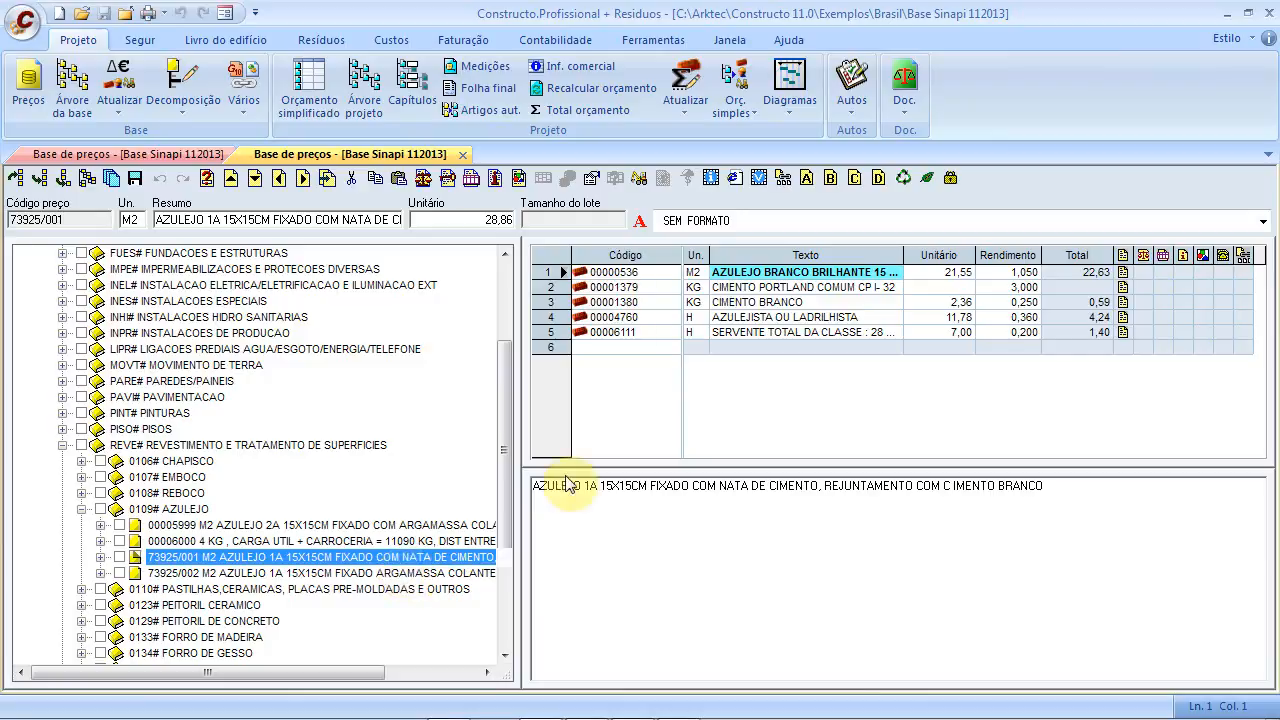
click(518, 180)
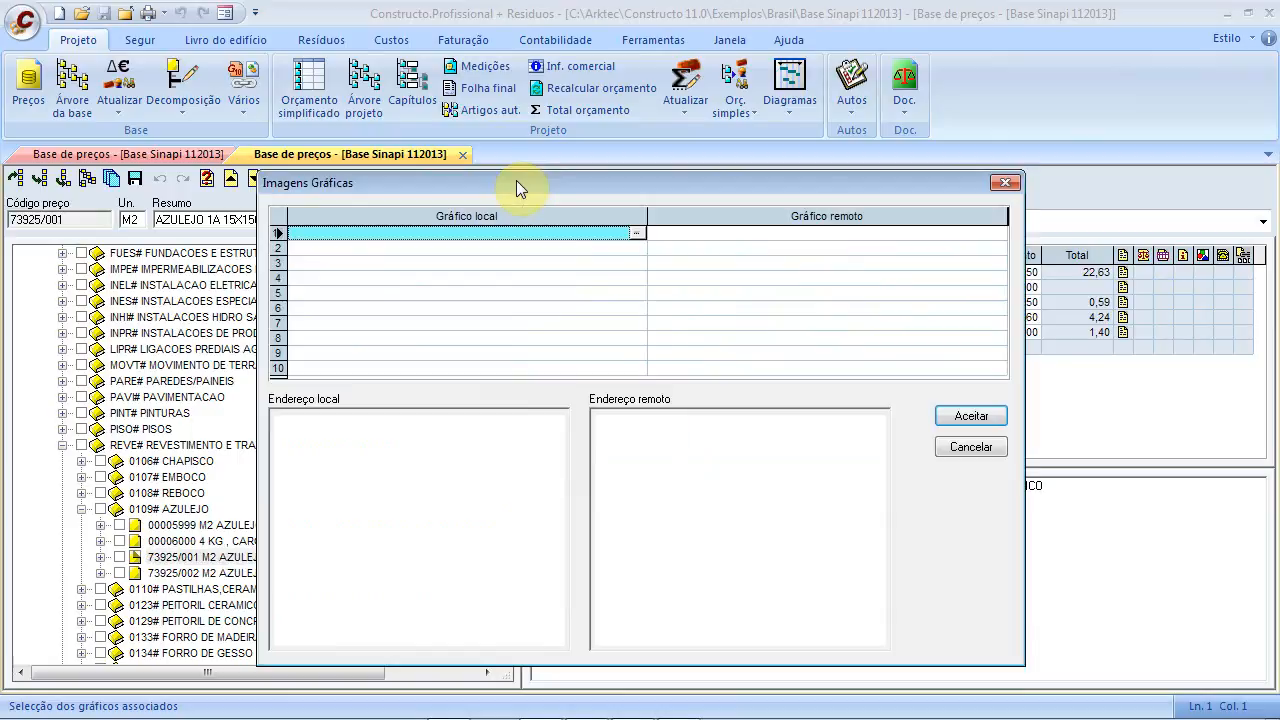
click(635, 231)
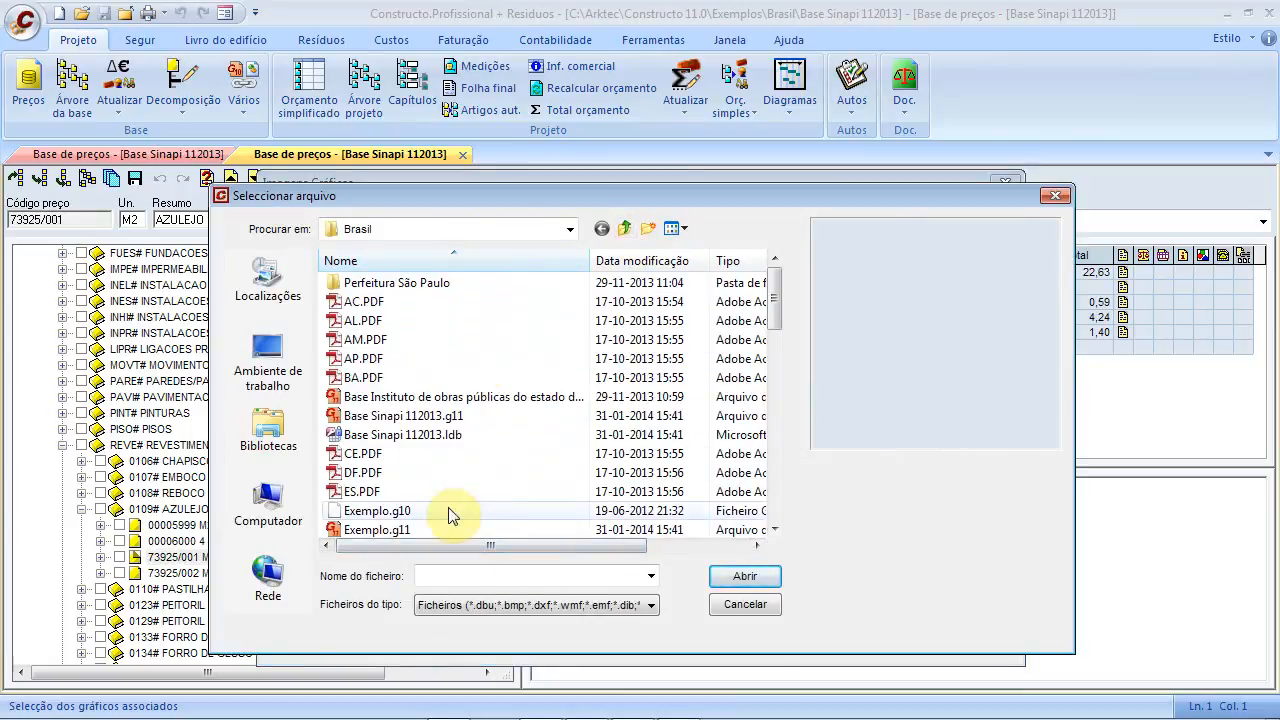
mouse_move(776, 282)
mouse_down()
mouse_move(783, 483)
mouse_move(778, 290)
mouse_up()
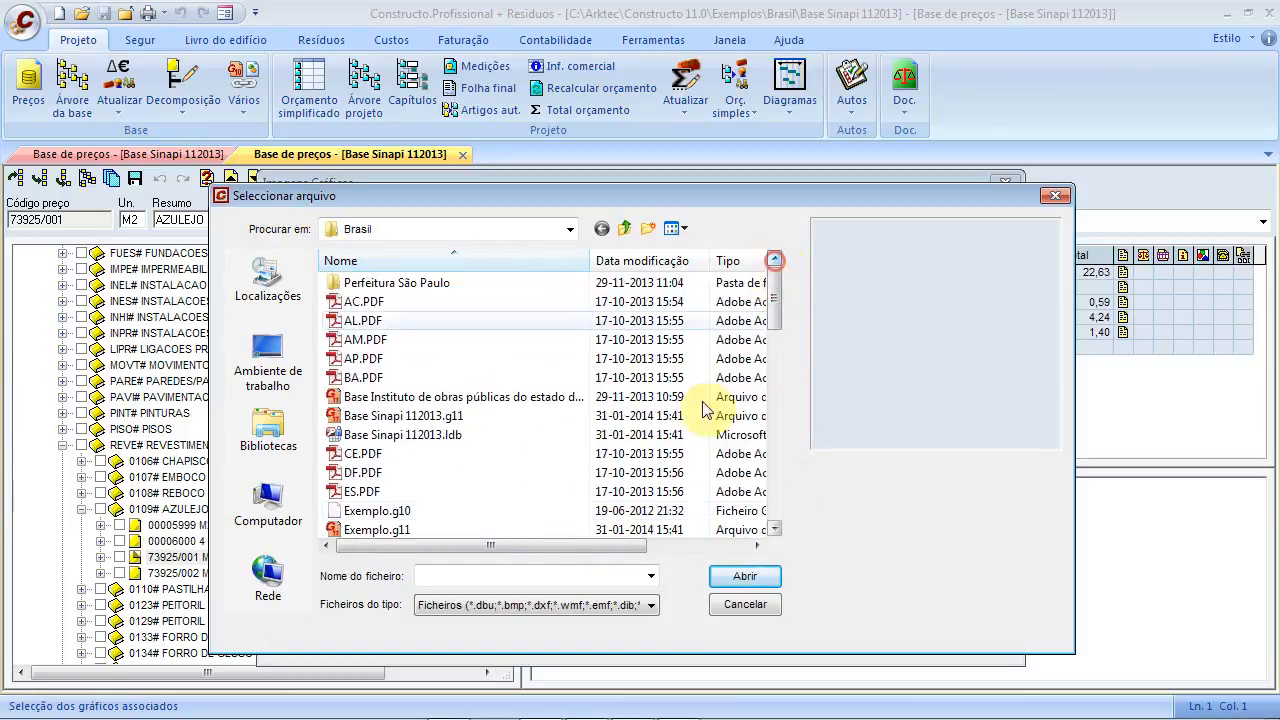
click(745, 605)
click(755, 234)
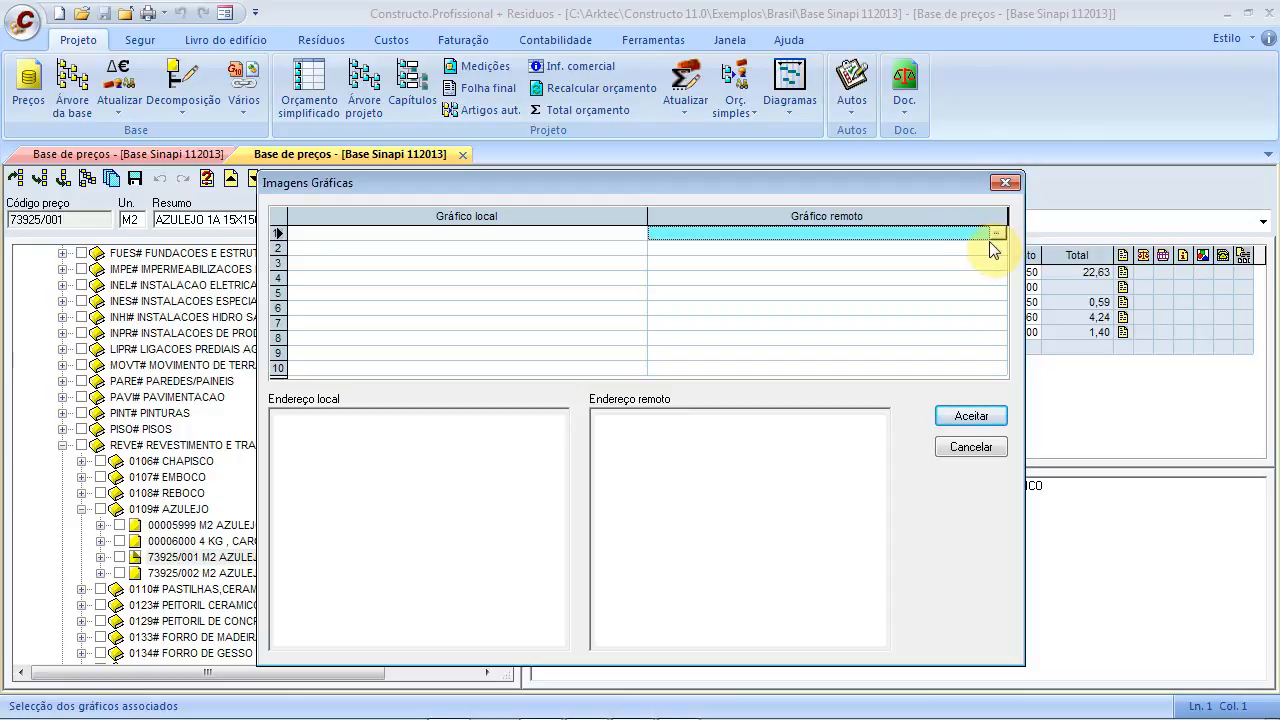
click(950, 446)
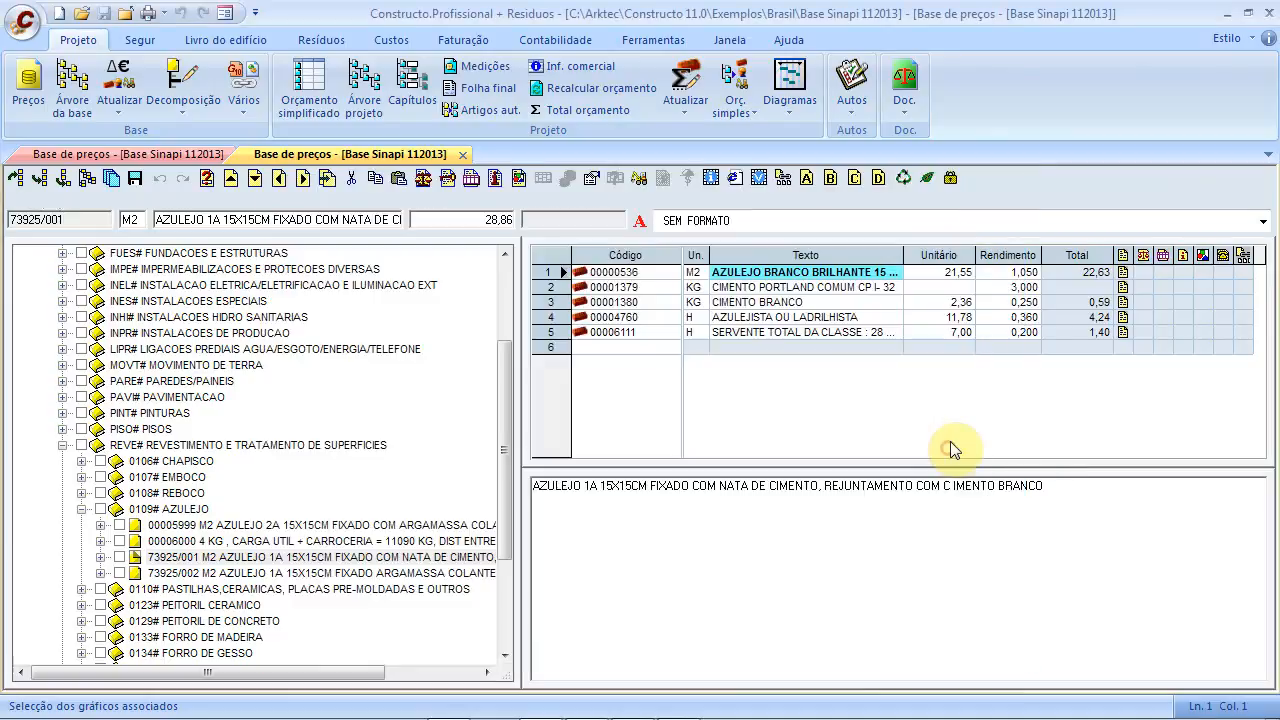
click(495, 182)
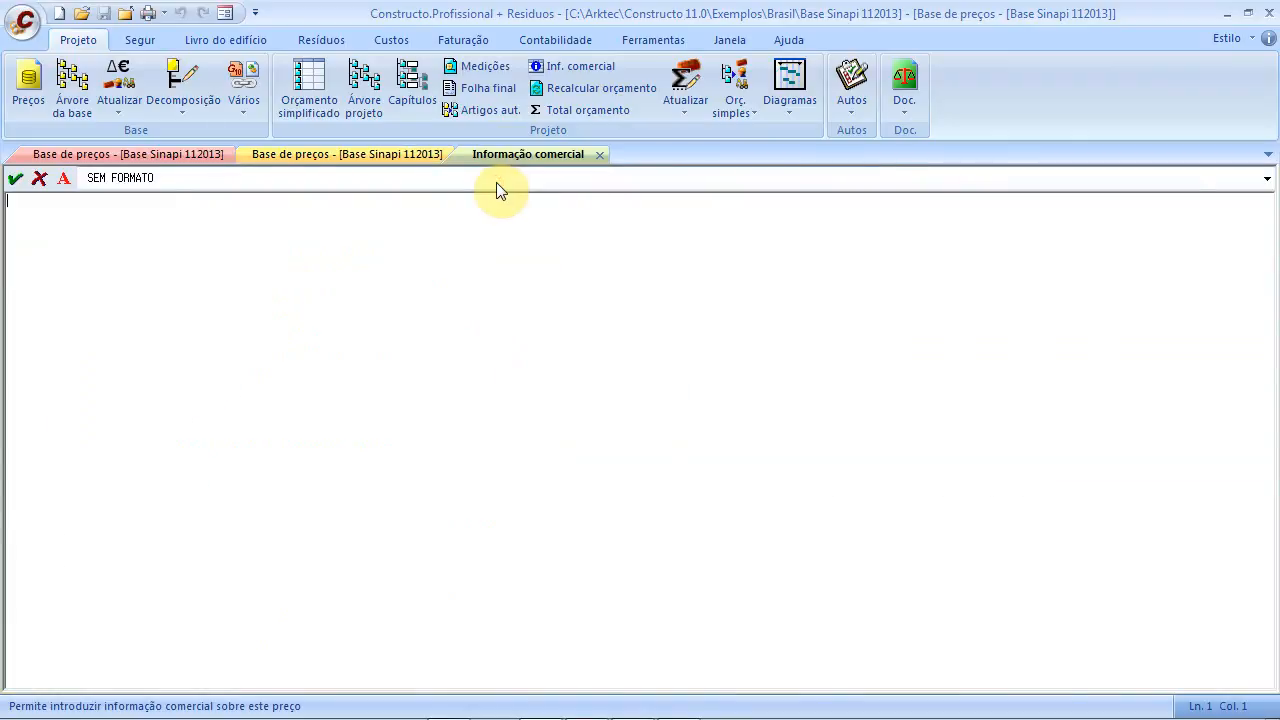
click(38, 180)
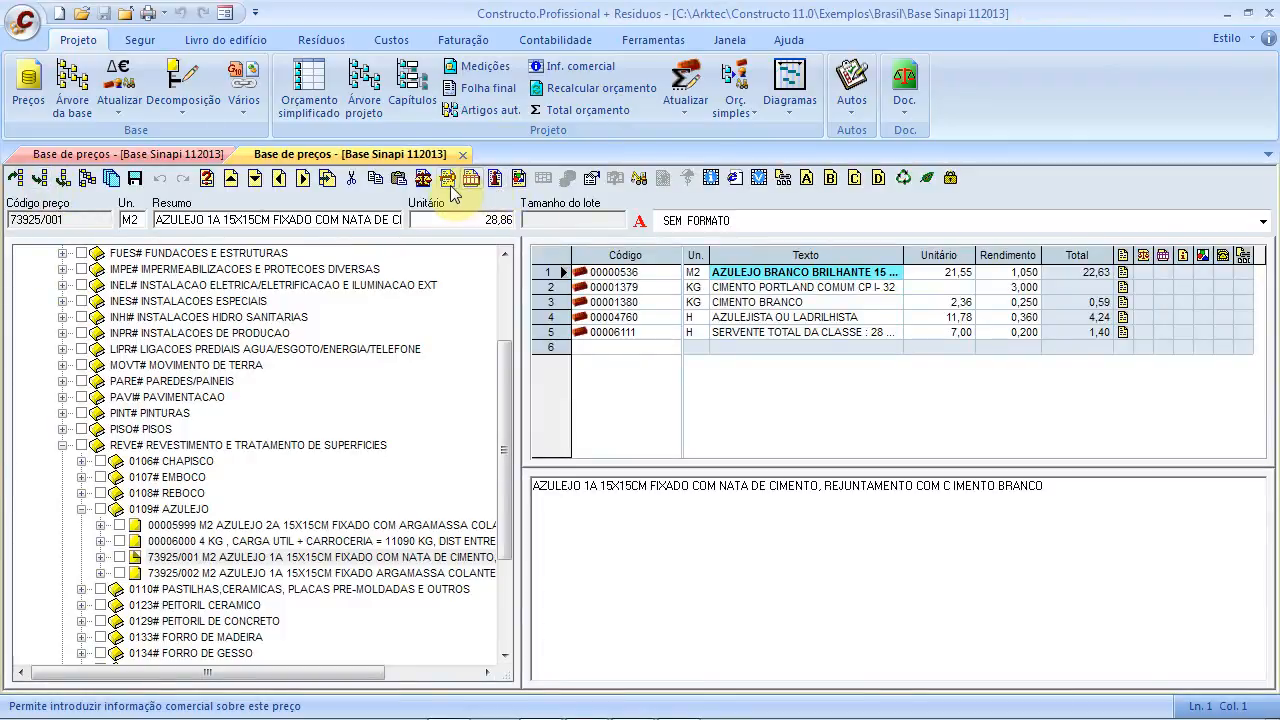
click(711, 179)
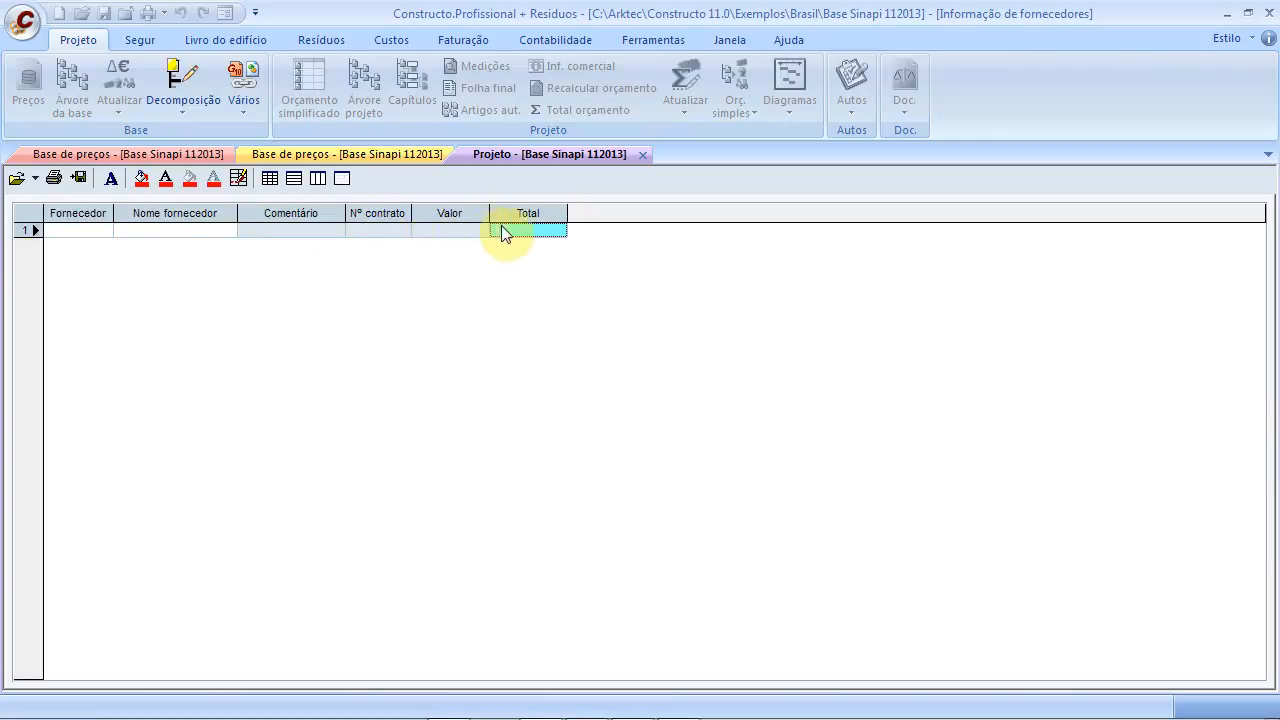
click(643, 155)
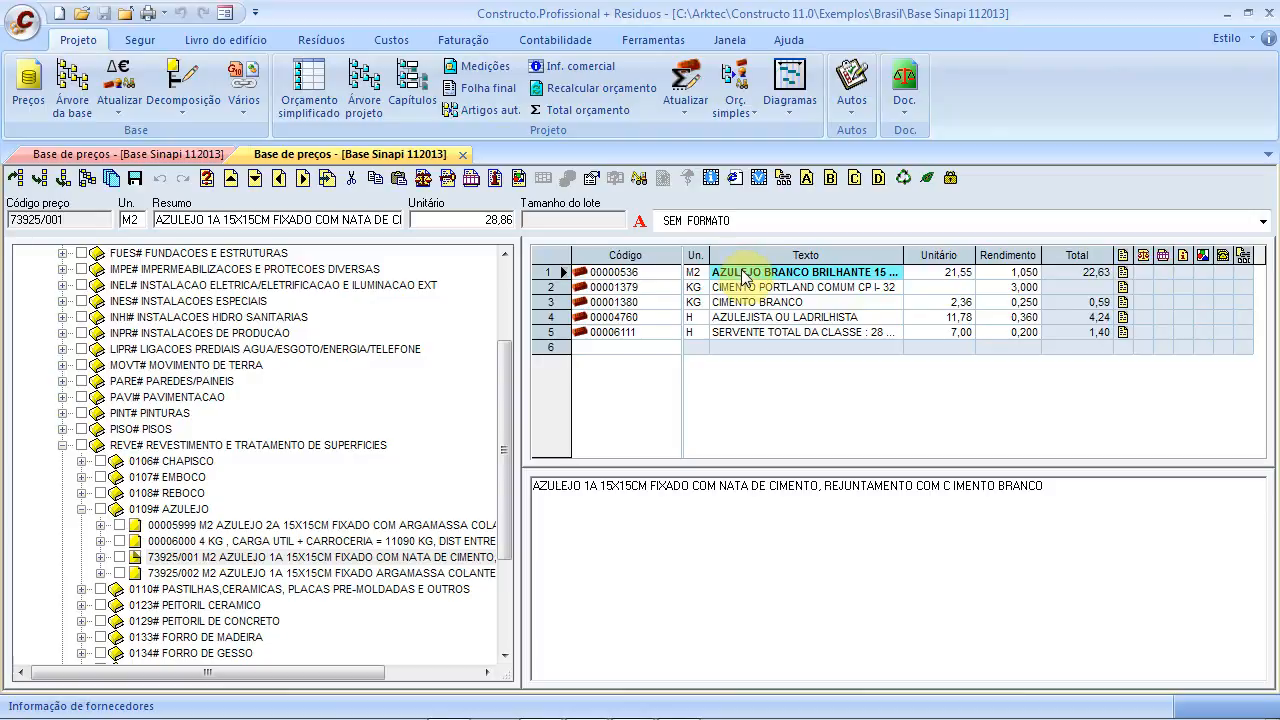
click(783, 180)
click(600, 338)
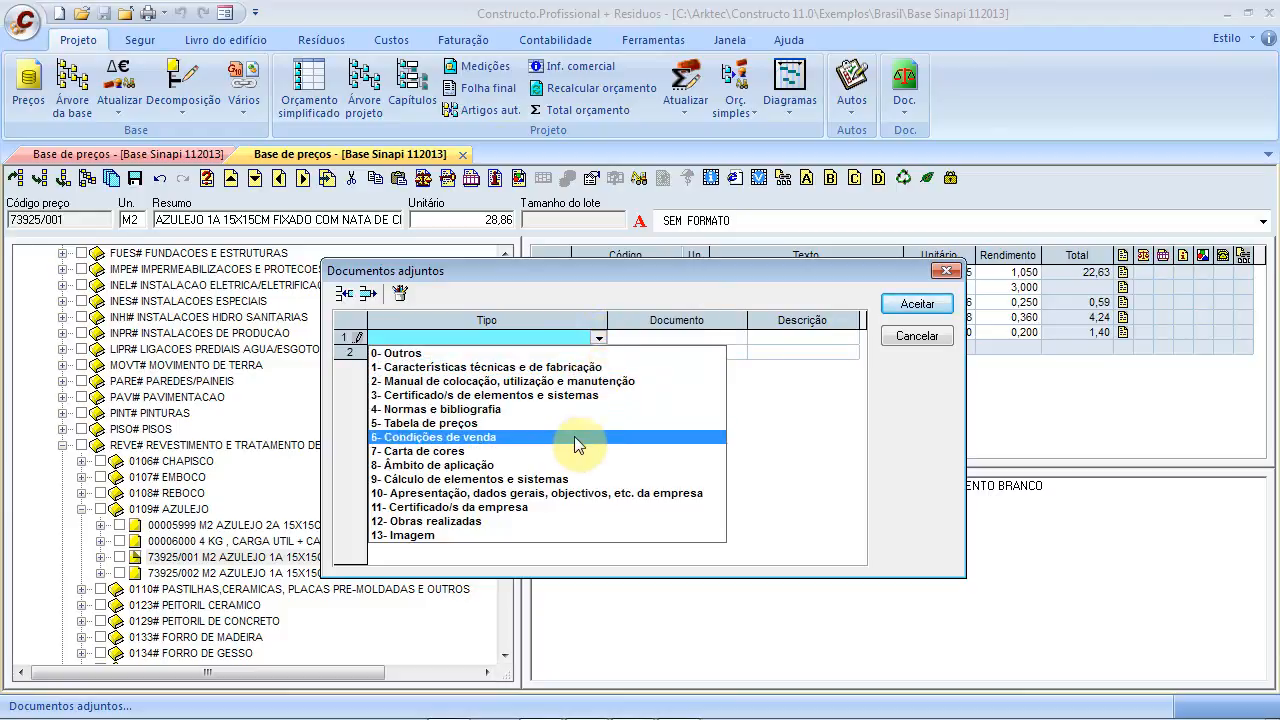
click(608, 367)
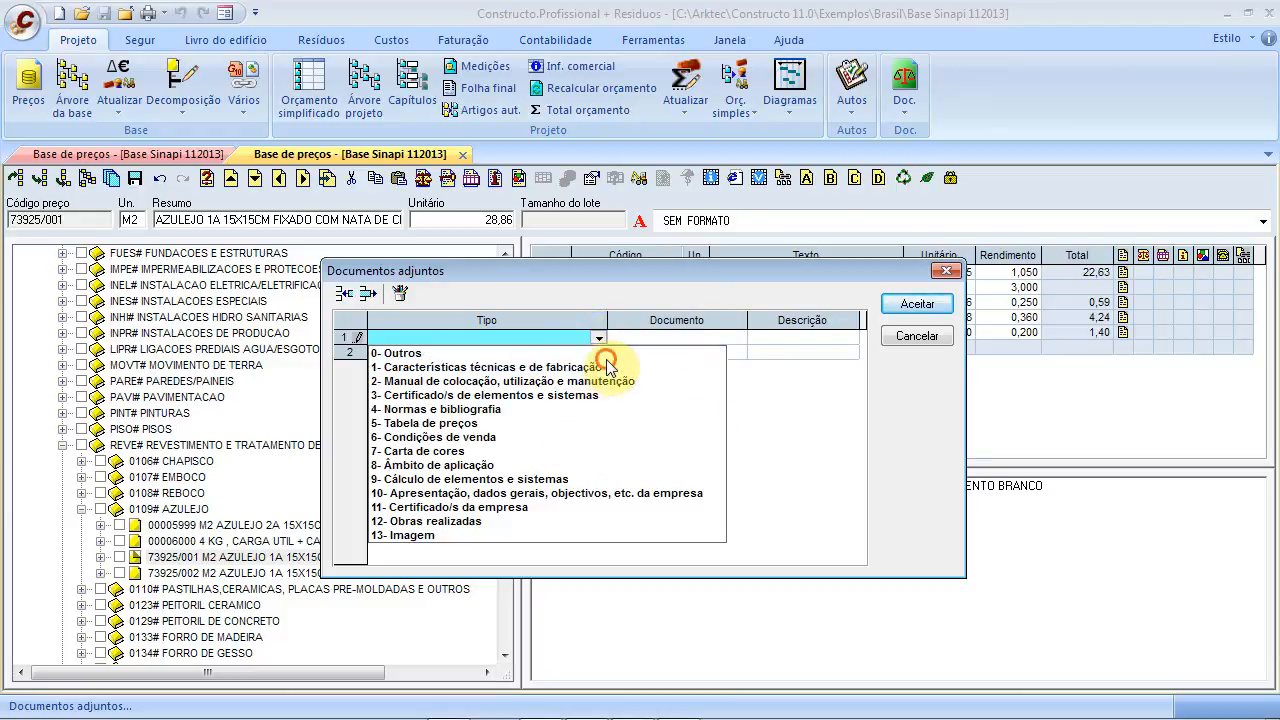
click(686, 341)
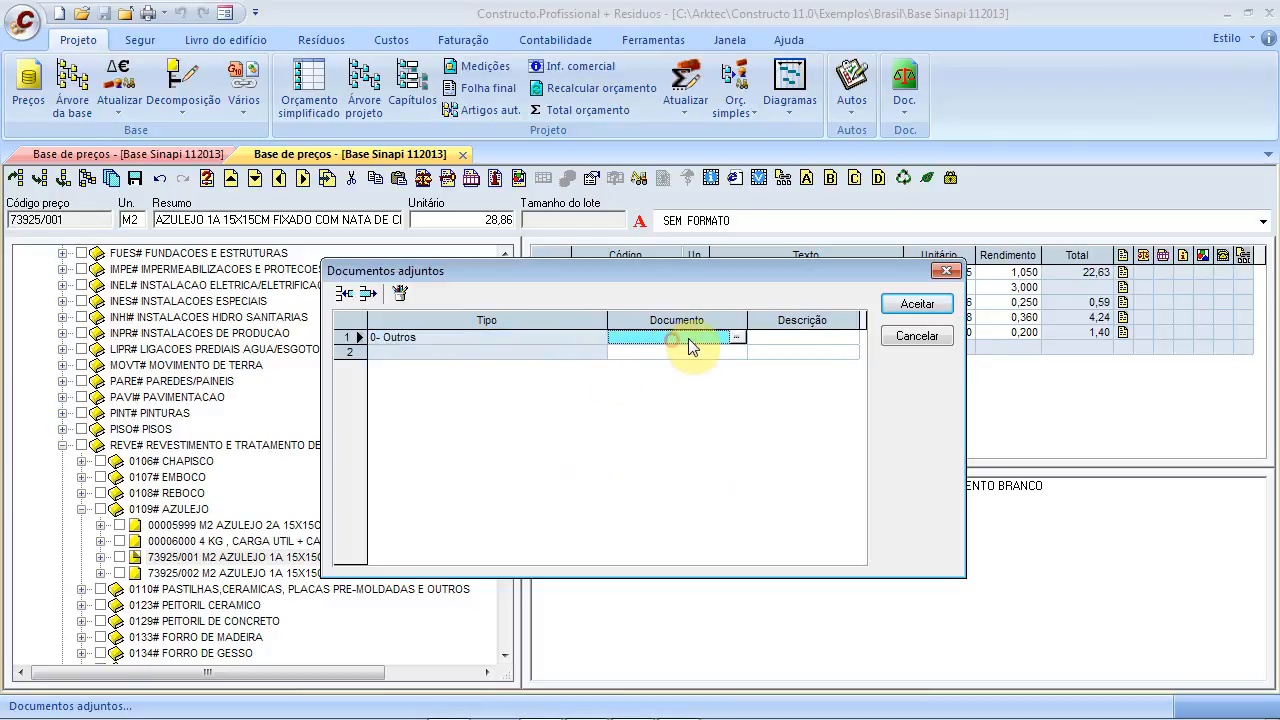
click(740, 341)
click(651, 605)
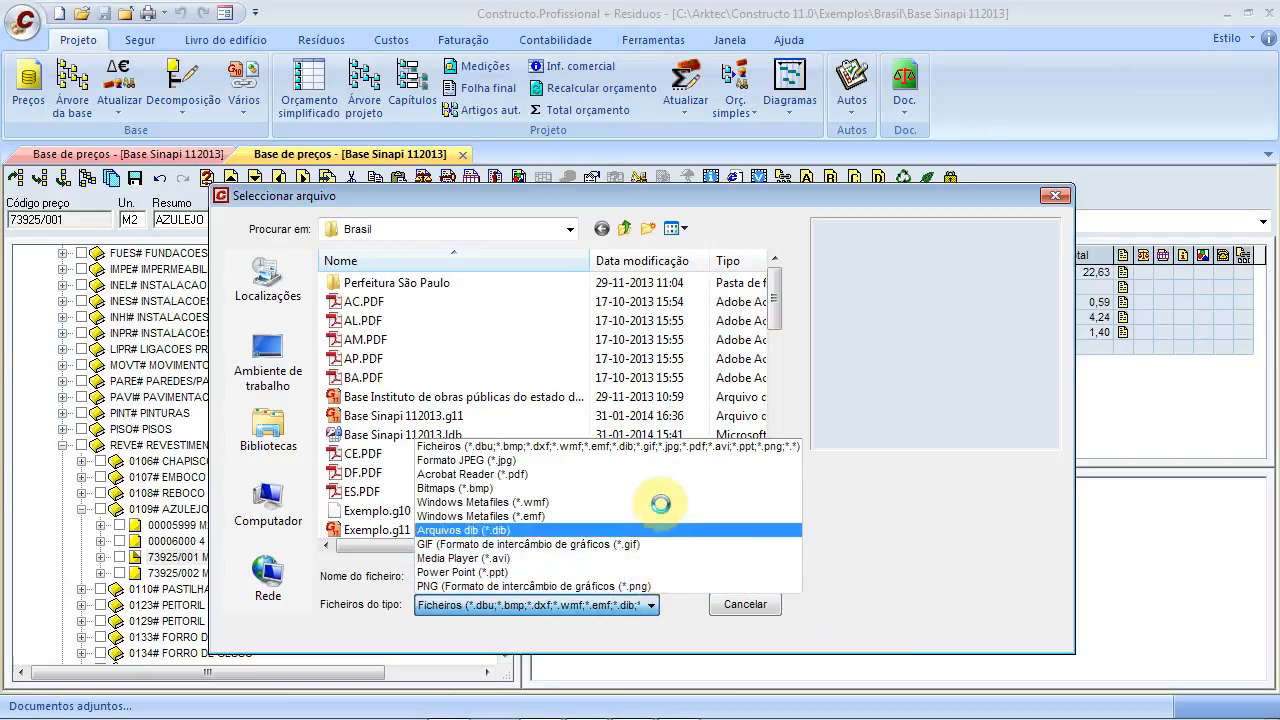
click(886, 541)
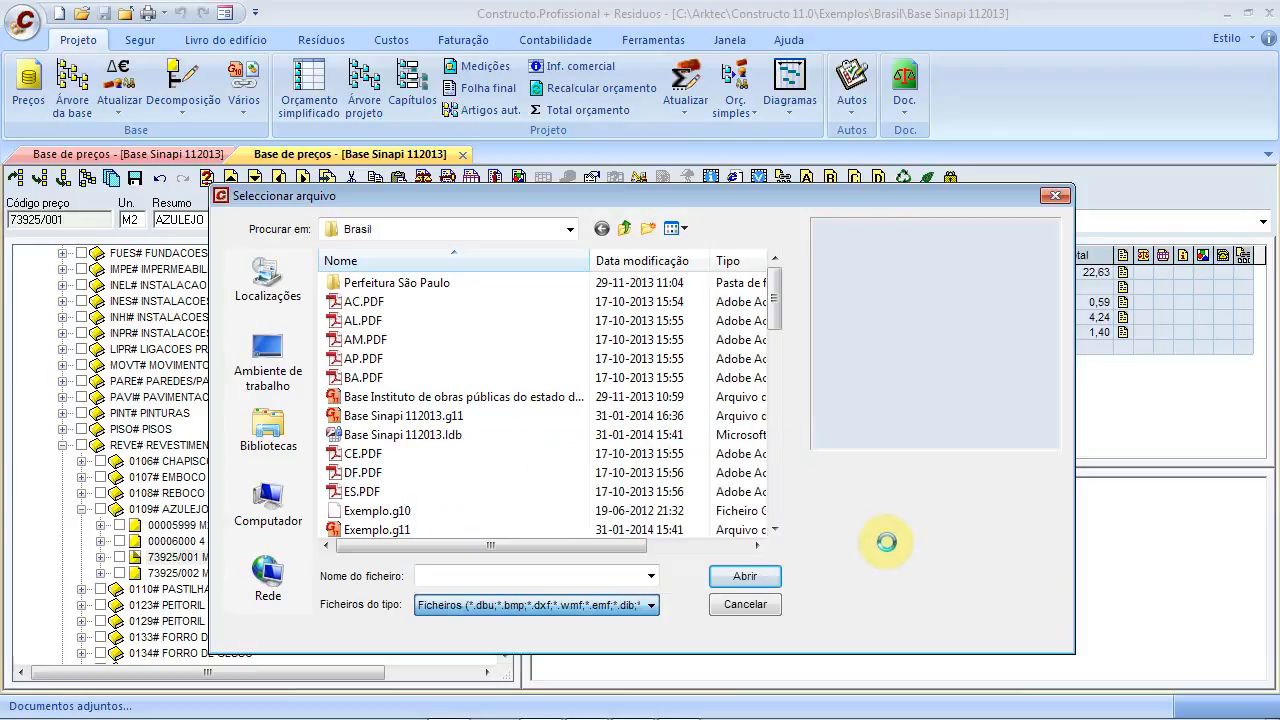
click(744, 605)
click(916, 336)
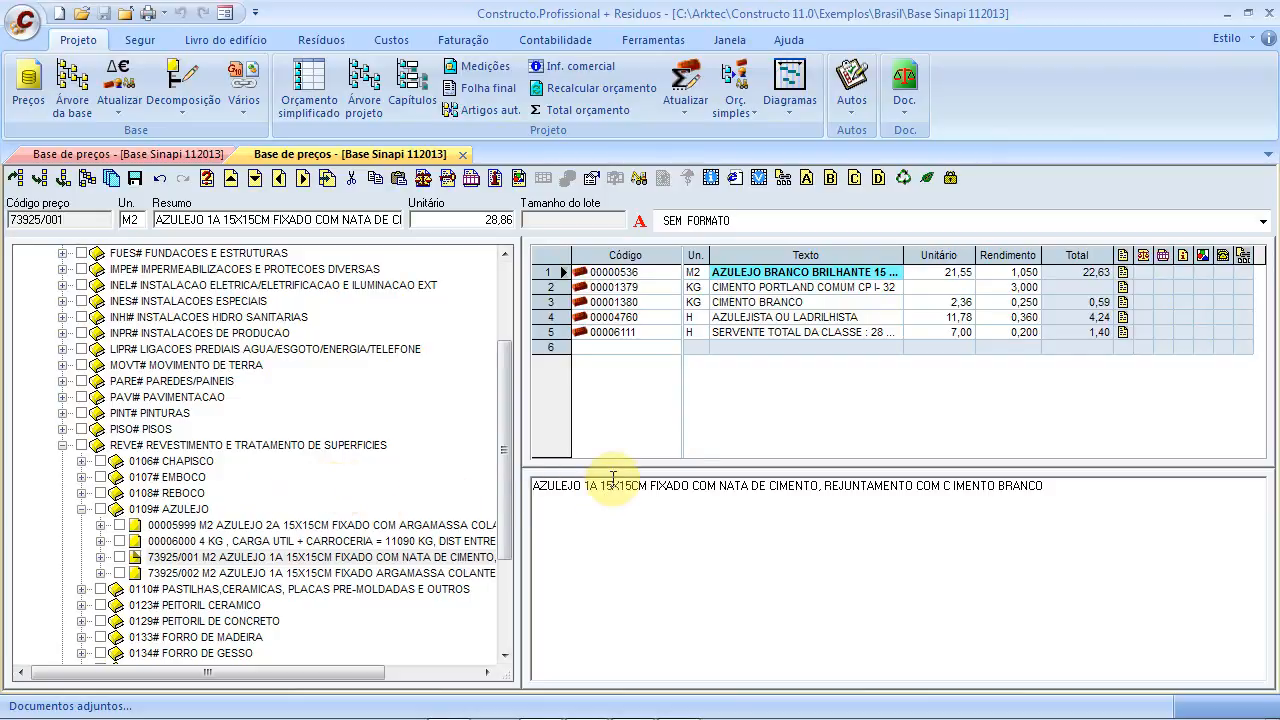
Show the waste data grid and enter waste code 00000536 for the tile
click(906, 180)
drag(818, 470, 825, 582)
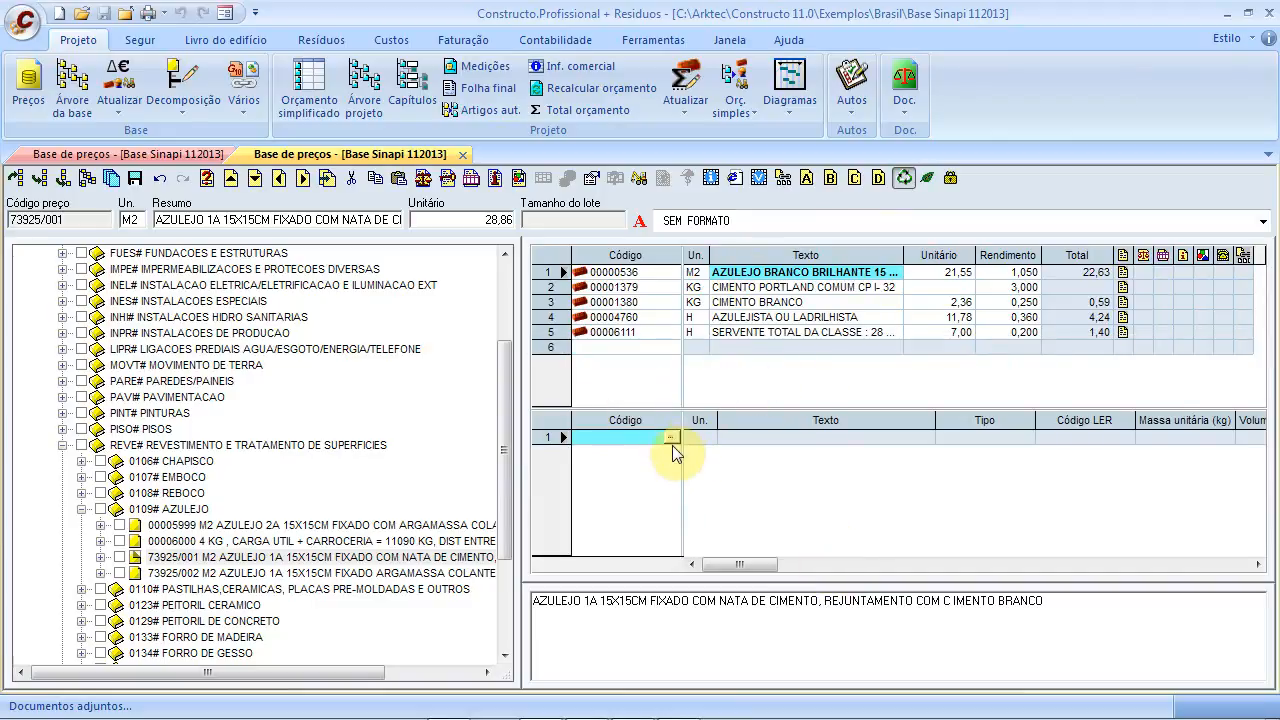
double_click(643, 441)
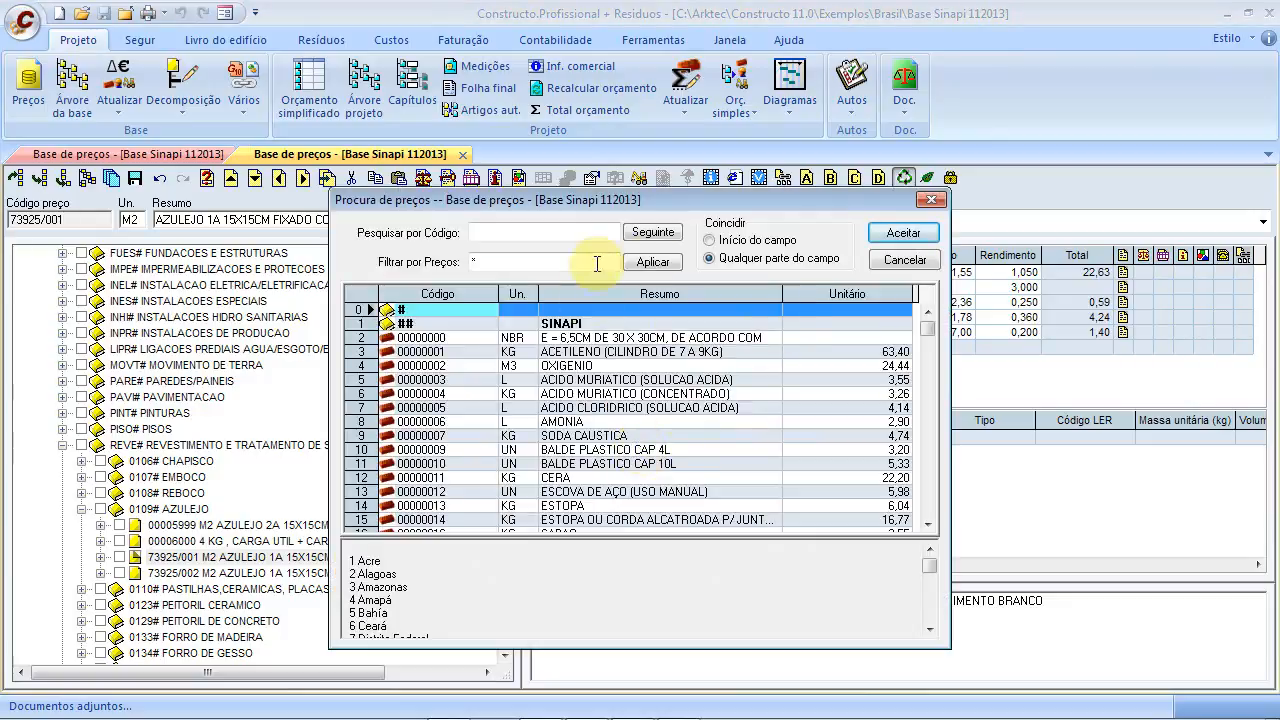
click(882, 262)
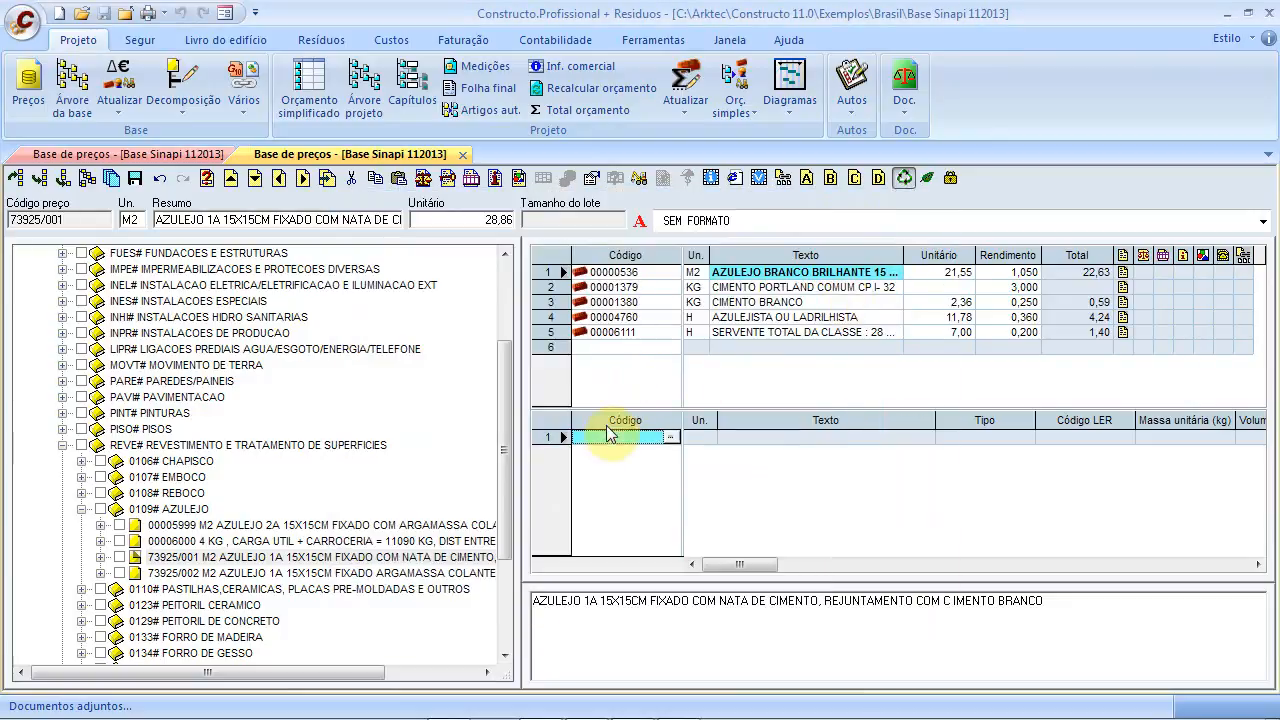
text(00000536)
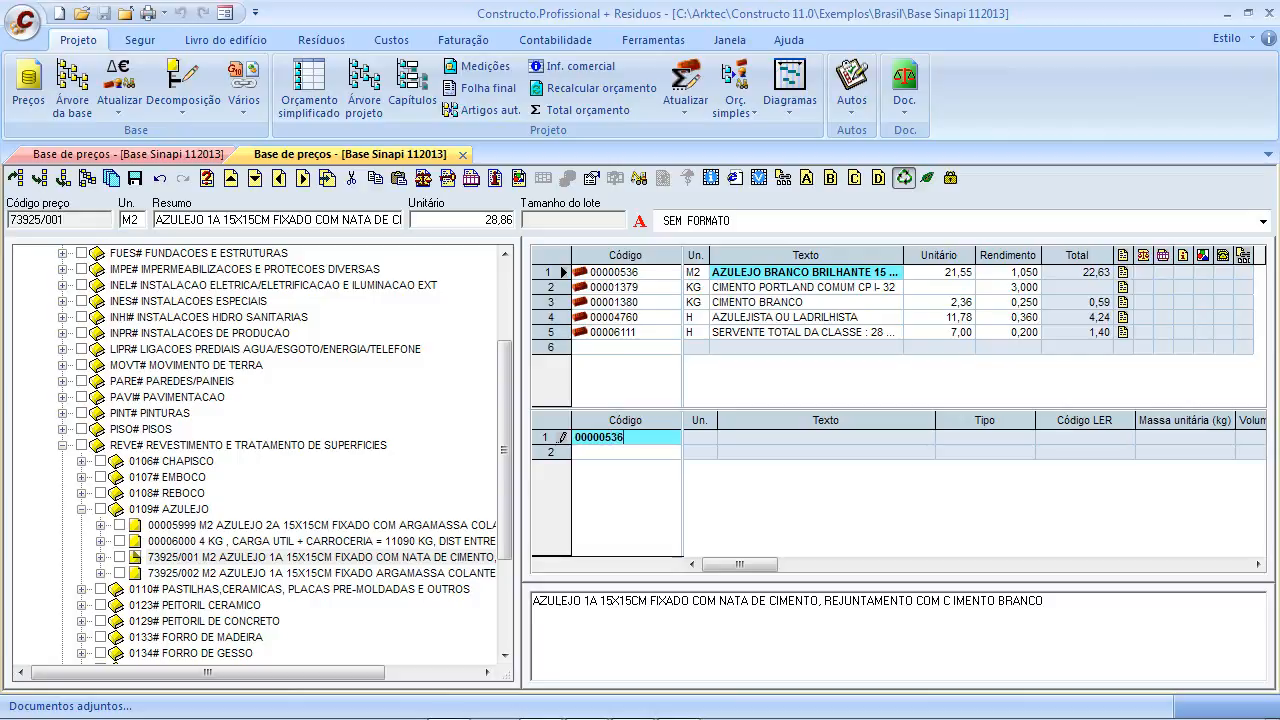
key(Return)
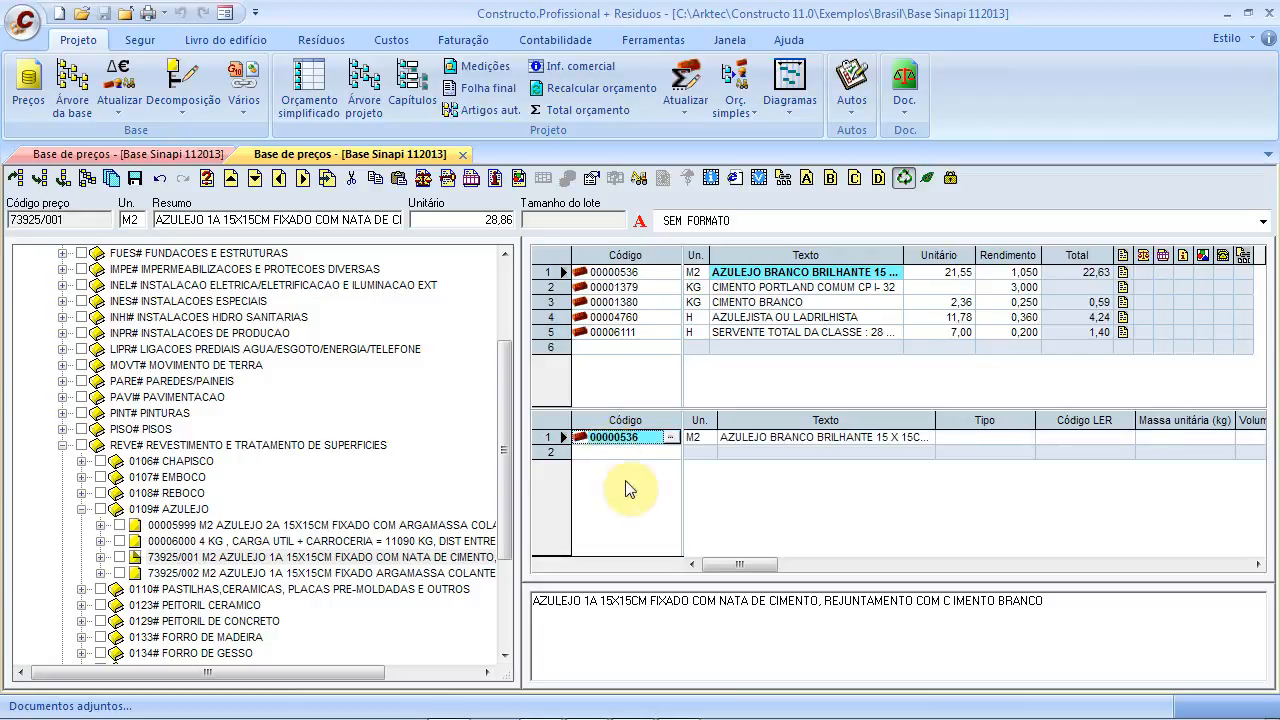
drag(766, 568, 1052, 578)
Set the tile's waste factor to 0,100, giving 0,11 mass
click(1030, 437)
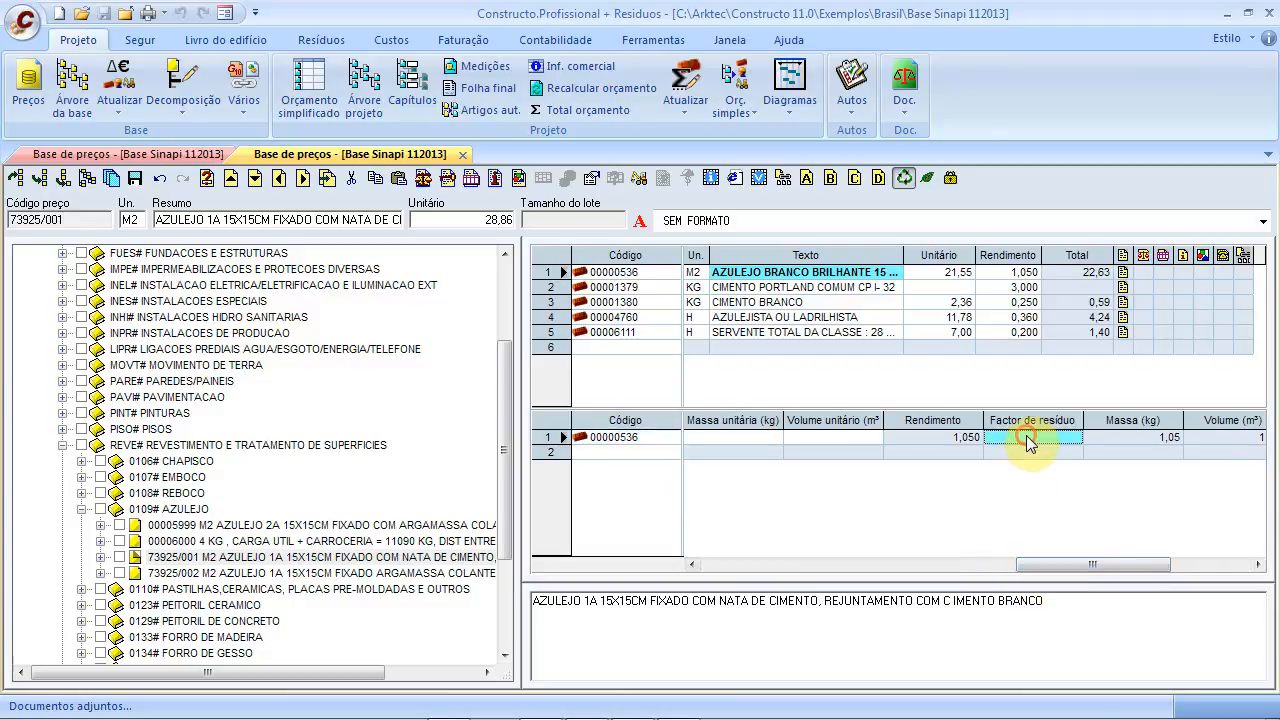
text(0,)
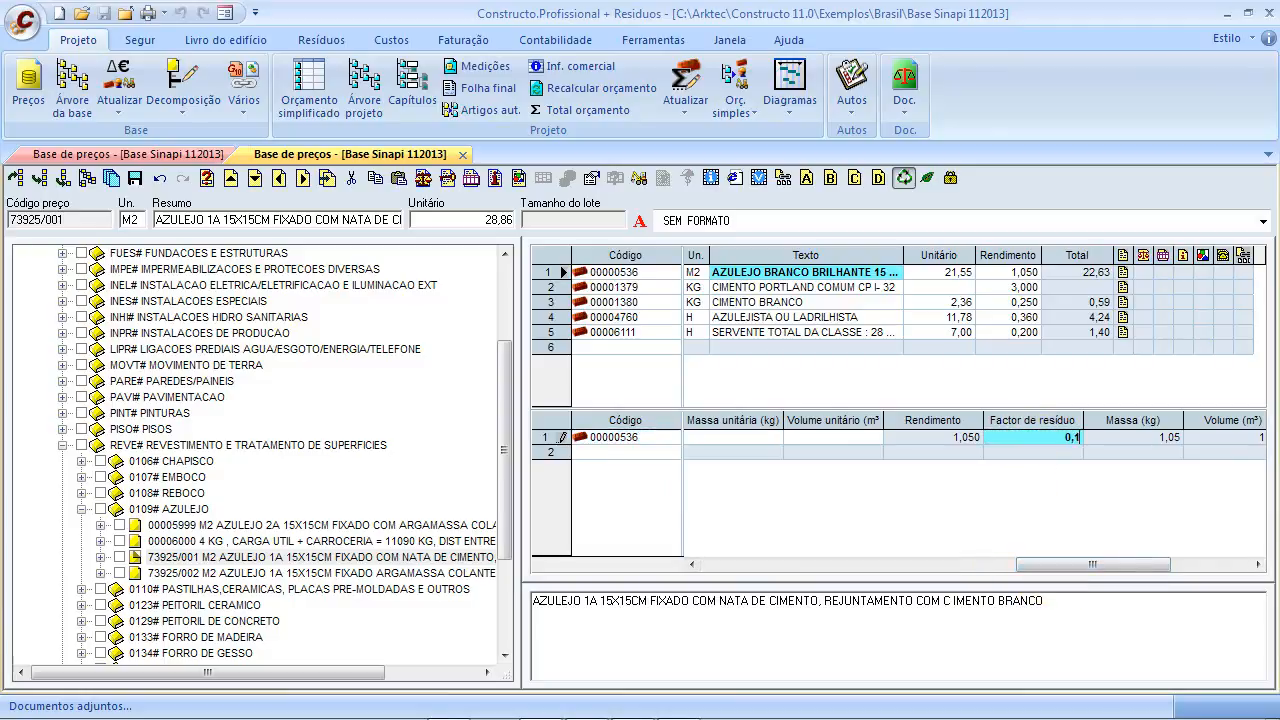
text(1)
key(Return)
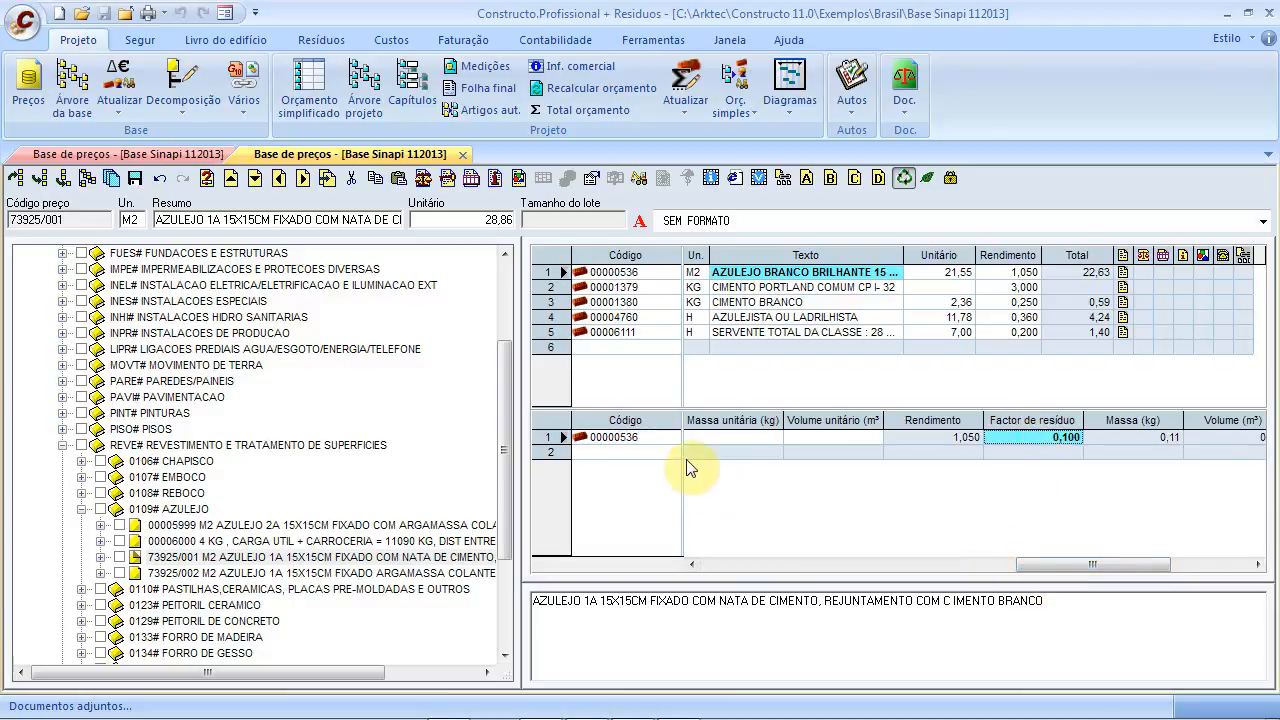
click(633, 457)
drag(1063, 565, 600, 560)
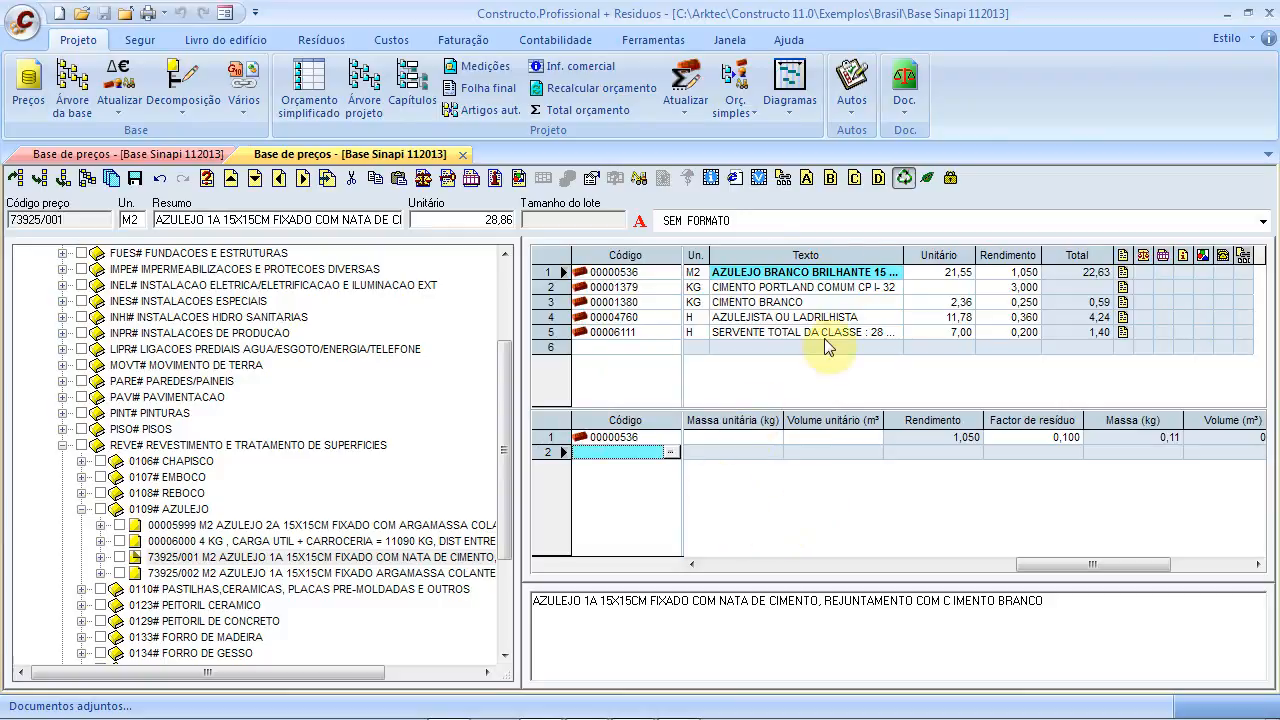
Close the residue panel and glance at the Segur features before returning to Projeto
click(904, 180)
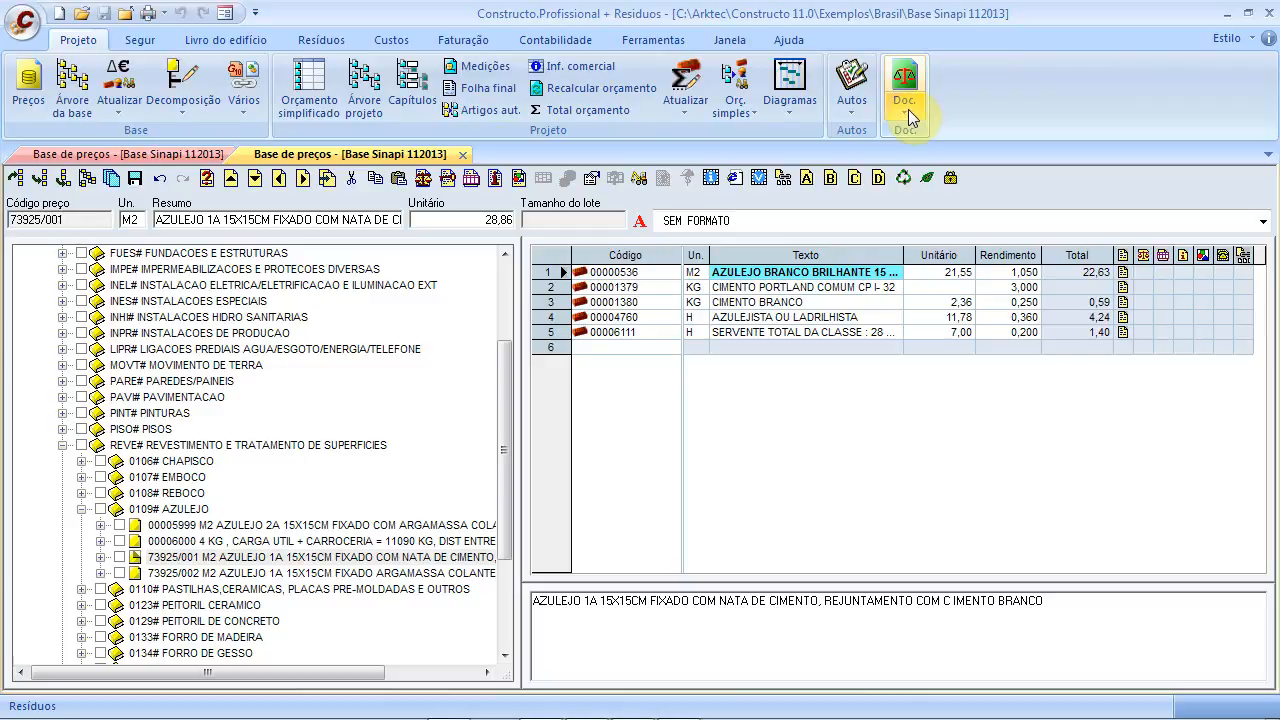
click(139, 41)
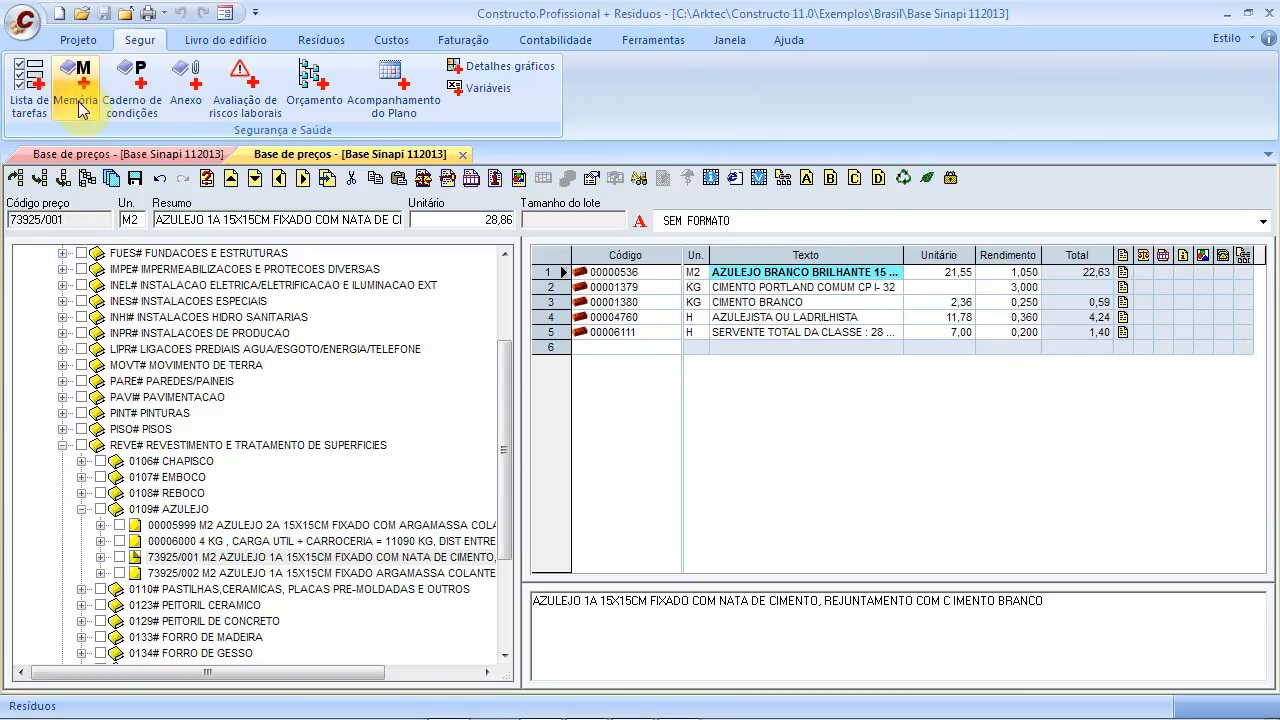
click(79, 41)
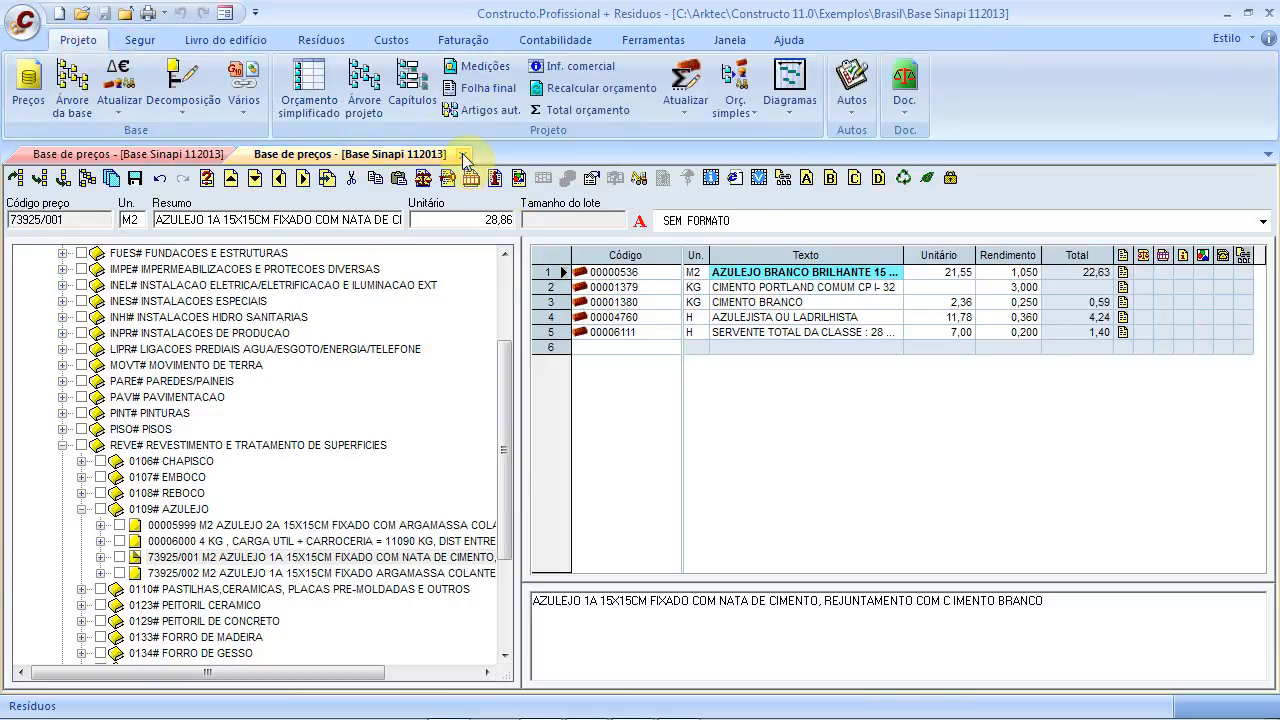
Collapse the REVE# branch and agree to save the item's modifications
scroll(506, 376, up, 1)
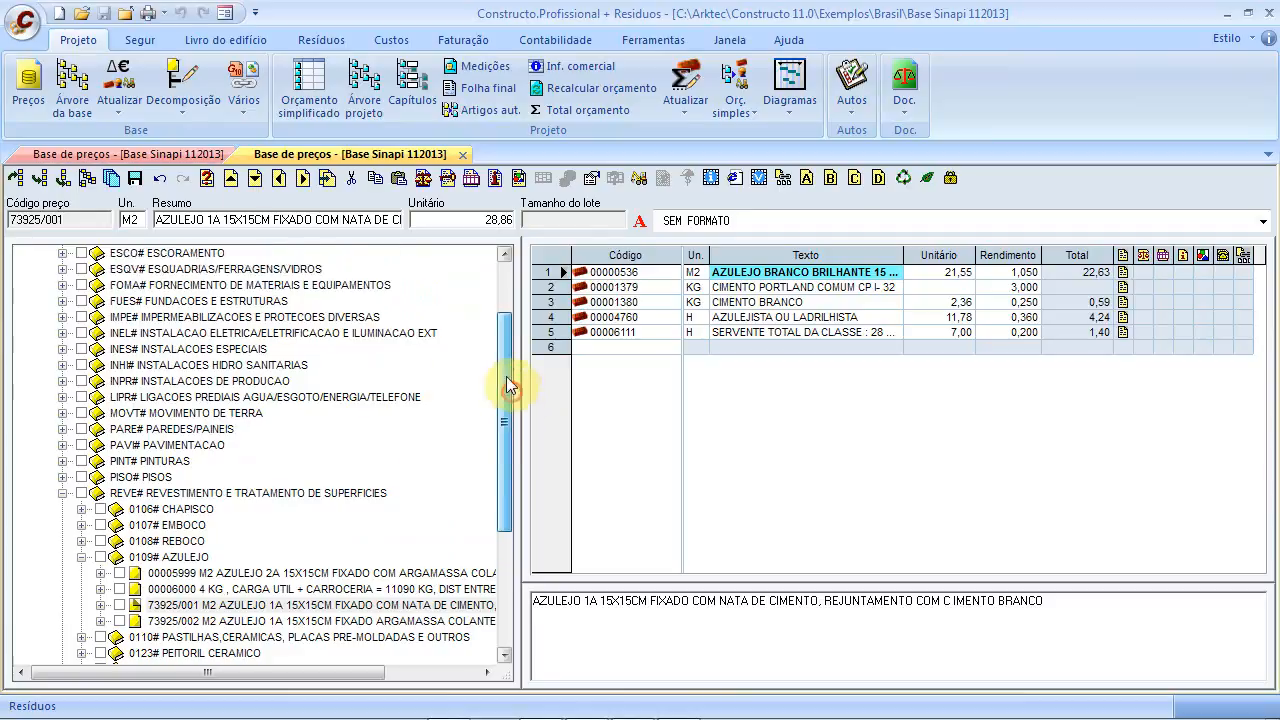
drag(506, 376, 486, 300)
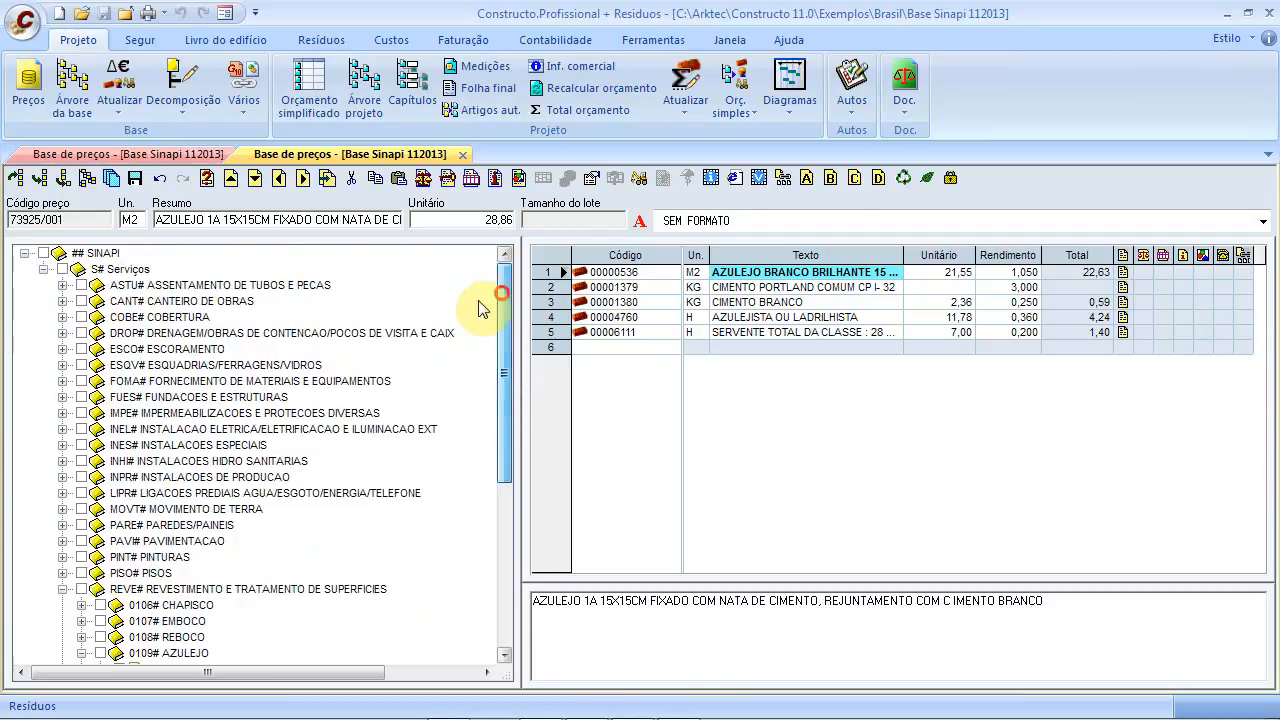
click(61, 589)
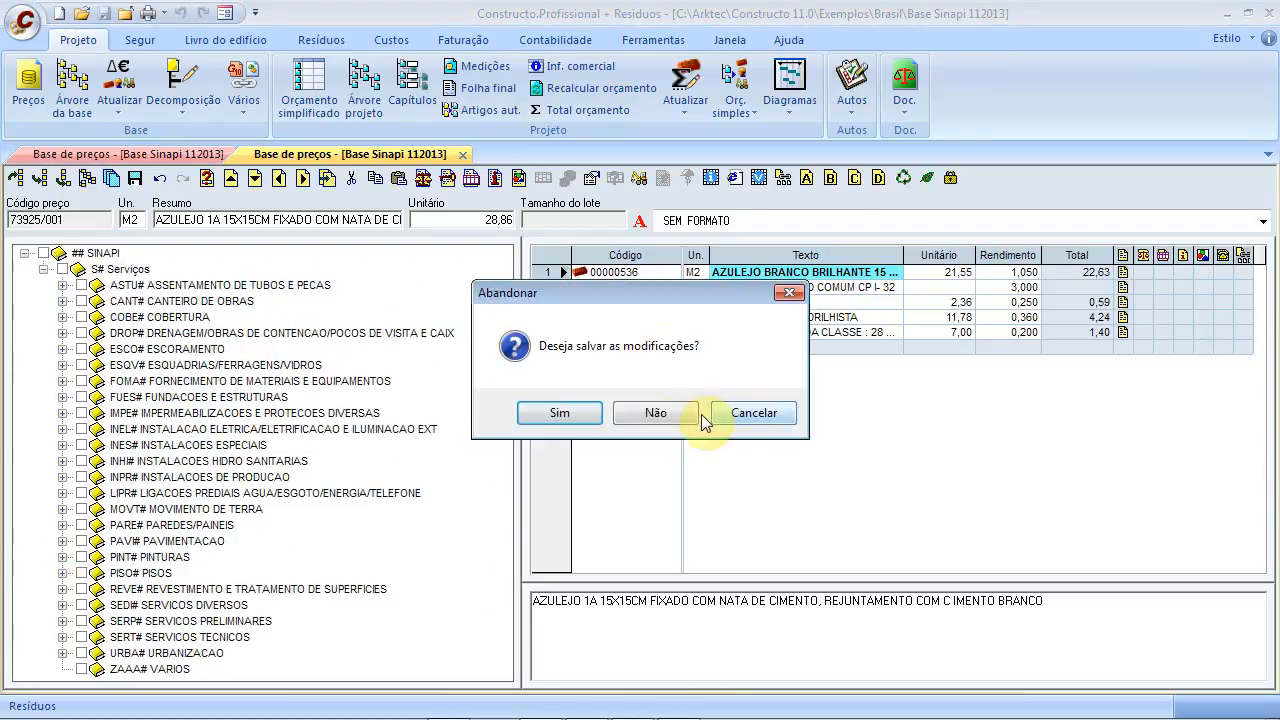
click(560, 414)
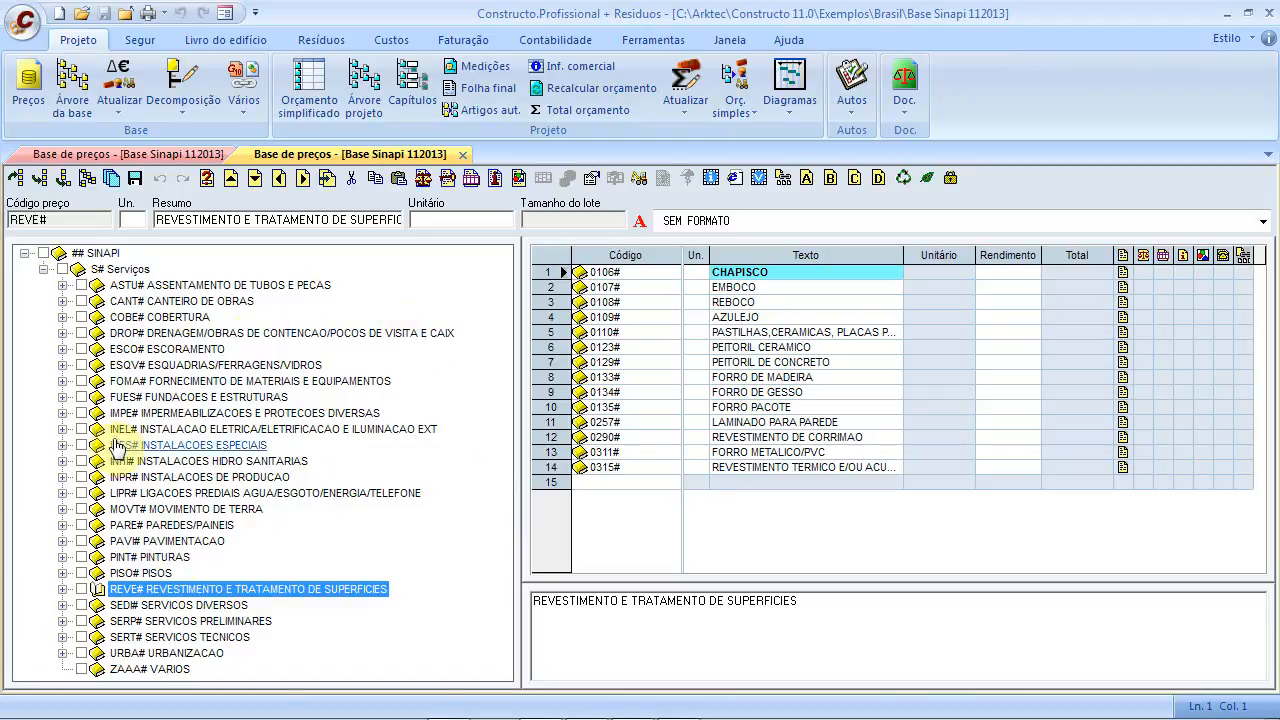
click(63, 589)
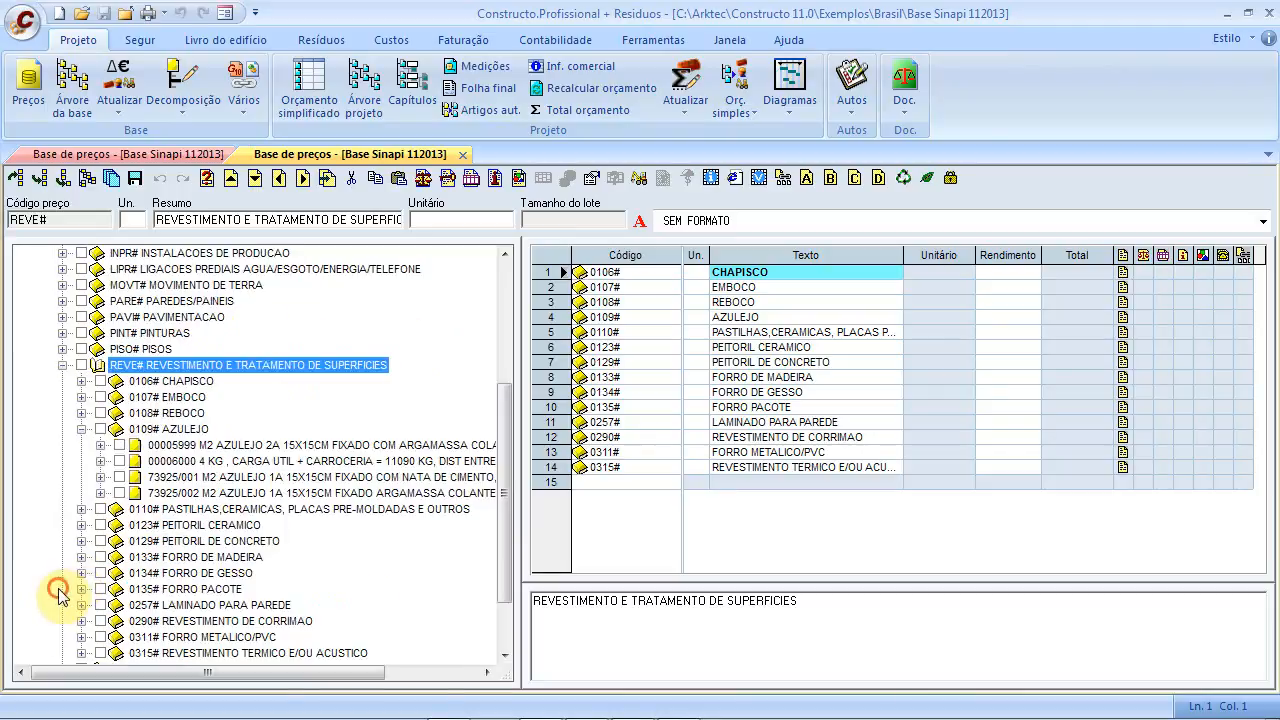
click(100, 445)
click(175, 461)
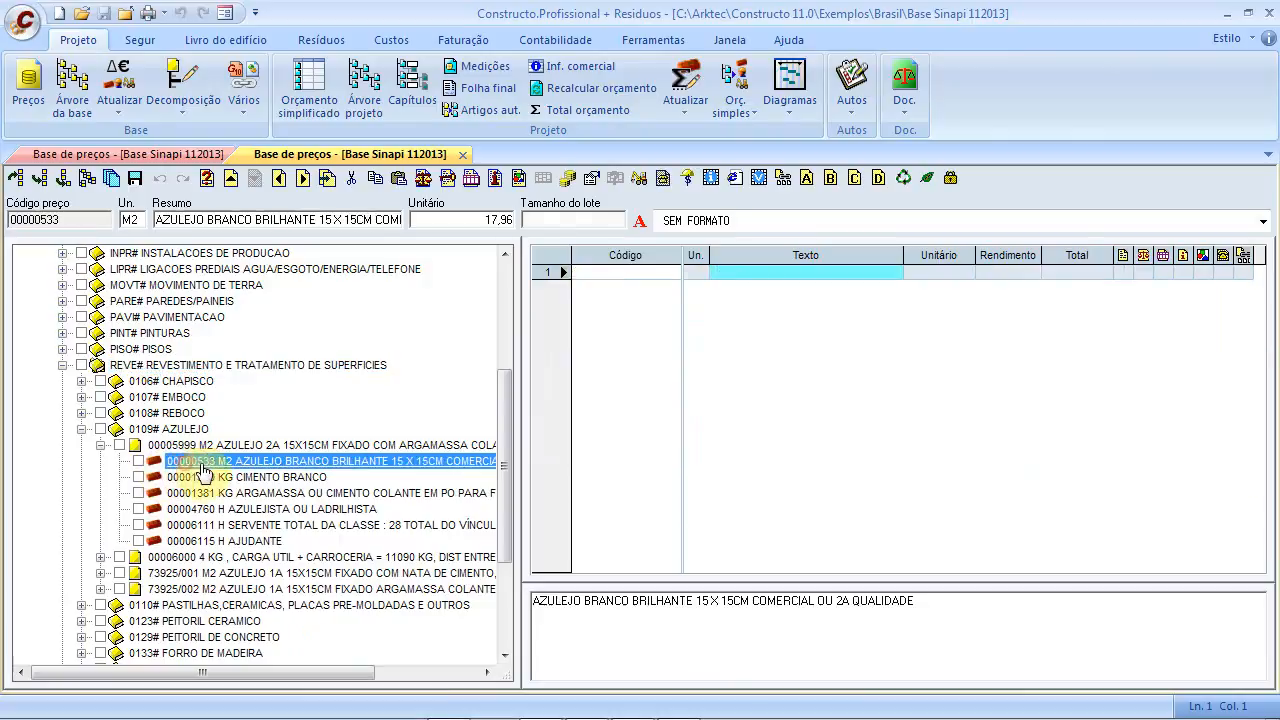
click(567, 177)
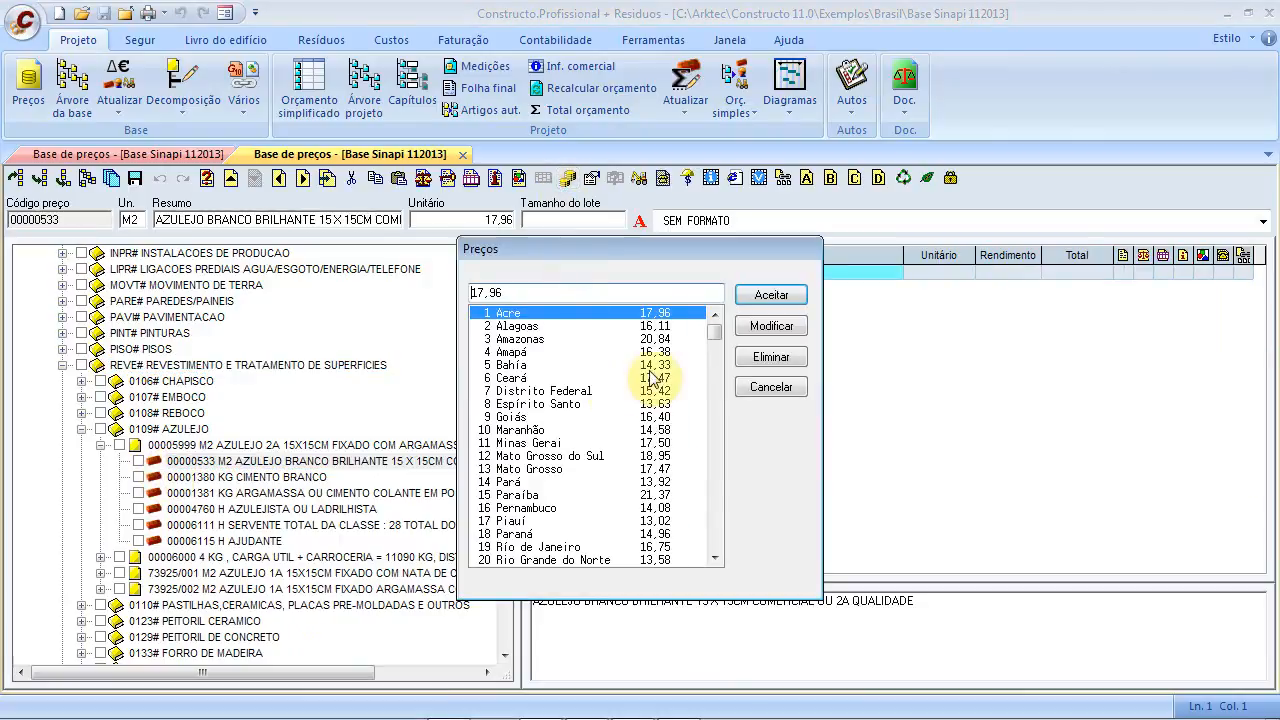
drag(678, 248, 868, 256)
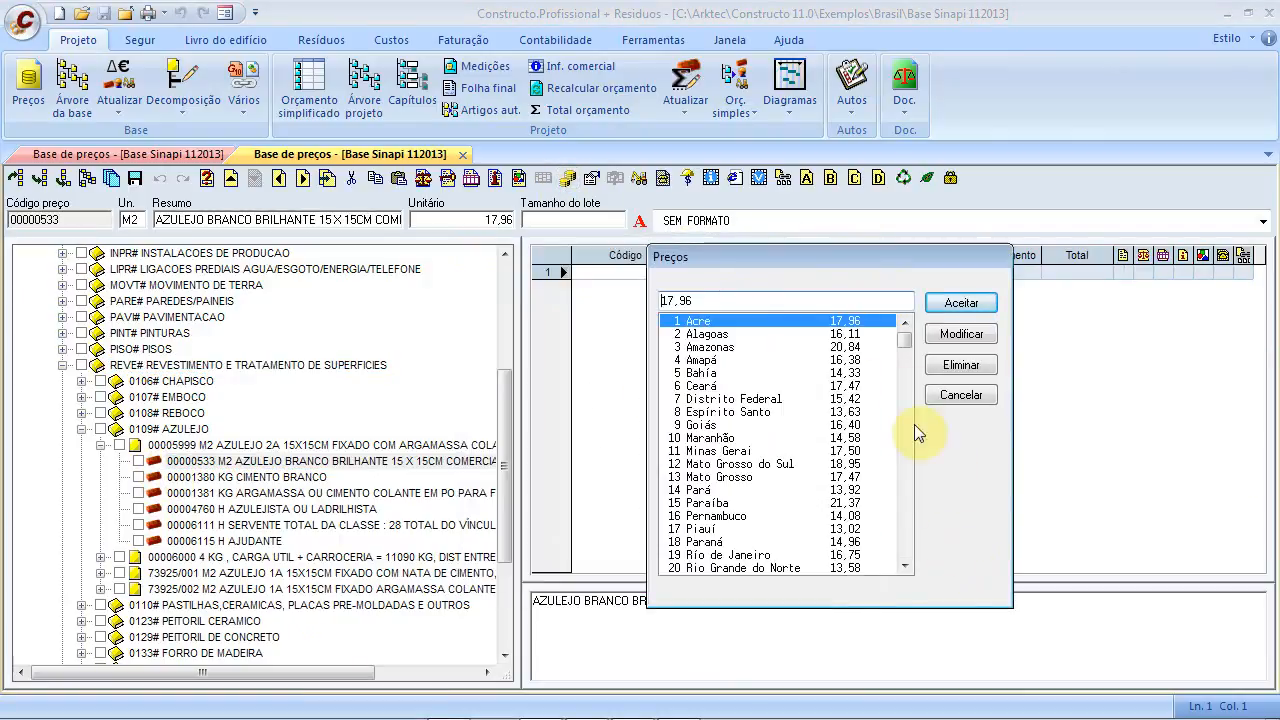
mouse_move(912, 352)
mouse_down()
mouse_move(909, 400)
mouse_move(909, 334)
mouse_move(917, 362)
mouse_up()
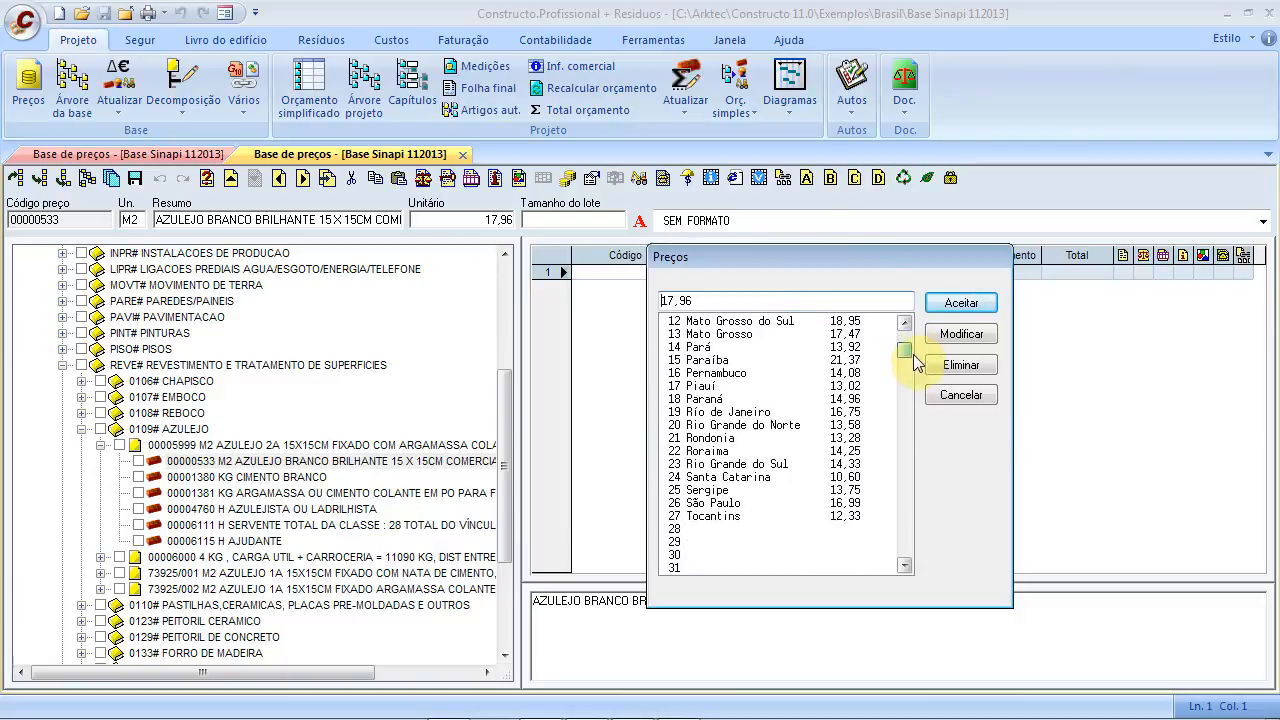
click(690, 520)
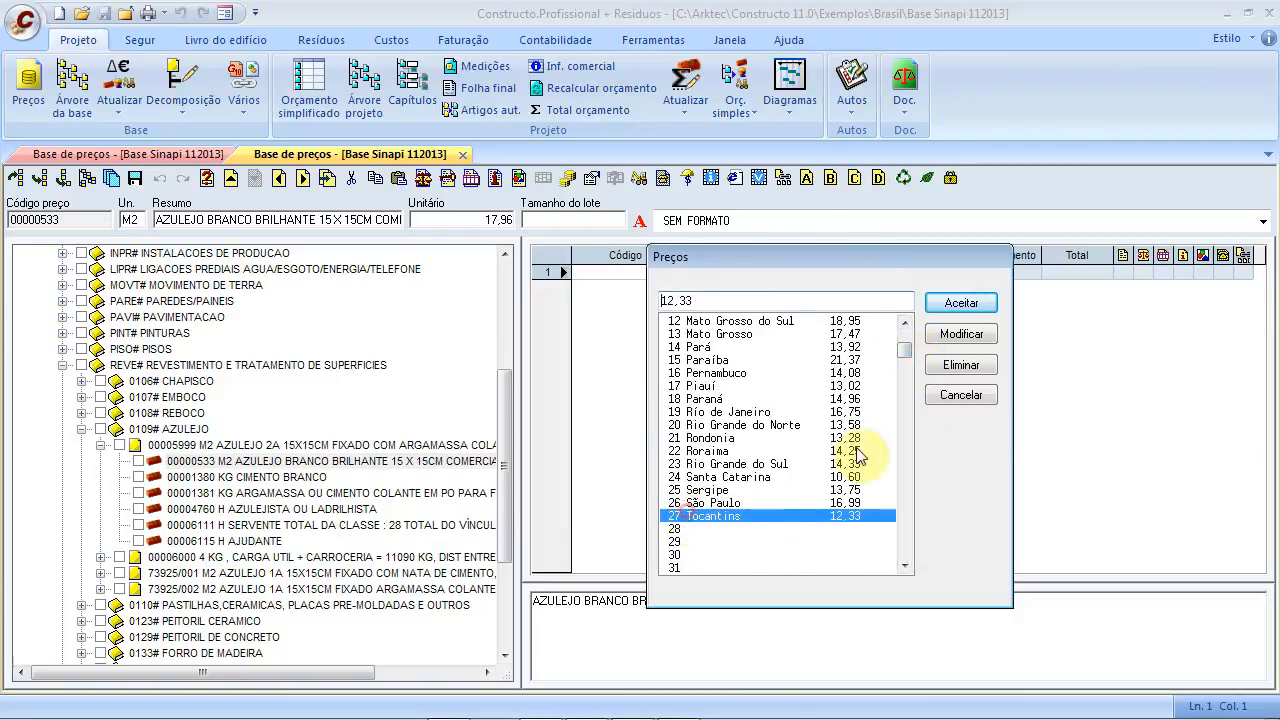
drag(909, 348, 917, 330)
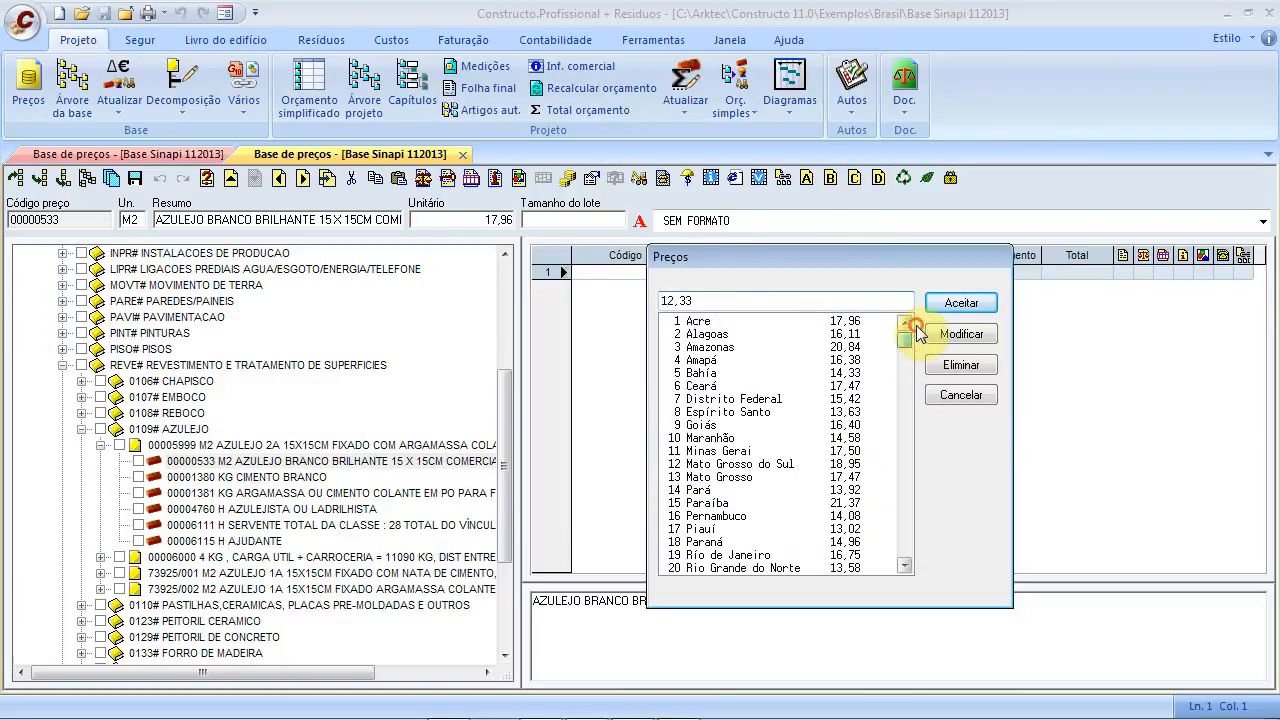
click(702, 322)
click(714, 348)
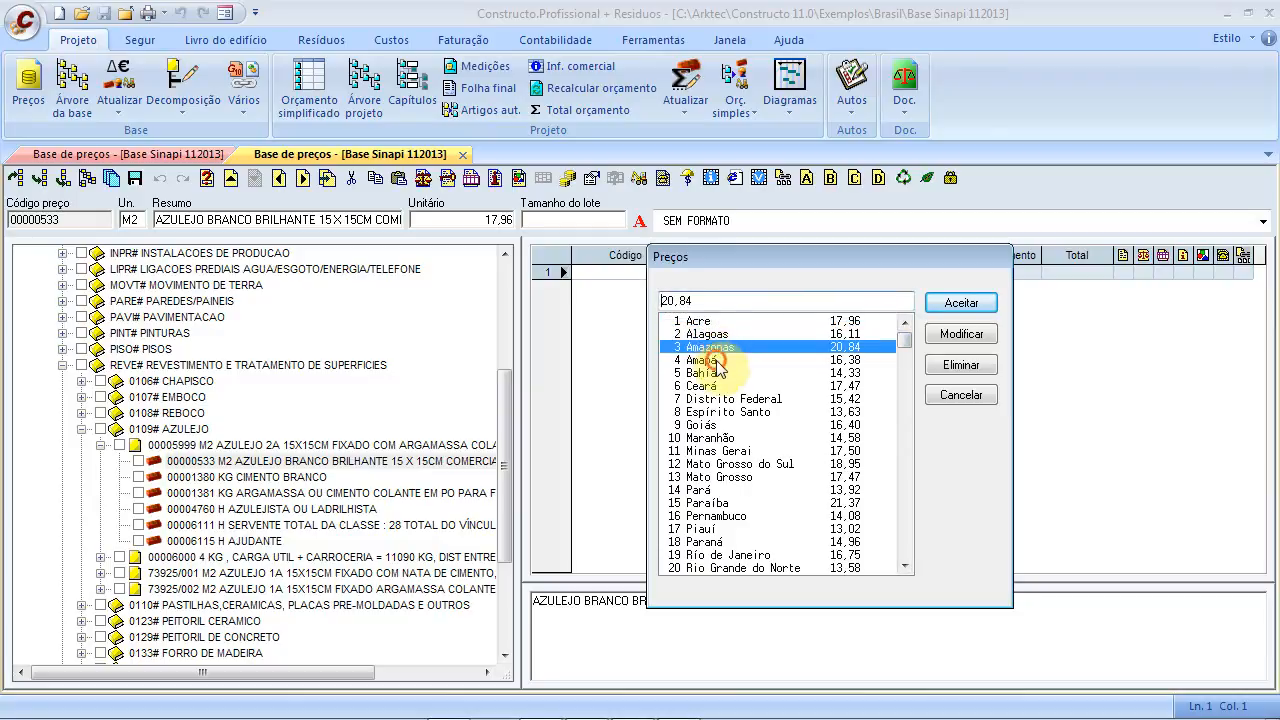
click(712, 360)
click(716, 399)
click(716, 425)
click(712, 464)
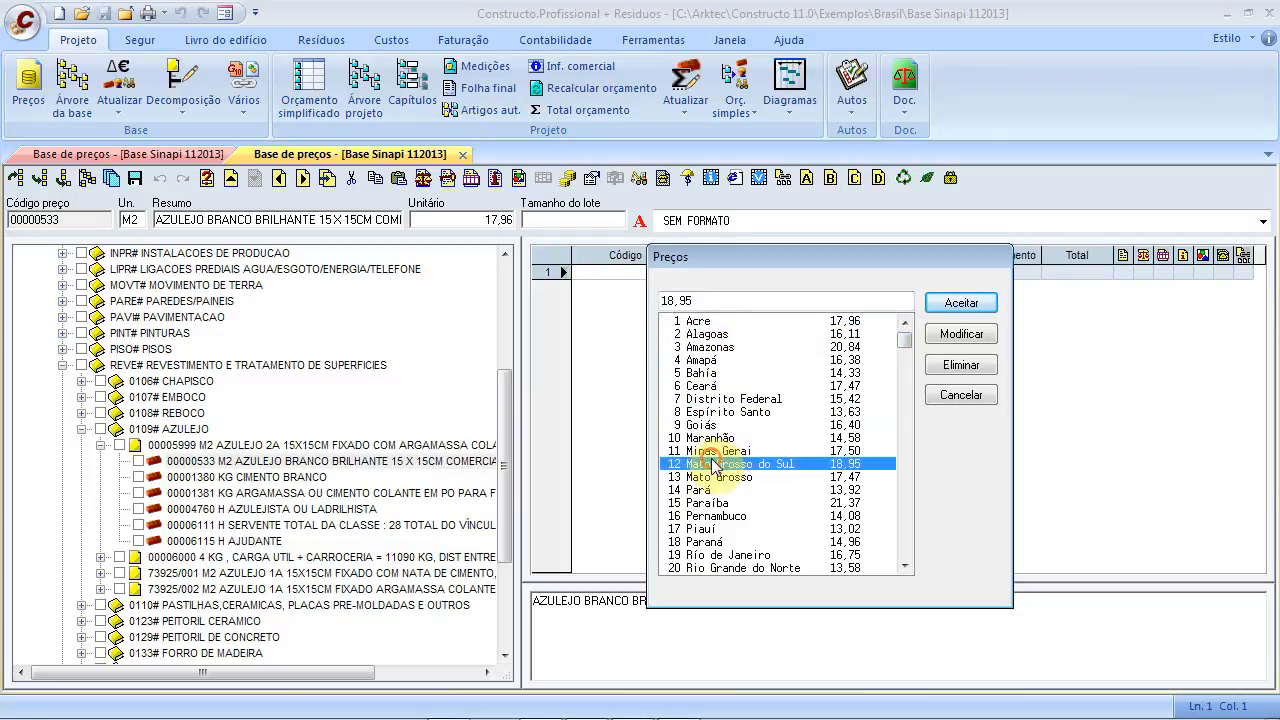
click(705, 477)
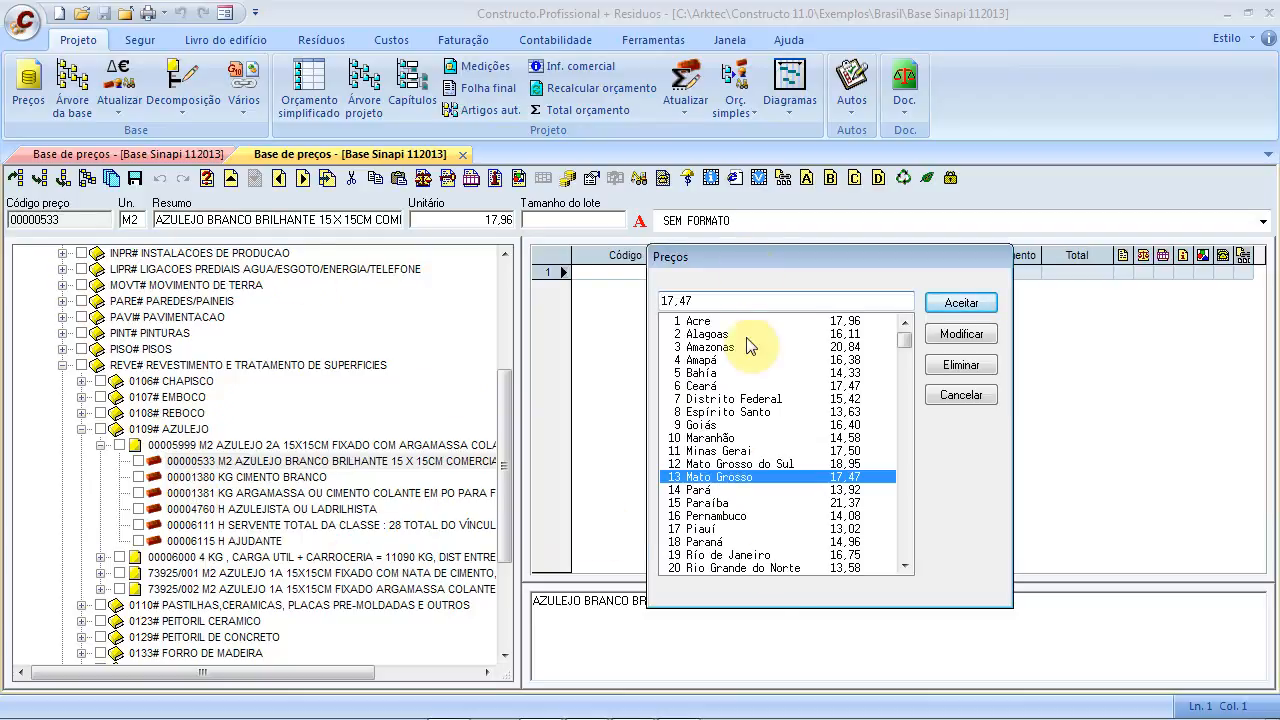
click(850, 321)
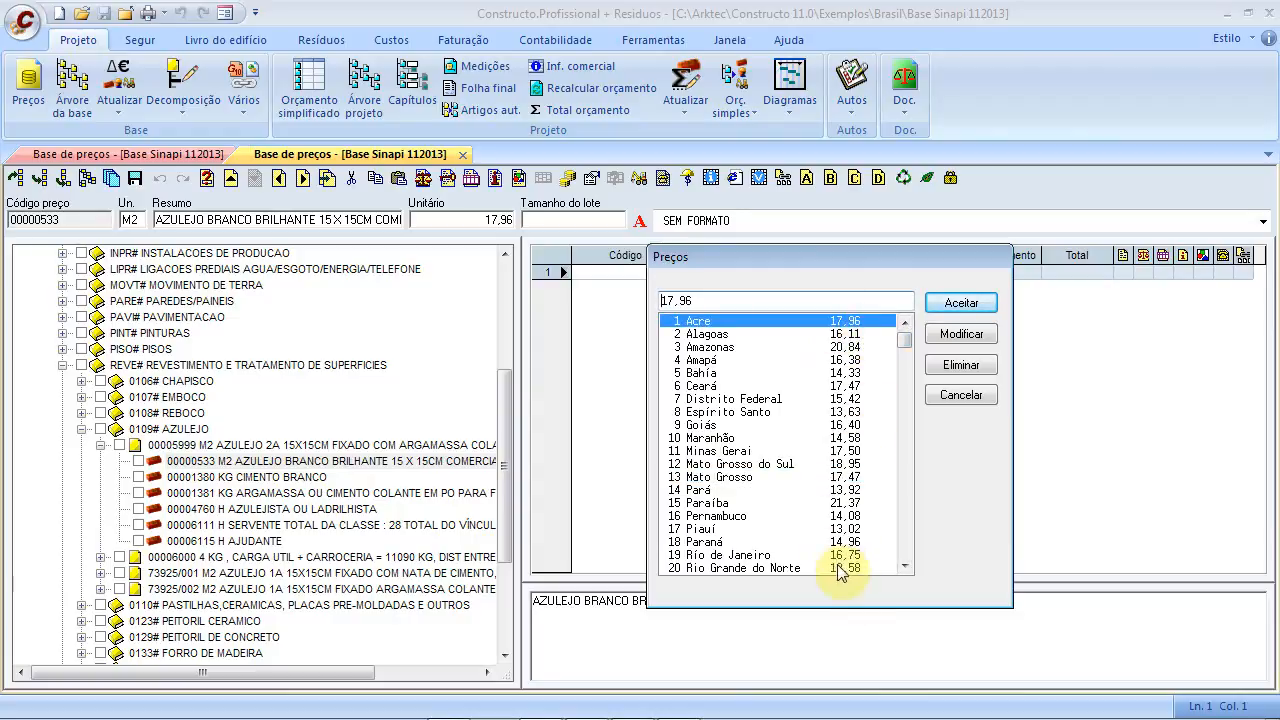
click(953, 398)
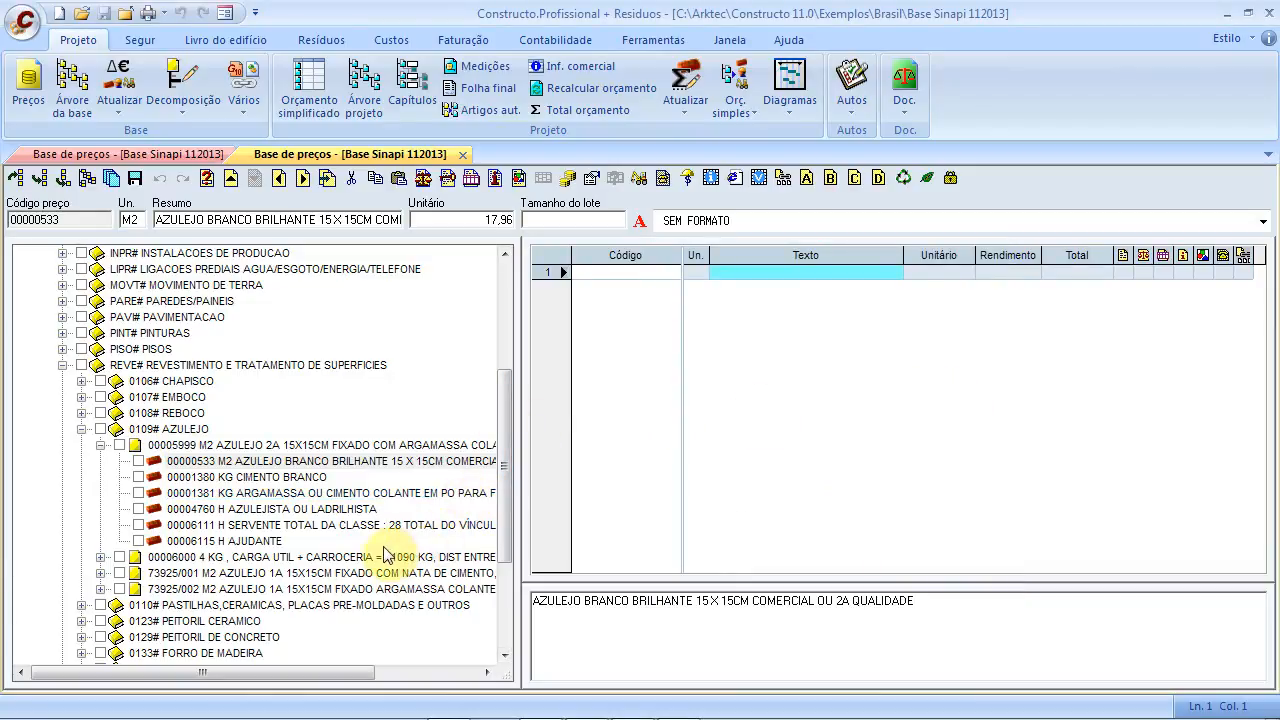
Collapse REVE#, view Serviços subcategories, then advance the slideshow to the Gest.Orçamentos slide
click(61, 366)
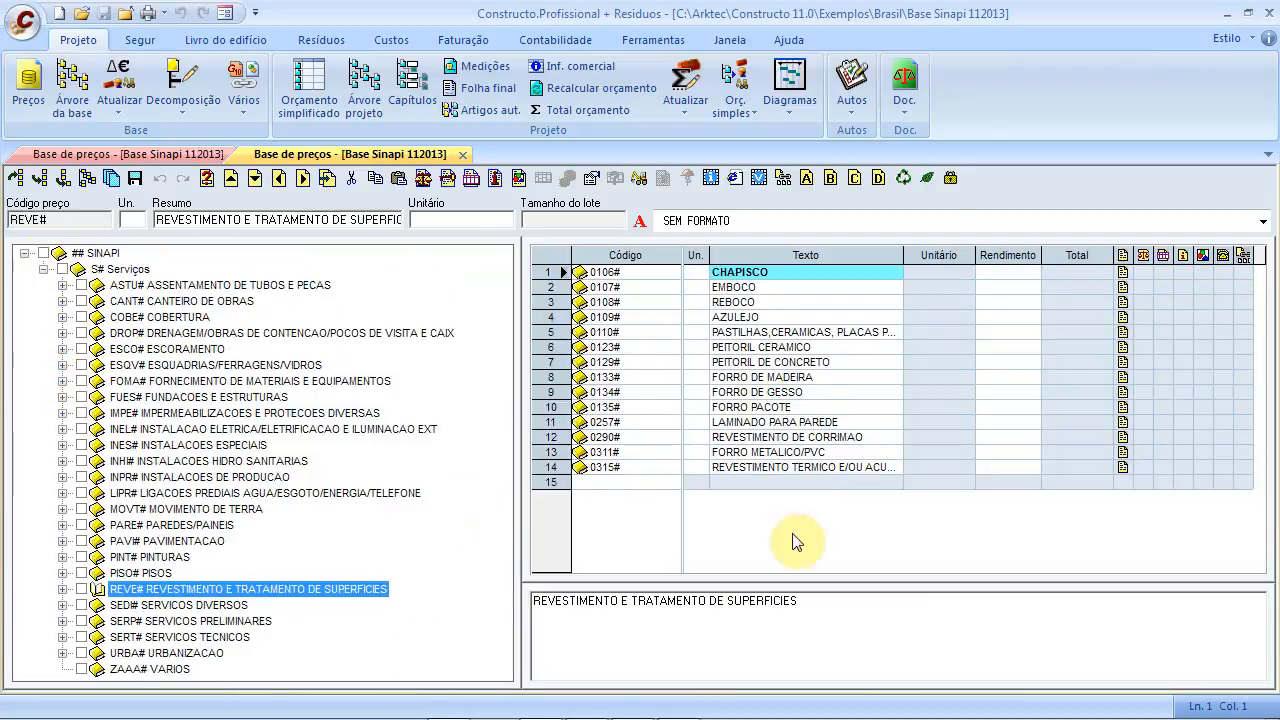
click(113, 272)
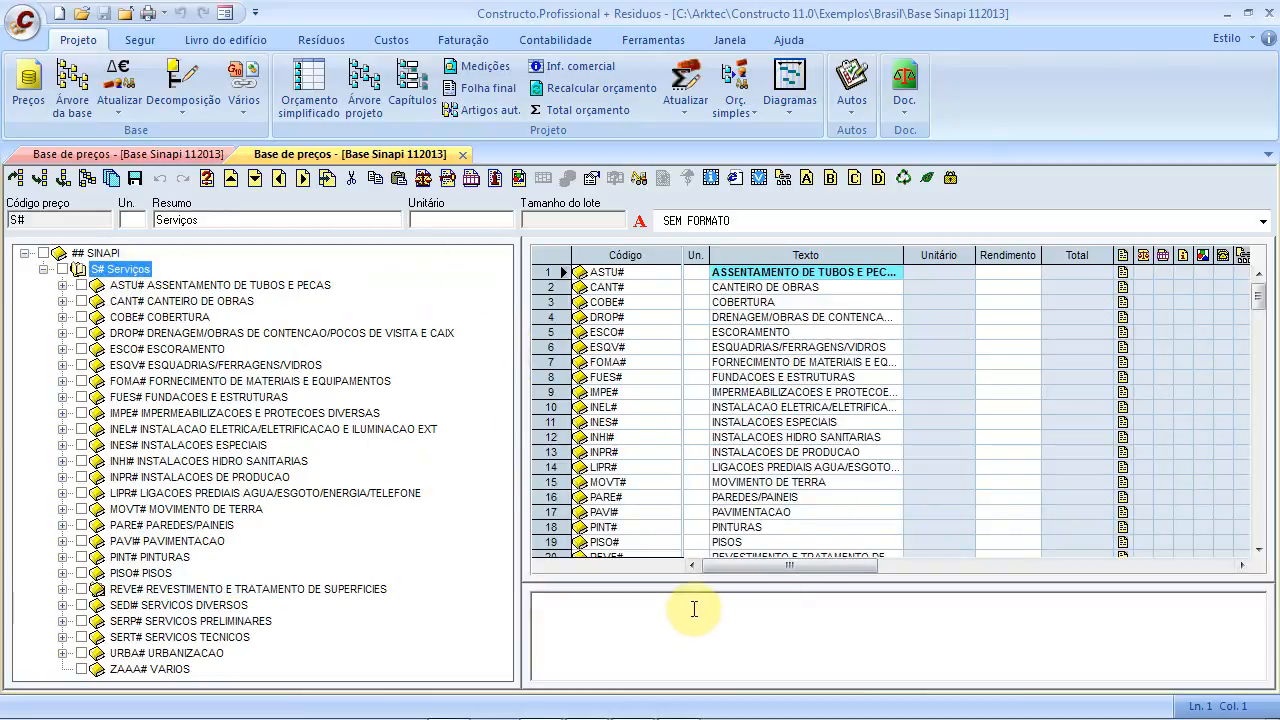
drag(706, 585, 706, 490)
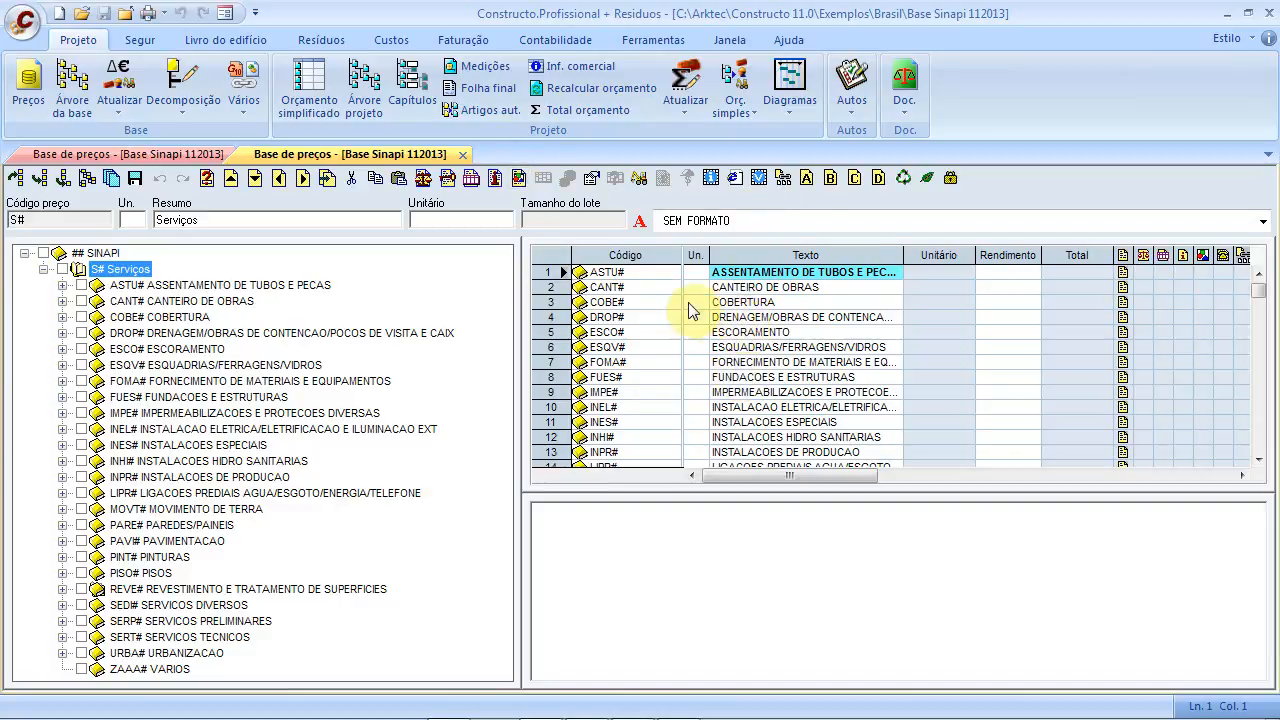
key(alt+Tab)
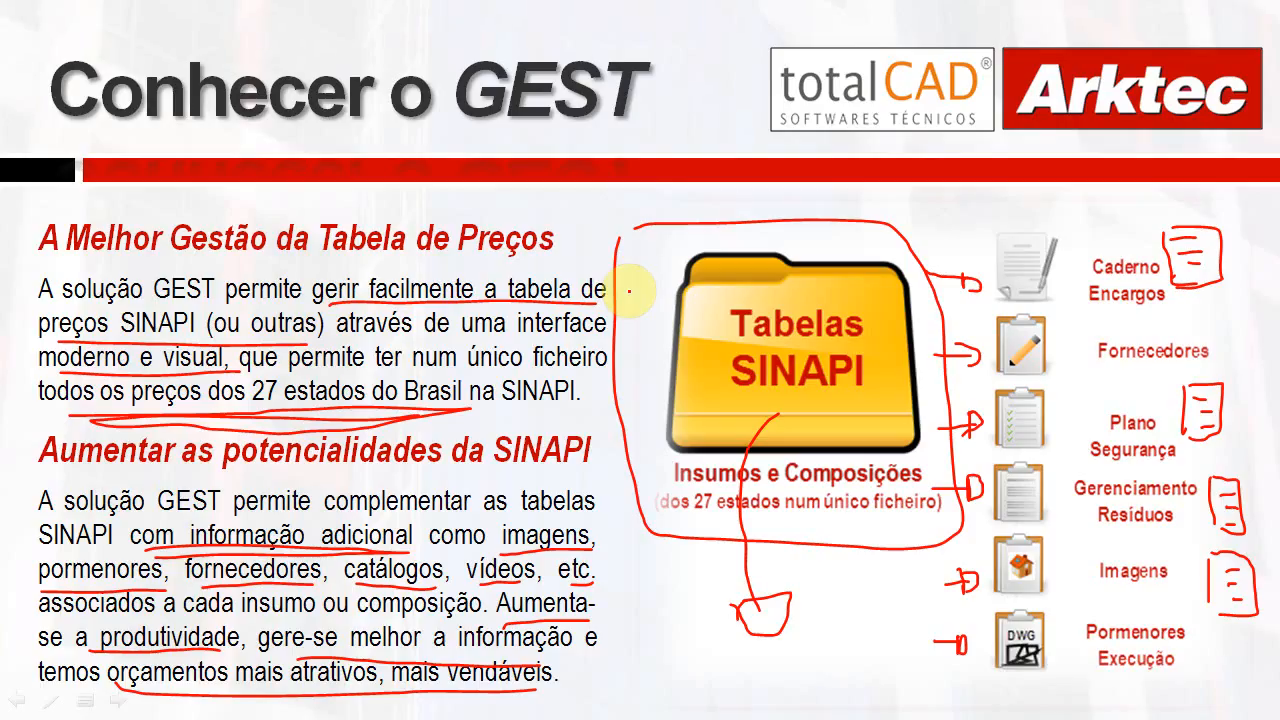
click(935, 326)
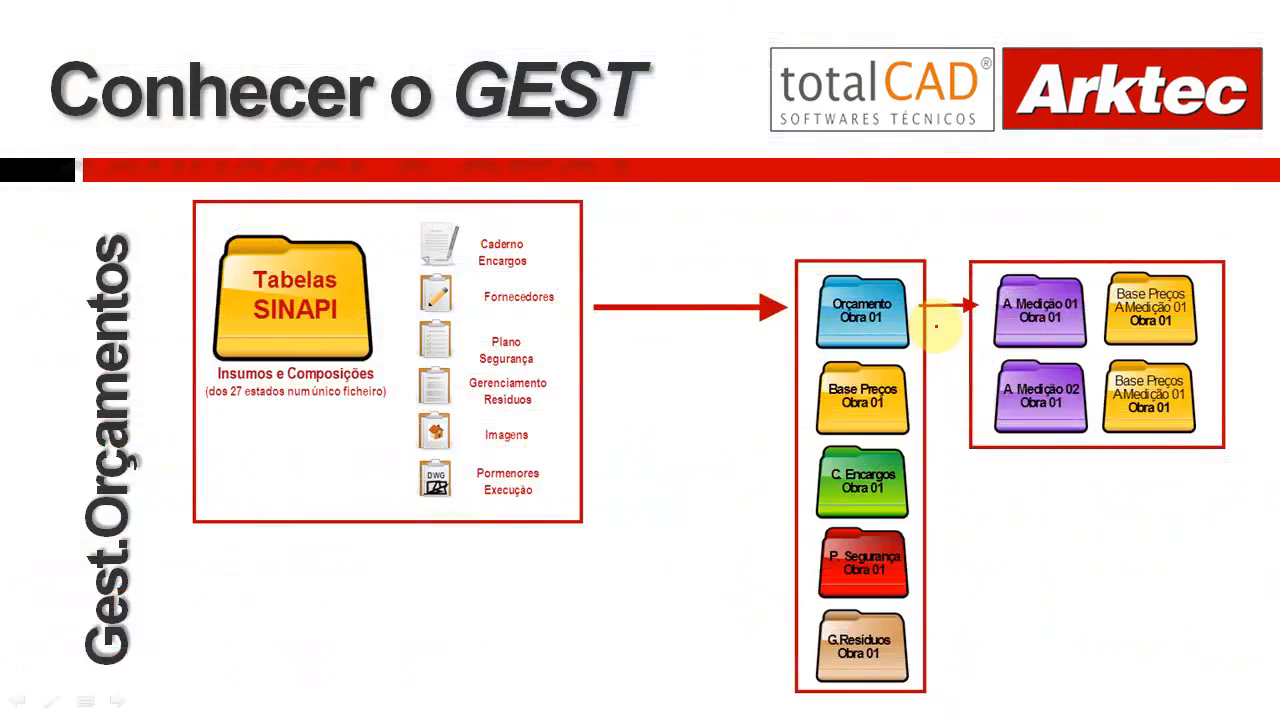
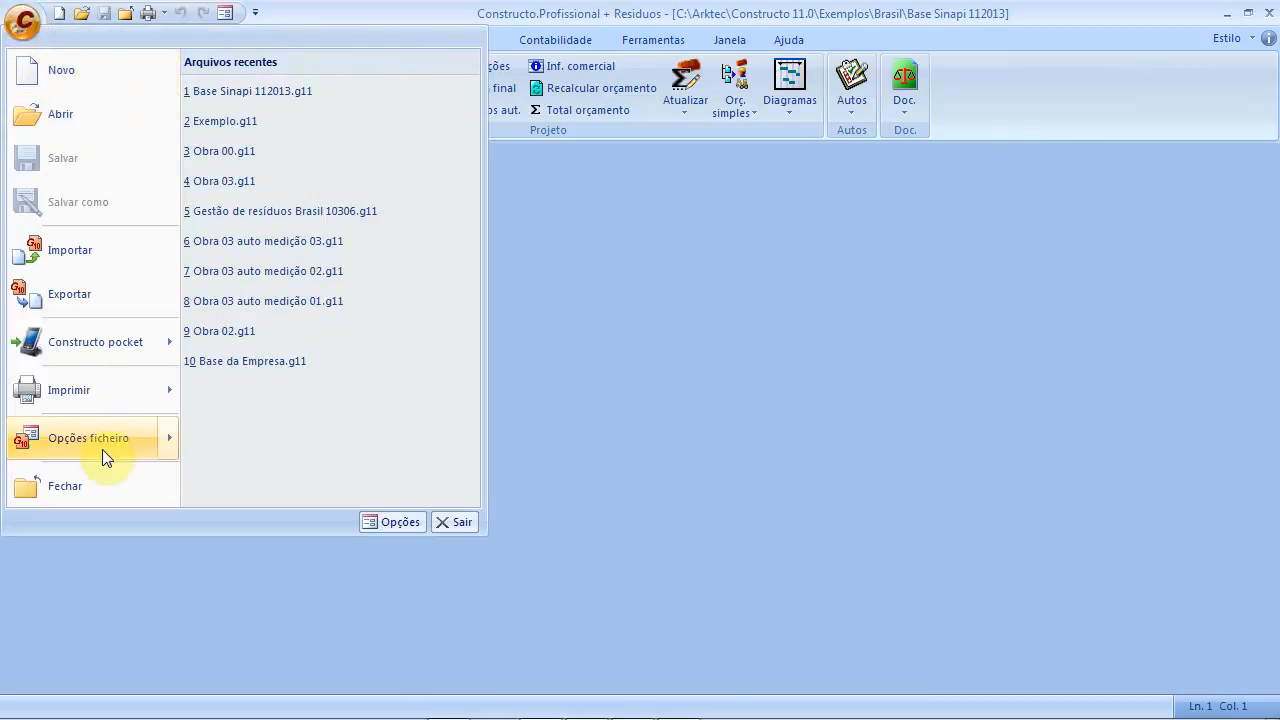
Close Base Sinapi 112013 and create a new project named Obra 99
click(107, 472)
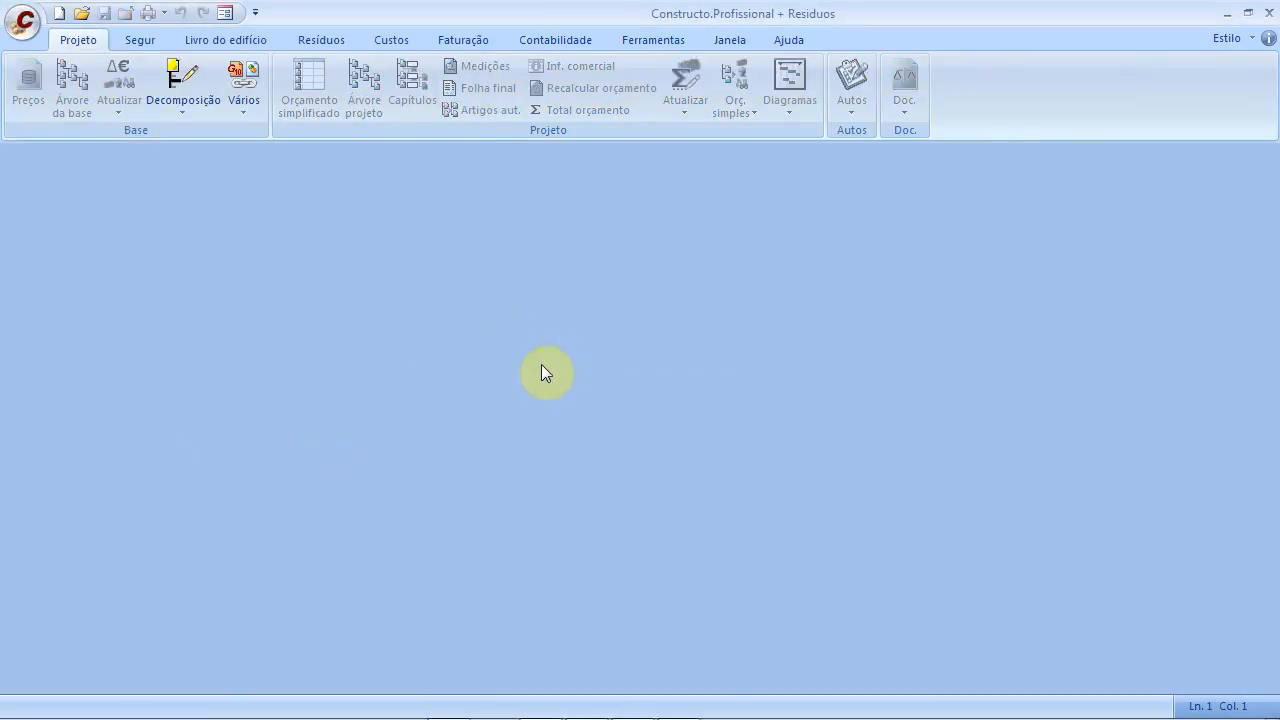
click(22, 20)
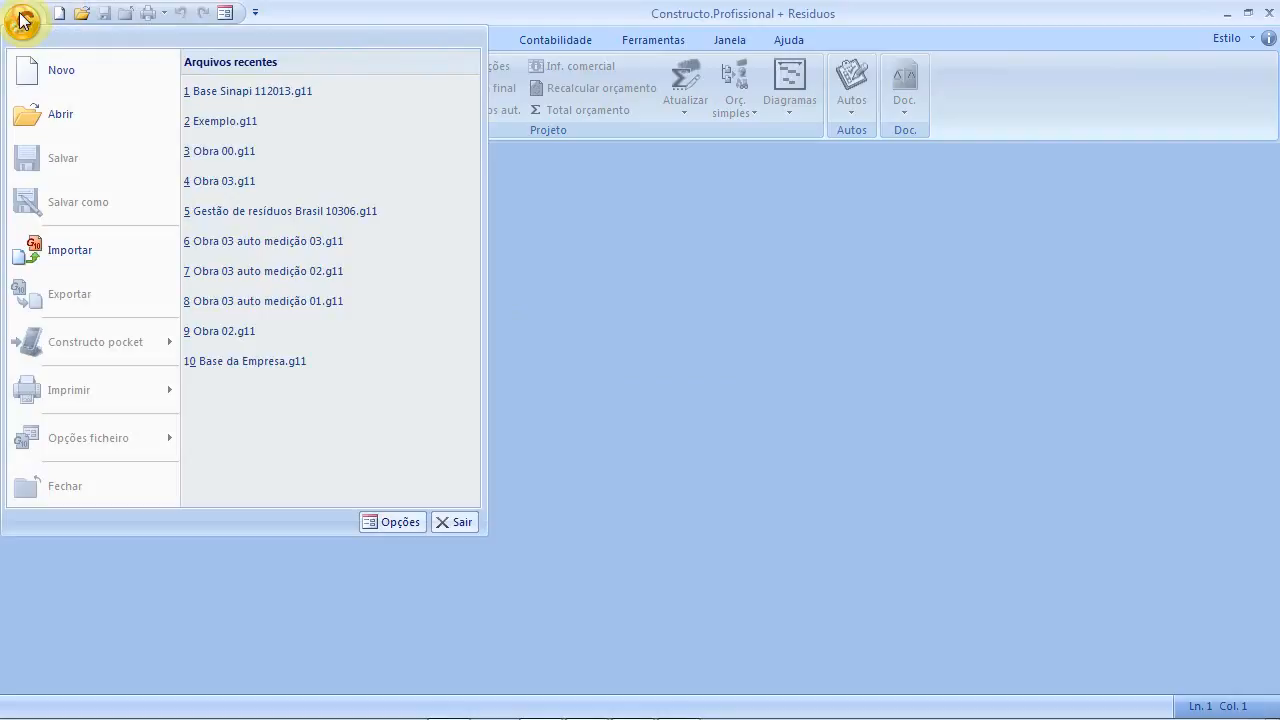
click(53, 79)
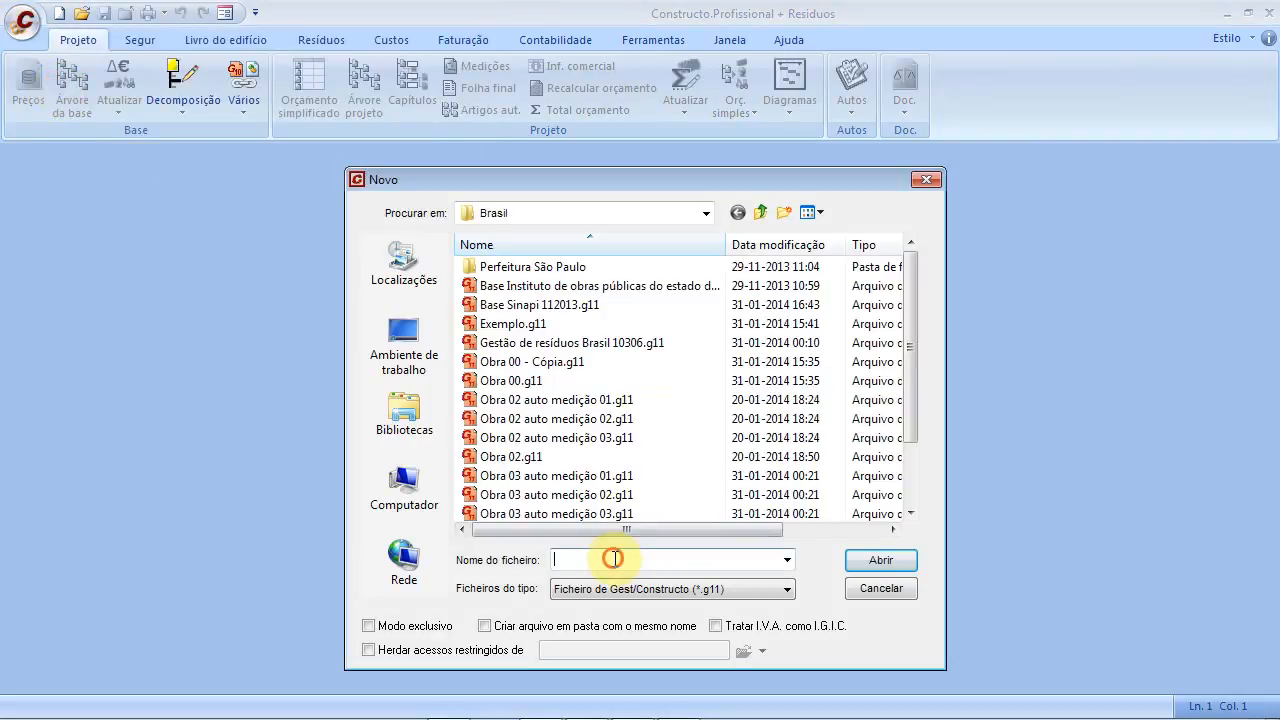
text(Obra )
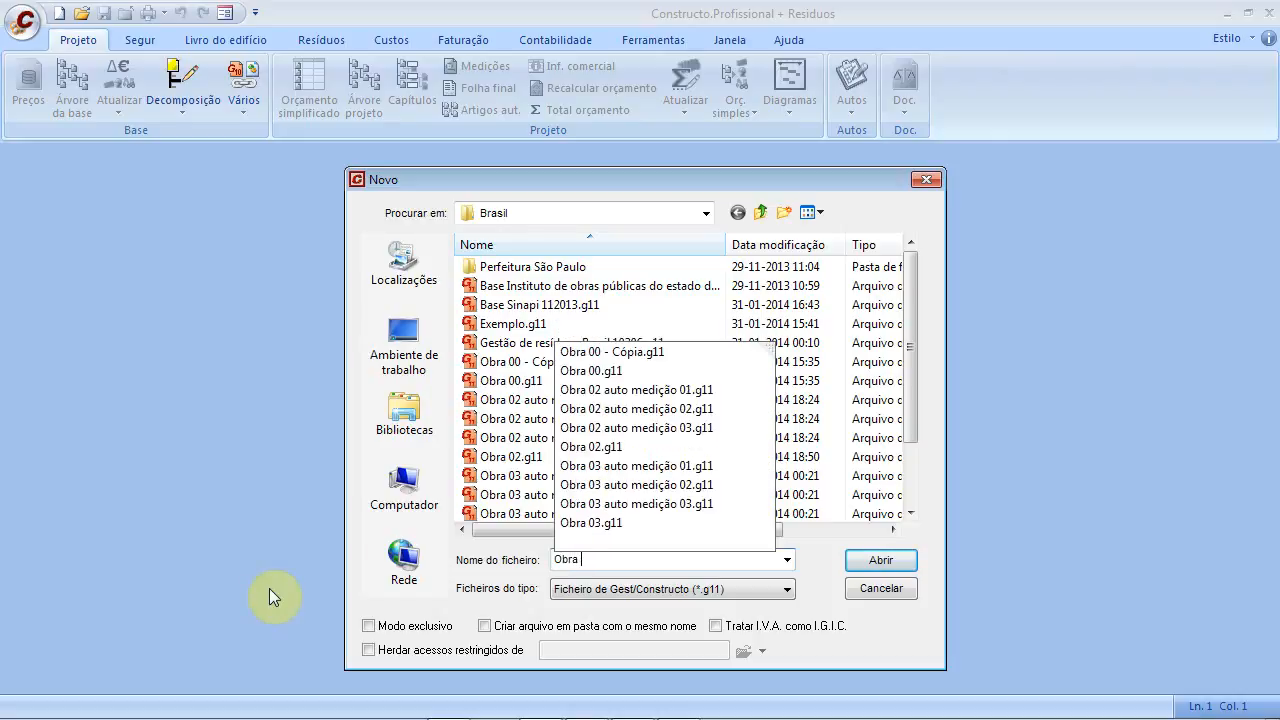
text(99)
key(Return)
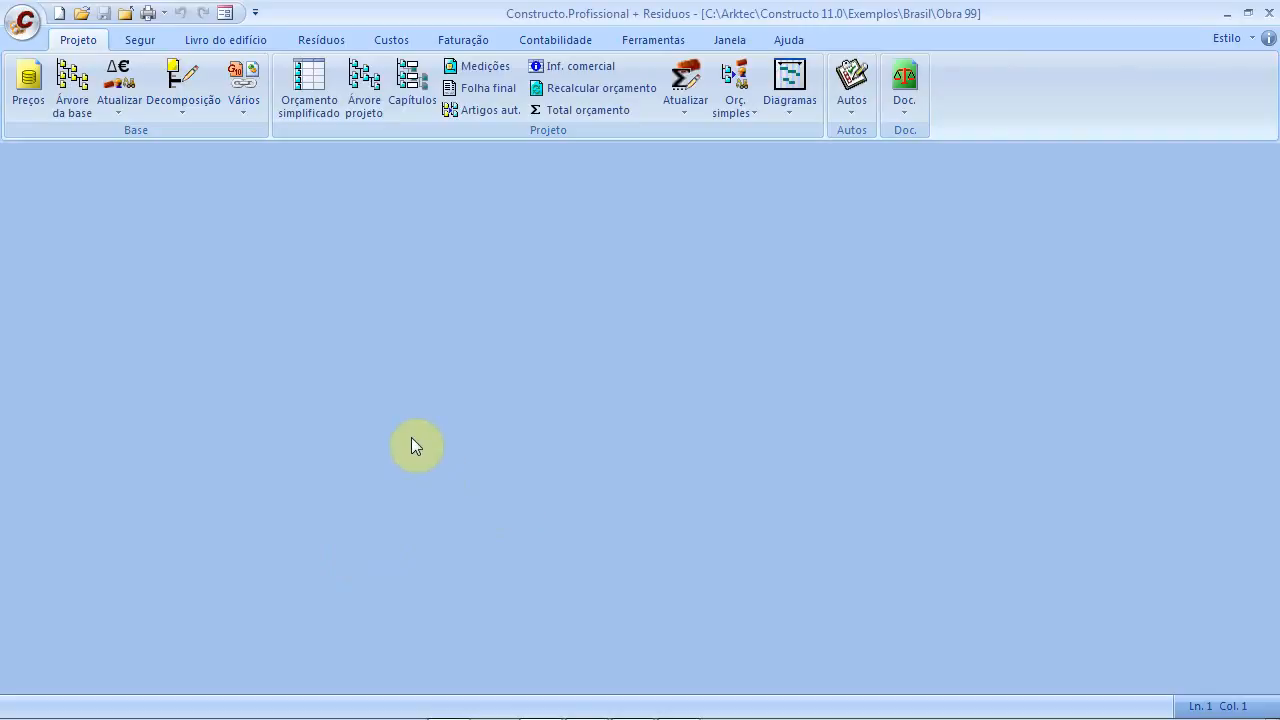
Open the simplified budget table, check the project tree, and select the first Artigo cell
click(320, 90)
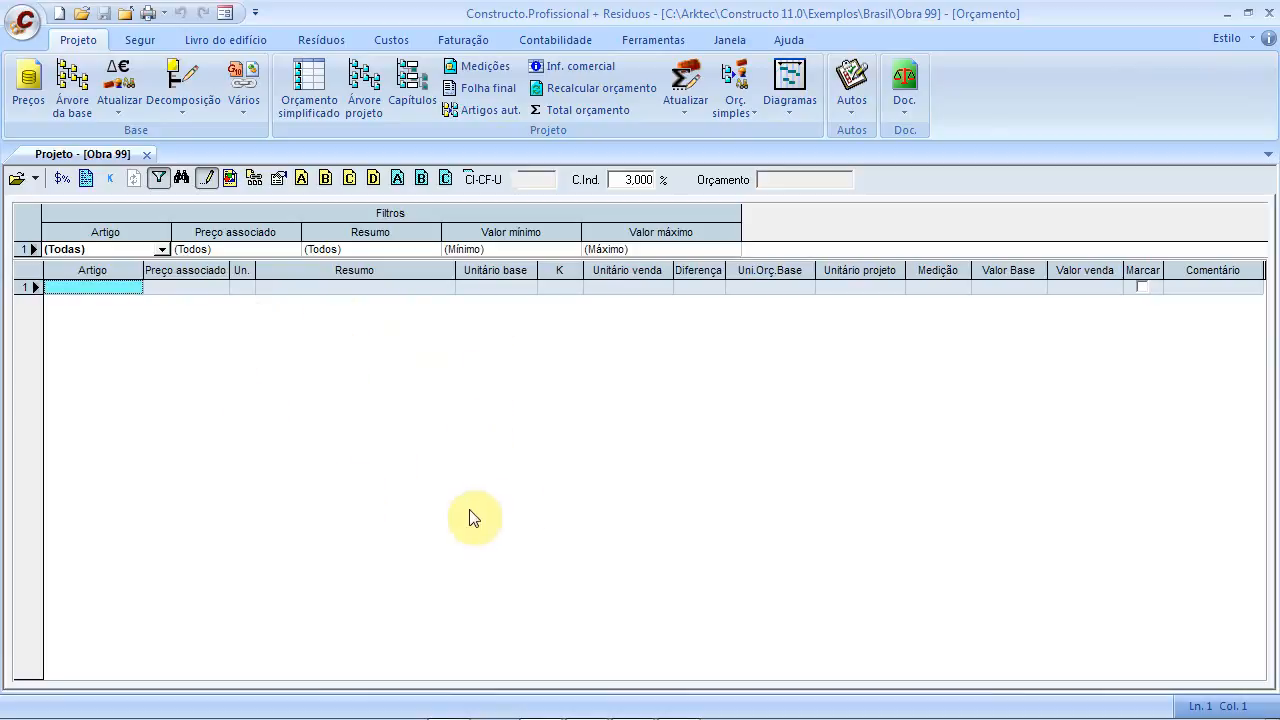
click(365, 78)
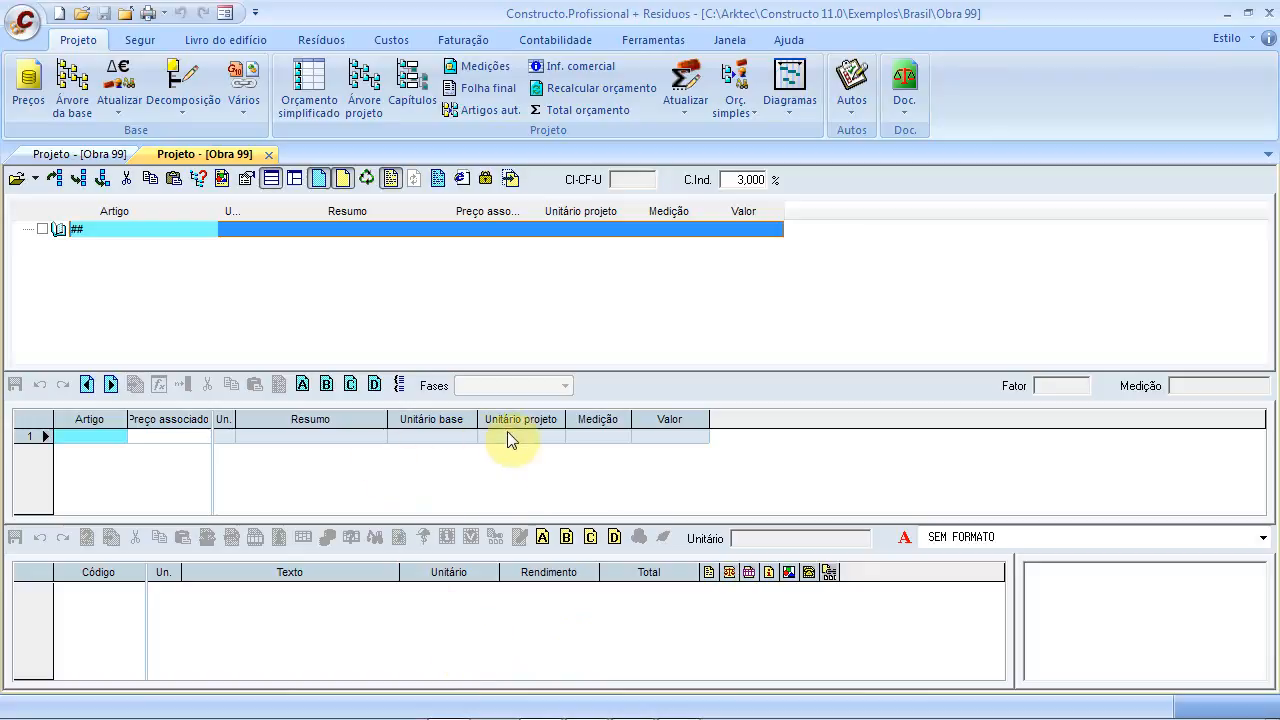
click(268, 154)
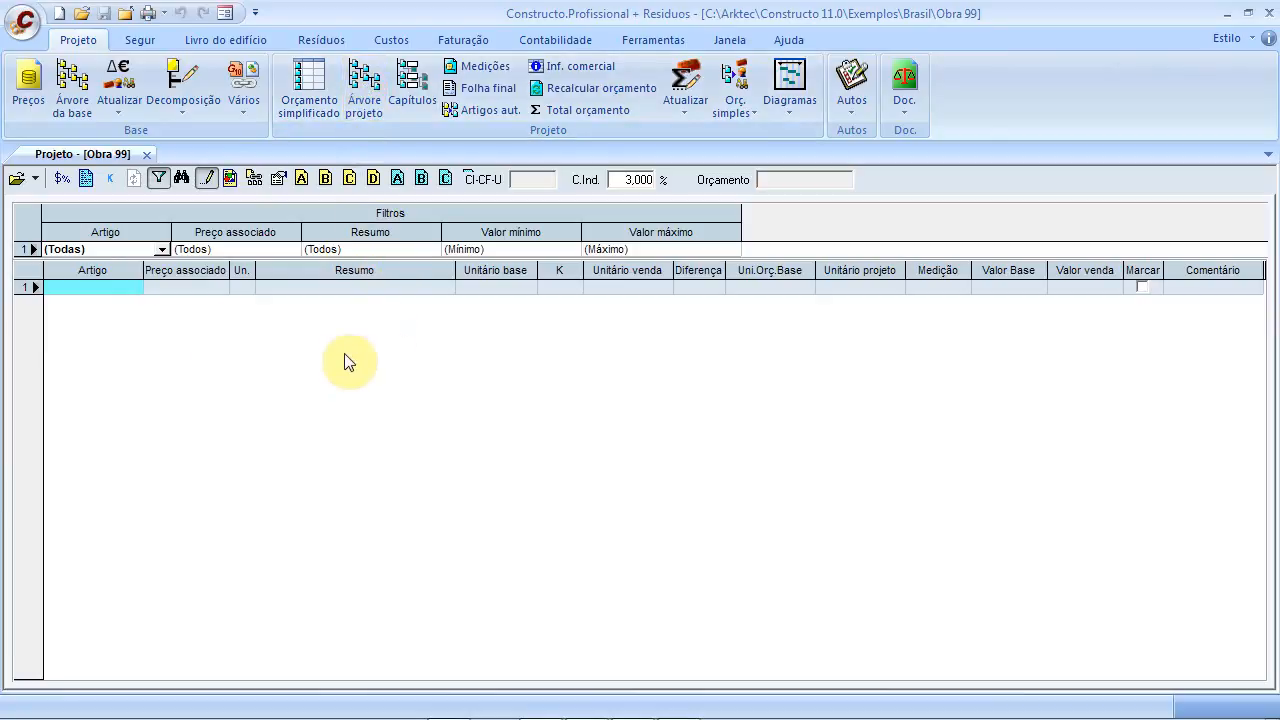
click(89, 292)
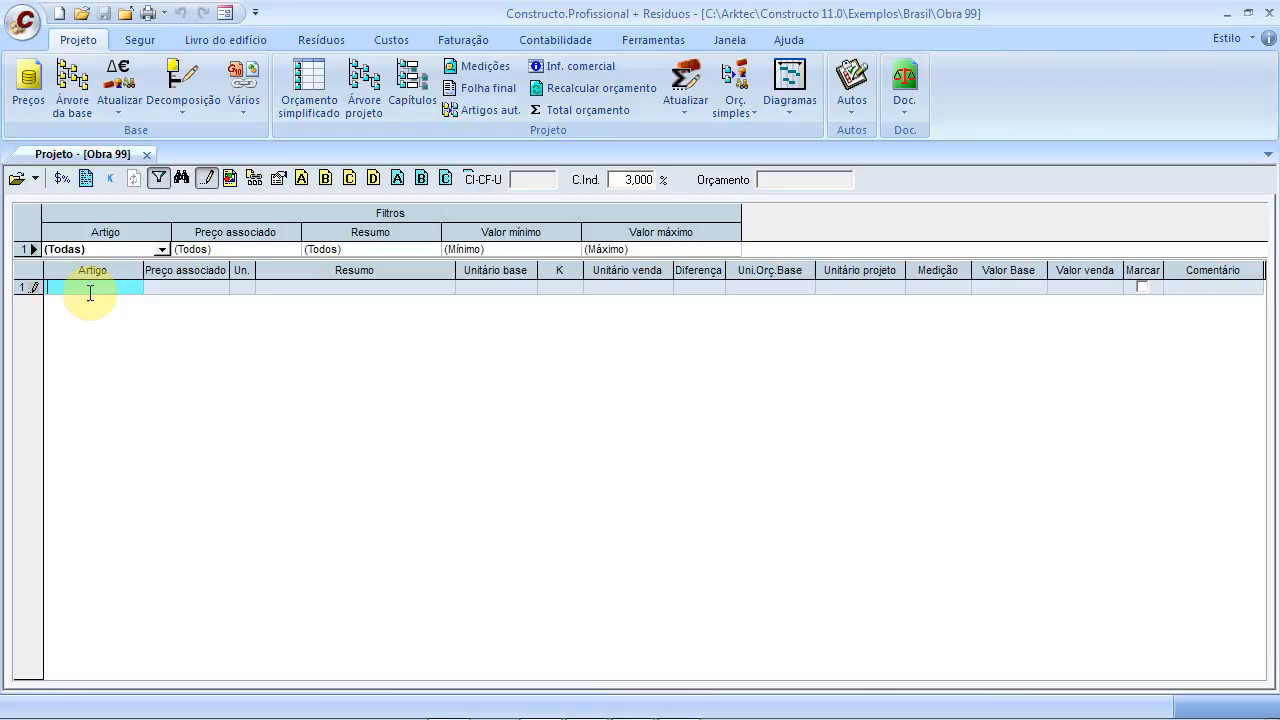
Add chapter 01# 'Retirada de Materiais Re-utilizáveis' in the first row
text(0)
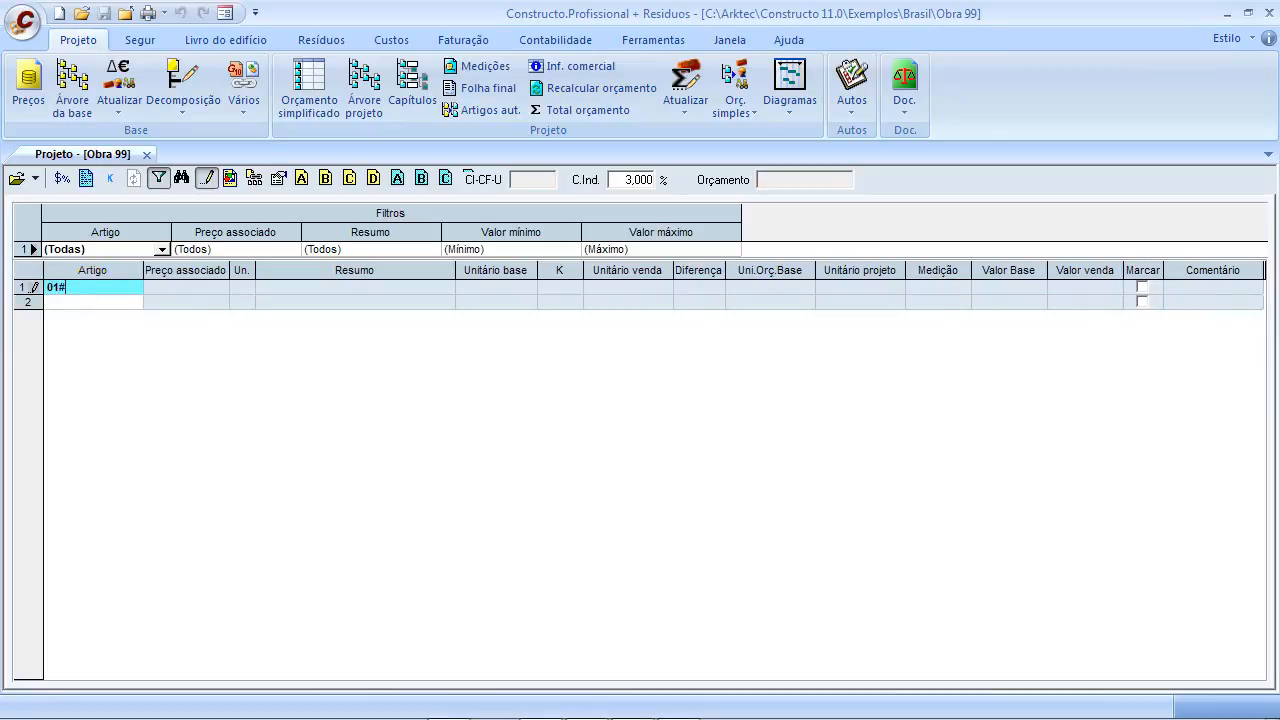
text(1#)
click(180, 287)
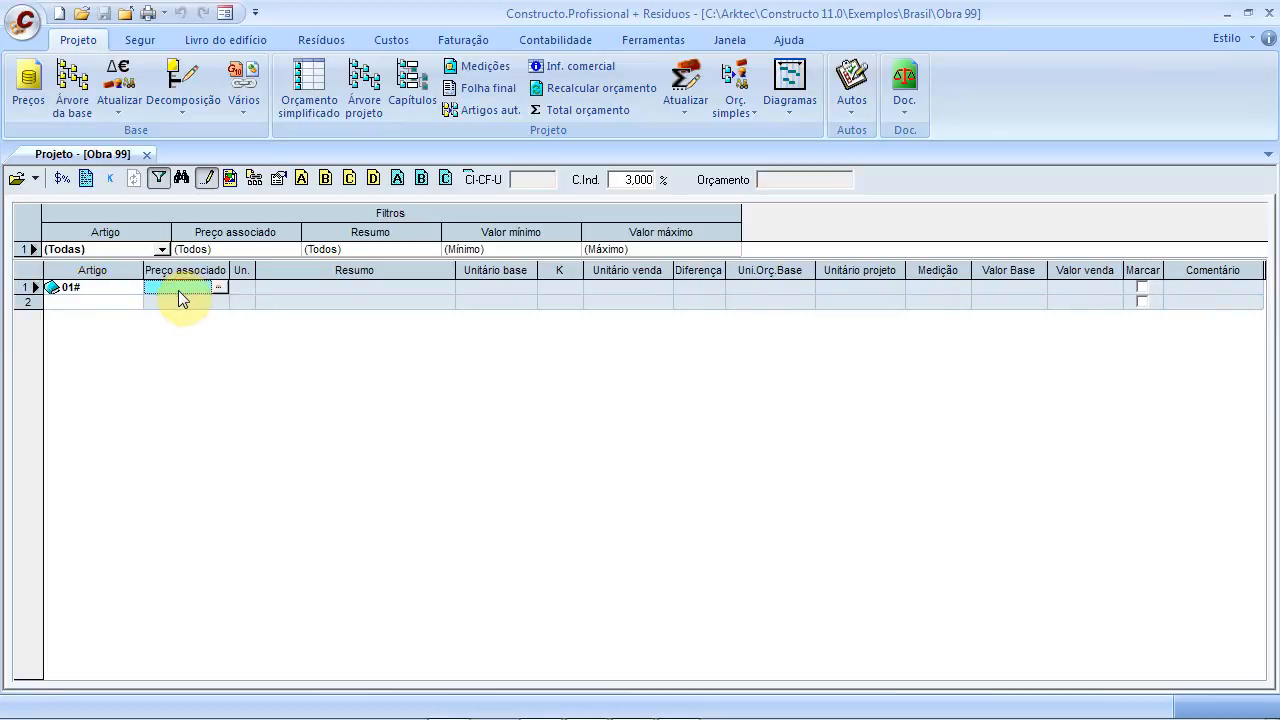
text(01#)
click(304, 290)
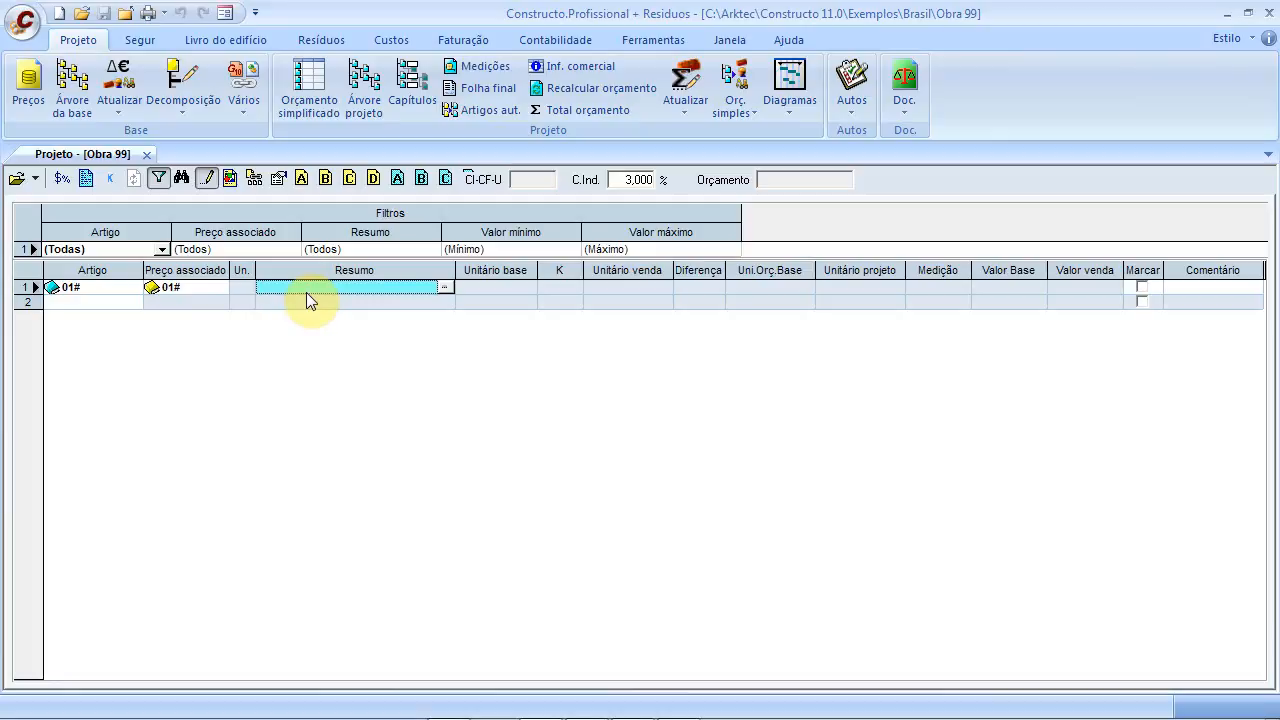
text(Retirada)
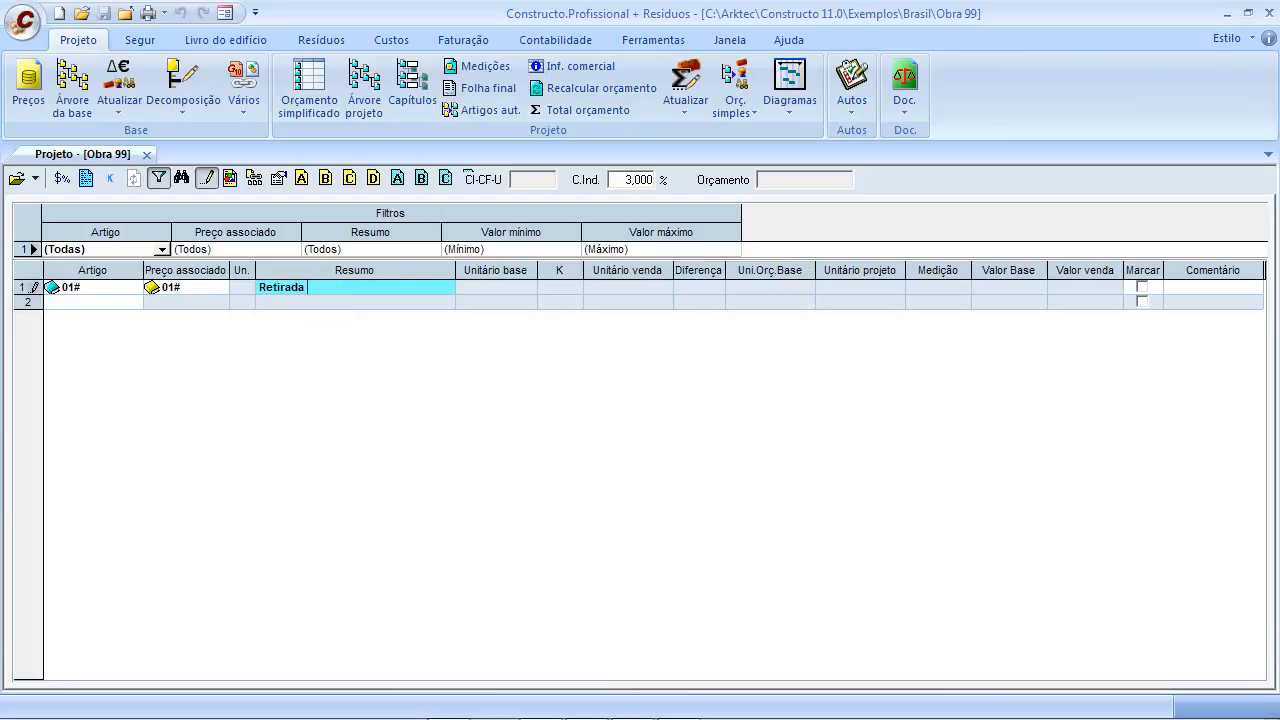
text( de Materiais Re-utilizáveis)
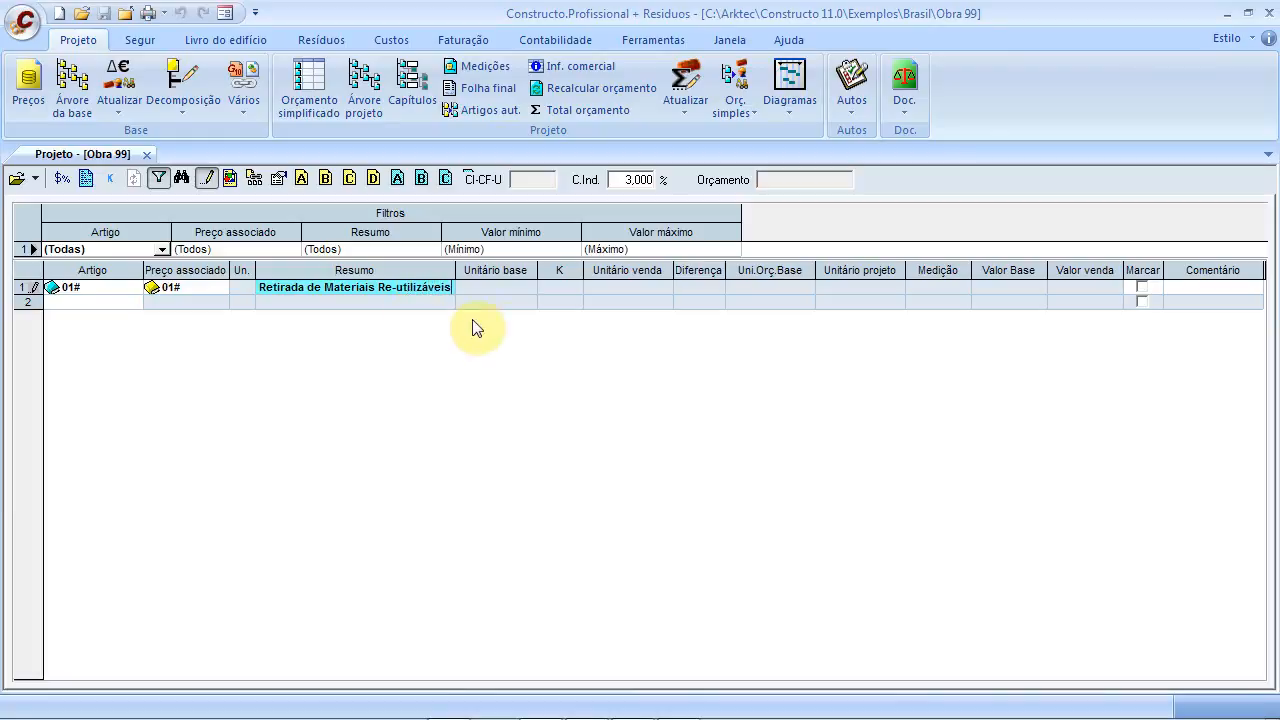
click(512, 302)
Add item 0101 in row 2 below the chapter
click(104, 305)
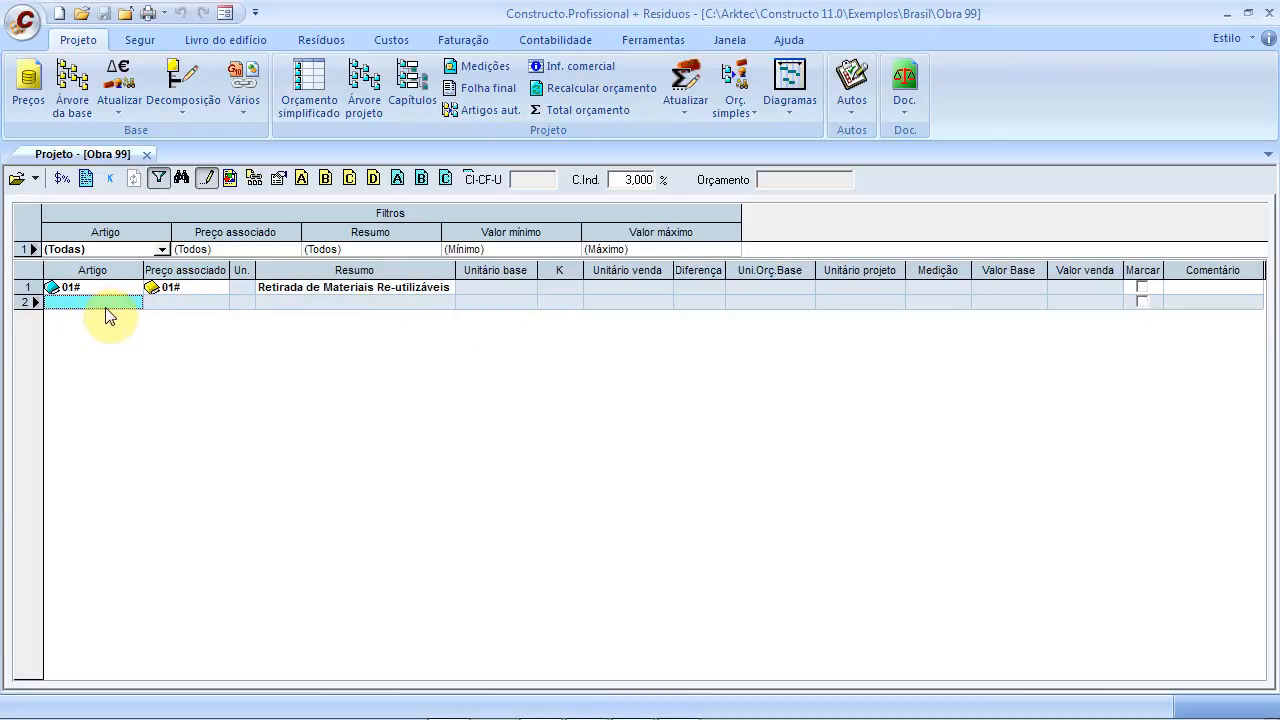
text(0101)
key(Return)
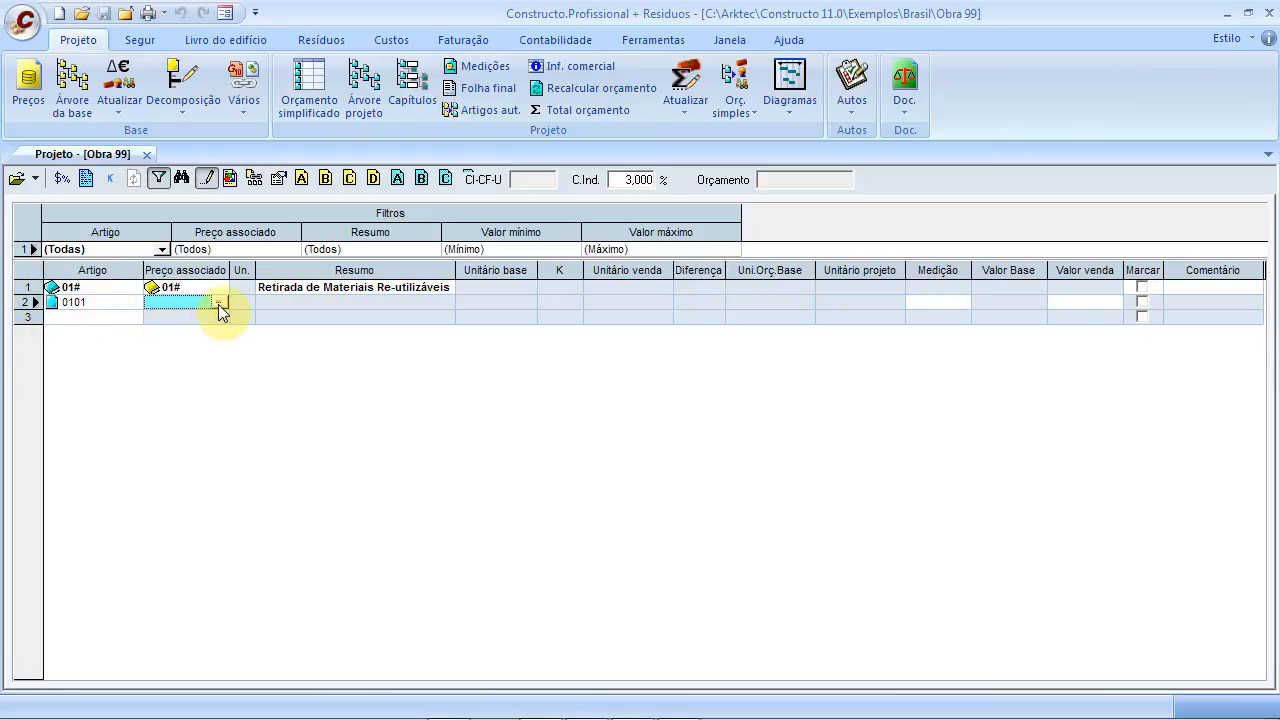
click(36, 180)
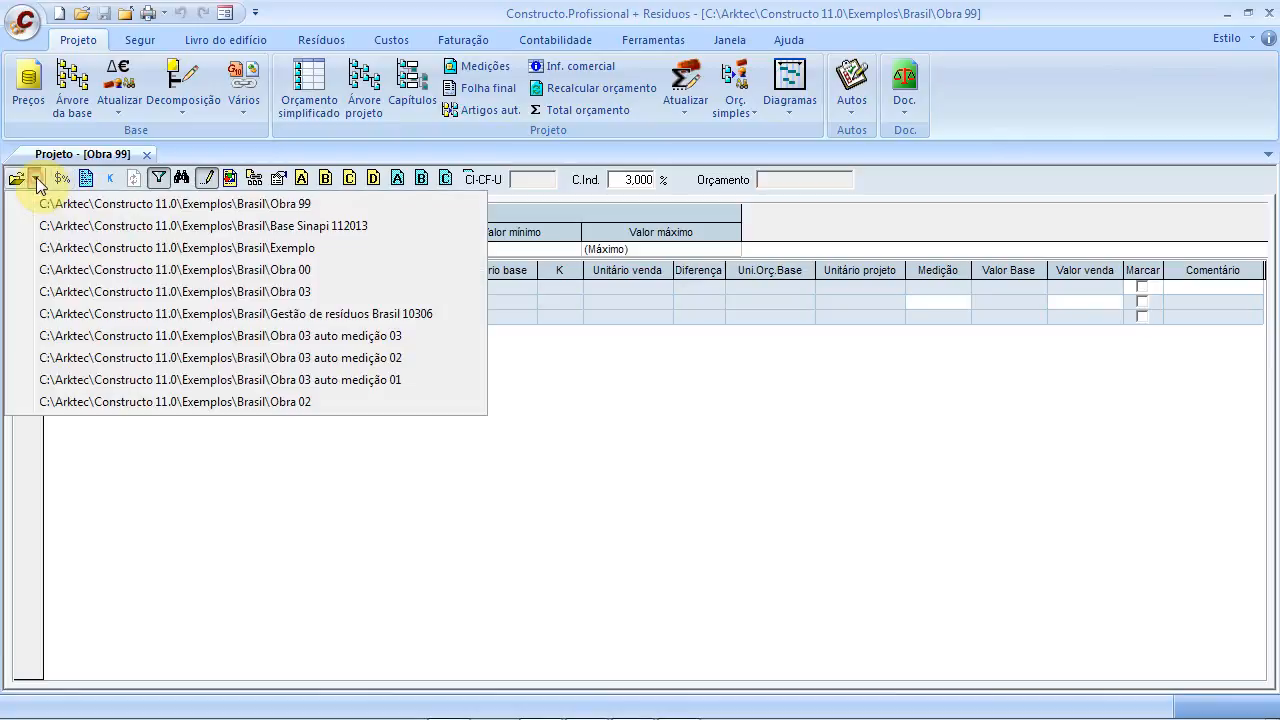
Load Base Sinapi 112013 as the price base and open item 0101's price search
click(343, 228)
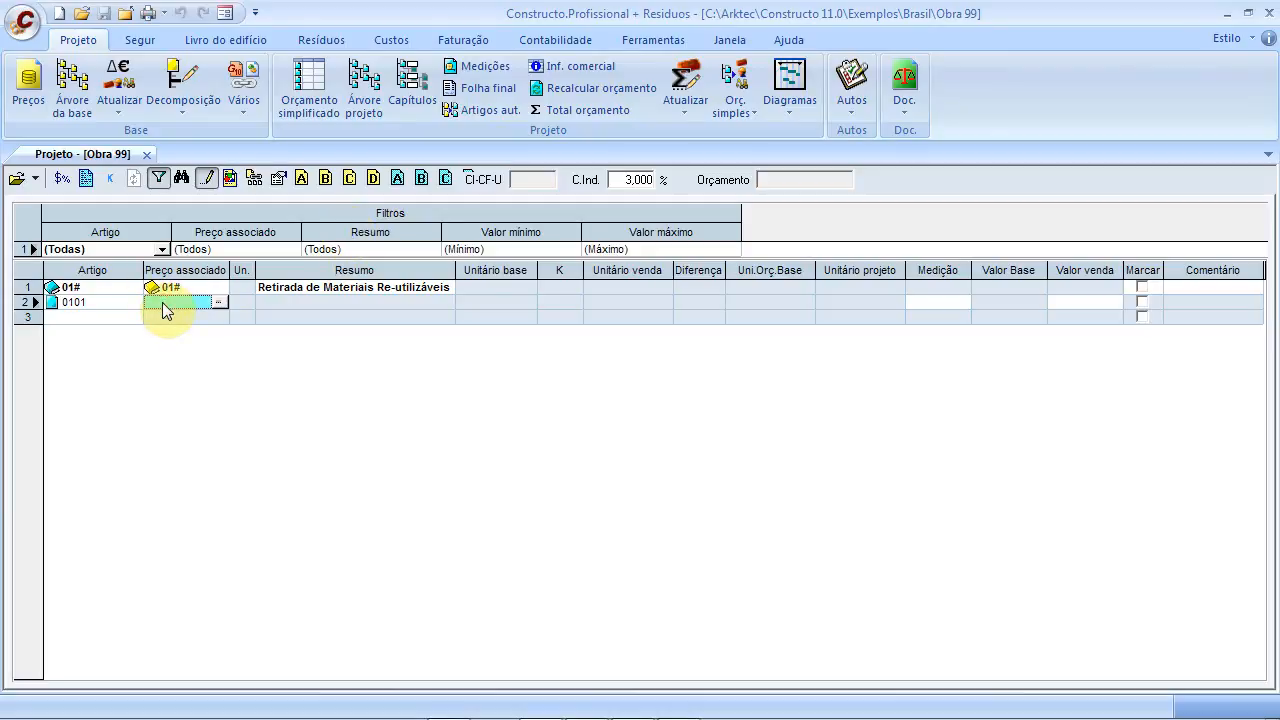
click(220, 302)
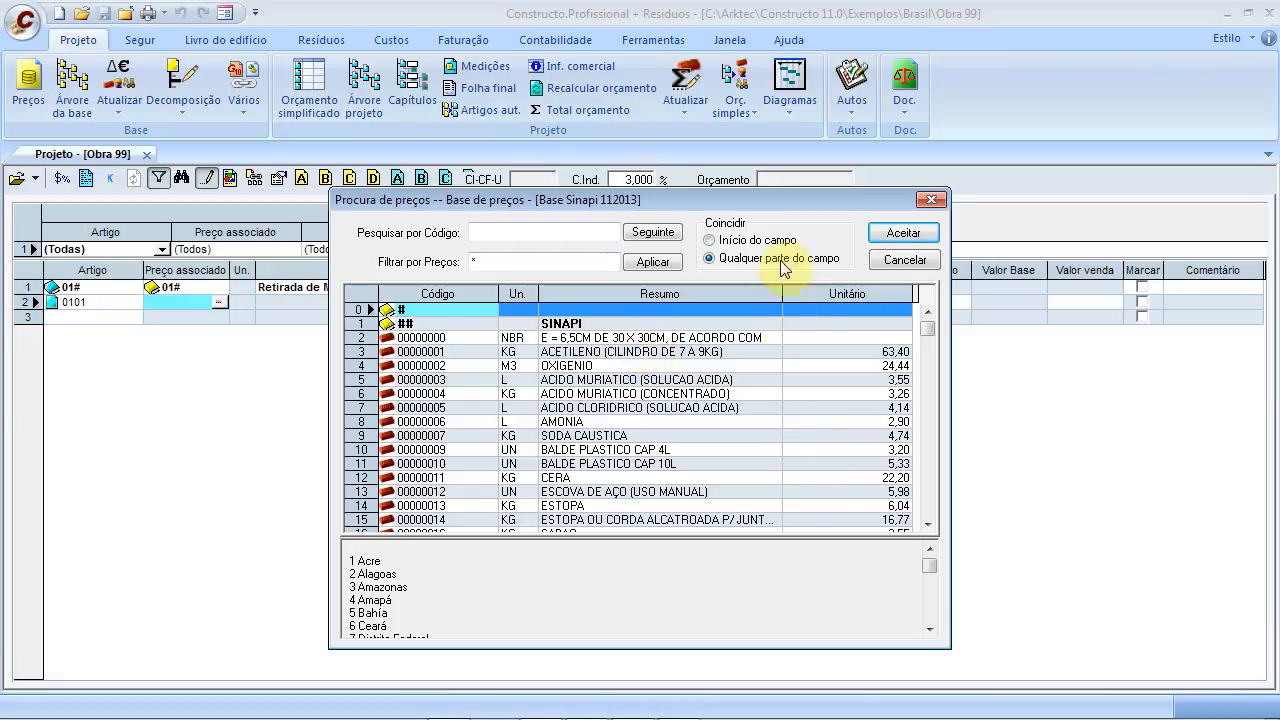
Search summaries for 'Retirada de Telh' and assign 00072230 RETIRADA DE TELHAS DE CERAMICAS to item 0101
click(595, 352)
click(541, 233)
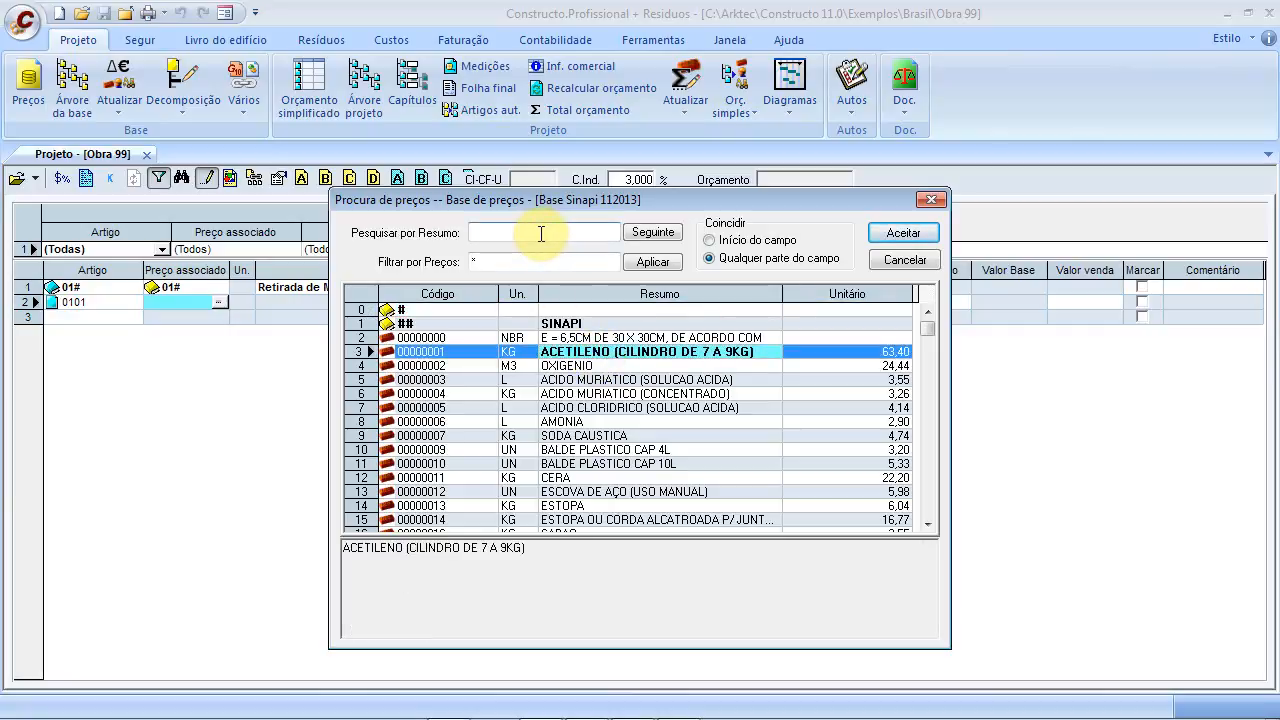
text(Retirada)
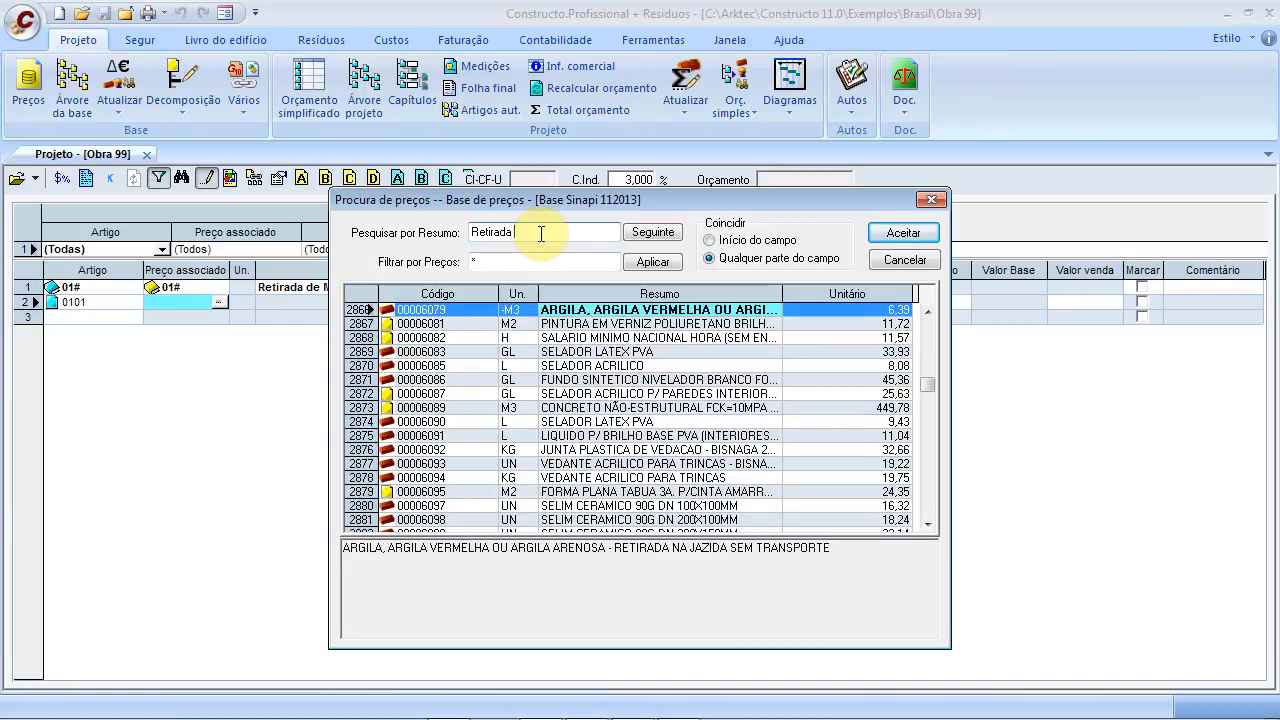
text( Te)
click(727, 244)
click(575, 228)
text(lh)
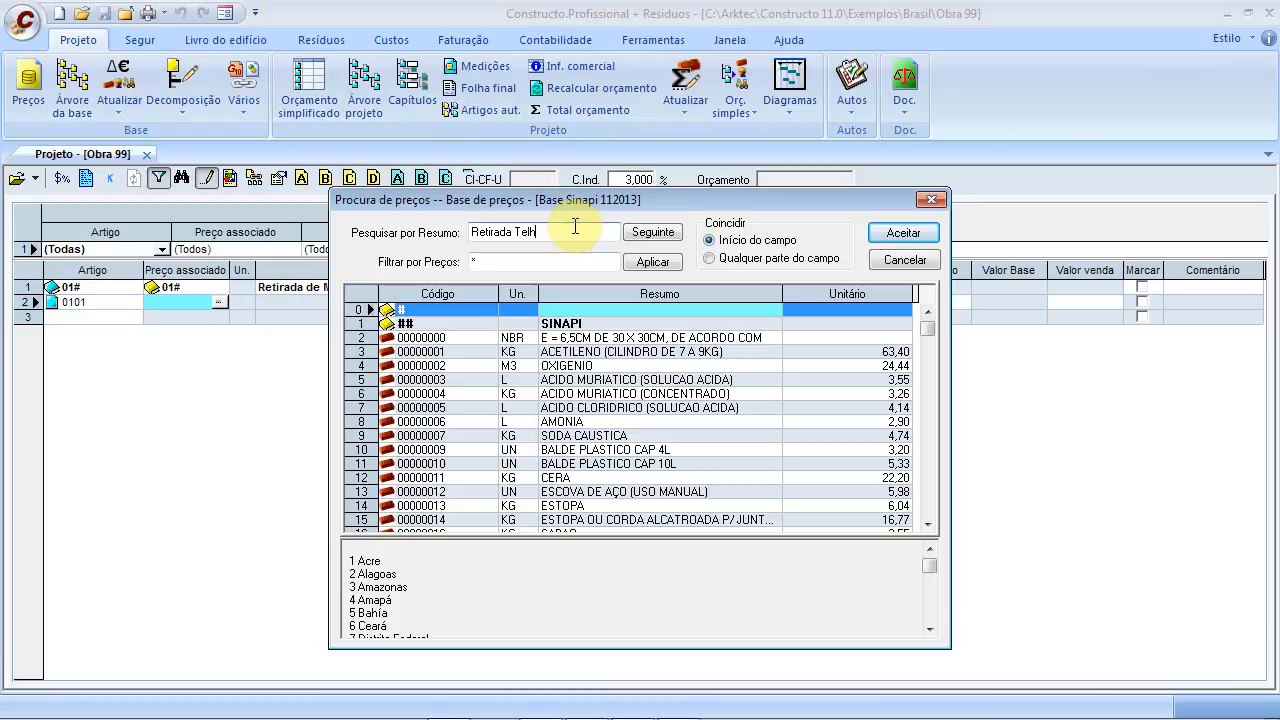
click(566, 366)
click(508, 232)
text(de)
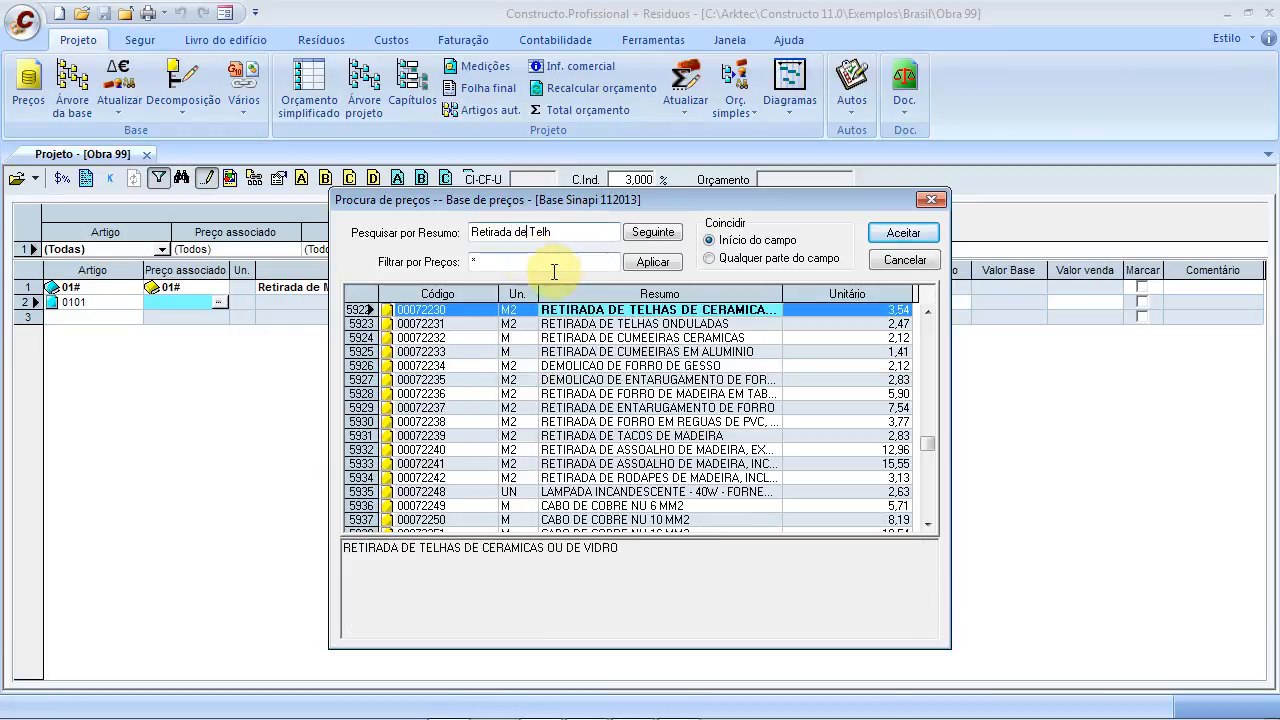
click(625, 310)
drag(611, 553, 337, 543)
drag(737, 551, 314, 531)
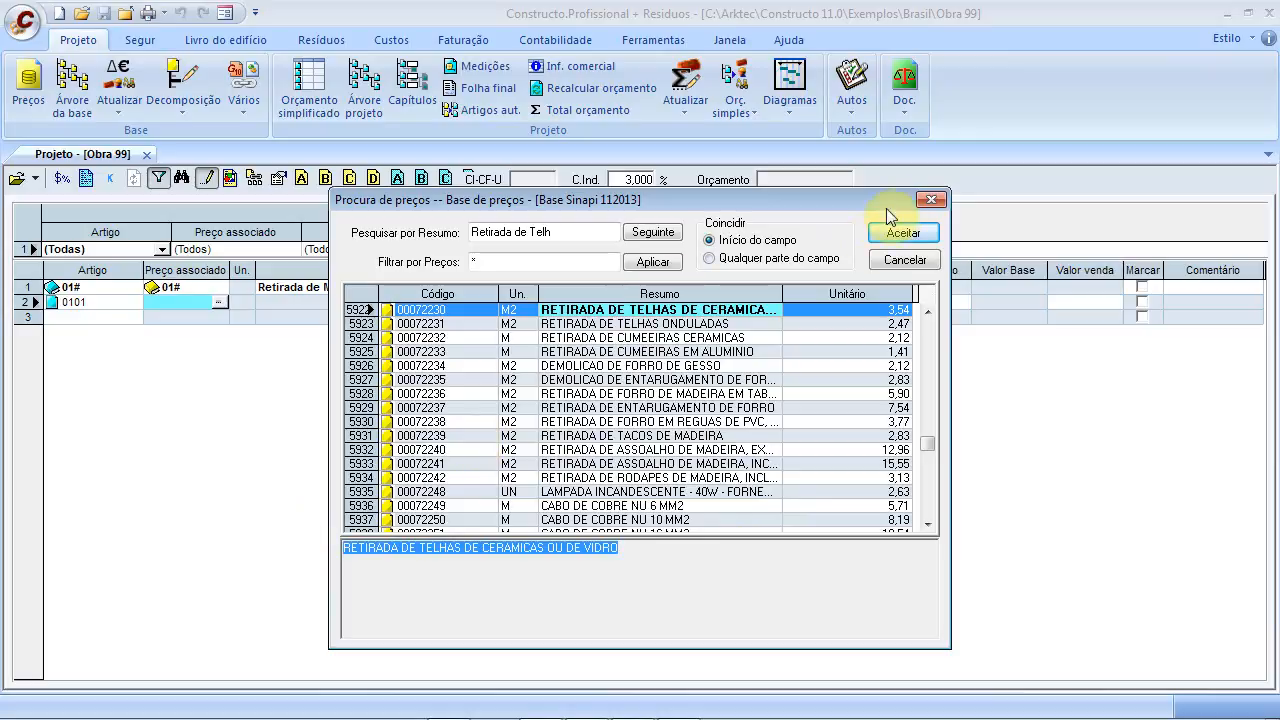
click(902, 236)
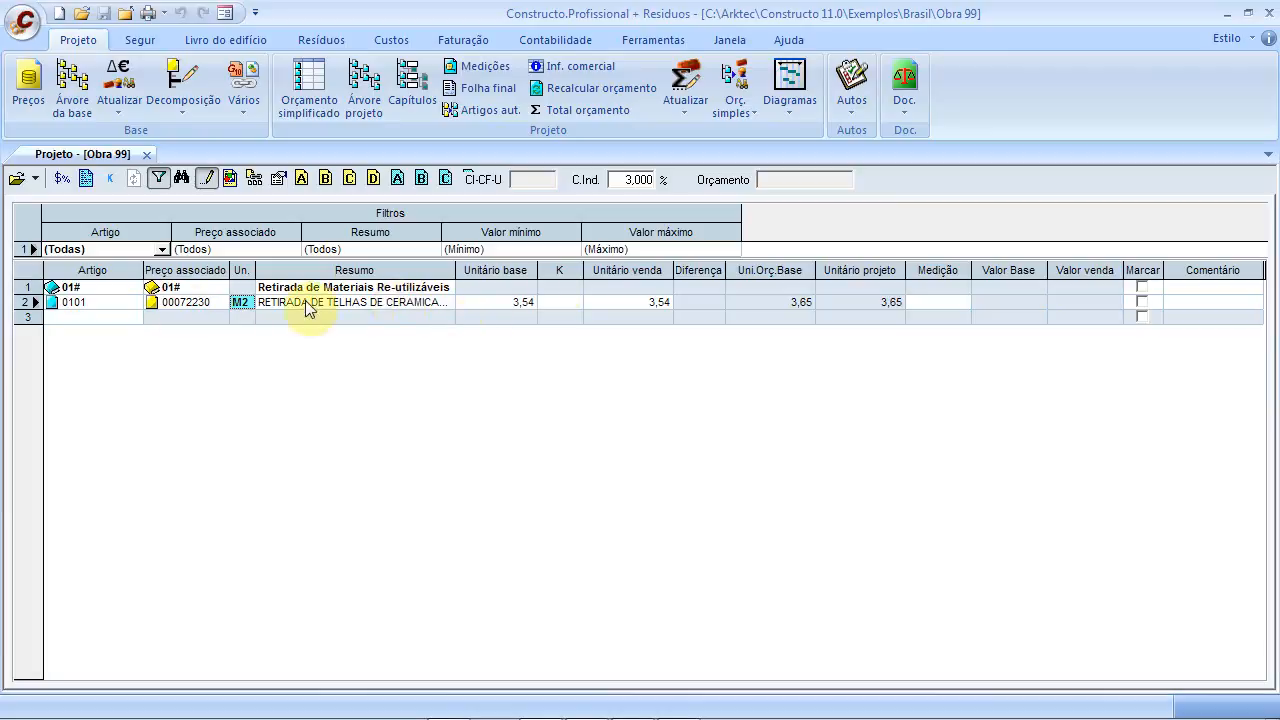
View the breakdown of price 00072230 (3,54 per M2), then close it
click(500, 302)
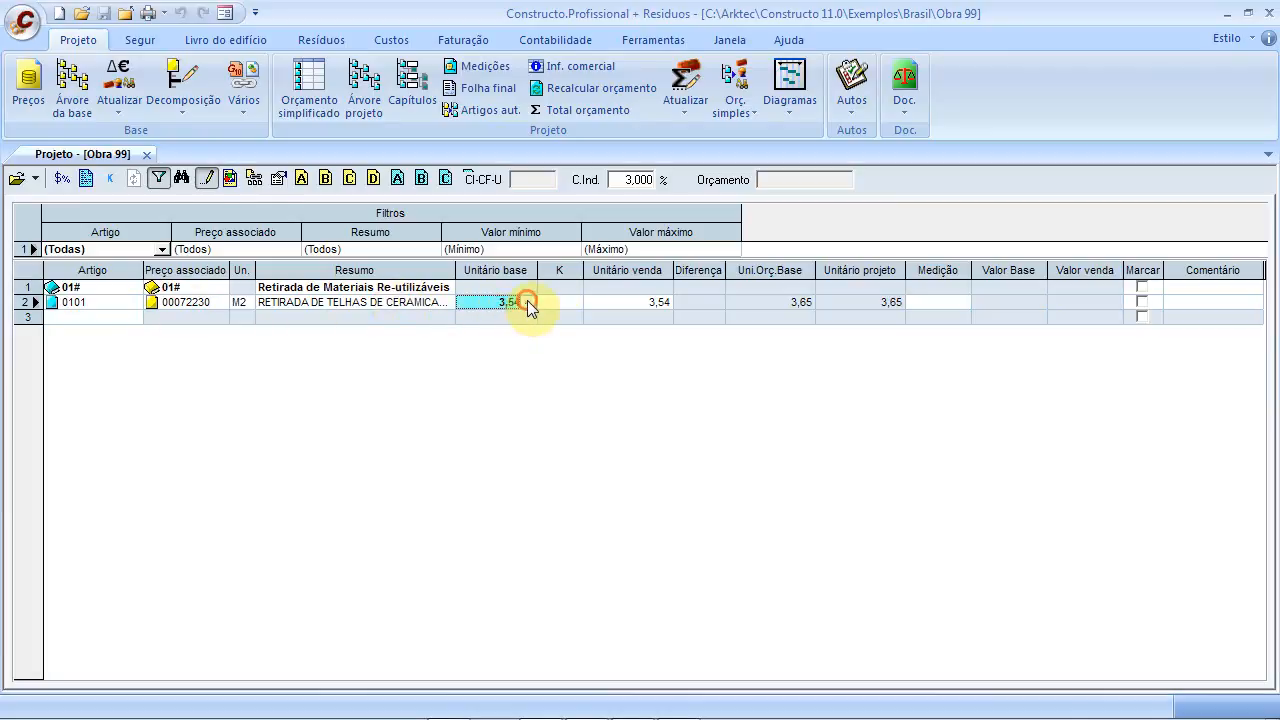
double_click(527, 300)
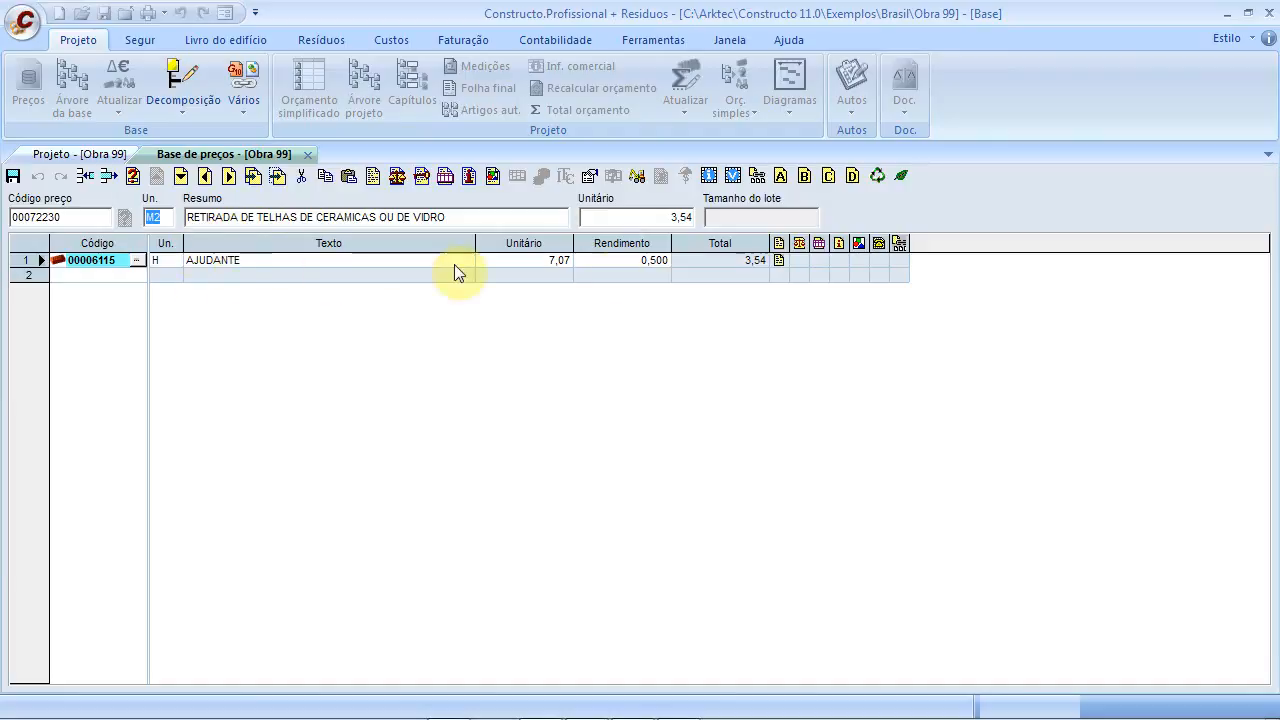
click(305, 154)
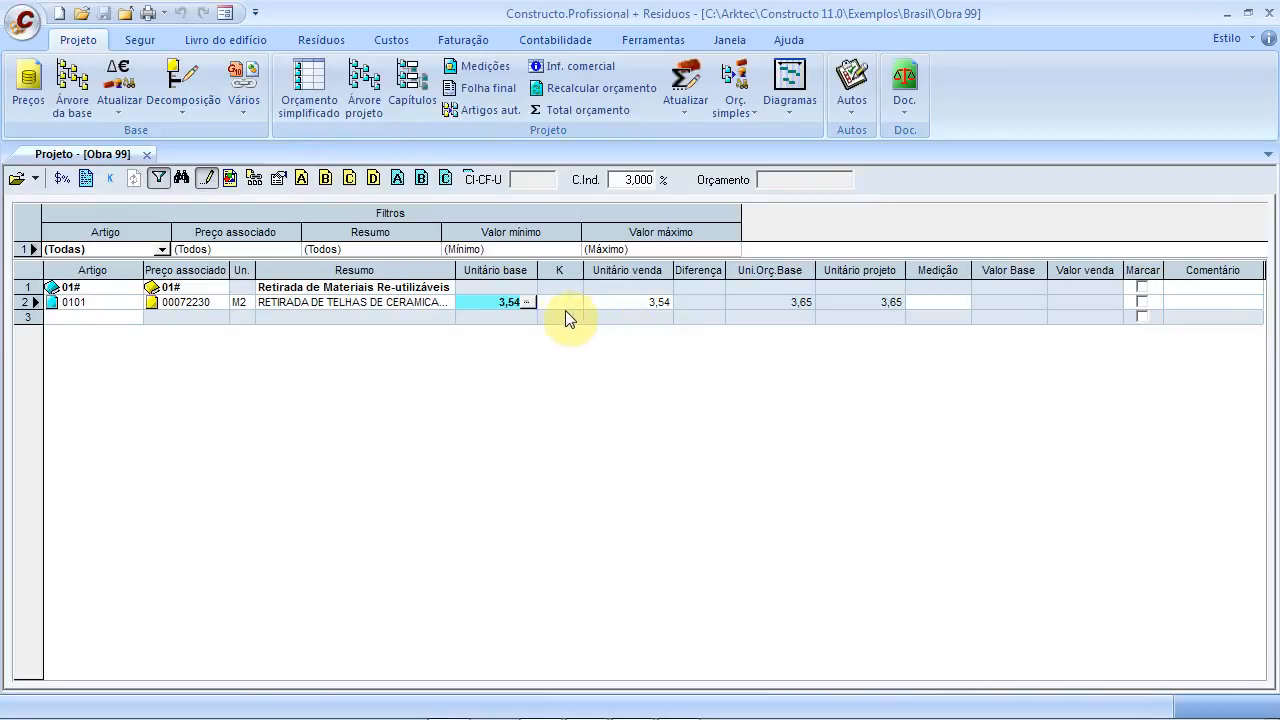
click(95, 318)
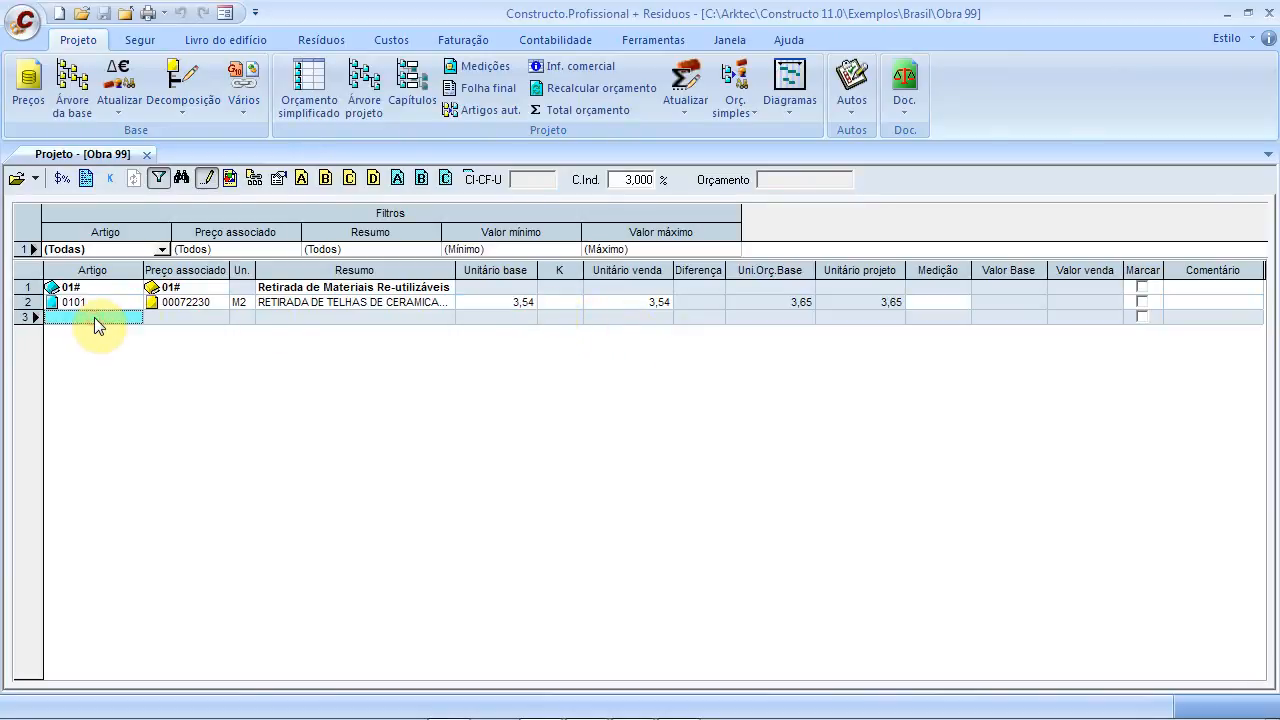
Add item 0102 and open its price search by description
text(0102)
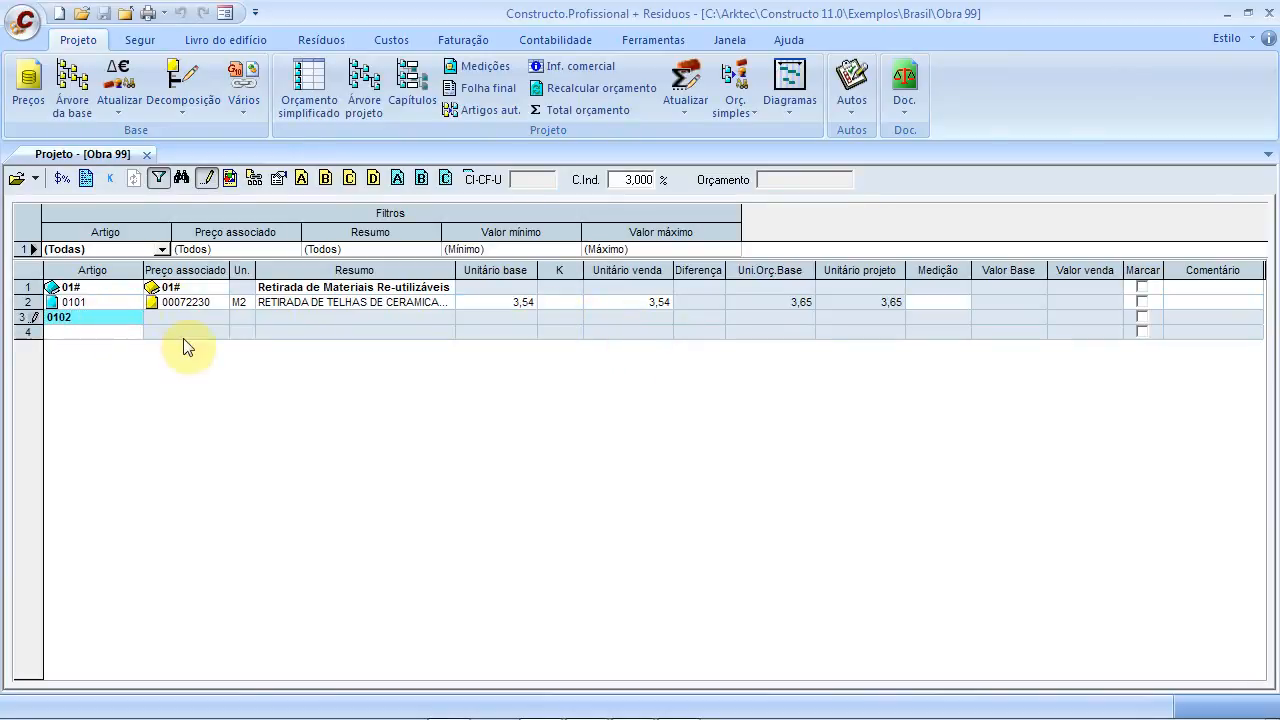
click(159, 317)
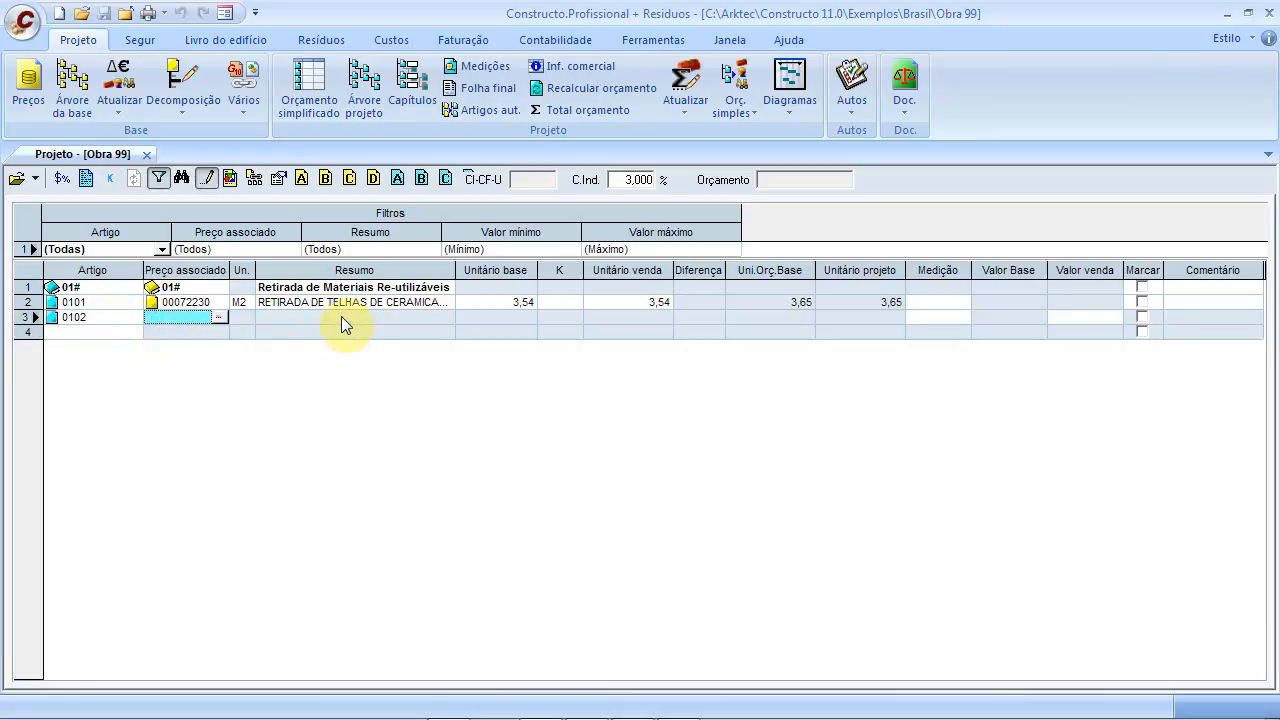
click(218, 317)
click(575, 366)
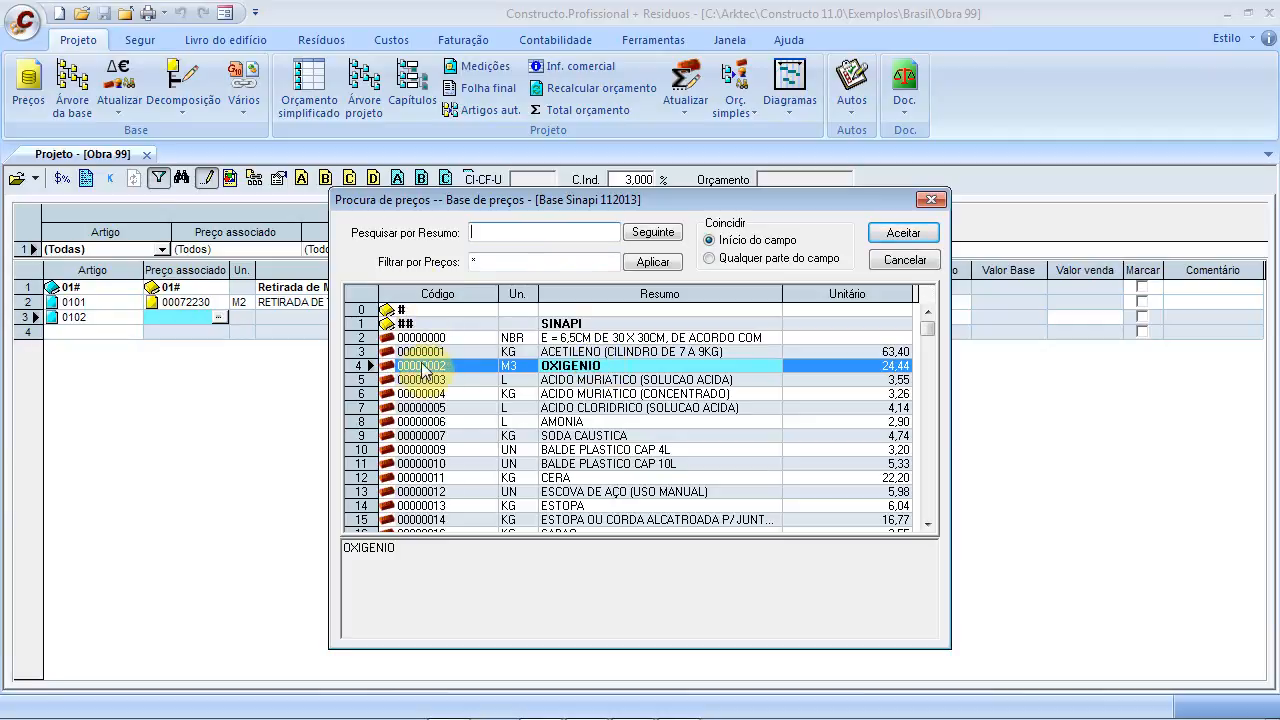
click(618, 365)
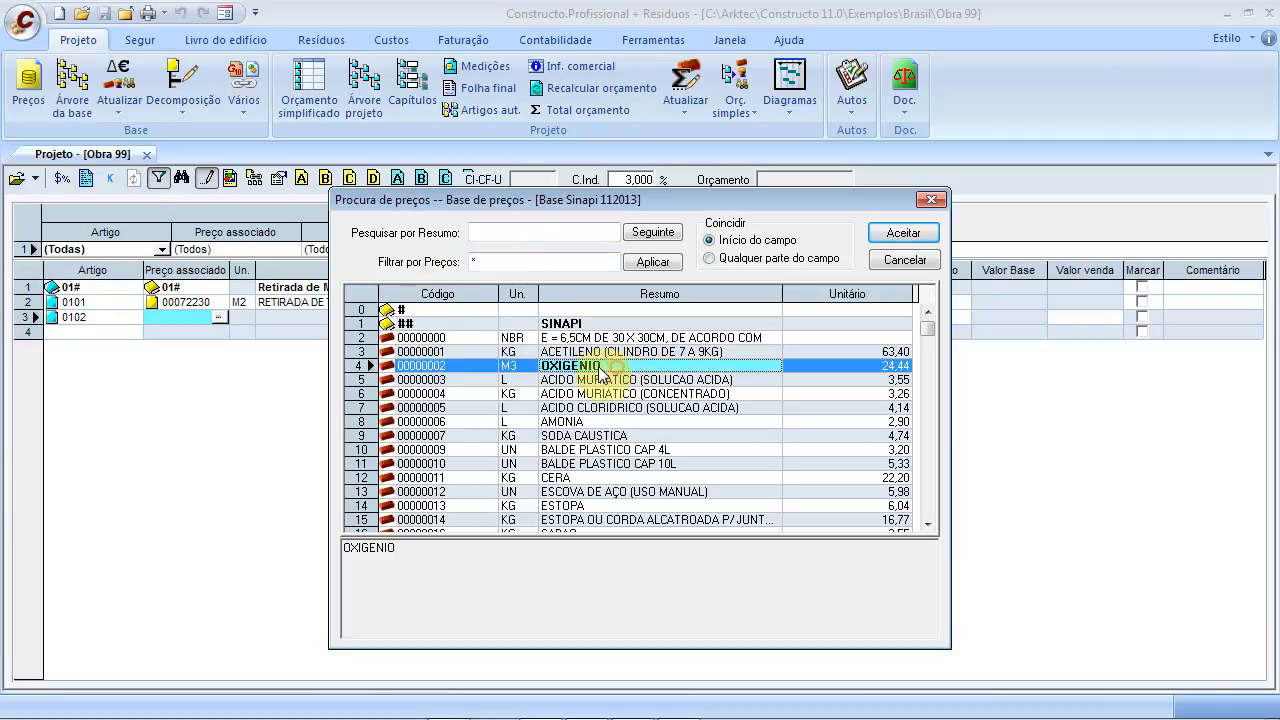
click(548, 234)
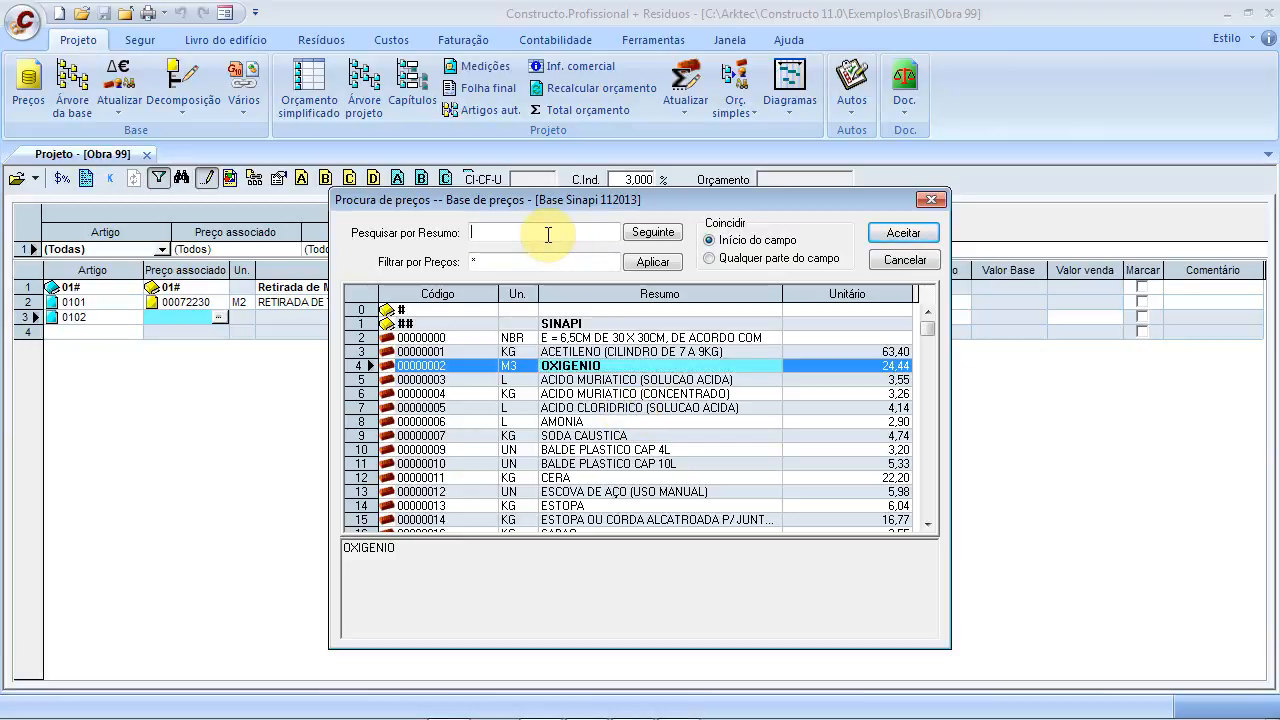
Search 'Retirada de Es' and assign 00072226 RETIRADA DE ESTRUTURA DE MADEIRA (M2, 5,65) to item 0102
text(Retiur)
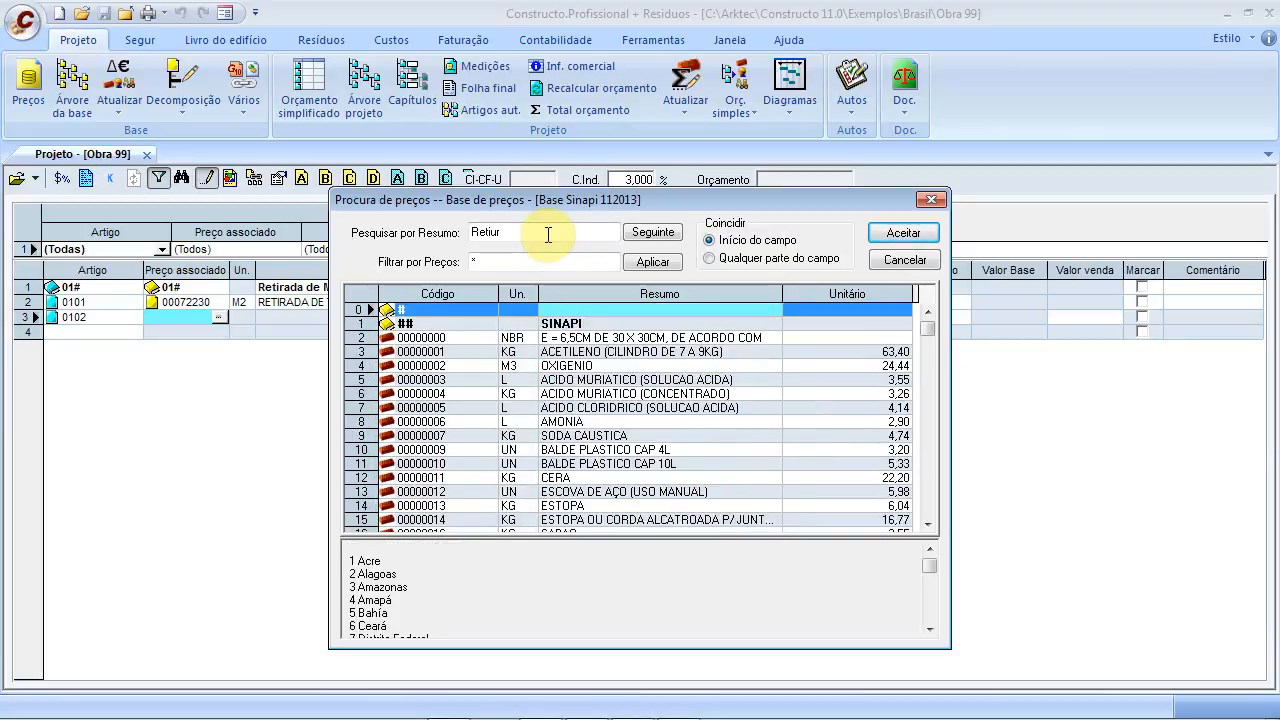
key(BackSpace)
key(BackSpace)
text(ra)
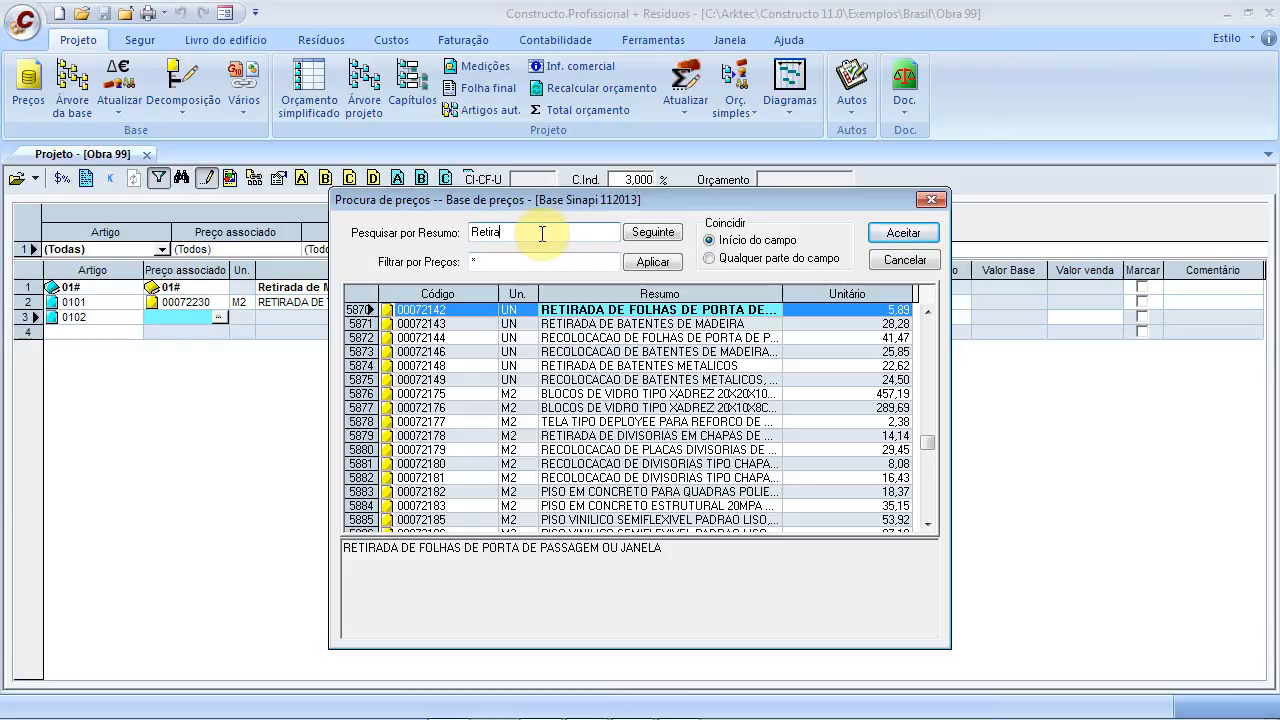
text(da de Es)
click(670, 312)
drag(670, 549, 400, 551)
drag(884, 551, 320, 548)
double_click(620, 311)
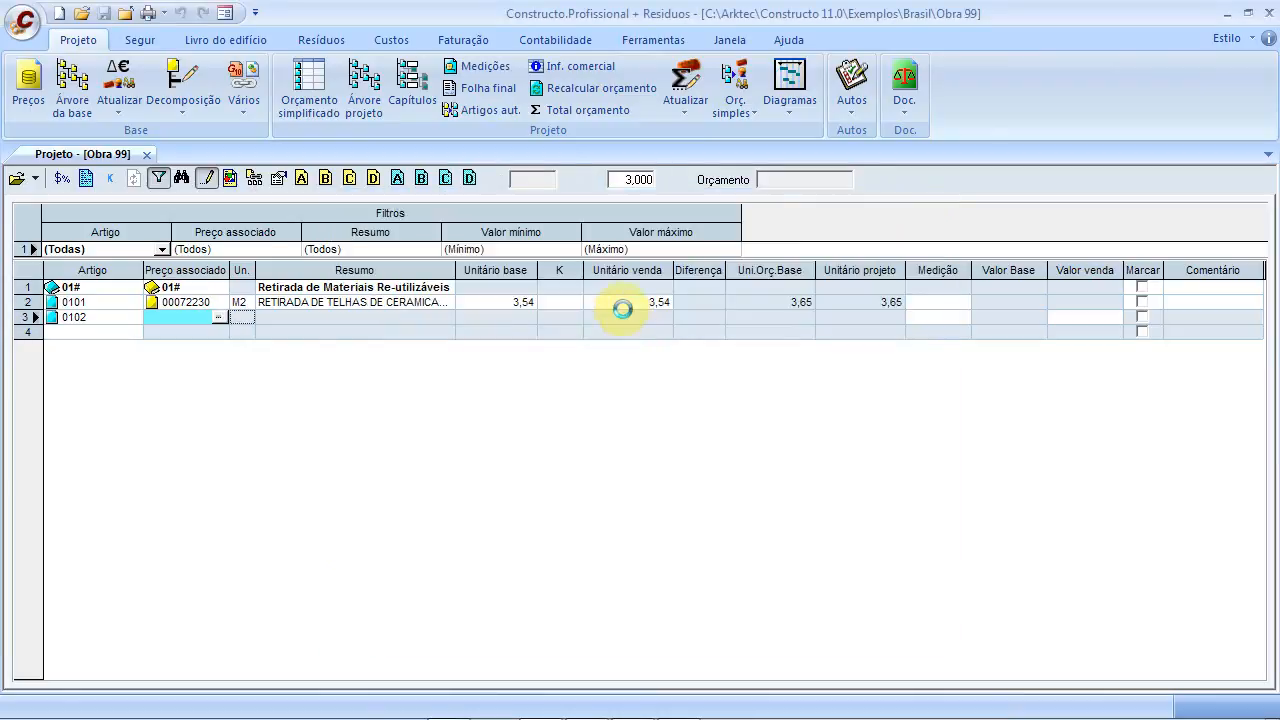
click(96, 336)
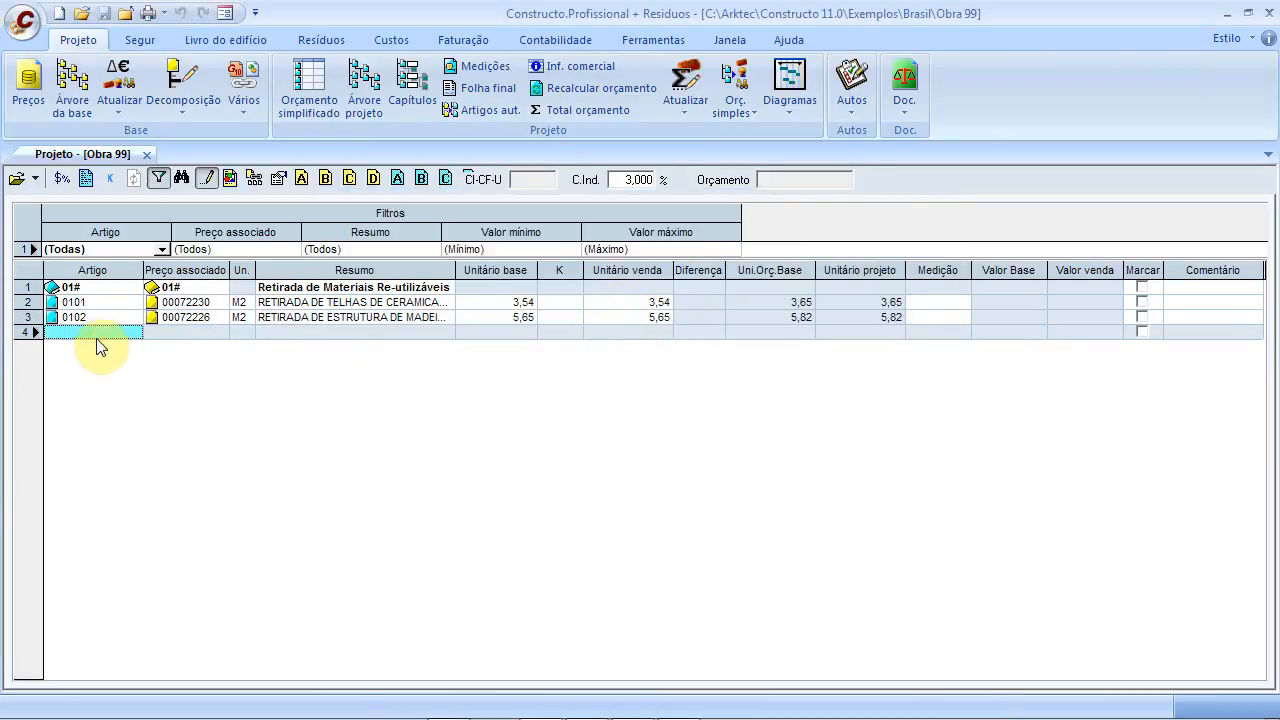
Start item 0103 and search its price by description for 'Retirada de ta'
text(0103)
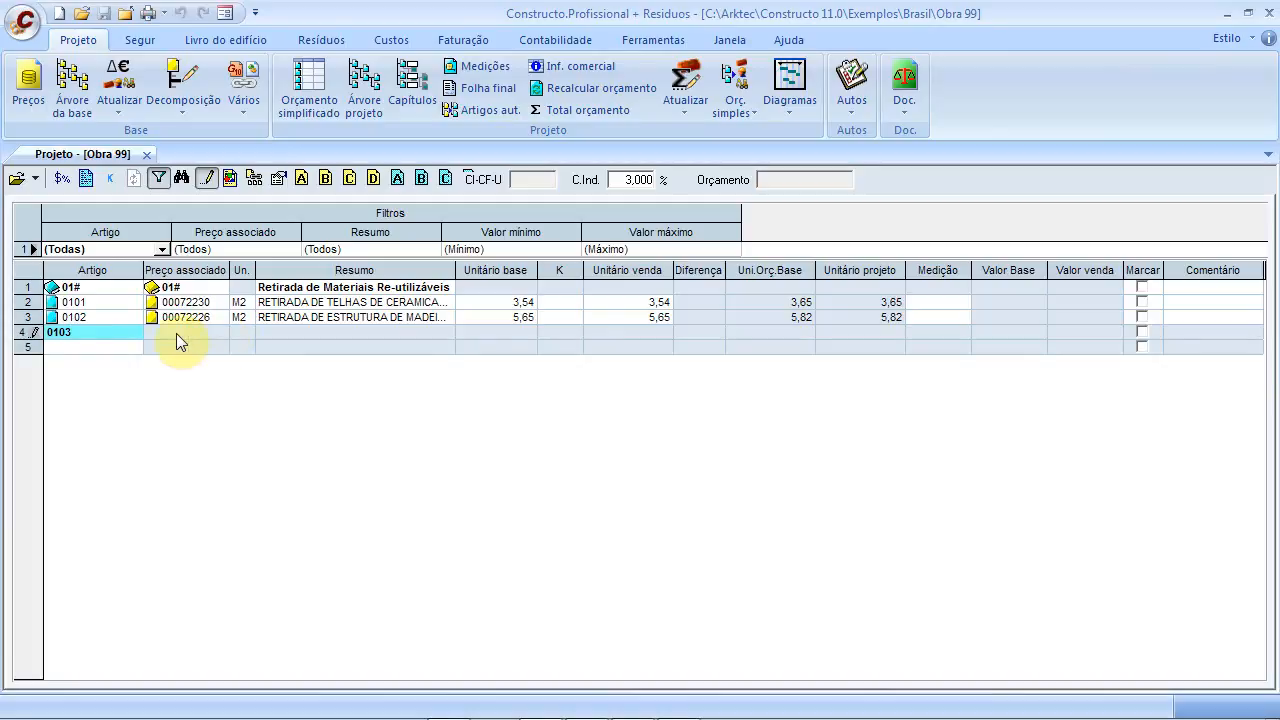
click(203, 337)
click(218, 330)
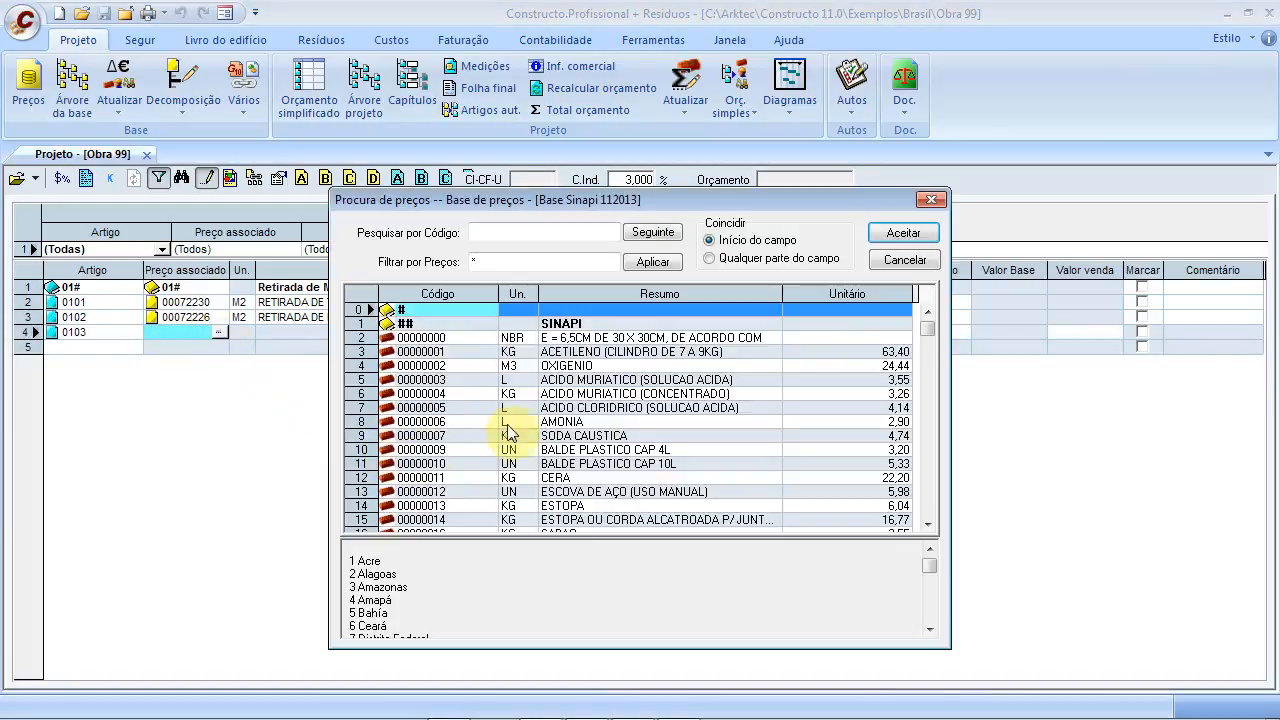
click(565, 337)
click(541, 231)
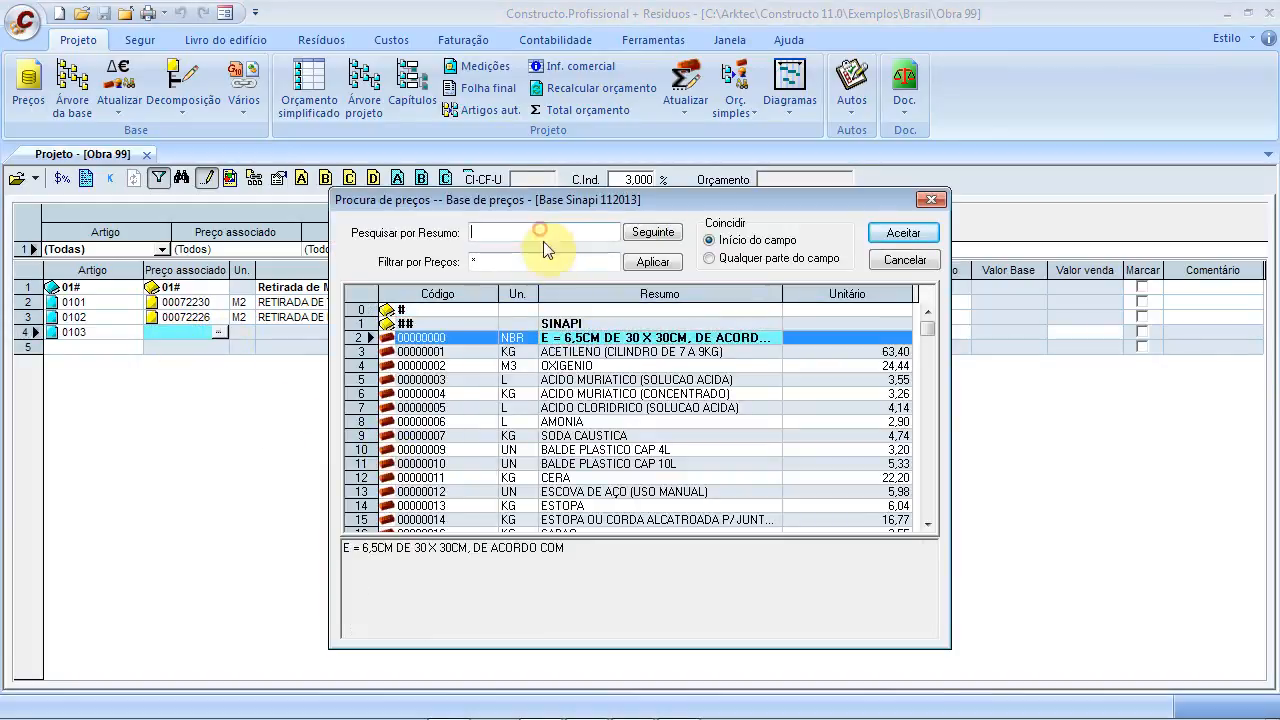
text(Retirad)
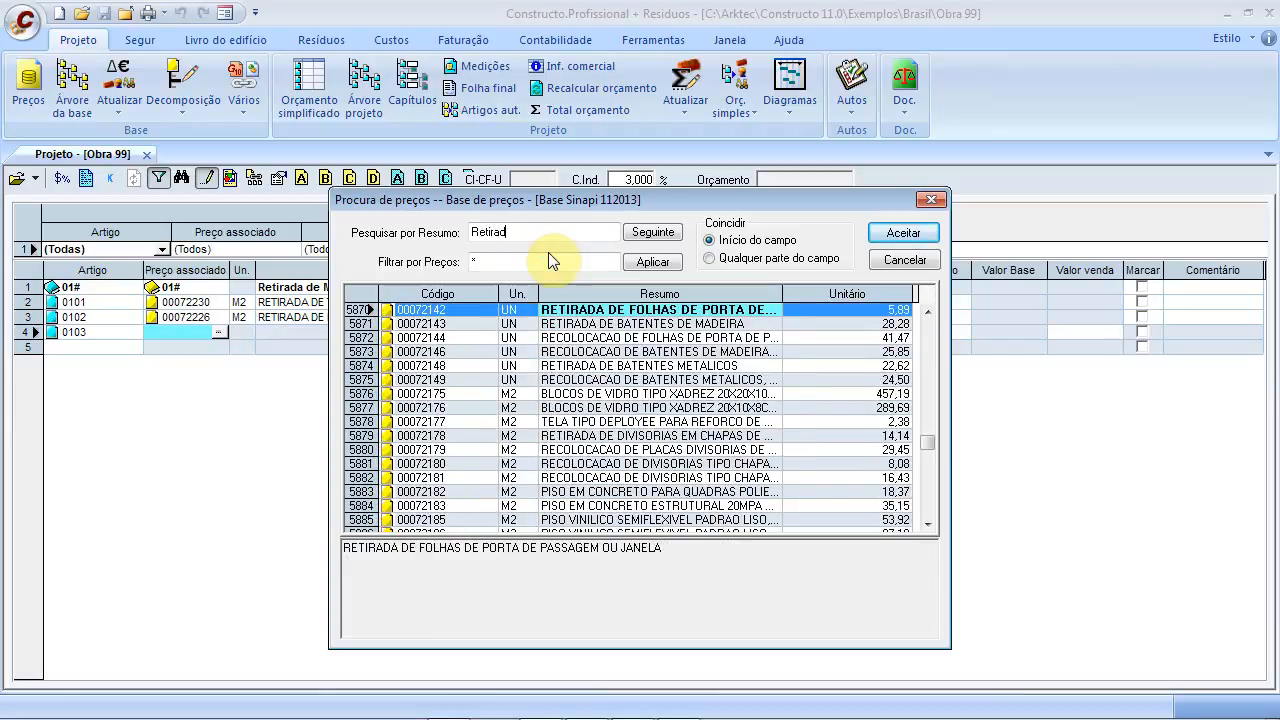
text(a de ta)
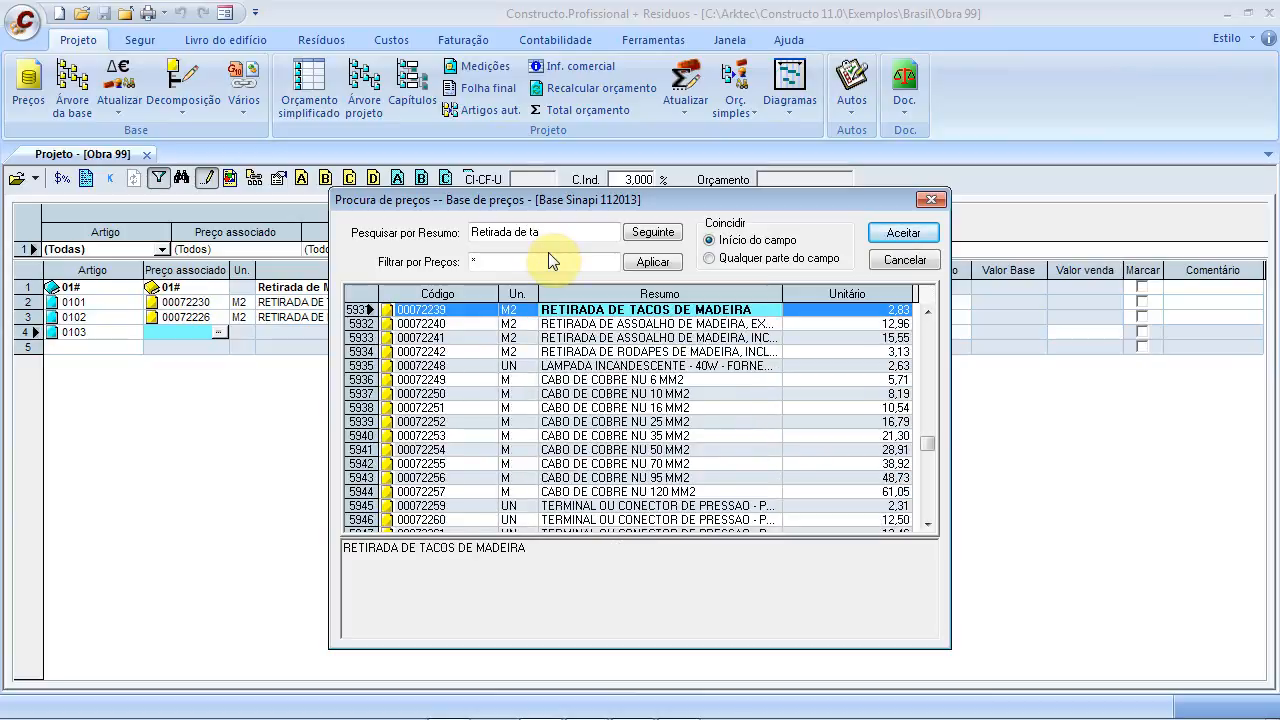
Assign 00072239 RETIRADA DE TACOS DE MADEIRA to item 0103 and add chapter 02# Demolições
double_click(679, 314)
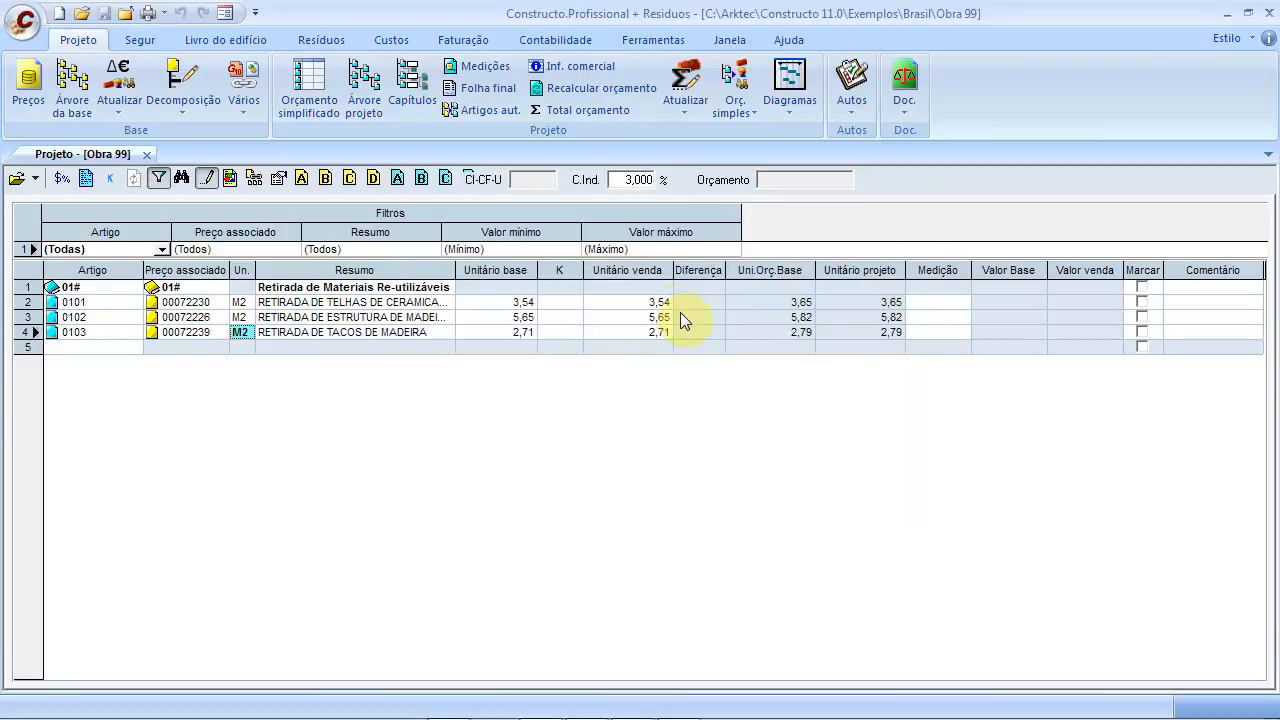
click(83, 345)
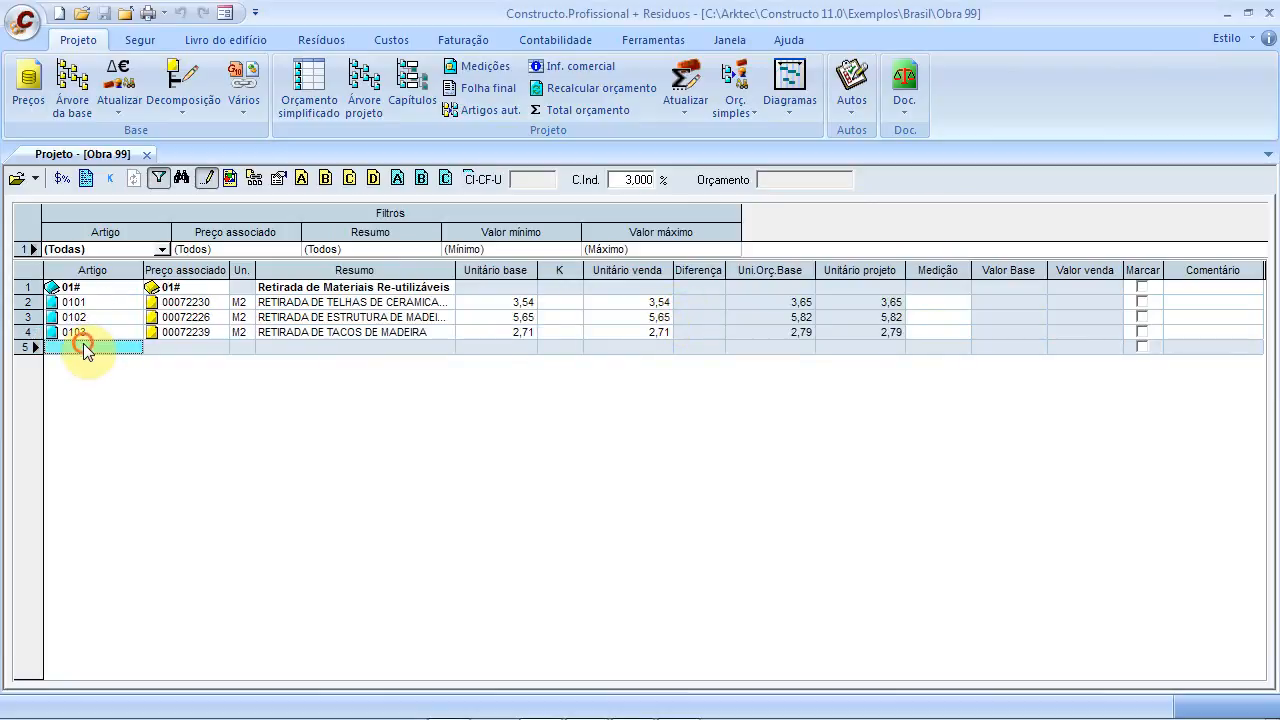
text(02#)
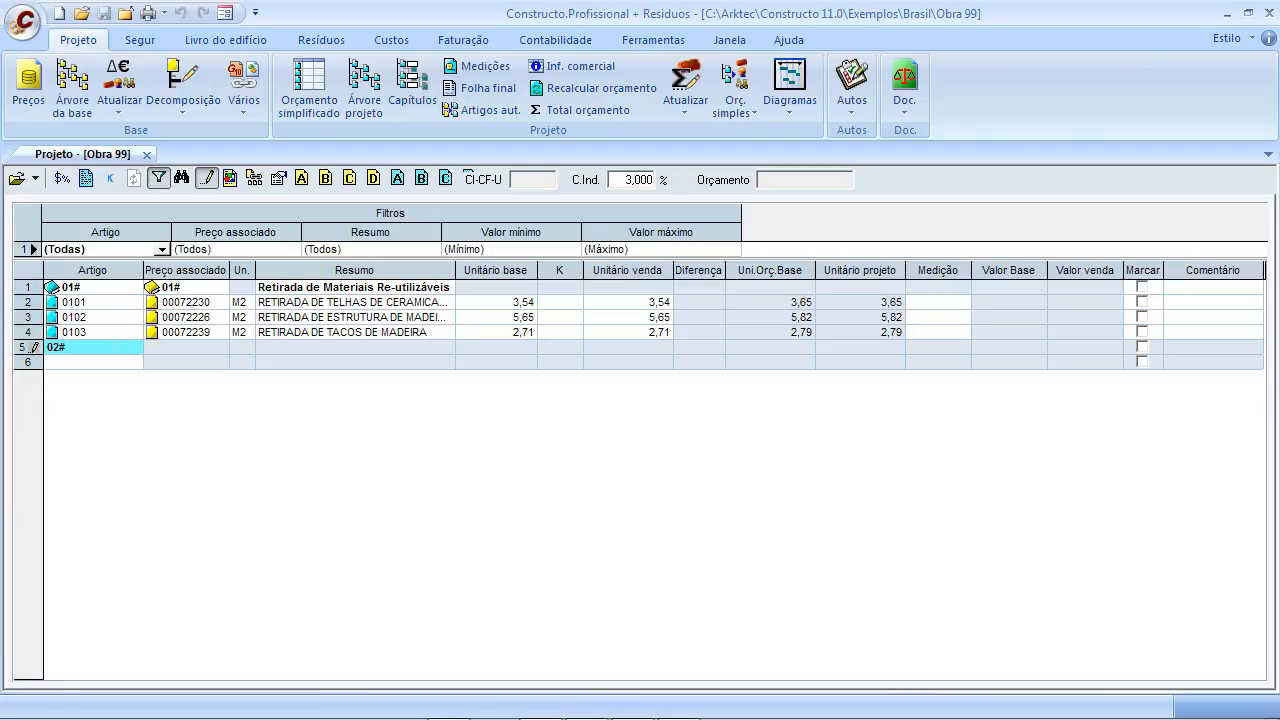
key(Return)
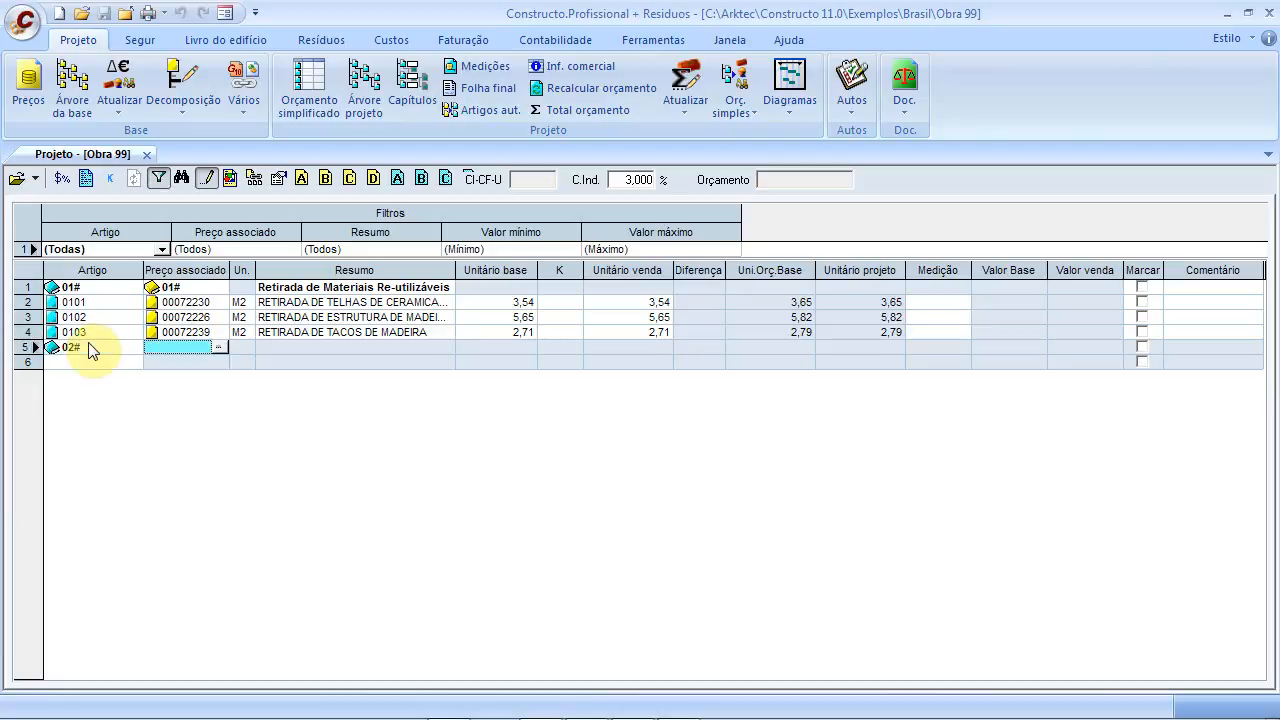
text(02#)
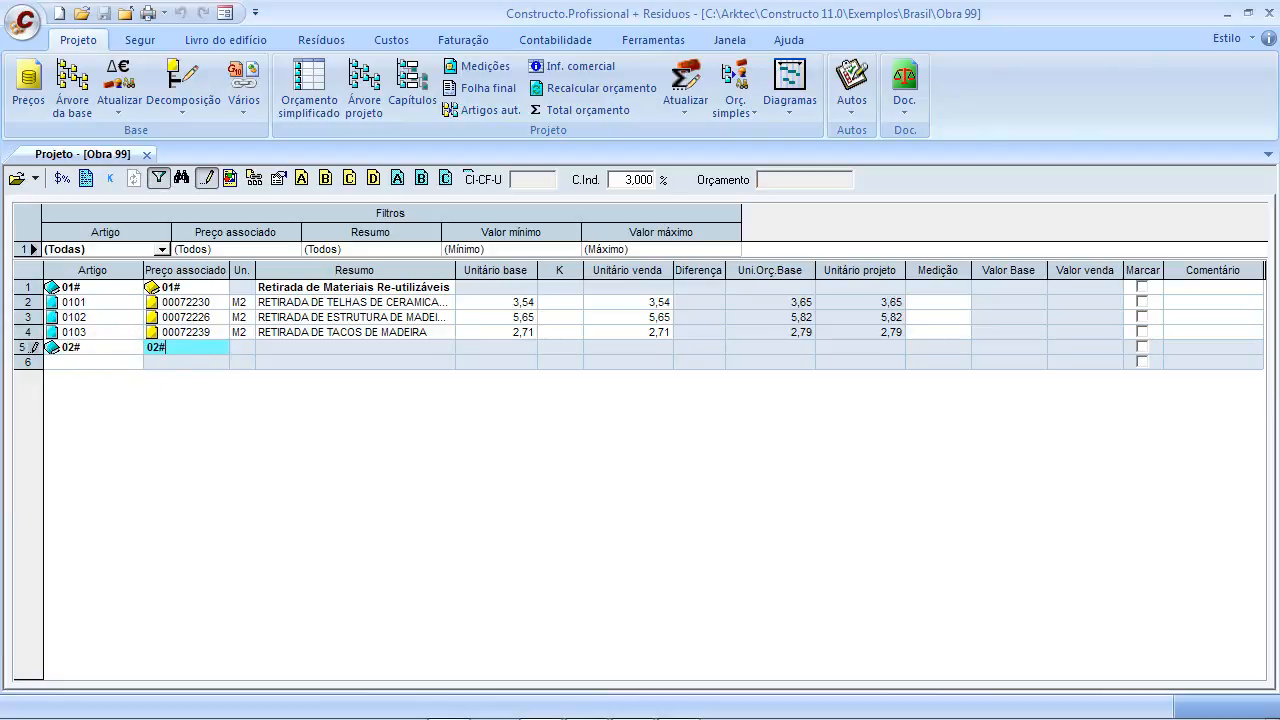
click(313, 347)
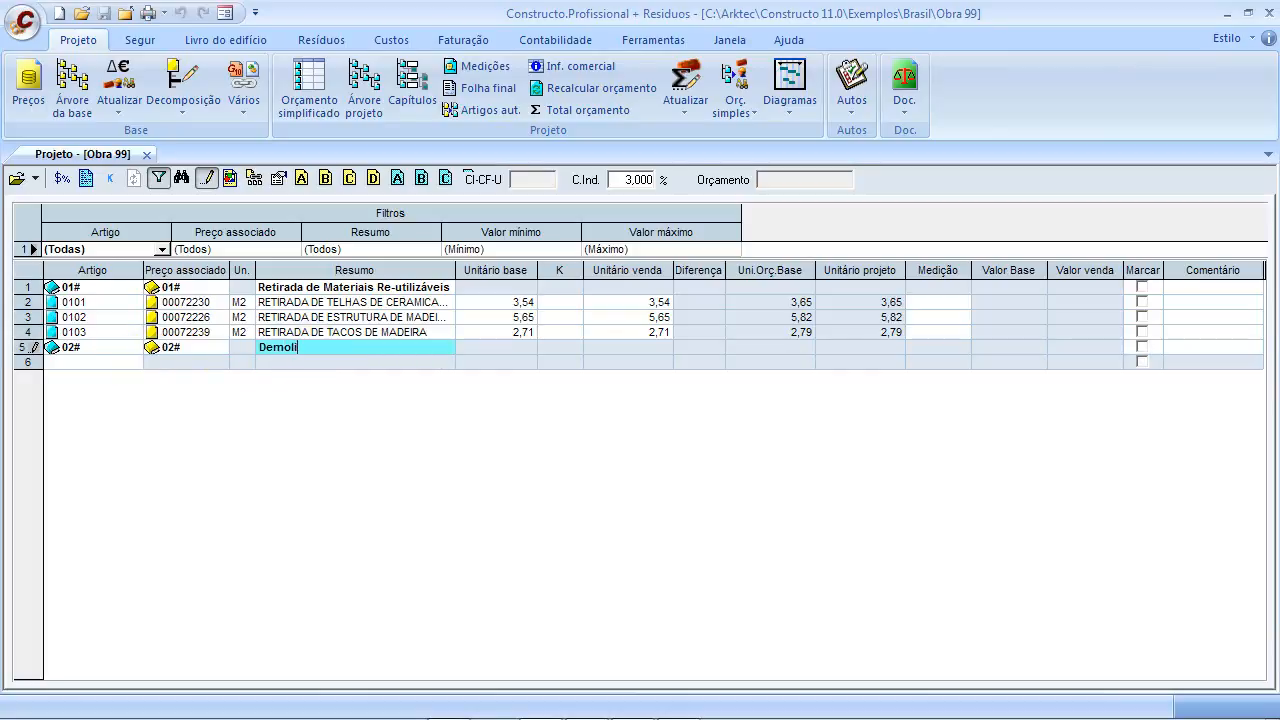
text(Demolições)
Add item 0201 under Demolições, clear its mistaken price code, and open its price search
click(102, 360)
text(01)
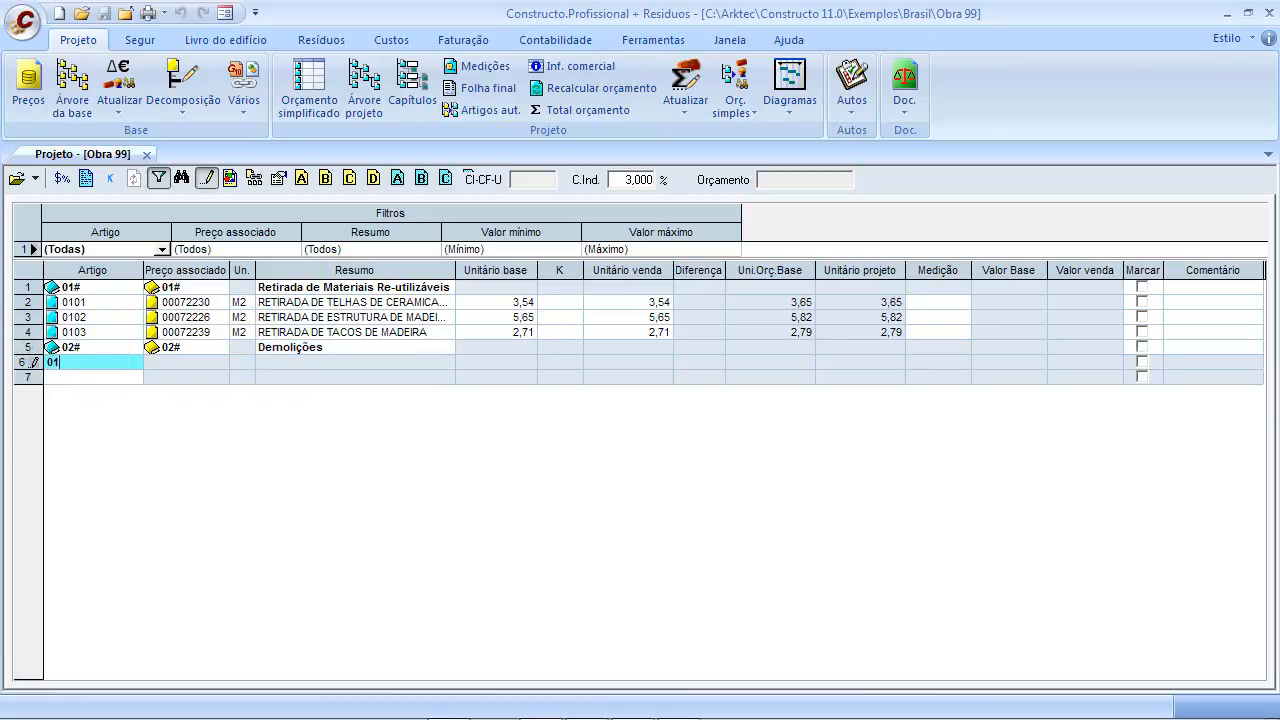
click(196, 363)
text(0201)
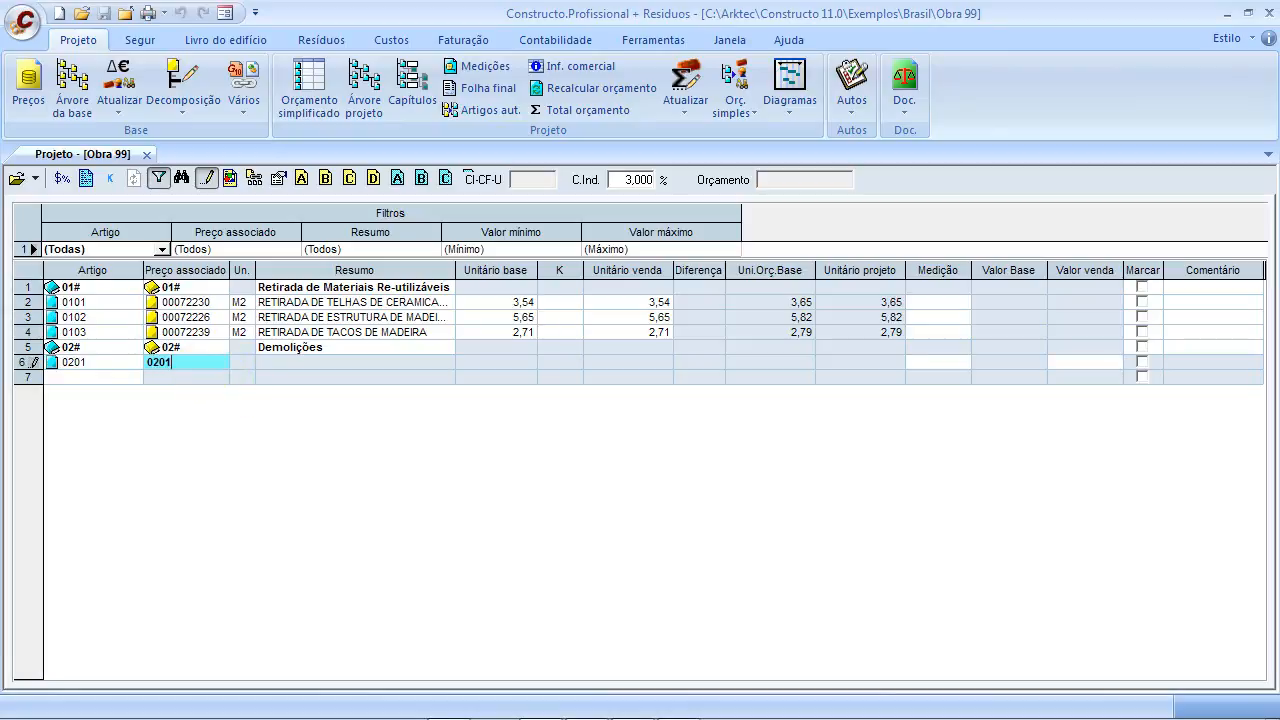
click(281, 361)
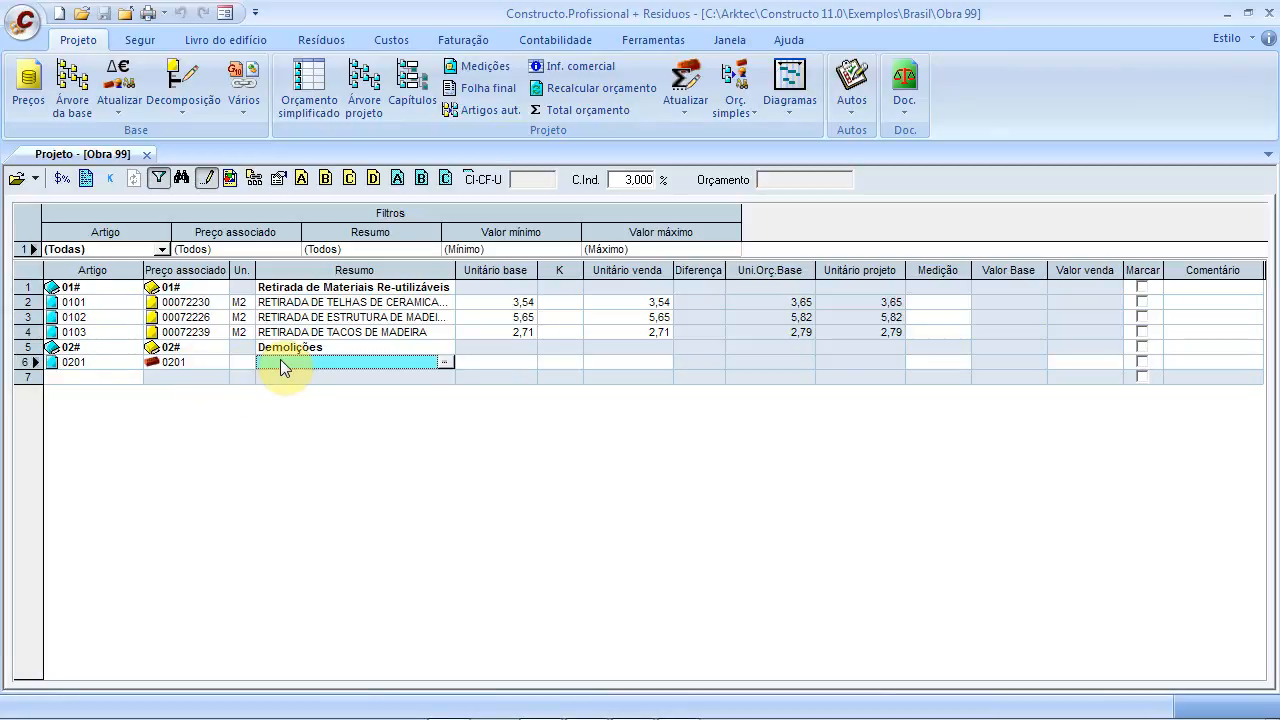
click(204, 366)
key(Delete)
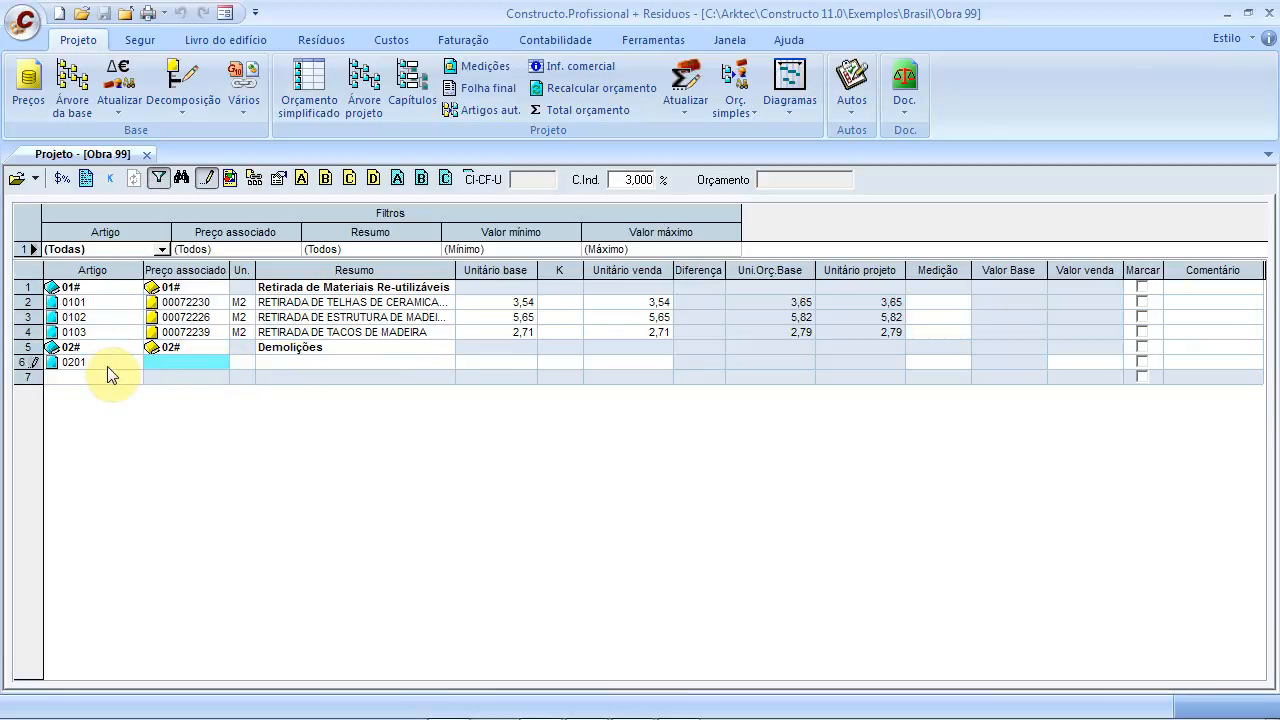
key(Return)
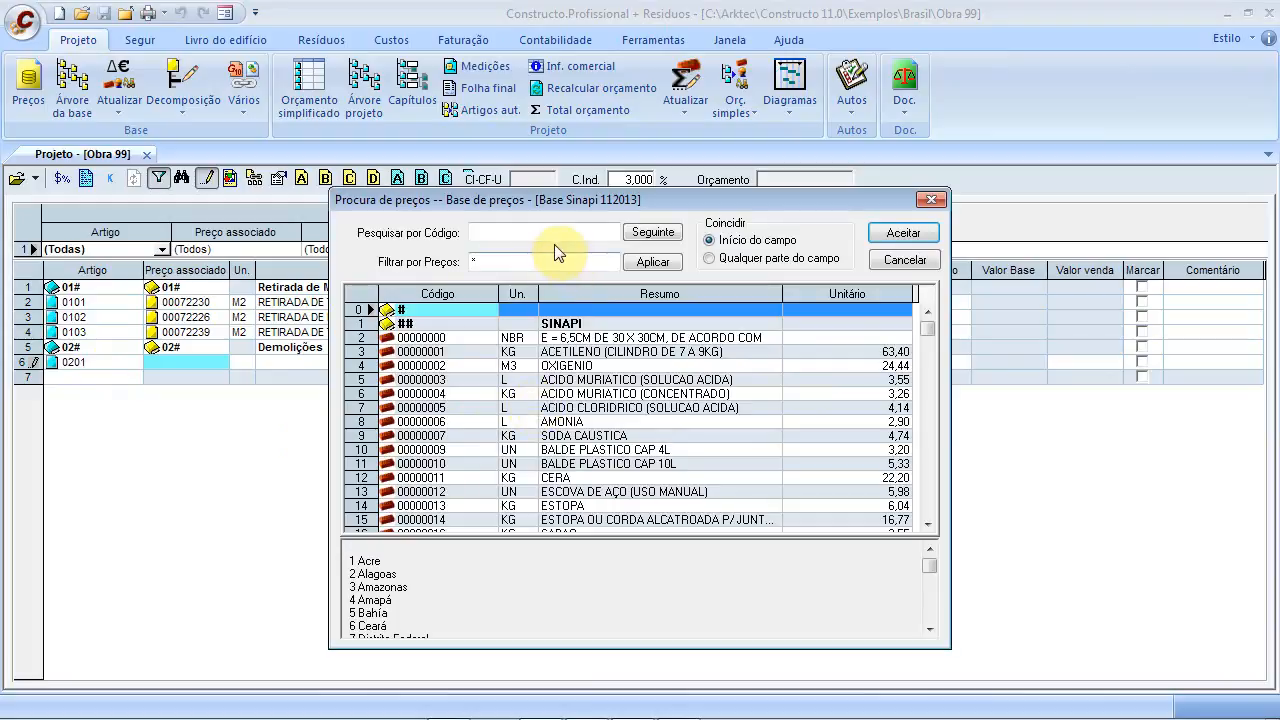
click(601, 351)
click(553, 240)
text(De)
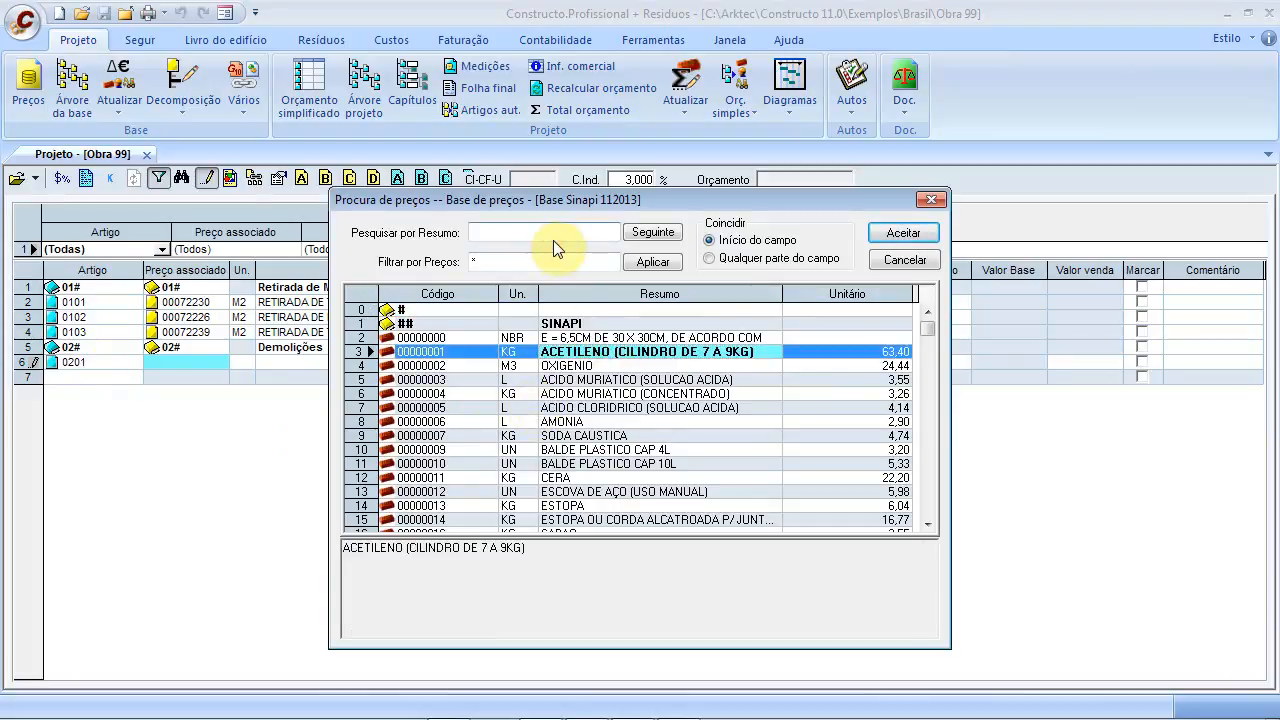
text(moli)
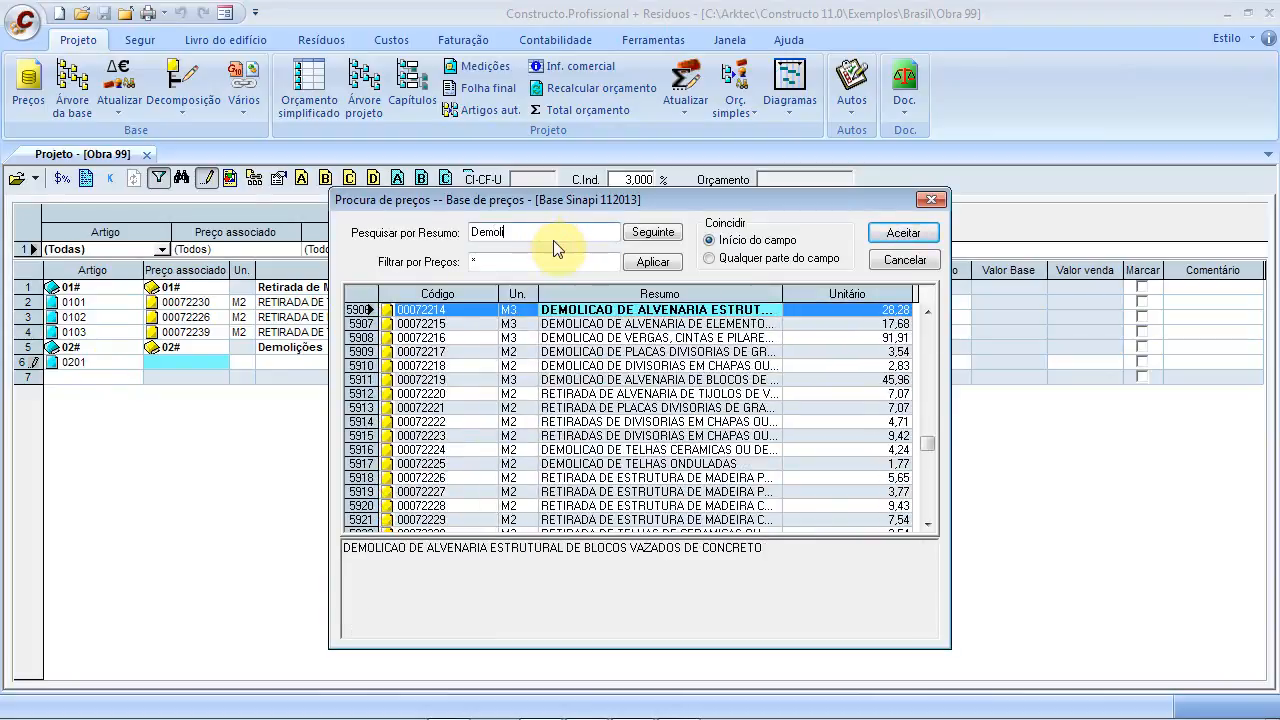
click(581, 314)
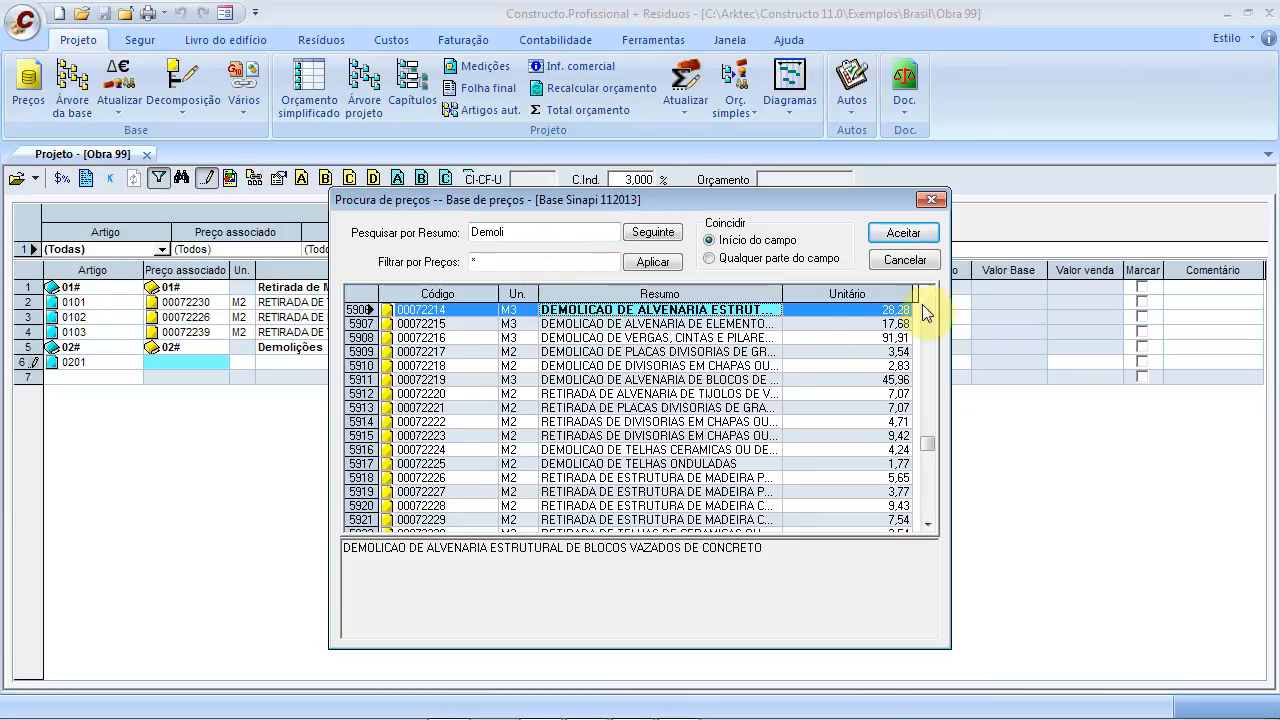
click(913, 235)
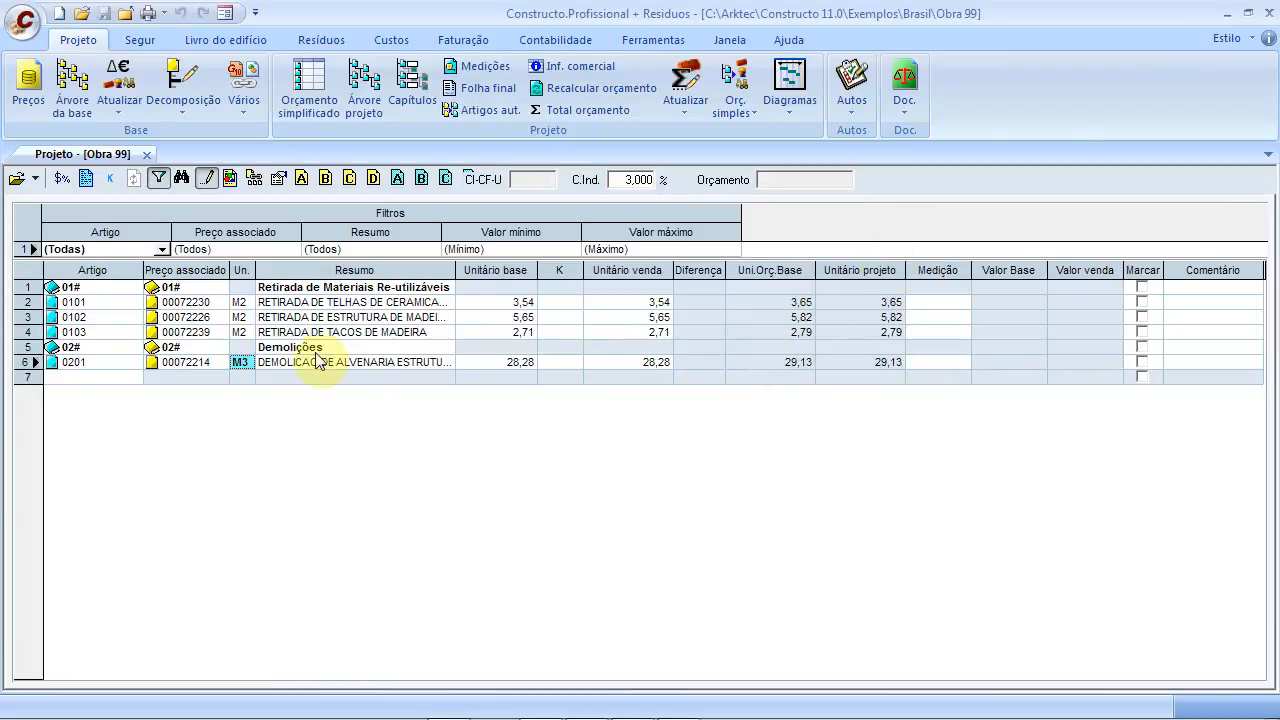
Add item 0202 under Demolições and open its price search
click(75, 379)
click(82, 382)
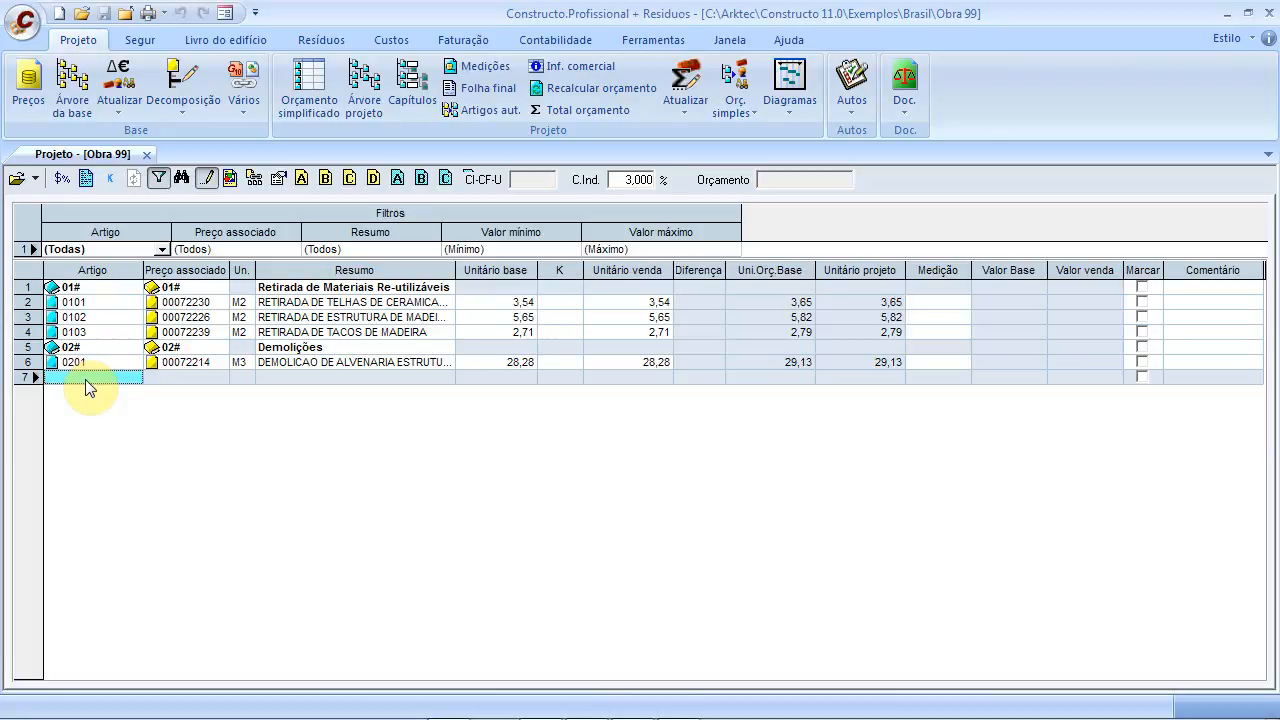
text(0202)
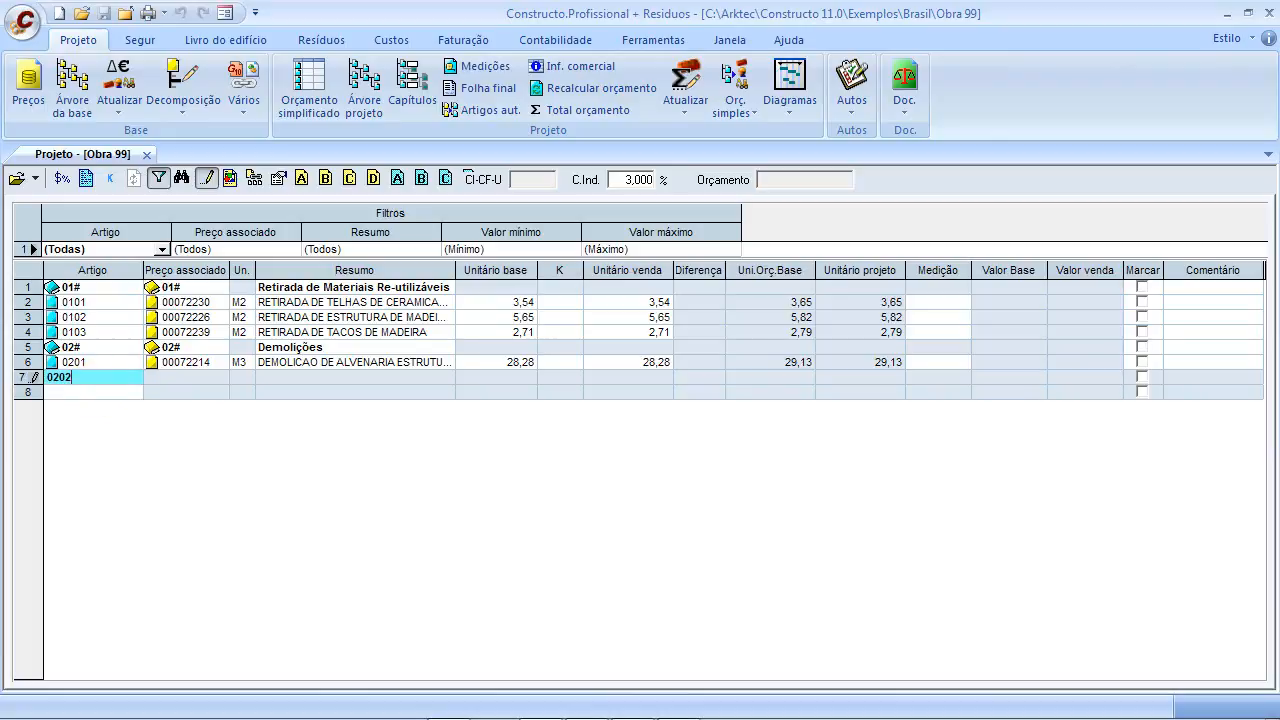
click(189, 376)
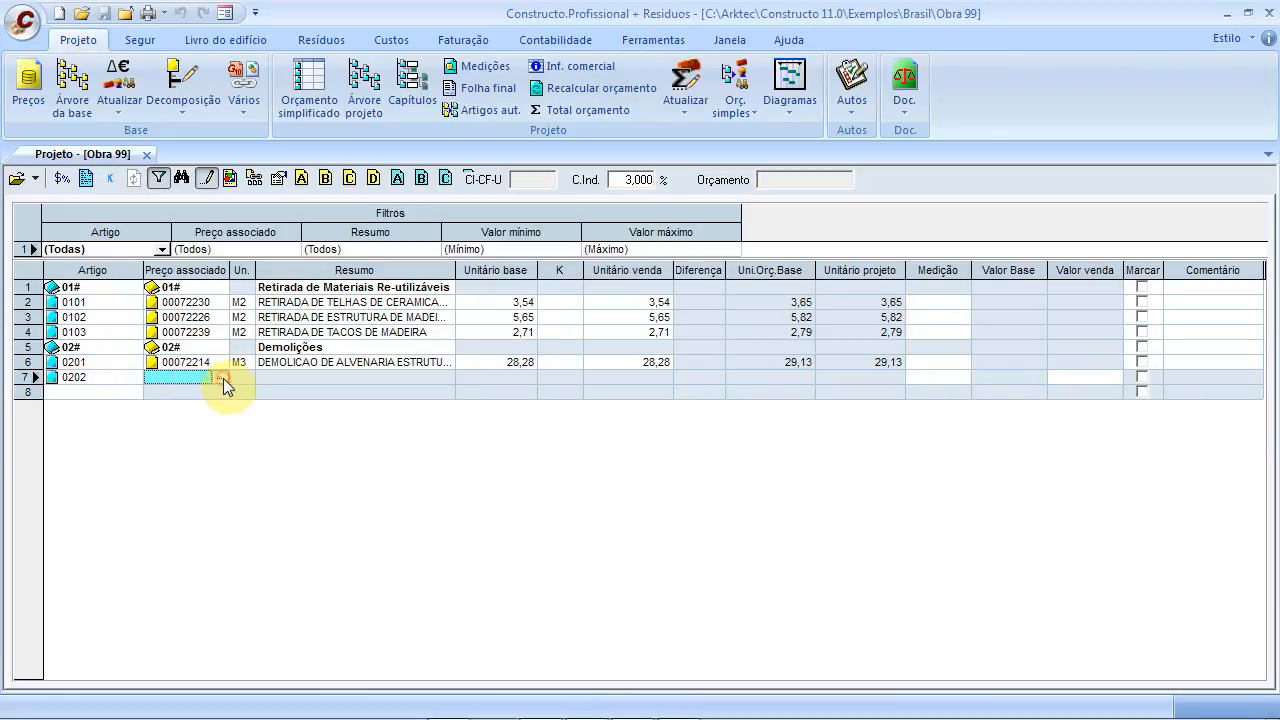
click(220, 378)
Search 'Carga Manual de' and assign 00072897 CARGA MANUAL DE ENTULHO (8,06 per M3) to item 0202
click(628, 381)
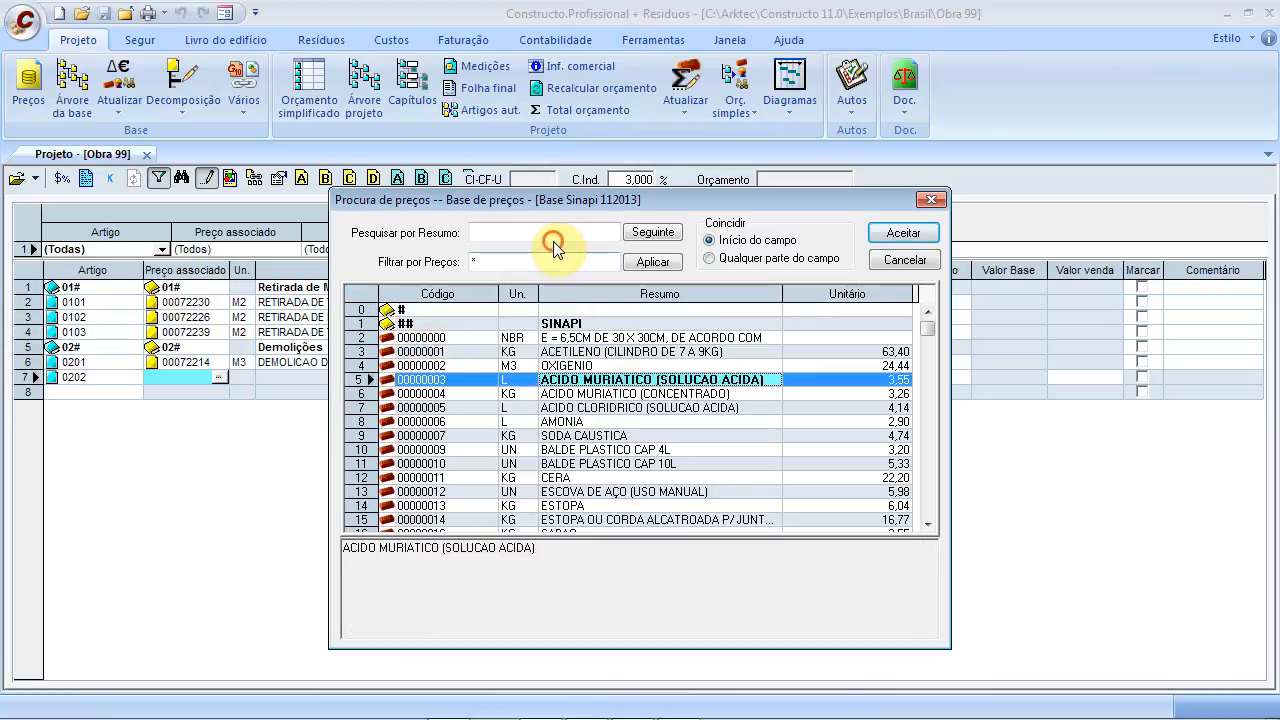
text(Carag)
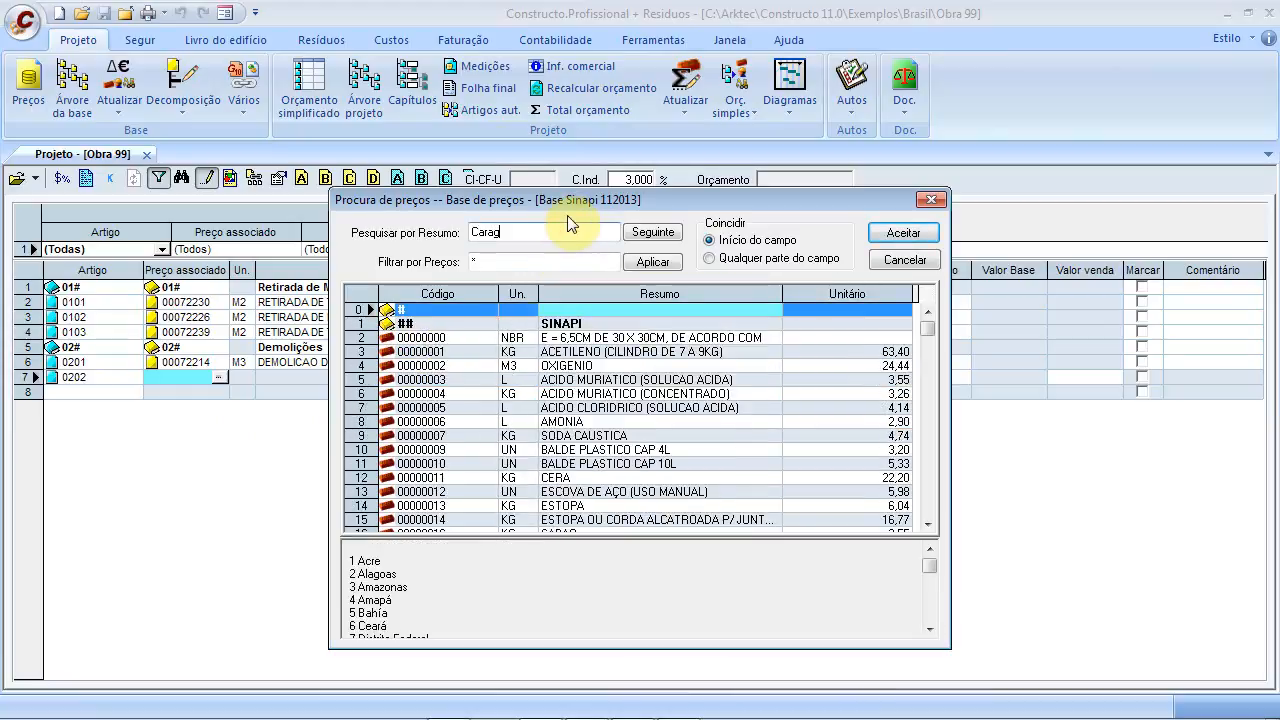
key(BackSpace)
key(BackSpace)
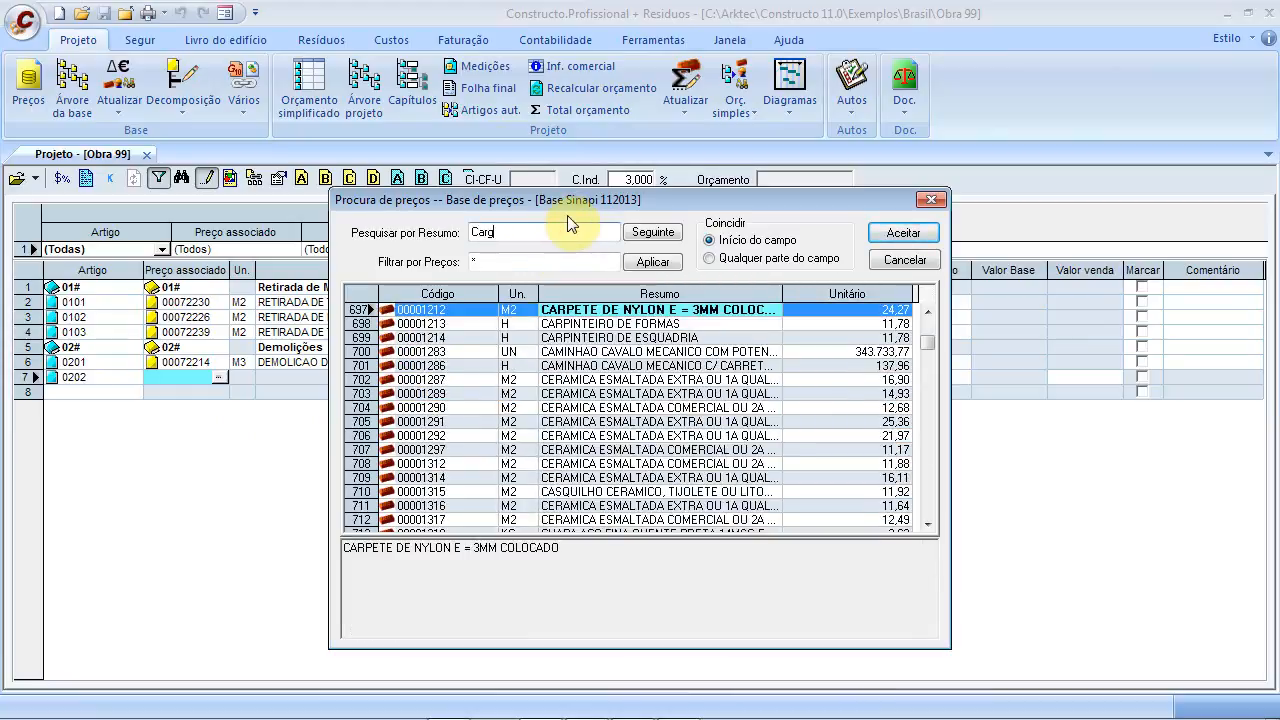
text(ga Man)
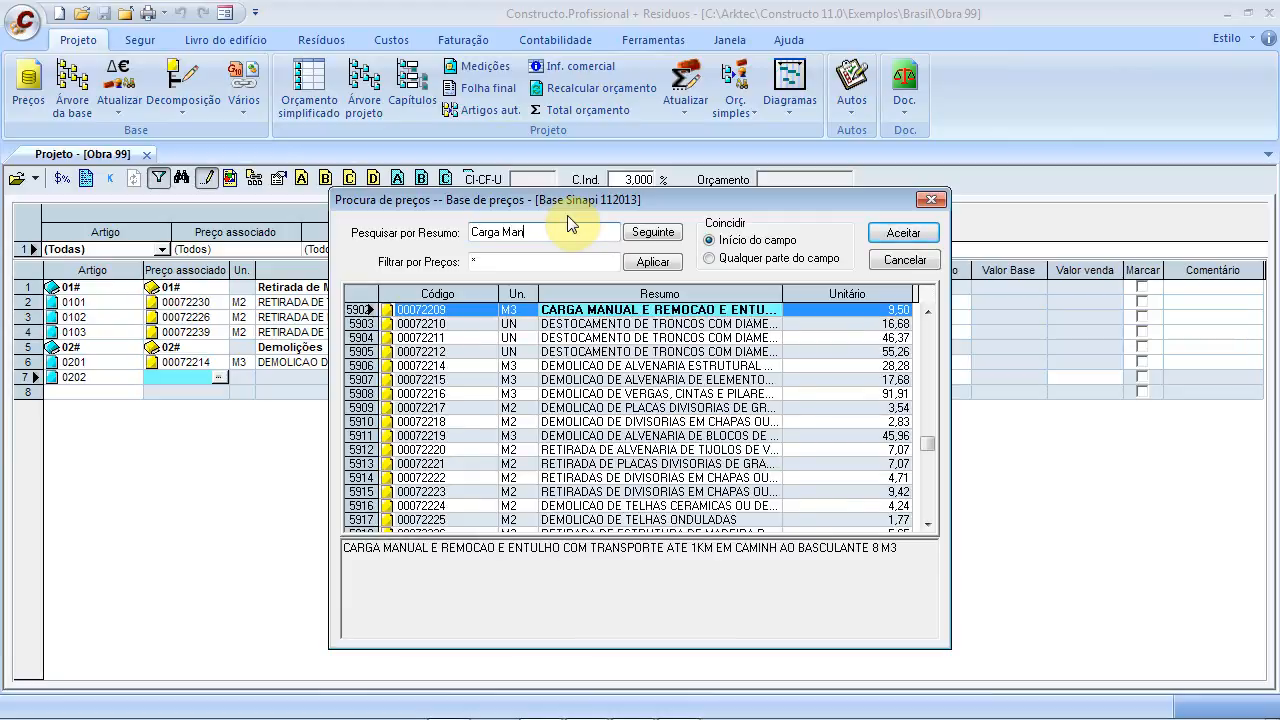
text(ual de)
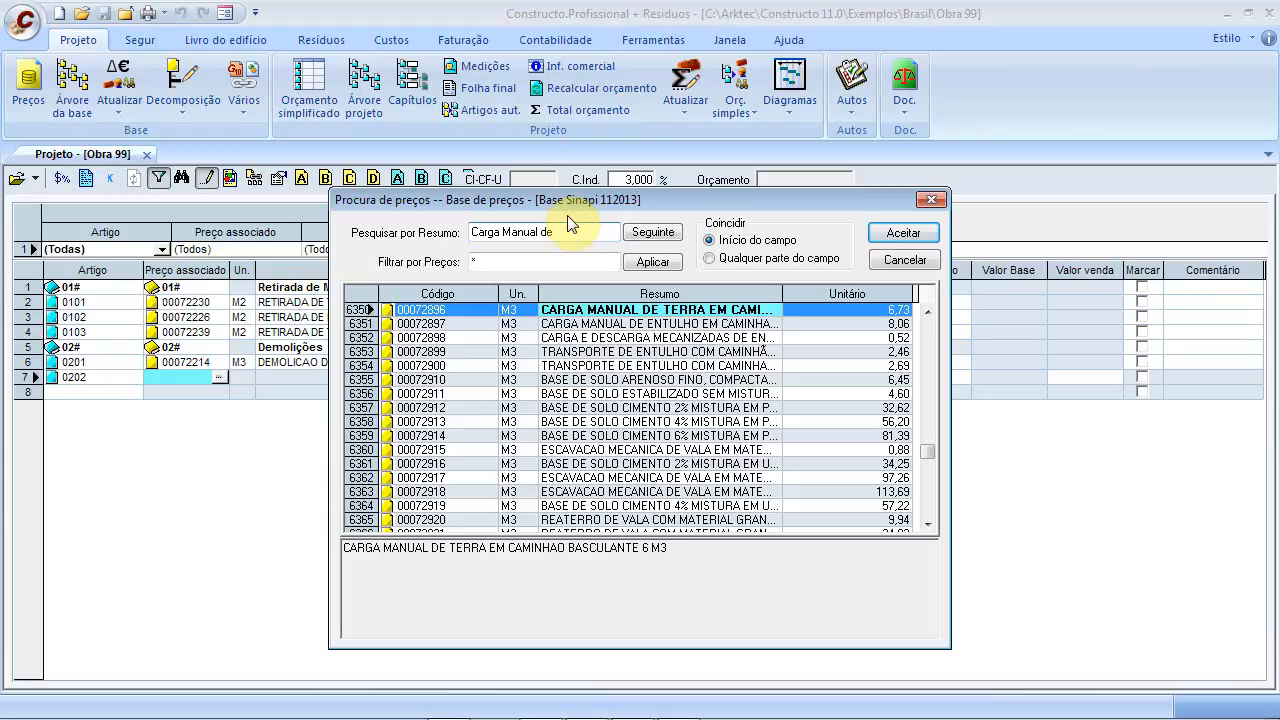
click(629, 328)
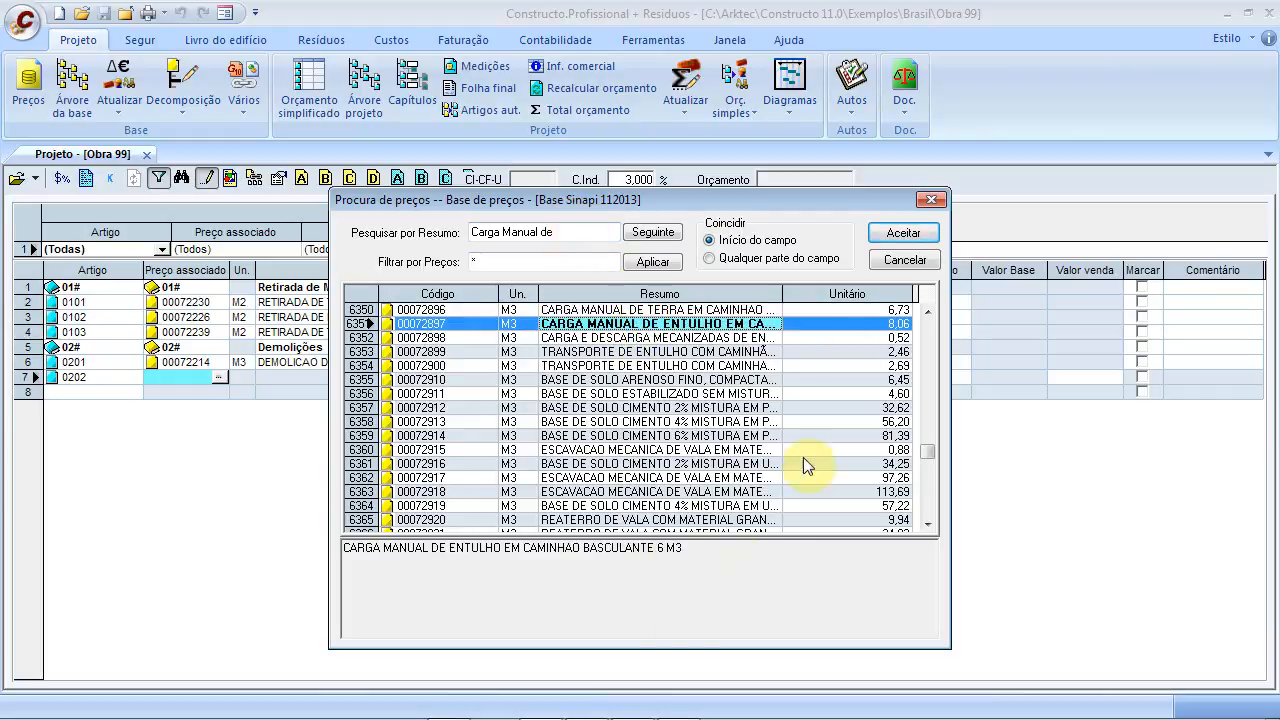
click(902, 234)
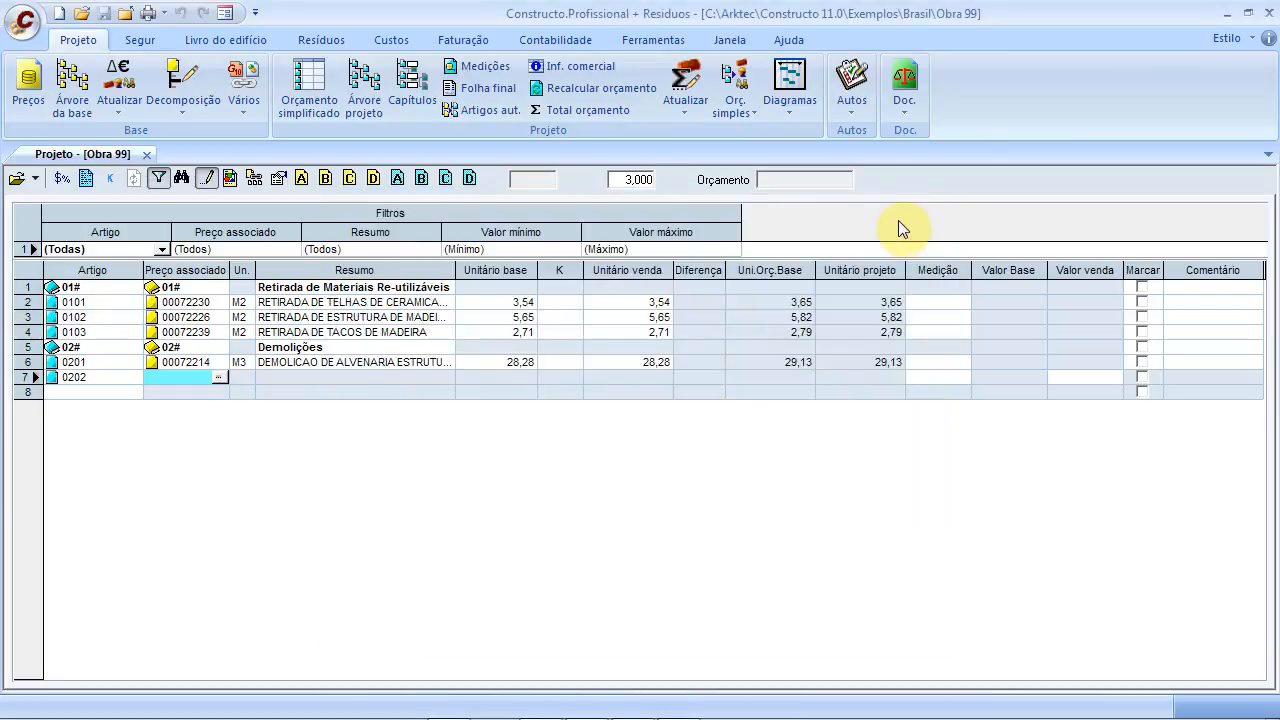
click(89, 392)
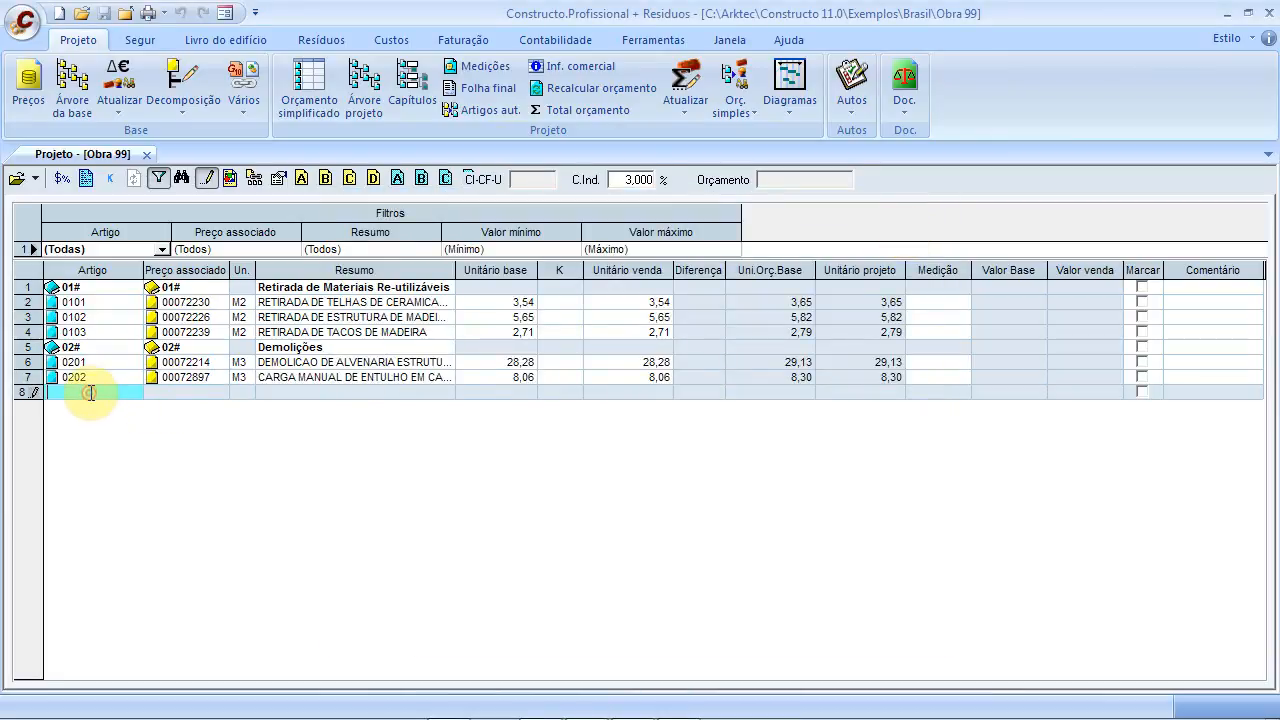
Add item 0203 and open its price search by description
text(0203)
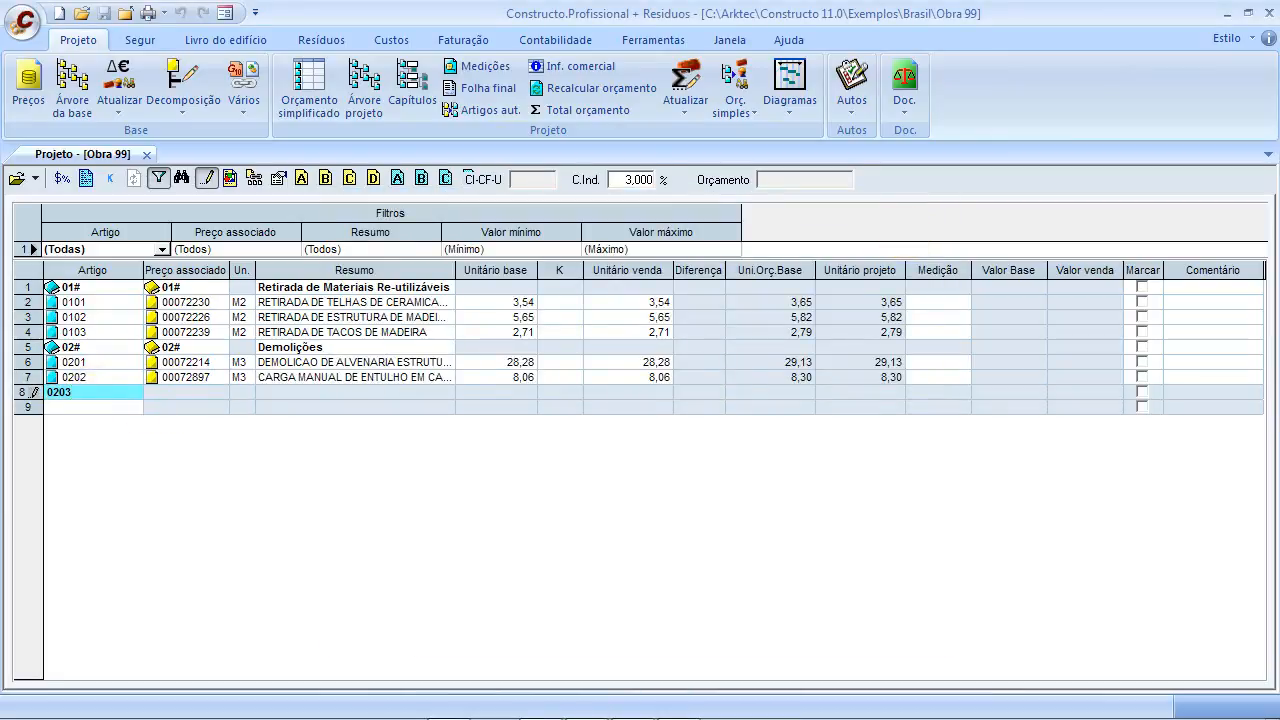
click(183, 391)
click(214, 396)
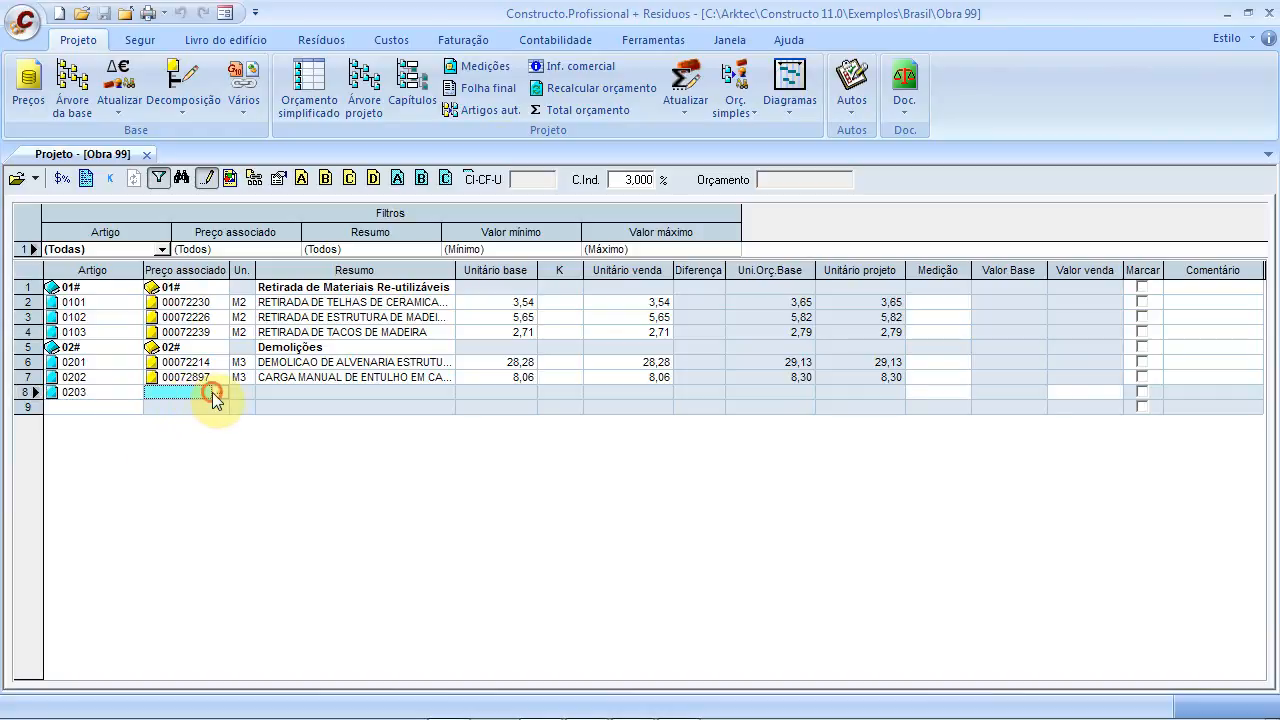
click(592, 381)
click(534, 223)
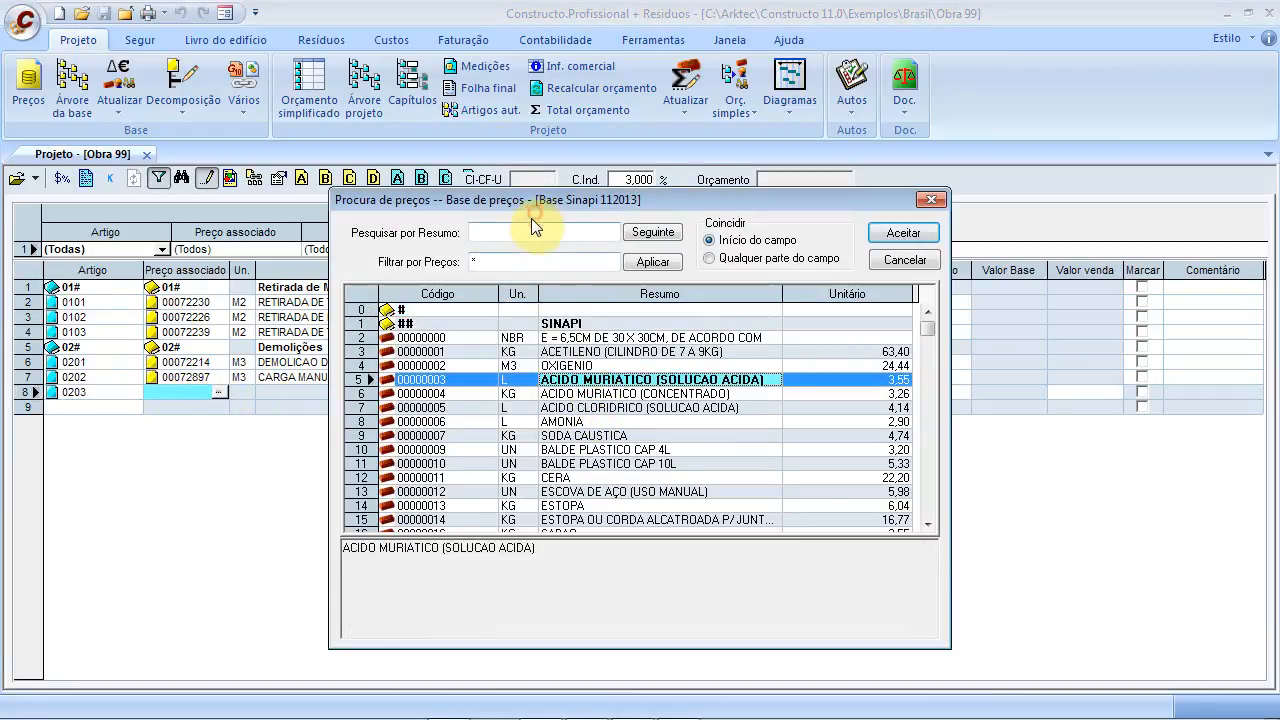
Search 'Transporte de e' and assign 00072900 TRANSPORTE DE ENTULHO, DMT 0,5 A 1,0 KM (2,69 per M3)
text(Tra)
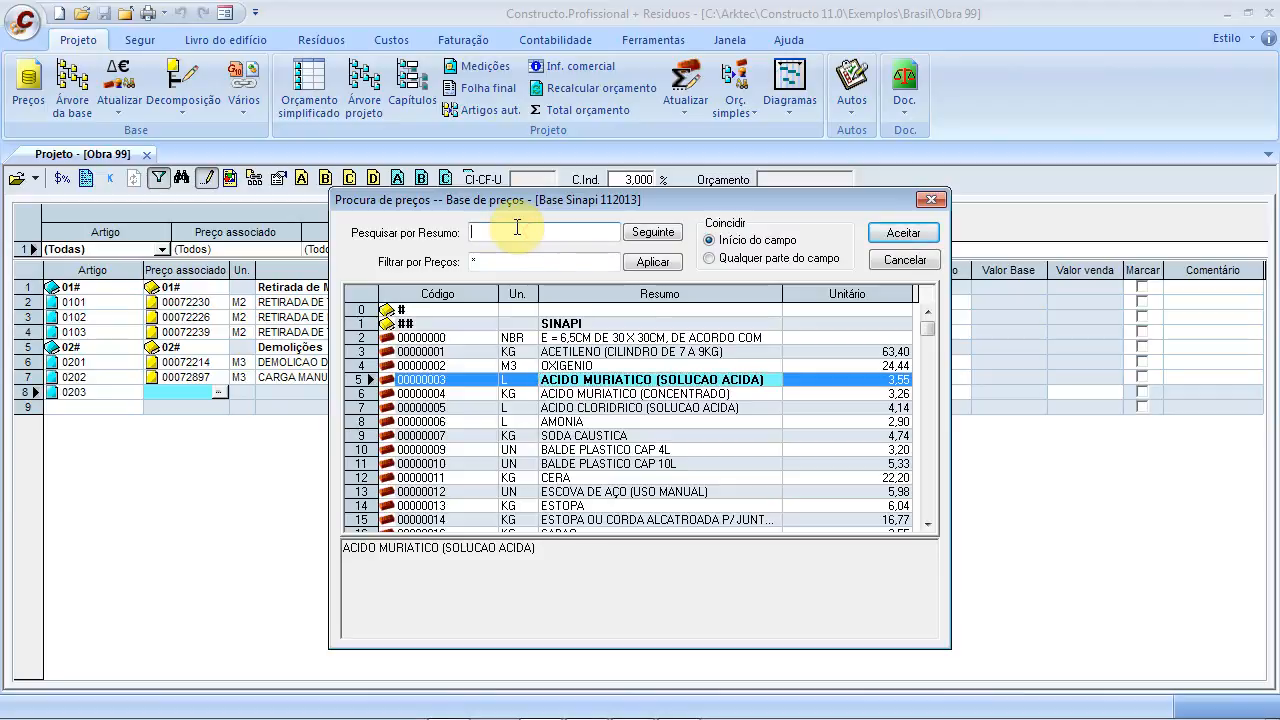
text(sn)
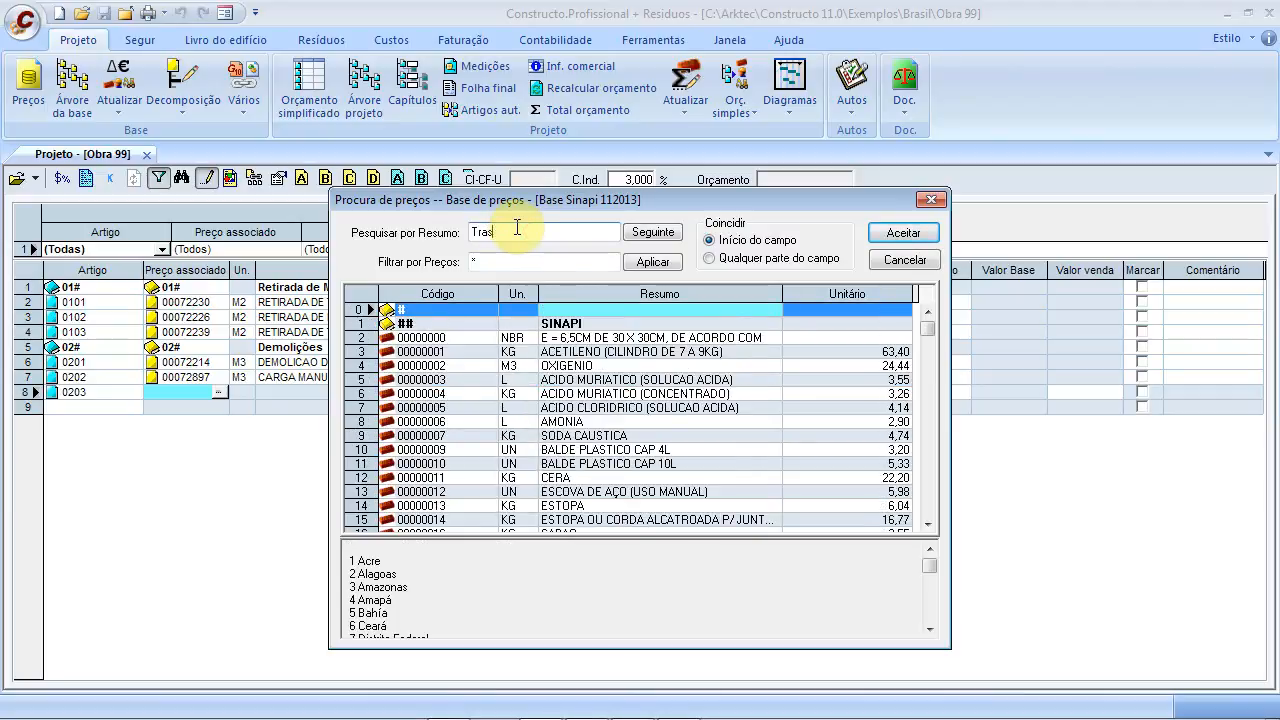
key(BackSpace)
text(nsporte)
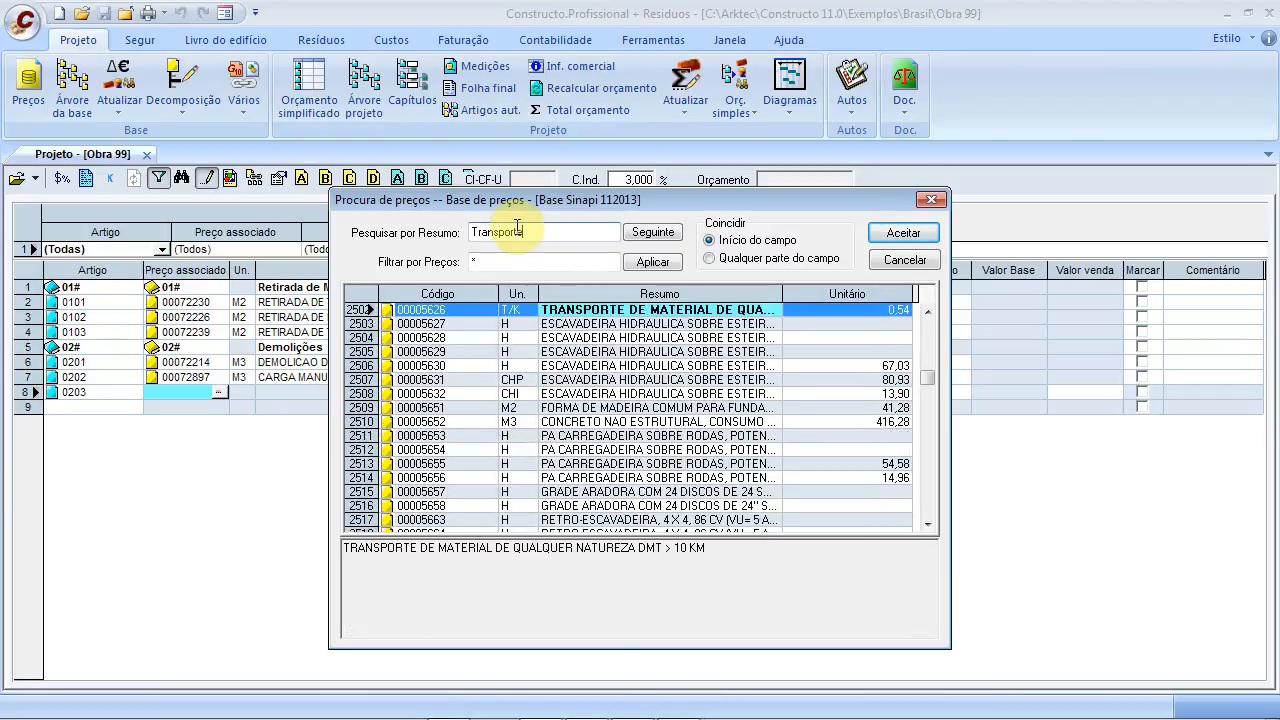
text( de e)
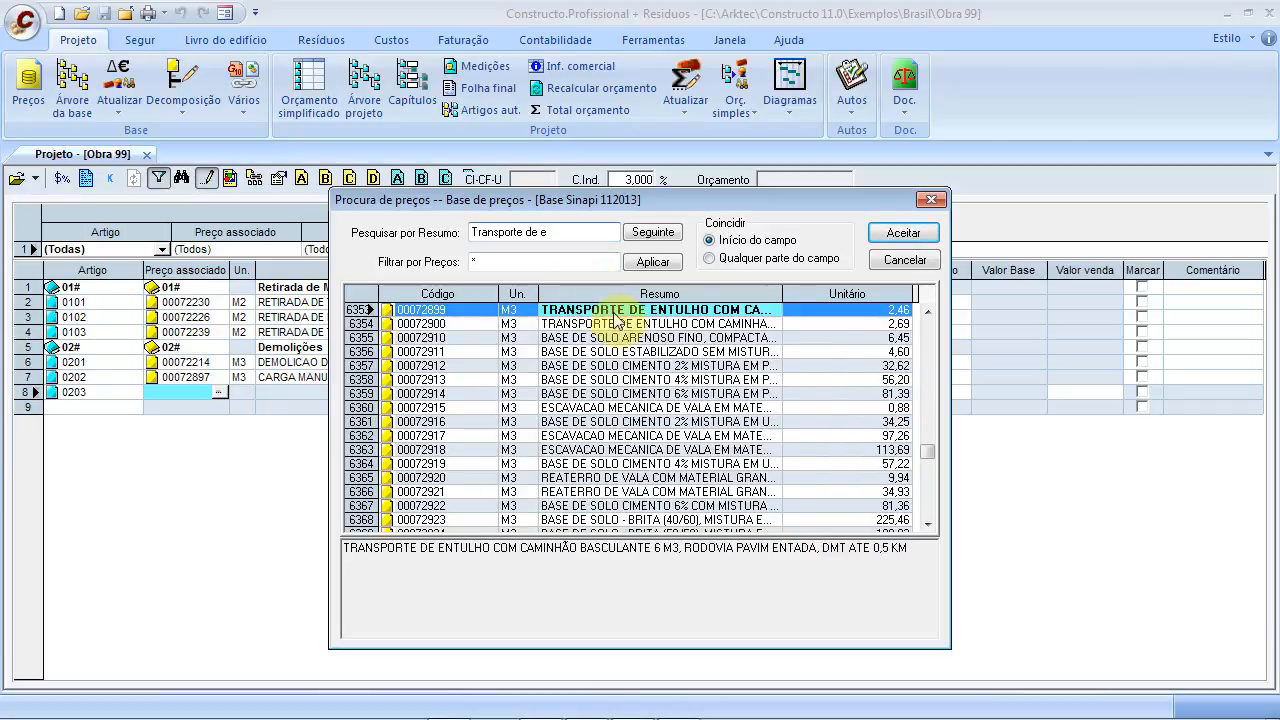
click(636, 310)
drag(662, 549, 684, 549)
click(917, 555)
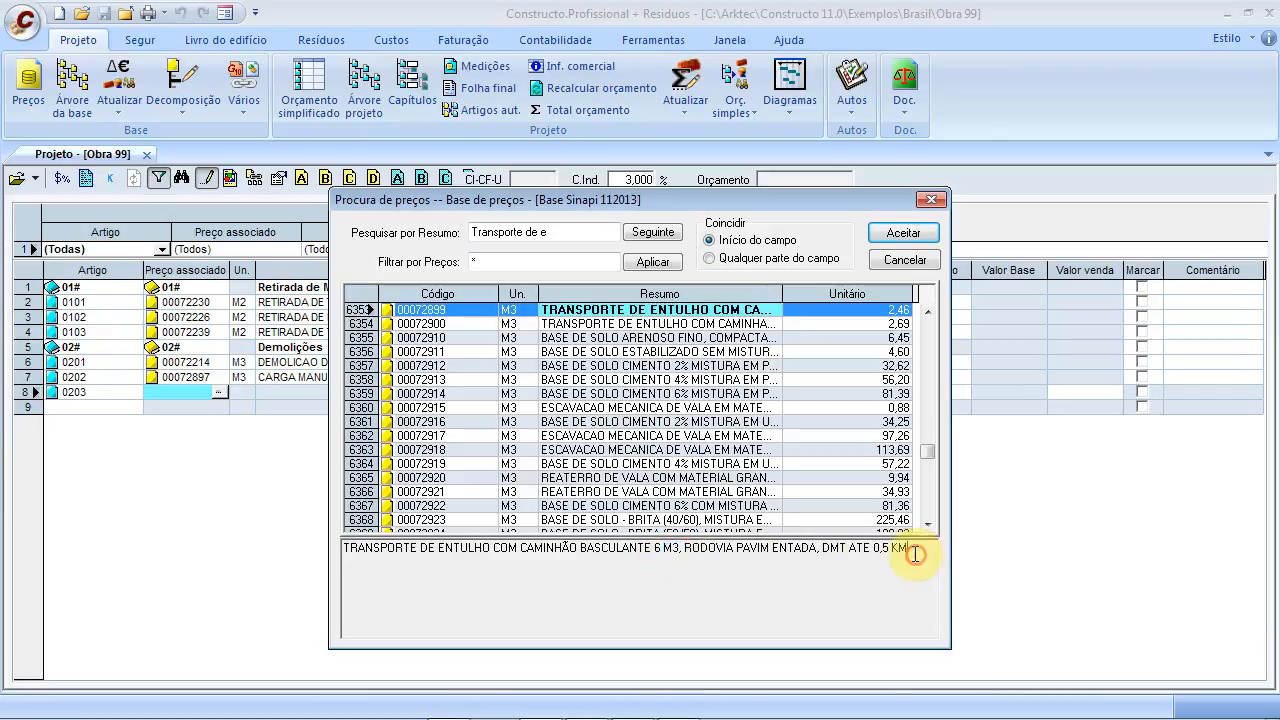
click(644, 324)
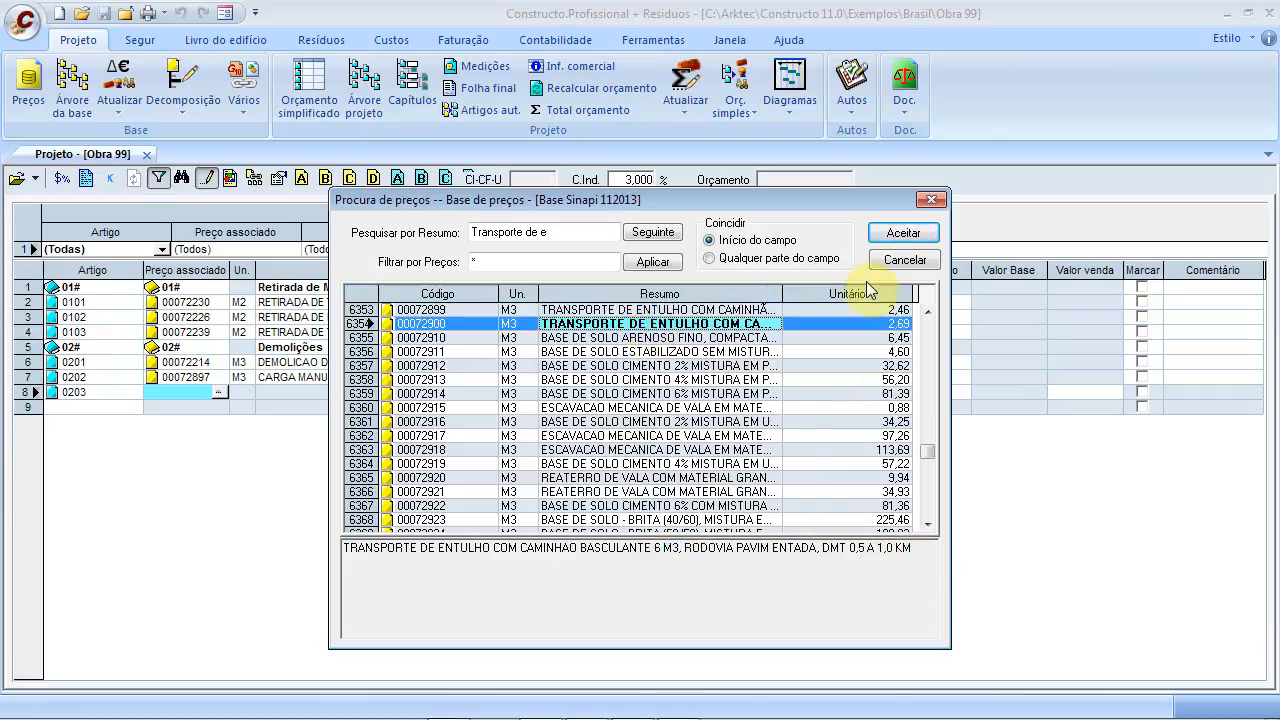
click(893, 236)
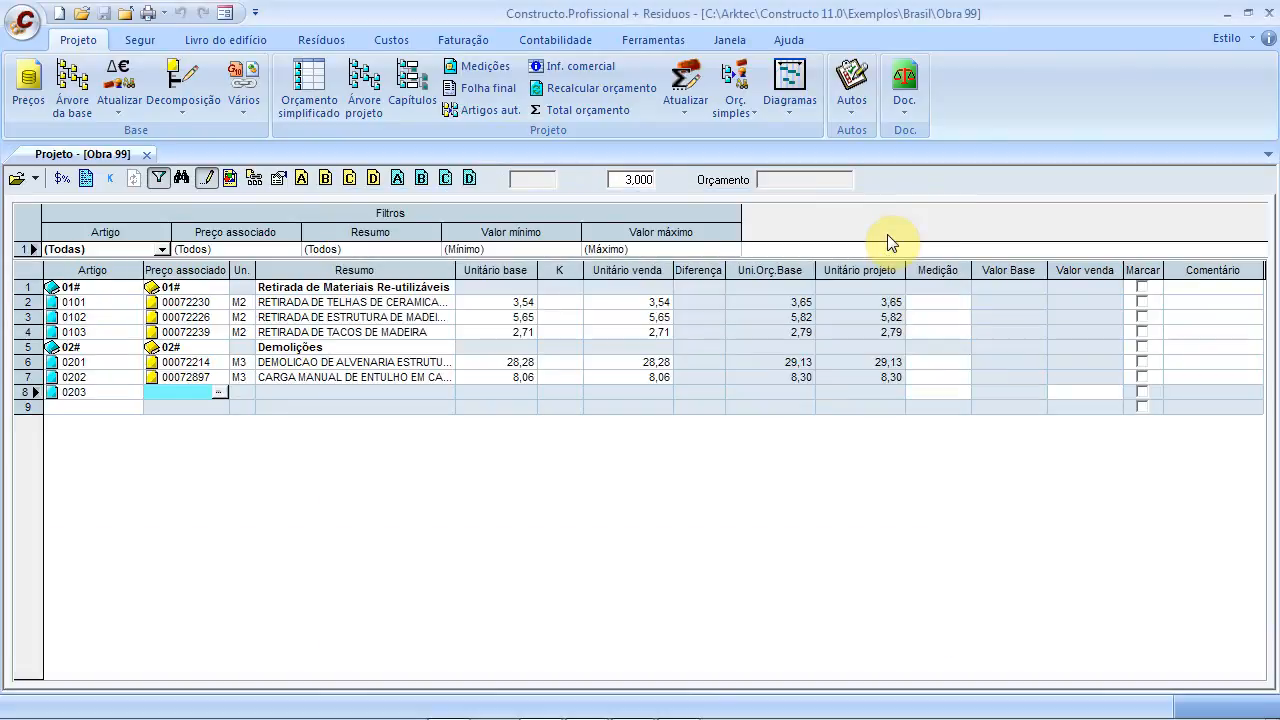
click(91, 408)
Create chapter 03# with the description 'Embasamentos'
text(03#)
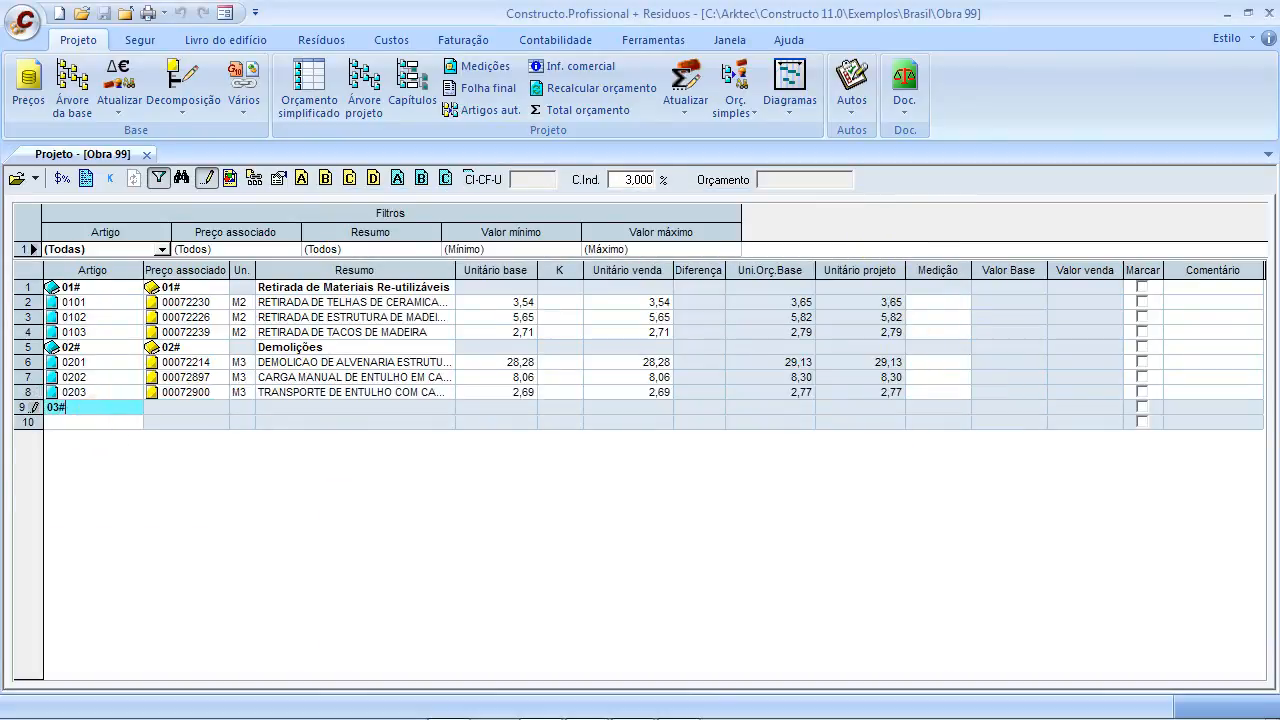
click(349, 406)
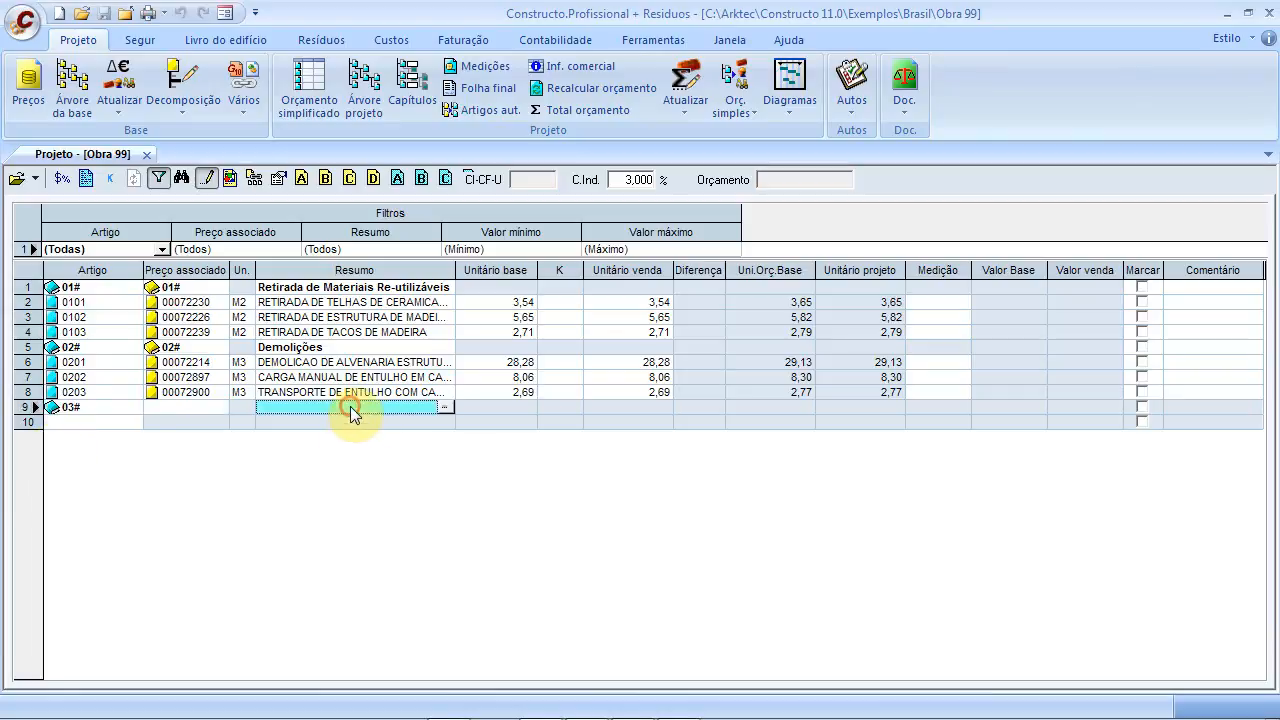
click(185, 410)
text(03#)
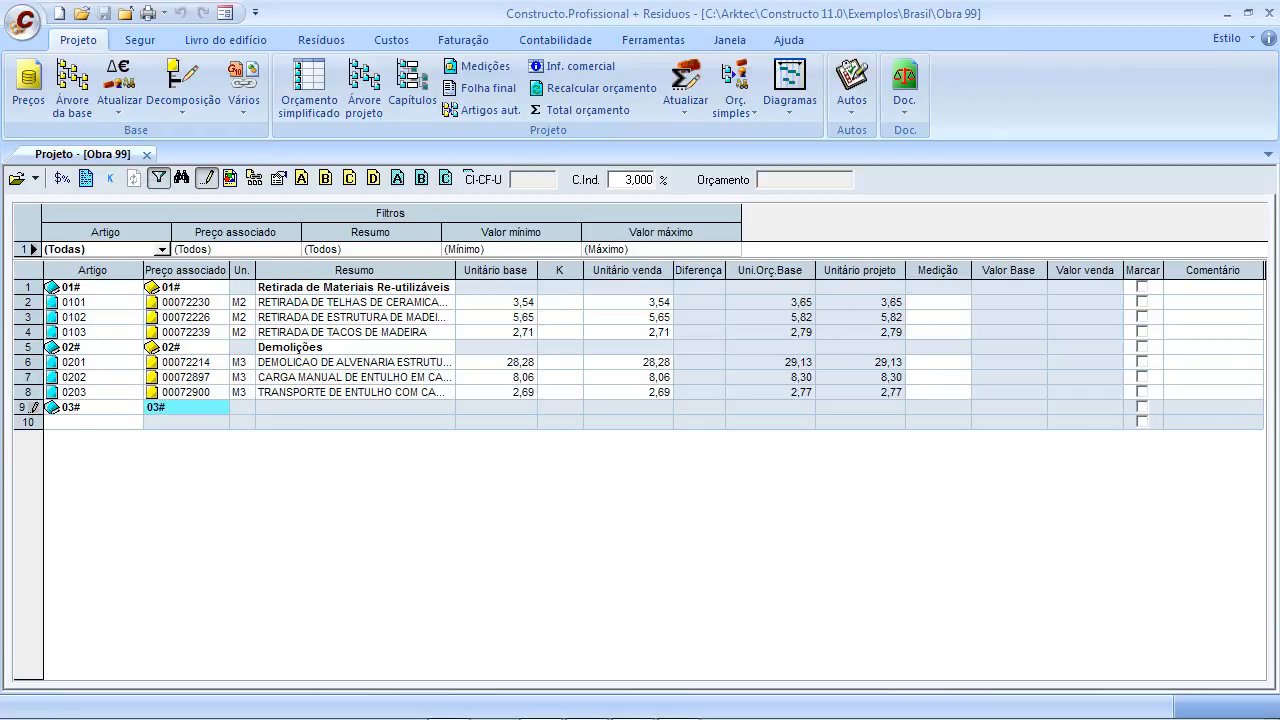
click(336, 406)
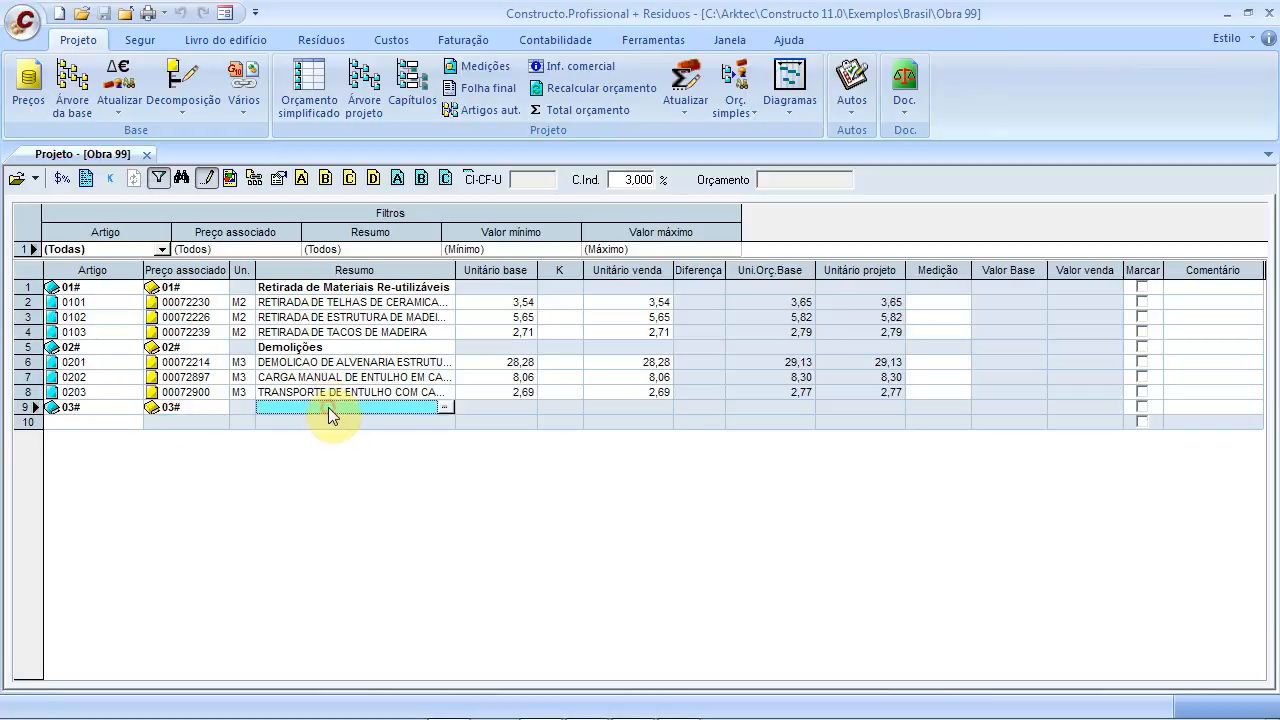
click(327, 409)
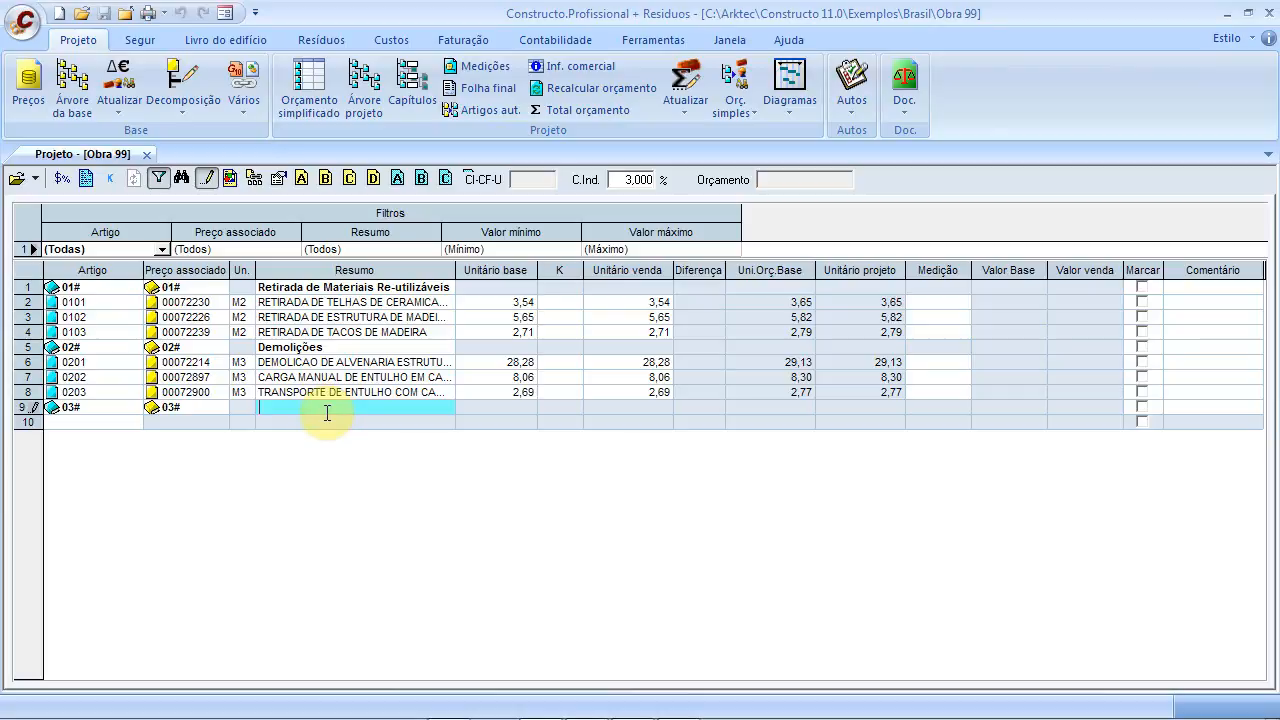
text(Embasamentos)
click(77, 425)
Add item 0301 priced with 00006122 EMBASAMENTO C/PEDRA ARGAMASSADA at 378,03 per M3
text(03)
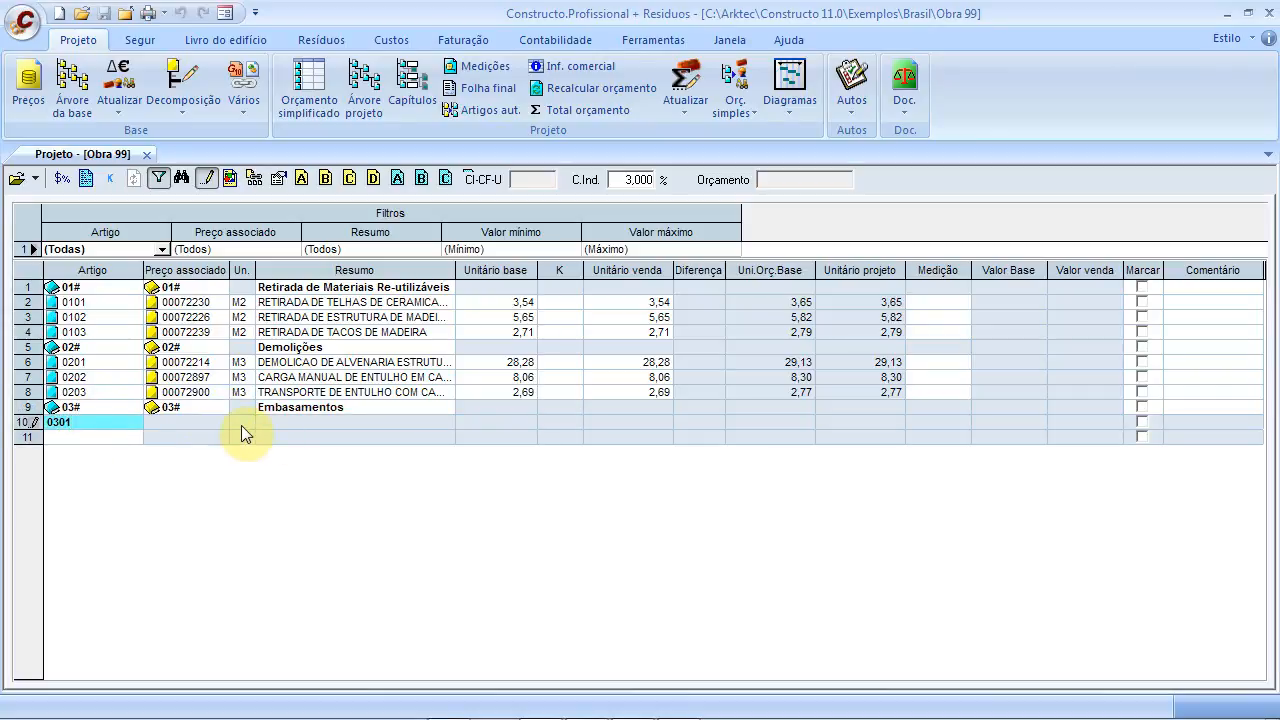
text(01)
click(199, 424)
click(219, 422)
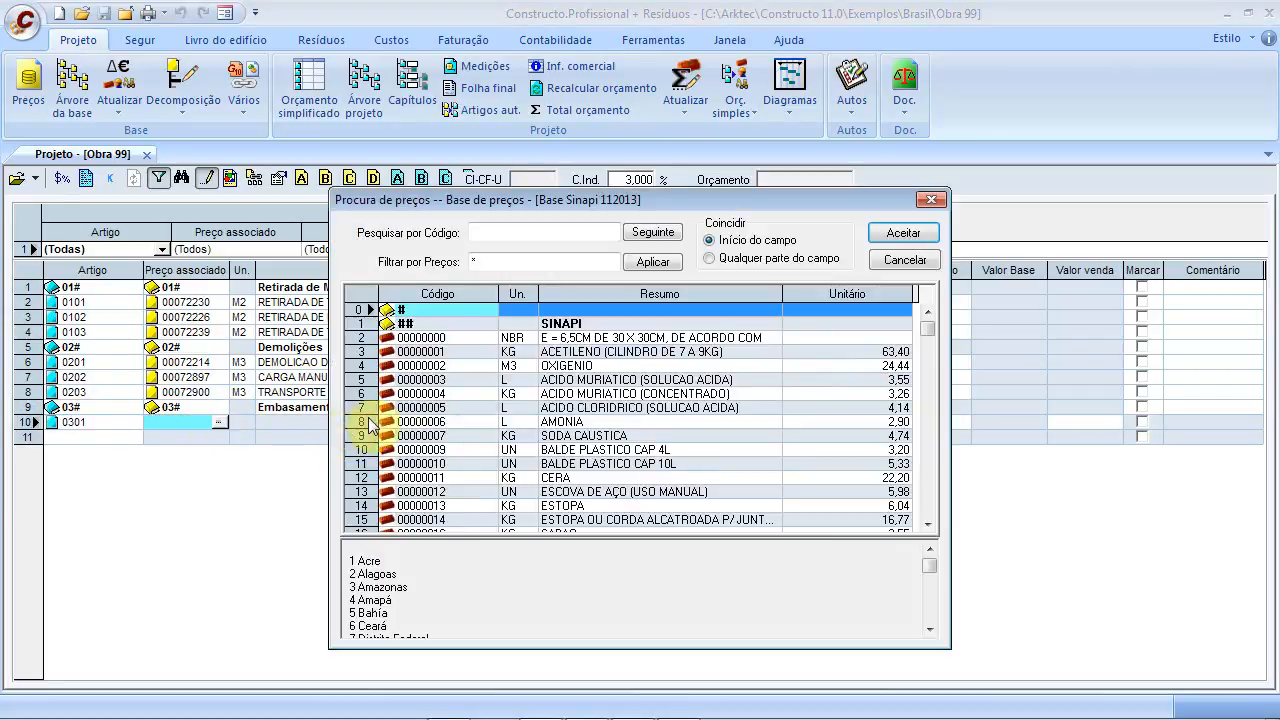
click(507, 233)
text(Embasamen)
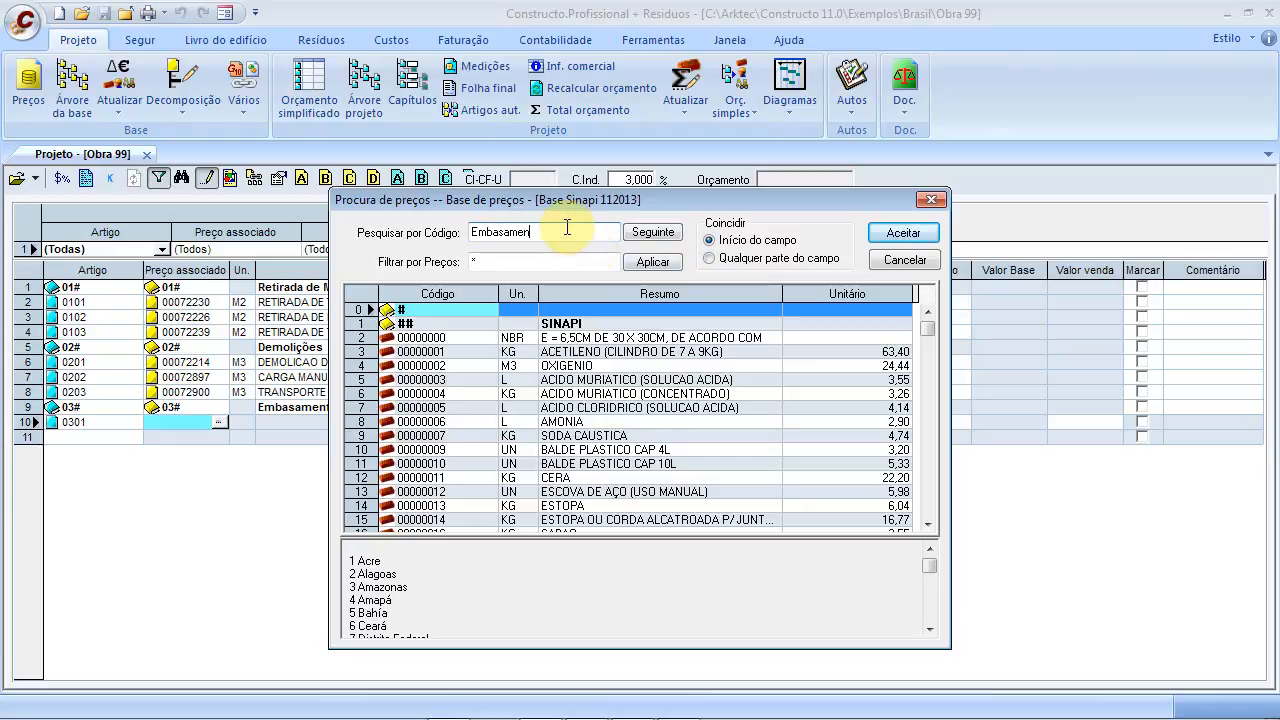
click(643, 352)
click(550, 233)
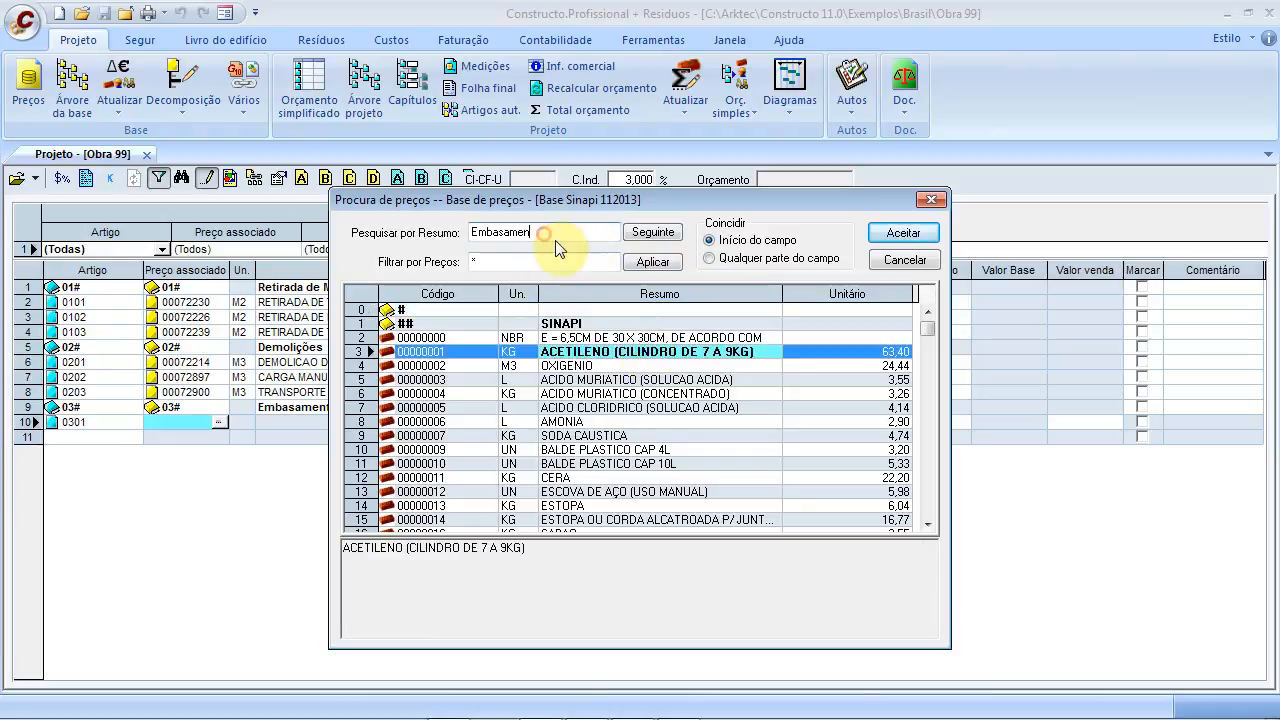
text(t)
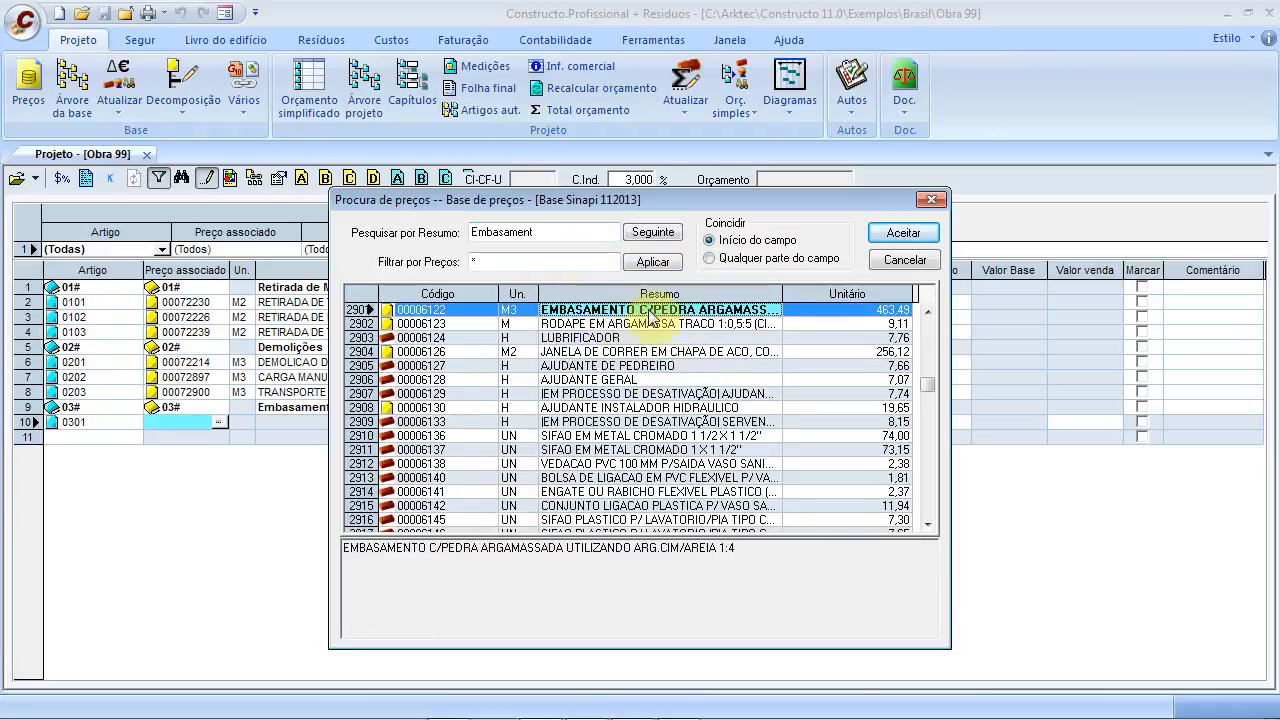
click(733, 312)
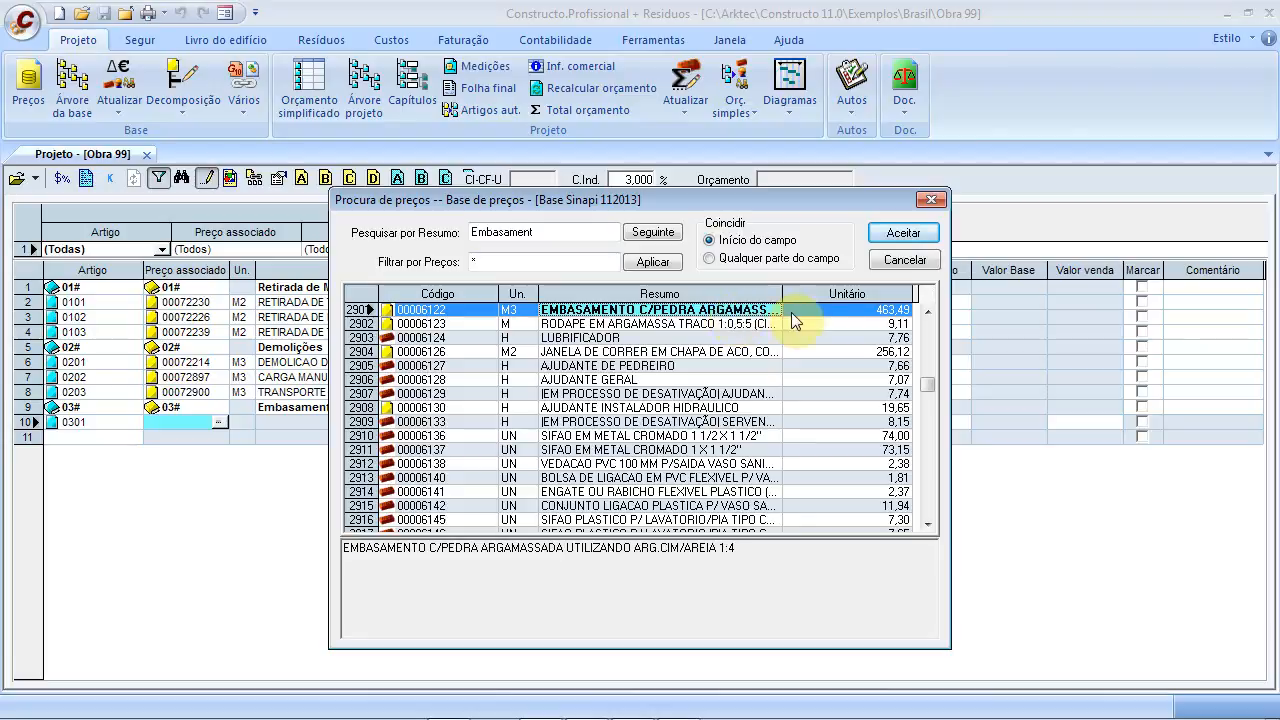
click(903, 236)
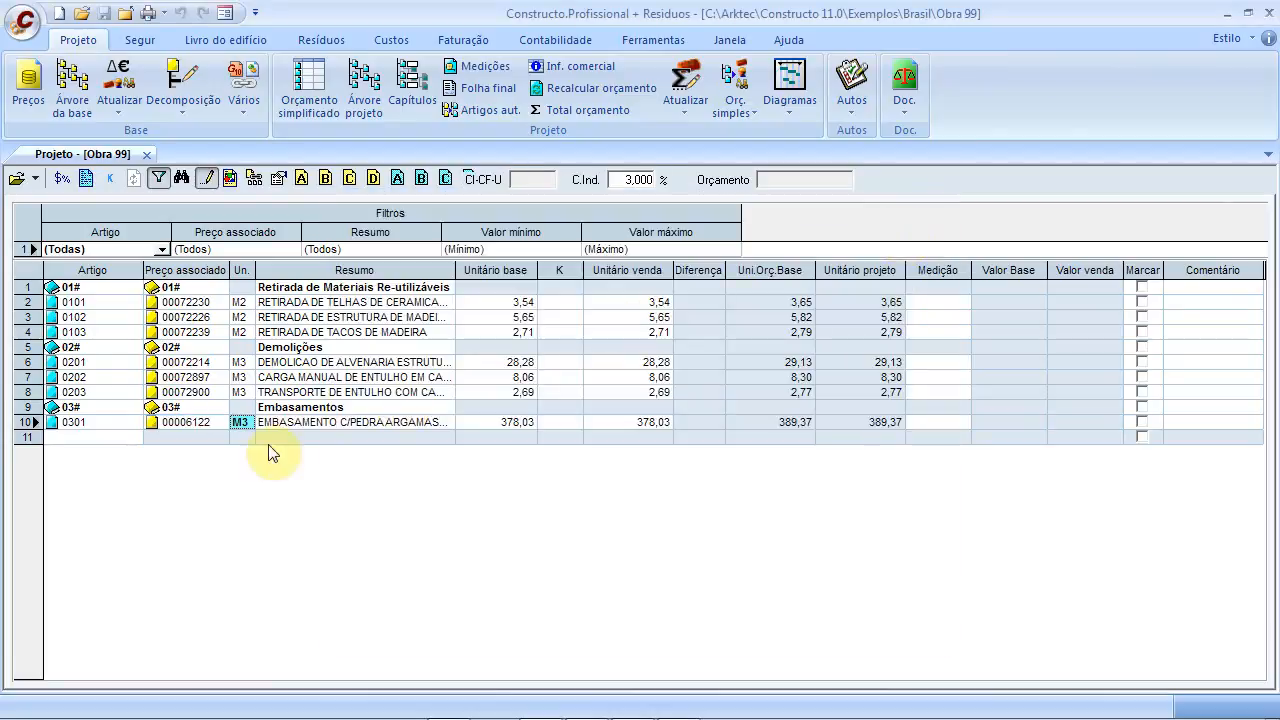
click(101, 438)
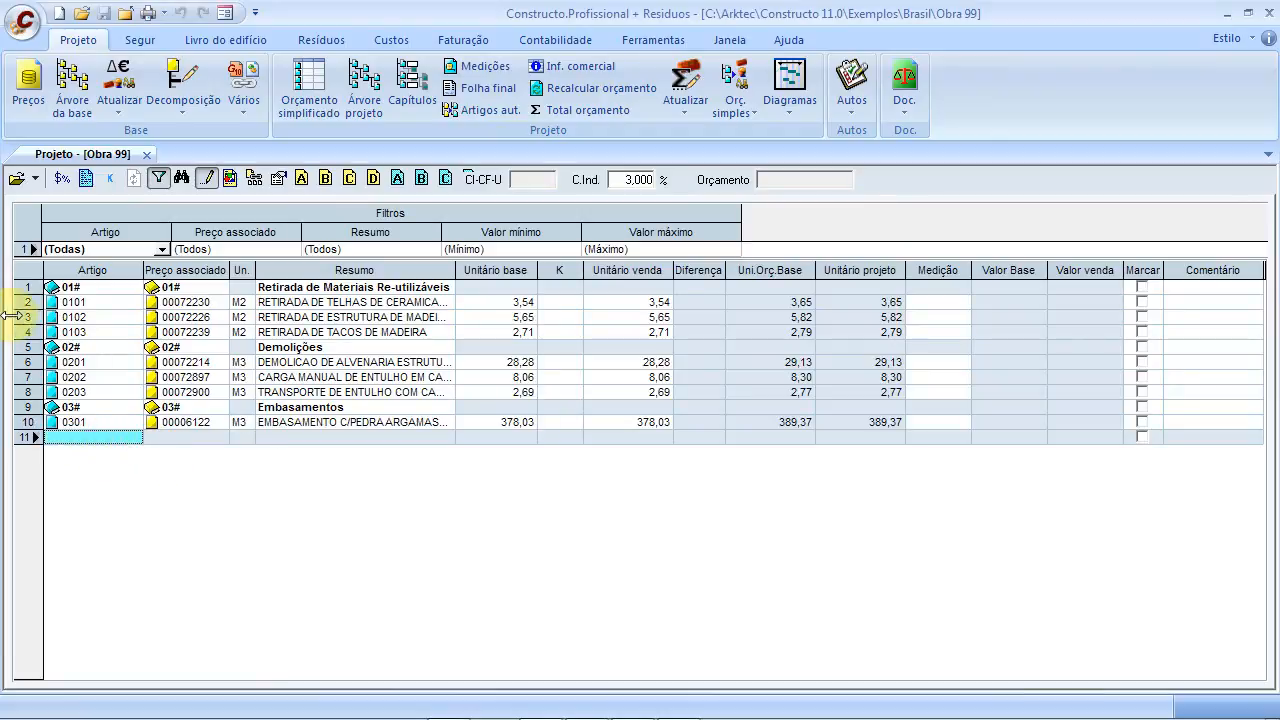
Add item 0302 and link it to 00073672 LIMPEZA MECANIZADA DE TERRENO, found by searching 'Limpeza Mec'
click(71, 431)
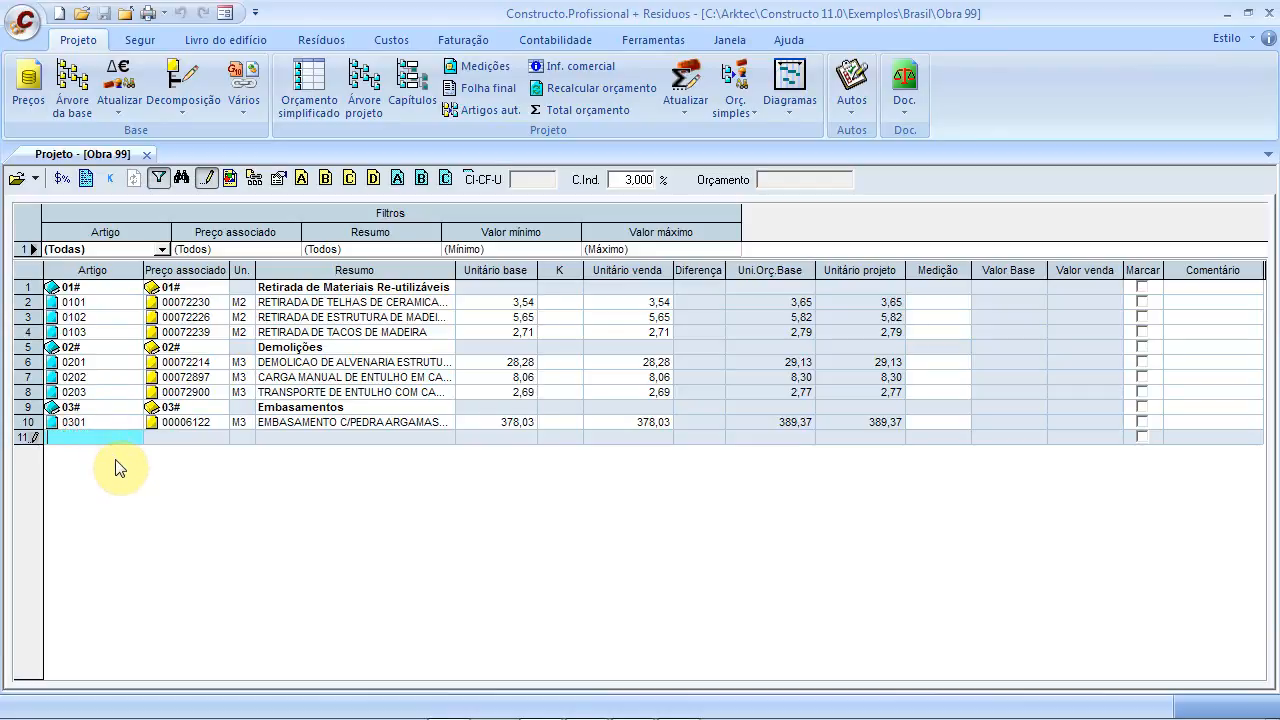
text(0302)
click(188, 441)
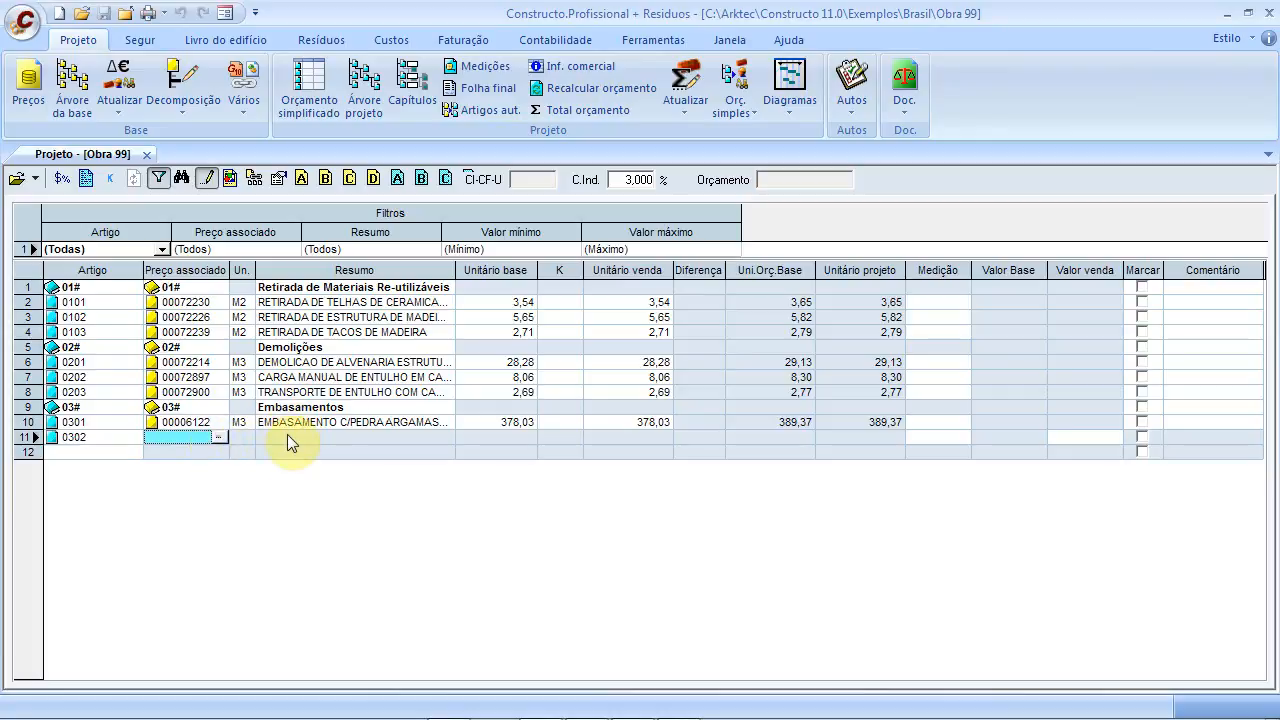
click(219, 437)
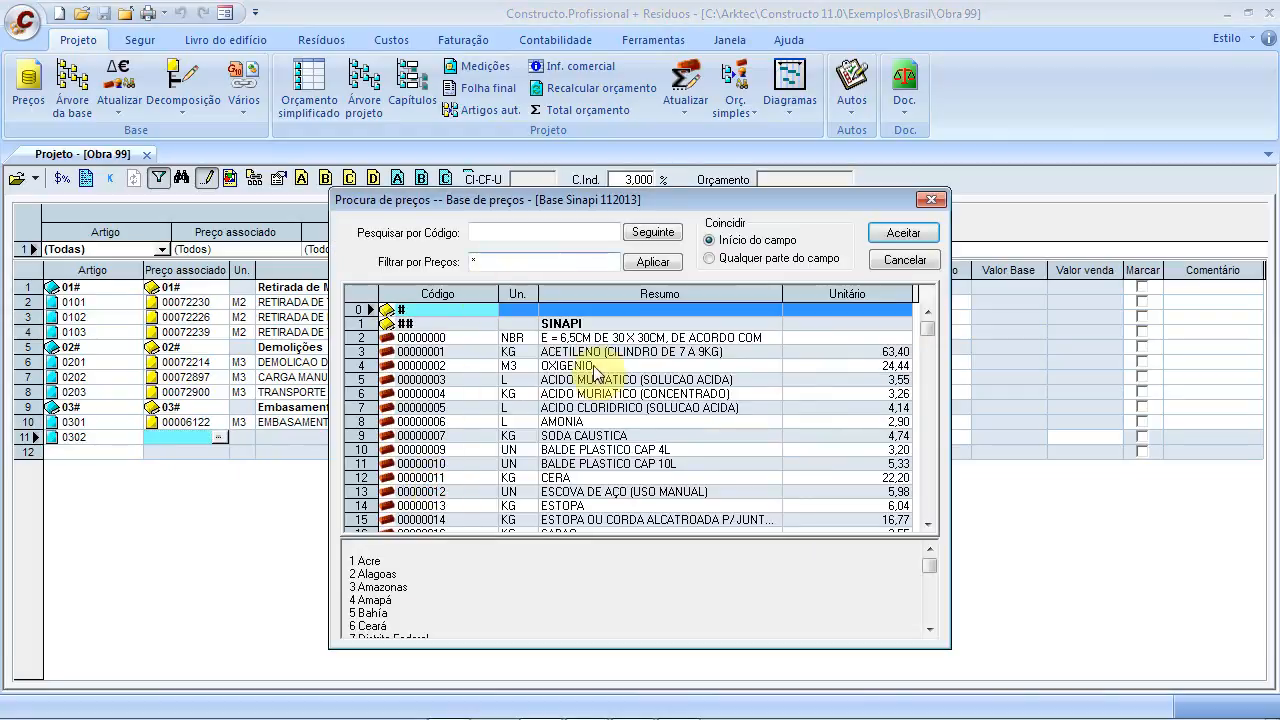
click(574, 365)
click(559, 233)
text(Lim)
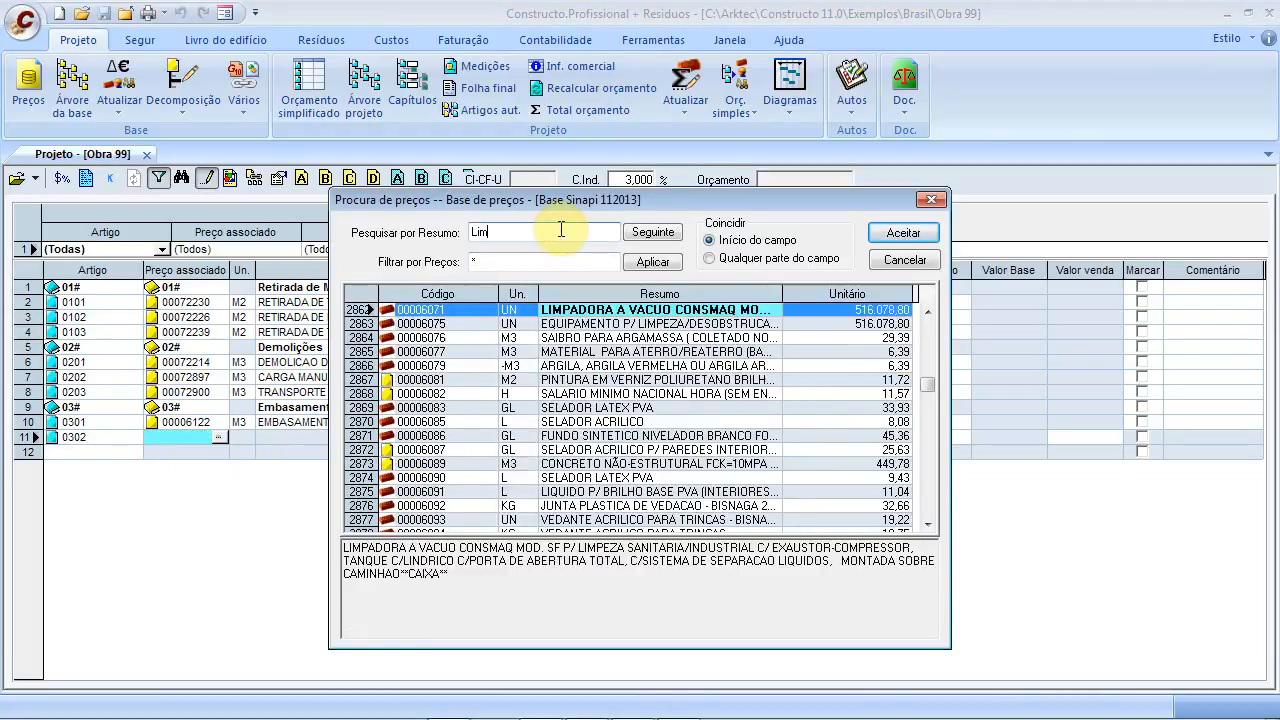
text(peza)
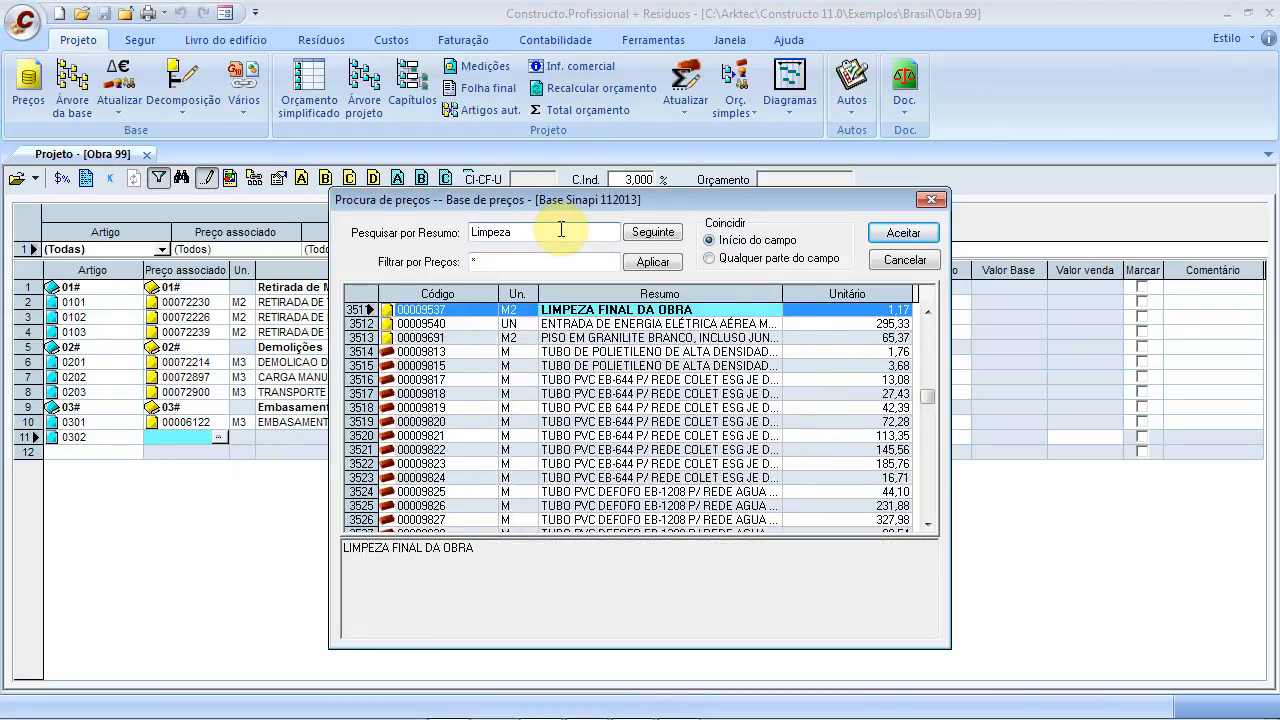
text( Ma)
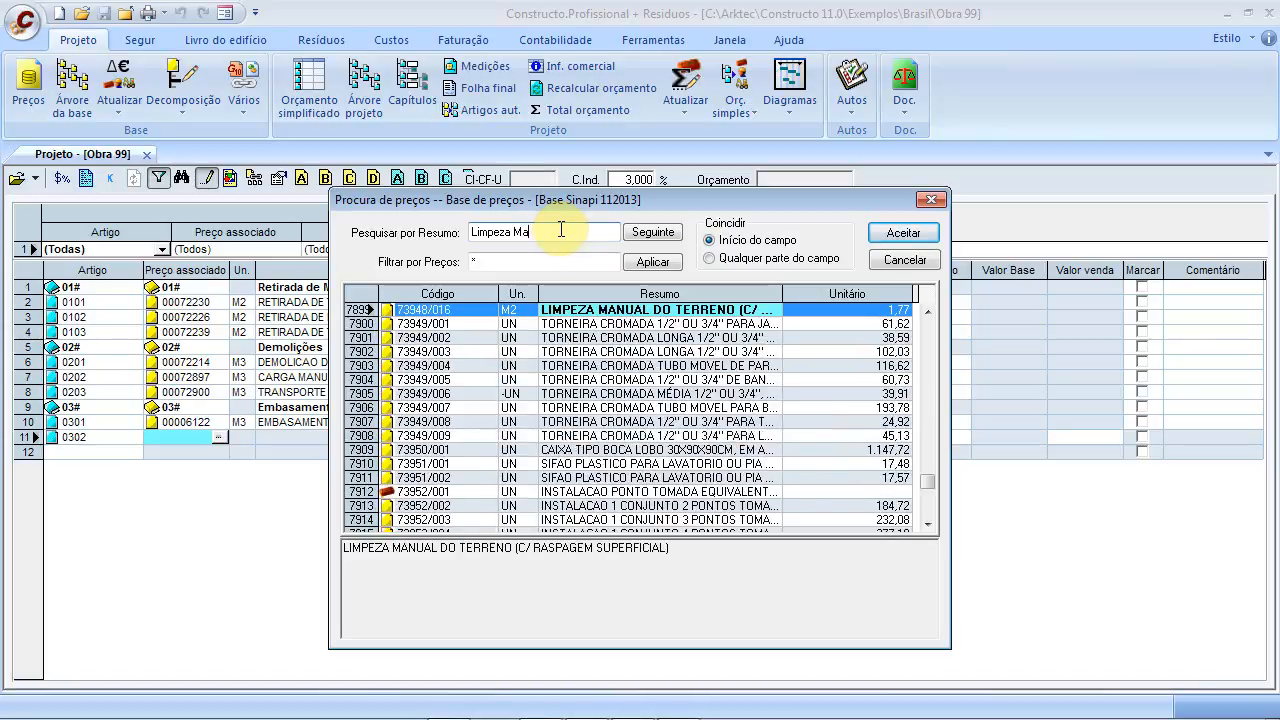
key(BackSpace)
text(ec)
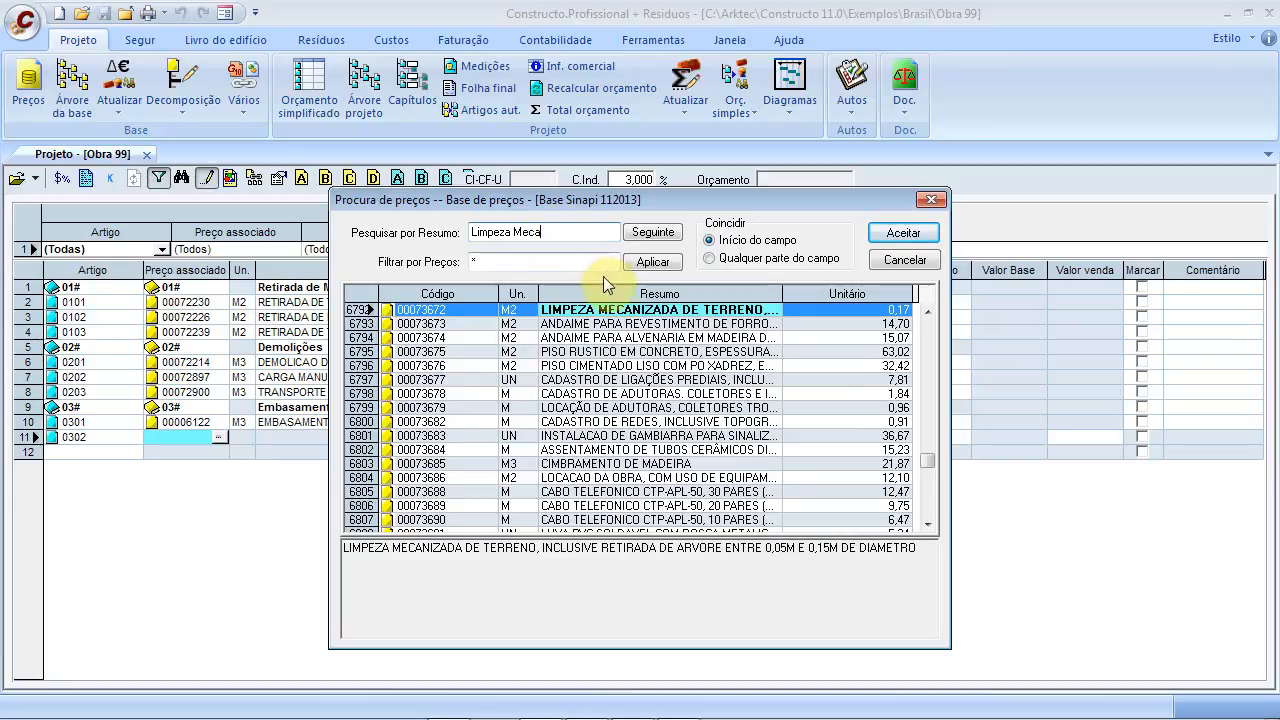
click(621, 311)
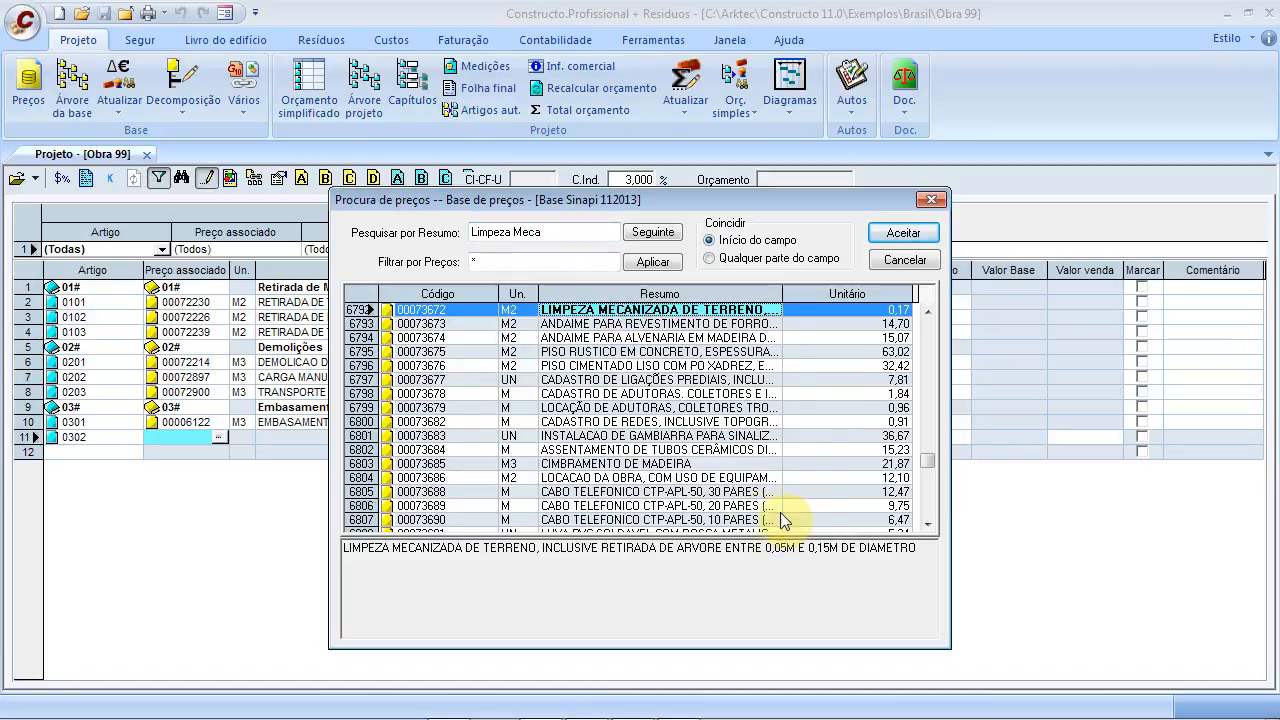
click(903, 233)
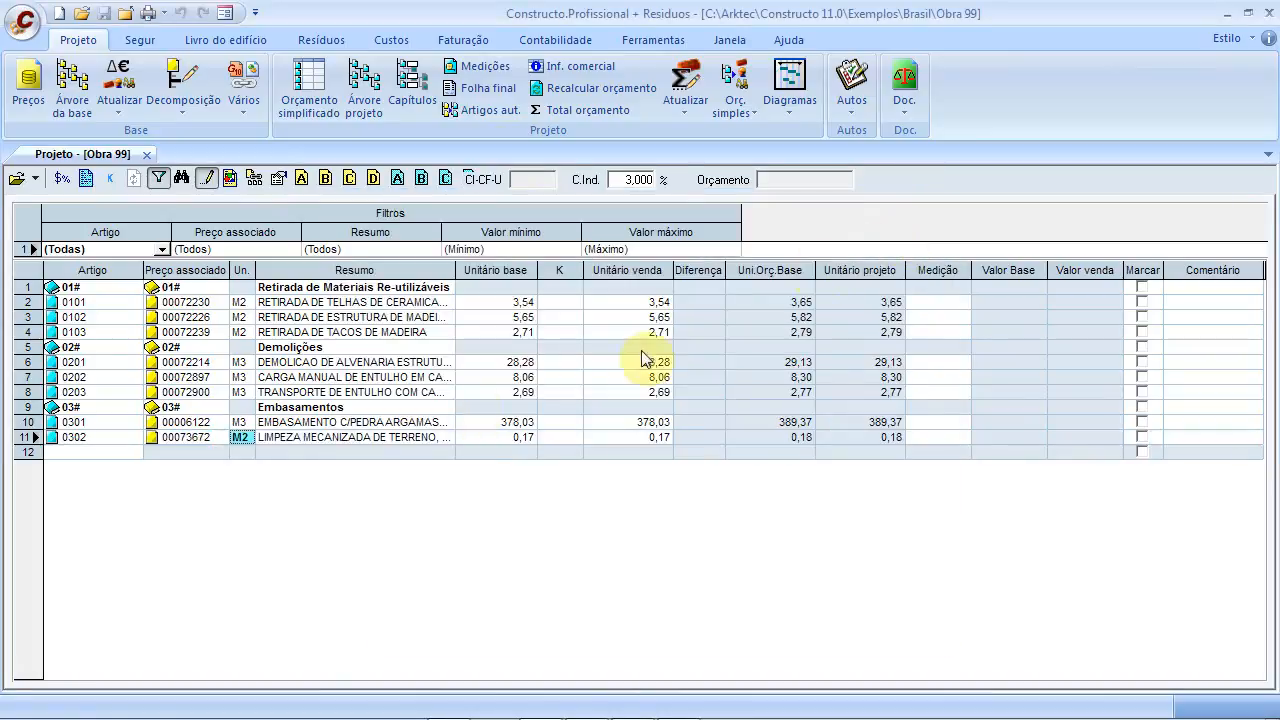
In the project tree, move the clearing item above the stone foundation item in chapter 03#
click(86, 440)
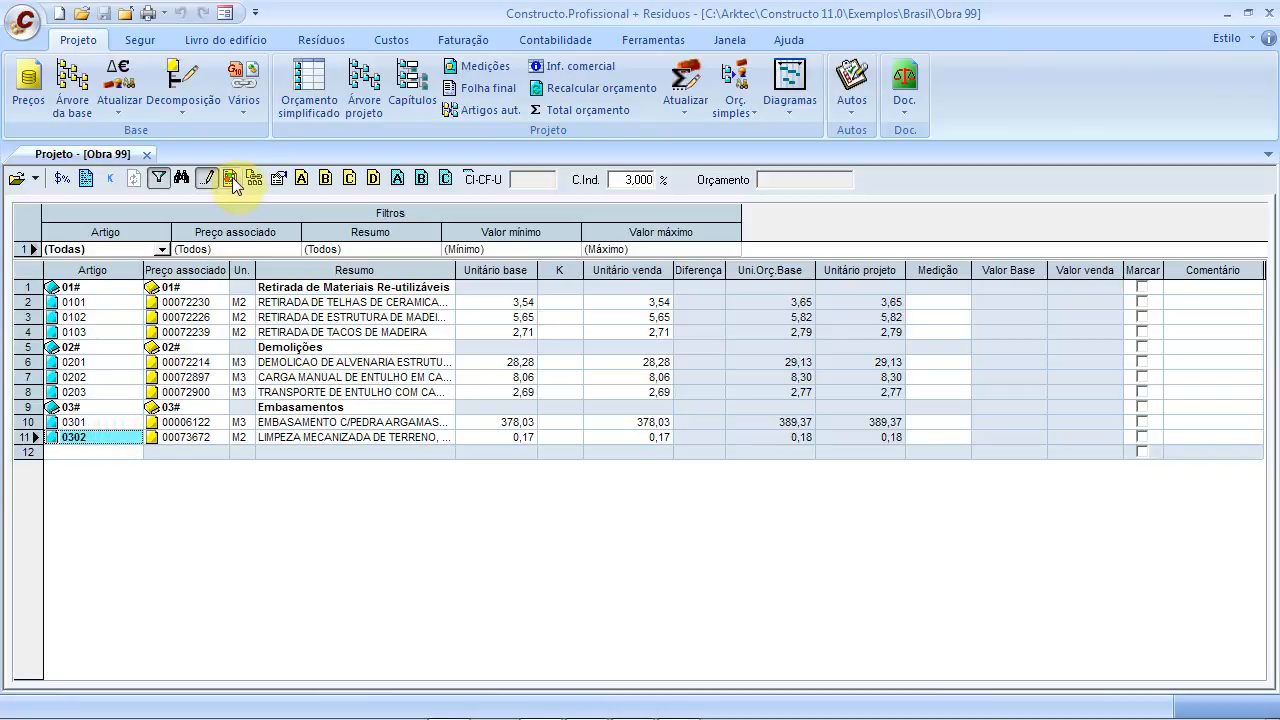
click(367, 106)
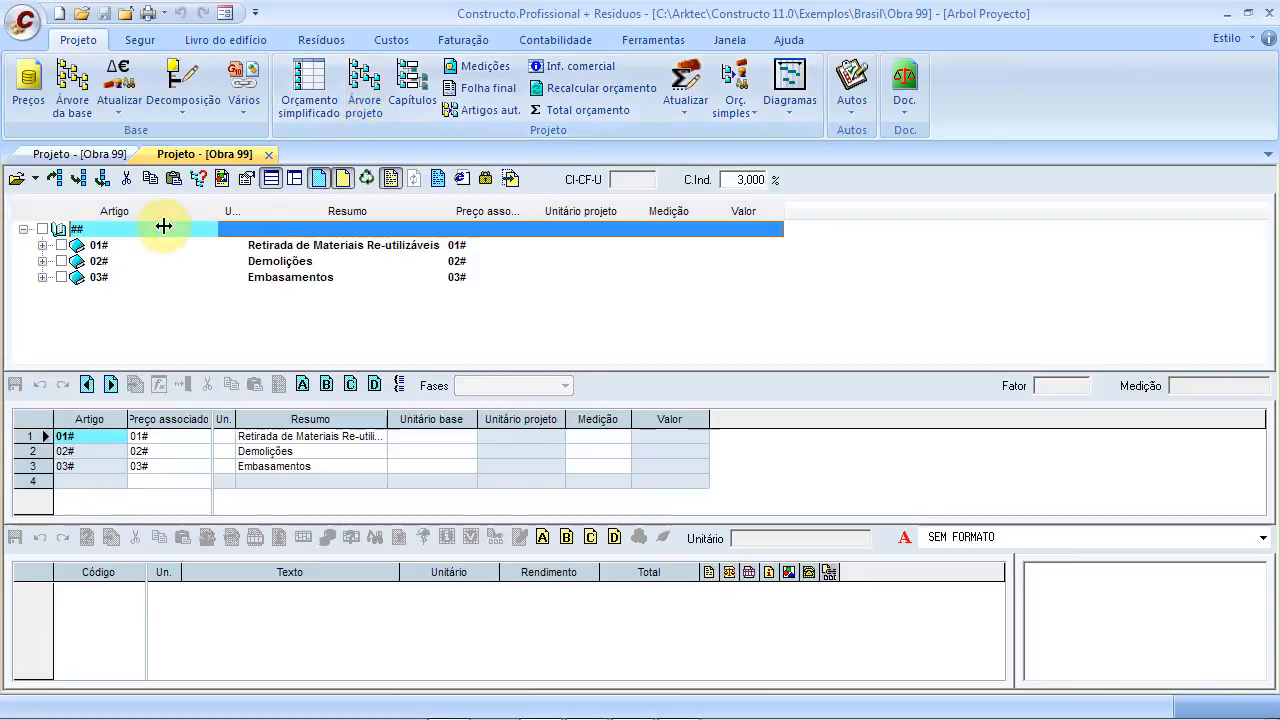
click(42, 245)
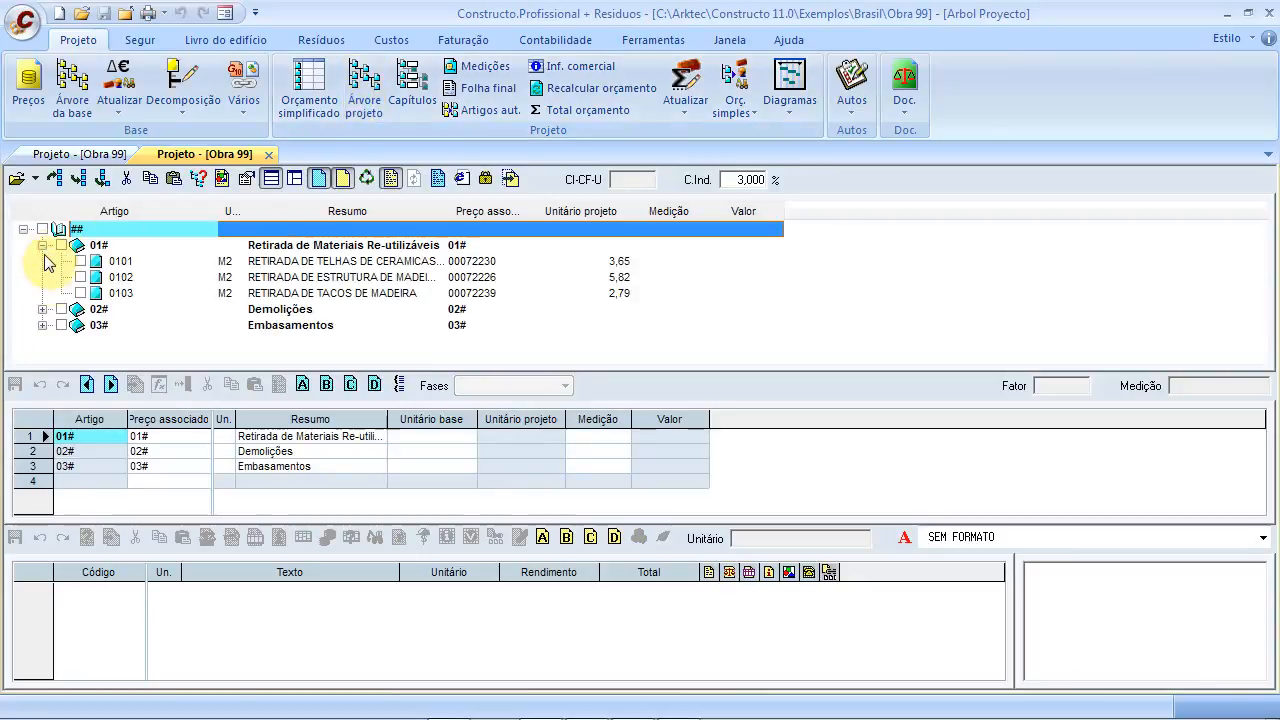
click(42, 309)
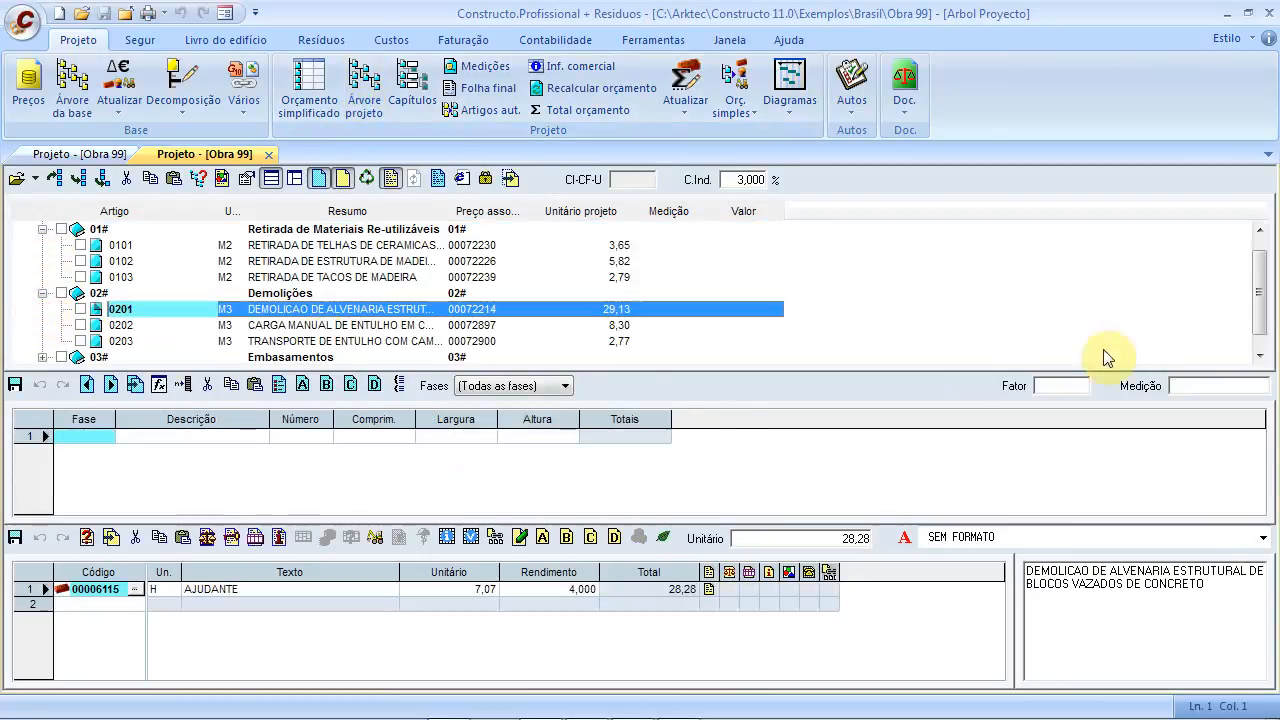
click(44, 357)
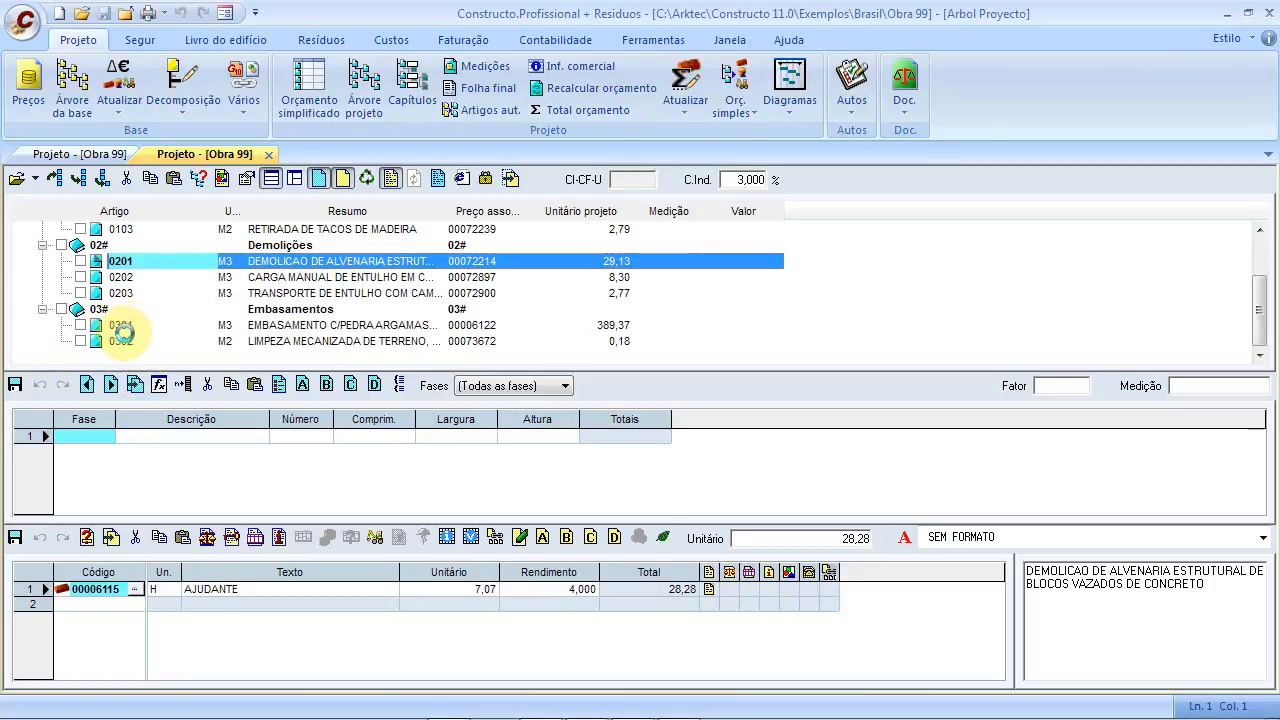
click(120, 330)
click(124, 343)
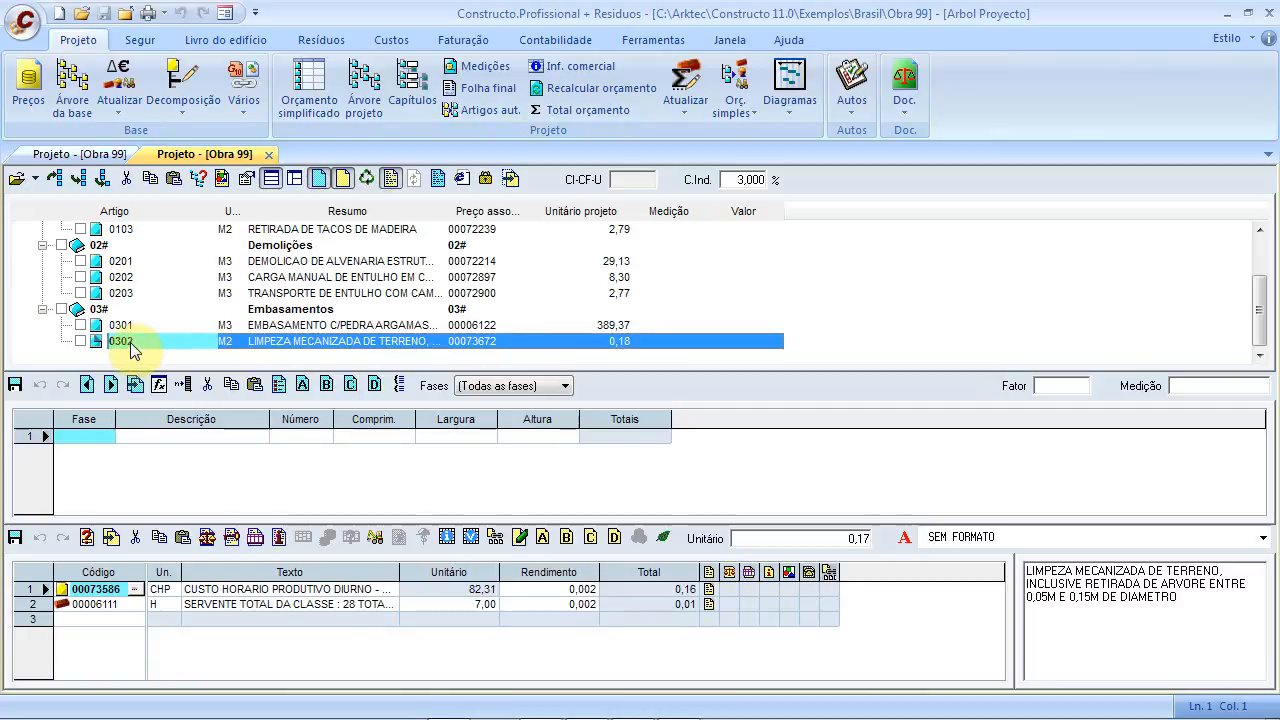
drag(126, 342, 155, 321)
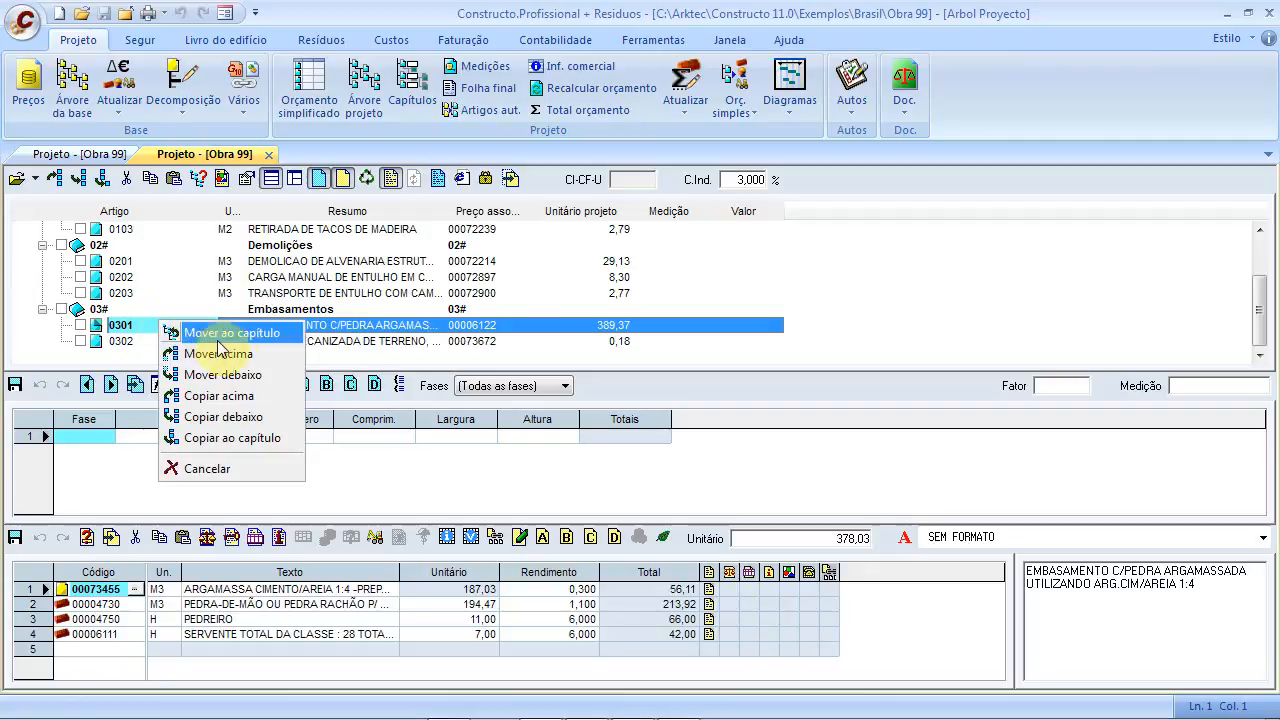
click(238, 363)
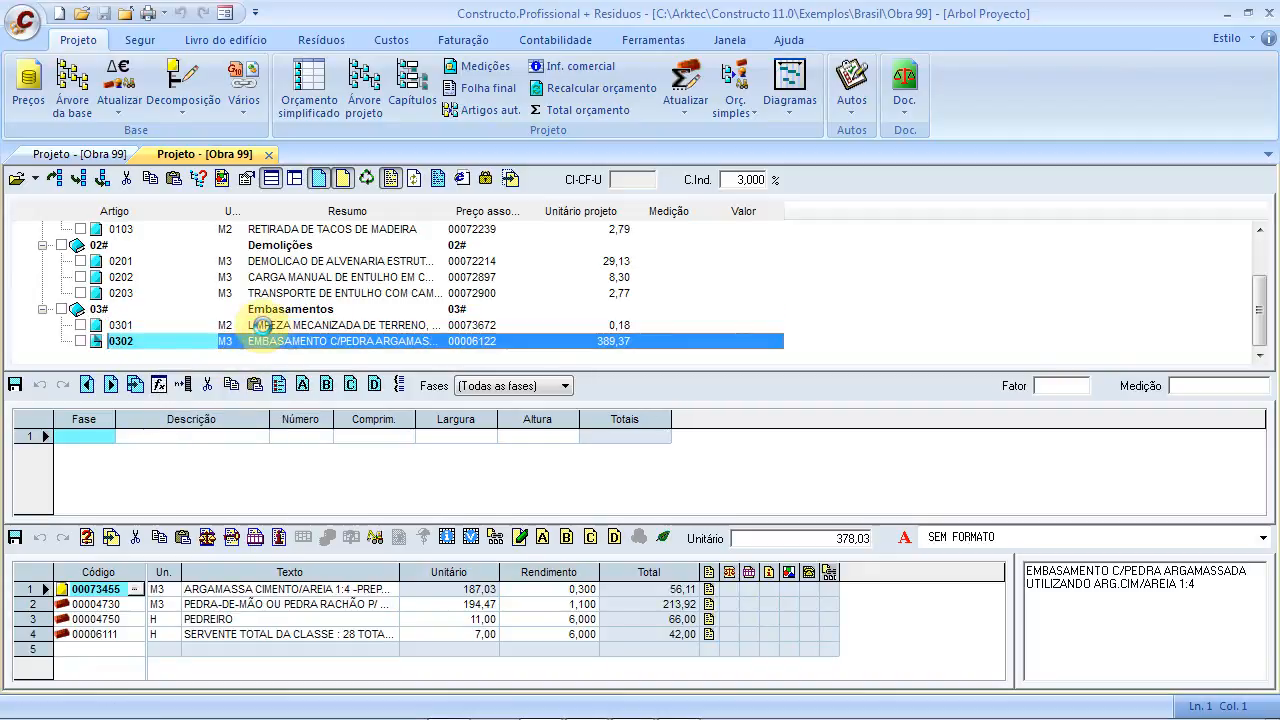
Check the renumbered item 0301, close the outdated budget table and open a fresh one
click(265, 332)
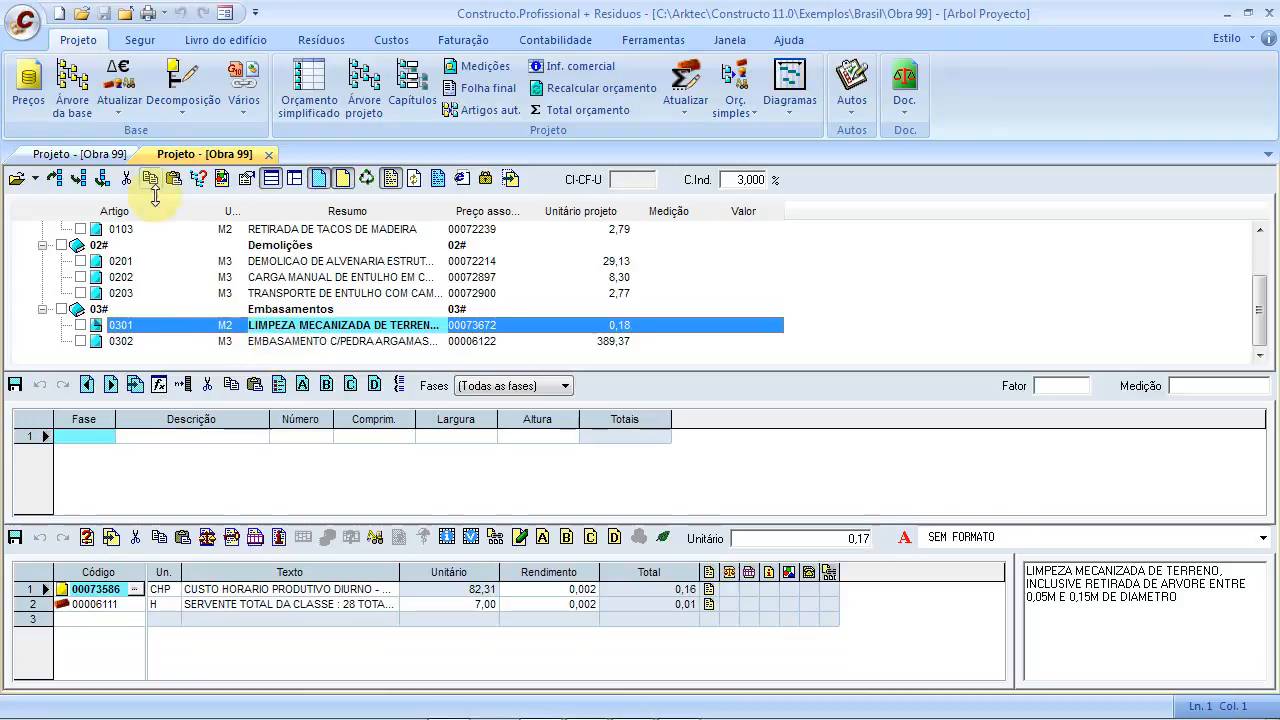
click(98, 155)
click(148, 156)
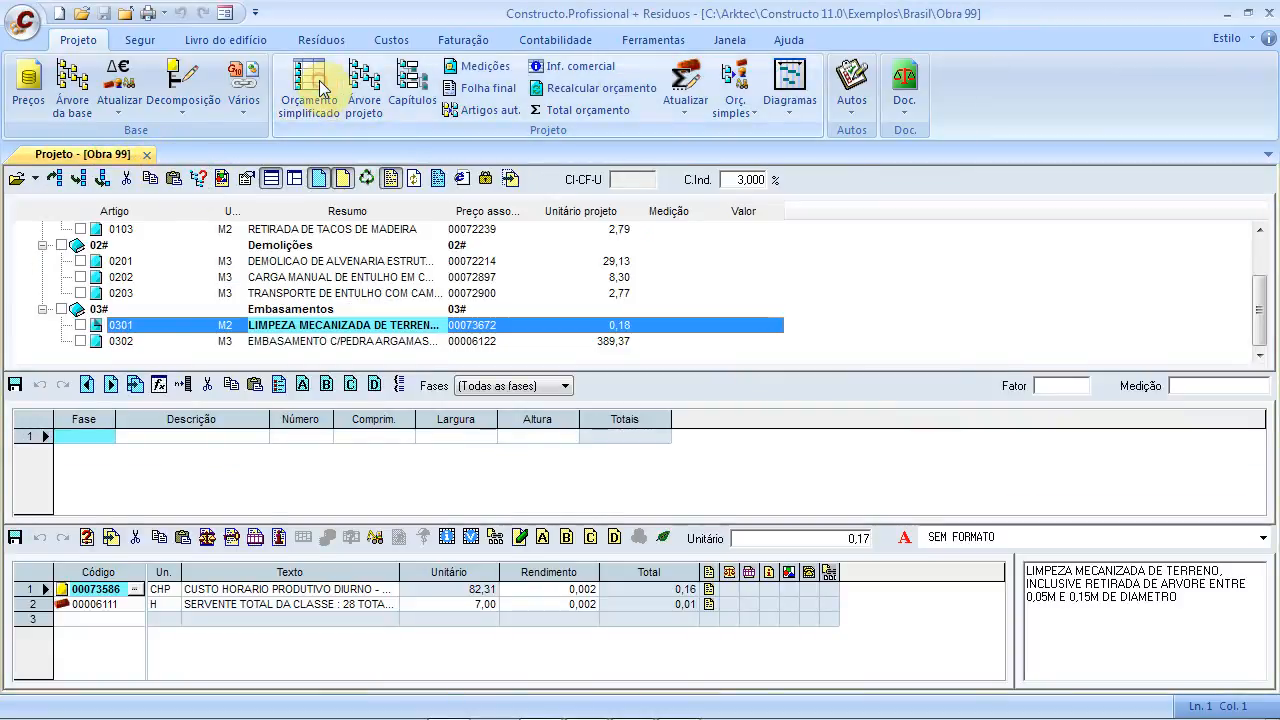
click(343, 179)
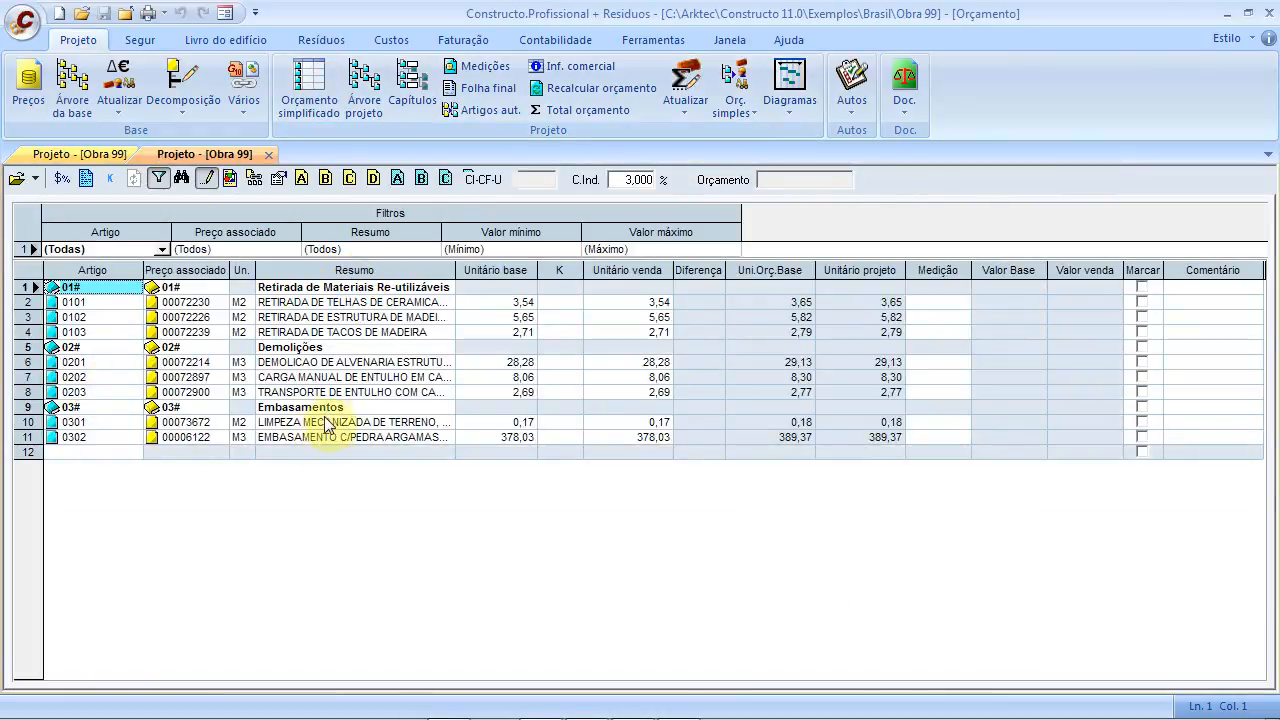
Create chapter 04# with price code 04# and description 'Fundações' in row 12
click(90, 453)
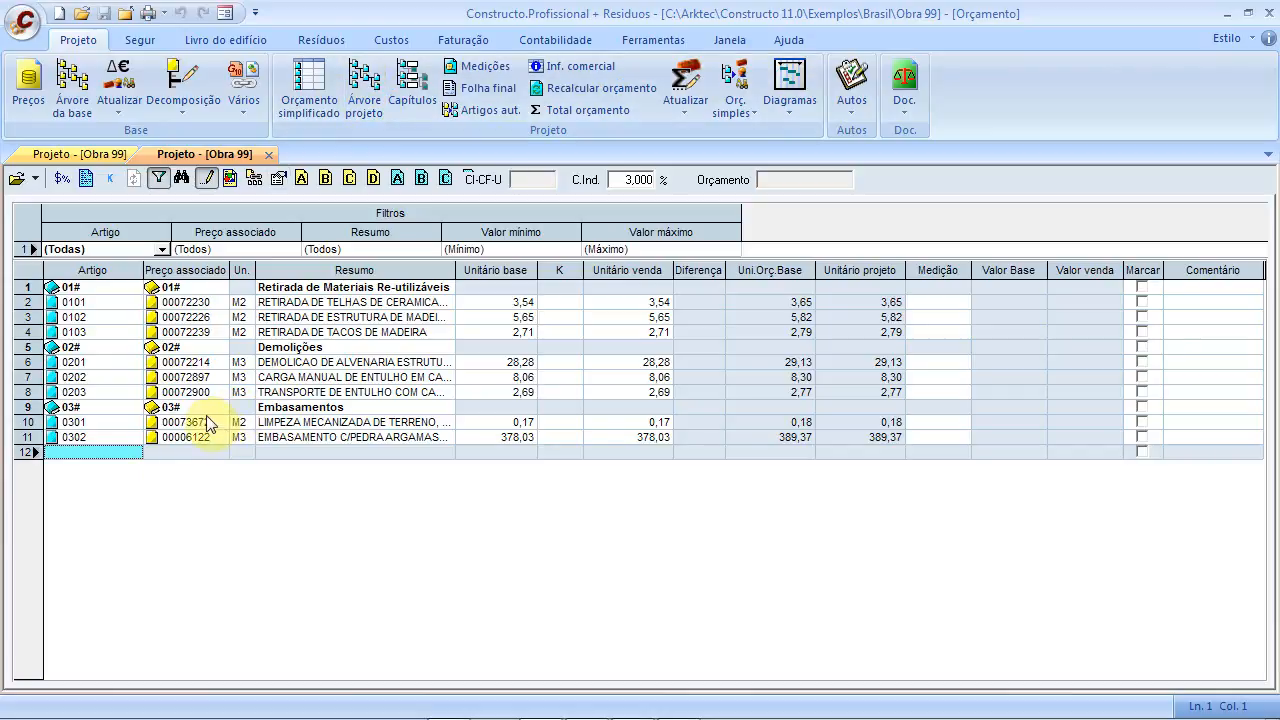
click(90, 450)
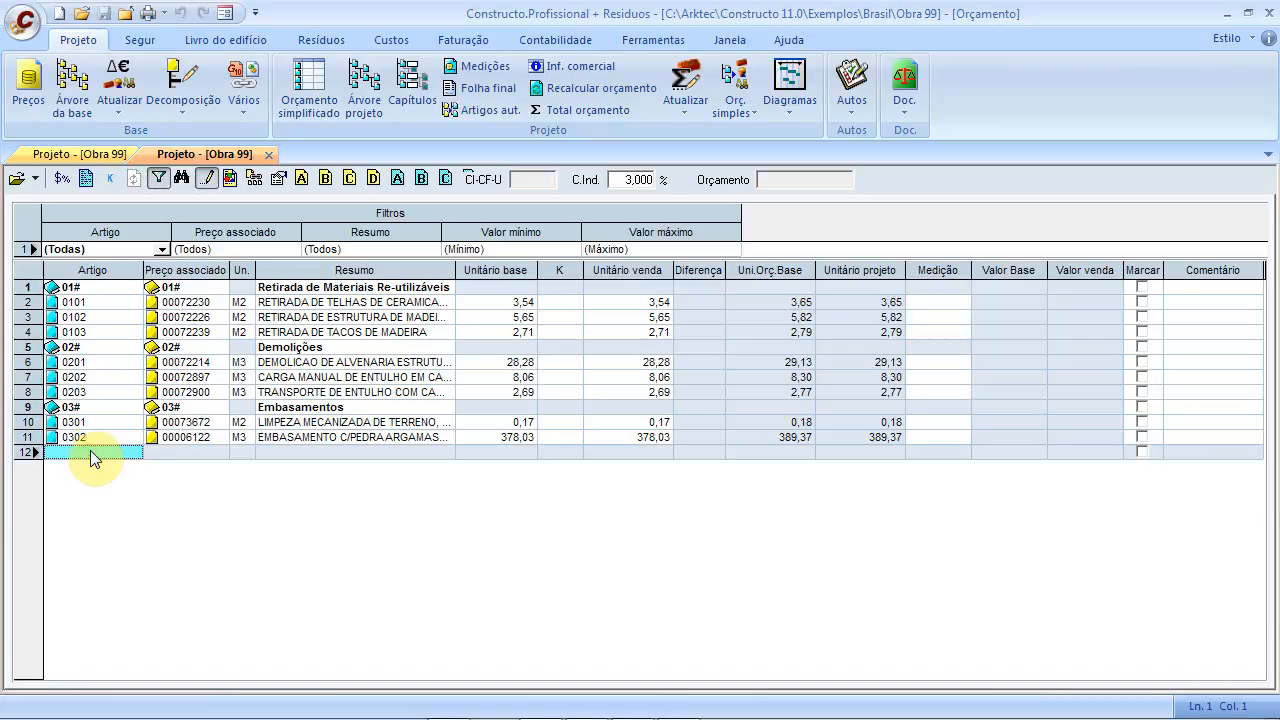
text(04)
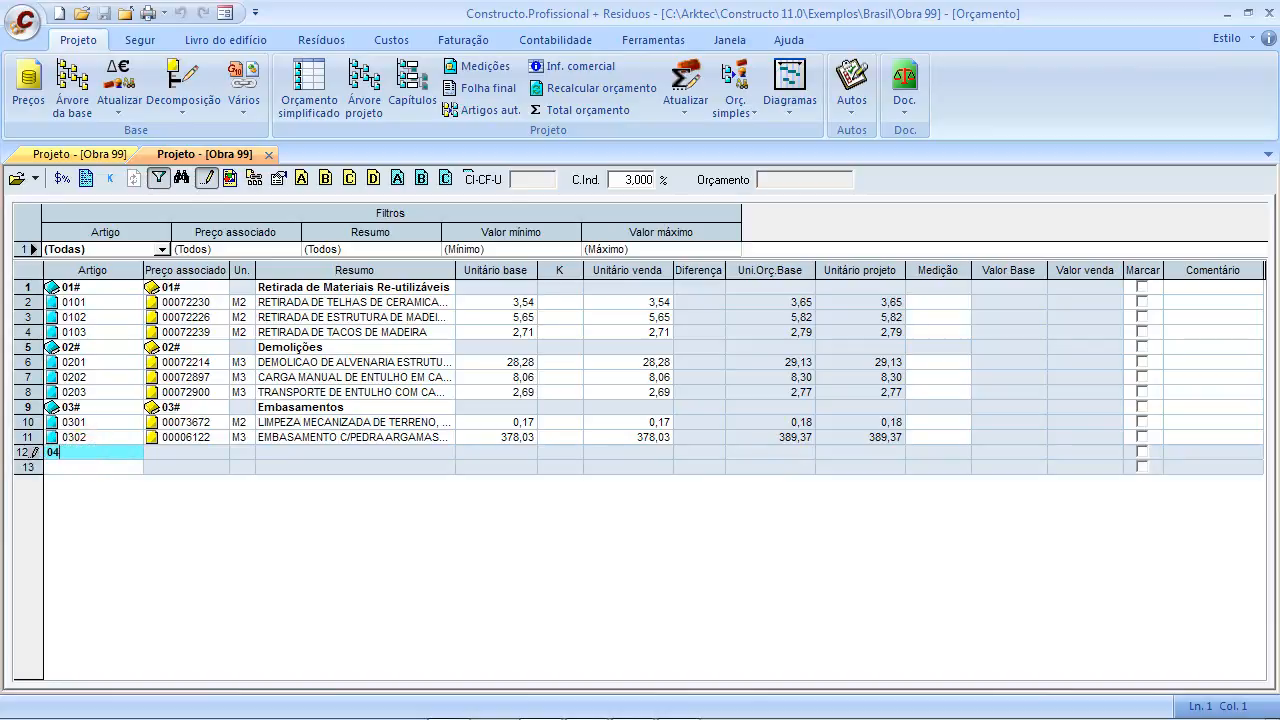
text(#)
key(Return)
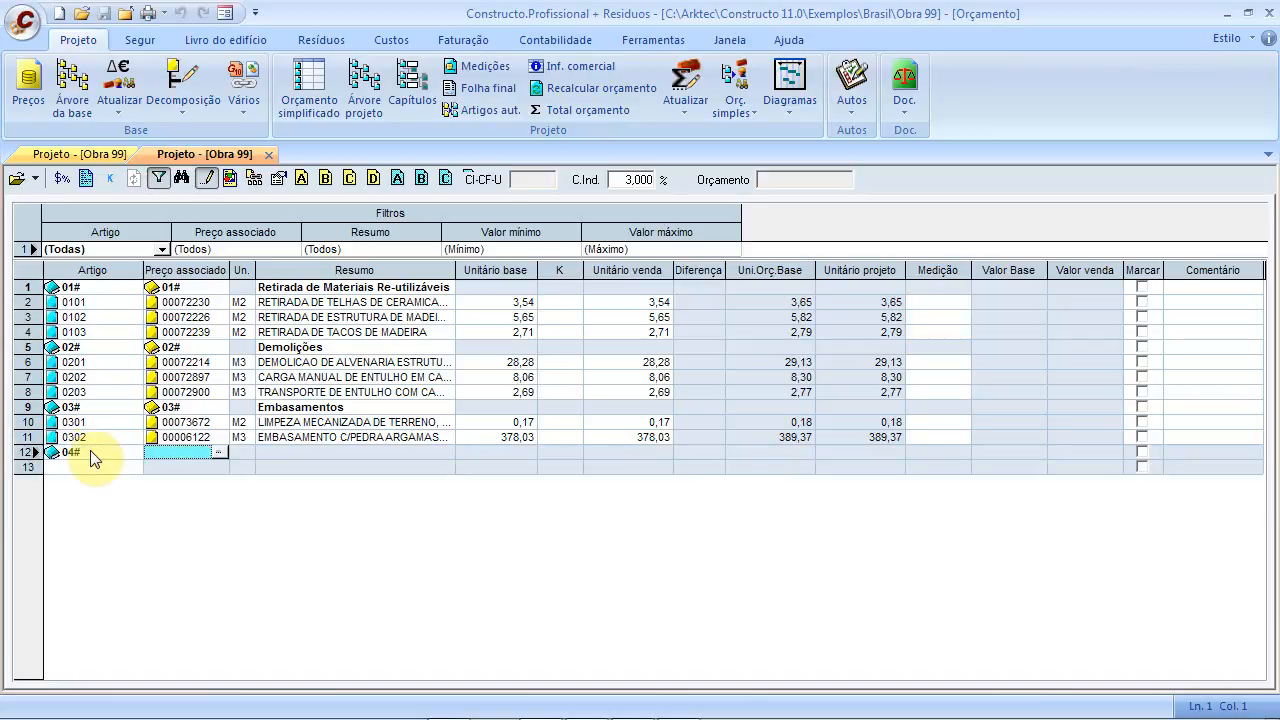
click(182, 450)
text(0)
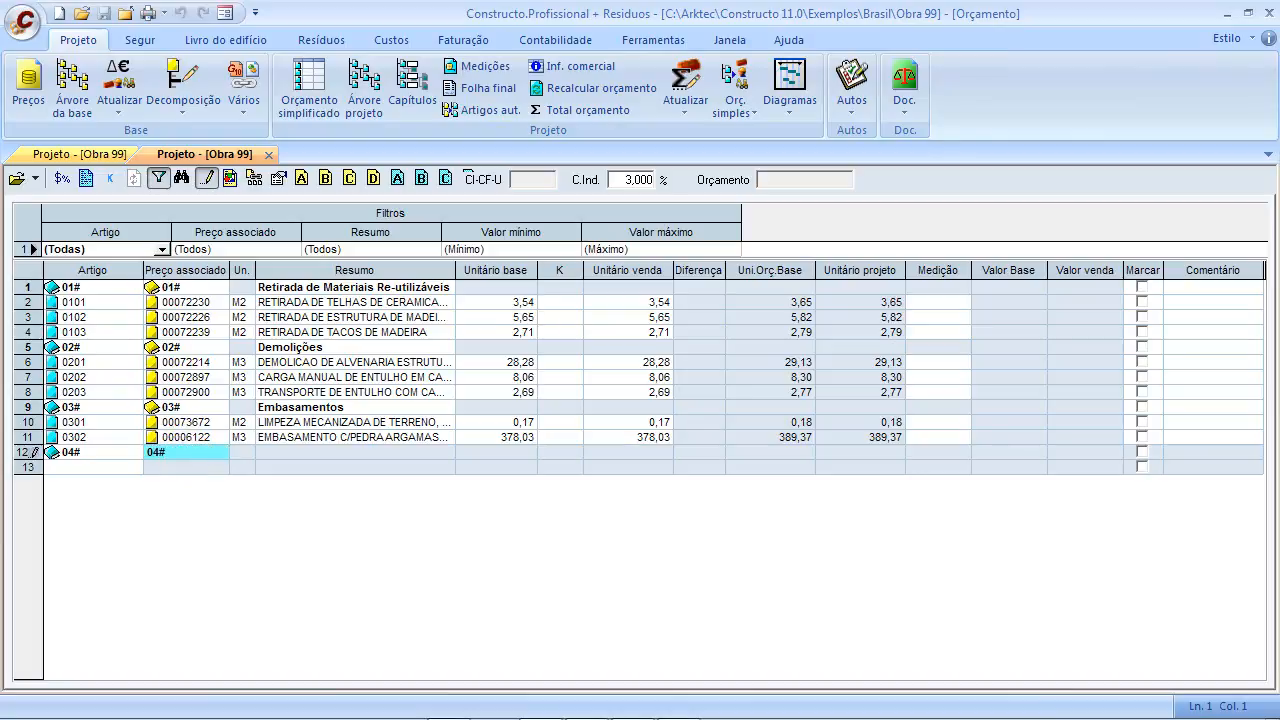
text(4#)
key(Return)
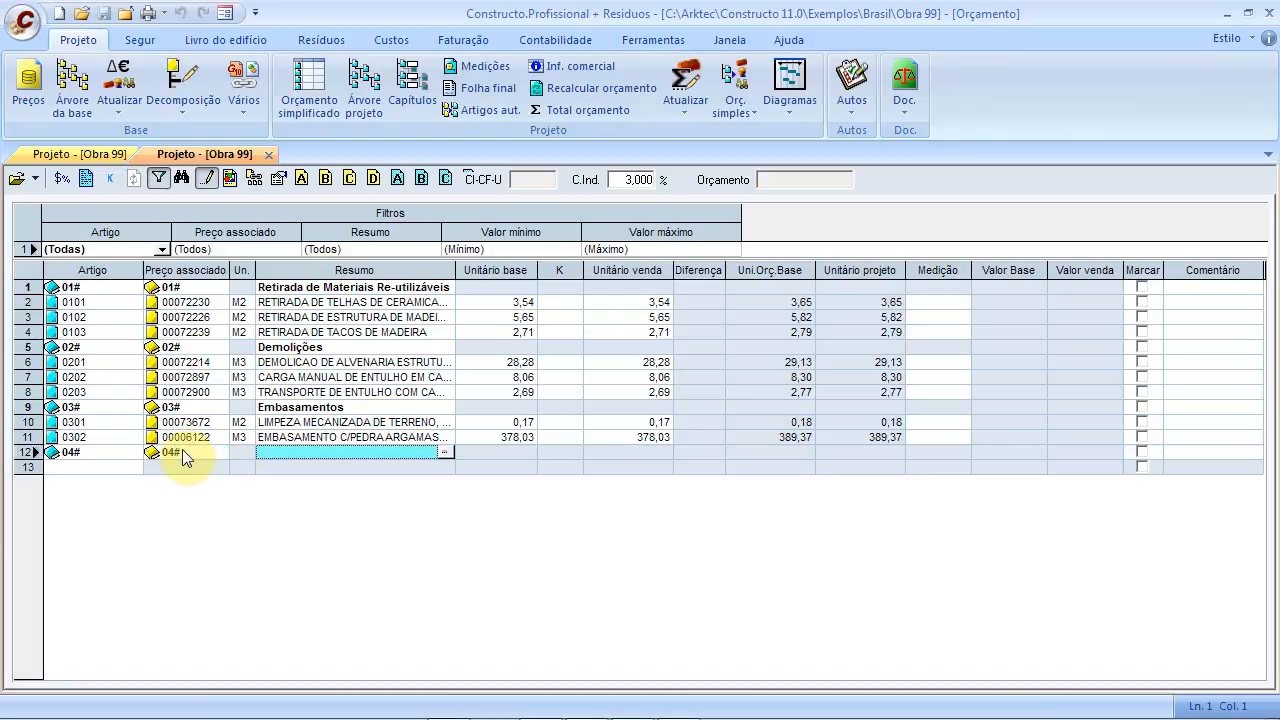
click(279, 452)
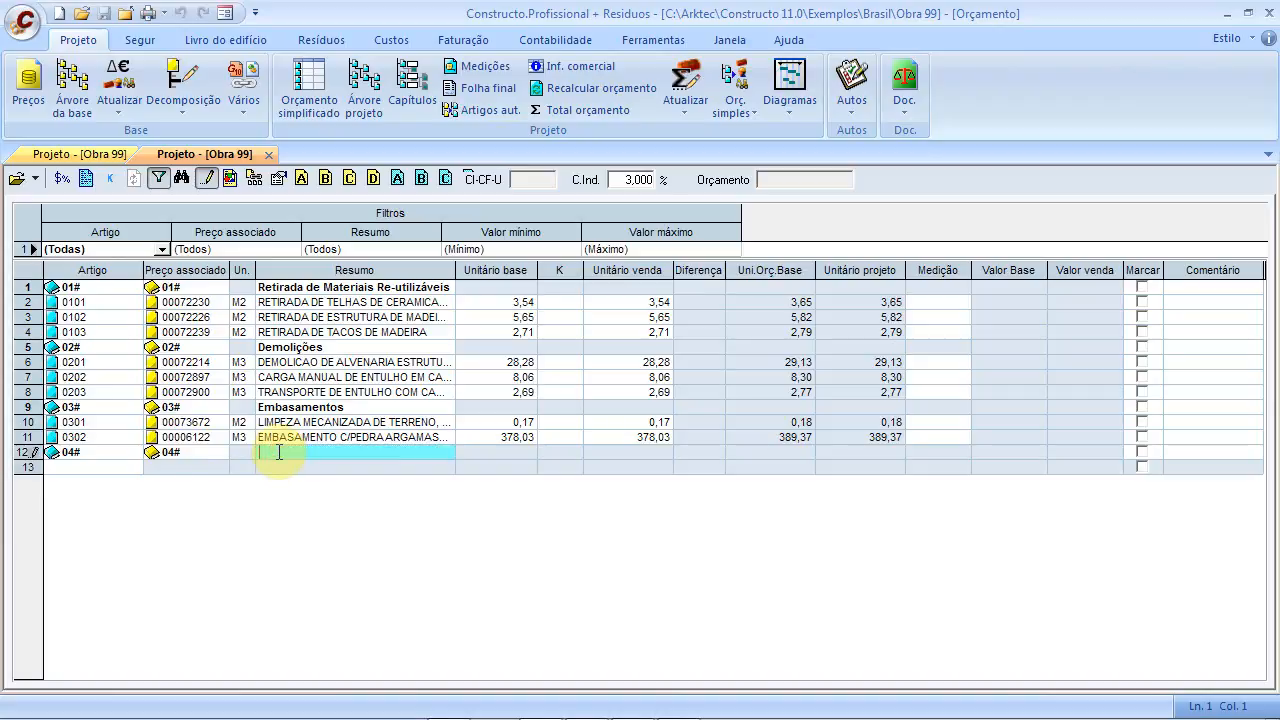
text(Fundações)
Start item 0401 beneath the Fundações chapter
click(85, 466)
text(0)
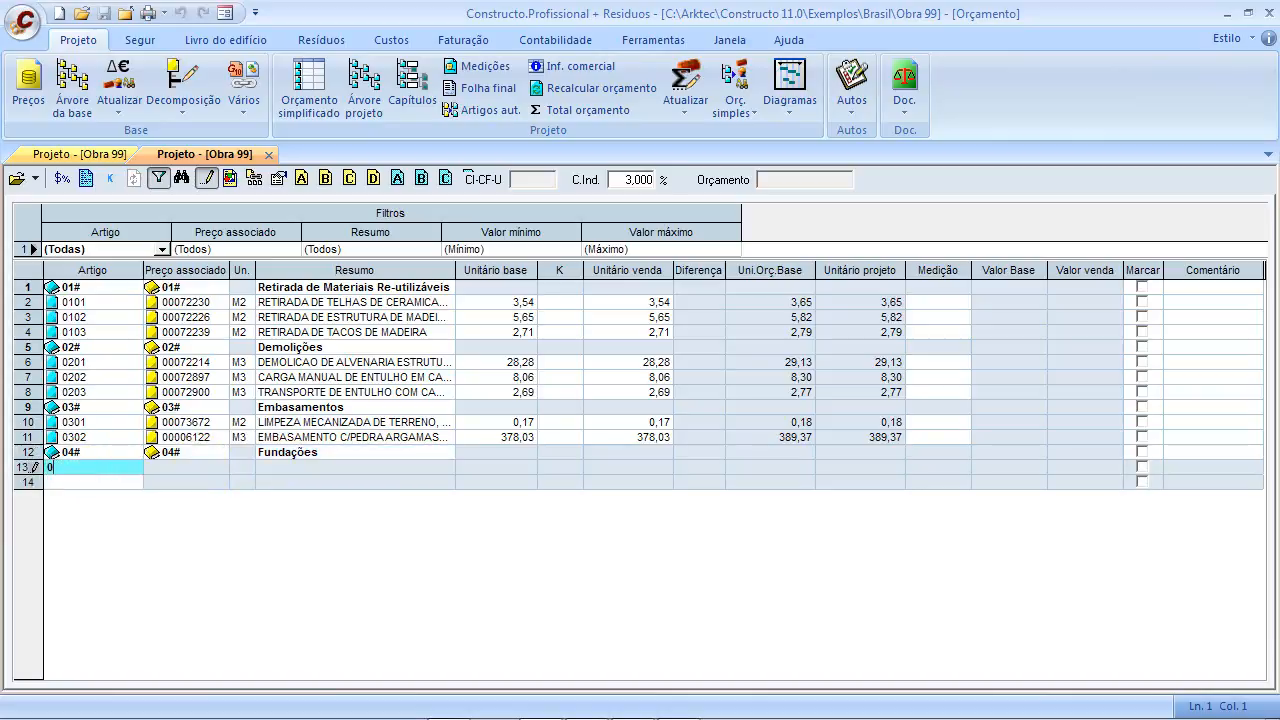
text(401)
key(Return)
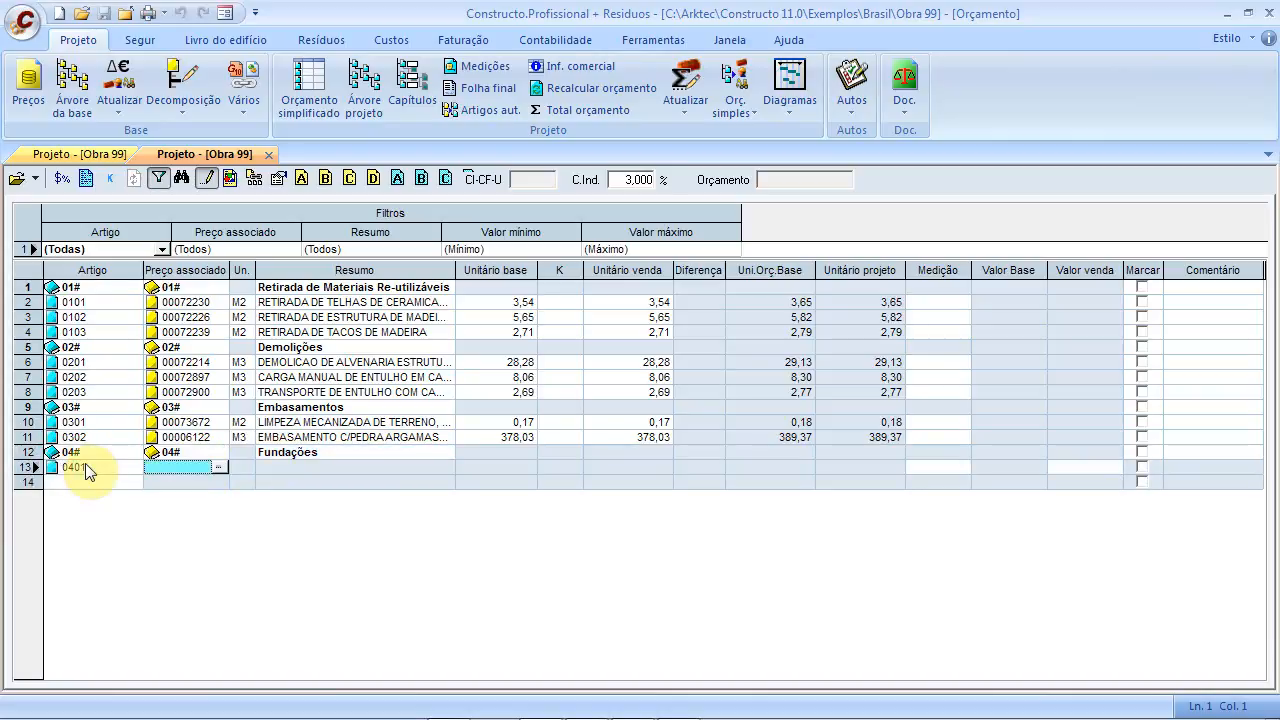
Link item 0401 to 00073465 PISO CIMENTADO E=1,5CM at 16,90 per M2 via a 'Piso Cimen' search
click(218, 467)
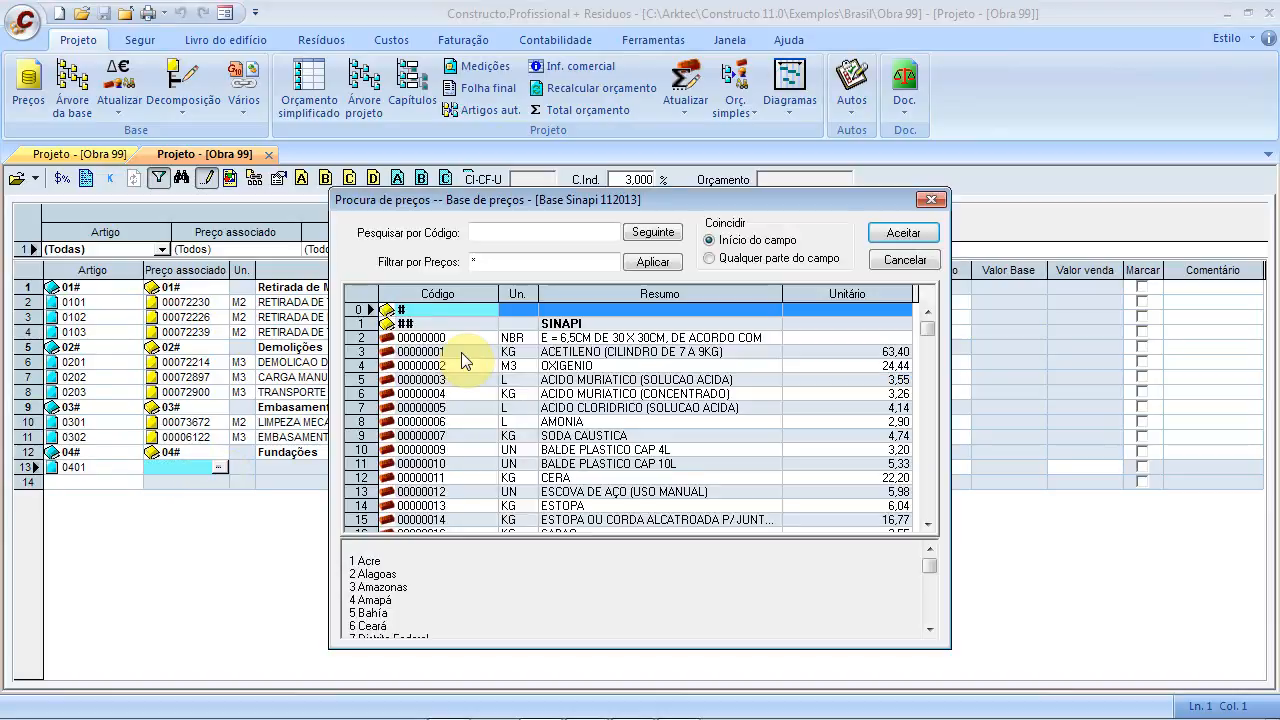
click(560, 338)
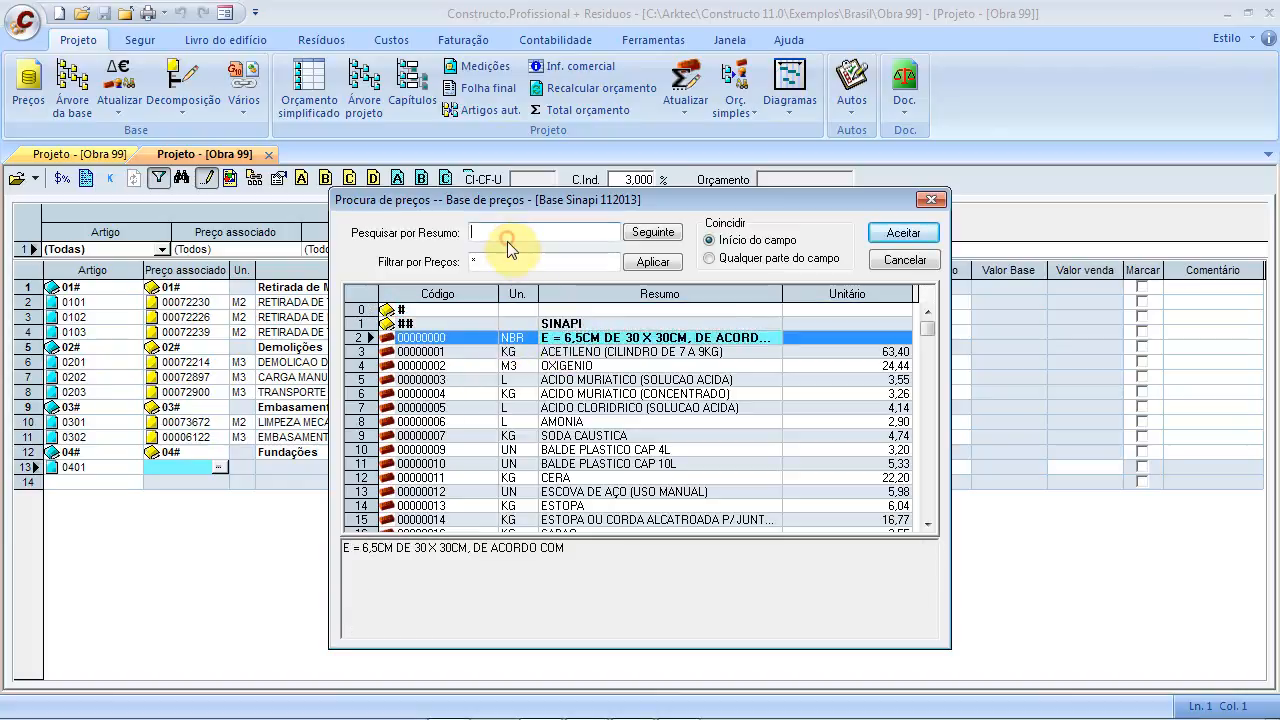
text(Piso)
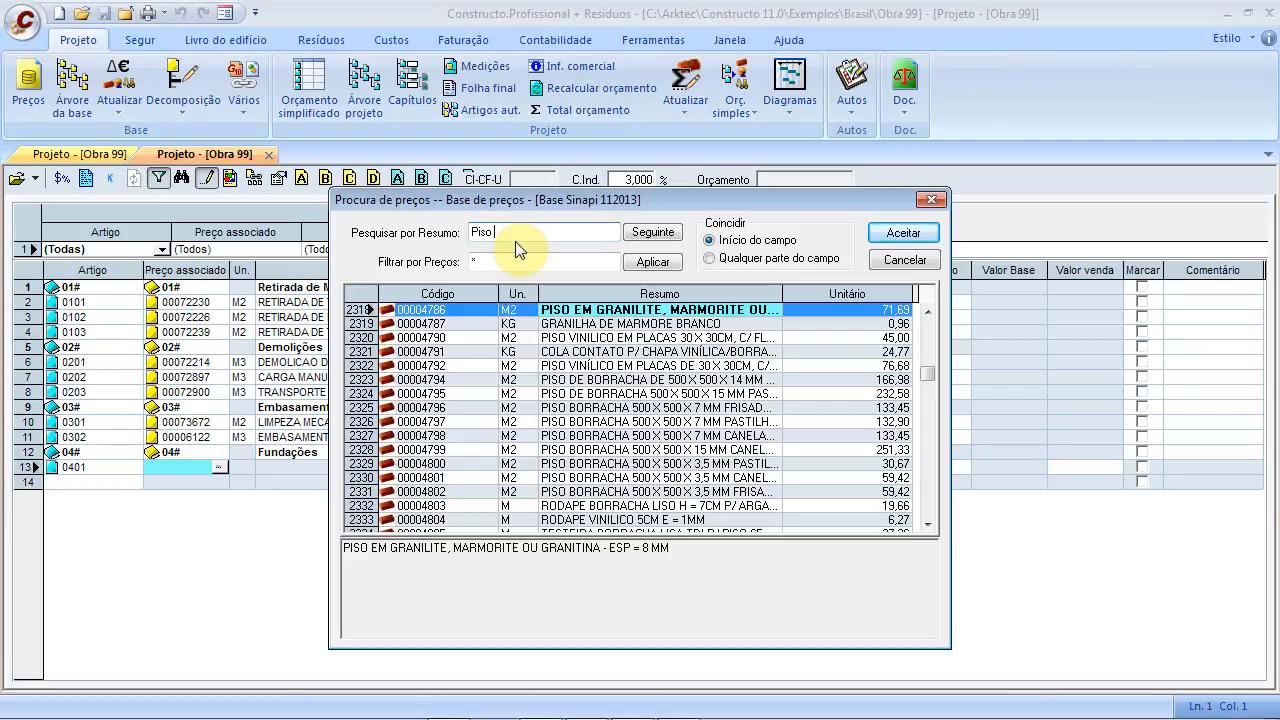
text( C)
key(BackSpace)
text(Cimen)
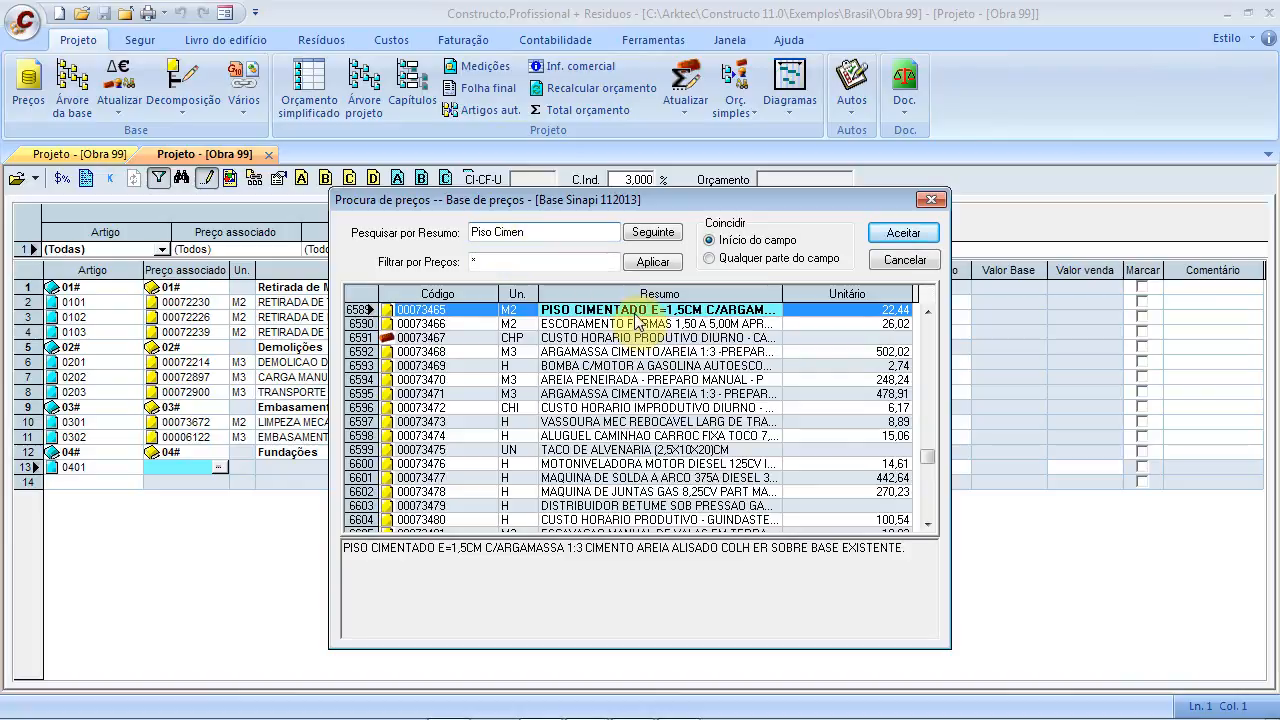
click(903, 236)
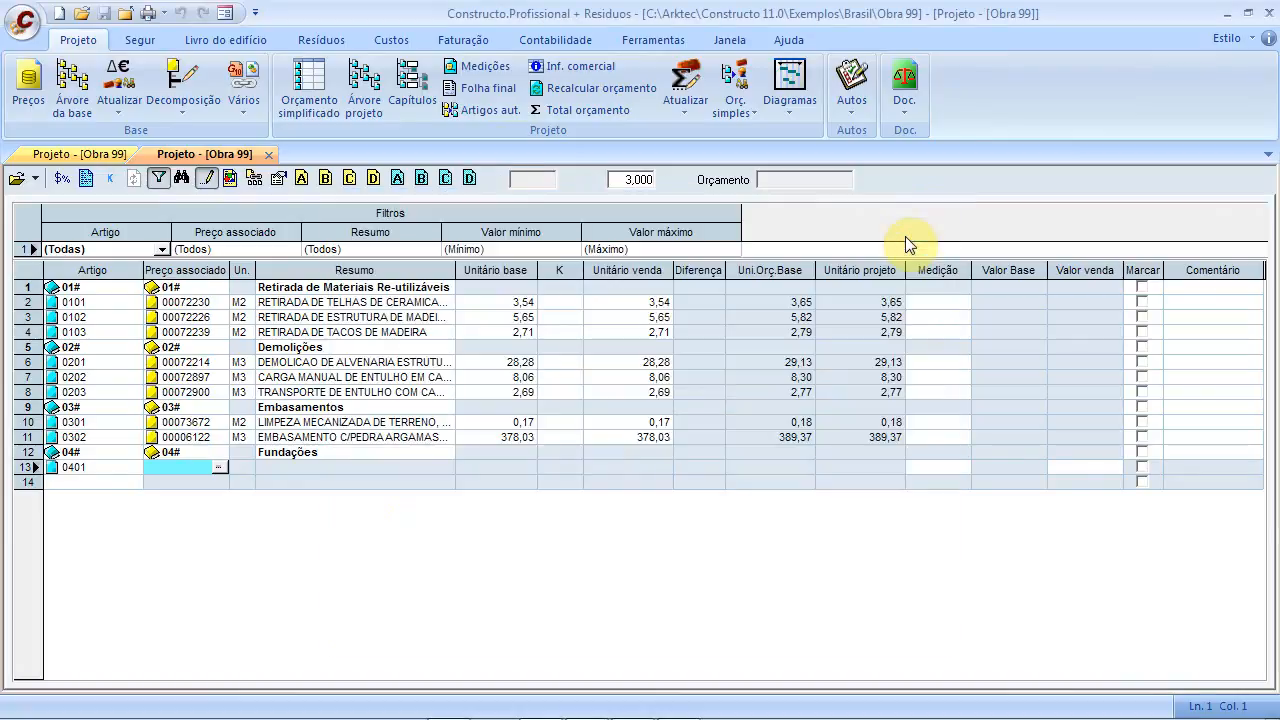
click(84, 483)
Create chapter 05# with price code 05# and title 'Alvenaria Estrutural'
text(0)
text(3465)
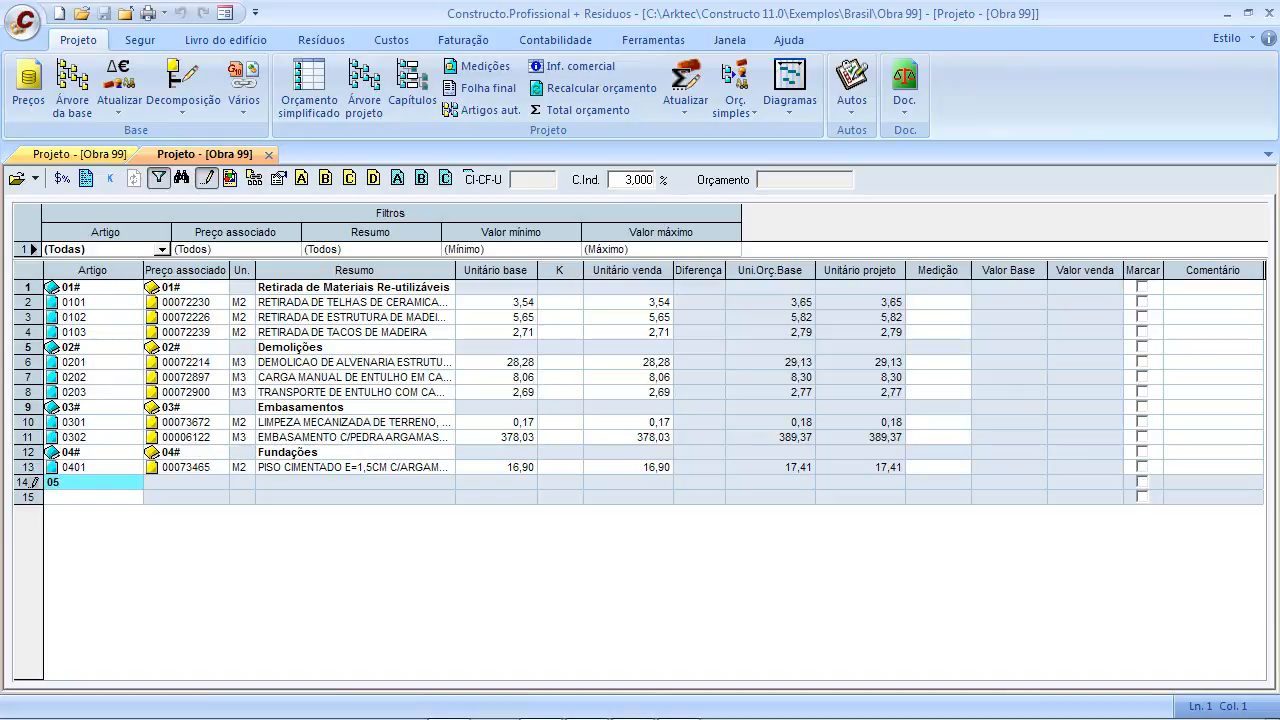
text(#)
key(Return)
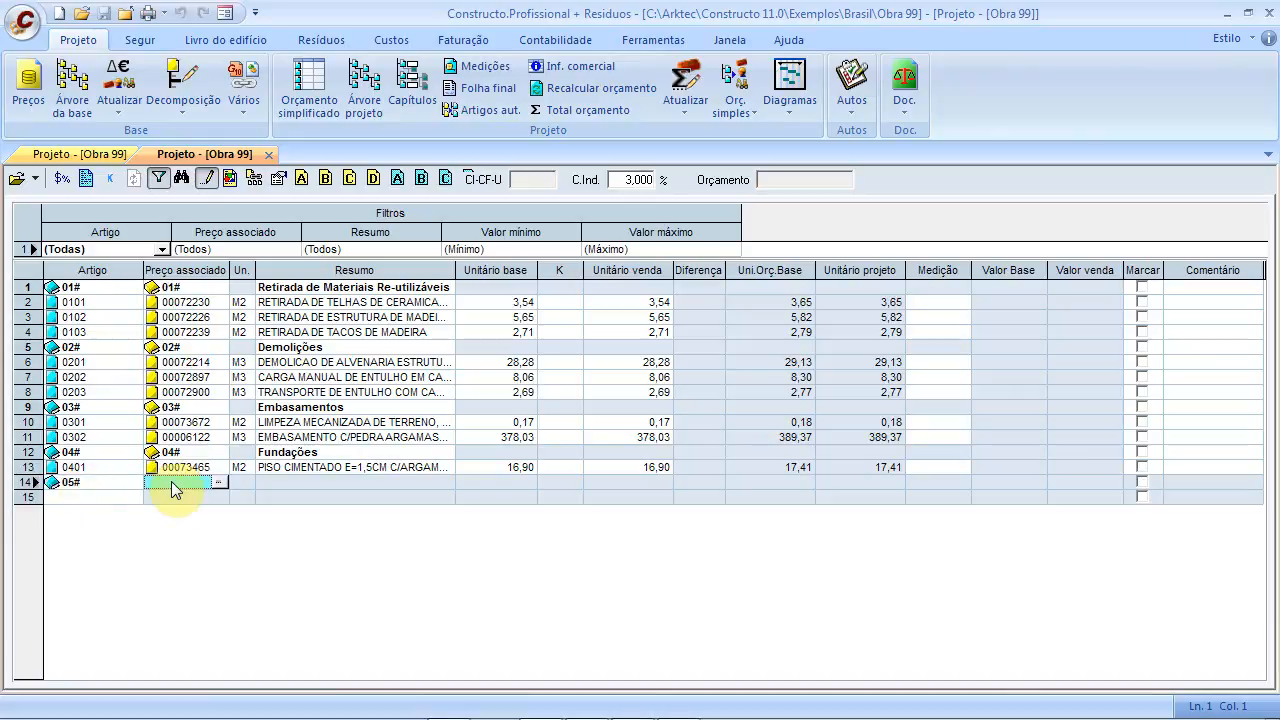
text(05#)
key(Return)
click(311, 481)
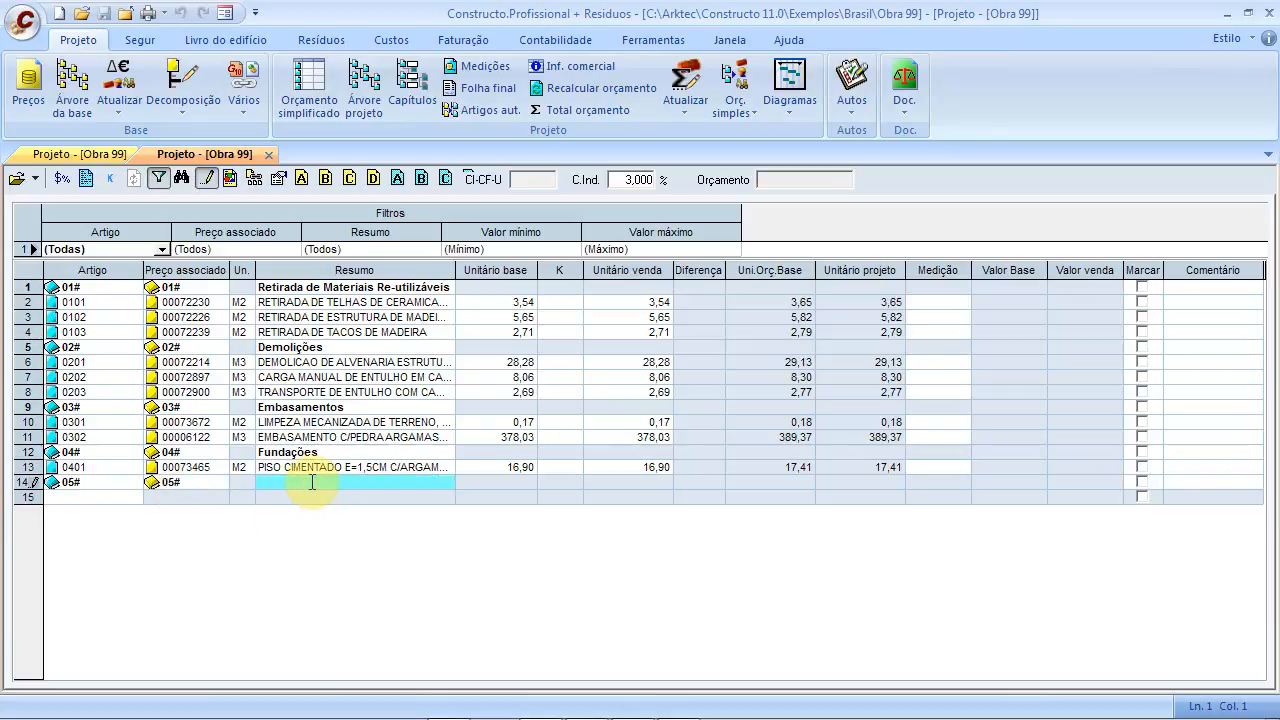
text(Alvenaria)
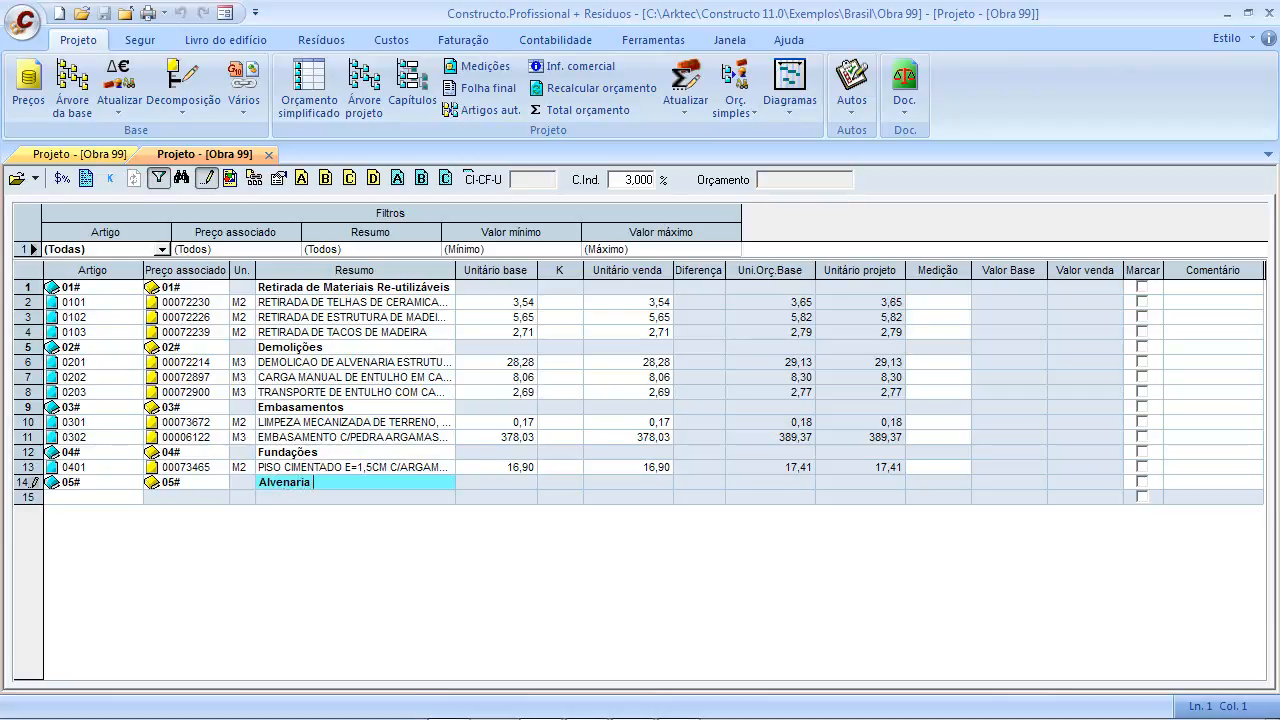
text( Estrutural)
Add item 0501 priced with 00006519 ALVENARIA EM TIJOLO CERAMICO at 115,45 per M2
click(80, 496)
text(0501)
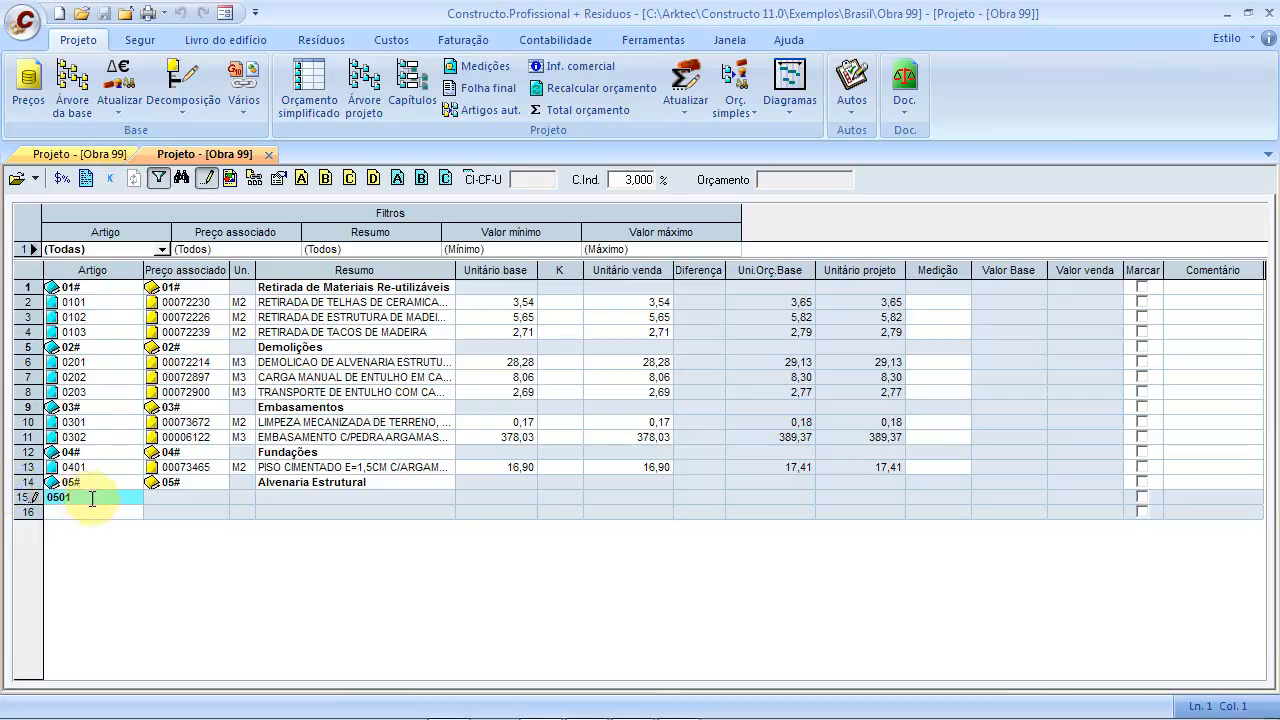
click(161, 500)
click(218, 497)
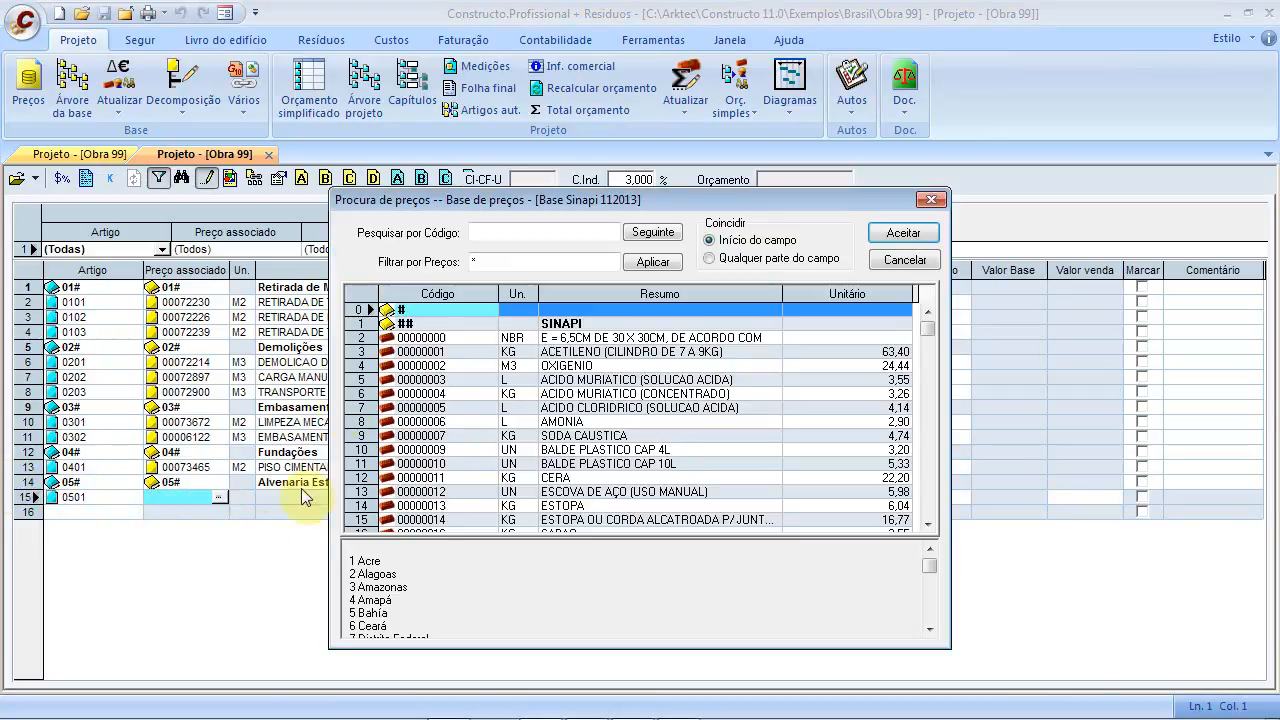
click(522, 232)
text(AL)
key(BackSpace)
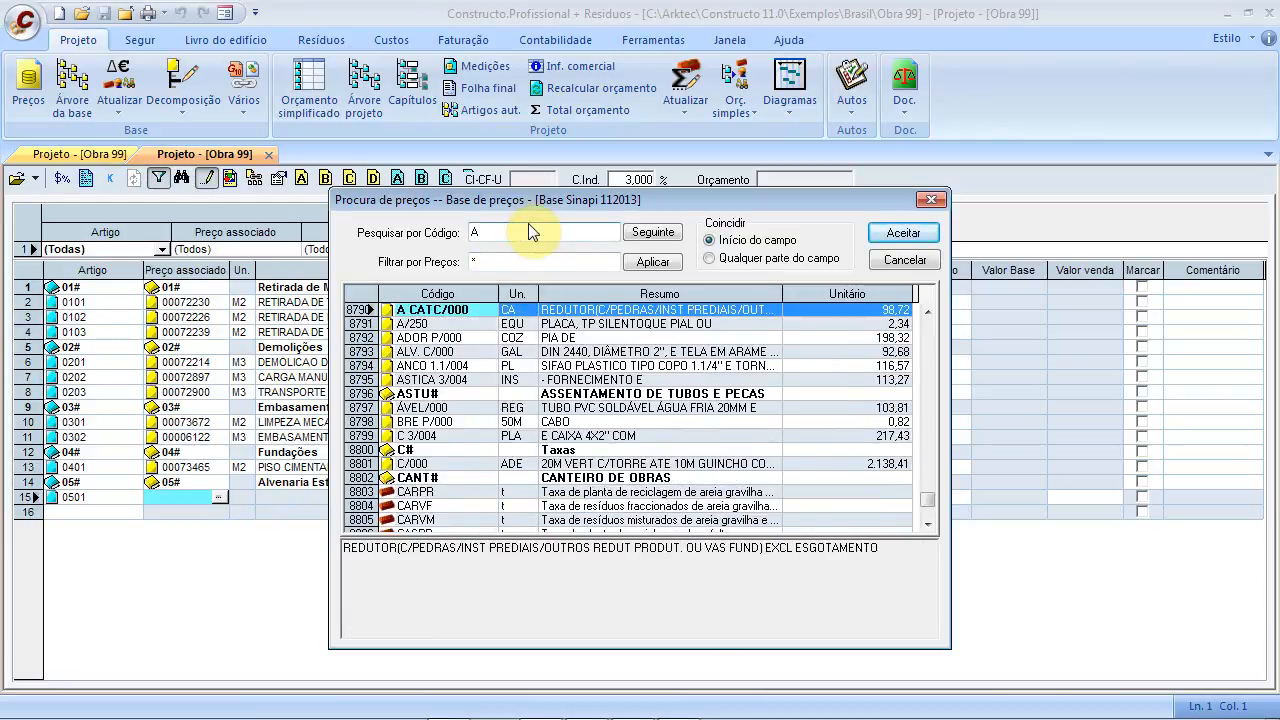
click(655, 408)
click(523, 235)
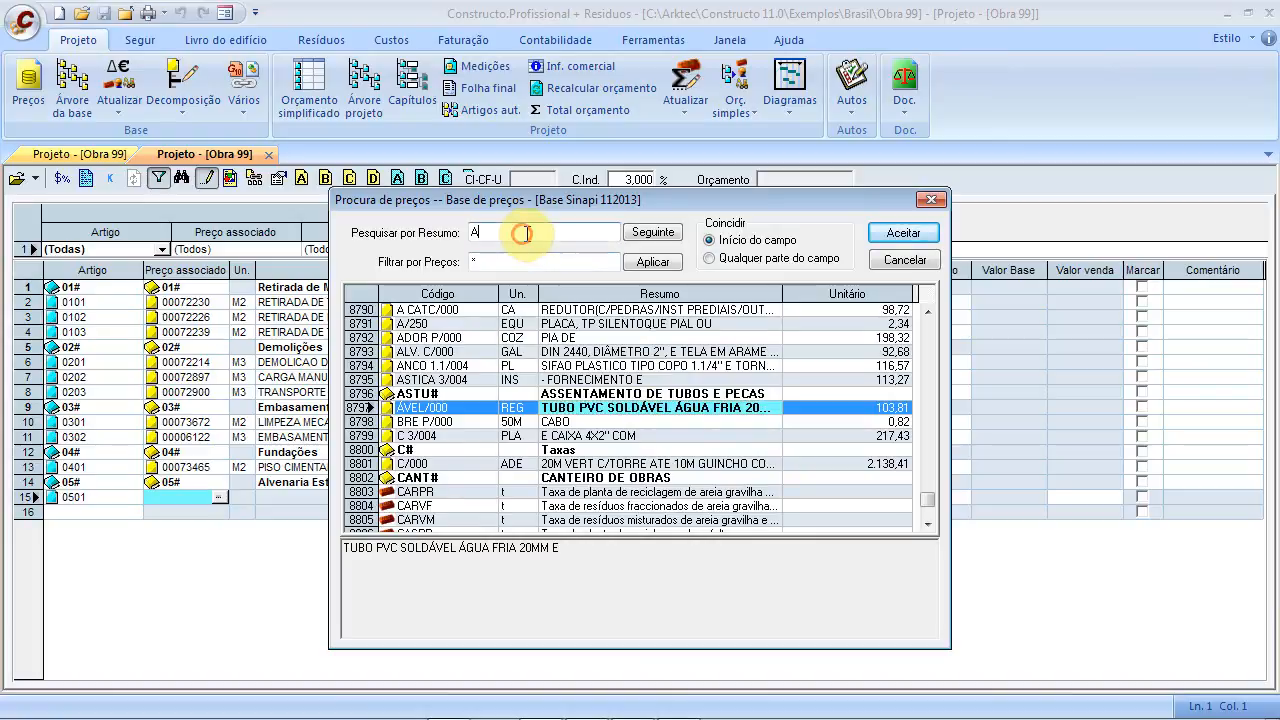
text(lven)
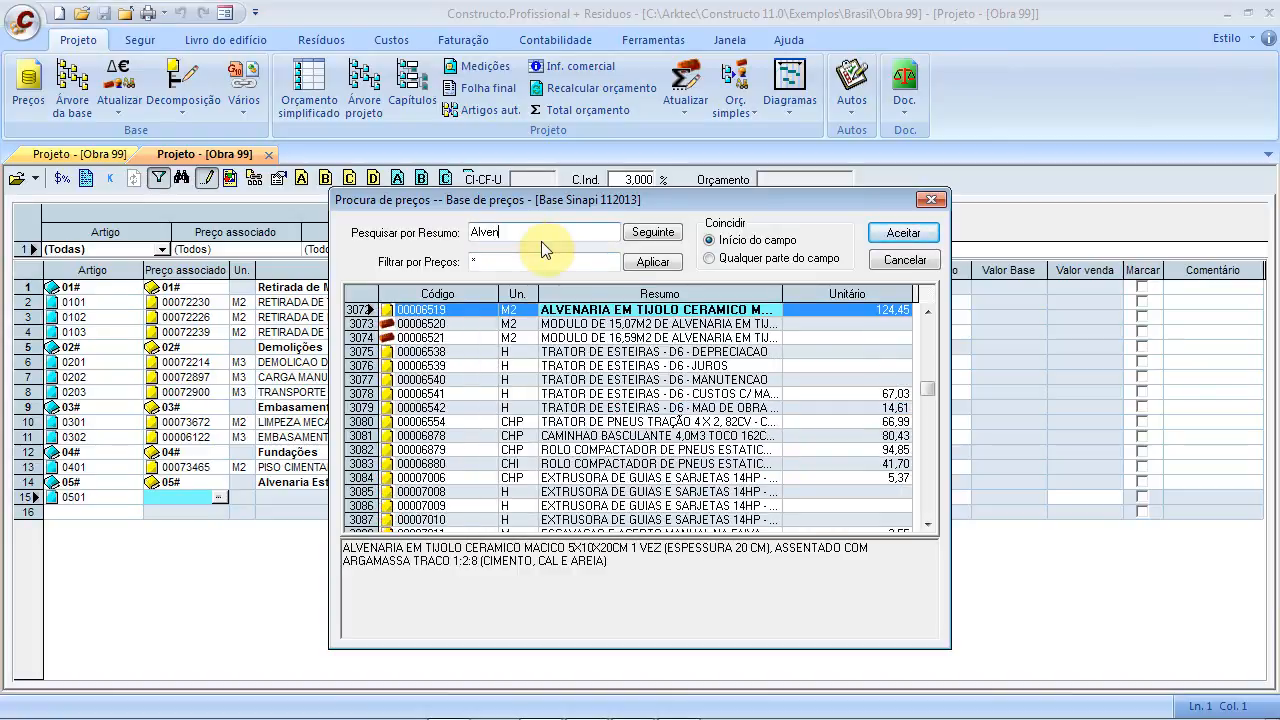
click(612, 311)
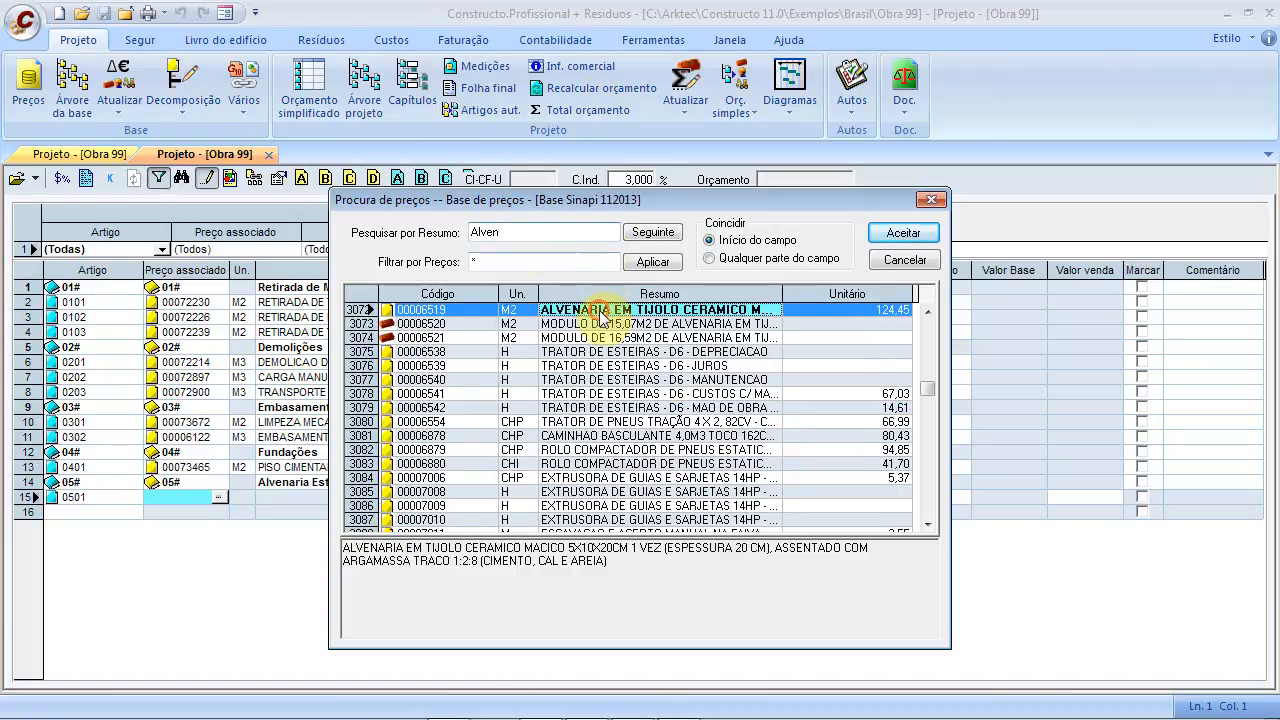
click(905, 231)
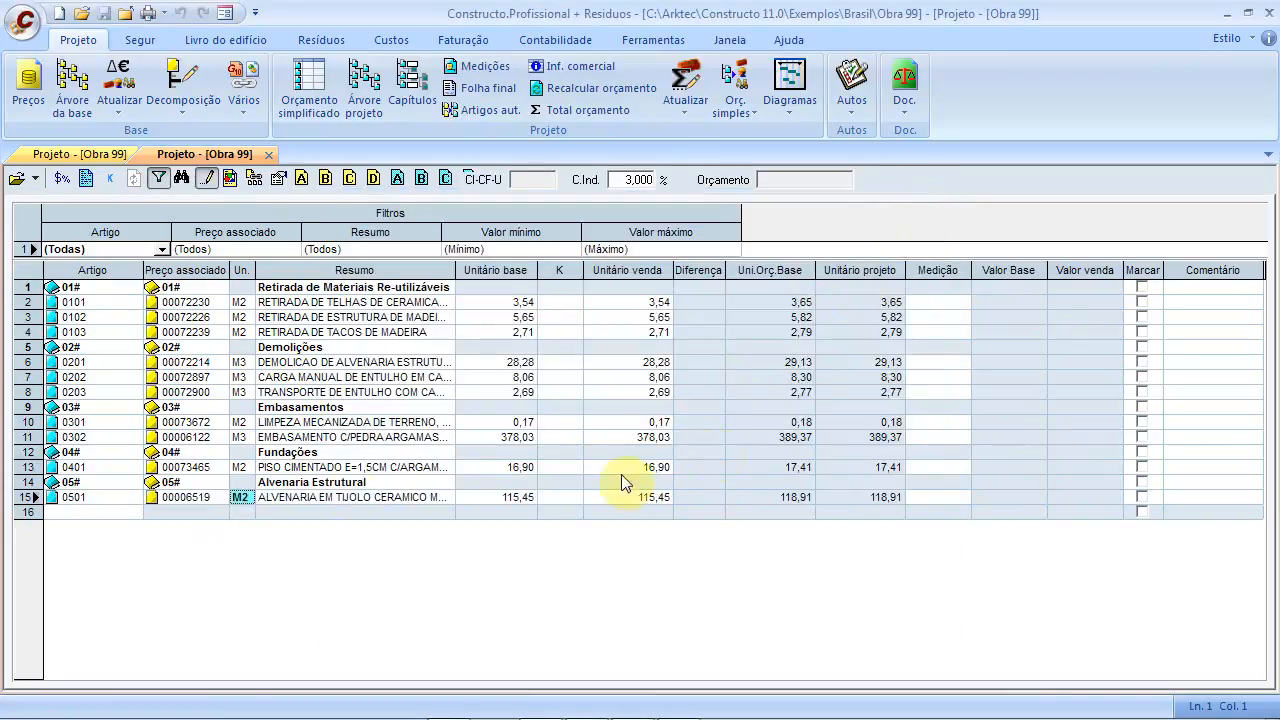
click(107, 511)
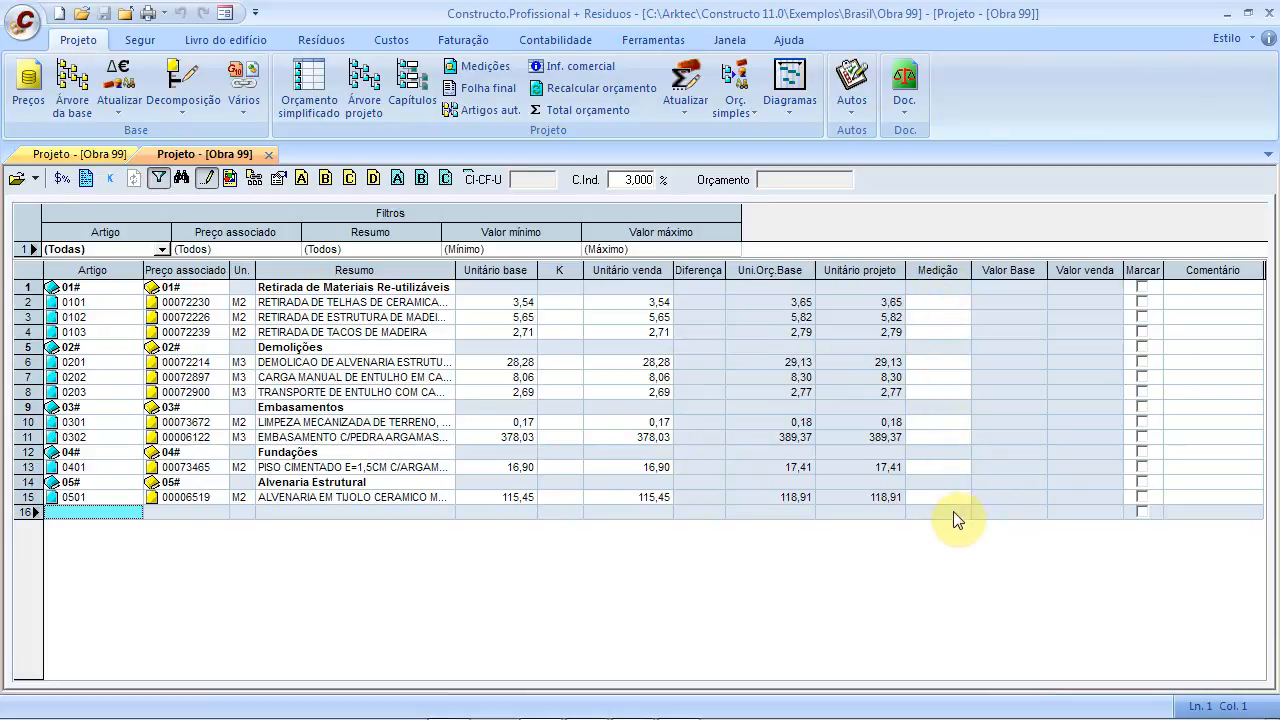
click(938, 302)
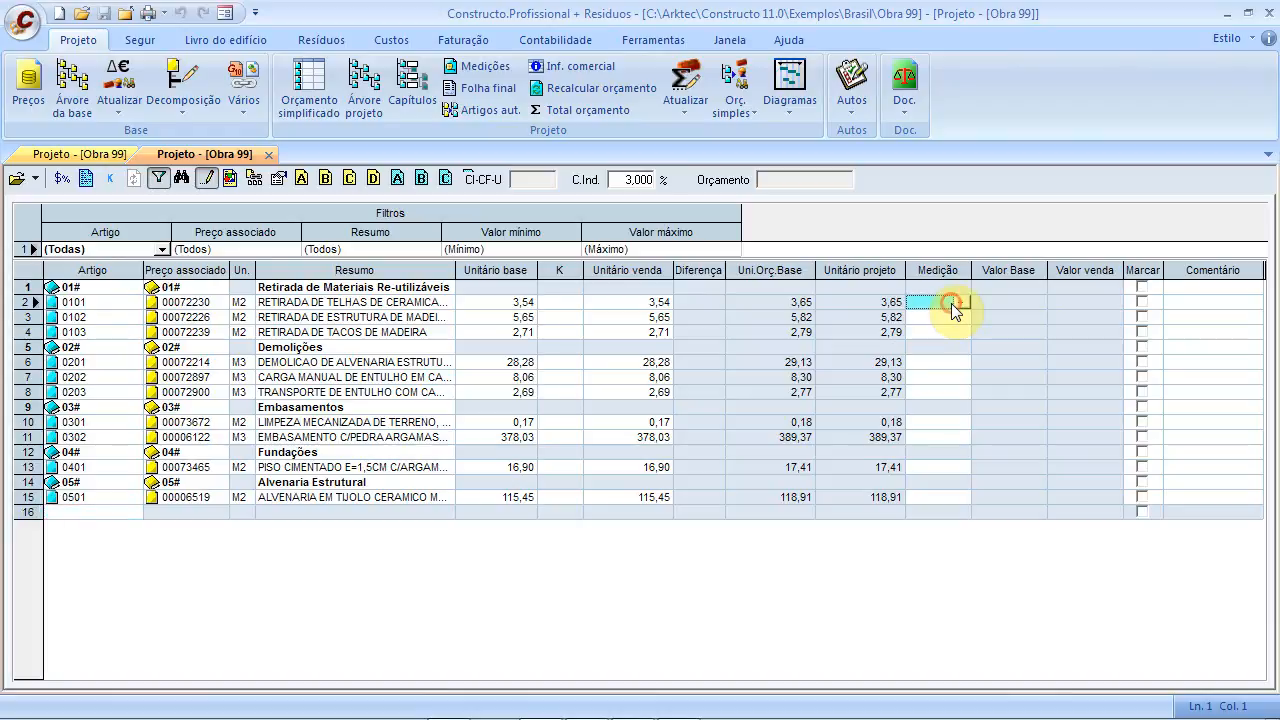
double_click(961, 302)
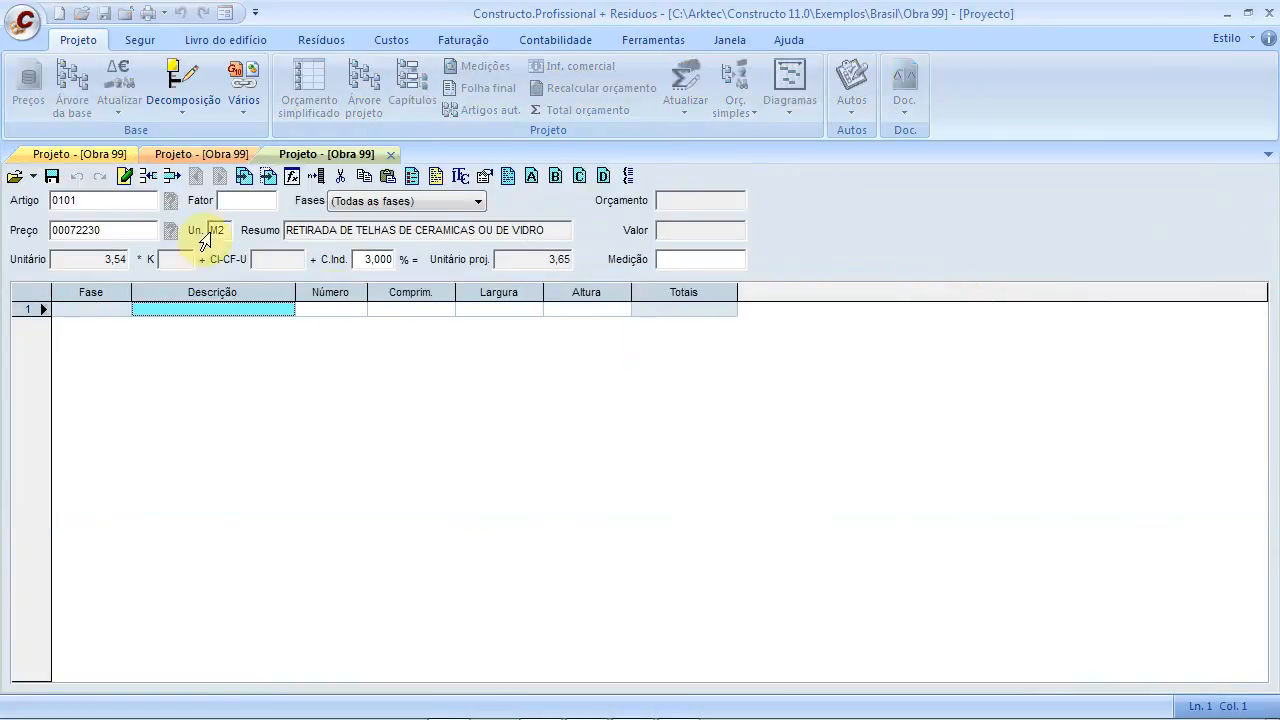
click(295, 178)
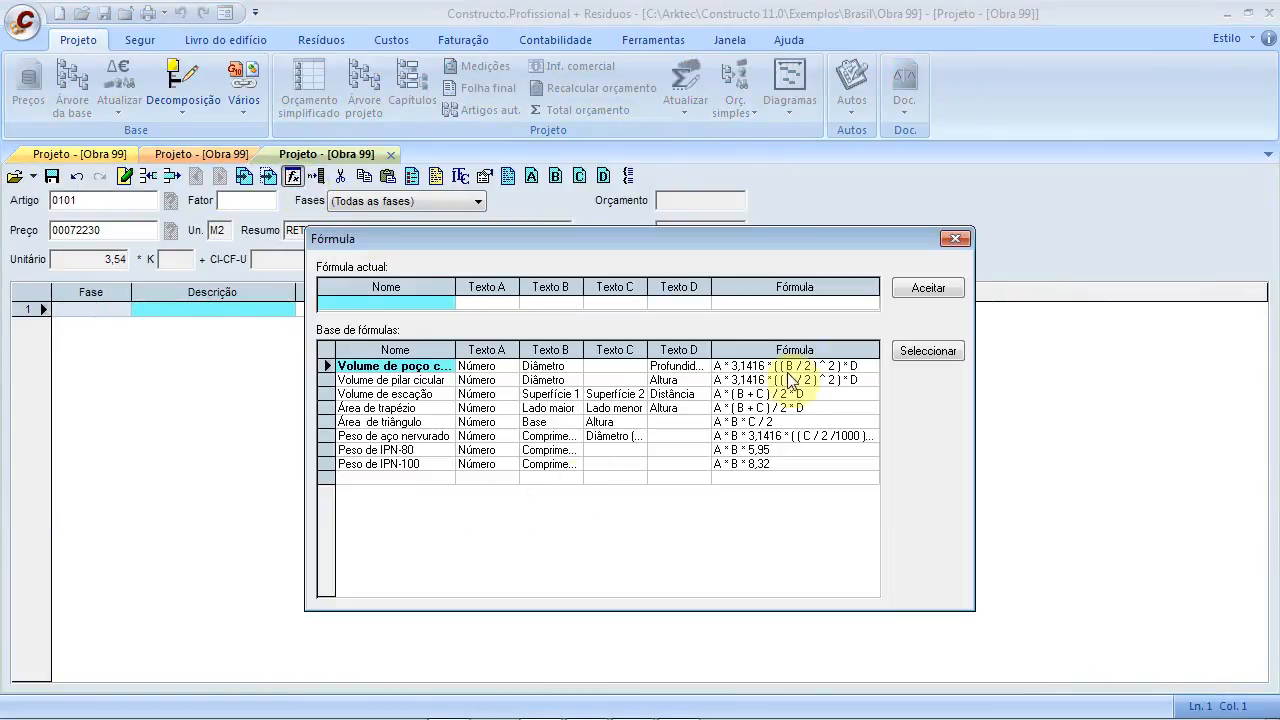
click(965, 242)
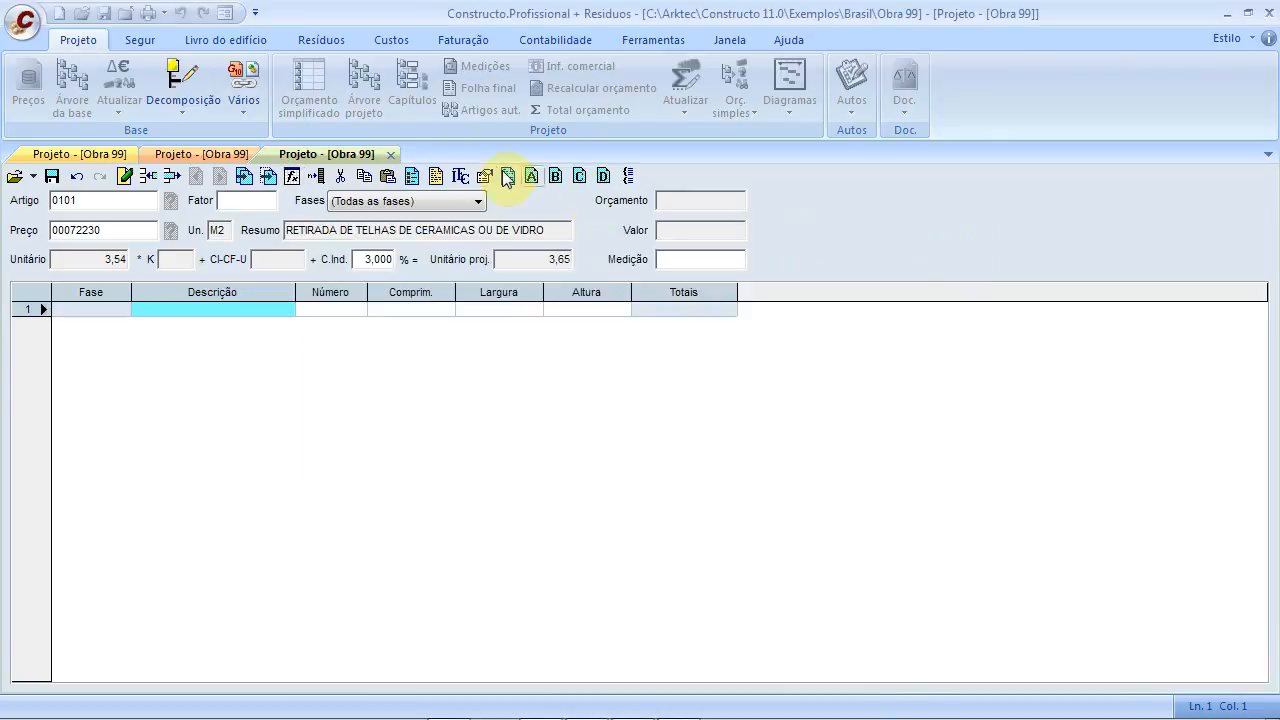
click(391, 154)
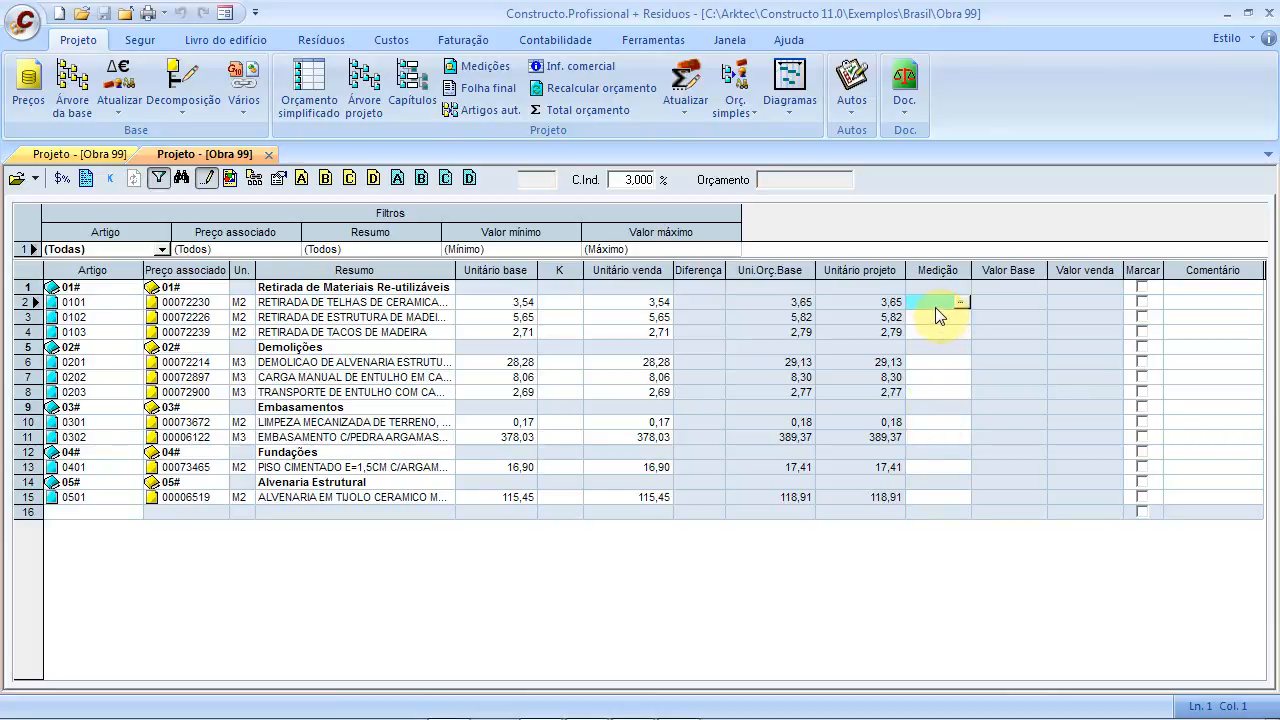
Leave the Obra 99 budget untouched and switch over to MidePlan
click(27, 22)
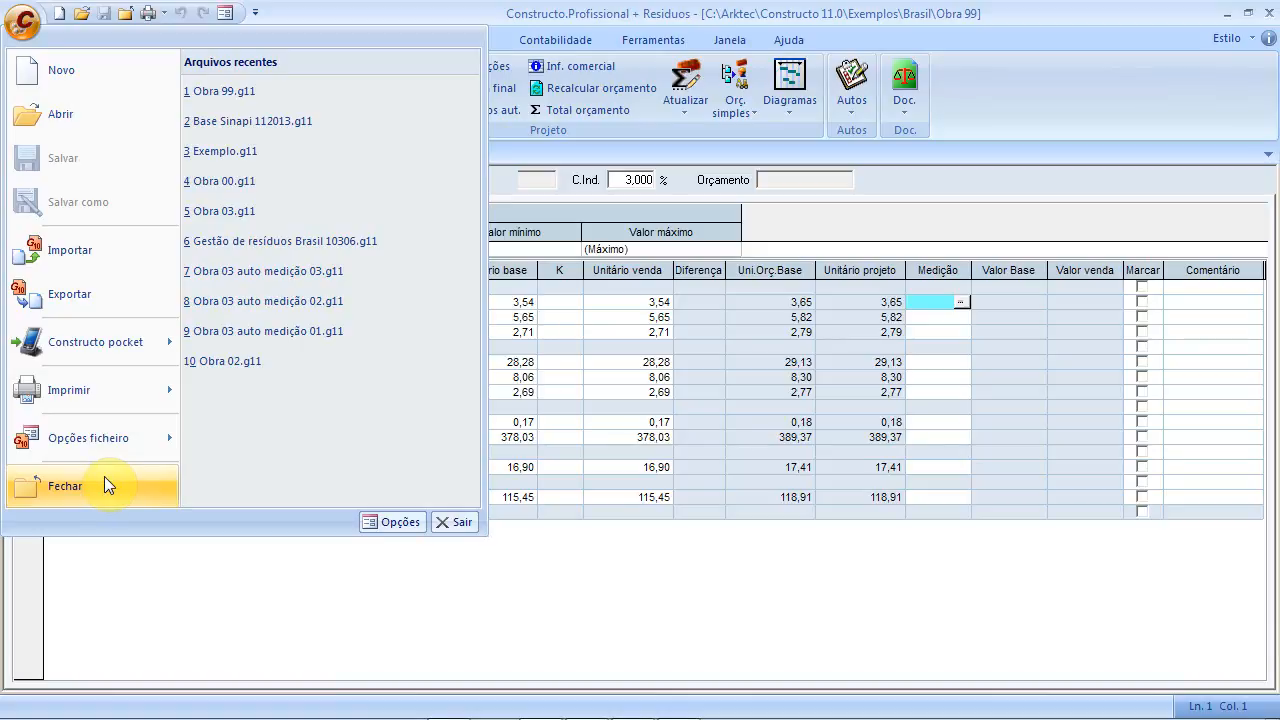
click(337, 583)
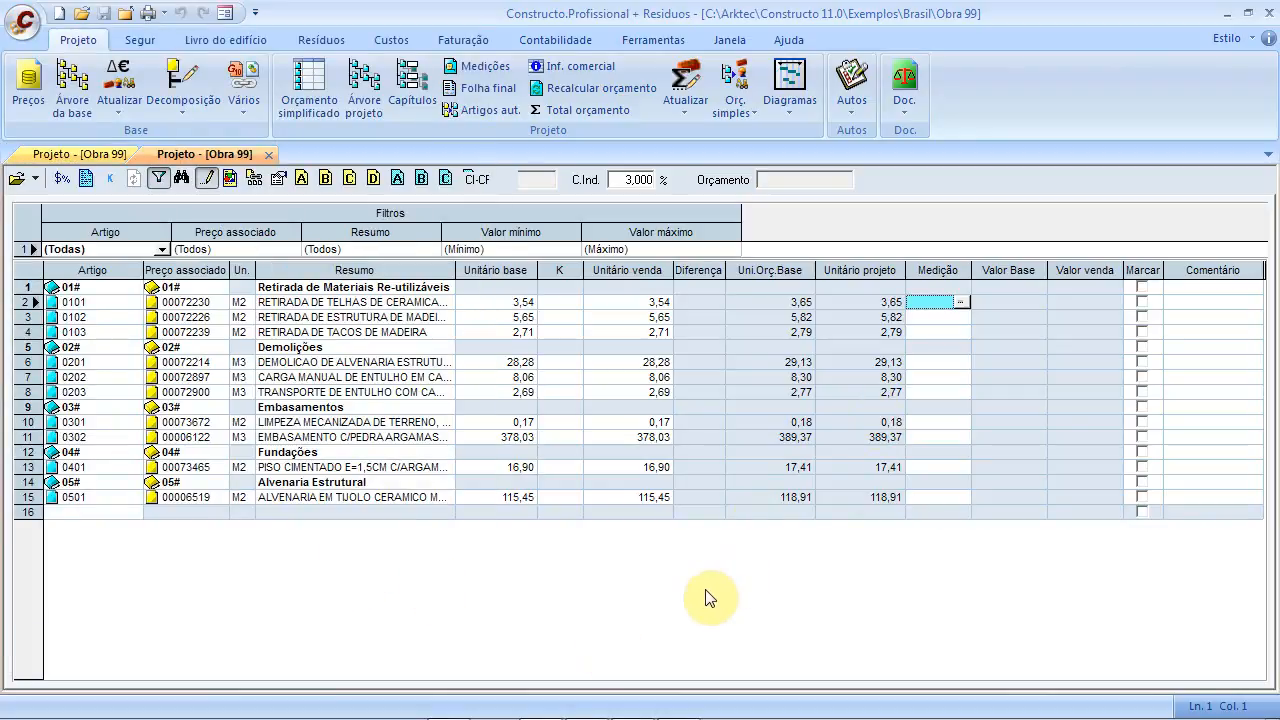
key(alt+Tab)
key(alt+Tab)
key(alt+Tab)
key(alt+Tab)
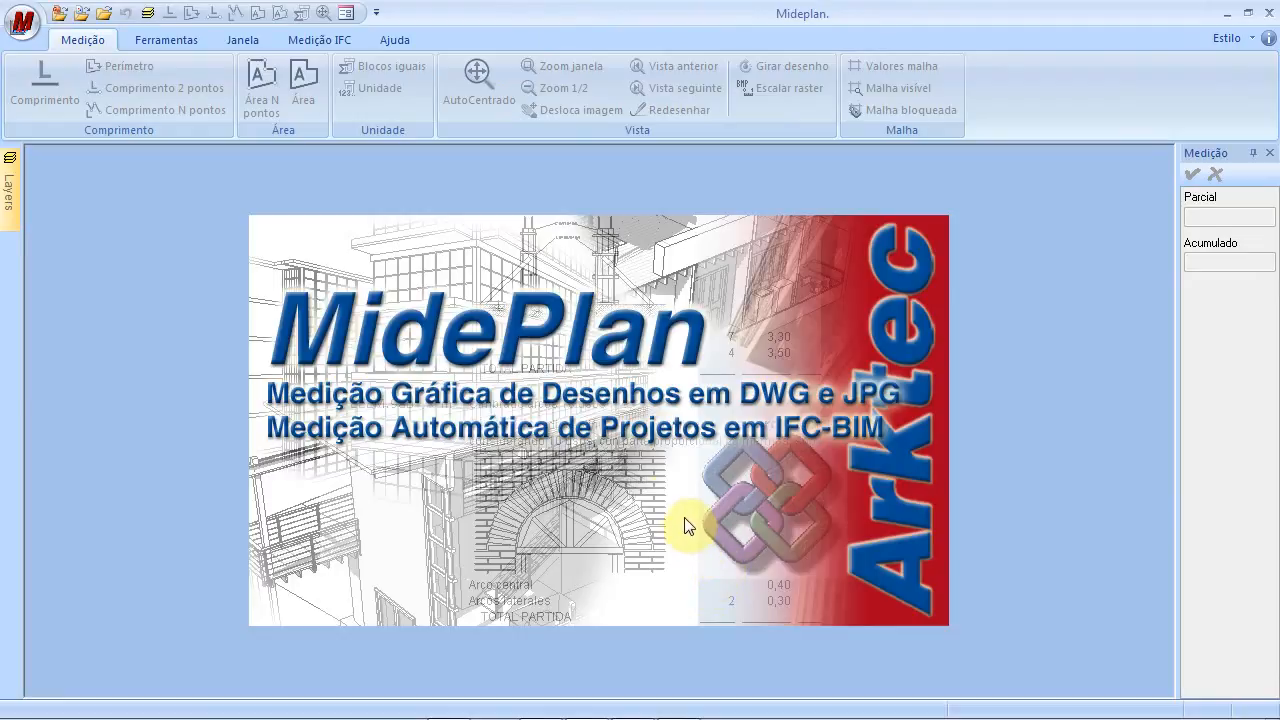
Open Obra 99.g11 from Arktec > Constructo 11.0 > Exemplos > Brasil, then dismiss the article list
click(14, 28)
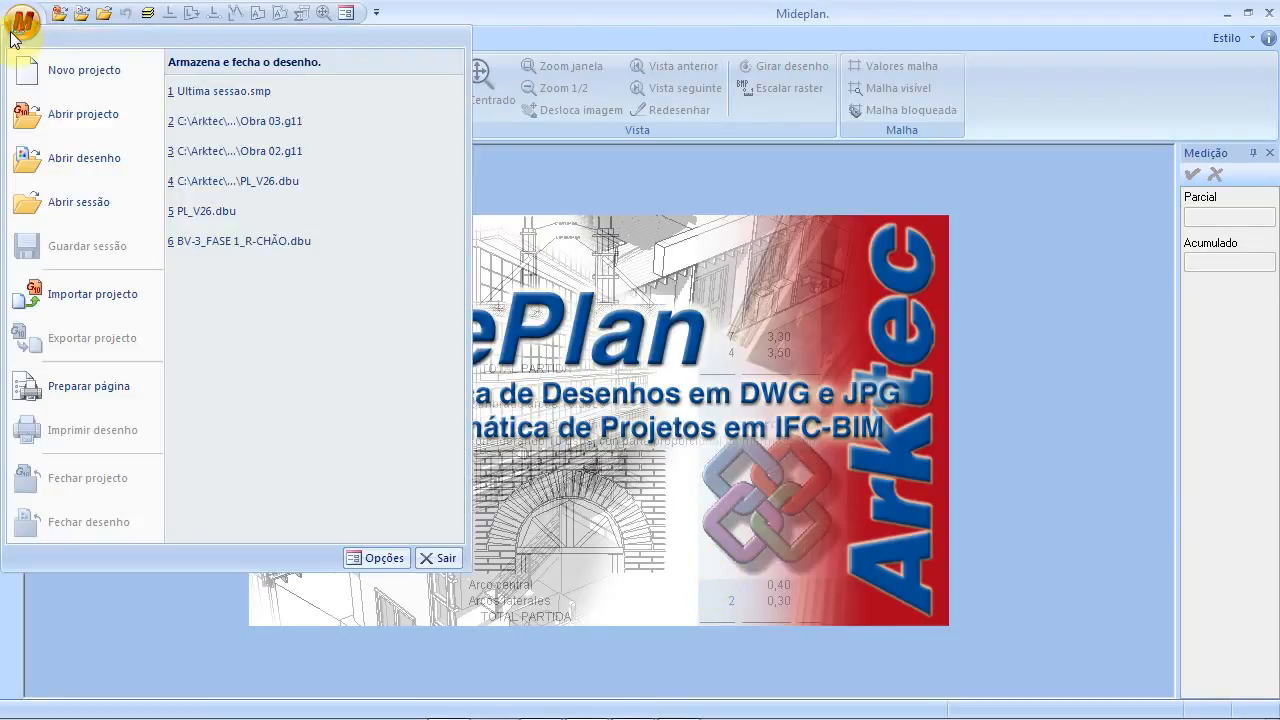
click(60, 116)
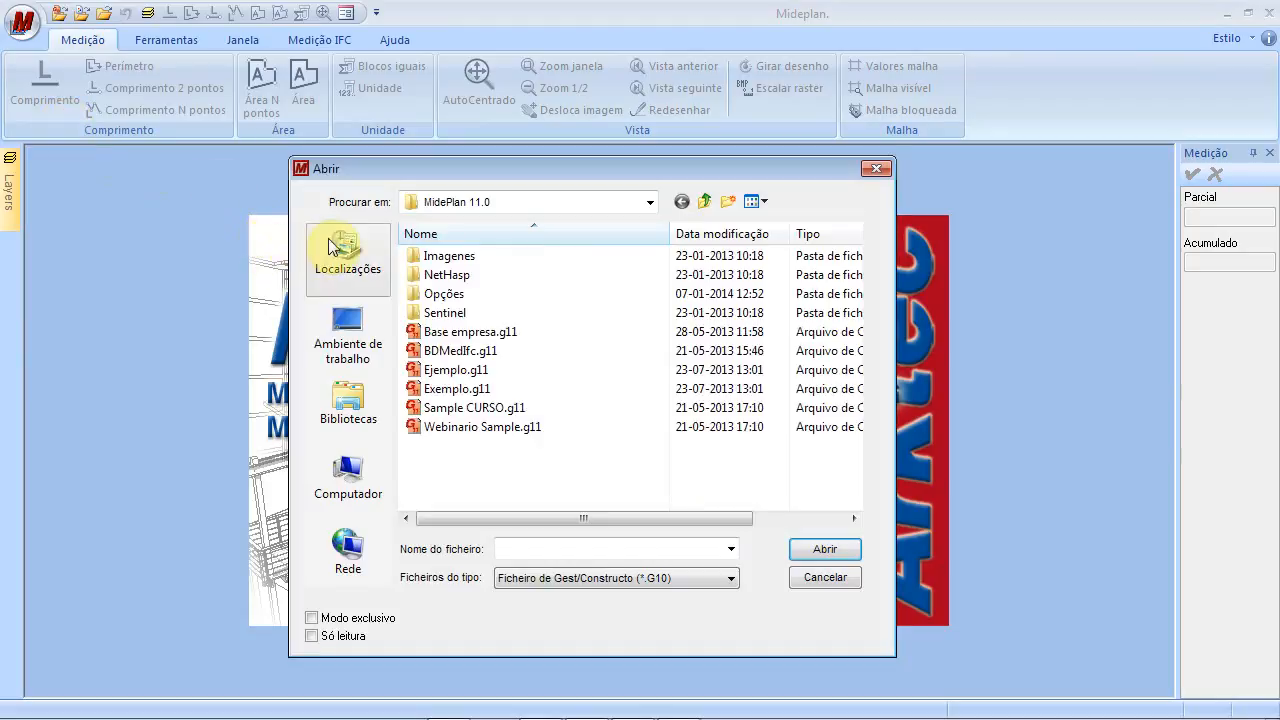
click(651, 201)
drag(651, 331, 659, 266)
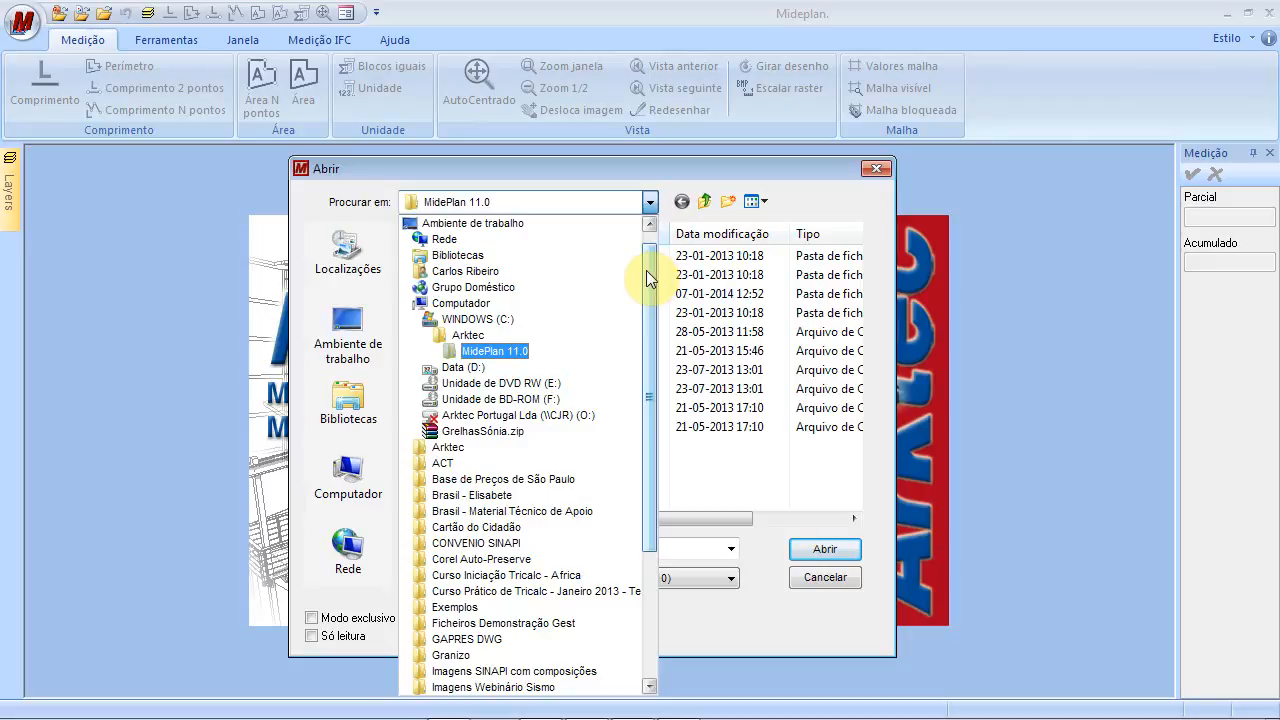
click(508, 337)
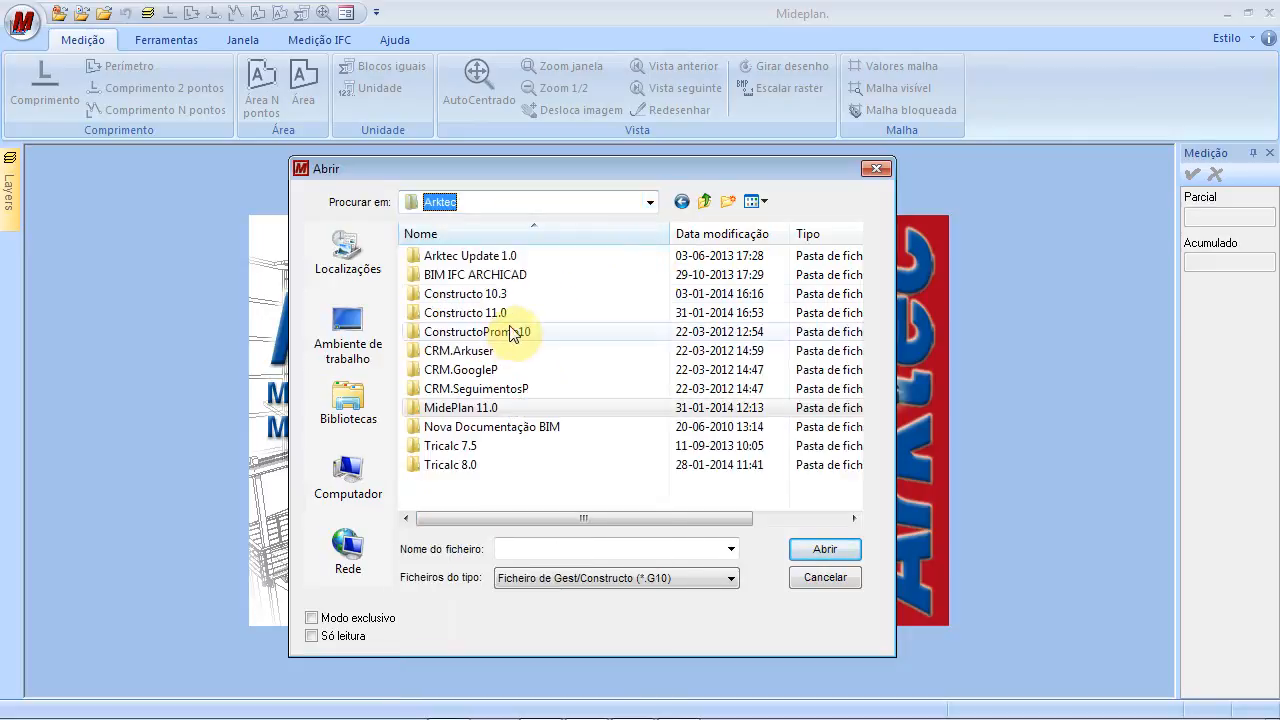
double_click(510, 310)
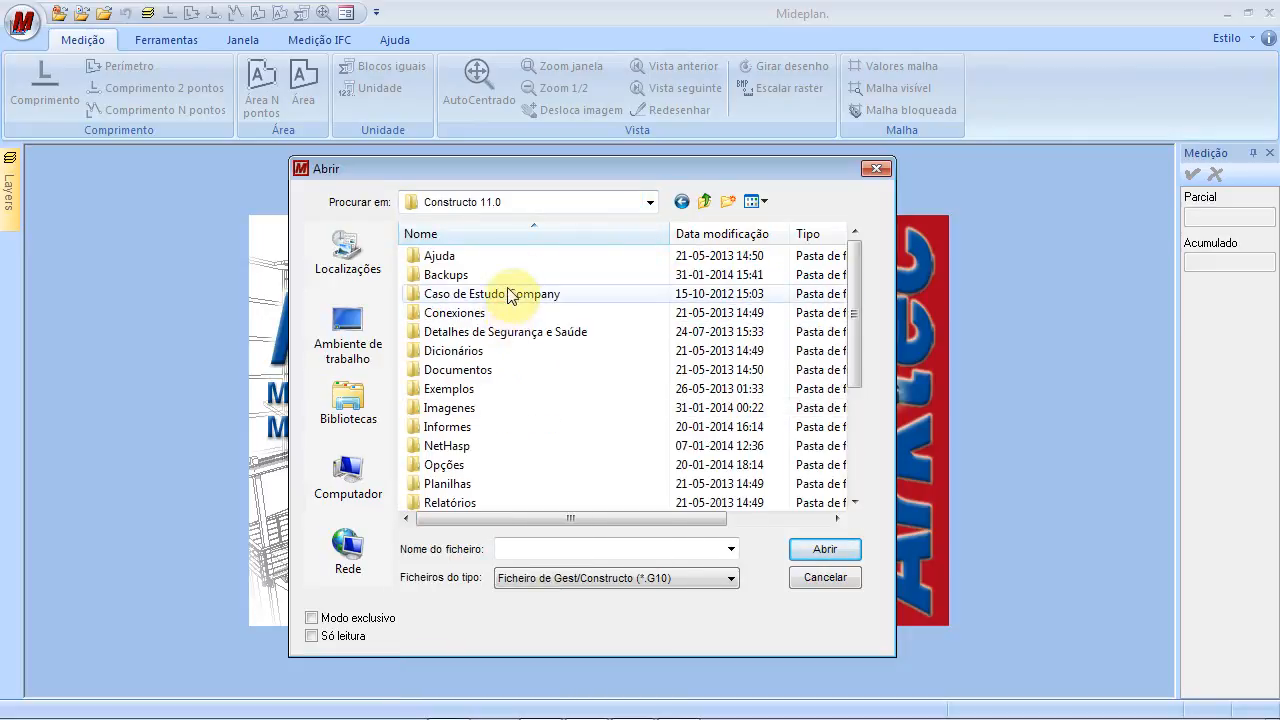
double_click(479, 390)
double_click(474, 280)
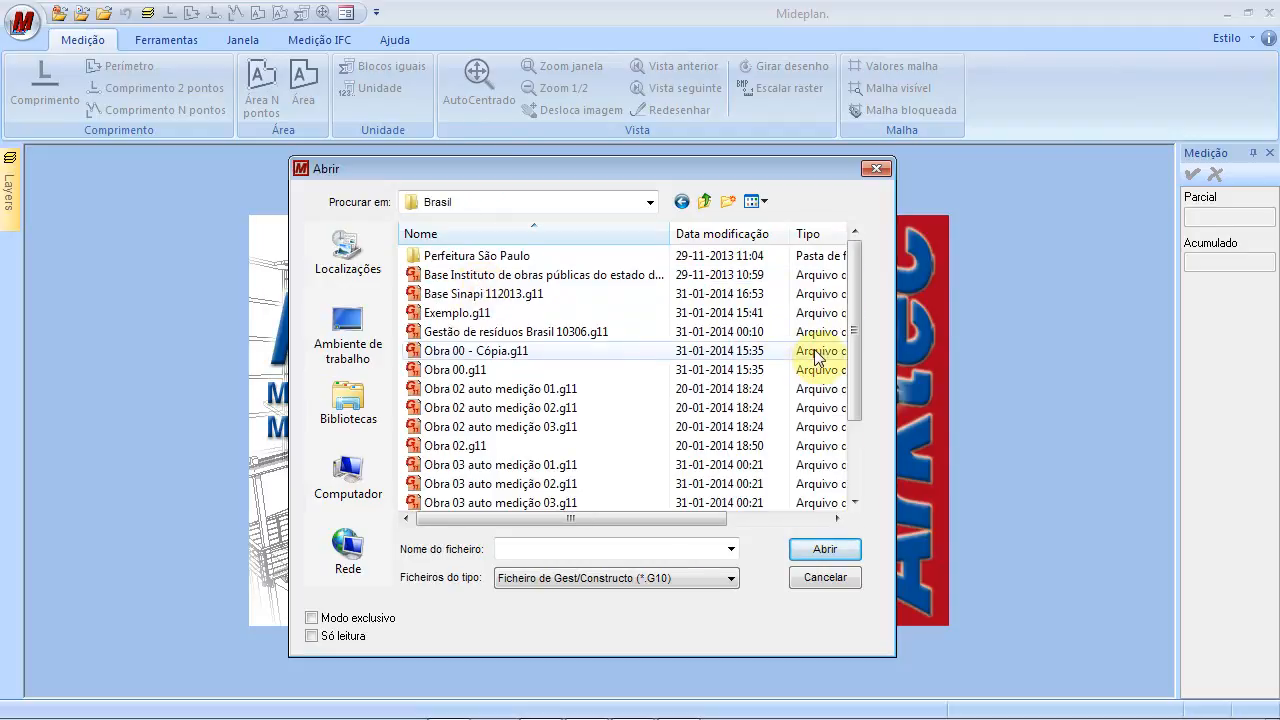
drag(852, 306, 862, 400)
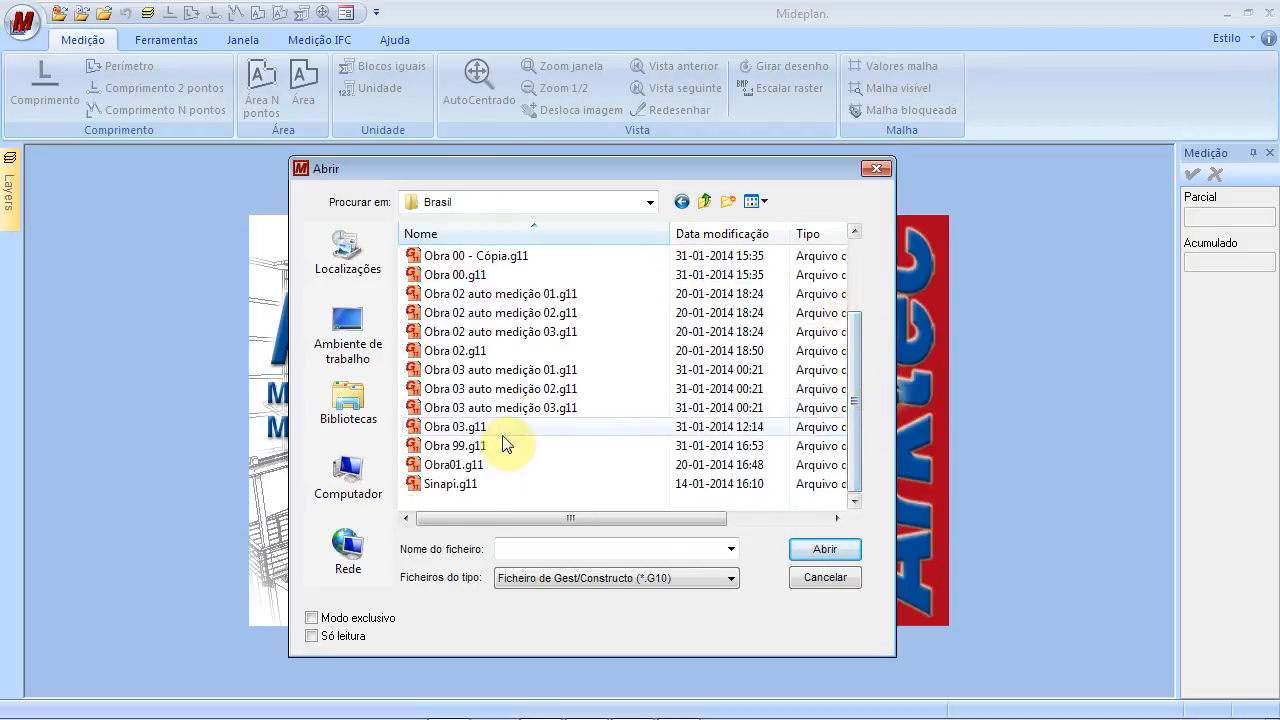
click(457, 446)
click(818, 548)
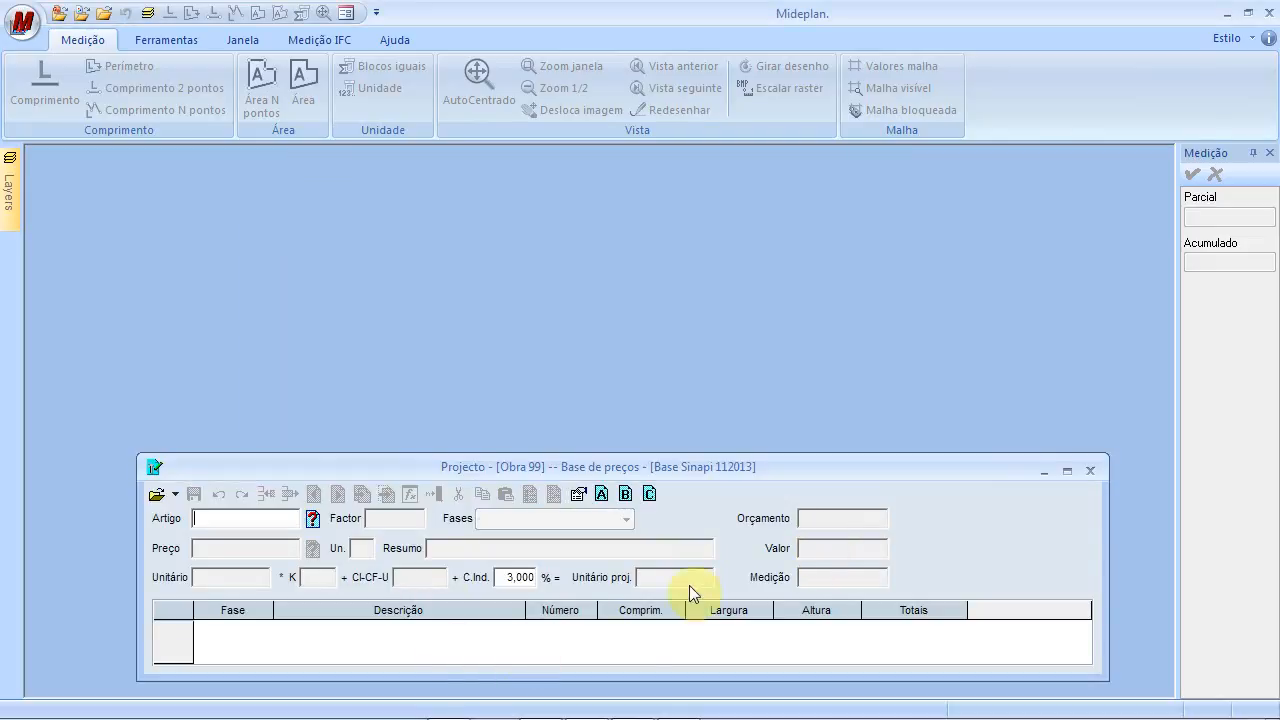
click(311, 519)
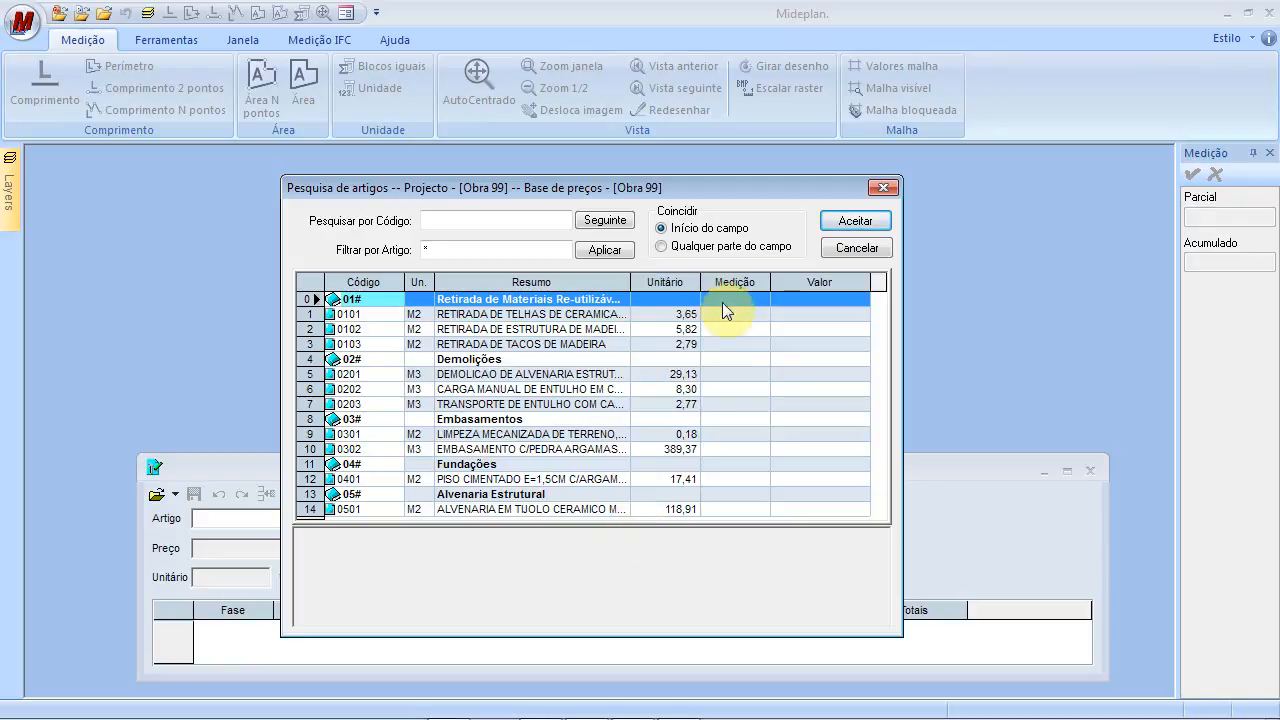
click(851, 245)
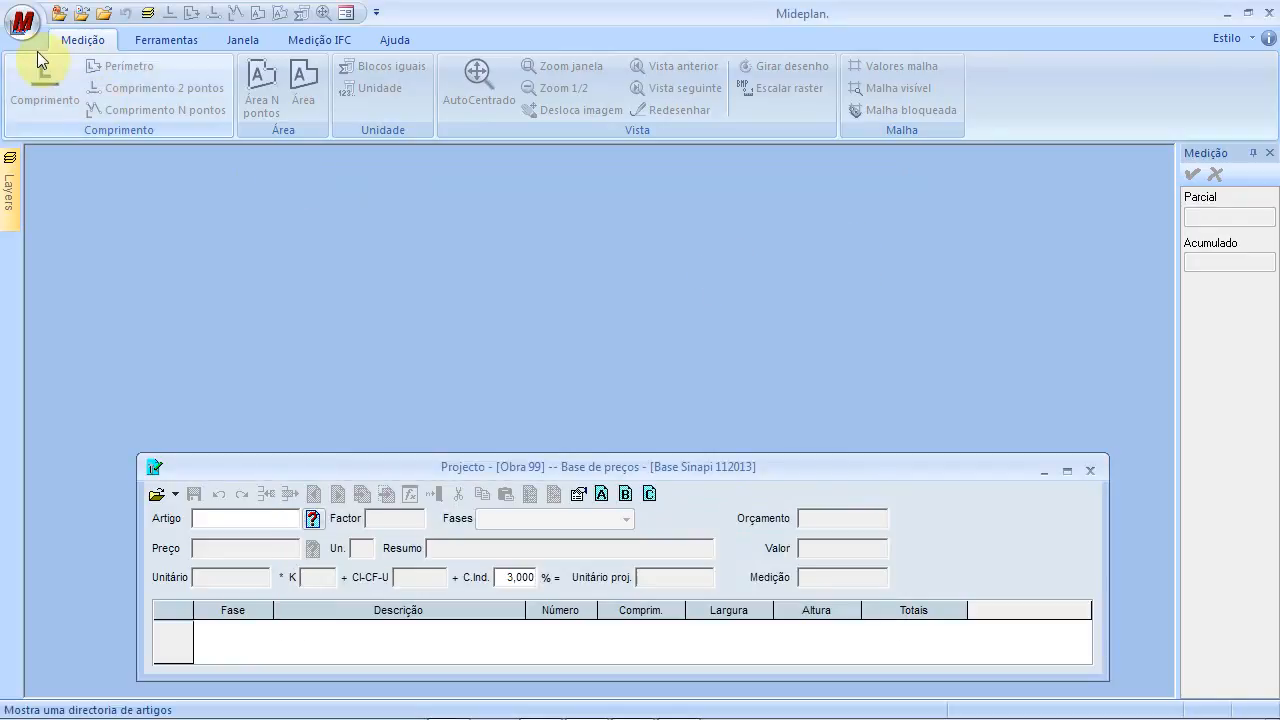
Start opening a drawing file and browse to the Tricalc 7.5 > Varios folder
click(15, 37)
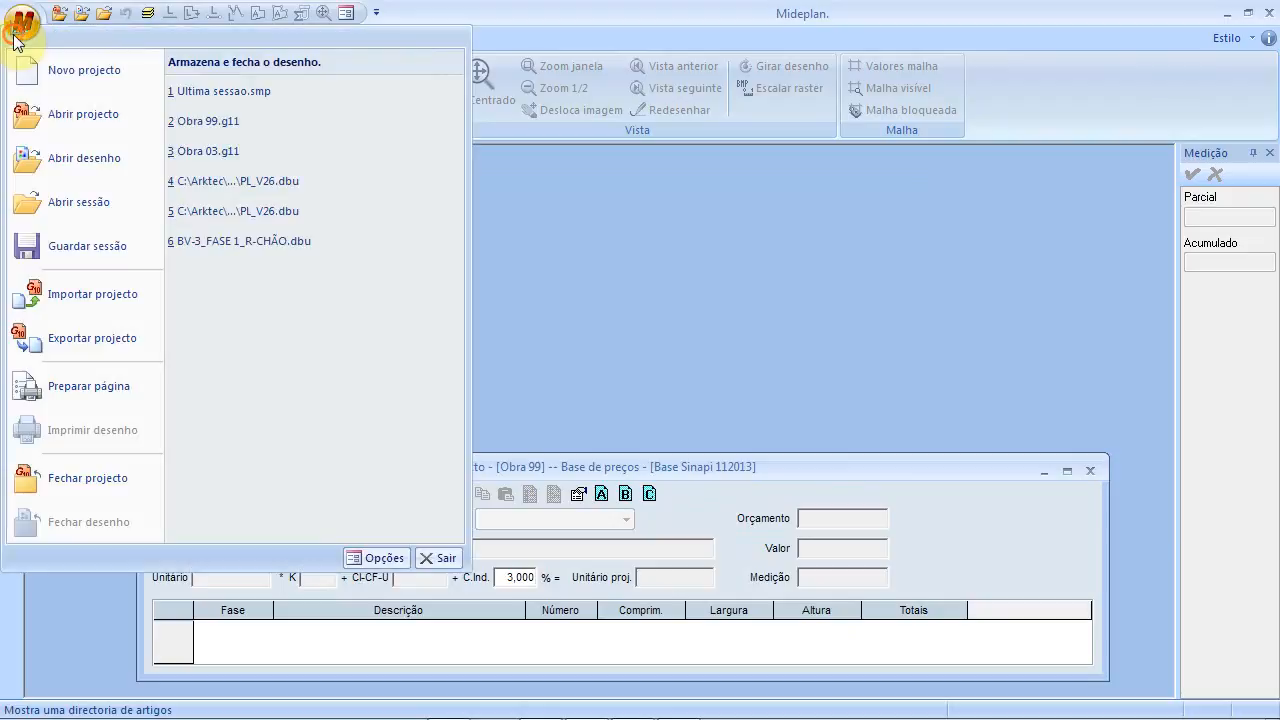
click(79, 166)
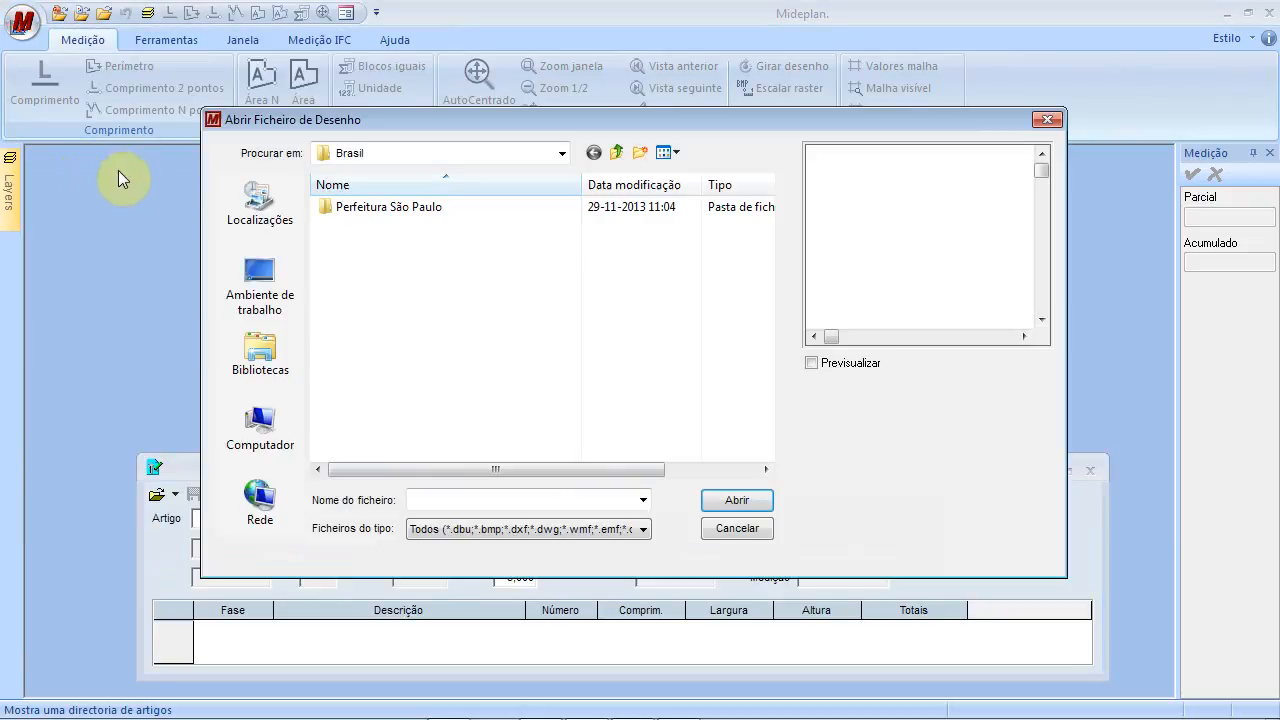
click(563, 160)
drag(556, 309, 560, 229)
click(414, 258)
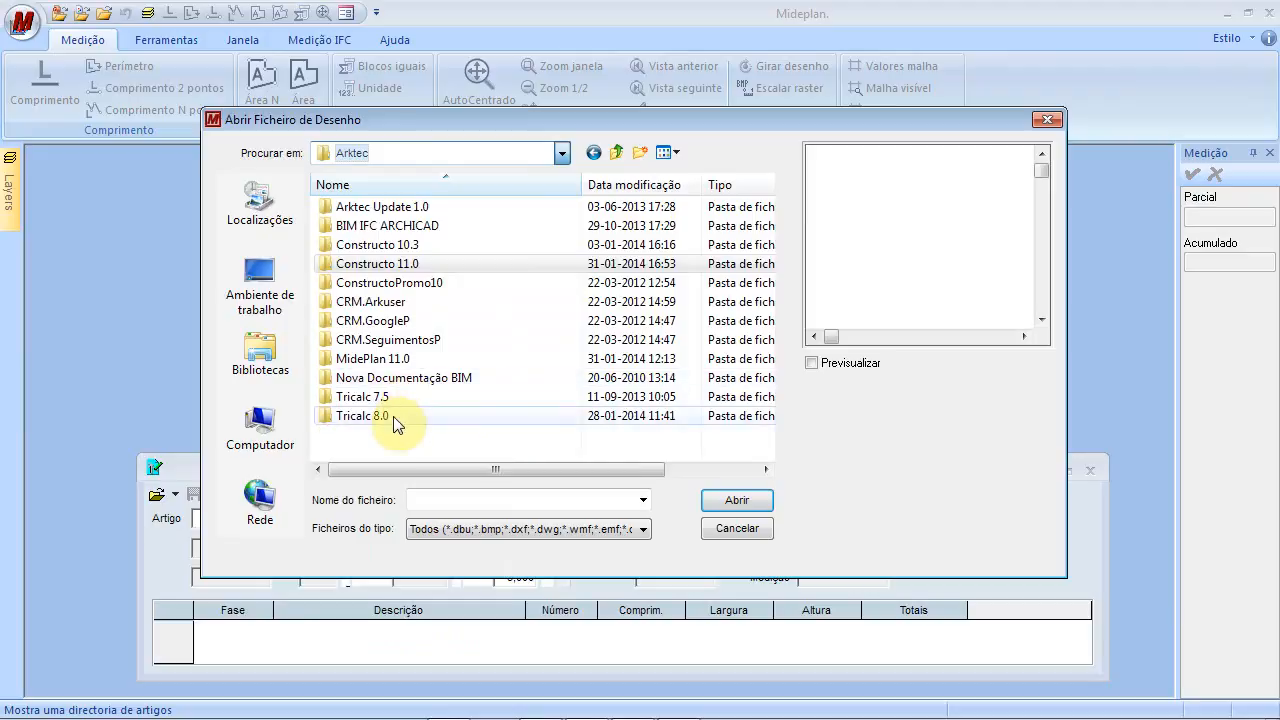
drag(769, 256, 769, 222)
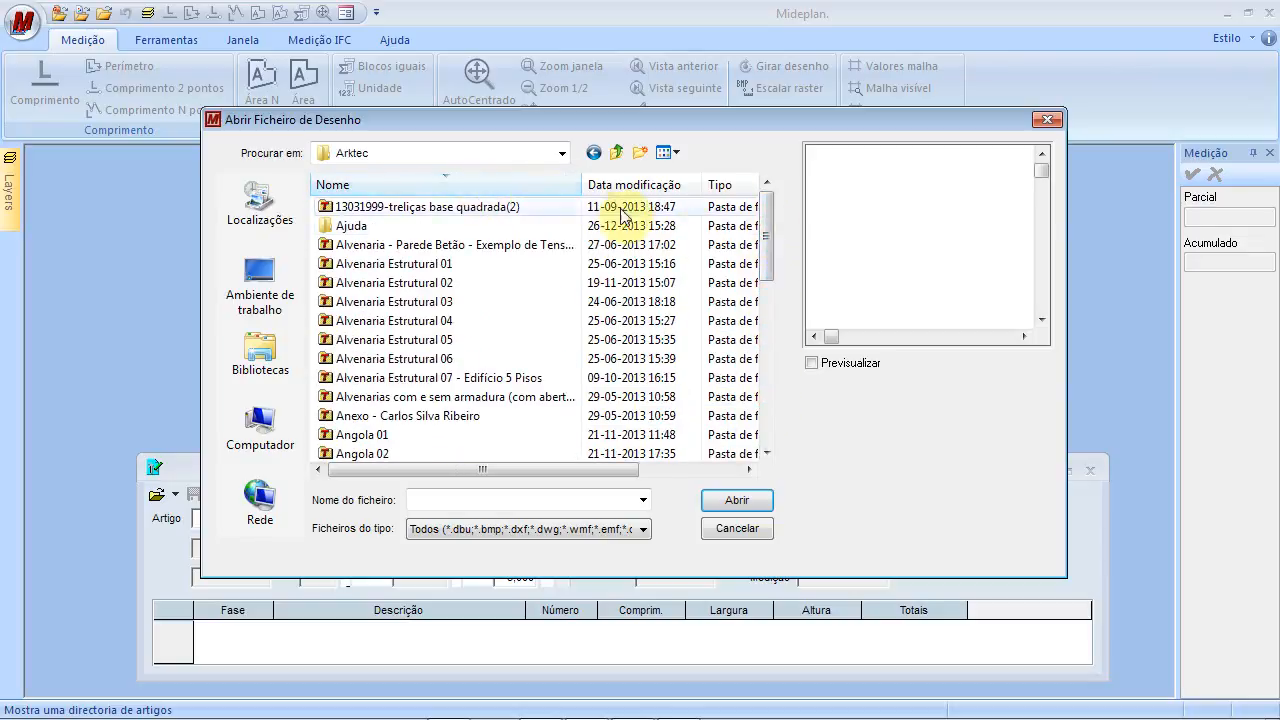
drag(766, 223, 771, 251)
click(565, 153)
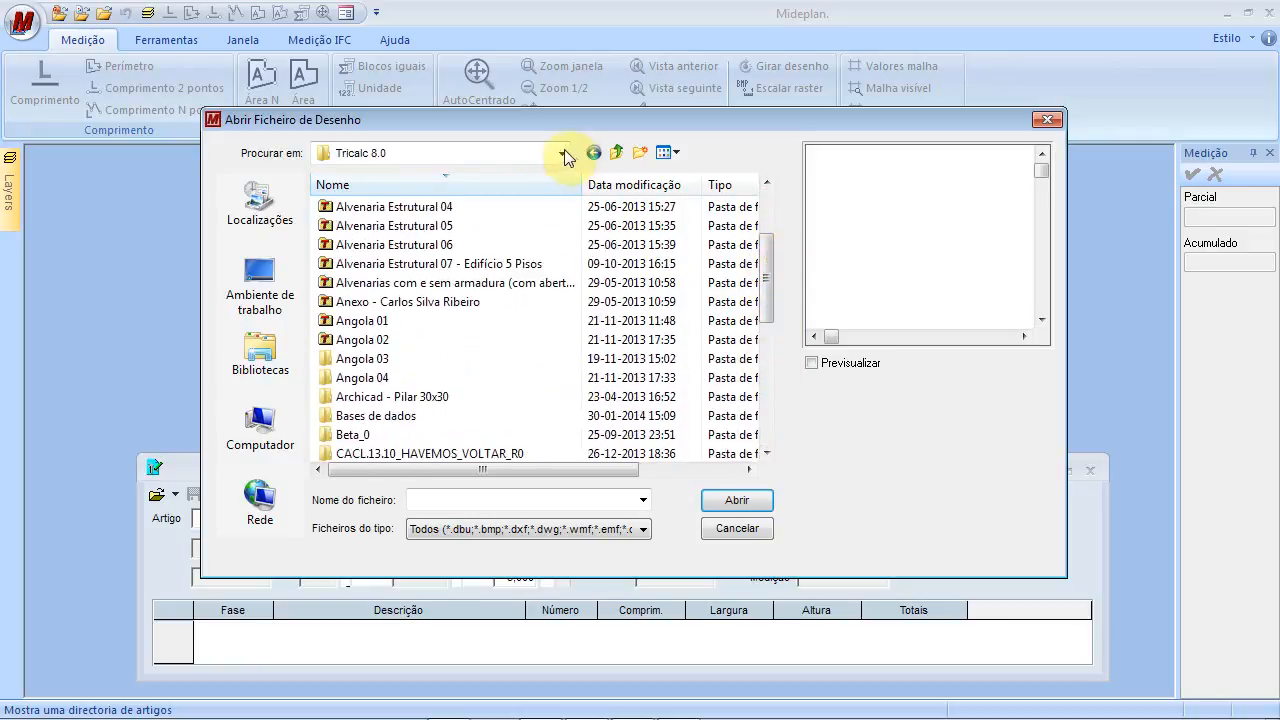
click(586, 147)
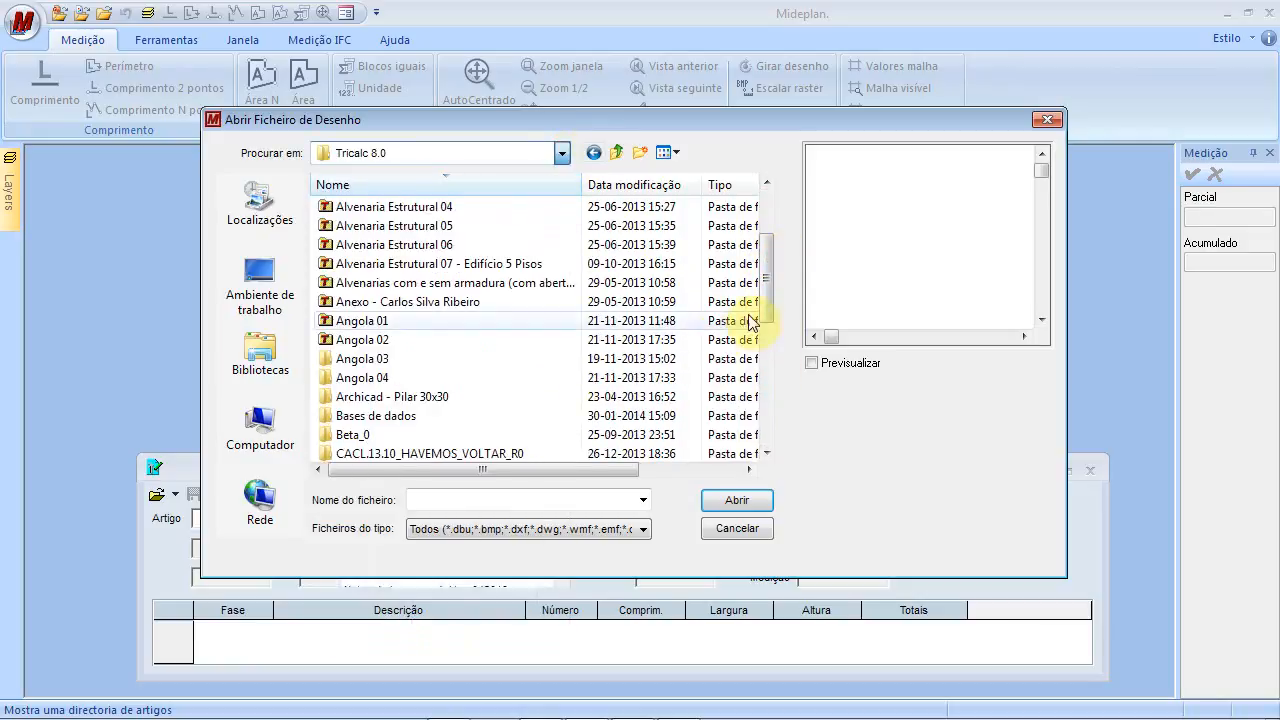
drag(768, 296, 789, 217)
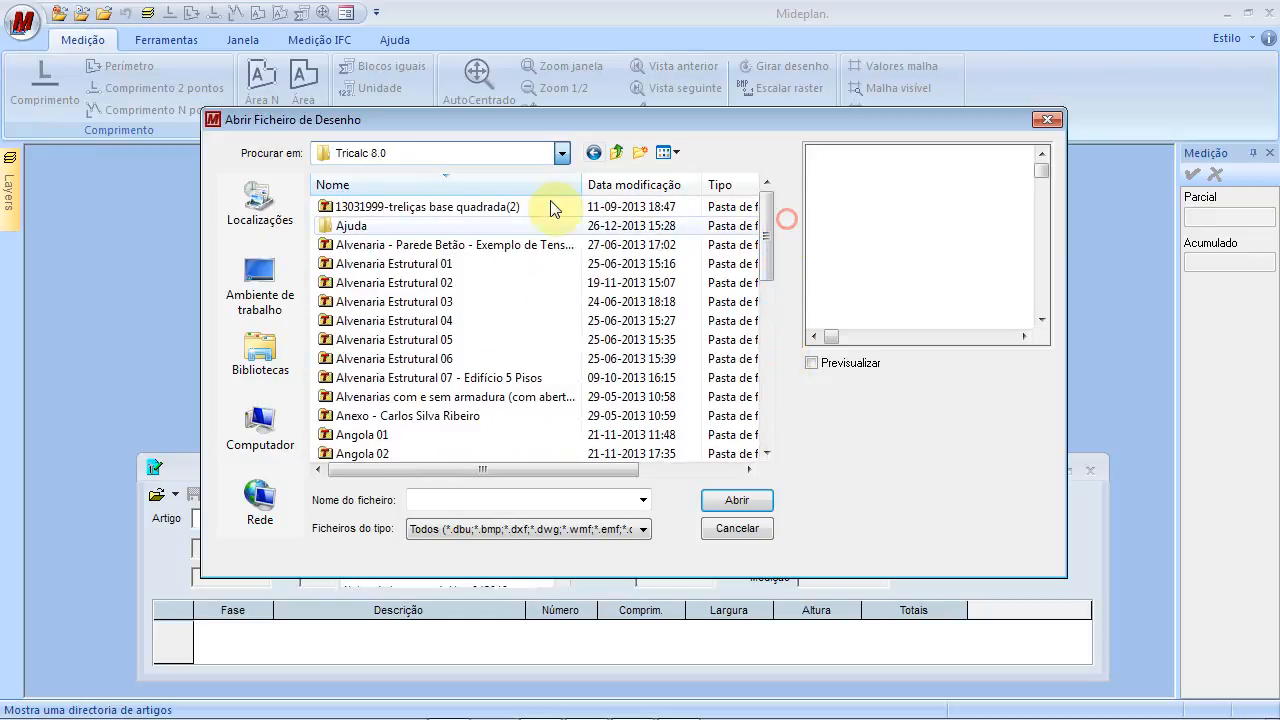
click(493, 185)
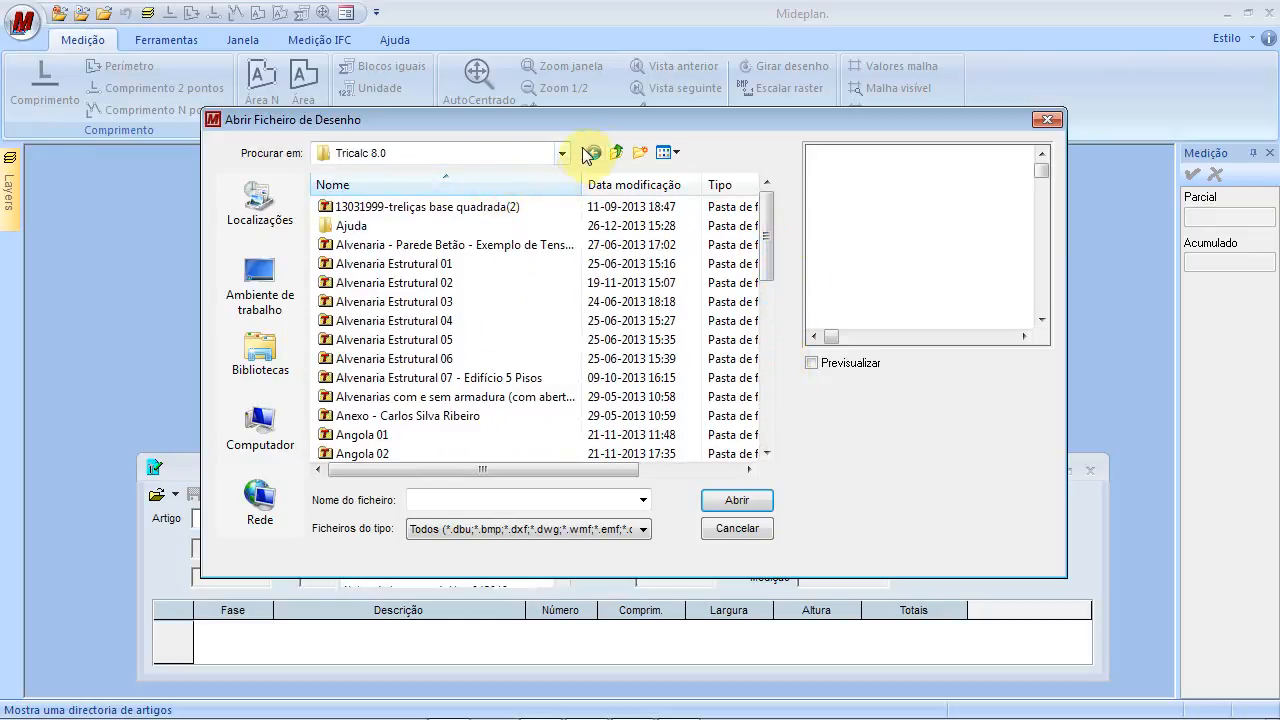
click(616, 152)
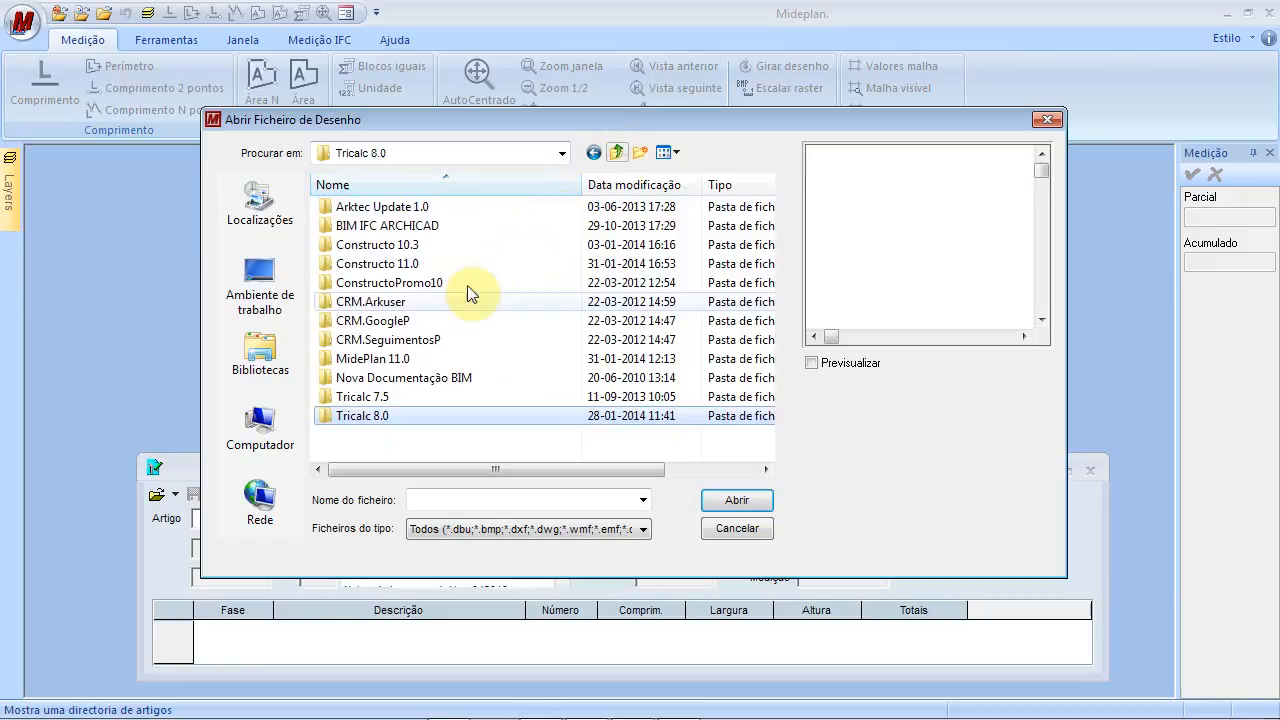
double_click(434, 398)
drag(766, 251, 766, 317)
double_click(406, 322)
Select PL_V26.dwg, inspect it in the zoomable preview, and open it
click(365, 283)
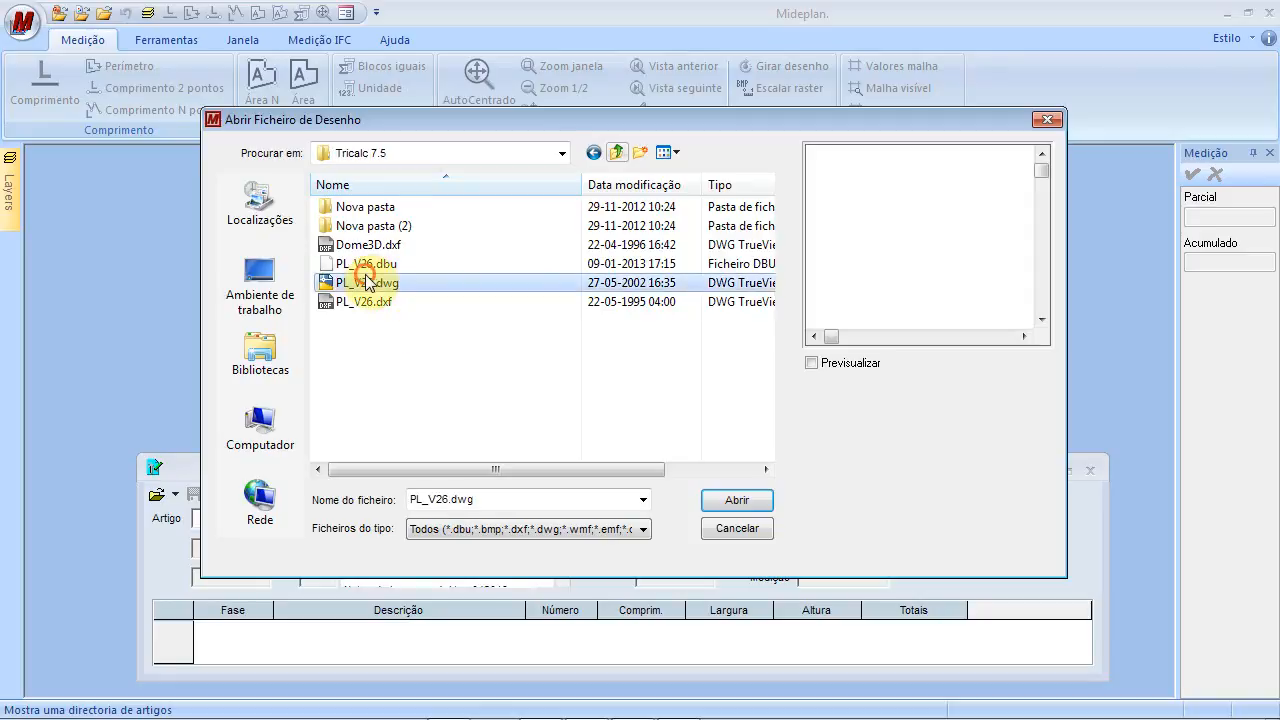
click(811, 363)
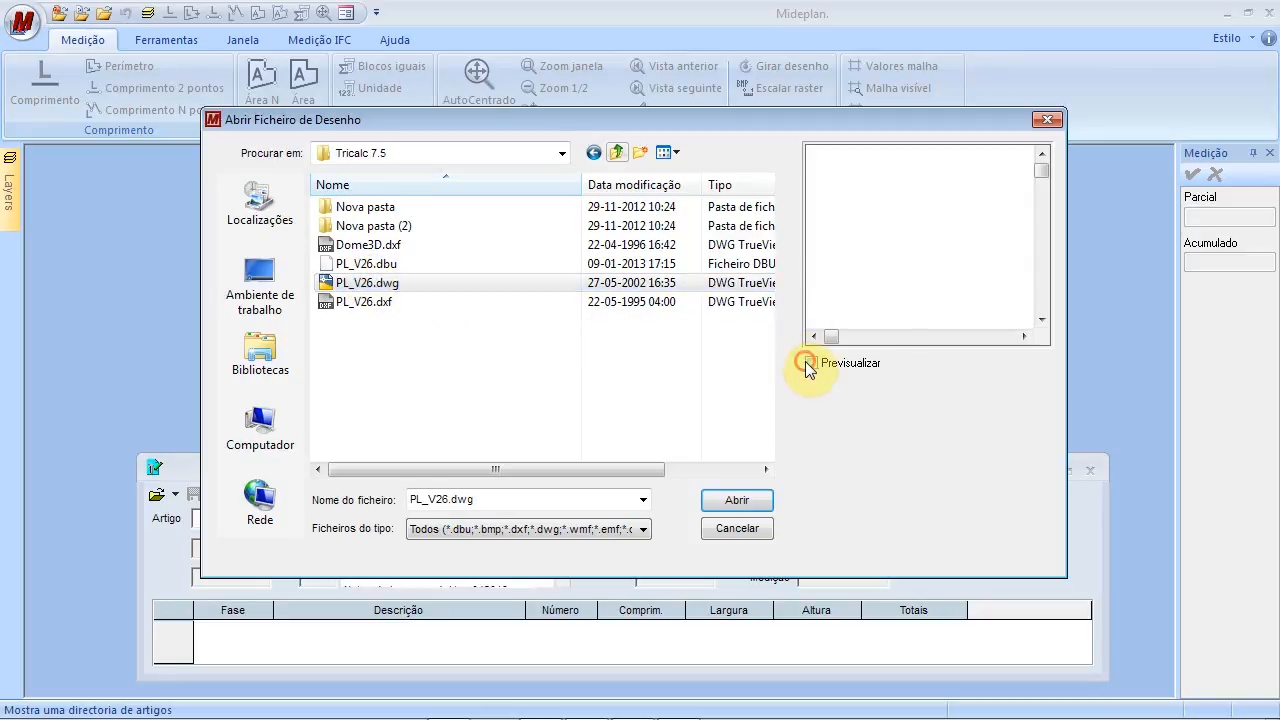
click(830, 195)
click(835, 192)
click(835, 192)
click(859, 200)
click(857, 205)
right_click(862, 206)
right_click(855, 211)
click(853, 211)
click(855, 205)
click(857, 207)
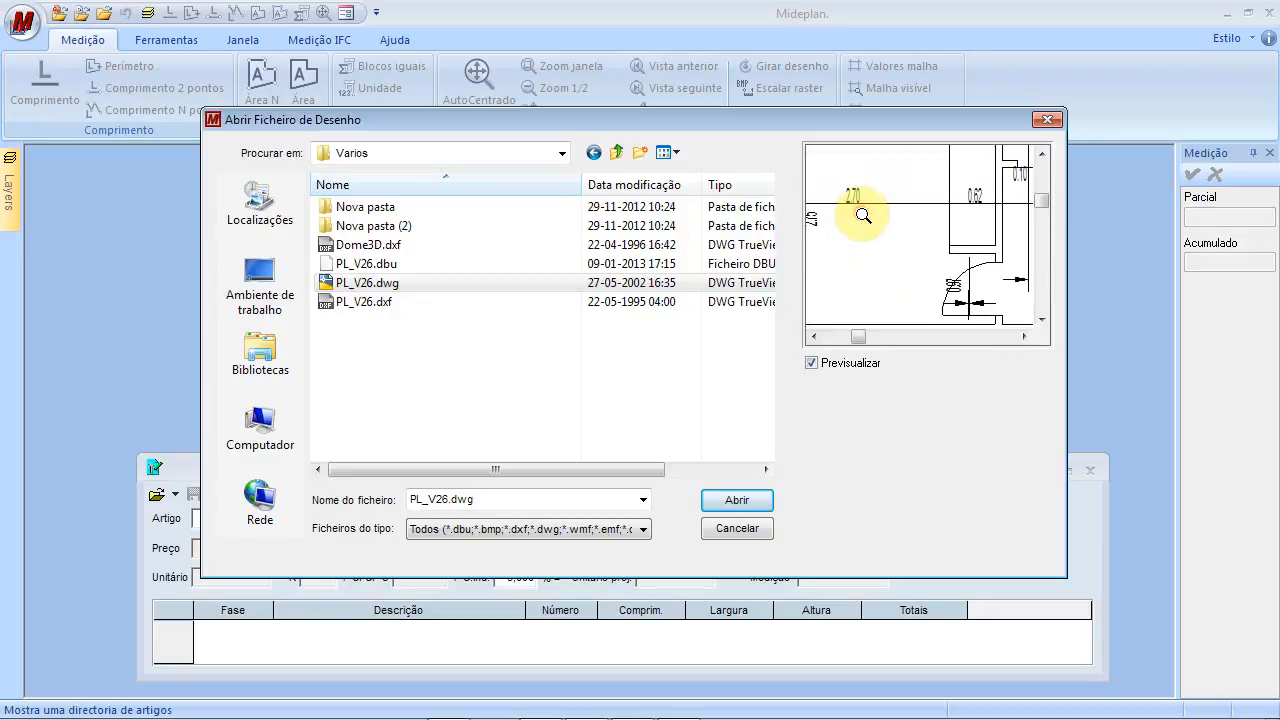
click(724, 499)
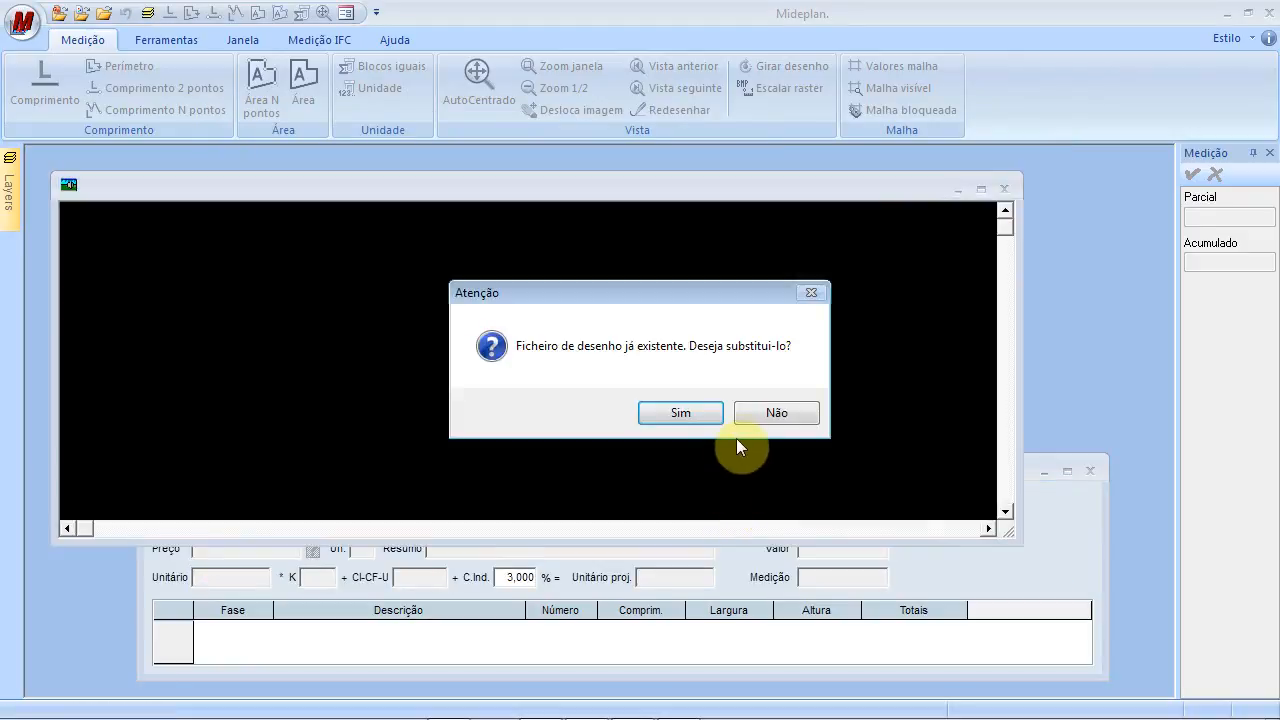
Replace the existing drawing, import PL_V26 in metres, and zoom in on the floor plan
click(714, 416)
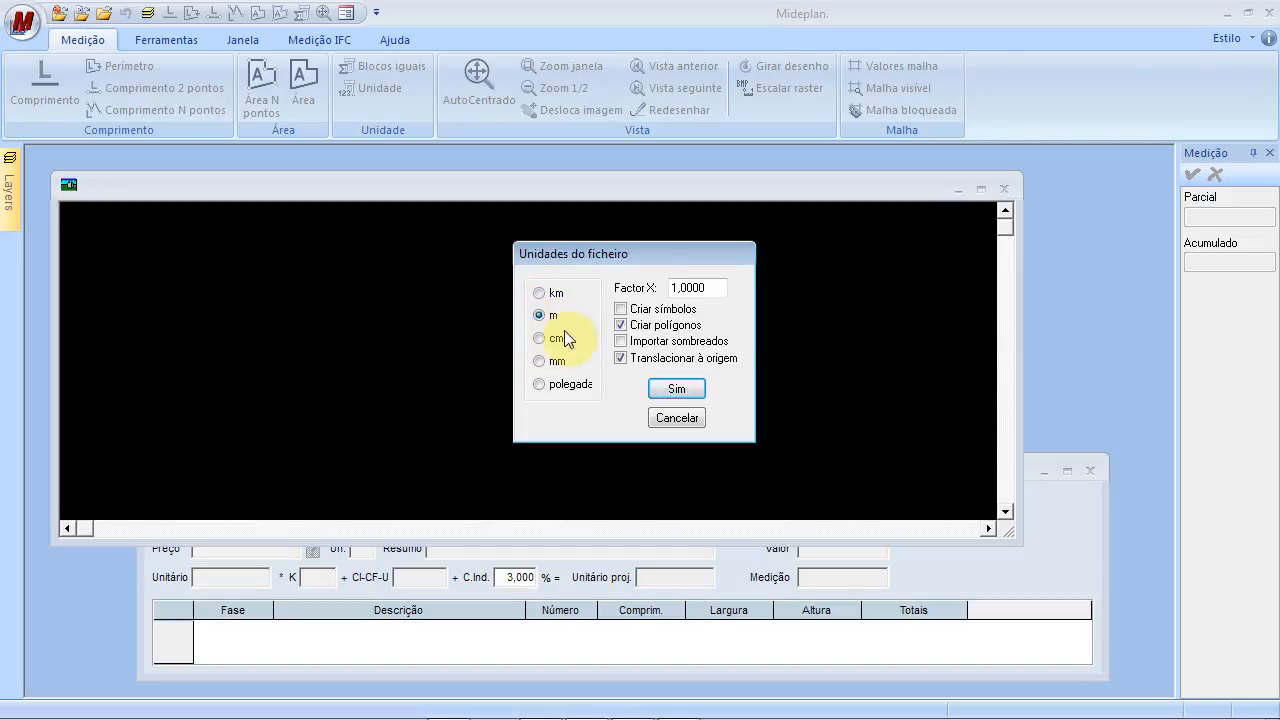
click(686, 396)
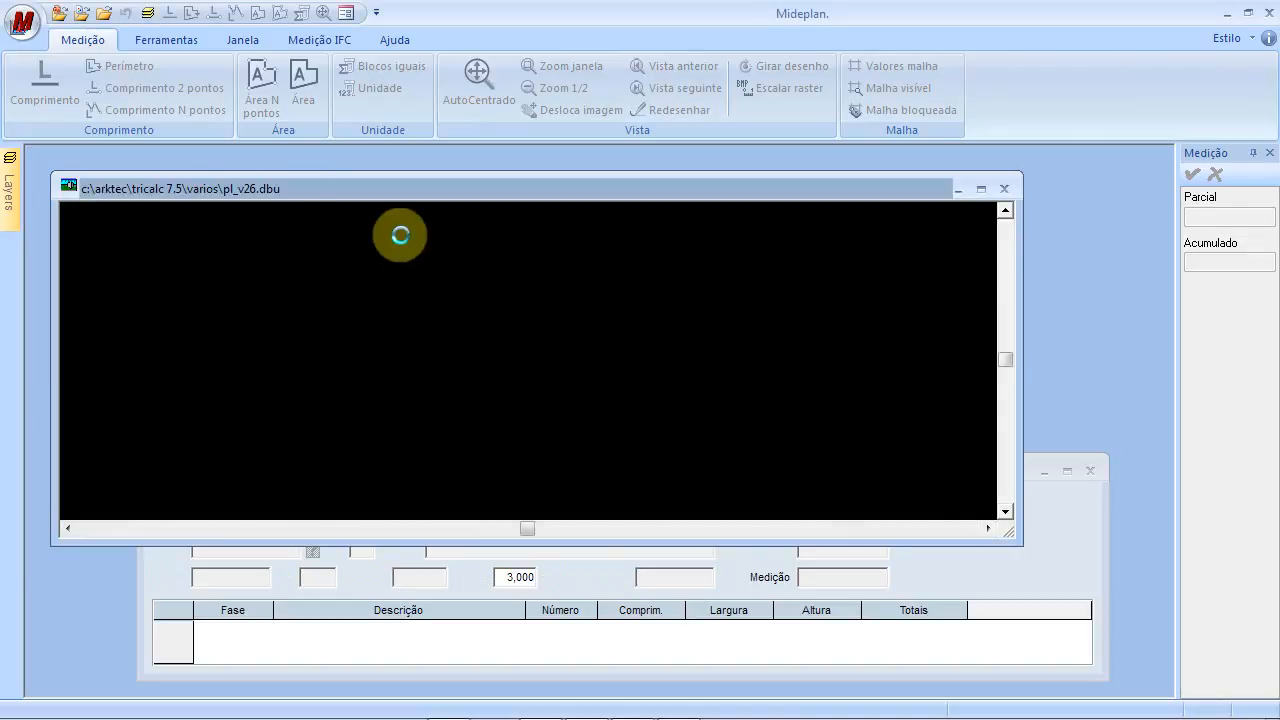
scroll(335, 268, up, 3)
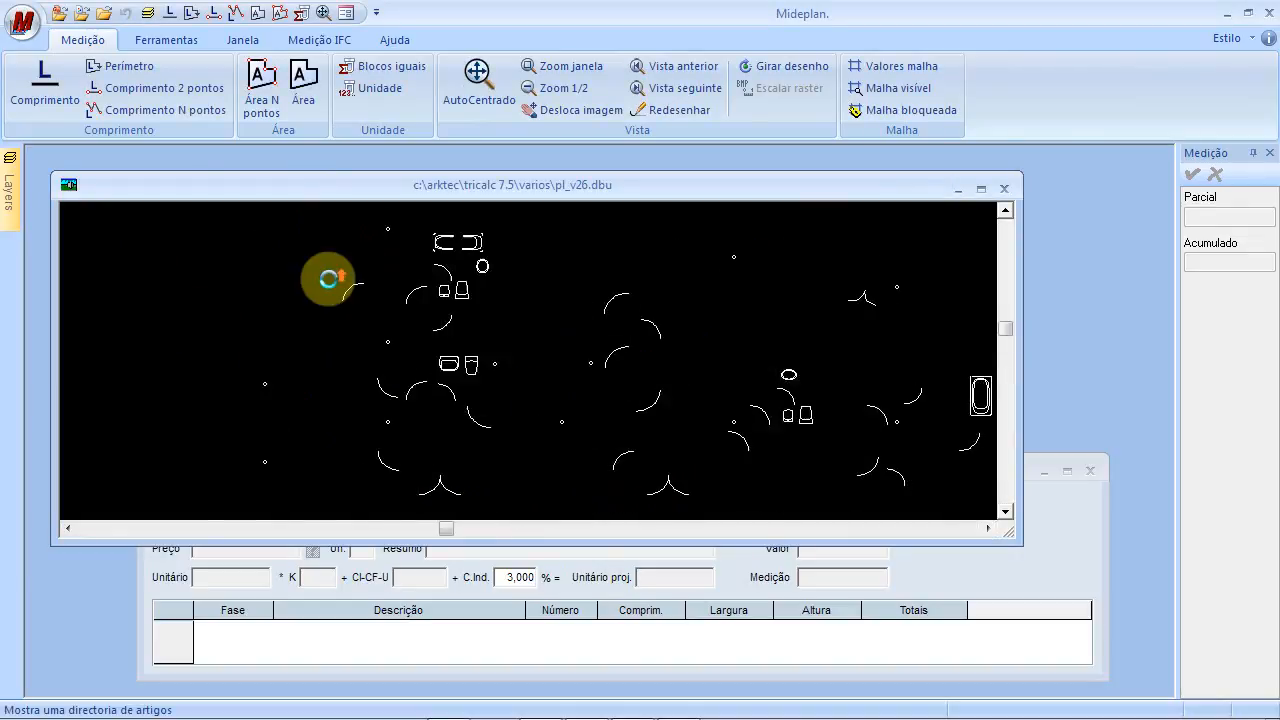
scroll(363, 345, down, 2)
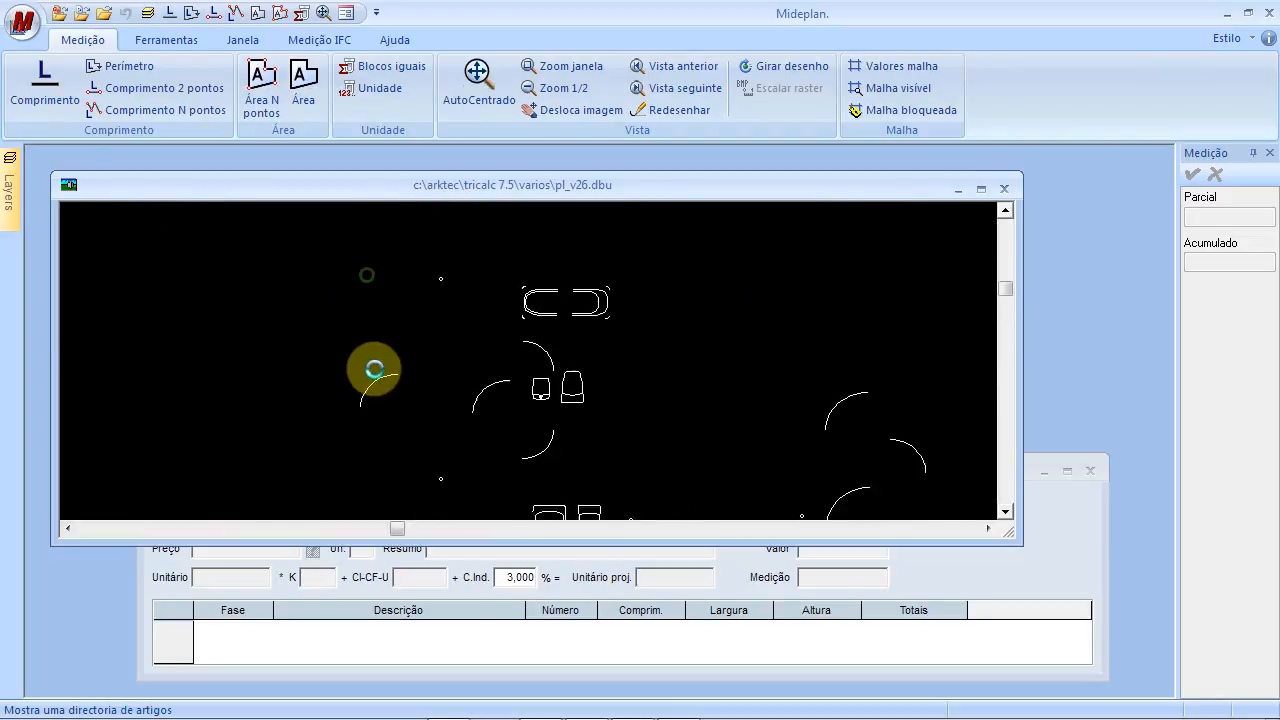
scroll(334, 357, up, 4)
drag(325, 347, 350, 340)
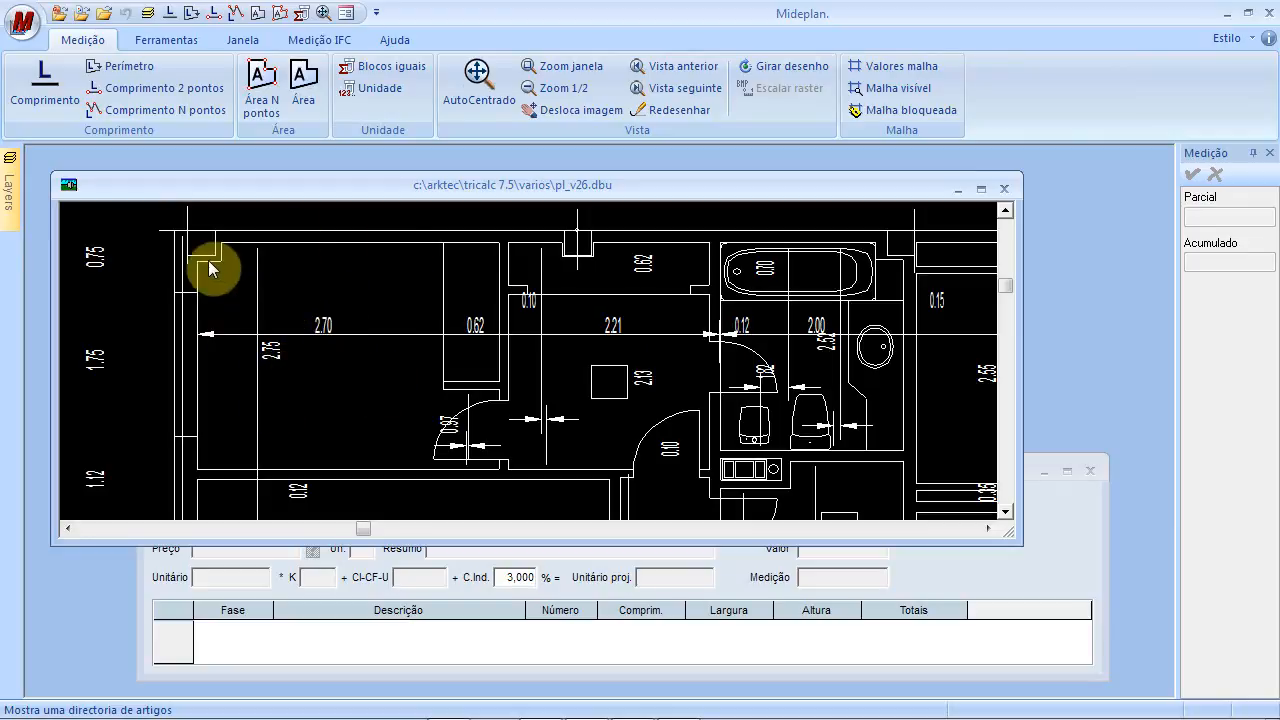
mouse_move(10, 180)
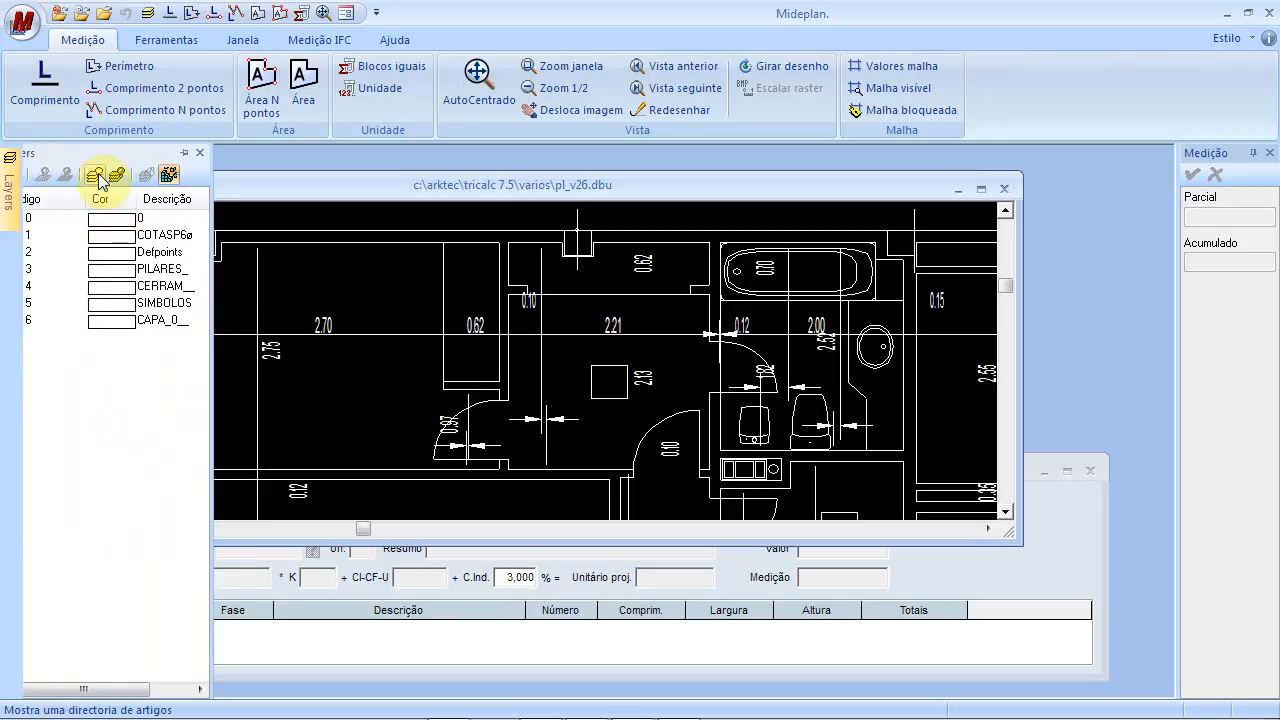
Hide the COTASP6ø dimension layer and bring the Obra 99 project window forward
click(117, 238)
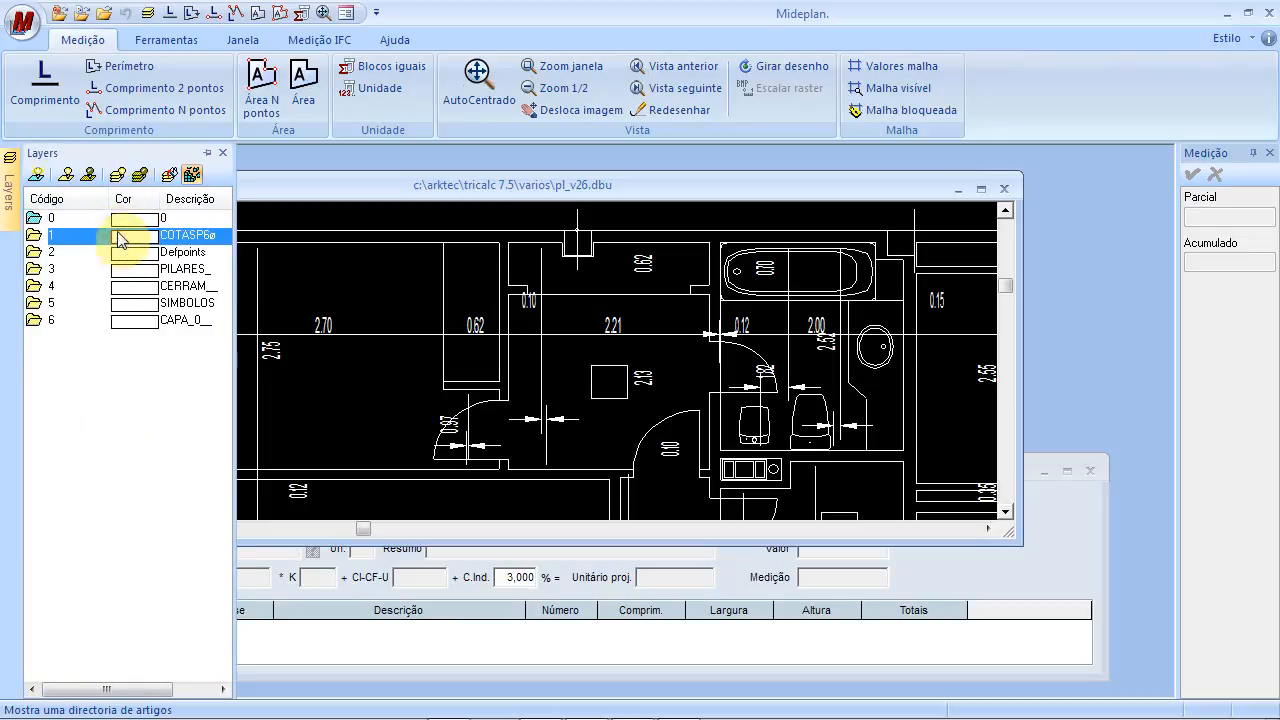
click(88, 174)
drag(450, 362, 547, 363)
scroll(523, 354, down, 1)
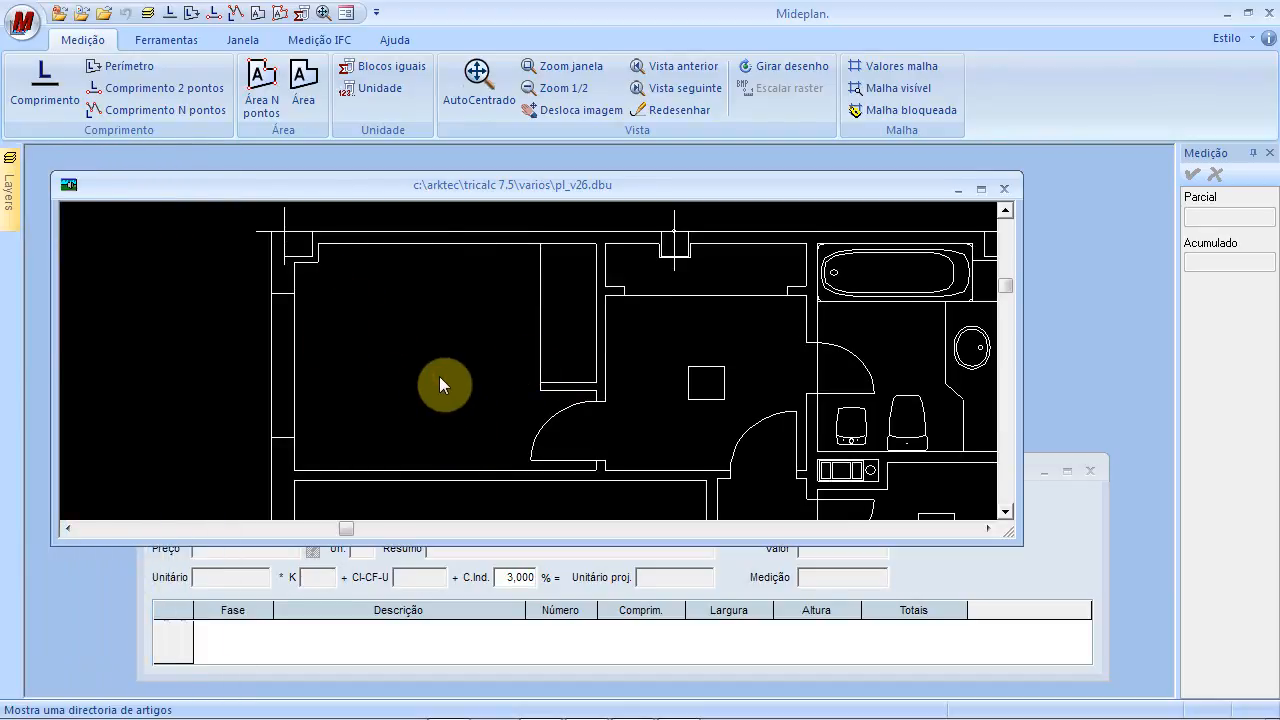
click(1072, 565)
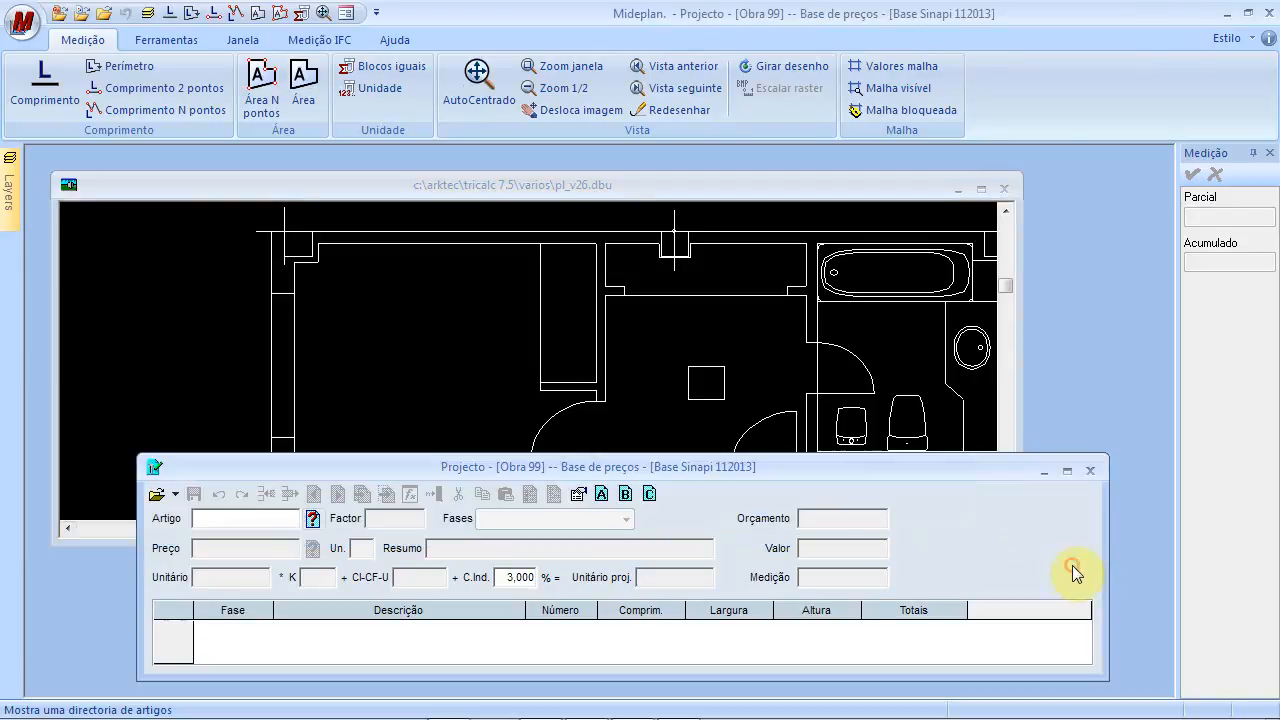
Load article 0101, ceramic tile removal (M2, 3,65), and return to the floor plan for measuring
click(314, 520)
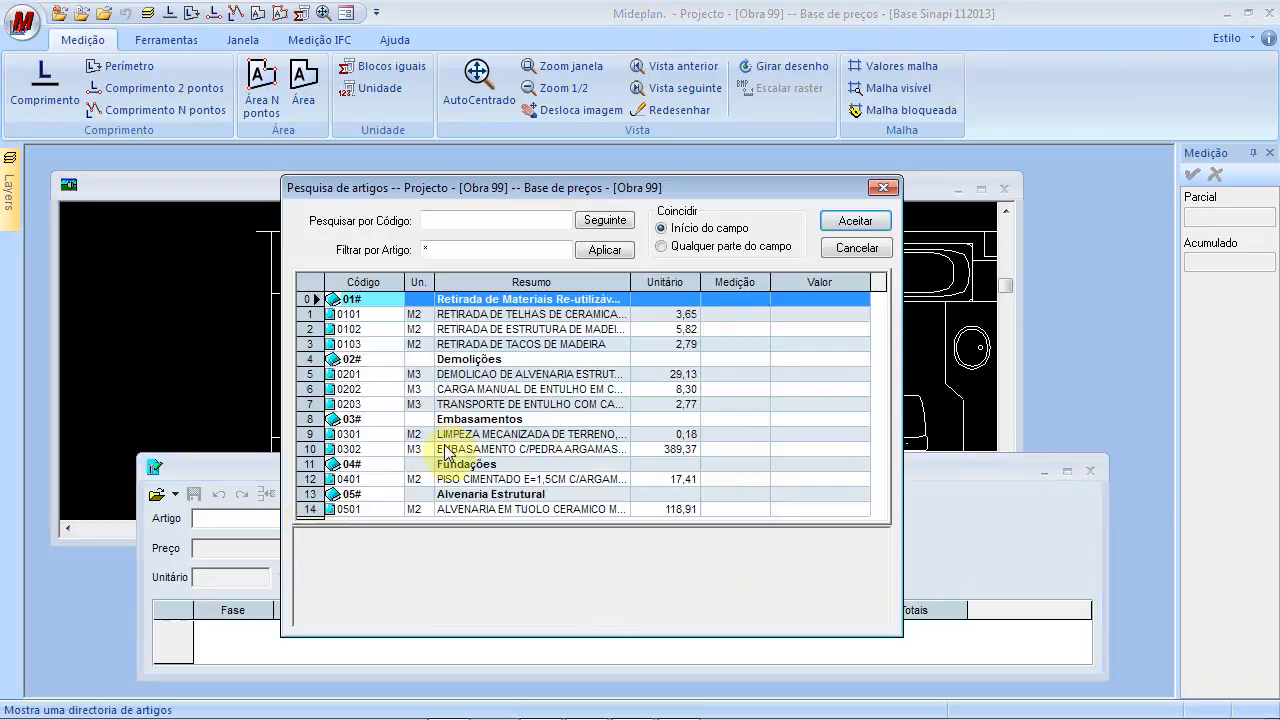
click(451, 316)
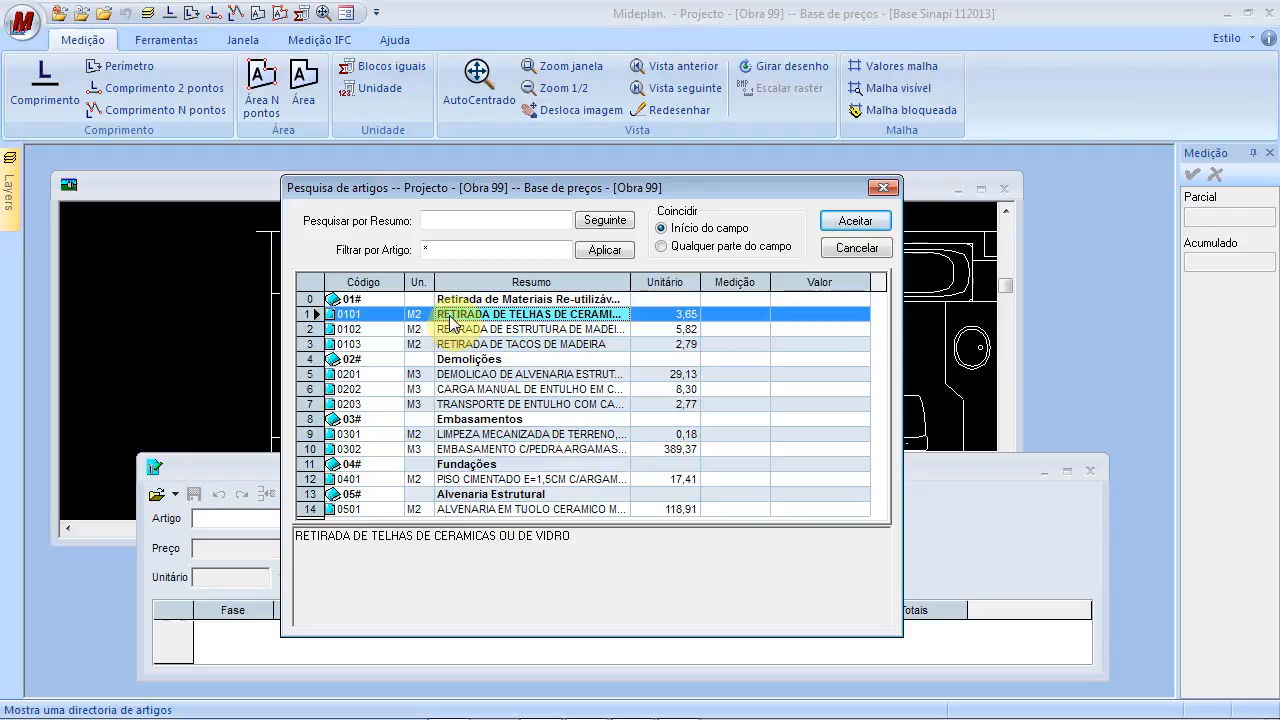
click(856, 224)
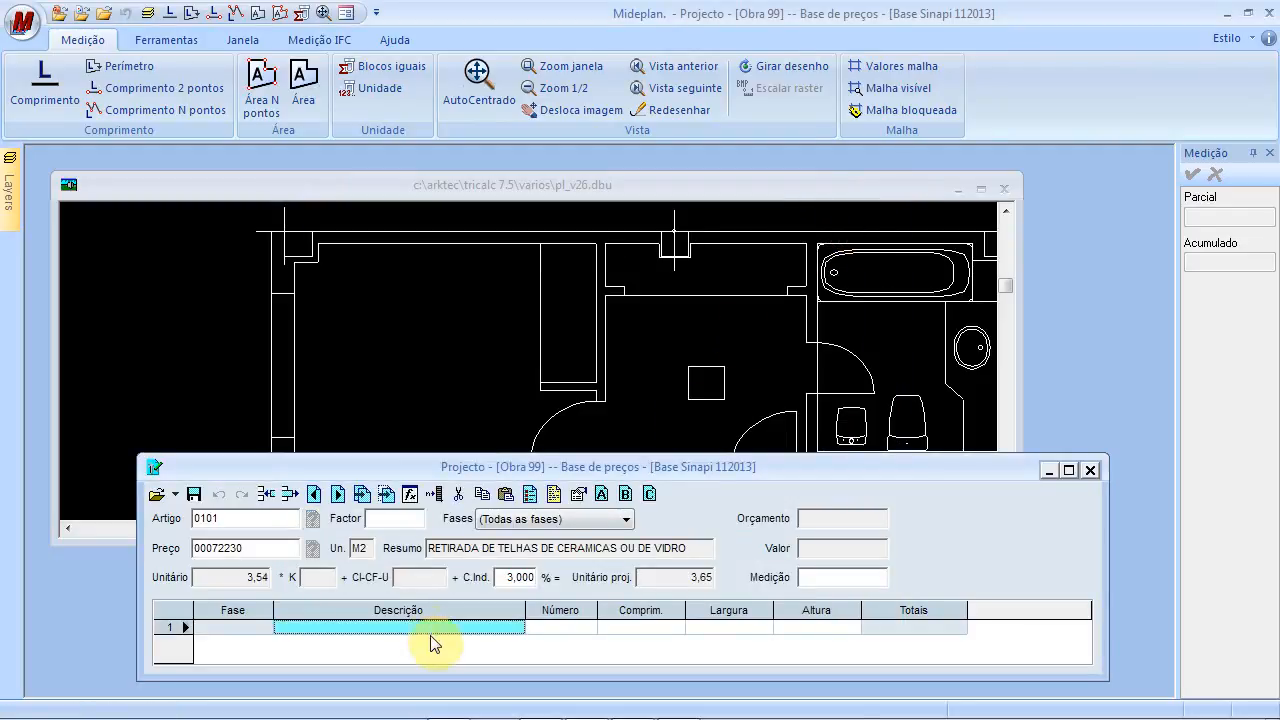
click(621, 624)
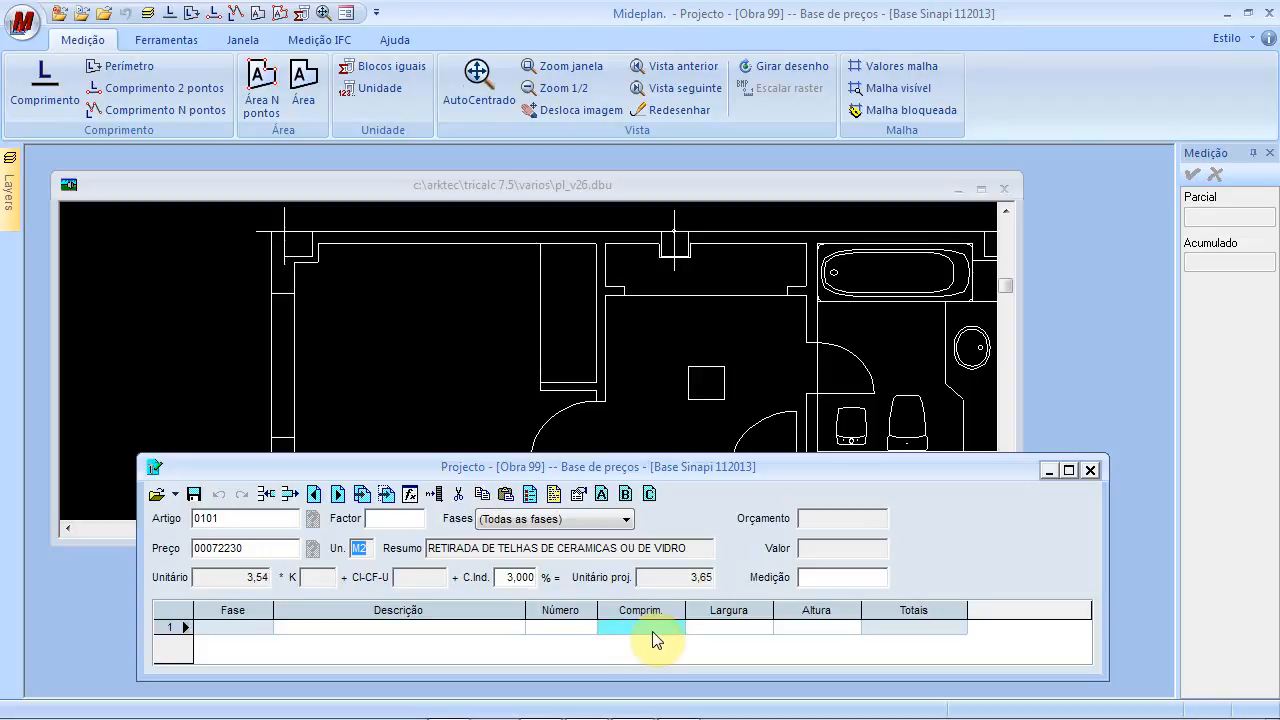
click(347, 292)
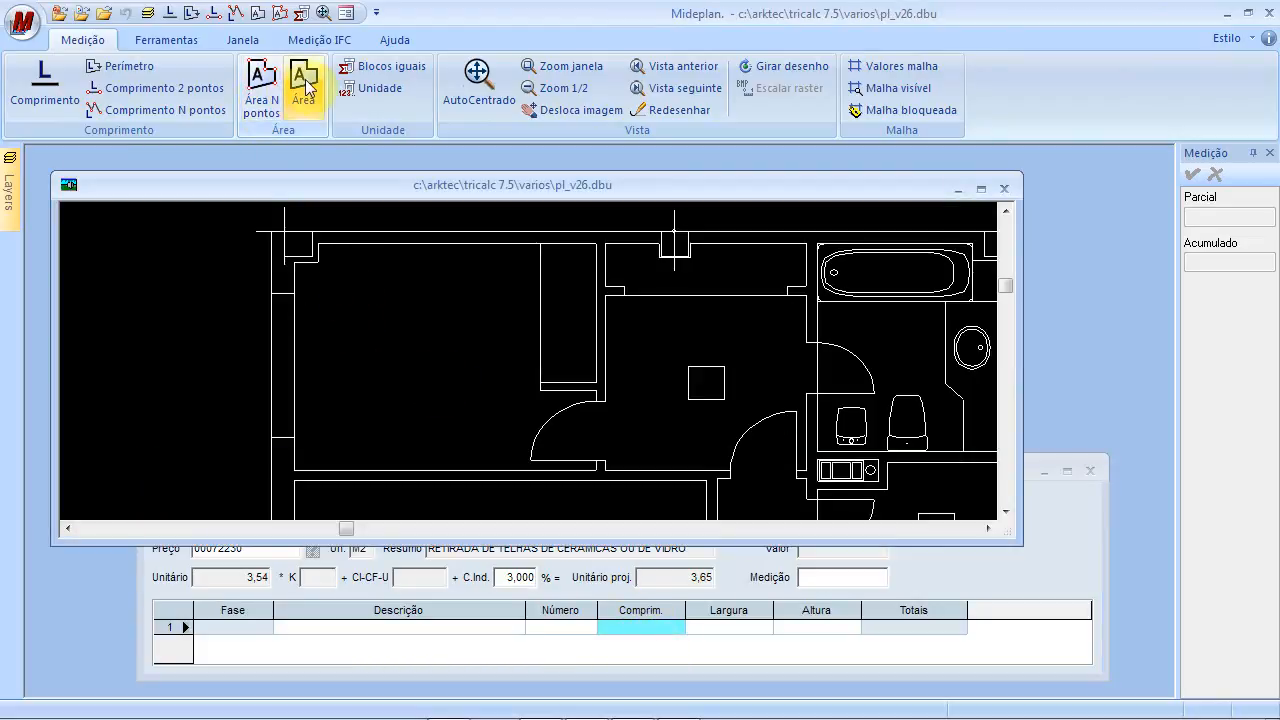
Start an area measurement and place the first point at the slanted wall corner
click(258, 80)
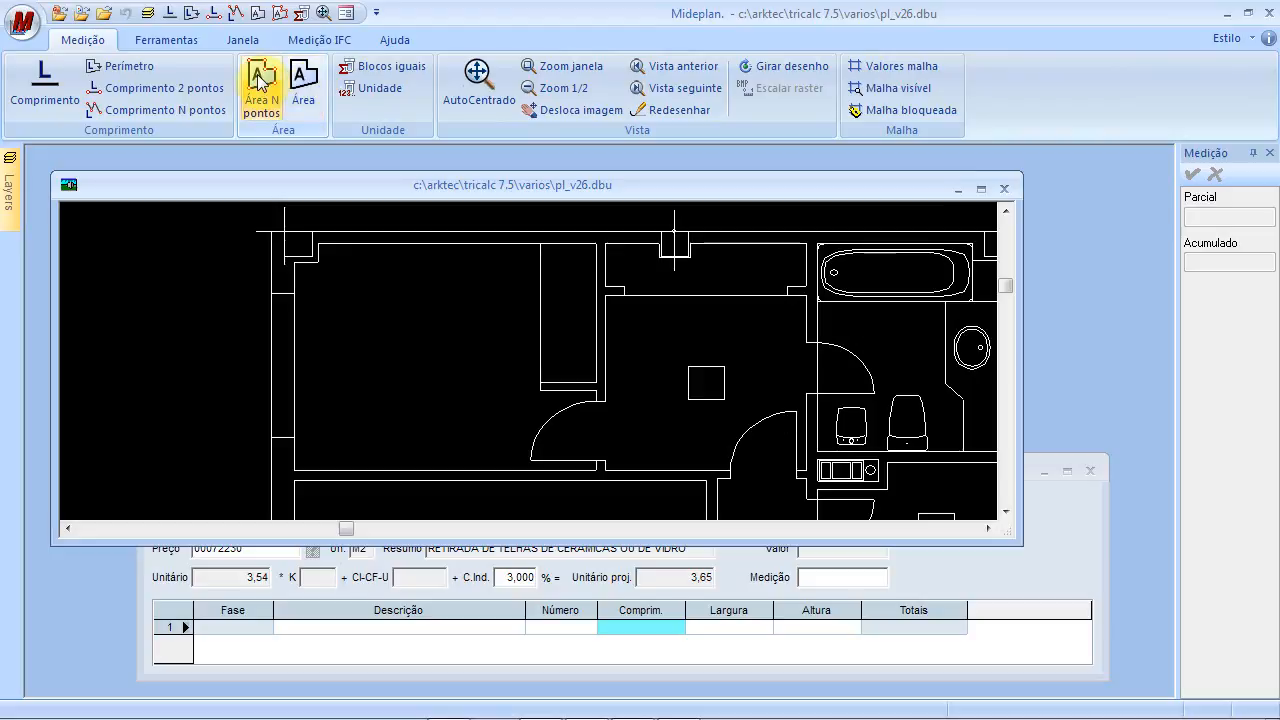
click(258, 80)
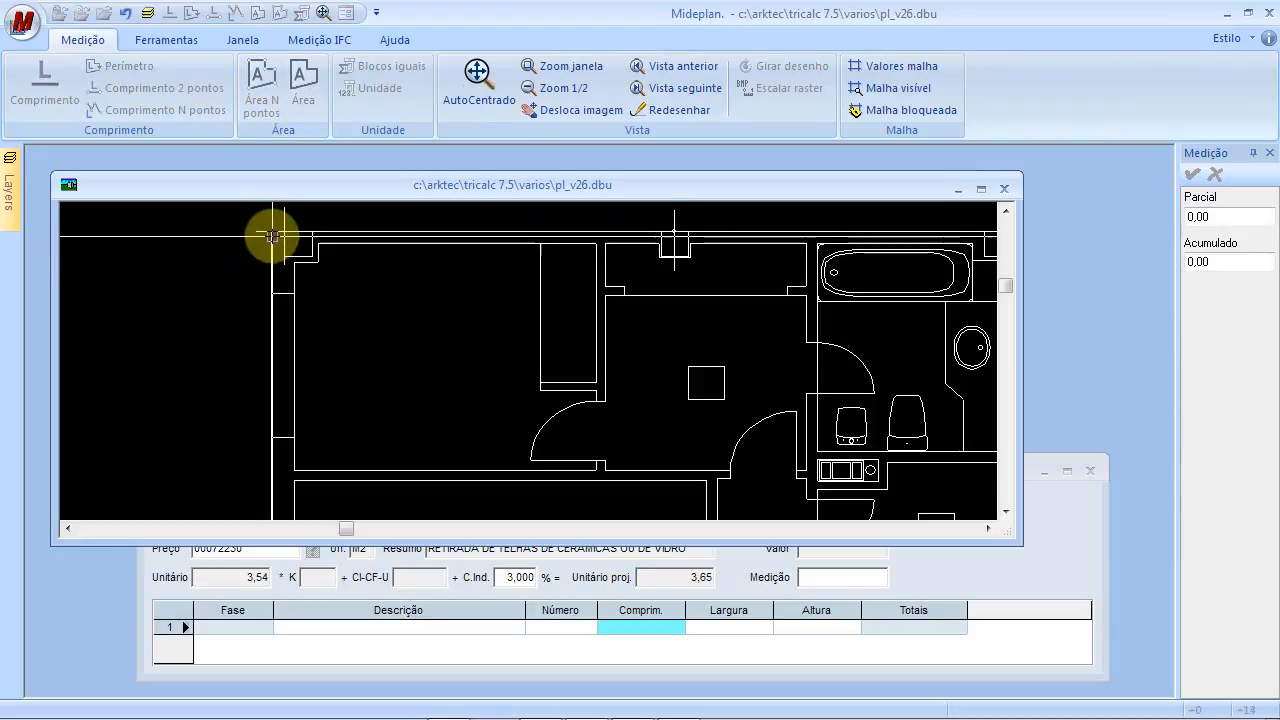
scroll(563, 379, down, 2)
drag(780, 386, 391, 399)
scroll(620, 355, up, 2)
drag(656, 354, 602, 460)
click(584, 343)
Trace the outline through the next wall, lower and roof-edge corners
mouse_move(733, 327)
mouse_down()
mouse_move(323, 311)
mouse_move(216, 290)
mouse_up()
click(688, 422)
drag(846, 320, 117, 256)
click(529, 380)
click(513, 461)
mouse_move(732, 423)
mouse_down()
mouse_move(394, 254)
mouse_move(316, 244)
mouse_up()
drag(777, 294, 307, 248)
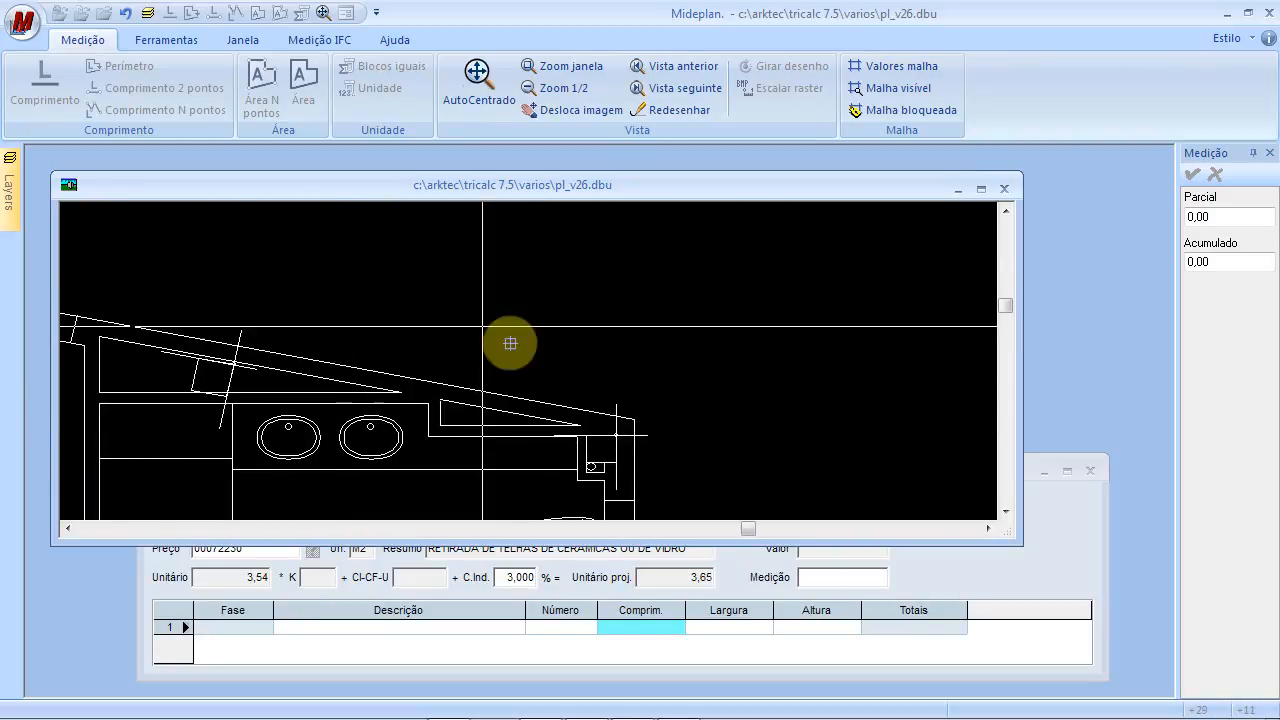
click(634, 421)
drag(740, 443, 785, 253)
scroll(776, 390, down, 3)
drag(789, 422, 811, 275)
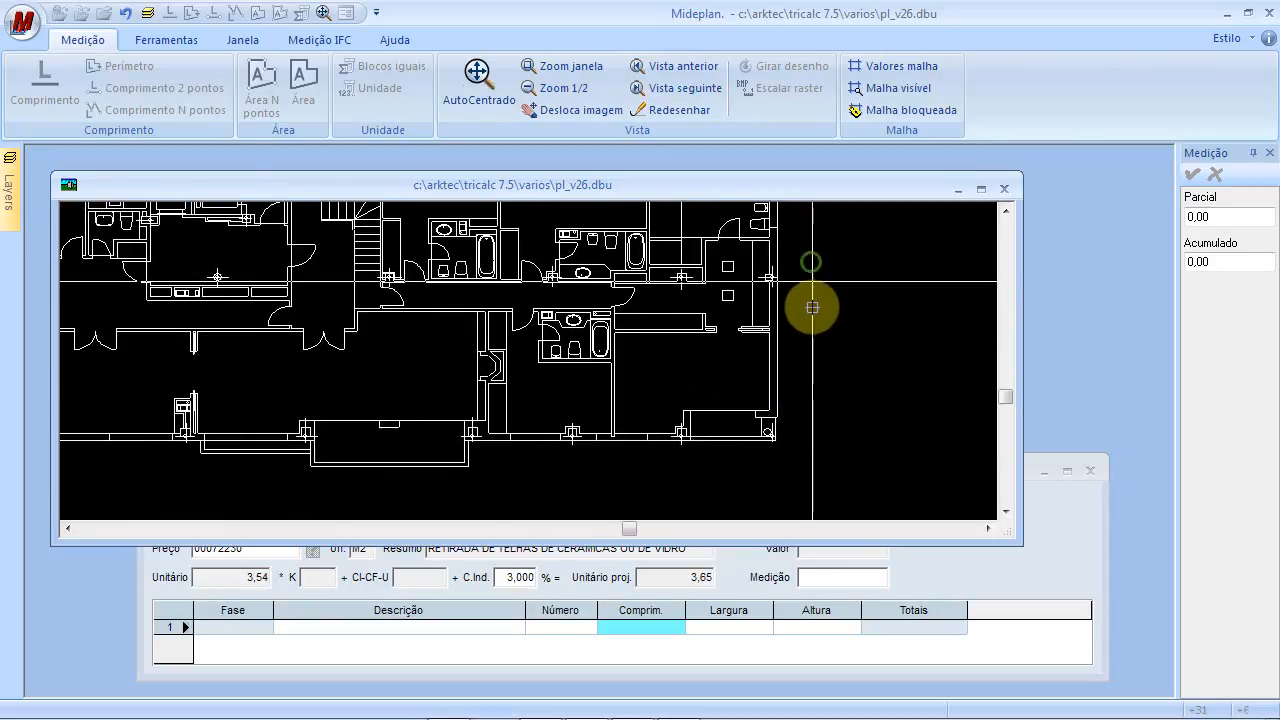
scroll(815, 450, up, 2)
scroll(815, 449, up, 4)
drag(749, 337, 906, 495)
click(689, 355)
click(678, 357)
Continue the outline along the left part and the bottom wall corners
drag(720, 460, 799, 320)
drag(585, 430, 961, 446)
mouse_move(354, 446)
mouse_down()
mouse_move(711, 474)
mouse_move(819, 466)
mouse_up()
drag(466, 457, 876, 465)
scroll(646, 449, down, 3)
drag(284, 477, 674, 420)
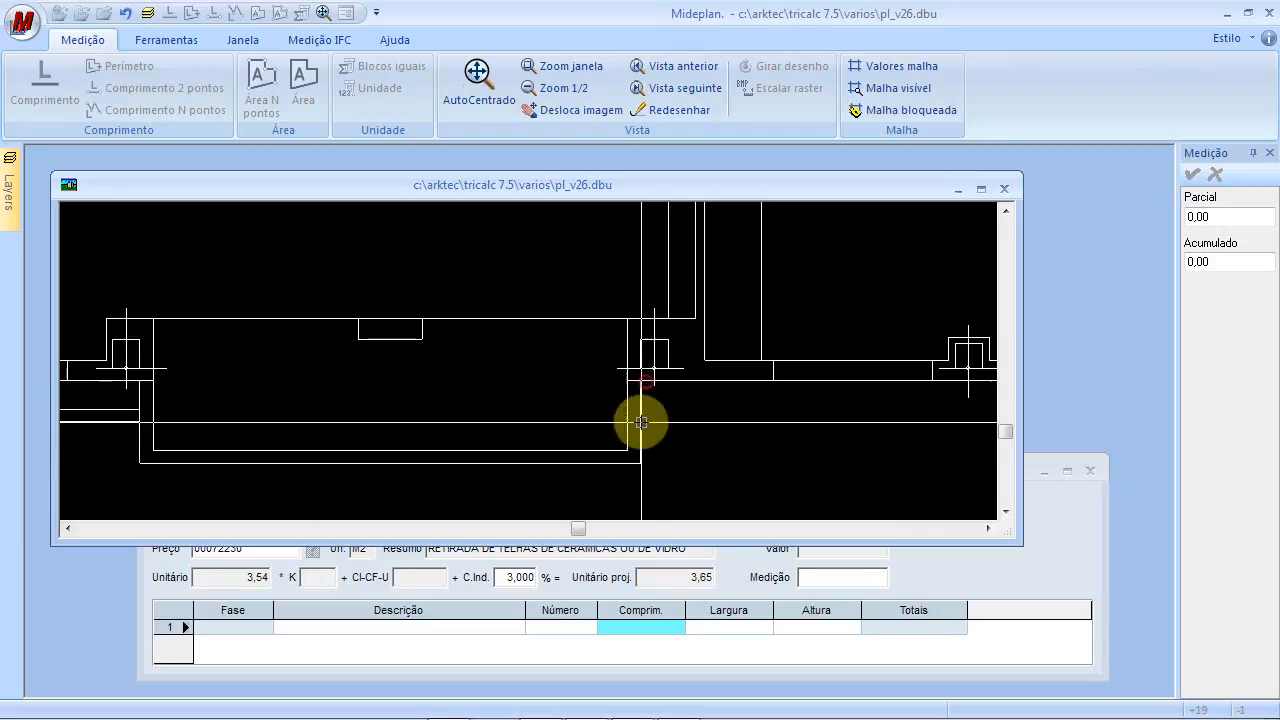
click(641, 381)
click(642, 462)
drag(447, 393, 756, 399)
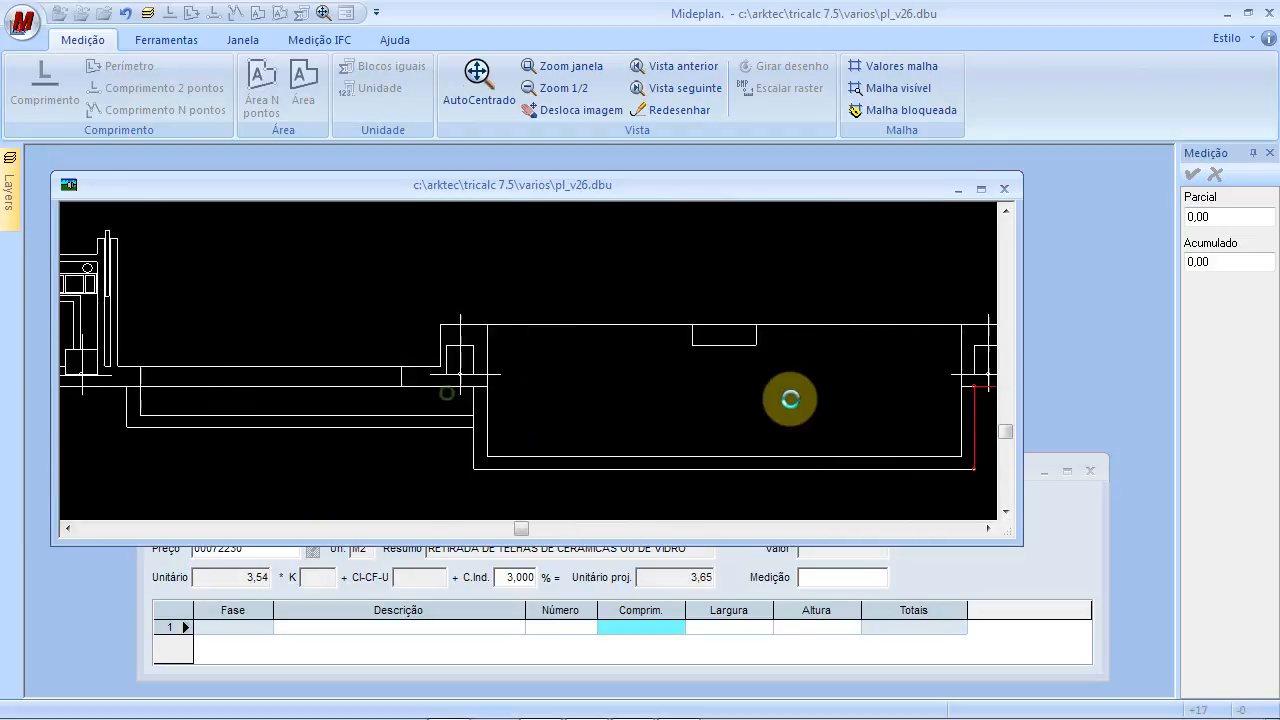
click(487, 467)
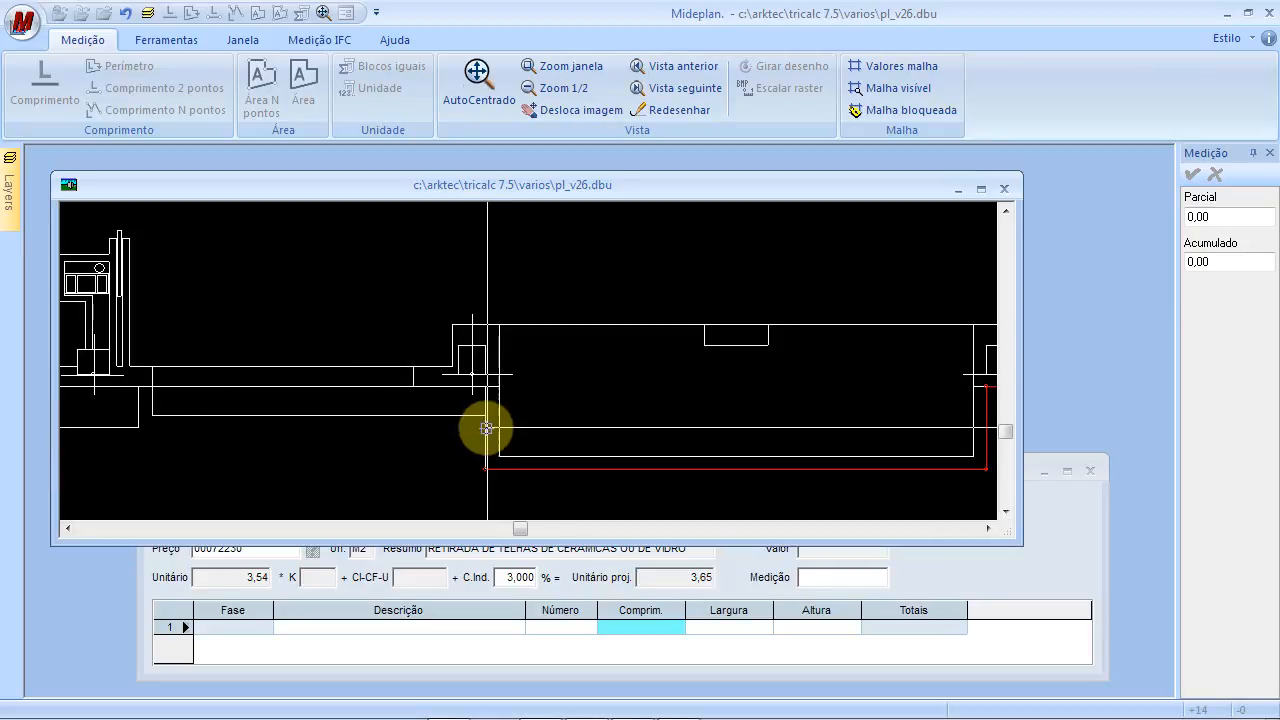
drag(400, 357, 580, 391)
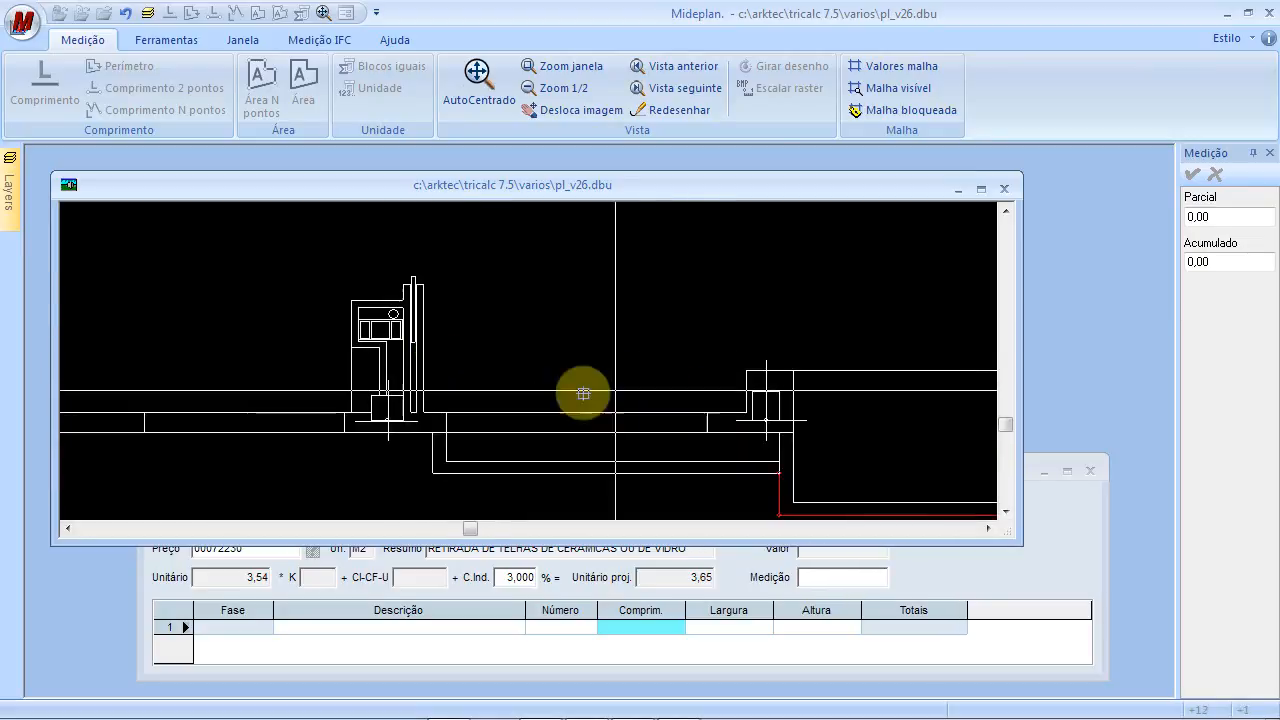
click(430, 471)
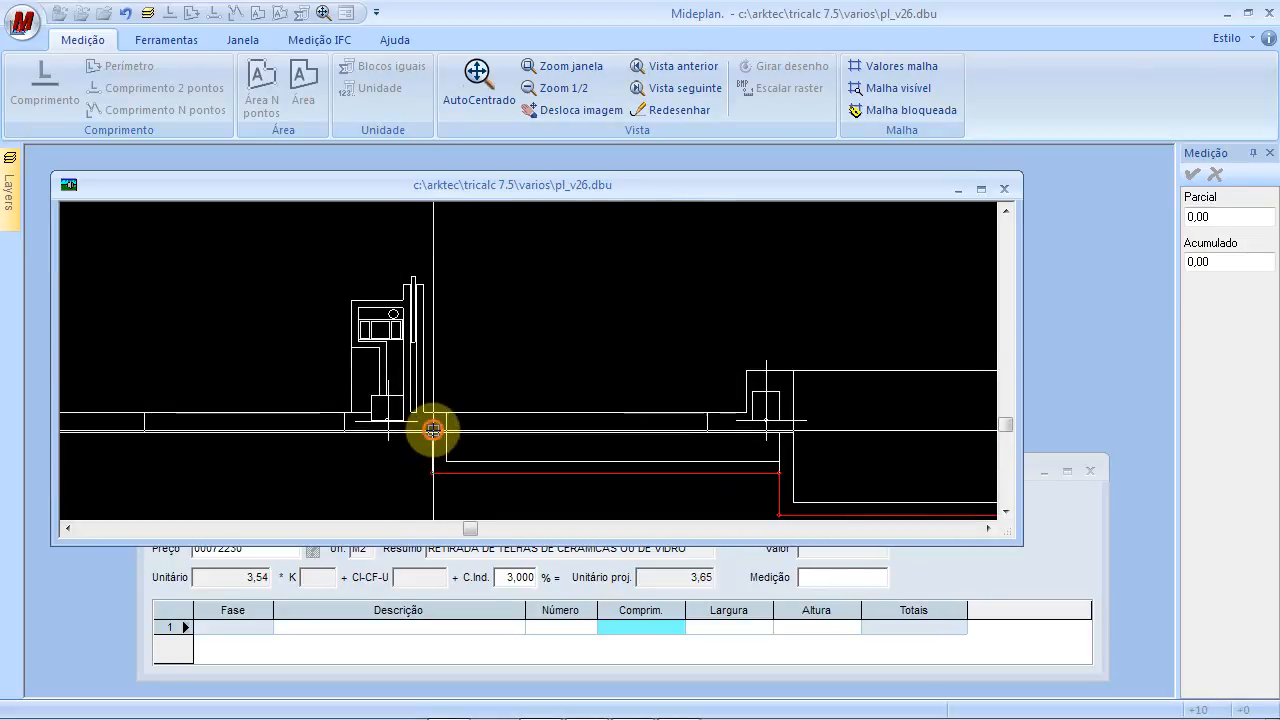
drag(471, 343, 910, 314)
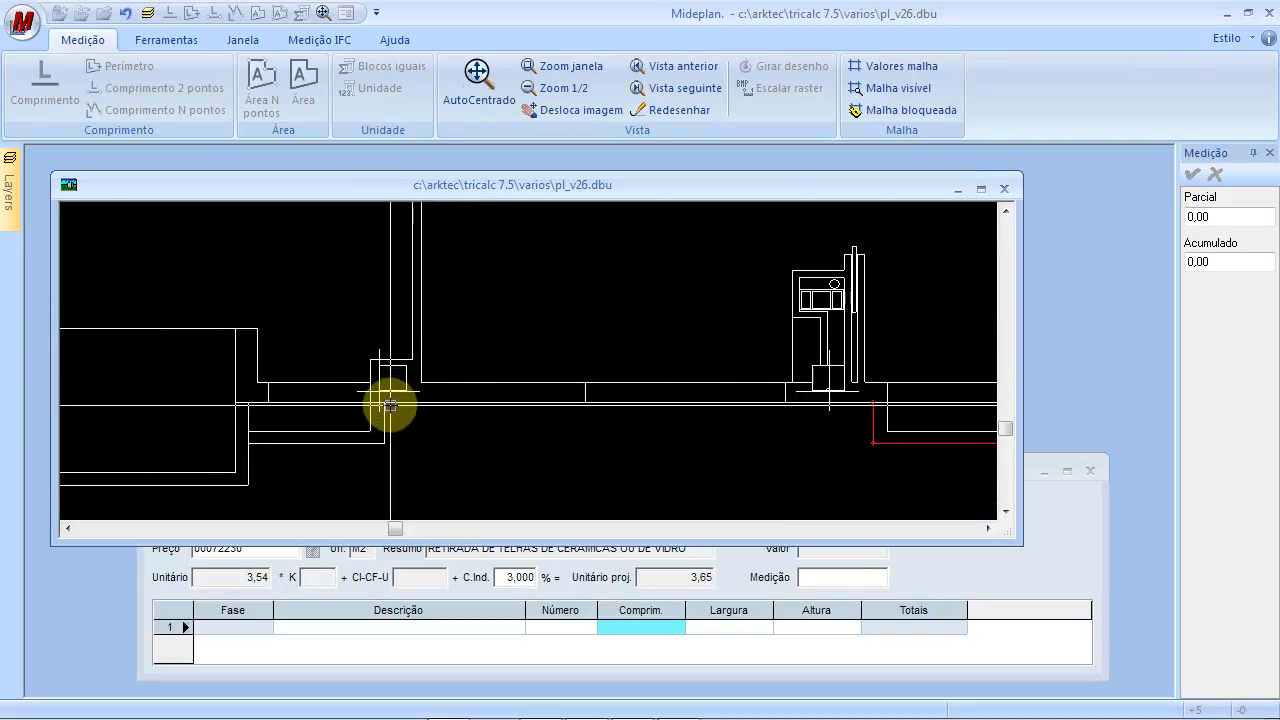
click(384, 402)
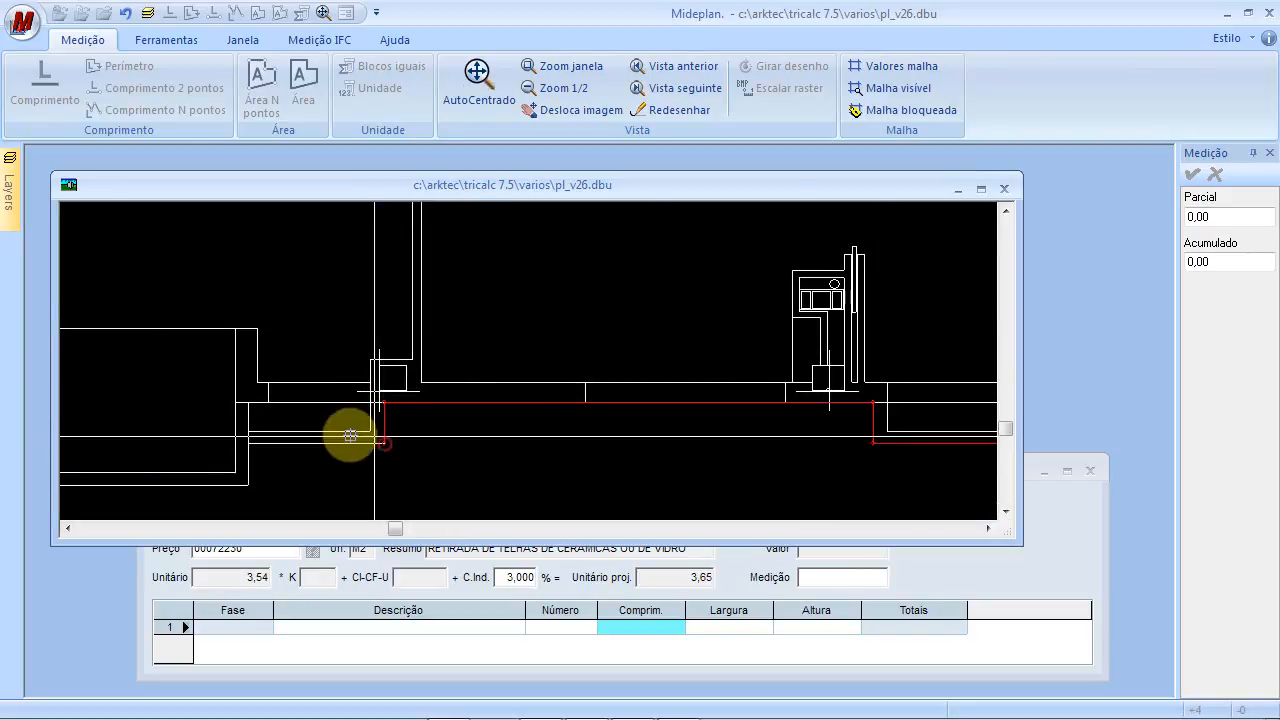
click(250, 442)
Add the final wall corners and pan back to the outline's starting point
drag(313, 340, 627, 267)
click(565, 410)
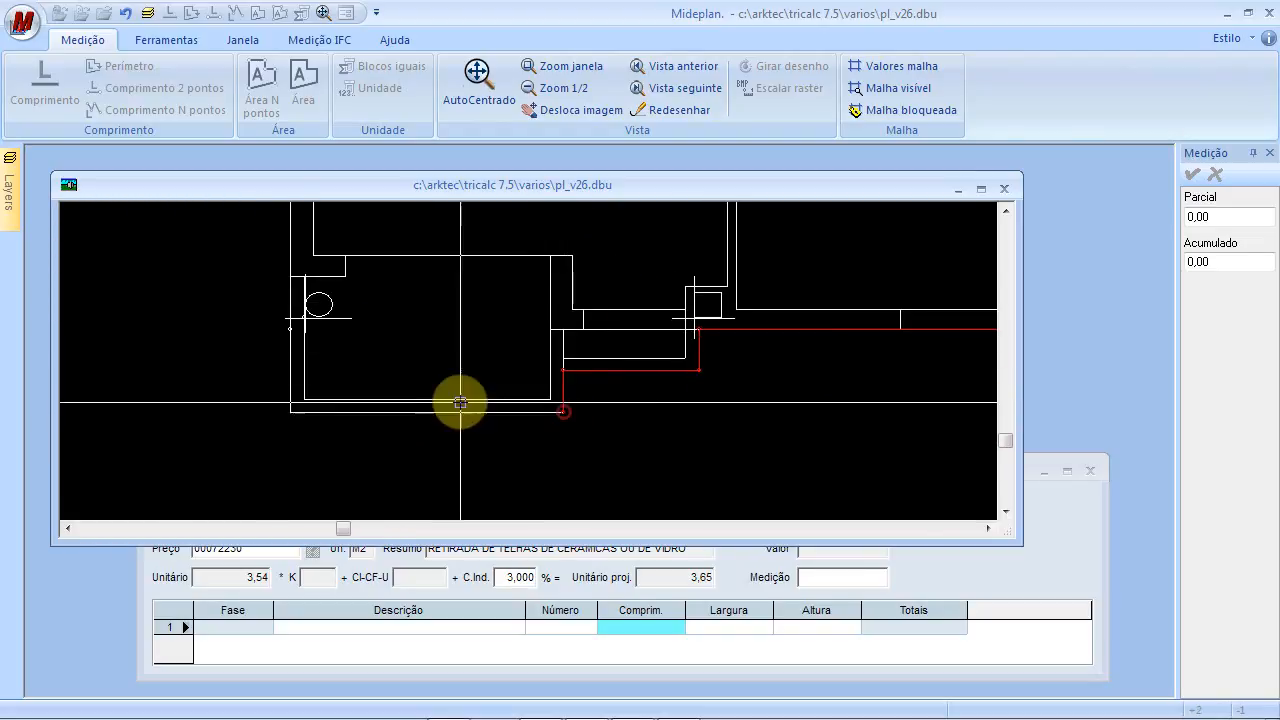
click(293, 411)
drag(414, 340, 423, 426)
drag(445, 310, 418, 455)
drag(473, 329, 474, 459)
scroll(491, 429, down, 4)
drag(508, 314, 479, 480)
scroll(437, 333, up, 3)
scroll(320, 374, up, 5)
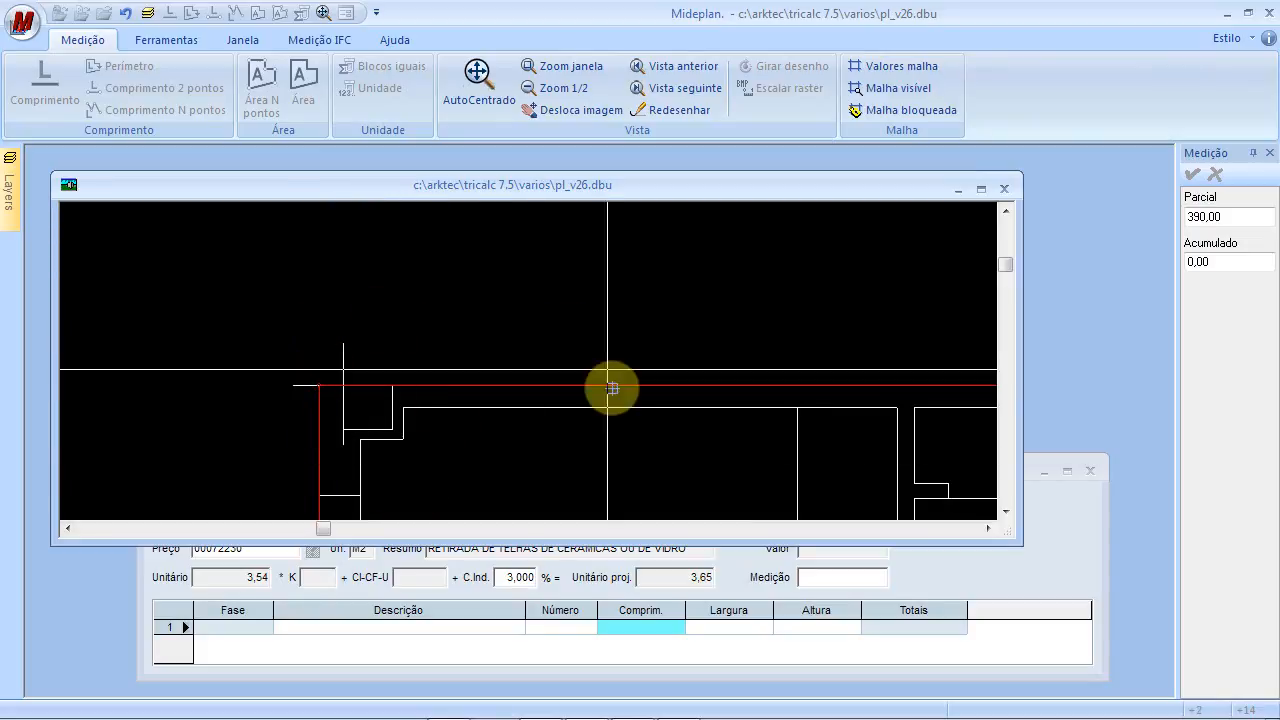
Close the outline at 390,00 m², end the area command and check the orange fill
right_click(329, 291)
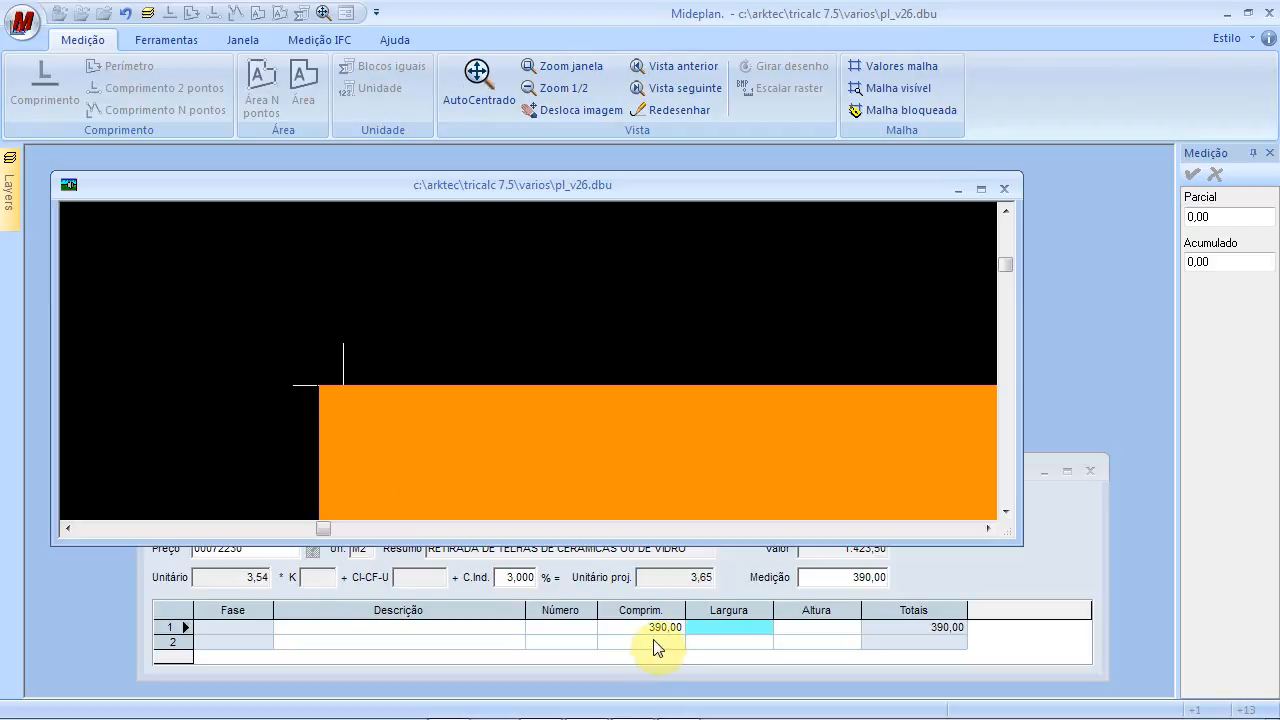
right_click(494, 363)
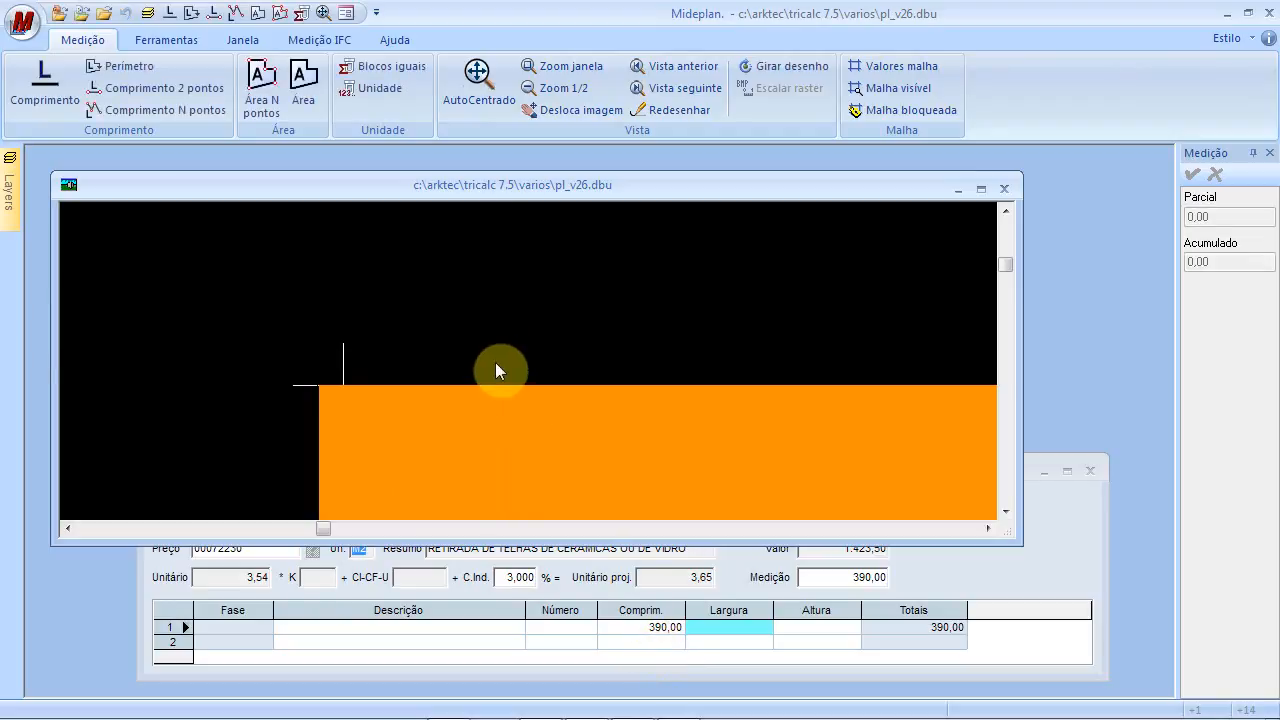
click(664, 632)
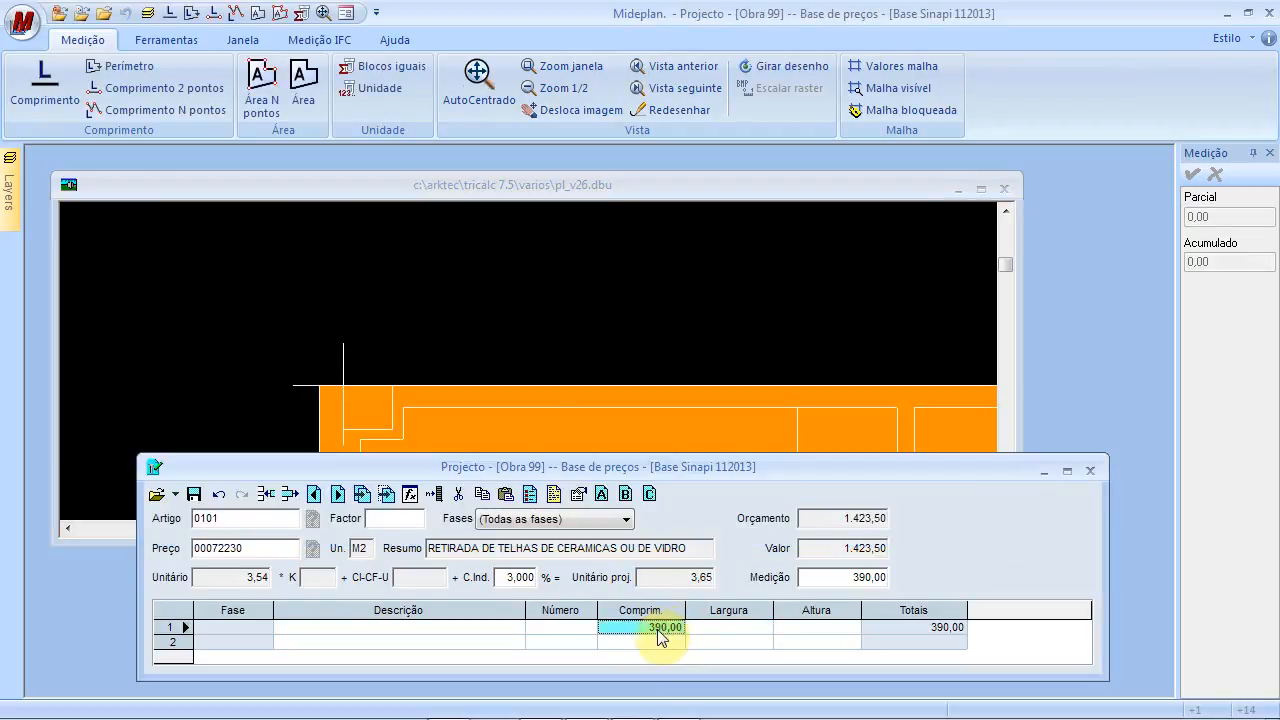
mouse_move(590, 369)
mouse_down()
mouse_move(636, 293)
mouse_move(528, 247)
mouse_up()
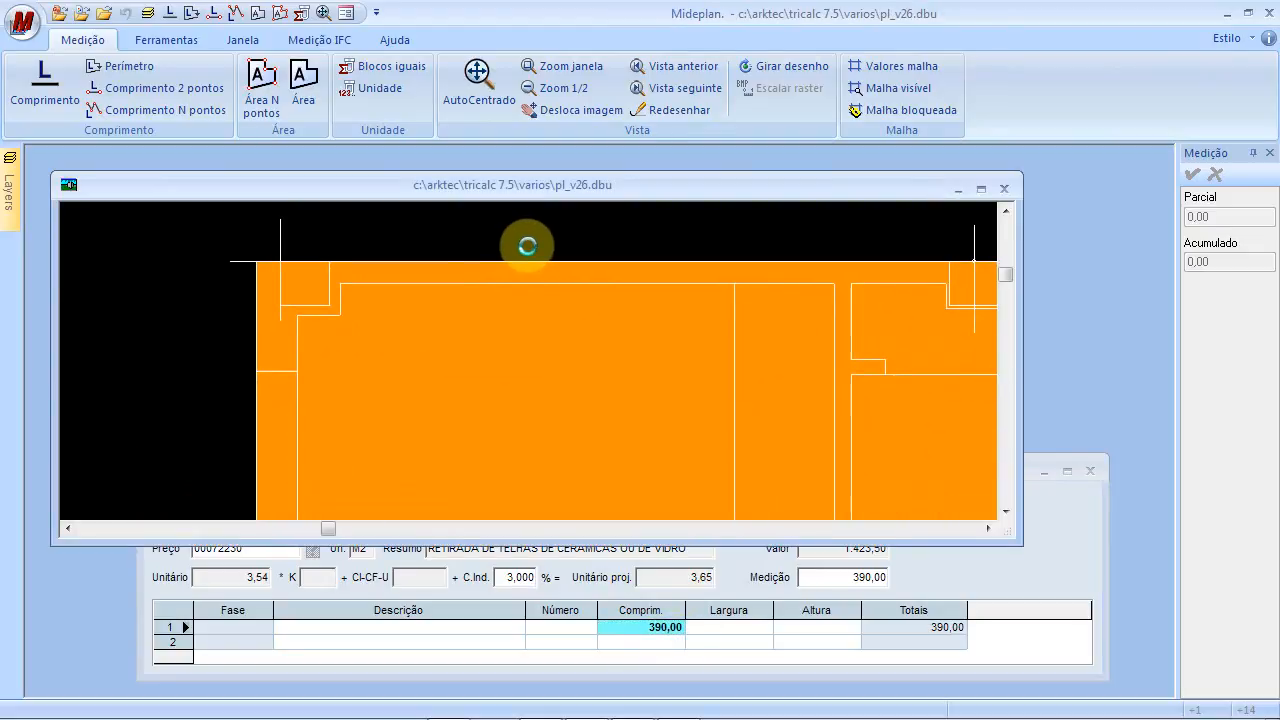
scroll(535, 333, down, 5)
drag(652, 390, 445, 319)
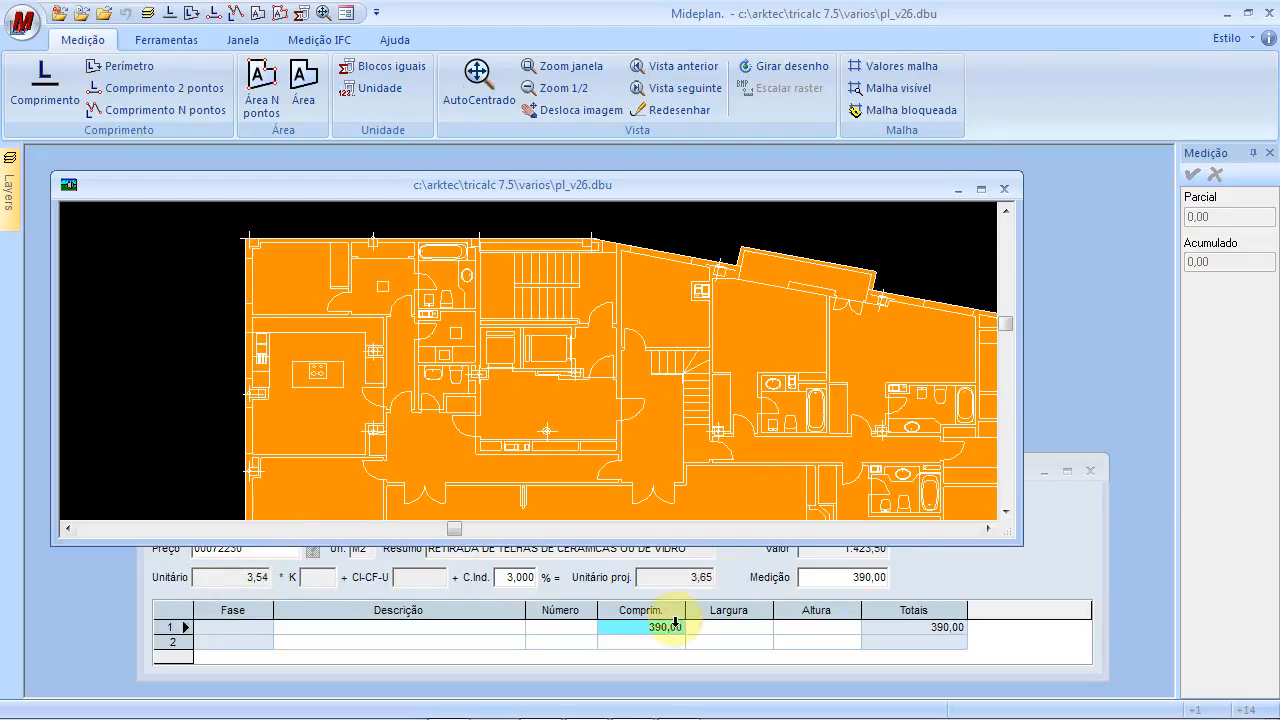
Save item 0101 with its 390,00 measurement line
click(1041, 574)
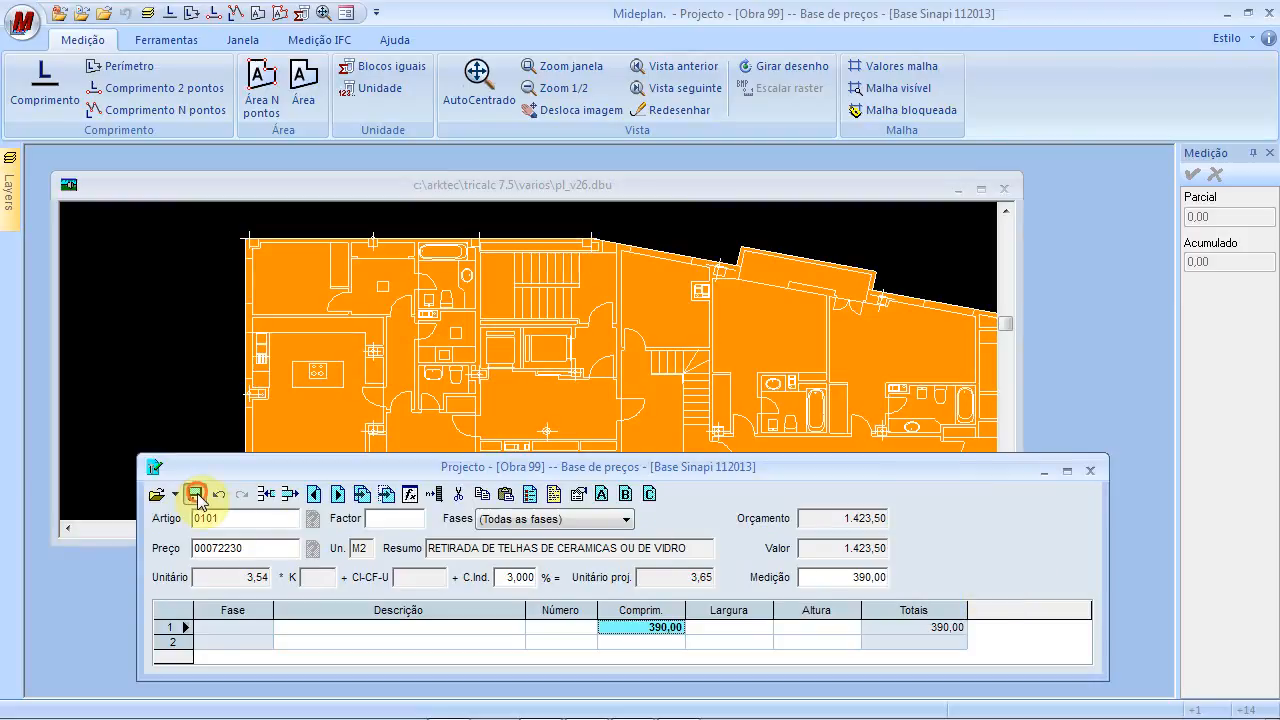
click(194, 494)
drag(254, 518, 130, 518)
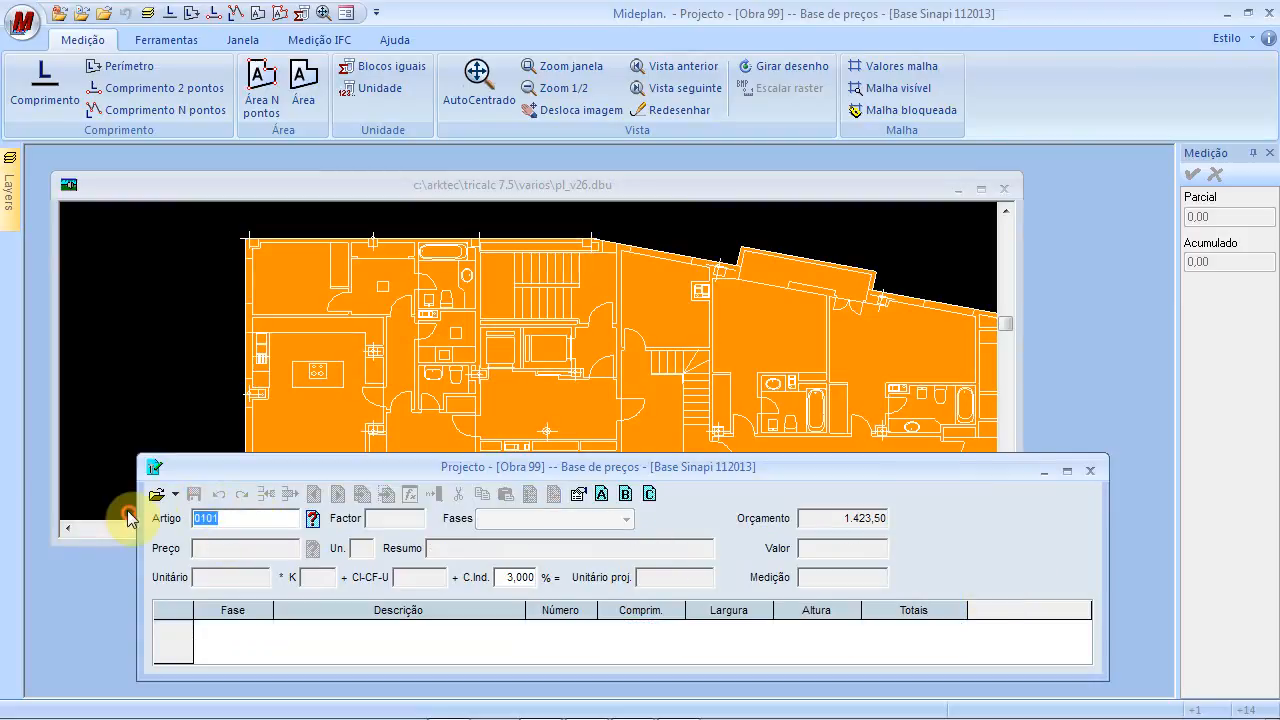
Load item 0102, timber roof structure removal (M2, 5,82), and reposition the project form
key(BackSpace)
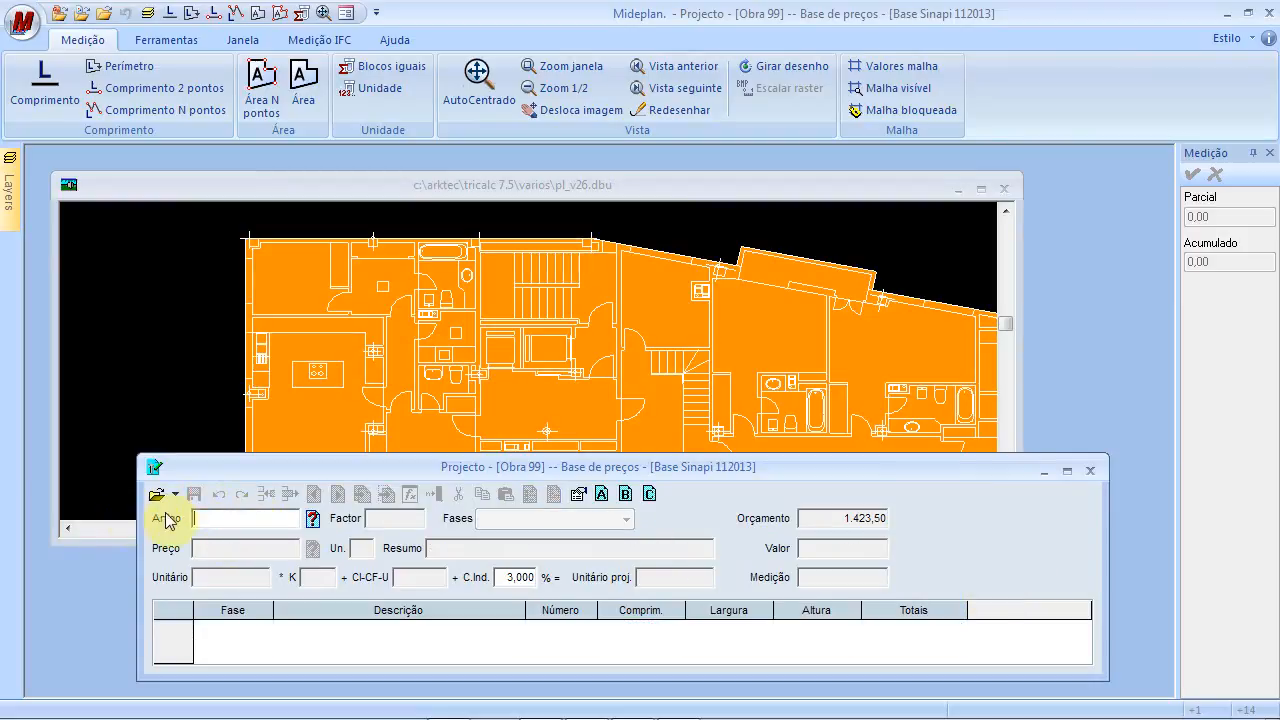
click(311, 519)
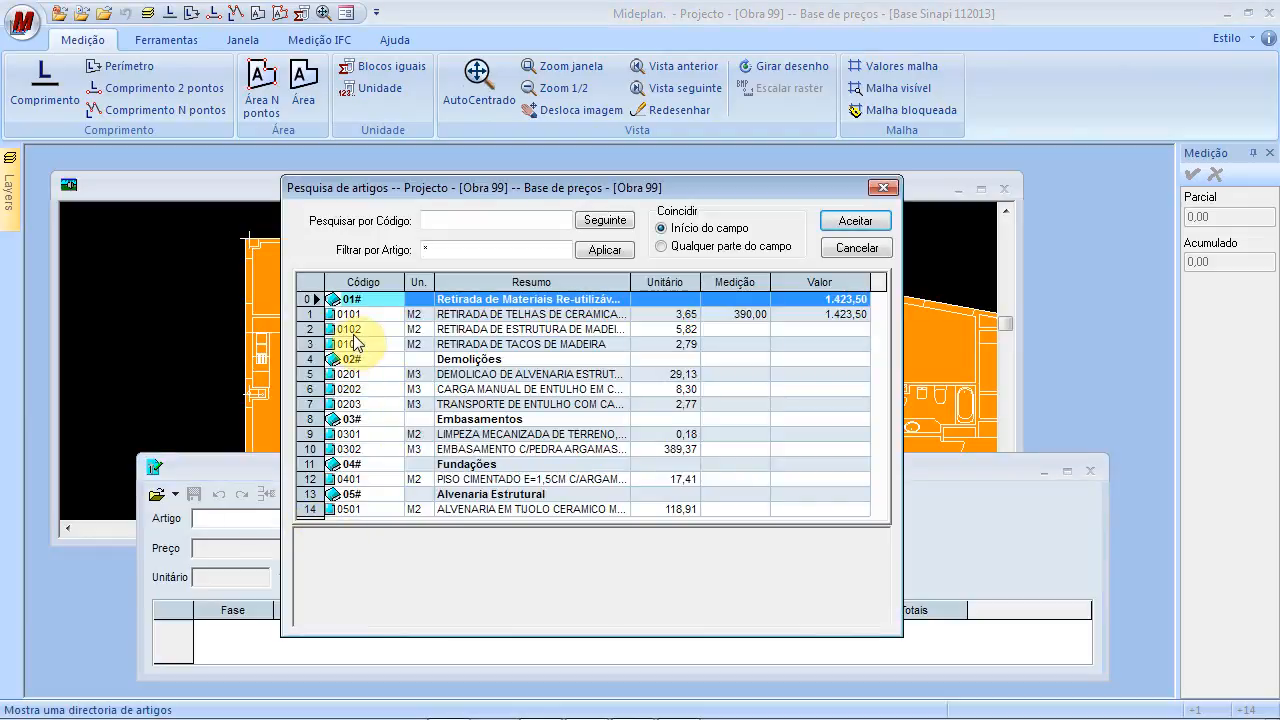
click(471, 330)
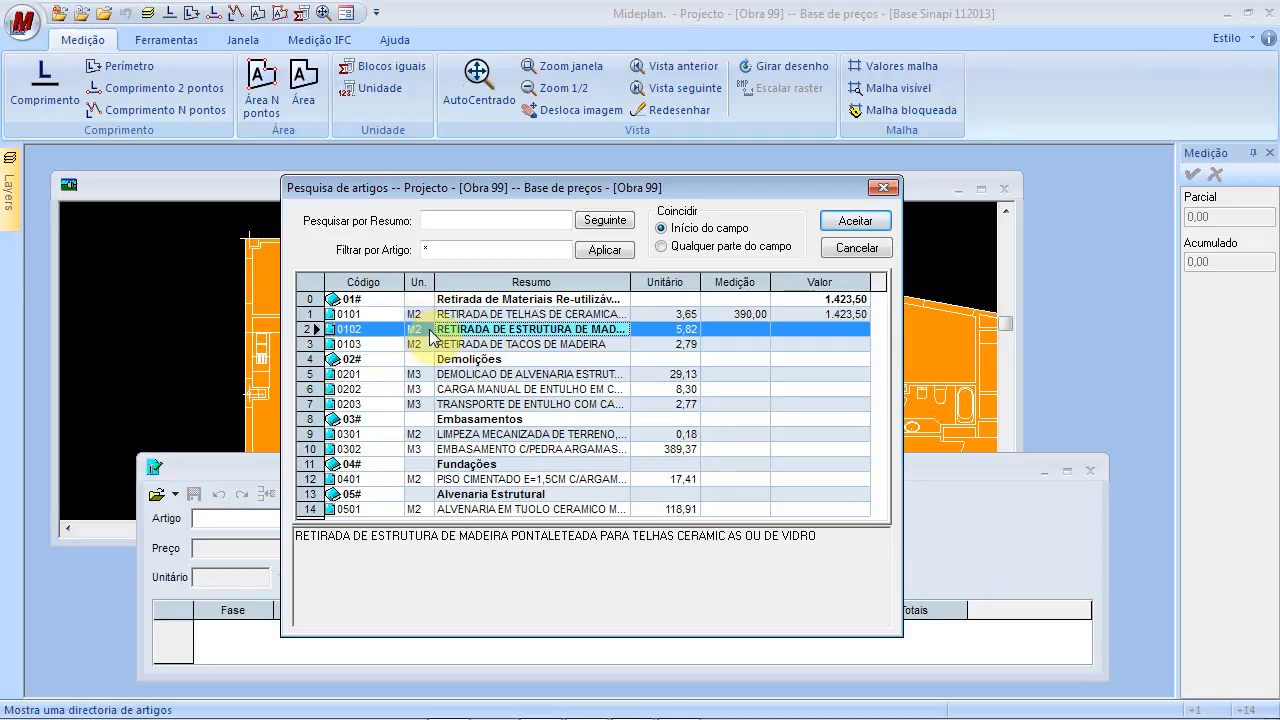
click(877, 225)
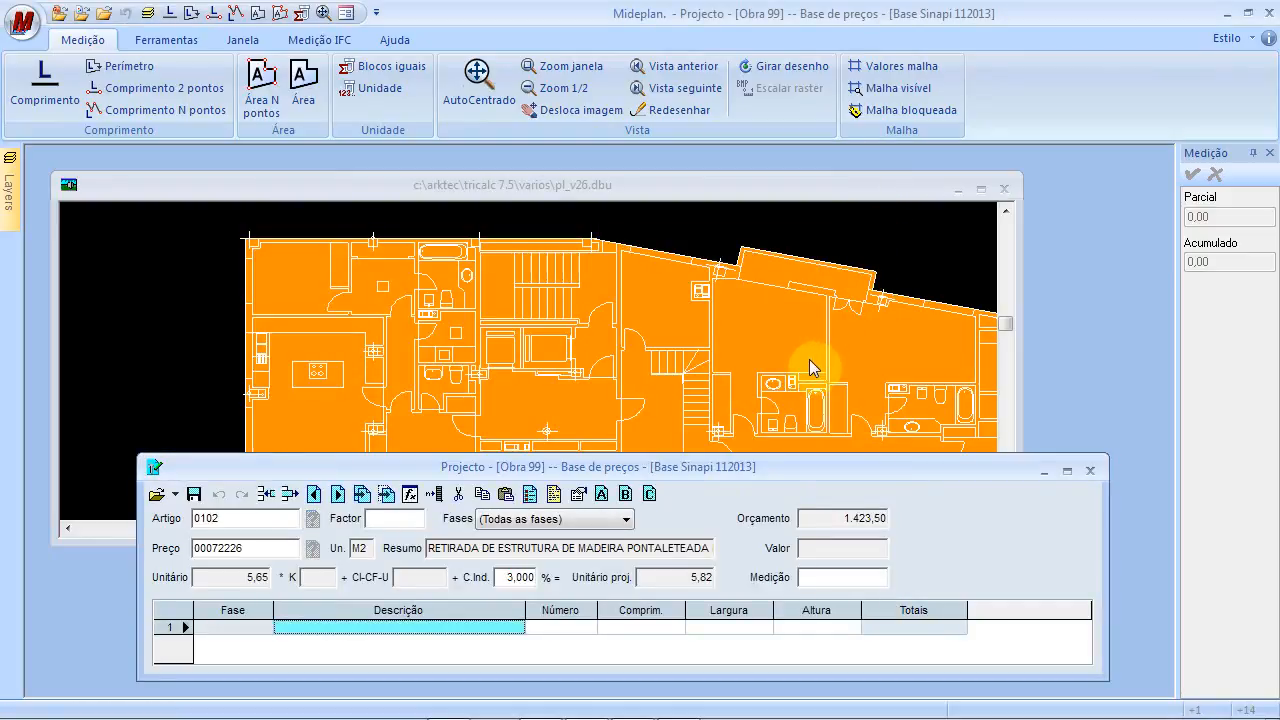
click(802, 464)
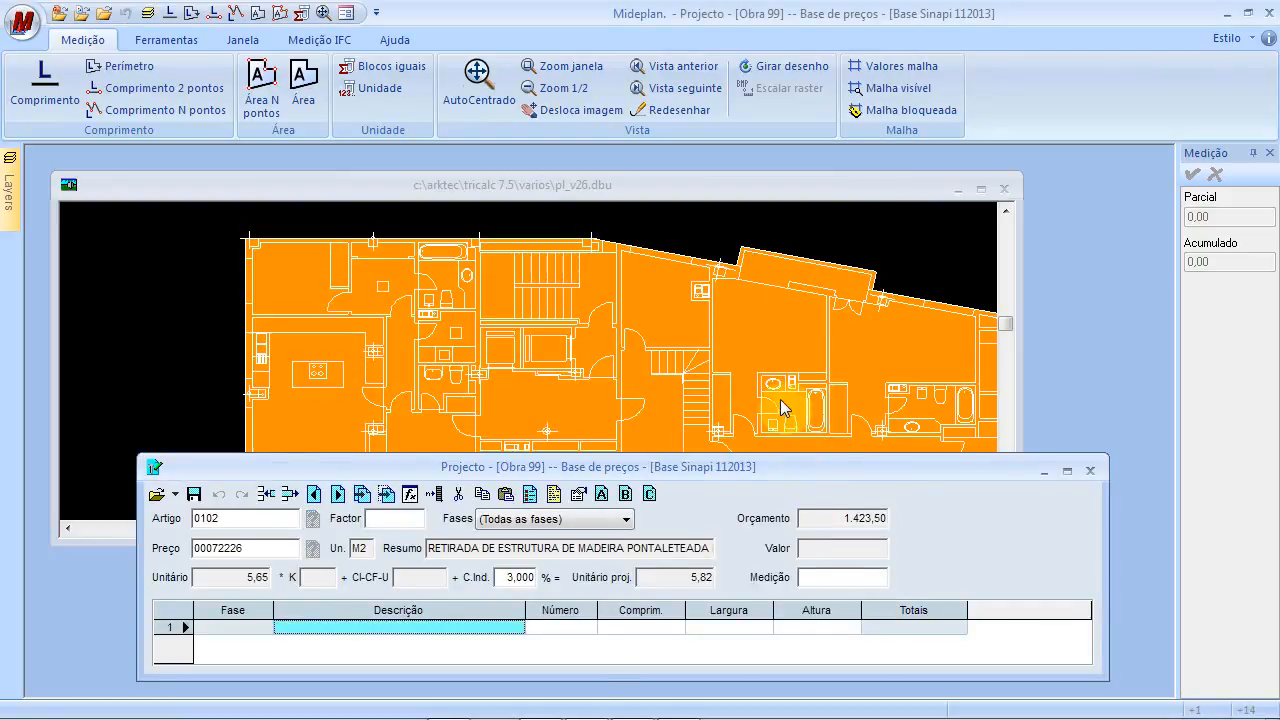
drag(781, 407, 779, 397)
drag(612, 607, 613, 648)
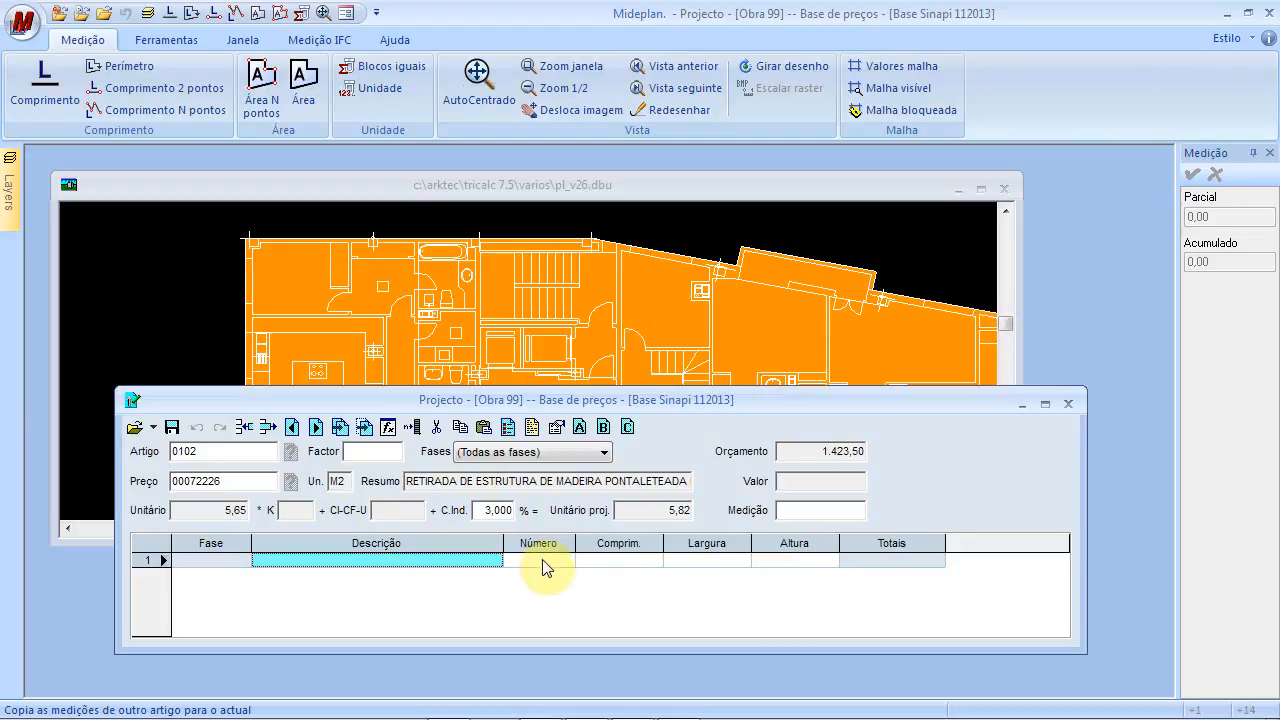
Set up copying measurements by line linking, choosing item 0101 as the source
click(364, 428)
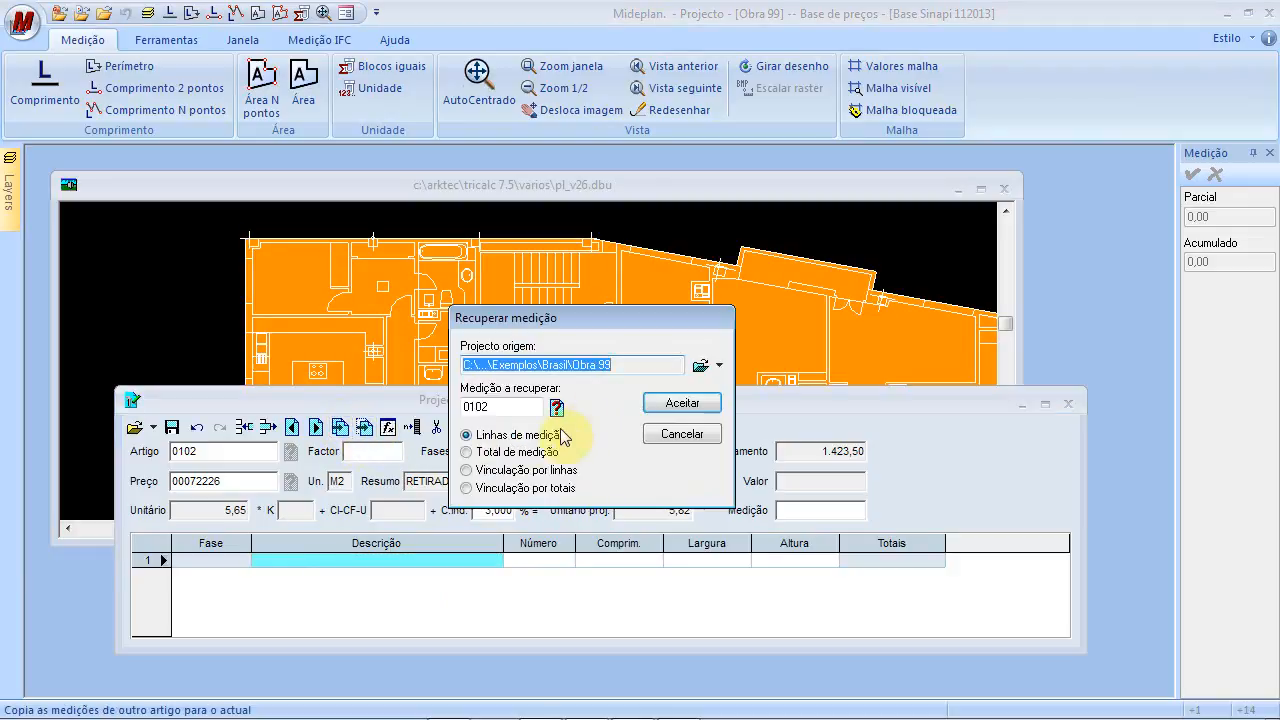
click(479, 474)
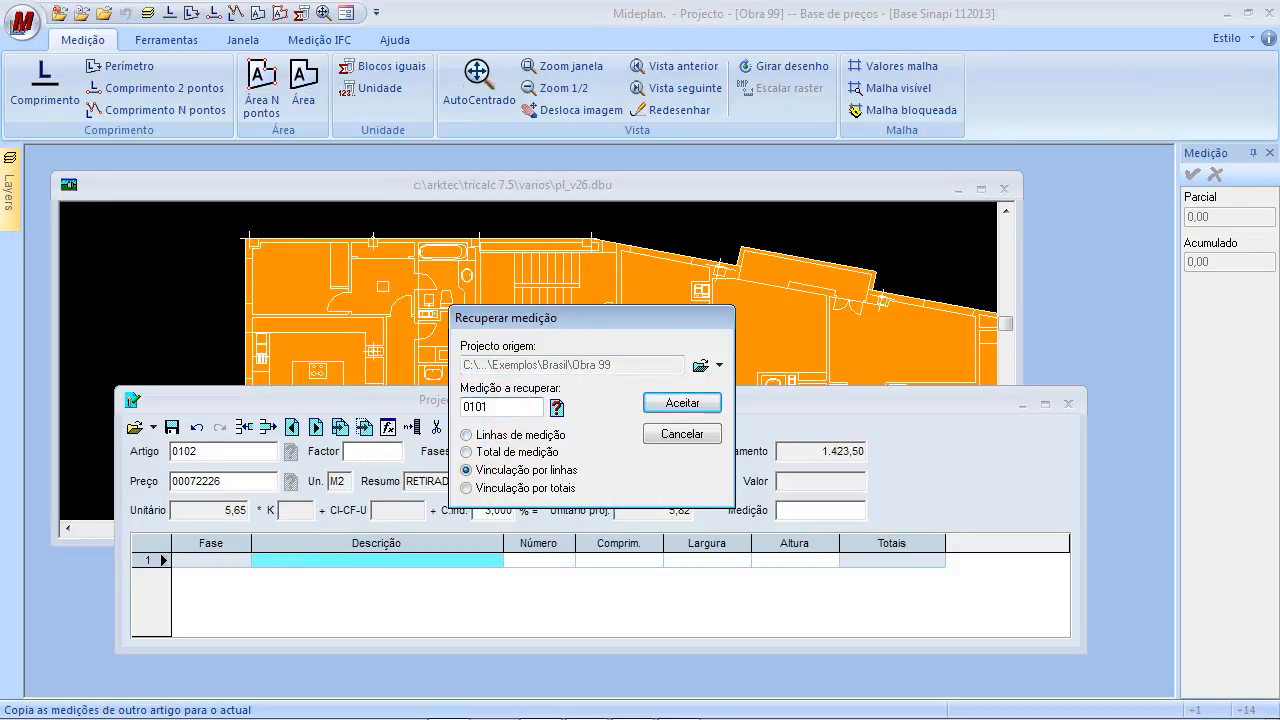
double_click(500, 405)
key(BackSpace)
click(557, 405)
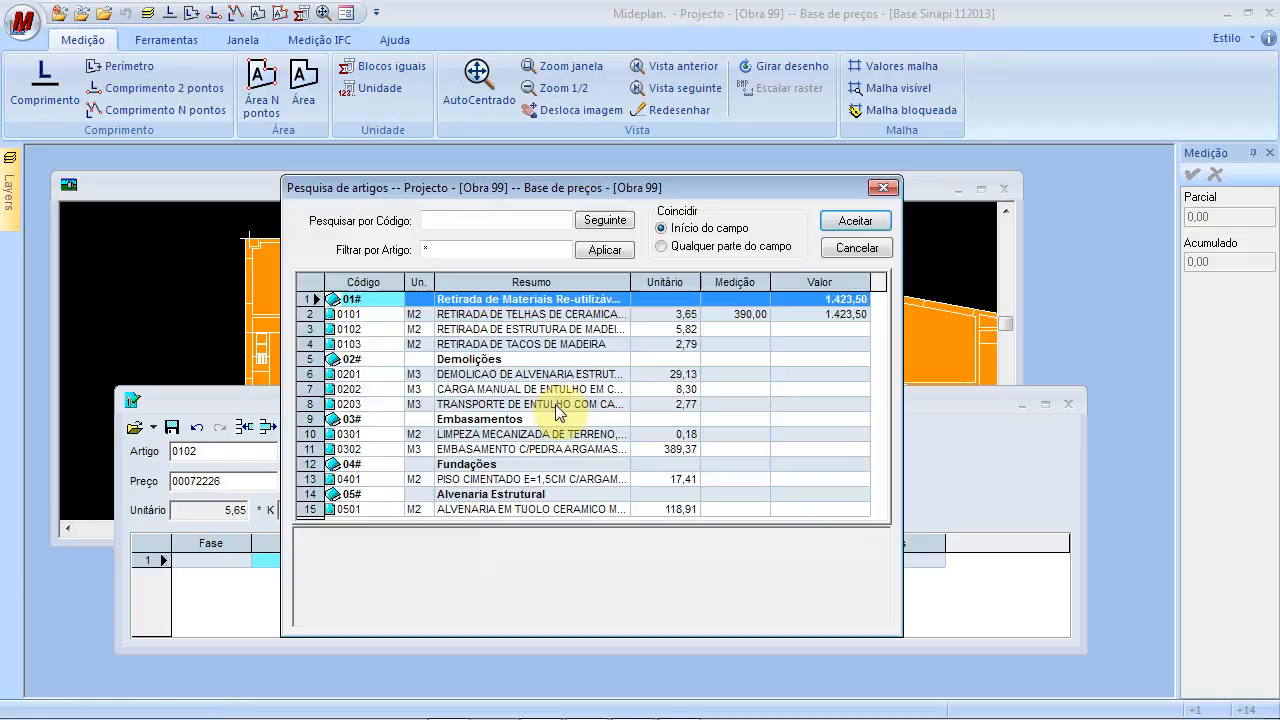
click(364, 314)
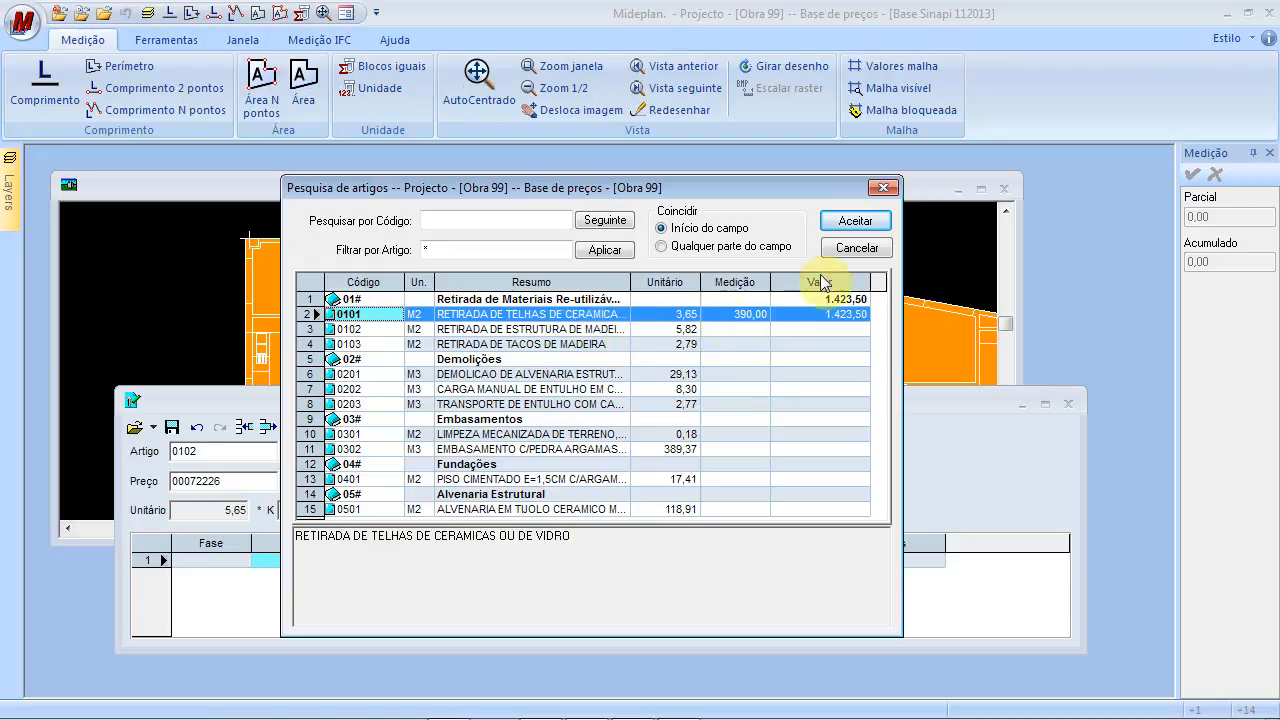
click(855, 223)
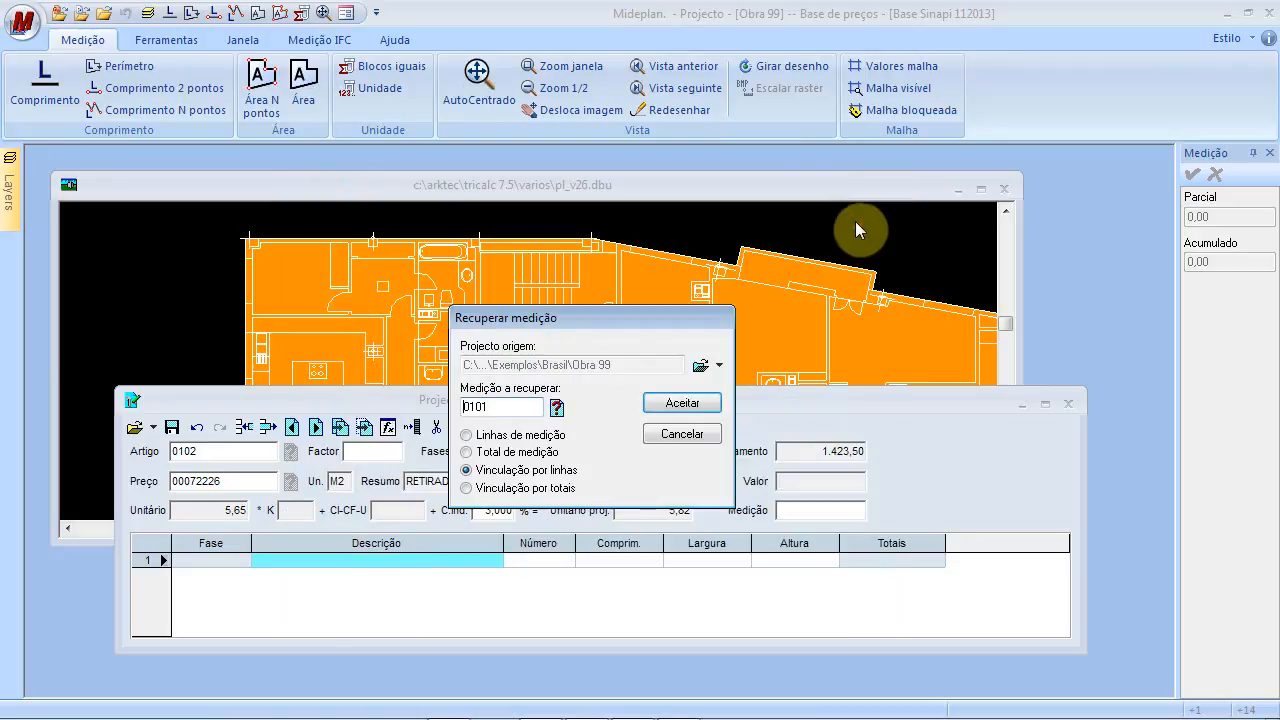
Insert the linked 390,00 line into item 0102 and save it
click(696, 404)
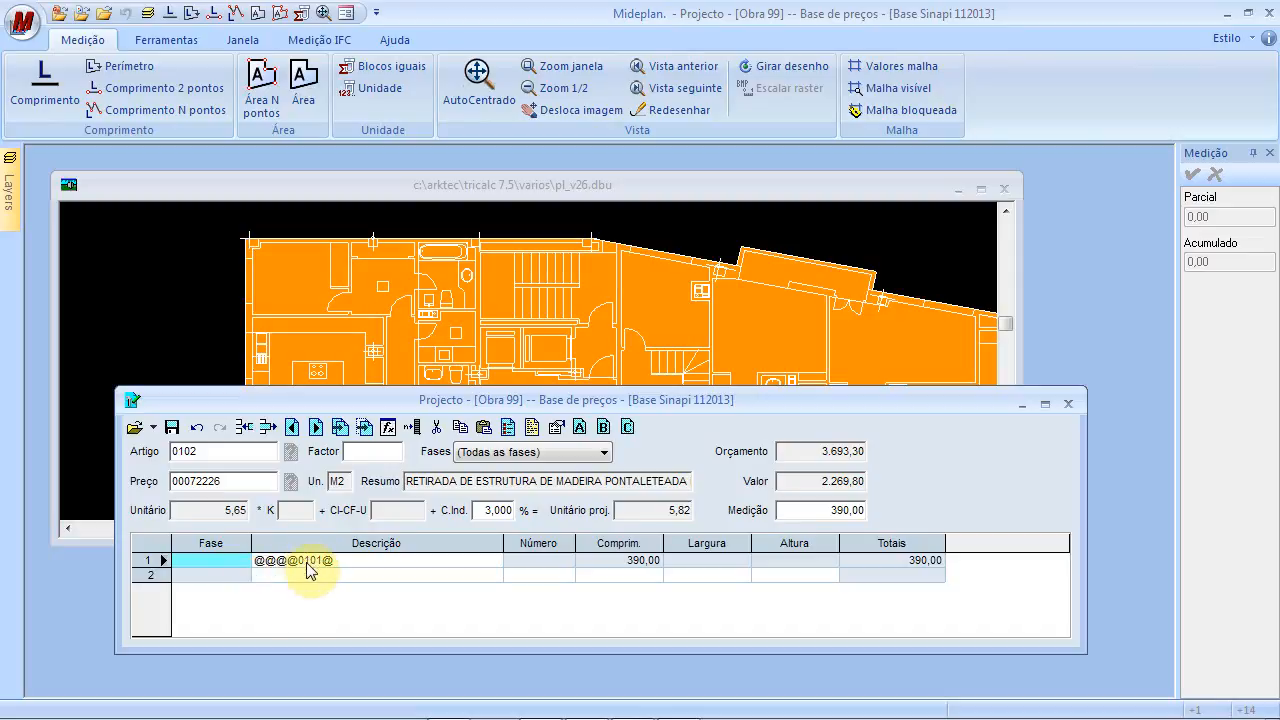
click(638, 576)
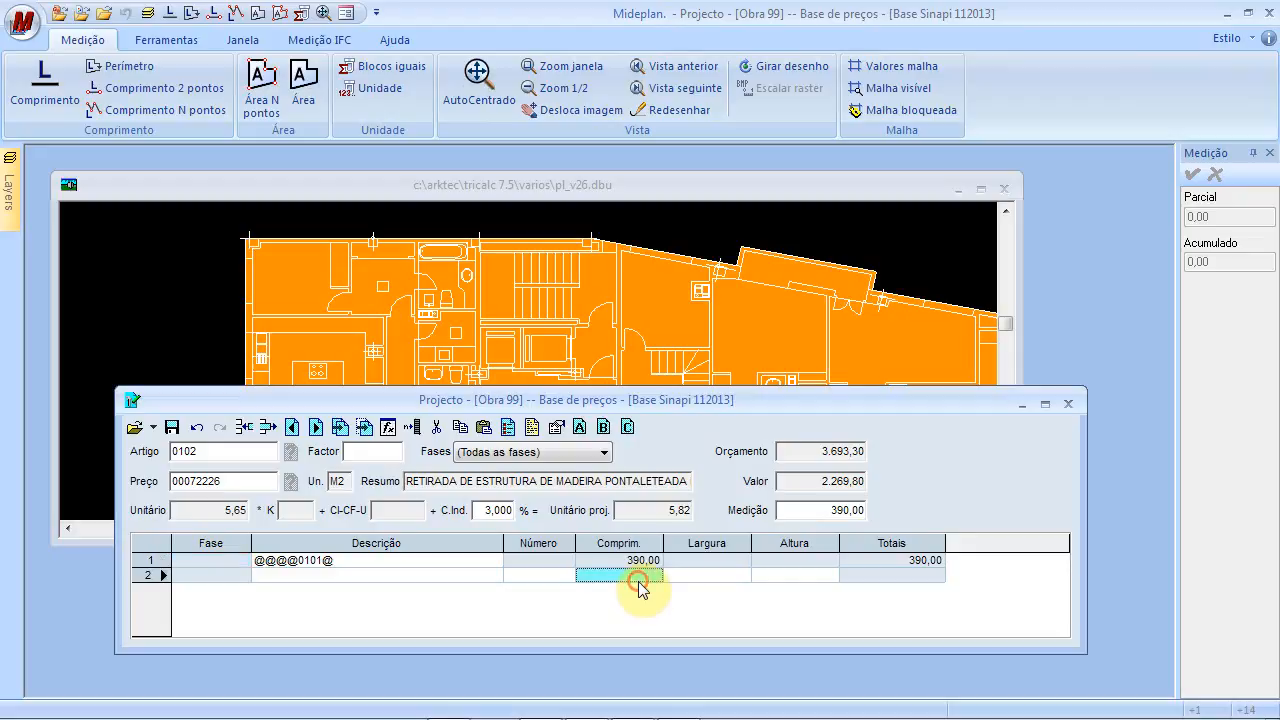
click(172, 428)
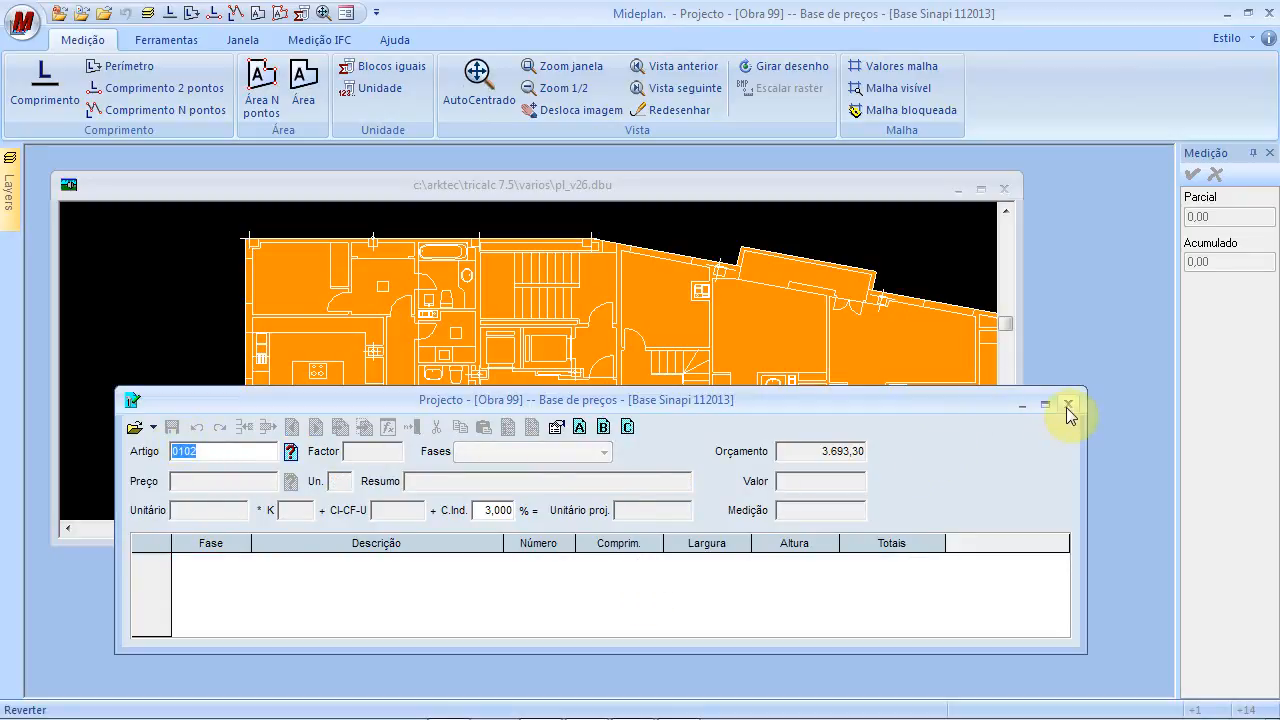
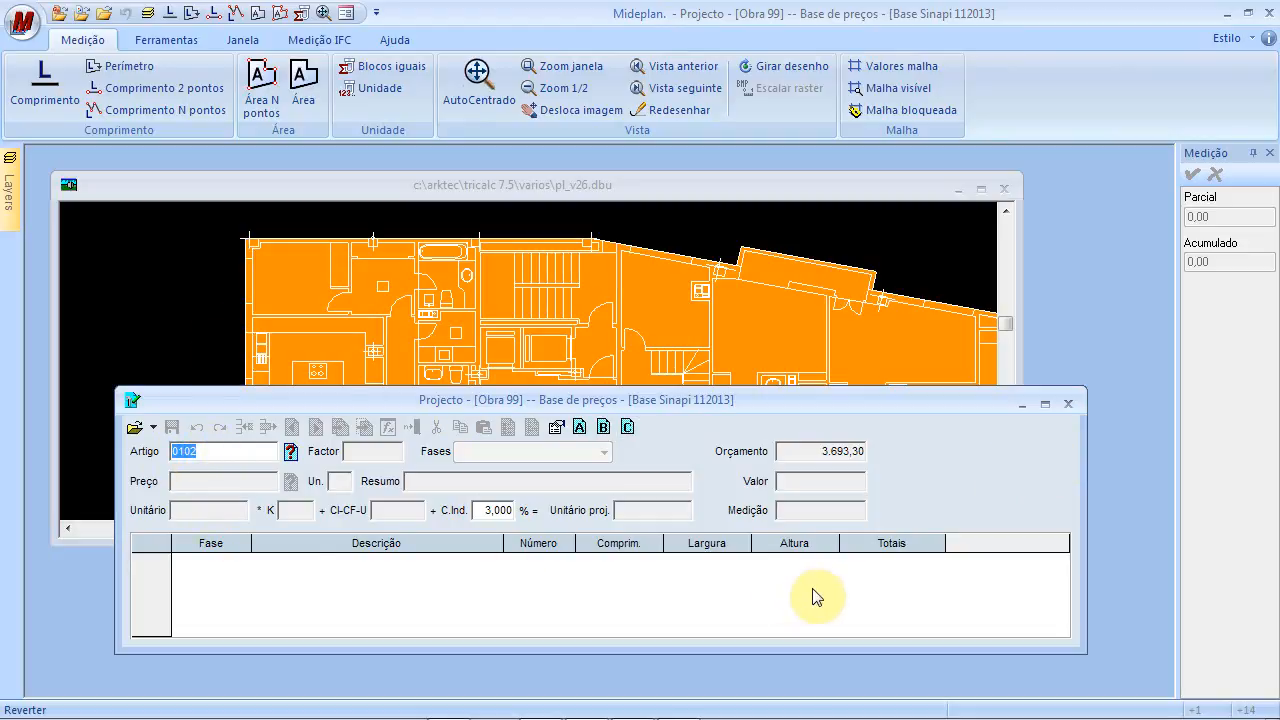
Close the price-base budget window and reopen Obra 99.g11 from the recent files
click(1075, 404)
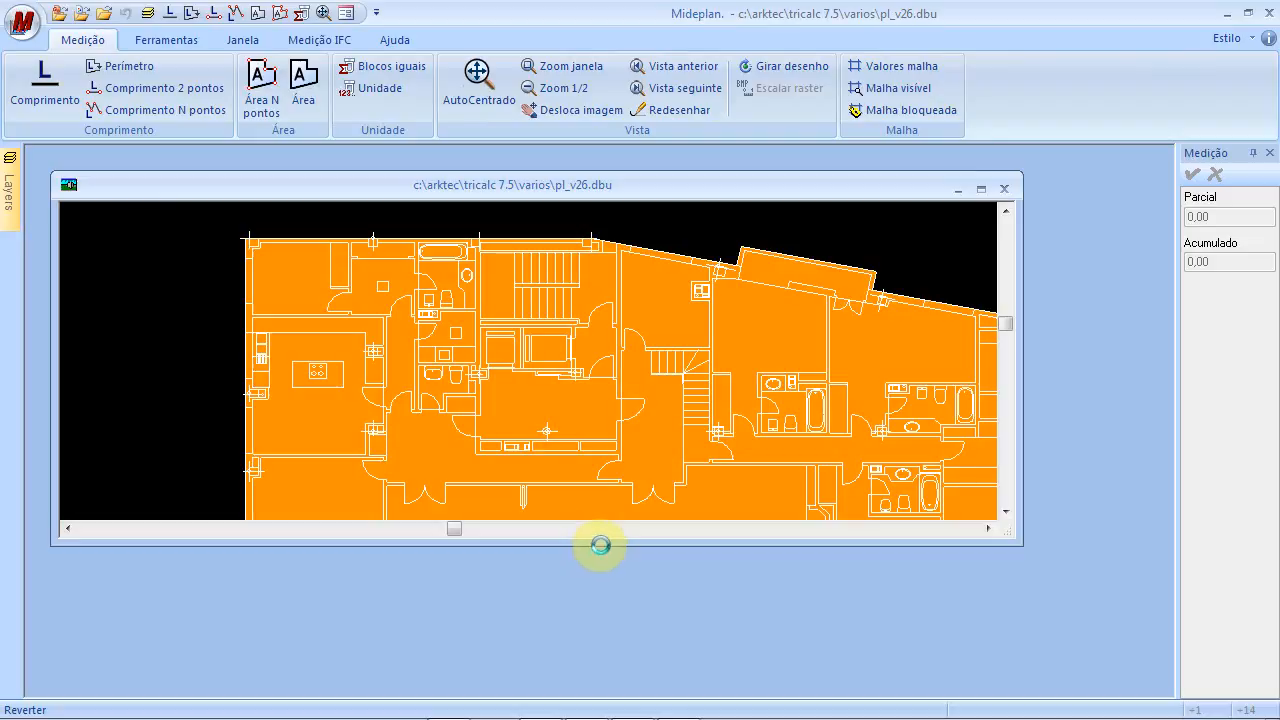
drag(603, 543, 597, 574)
click(22, 24)
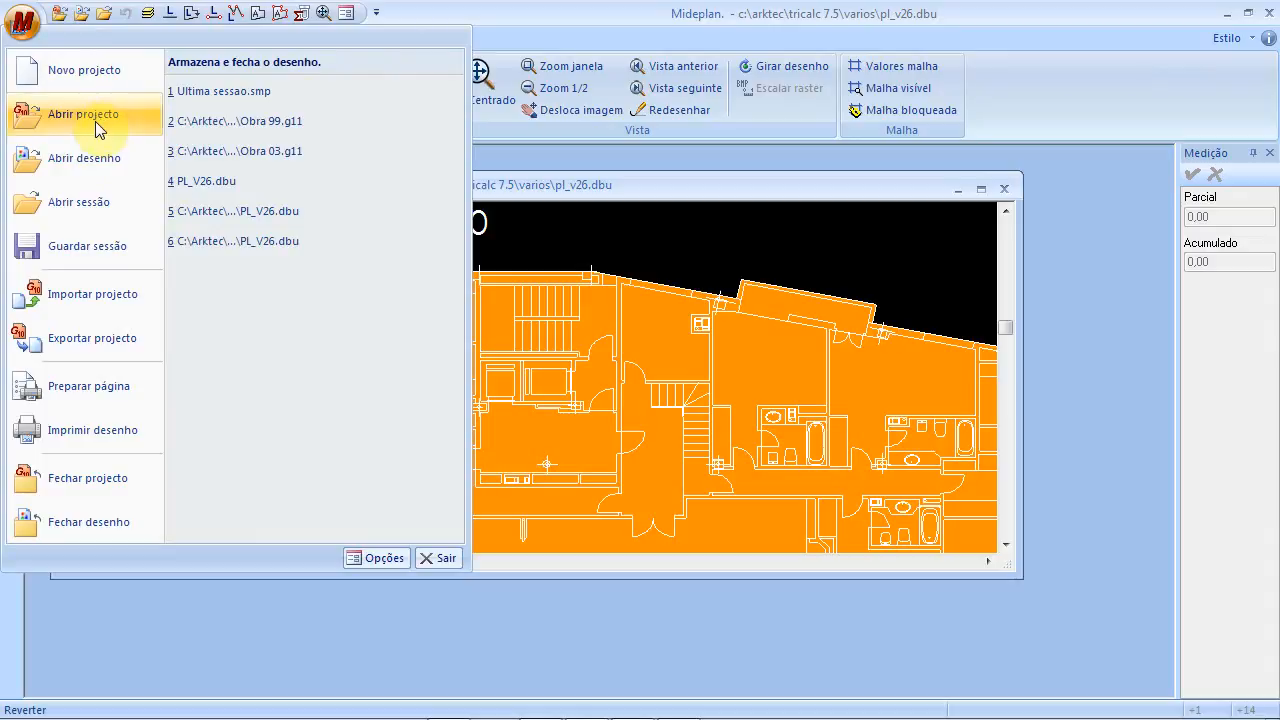
click(249, 122)
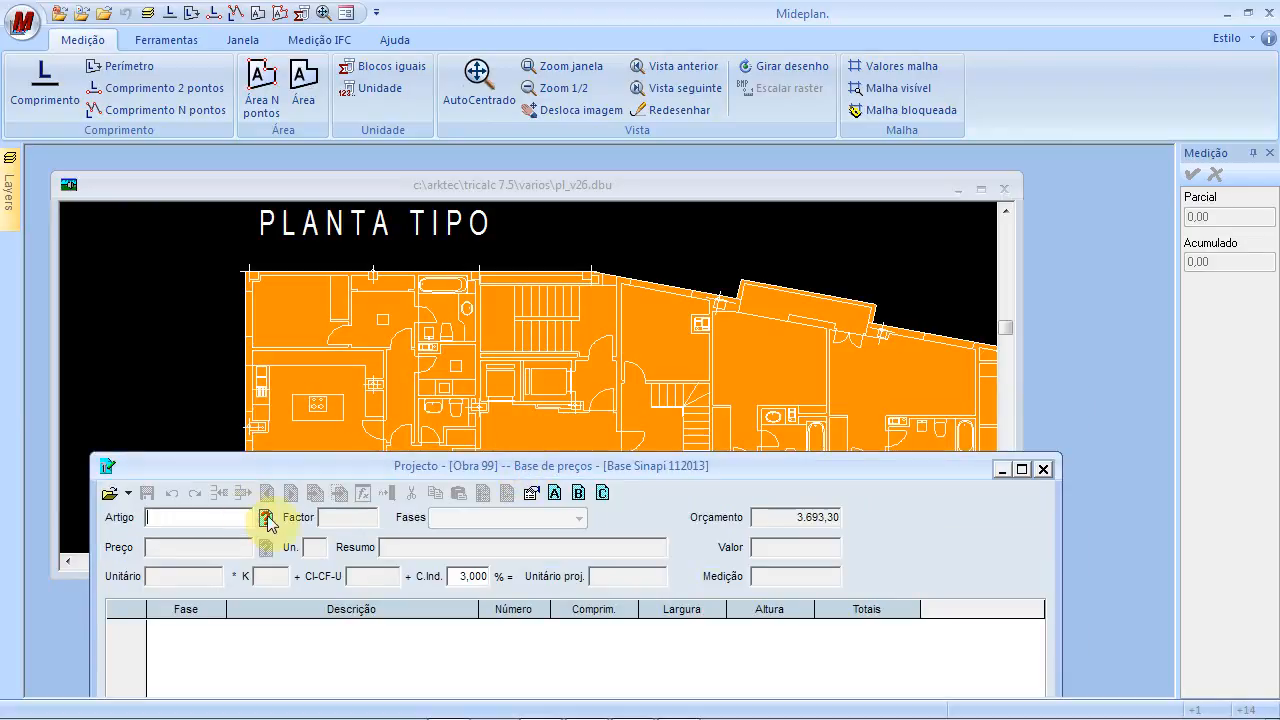
Load item 0103 RETIRADA DE TACOS DE MADEIRA (M2, 2,79) and bring the floor plan forward
click(266, 517)
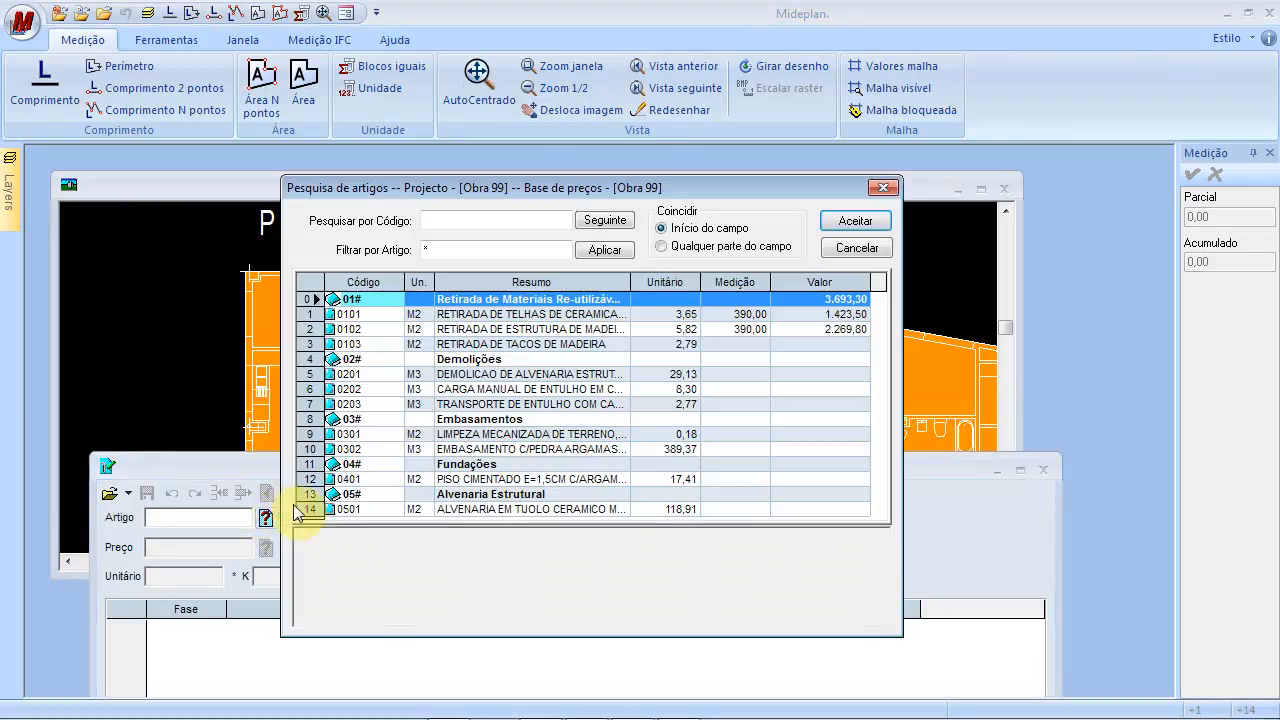
click(462, 344)
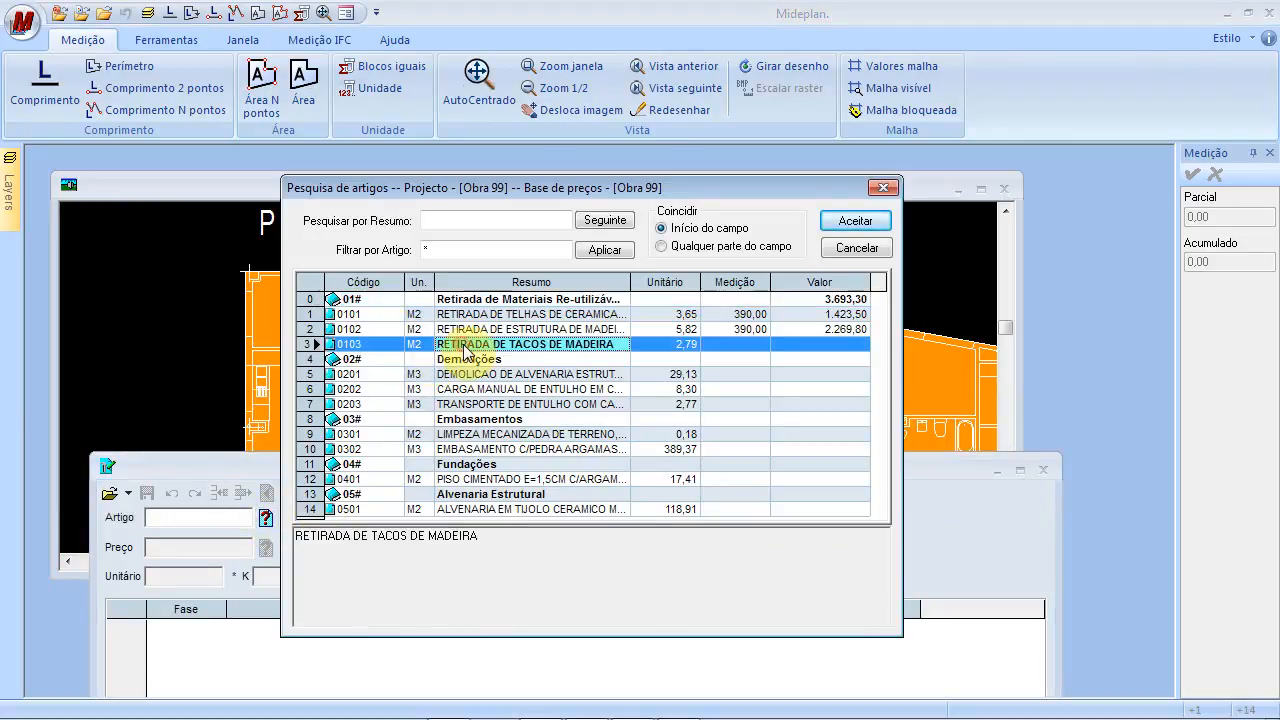
click(848, 222)
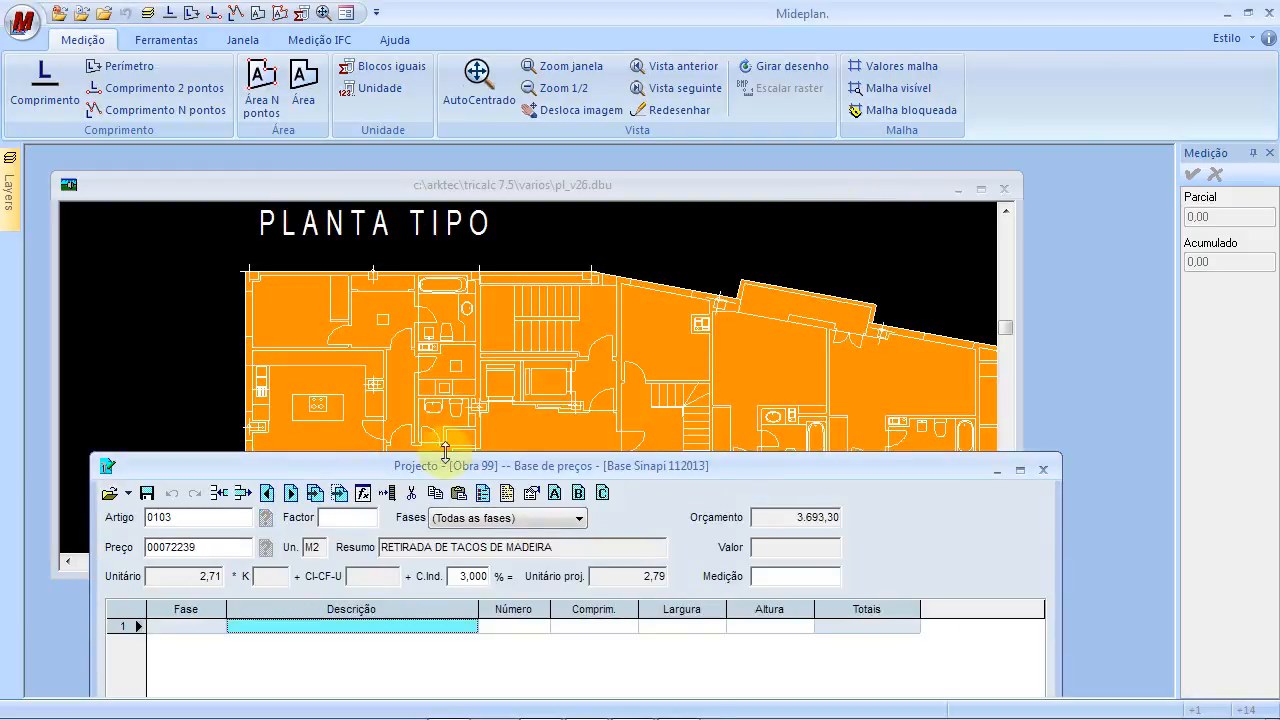
click(337, 306)
scroll(316, 316, up, 2)
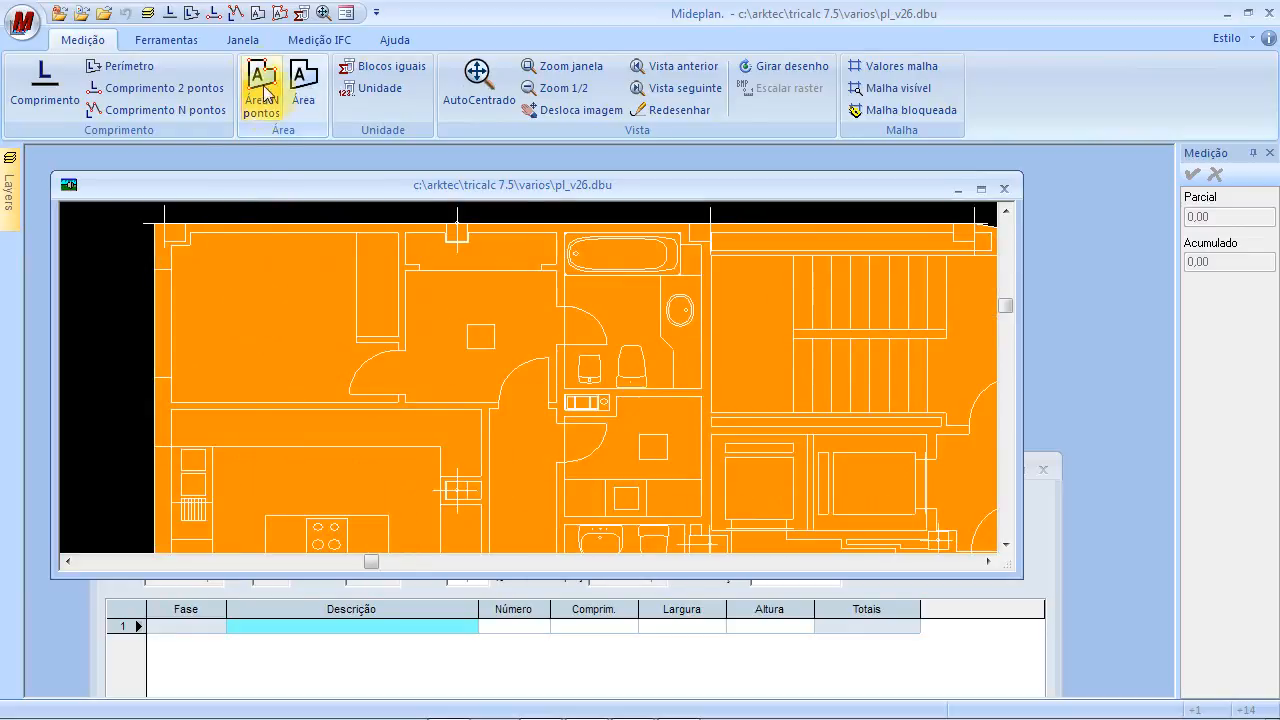
Clear the earlier orange zones from the plan and select the first measurement line
click(190, 42)
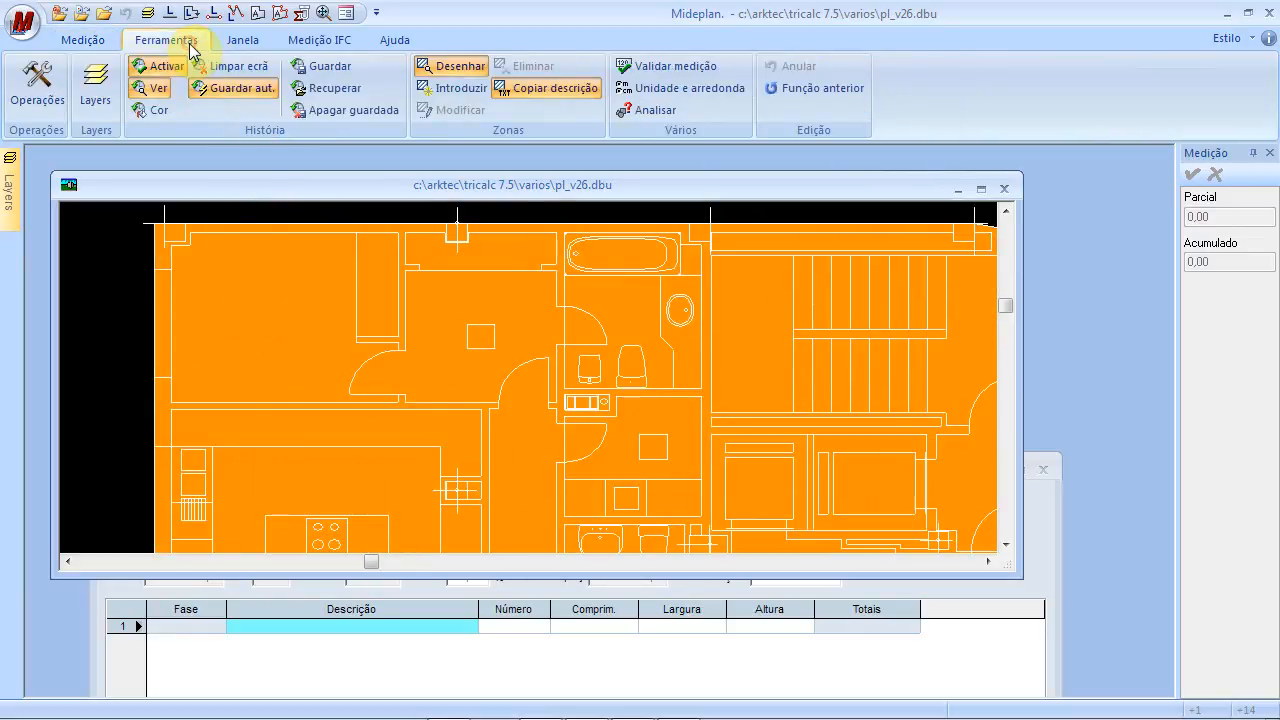
click(236, 68)
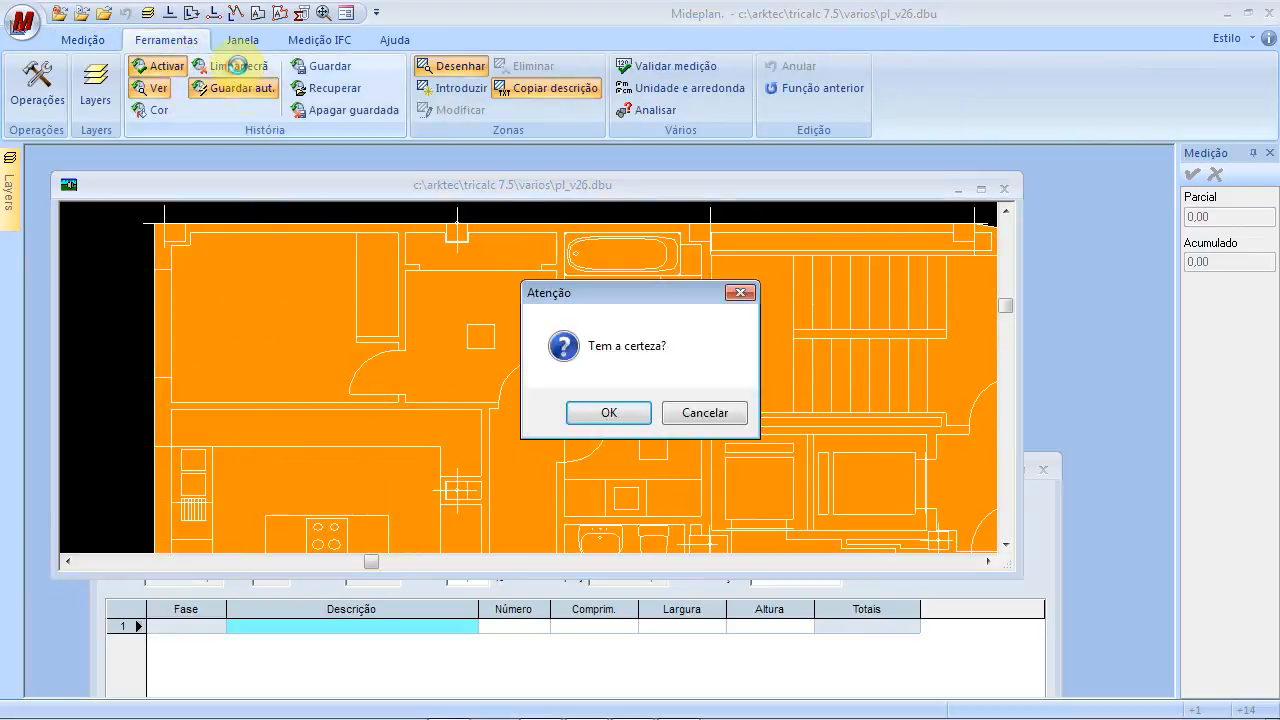
click(610, 412)
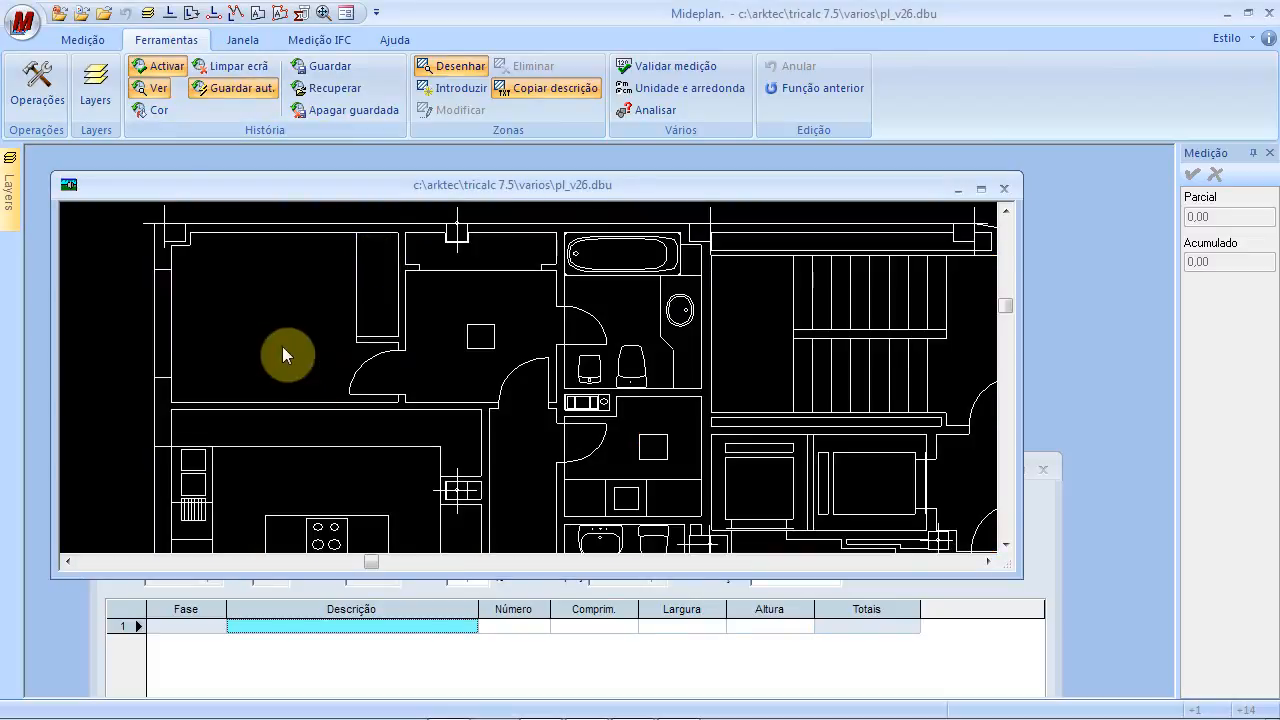
click(600, 627)
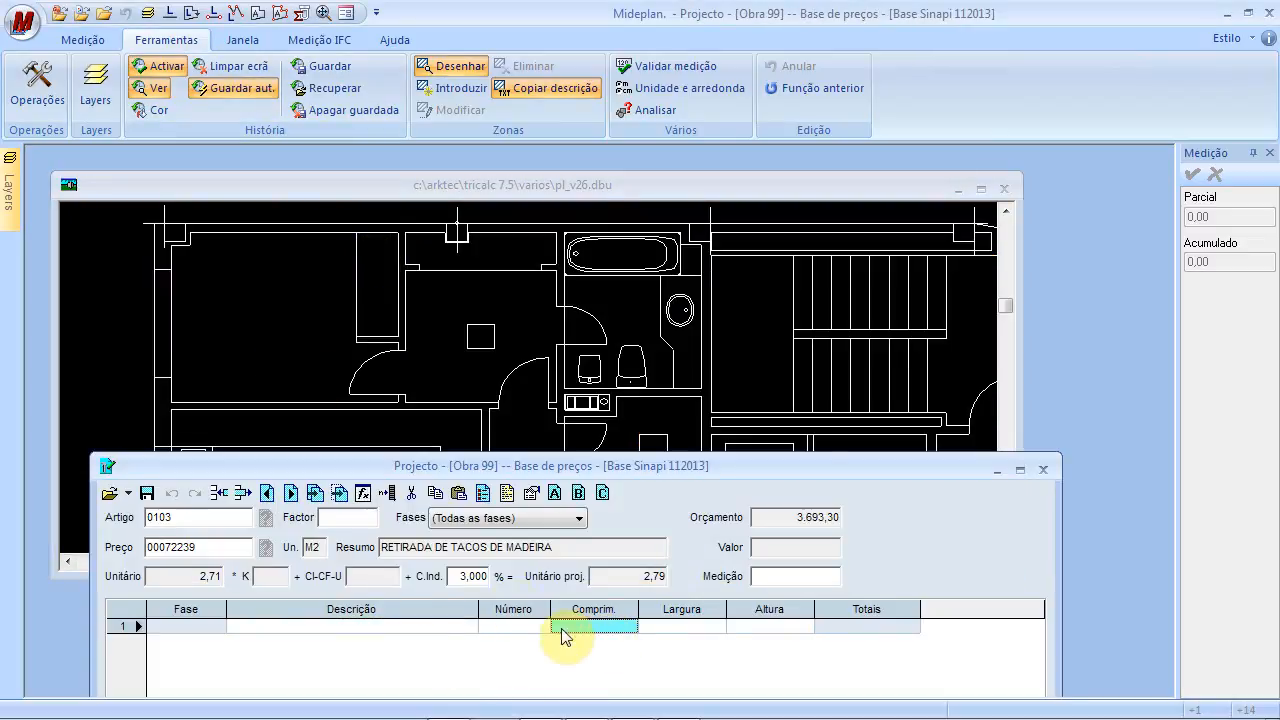
click(288, 298)
scroll(300, 300, up, 2)
drag(334, 299, 337, 329)
Outline the upper-left room with Área N pontos, recording 8,00 as the first line
click(86, 39)
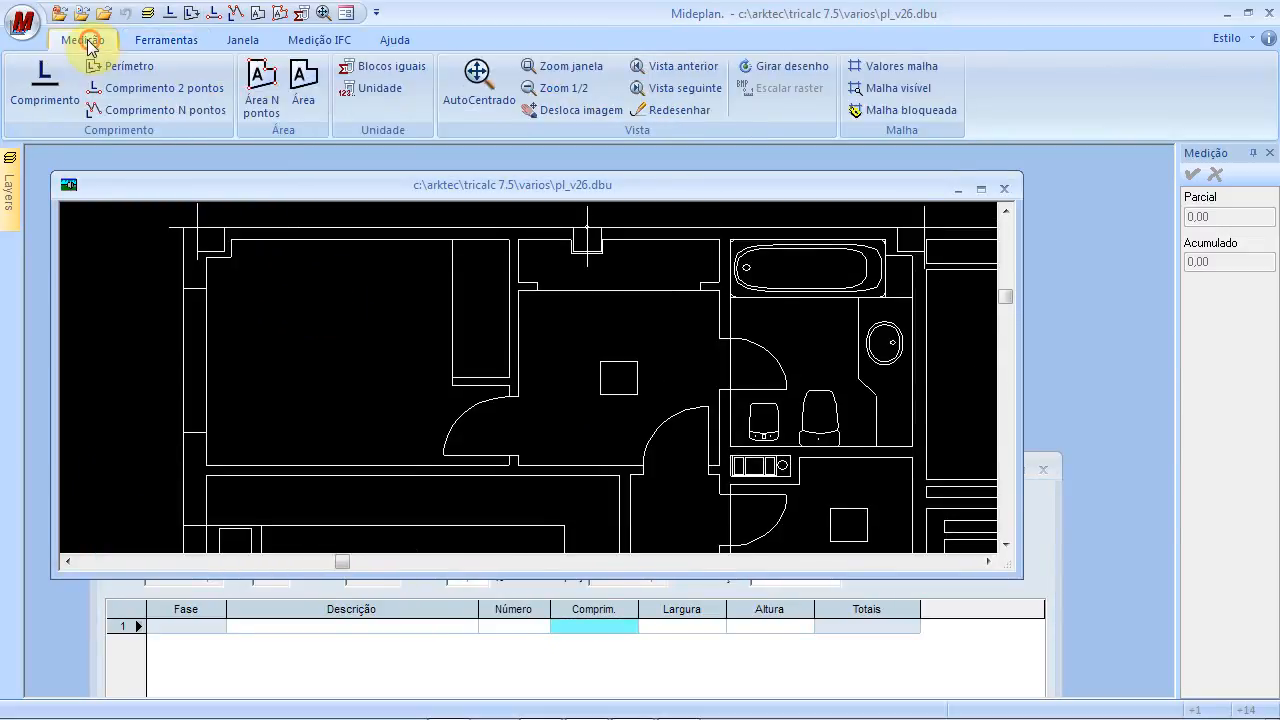
click(277, 97)
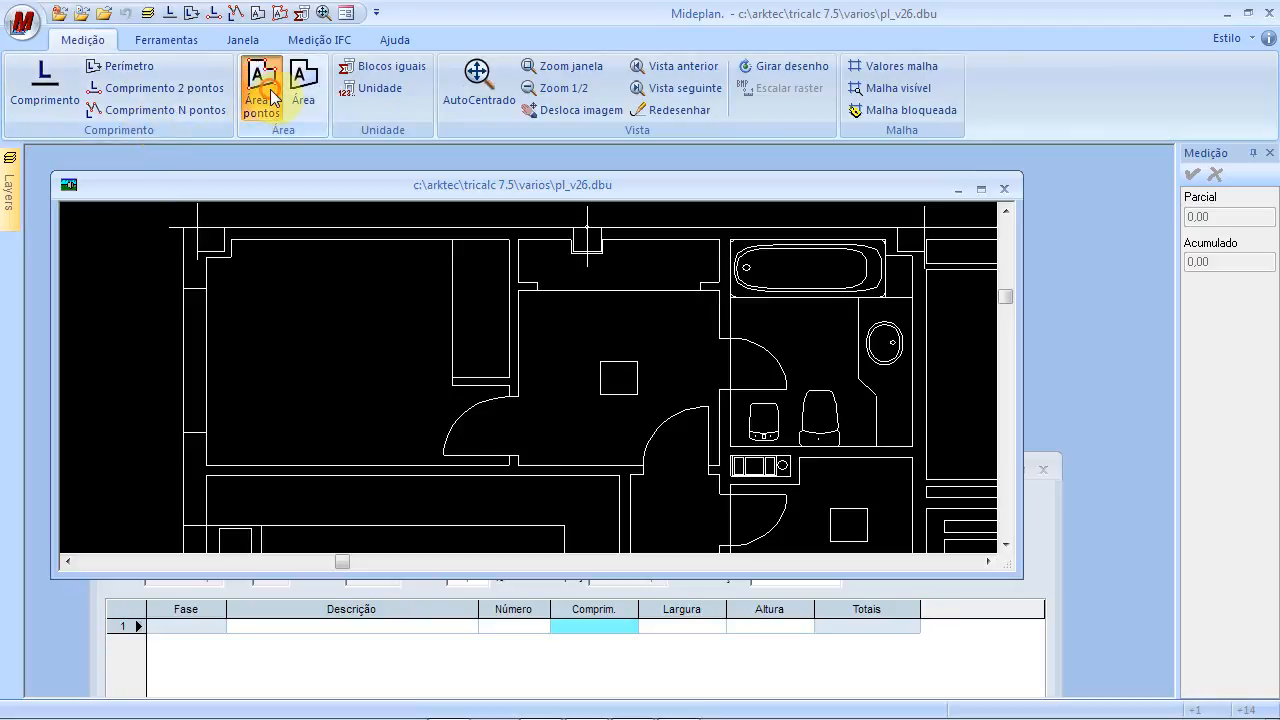
click(233, 256)
click(233, 239)
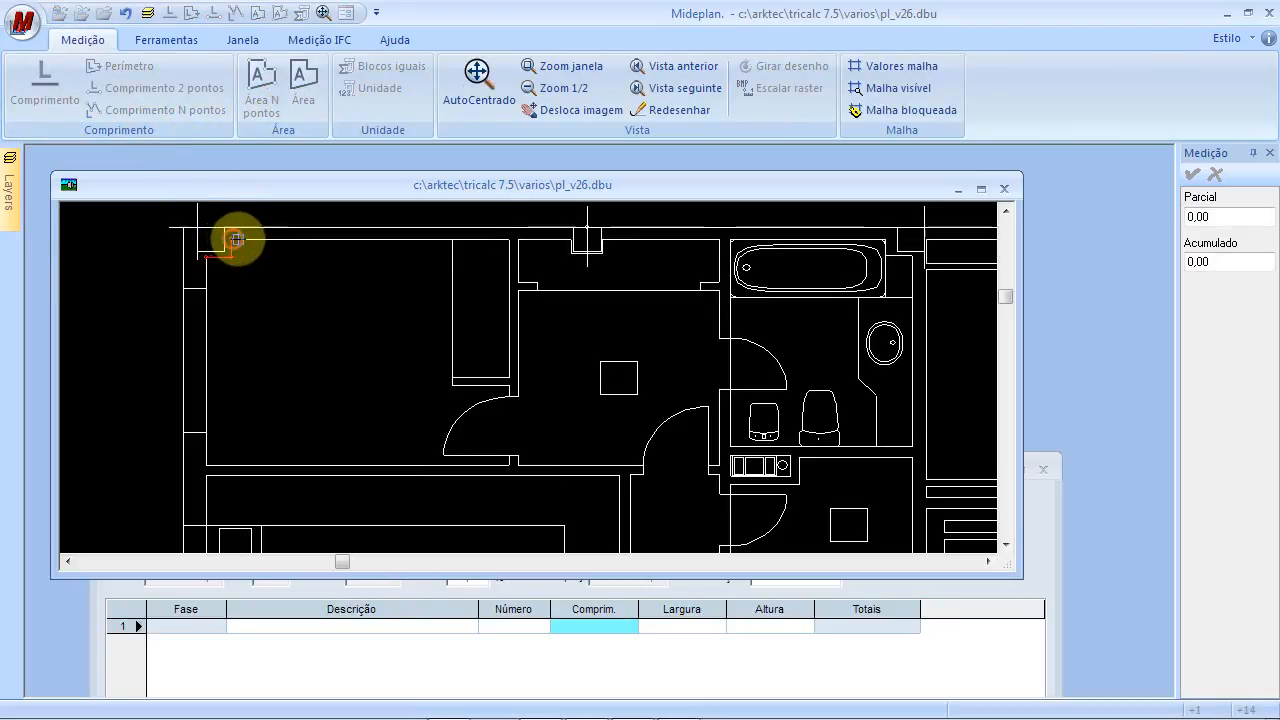
click(453, 239)
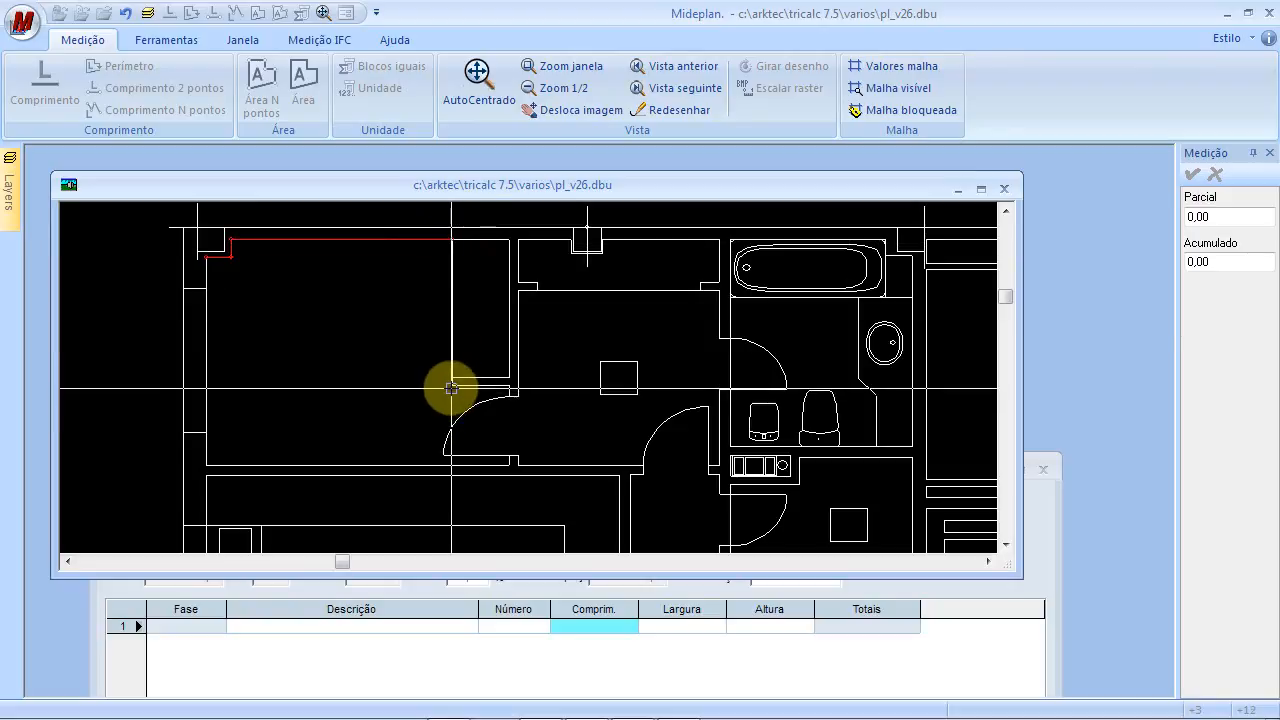
click(453, 384)
click(510, 384)
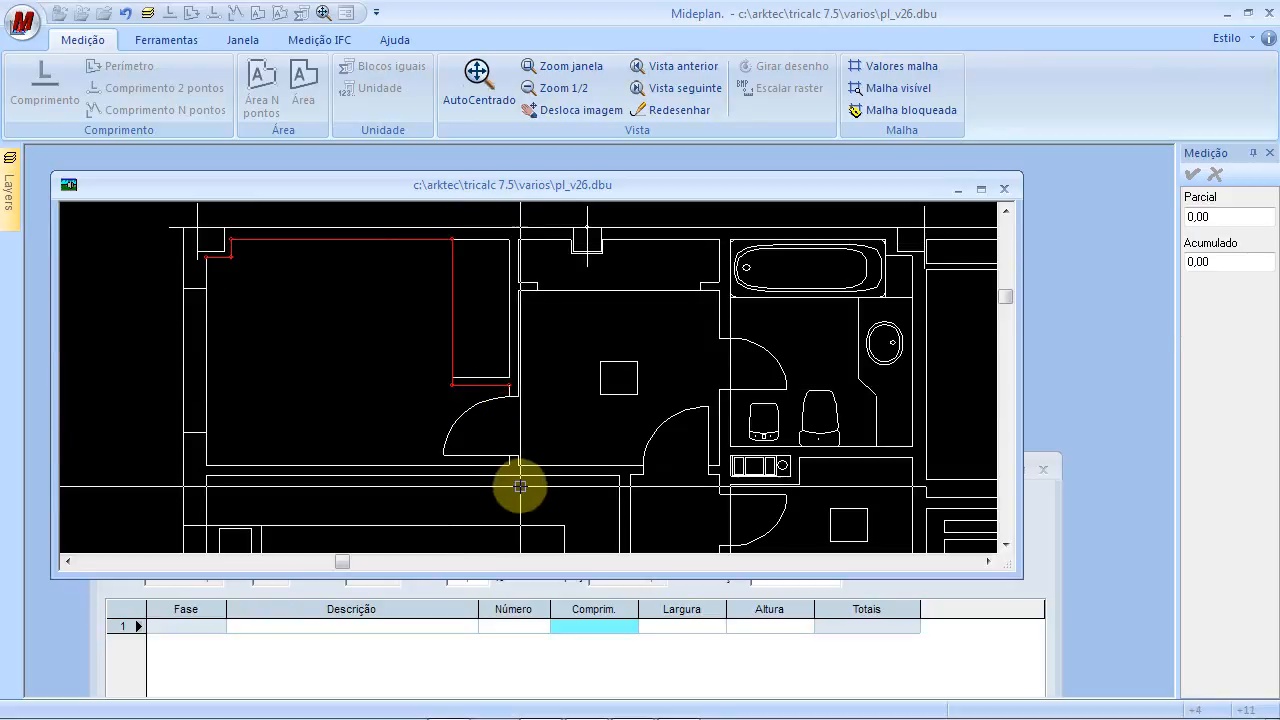
click(509, 463)
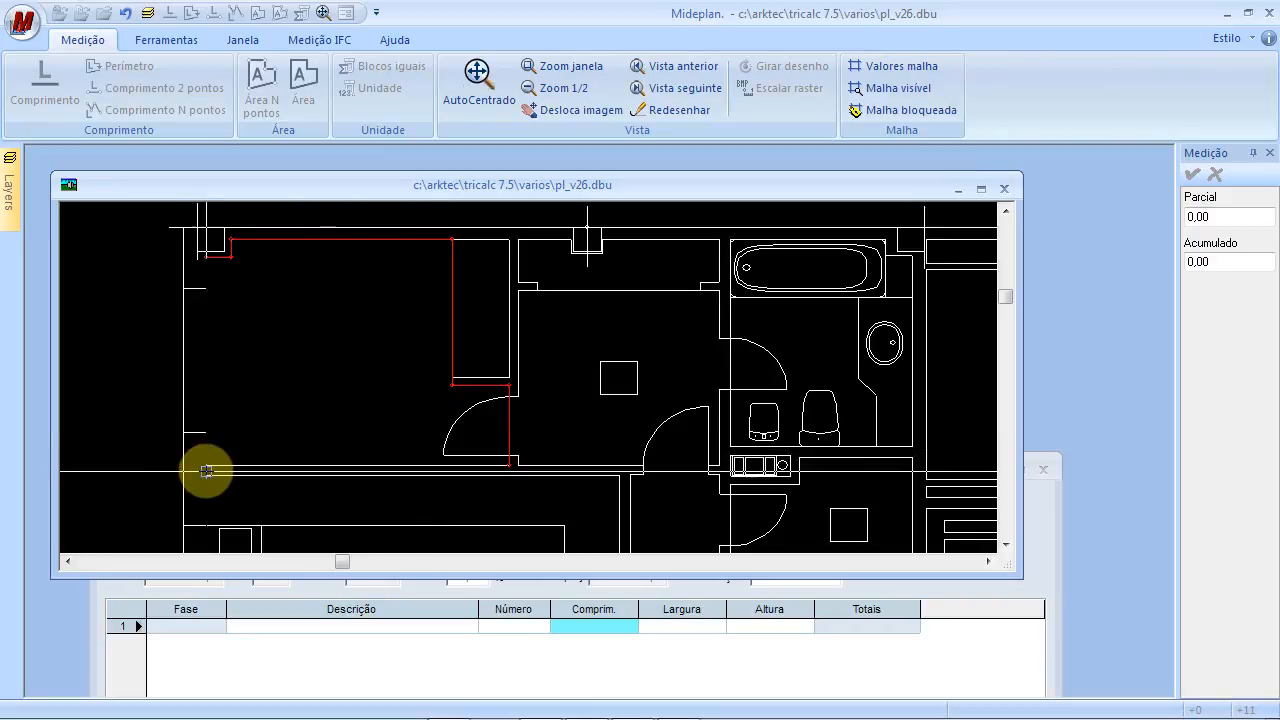
click(207, 464)
click(207, 257)
right_click(339, 359)
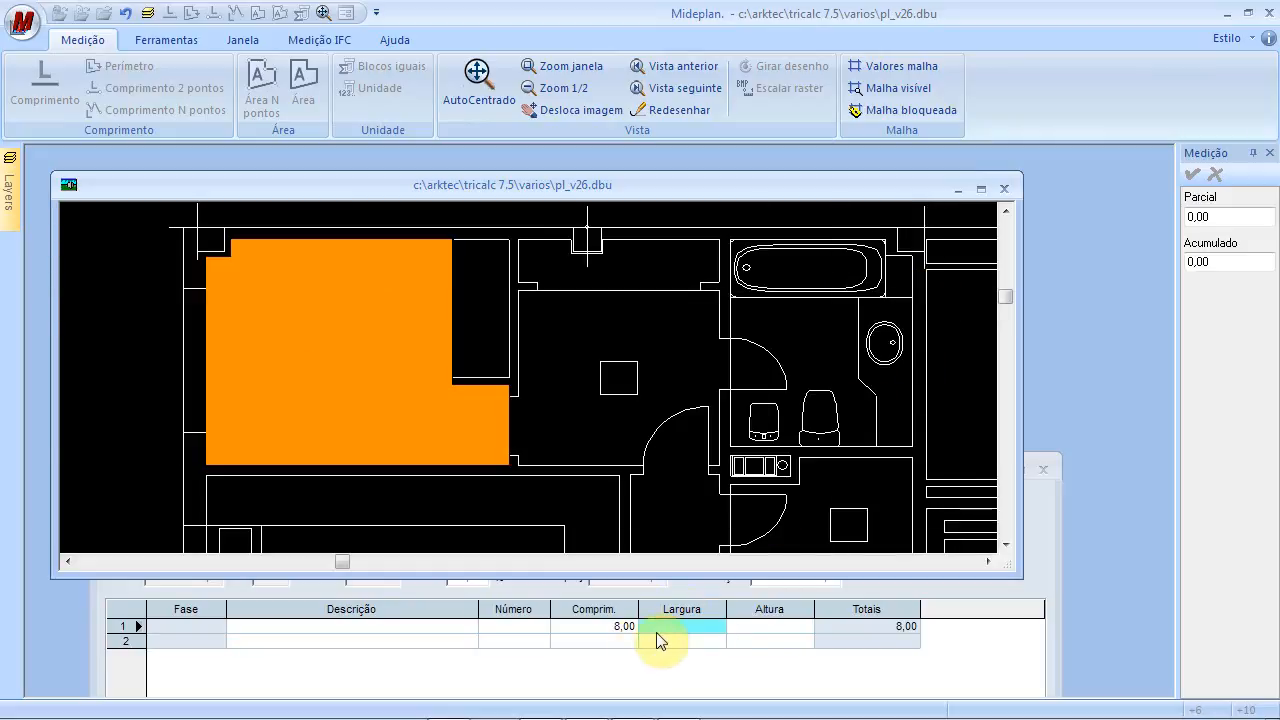
right_click(655, 530)
click(619, 627)
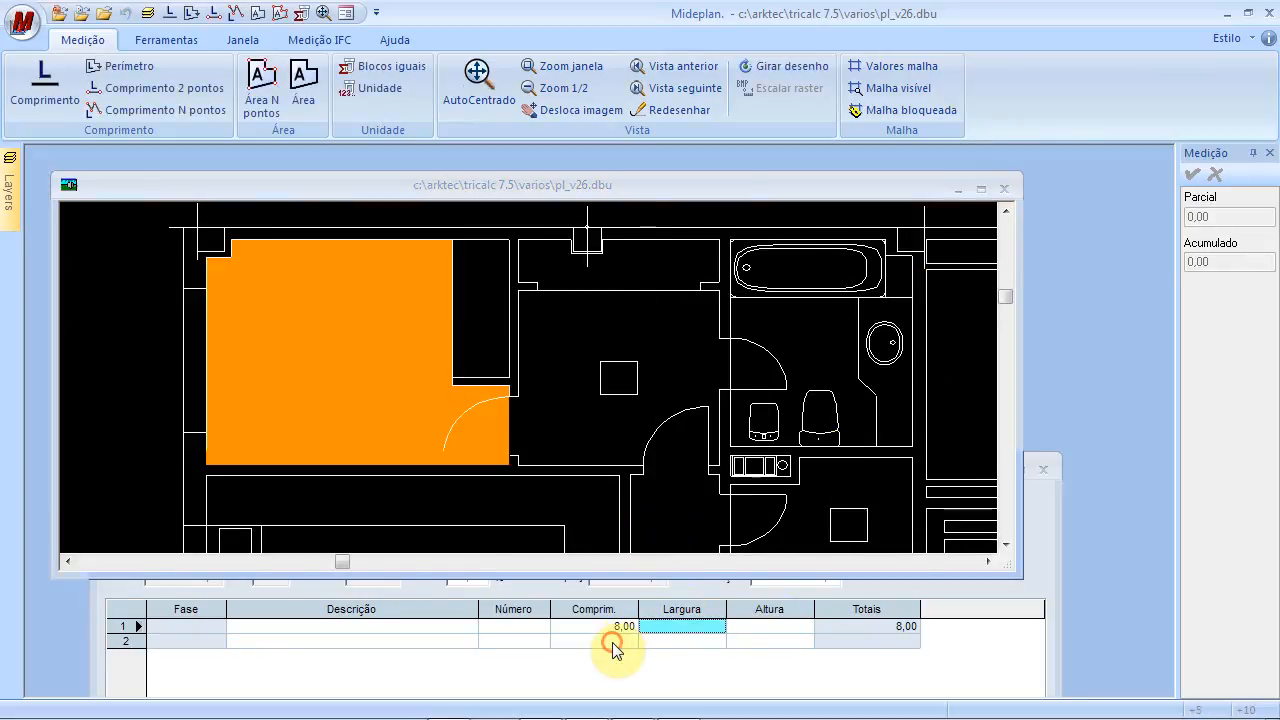
Pan to the next room and begin outlining the second area with Área N pontos
click(572, 318)
mouse_move(557, 348)
mouse_down()
mouse_move(563, 271)
mouse_move(600, 184)
mouse_up()
drag(615, 388, 612, 192)
drag(708, 432, 614, 352)
scroll(757, 291, down, 2)
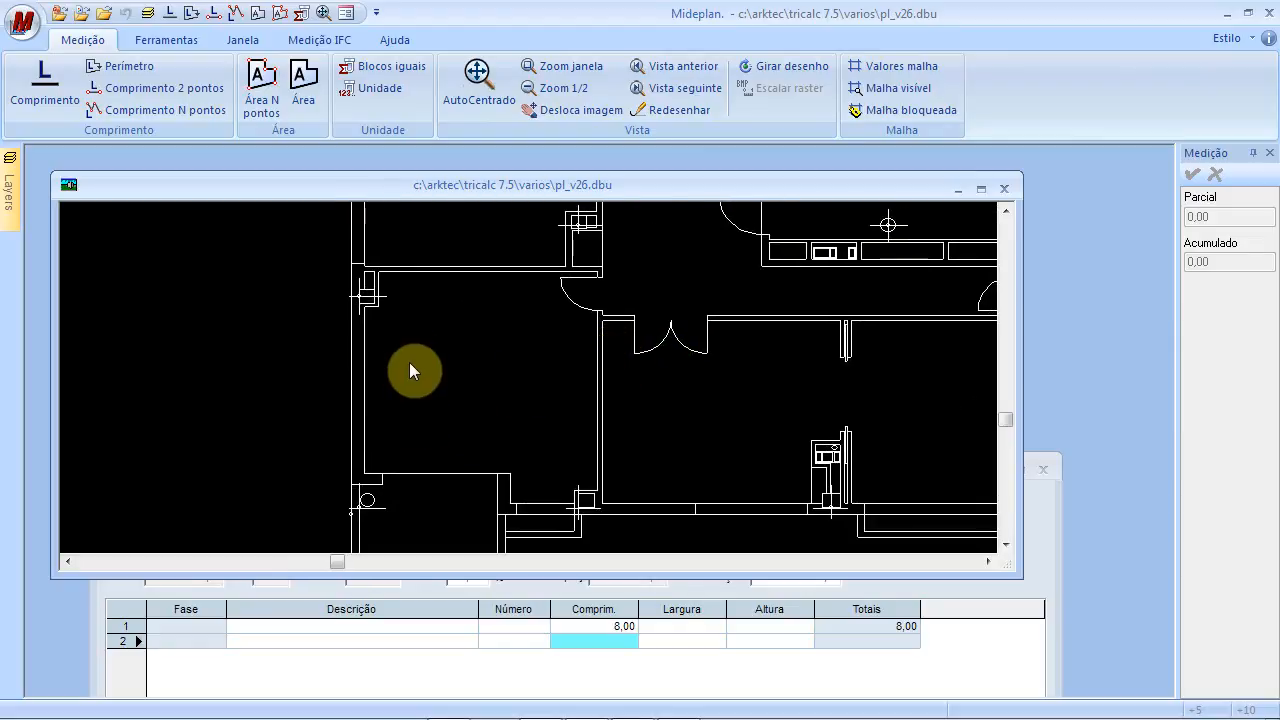
click(262, 85)
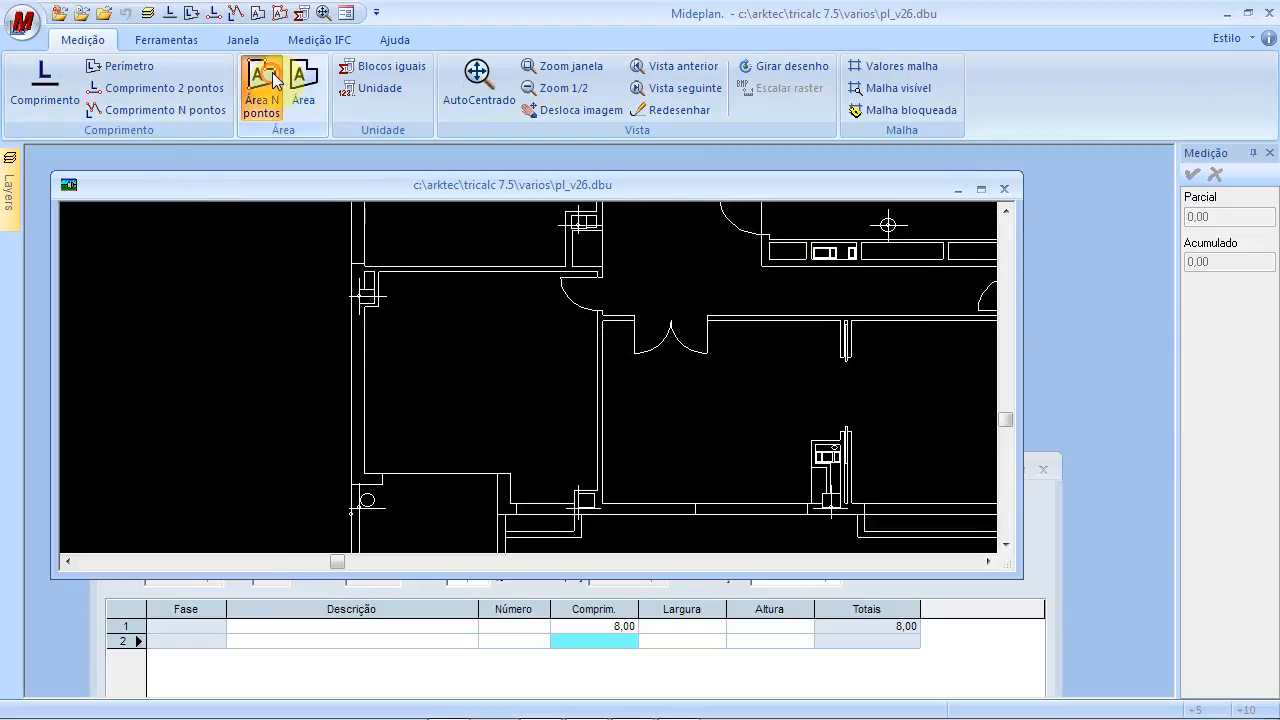
click(365, 472)
scroll(368, 320, up, 3)
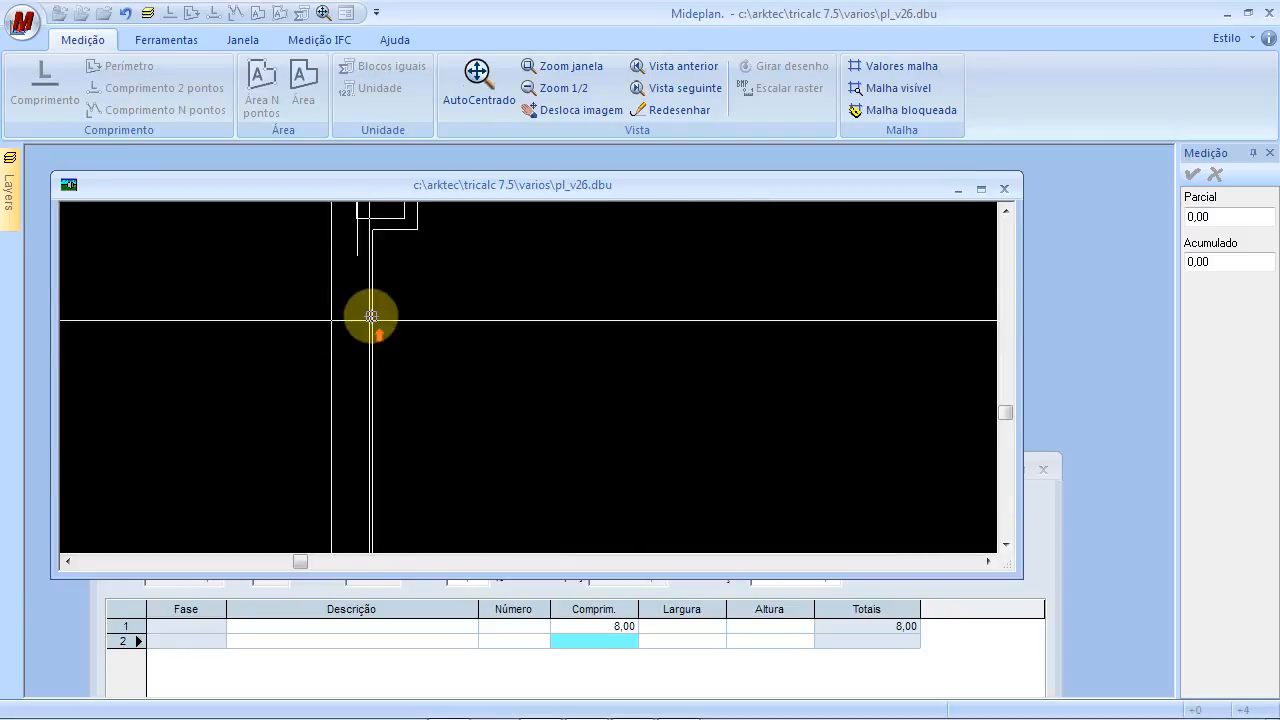
click(375, 218)
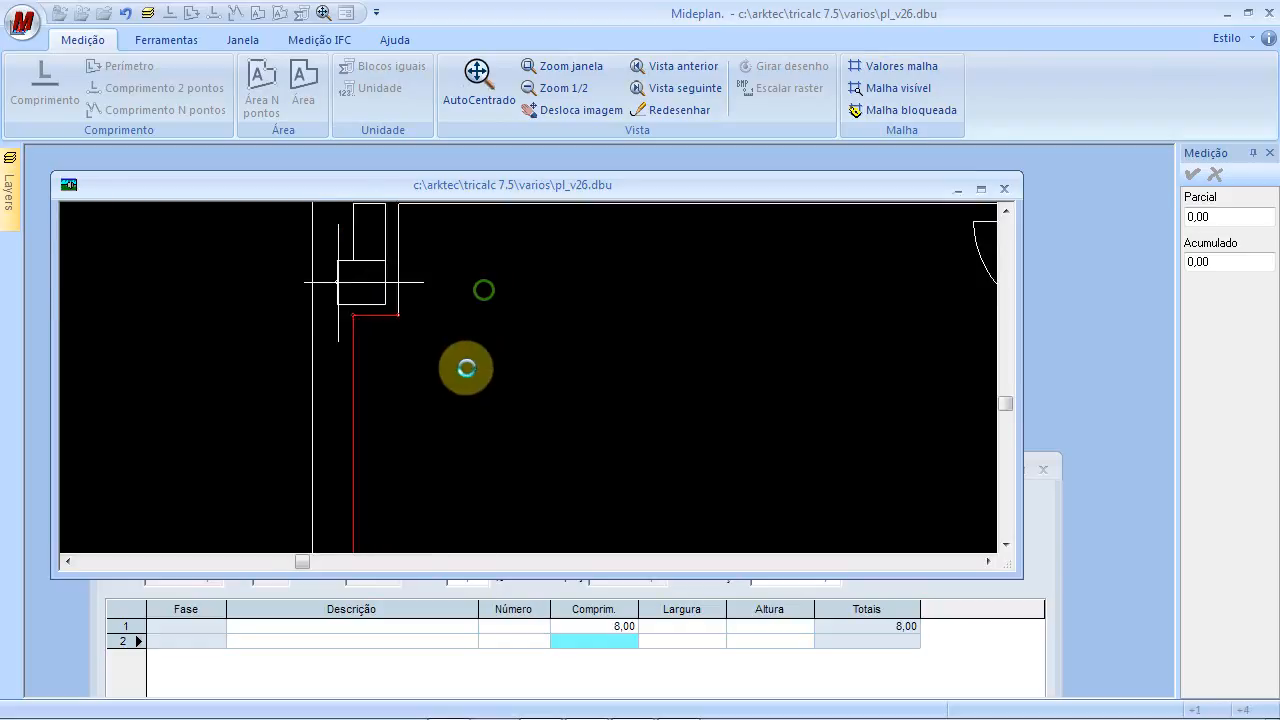
click(390, 310)
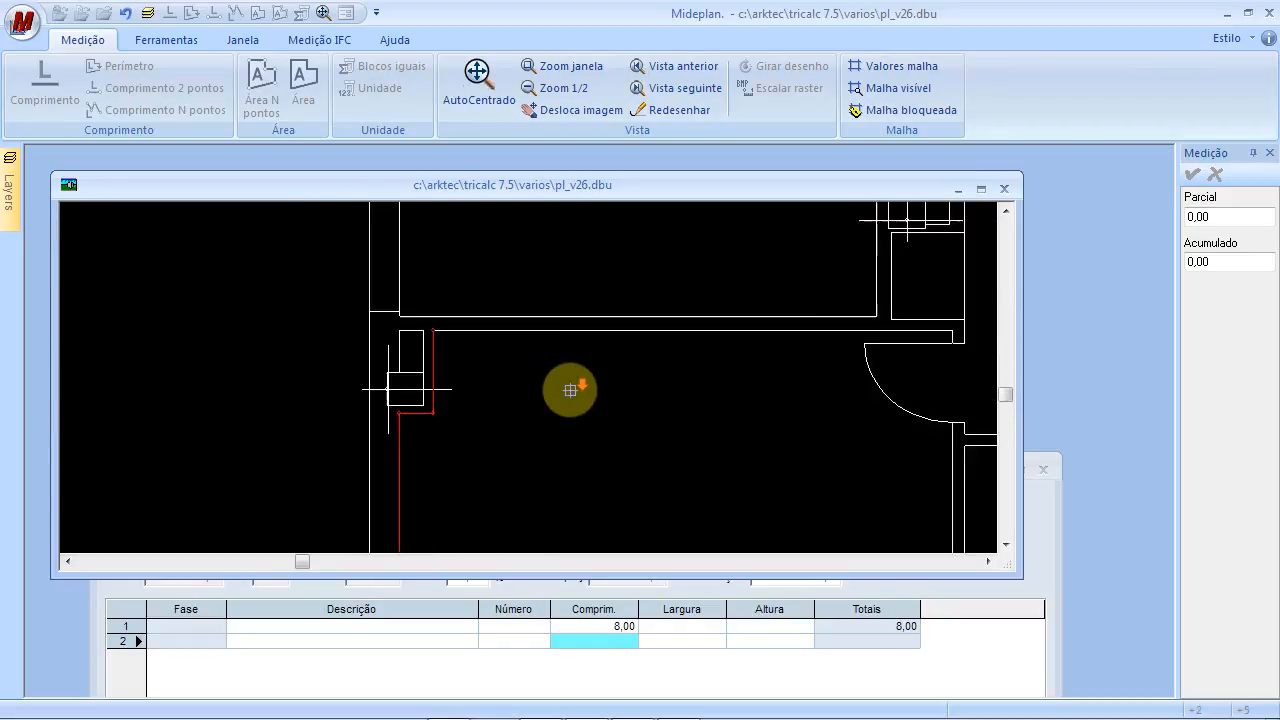
Complete the second area outline, adding 21,00 as item 0103's second measurement line
scroll(569, 389, down, 3)
scroll(792, 360, up, 3)
click(779, 349)
drag(717, 446, 655, 260)
scroll(688, 343, down, 3)
scroll(697, 400, up, 2)
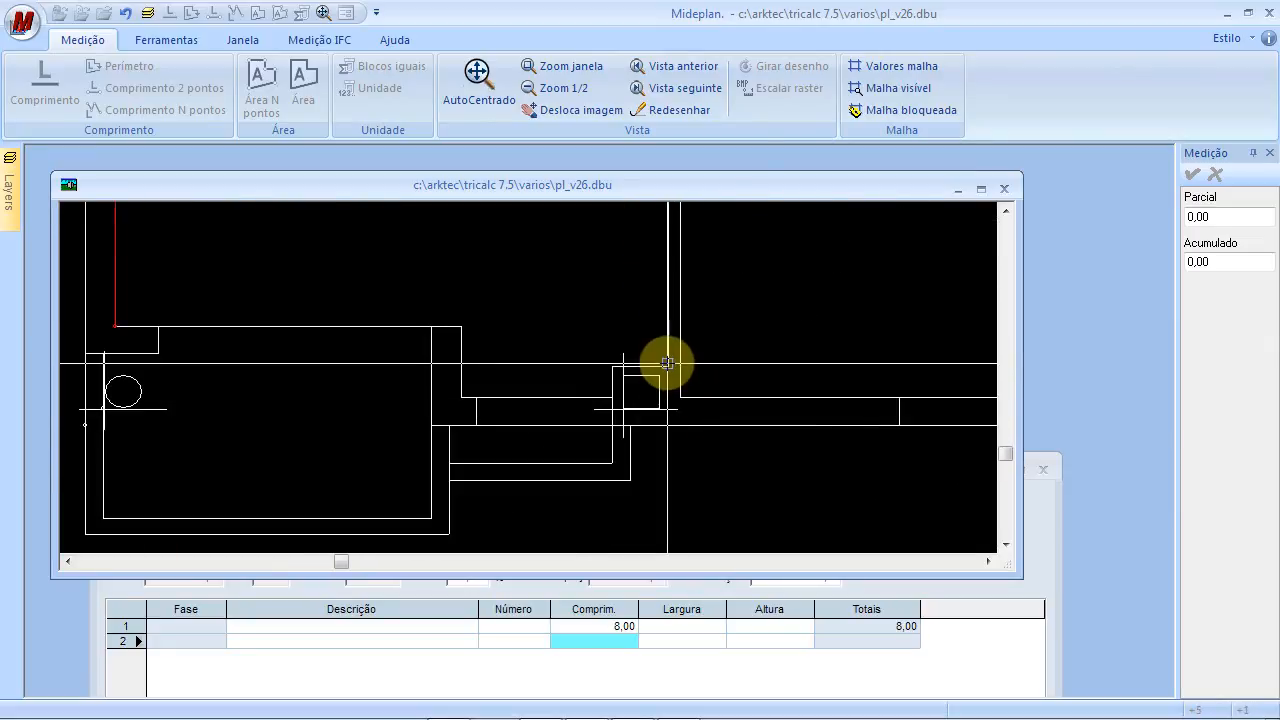
click(667, 363)
click(611, 367)
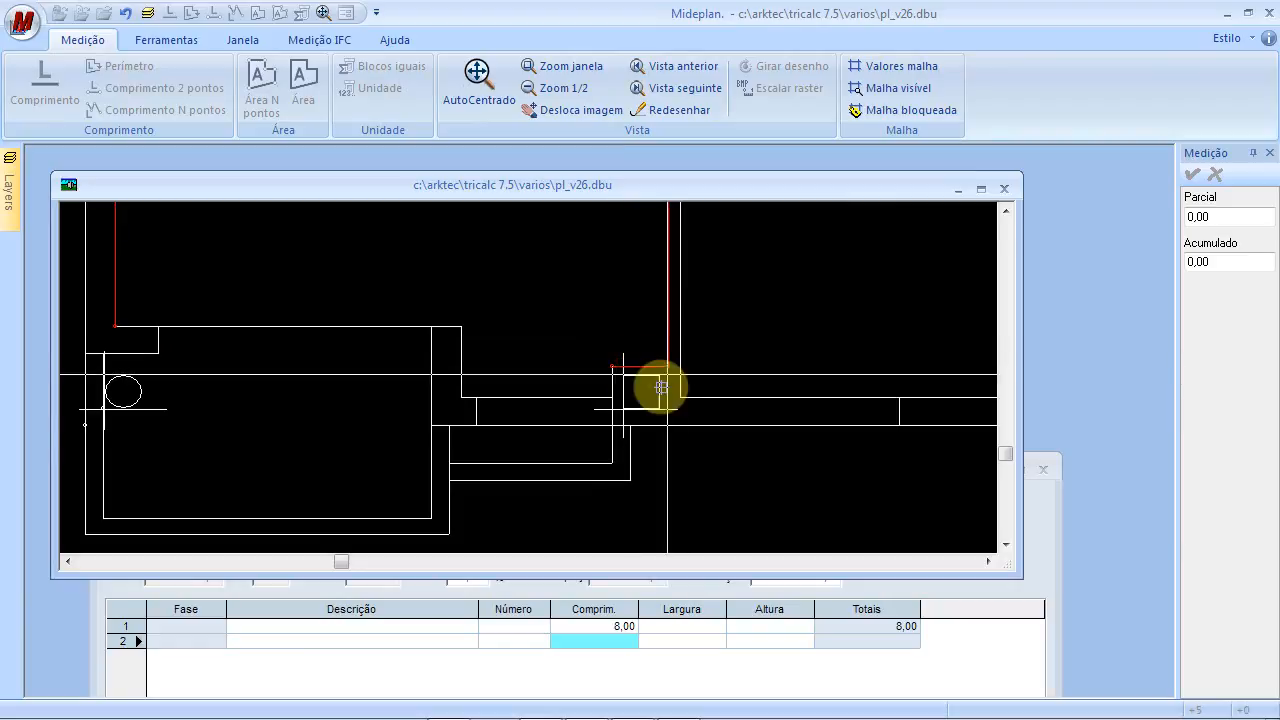
click(610, 397)
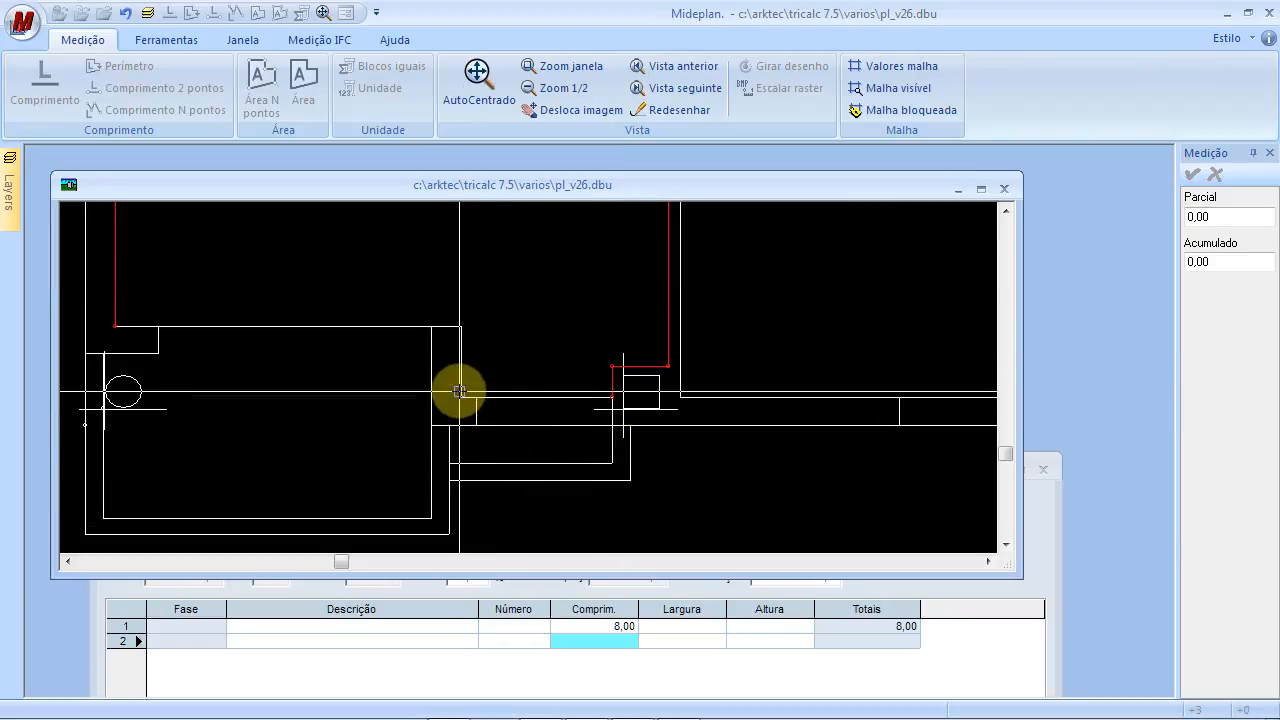
click(460, 390)
click(460, 327)
click(115, 325)
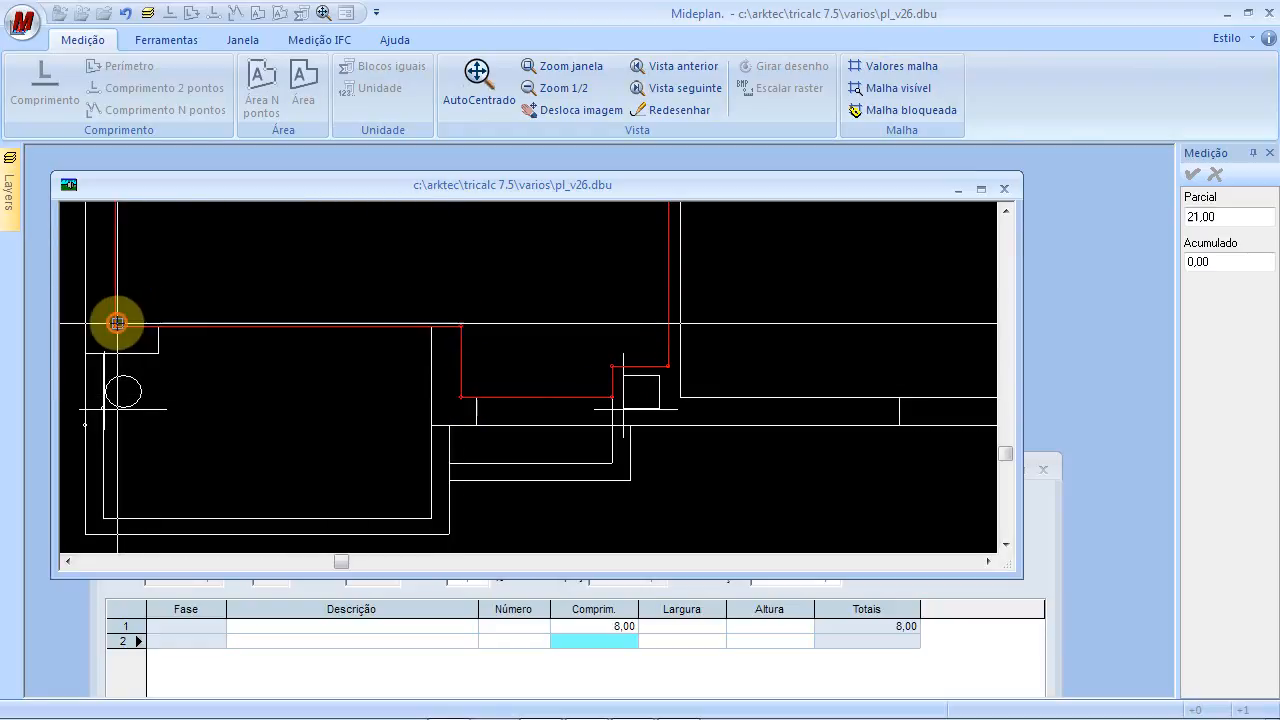
right_click(447, 354)
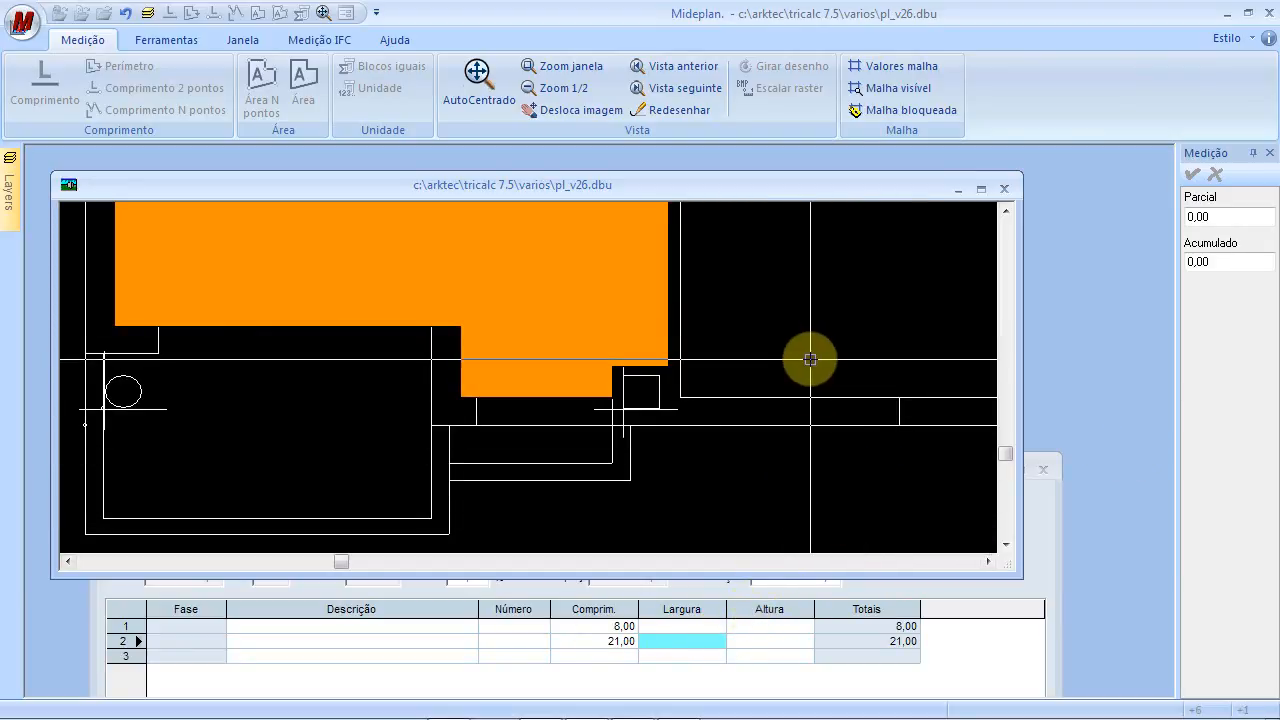
right_click(851, 301)
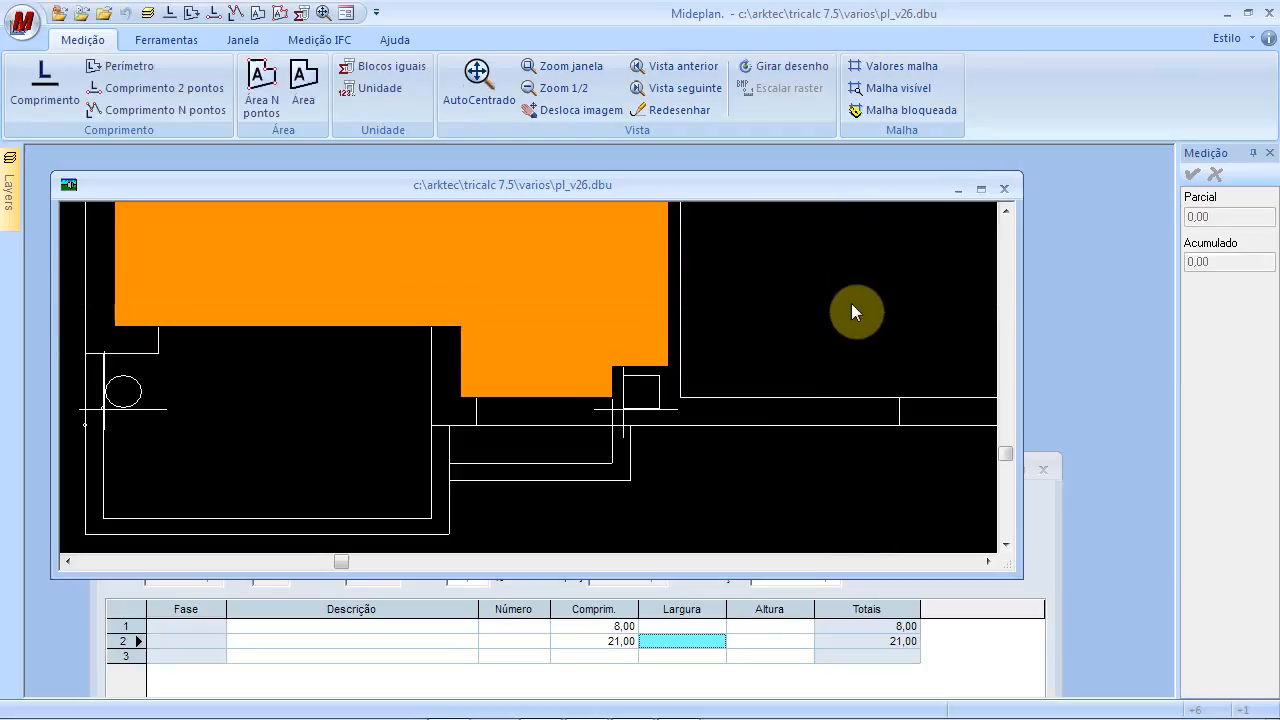
Save item 0103's measurement record, now totalling 29,00
click(812, 340)
scroll(812, 346, down, 5)
mouse_move(816, 290)
mouse_down()
mouse_move(777, 366)
mouse_move(569, 365)
mouse_up()
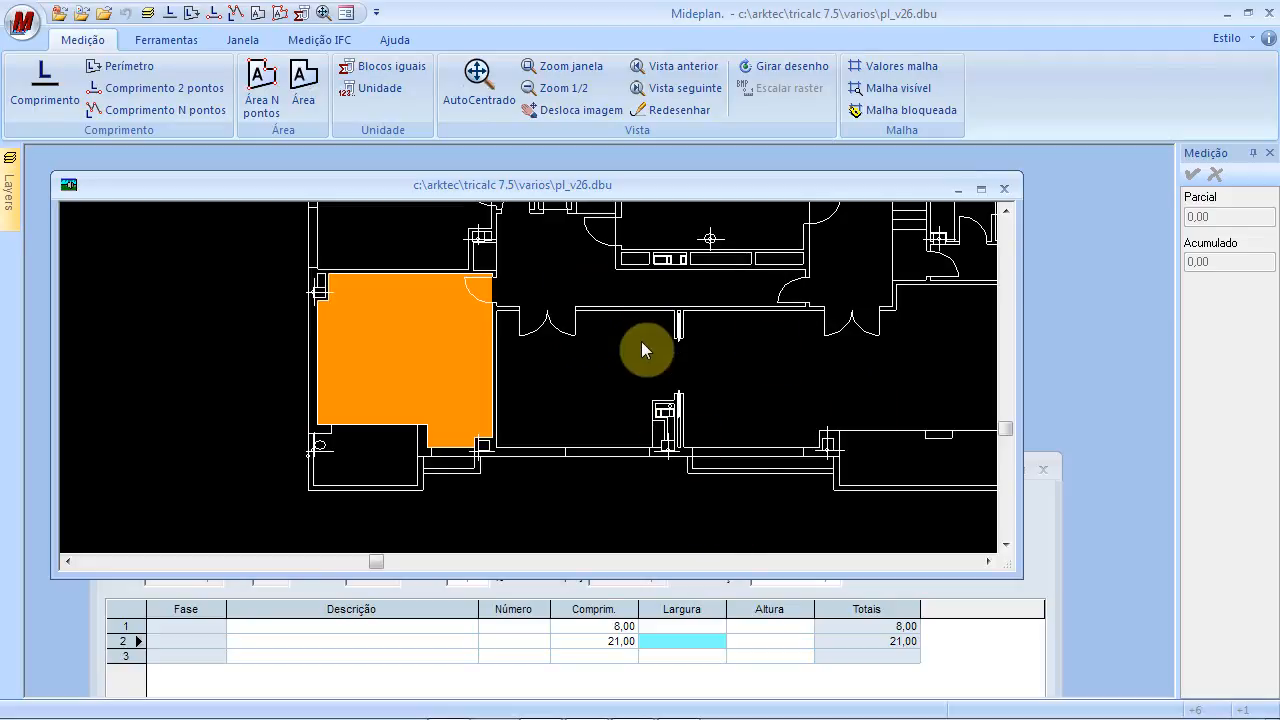
click(857, 666)
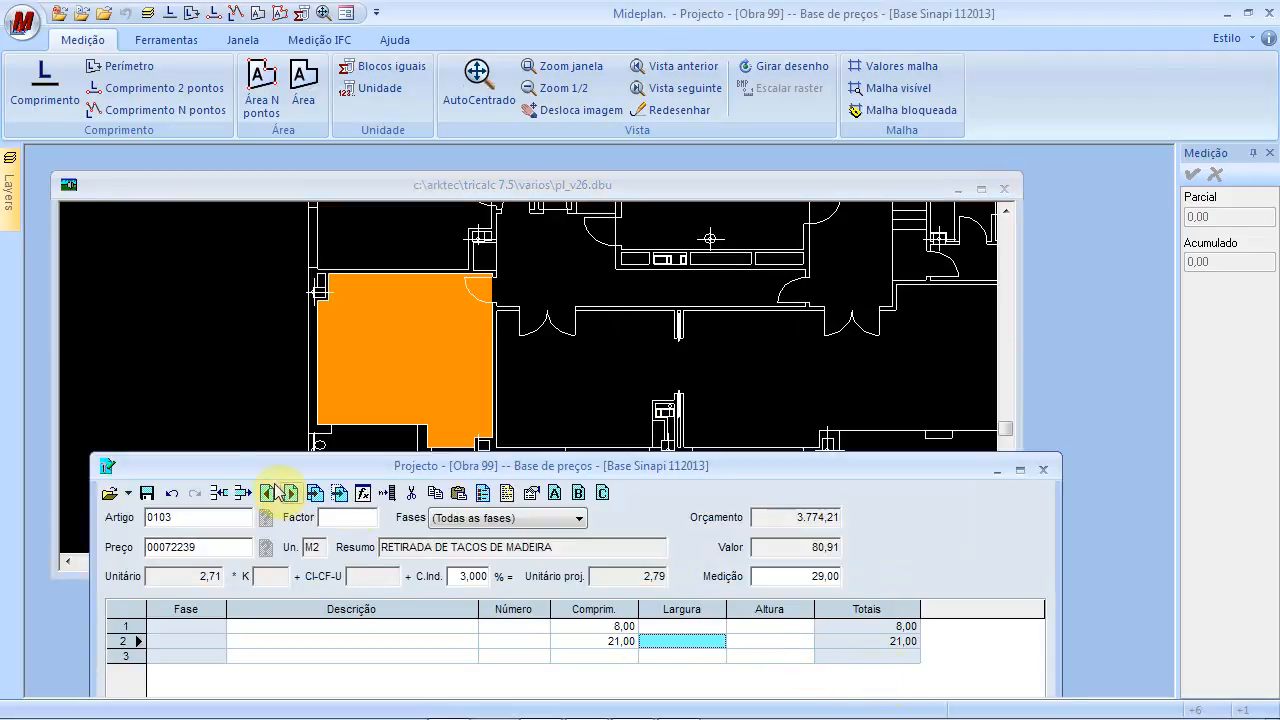
click(147, 493)
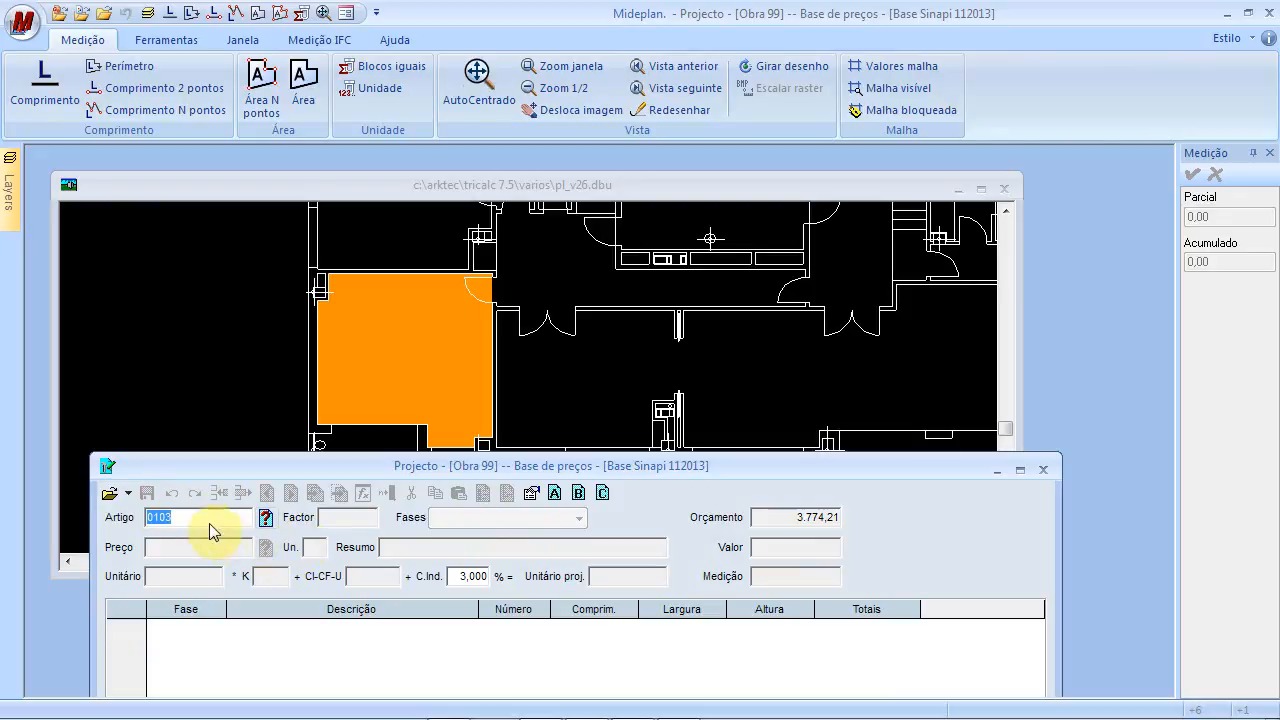
Clear the measured zones from the drawing with Limpar ecrã and open the article search list
click(345, 290)
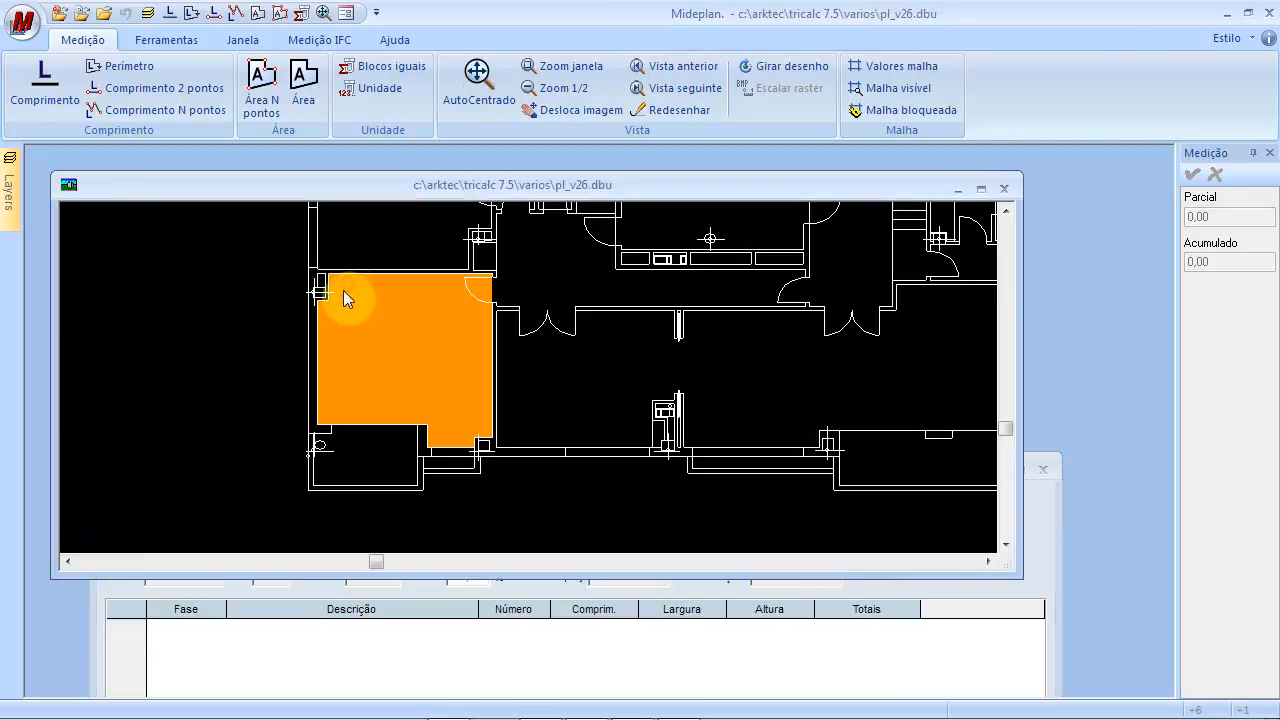
click(168, 40)
click(208, 70)
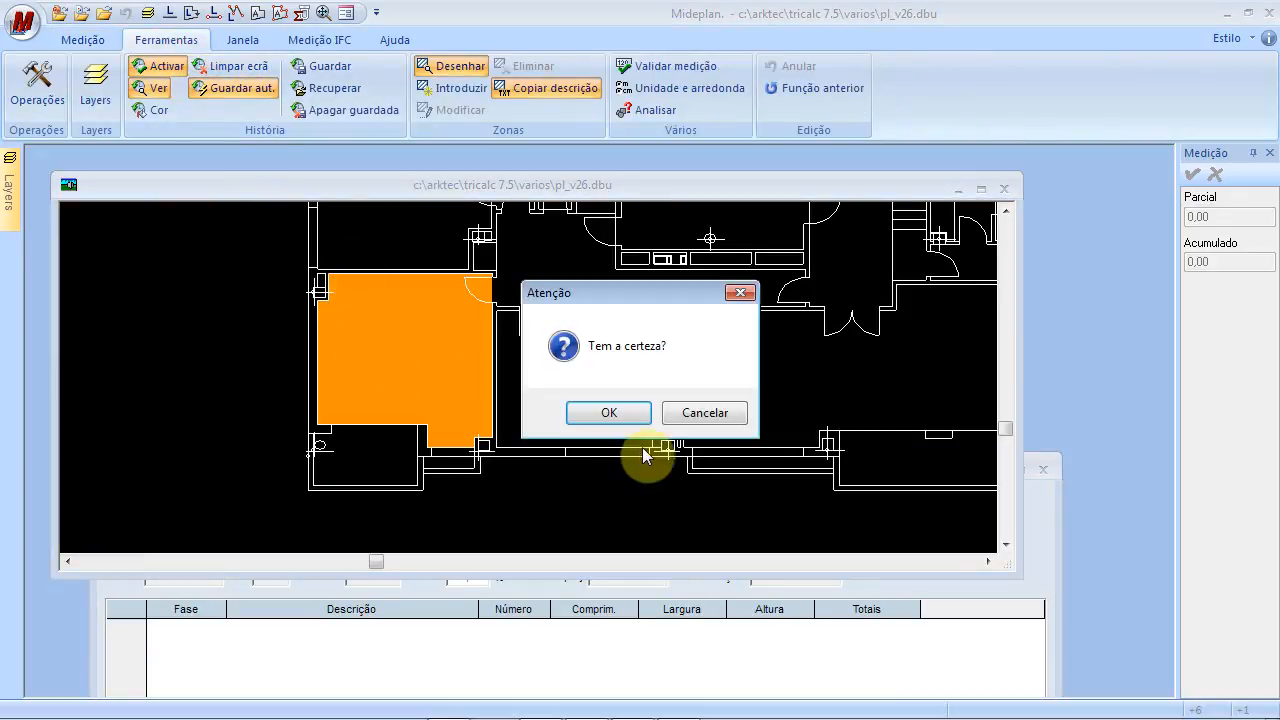
click(612, 412)
click(334, 651)
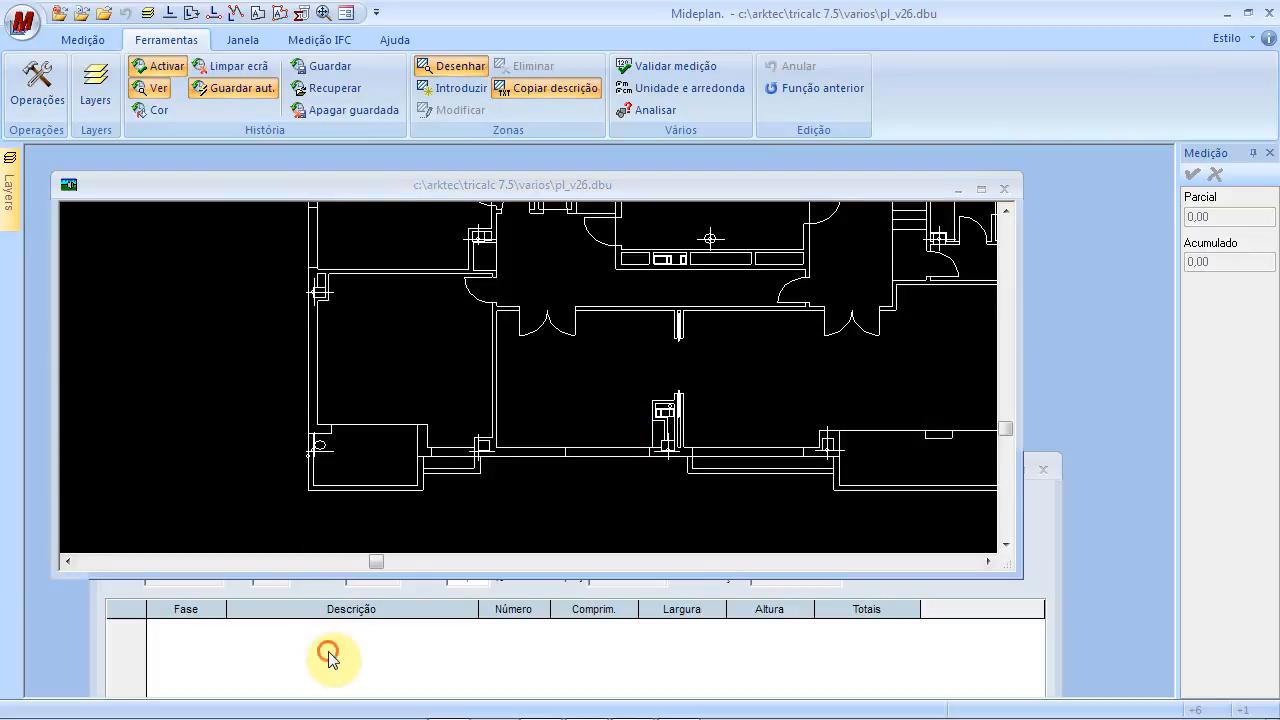
double_click(231, 520)
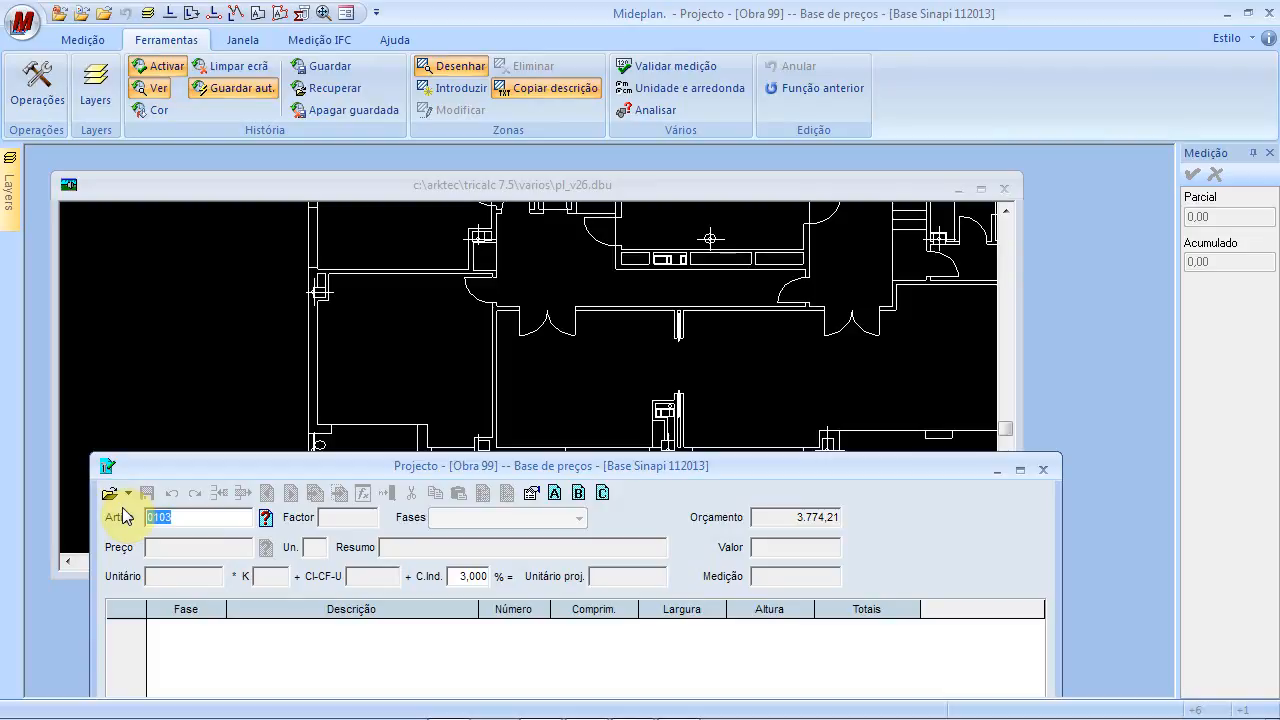
click(251, 511)
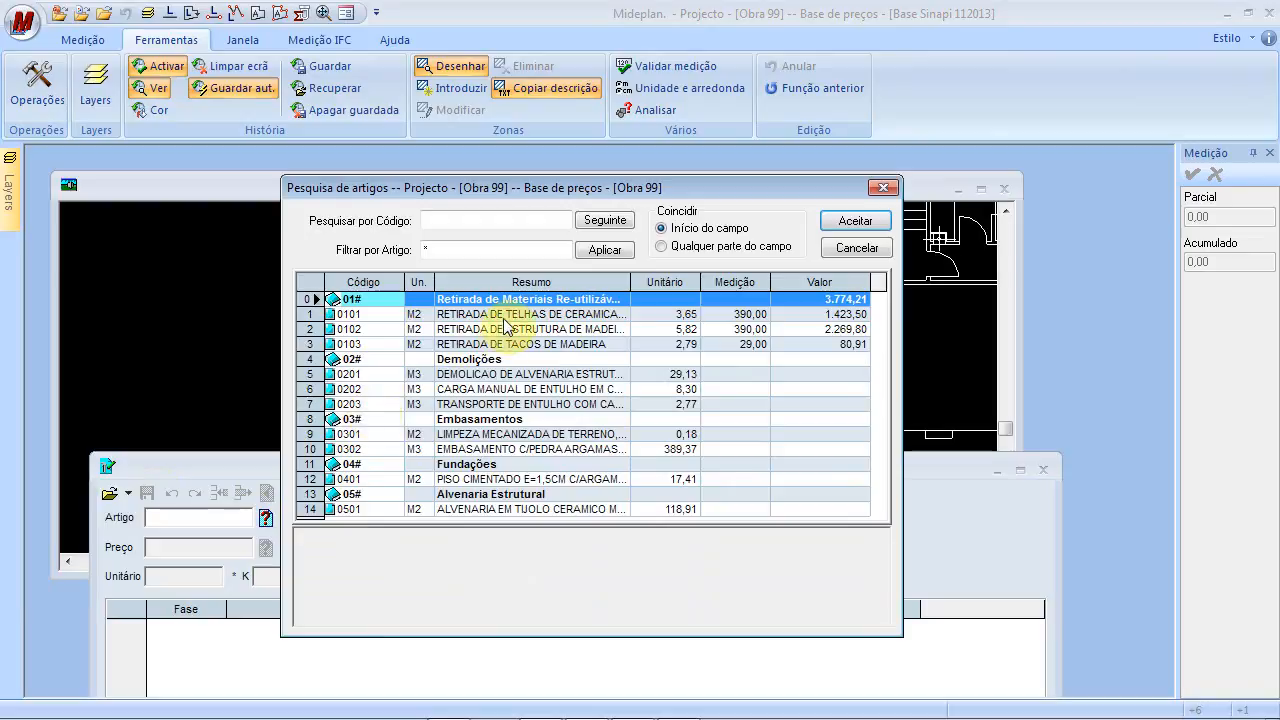
Load article 0101, view the whole floor plan, and save its record
click(561, 316)
click(850, 222)
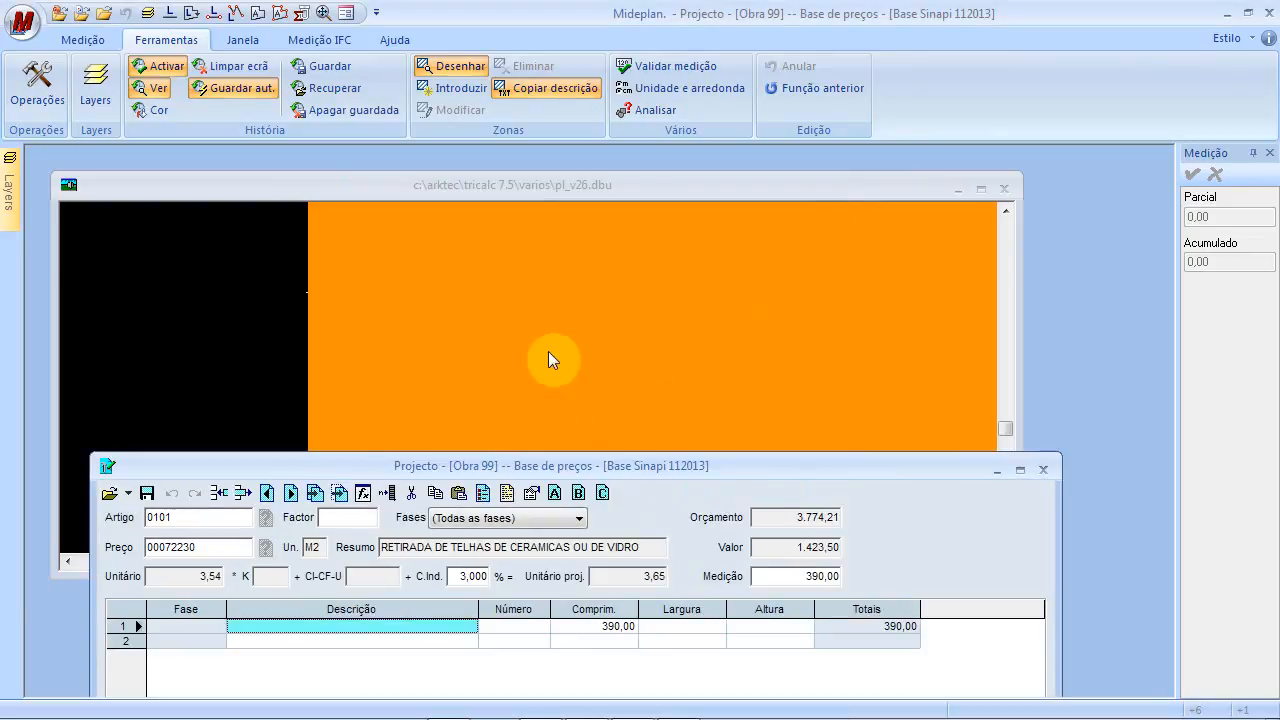
scroll(584, 352, down, 3)
mouse_move(586, 356)
mouse_down()
mouse_move(577, 422)
mouse_move(490, 484)
mouse_up()
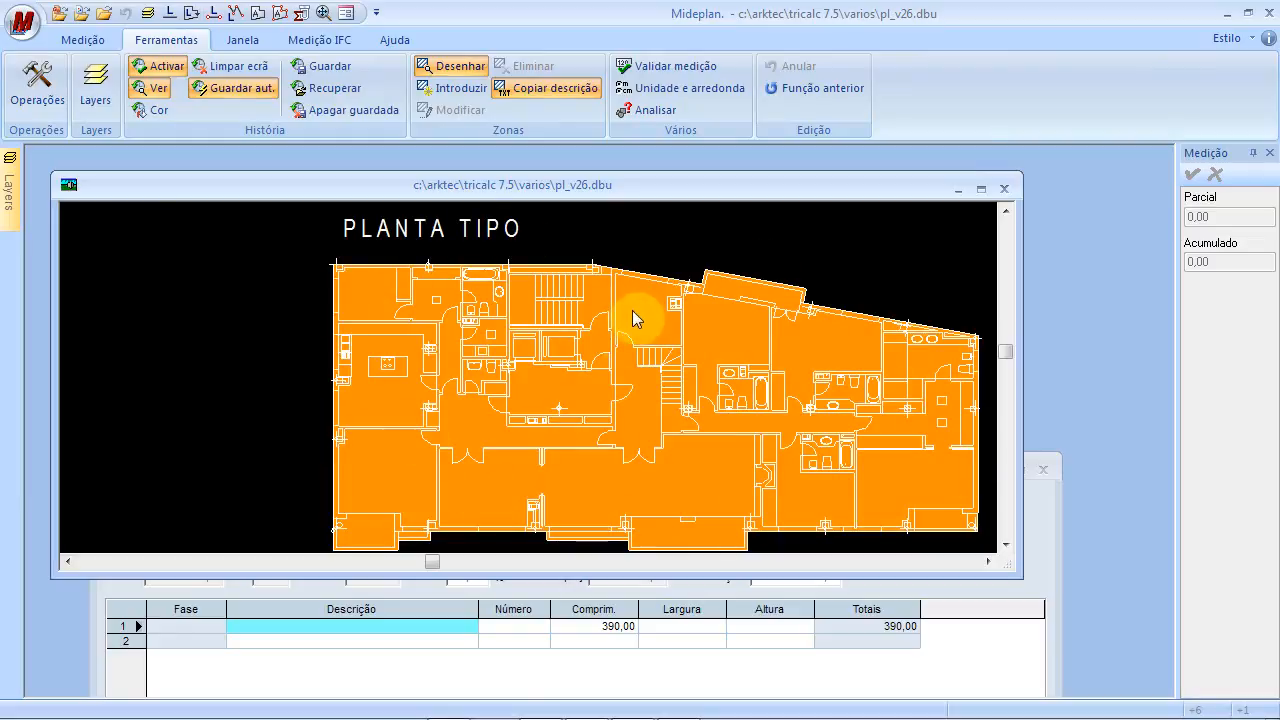
click(509, 674)
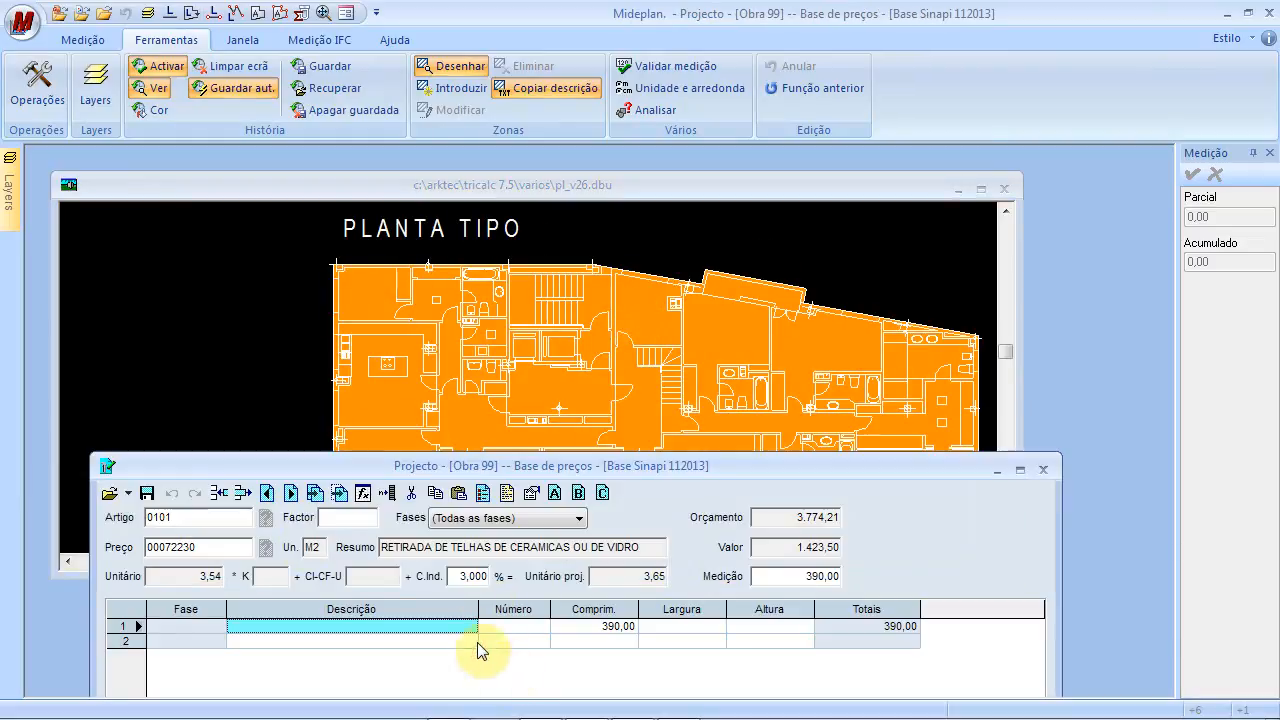
click(228, 517)
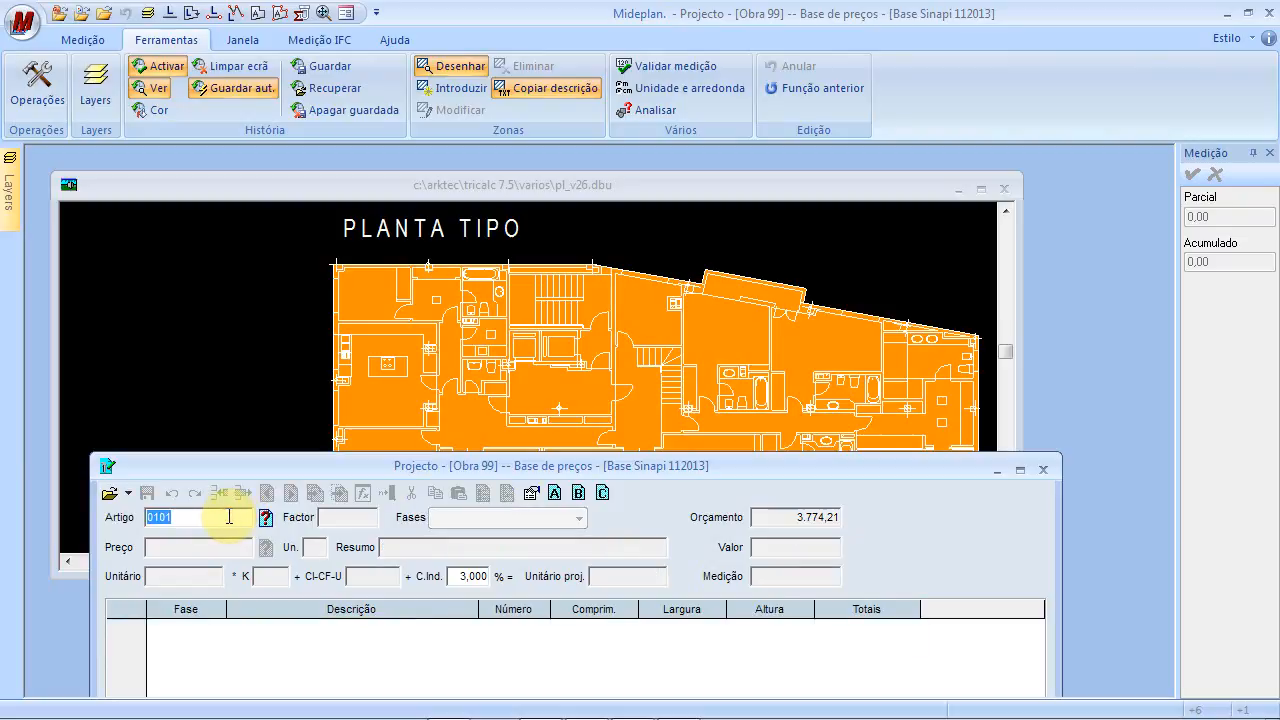
Clear item 0101's orange 390,00 zones from the drawing and reopen the article search
click(266, 518)
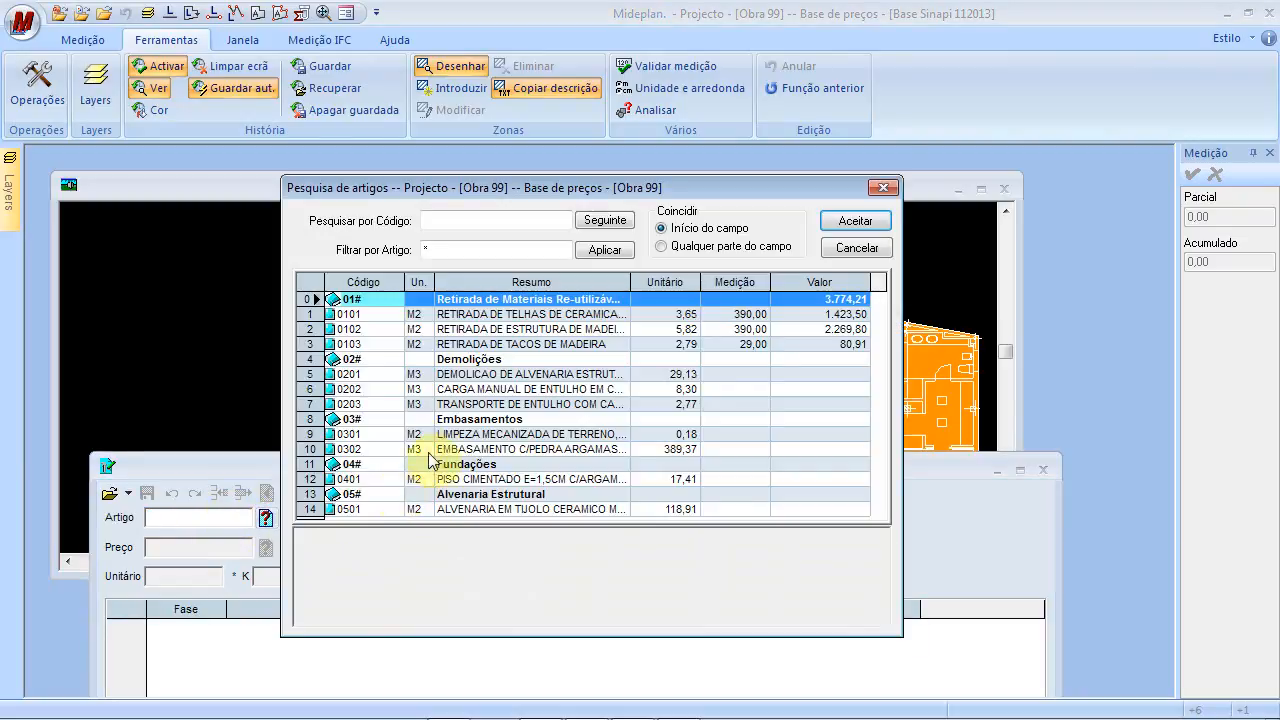
click(855, 251)
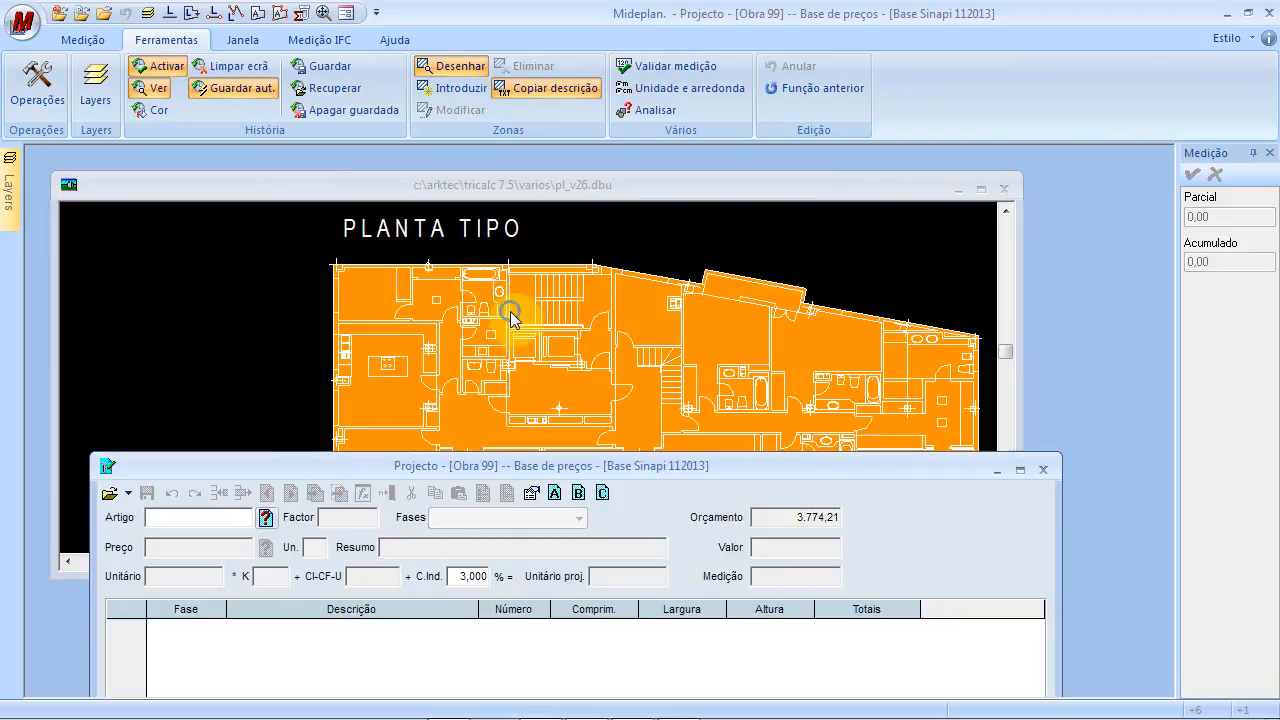
click(515, 318)
click(224, 68)
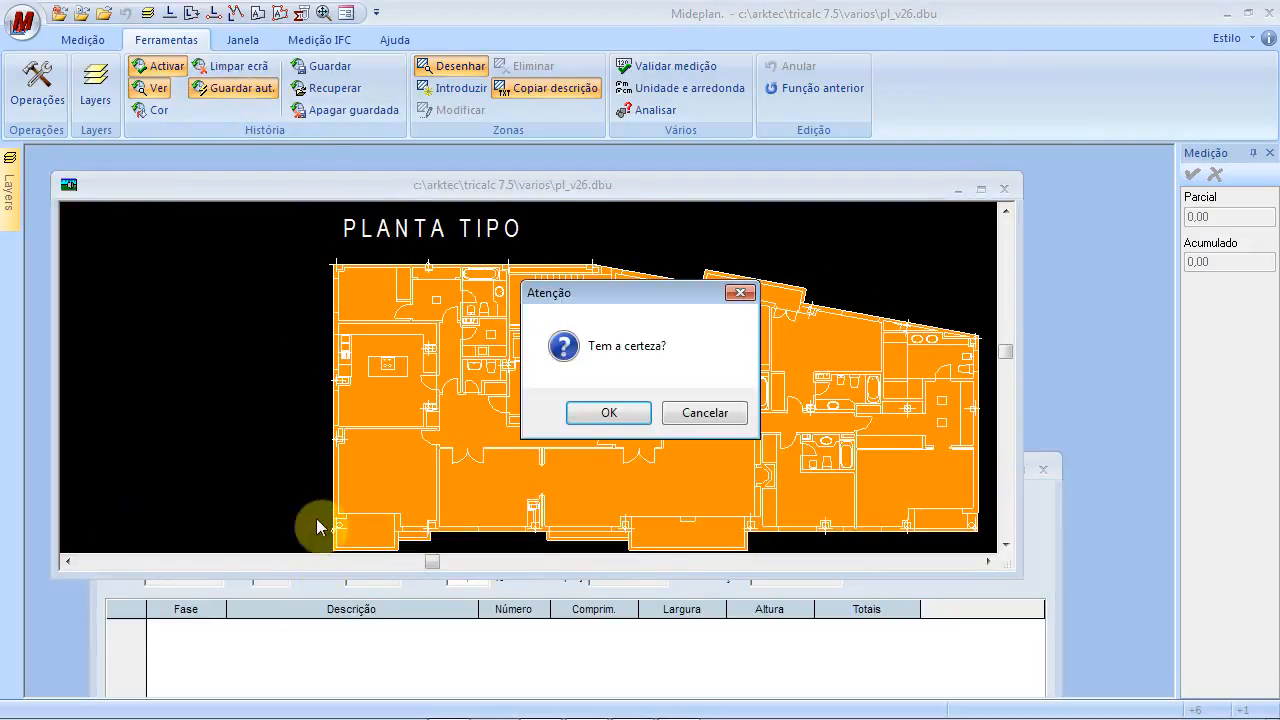
click(624, 413)
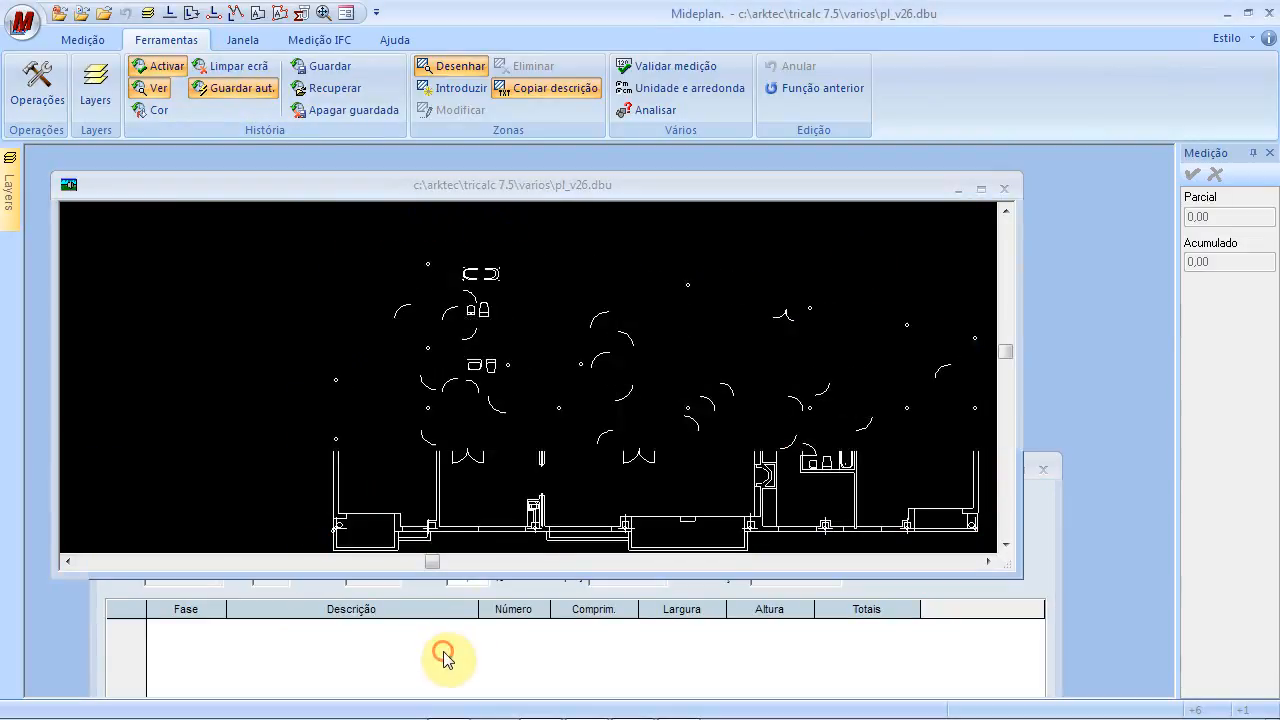
click(443, 651)
click(265, 517)
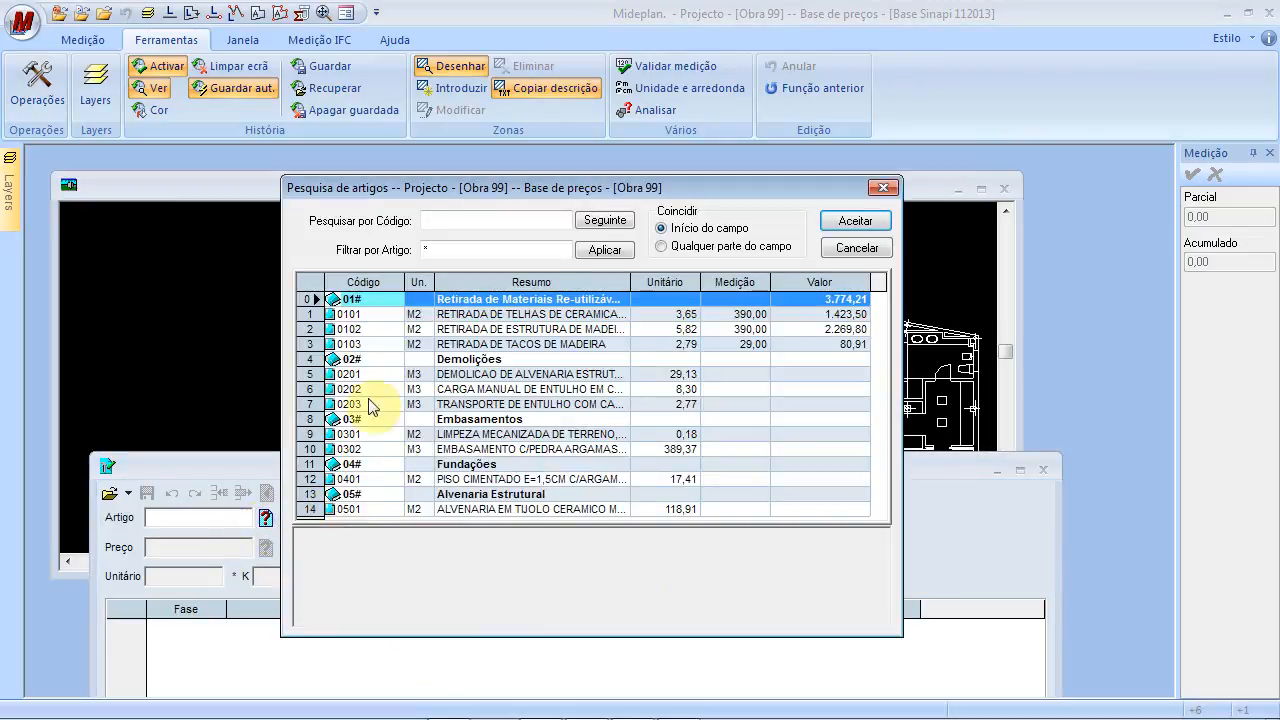
Load item 0103, describe its rows as Quarto A and Quarto B, and save
click(392, 344)
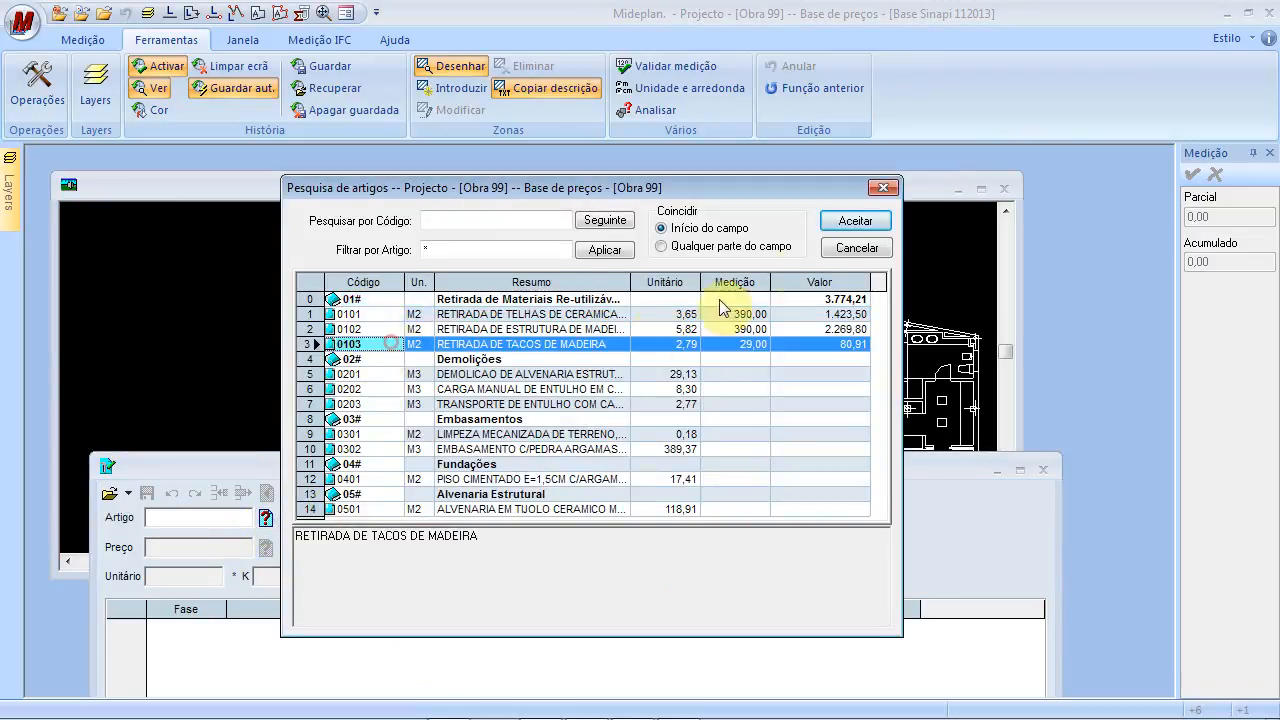
click(855, 221)
click(466, 366)
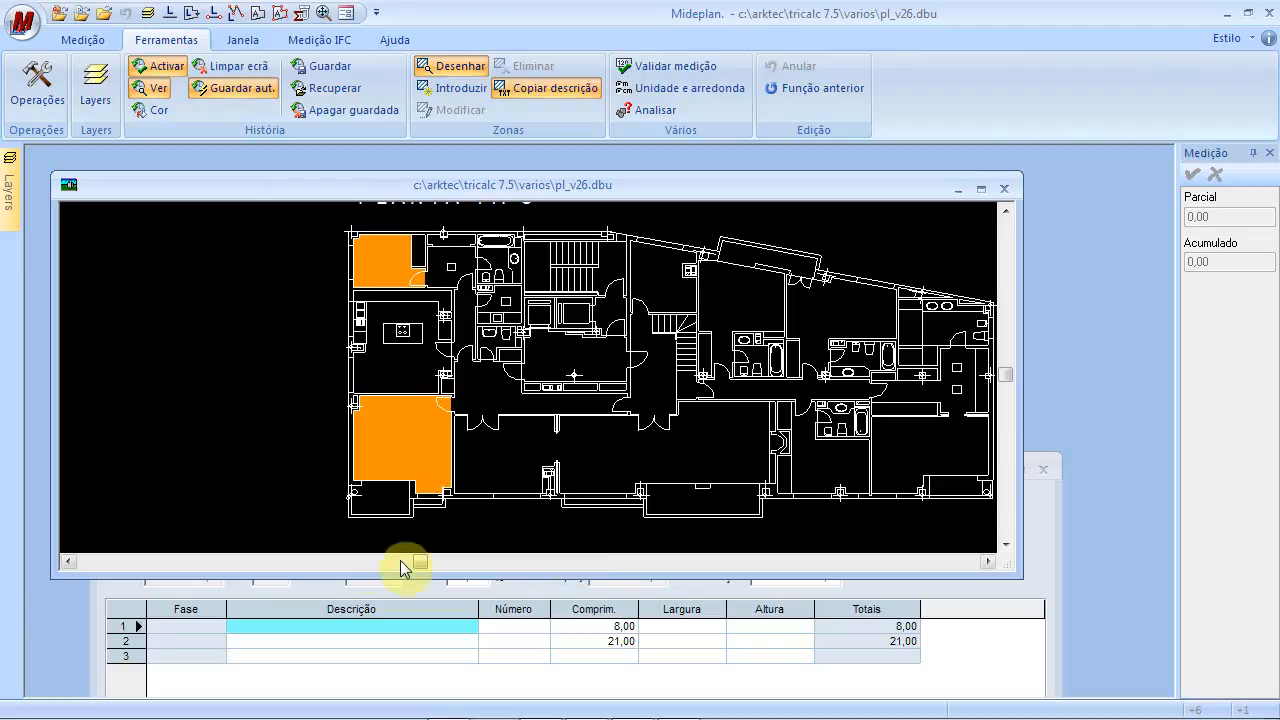
click(314, 635)
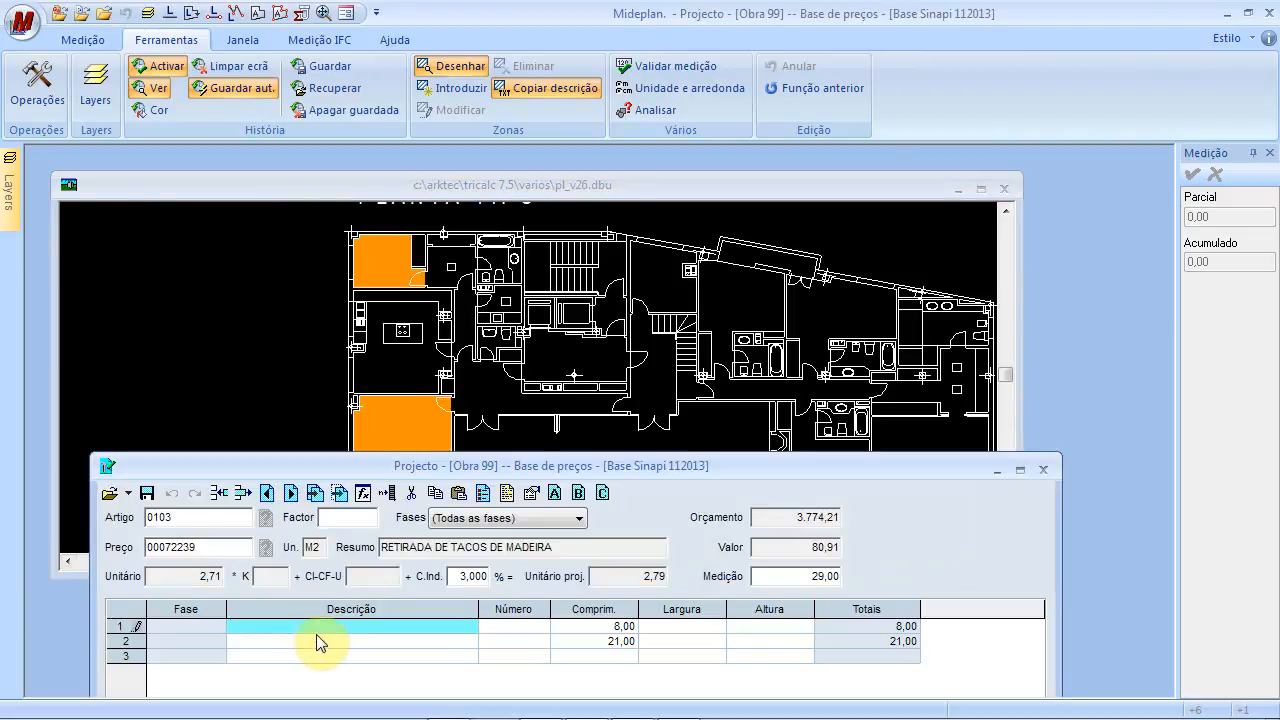
text(Quarto A)
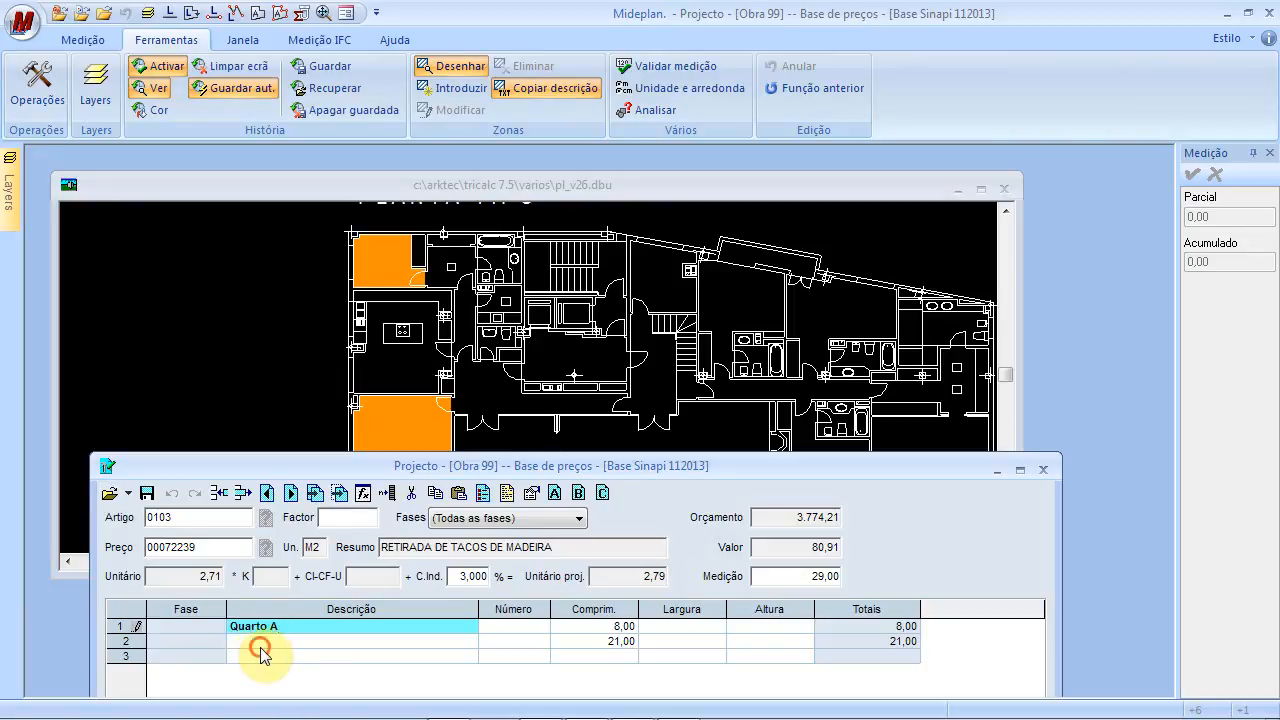
key(Return)
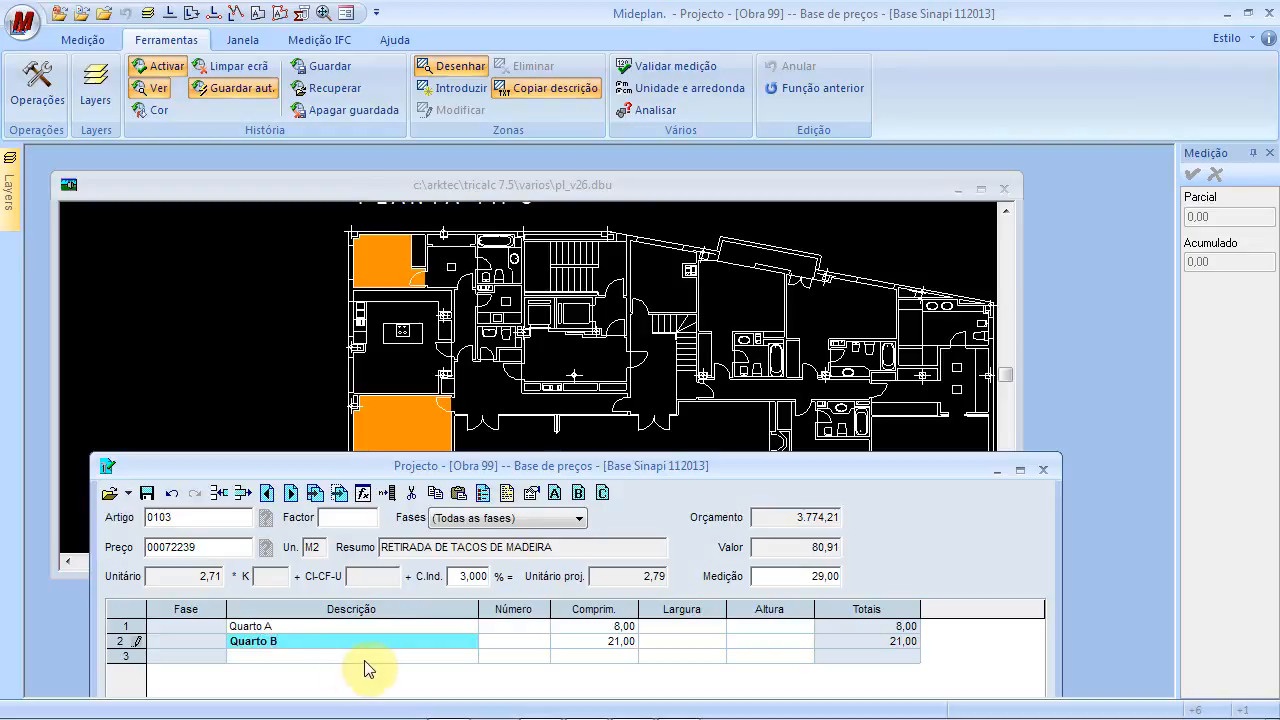
click(512, 655)
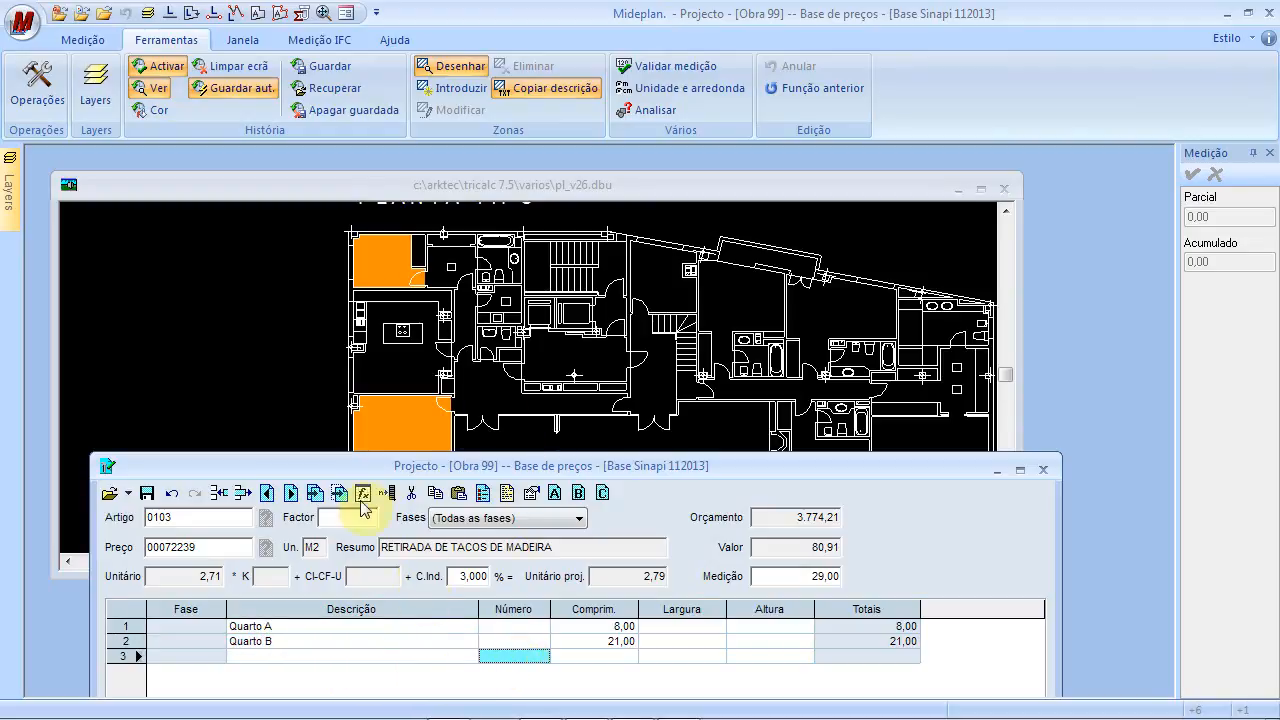
click(148, 494)
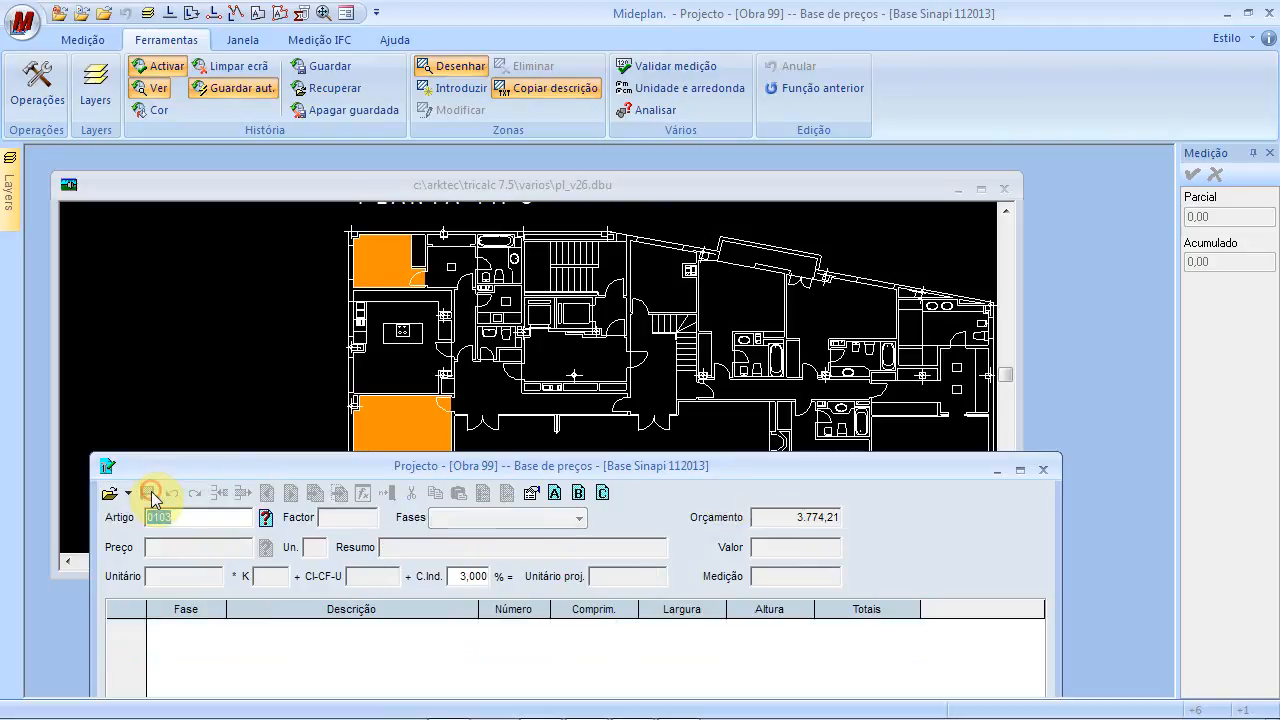
Close MidePlan's Base de preços and drawing windows, then switch to Constructo
click(1043, 470)
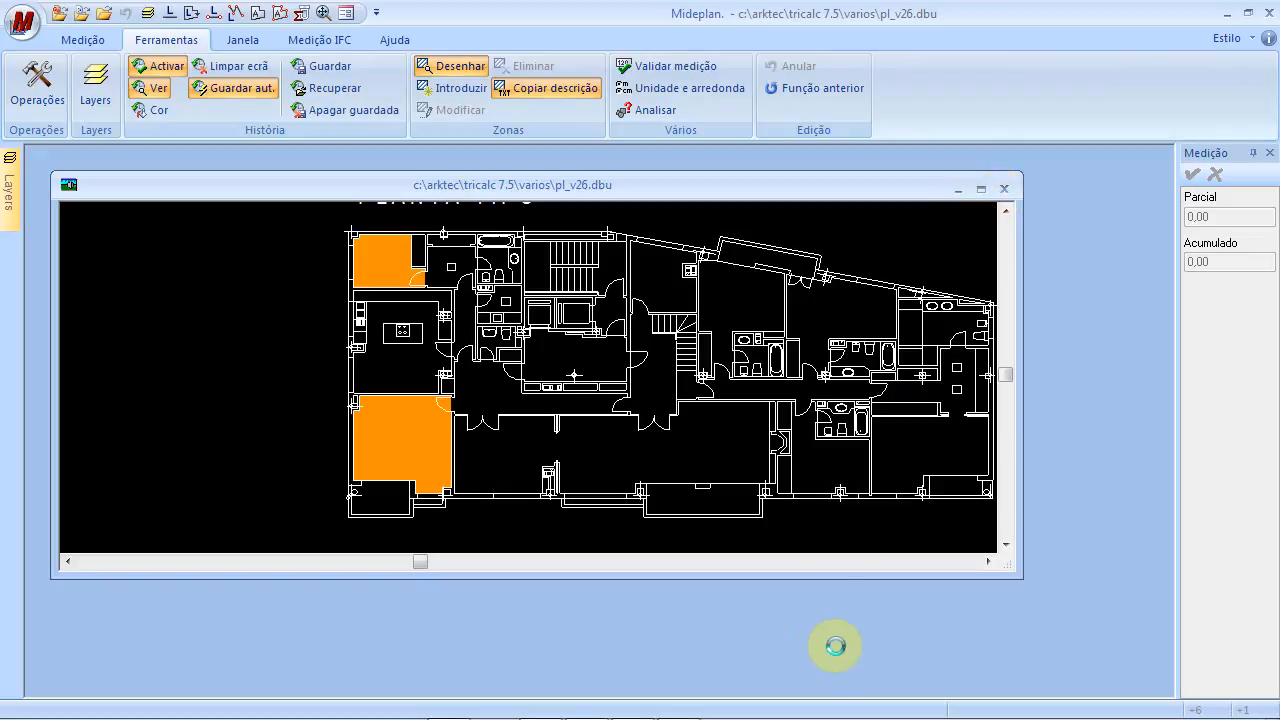
click(1006, 190)
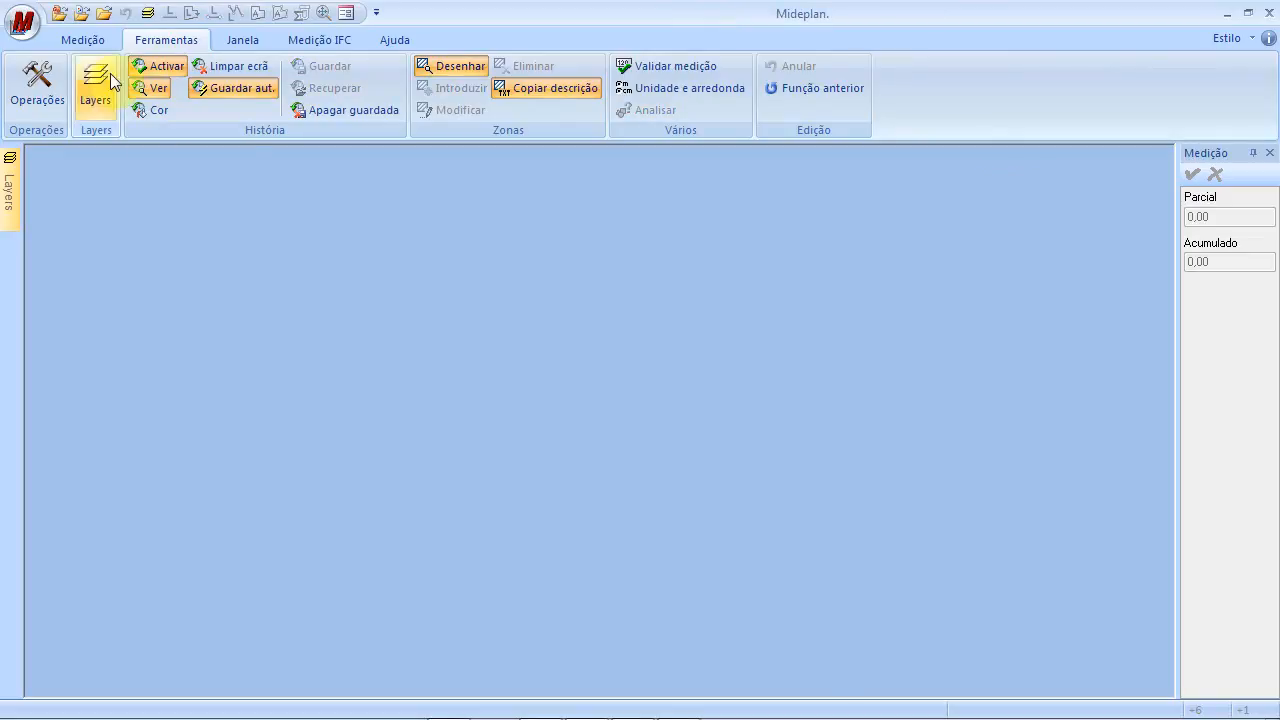
click(26, 24)
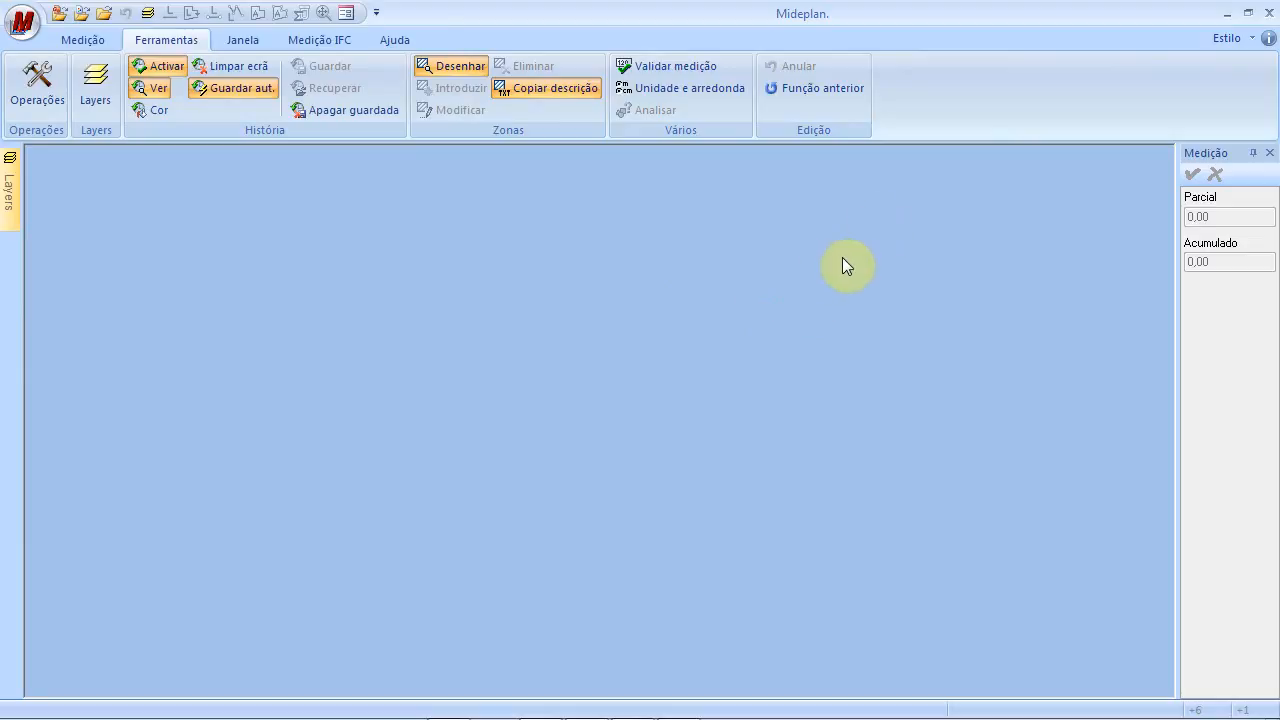
key(alt+Tab)
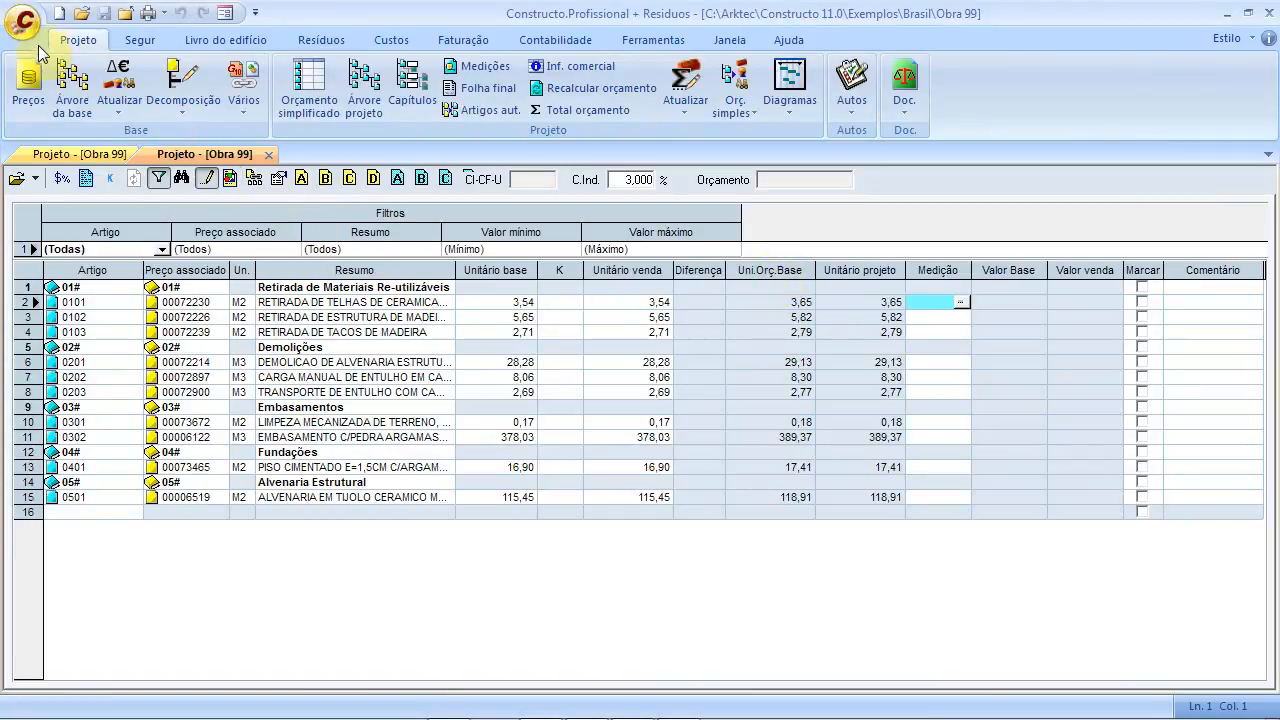
Open Obra 99's simplified budget and review item 0103's imported 29,00 measurement lines
click(268, 154)
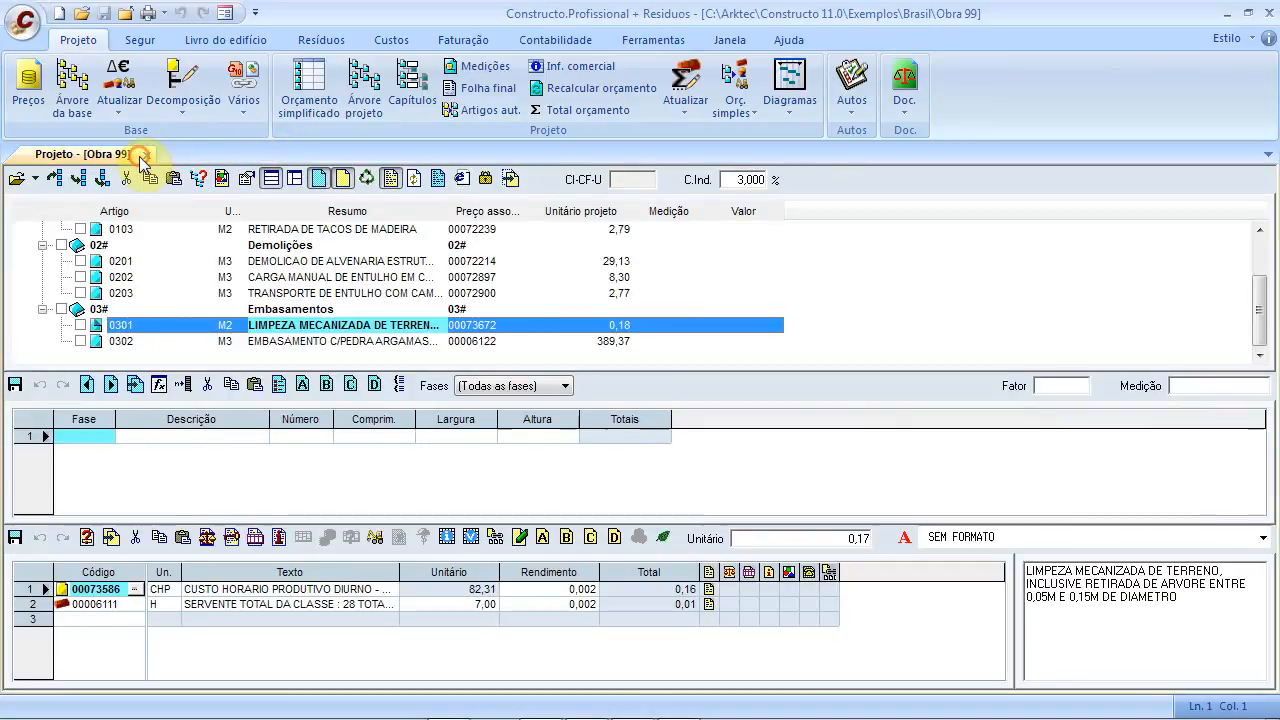
click(148, 158)
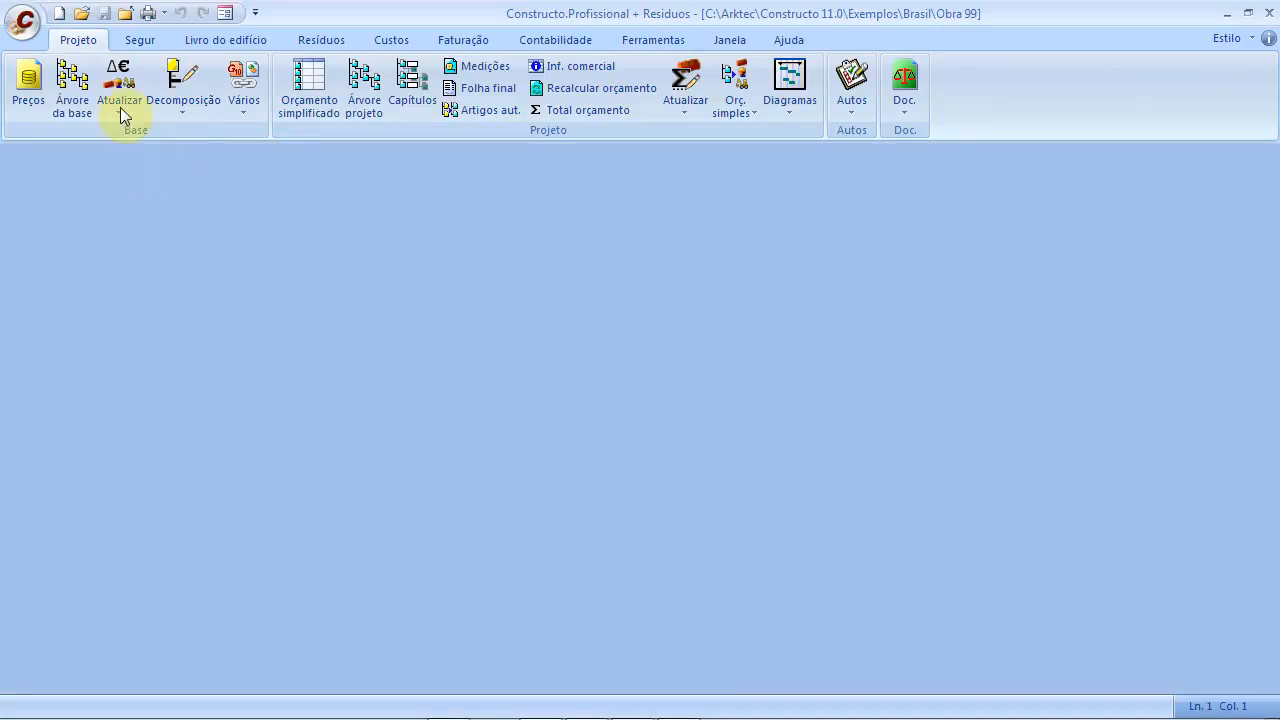
click(303, 83)
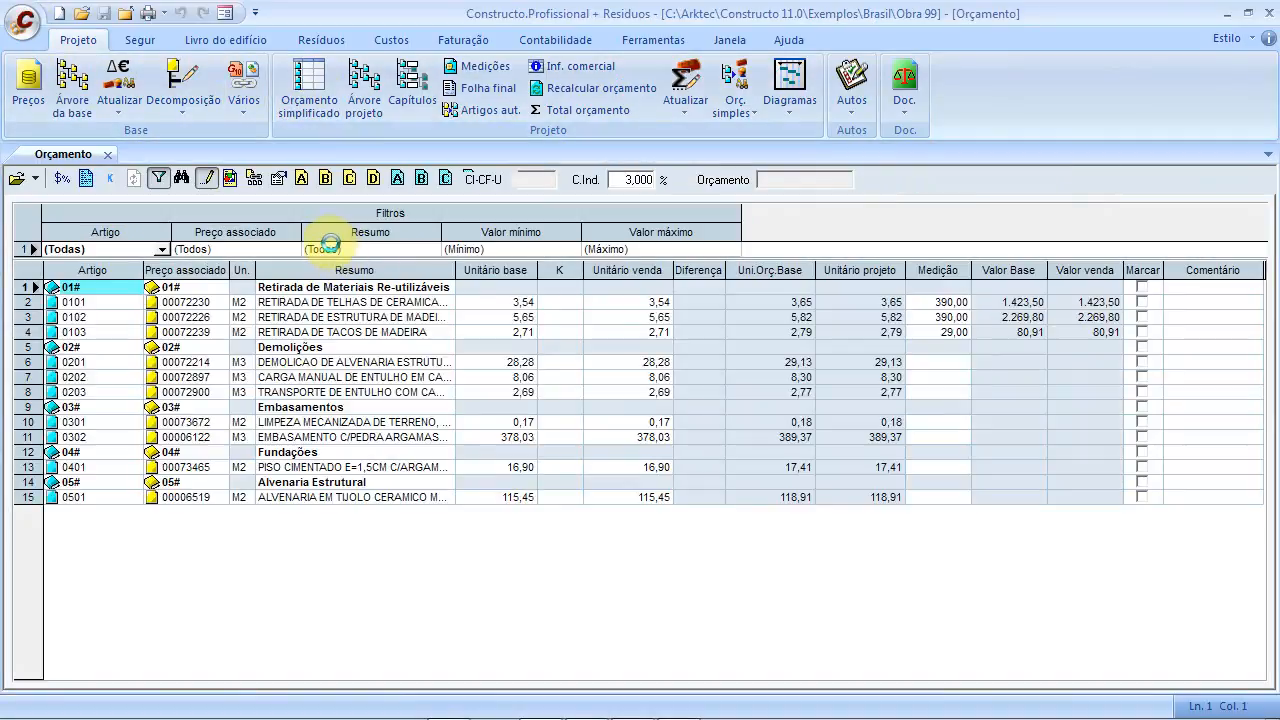
click(950, 334)
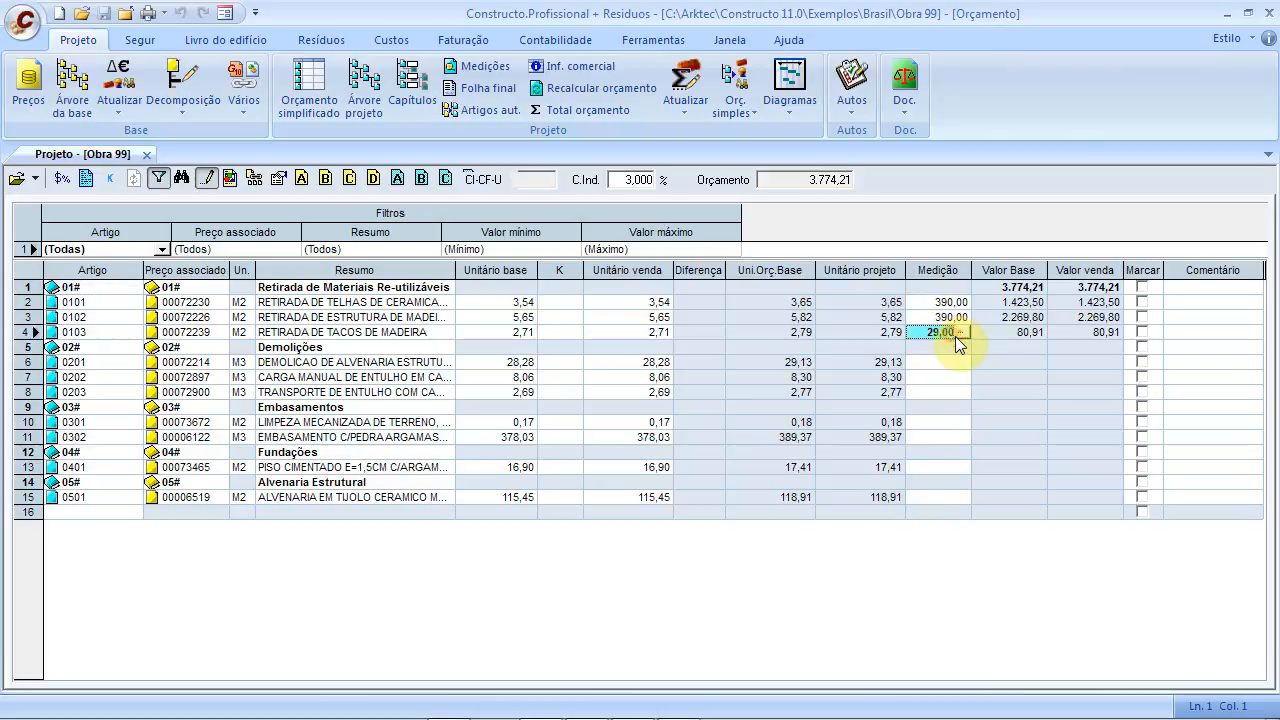
click(961, 331)
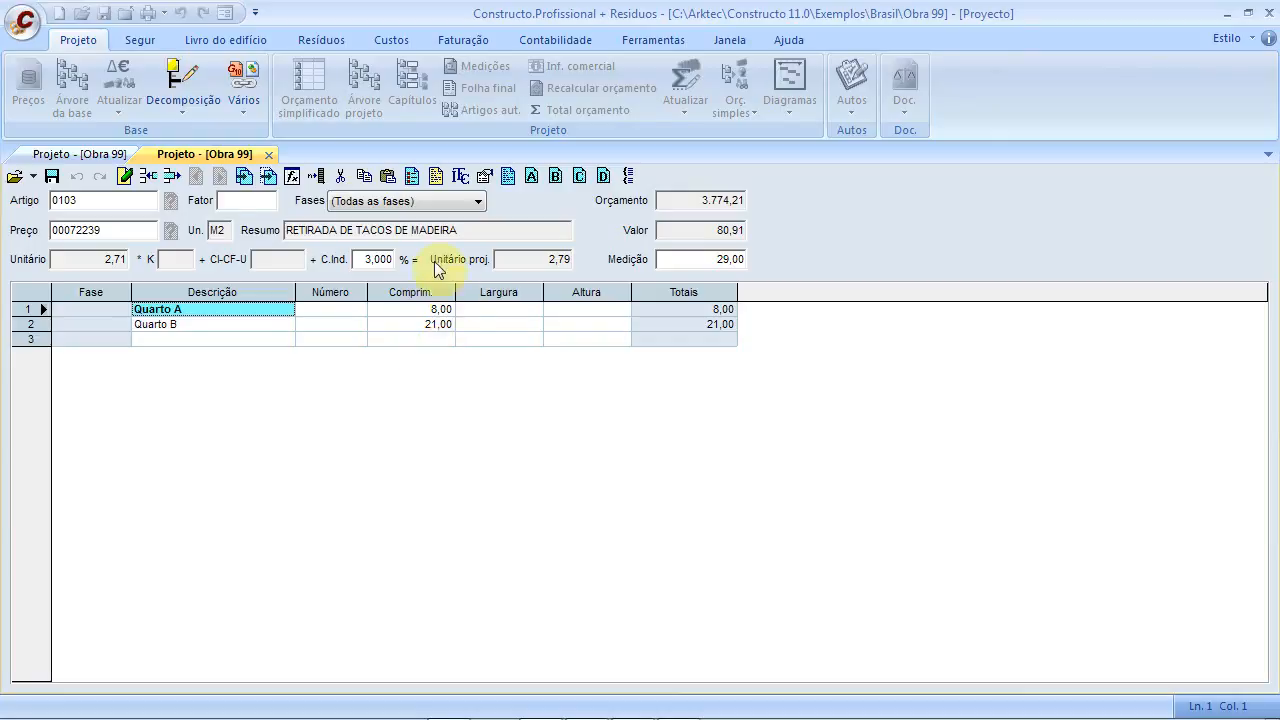
click(267, 155)
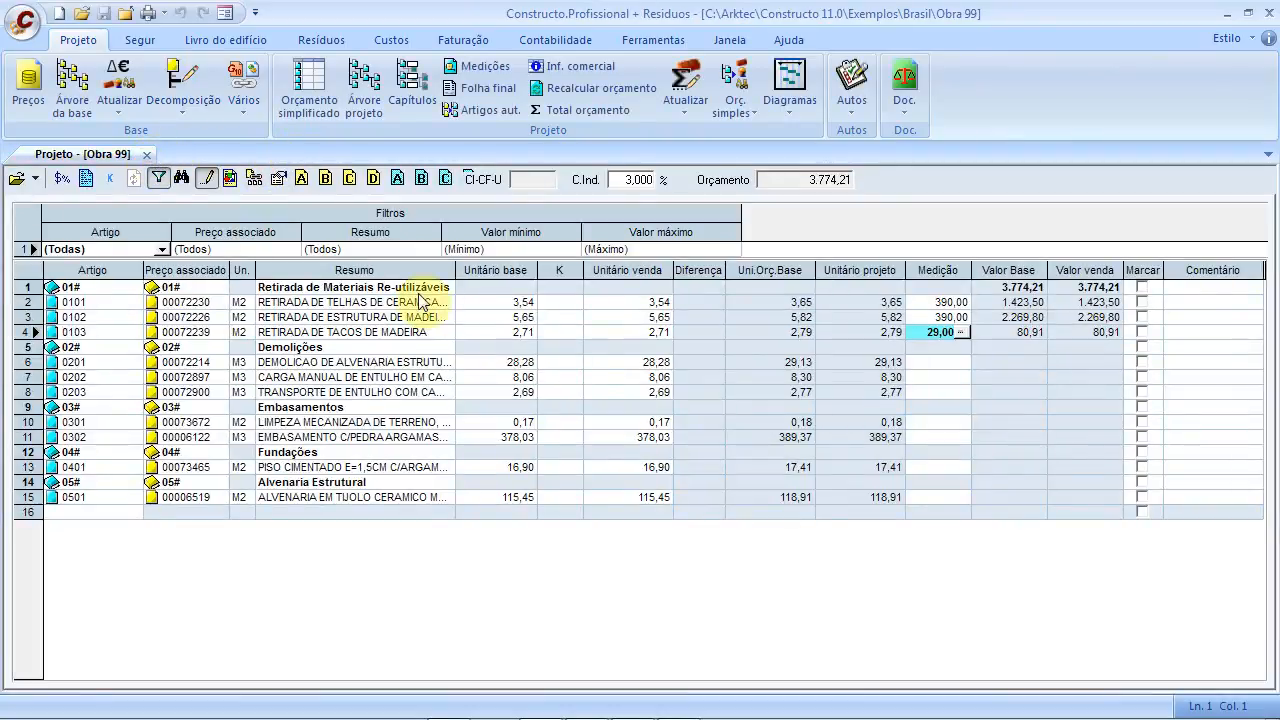
click(915, 364)
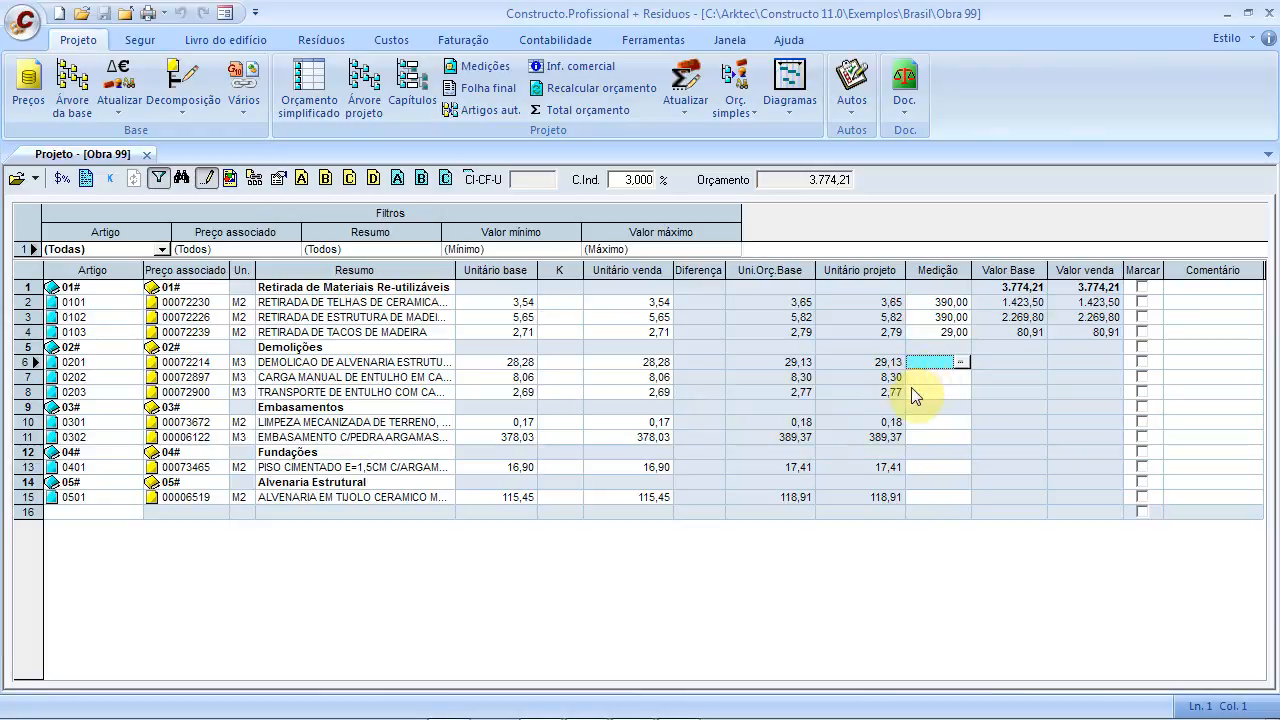
Enter item 0201's first measurement line as 54 × 0,24 × 2,80
click(961, 363)
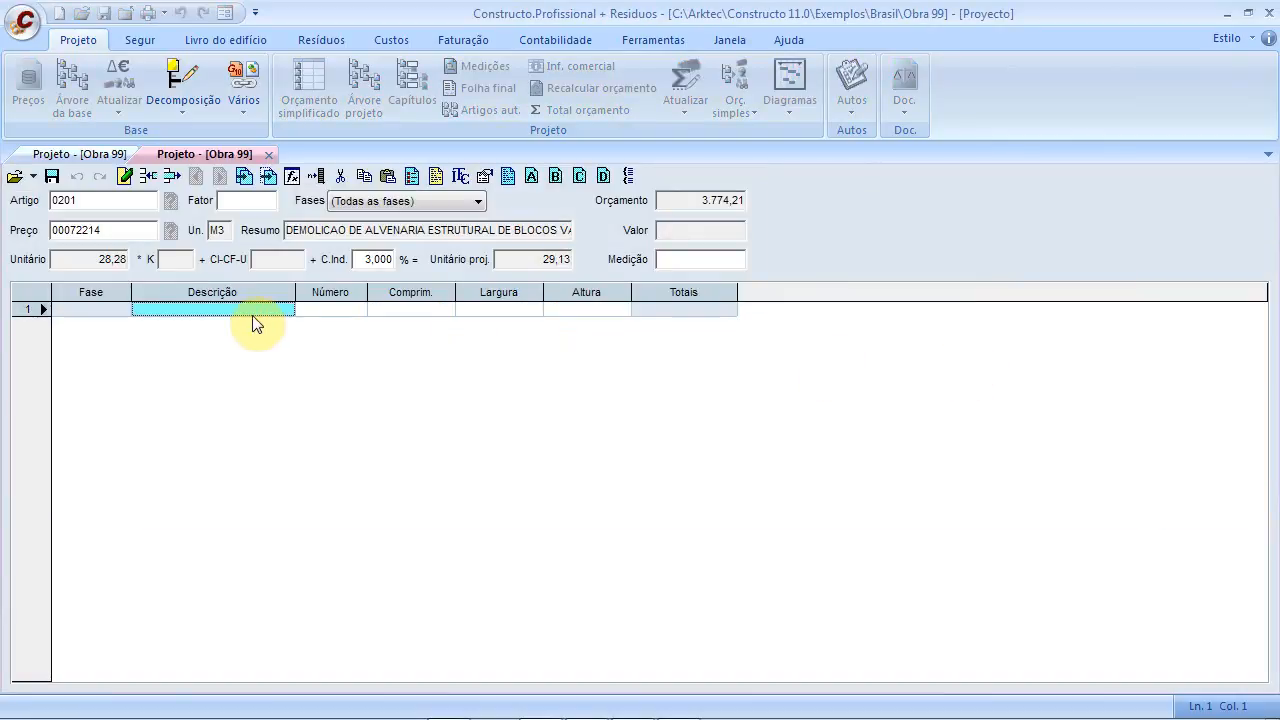
click(409, 313)
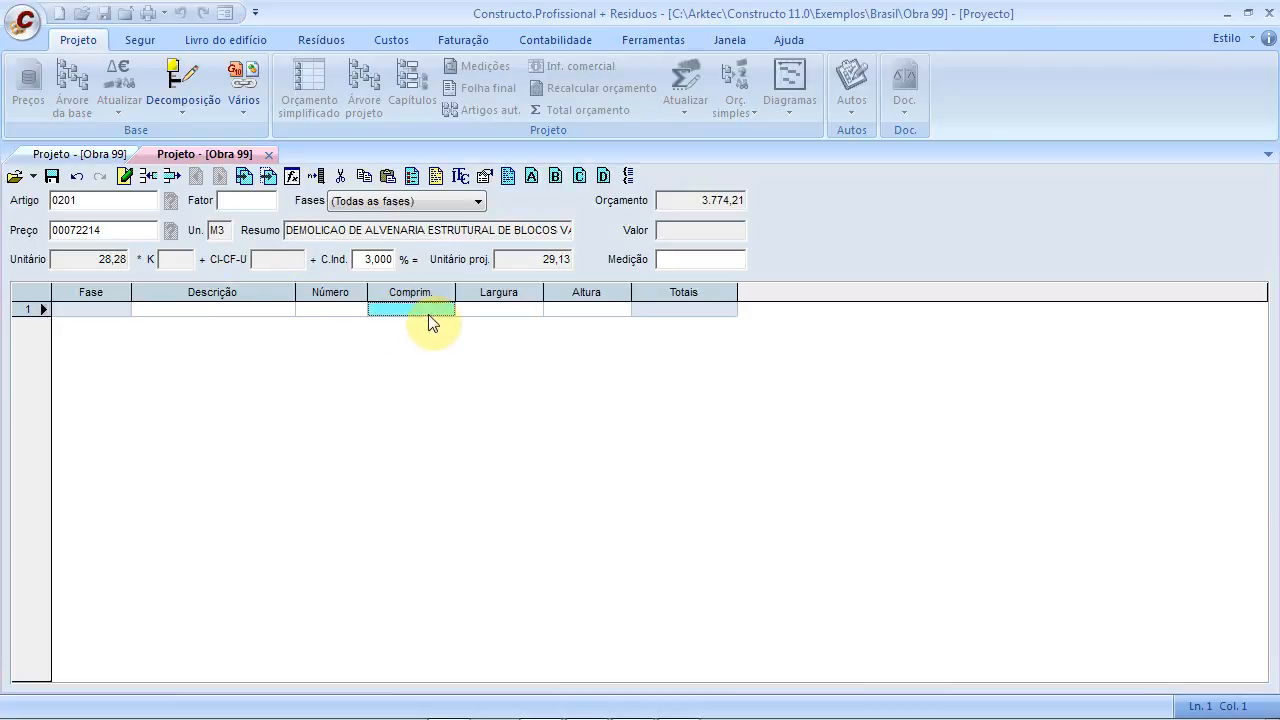
text(12)
click(501, 310)
text(8)
click(559, 312)
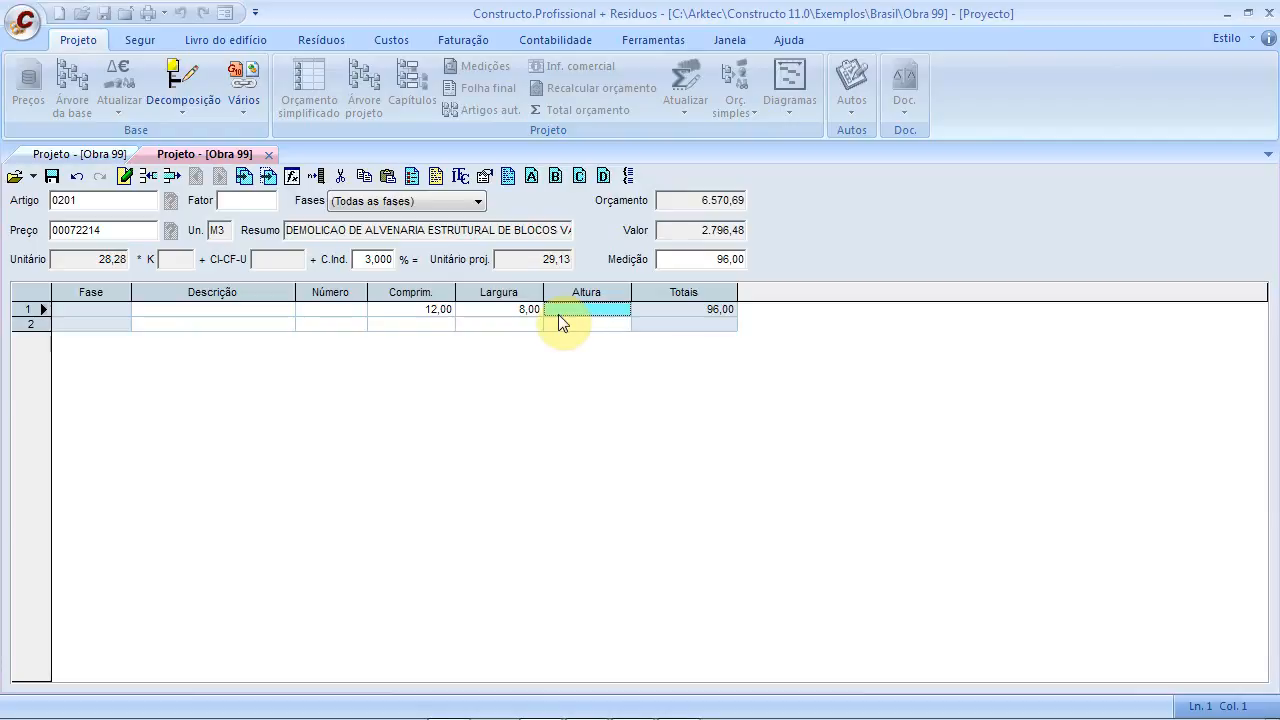
click(424, 308)
click(424, 309)
drag(426, 309, 471, 308)
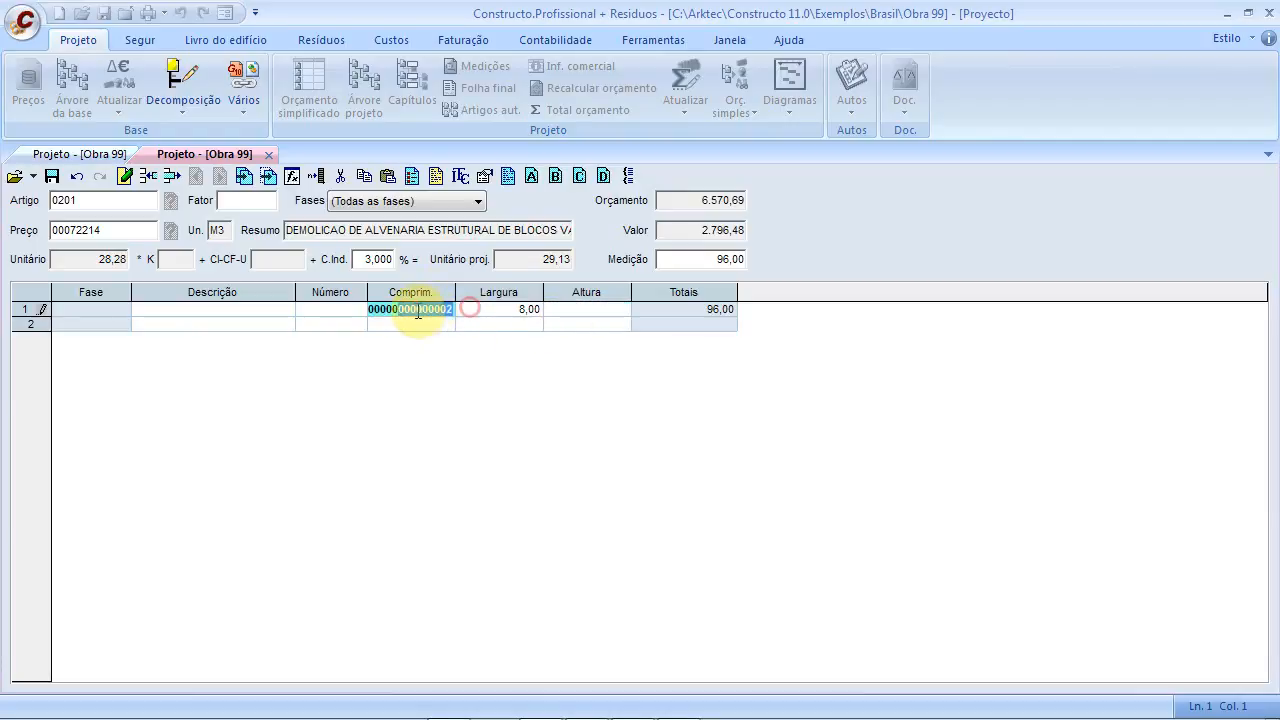
text(1)
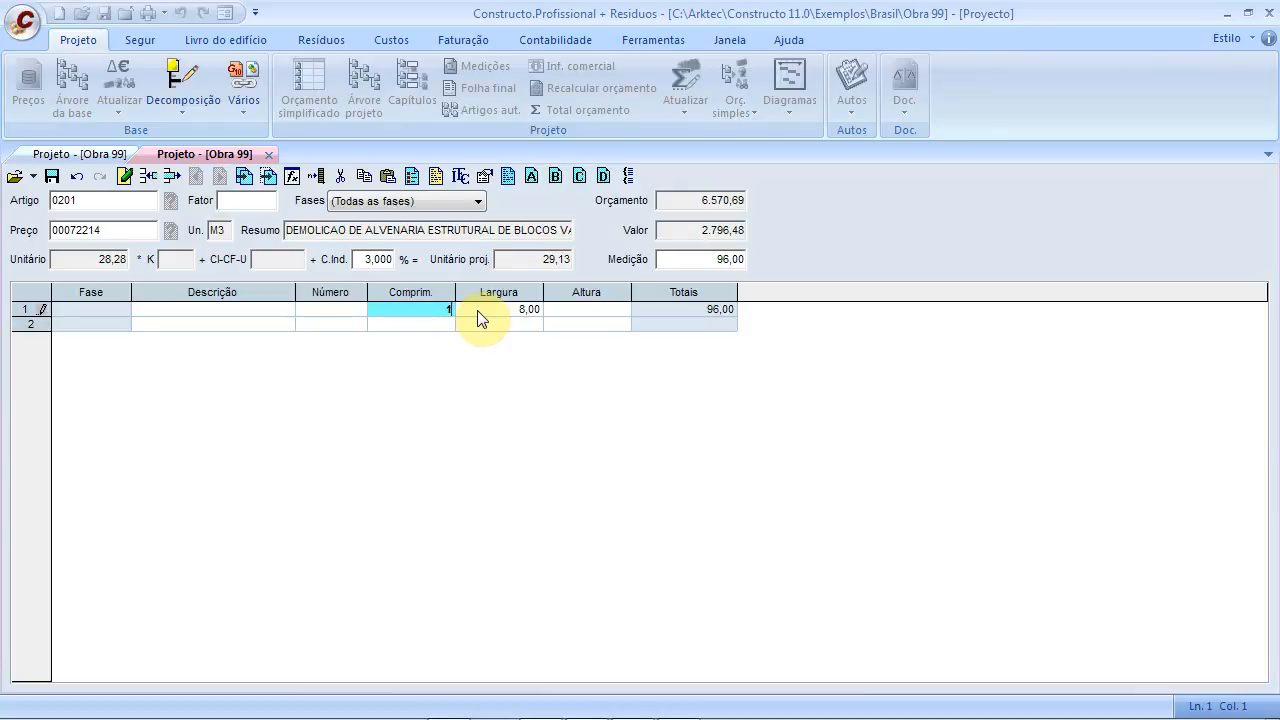
text(2,05)
click(390, 313)
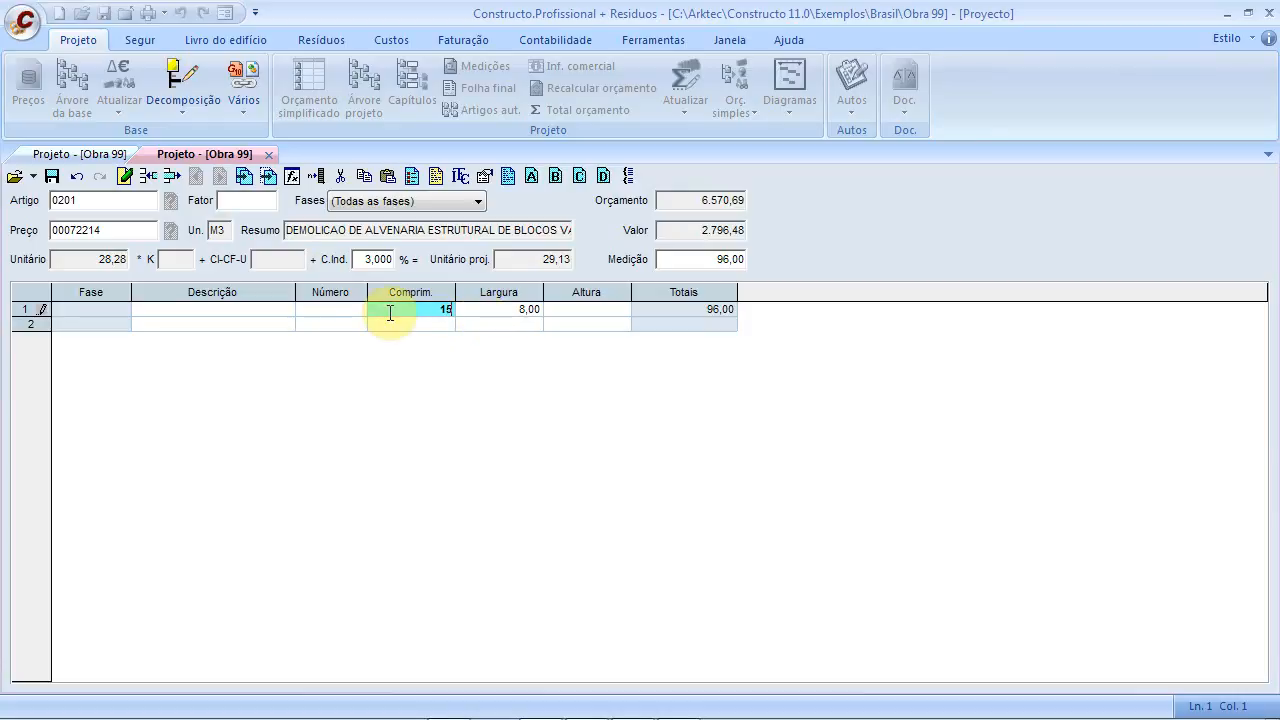
text(54)
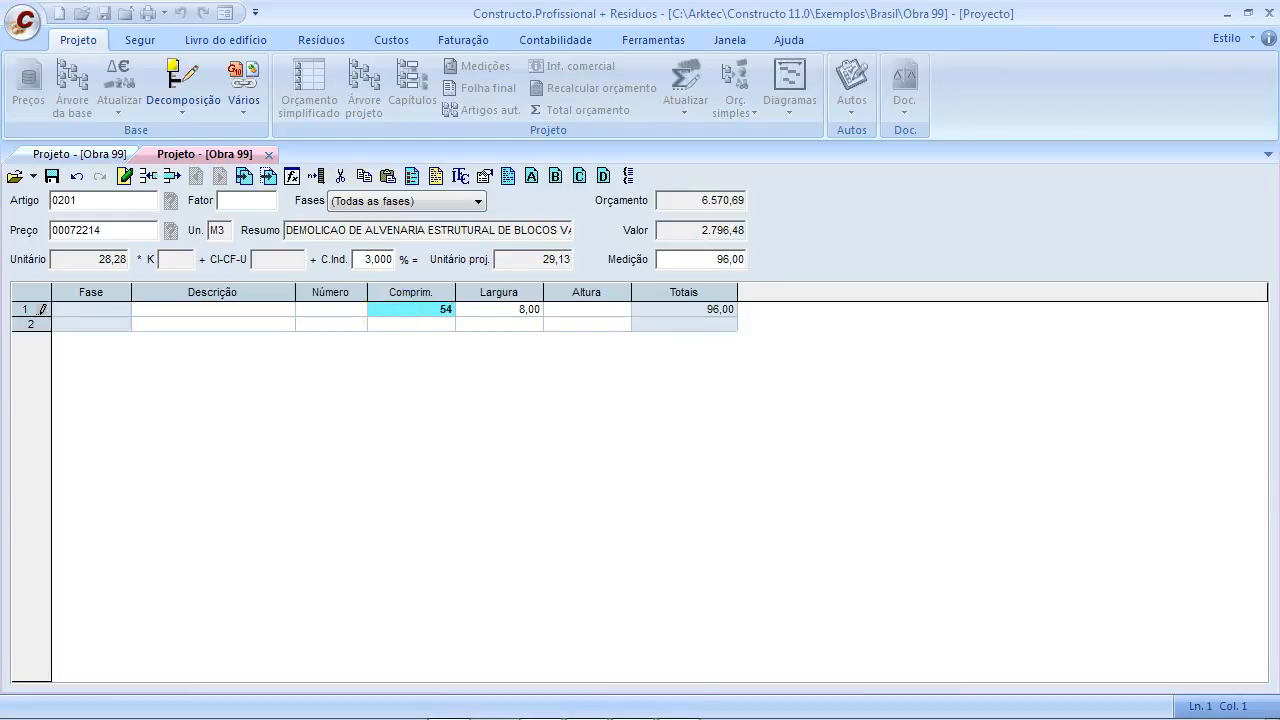
click(512, 310)
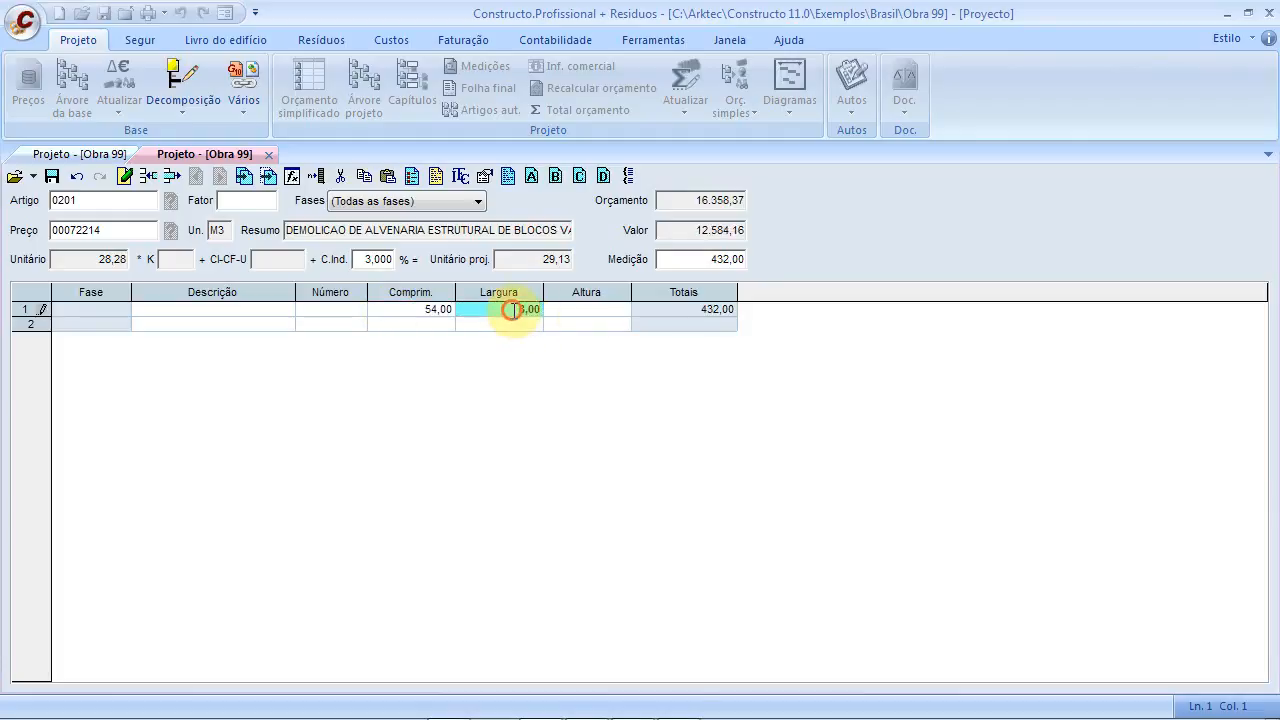
text(0,24)
click(565, 310)
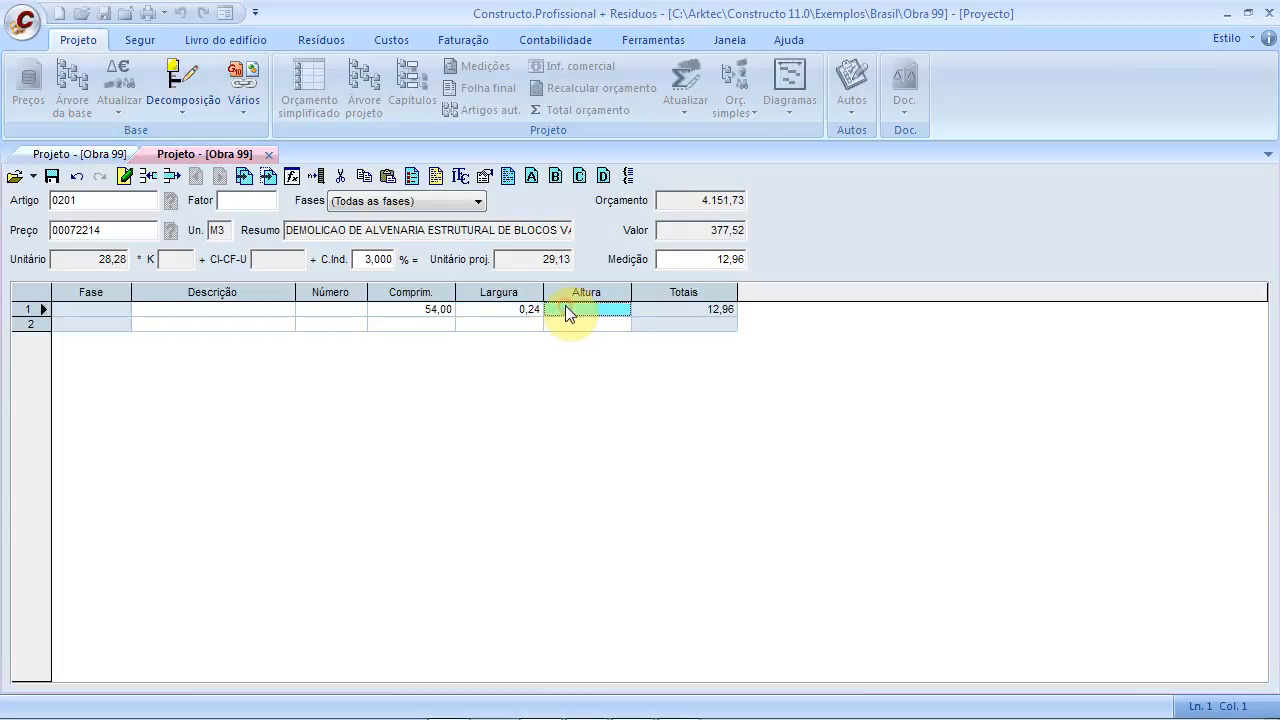
text(2,80)
click(591, 323)
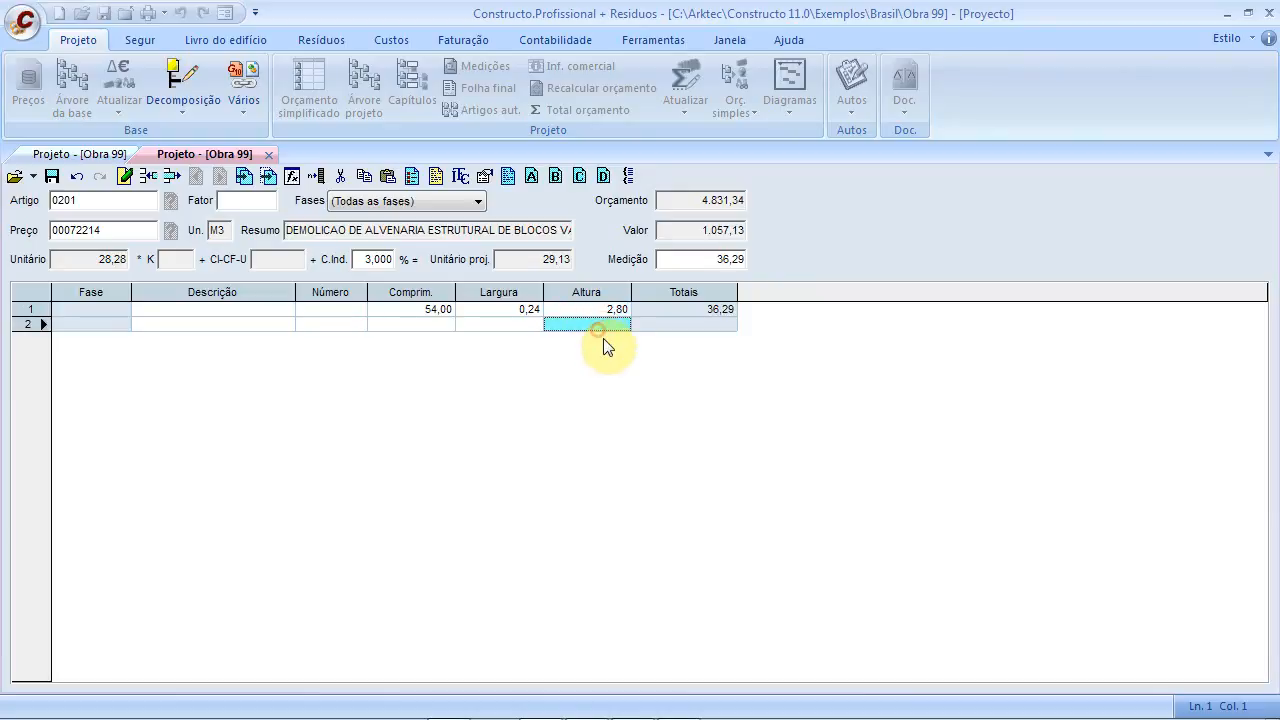
Label the lines Piso 0 and Piso 1 and enter the second as 44 × 0,24 × 2,80
click(260, 309)
text(Piso 0)
click(222, 327)
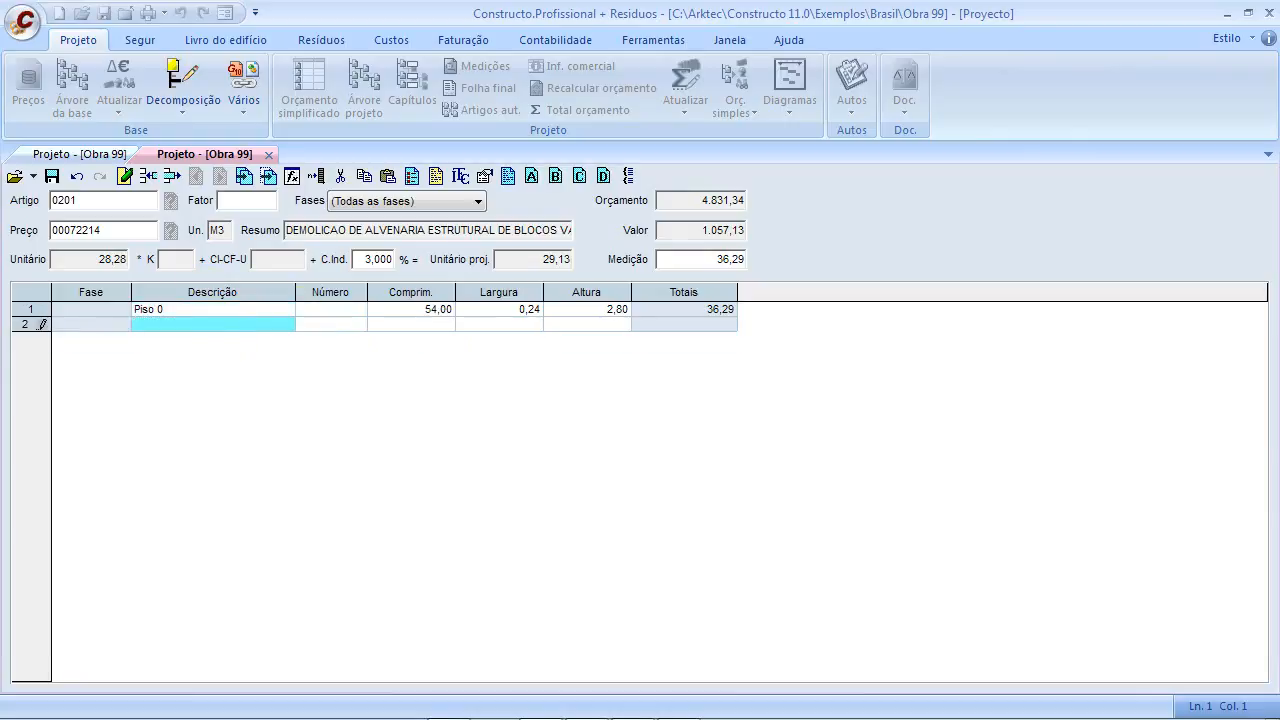
text(Piso 1)
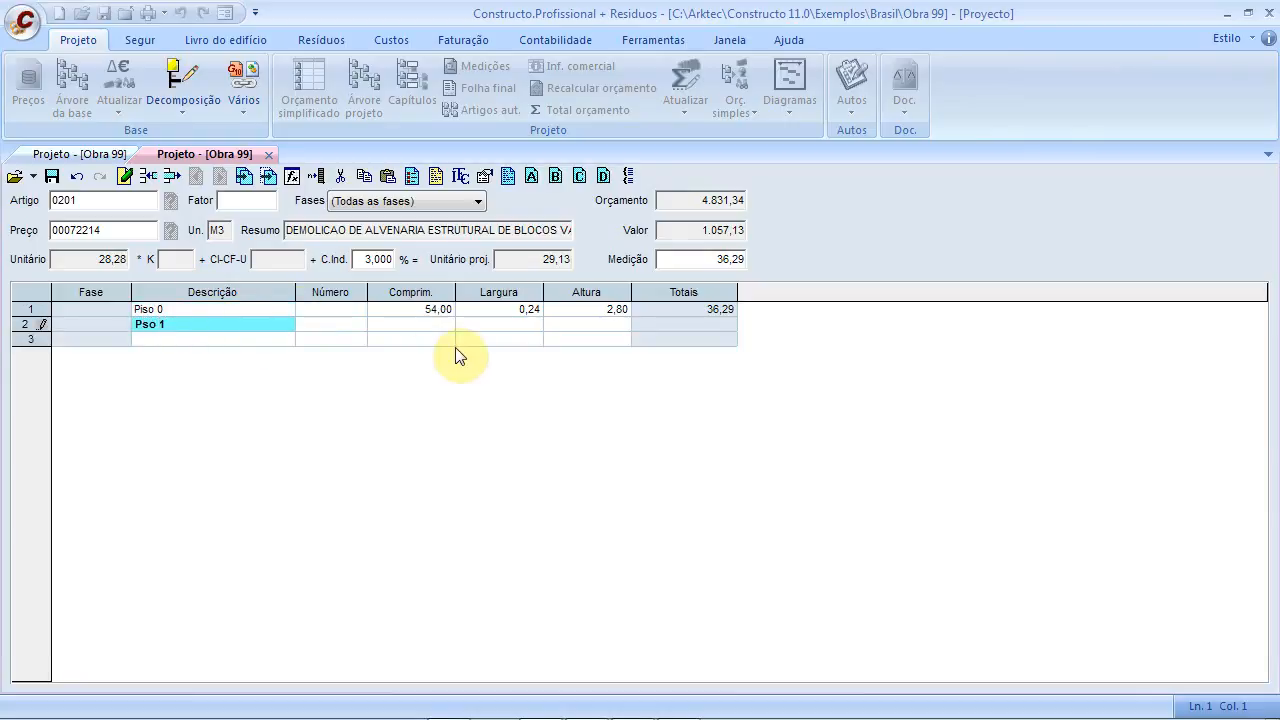
click(423, 329)
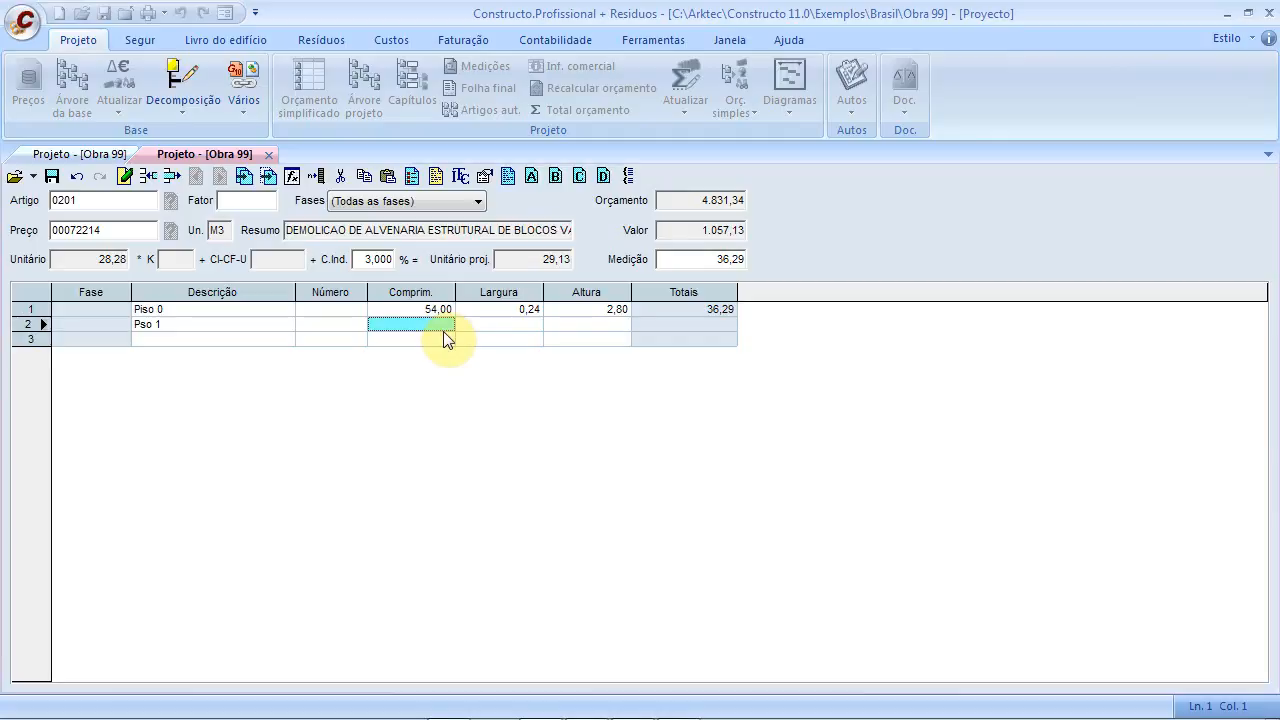
text(44)
click(480, 318)
text(0,24)
click(569, 323)
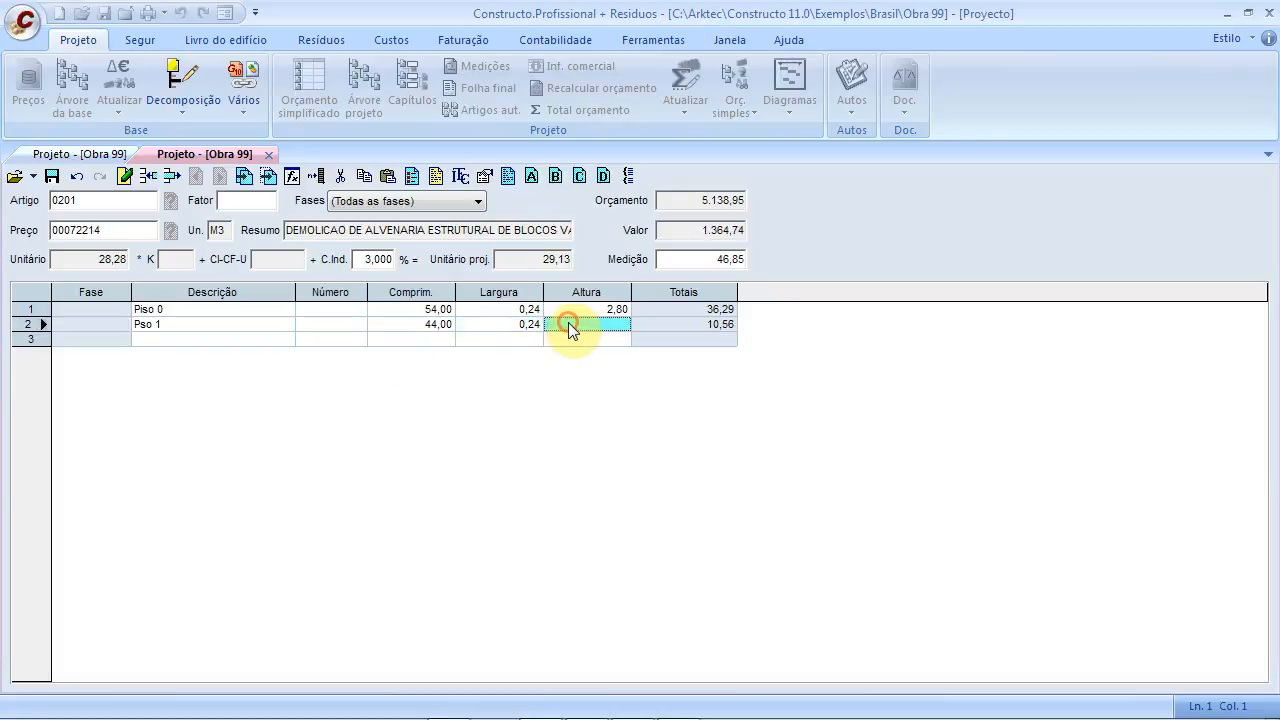
text(2,8)
click(603, 344)
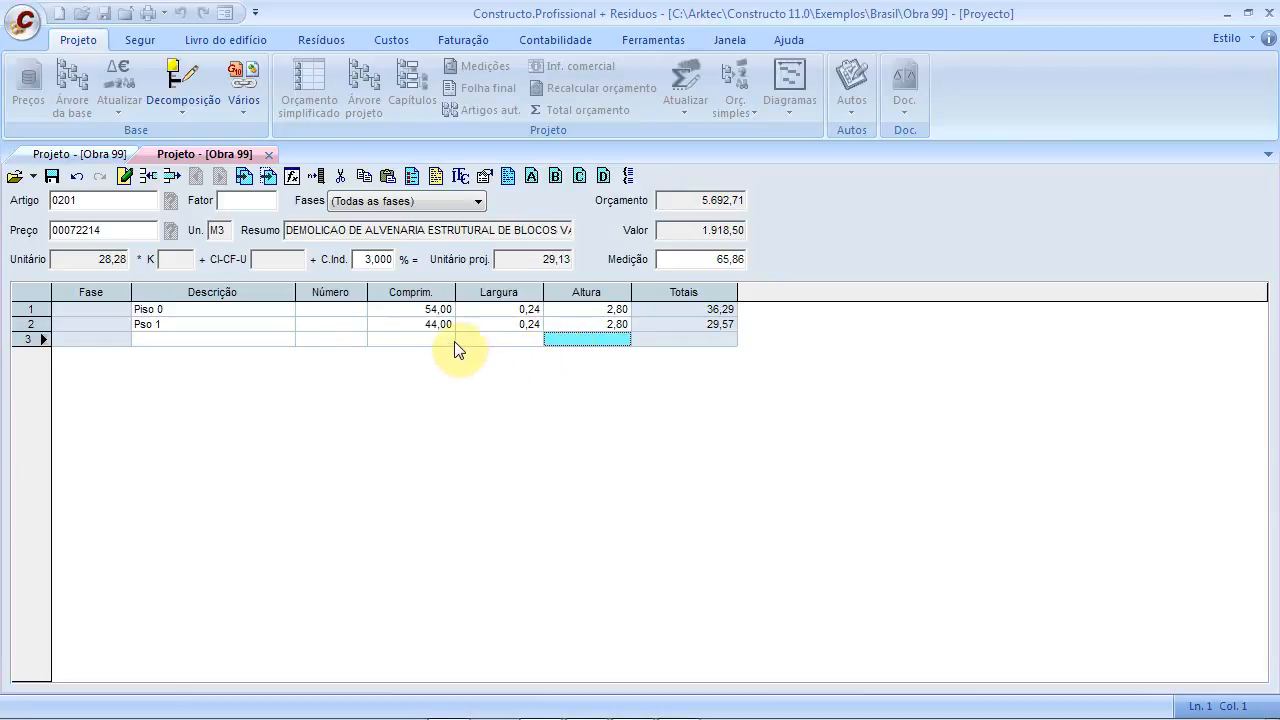
click(141, 325)
text(i)
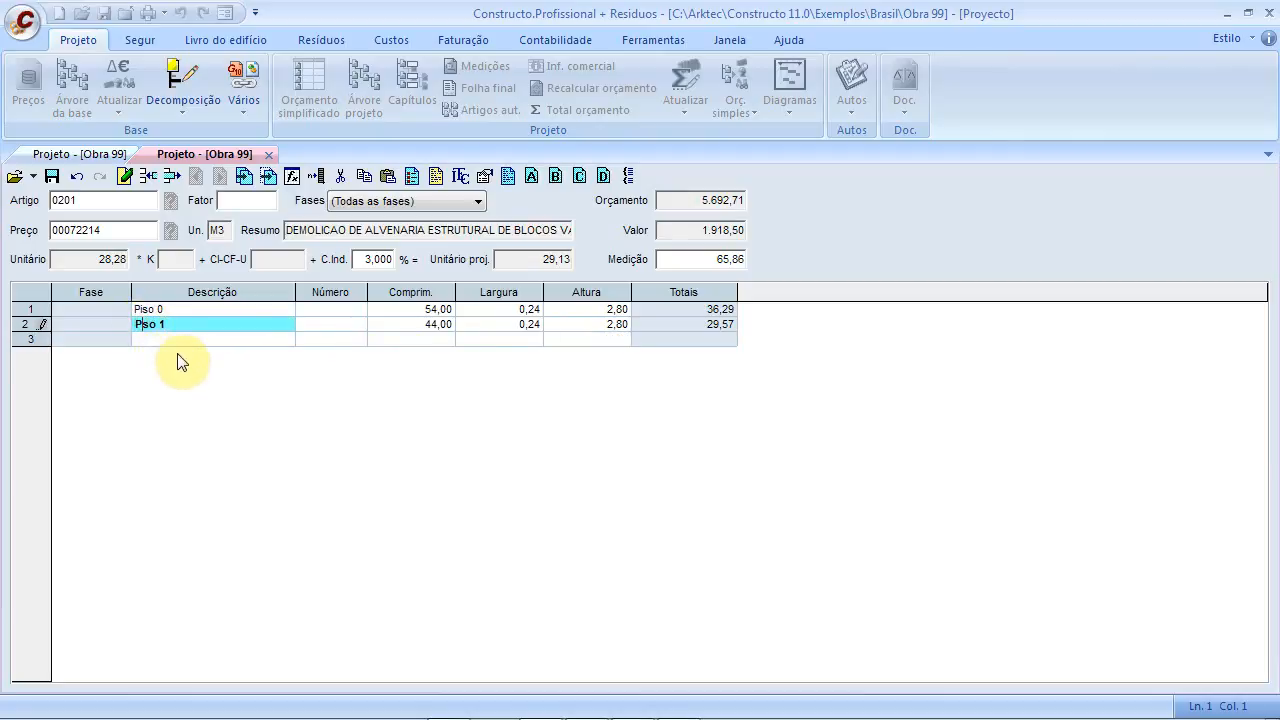
click(350, 339)
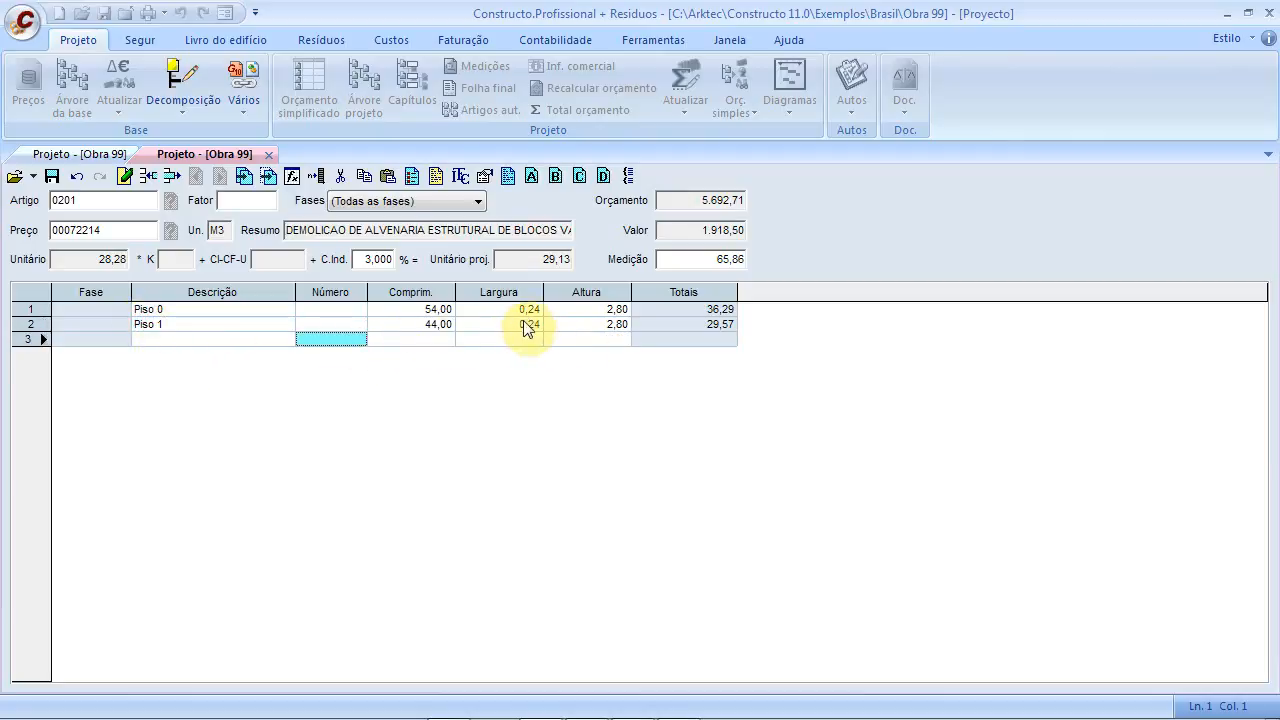
click(419, 180)
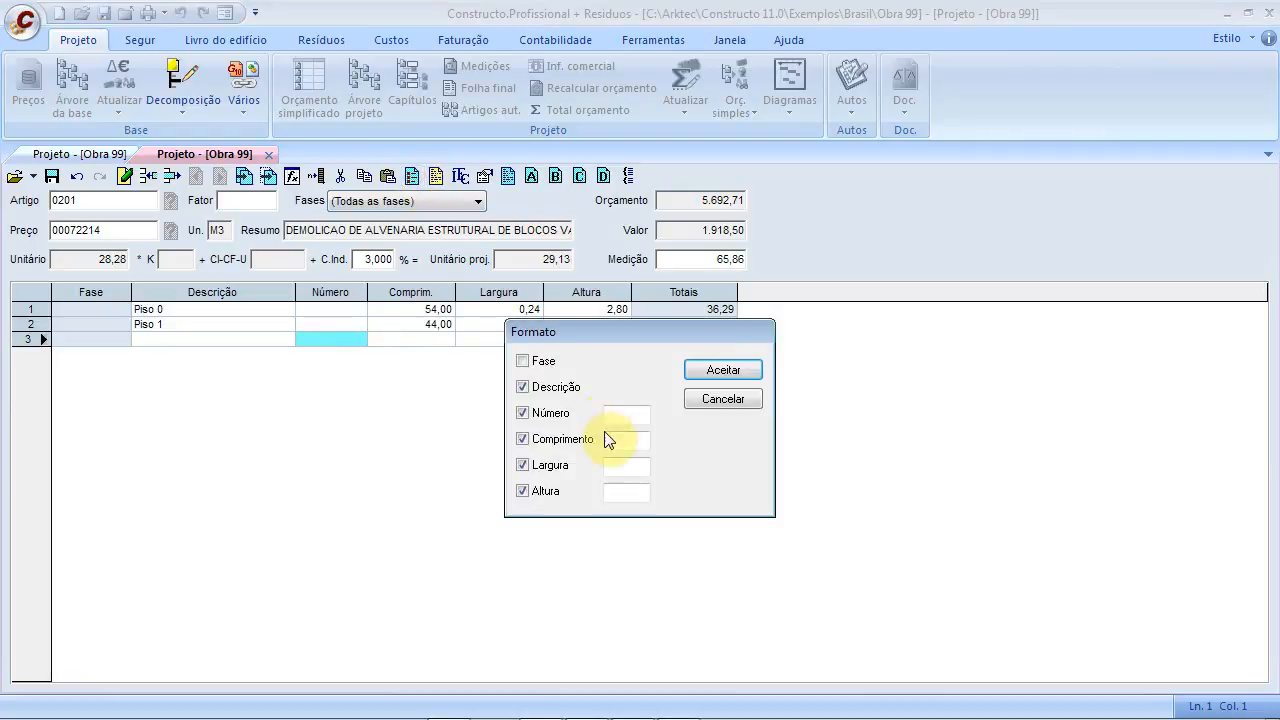
Set the default line size for item 0201 to width 0,24 and height 2,80
click(622, 470)
text(0,24)
click(628, 494)
text(2,8)
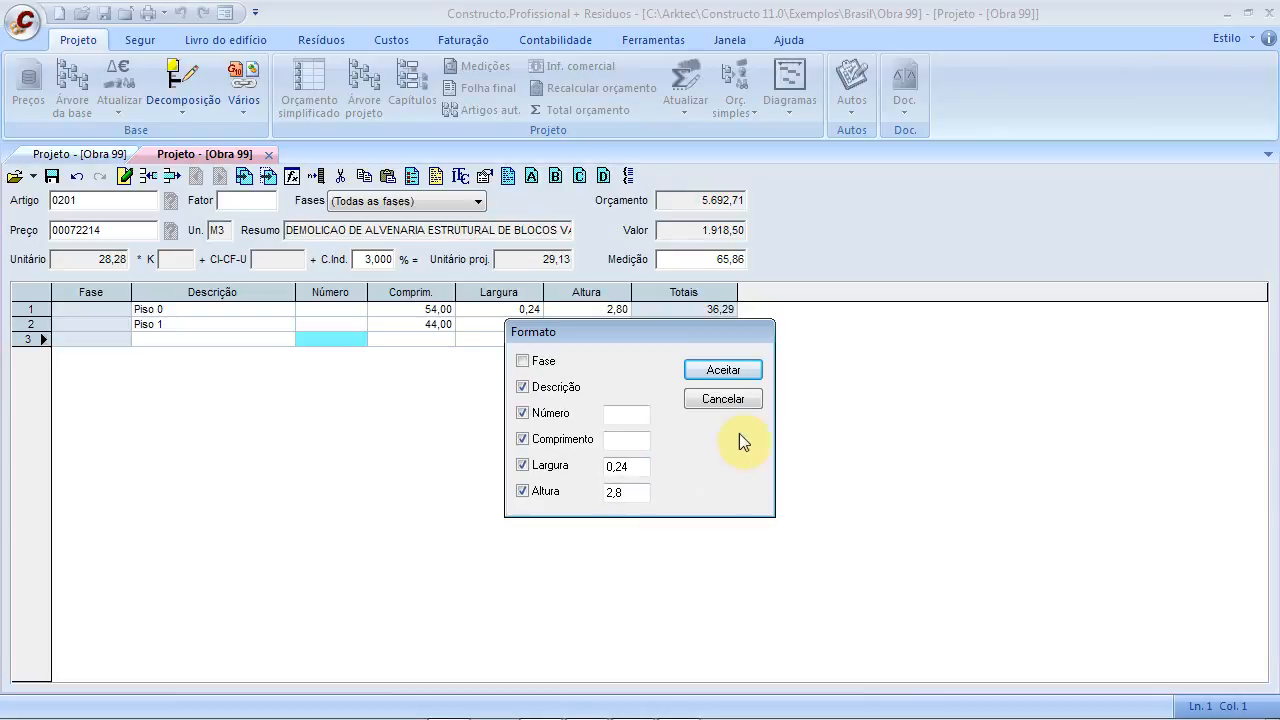
click(723, 370)
Add measurement lines of length 4,00 and 2,00 and save item 0201's measurement
click(430, 339)
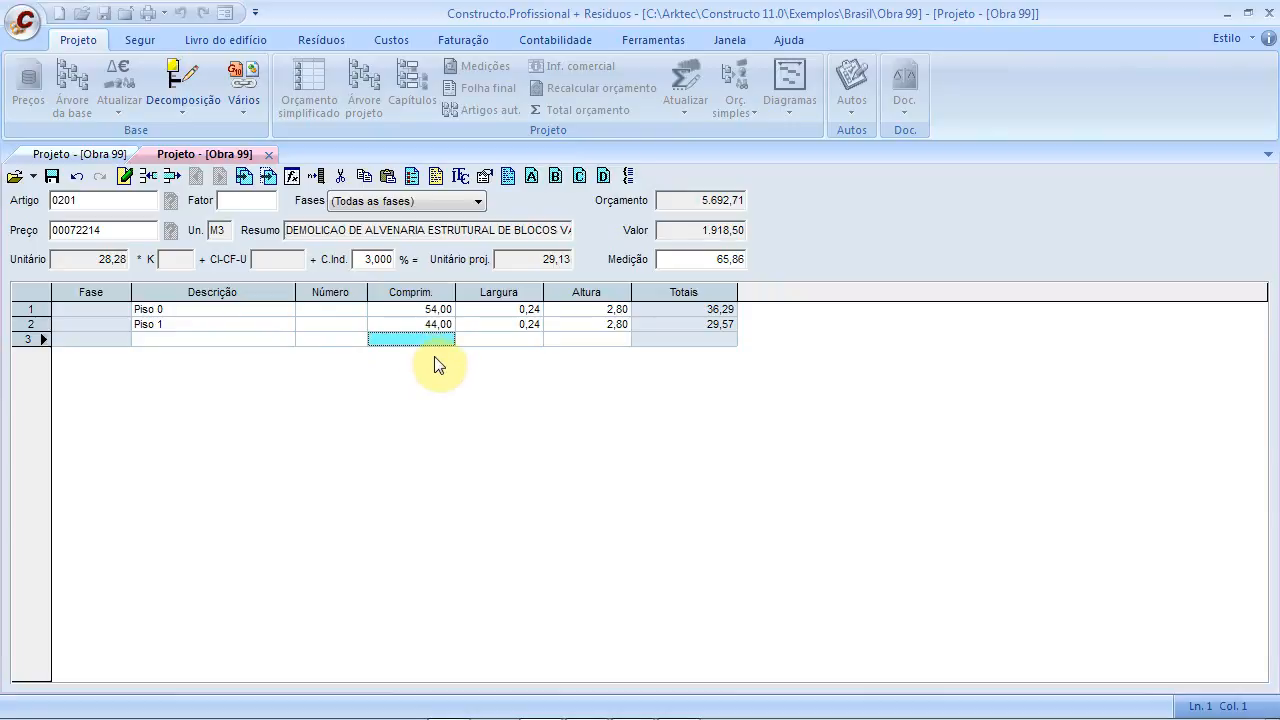
text(4)
key(Return)
click(437, 356)
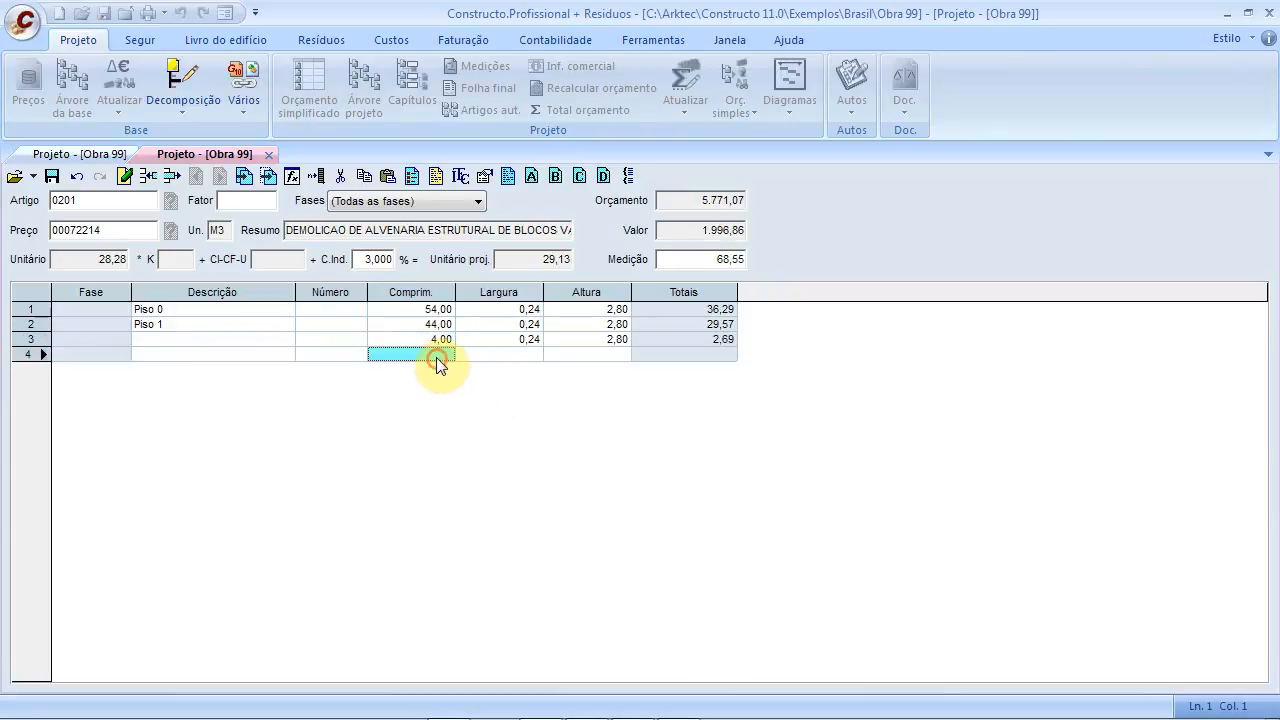
text(2)
key(Return)
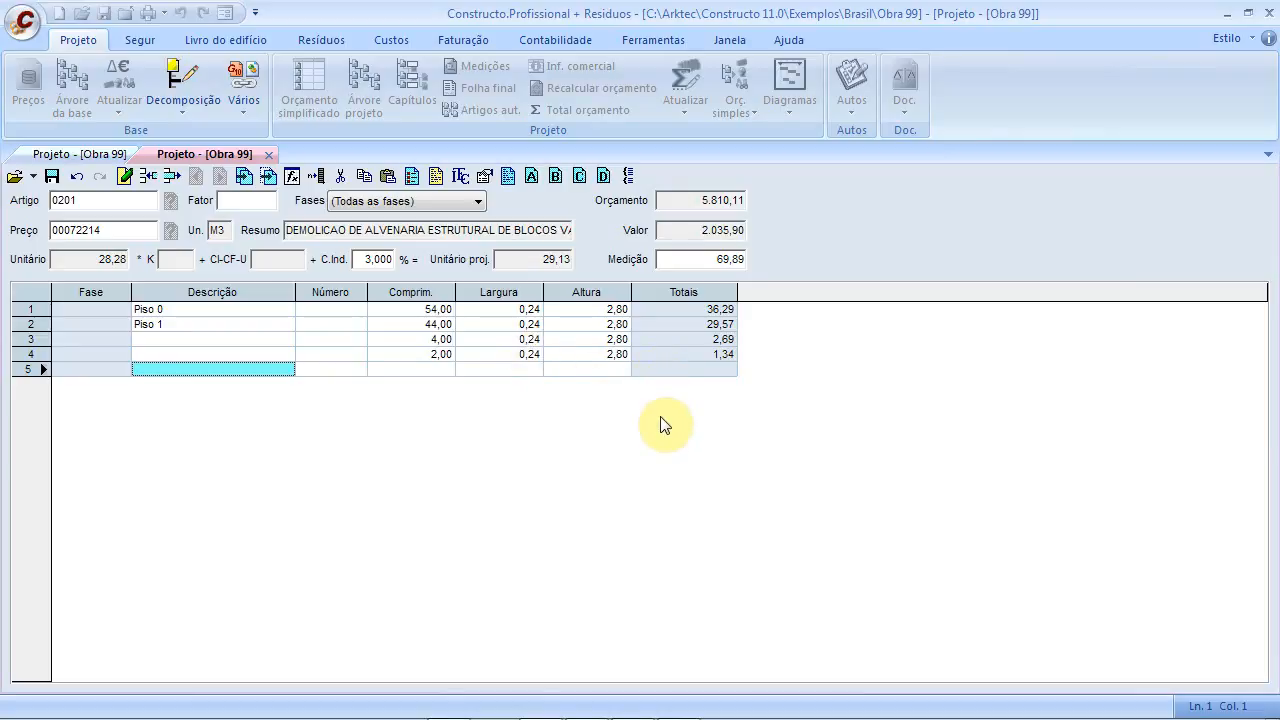
click(52, 177)
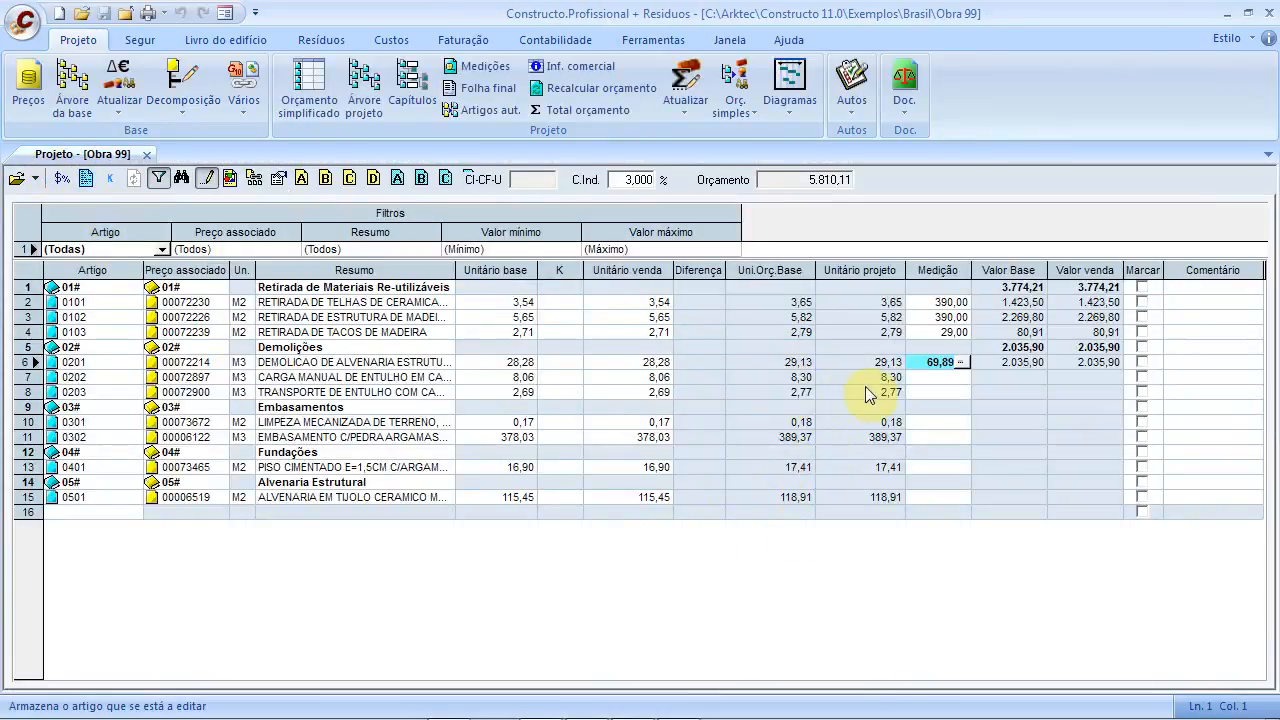
Enter measurements of 200 for items 0202 and 0203 and 320 for item 0301
click(922, 379)
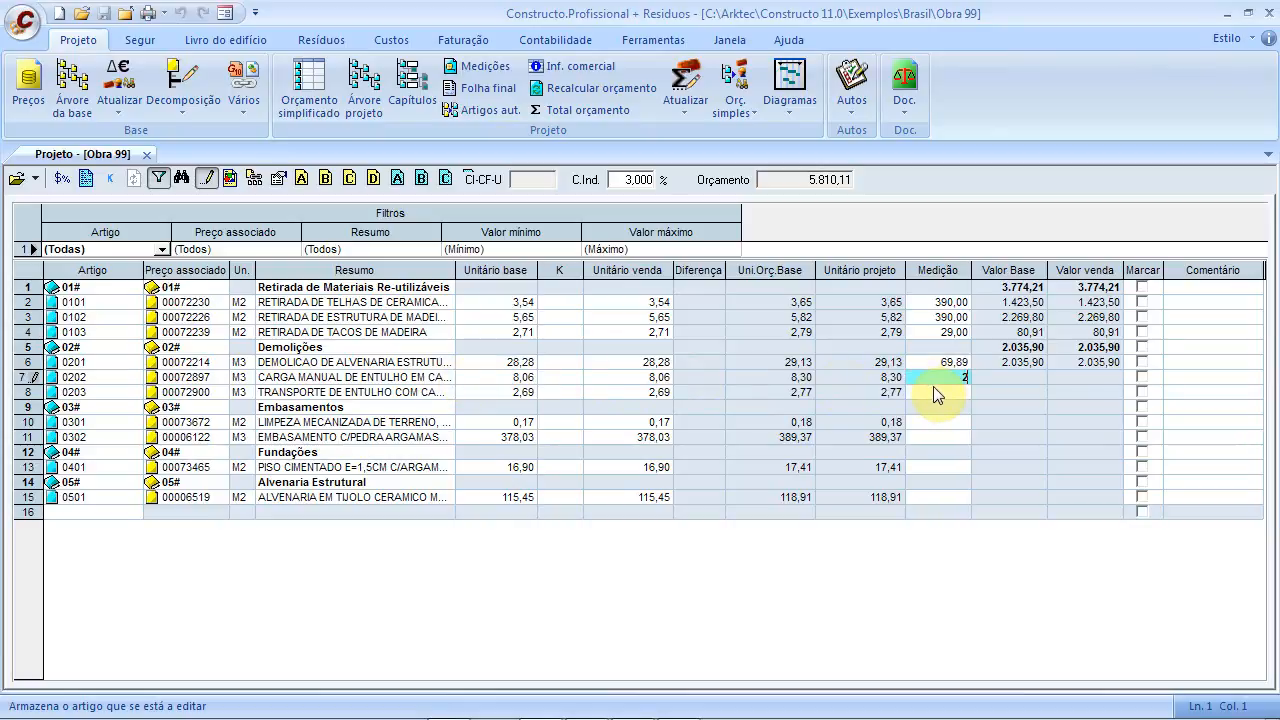
click(931, 391)
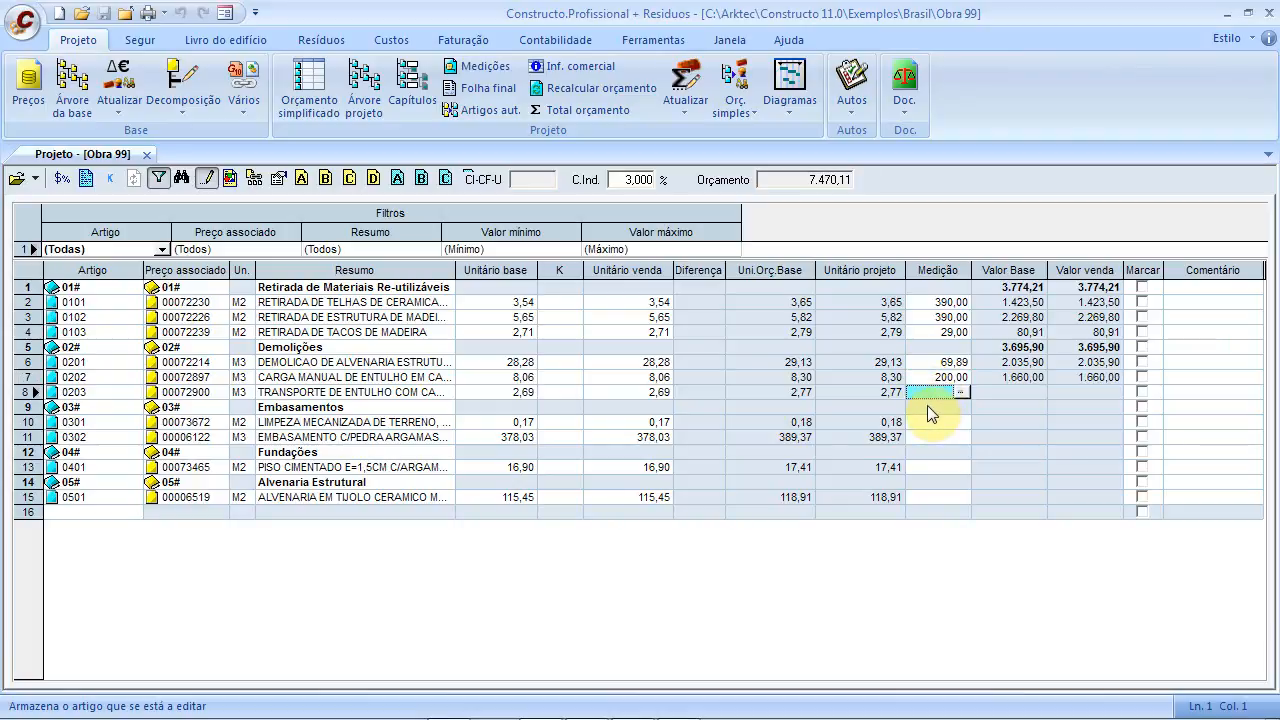
text(200)
click(935, 425)
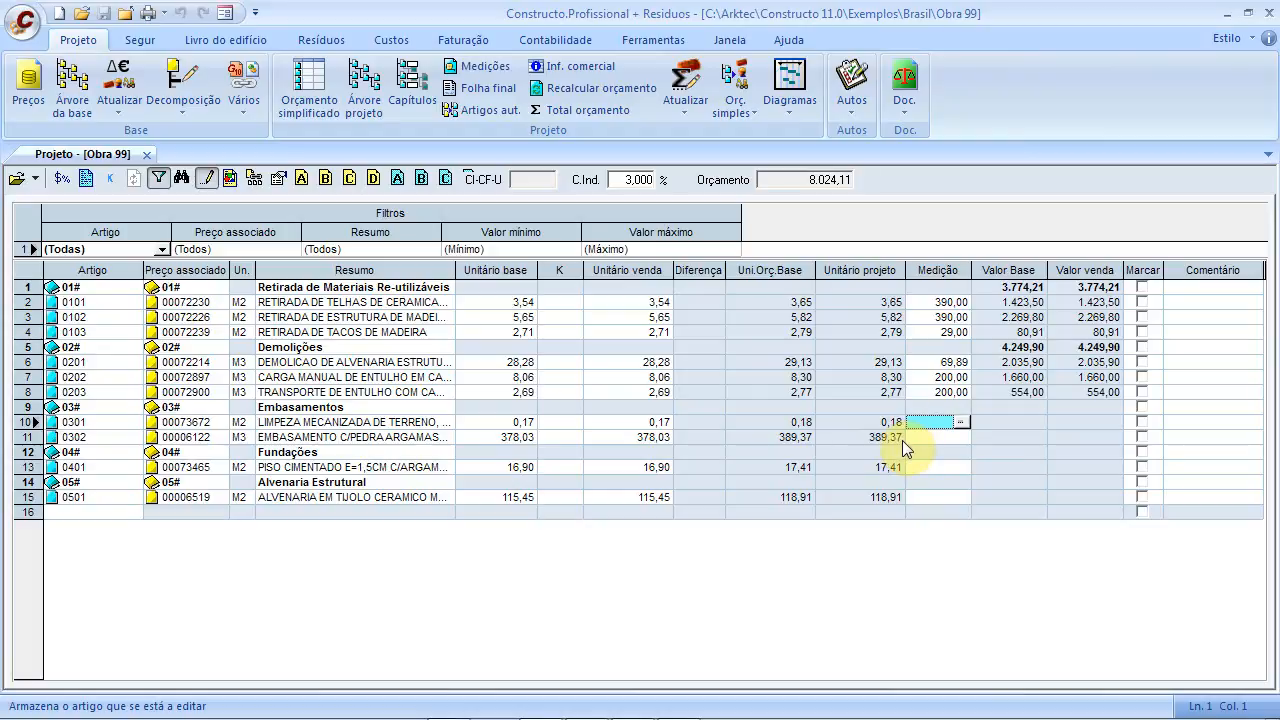
text(320)
click(922, 439)
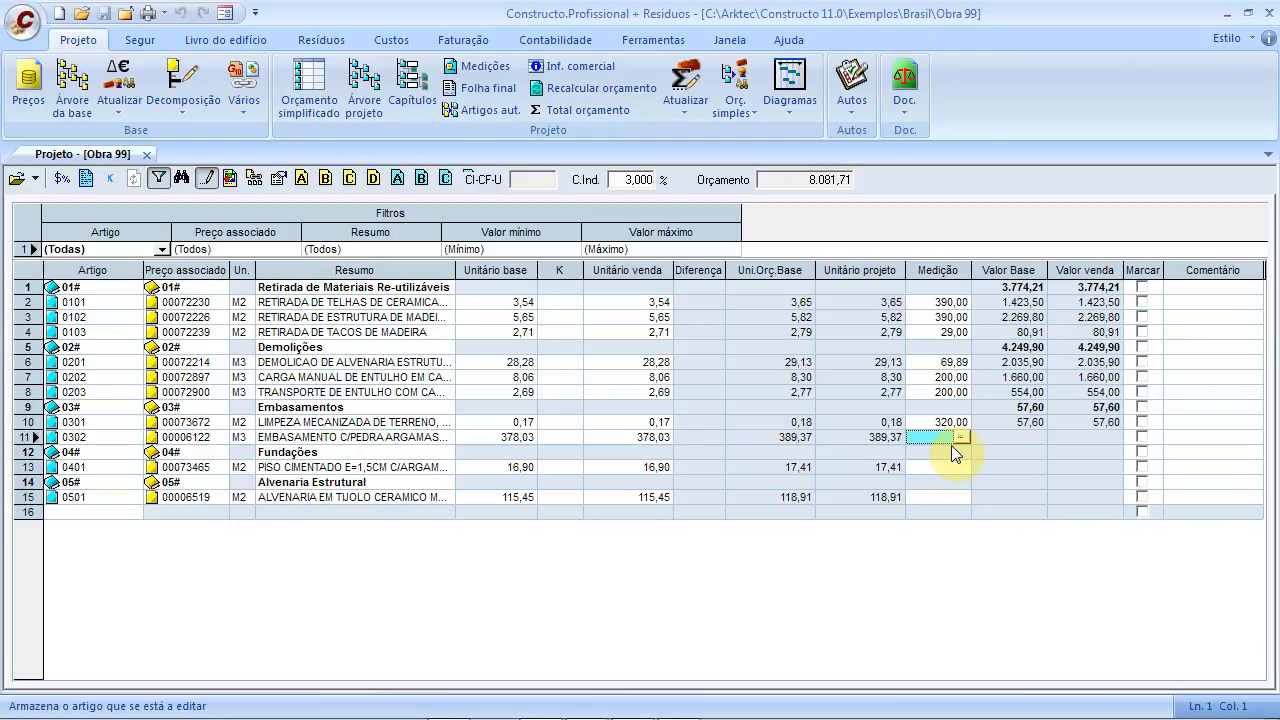
Enter measurements 80, 160 and 320 for items 0302, 0401 and 0501, then show the project tree
text(80)
key(Return)
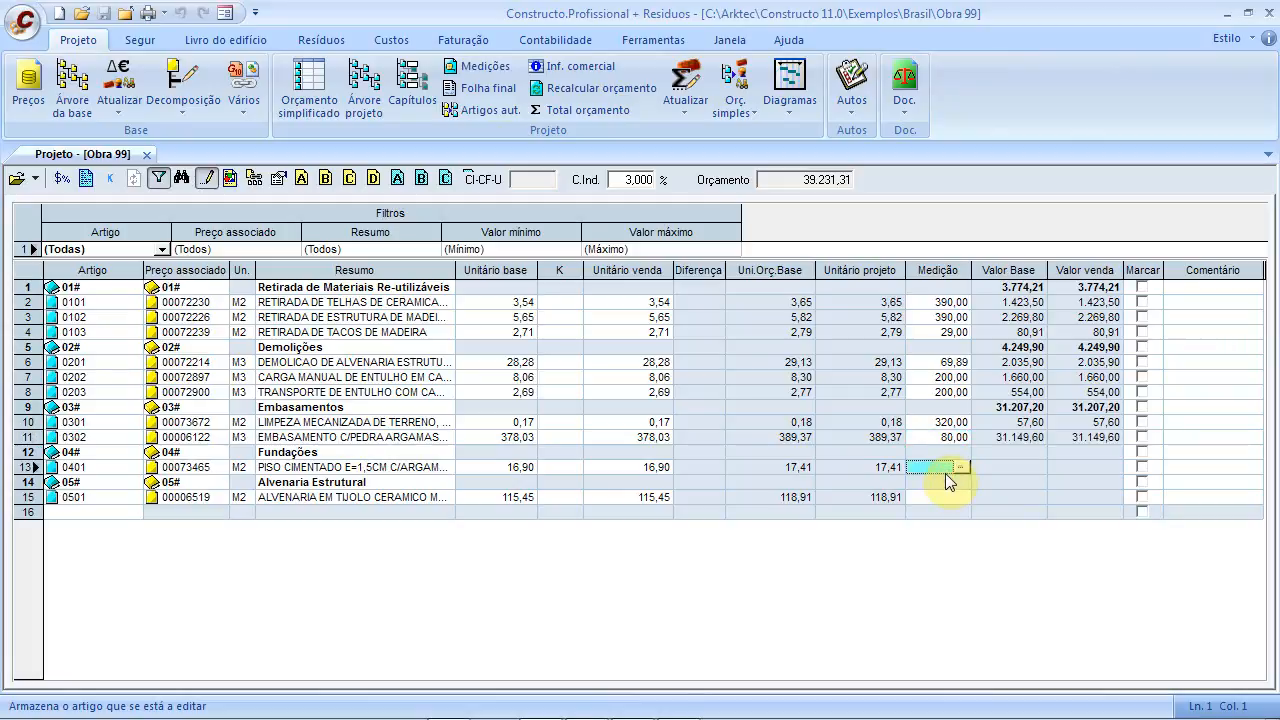
text(160)
click(949, 498)
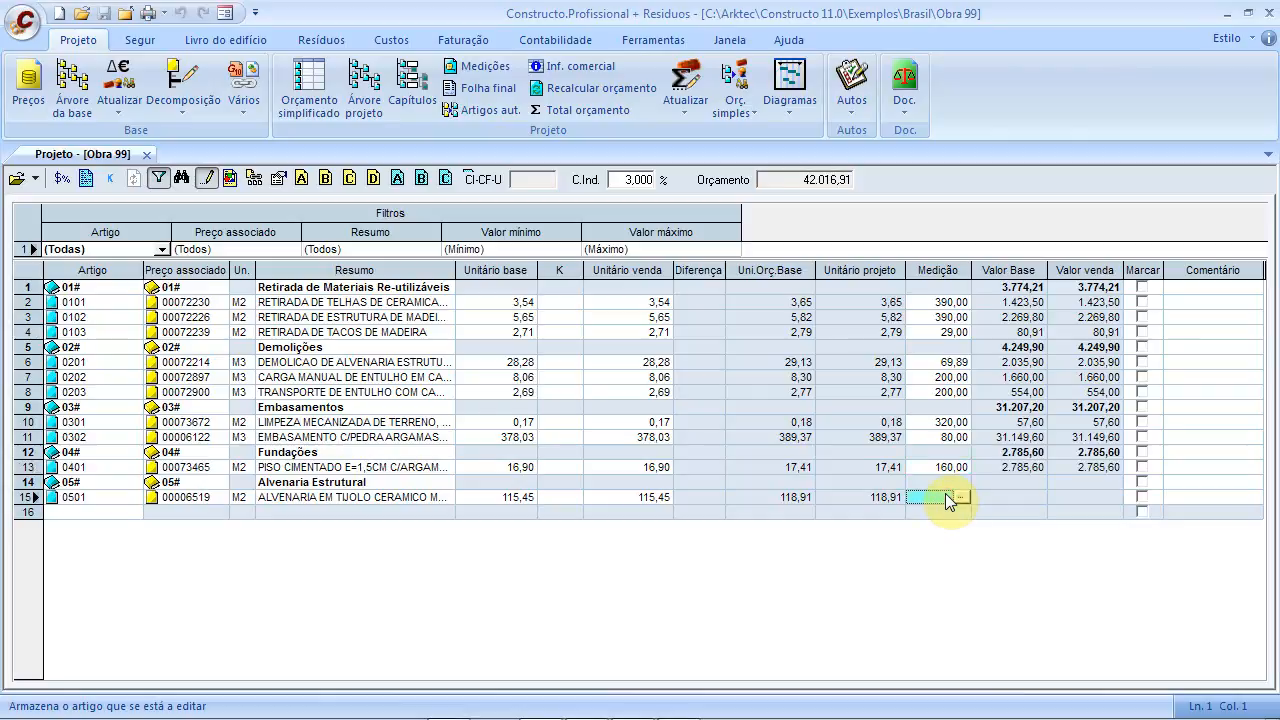
text(320)
click(929, 487)
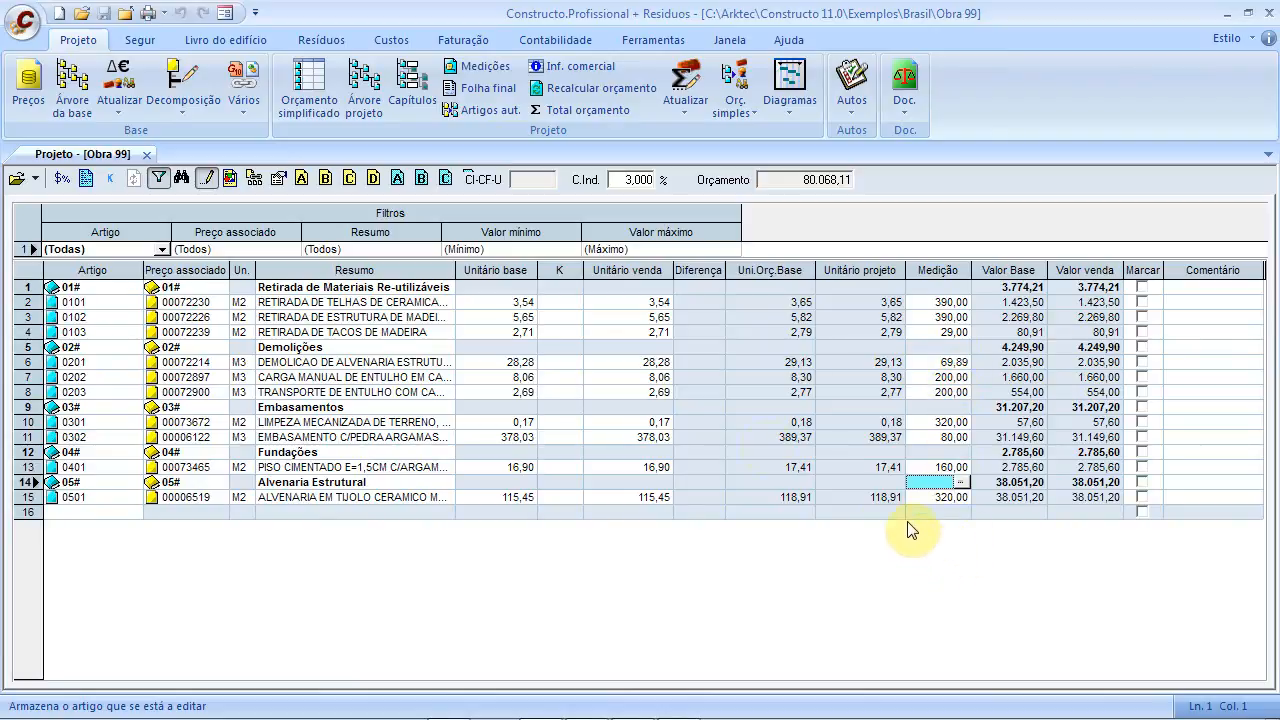
click(372, 88)
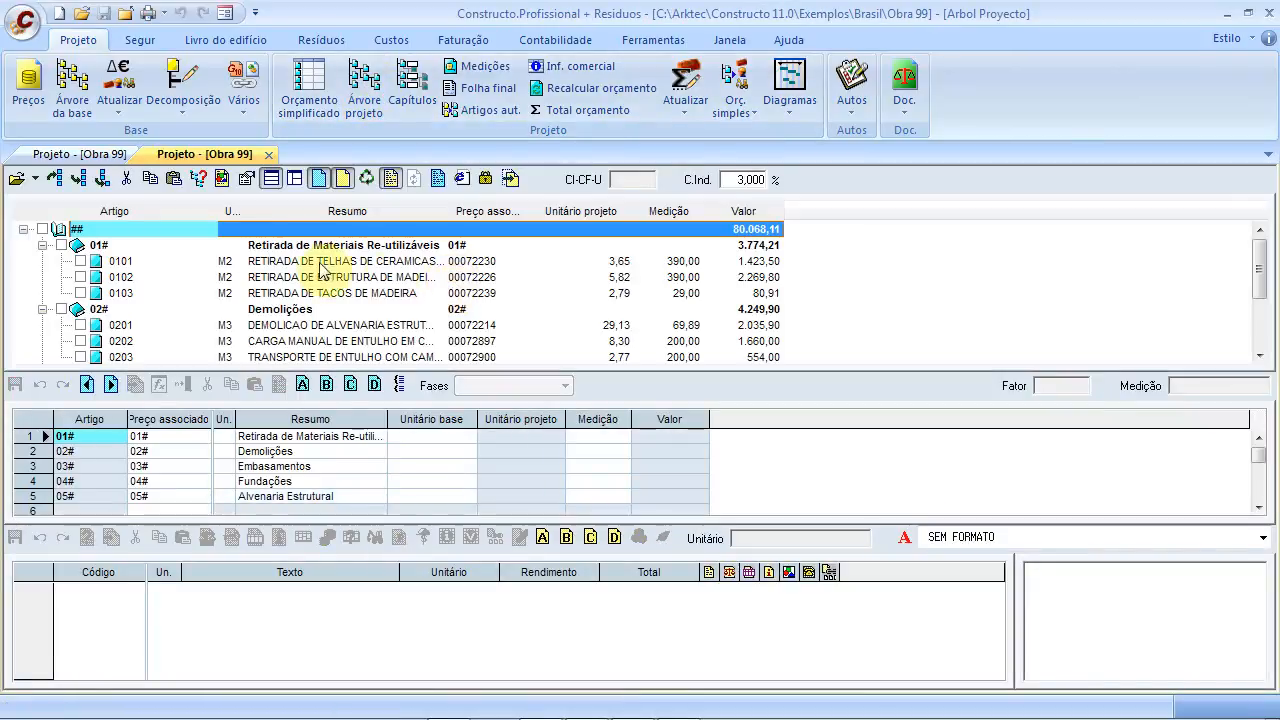
Collapse the chapters, then review items 0101, 0102 and 0103 in the 01# chapter
click(42, 245)
click(42, 261)
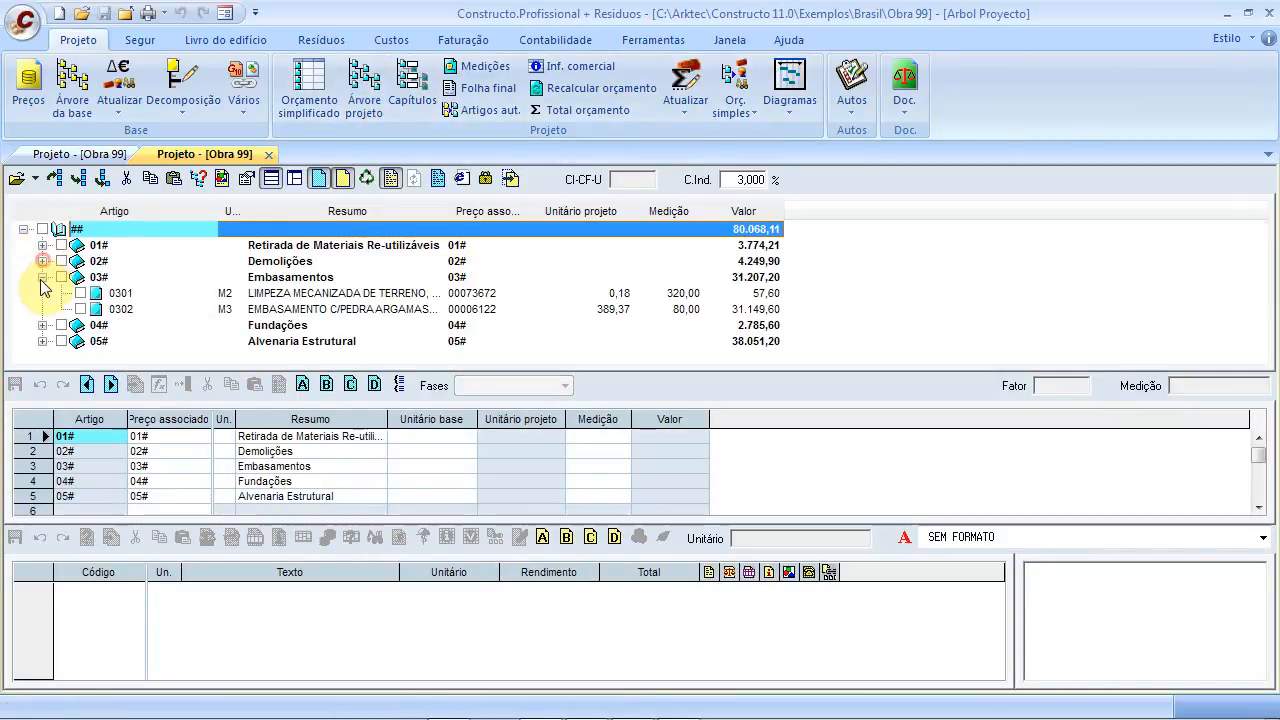
click(42, 277)
click(42, 245)
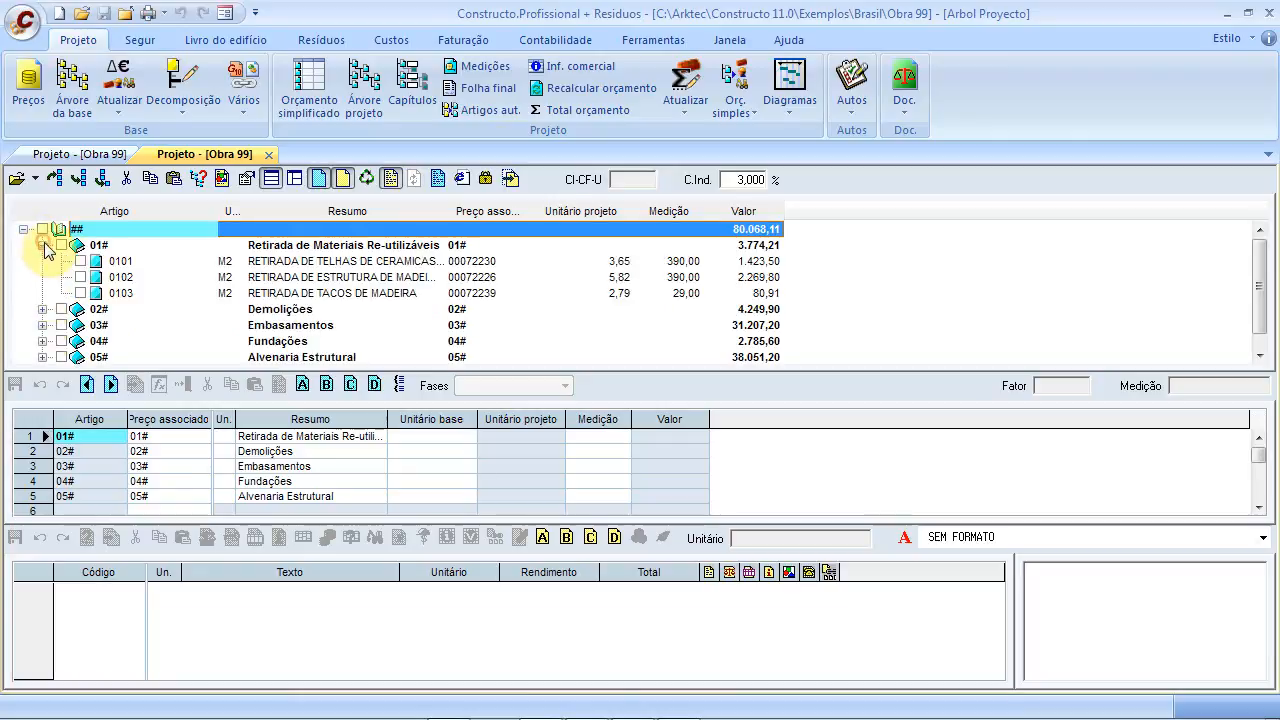
click(115, 262)
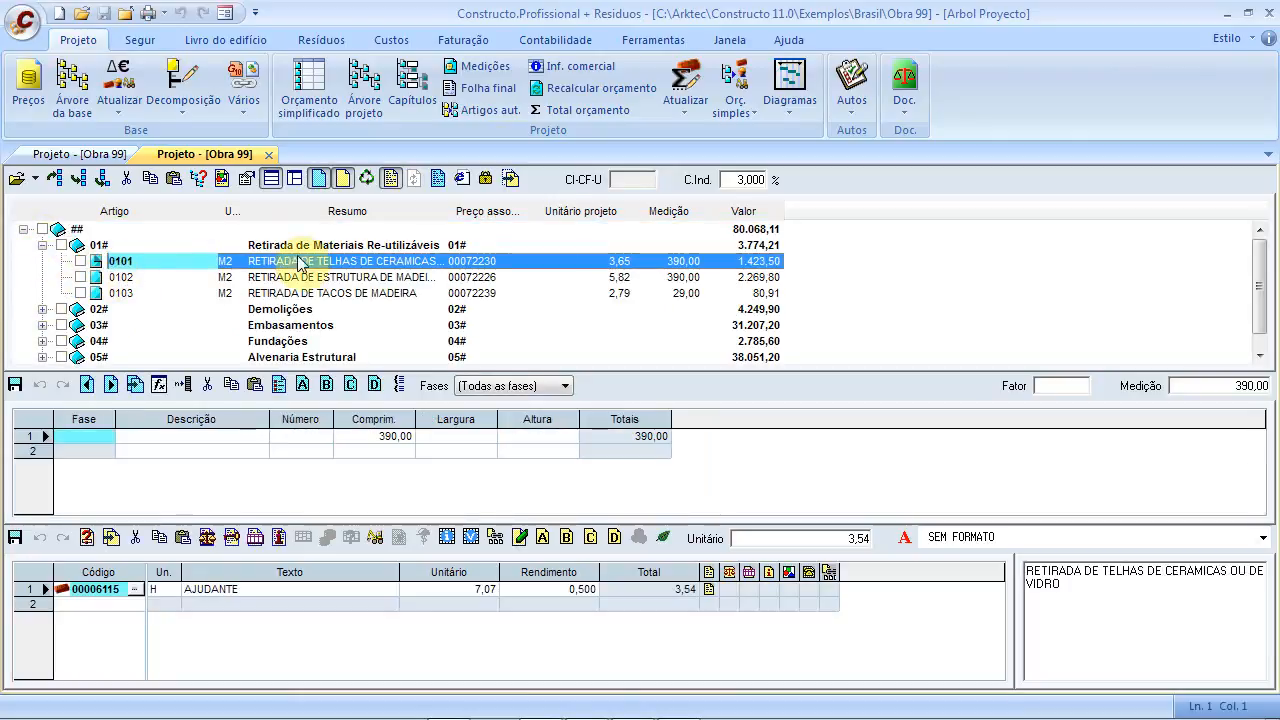
click(358, 279)
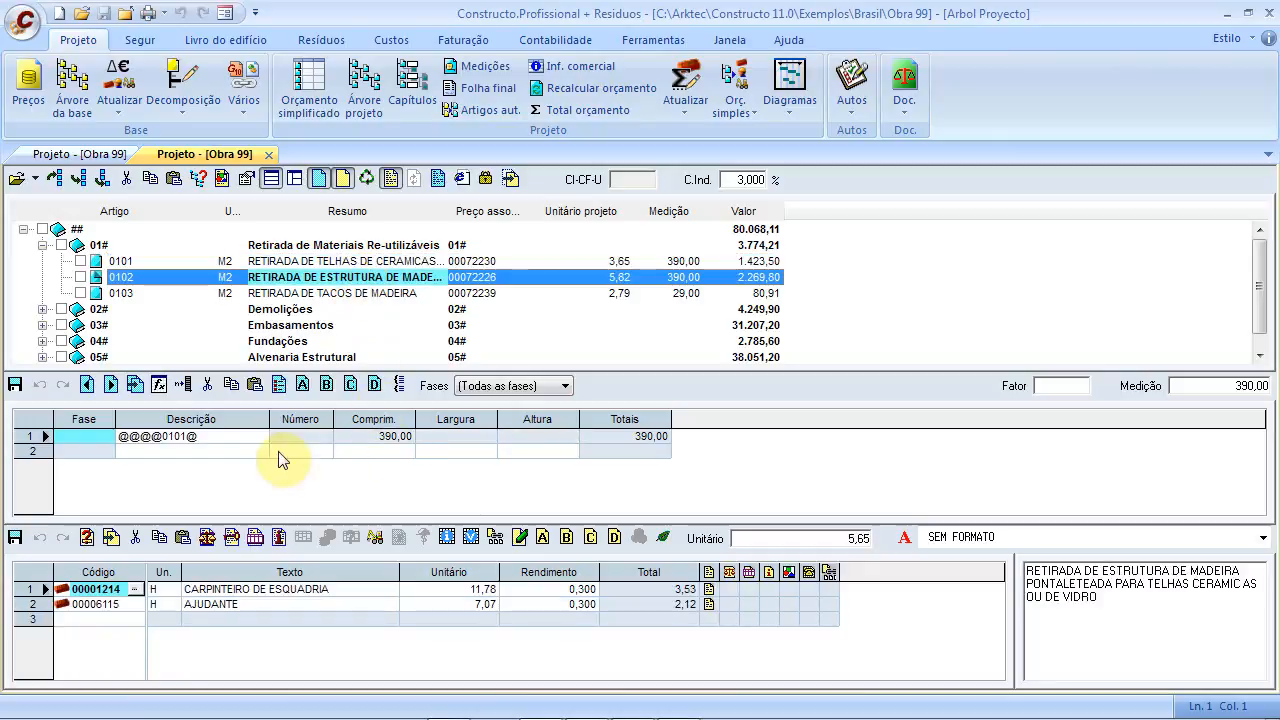
click(248, 296)
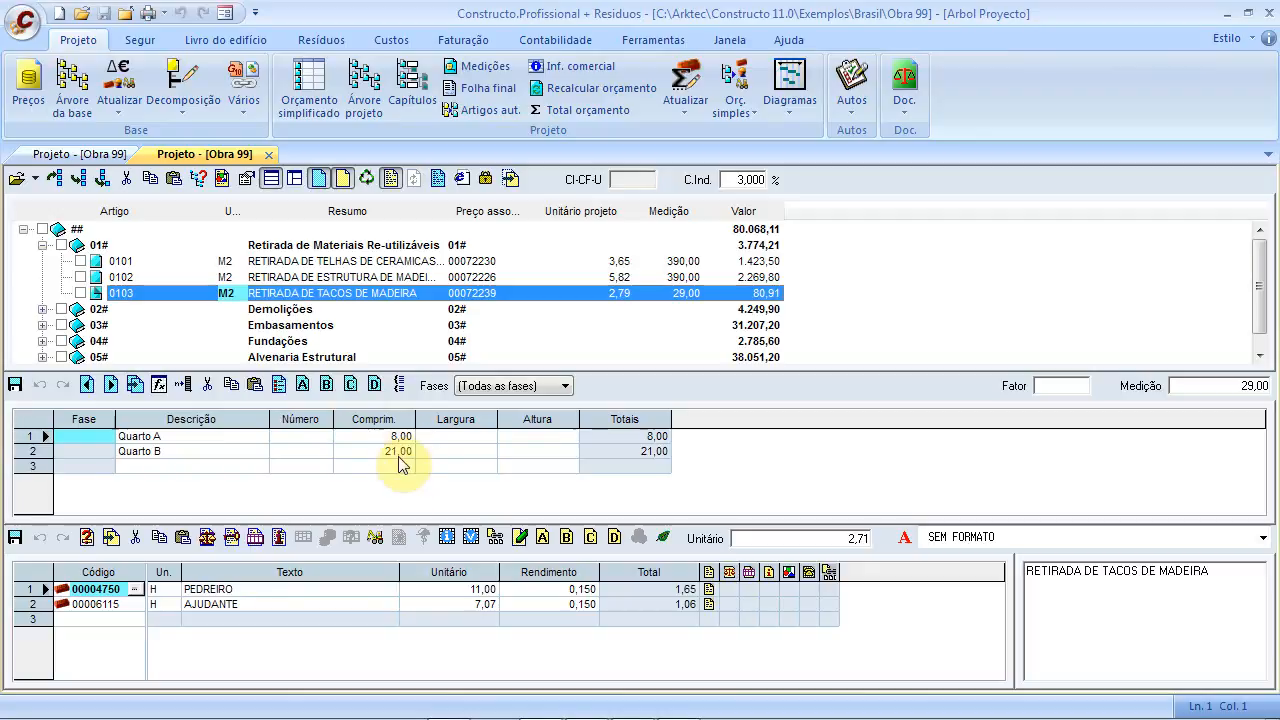
Review items 0201–0203 and 0301–0302, then return to the project table
click(42, 309)
click(120, 311)
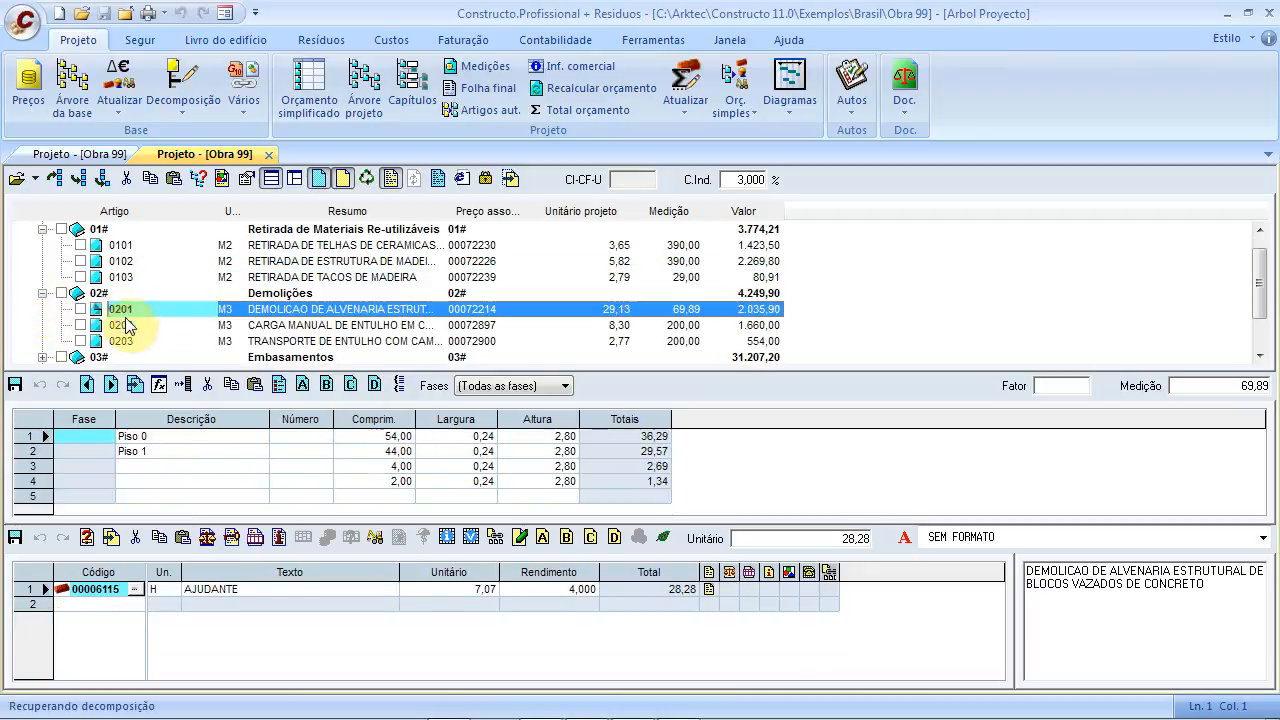
click(120, 325)
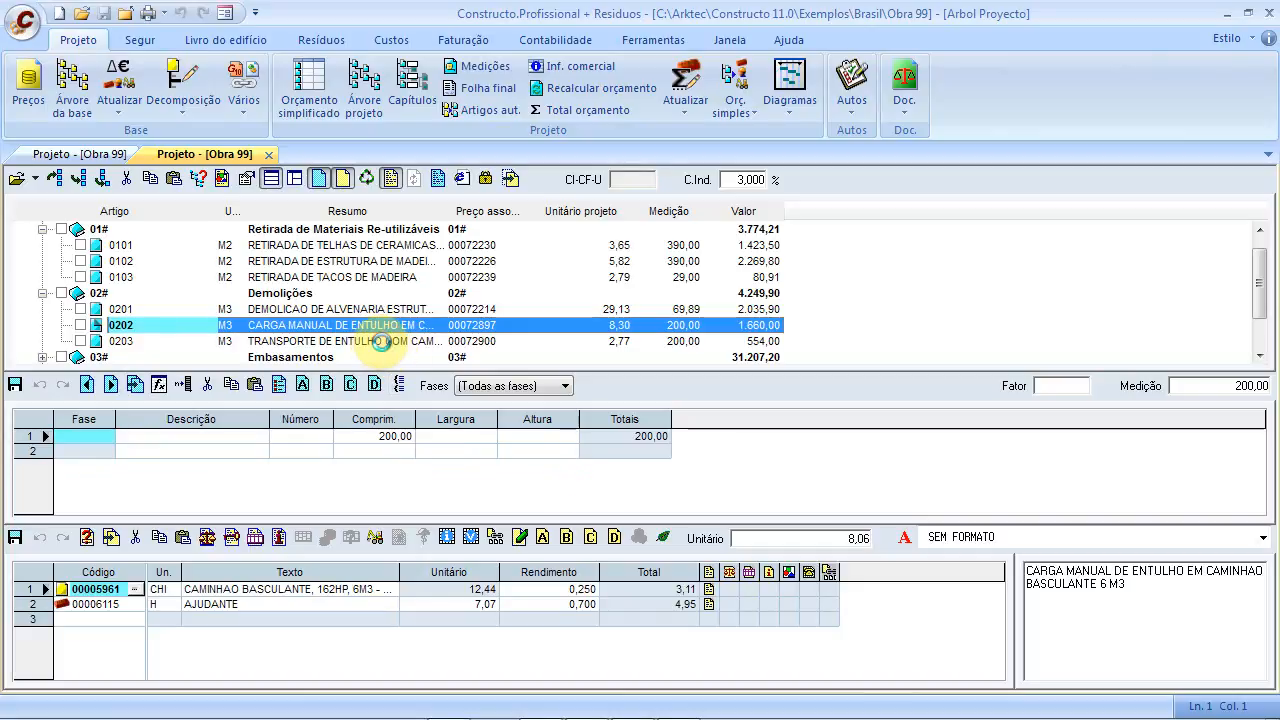
click(381, 341)
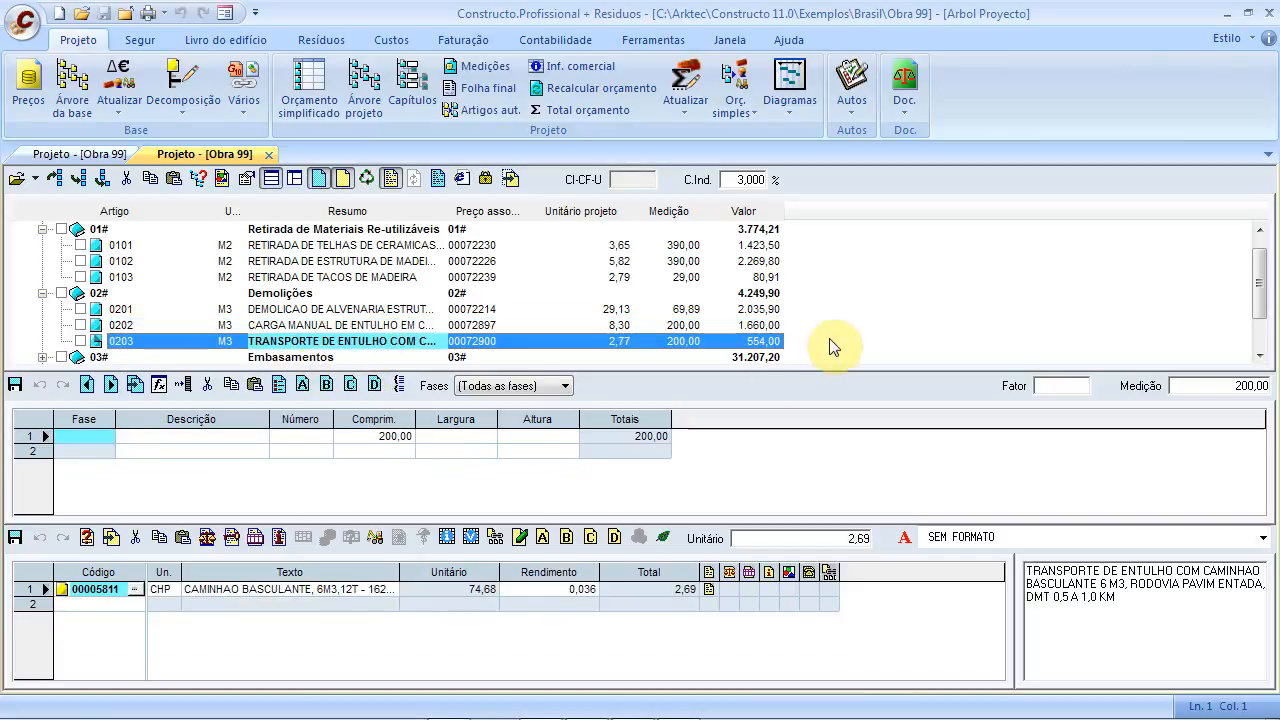
click(42, 357)
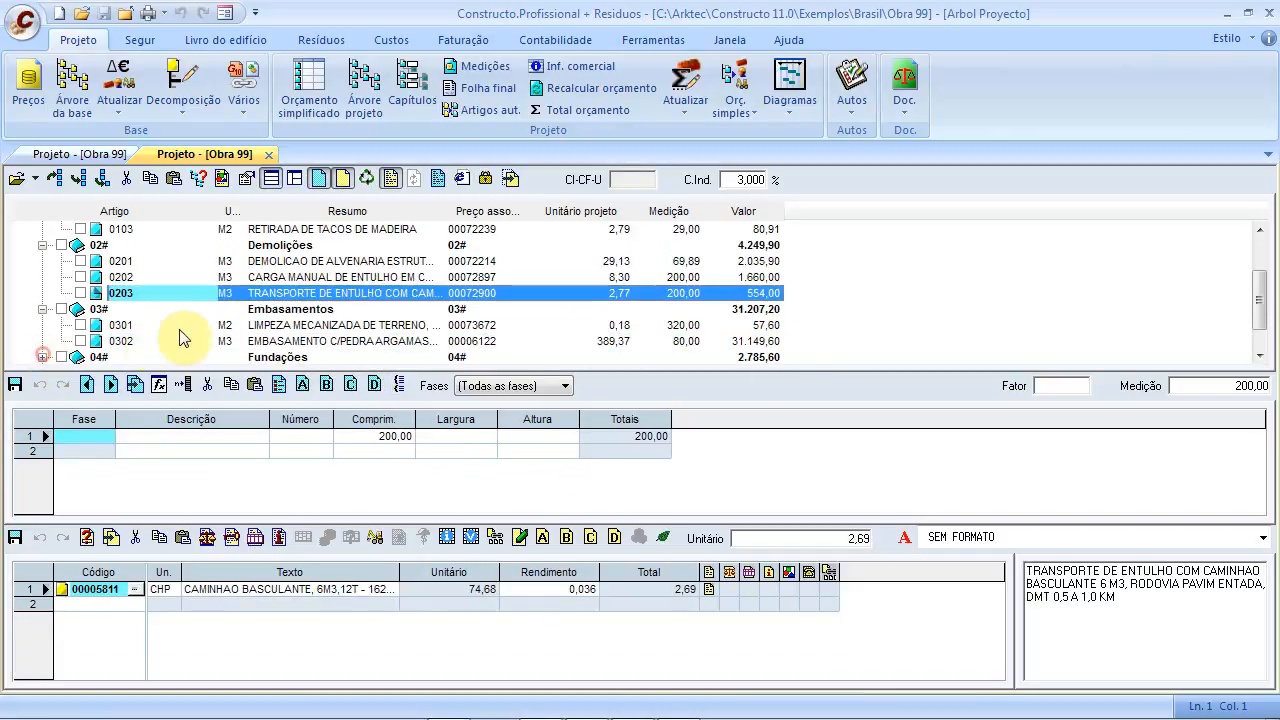
click(274, 328)
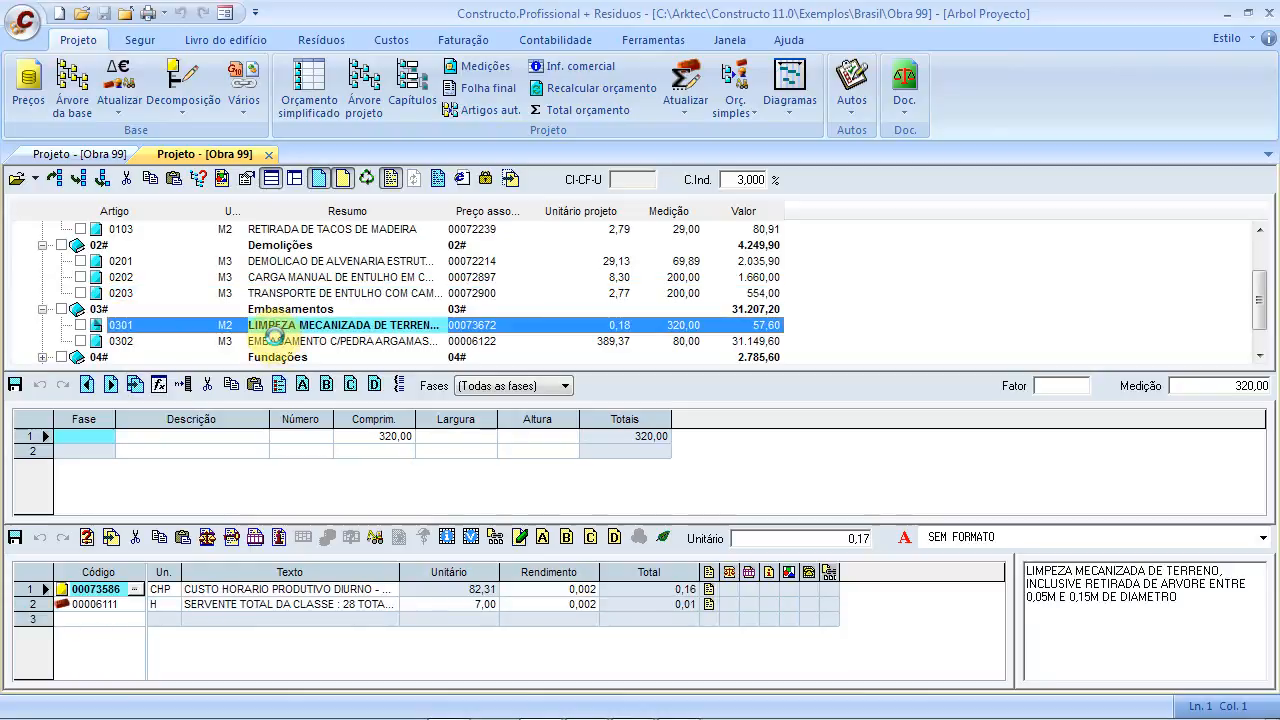
click(278, 343)
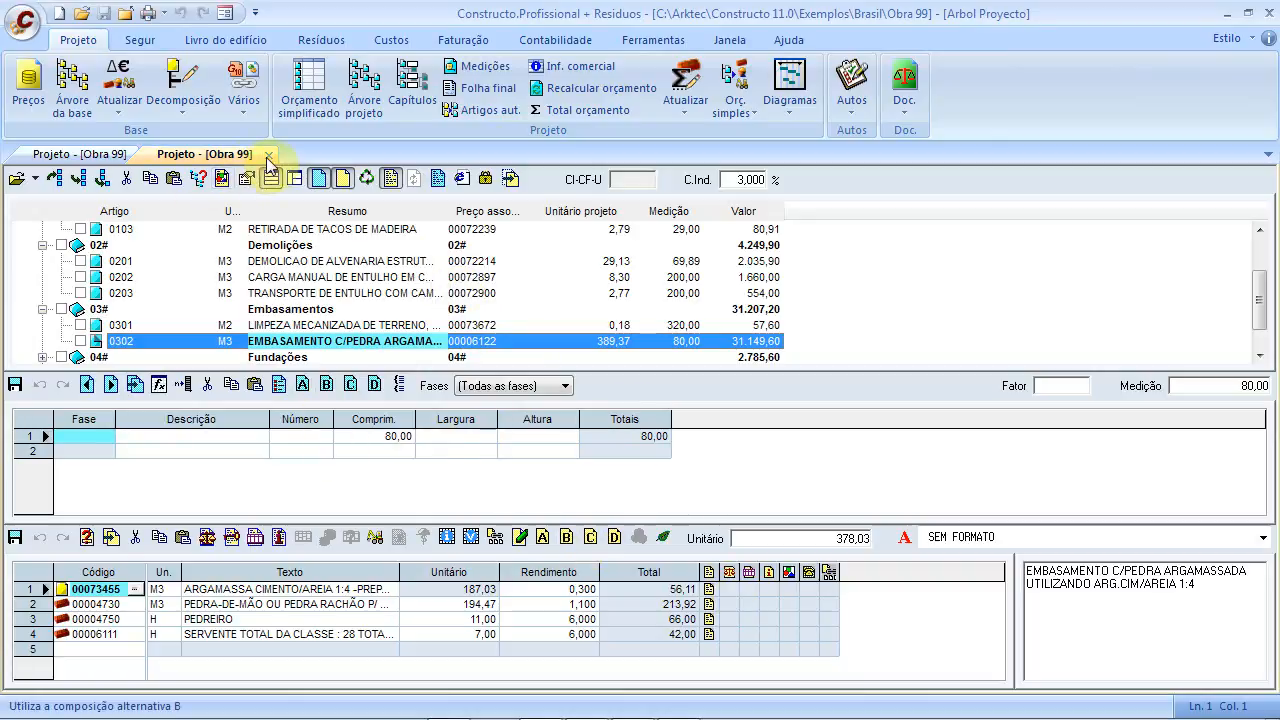
click(95, 156)
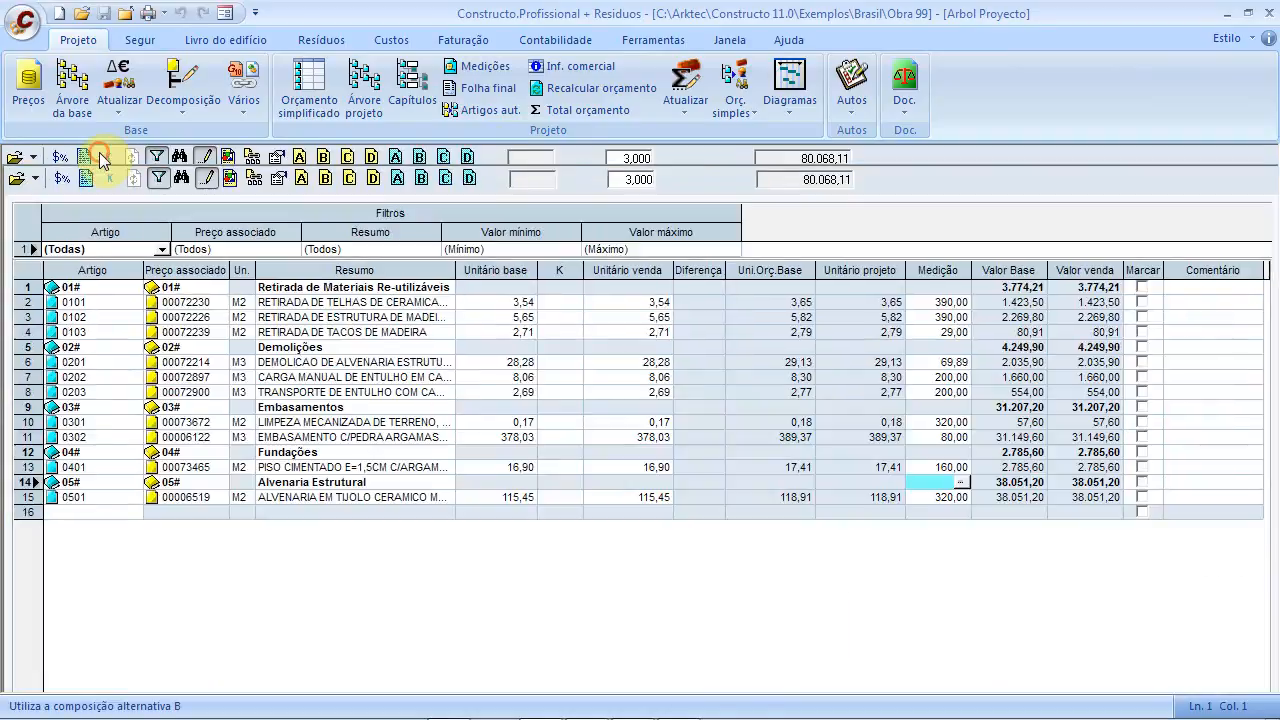
Give items 0101, 0102 and 0103 K coefficients of 1,20, 1,25 and 1,10
click(567, 303)
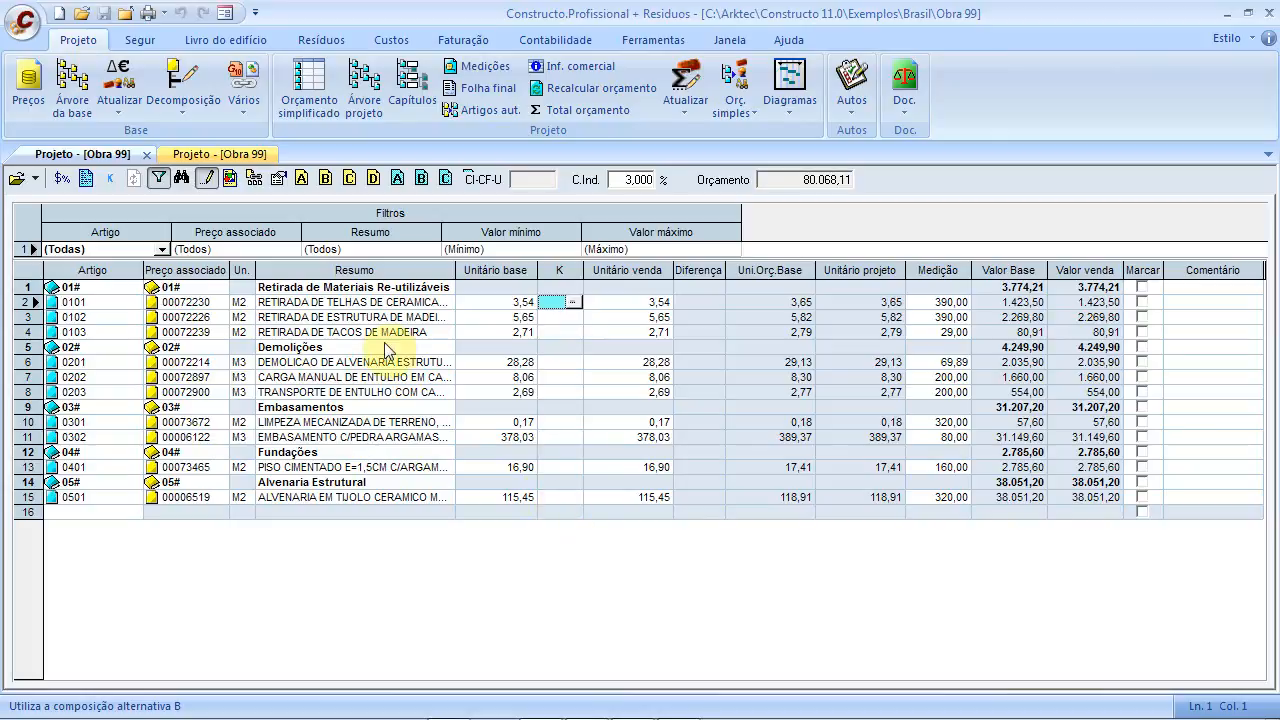
click(557, 319)
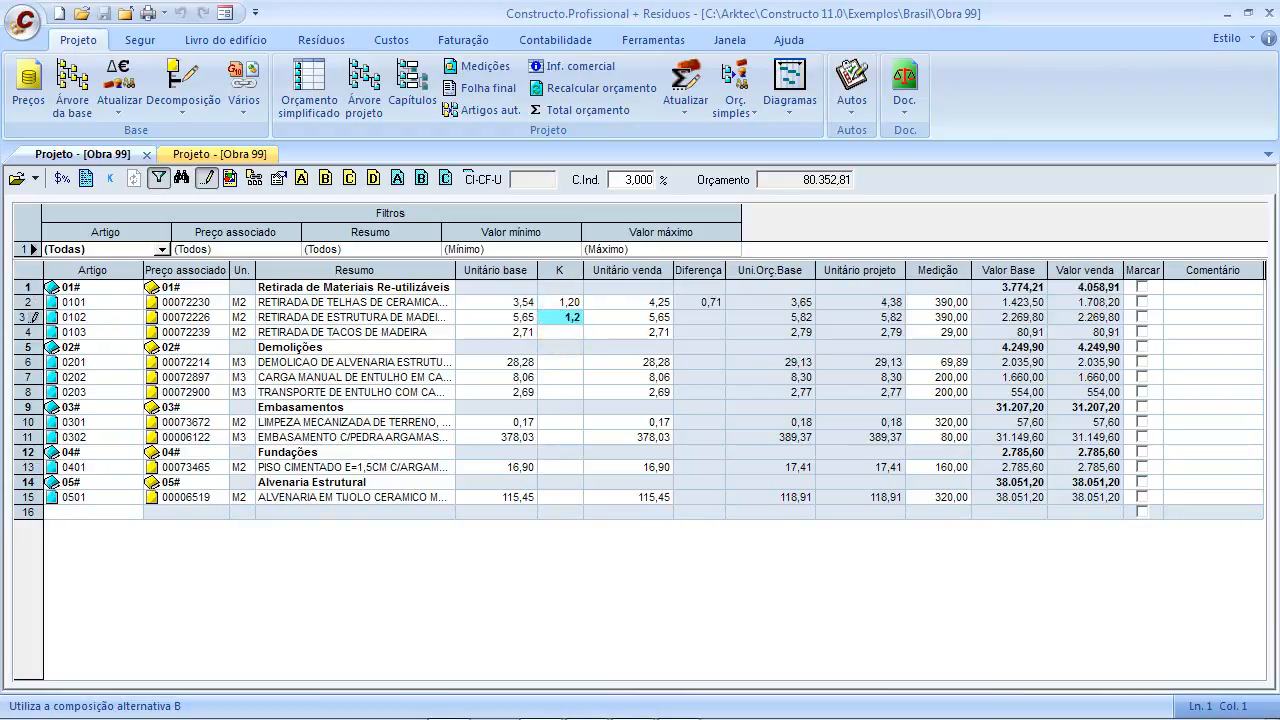
key(Return)
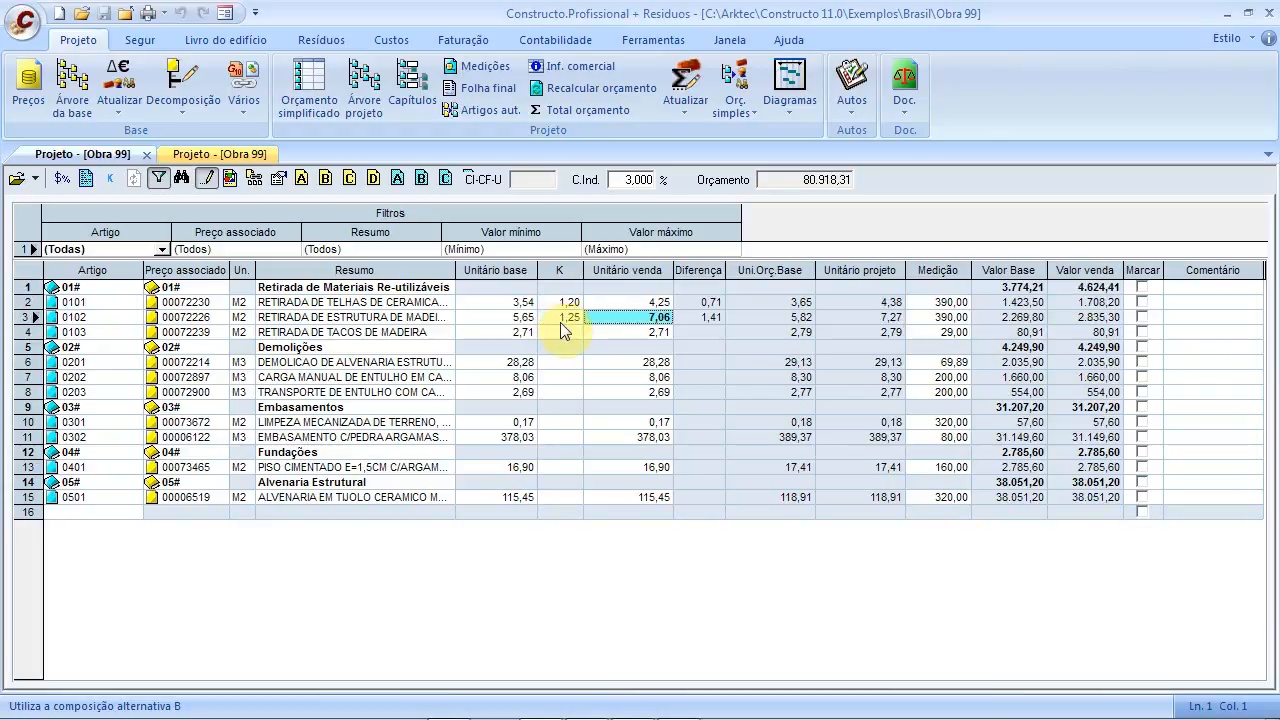
click(562, 332)
text(1,1)
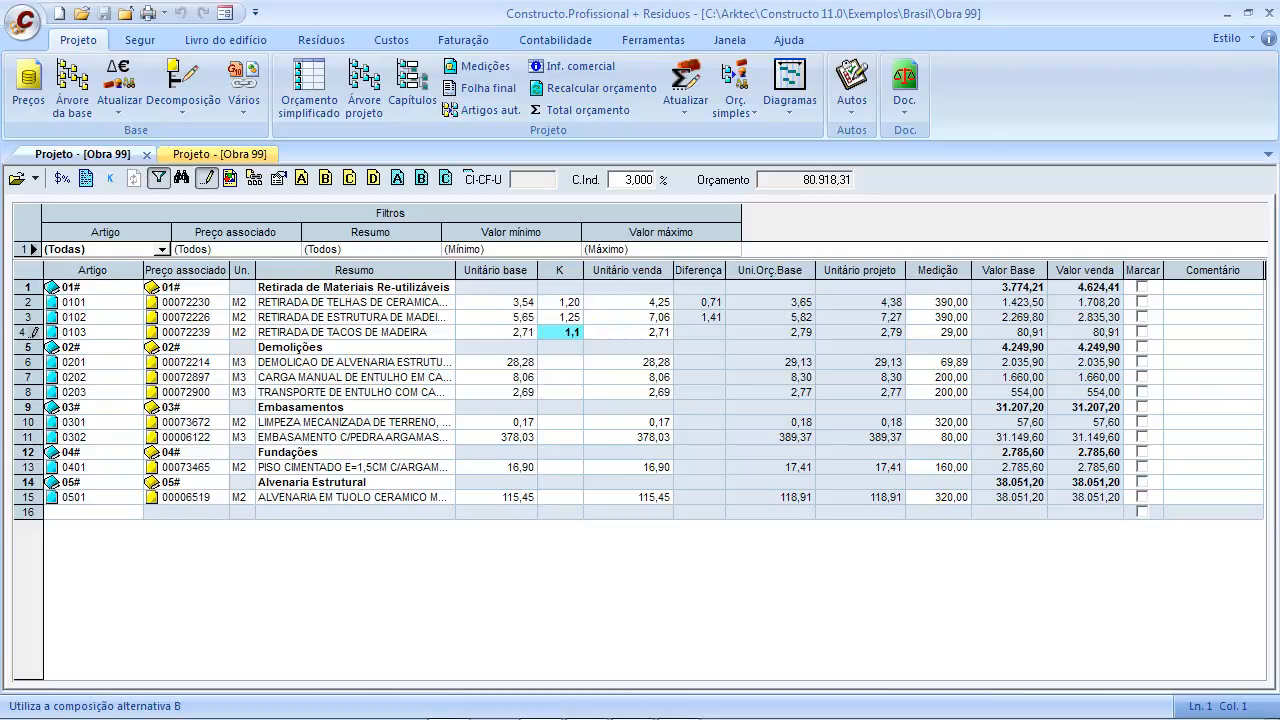
click(560, 362)
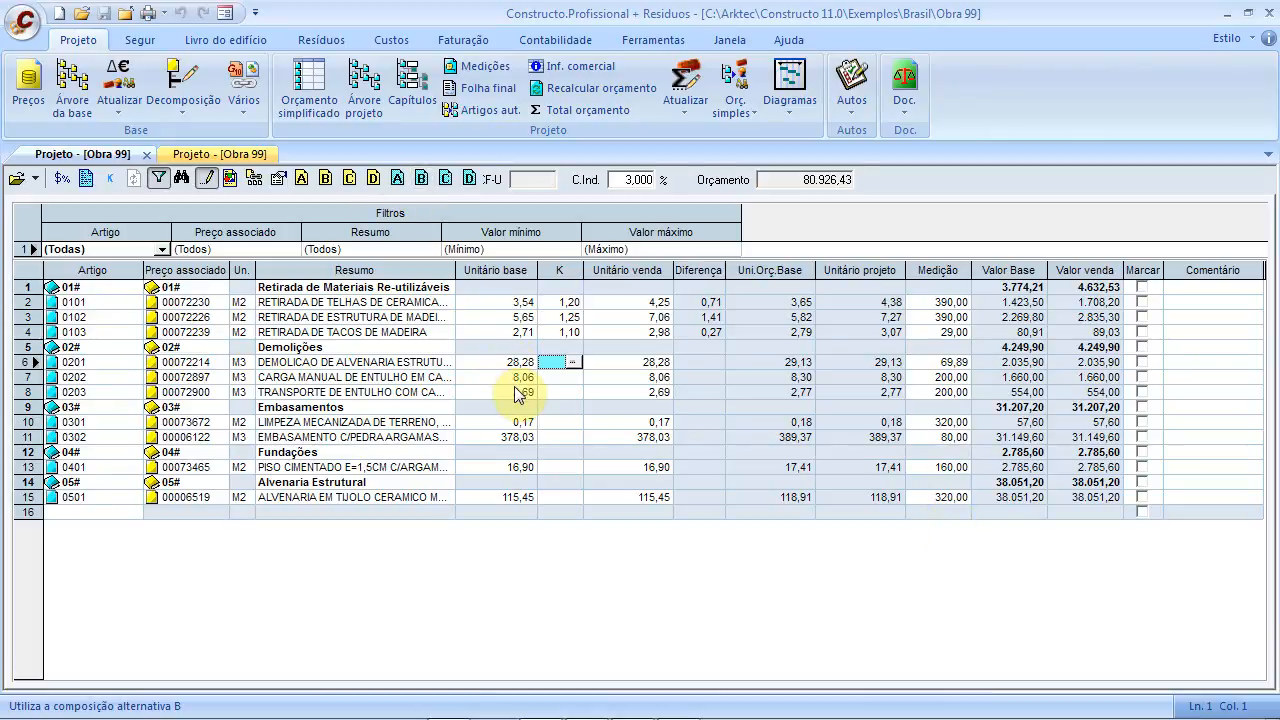
click(208, 154)
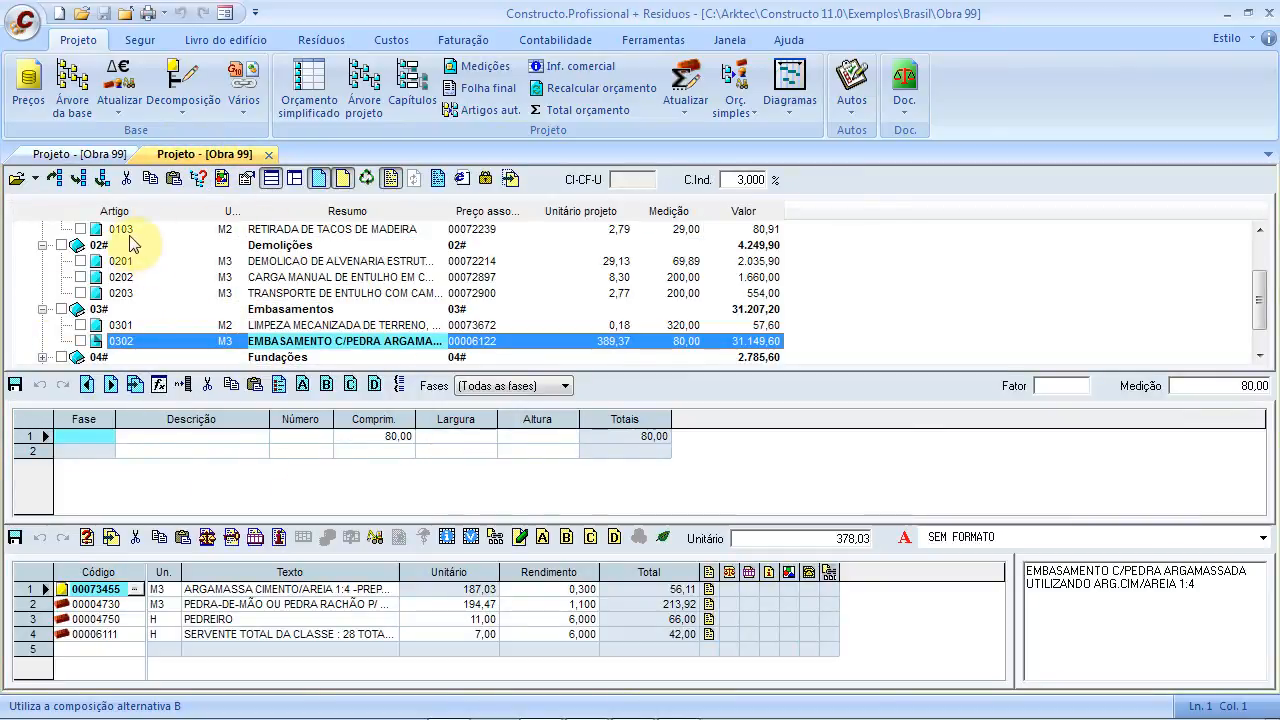
Close the project table and view item 0501 under 05# Alvenaria Estrutural in the tree
click(100, 157)
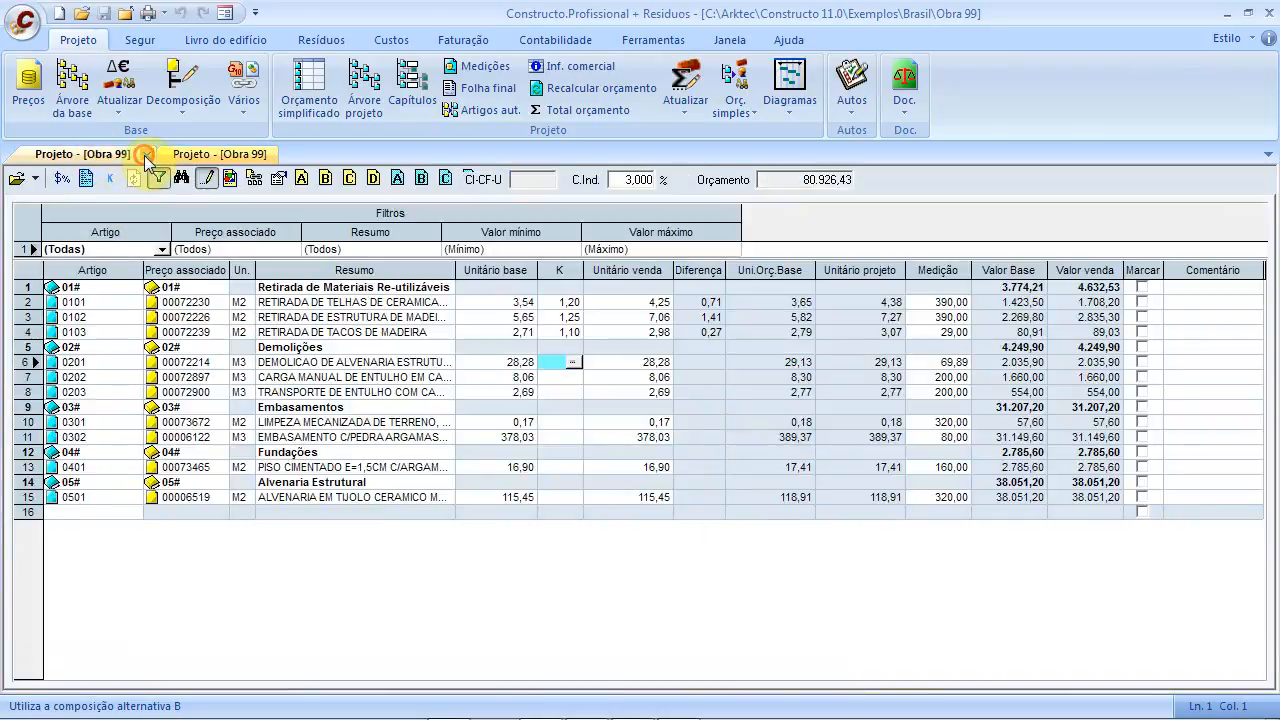
click(145, 155)
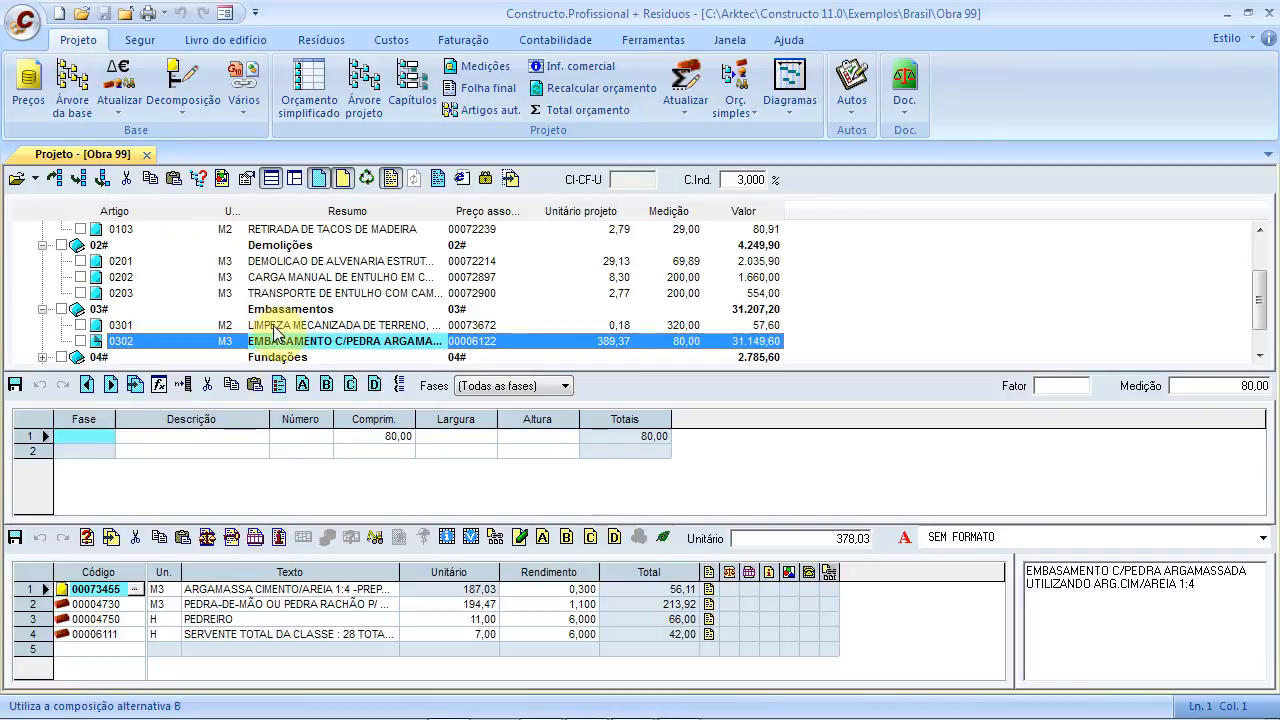
click(78, 356)
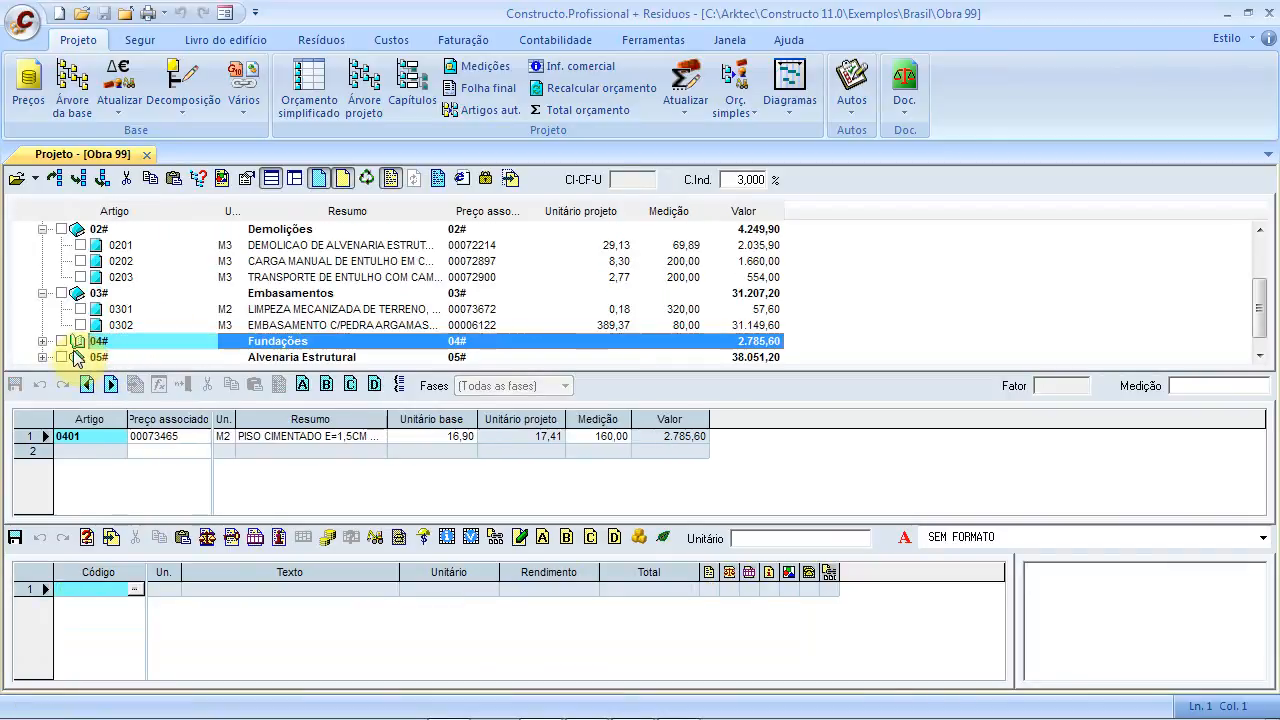
click(42, 357)
click(120, 341)
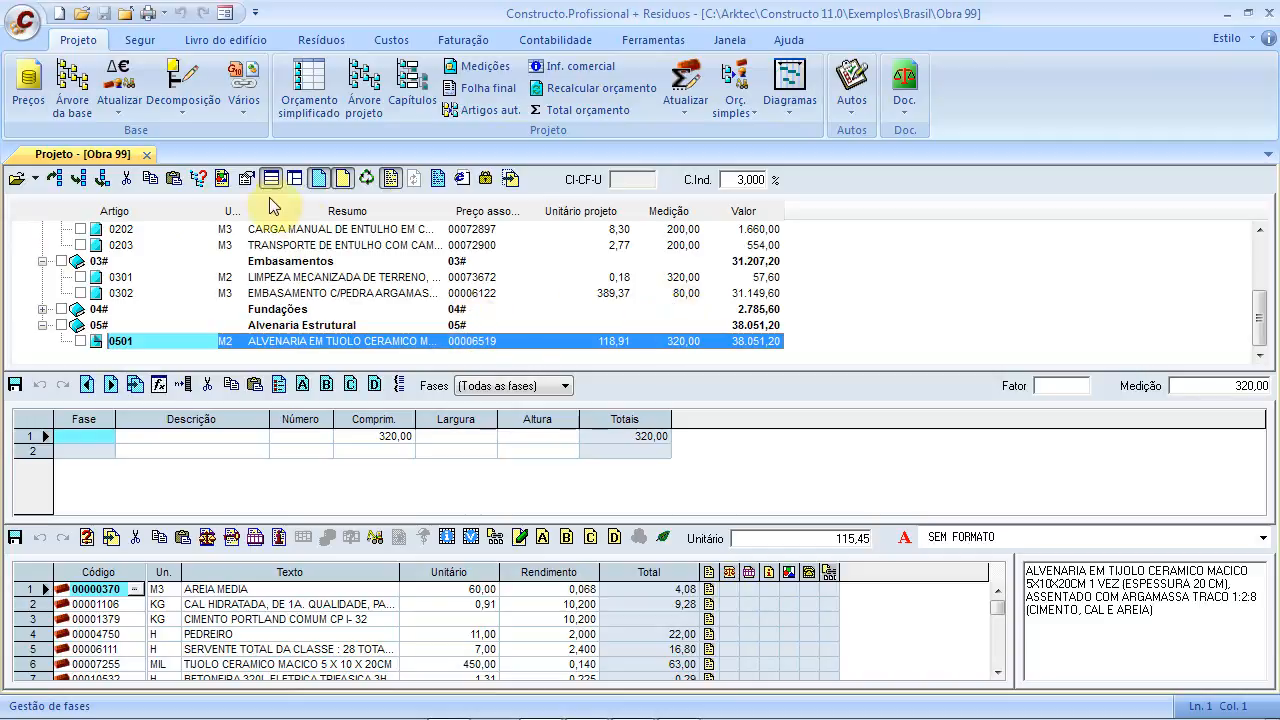
Open the Base Sinapi 112013 price base from the recent files list
click(72, 95)
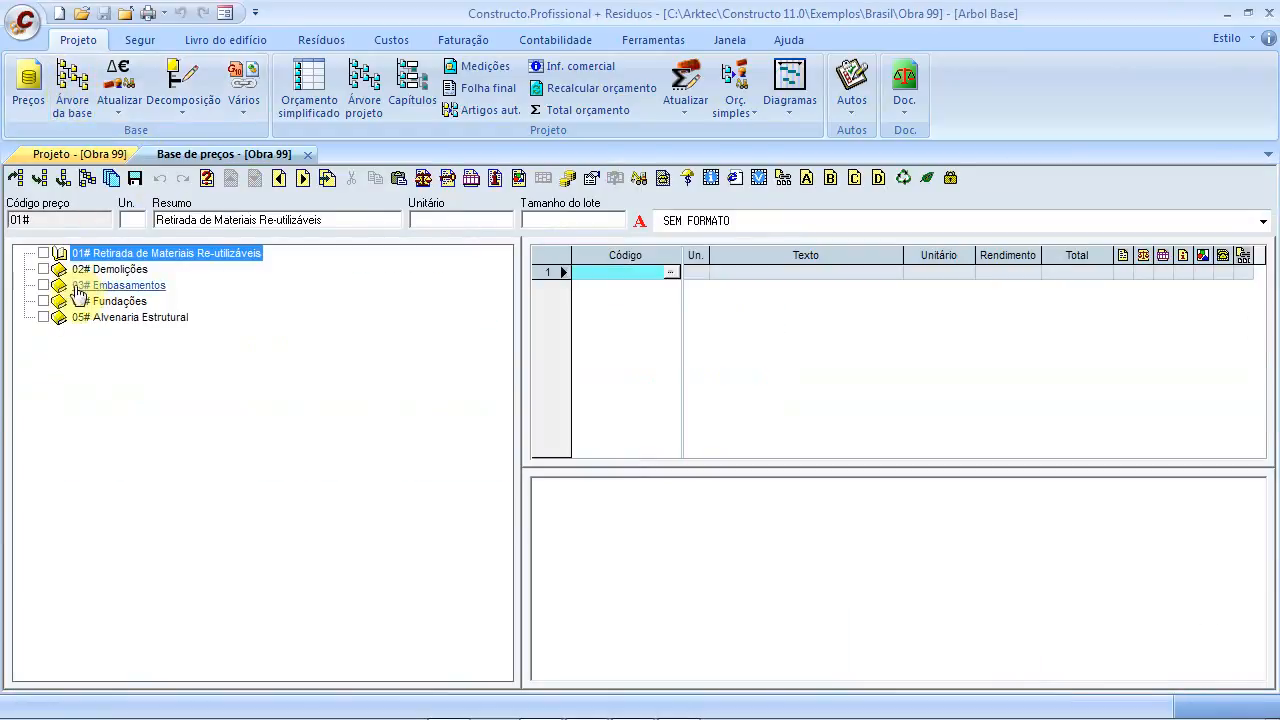
click(99, 156)
click(150, 155)
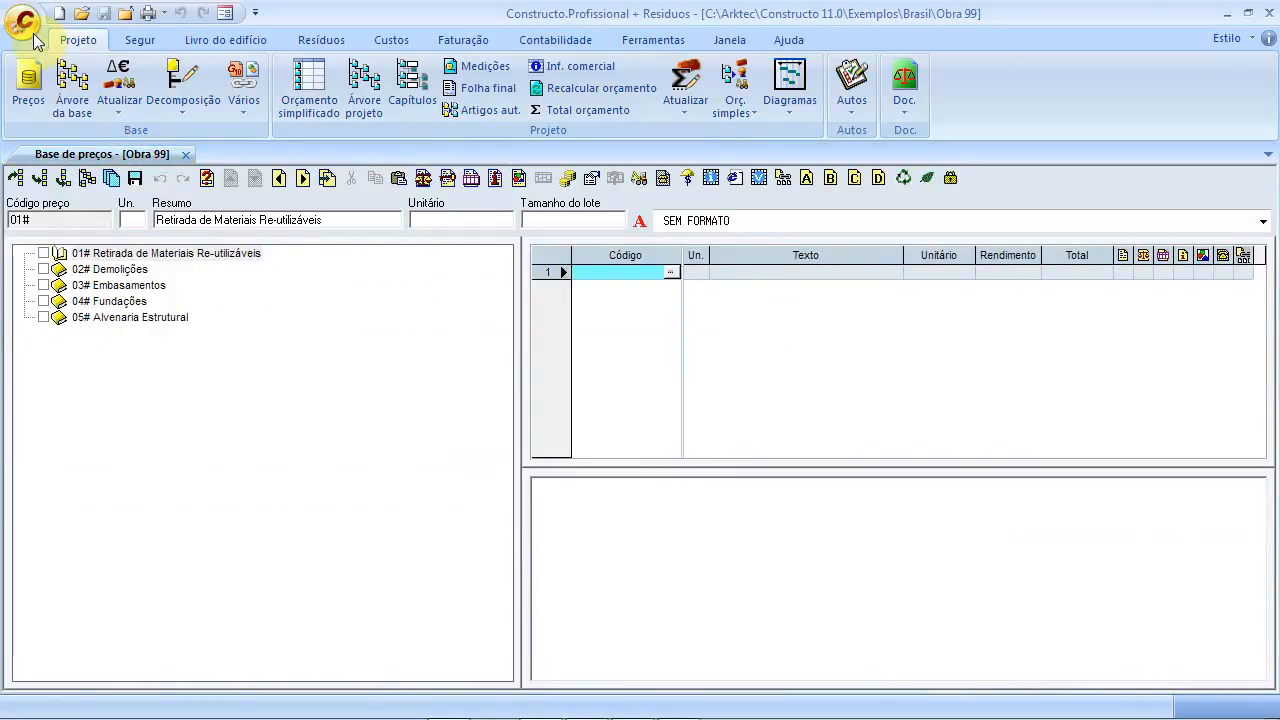
click(22, 20)
click(284, 116)
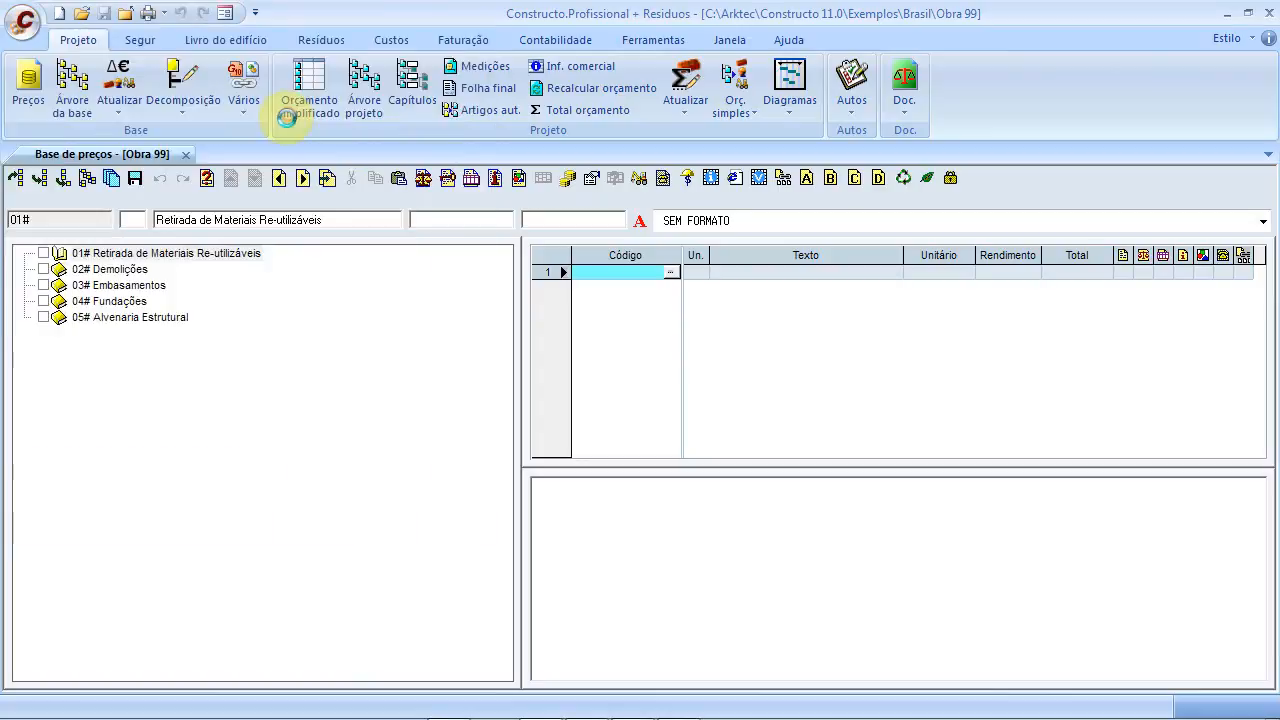
Close the Obra 99 price base, show the project tree, and reload Base Sinapi 112013
click(186, 154)
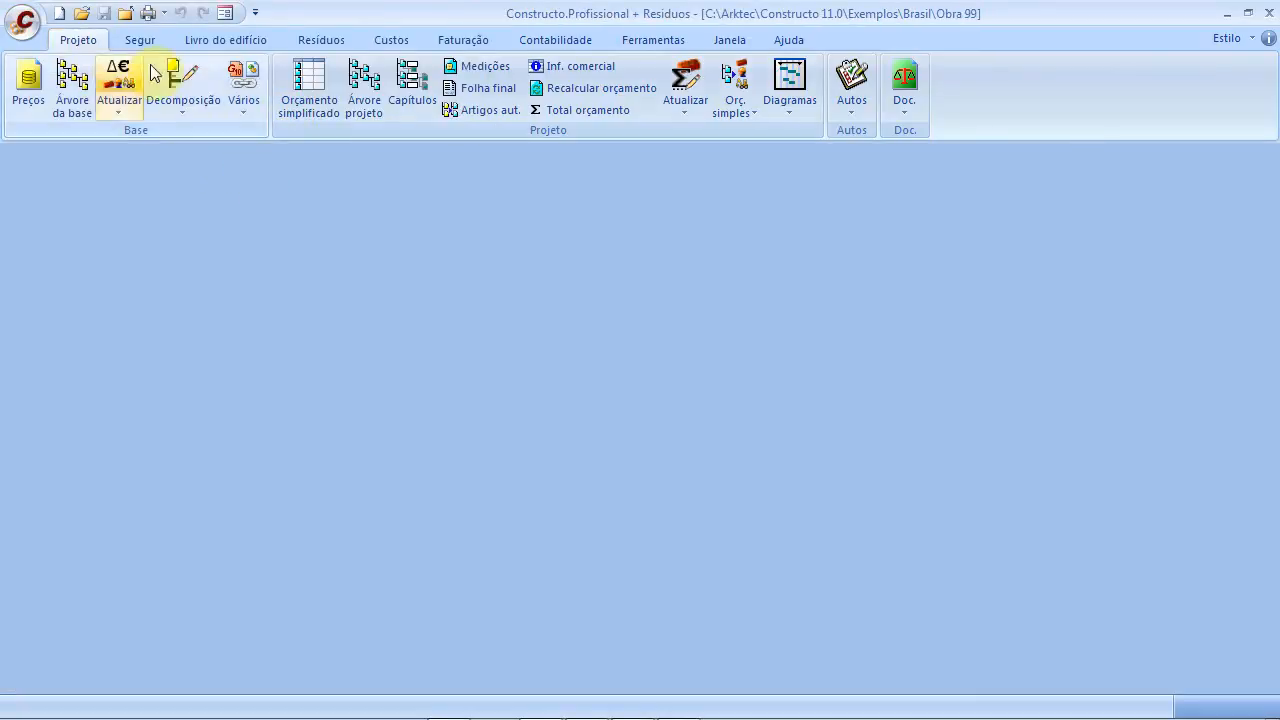
click(363, 93)
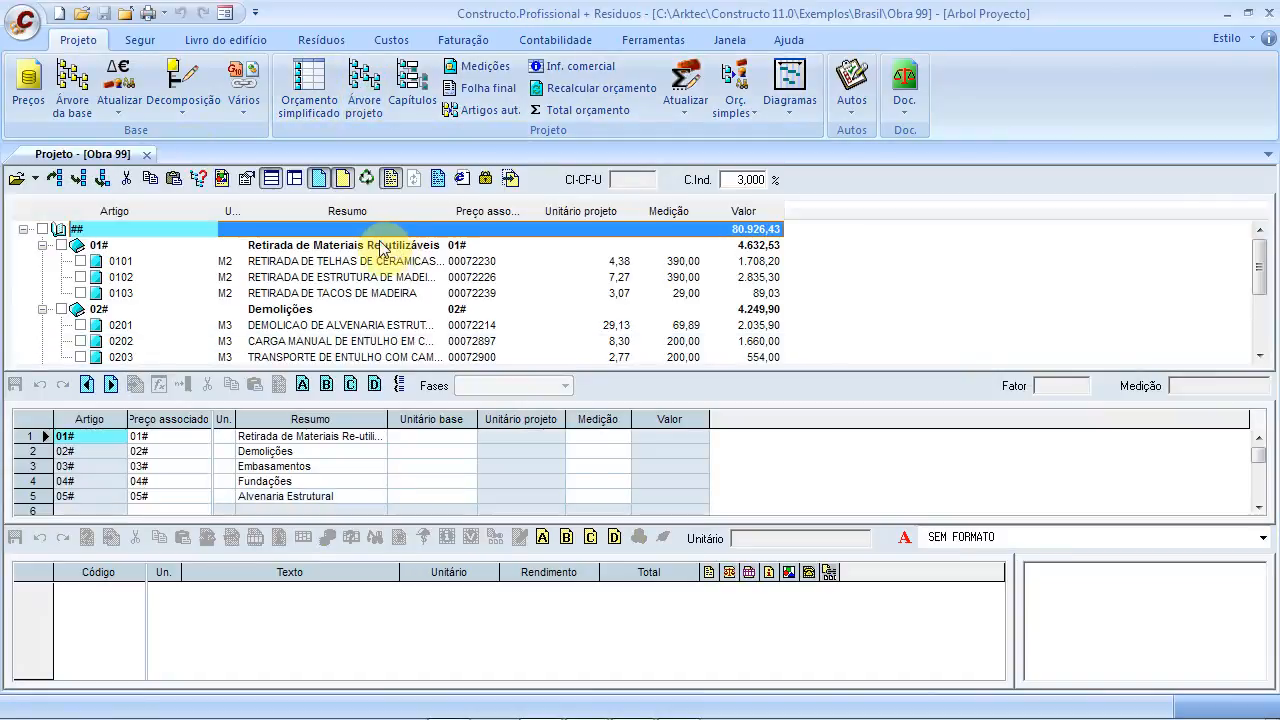
click(68, 92)
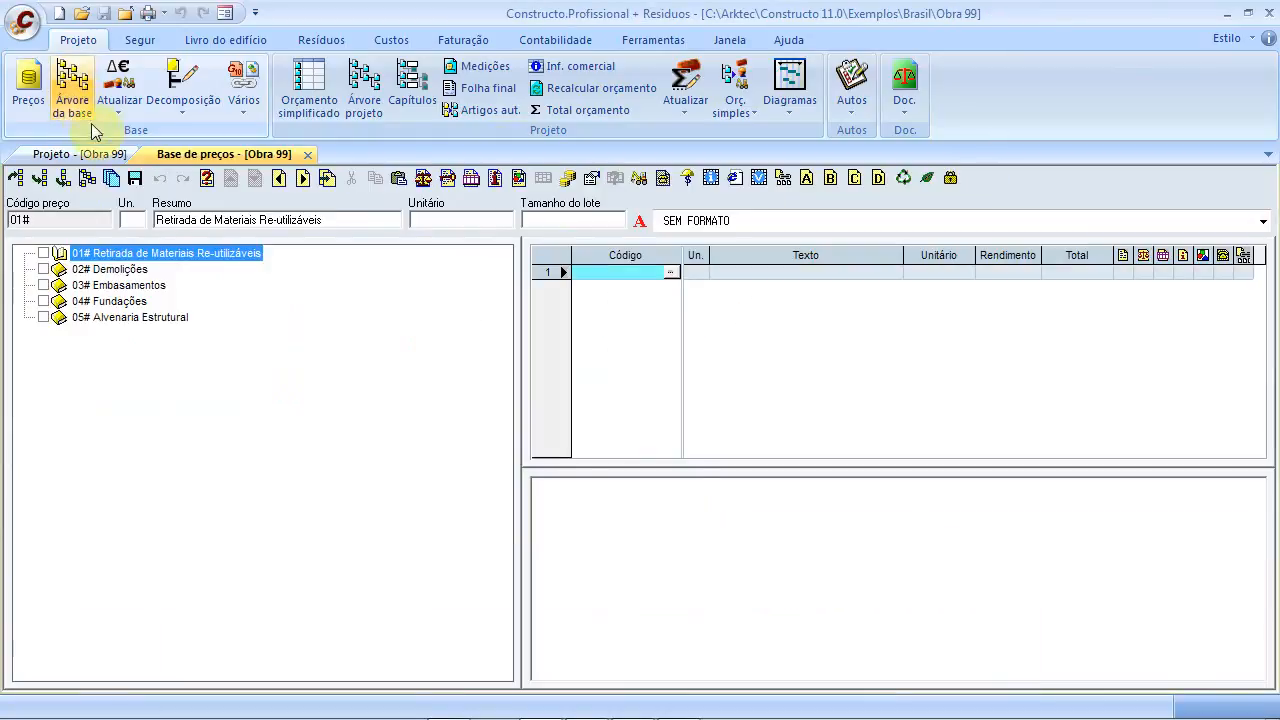
click(309, 155)
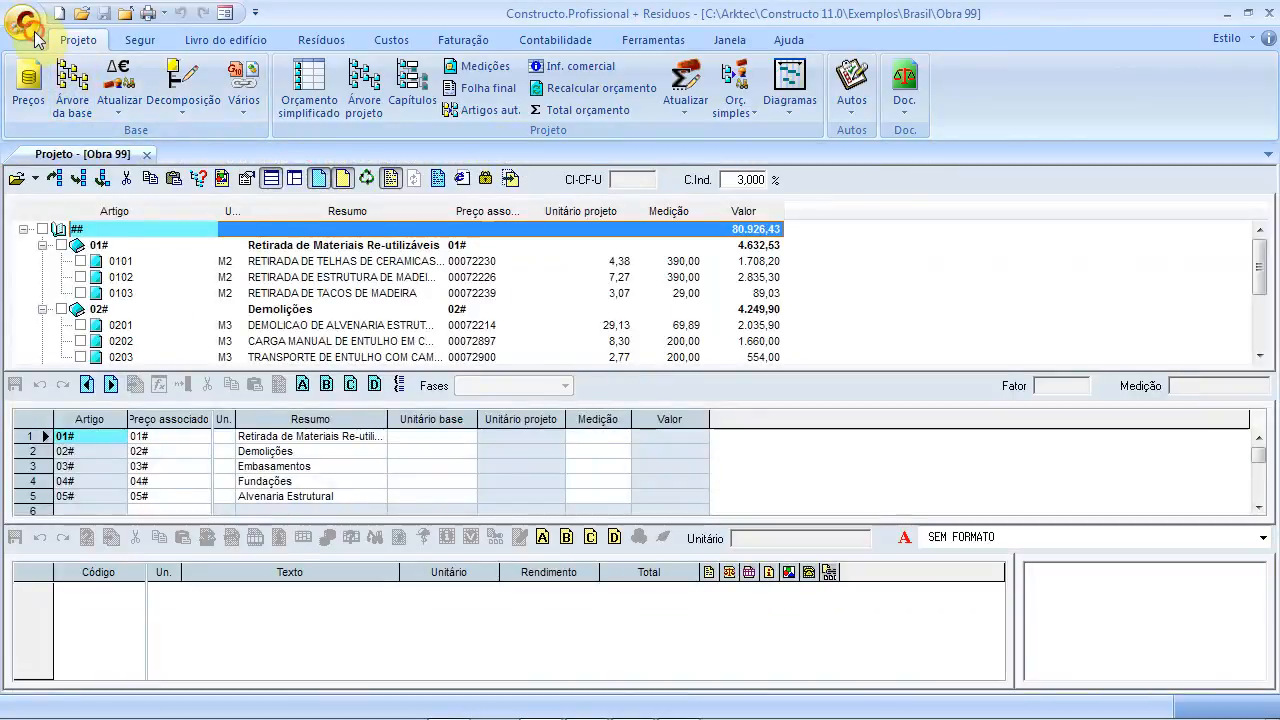
click(22, 21)
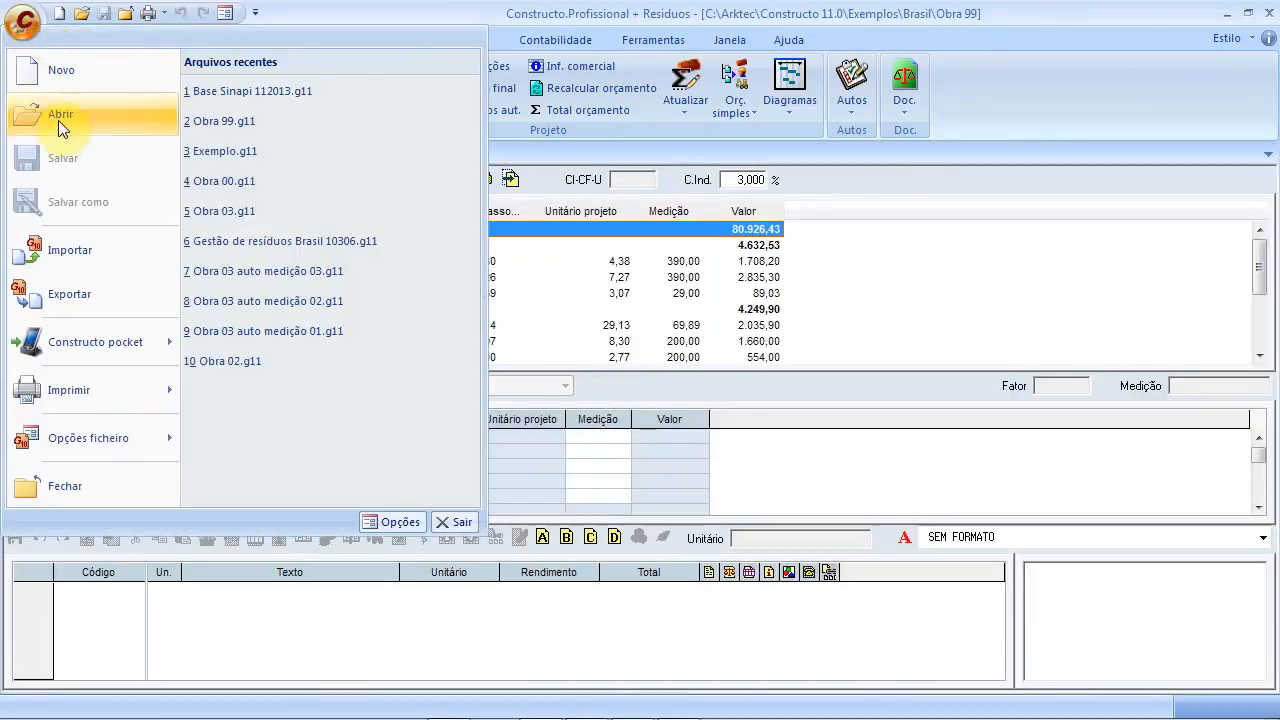
click(335, 92)
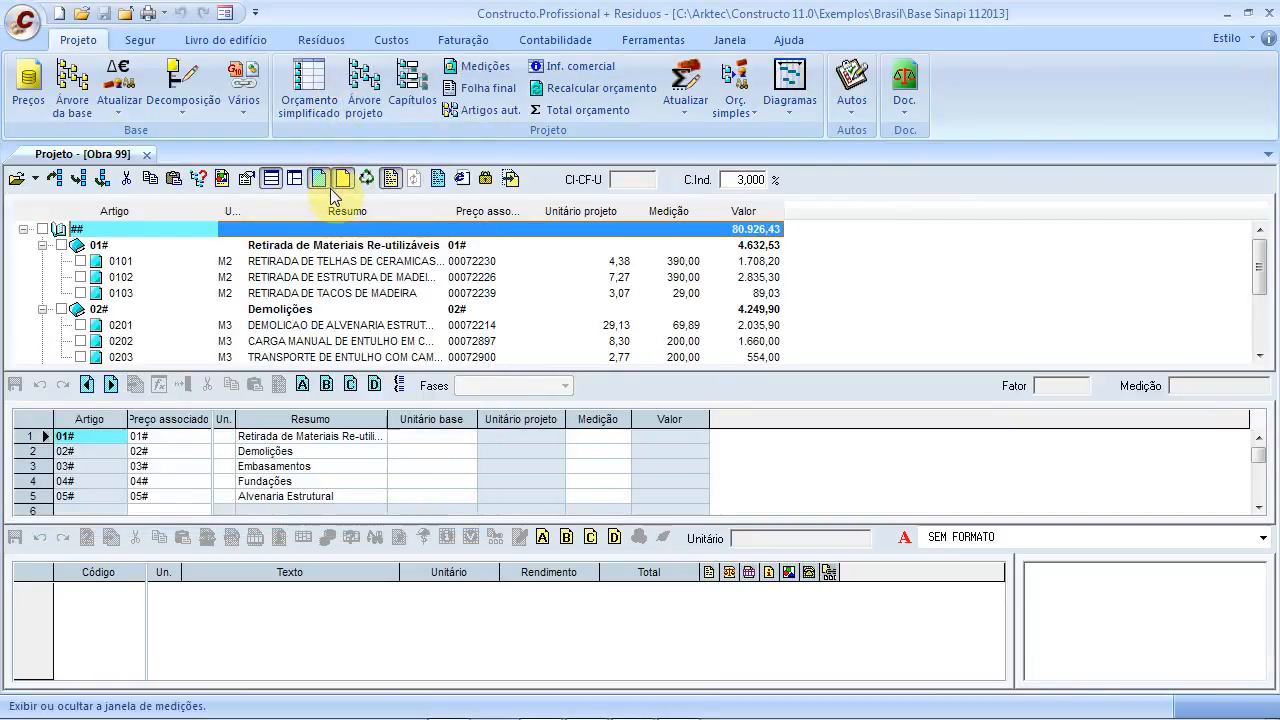
Tile the SINAPI base tree beside the project and locate SINAPI item 00068049
click(72, 85)
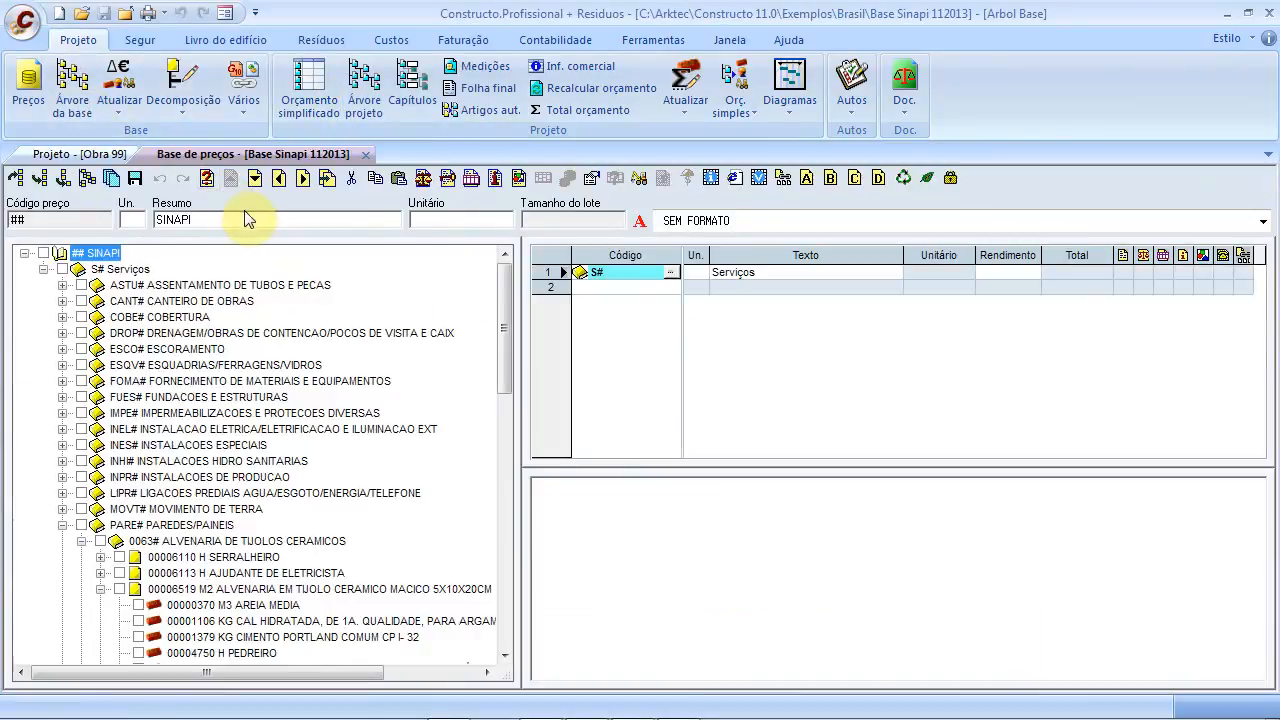
click(65, 154)
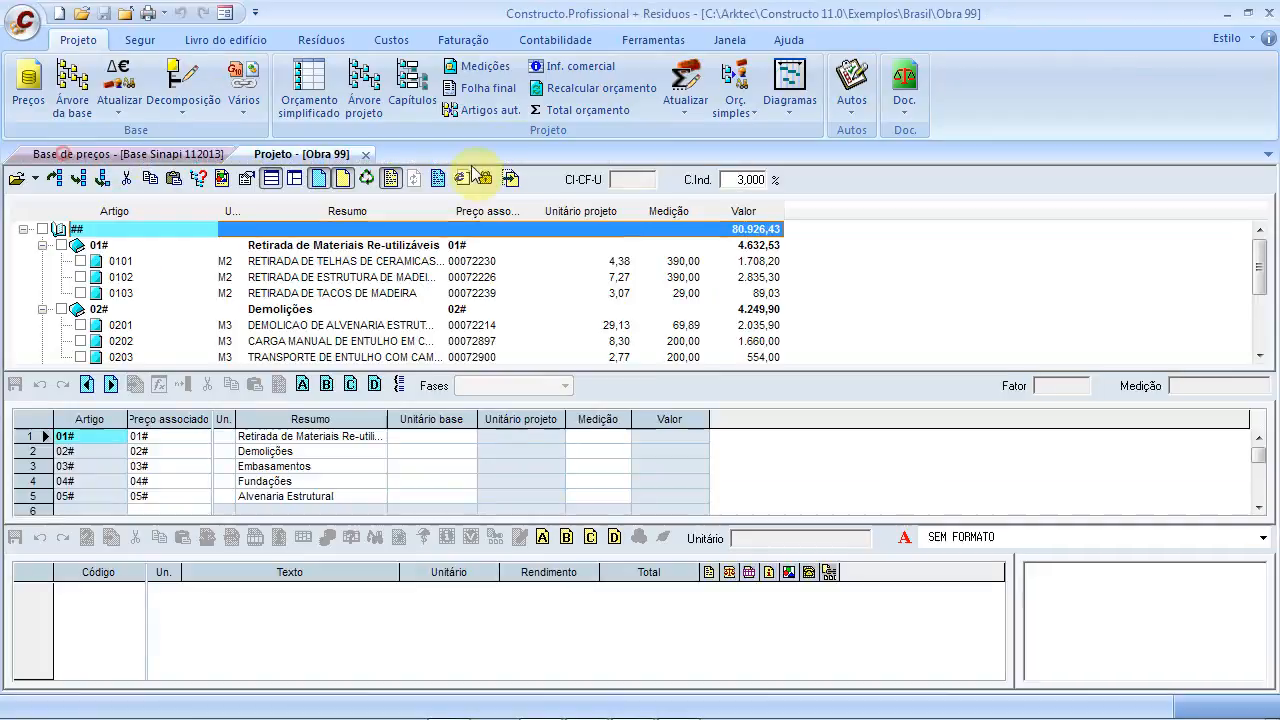
click(388, 182)
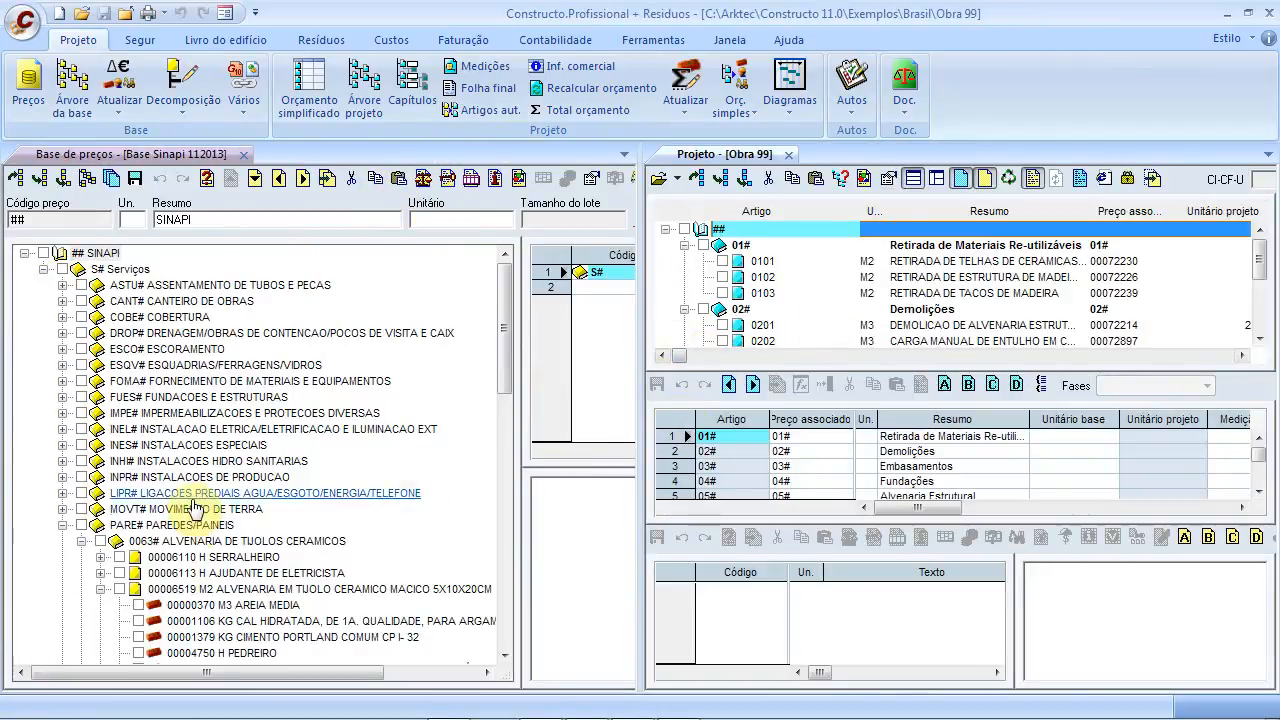
click(98, 590)
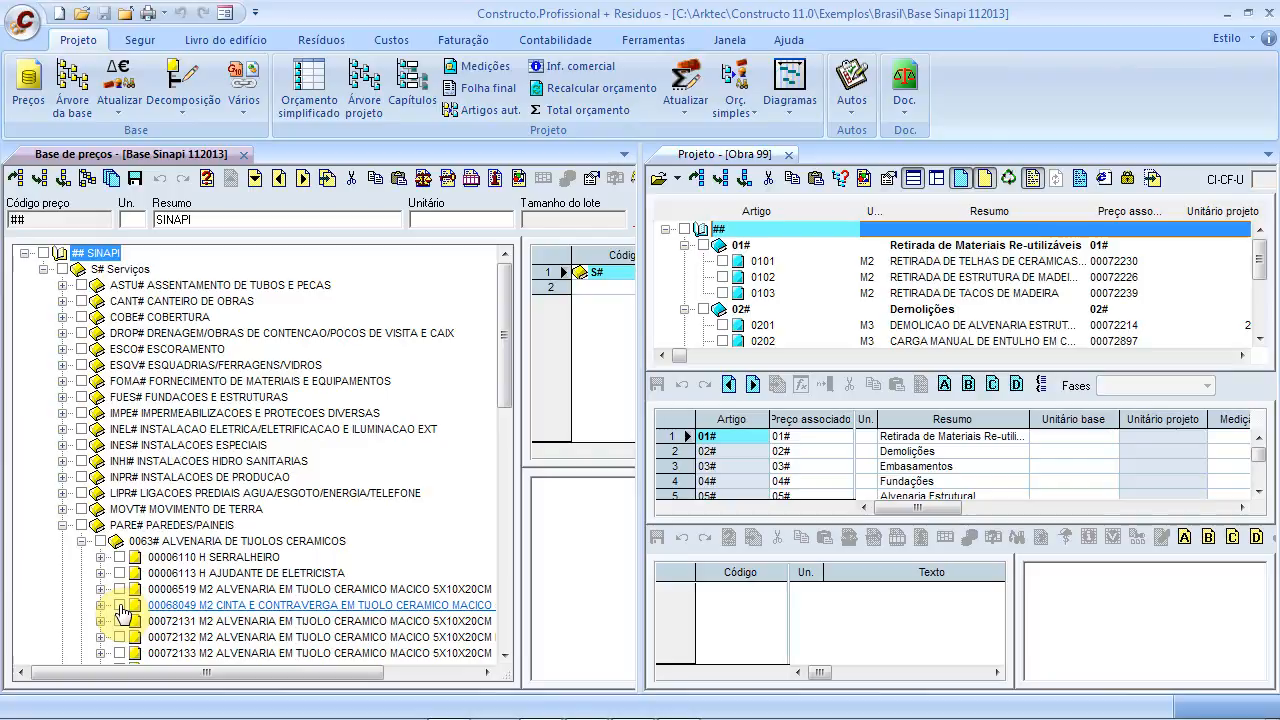
click(150, 606)
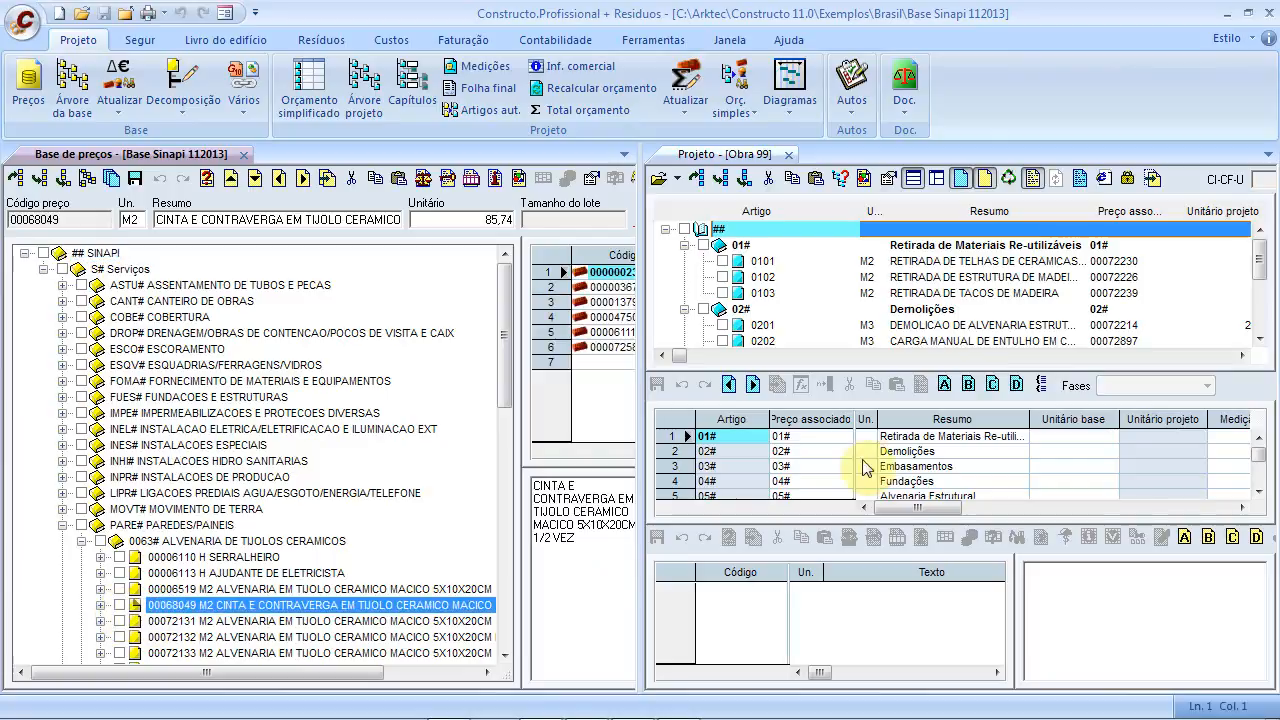
Copy SINAPI item 00068049 CINTA E CONTRAVERGA into the budget below item 0501
click(896, 342)
scroll(935, 331, down, 3)
click(930, 329)
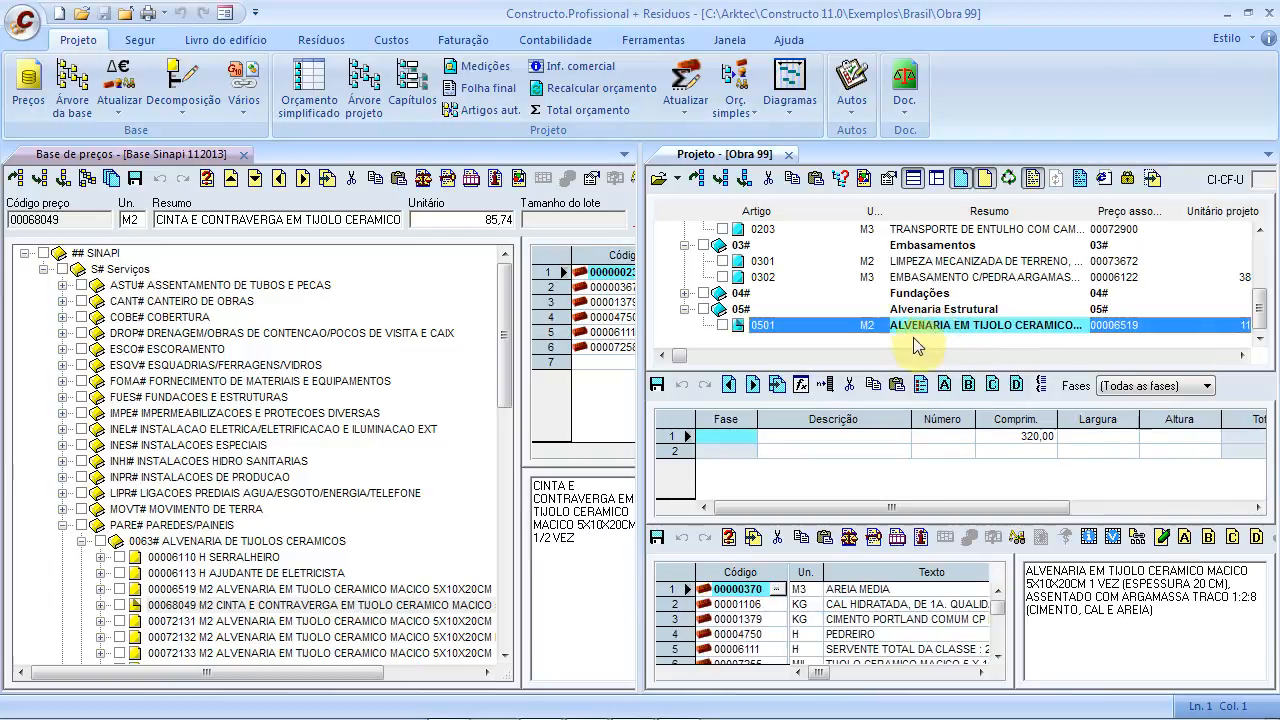
click(274, 605)
drag(280, 610, 862, 333)
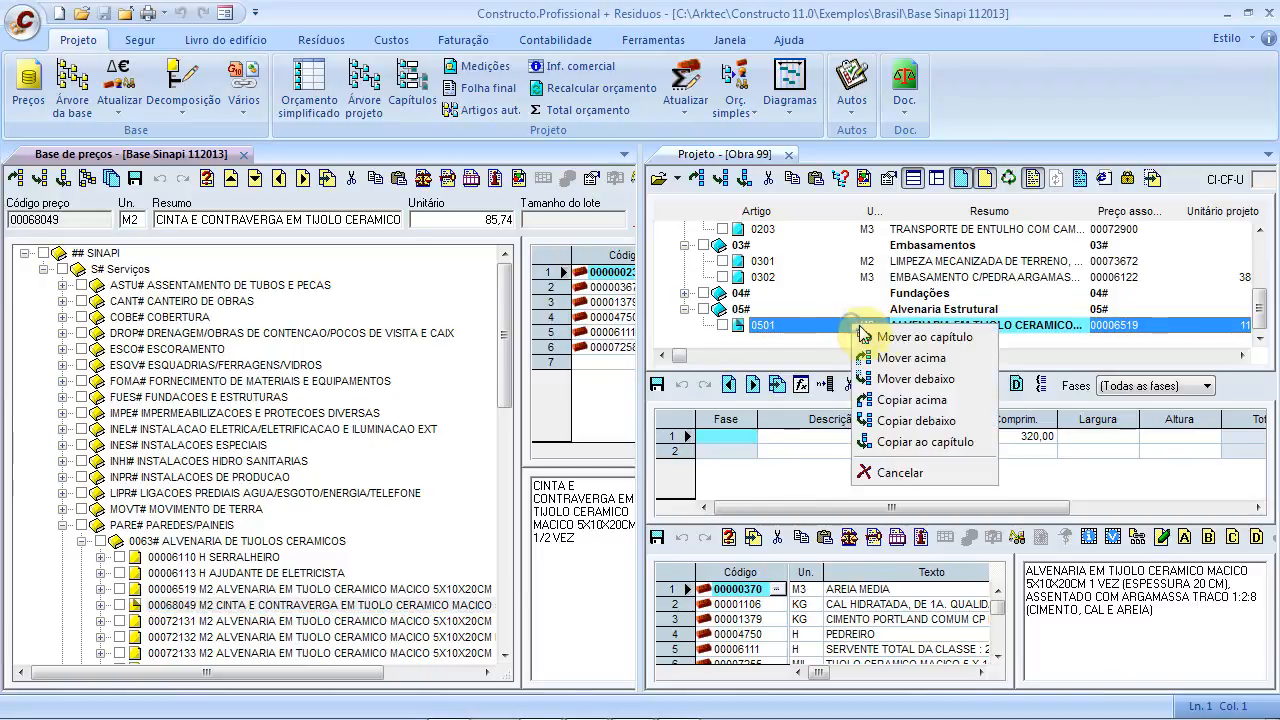
click(952, 425)
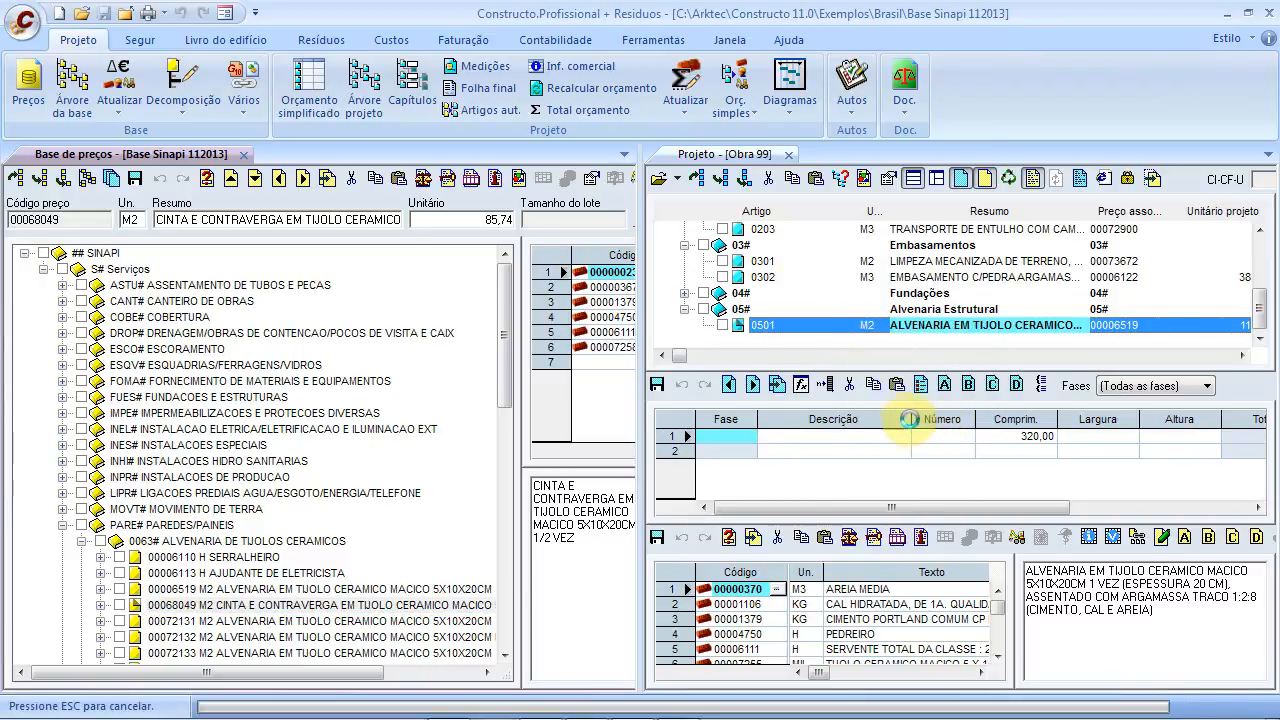
drag(866, 371, 880, 417)
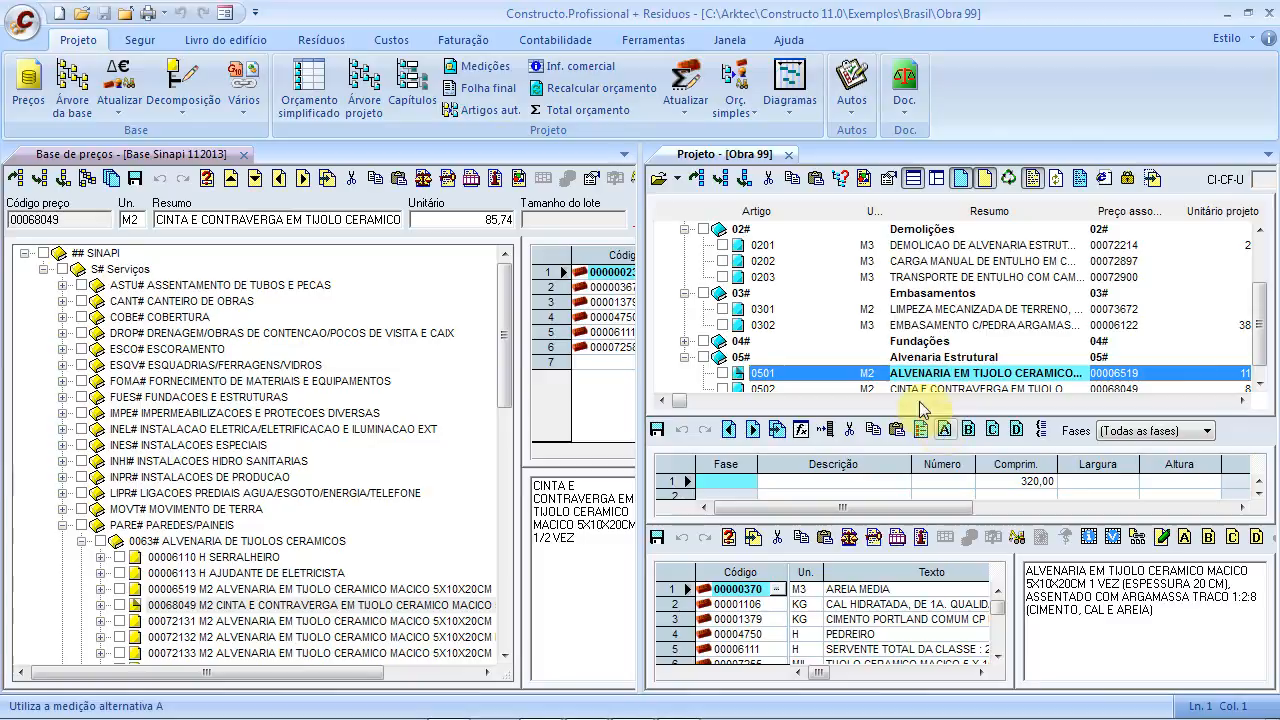
click(250, 158)
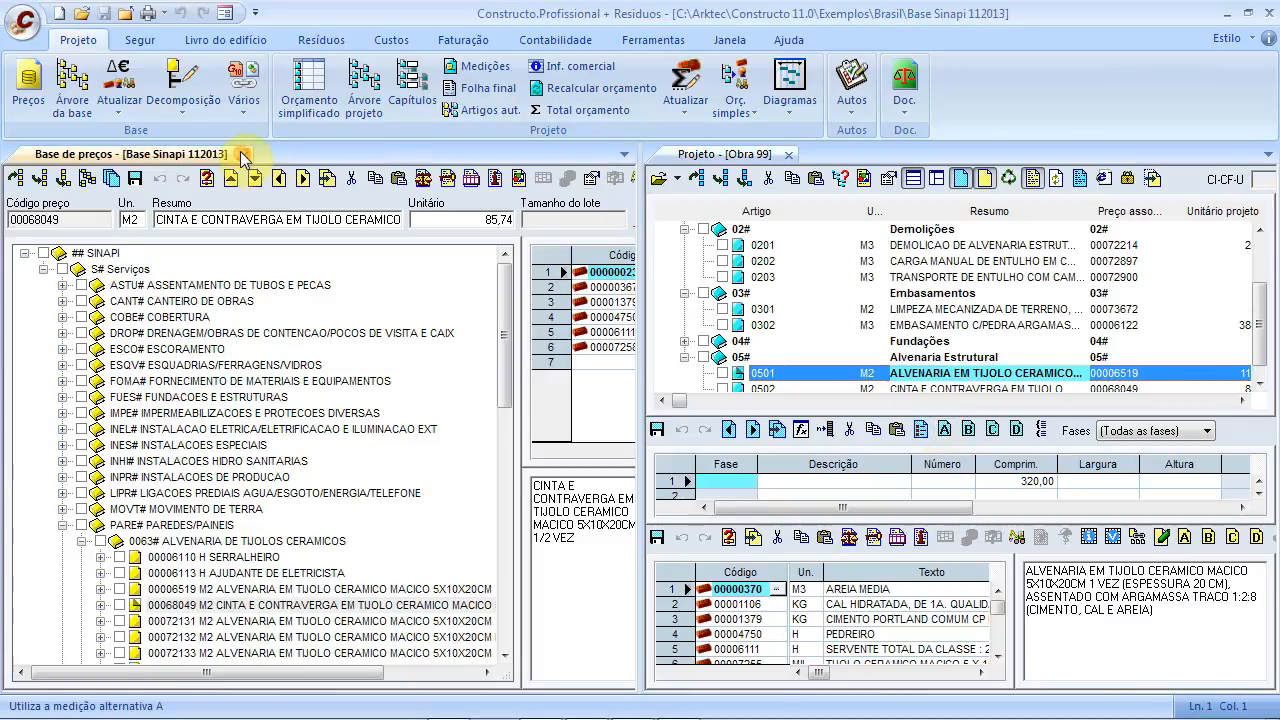
Measure item 0502 with a 234 length line, save it, and close the Obra 99 project
click(244, 155)
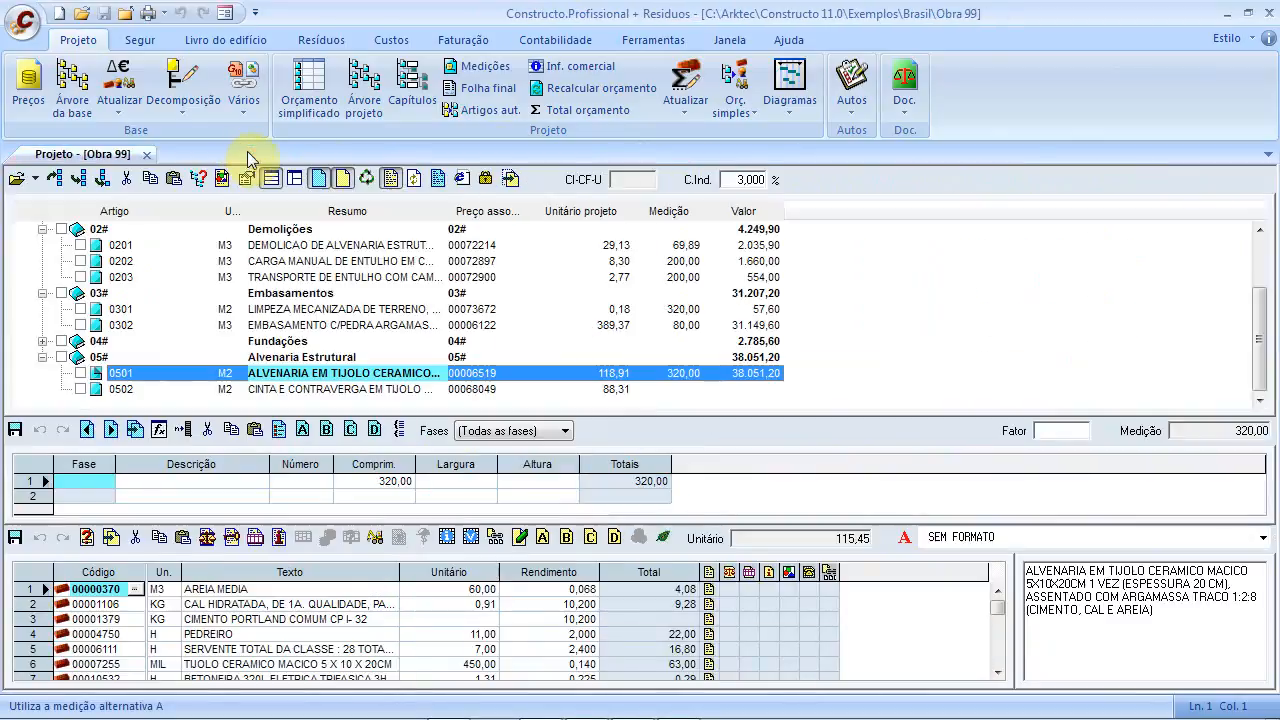
click(296, 390)
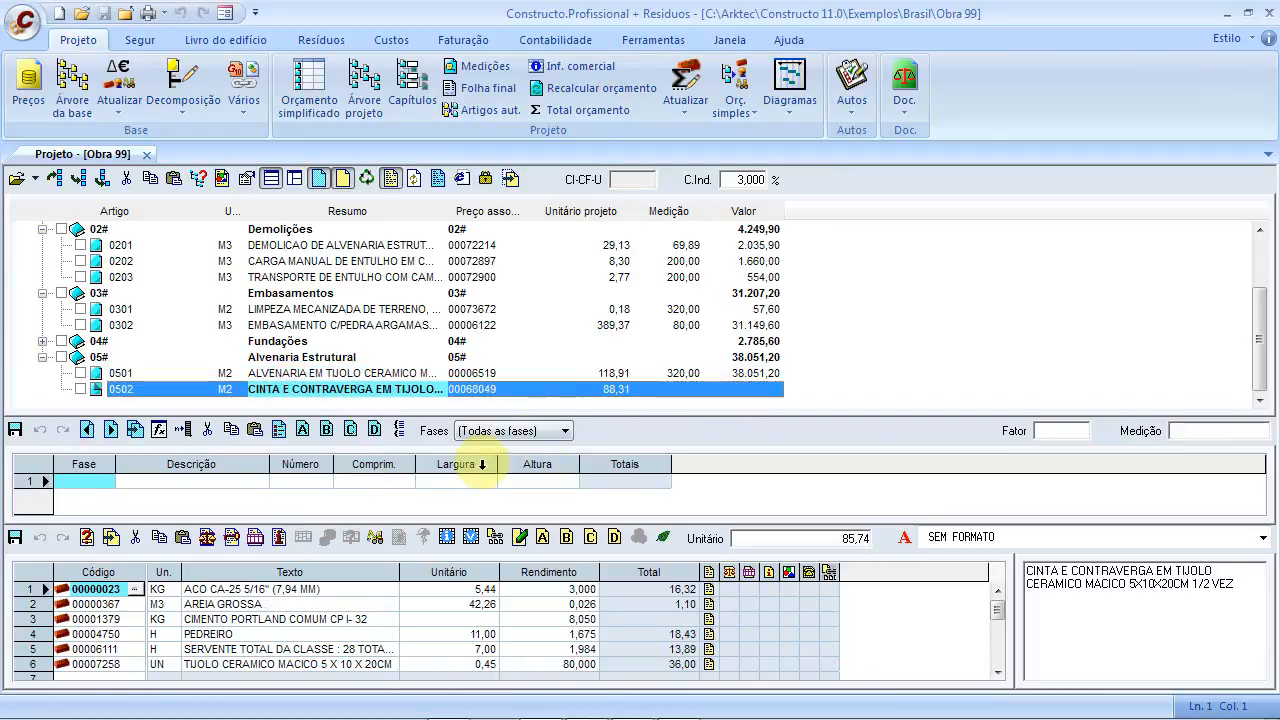
click(381, 482)
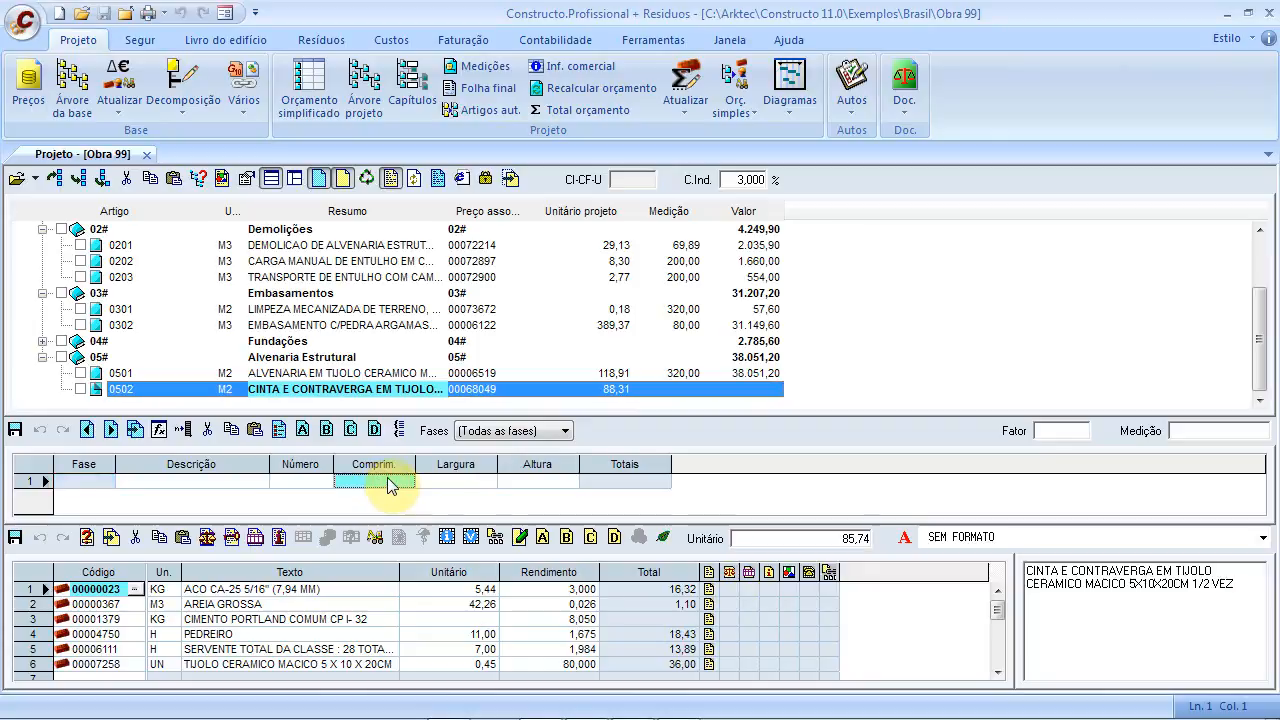
text(23)
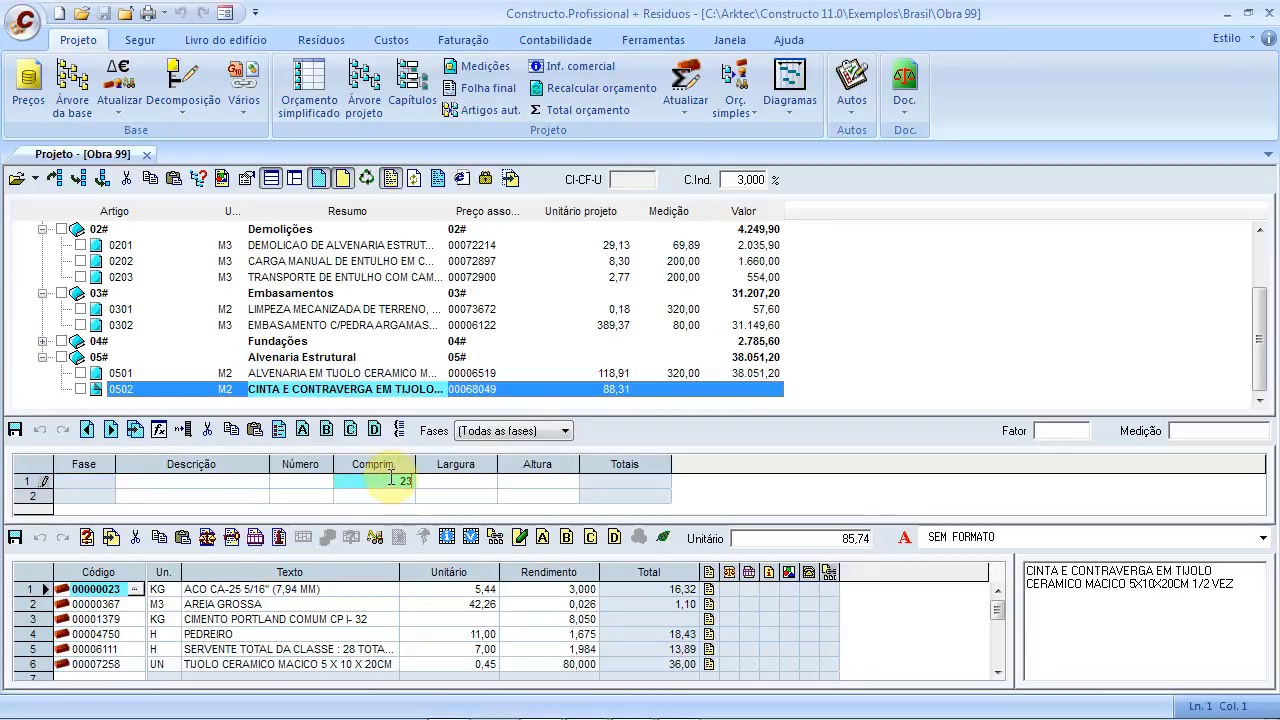
text(4)
key(Return)
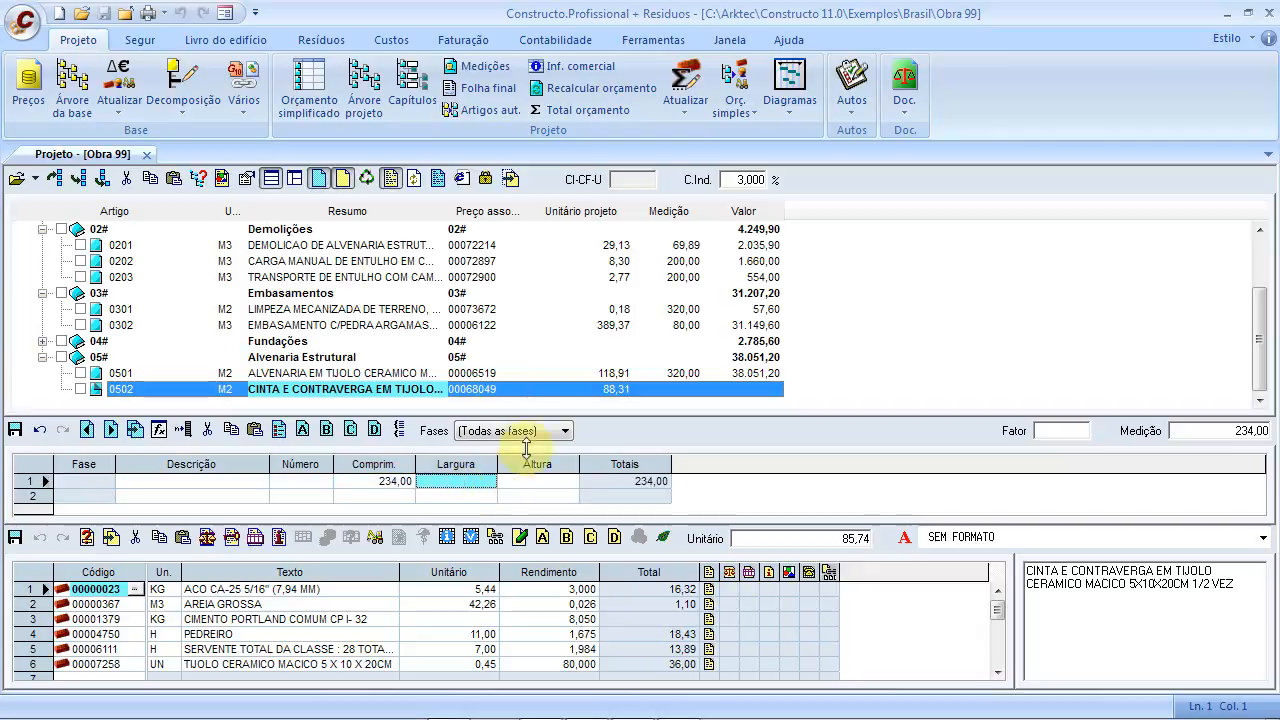
click(484, 372)
click(585, 411)
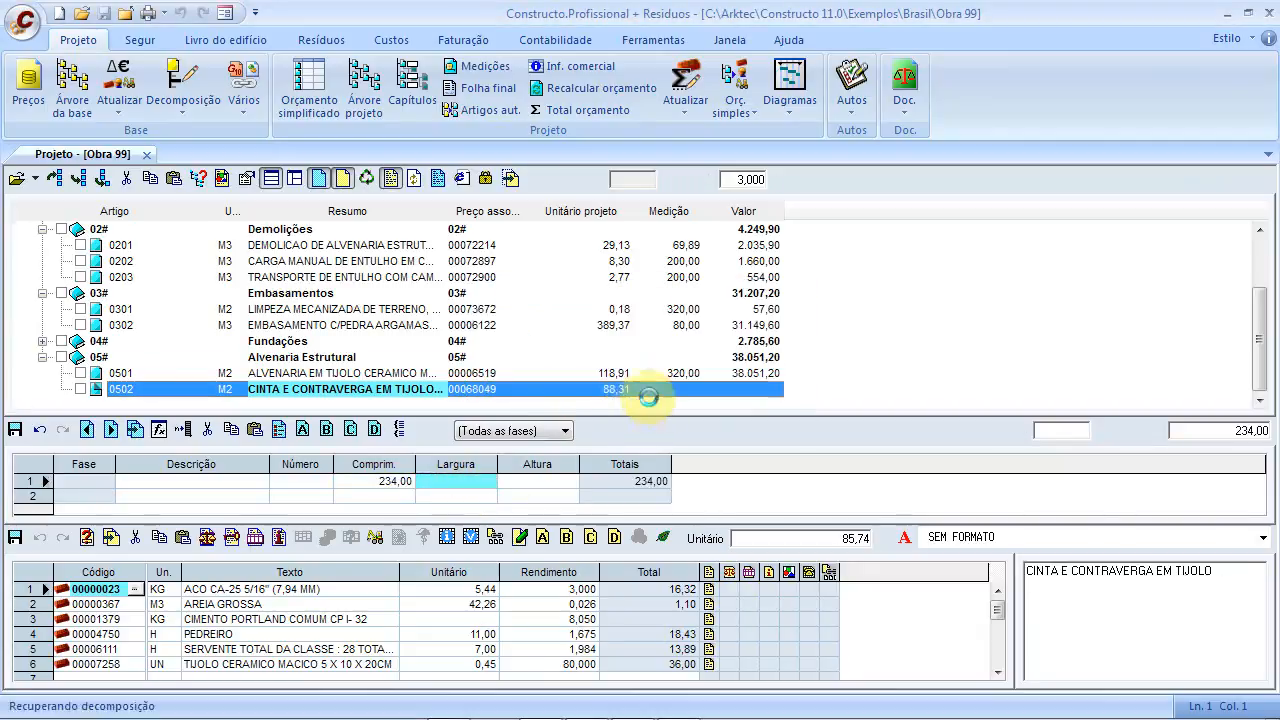
click(148, 154)
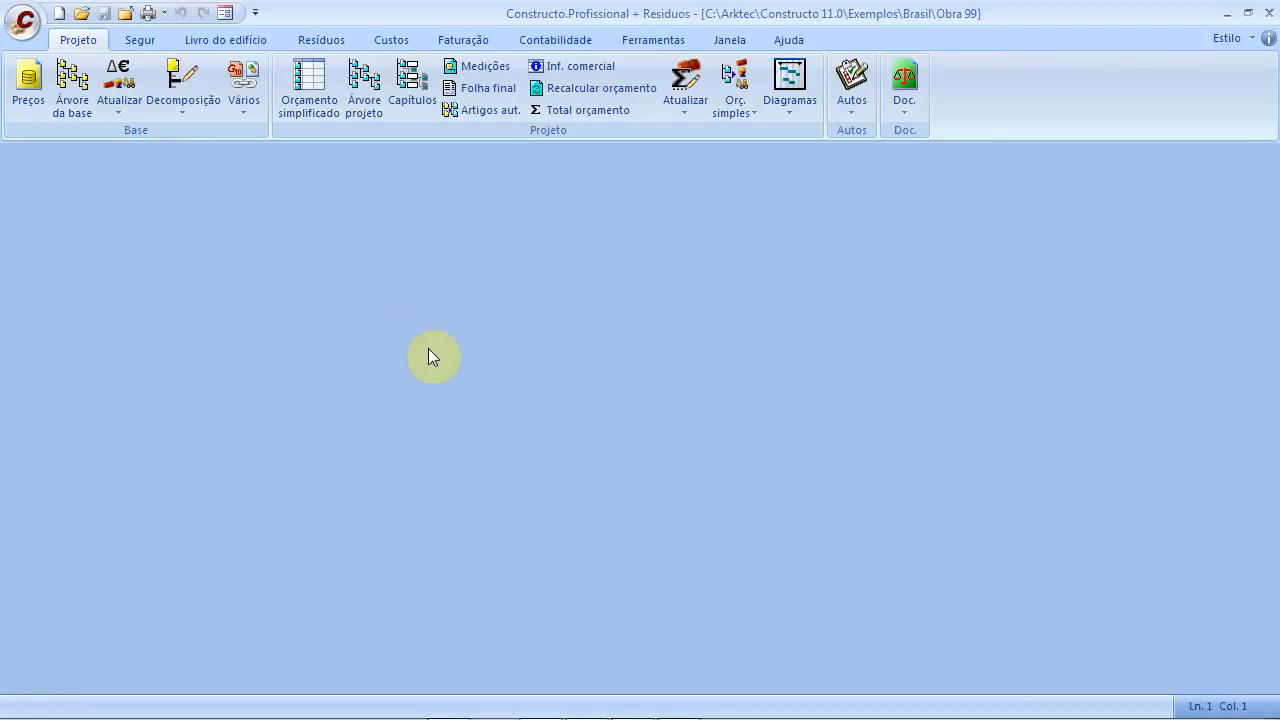
key(alt+Tab)
key(alt+Tab)
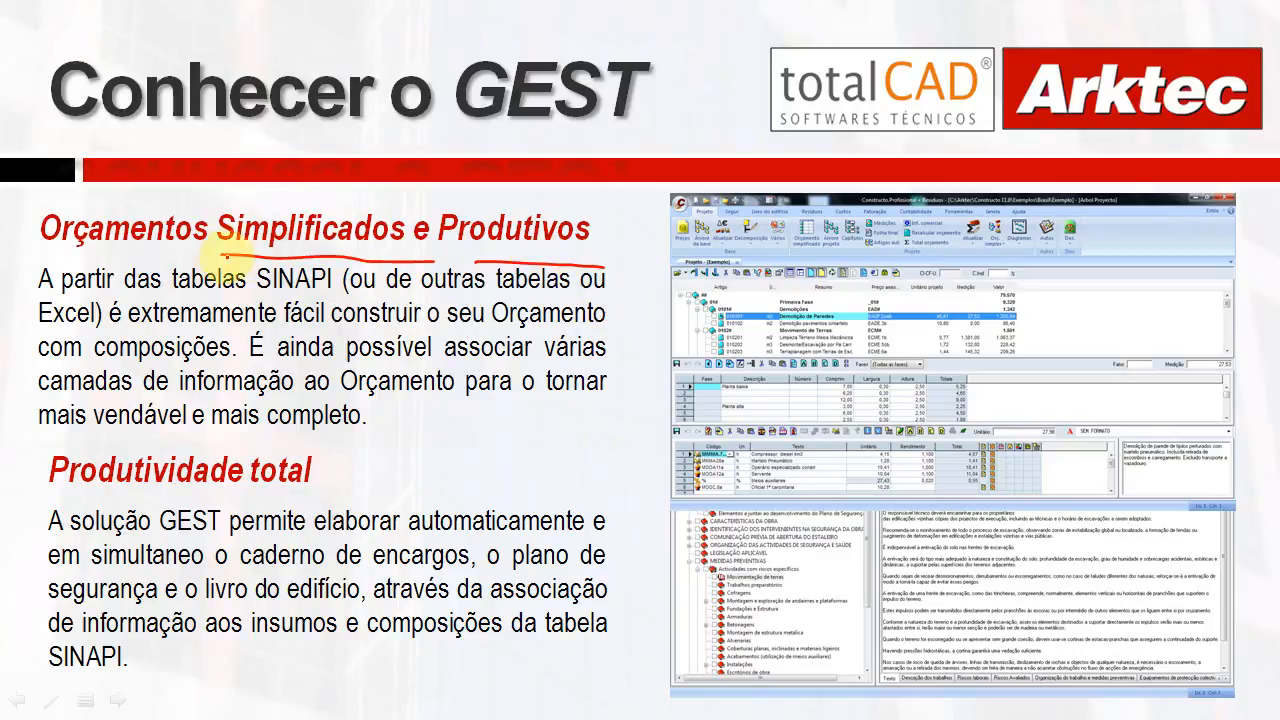
Circle 'Orçamentos Simplificados' and underline 'tabelas SINAPI', 'Excel', 'extremamente fácil' and 'Produtivos' in red
mouse_move(40, 257)
mouse_down()
mouse_move(392, 272)
mouse_move(418, 210)
mouse_move(140, 193)
mouse_move(40, 223)
mouse_move(42, 250)
mouse_up()
drag(152, 285, 335, 292)
drag(470, 293, 600, 291)
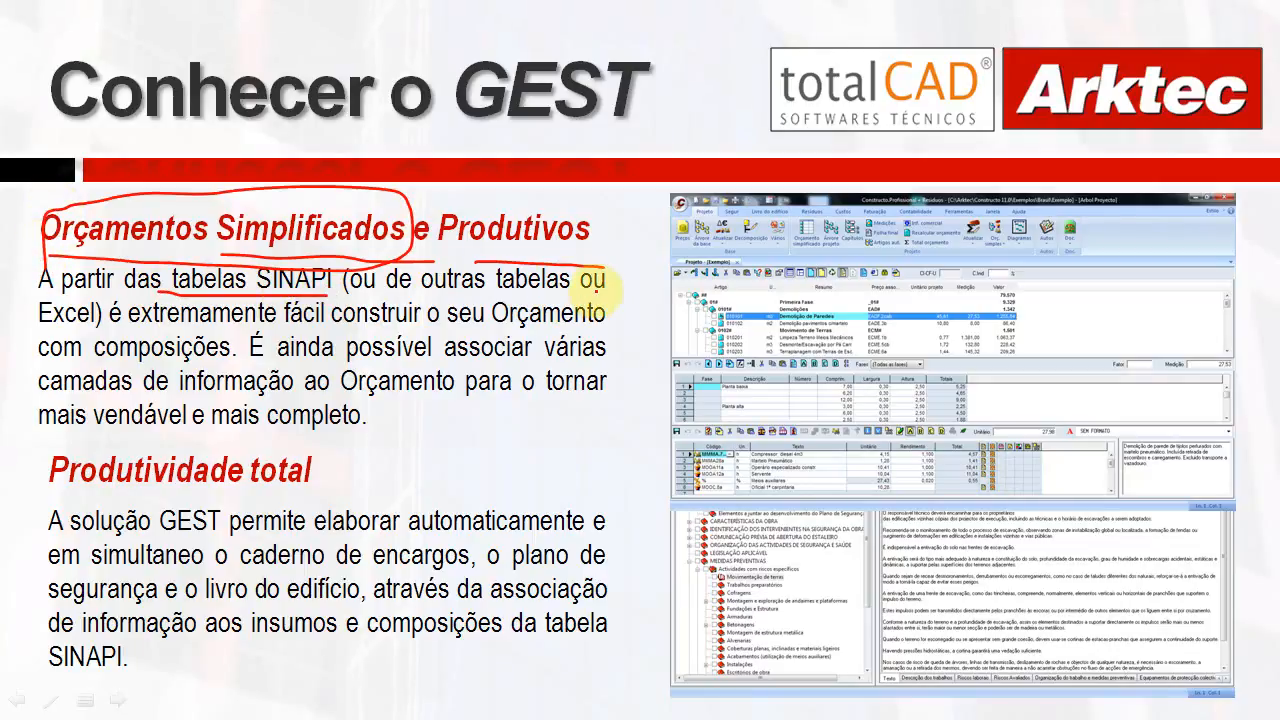
drag(36, 334, 125, 331)
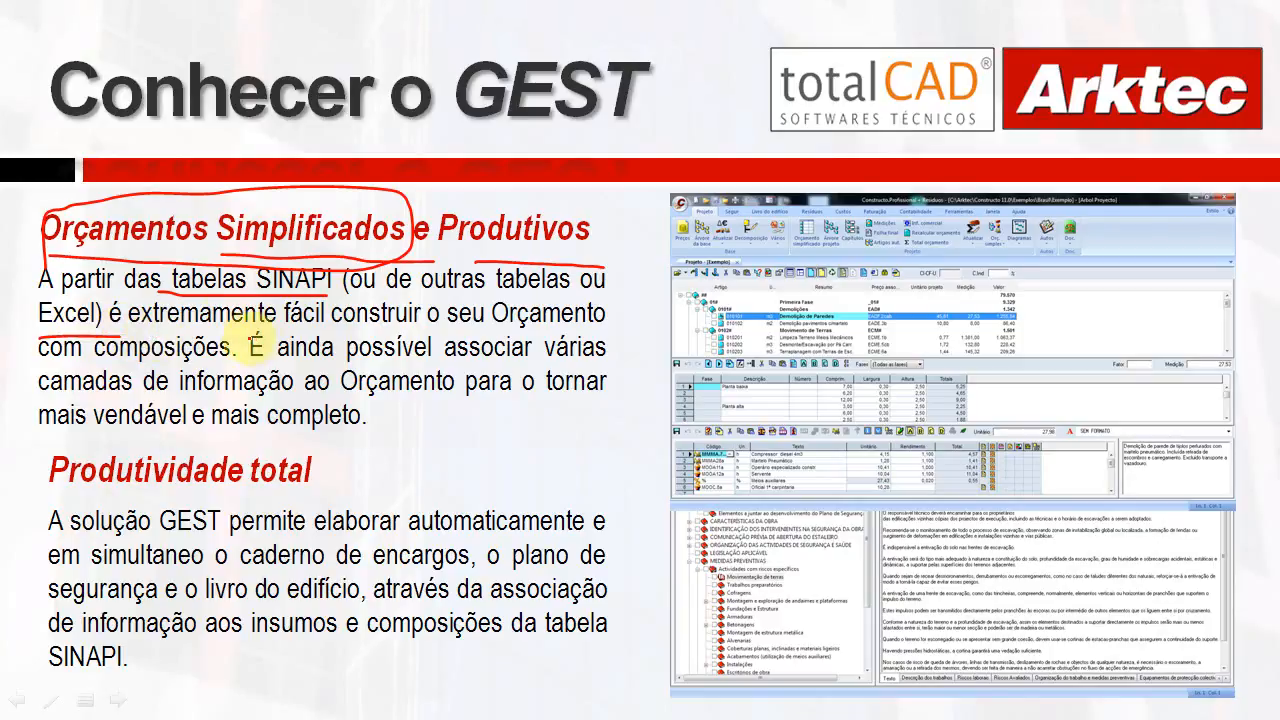
drag(190, 326, 322, 324)
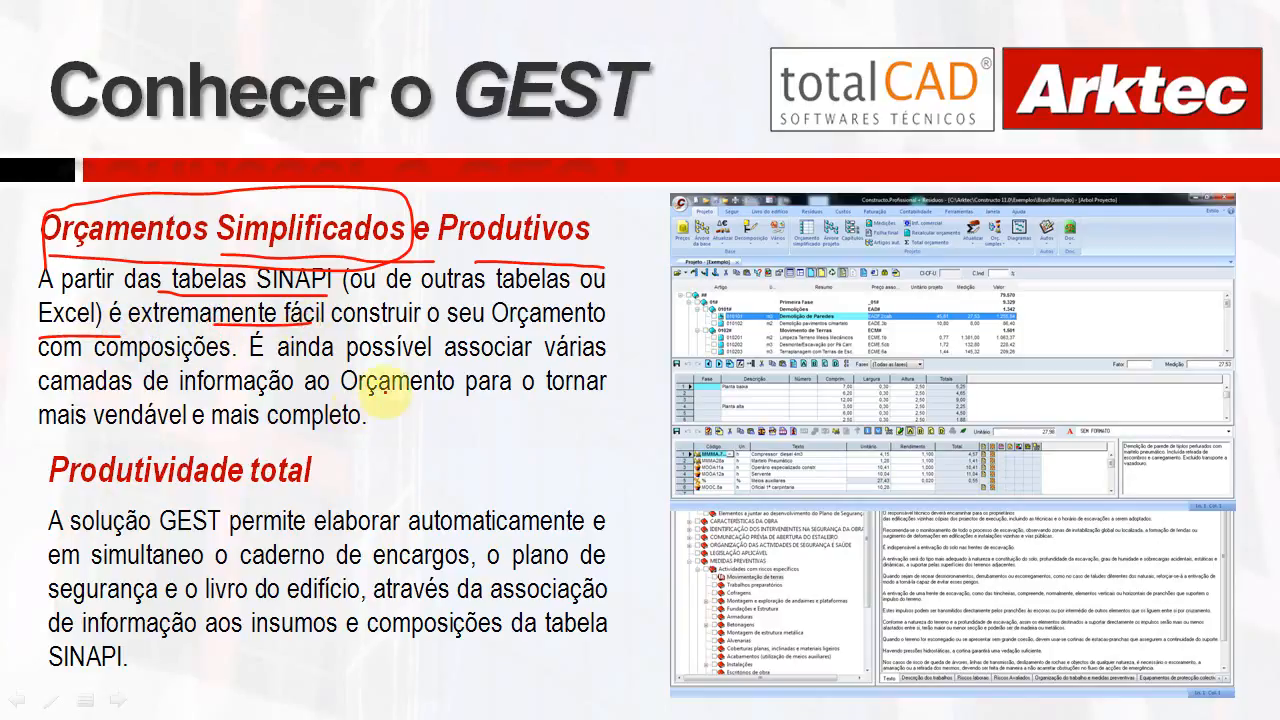
drag(453, 251, 574, 254)
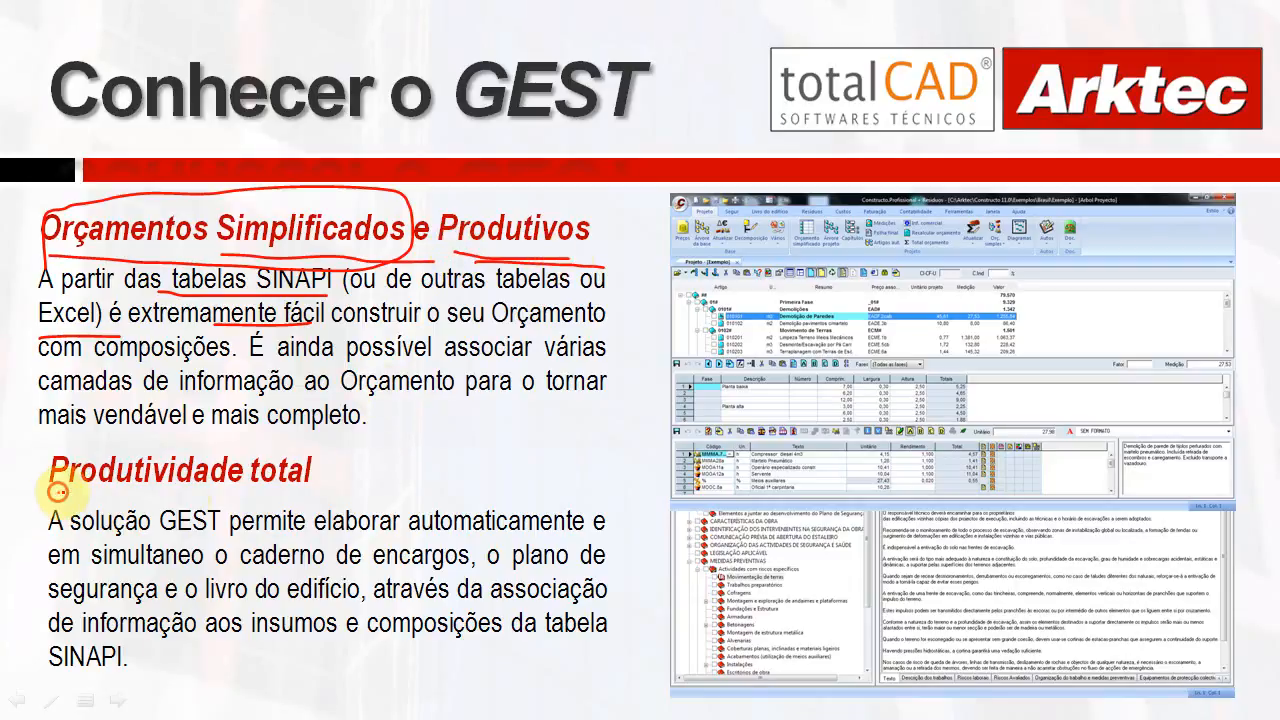
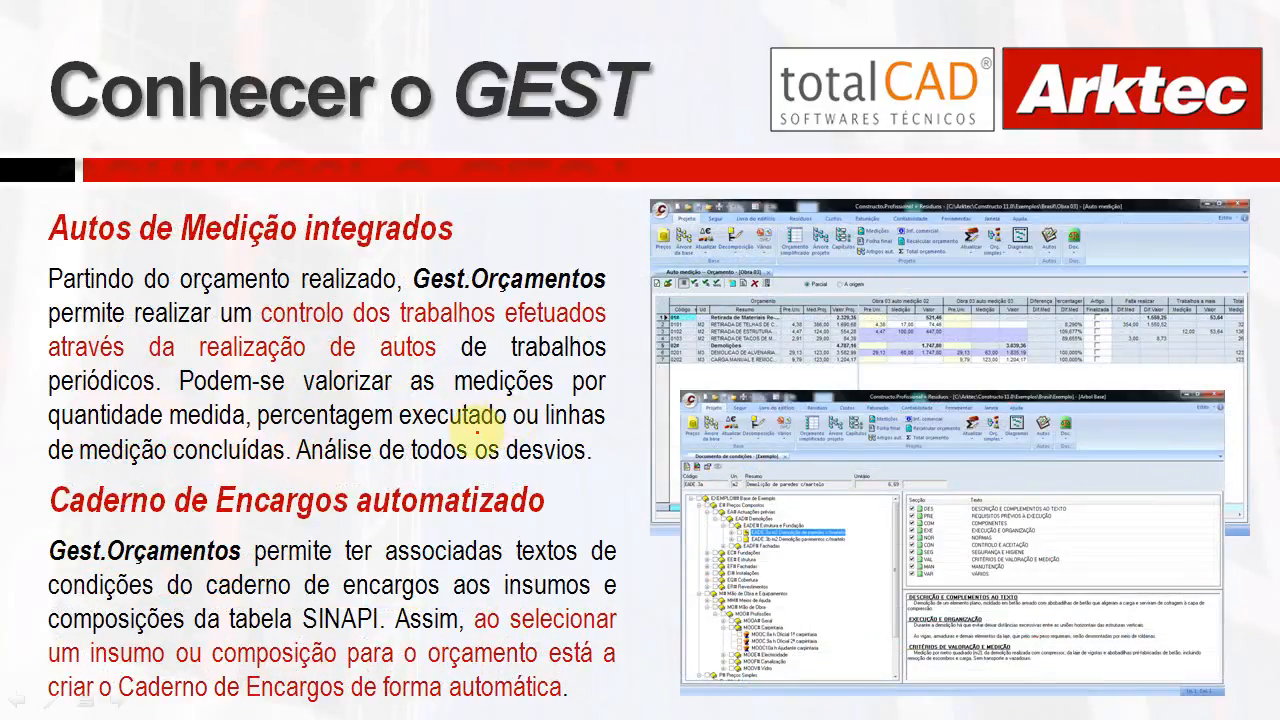
Draw a red box around the 'Autos de Medição integrados' heading and switch to Constructo
mouse_move(40, 205)
mouse_down()
mouse_move(400, 182)
mouse_move(487, 228)
mouse_up()
mouse_move(115, 258)
mouse_down()
mouse_move(23, 251)
mouse_move(60, 200)
mouse_move(400, 214)
mouse_move(435, 193)
mouse_up()
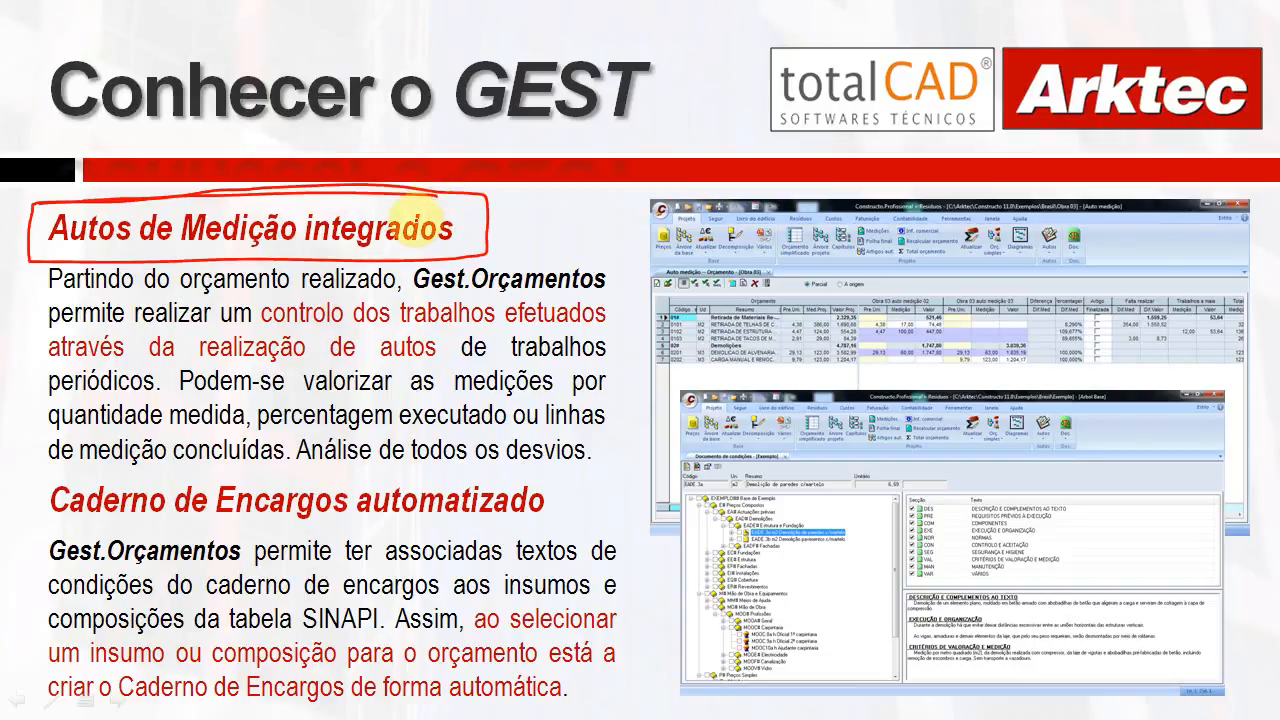
key(alt+Tab)
key(alt+Tab)
key(alt+Tab)
key(alt+Tab)
key(alt+Tab)
key(alt+Tab)
key(alt+Tab)
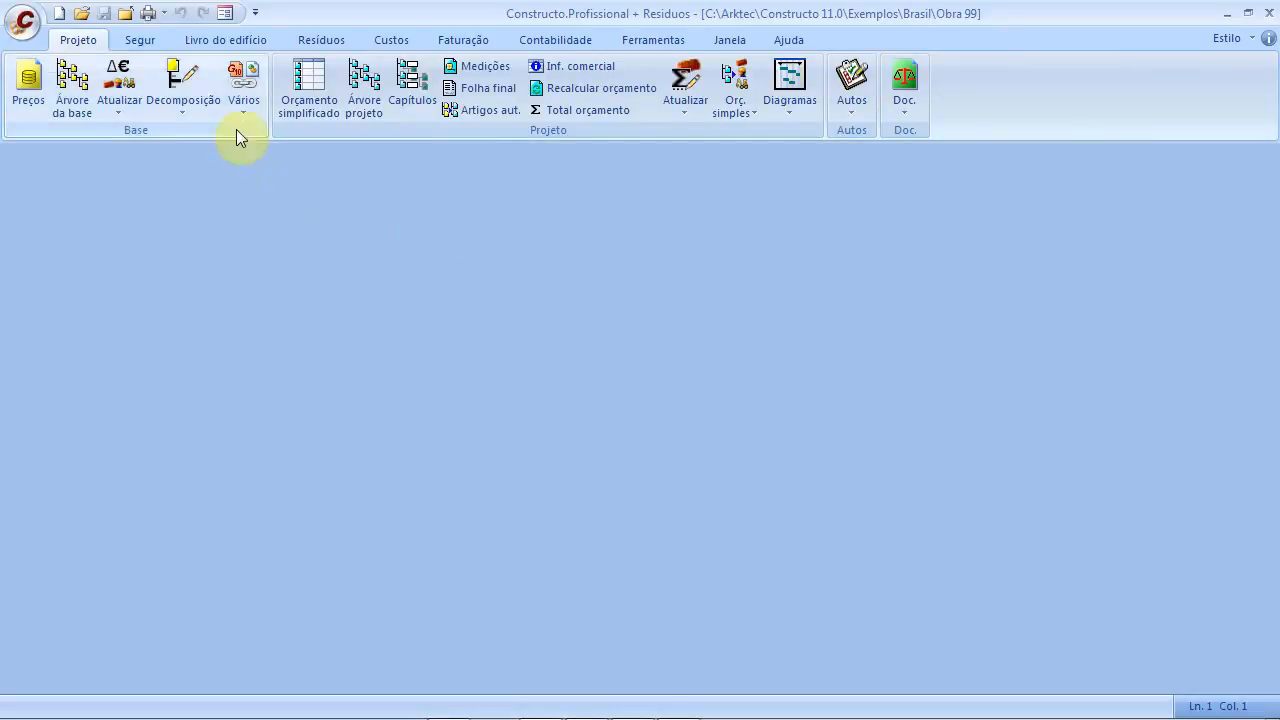
Preview the Obra 99 'Medição e orçamento' listing from the print settings
click(22, 30)
click(350, 352)
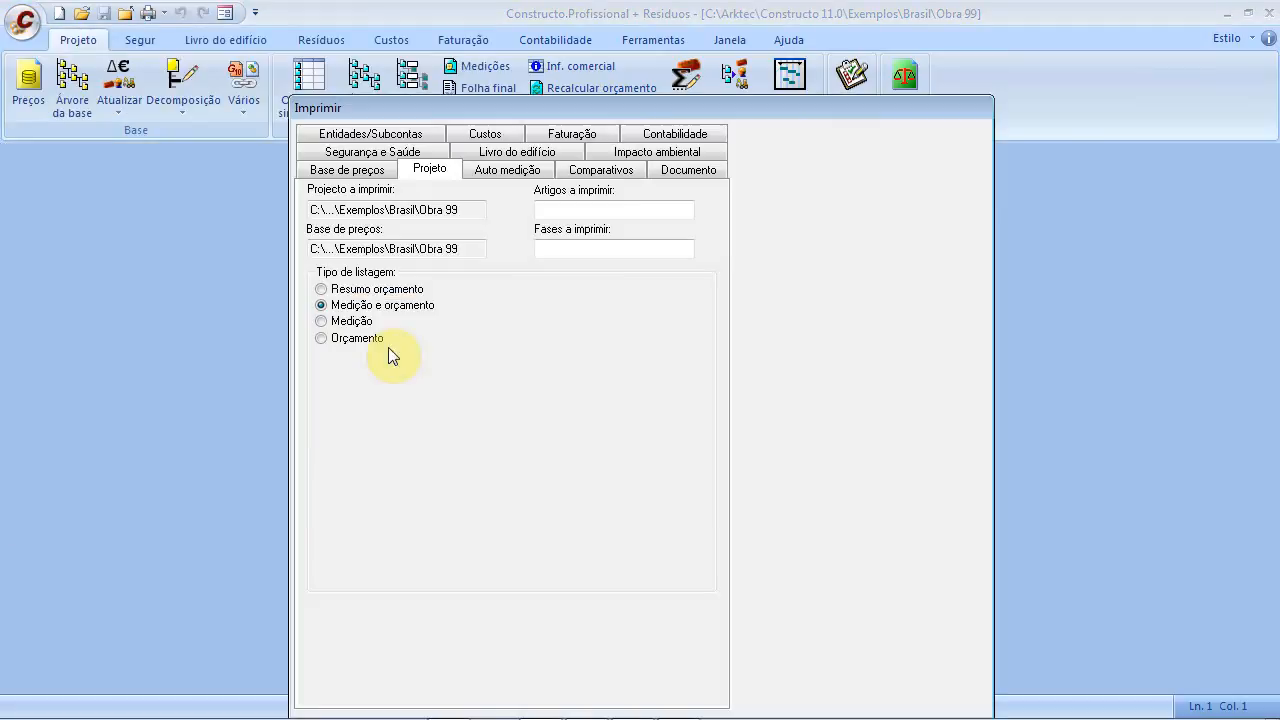
click(775, 176)
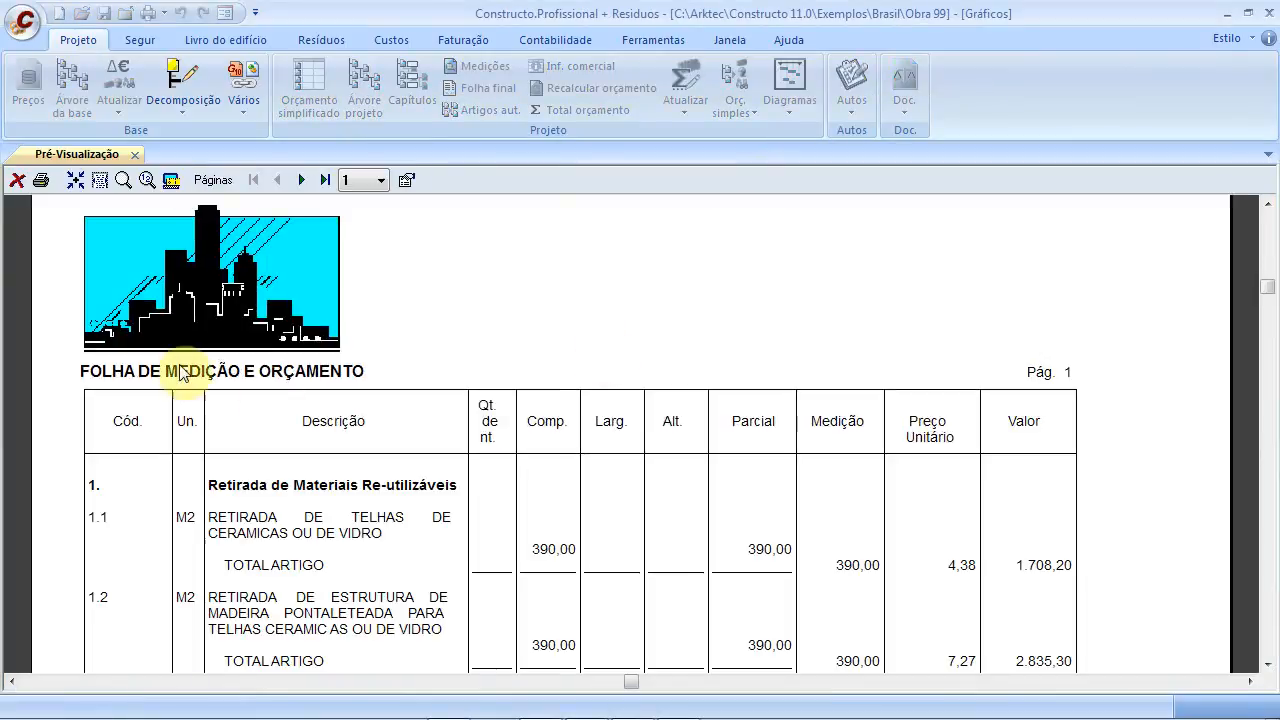
scroll(186, 484, down, 3)
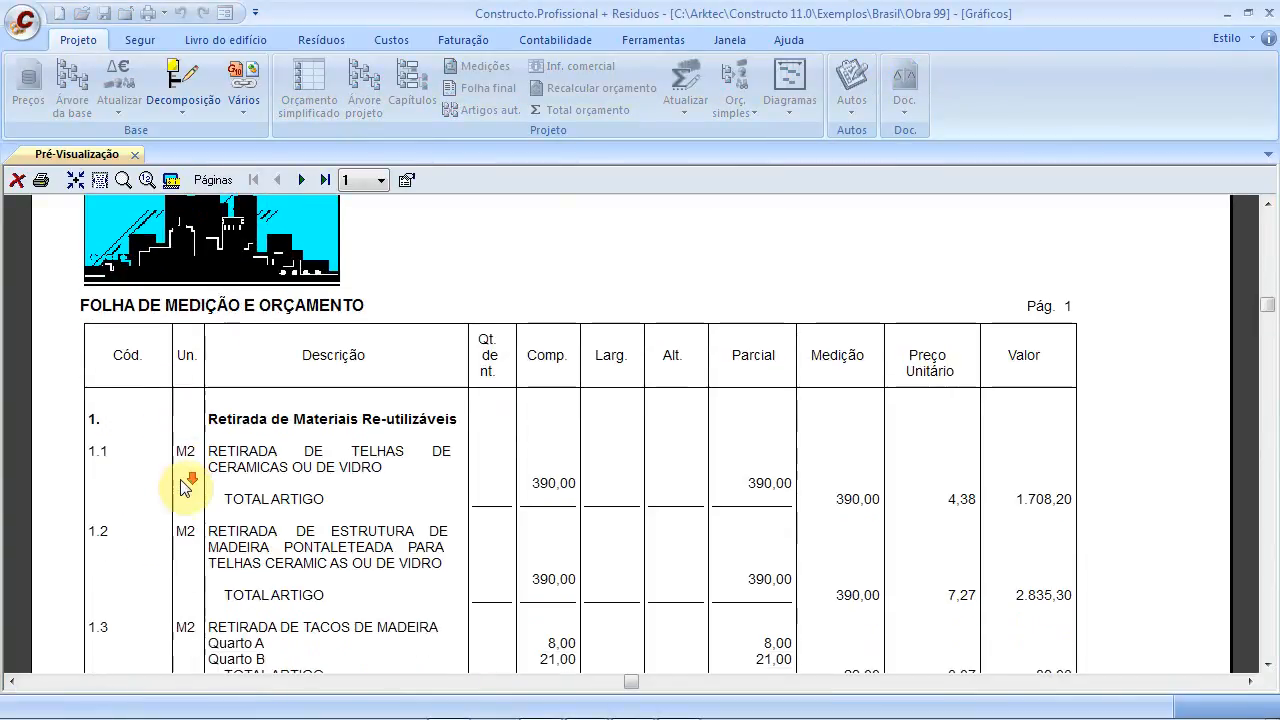
scroll(190, 482, up, 3)
scroll(193, 478, down, 5)
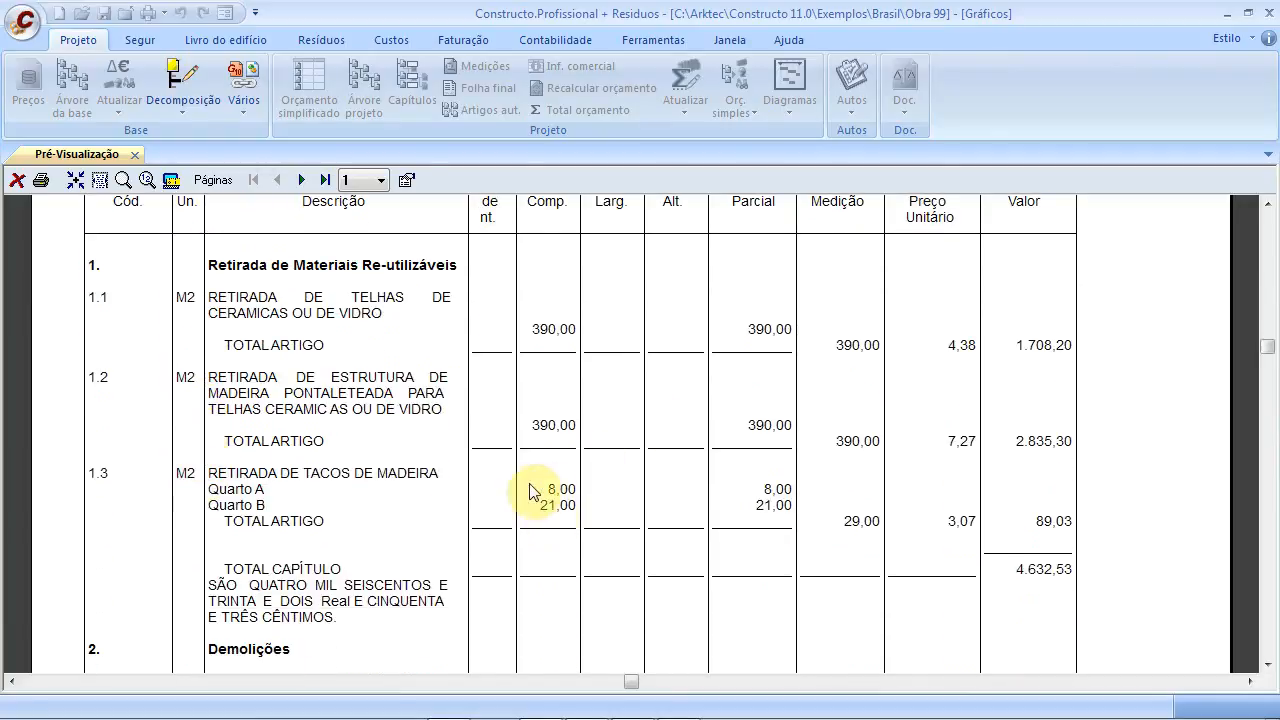
Scroll through the first chapters of the Folha de Medição e Orçamento preview
scroll(378, 560, down, 8)
scroll(375, 550, down, 5)
scroll(340, 530, up, 10)
scroll(240, 590, up, 10)
scroll(230, 470, up, 2)
scroll(210, 398, down, 9)
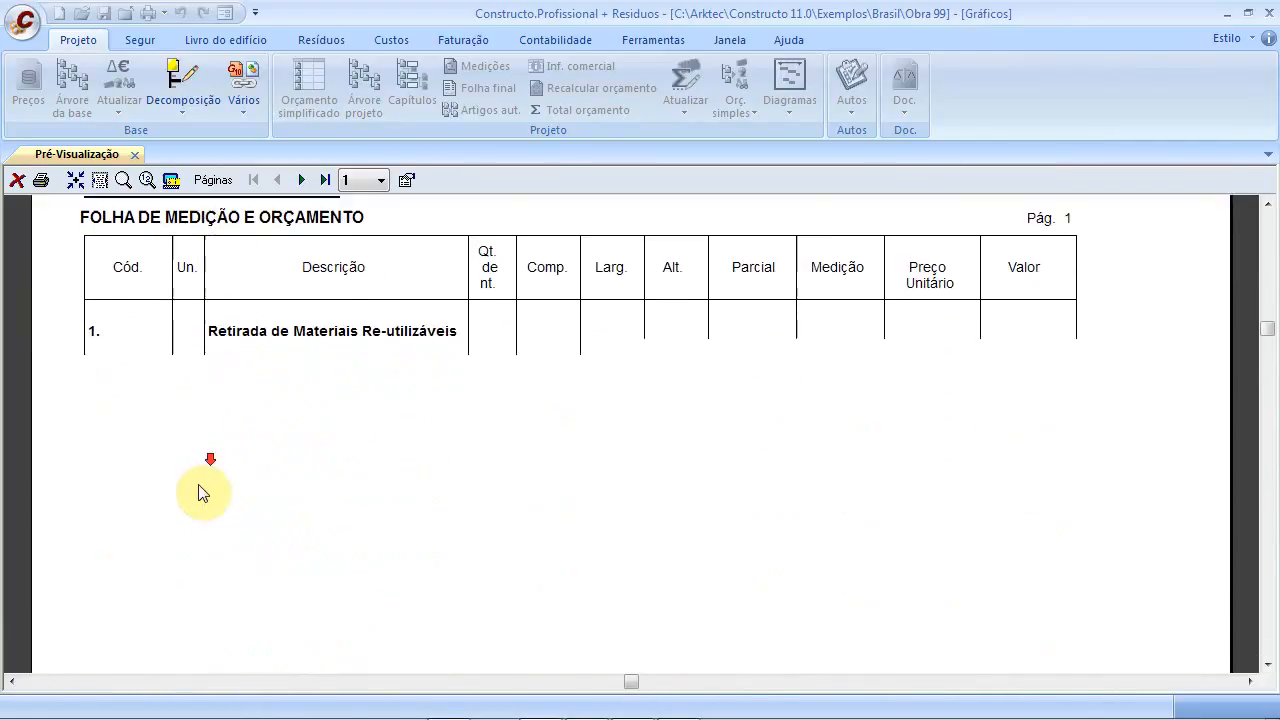
scroll(200, 480, down, 5)
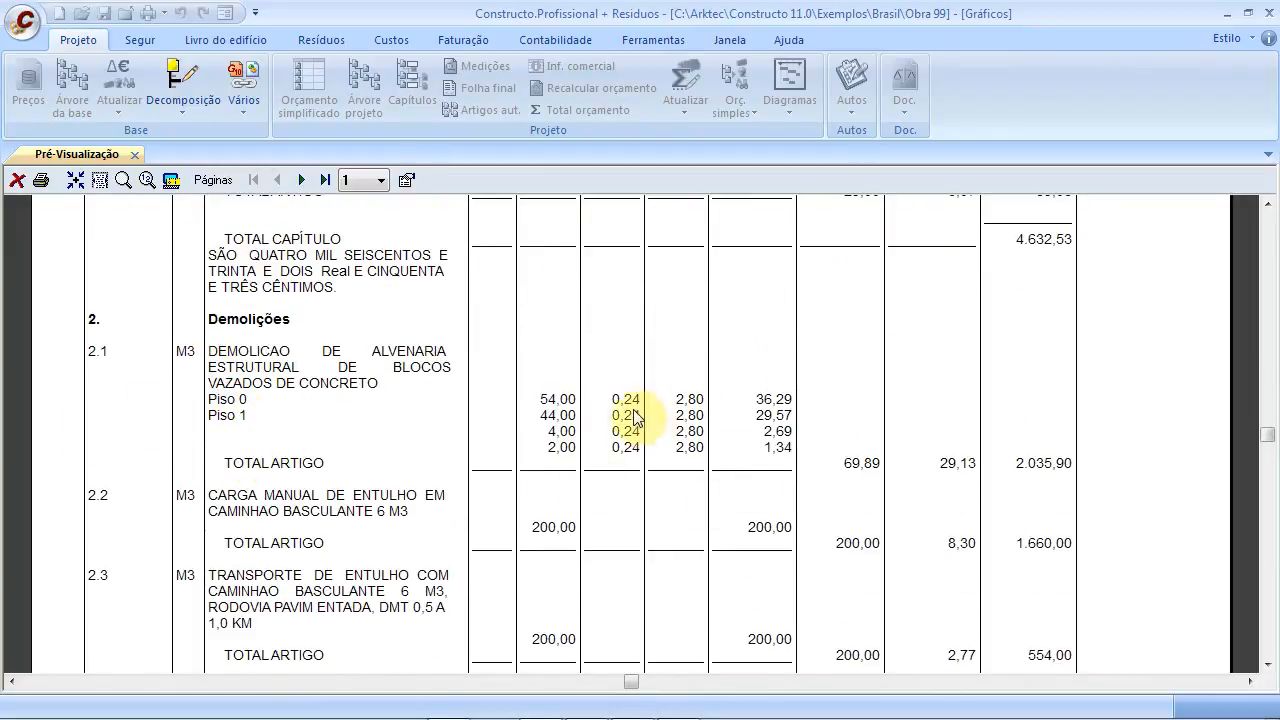
scroll(640, 420, up, 6)
scroll(512, 498, up, 2)
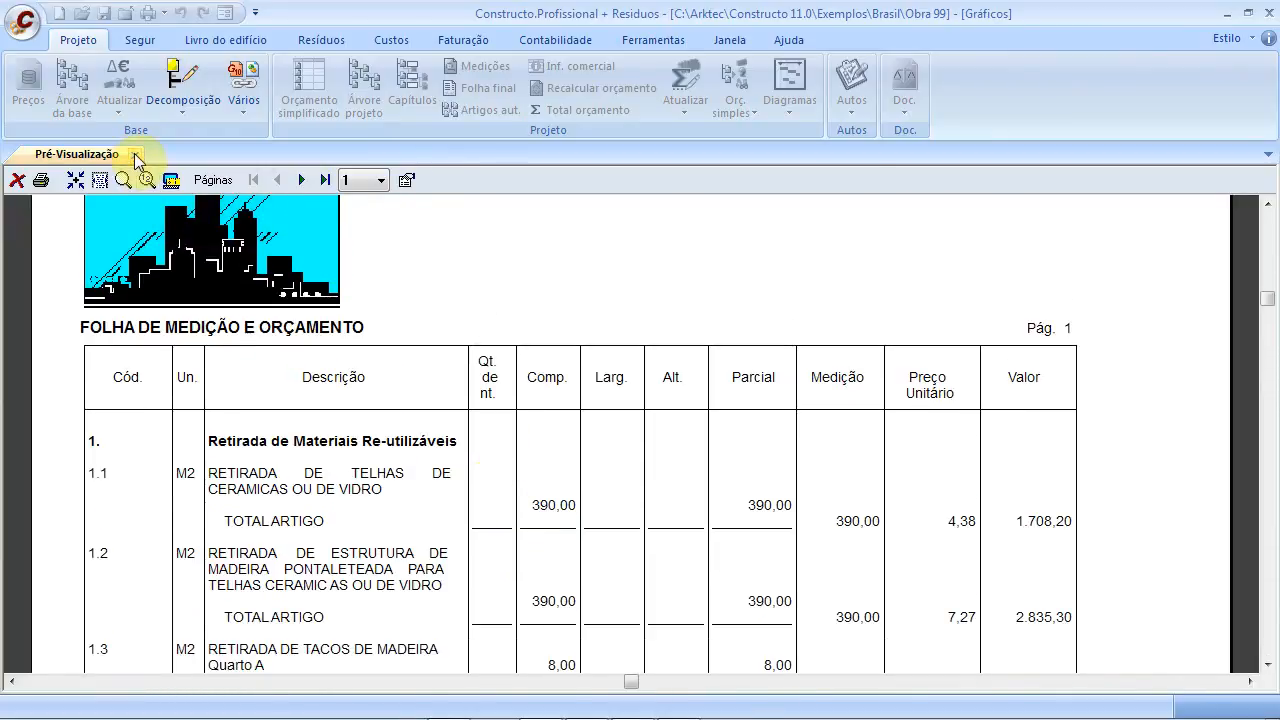
Preview the budget-only Orçamento sheet for Obra 99, scroll through it, then close it
click(16, 180)
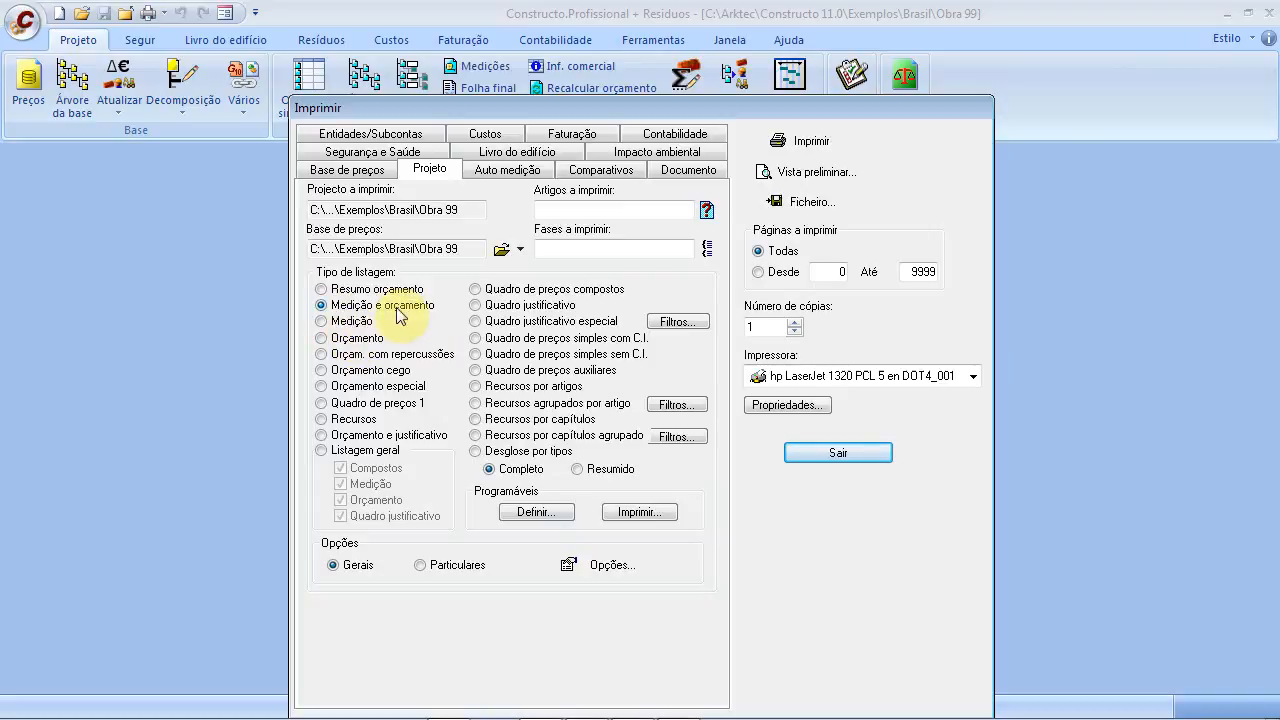
click(322, 338)
click(805, 172)
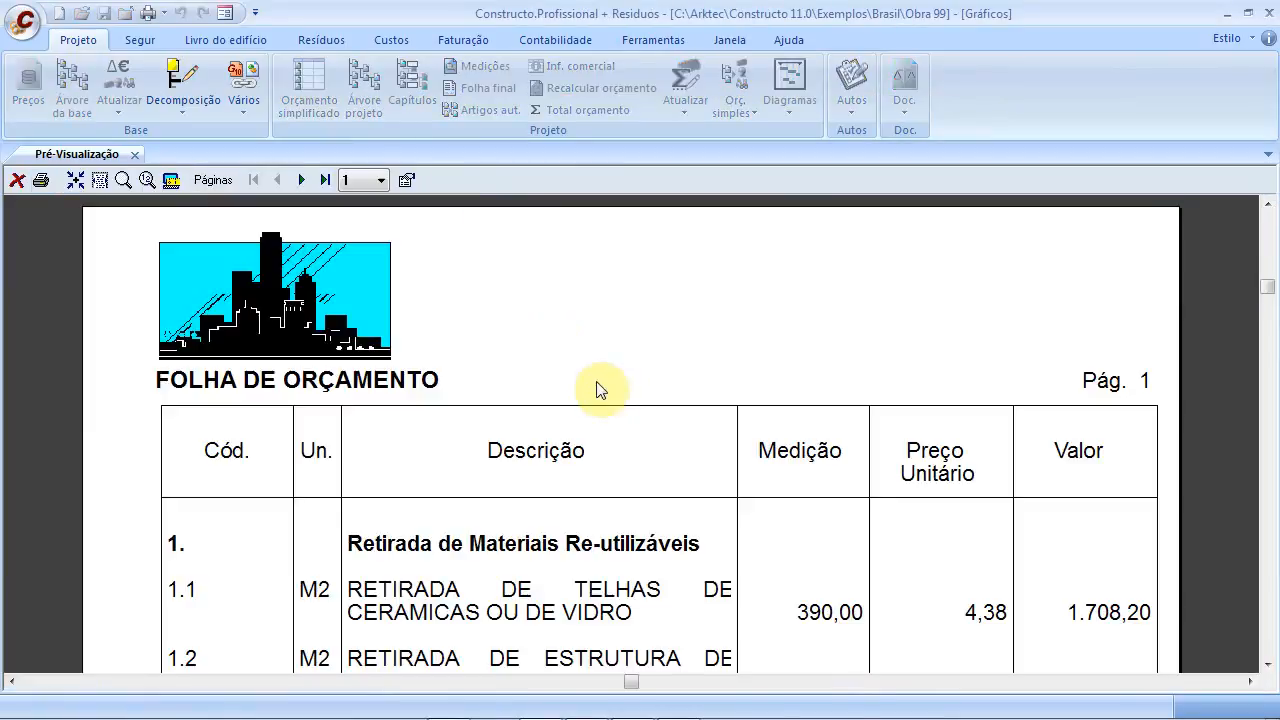
scroll(674, 520, down, 5)
scroll(674, 520, down, 8)
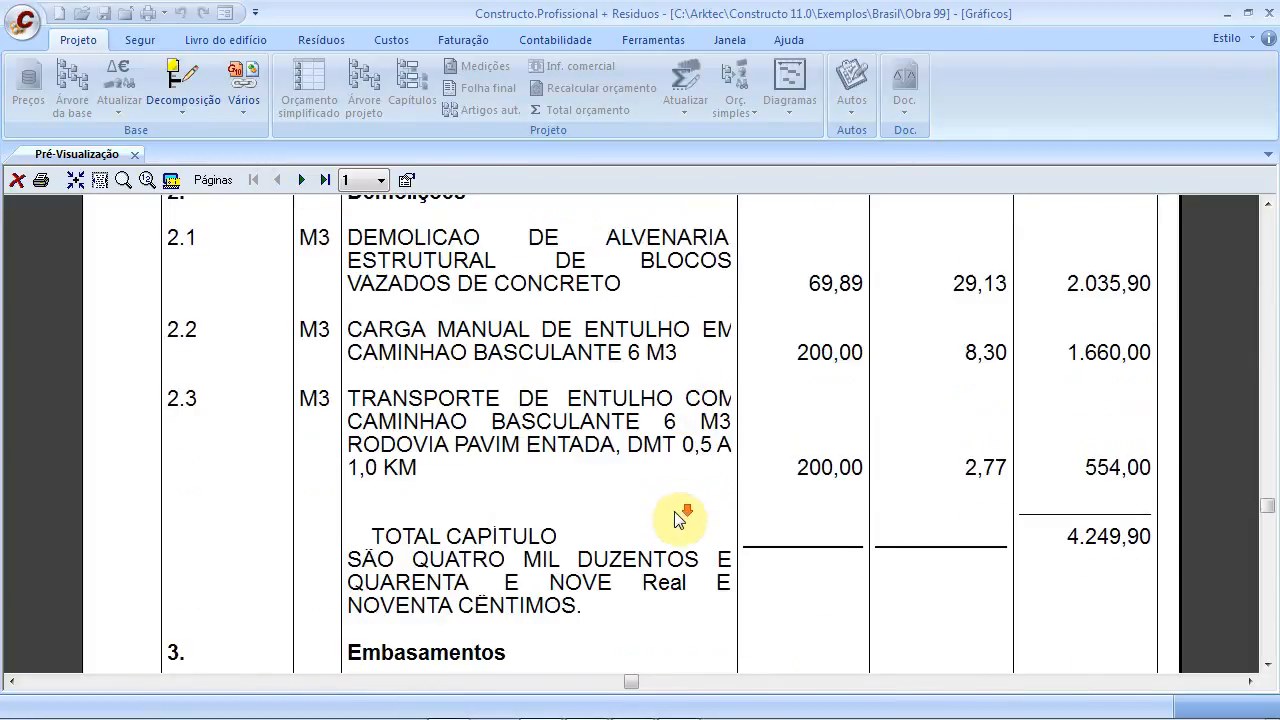
scroll(679, 520, down, 2)
scroll(641, 492, up, 1)
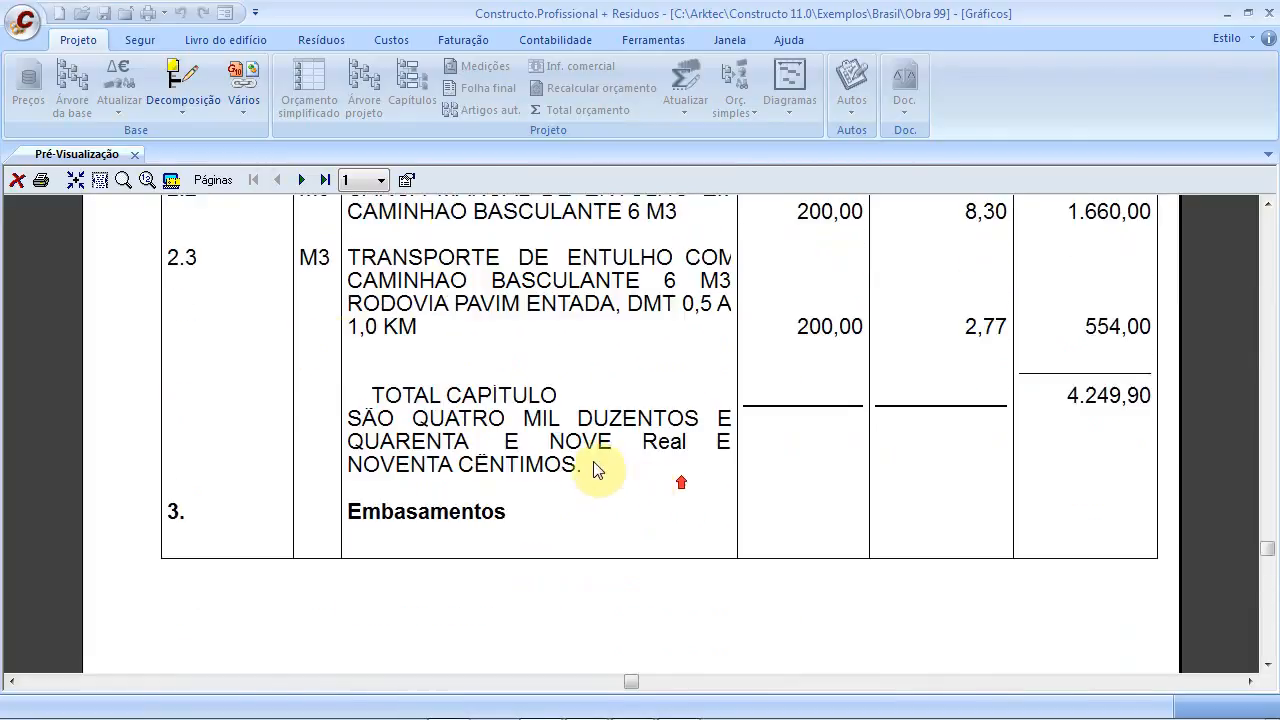
click(17, 180)
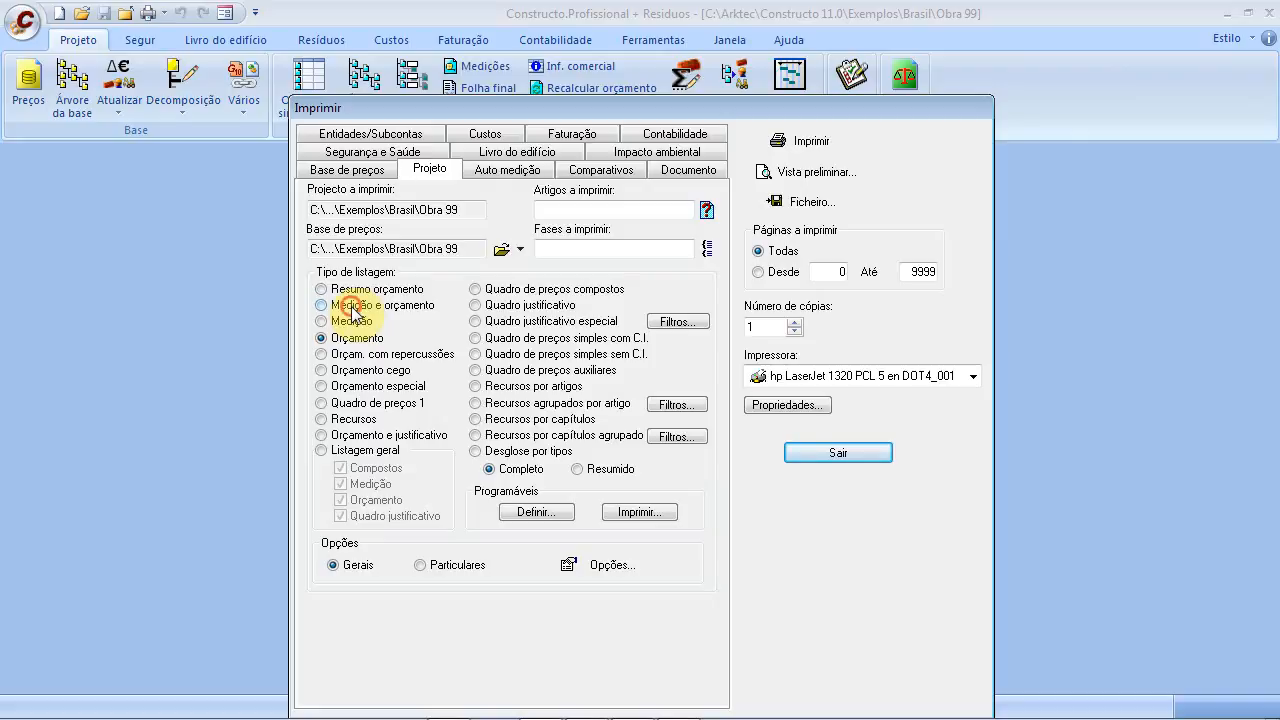
Preview Medição e orçamento again and change its listing options
click(820, 172)
scroll(570, 360, down, 2)
right_click(547, 359)
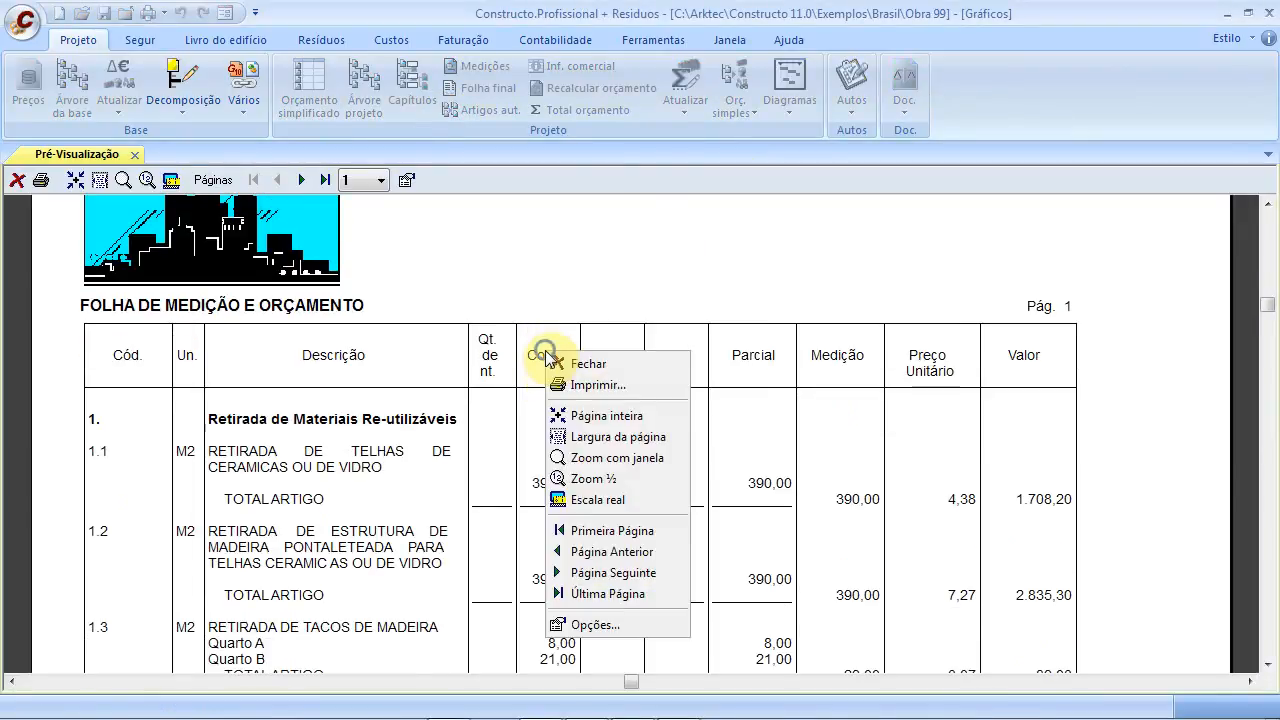
click(616, 621)
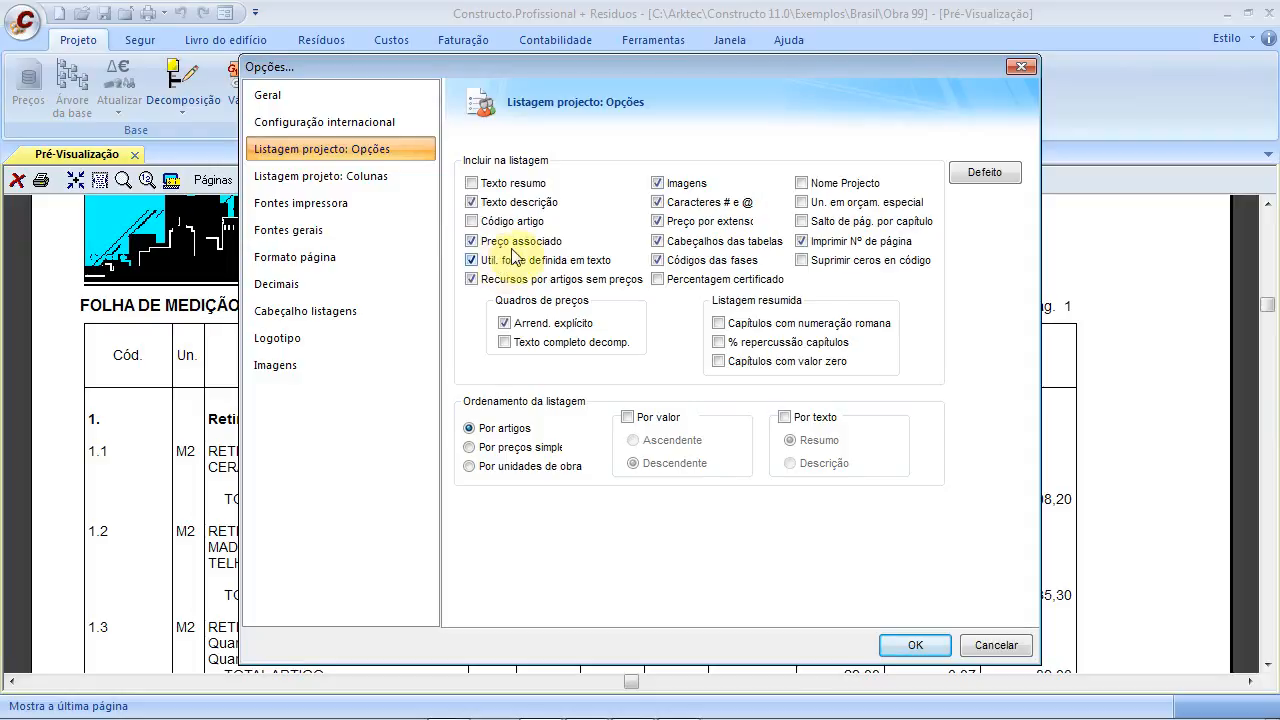
click(895, 647)
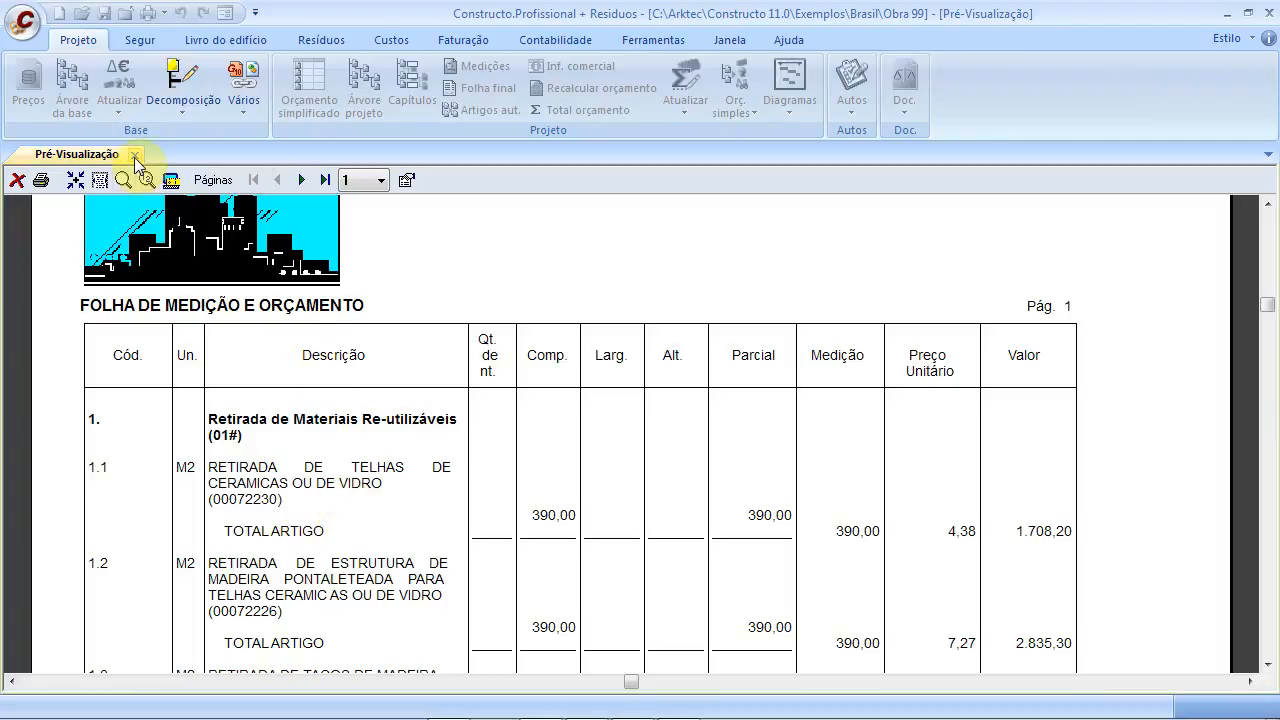
Change the listing options again so the item codes no longer appear
right_click(455, 296)
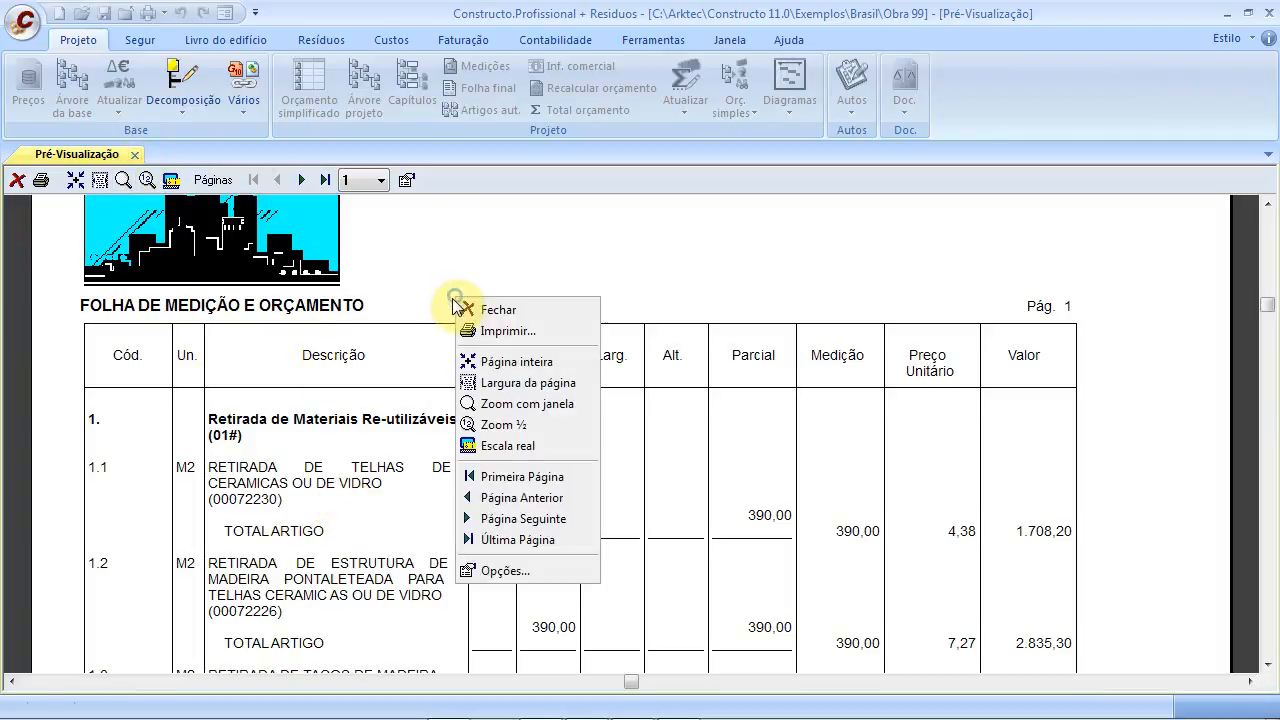
click(512, 571)
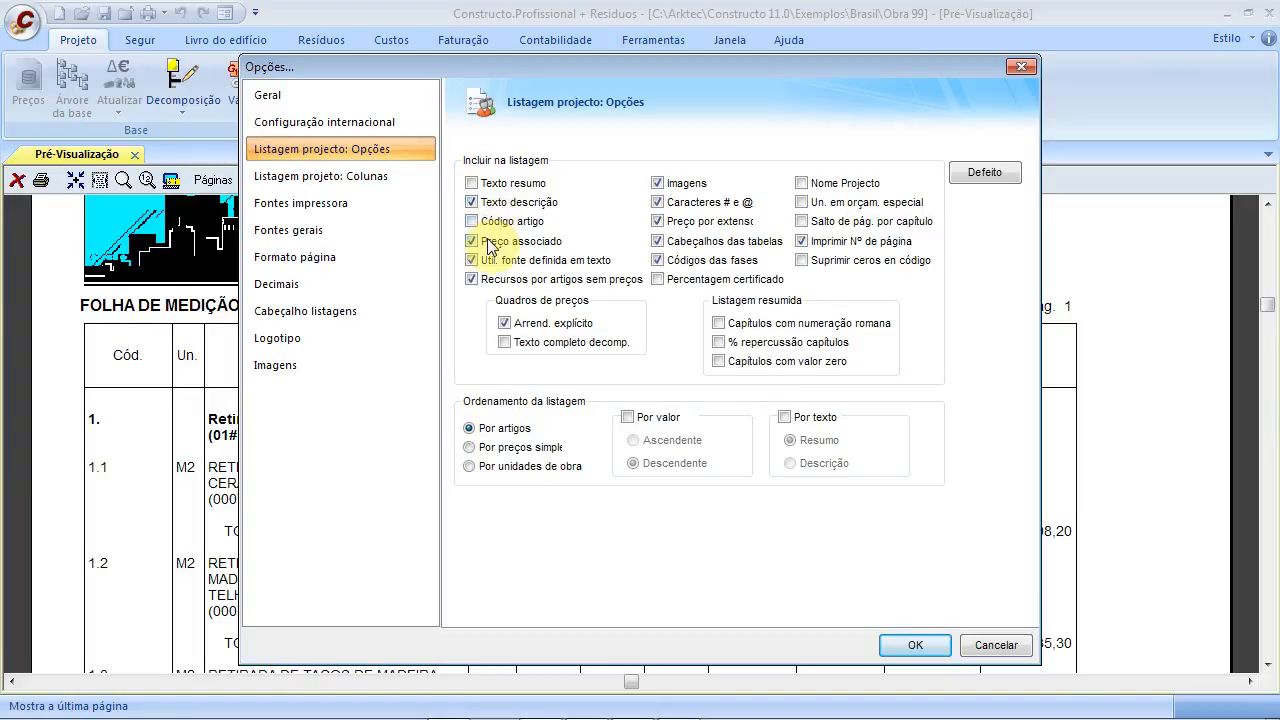
click(912, 645)
right_click(592, 267)
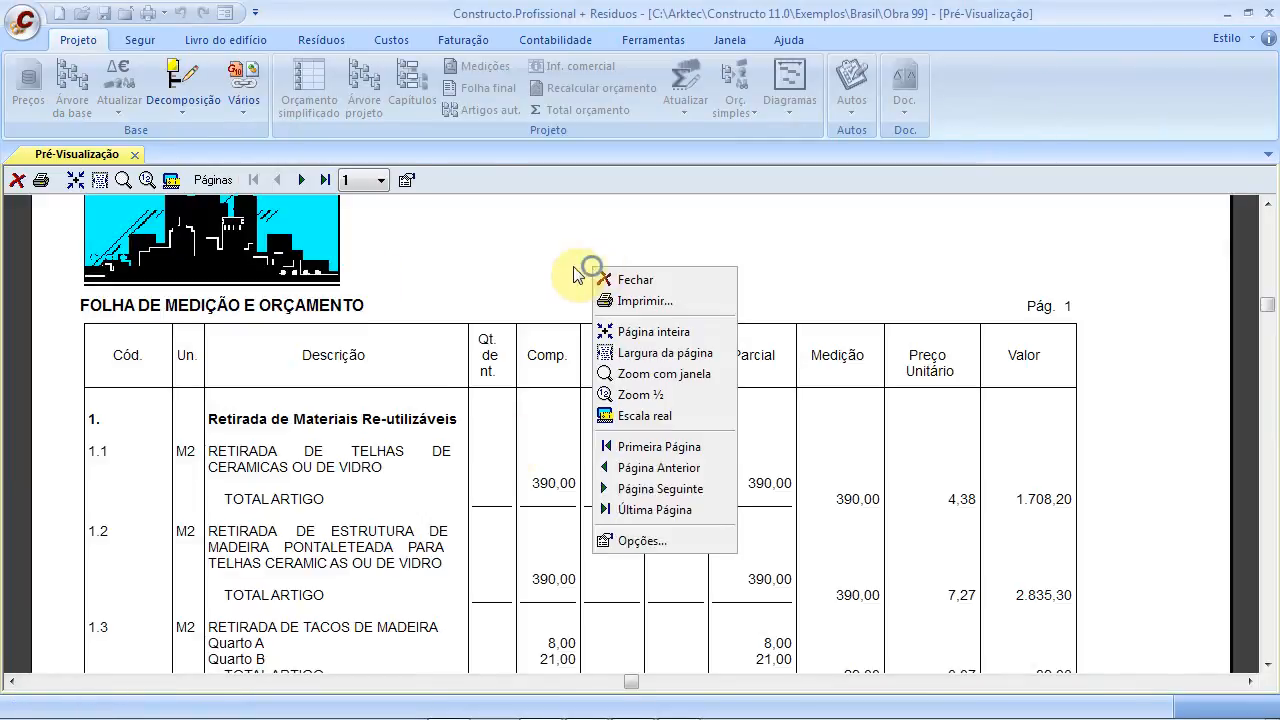
click(644, 557)
Move the logo to the top right of the page in the listing's logo settings
right_click(650, 422)
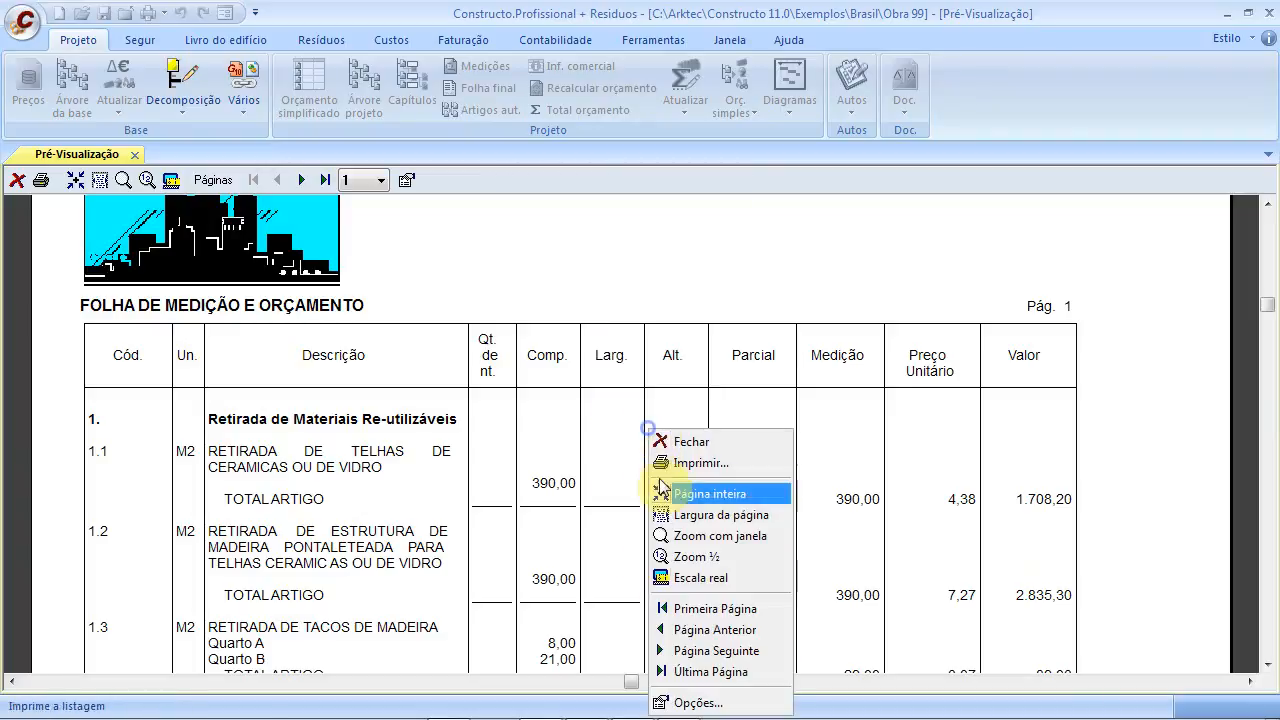
click(686, 690)
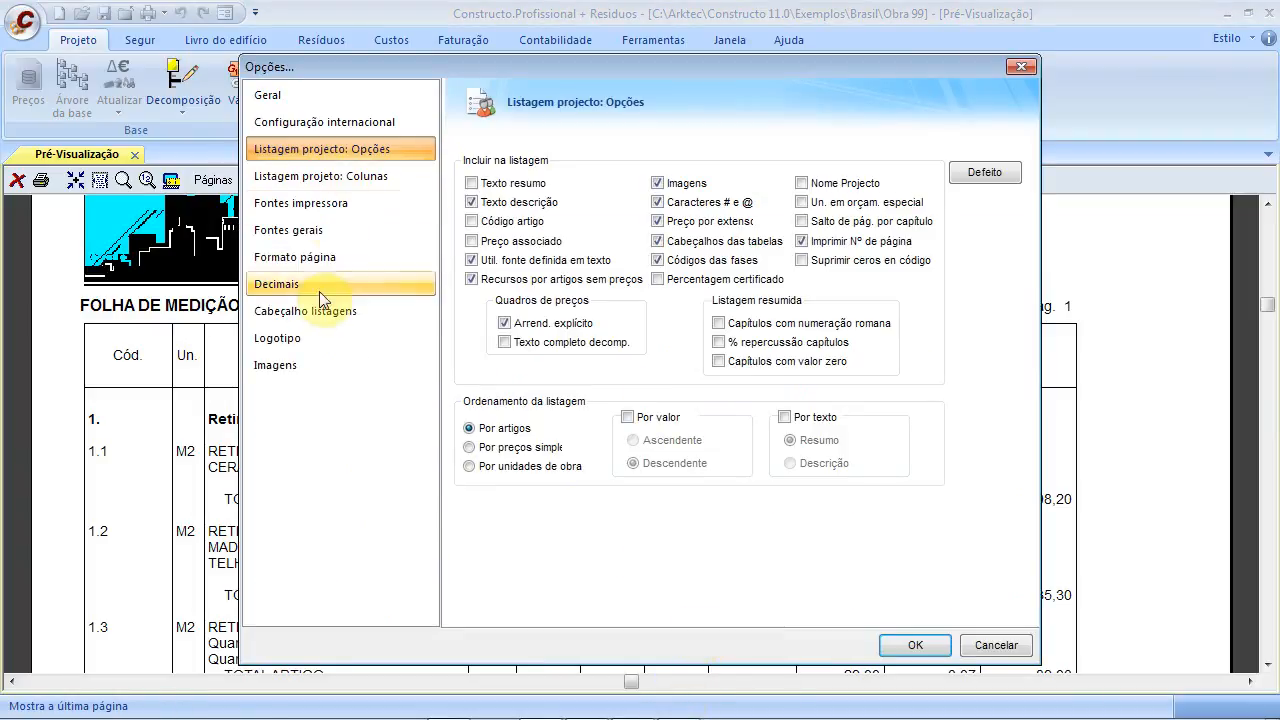
click(322, 335)
click(596, 211)
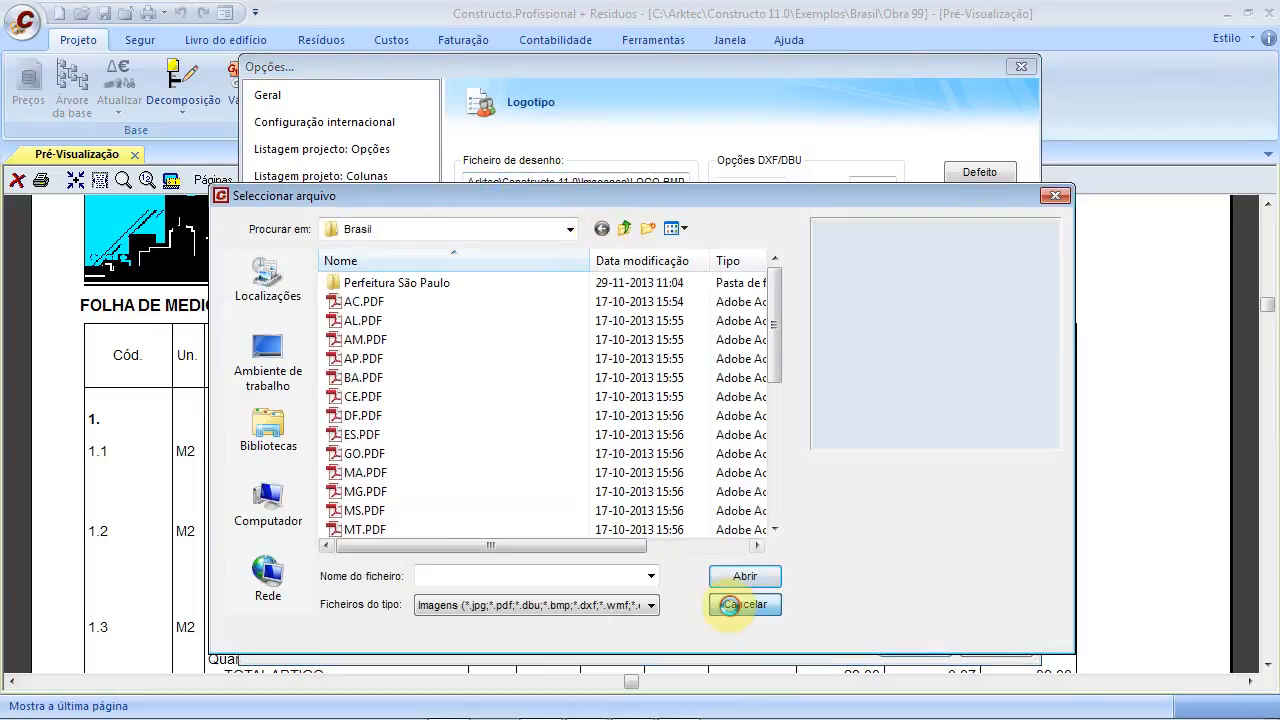
click(743, 605)
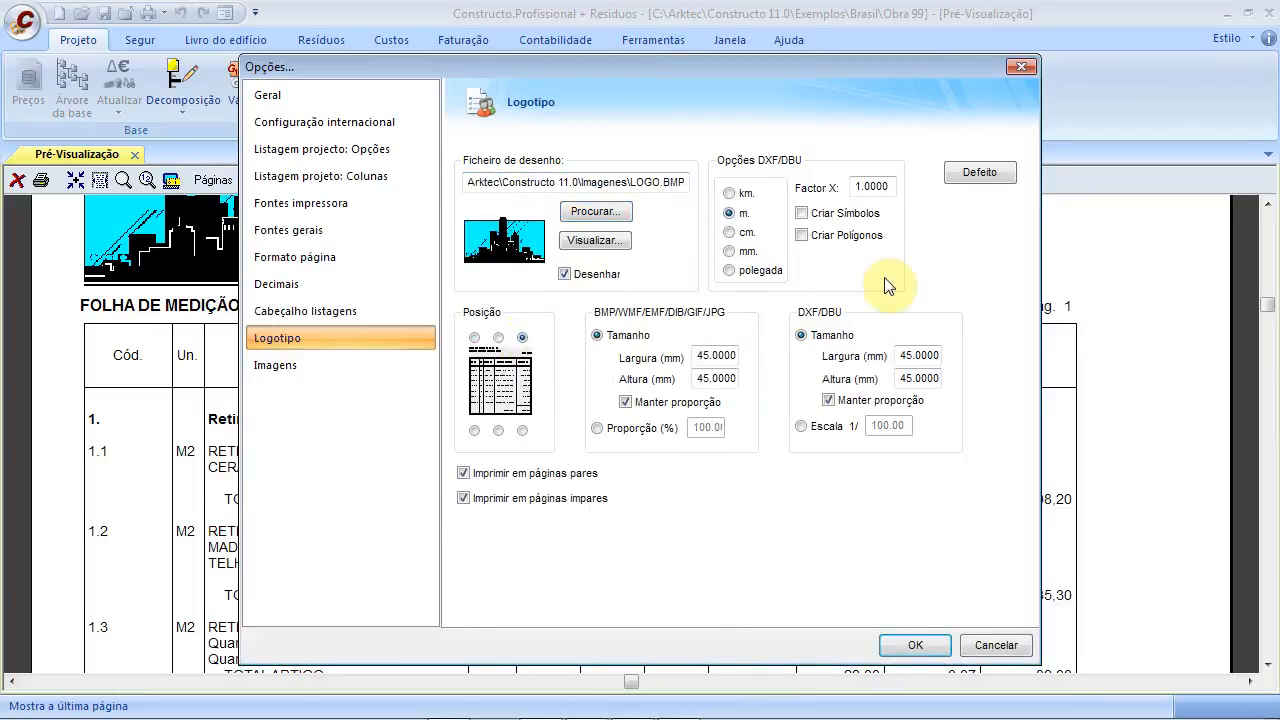
click(932, 645)
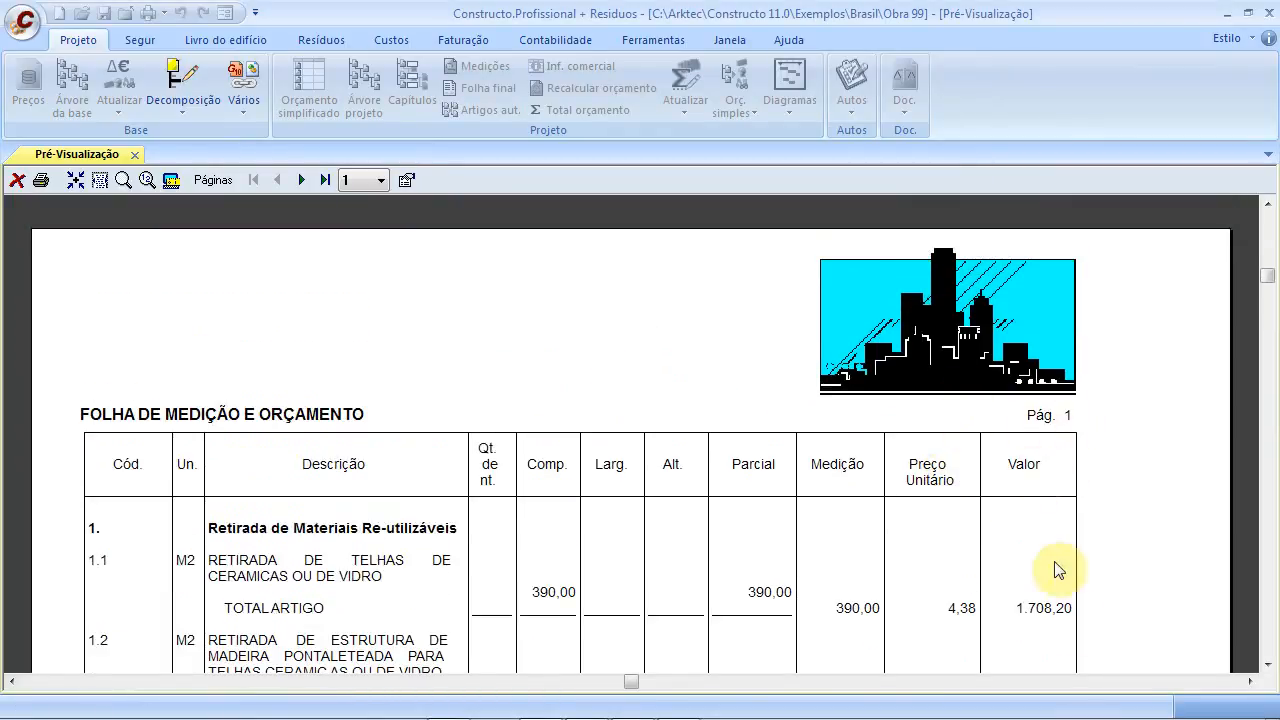
Scroll through the report with the top-right logo, then close the preview
scroll(1018, 510, down, 3)
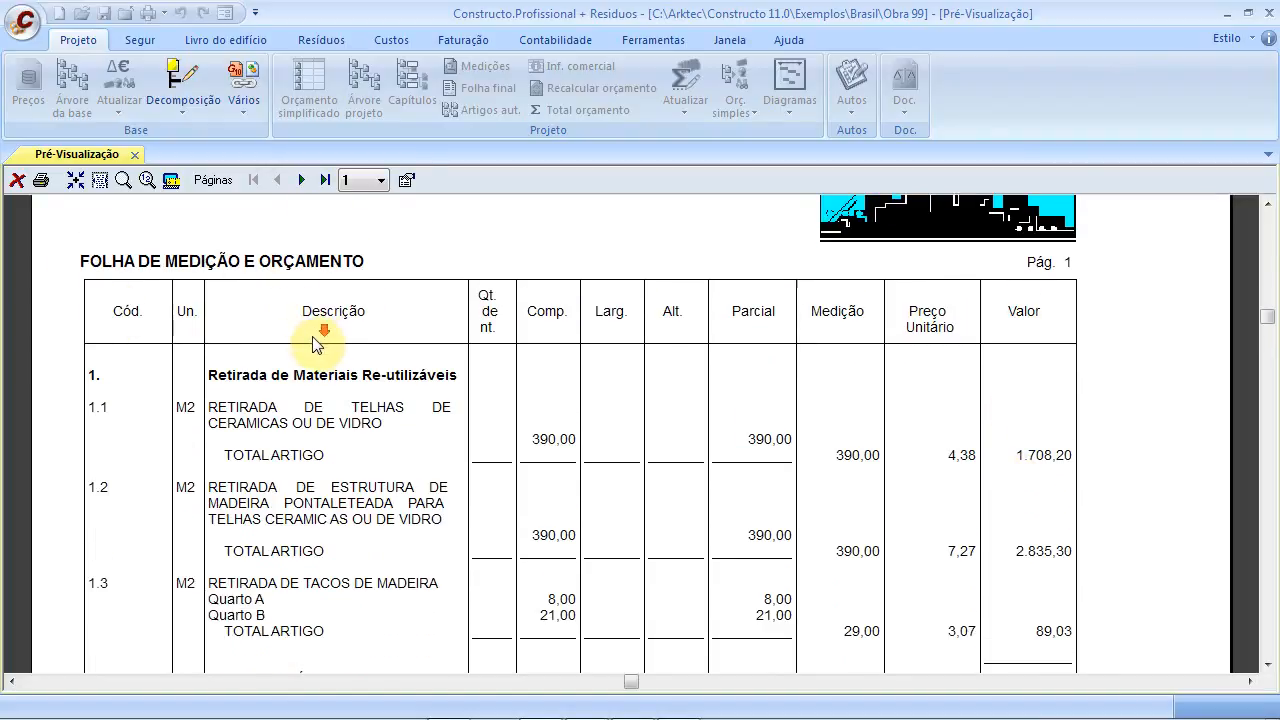
scroll(314, 343, down, 1)
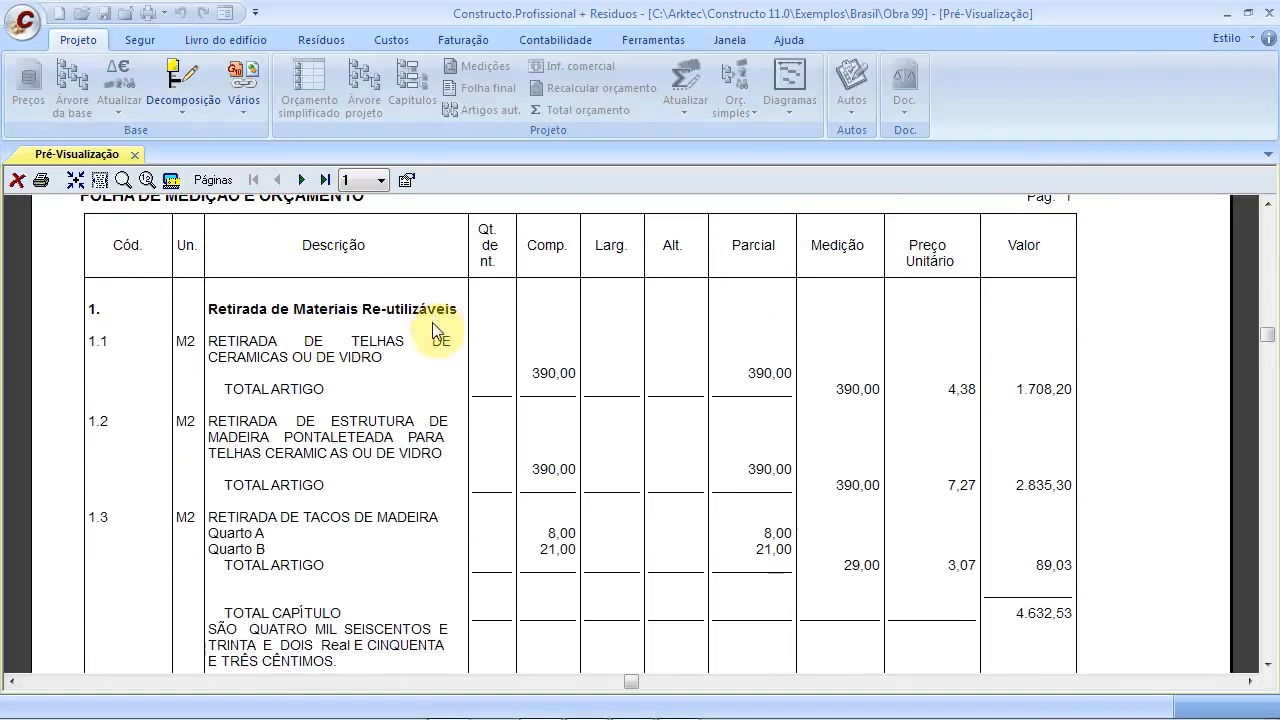
scroll(433, 330, down, 5)
scroll(420, 360, up, 5)
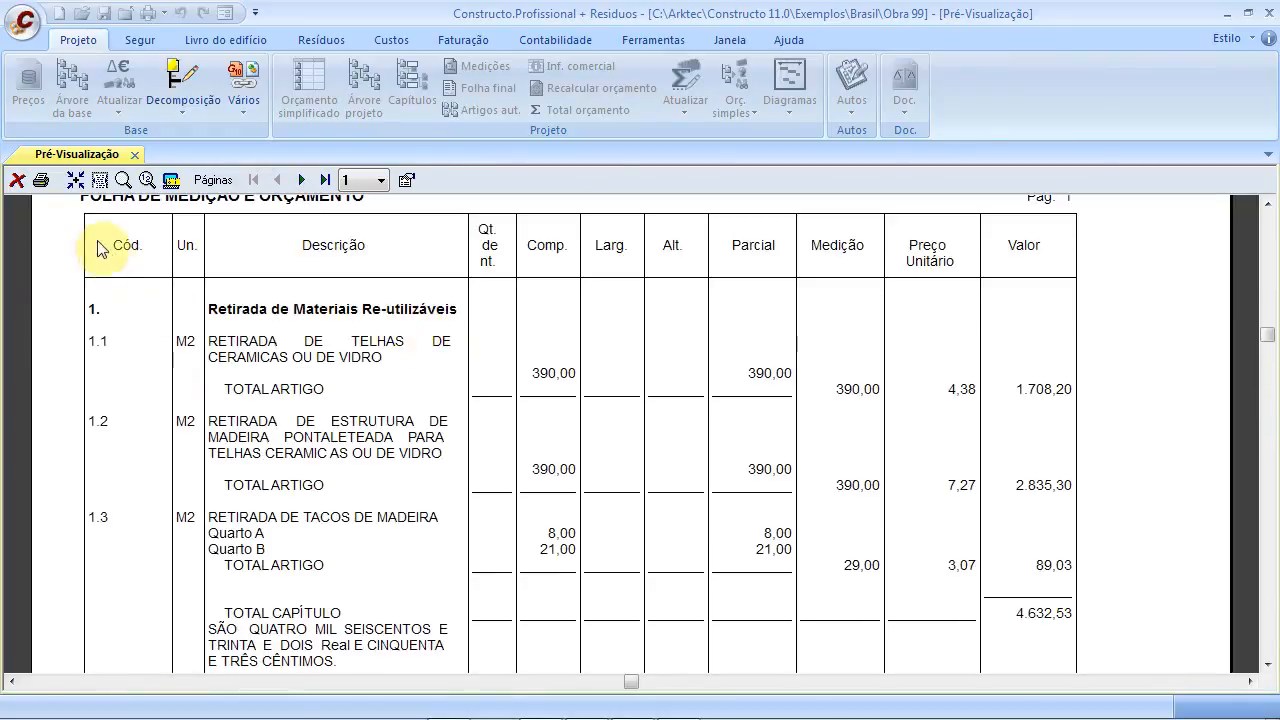
click(17, 183)
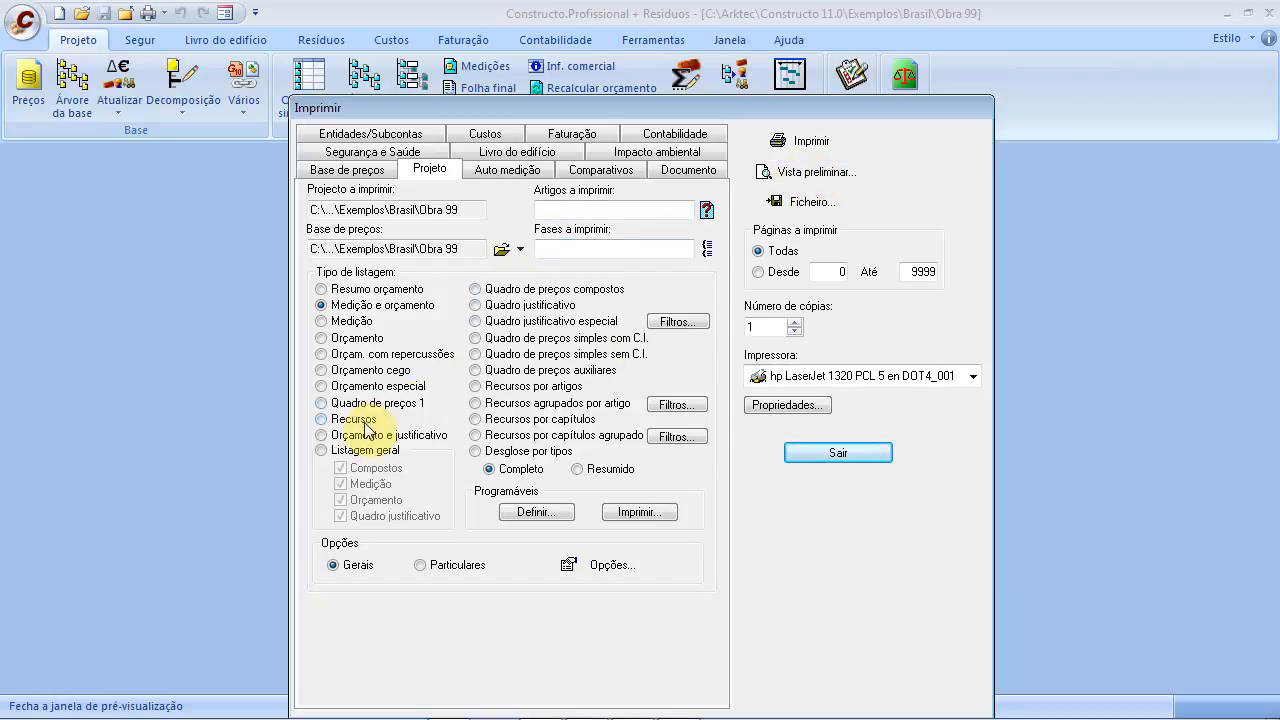
Preview the Recursos report and scroll through resource quantities, prices and totals
click(790, 178)
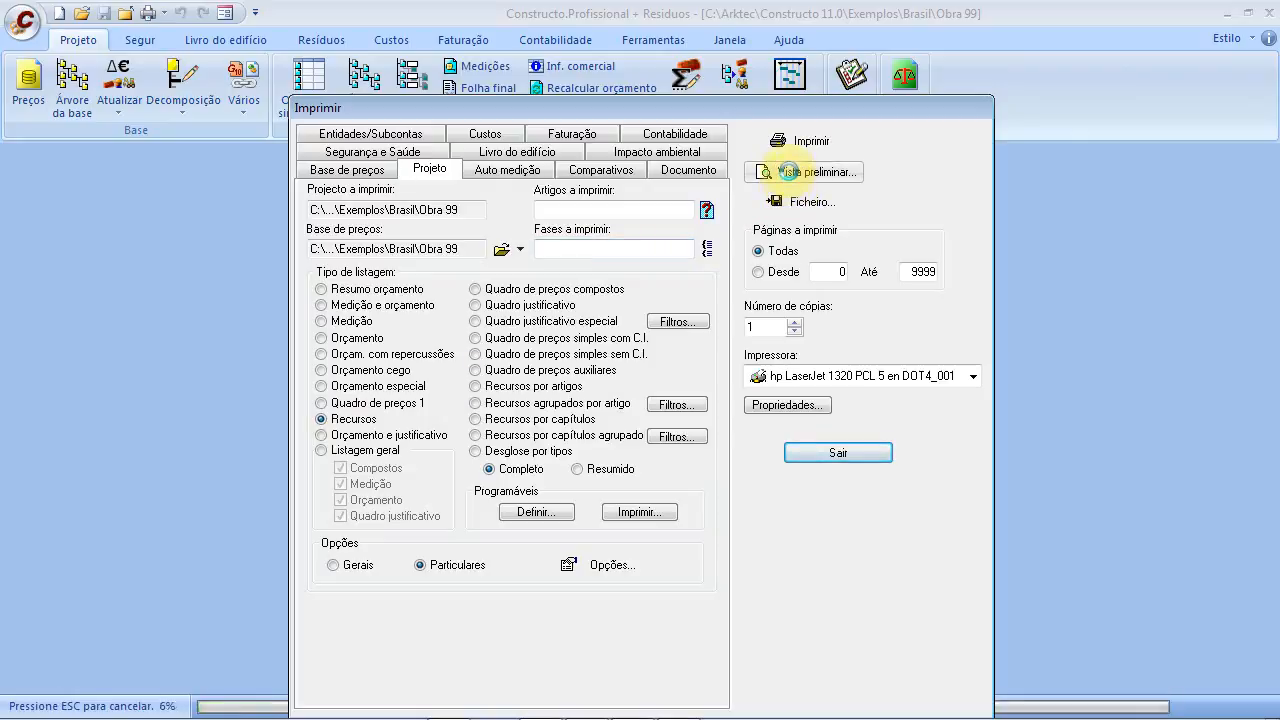
scroll(617, 396, down, 3)
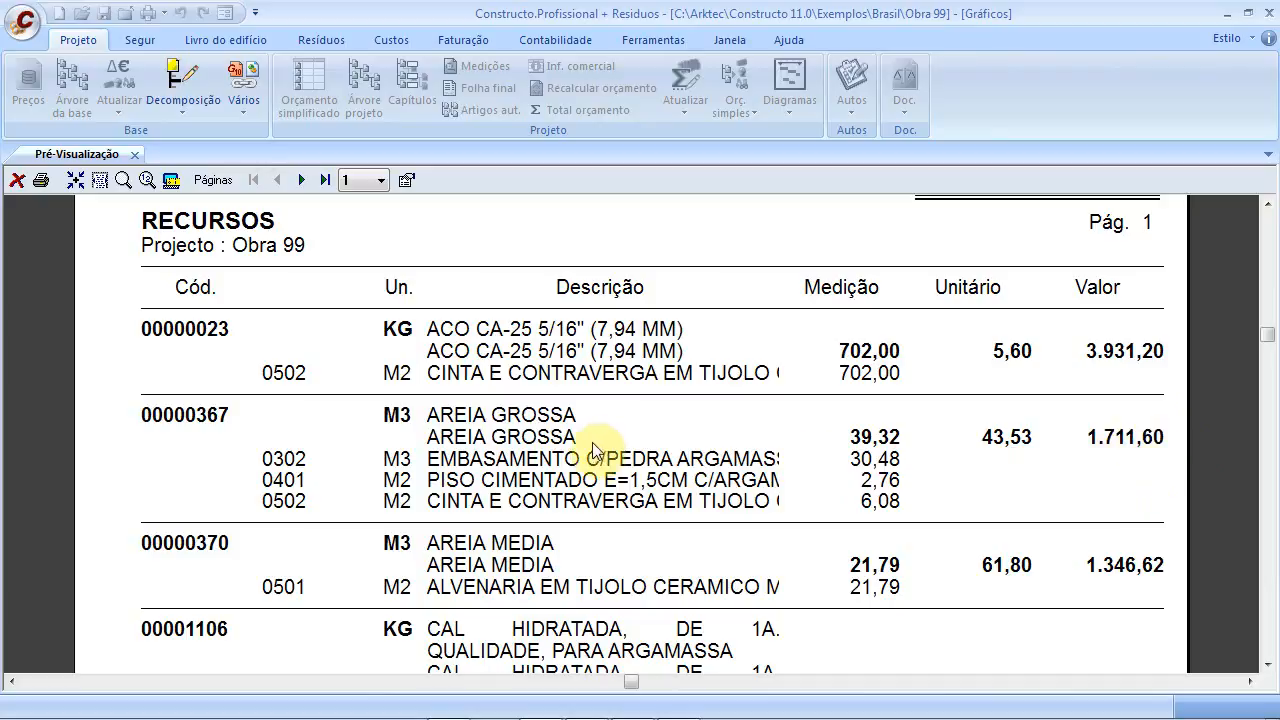
scroll(591, 497, down, 6)
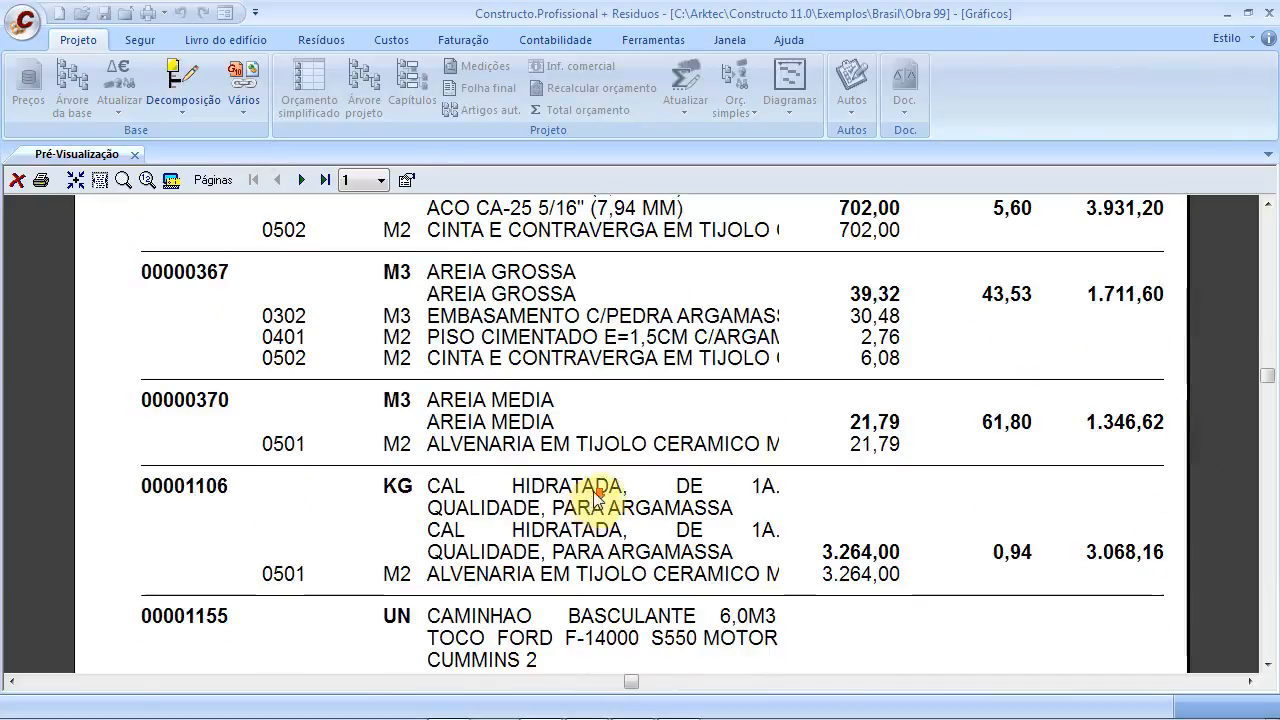
scroll(617, 498, down, 2)
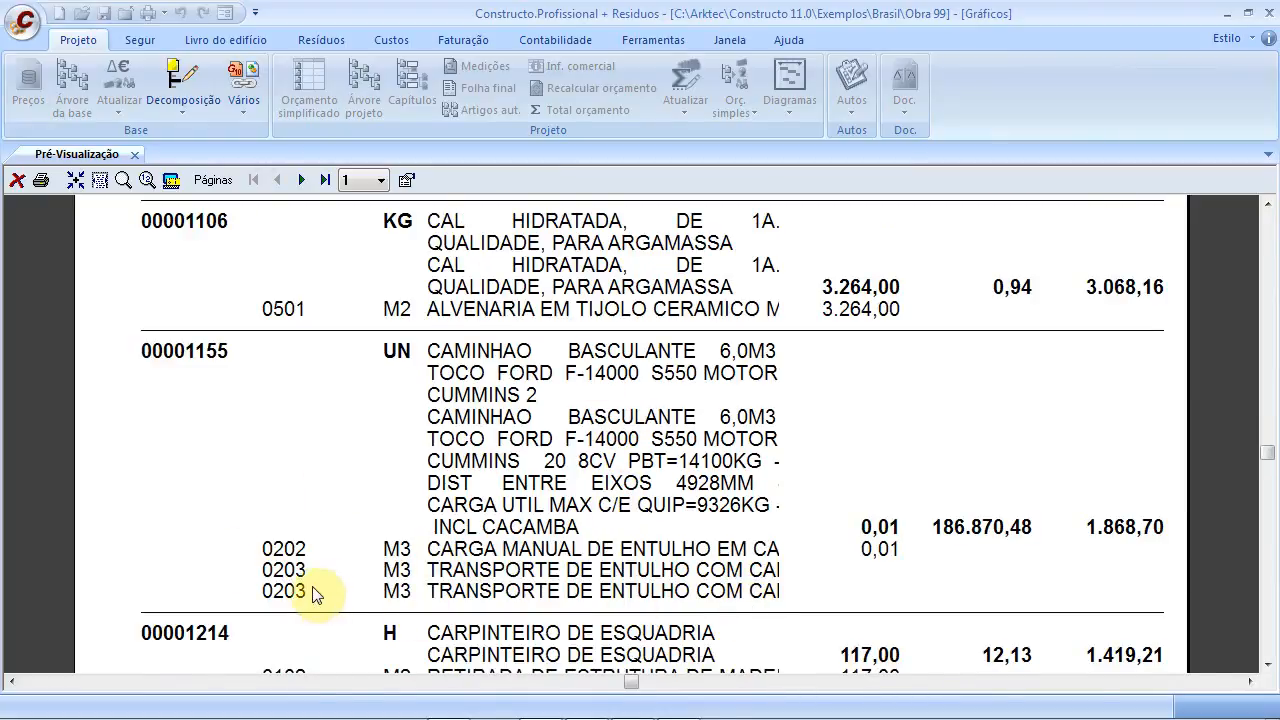
scroll(432, 565, down, 10)
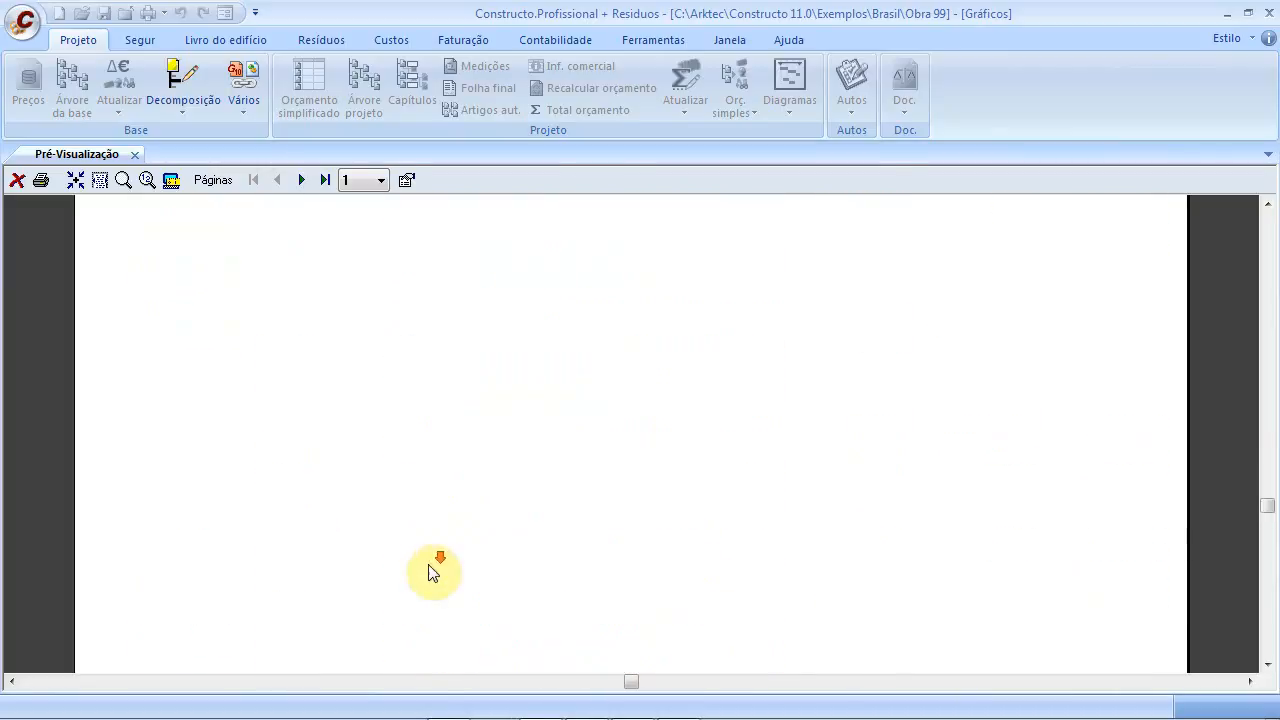
scroll(432, 575, down, 2)
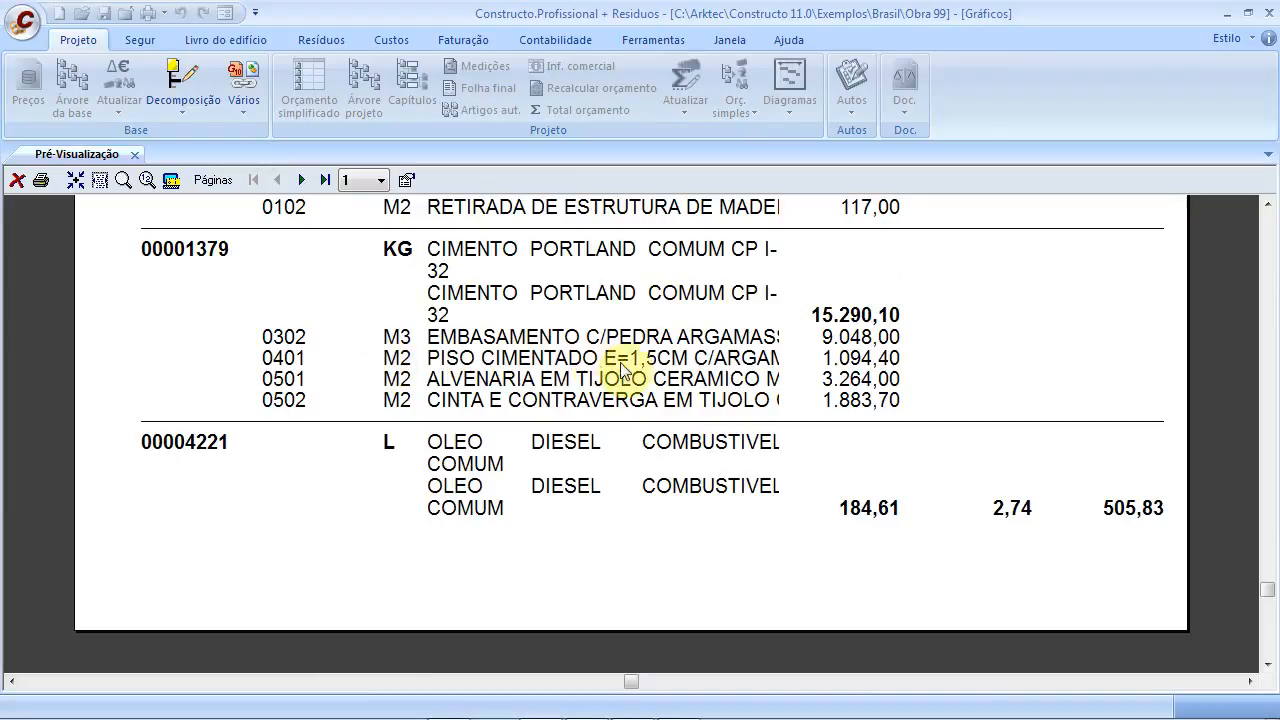
scroll(421, 432, down, 1)
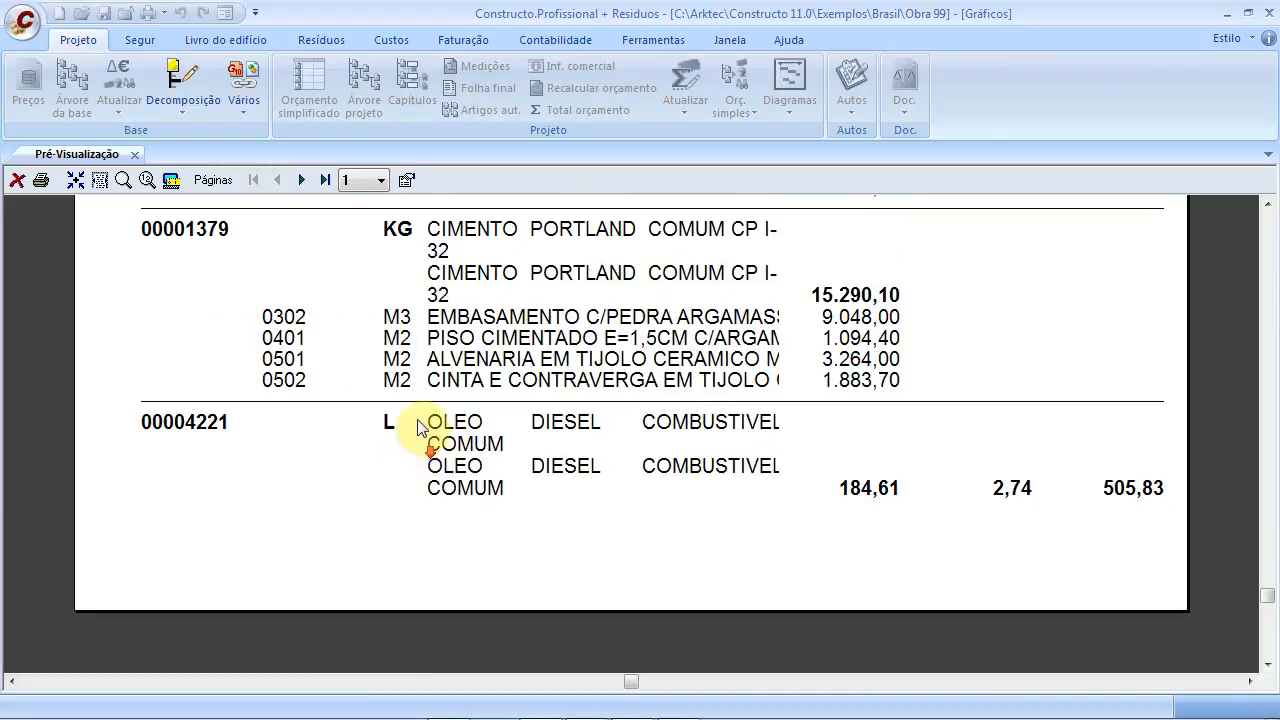
scroll(421, 432, down, 1)
Move to the second page of the Recursos report and review its top
click(300, 181)
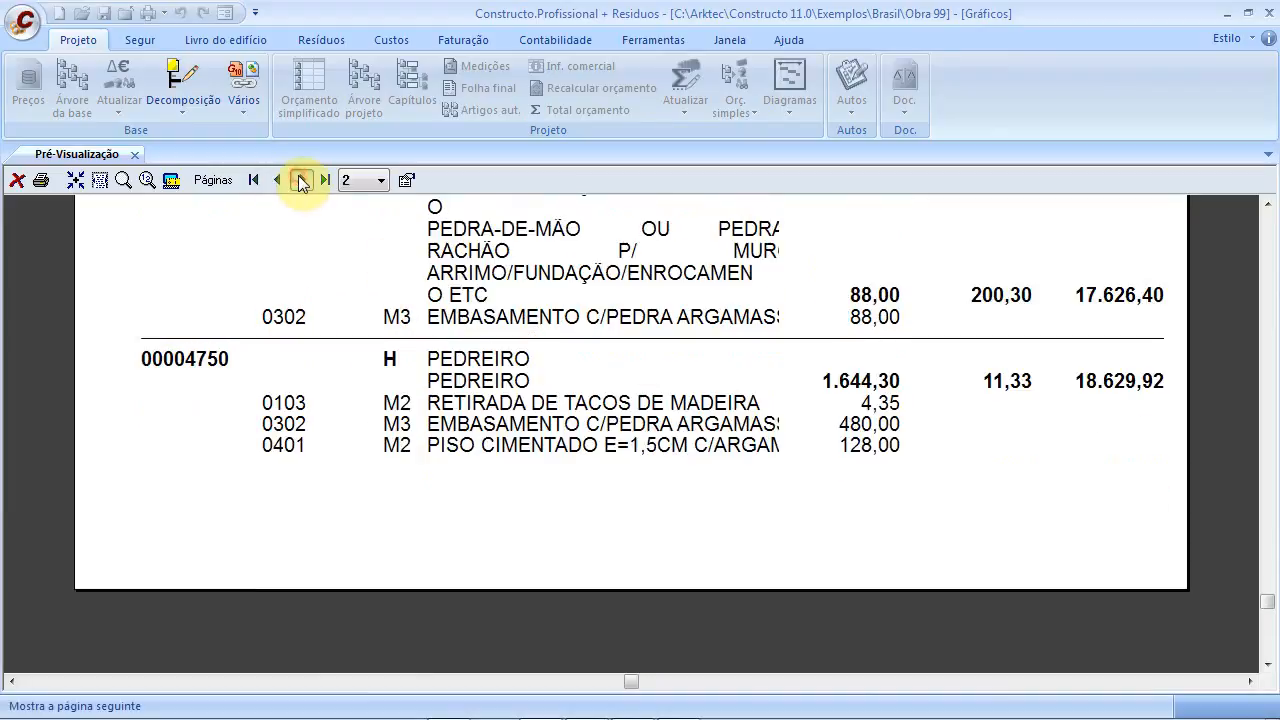
scroll(371, 330, up, 8)
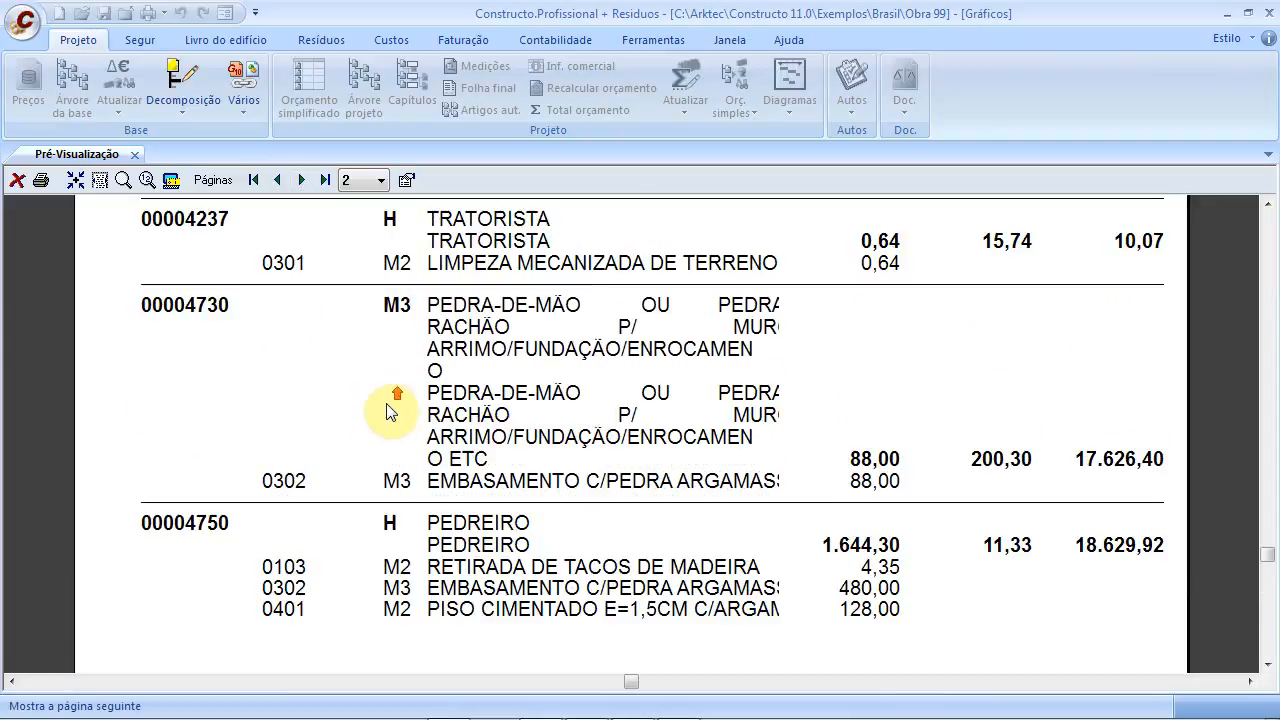
scroll(390, 412, up, 3)
scroll(393, 405, up, 3)
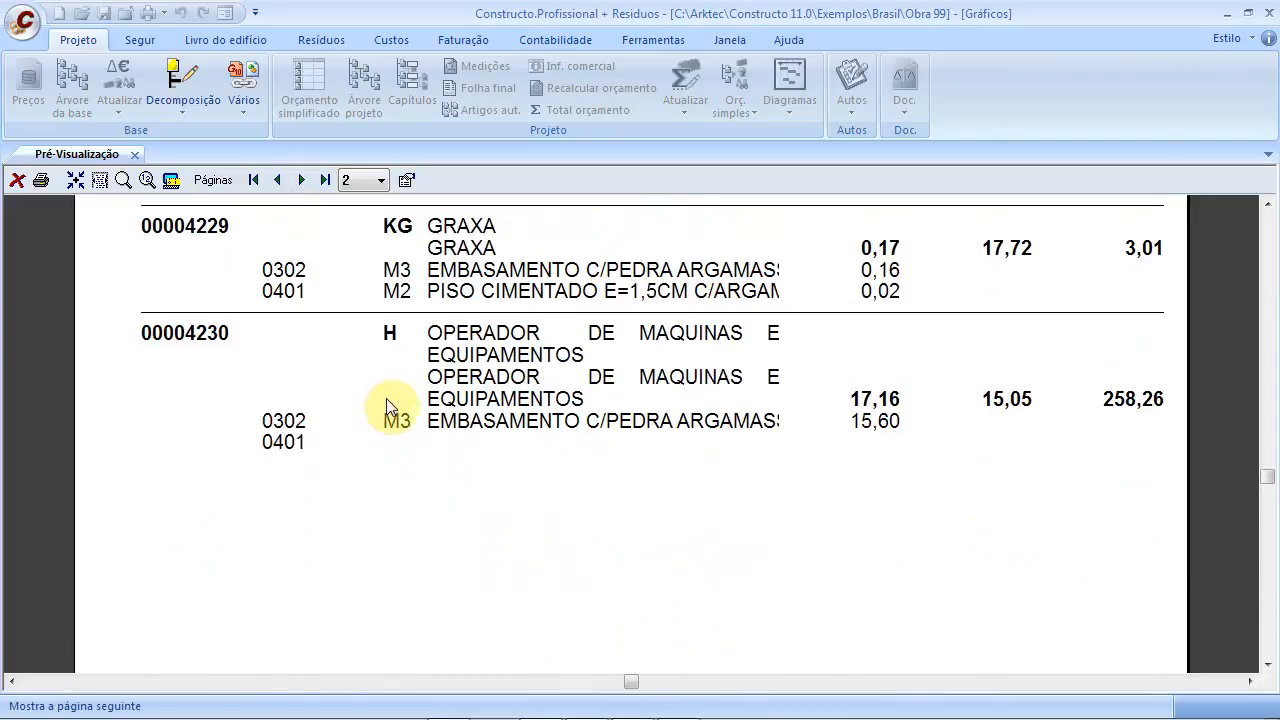
Close the preview, try the resources-by-article and by-chapter listings, then exit Imprimir
click(131, 154)
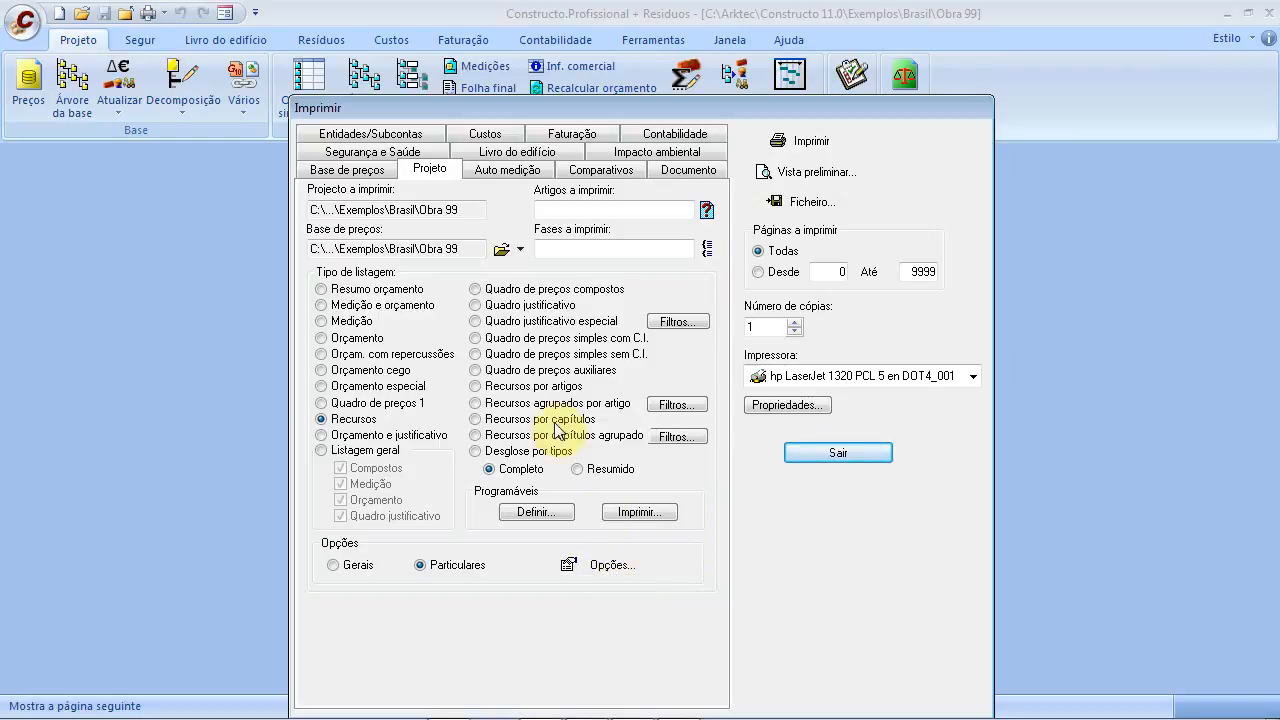
click(527, 390)
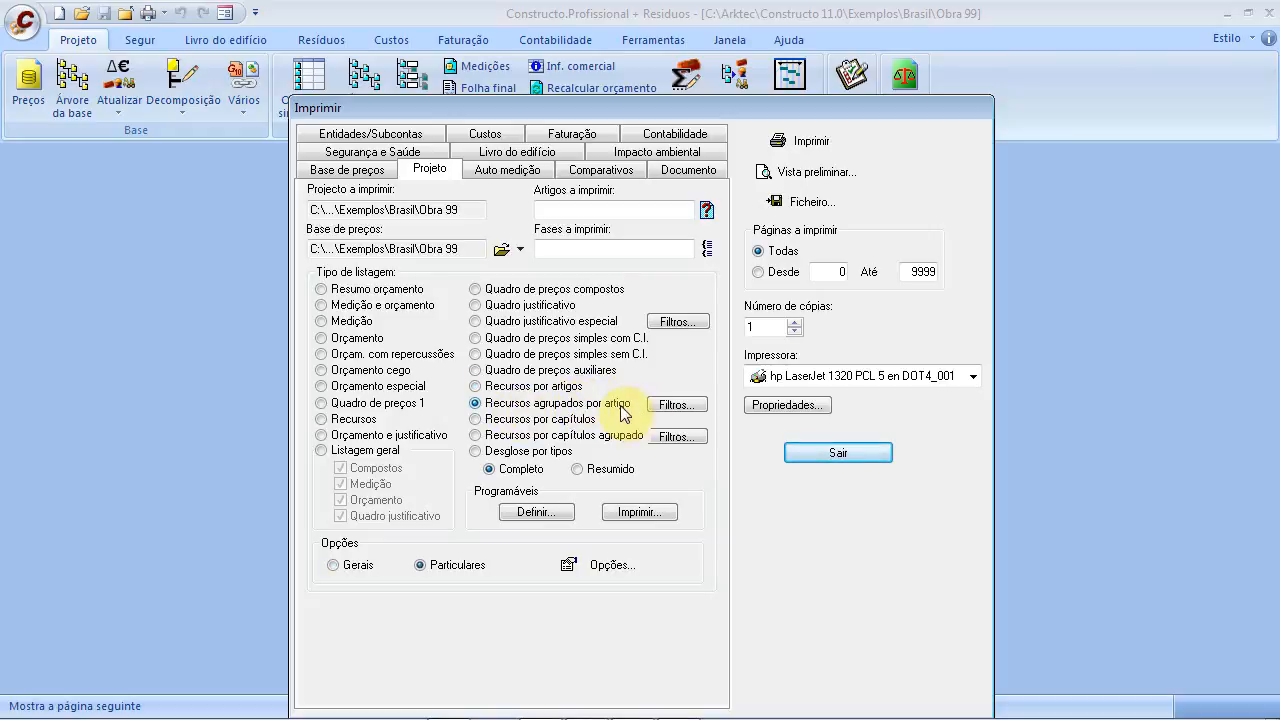
click(522, 427)
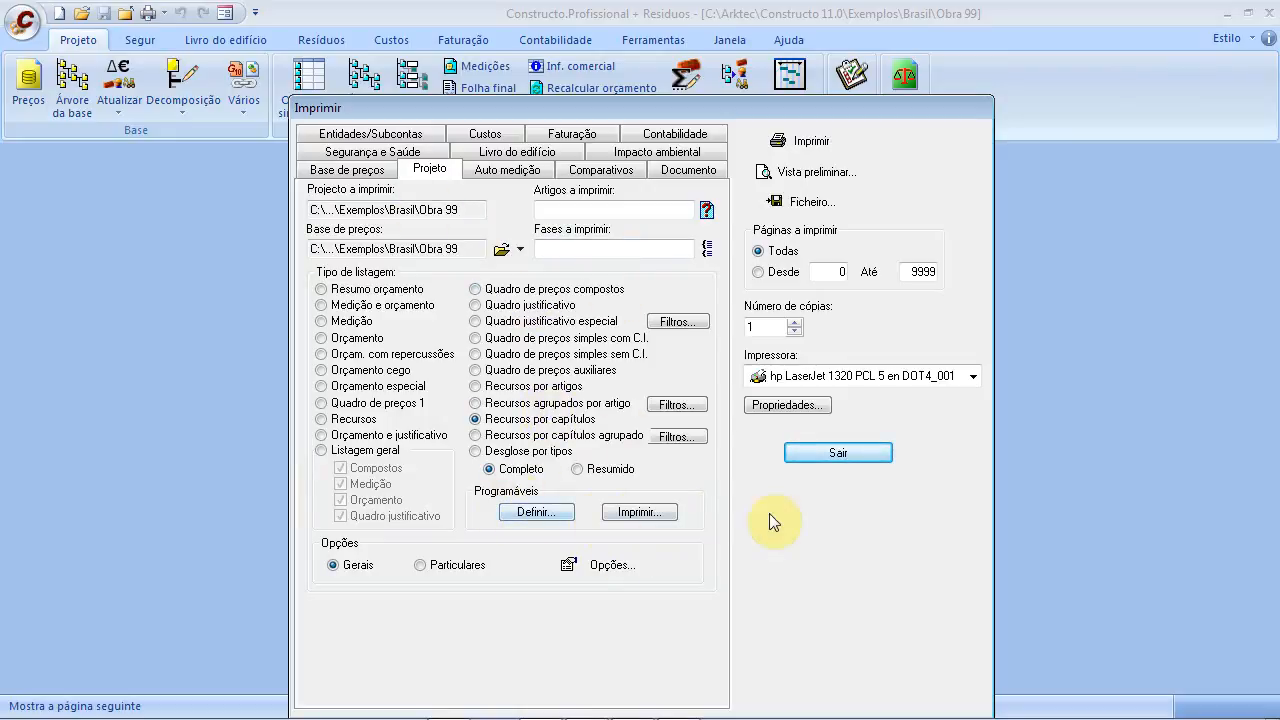
click(838, 453)
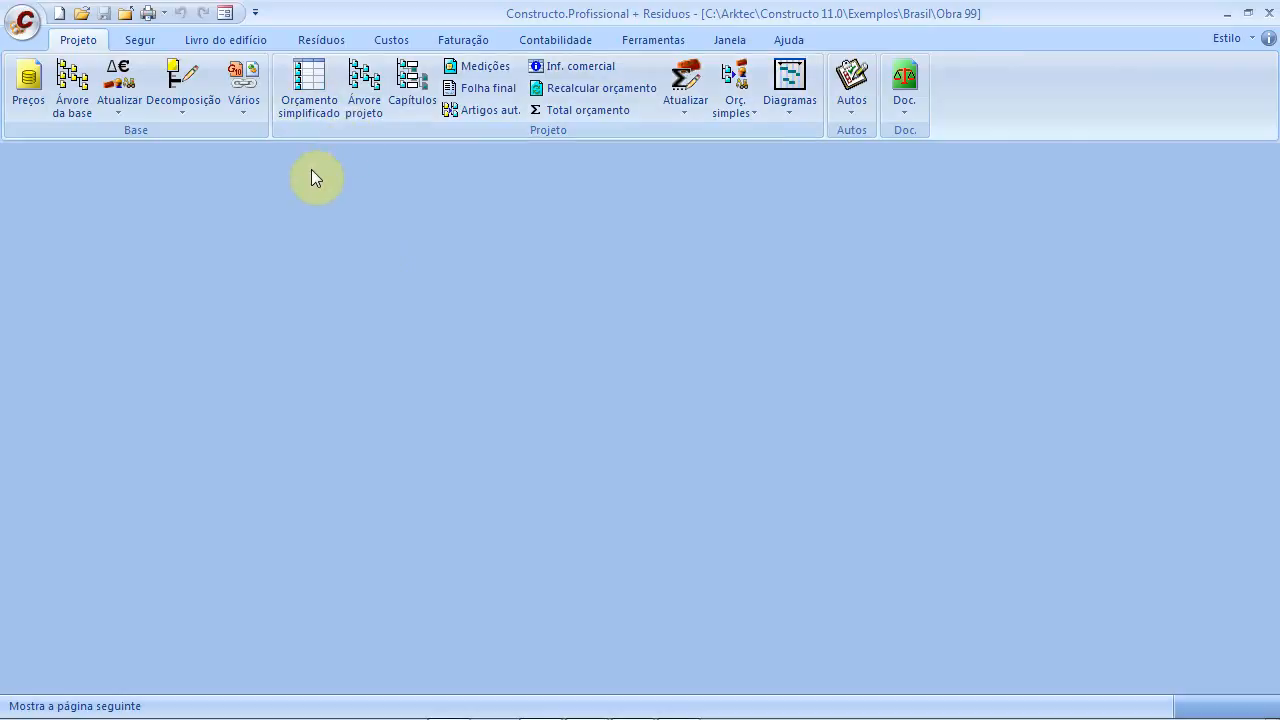
Open the Gantt diagram and widen the task table until Início and Fim columns show
click(797, 110)
click(796, 137)
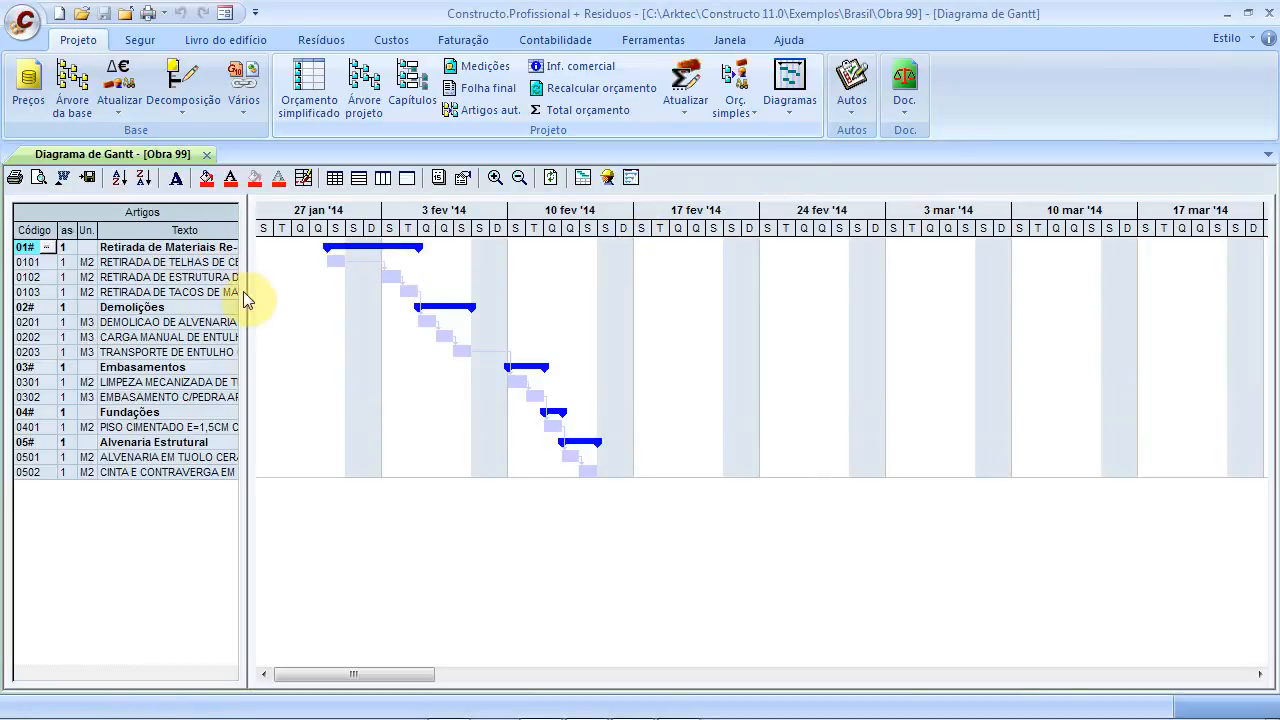
drag(243, 291, 375, 304)
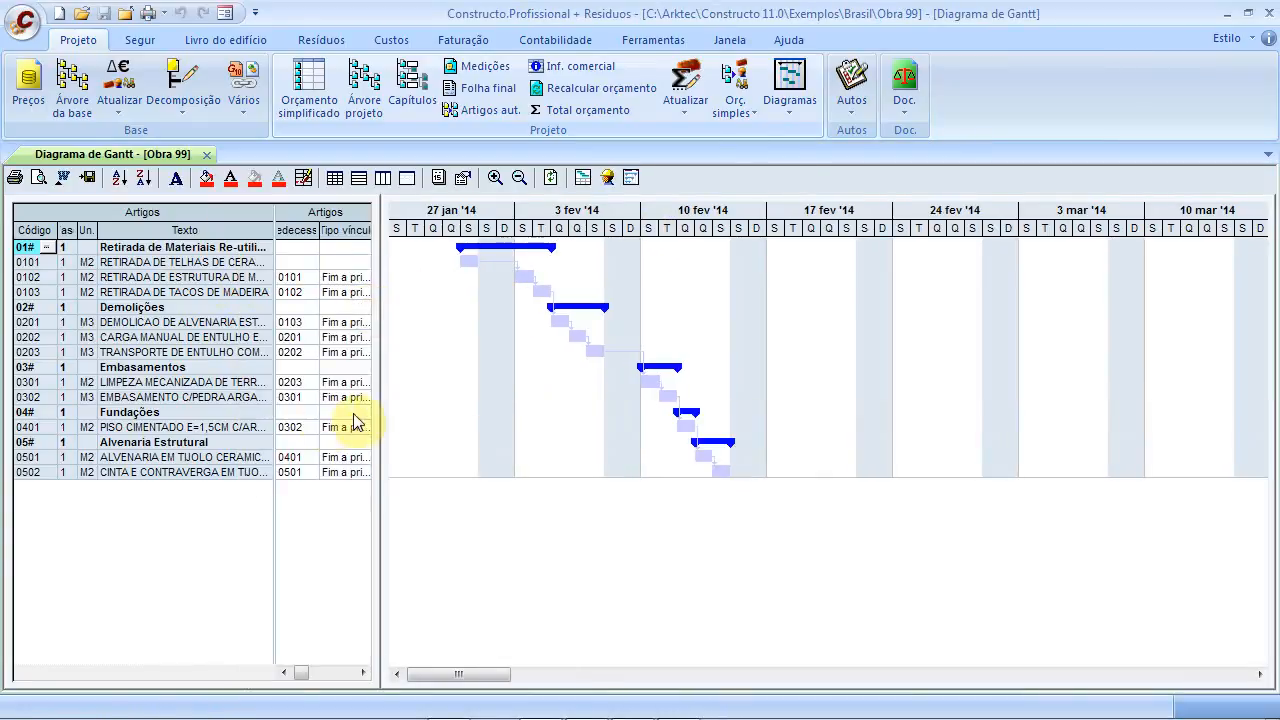
drag(385, 411, 456, 408)
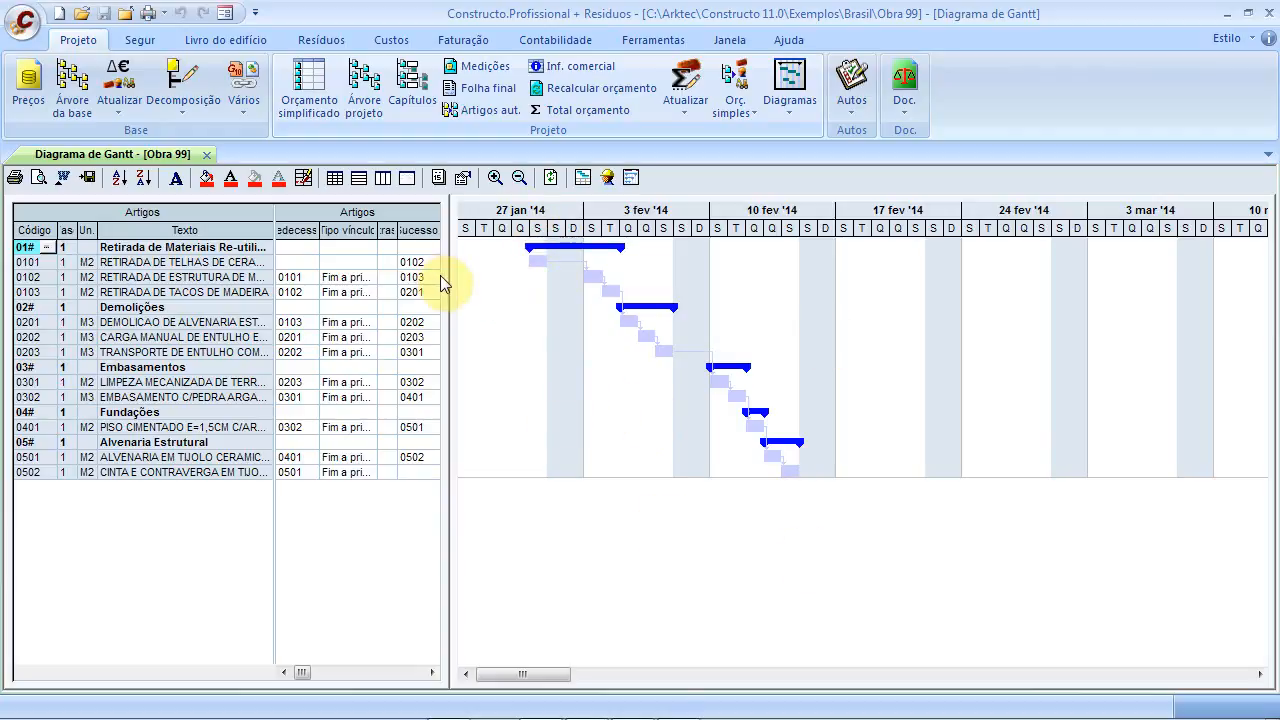
drag(446, 277, 598, 300)
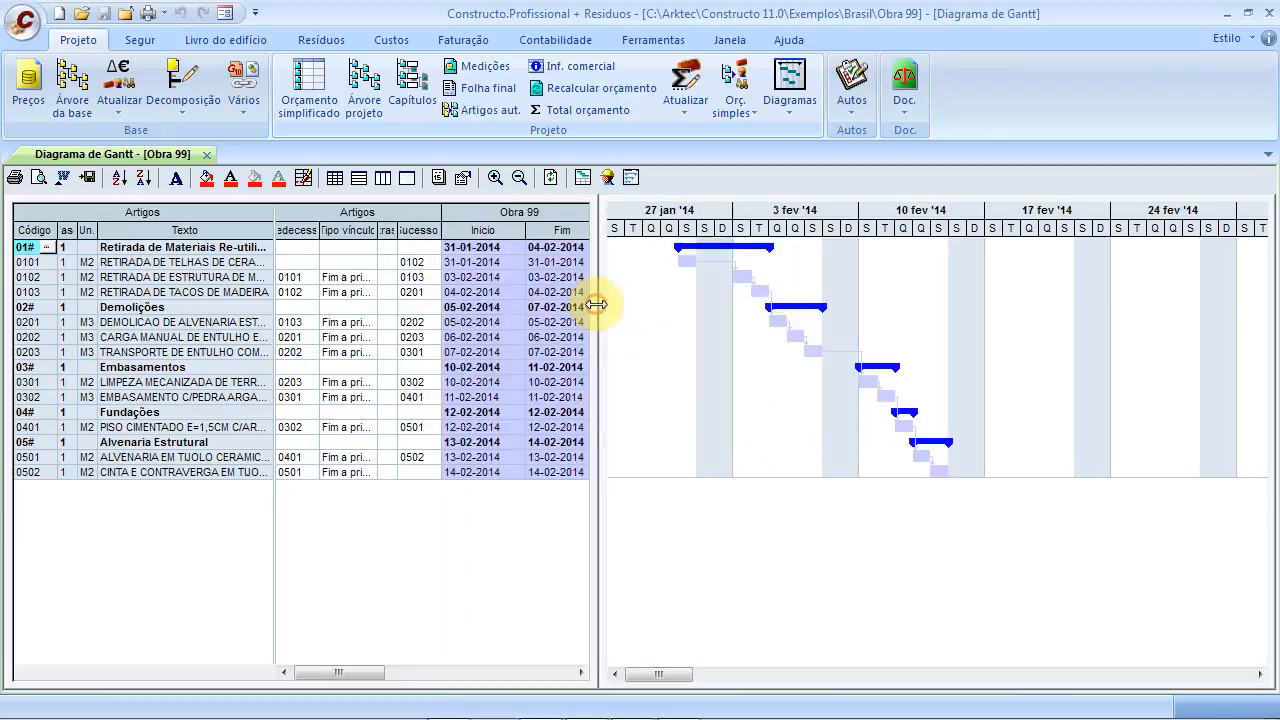
Set the first chapter's start date to a day in November 2014
click(478, 248)
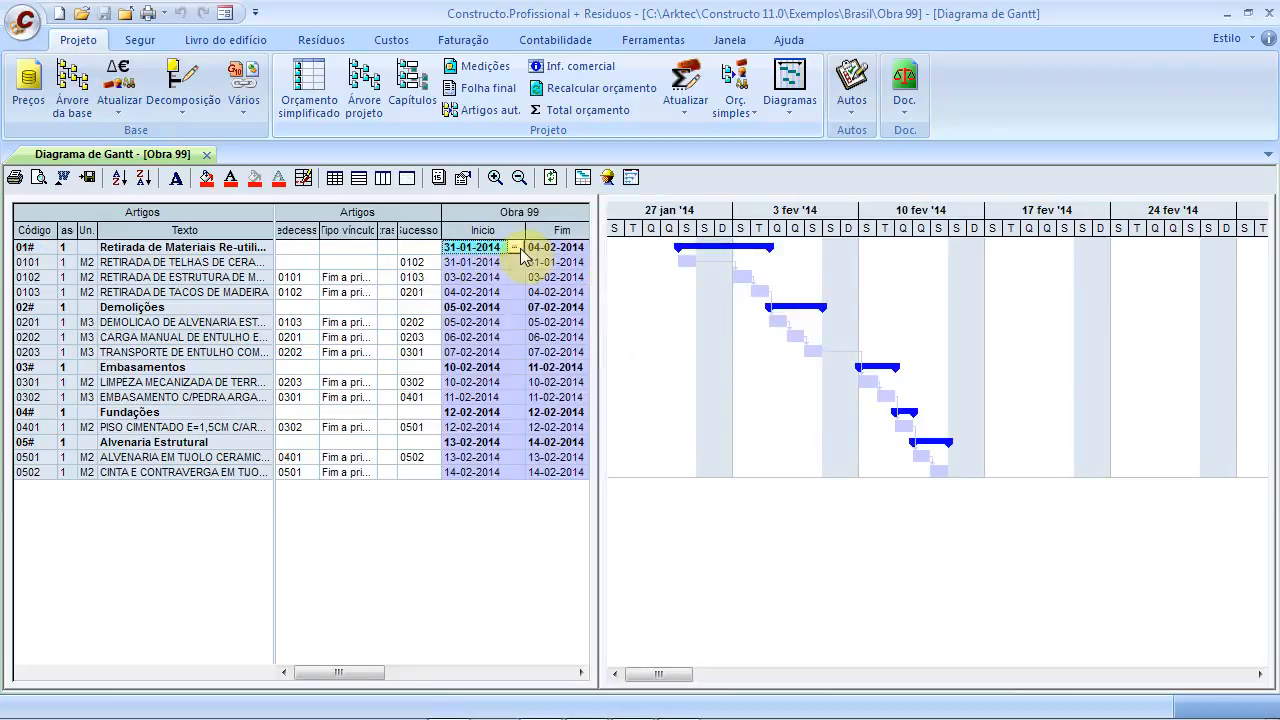
click(515, 247)
click(664, 279)
click(664, 279)
click(664, 279)
click(664, 279)
click(664, 279)
click(664, 279)
click(664, 279)
click(664, 279)
click(664, 279)
click(665, 280)
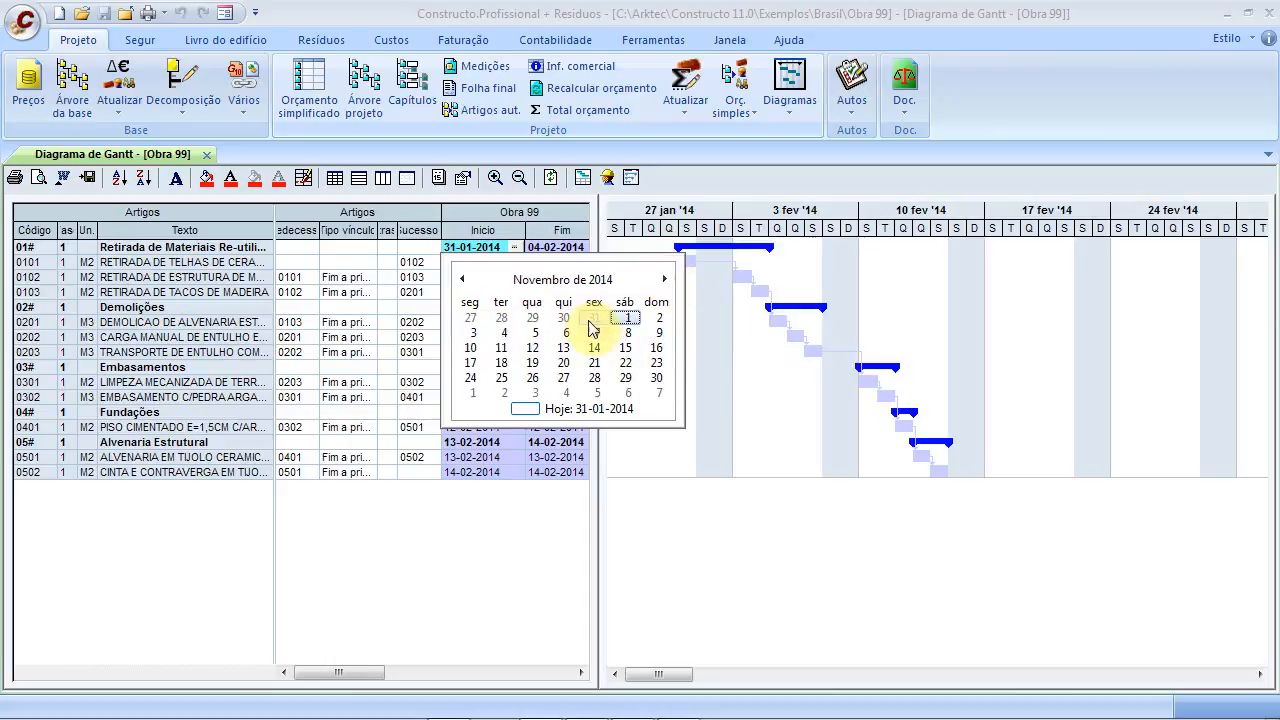
click(473, 334)
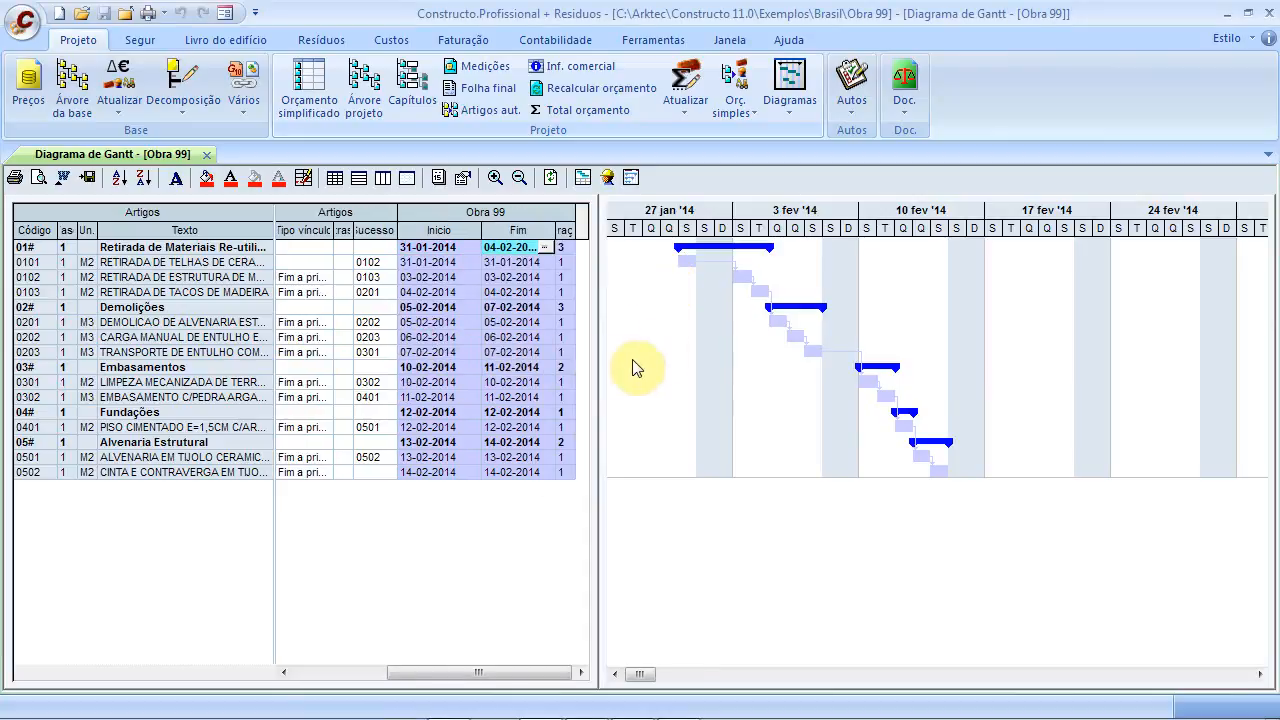
Set article 0101's start date to 3 November 2014
click(432, 263)
click(470, 264)
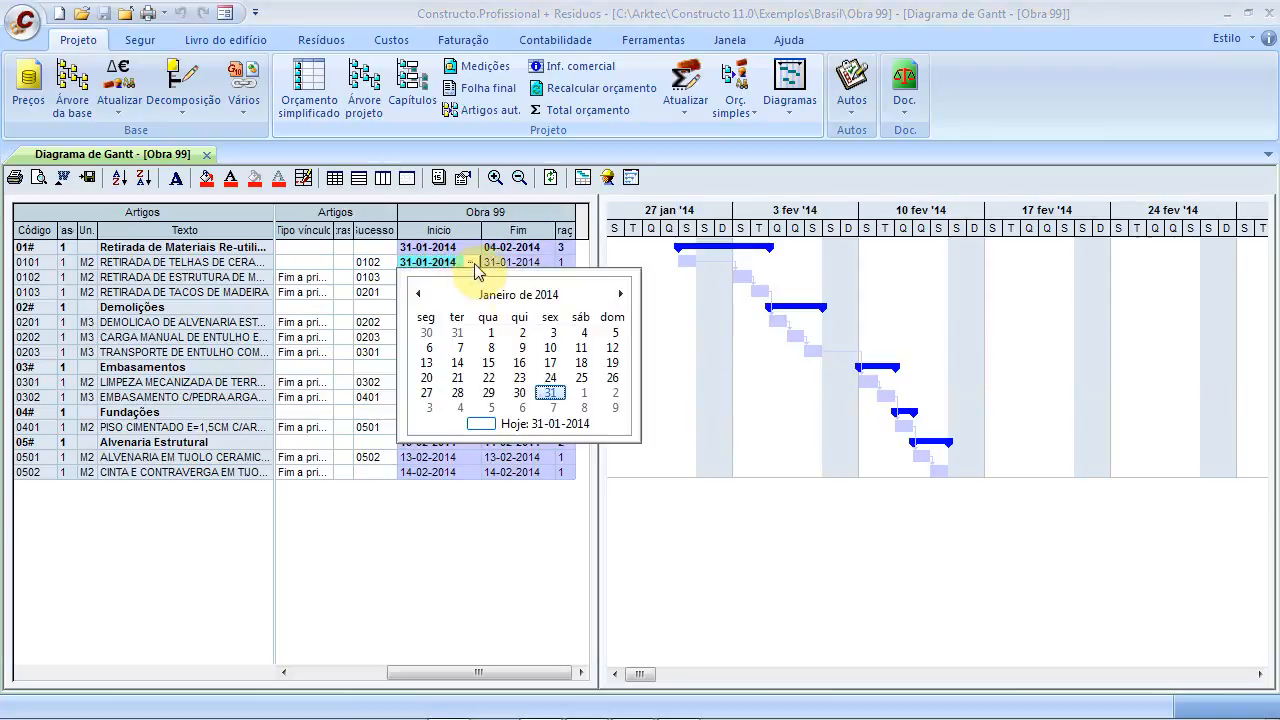
click(620, 295)
click(620, 295)
click(620, 295)
click(620, 295)
click(620, 295)
click(620, 295)
click(620, 295)
click(620, 295)
click(620, 295)
click(619, 295)
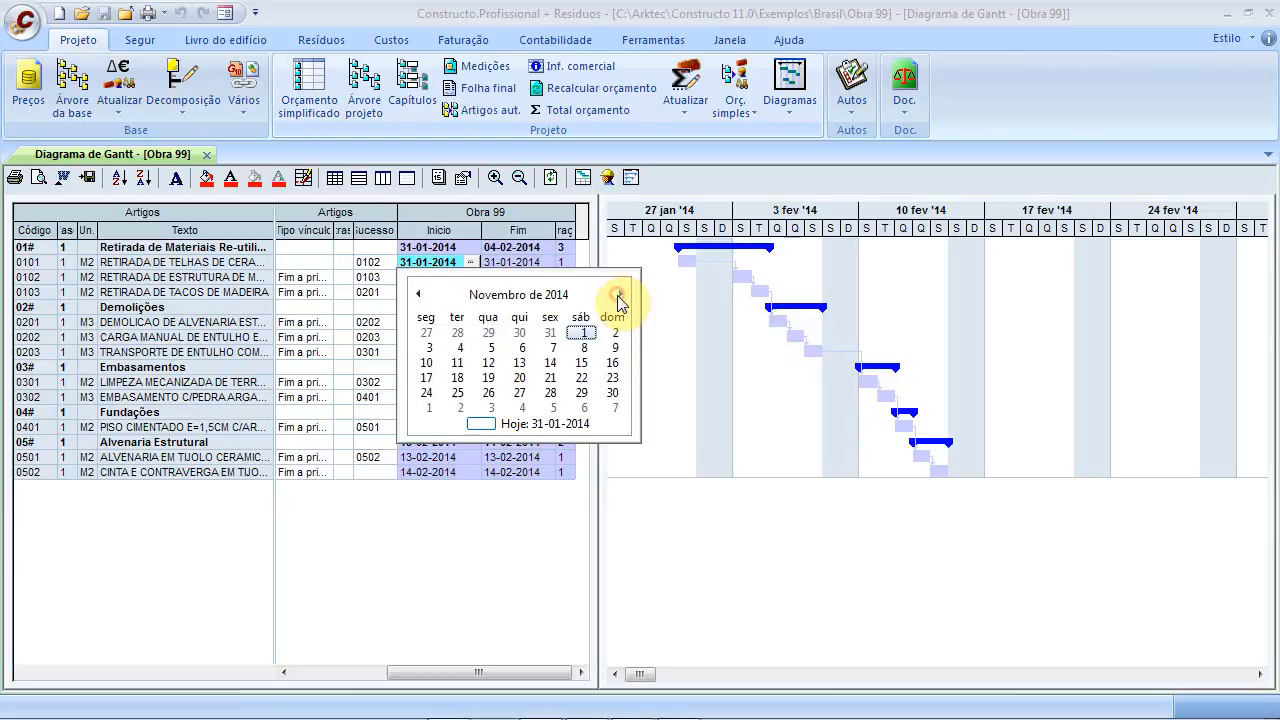
click(430, 362)
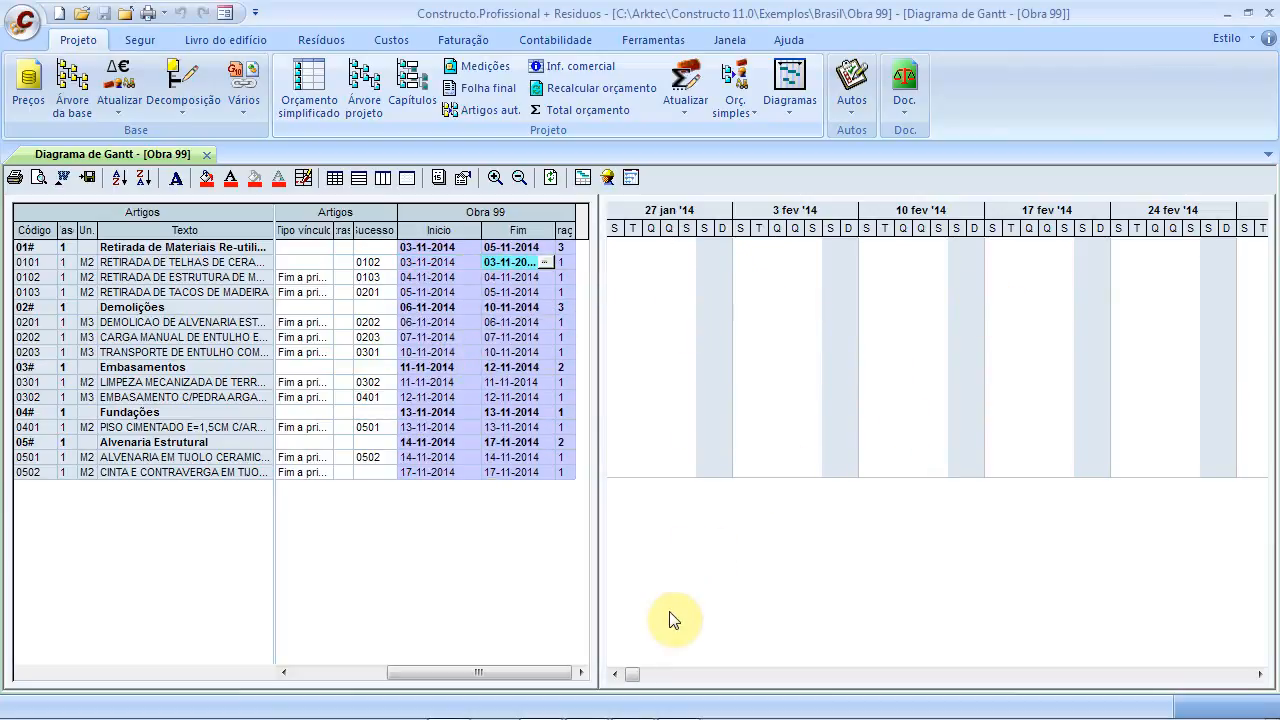
Give article 0101 a duration of 3 days
drag(630, 678, 1126, 679)
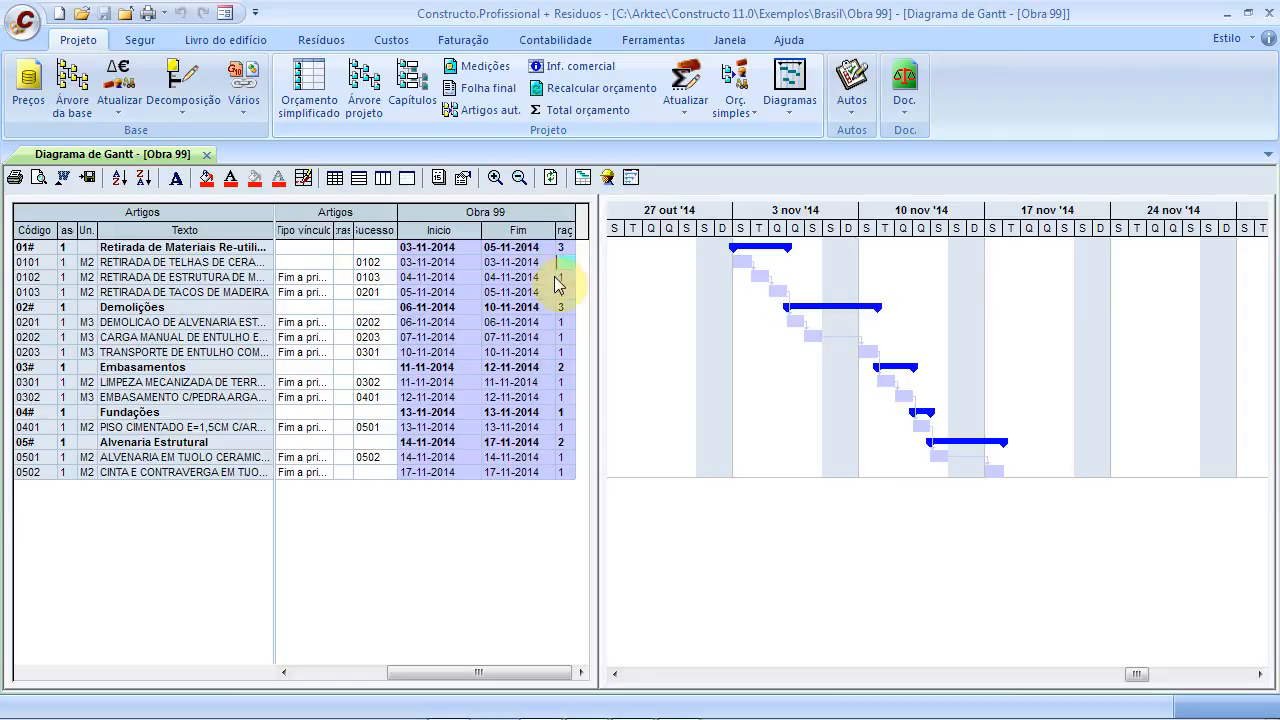
text(3)
key(Return)
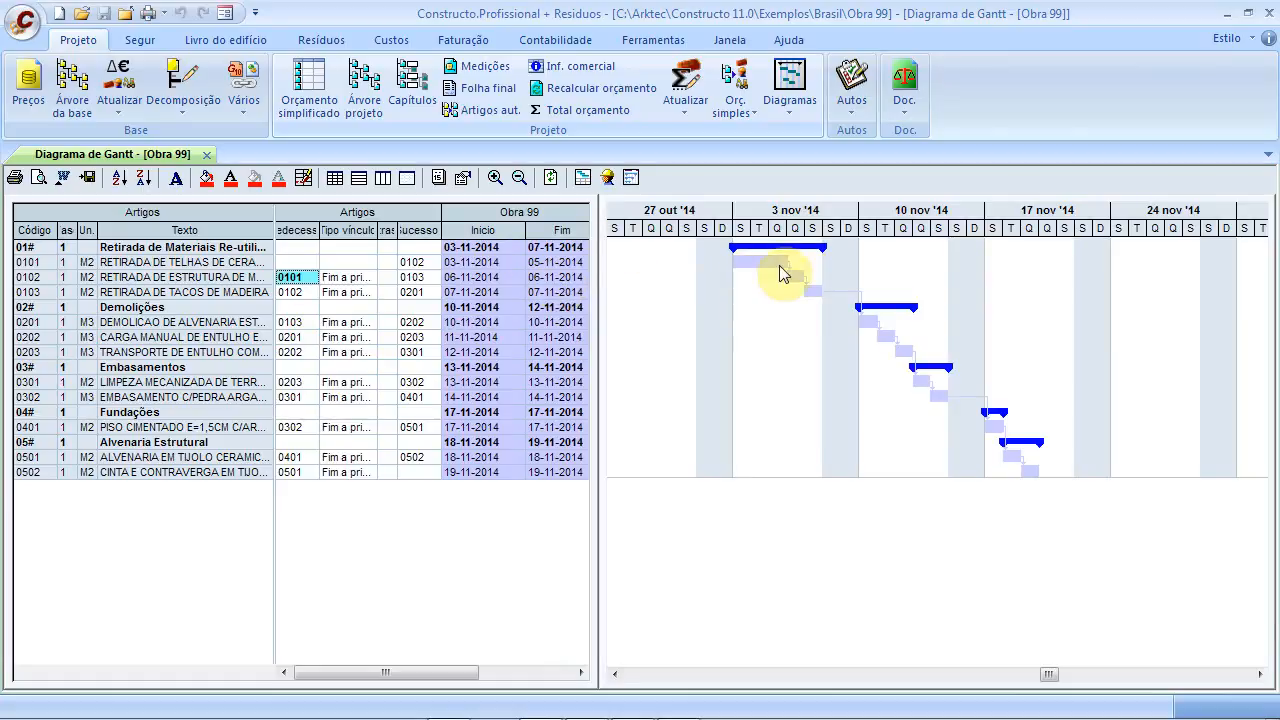
Stretch article 0102's Gantt bar so it ends on 11-11-2014
click(799, 282)
drag(801, 277, 866, 274)
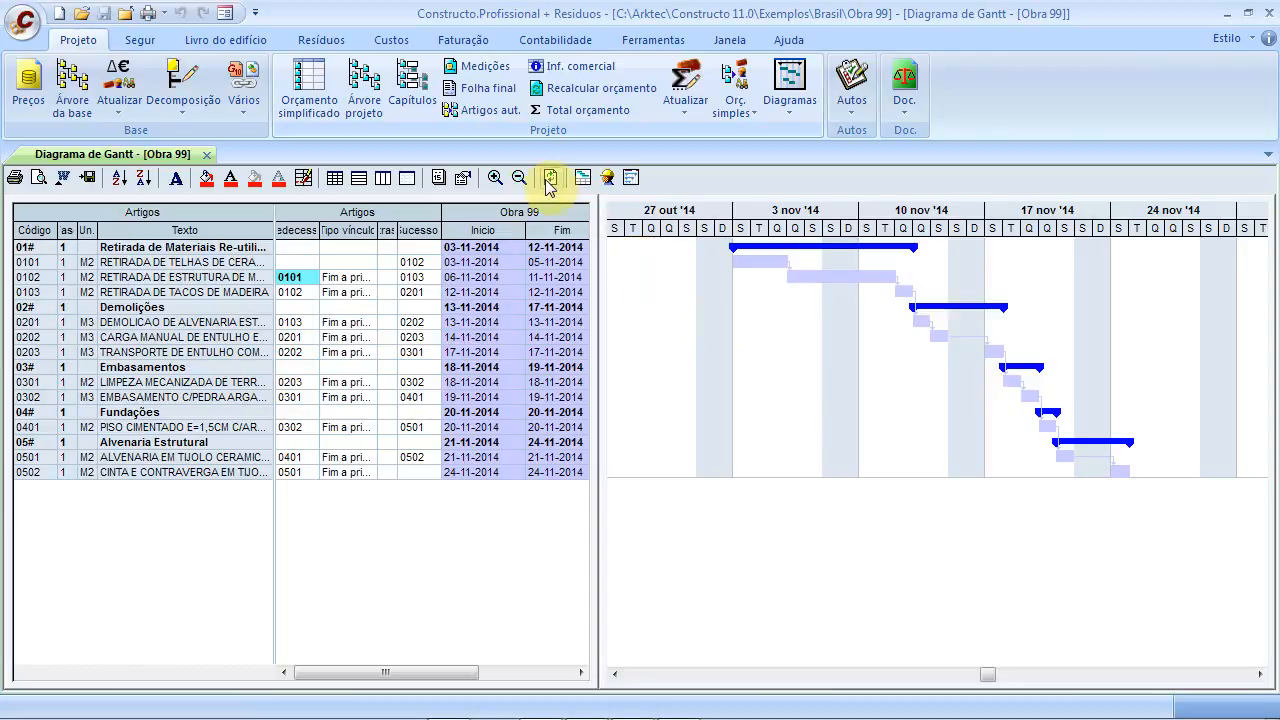
click(463, 178)
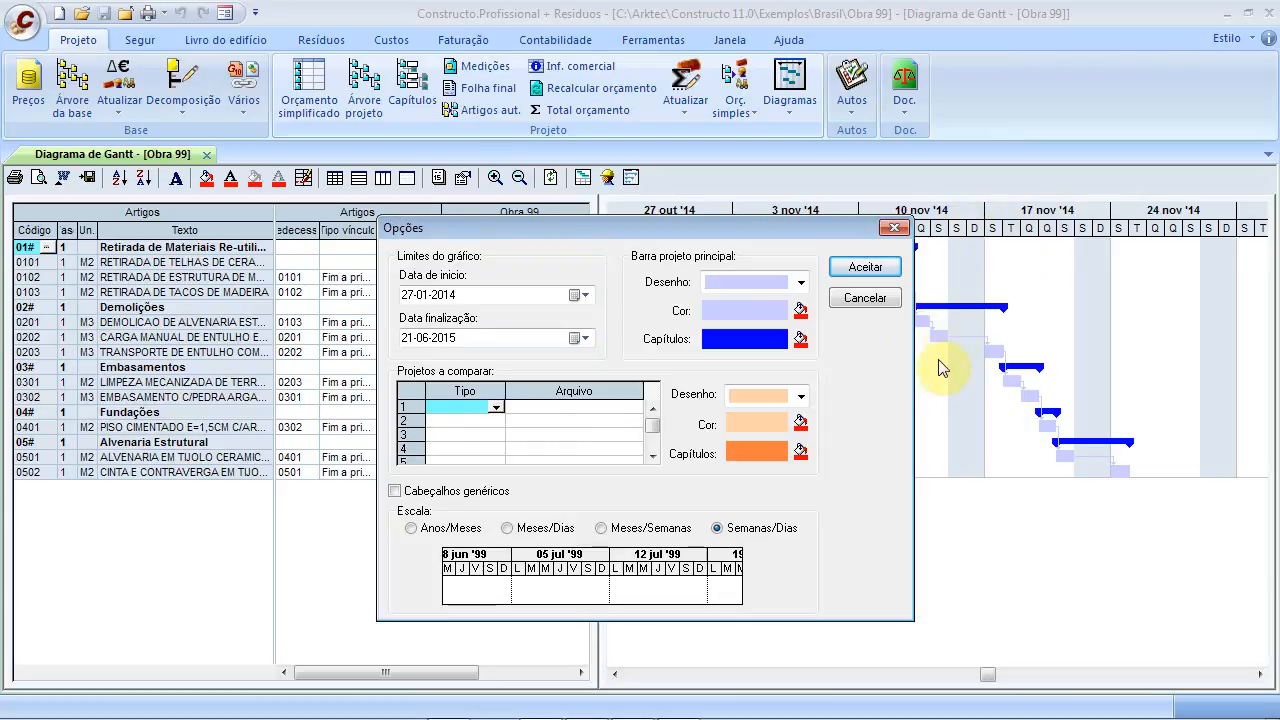
Browse the diagram options for Obra 99, then close the Gantt Opções dialog without changes
click(495, 407)
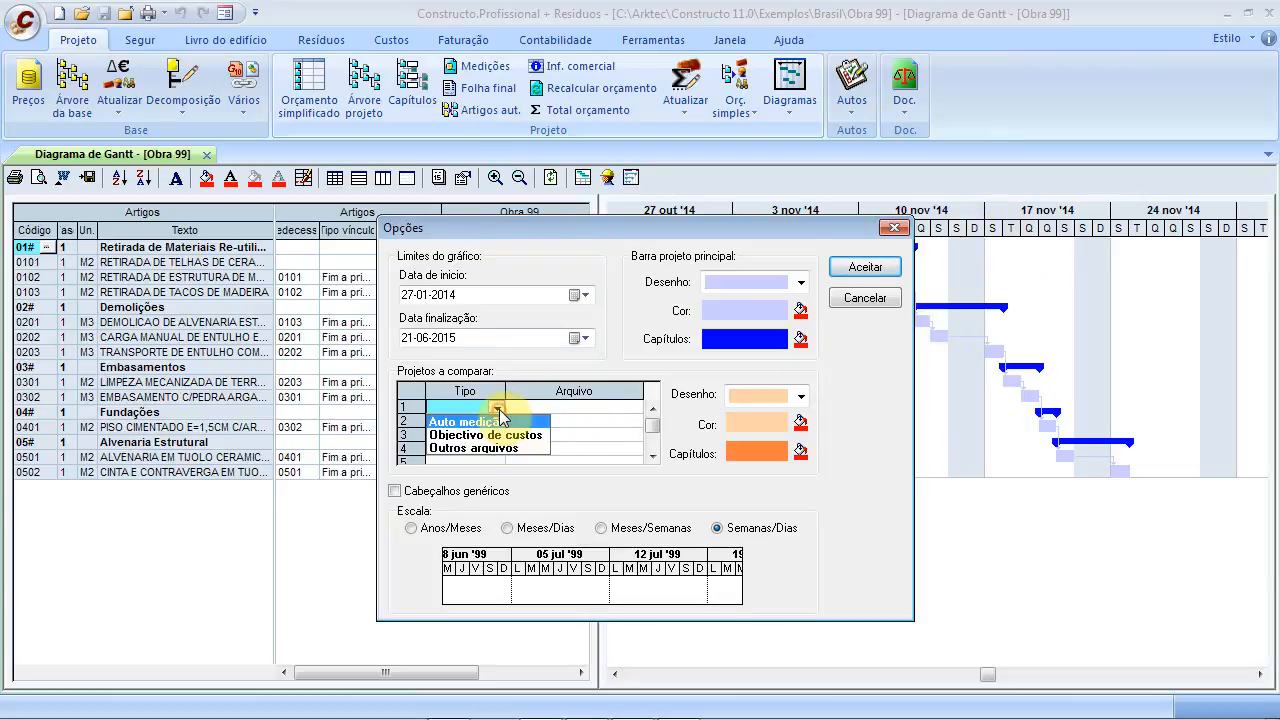
click(580, 405)
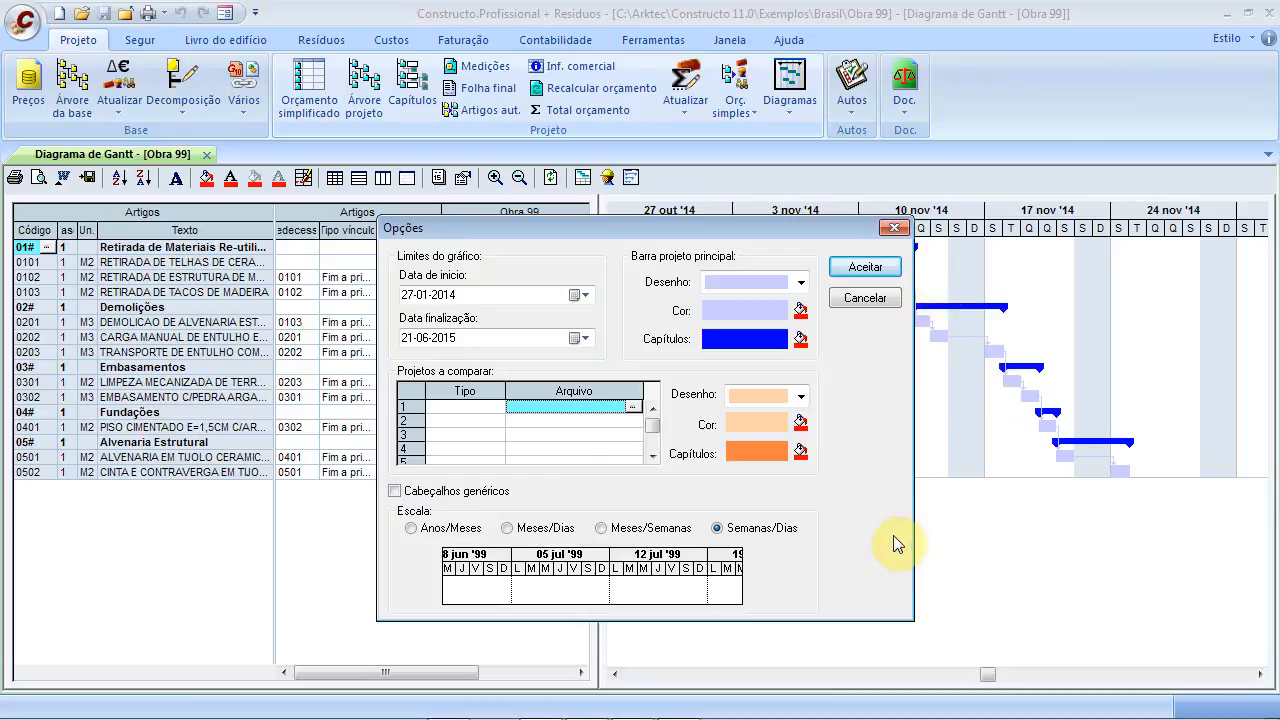
click(866, 300)
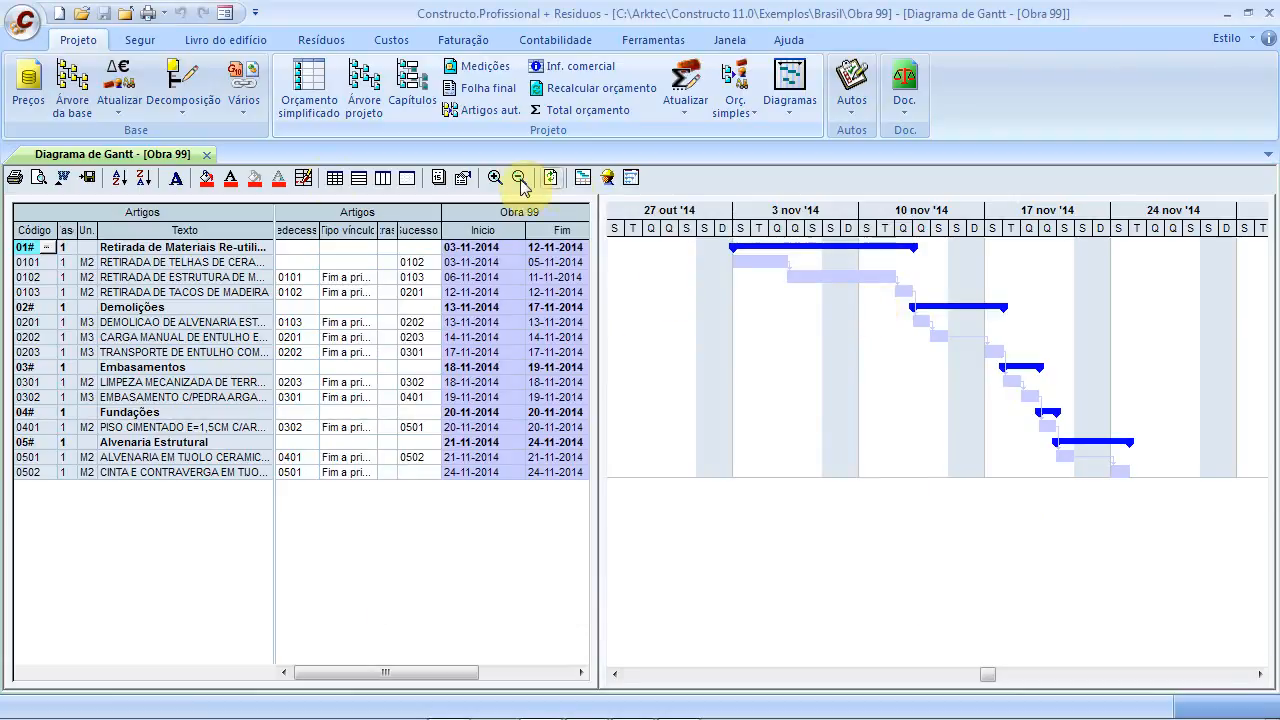
Dismiss the Diagramas list and close the Obra 99 Diagrama de Gantt tab
click(790, 92)
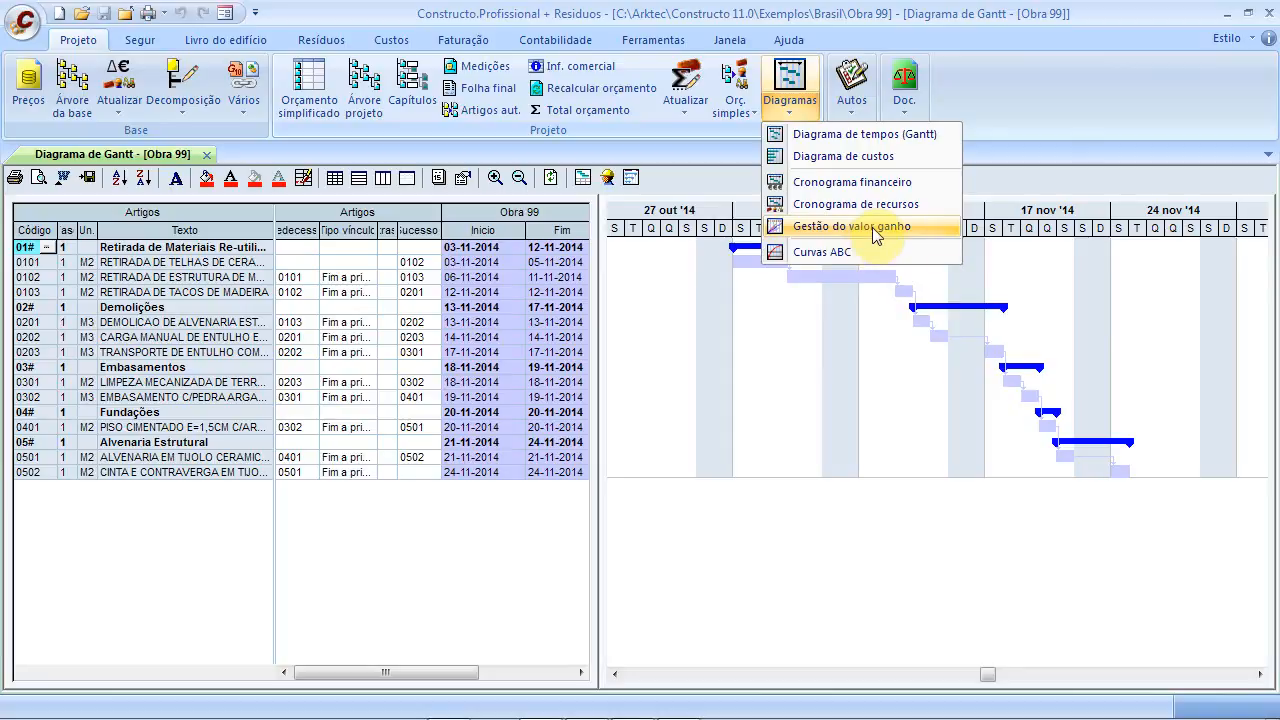
click(1033, 180)
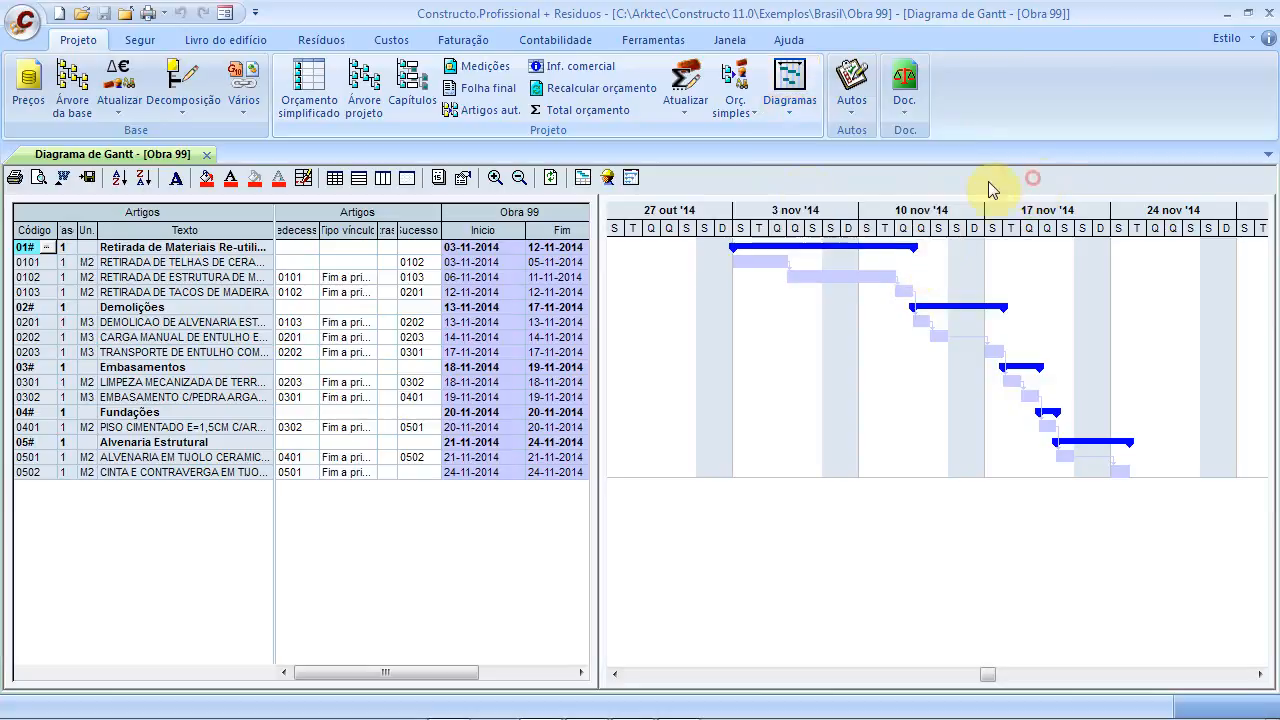
click(206, 155)
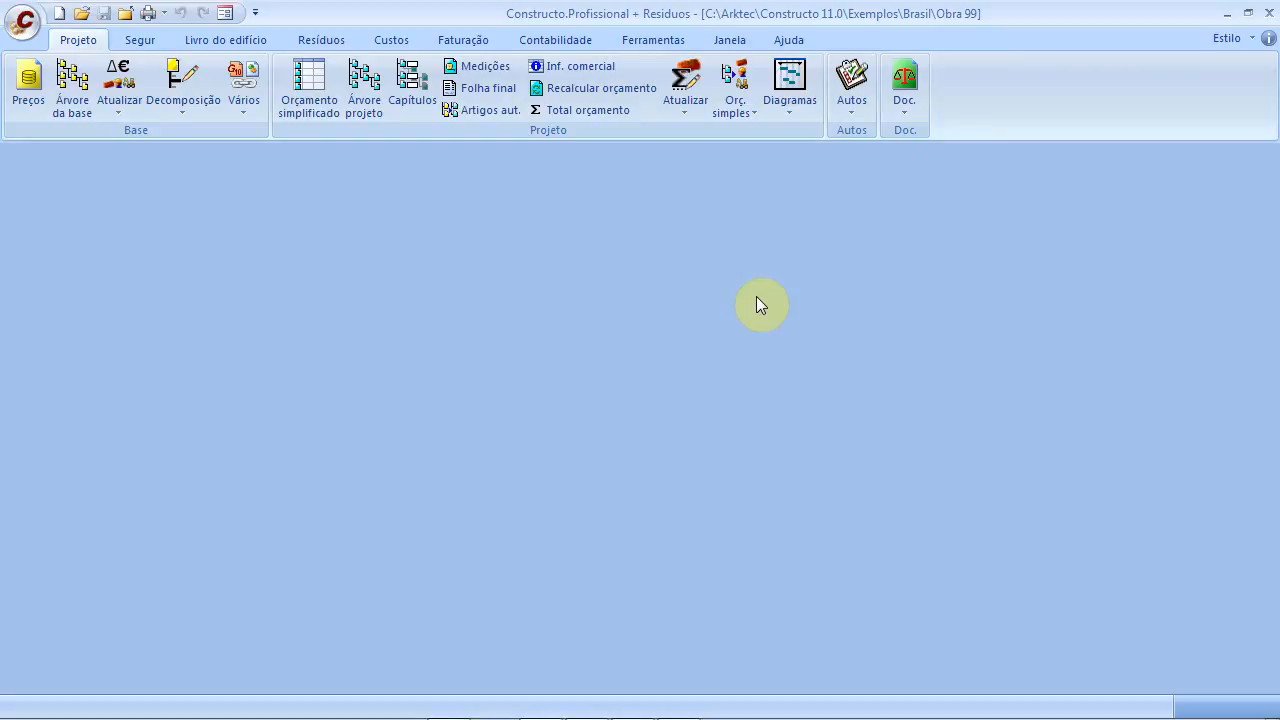
Open the Autos comparison for Obra 99 showing Parcial figures, with the Abrir file dialog
click(853, 90)
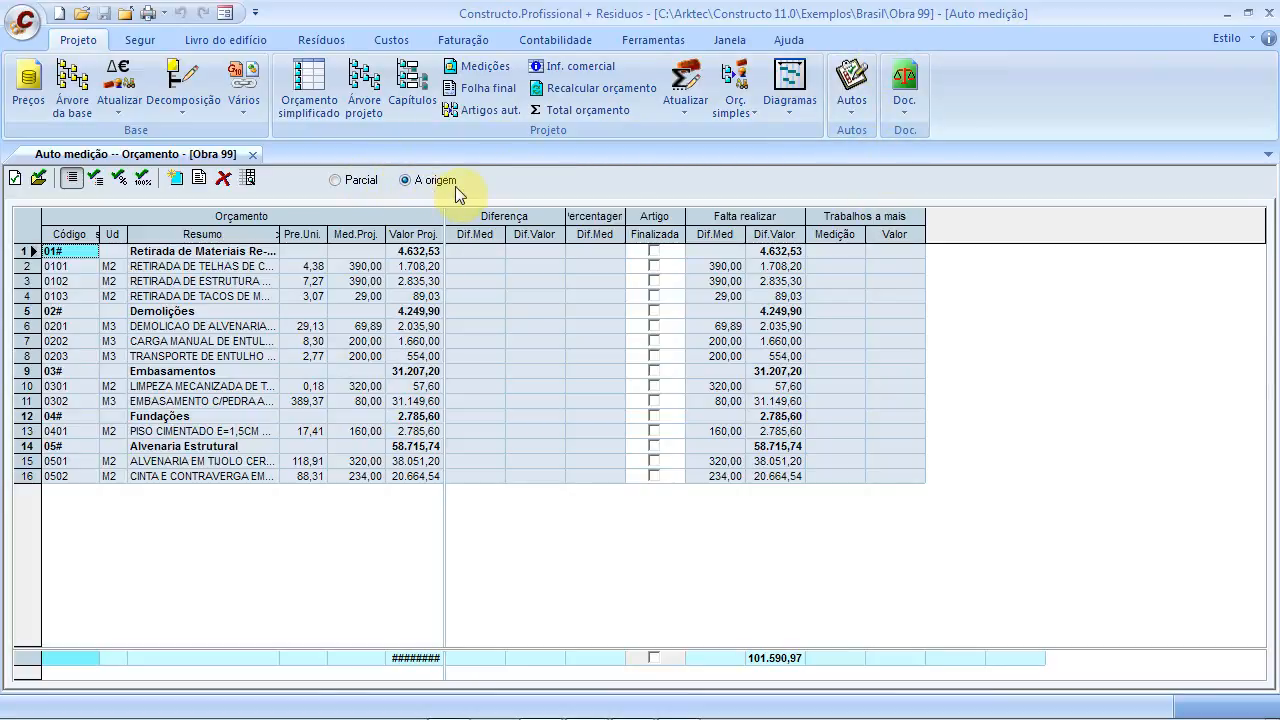
click(335, 183)
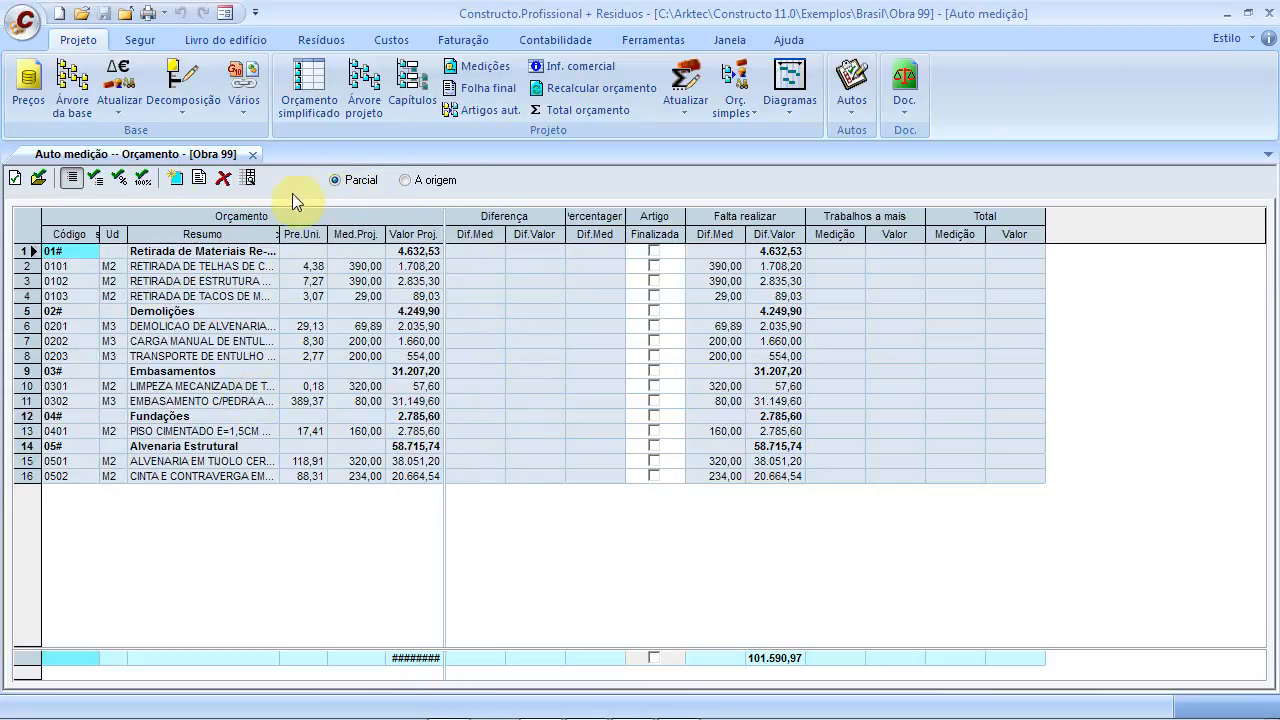
click(17, 182)
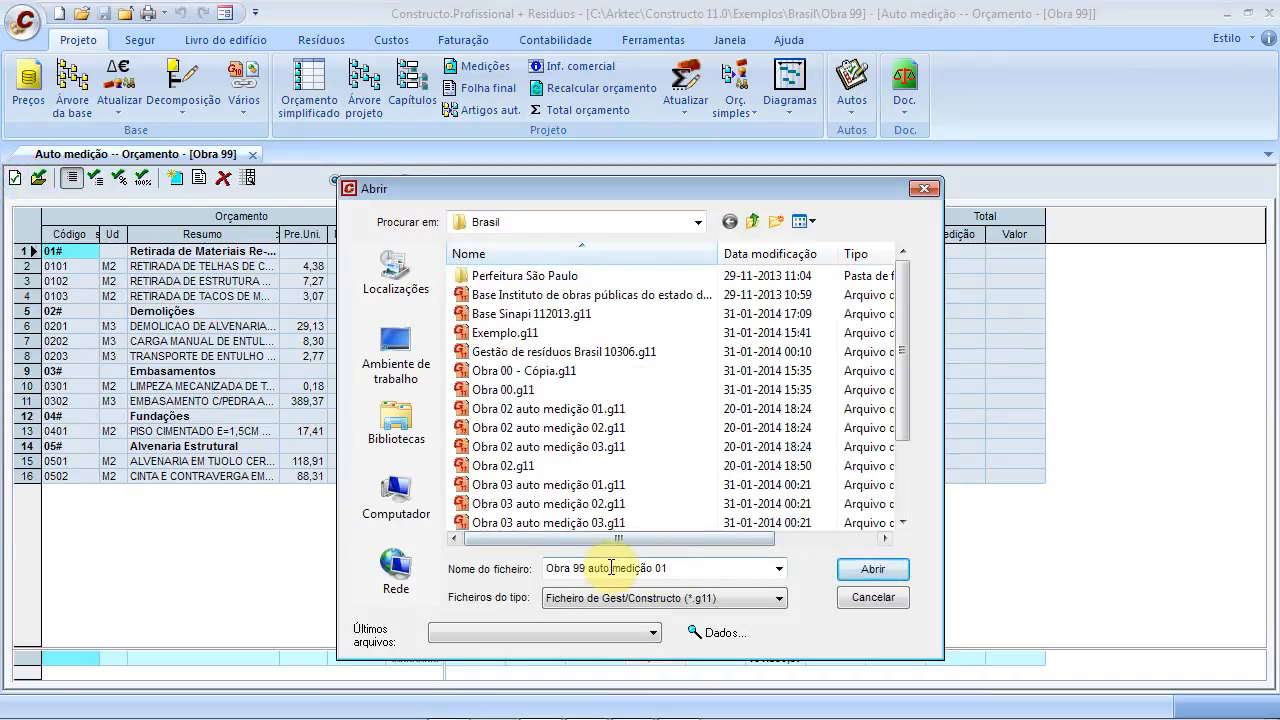
Load 'Obra 99 auto medição 01' into the comparison as a new column group
click(588, 568)
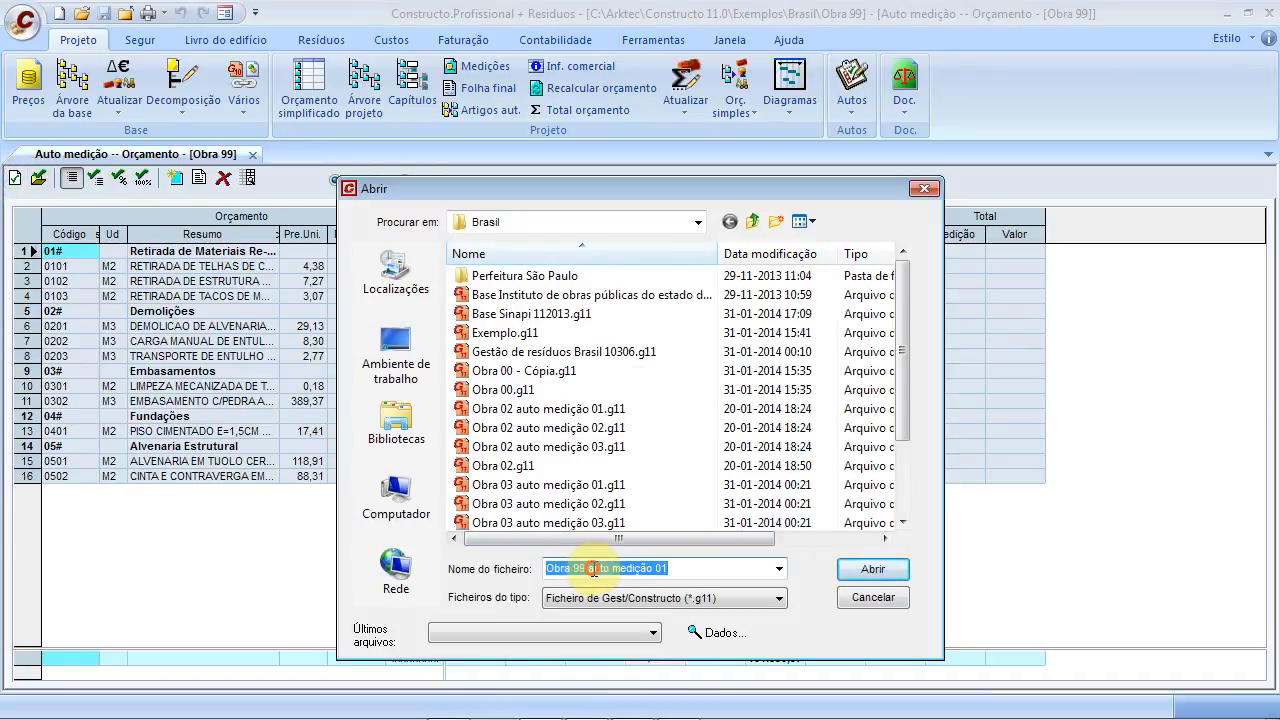
drag(593, 568, 682, 568)
click(683, 567)
click(862, 568)
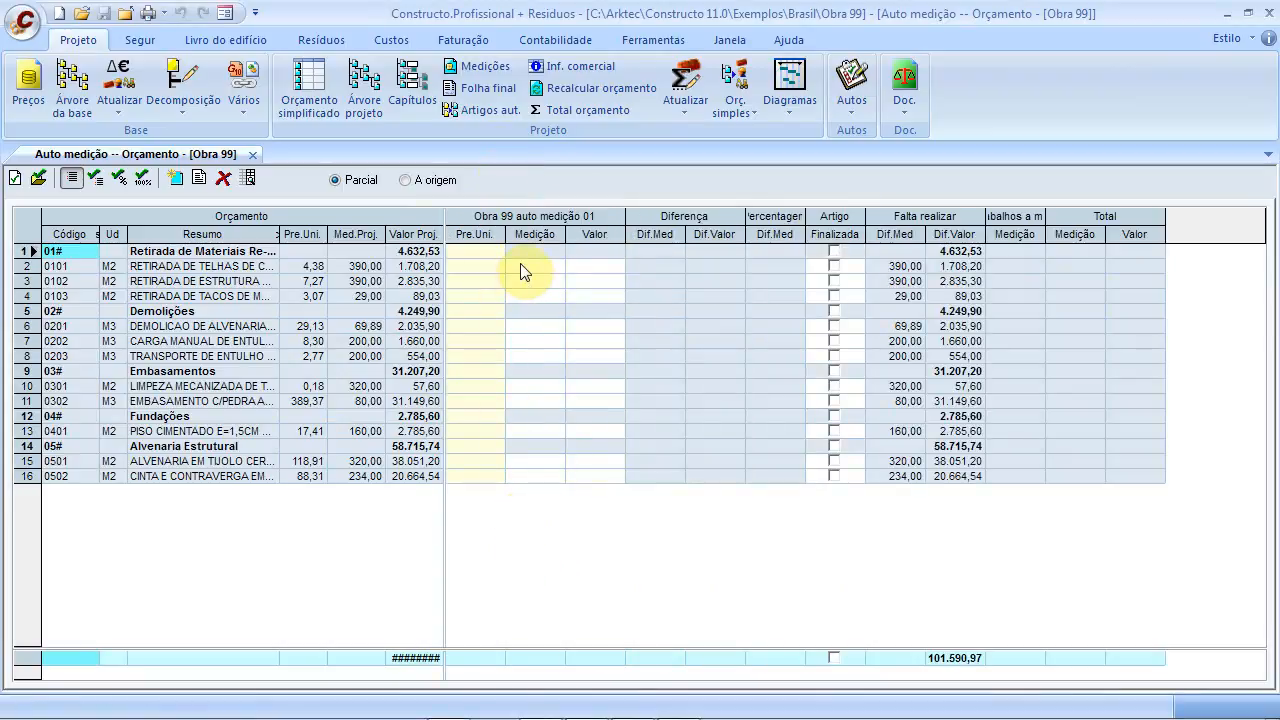
Measure item 0101 at 390,00, worth 1.708,20 and 100% complete
click(520, 265)
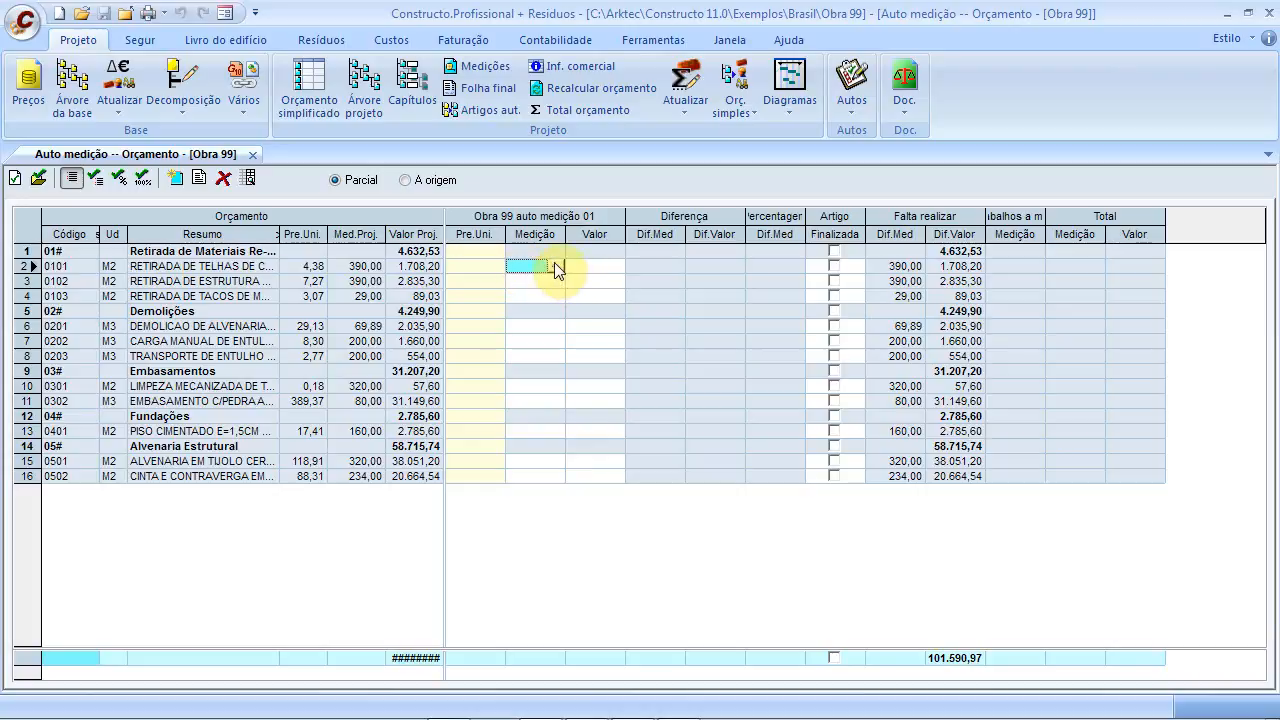
click(522, 268)
click(554, 265)
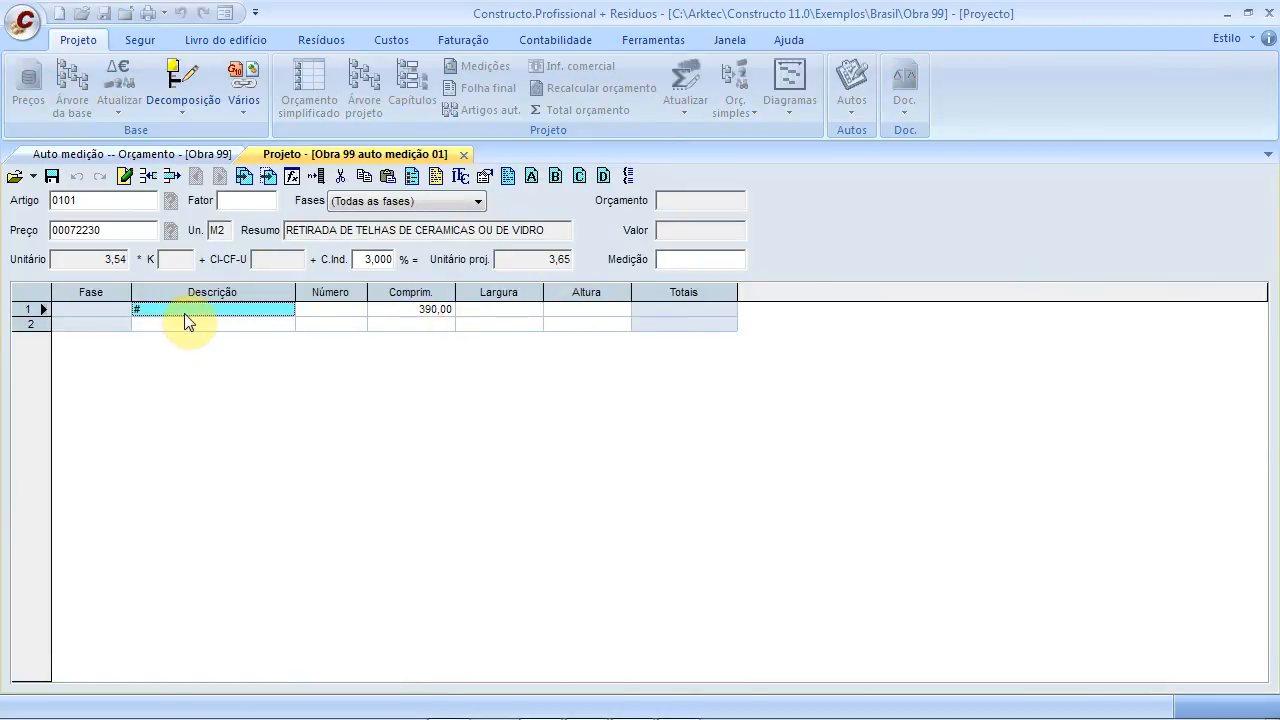
key(Delete)
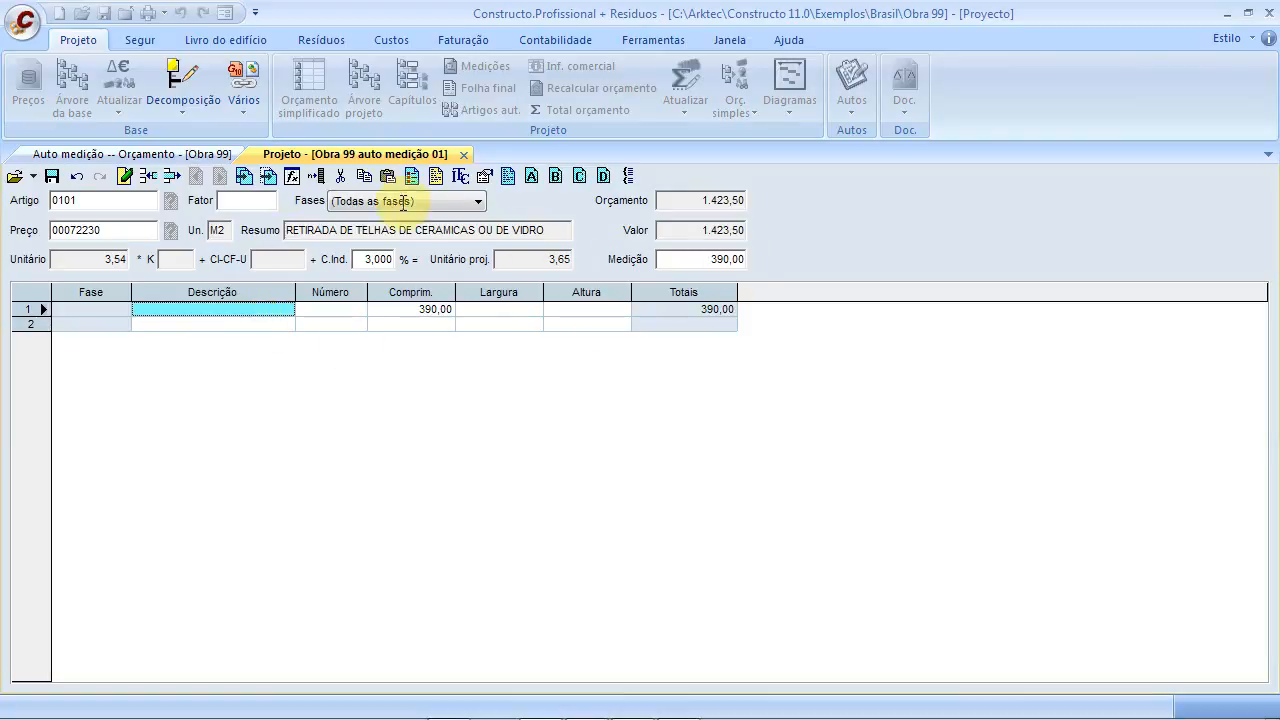
click(51, 176)
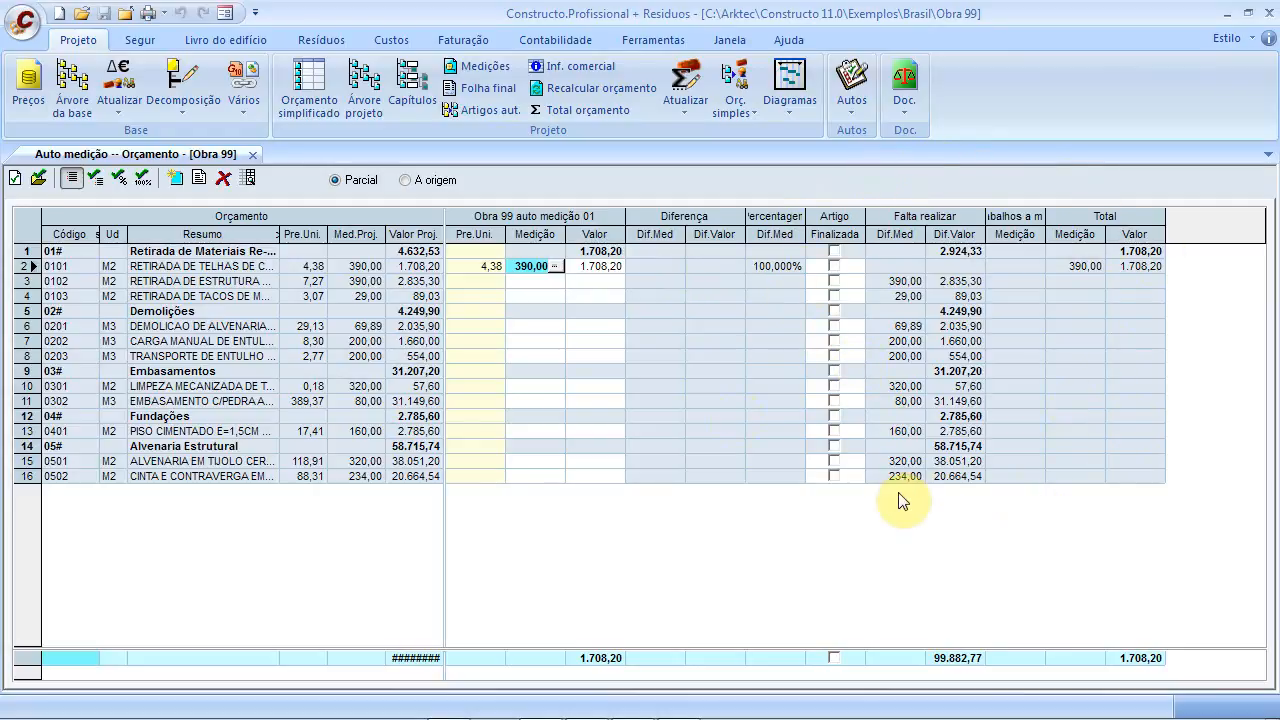
click(520, 282)
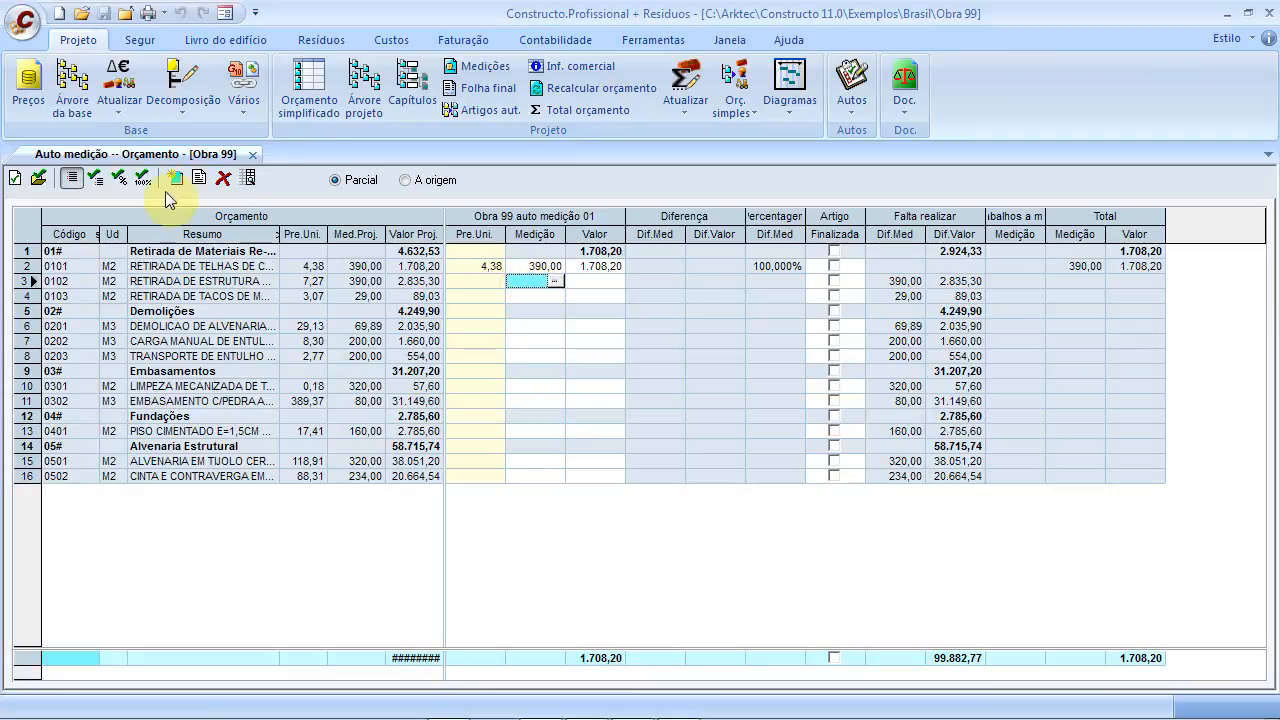
Apply a 100% coefficient to article 0102, measuring 390,00 worth 2.835,30
click(119, 178)
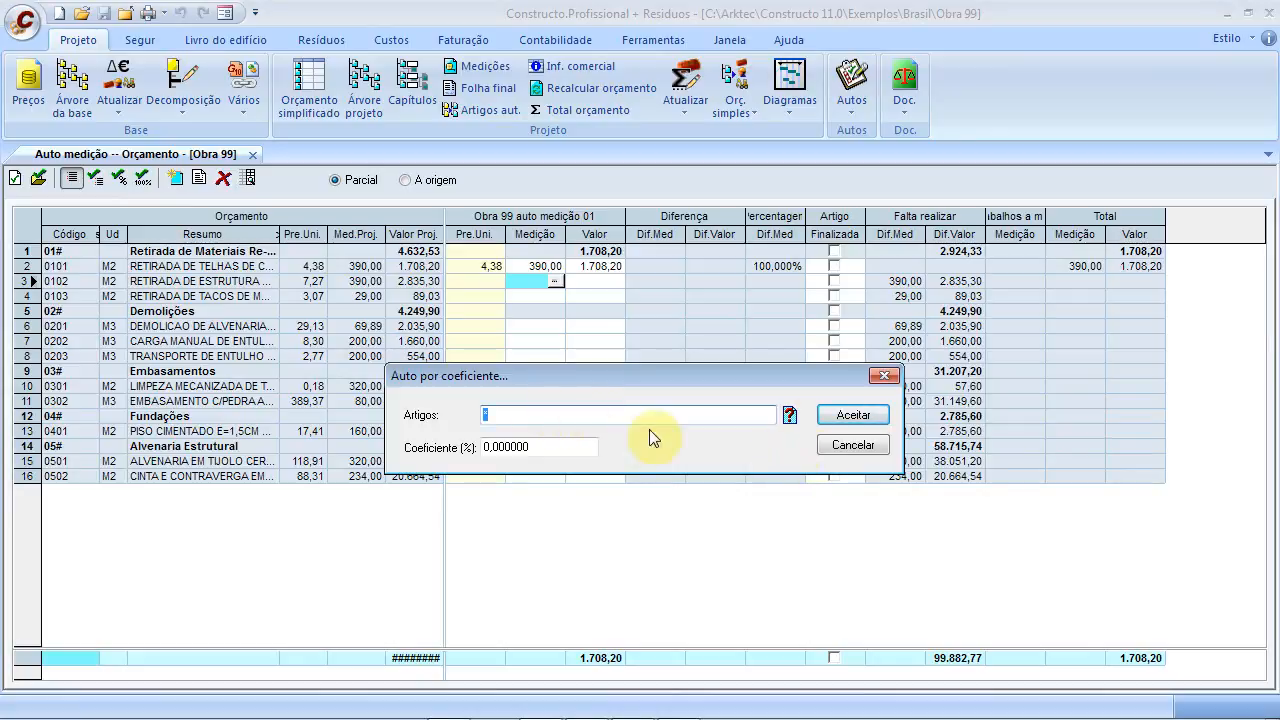
text(0102)
double_click(560, 451)
text(100)
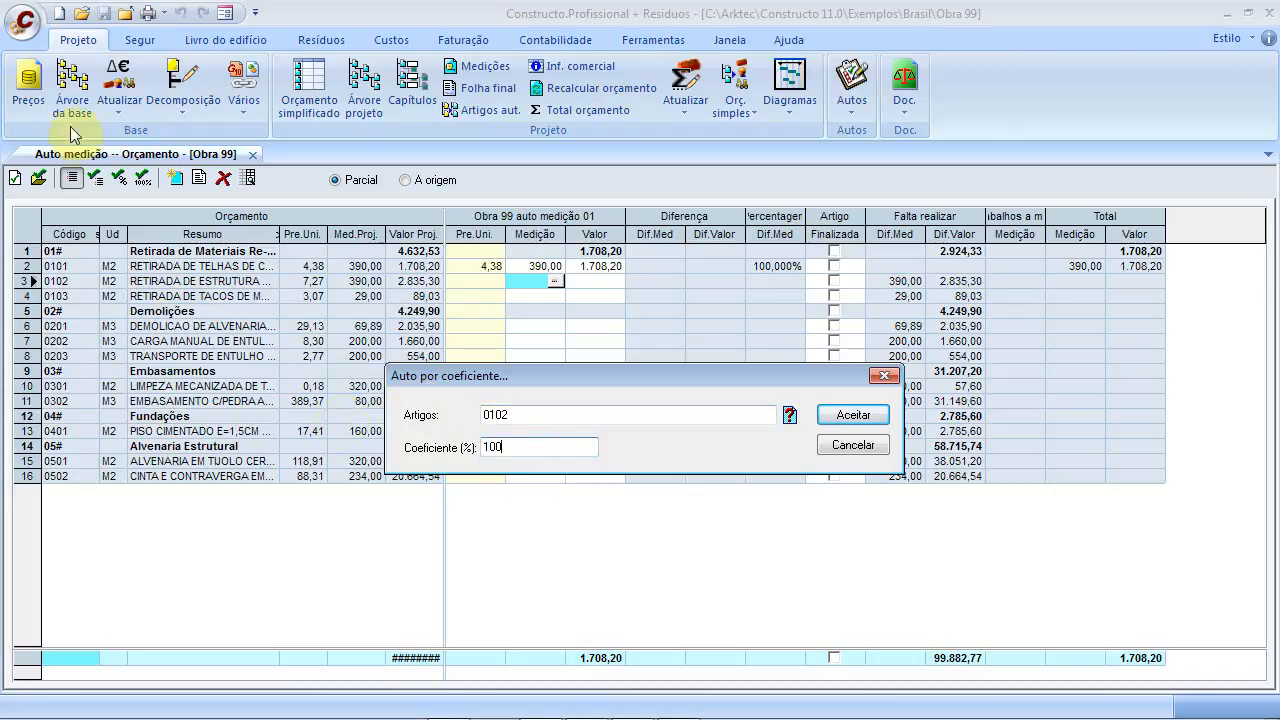
click(849, 414)
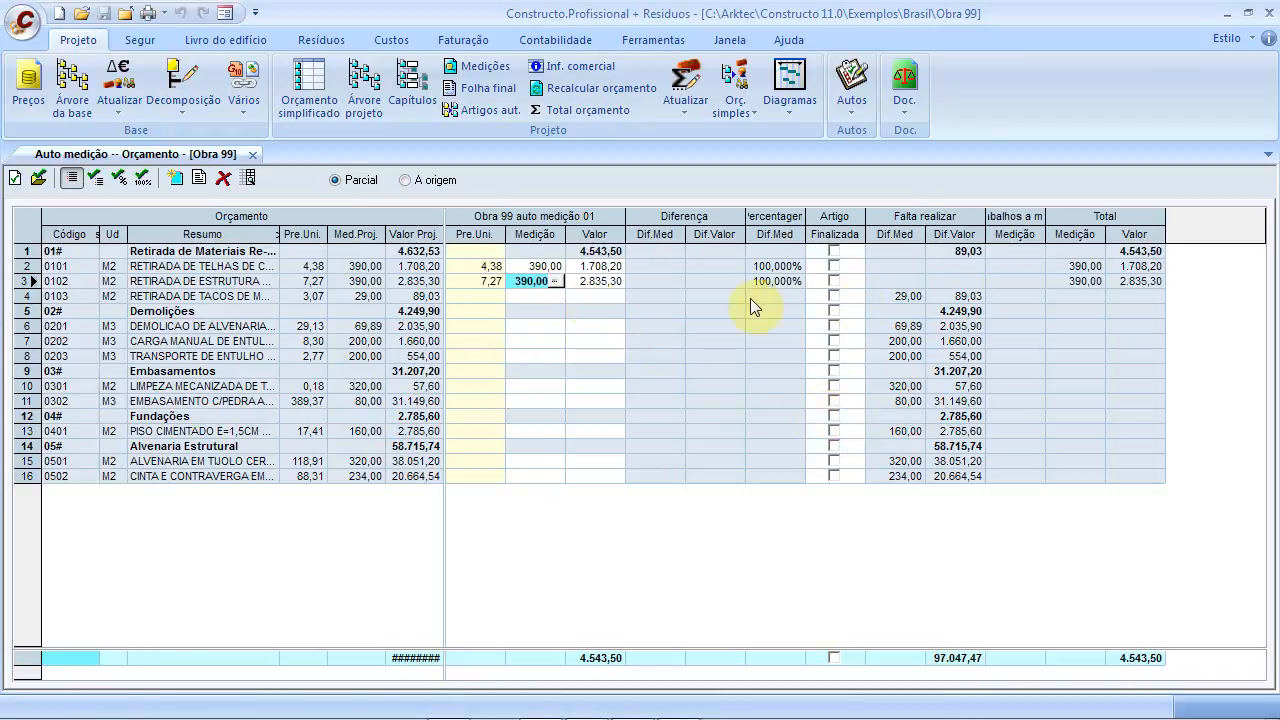
Count only the Quarto A line (8,00) for item 0103, giving 24,56 at 27,586%
click(525, 295)
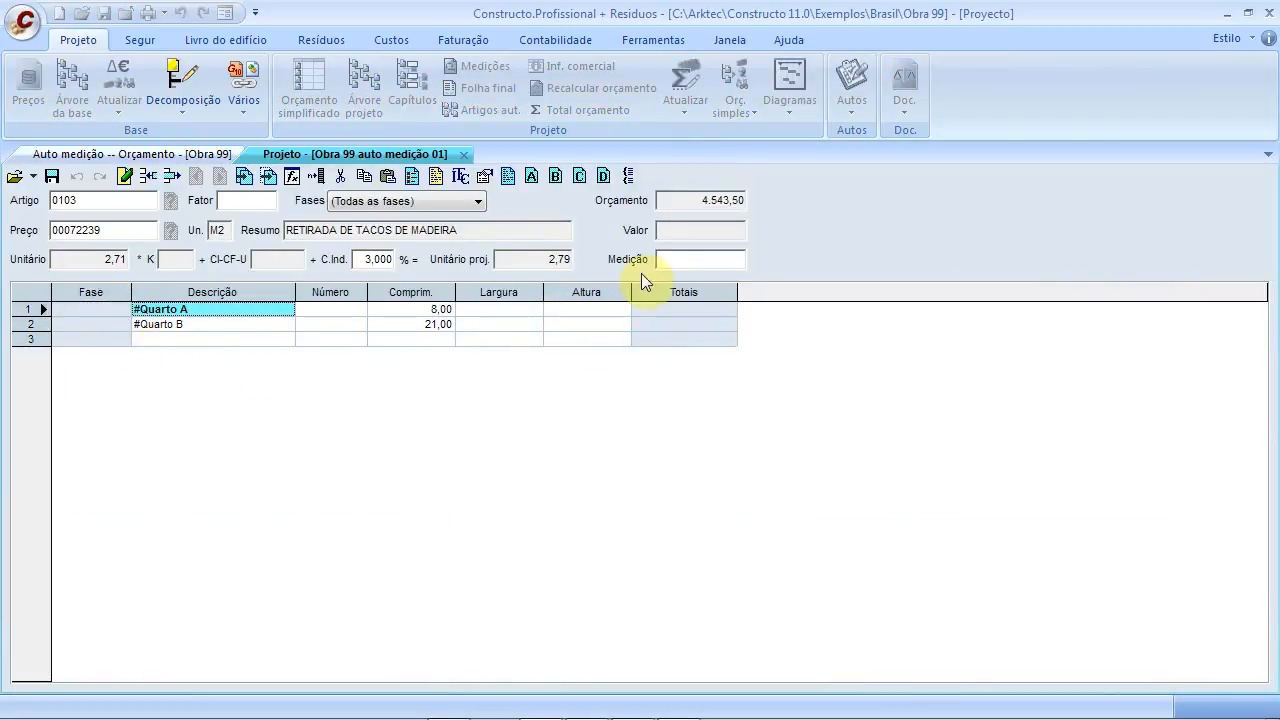
click(676, 265)
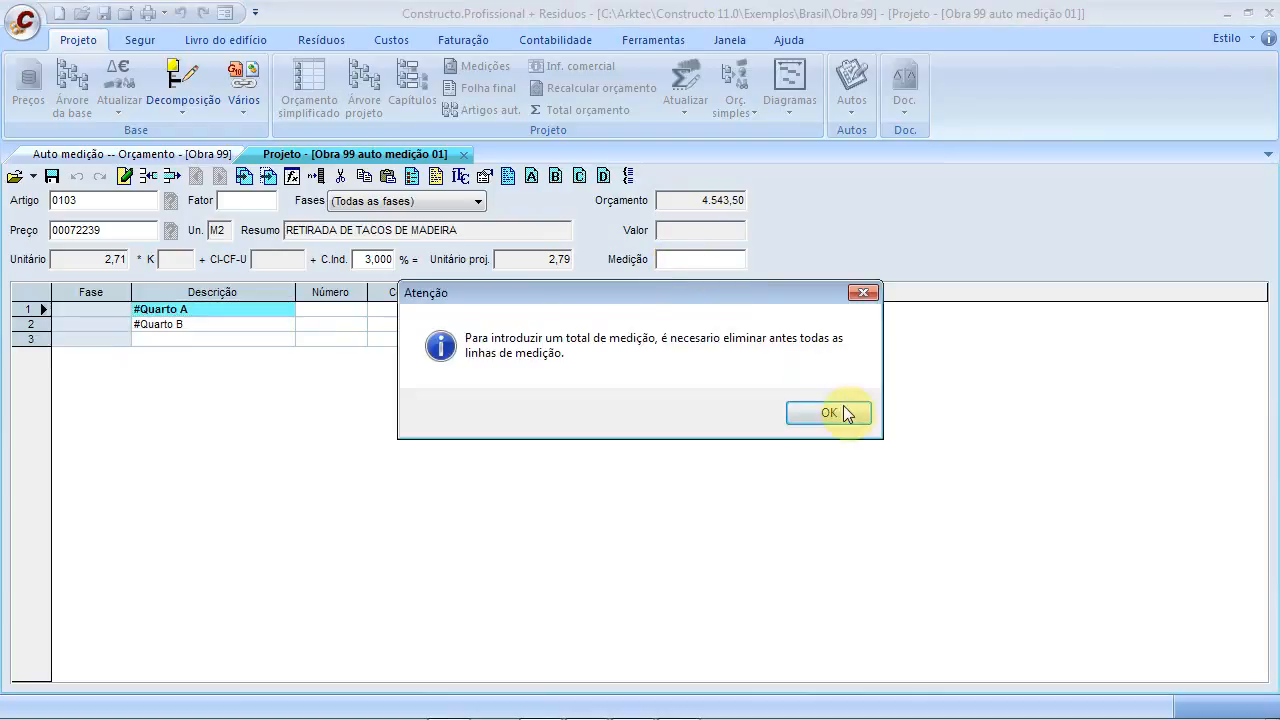
click(843, 412)
click(151, 310)
drag(140, 310, 58, 286)
key(Delete)
click(203, 326)
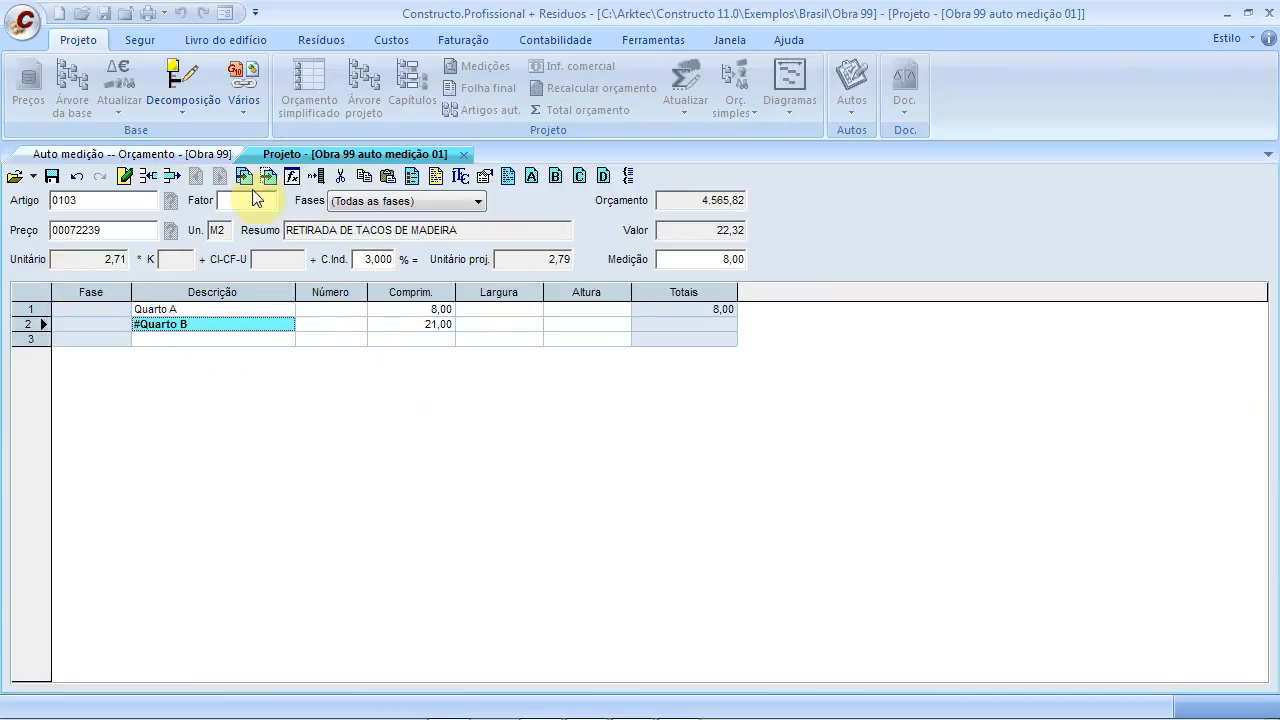
click(51, 175)
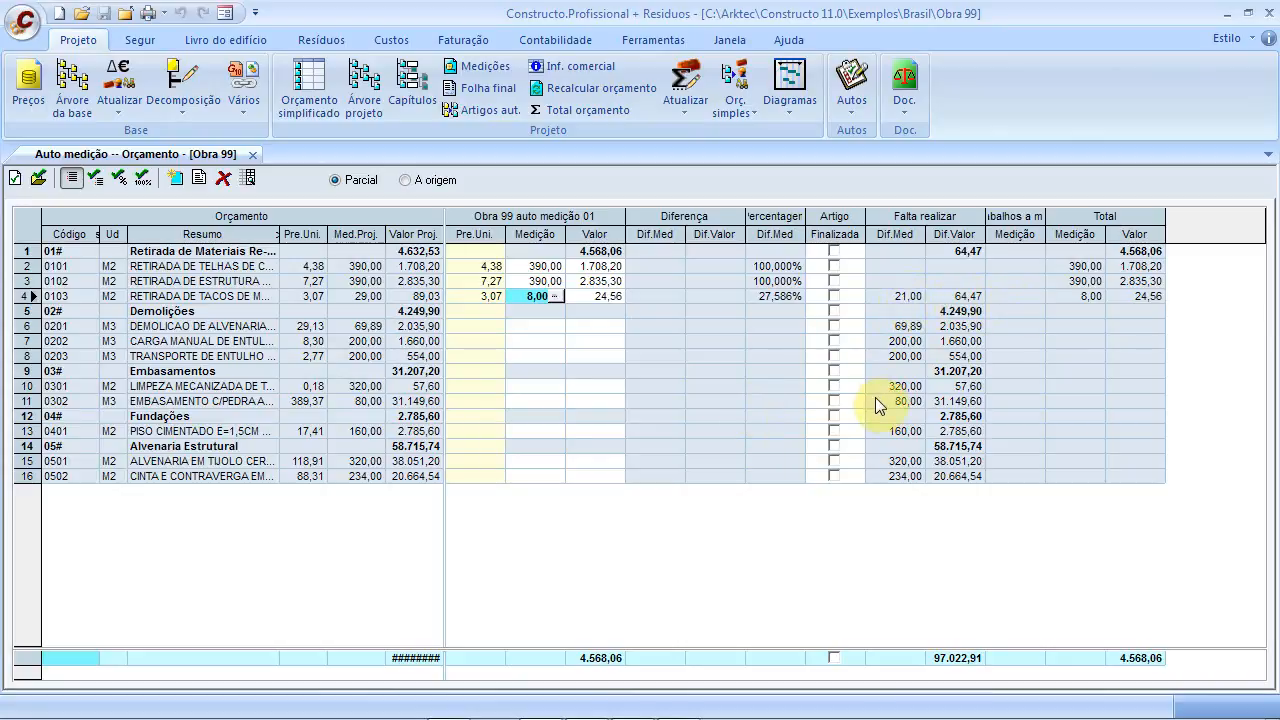
Load 'Obra 99 auto medição 02' as a second column group beside auto medição 01
click(537, 329)
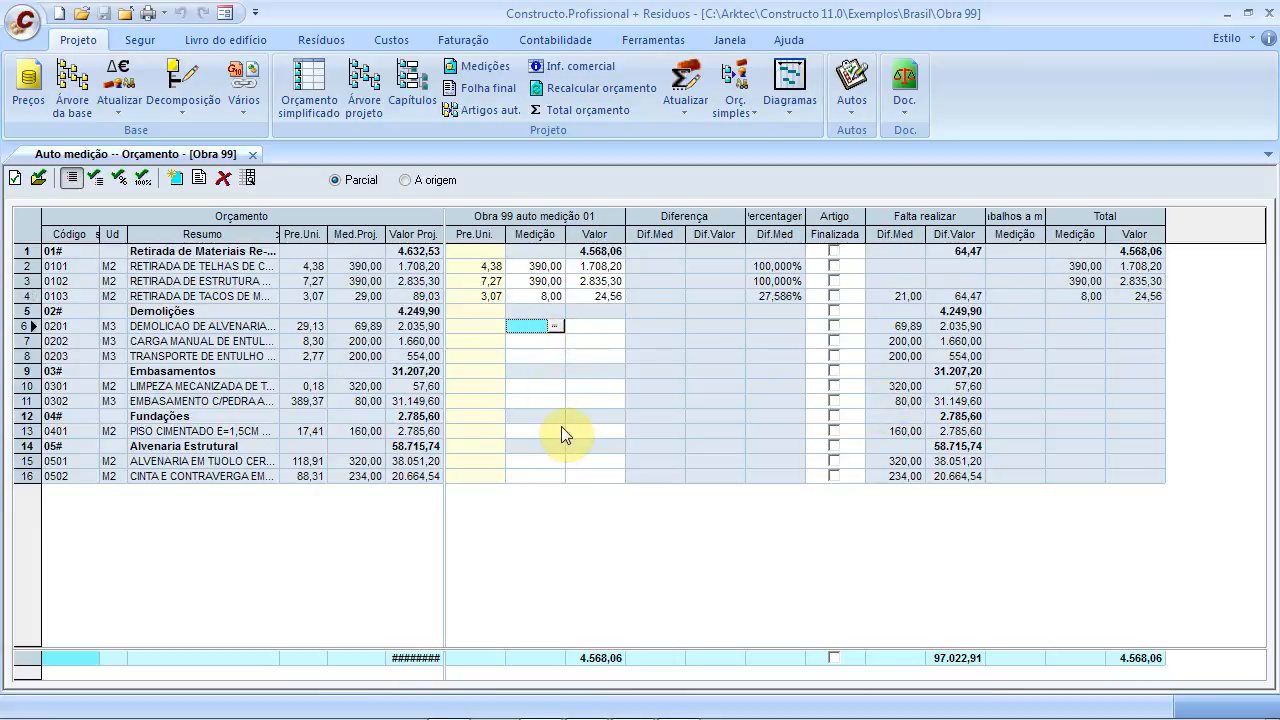
click(15, 178)
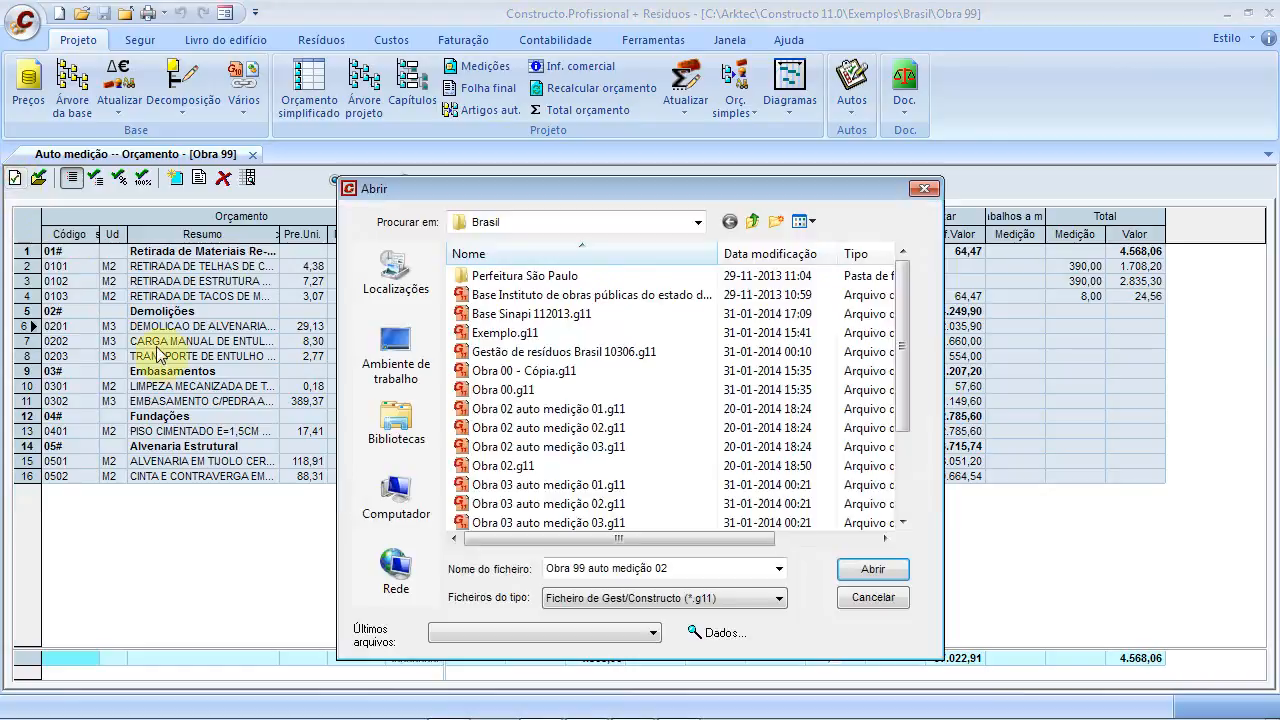
click(594, 573)
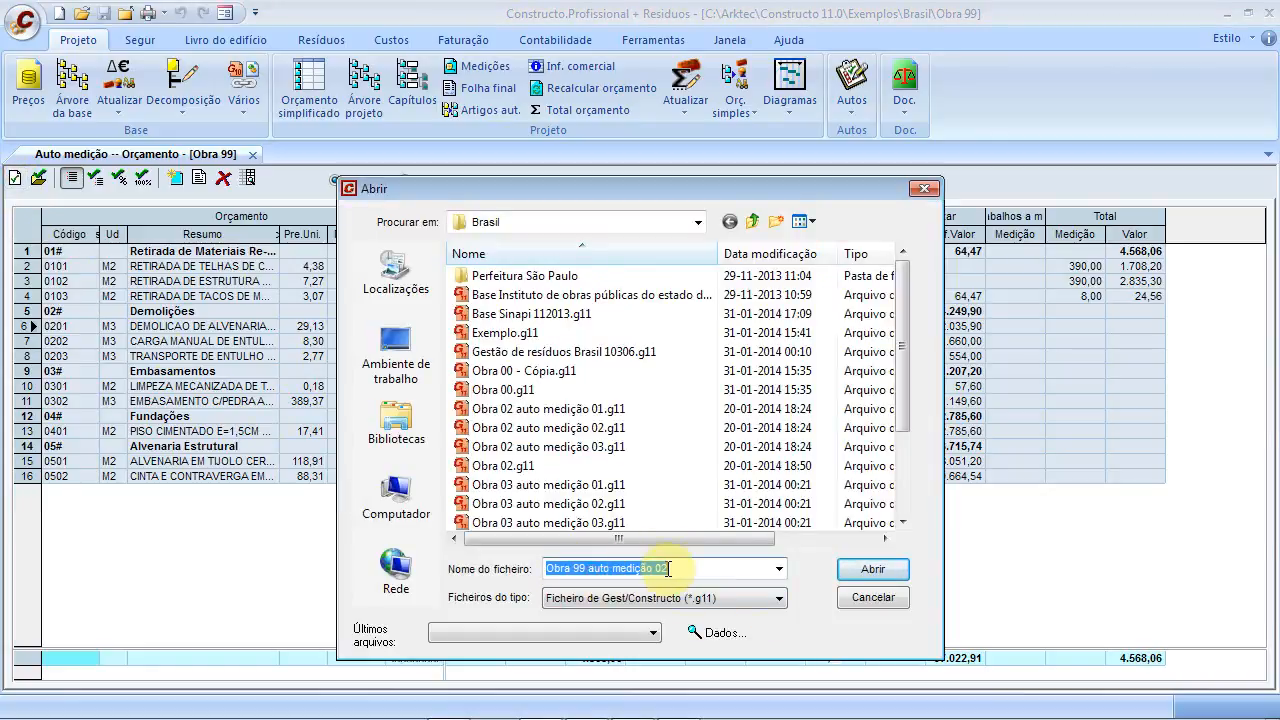
click(872, 568)
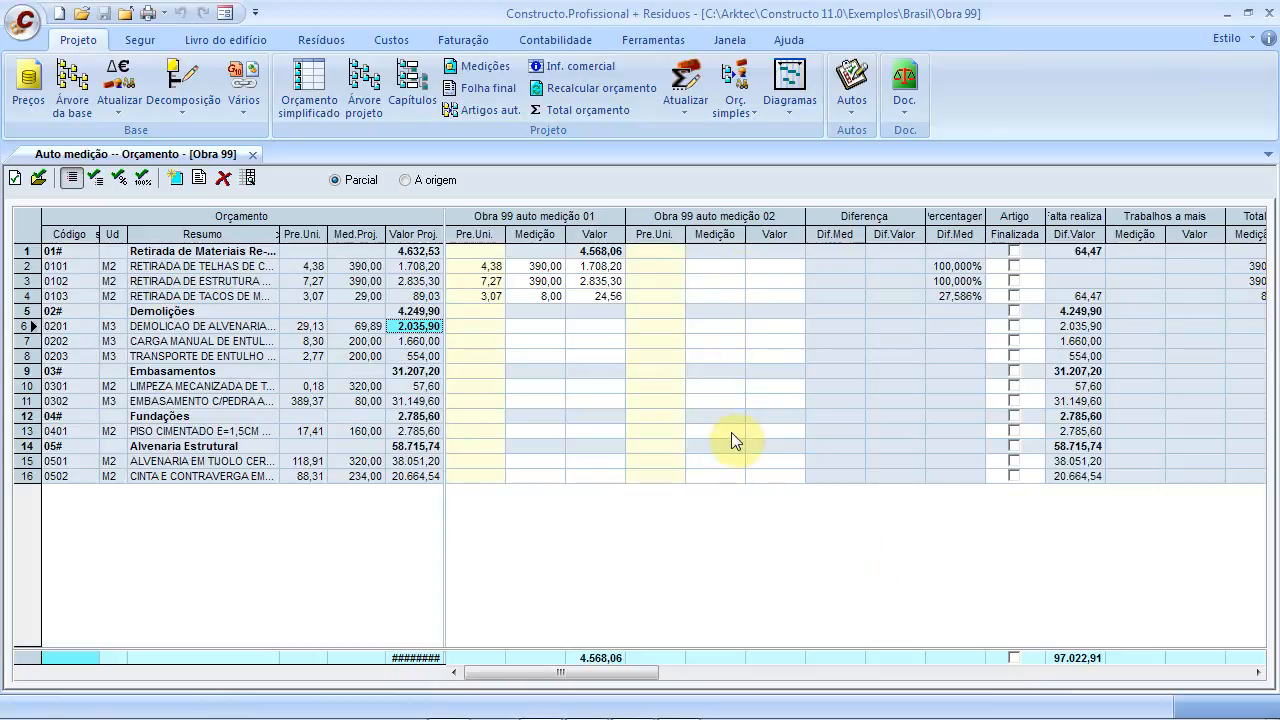
Count the Quarto B line (21,00) for item 0103 under auto medição 02
click(711, 292)
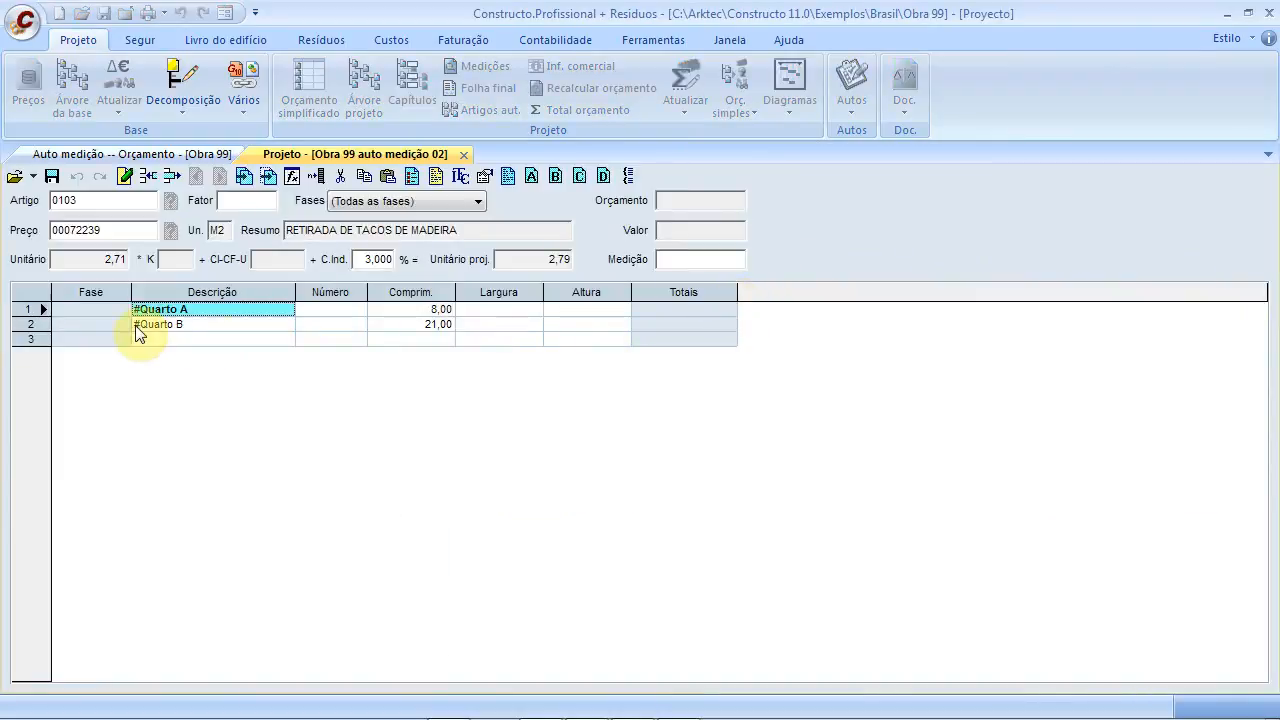
click(136, 325)
click(136, 324)
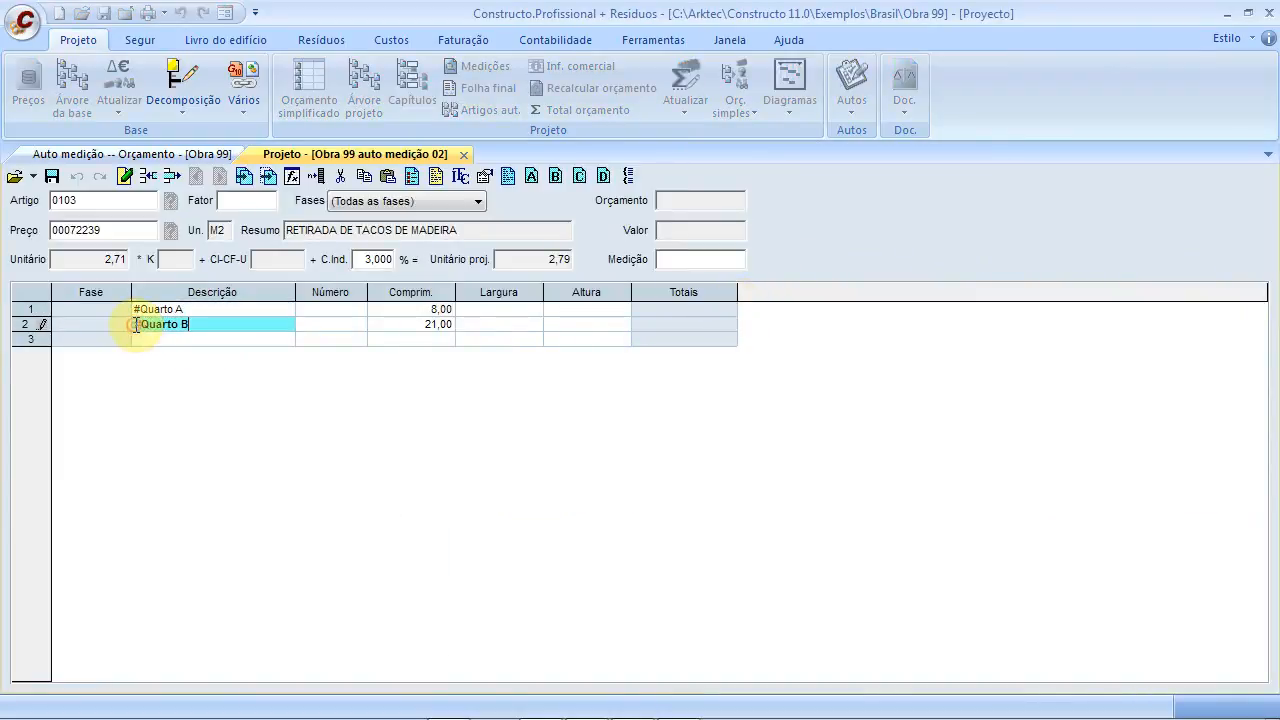
key(BackSpace)
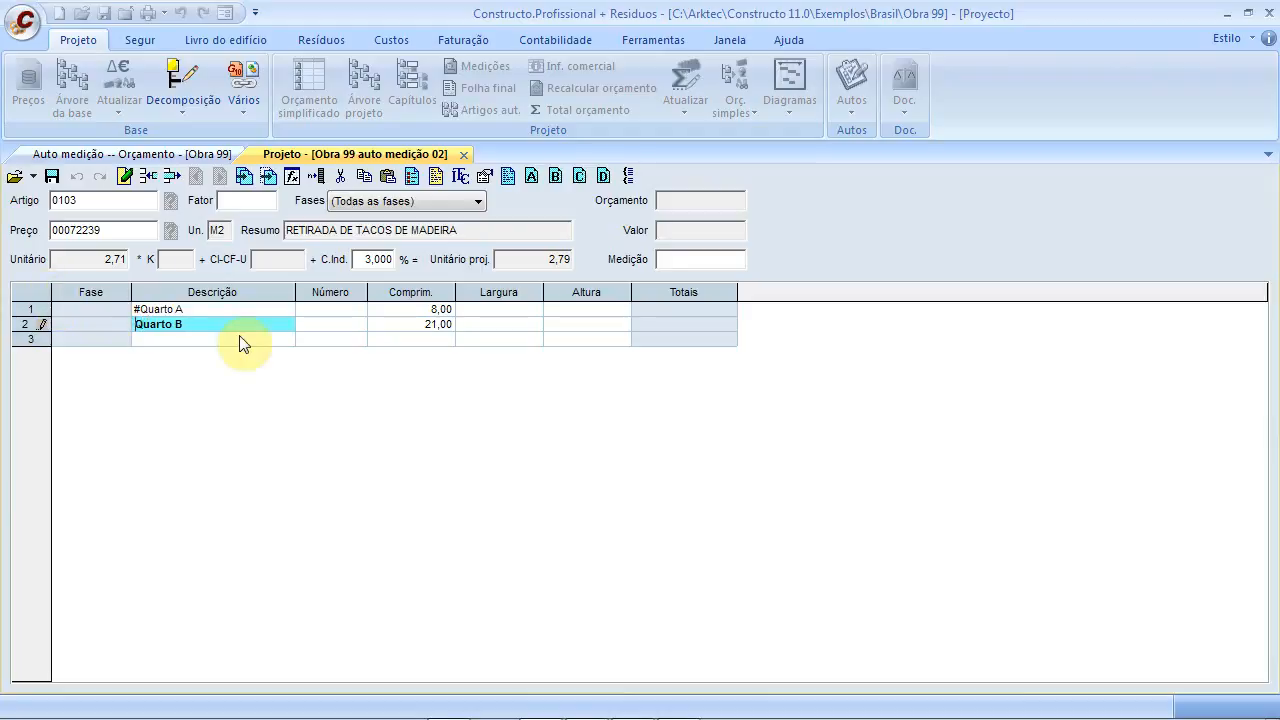
click(405, 341)
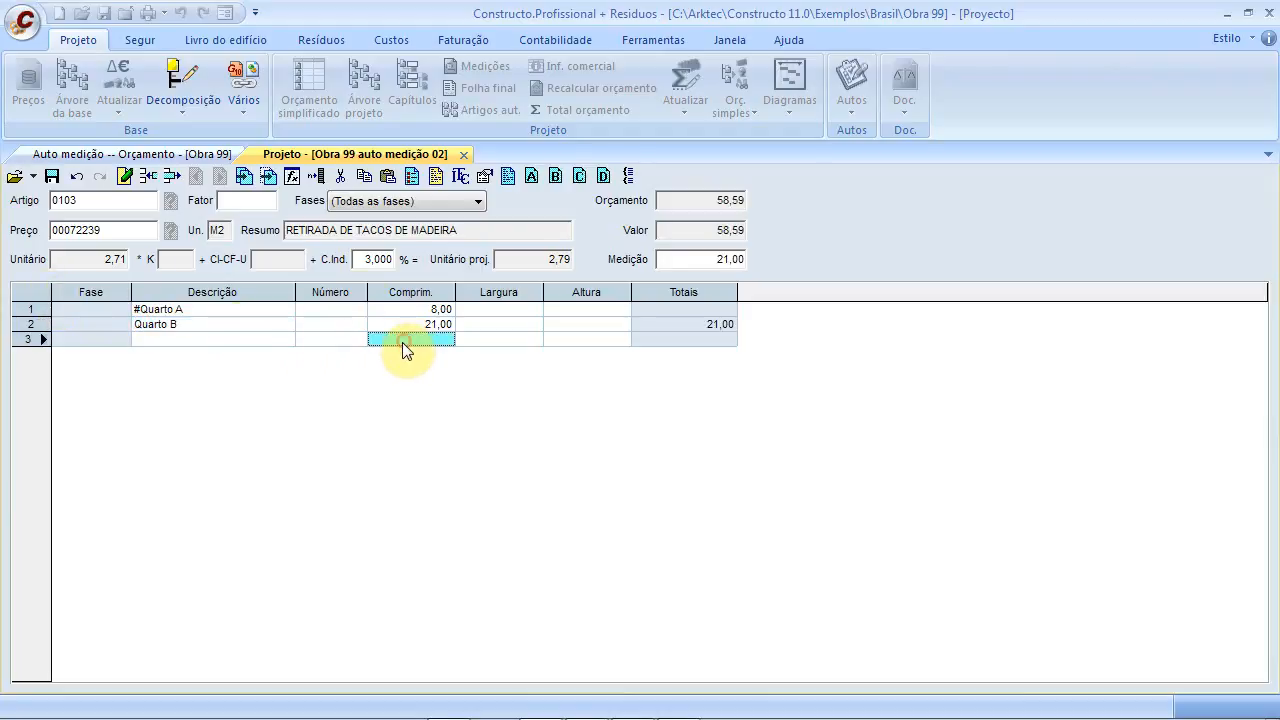
click(52, 176)
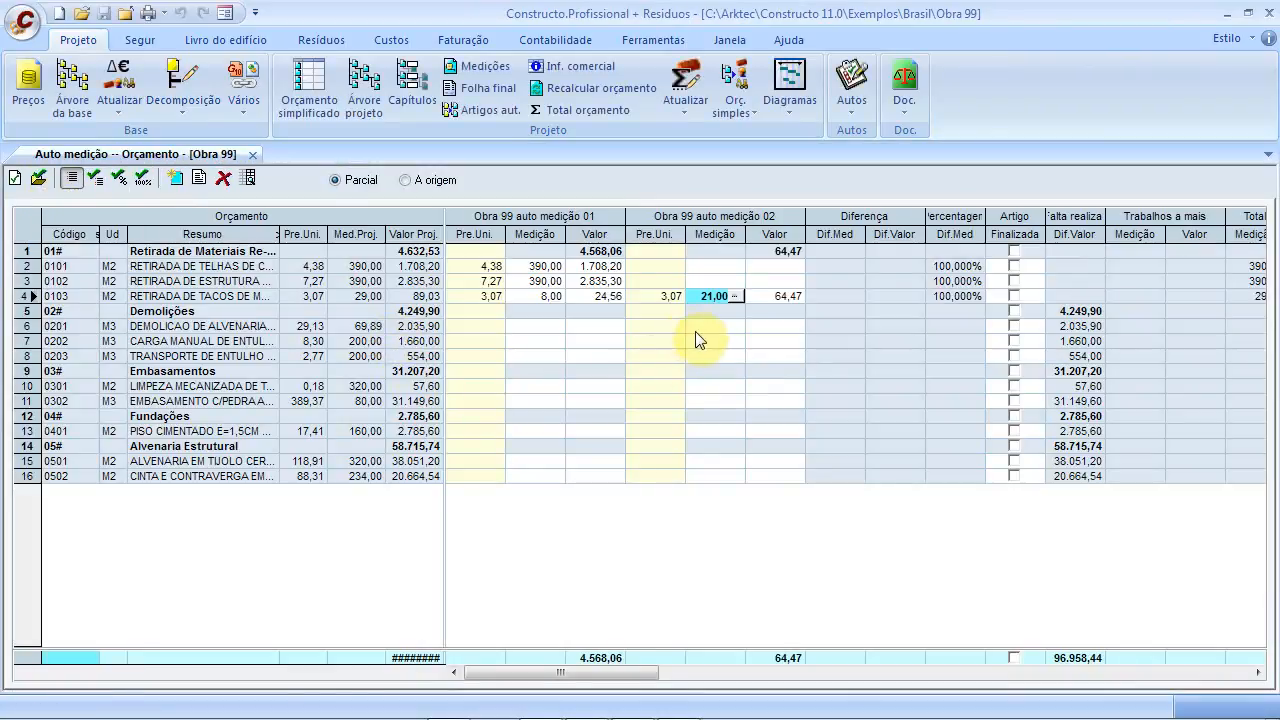
Mark Demolições items 0201, 0202 and 0203 as 100% measured in auto medição 02
click(708, 326)
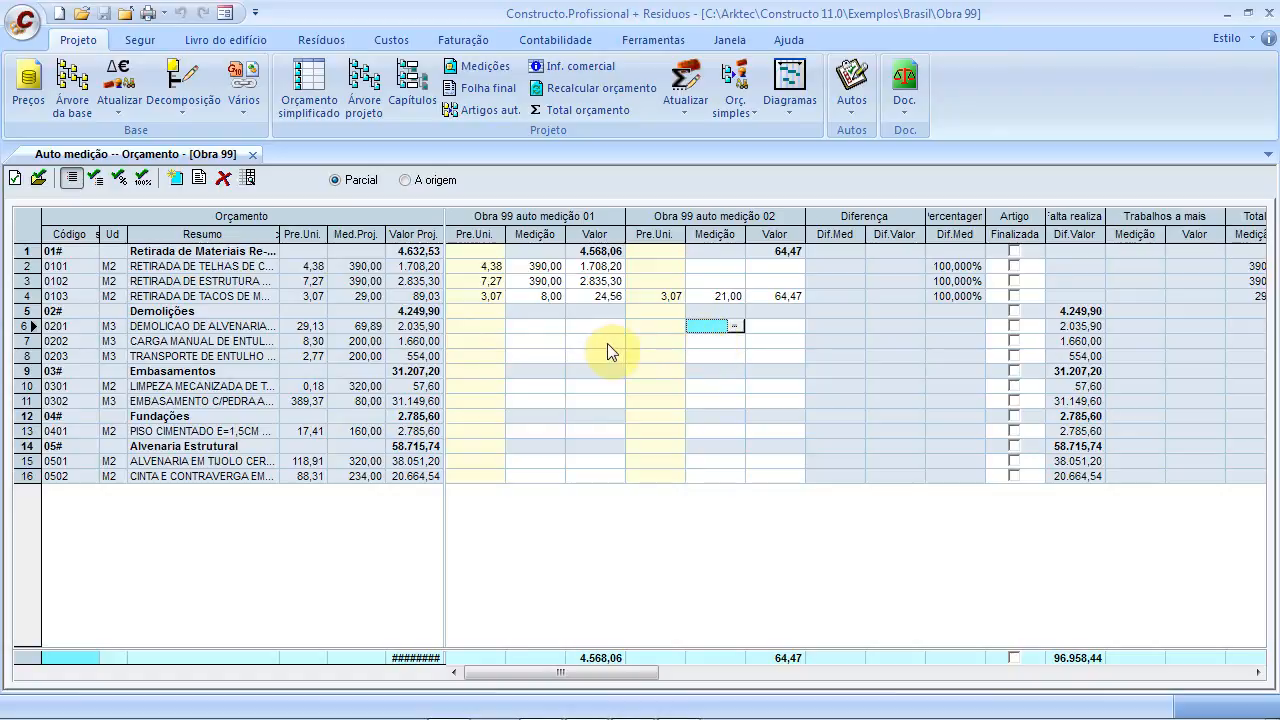
click(142, 182)
click(728, 341)
click(143, 180)
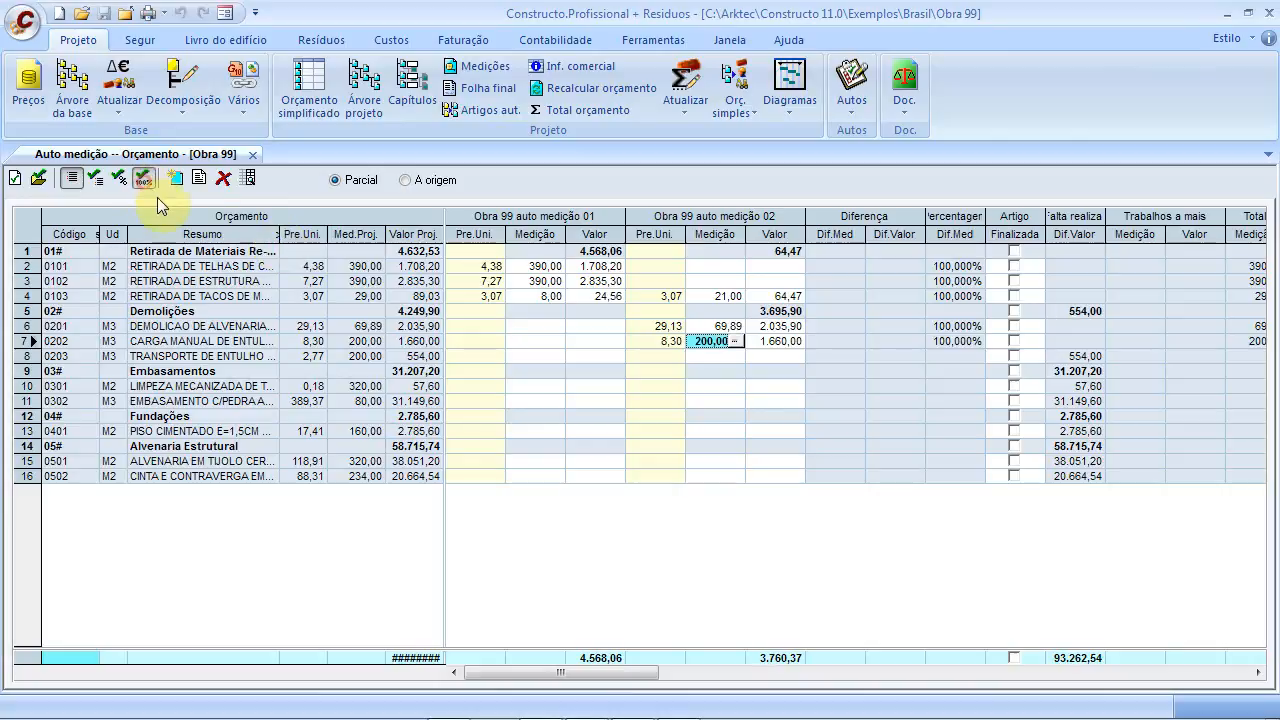
click(708, 357)
click(143, 180)
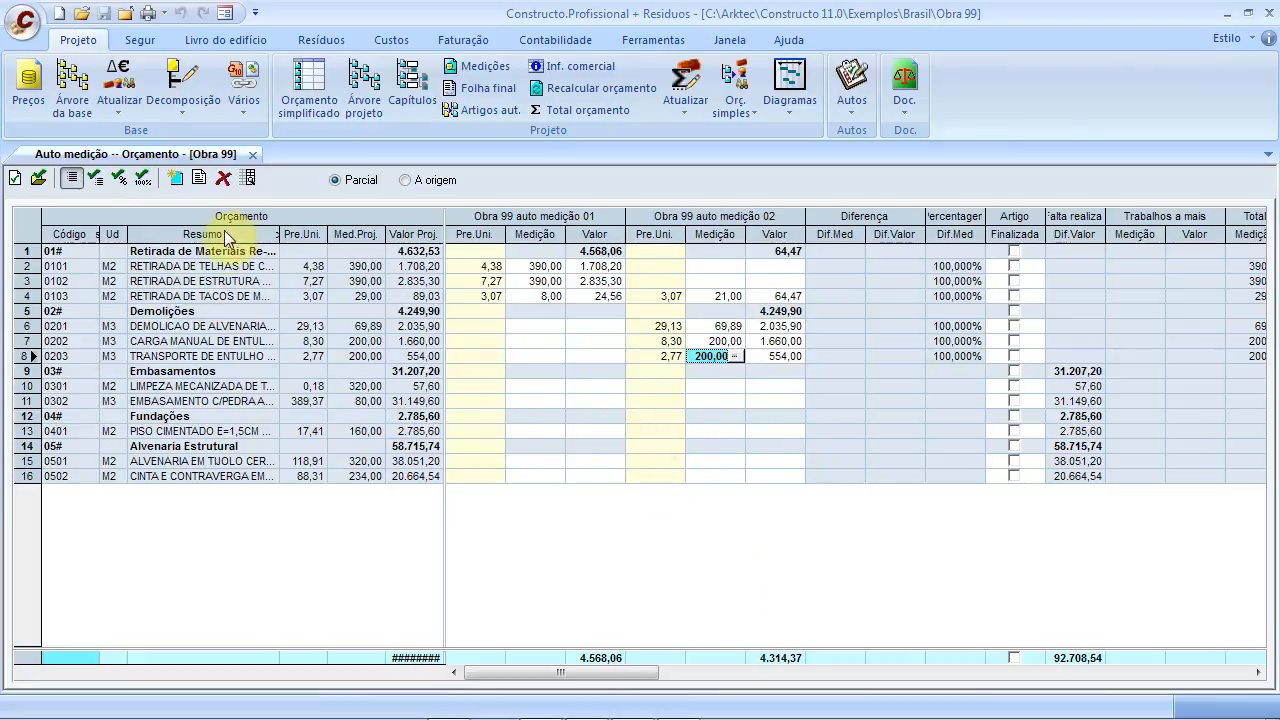
click(24, 182)
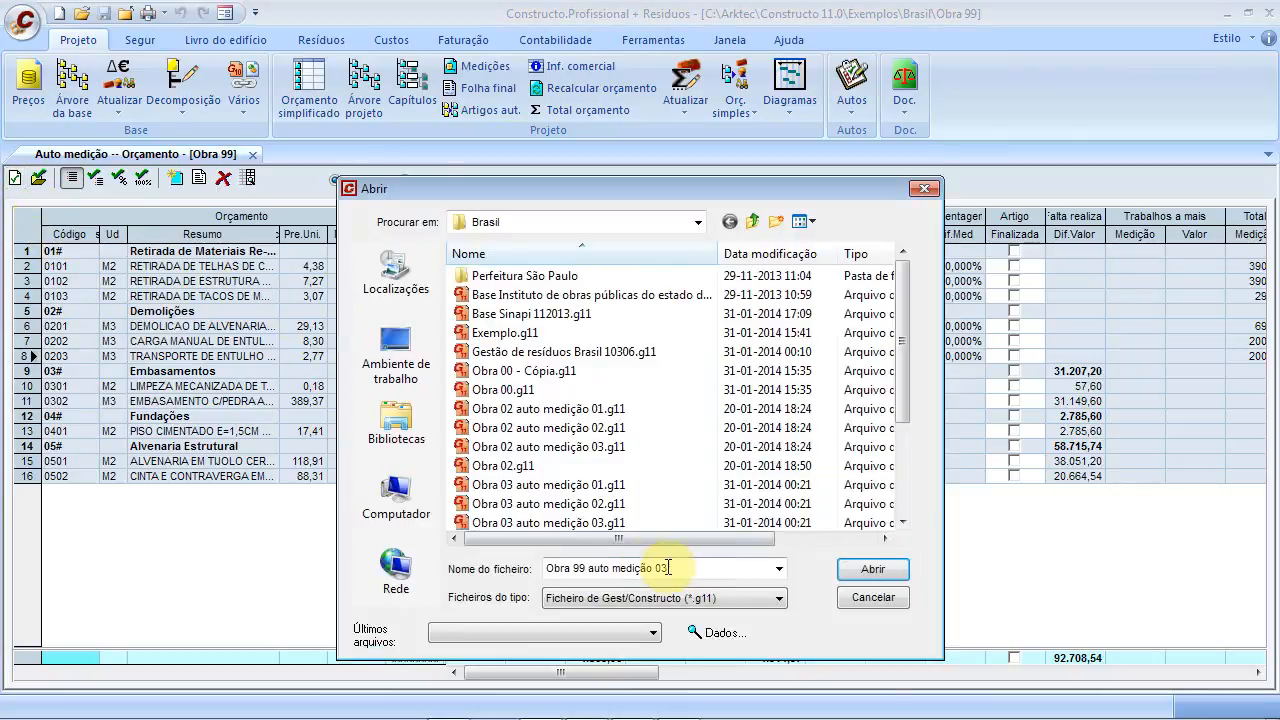
Load Obra 99 auto medição 03 into the grid as a third column group
click(850, 567)
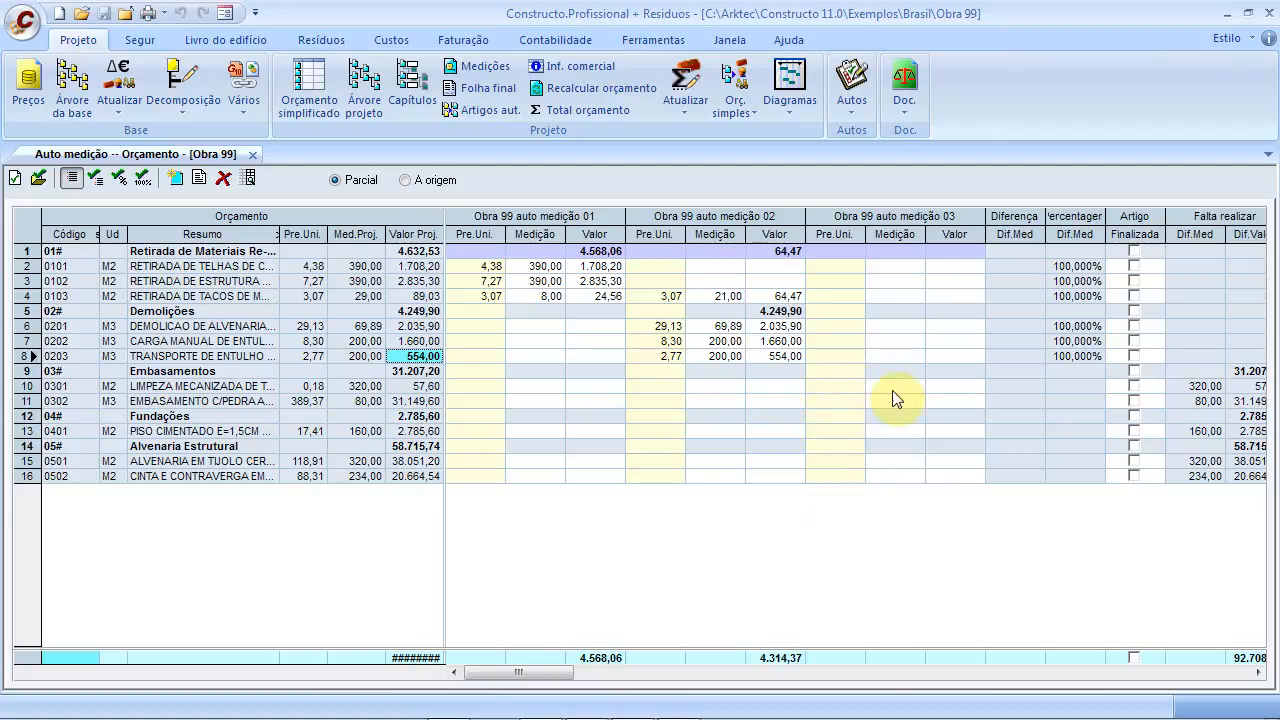
Enter 360 as item 0301's quantity in auto medição 03
click(893, 390)
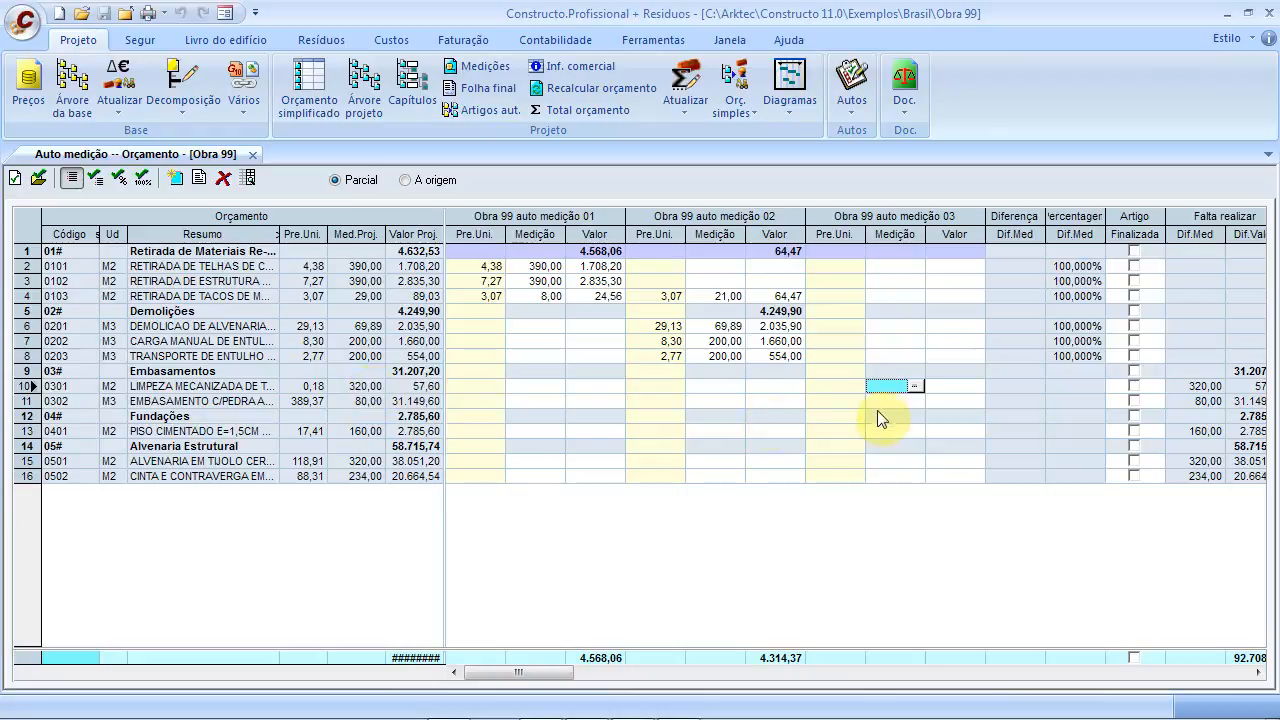
text(360)
key(Return)
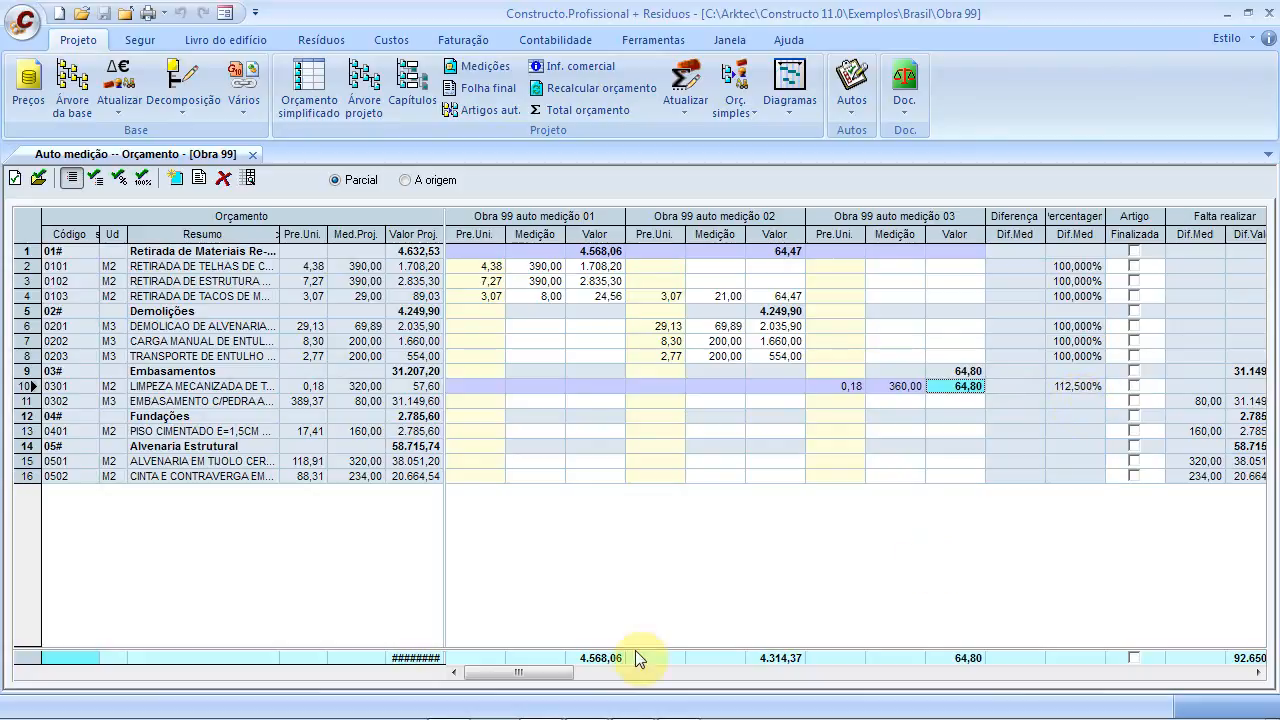
drag(551, 672, 1020, 680)
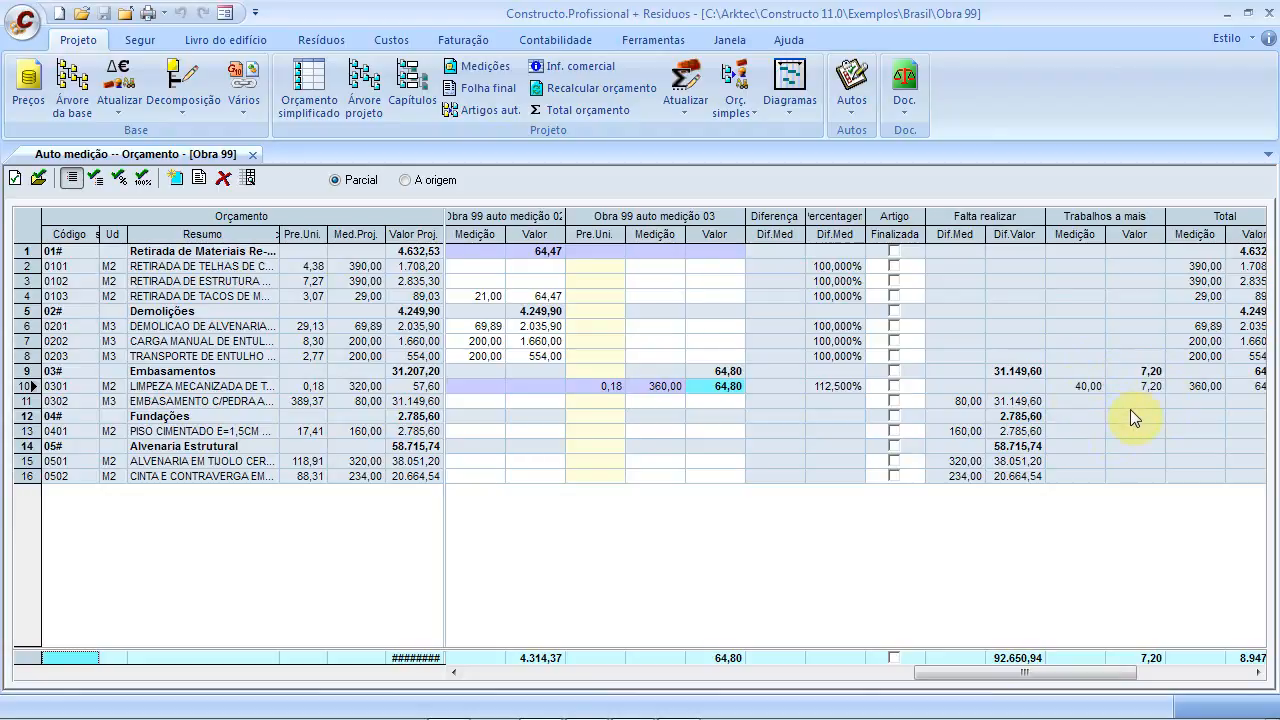
drag(1051, 672, 551, 677)
Mark items 0302 and 0401 as 100% measured in auto medição 03
click(890, 401)
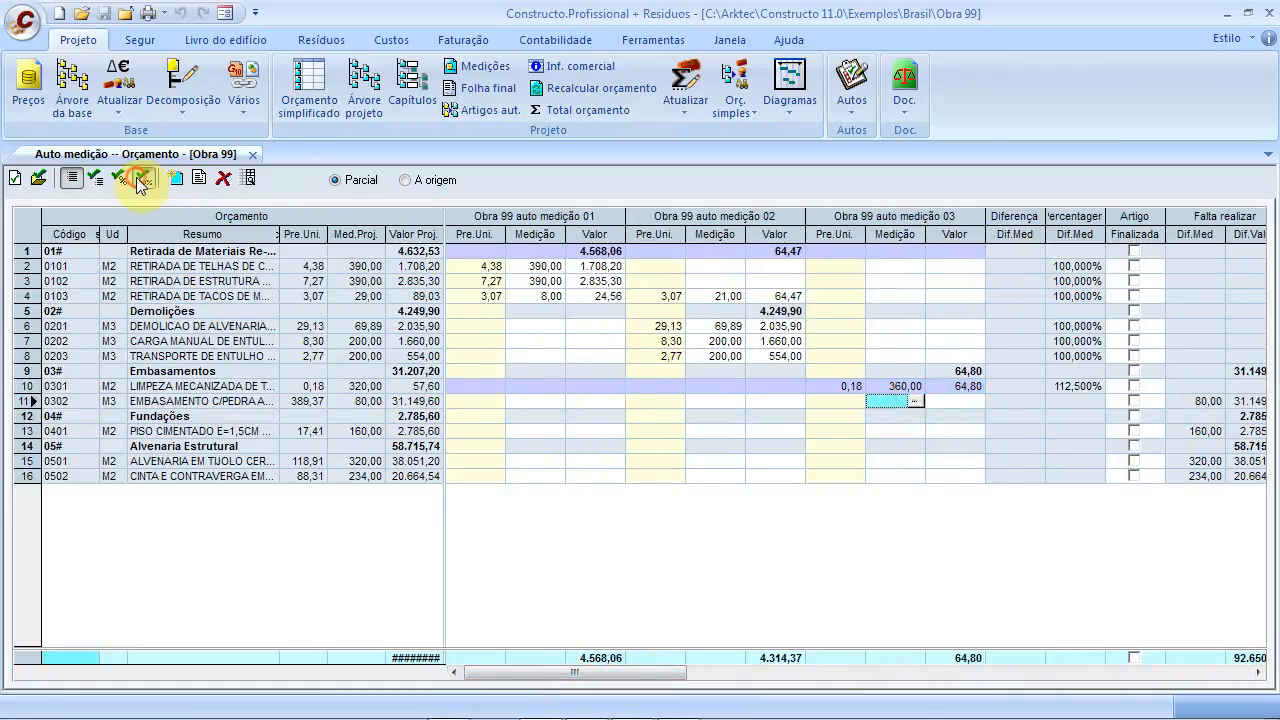
click(141, 180)
click(870, 430)
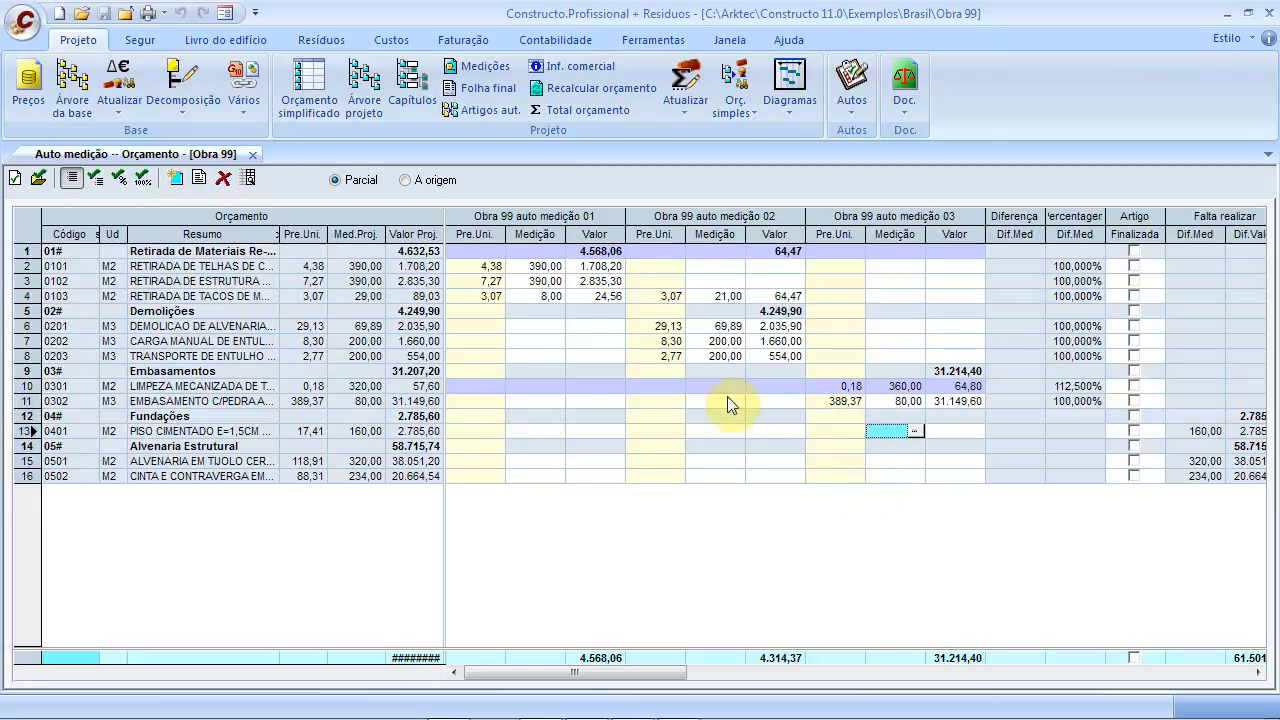
click(145, 180)
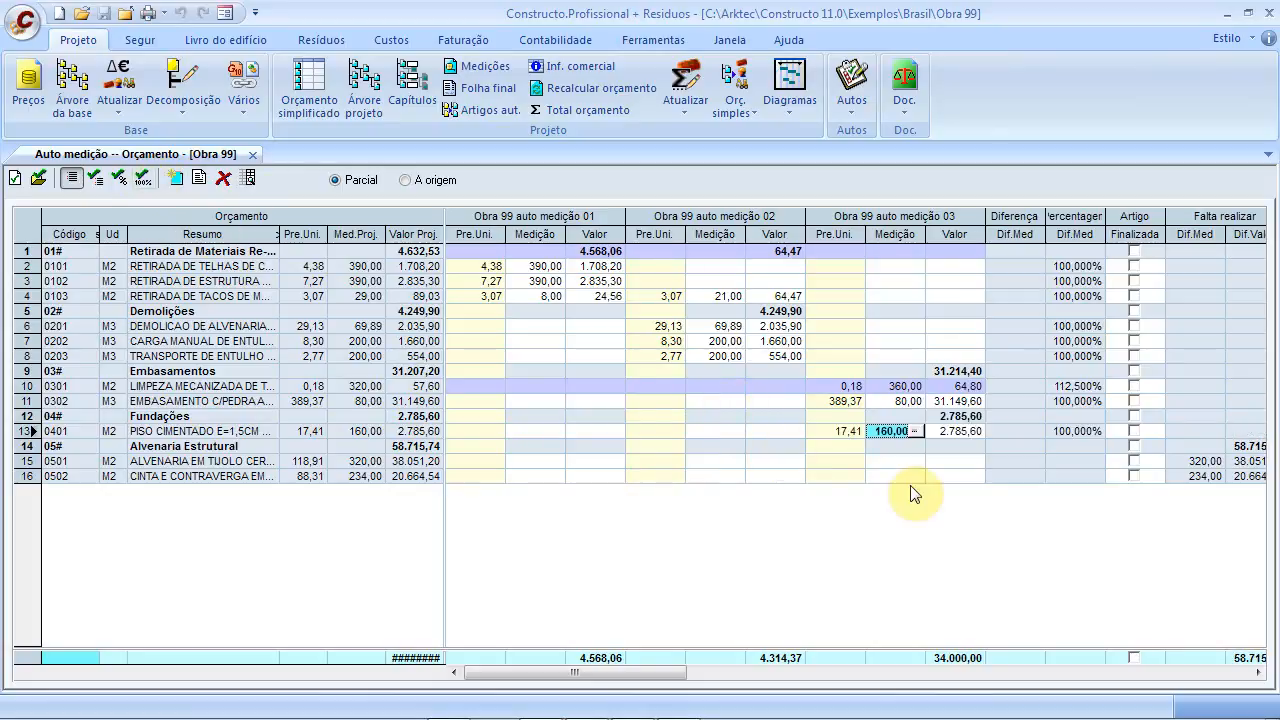
click(904, 475)
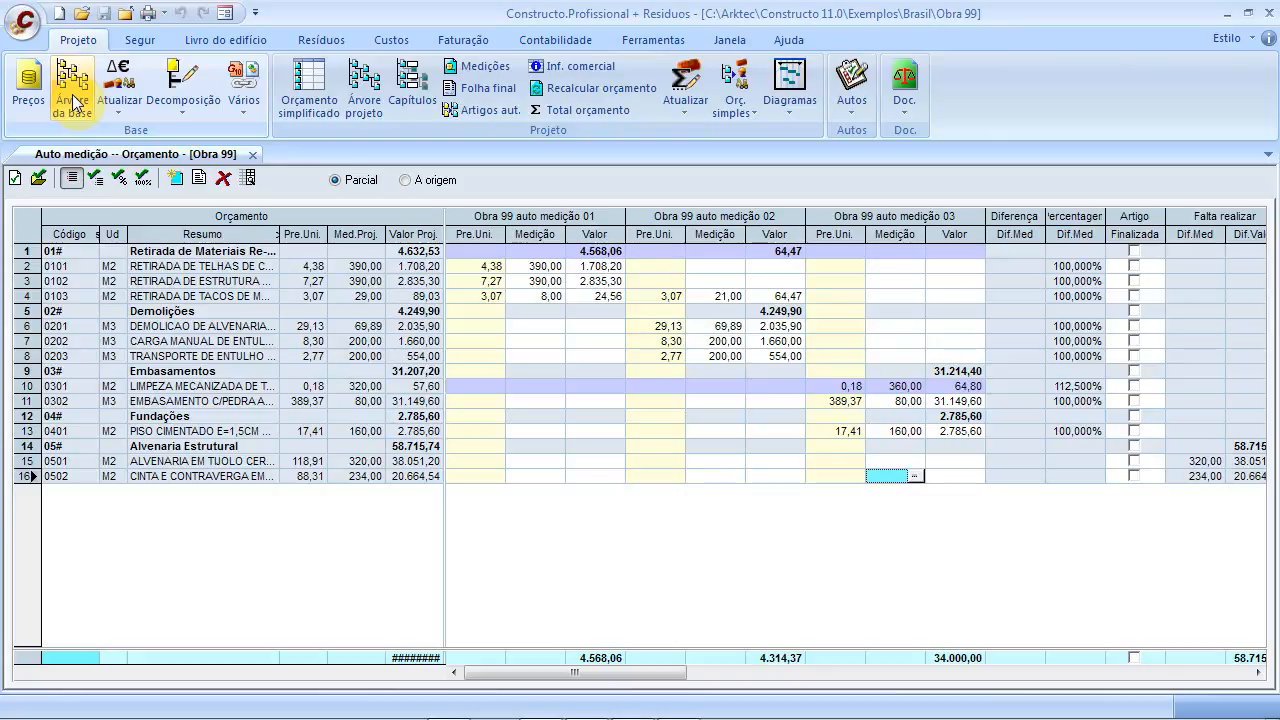
Open the simplified budget, then inspect items 0101 and 0103 in Obra 99's project tree
click(301, 80)
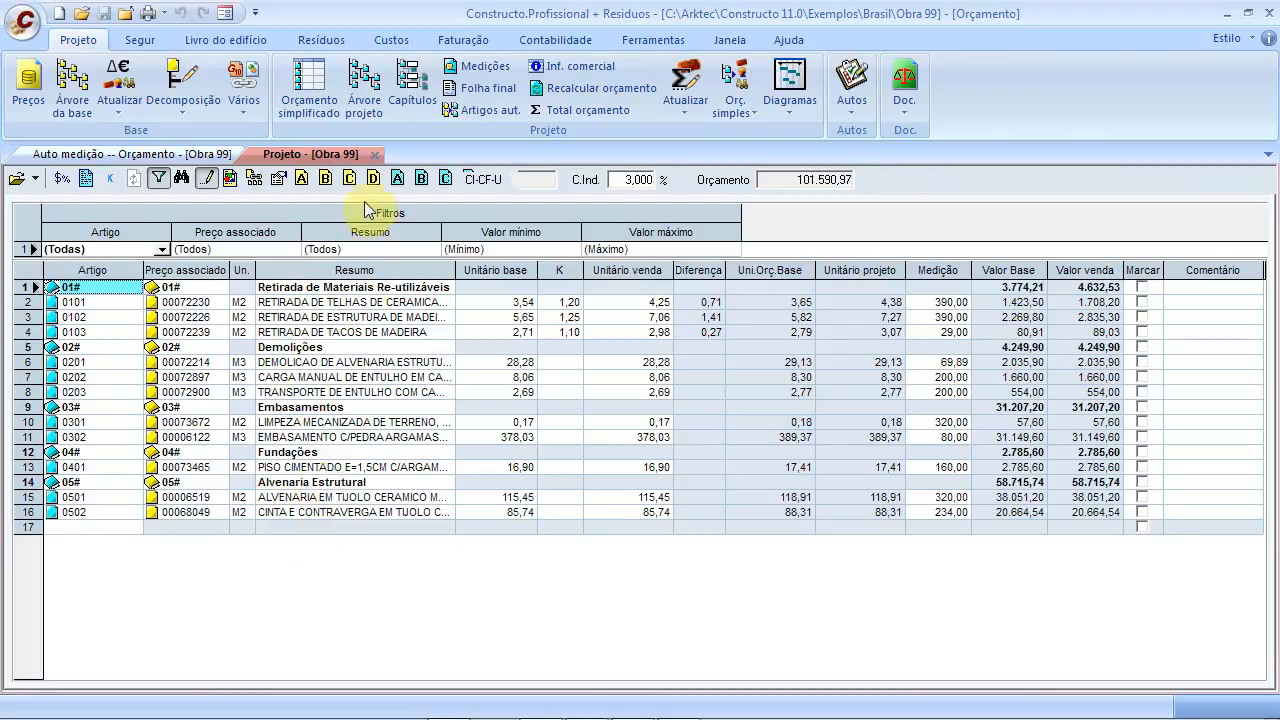
click(361, 105)
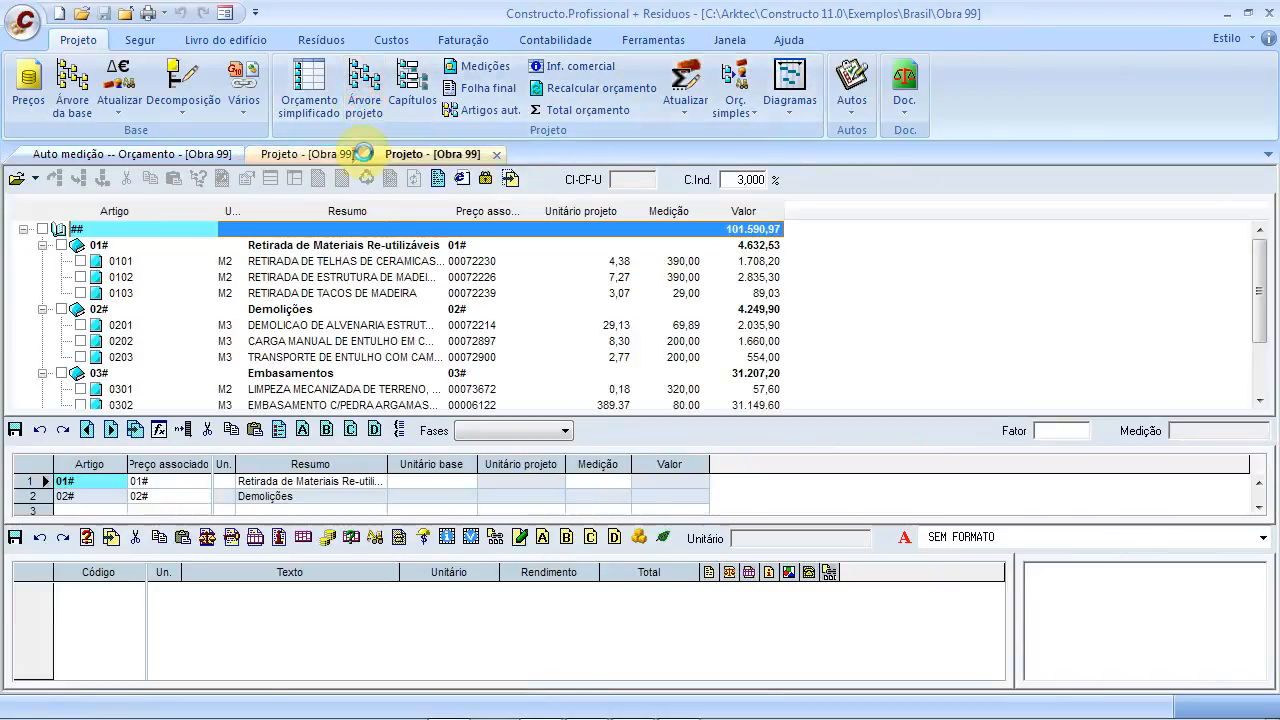
click(355, 261)
click(344, 308)
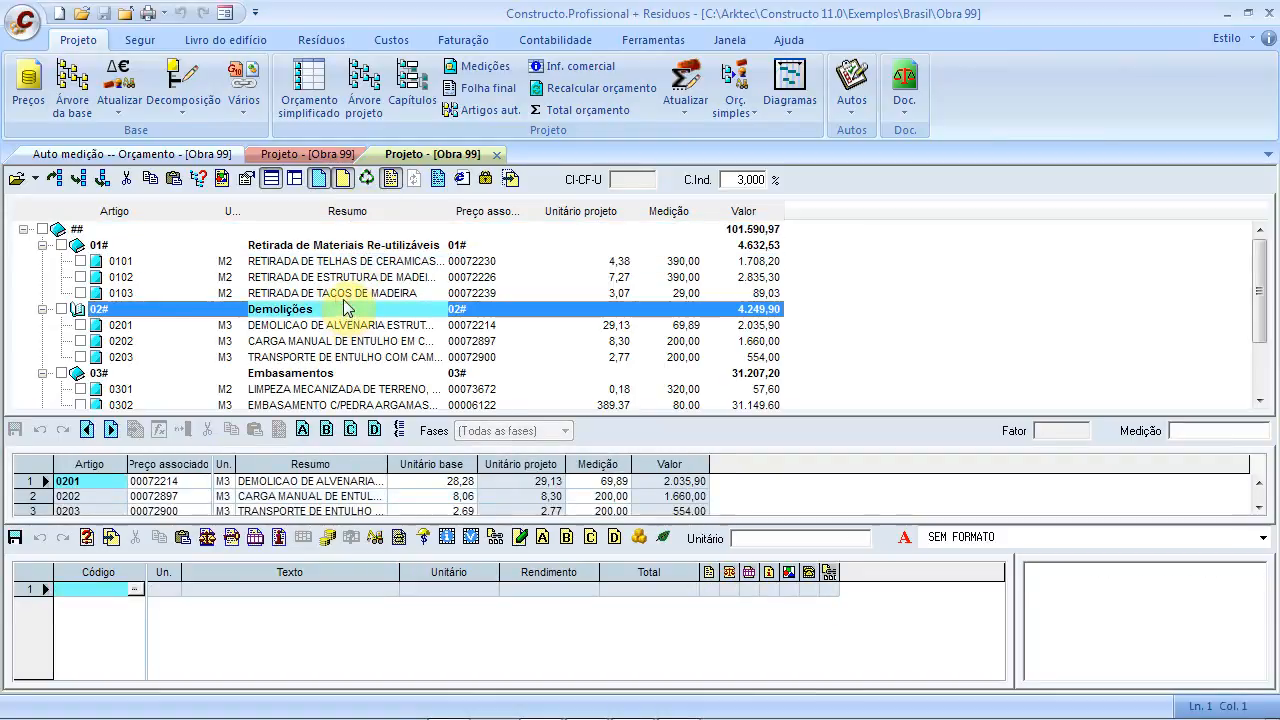
click(344, 293)
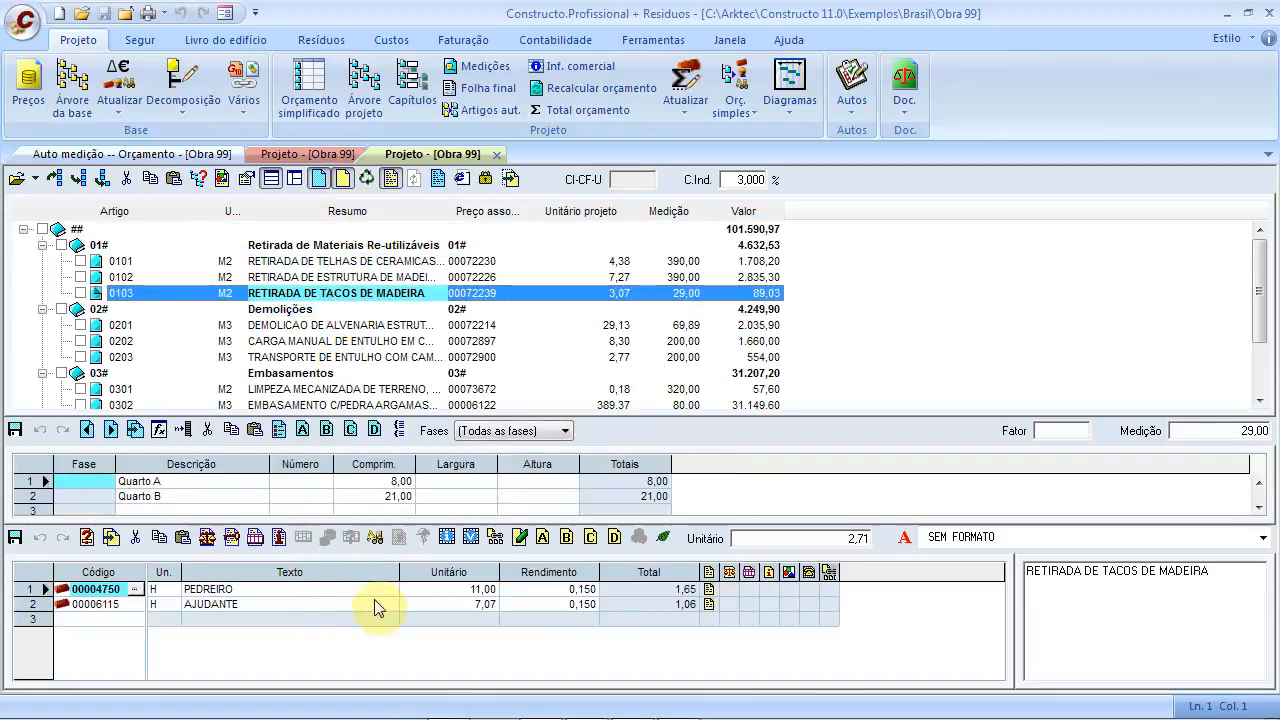
click(496, 154)
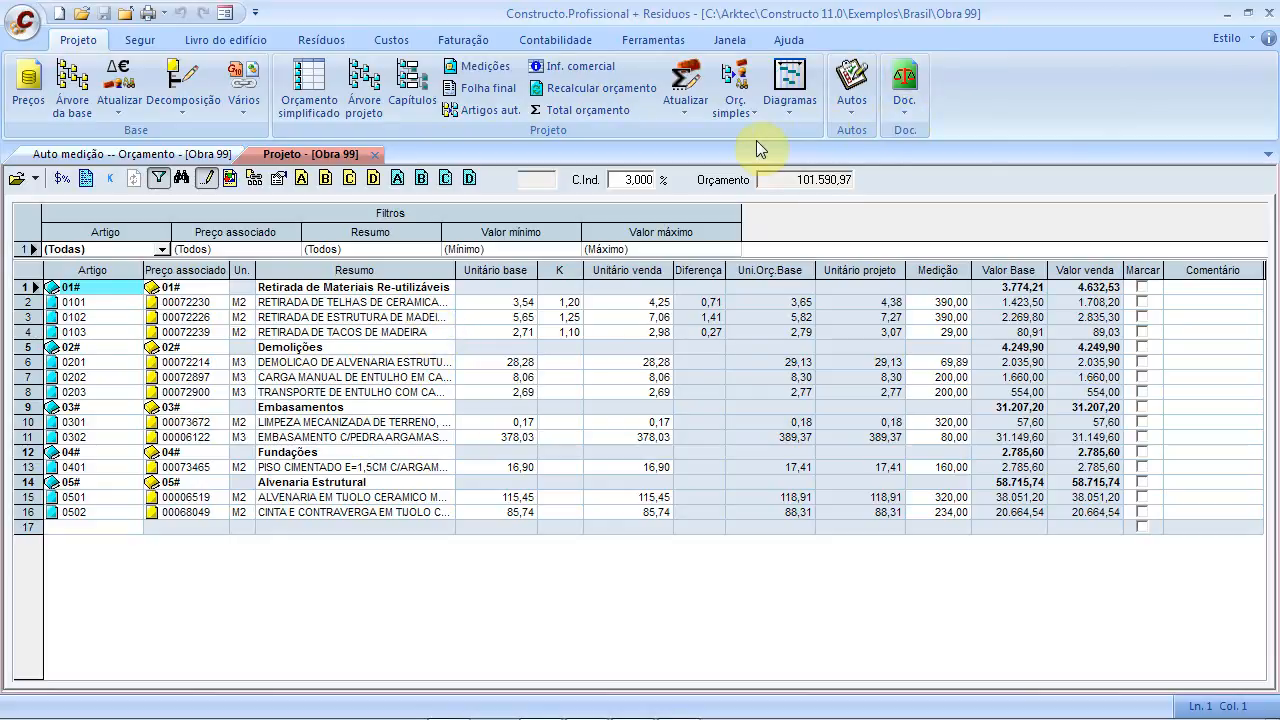
Close the simplified budget and check items 0101 and 0201 in the medição 01 columns
click(374, 155)
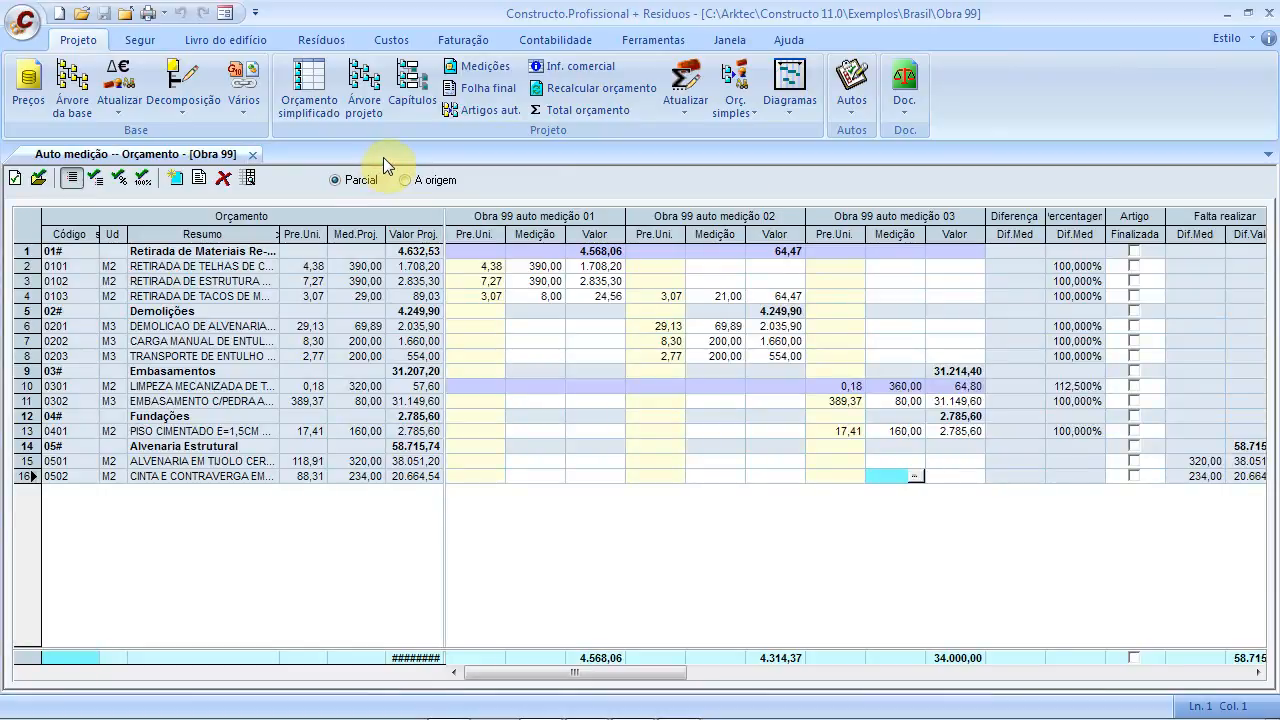
click(476, 266)
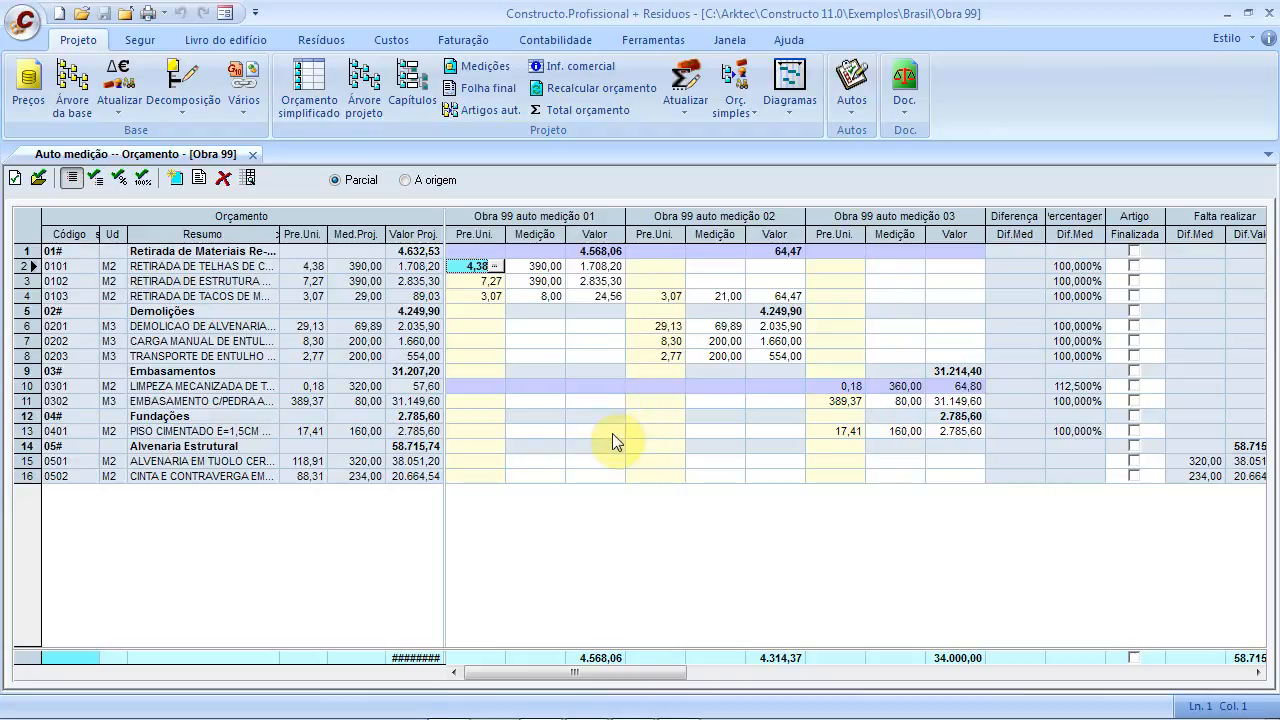
click(539, 327)
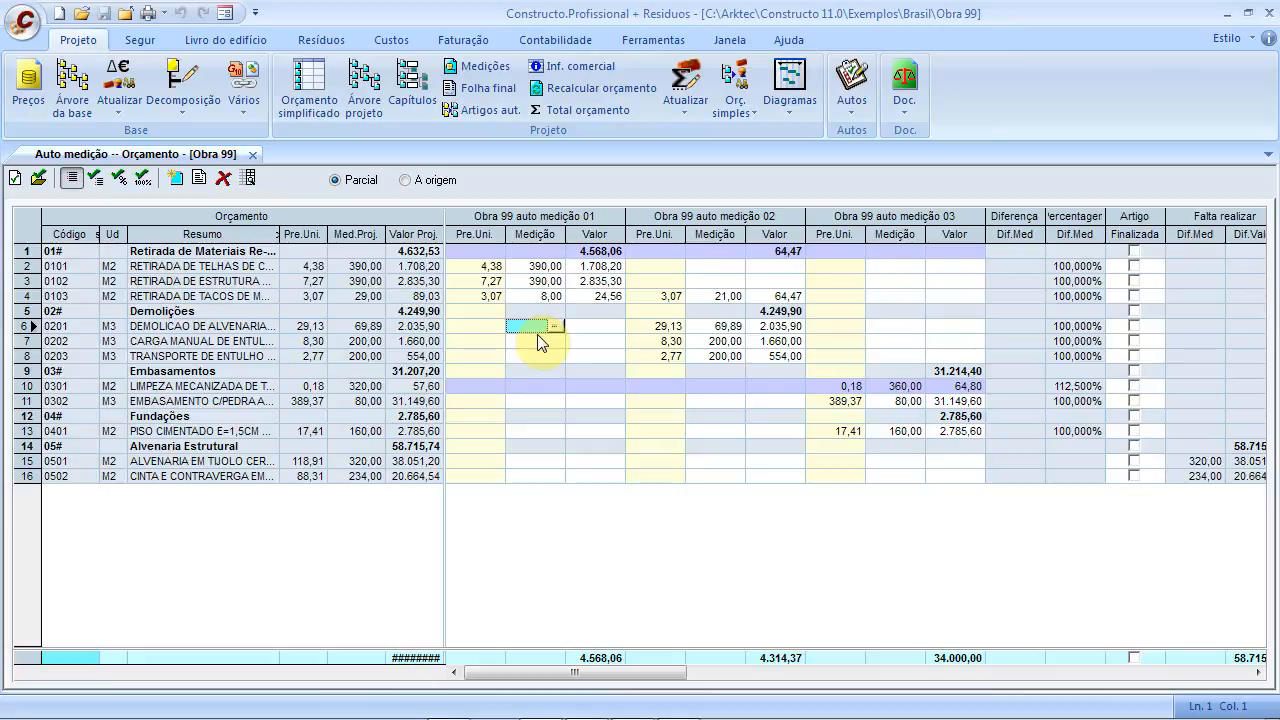
click(178, 181)
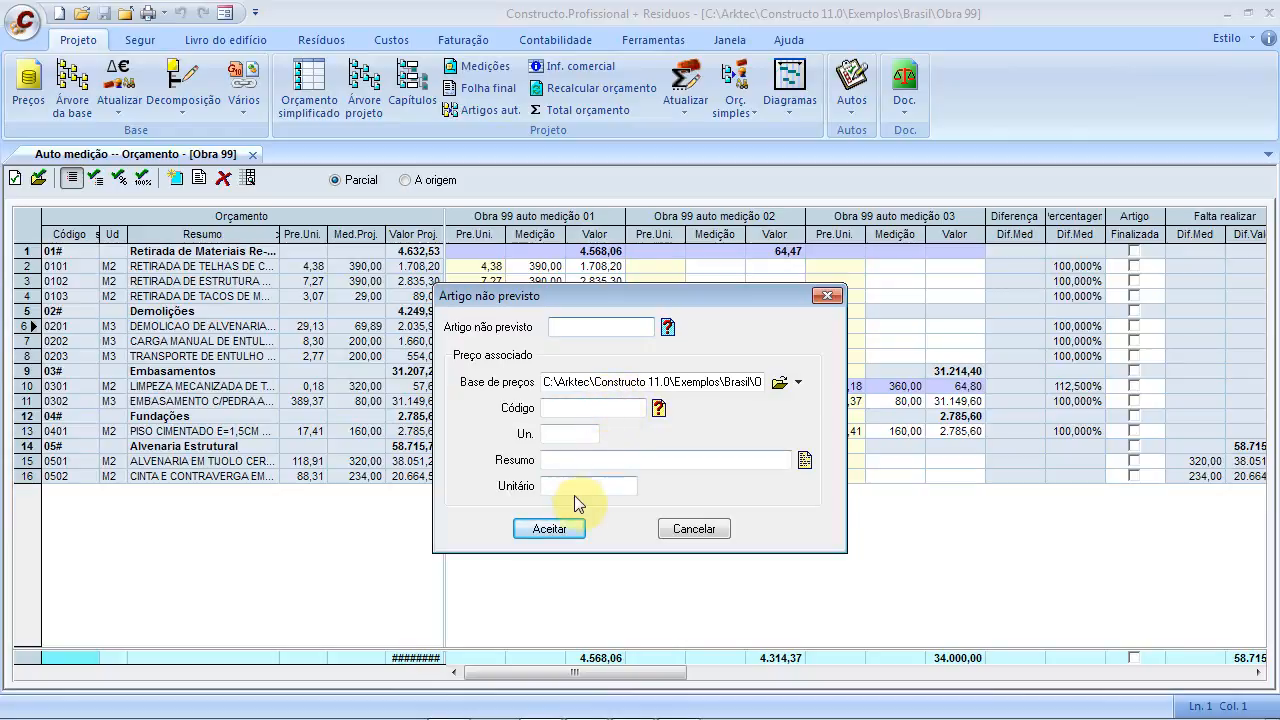
click(728, 532)
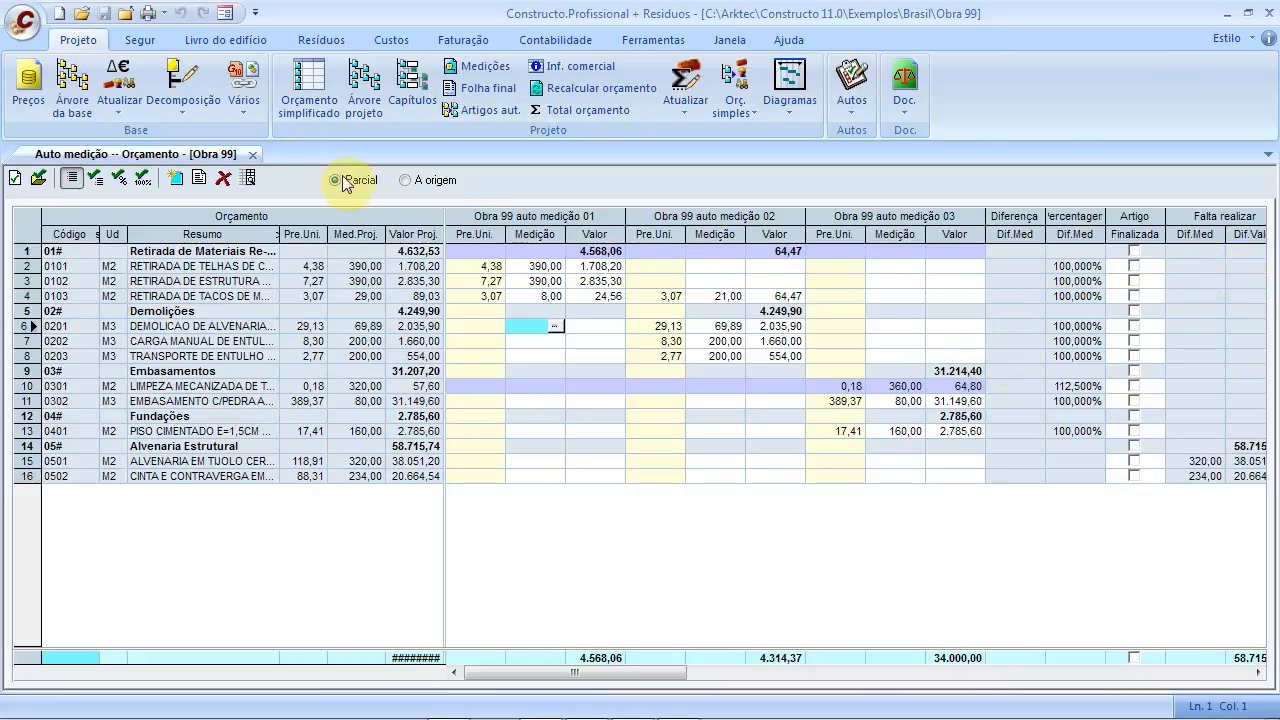
Close the Auto medição comparison and open Doc. > Árvore do Documento
click(253, 154)
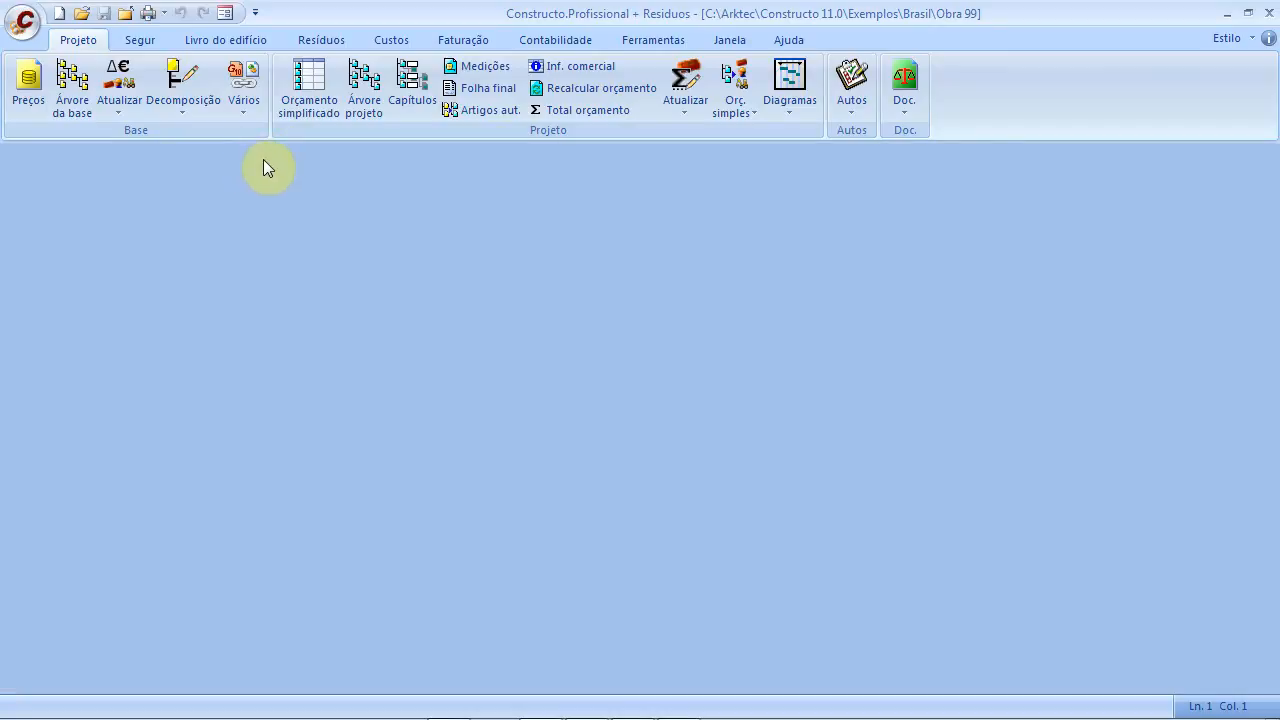
click(910, 106)
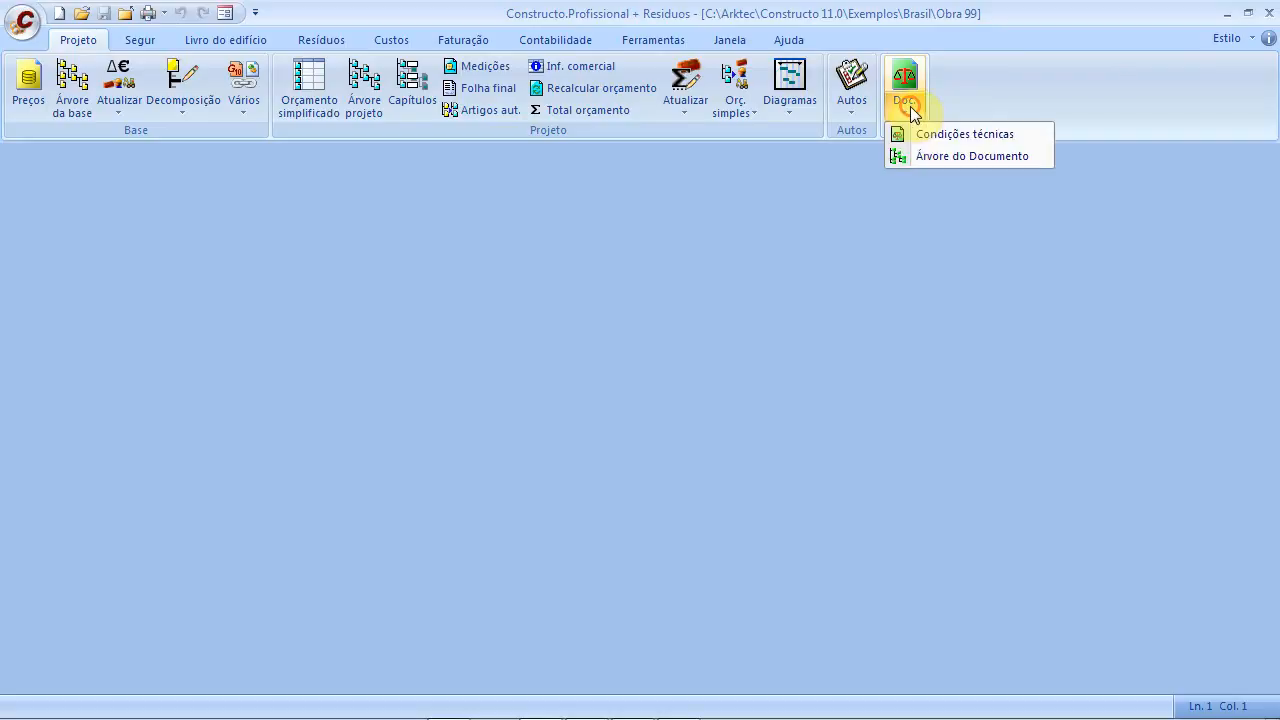
click(925, 155)
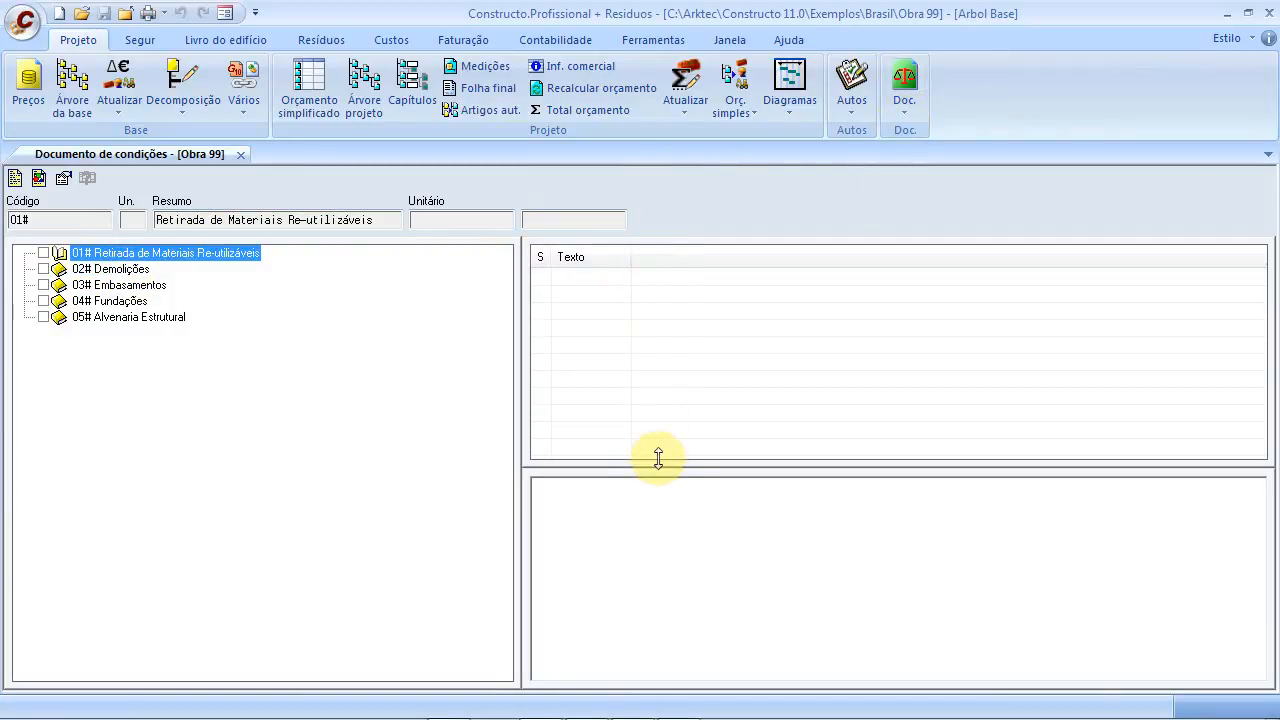
Widen the section column, then close the Documento de condições
drag(551, 258, 625, 258)
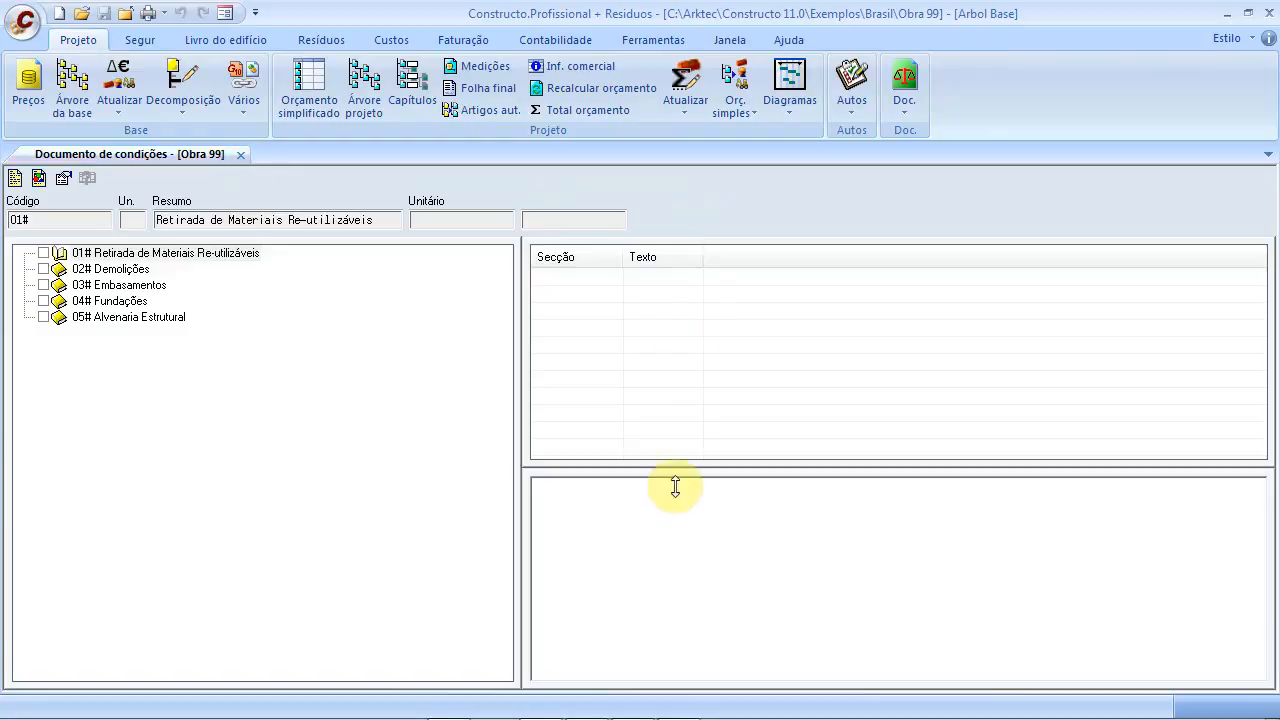
click(240, 154)
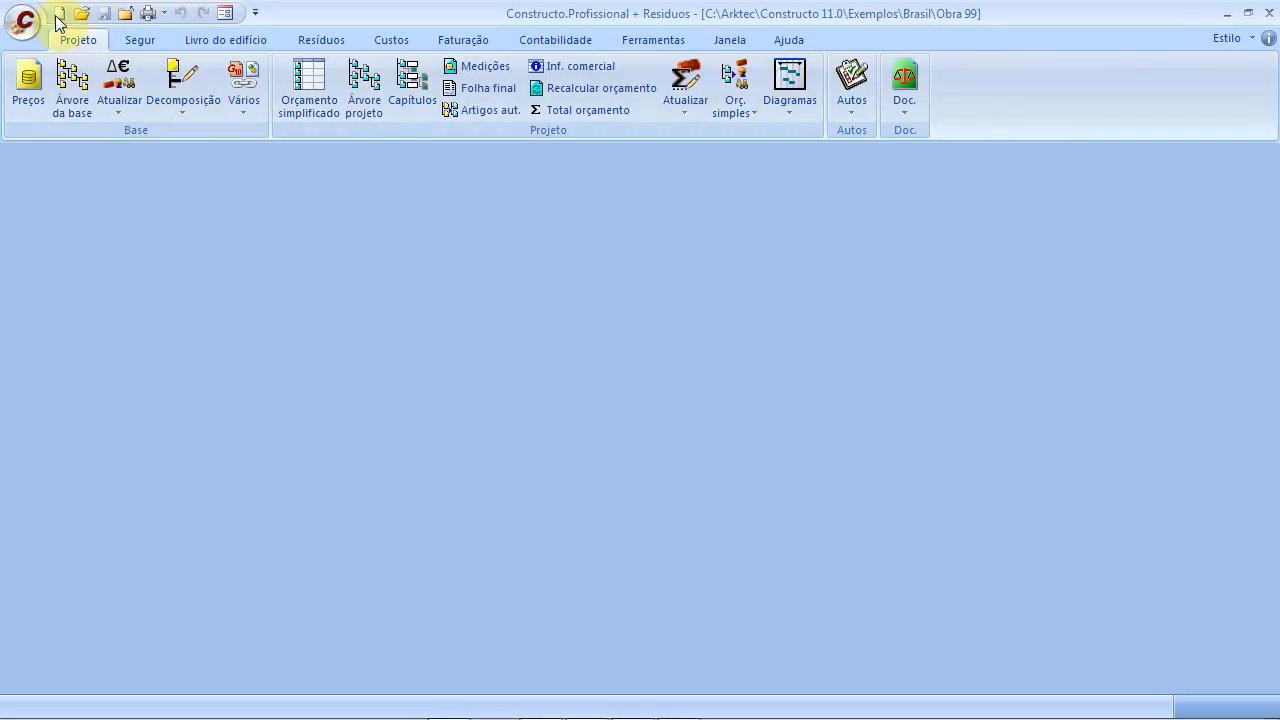
Open the print settings on the Comparativos tab with the cumulative listing type
click(22, 20)
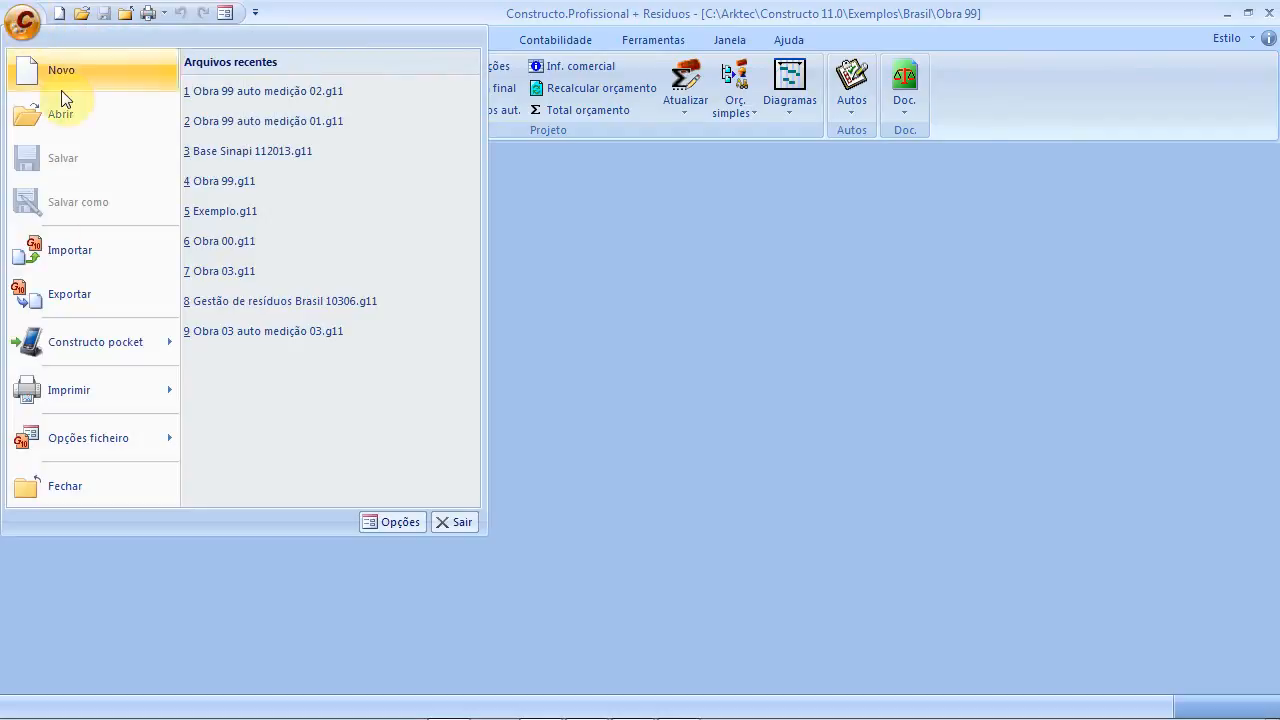
click(102, 391)
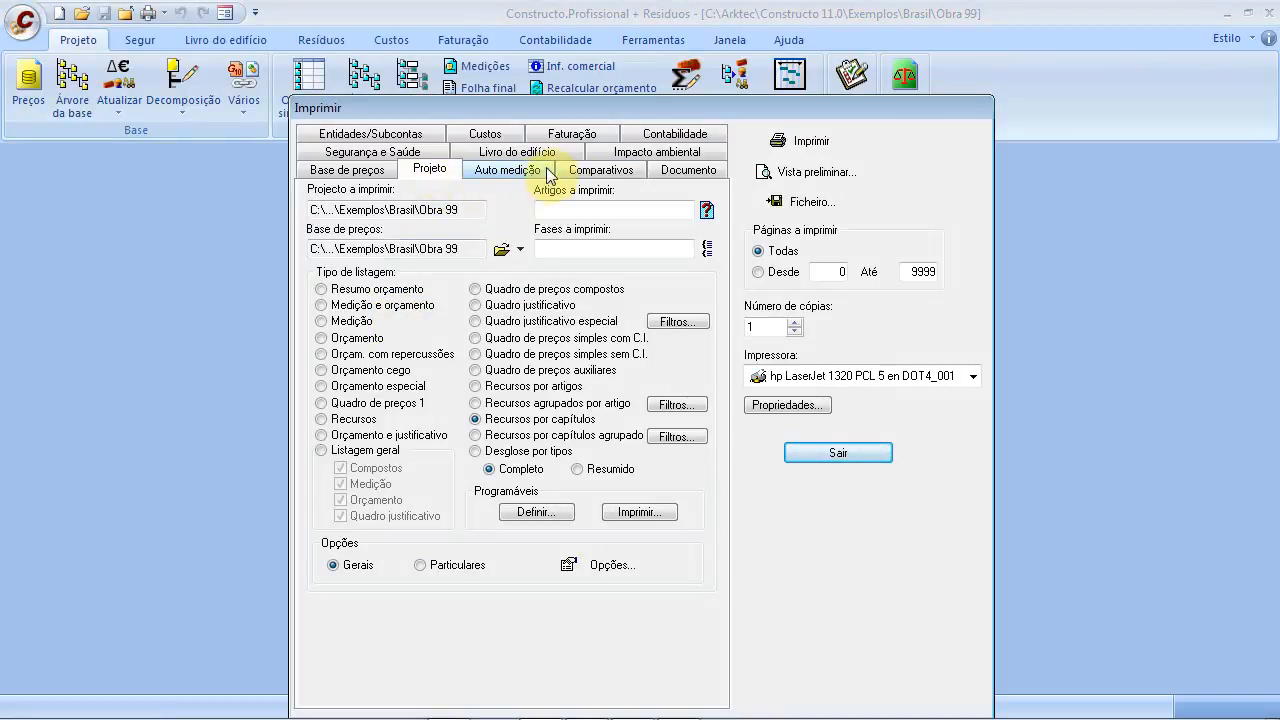
click(588, 170)
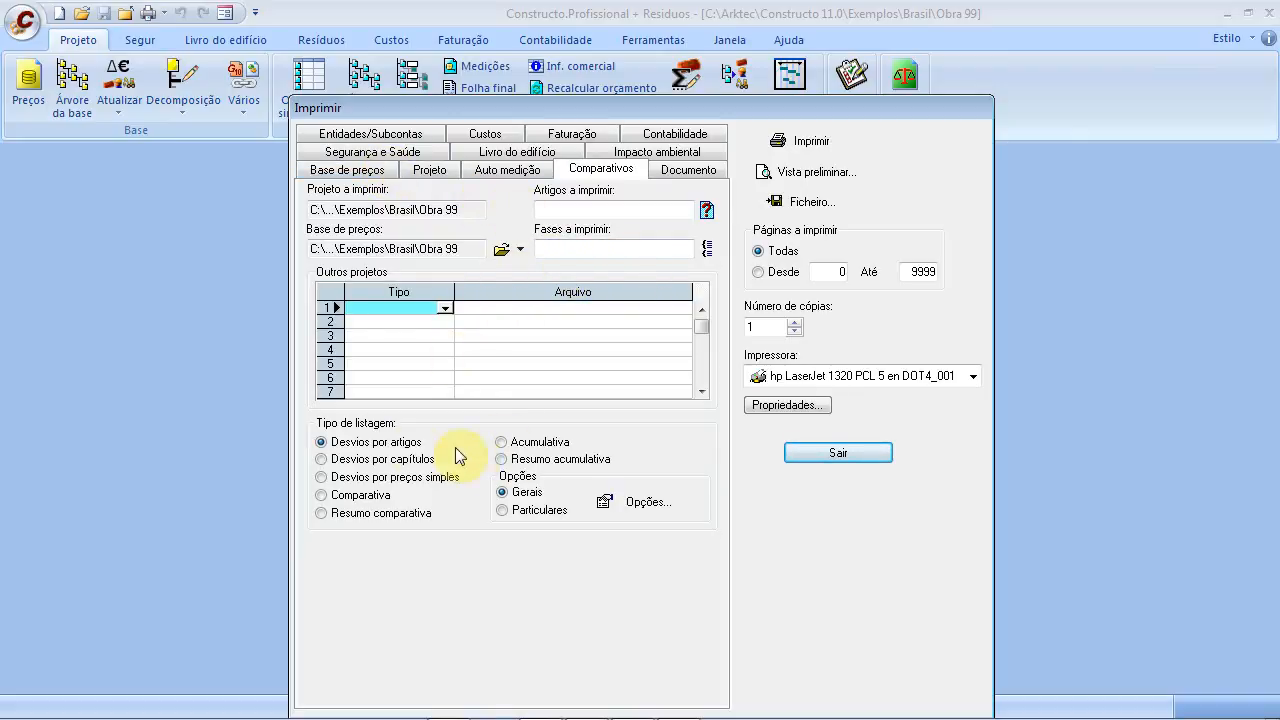
click(500, 442)
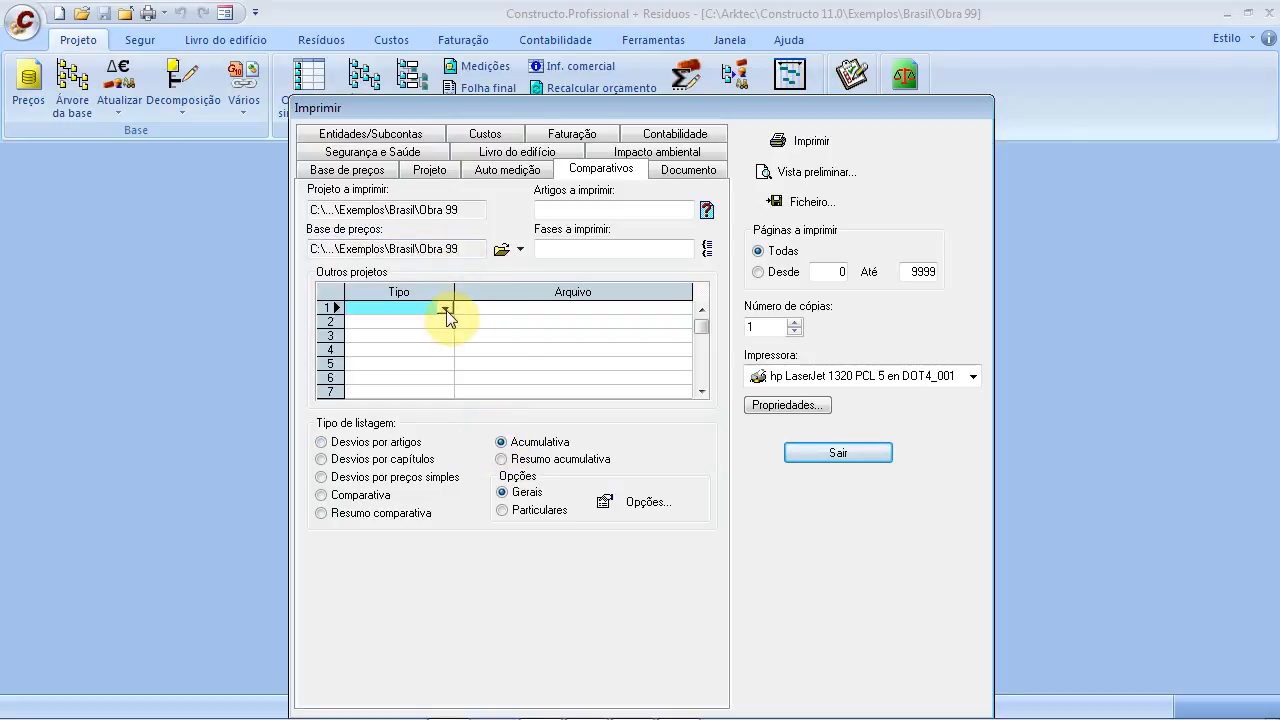
Set comparison rows 1 and 2 to Auto medição with Obra 99 auto medições 01 and 02
click(445, 311)
click(441, 324)
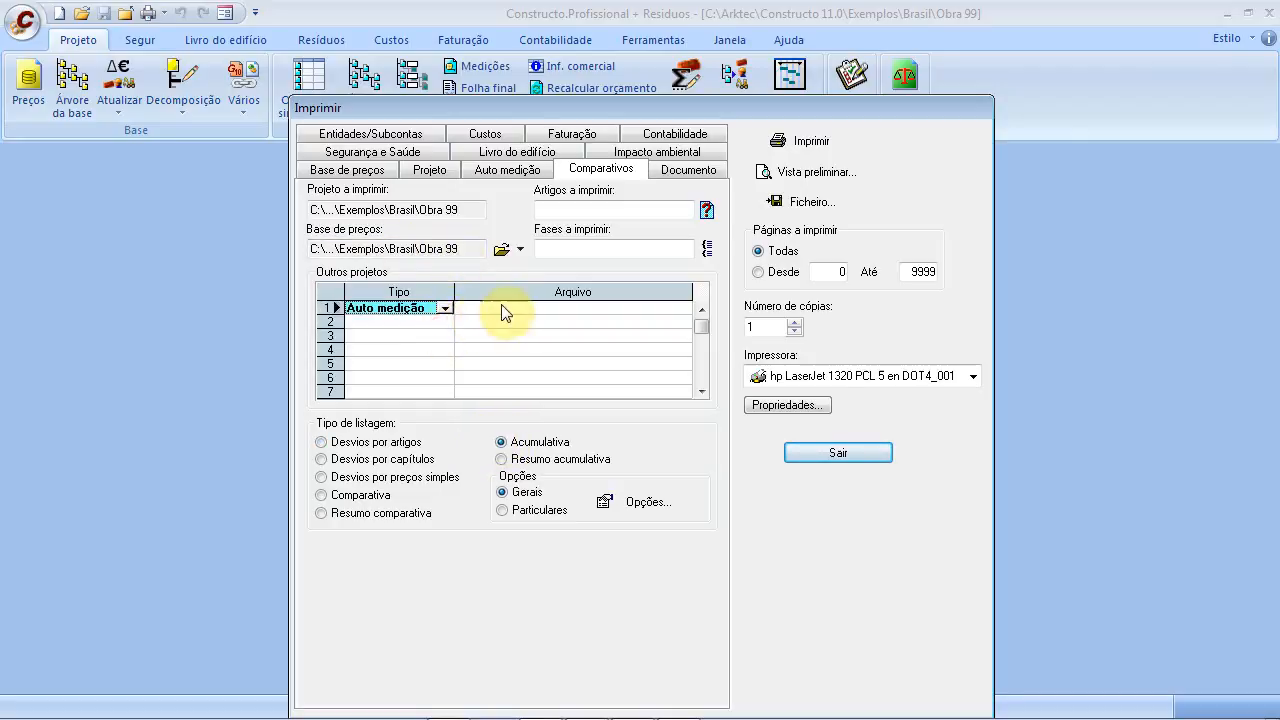
click(503, 305)
click(683, 311)
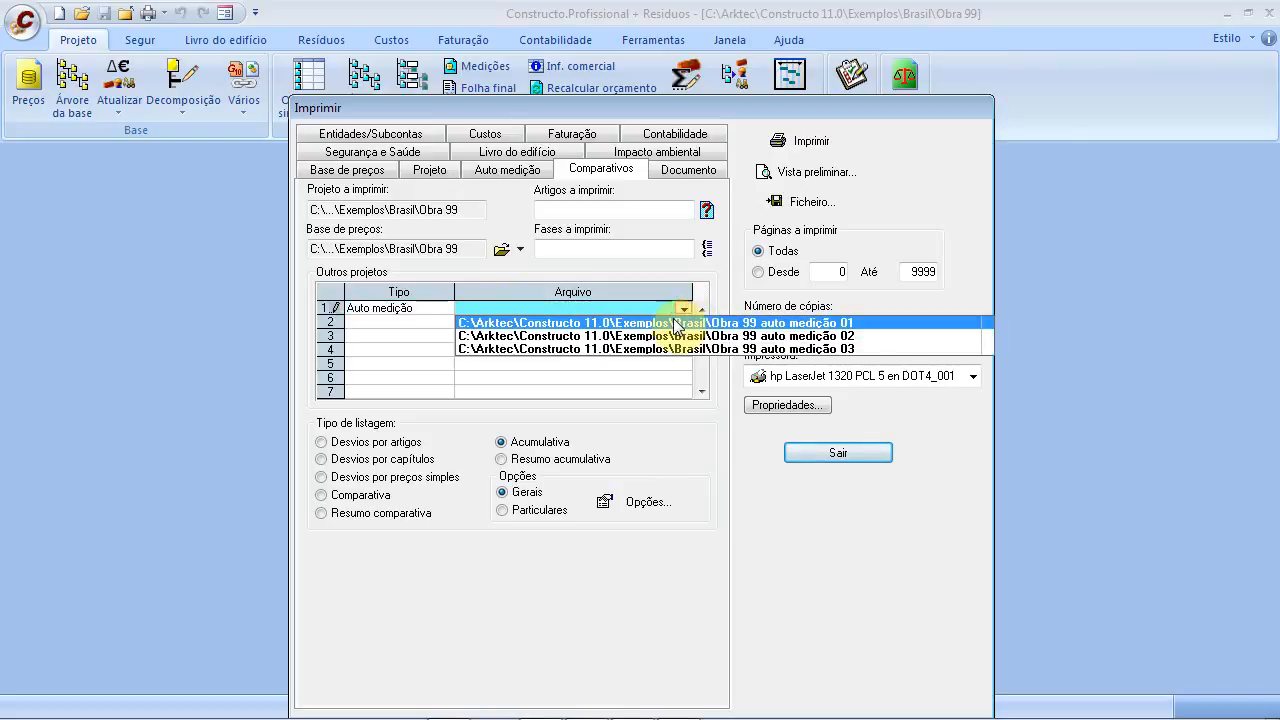
click(676, 323)
click(663, 323)
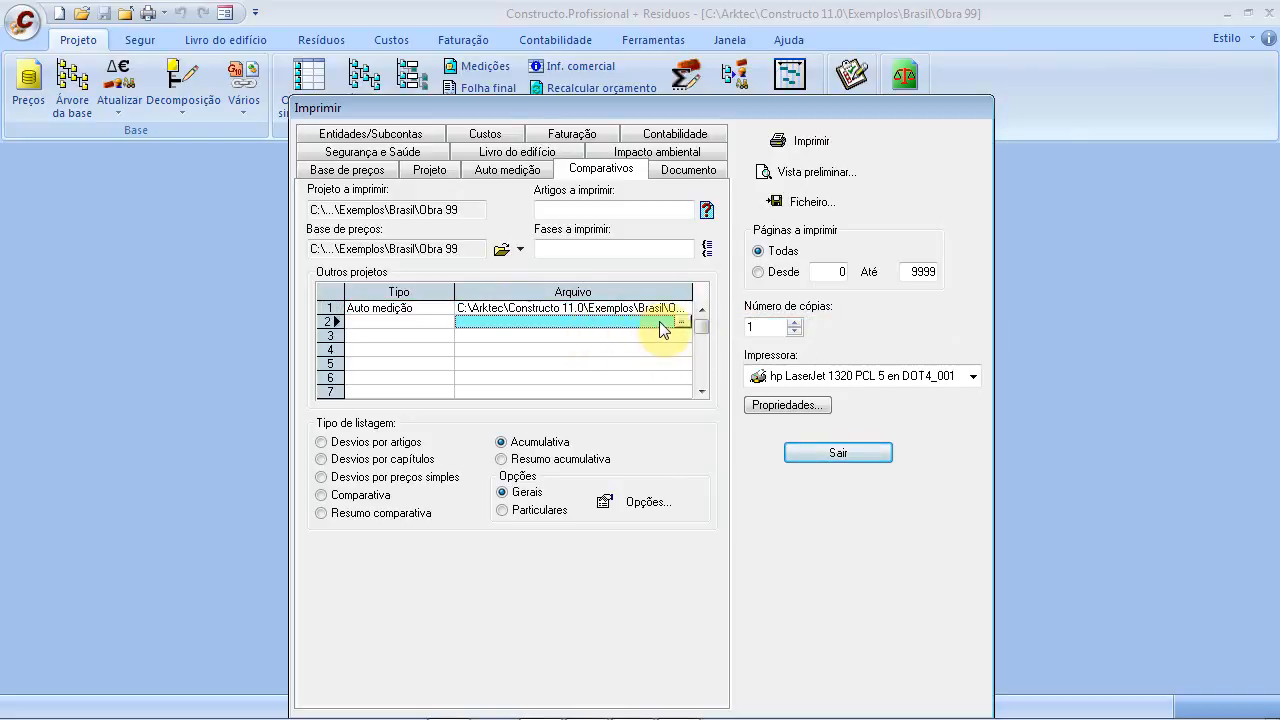
click(440, 321)
click(445, 322)
click(441, 337)
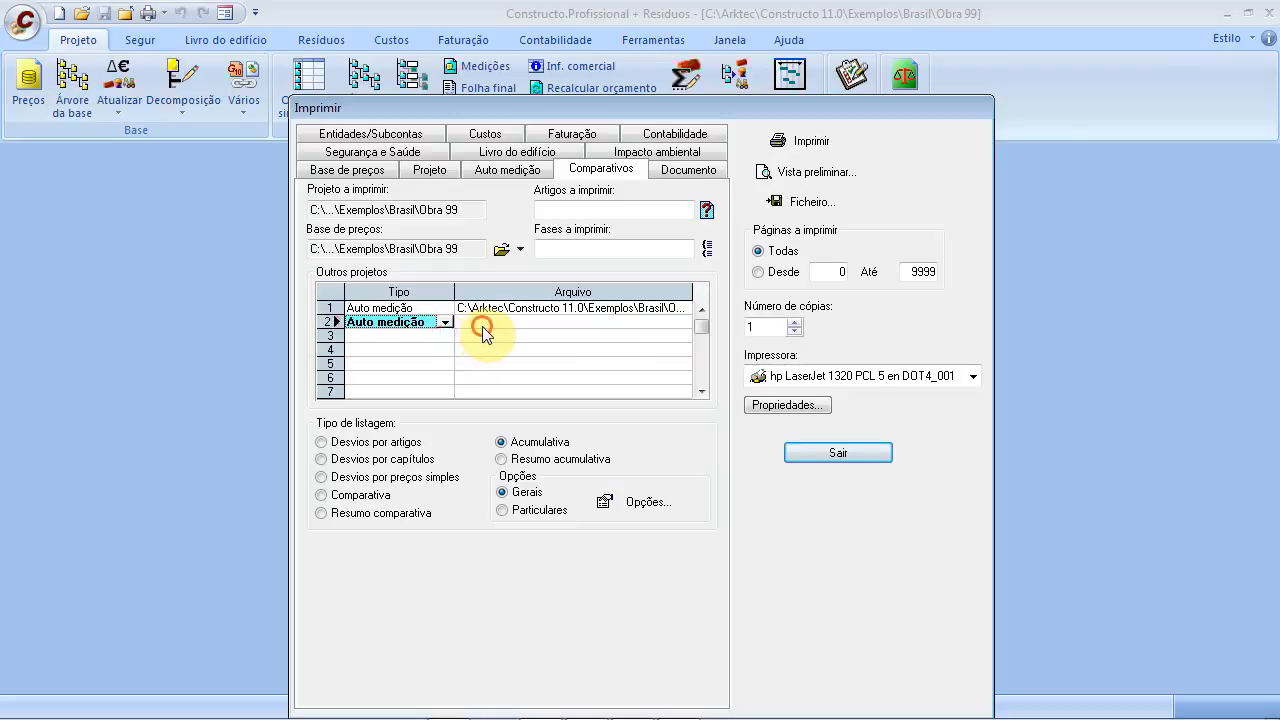
click(685, 323)
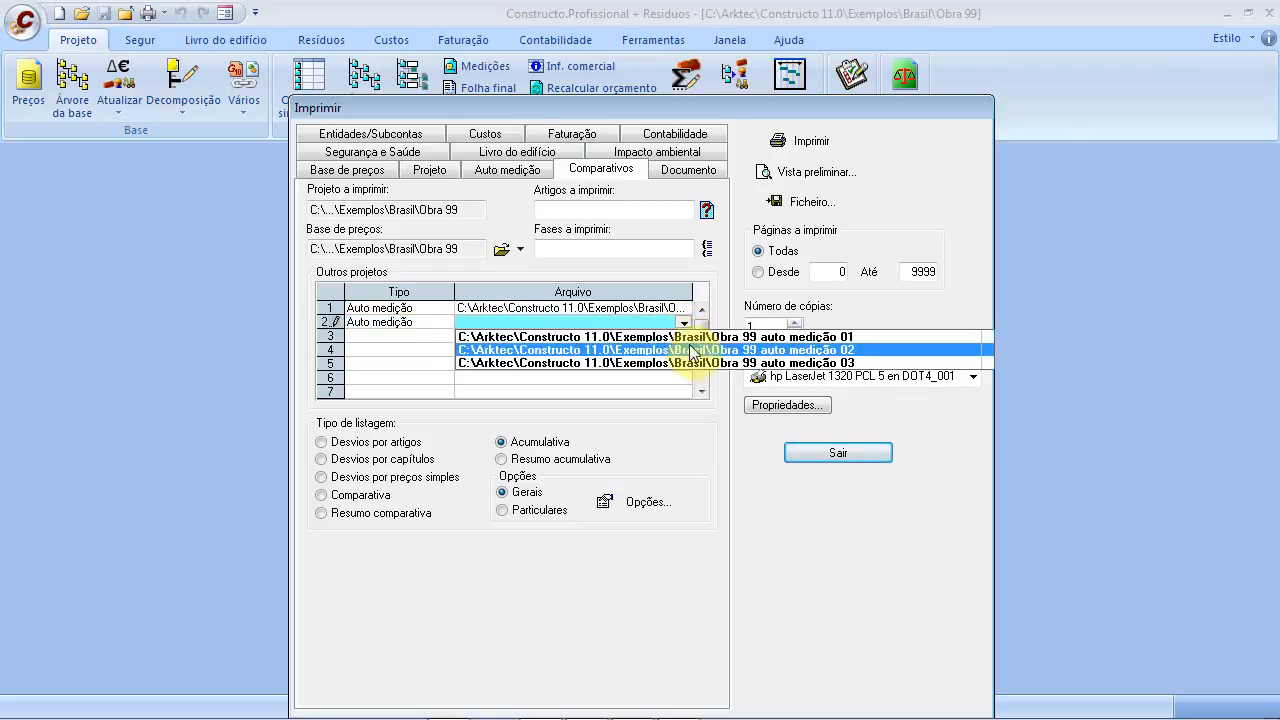
click(688, 338)
Set comparison row 3 to Auto medição with Obra 99 auto medição 03
click(400, 324)
click(436, 339)
click(445, 336)
click(447, 351)
click(683, 338)
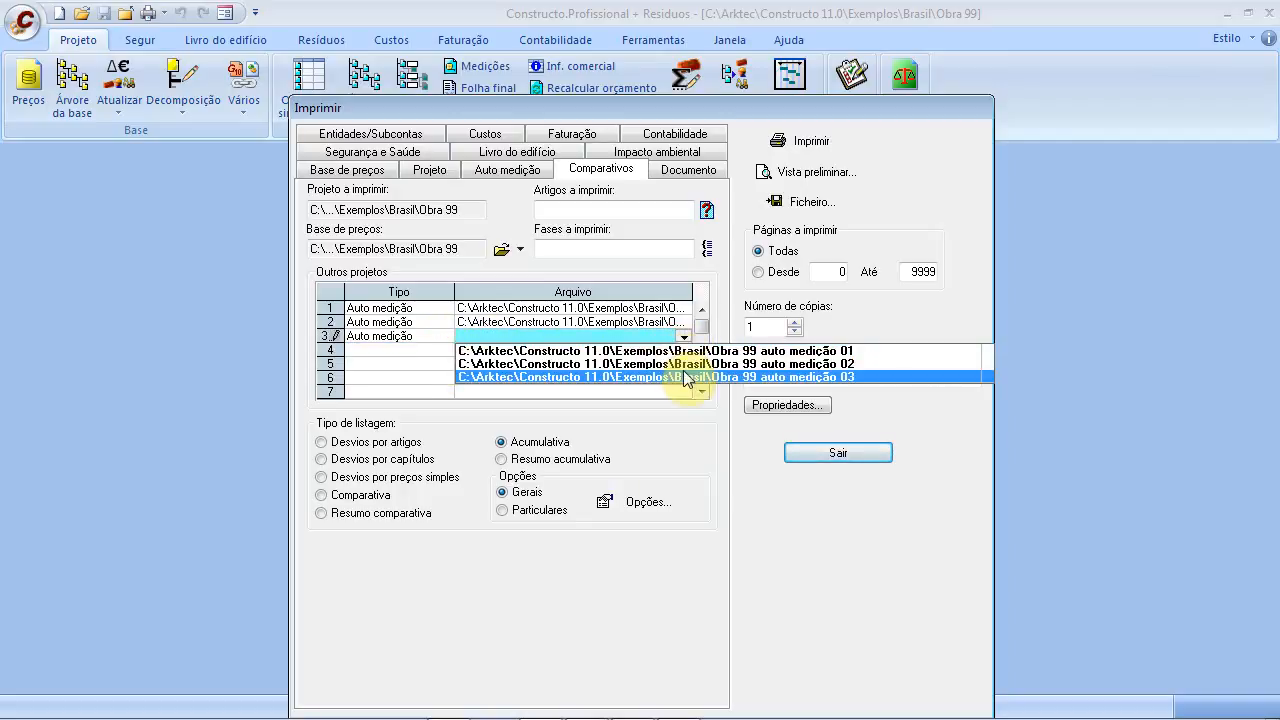
click(655, 377)
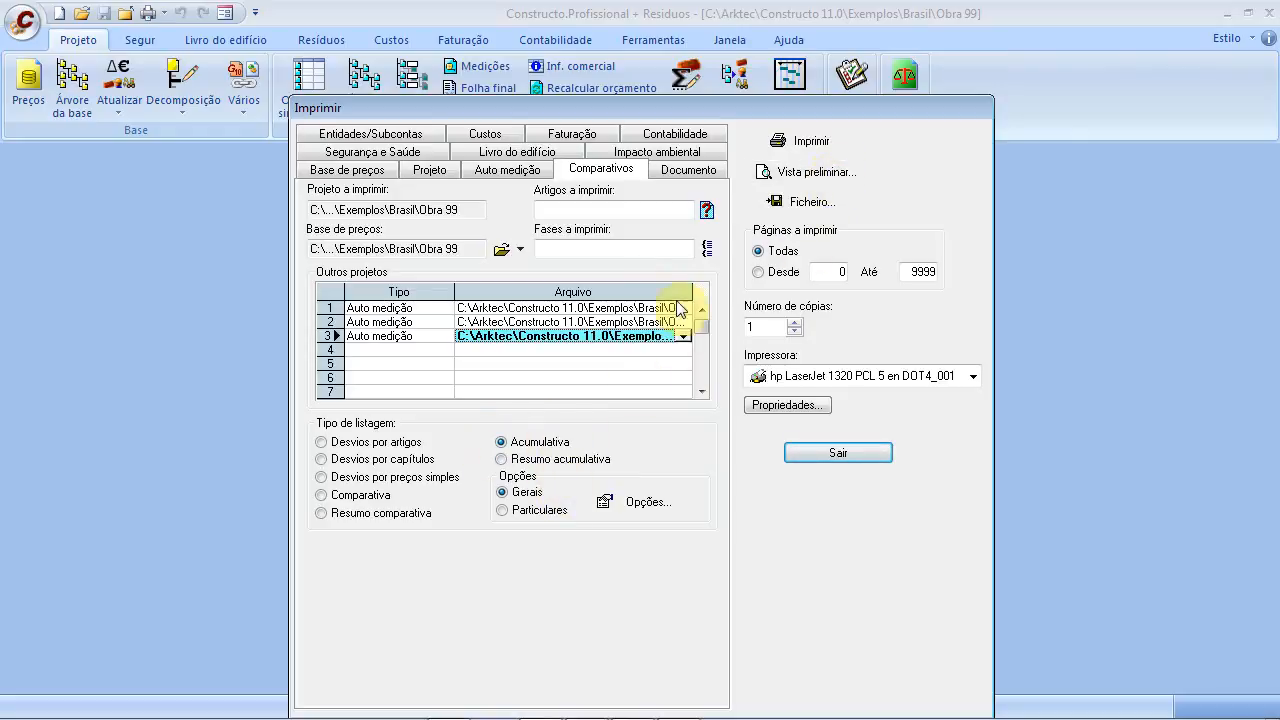
Mark all three auto medição rows for comparison and preview the report
click(780, 170)
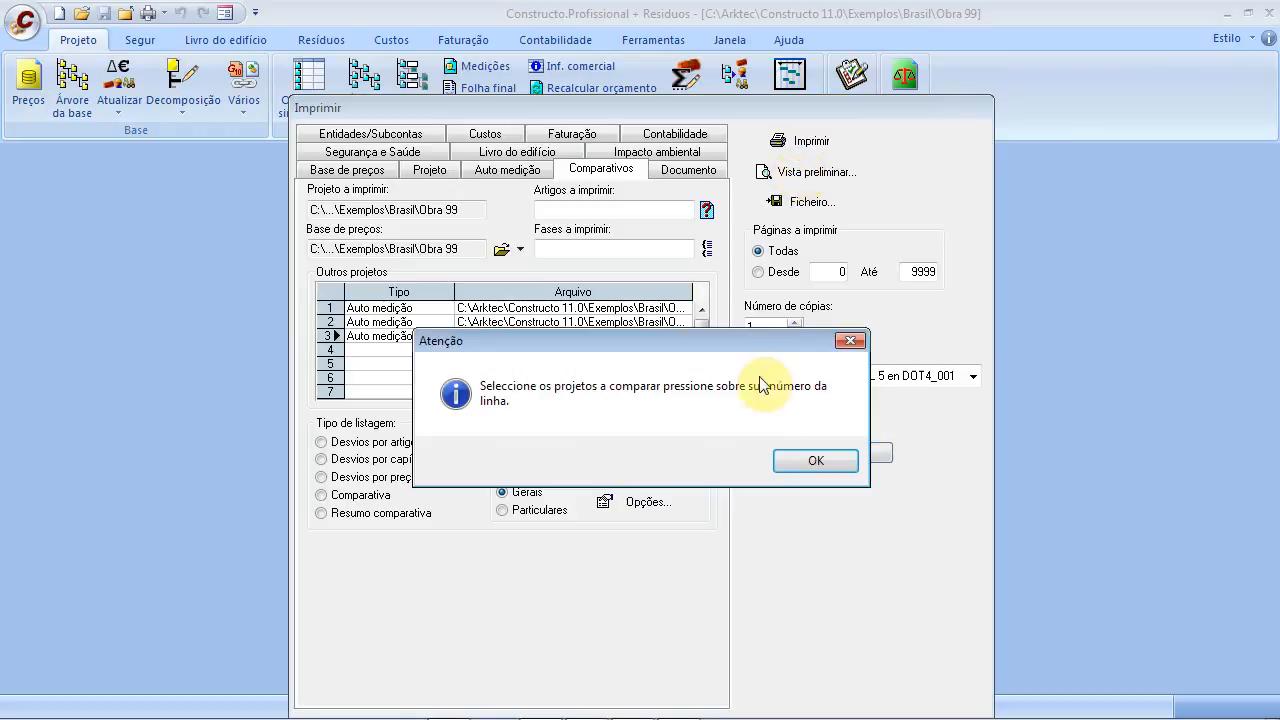
click(816, 460)
click(330, 307)
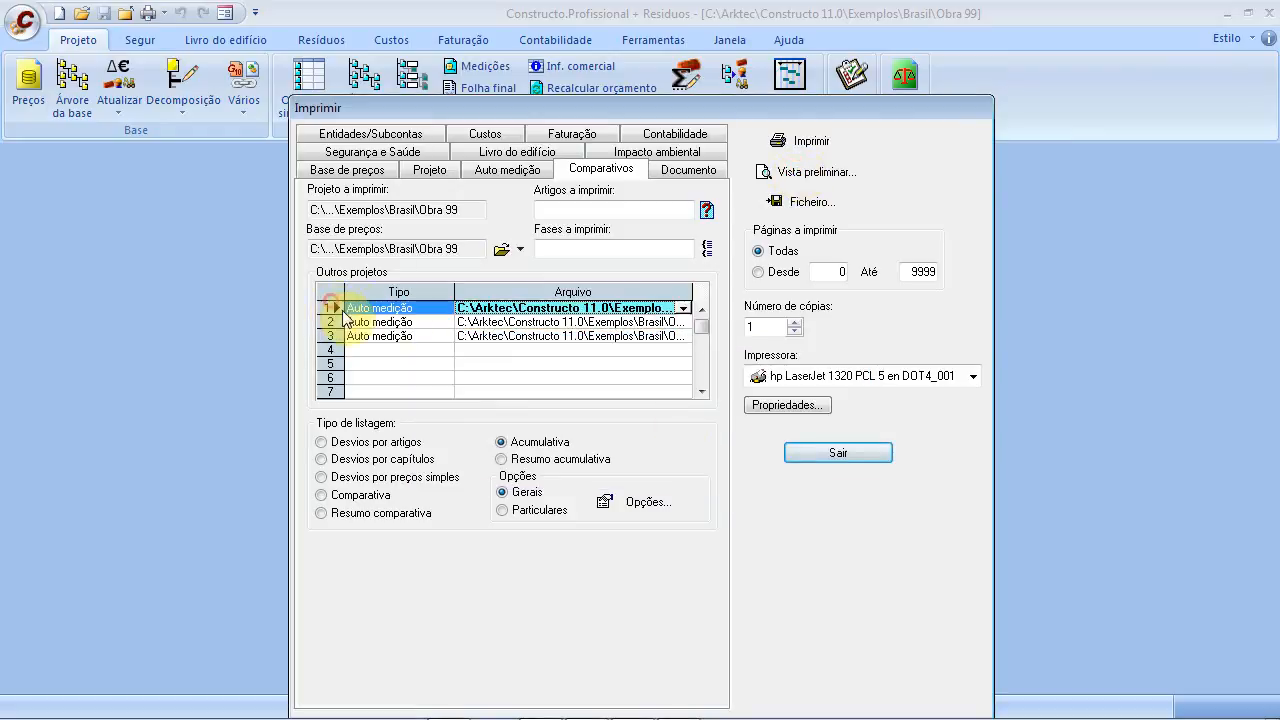
ctrl+click(333, 337)
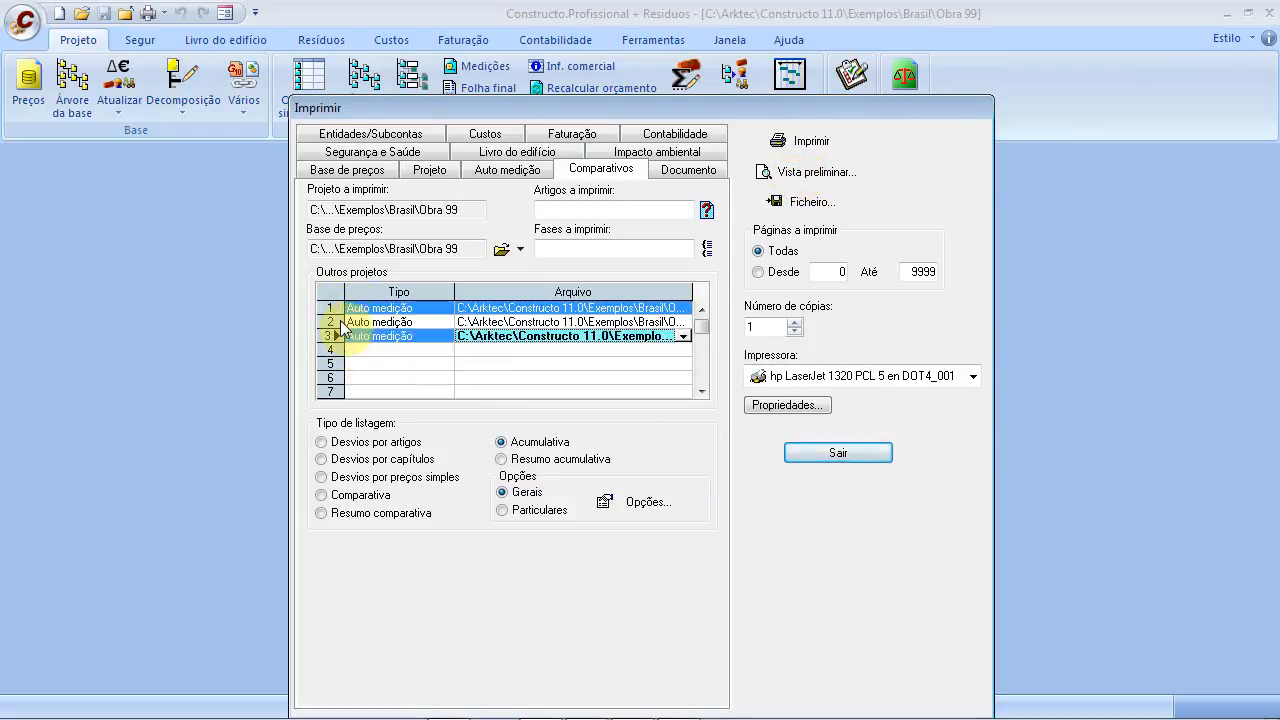
ctrl+click(333, 322)
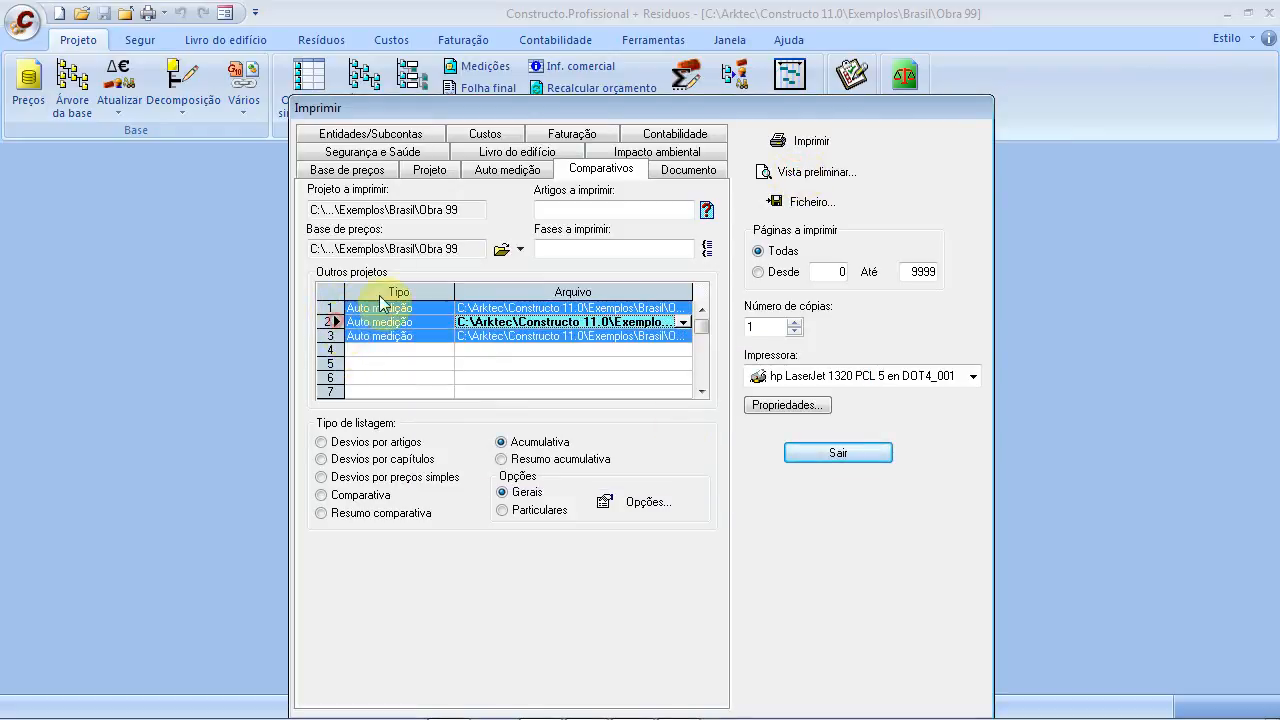
click(802, 170)
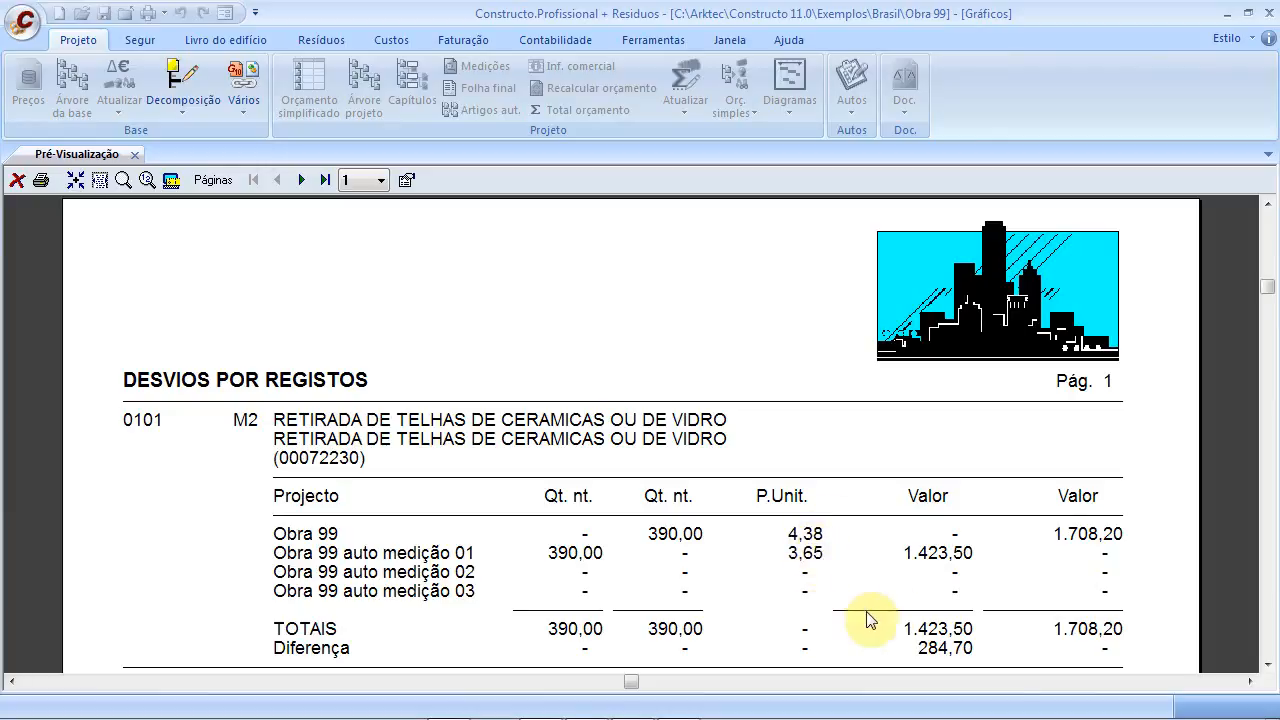
Read through the Desvios por registos preview, paging forward to page 3
scroll(912, 605, down, 1)
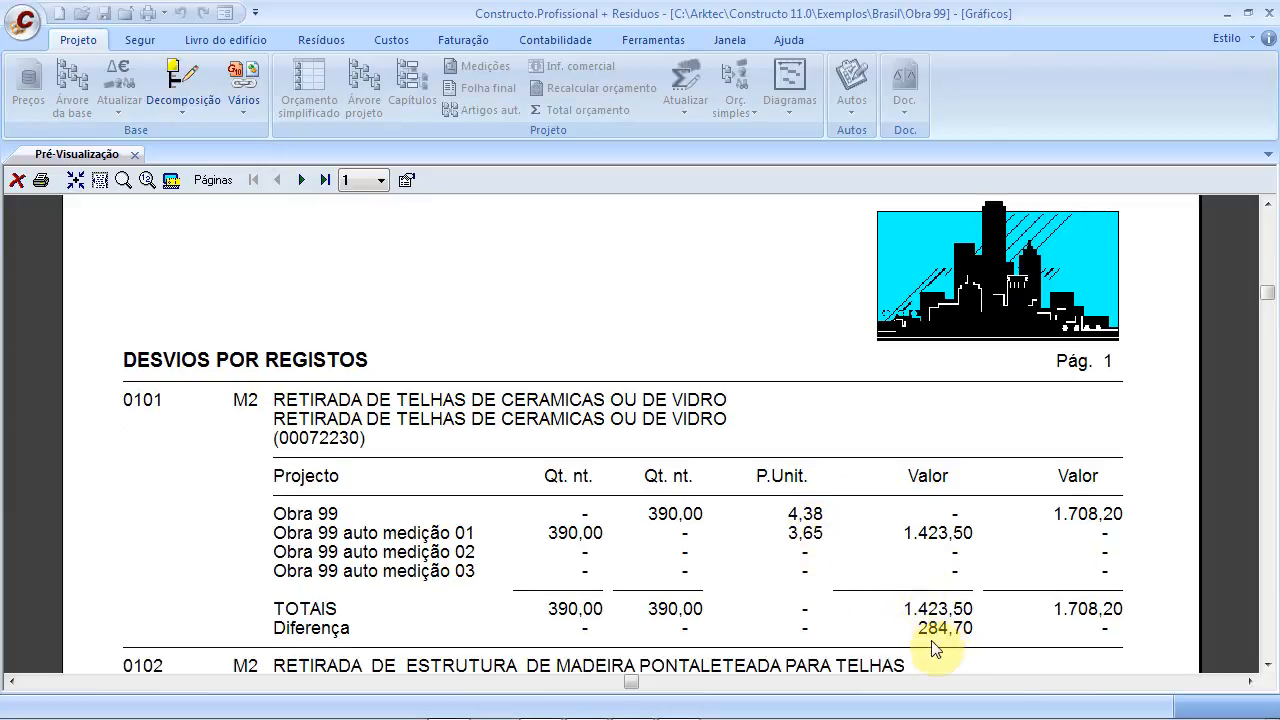
scroll(935, 620, down, 8)
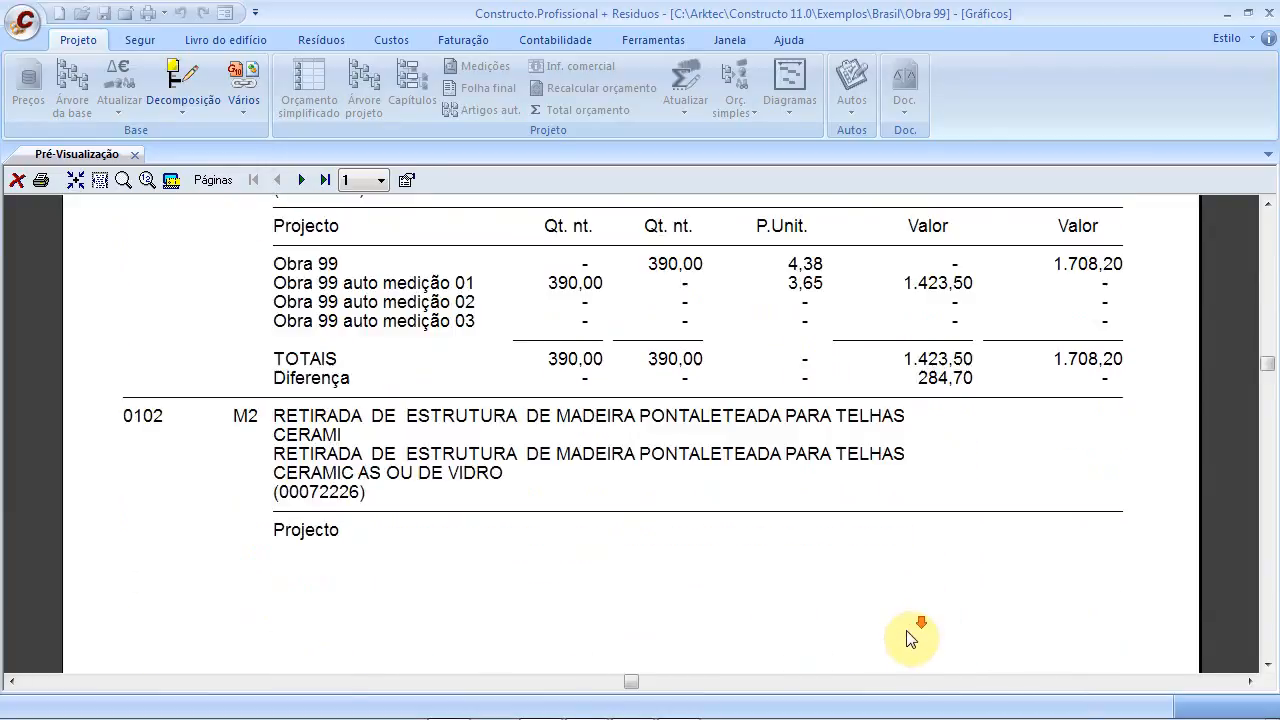
scroll(900, 632, down, 2)
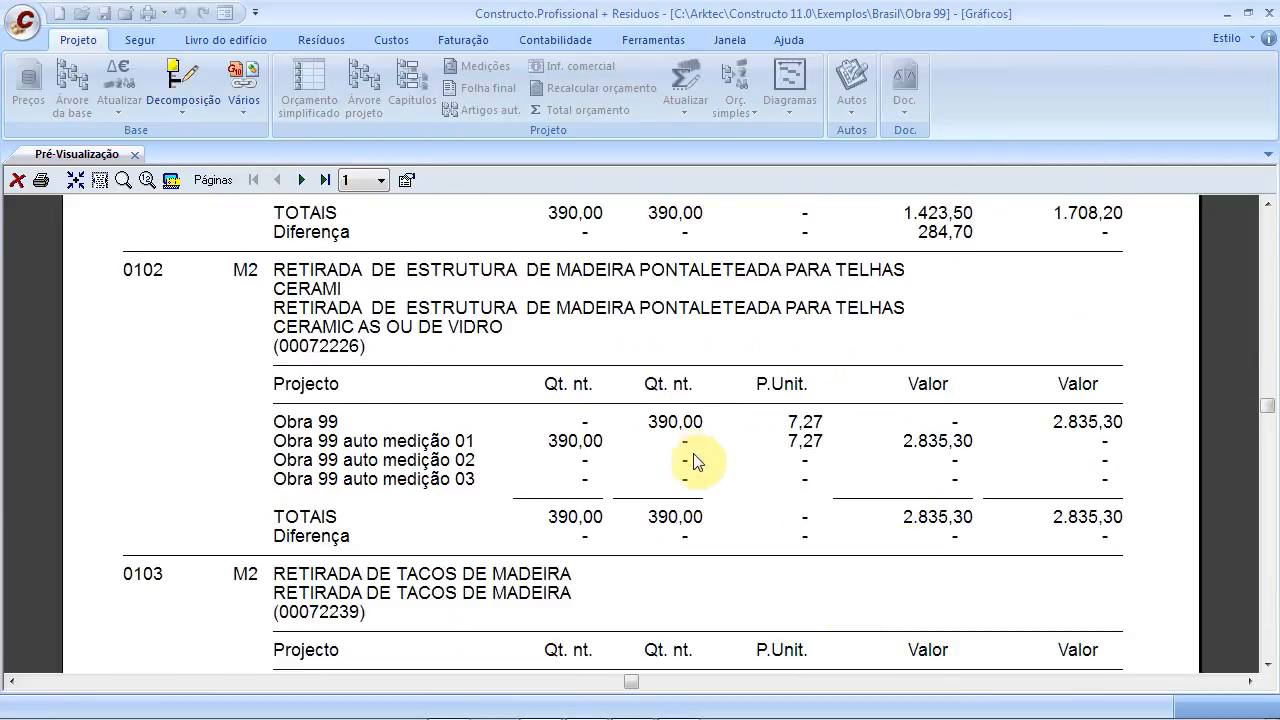
scroll(680, 500, down, 2)
scroll(668, 533, down, 3)
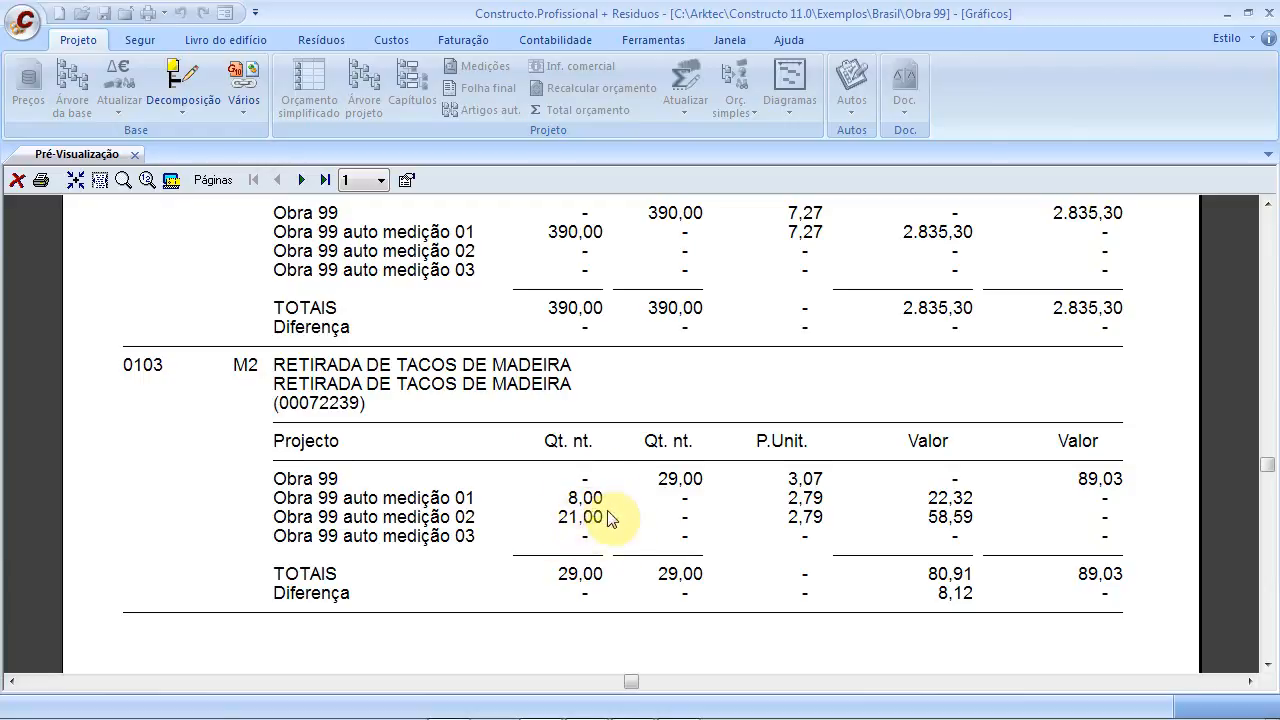
scroll(588, 560, down, 5)
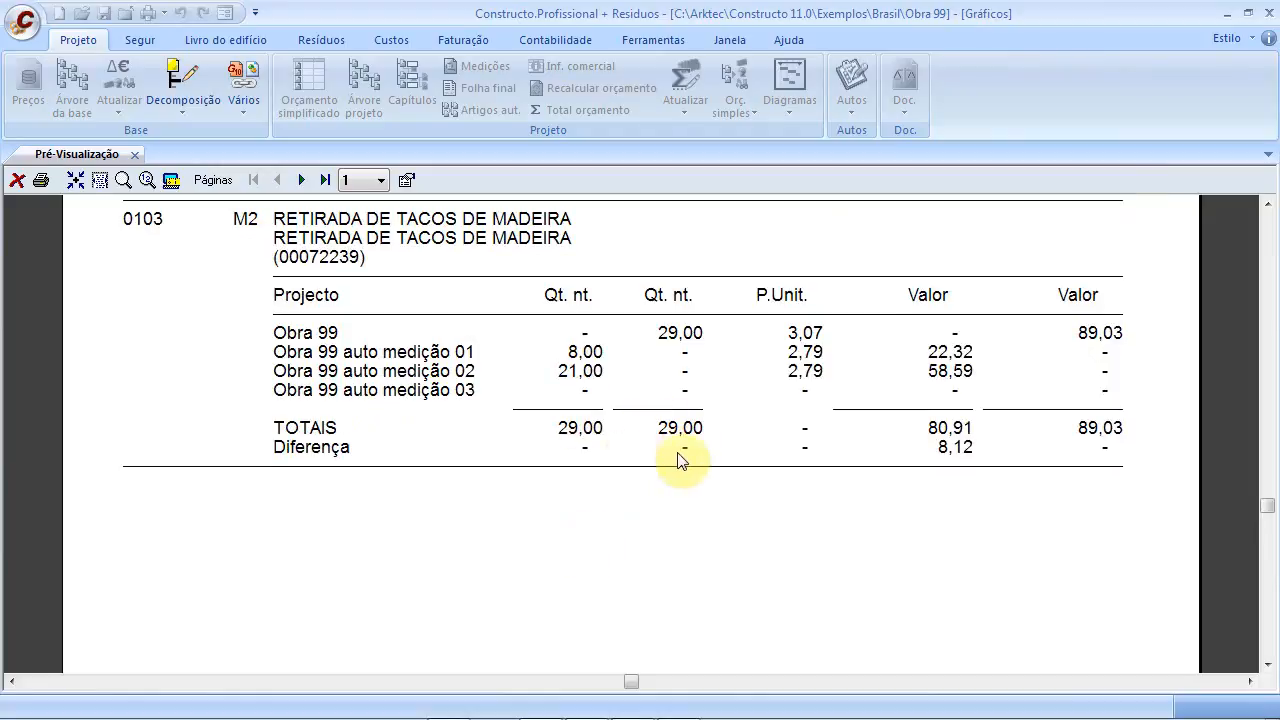
scroll(660, 563, down, 5)
scroll(660, 563, down, 2)
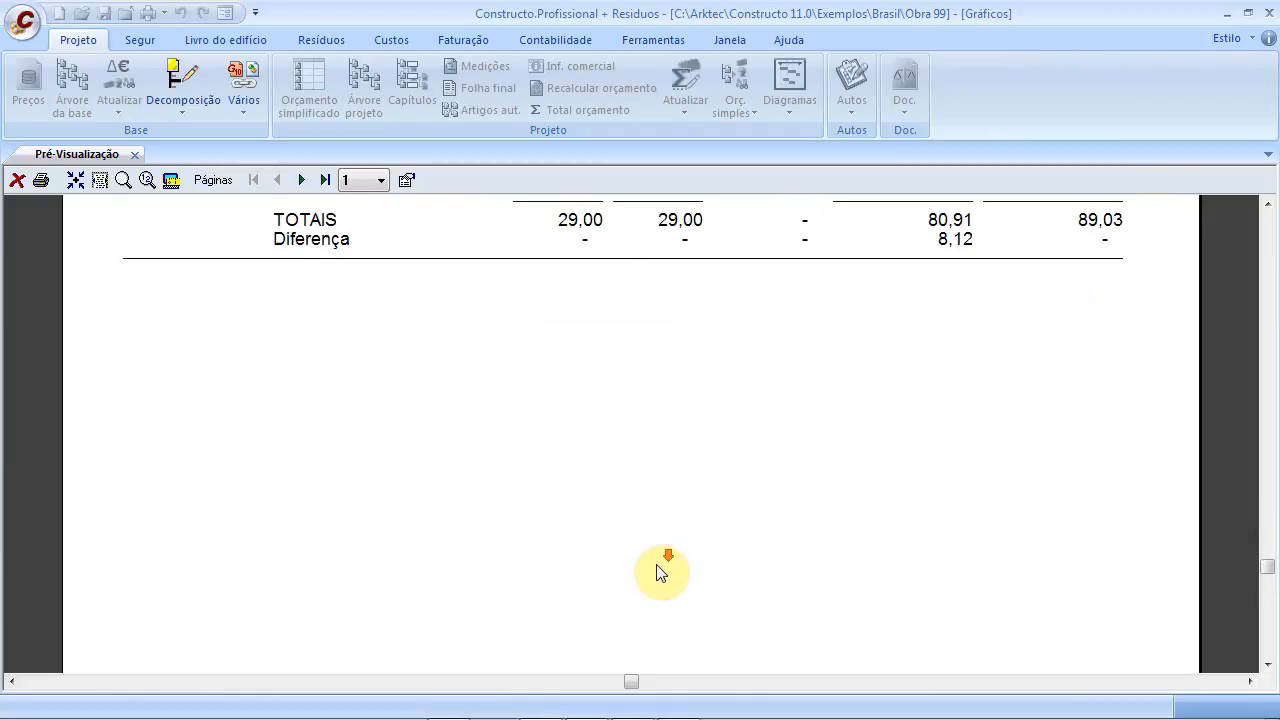
scroll(361, 292, up, 2)
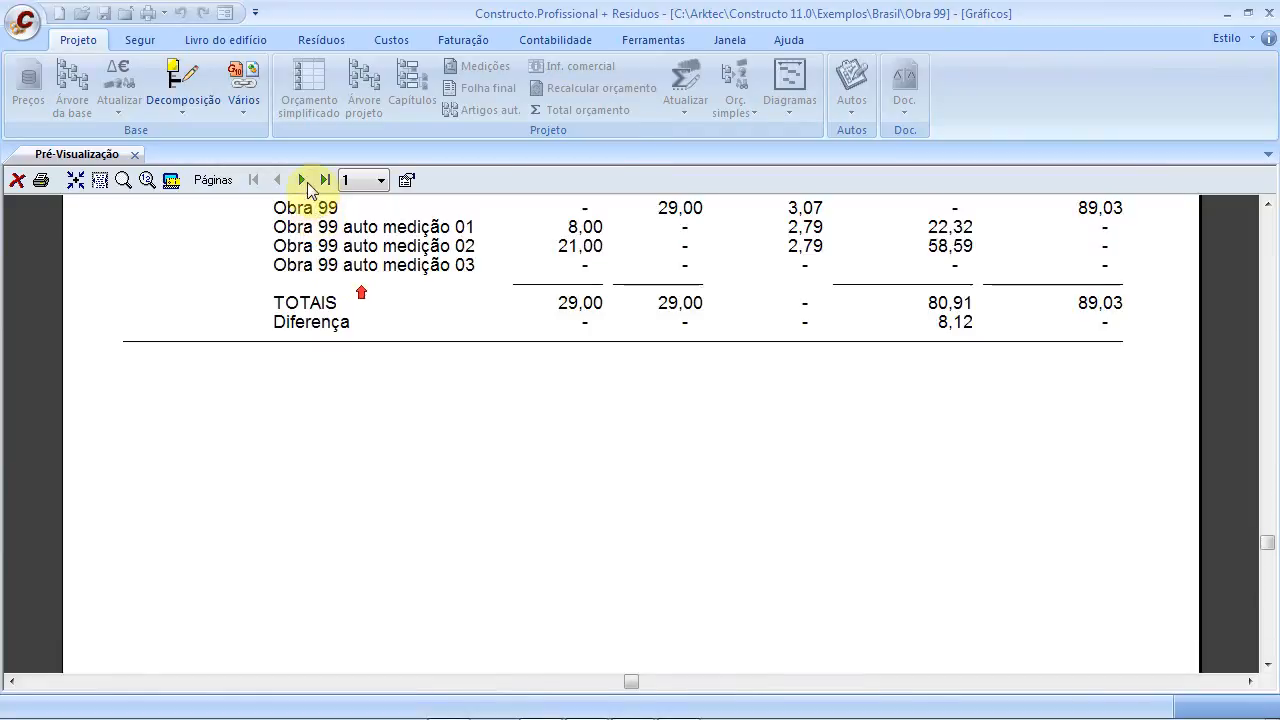
click(298, 180)
scroll(530, 393, up, 5)
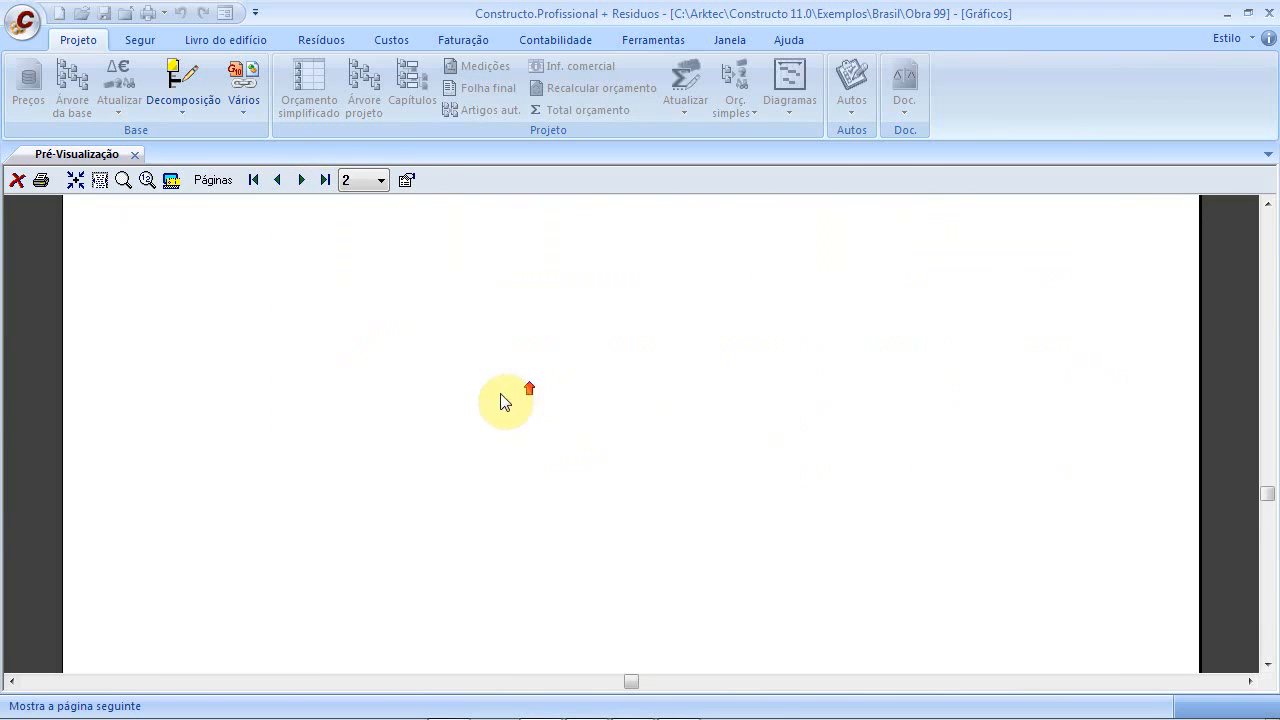
scroll(506, 393, up, 5)
scroll(490, 393, up, 10)
scroll(520, 290, down, 2)
scroll(515, 310, down, 4)
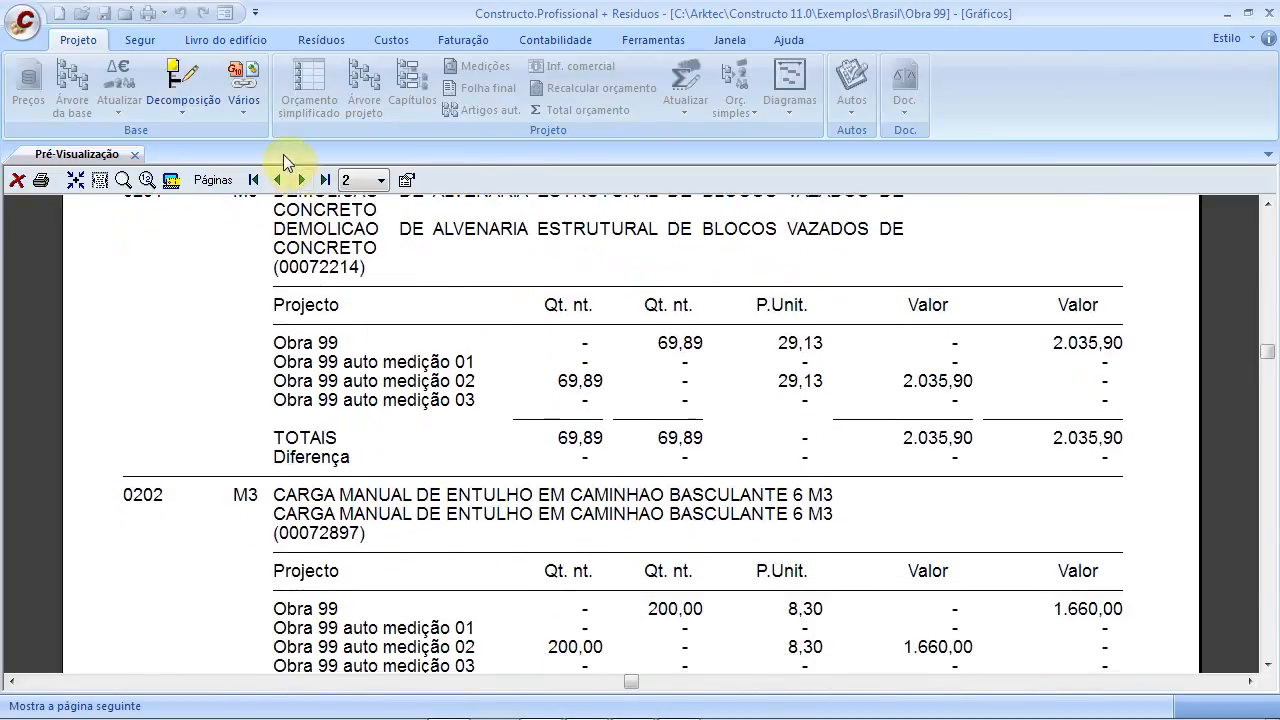
click(303, 180)
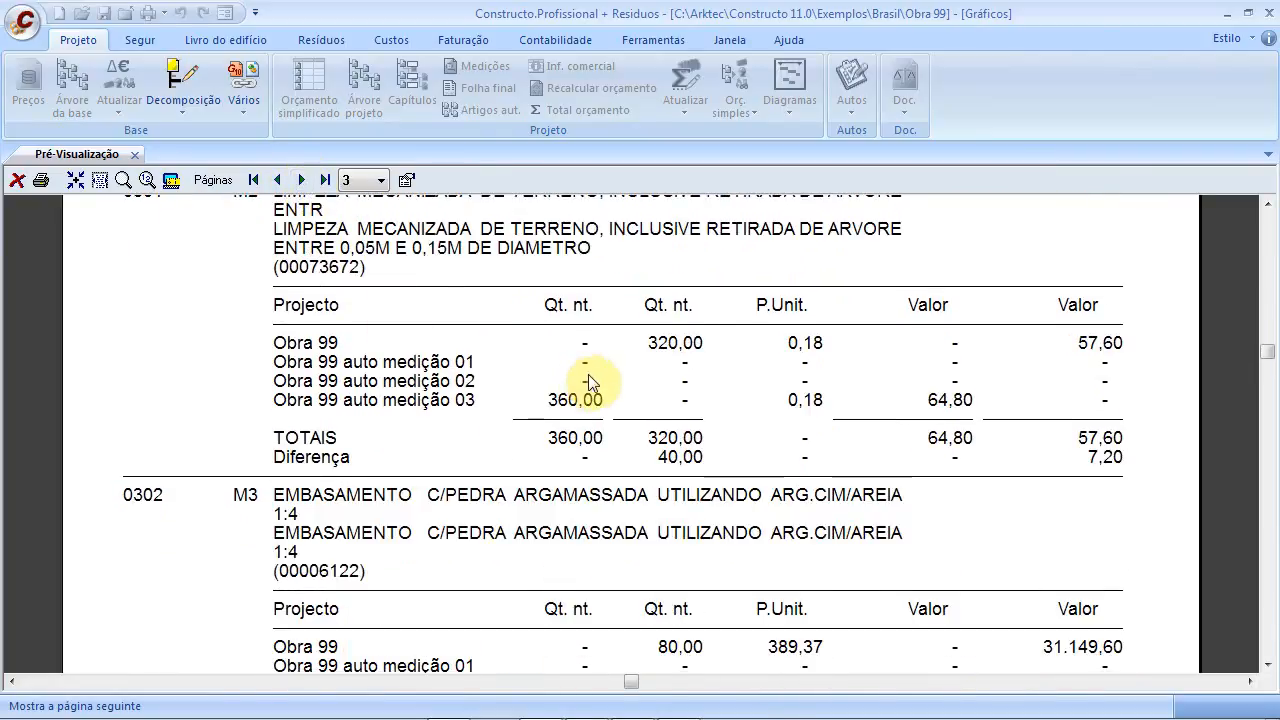
scroll(595, 385, down, 1)
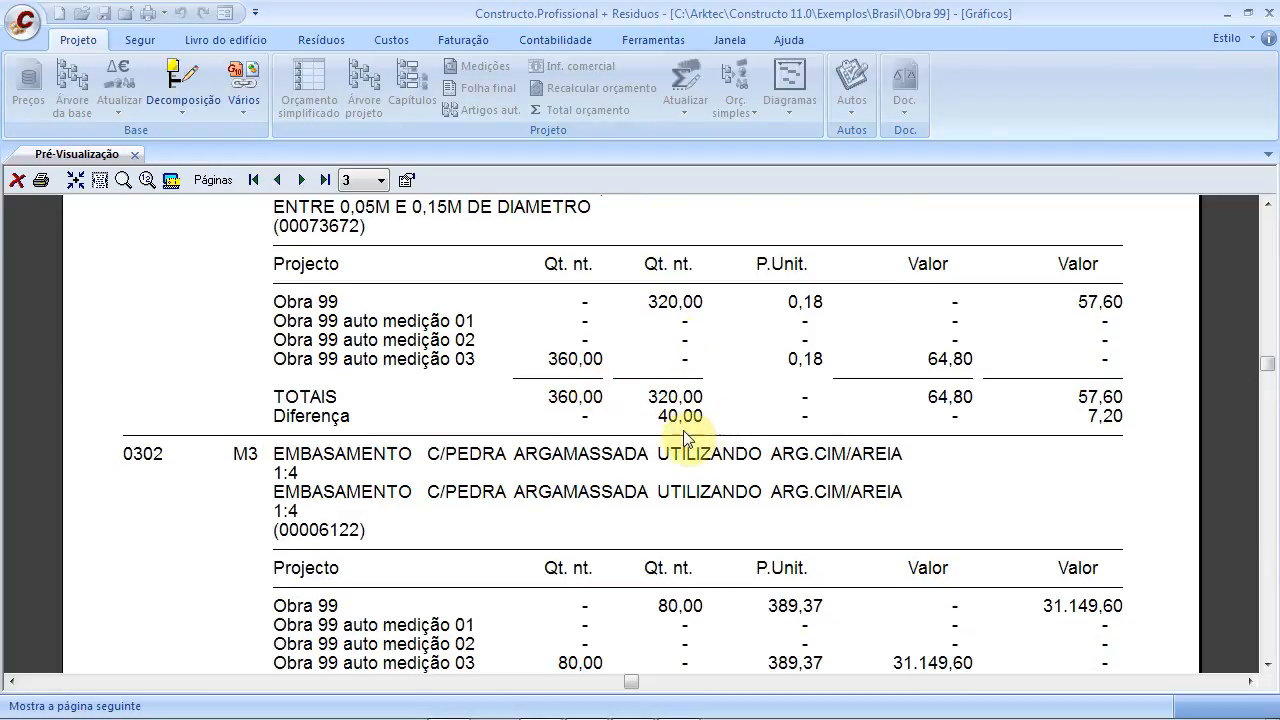
scroll(705, 518, down, 4)
scroll(697, 520, up, 3)
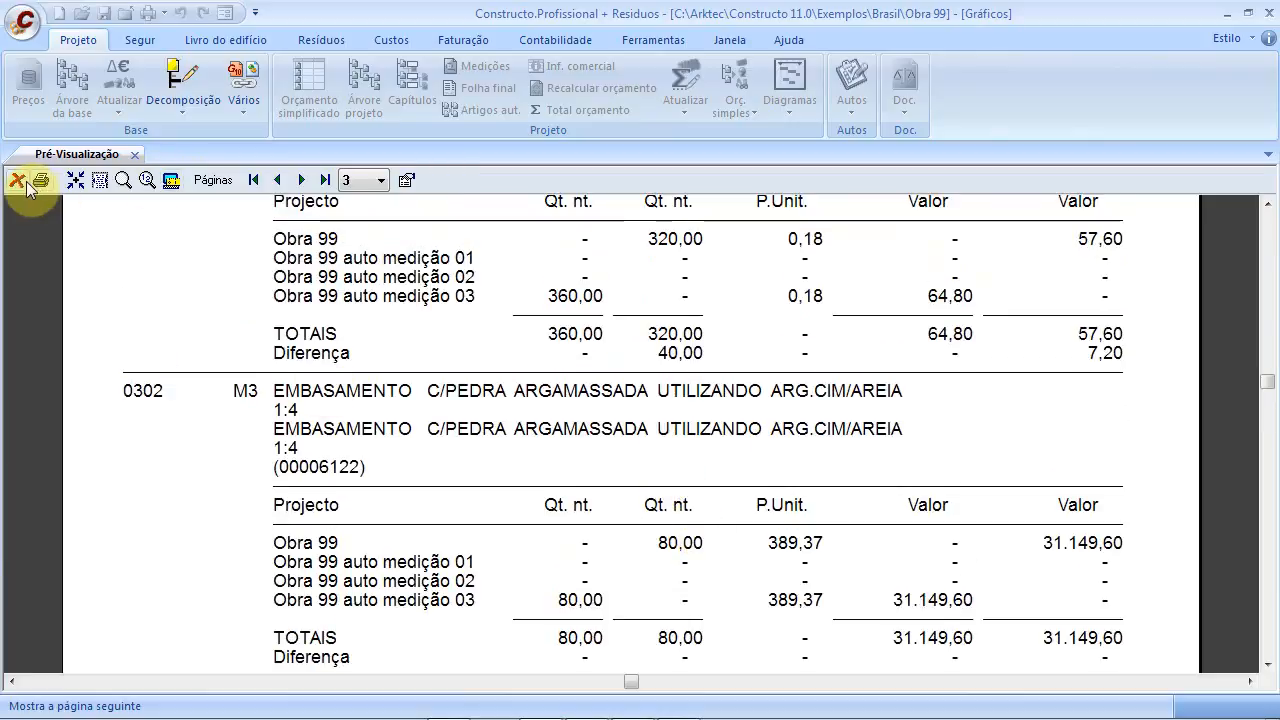
Close the report preview, switch the listing type to Comparativa, and exit the Imprimir dialog
click(25, 181)
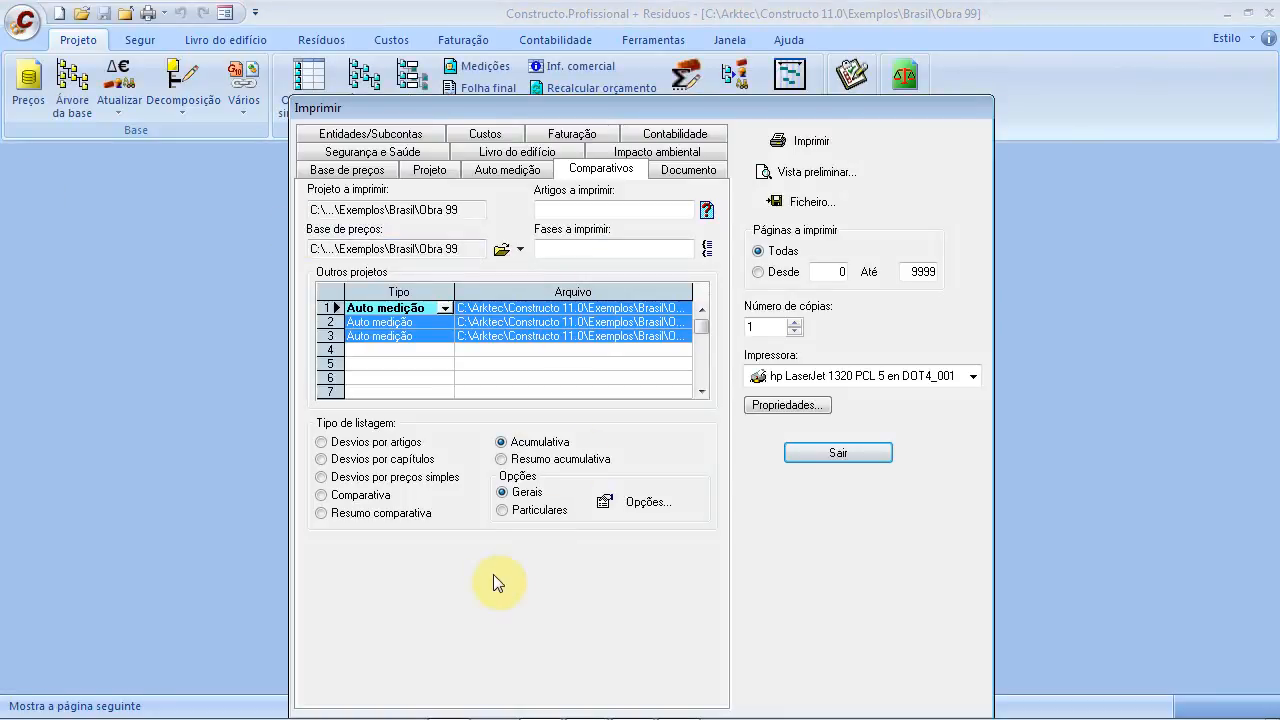
click(413, 358)
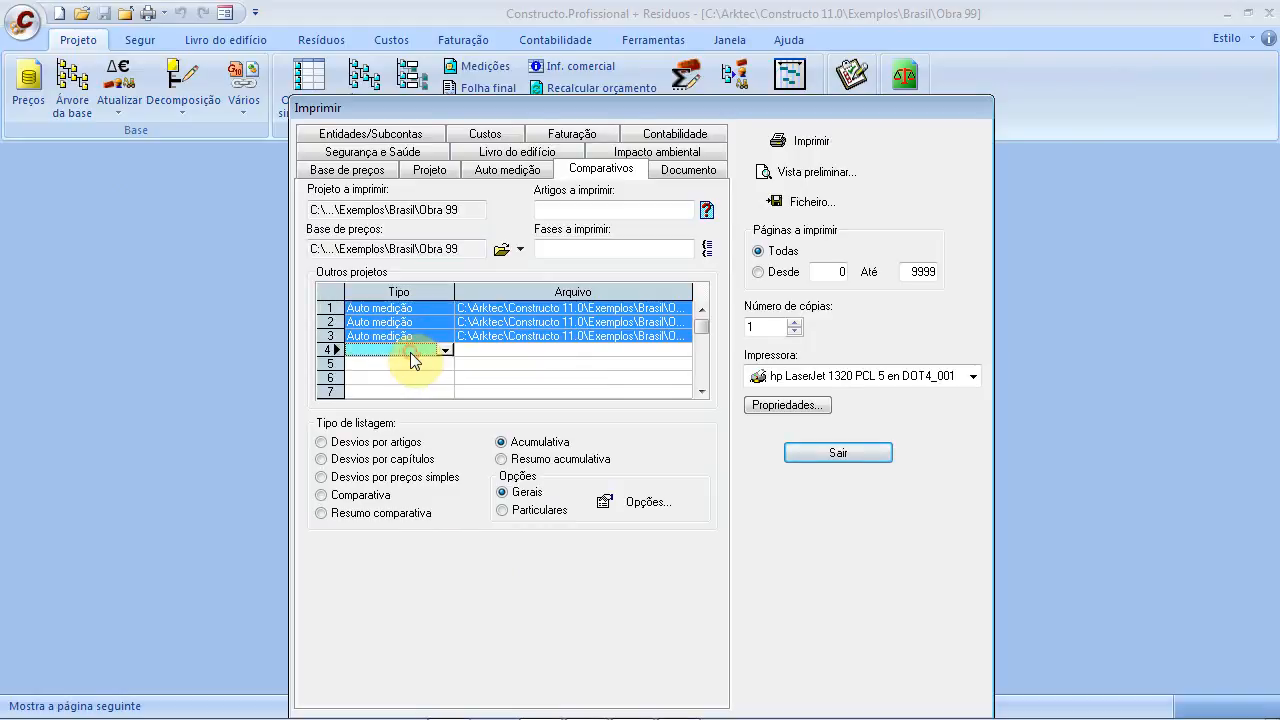
click(380, 443)
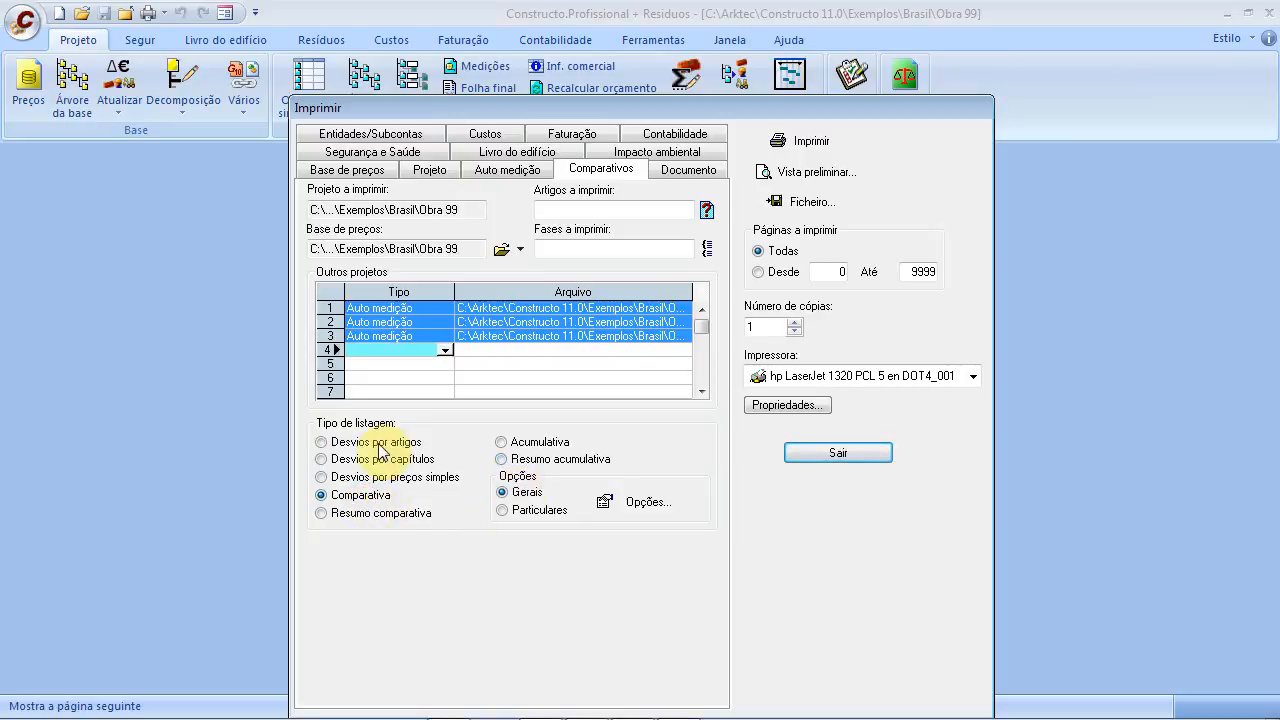
click(555, 353)
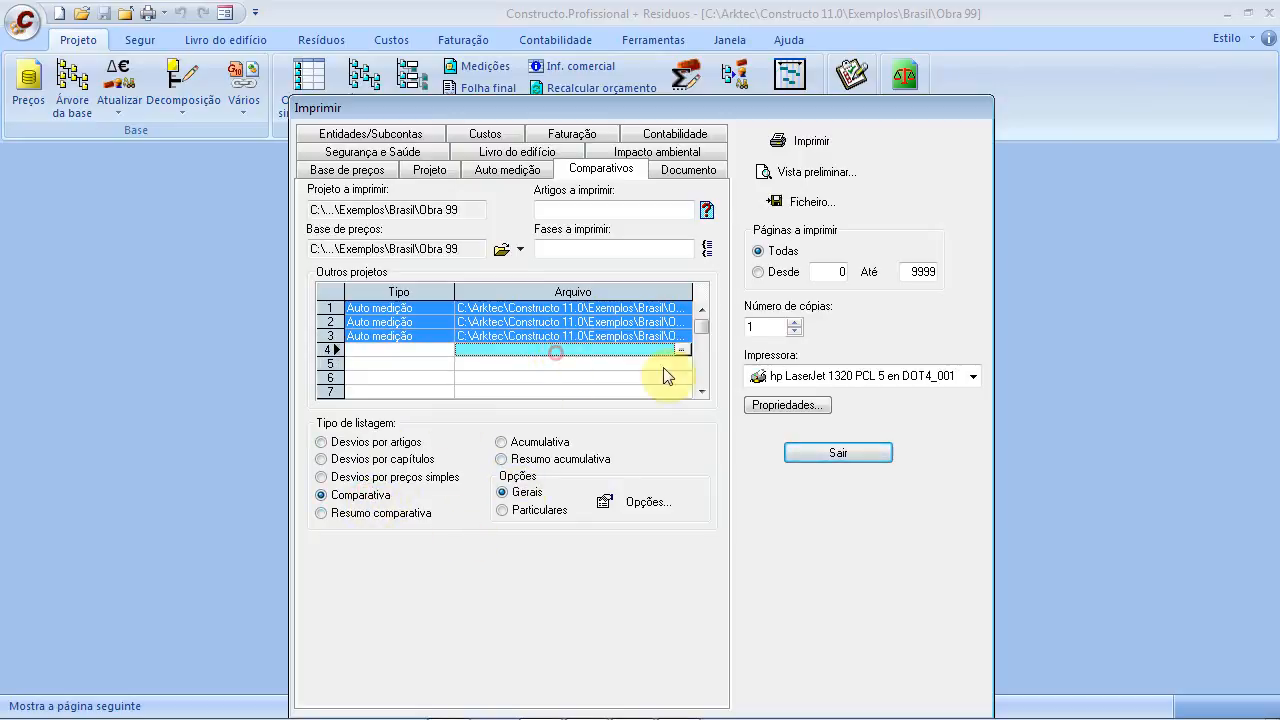
click(876, 458)
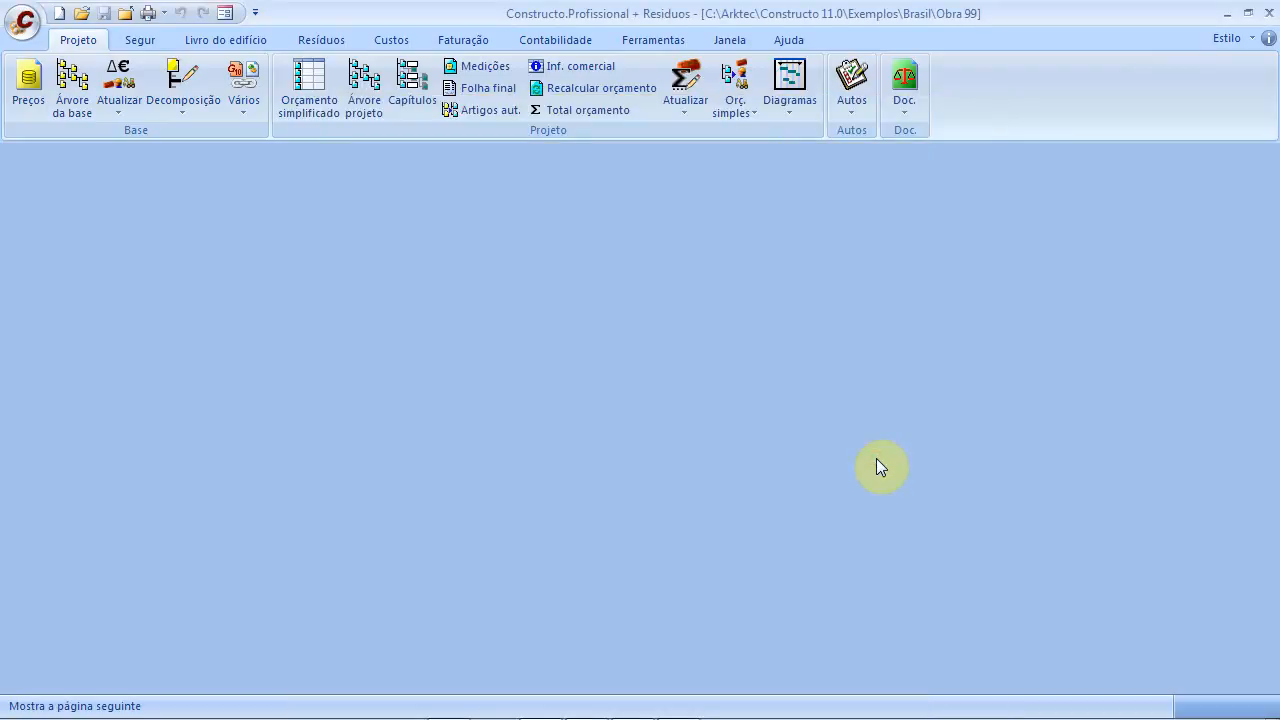
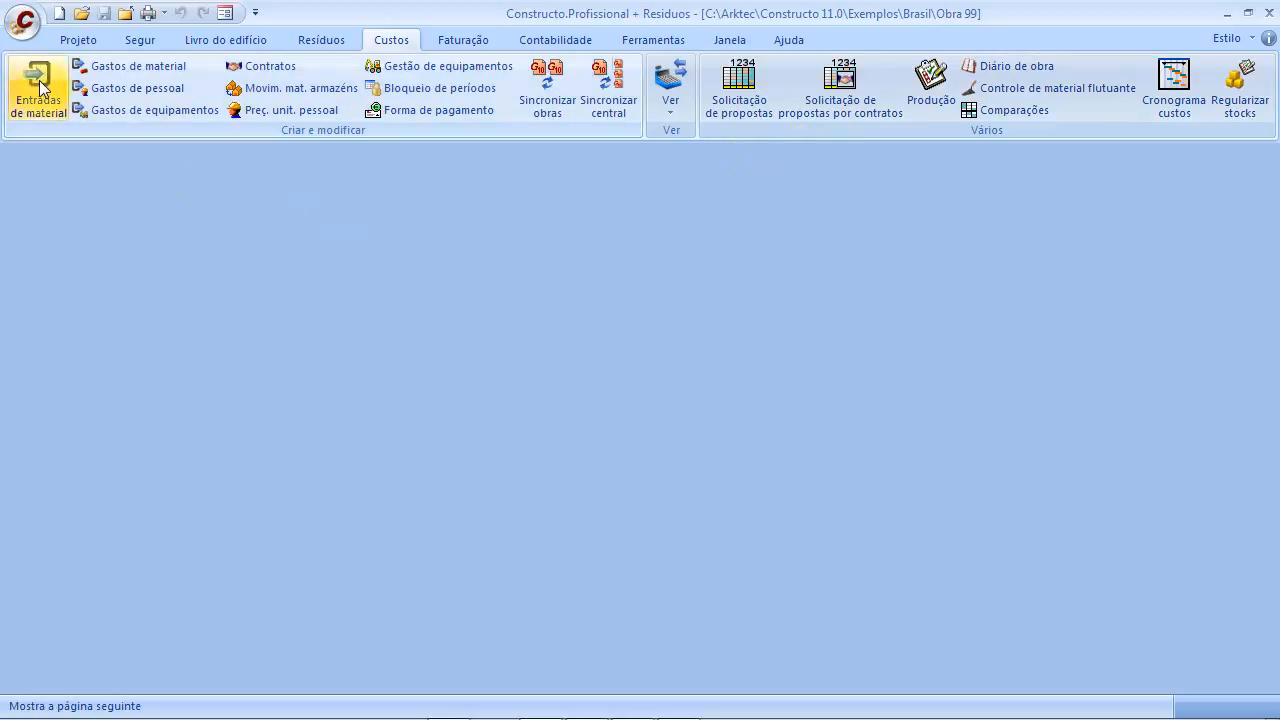
Open the Entradas de material register for Obra 99 from the Custos tab
click(42, 112)
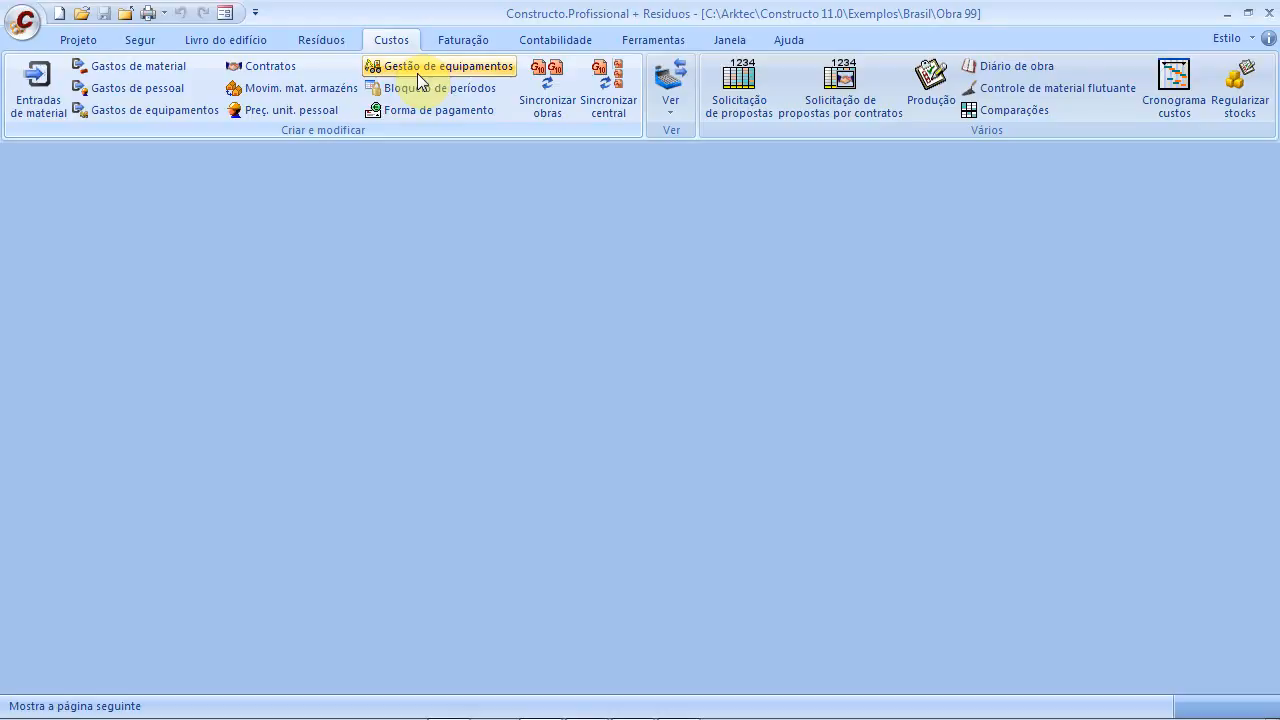
click(34, 92)
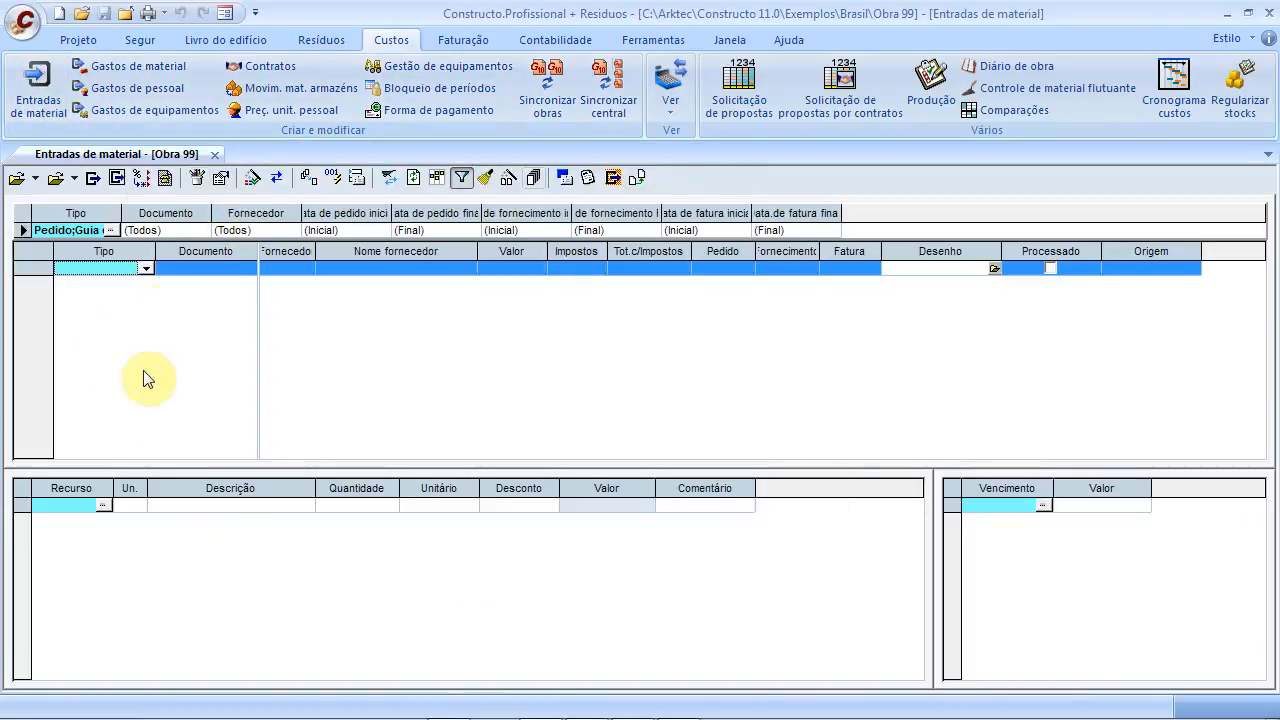
Create a first material entry of type Pedido with document number P0001
click(146, 269)
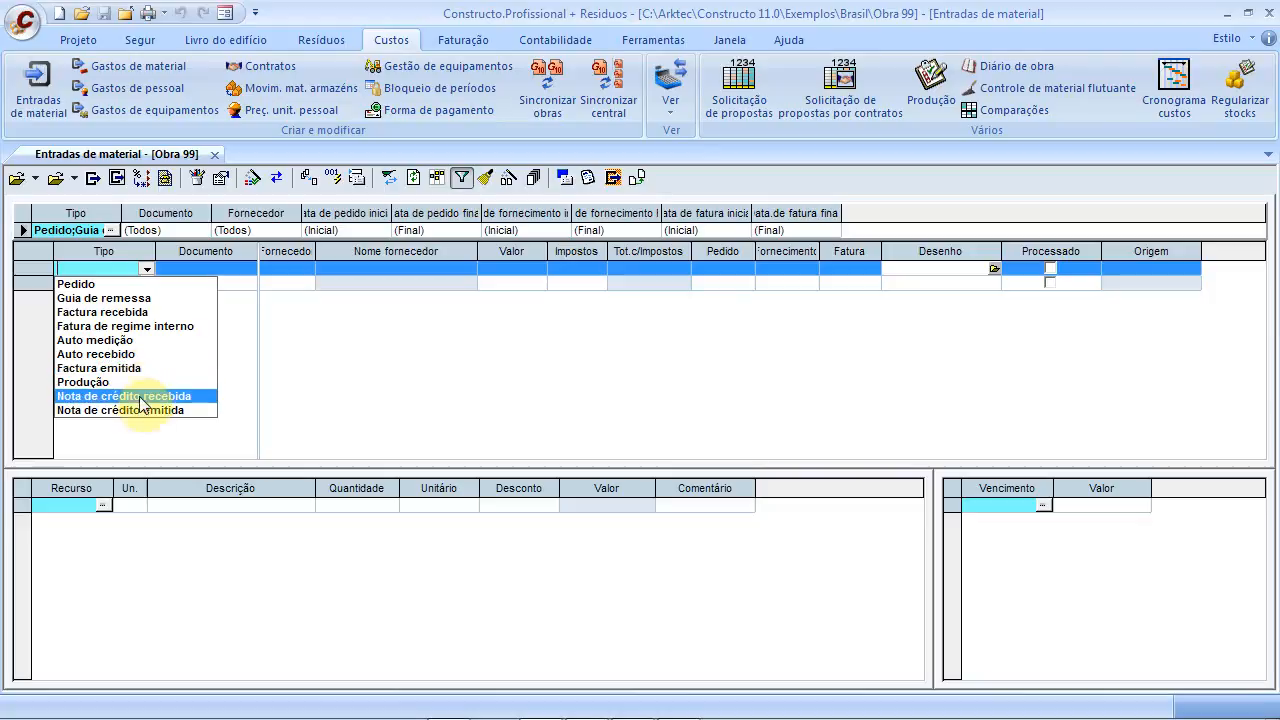
click(137, 287)
click(194, 277)
click(193, 273)
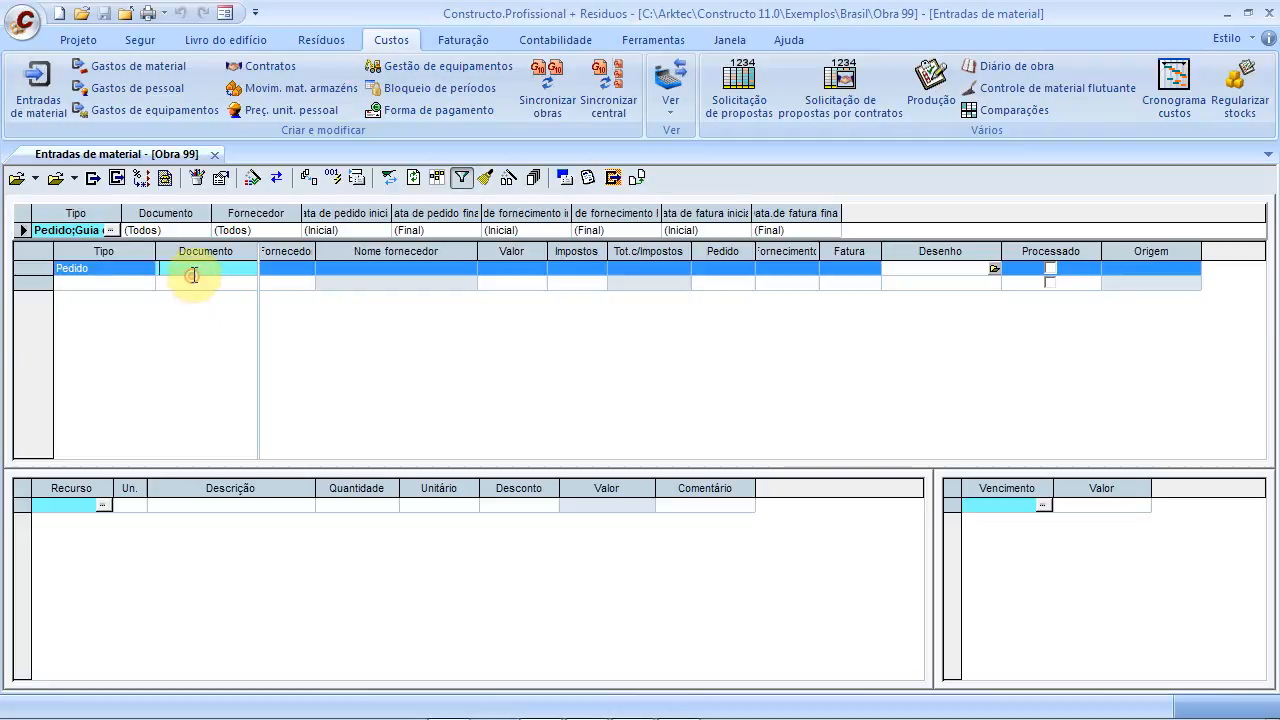
text(P0001)
click(204, 284)
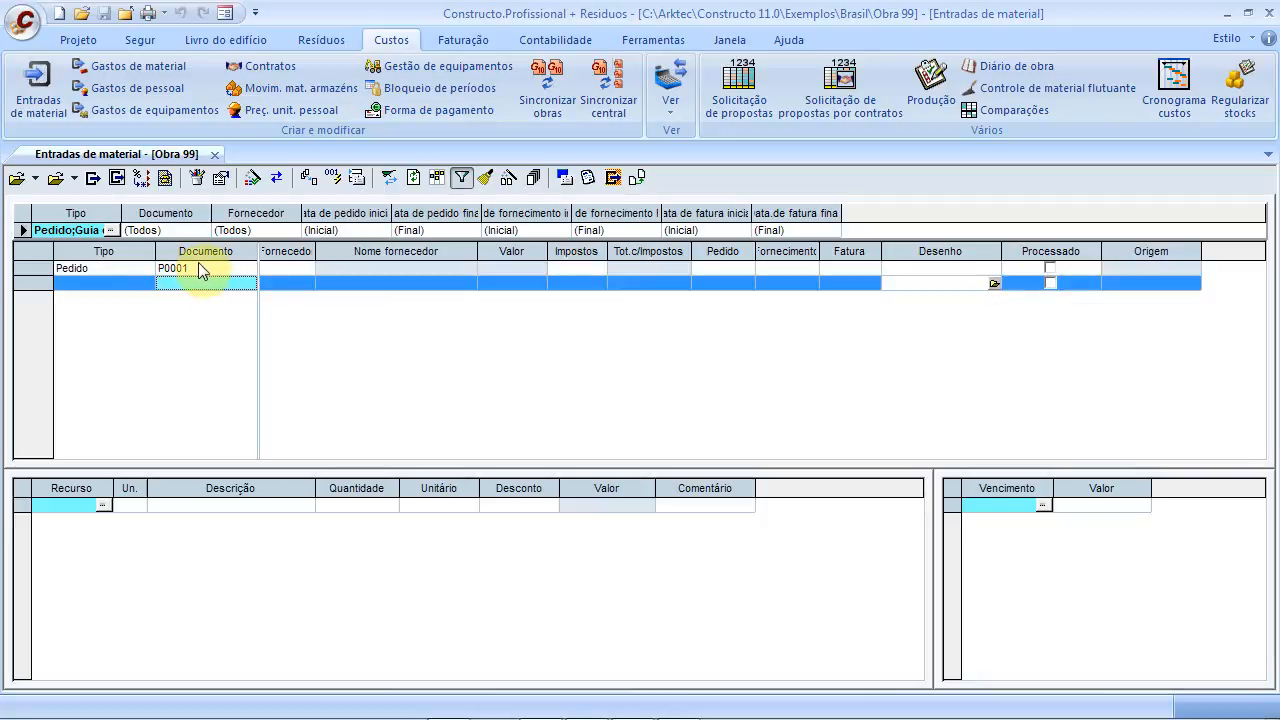
click(204, 270)
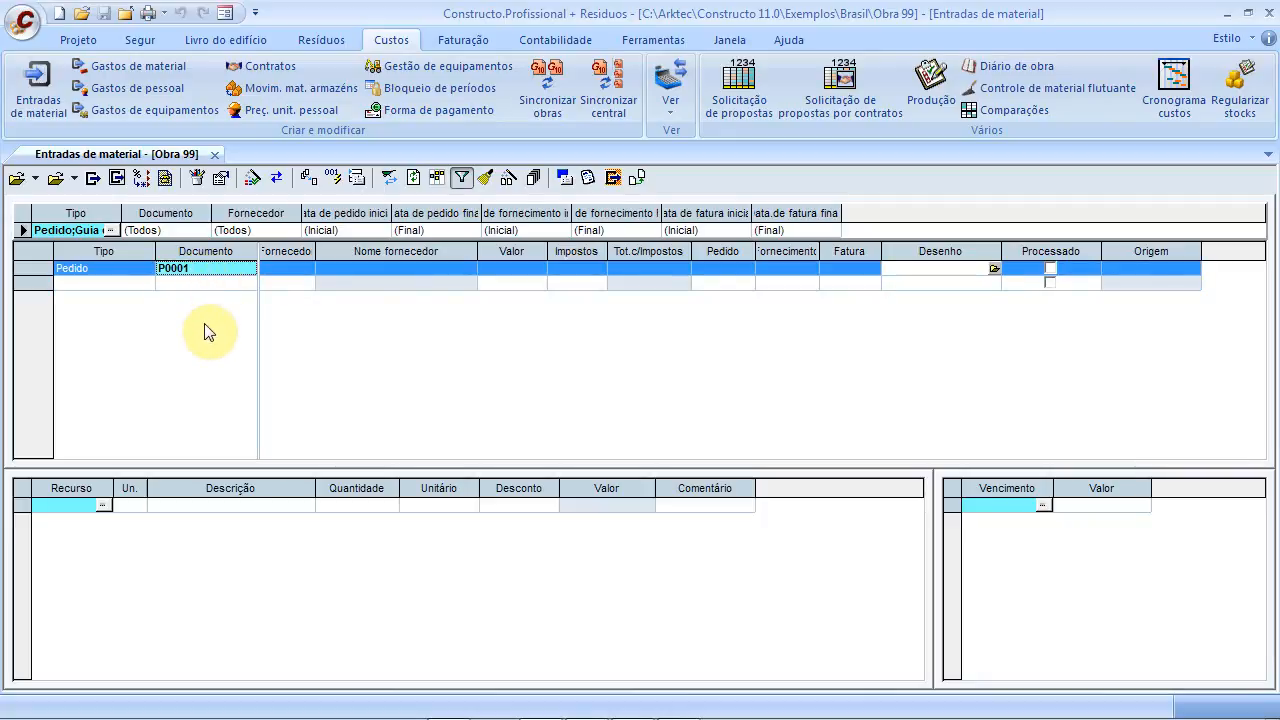
click(282, 268)
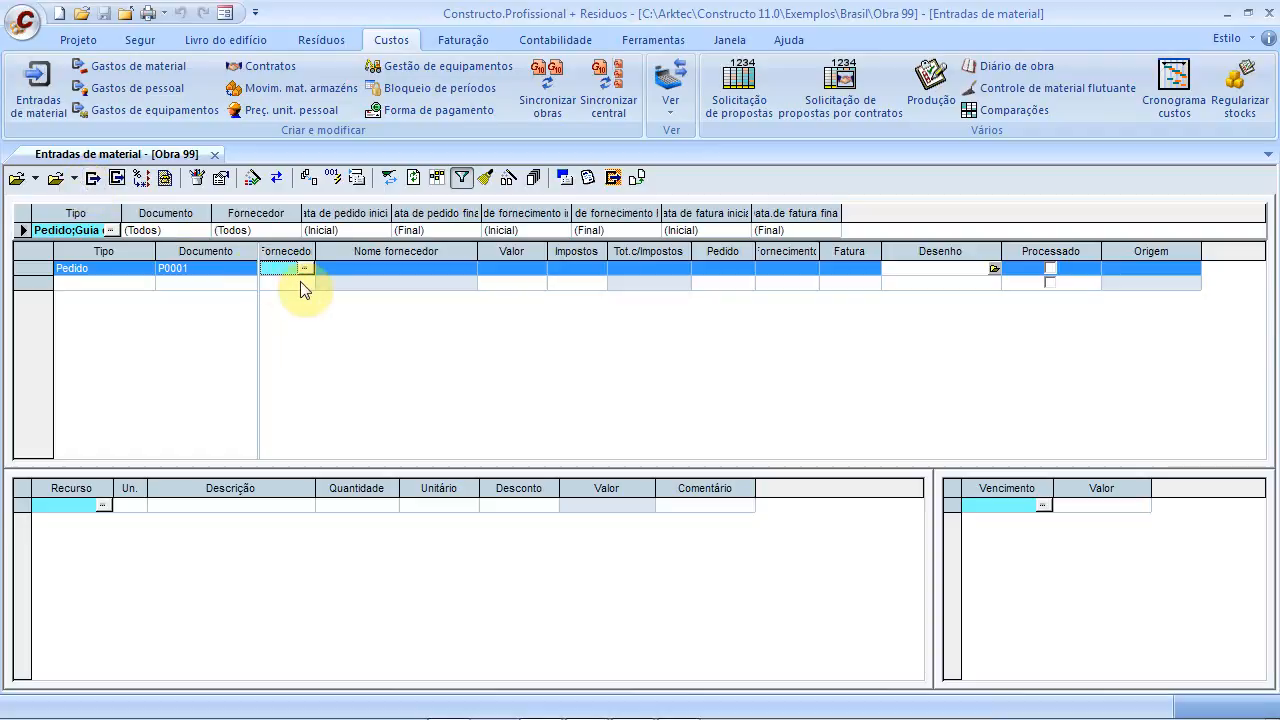
click(75, 179)
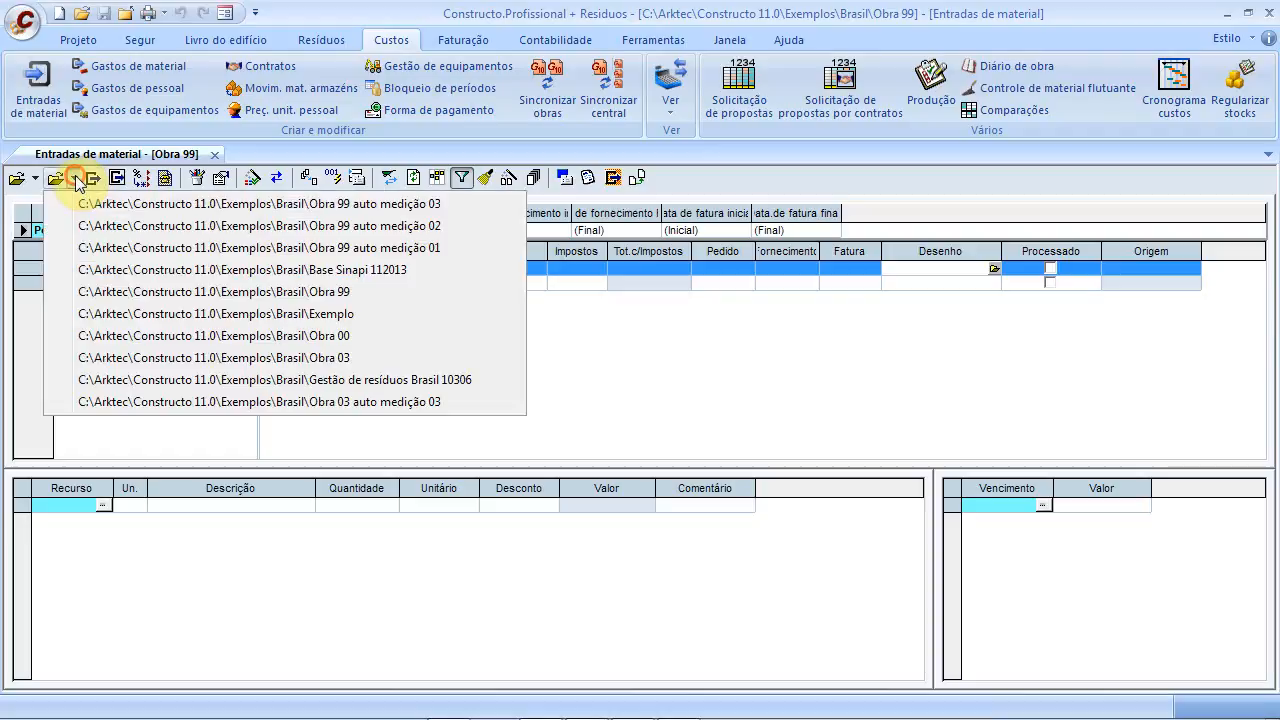
Assign supplier 2210012, Materiais Cerâmicos, S.A., to Pedido P0001 via the subaccount search
click(167, 316)
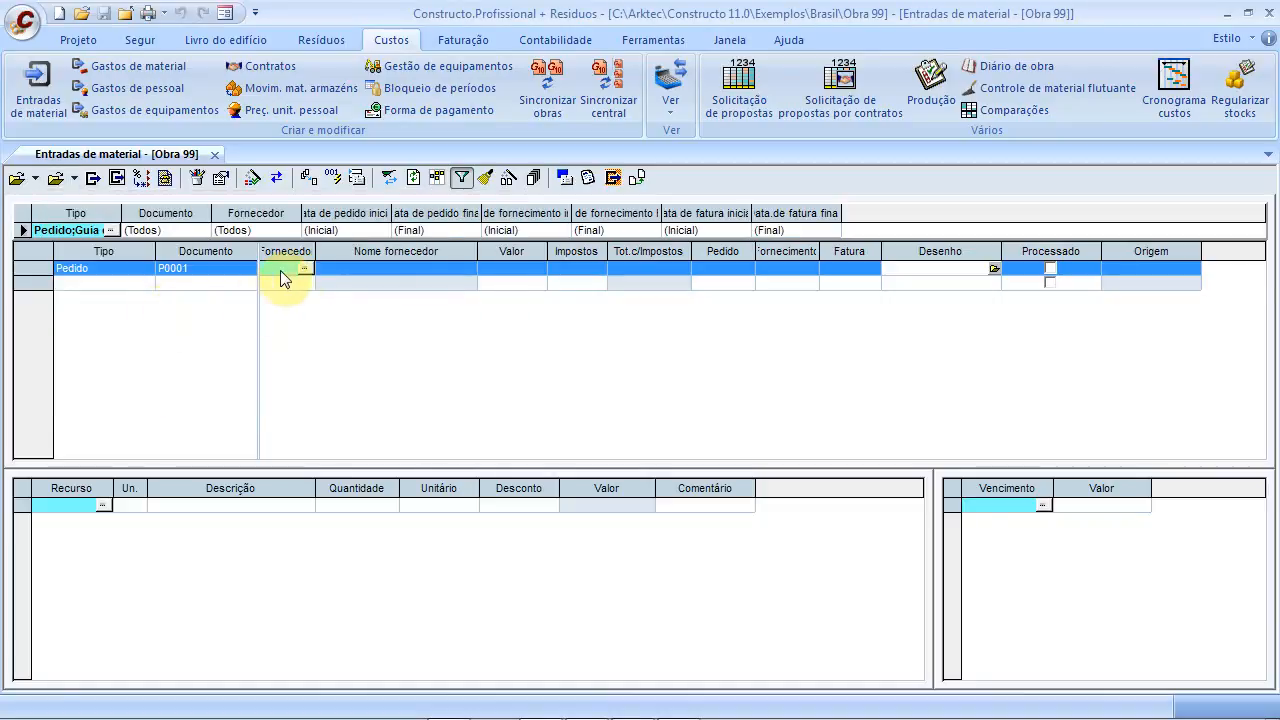
click(305, 269)
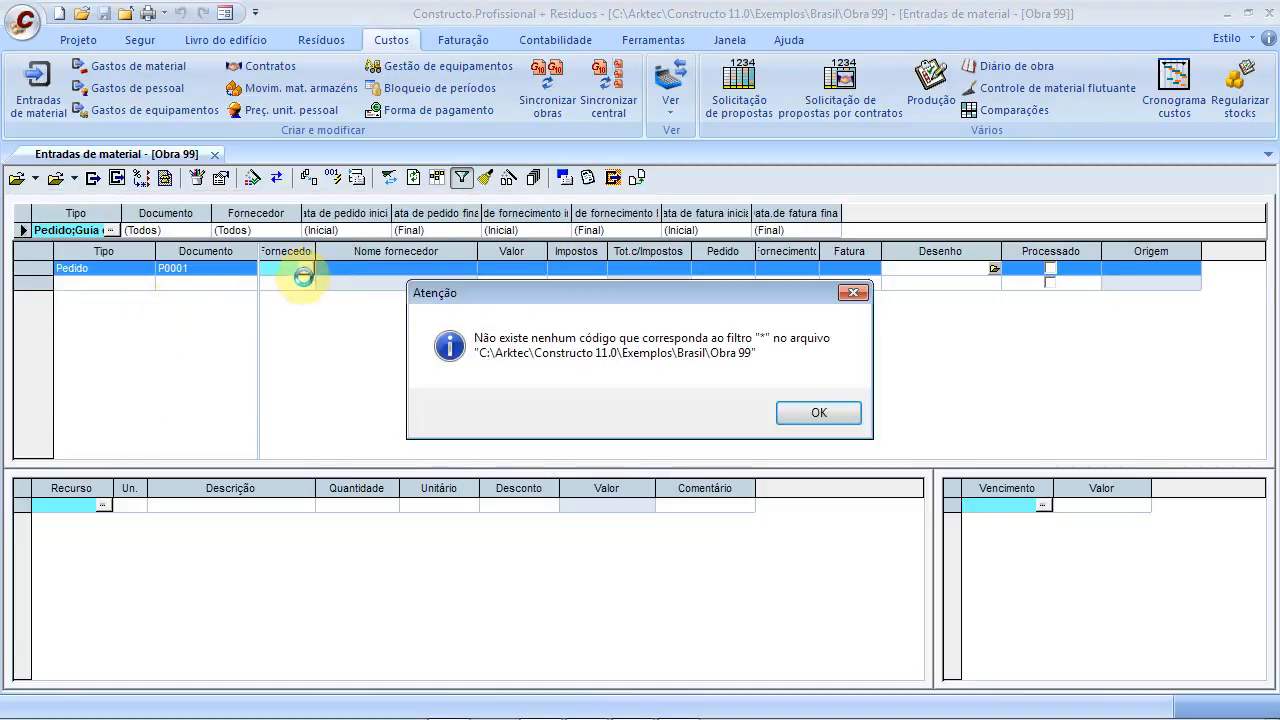
click(829, 418)
click(35, 178)
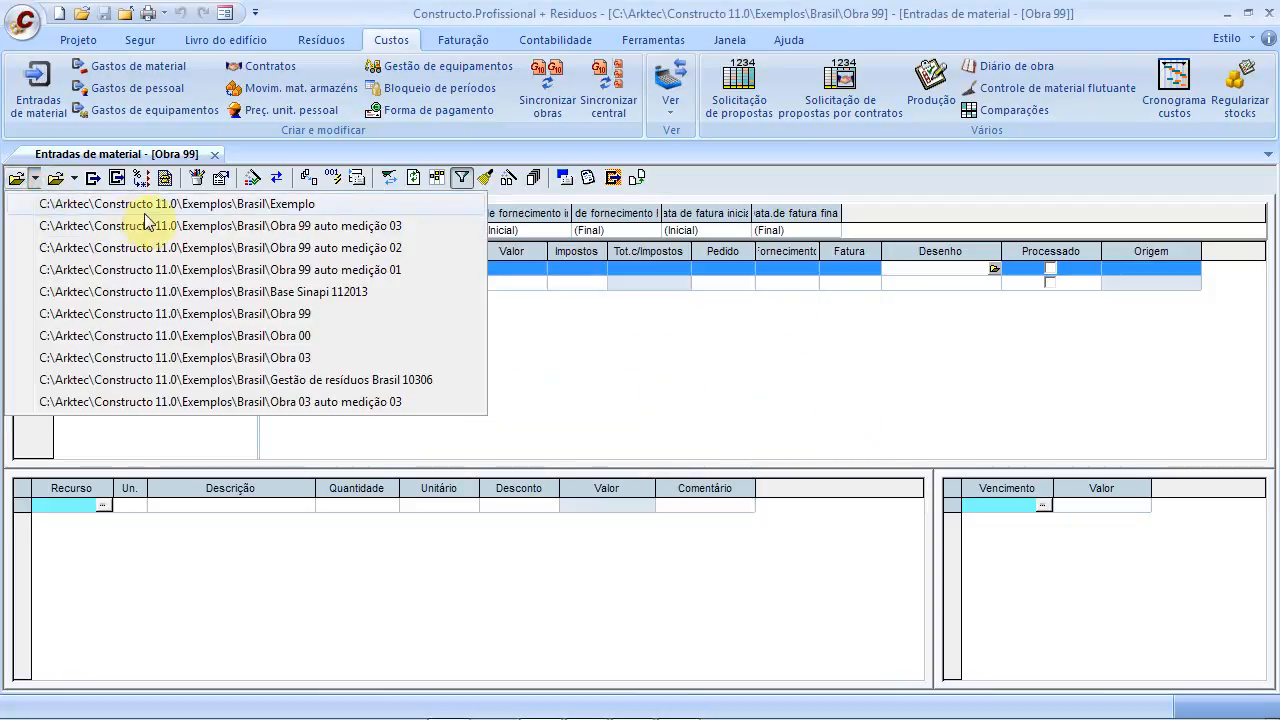
click(190, 212)
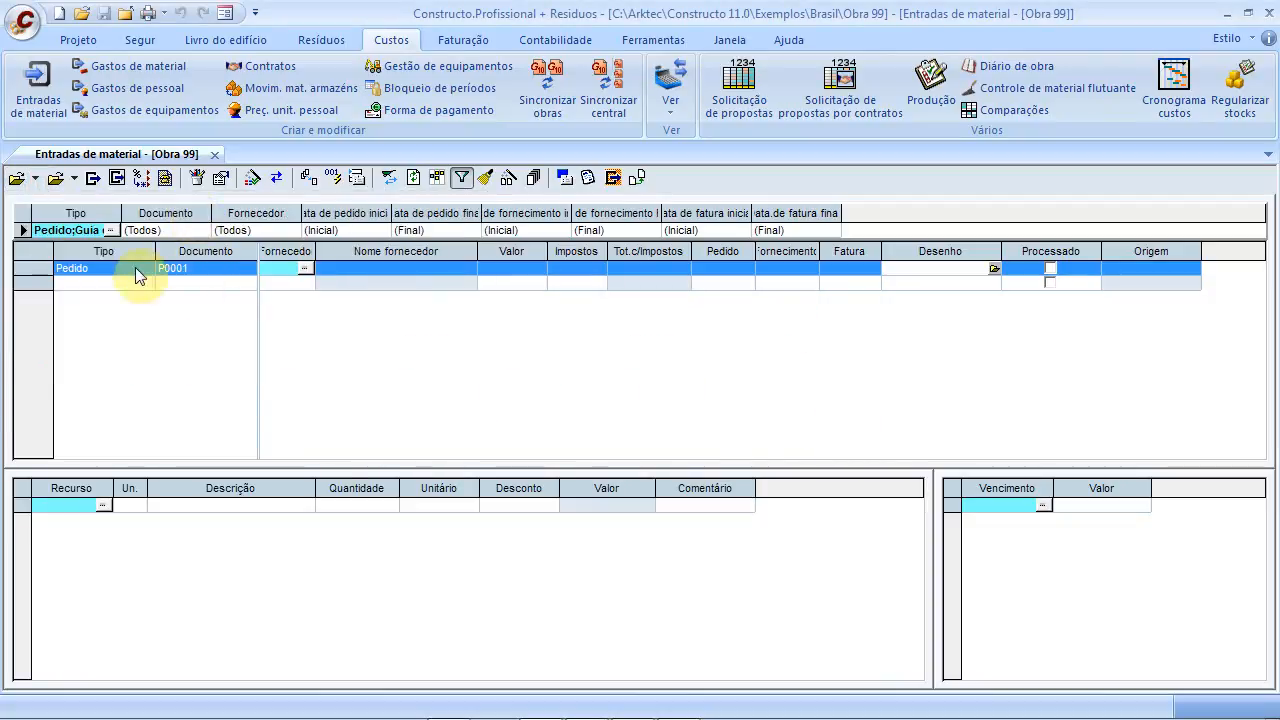
click(75, 178)
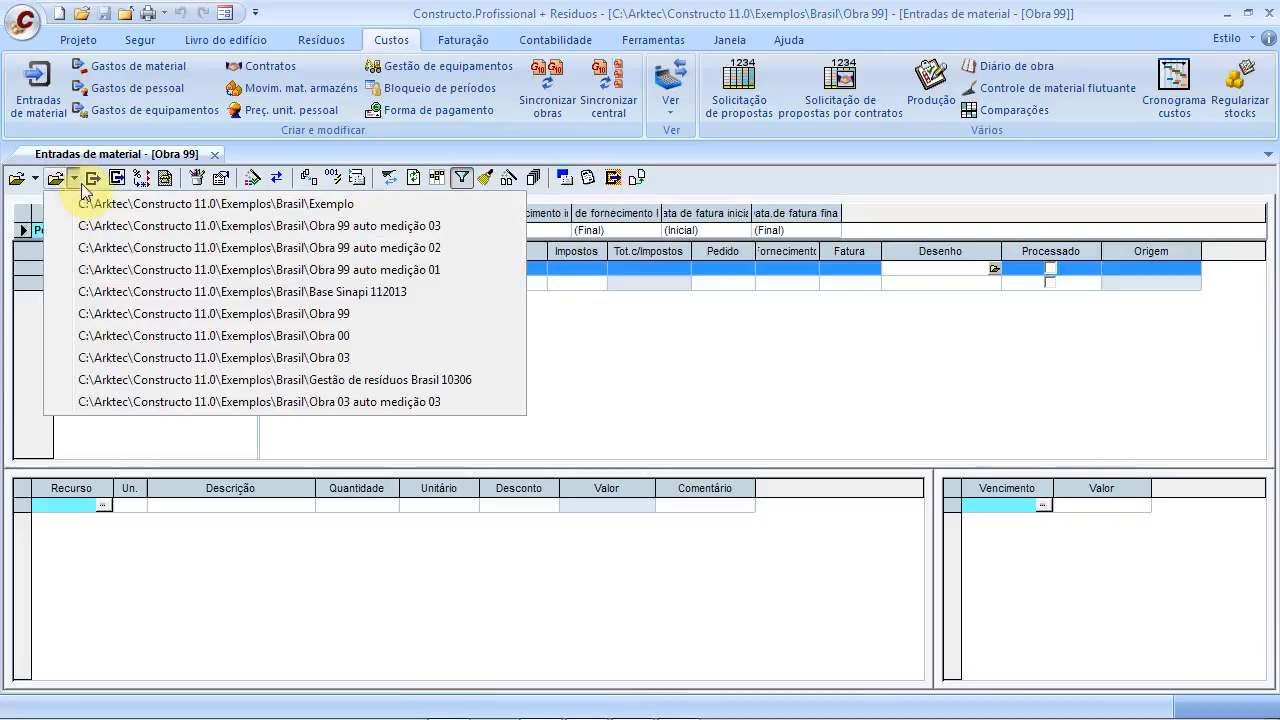
click(155, 288)
click(307, 268)
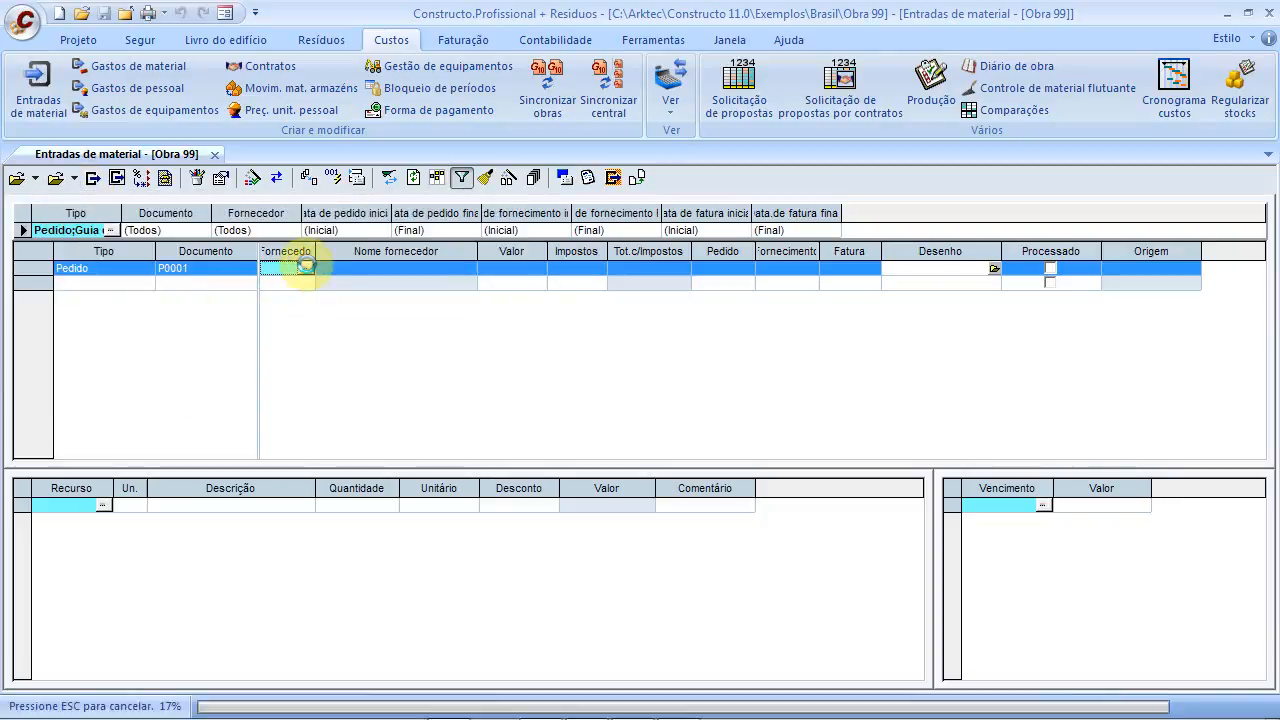
click(304, 268)
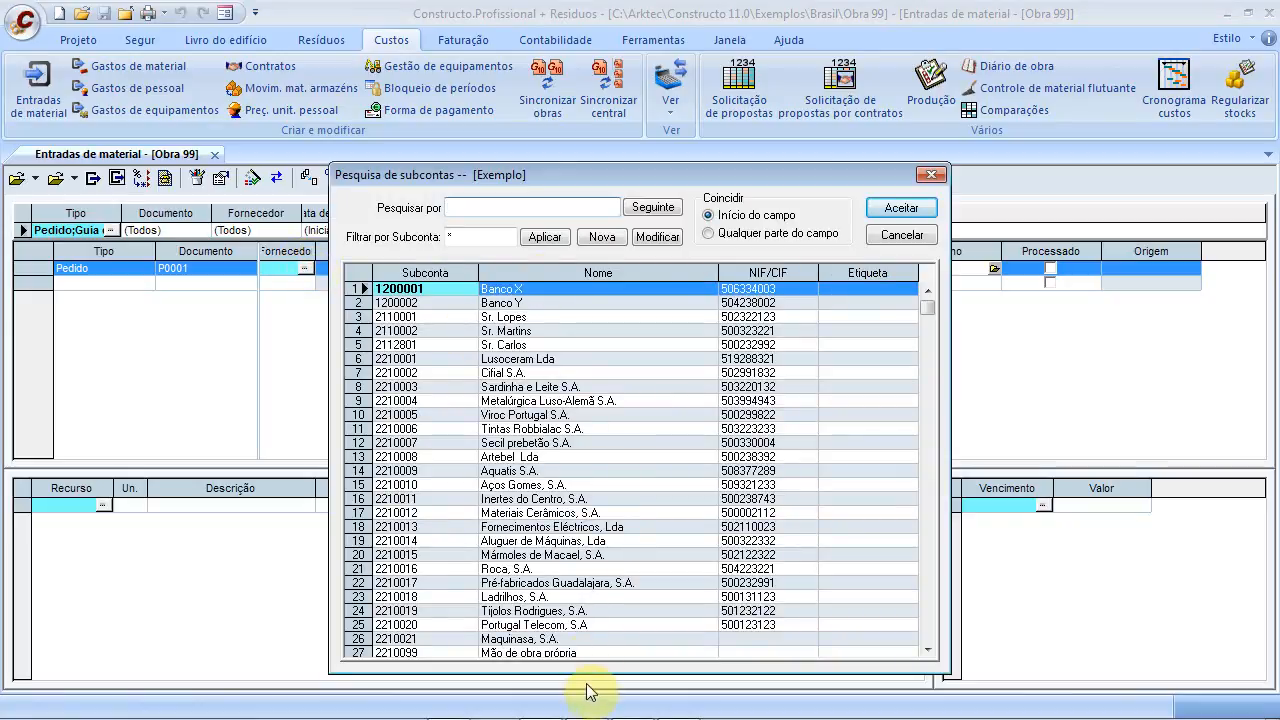
click(548, 514)
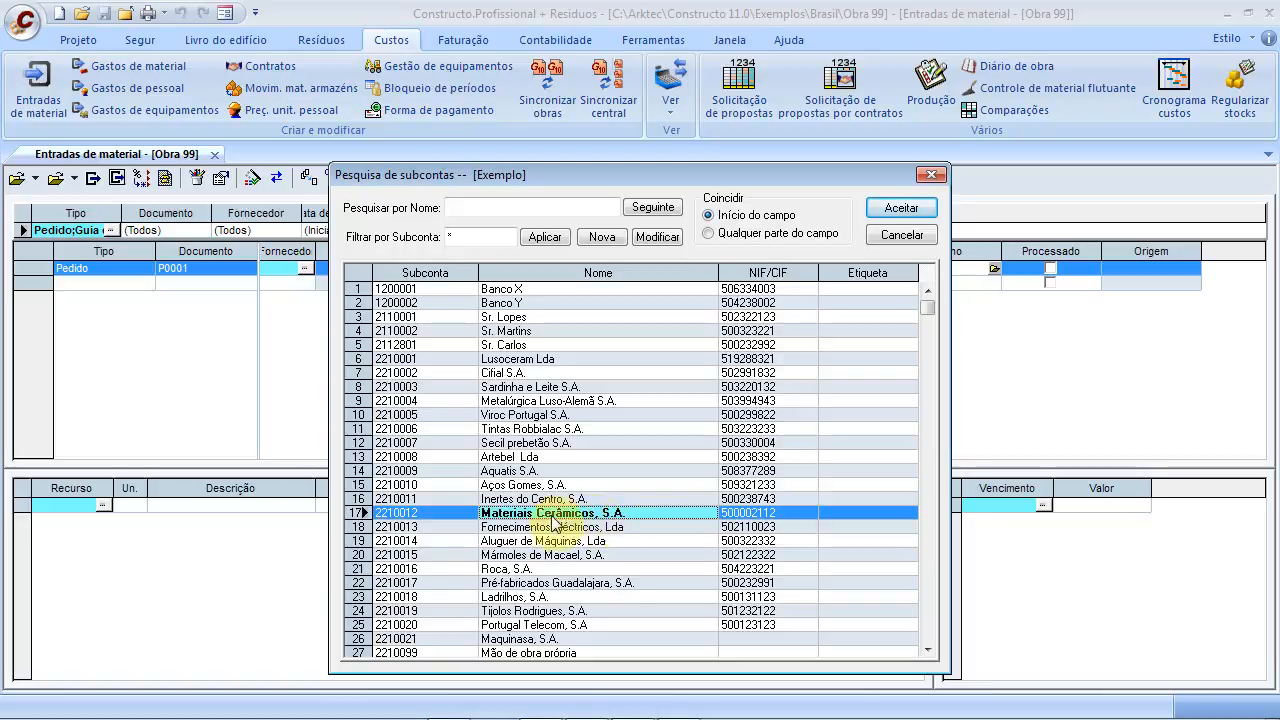
click(903, 208)
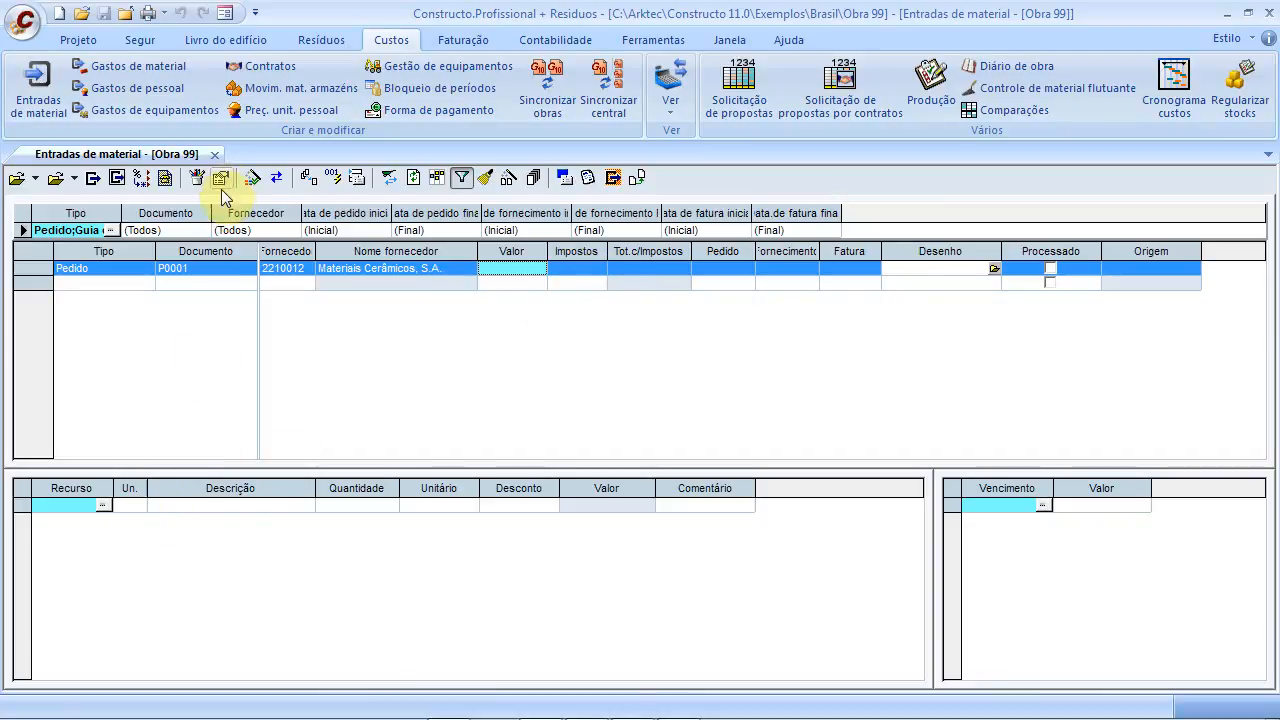
Open the Pedido detail form and bring up the Sinapi price search from the Recurso cell
click(357, 179)
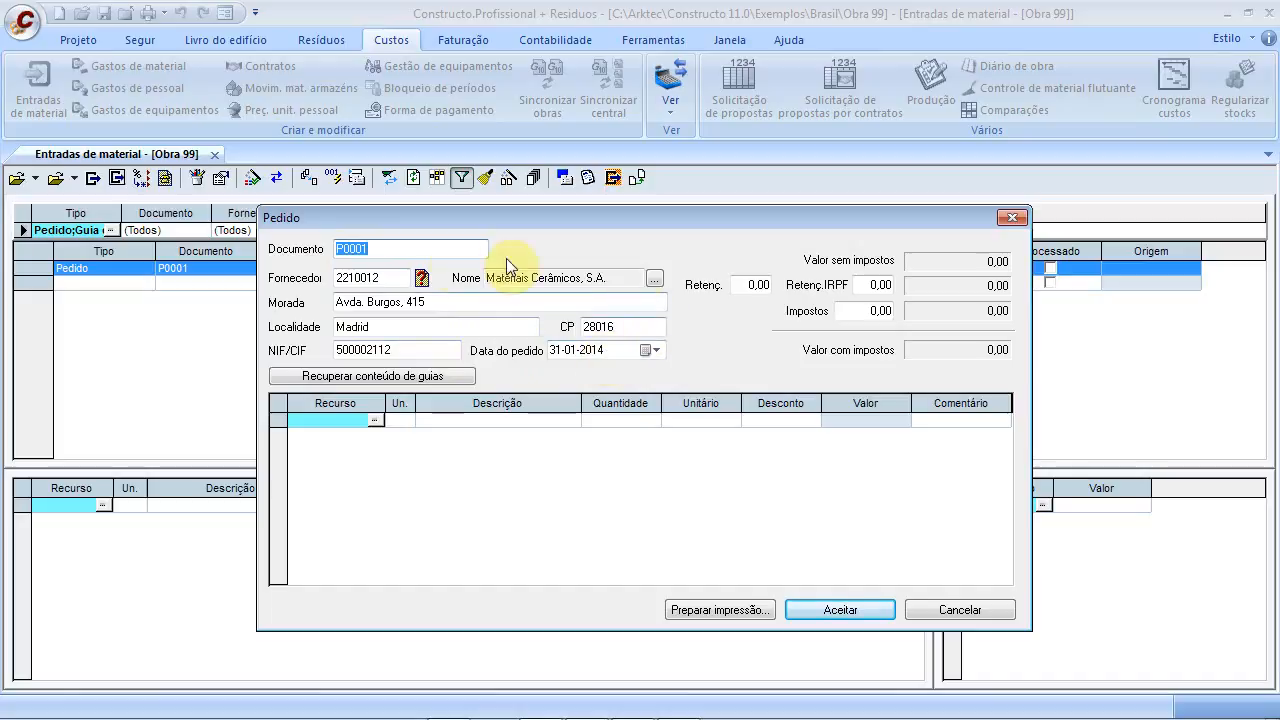
drag(450, 327, 343, 328)
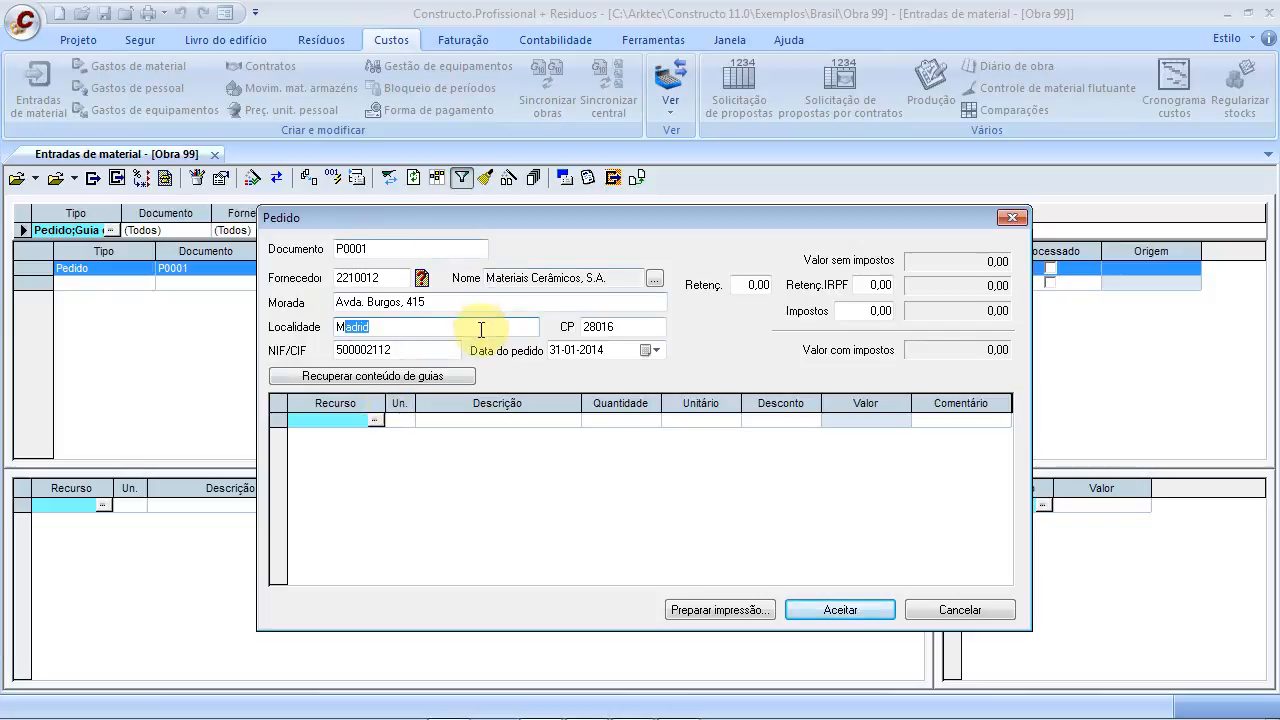
double_click(394, 249)
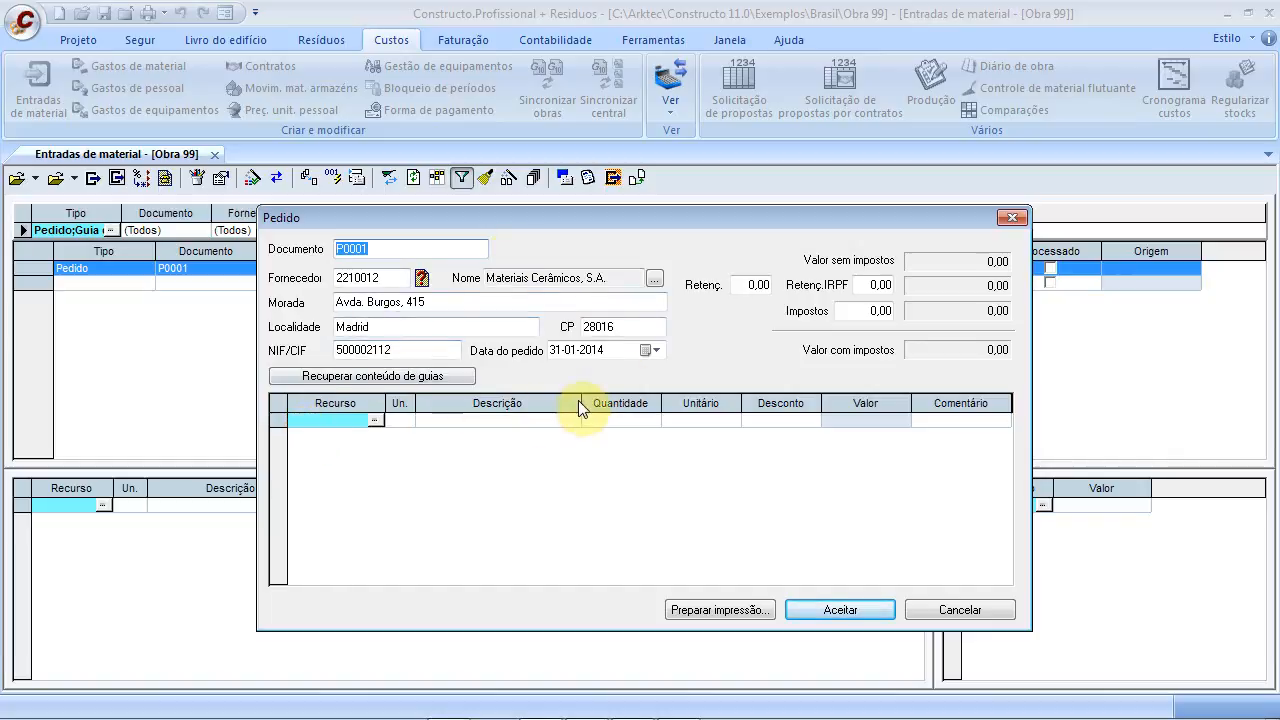
click(375, 421)
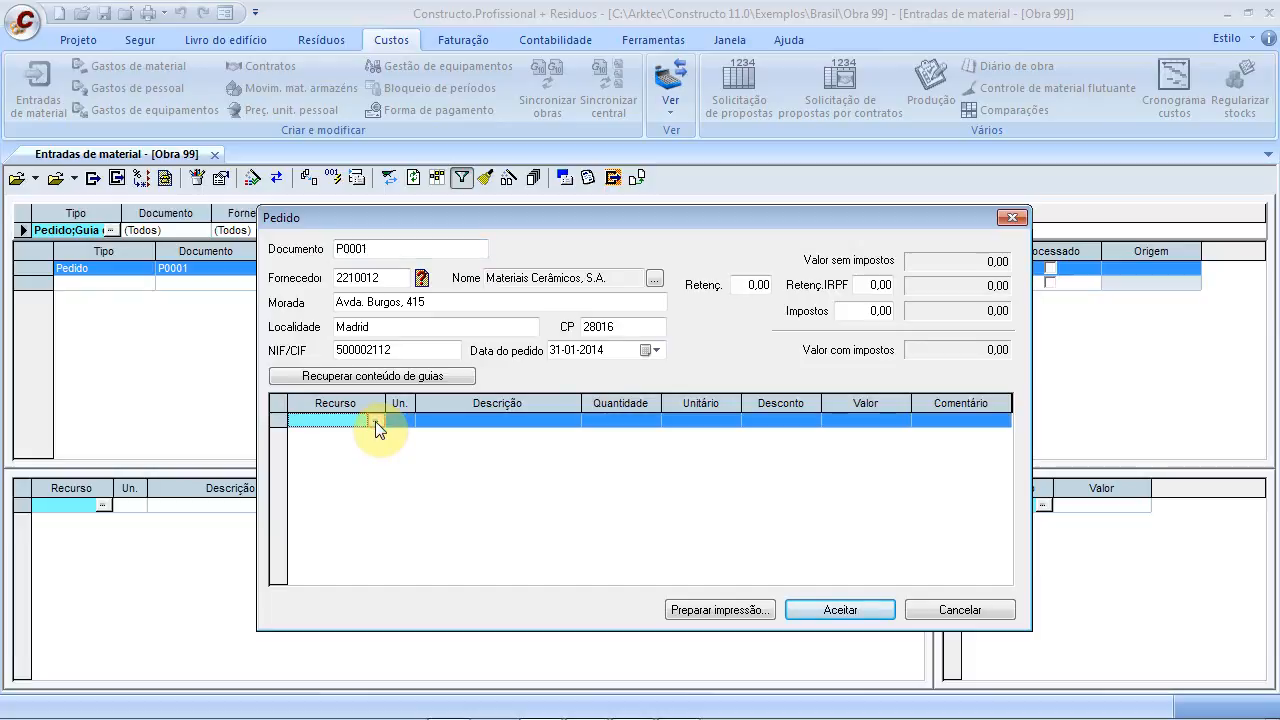
click(375, 421)
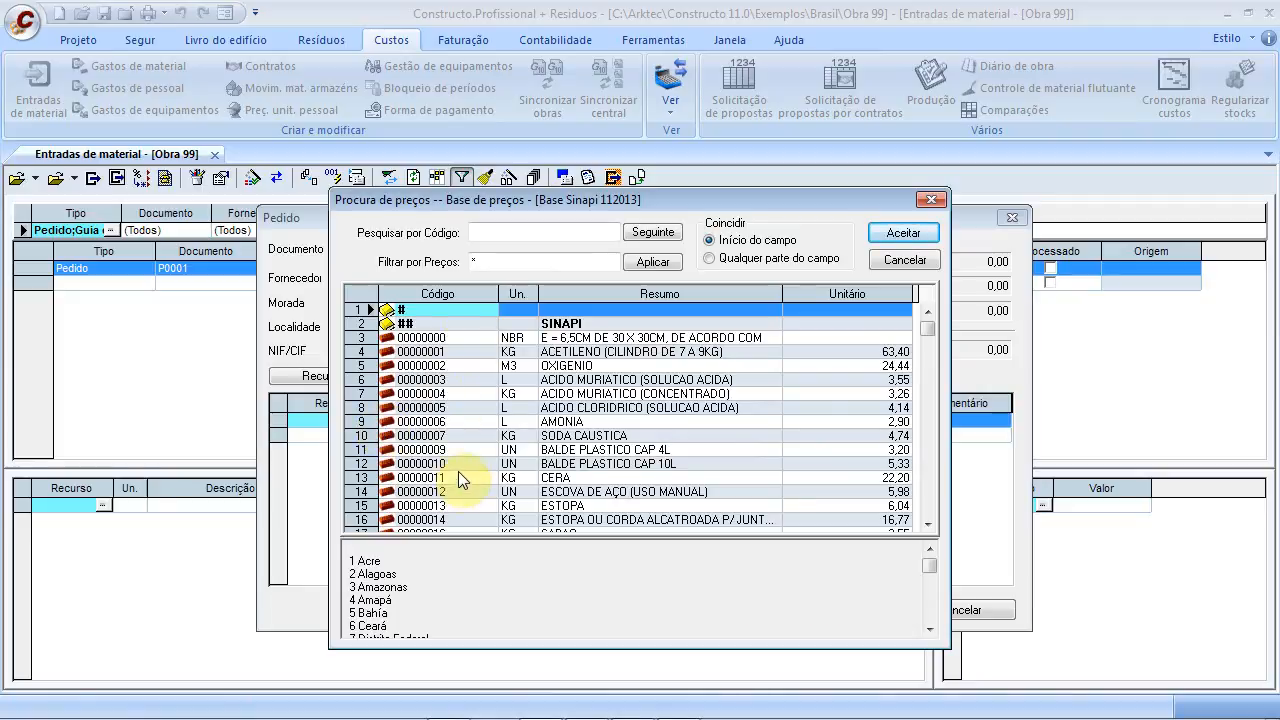
Search the Sinapi prices by description for 'Tijo' and browse the ceramic brick items
click(551, 234)
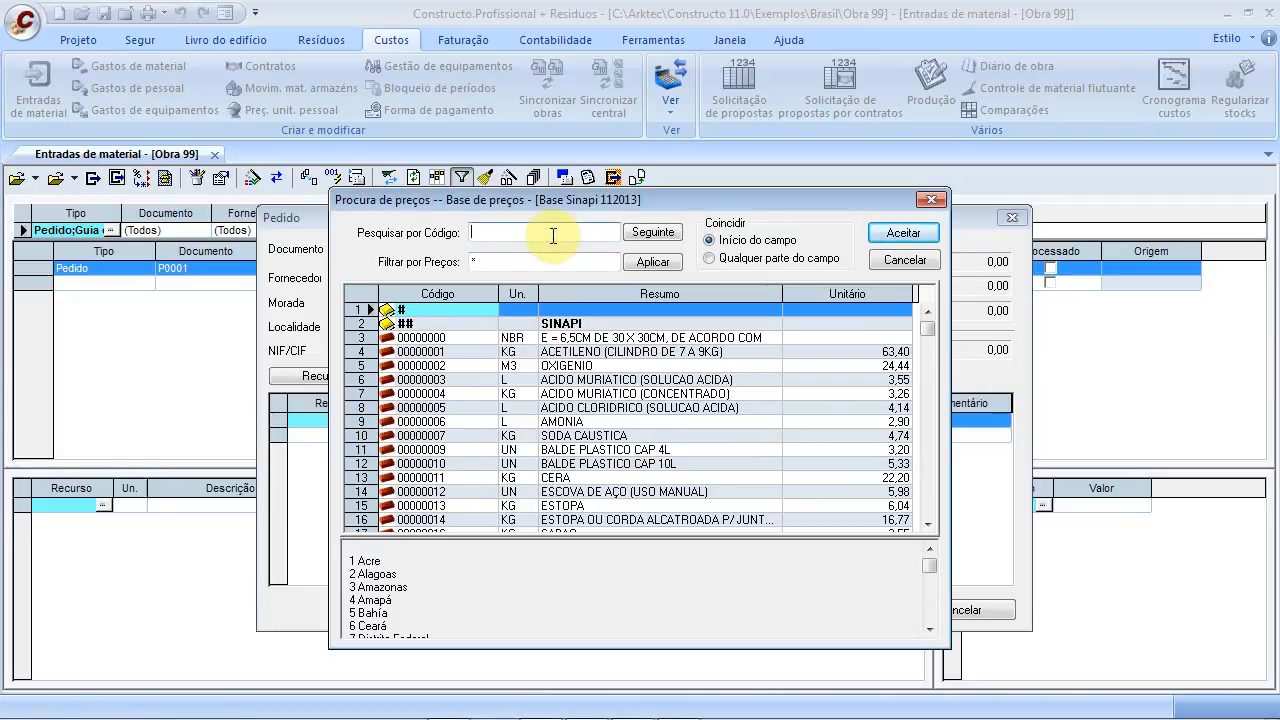
text(Tij)
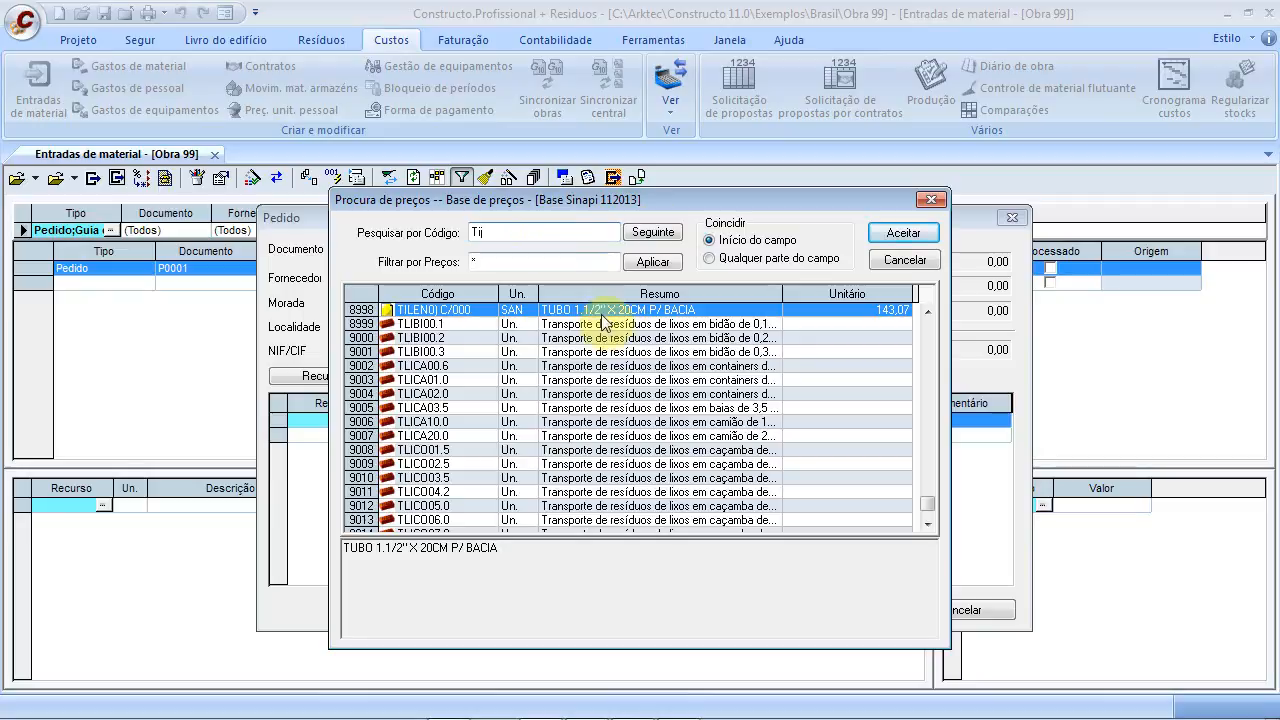
click(606, 379)
click(551, 236)
text(jo)
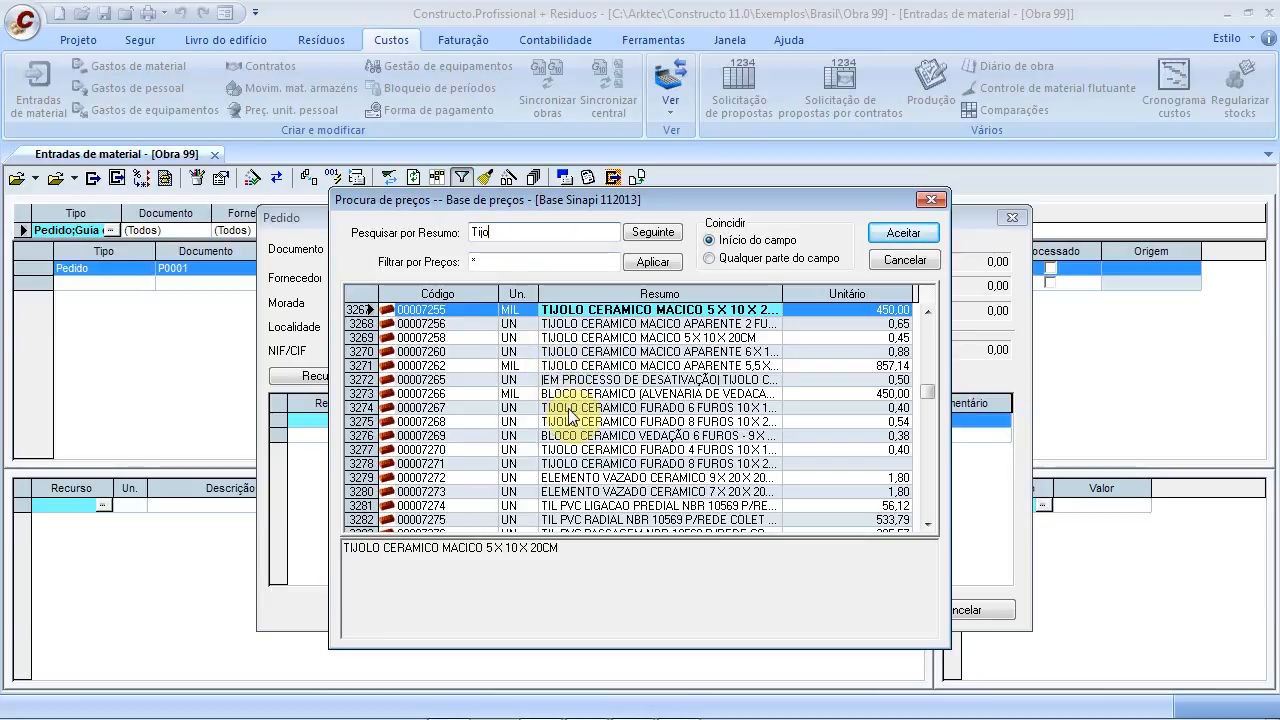
click(566, 492)
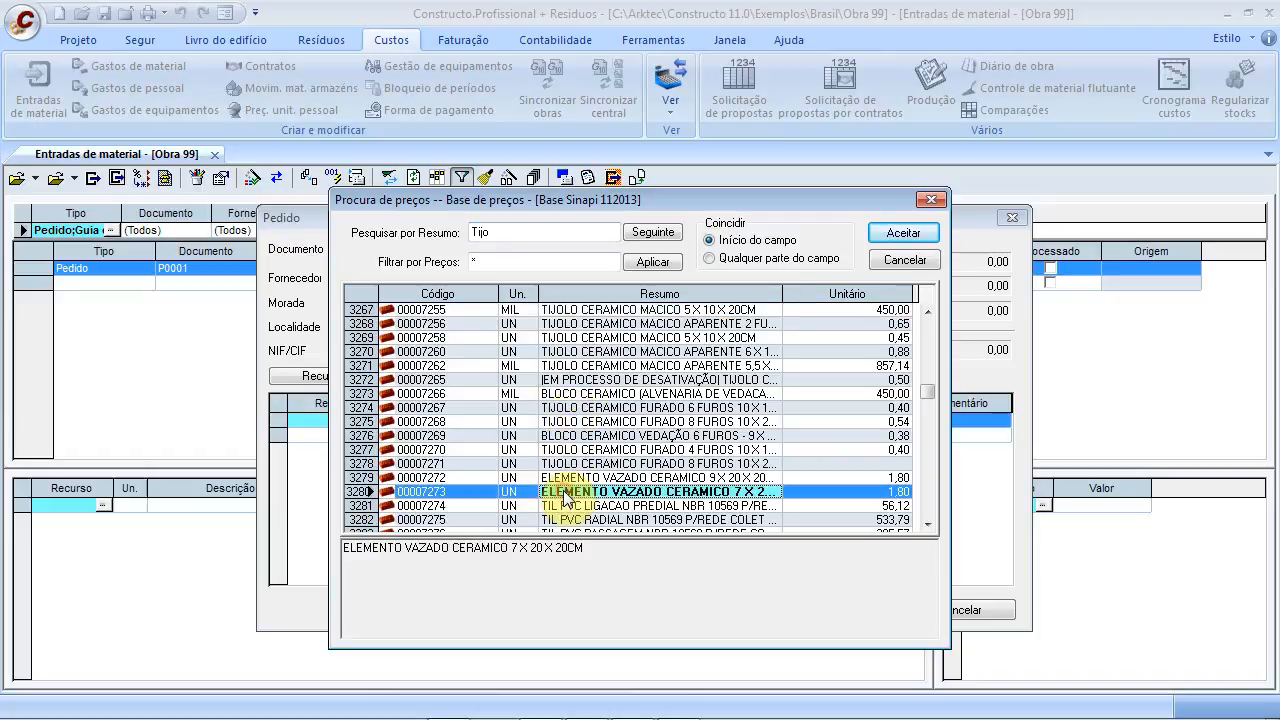
click(576, 478)
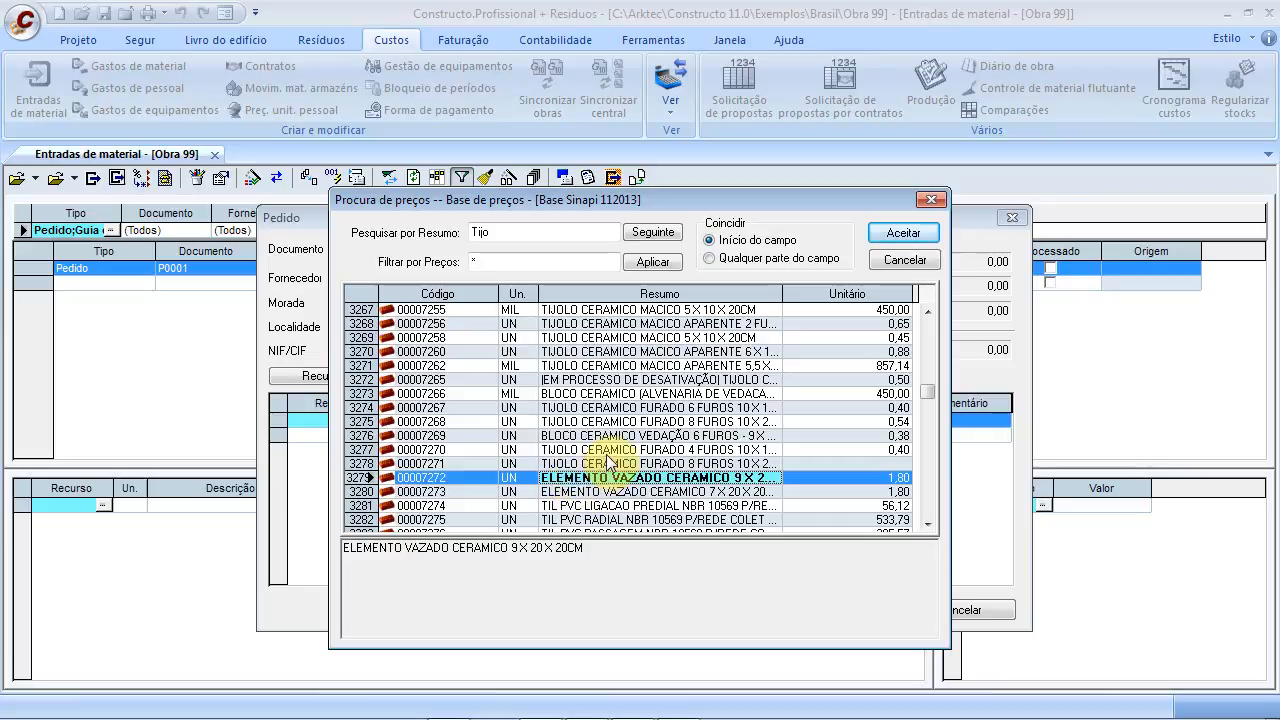
click(607, 455)
click(603, 465)
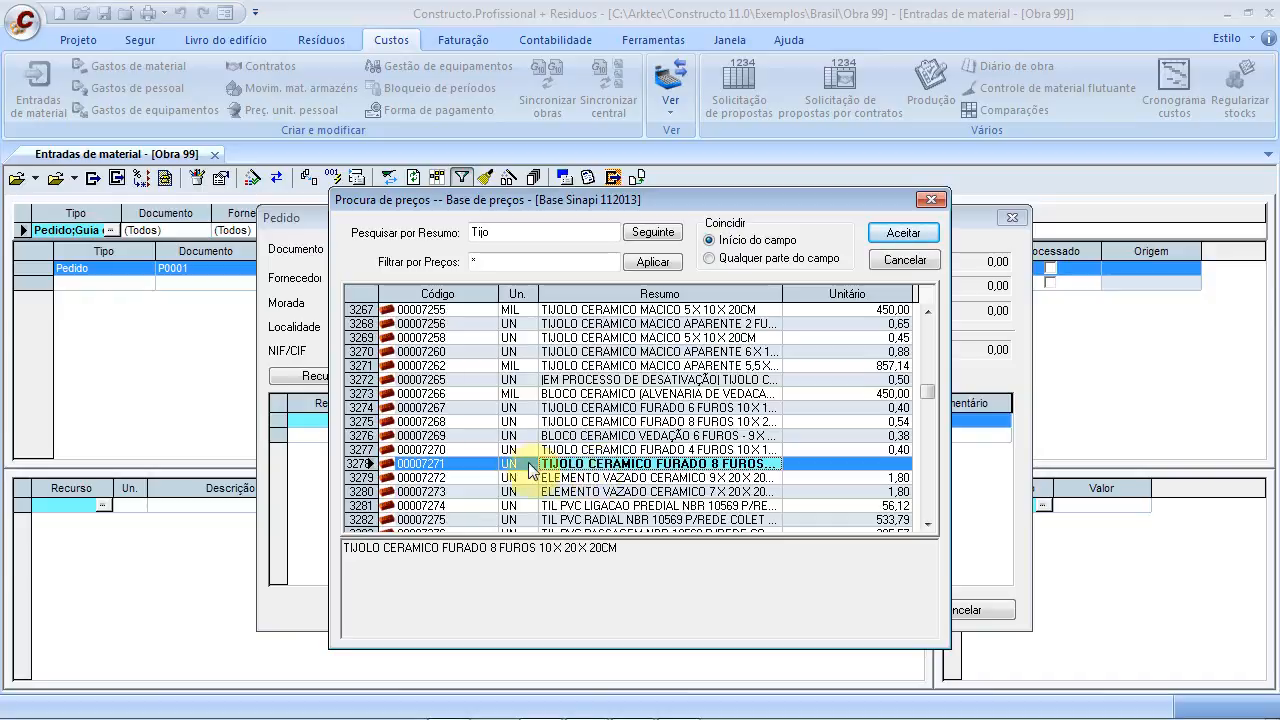
click(464, 472)
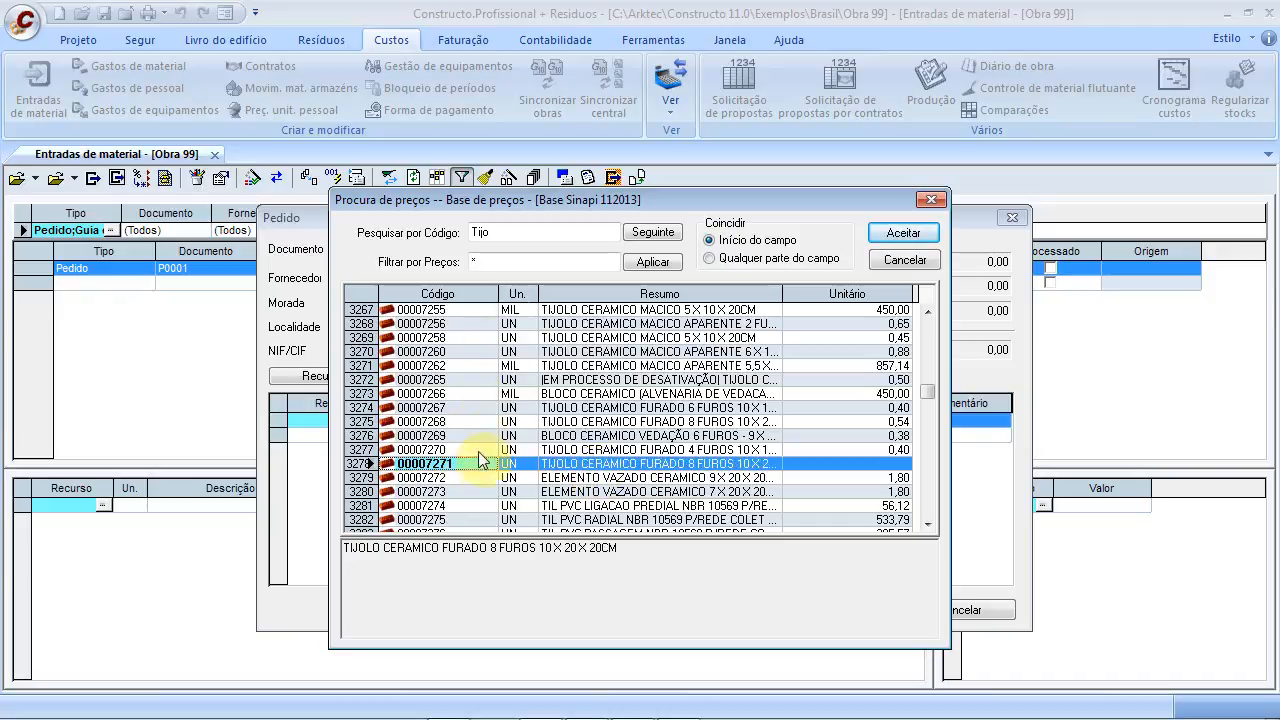
click(580, 464)
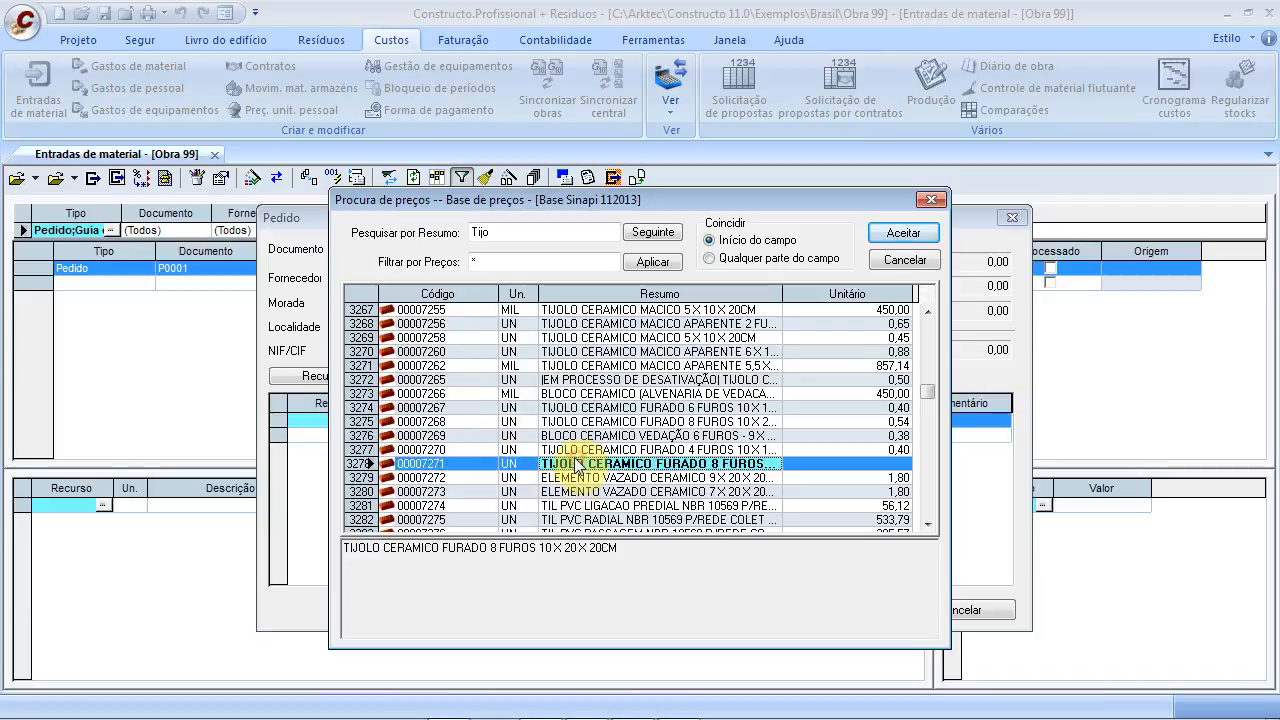
Search by code for 73935 and add item 73935/001, ceramic brick masonry at 33,68 per M2
drag(927, 392, 927, 449)
click(430, 351)
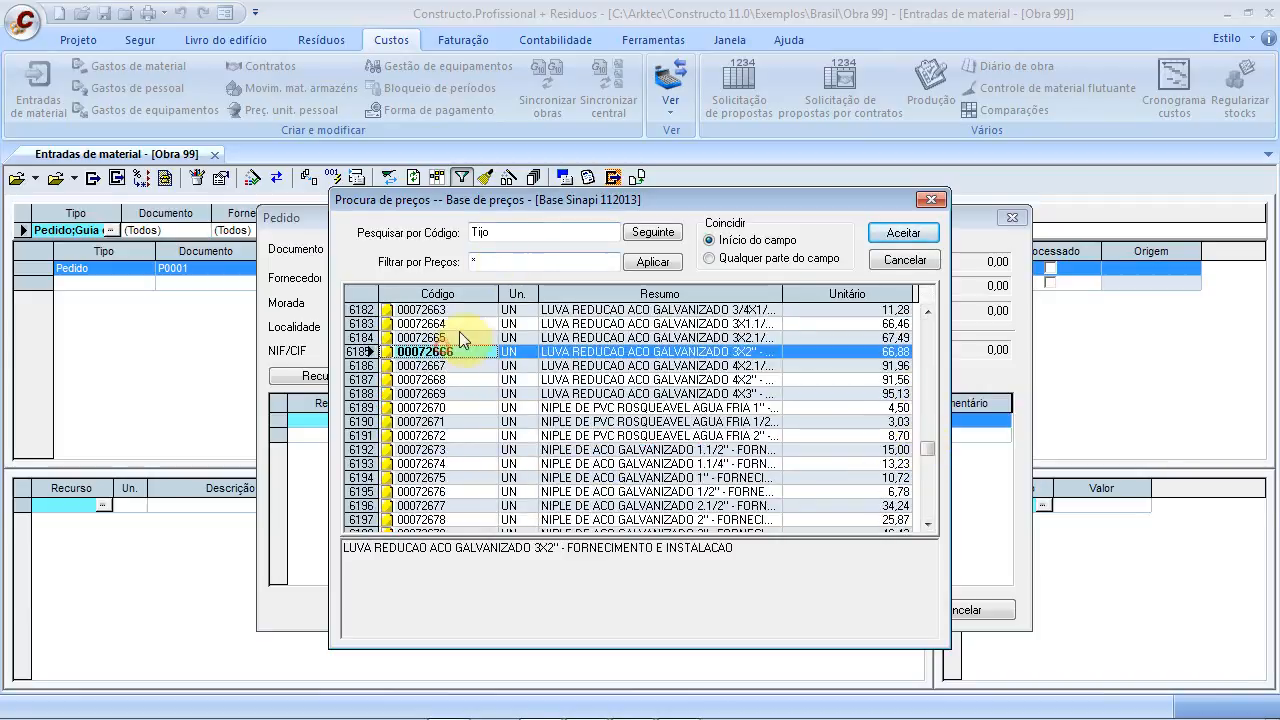
click(508, 234)
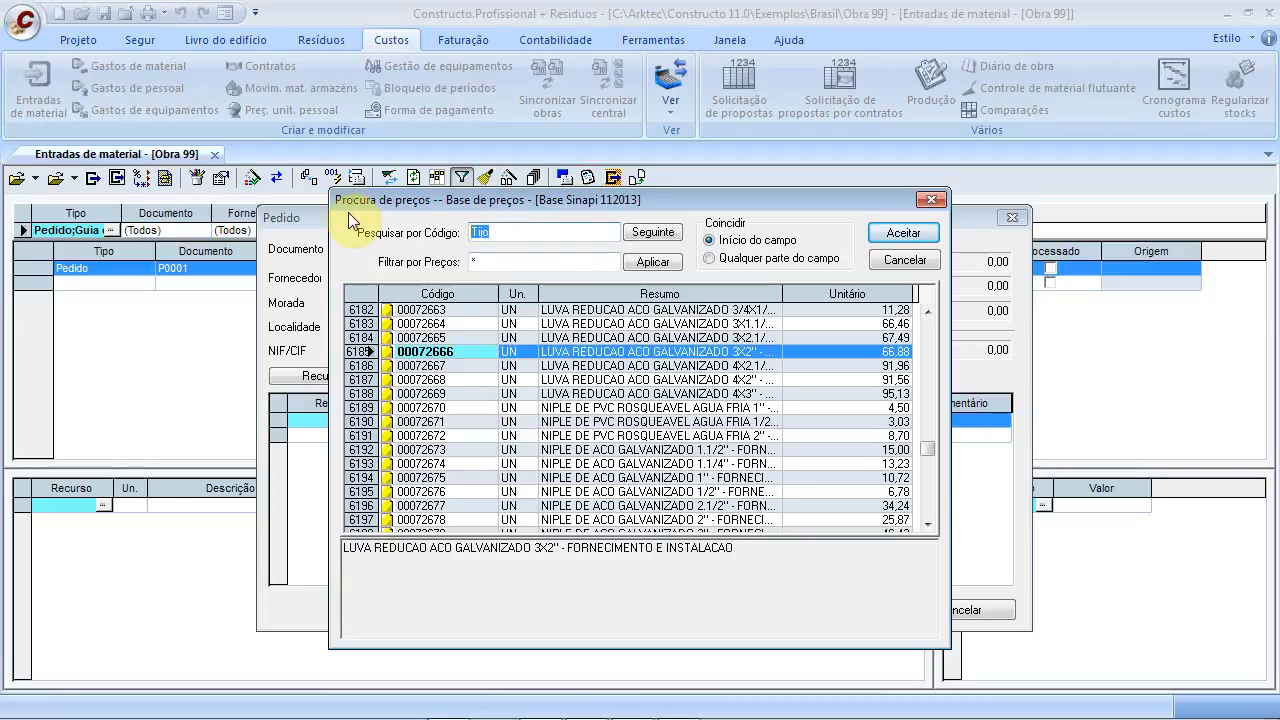
text(000)
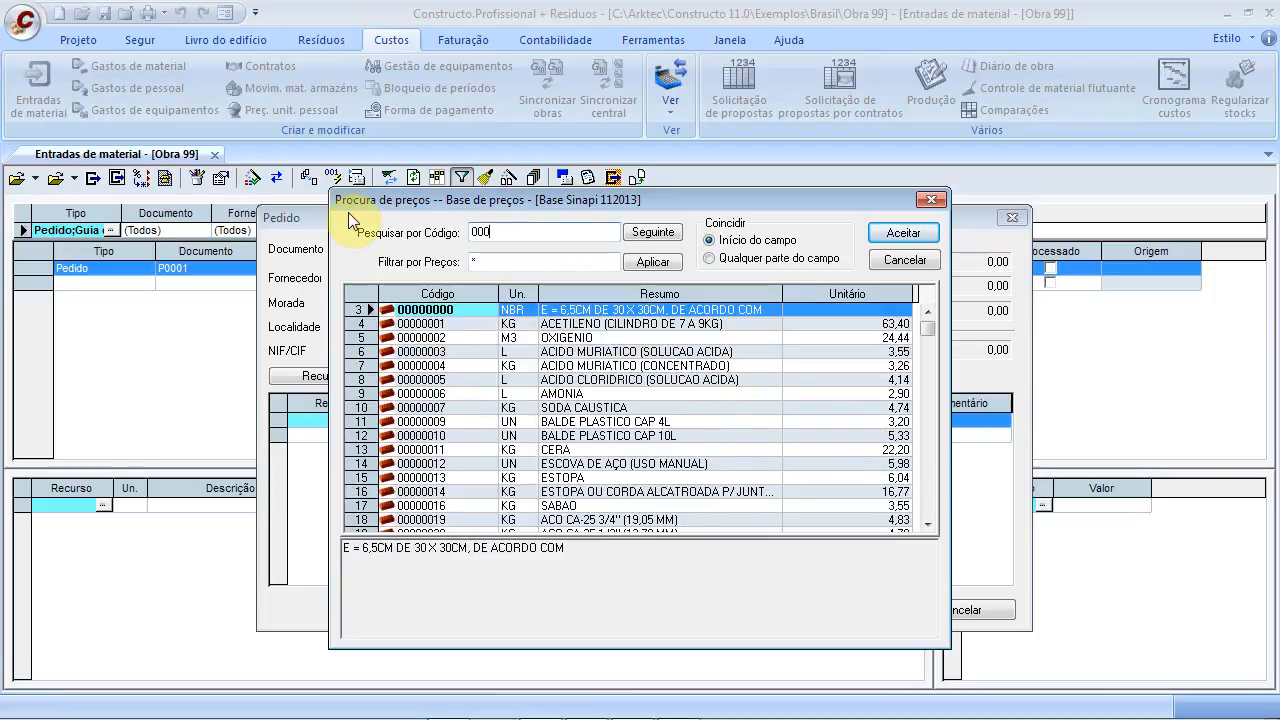
key(BackSpace)
key(BackSpace)
key(BackSpace)
text(7)
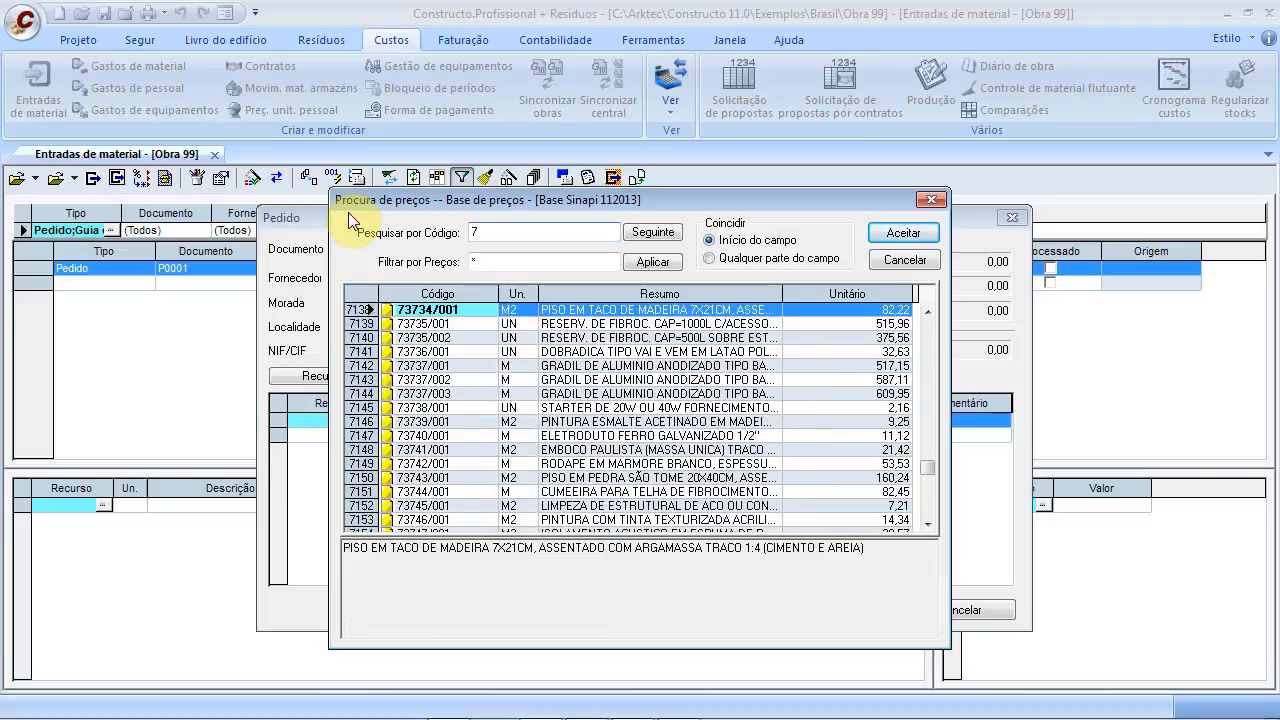
text(39)
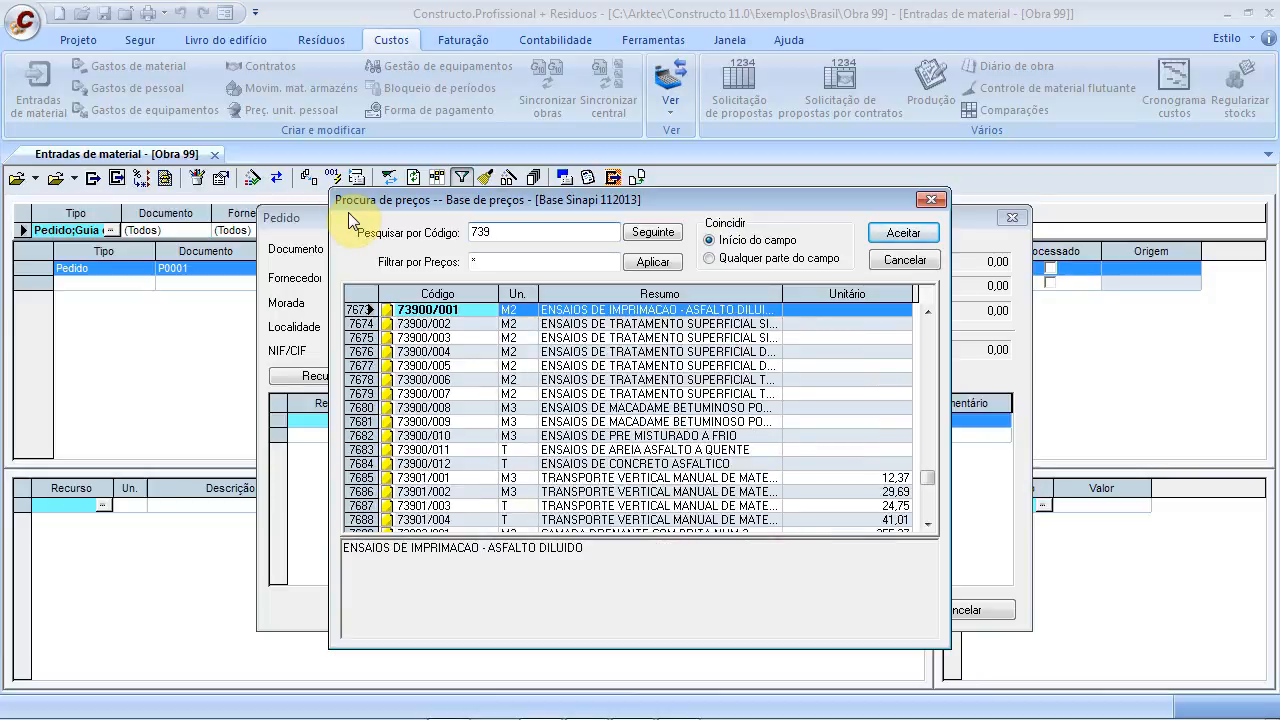
text(35)
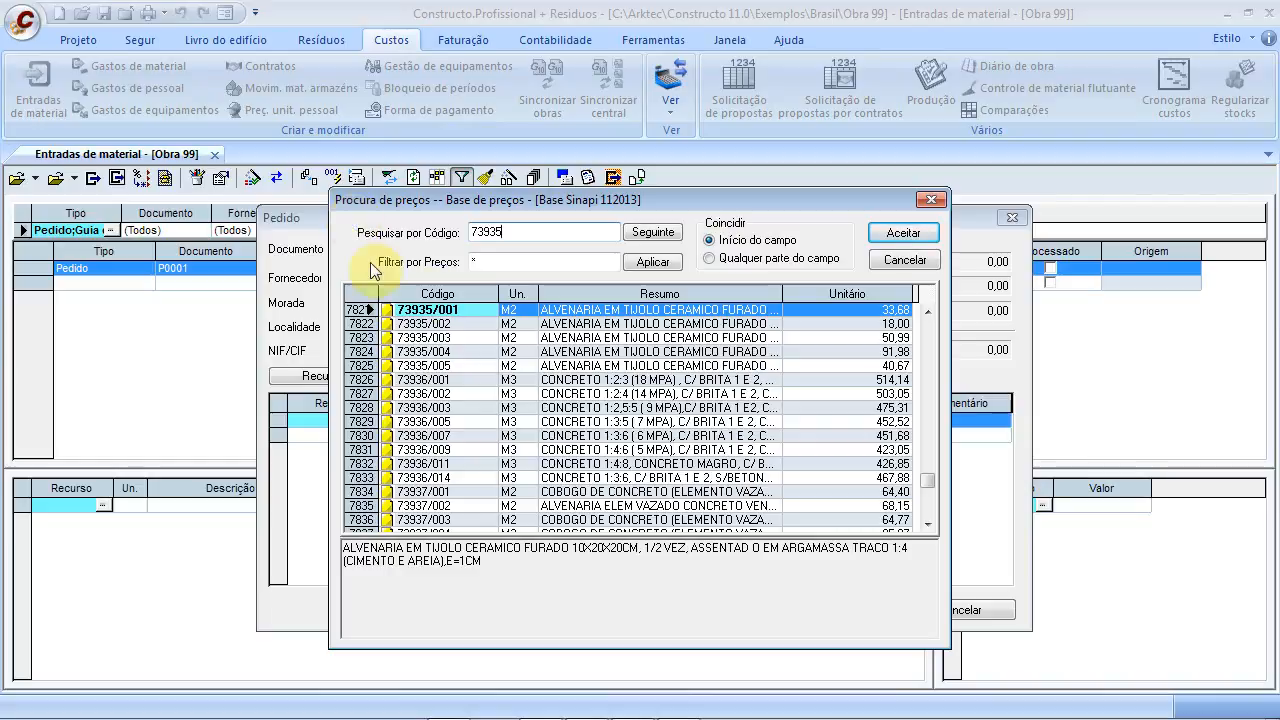
click(585, 313)
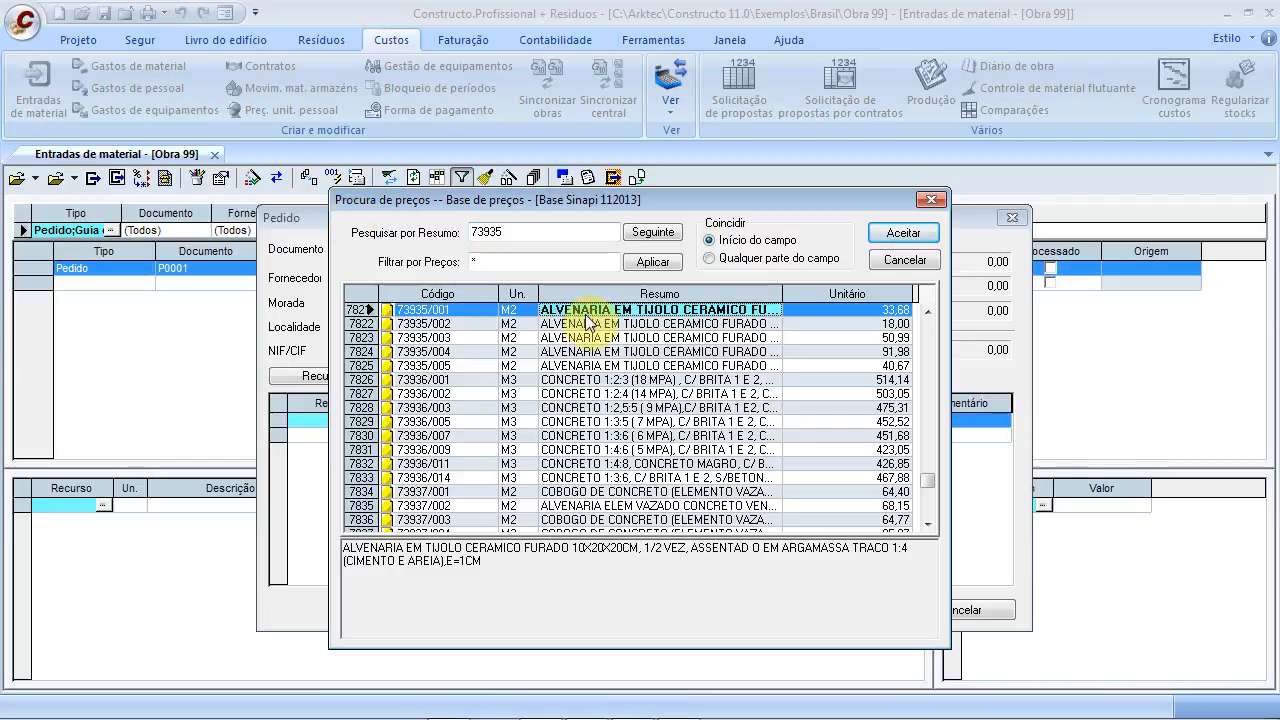
double_click(586, 314)
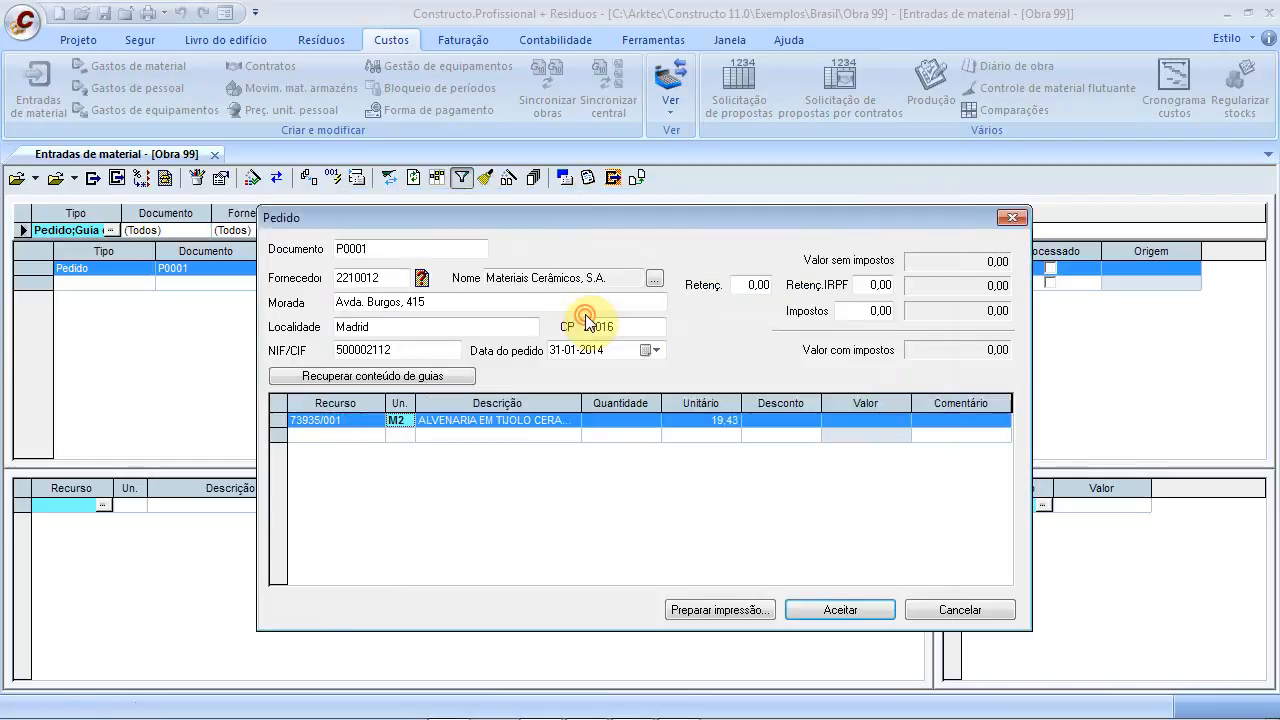
Check the new order line, then cancel the Pedido dialog without saving
click(521, 423)
click(337, 421)
click(337, 421)
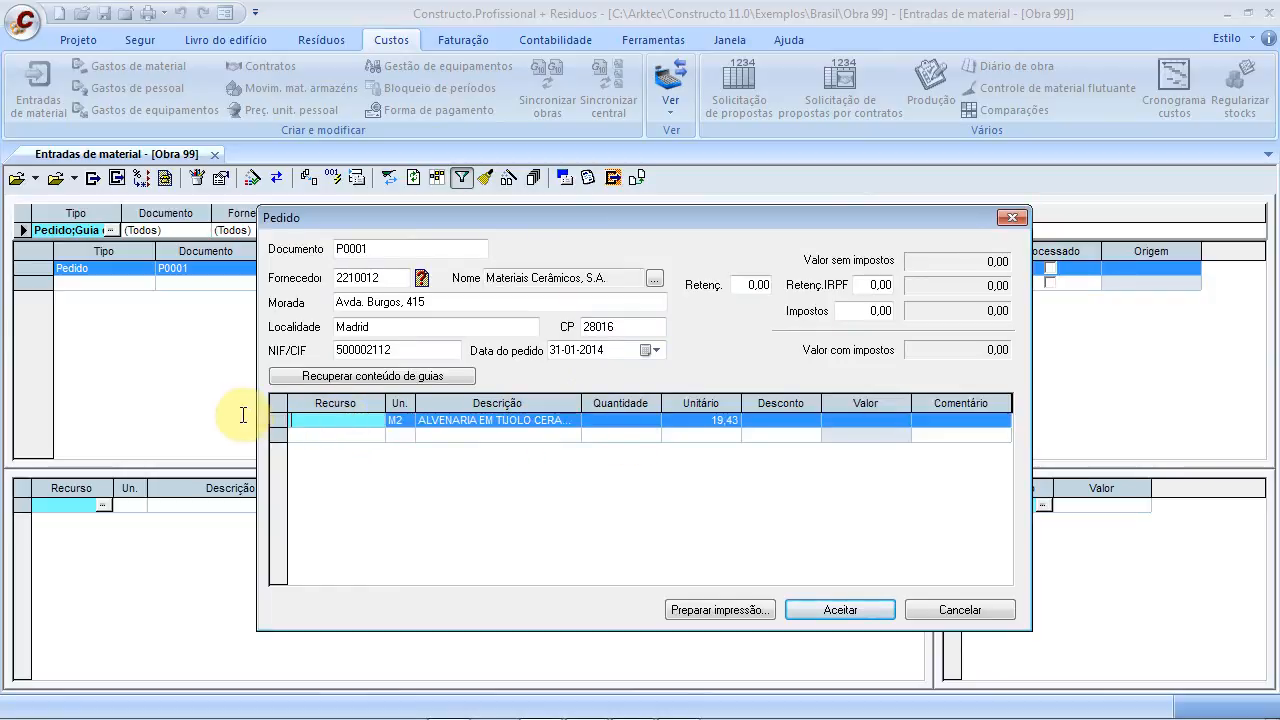
click(935, 612)
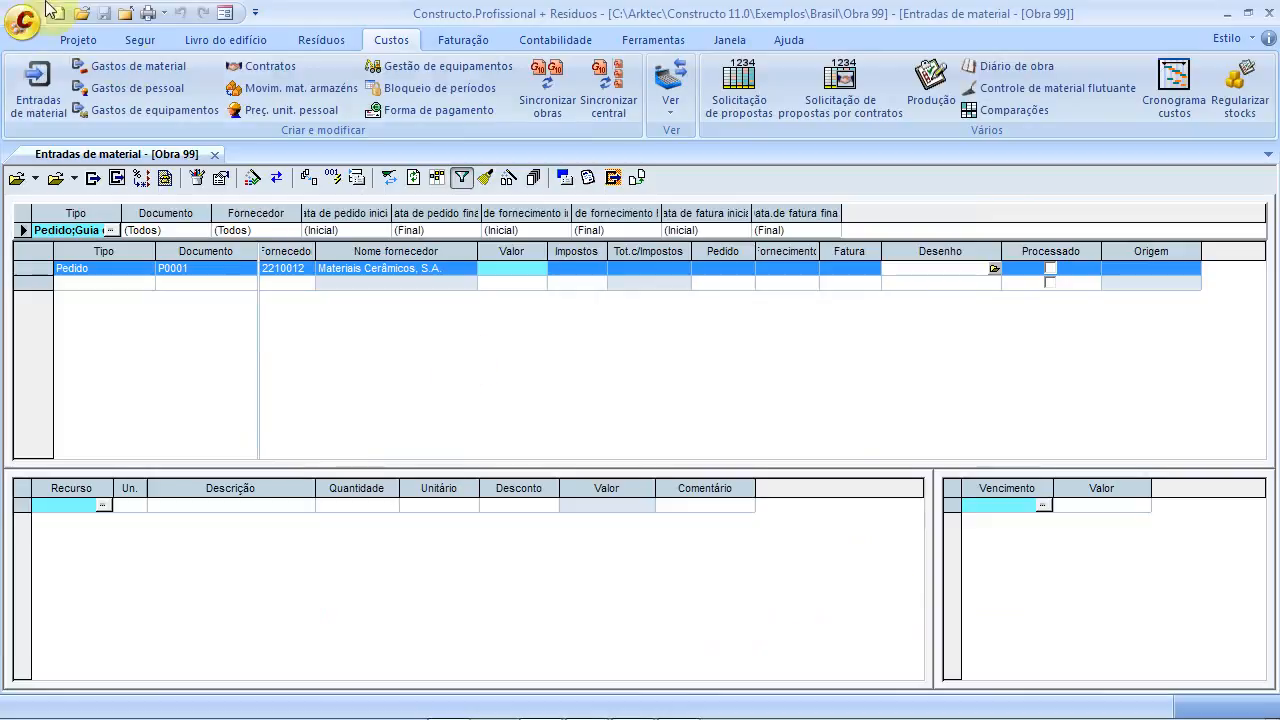
Inspect masonry item 0501's breakdown in the budget tree, then return to Entradas de material
click(77, 42)
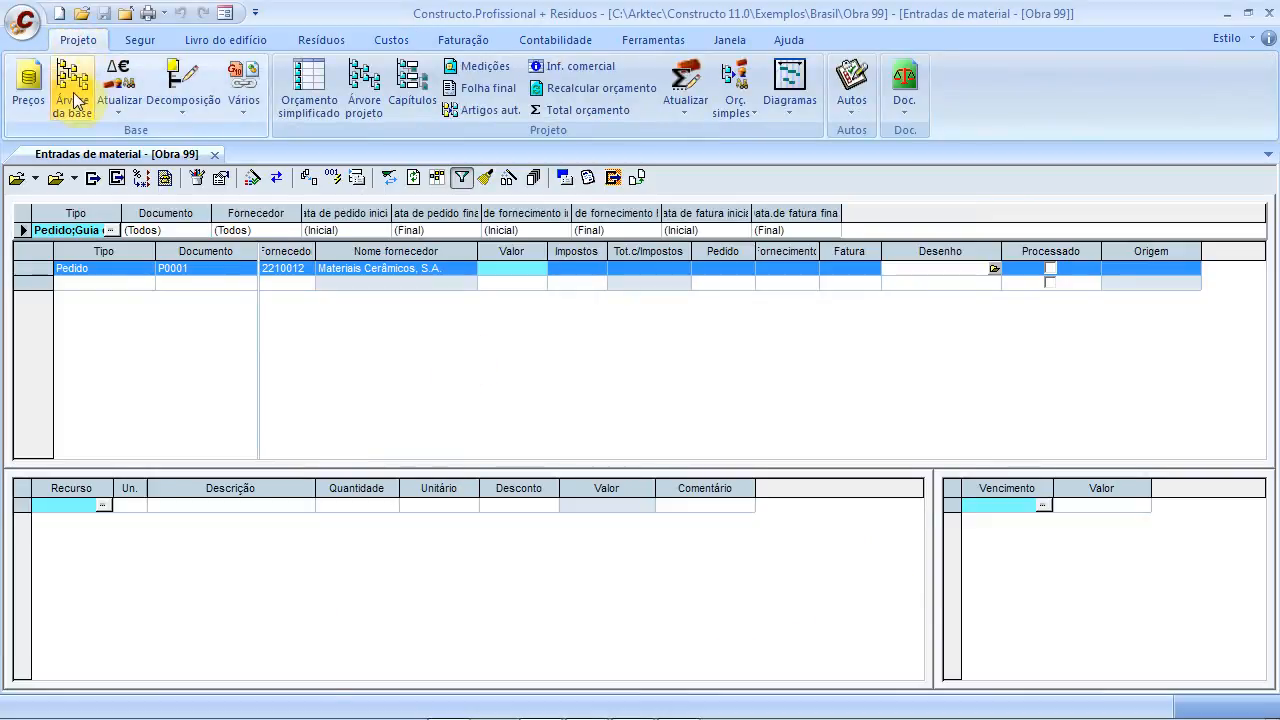
click(360, 84)
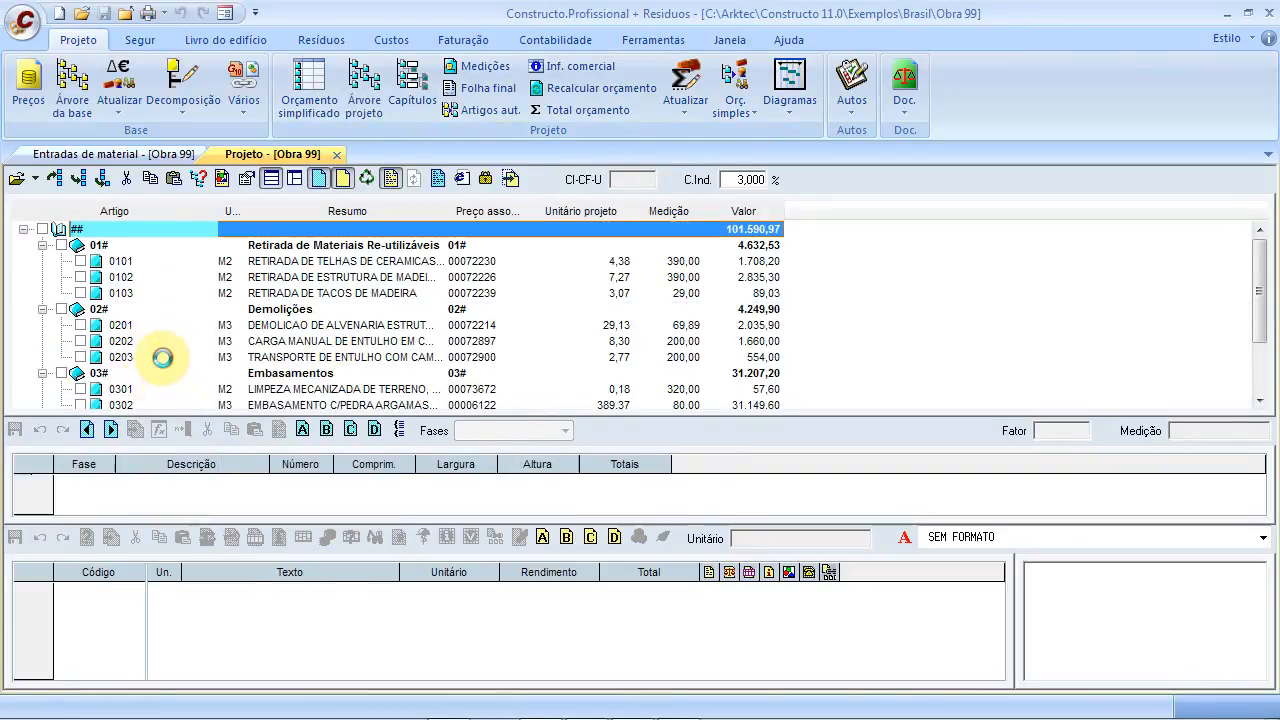
click(161, 357)
scroll(163, 360, down, 2)
click(166, 377)
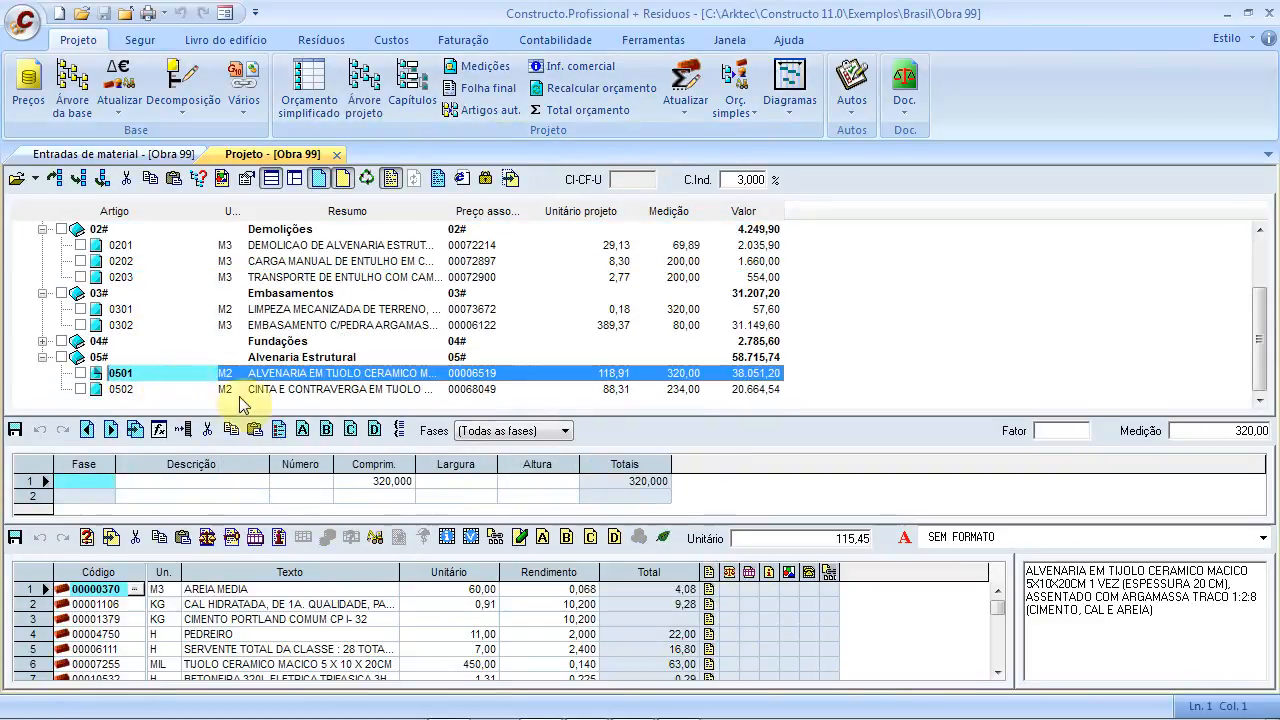
click(228, 664)
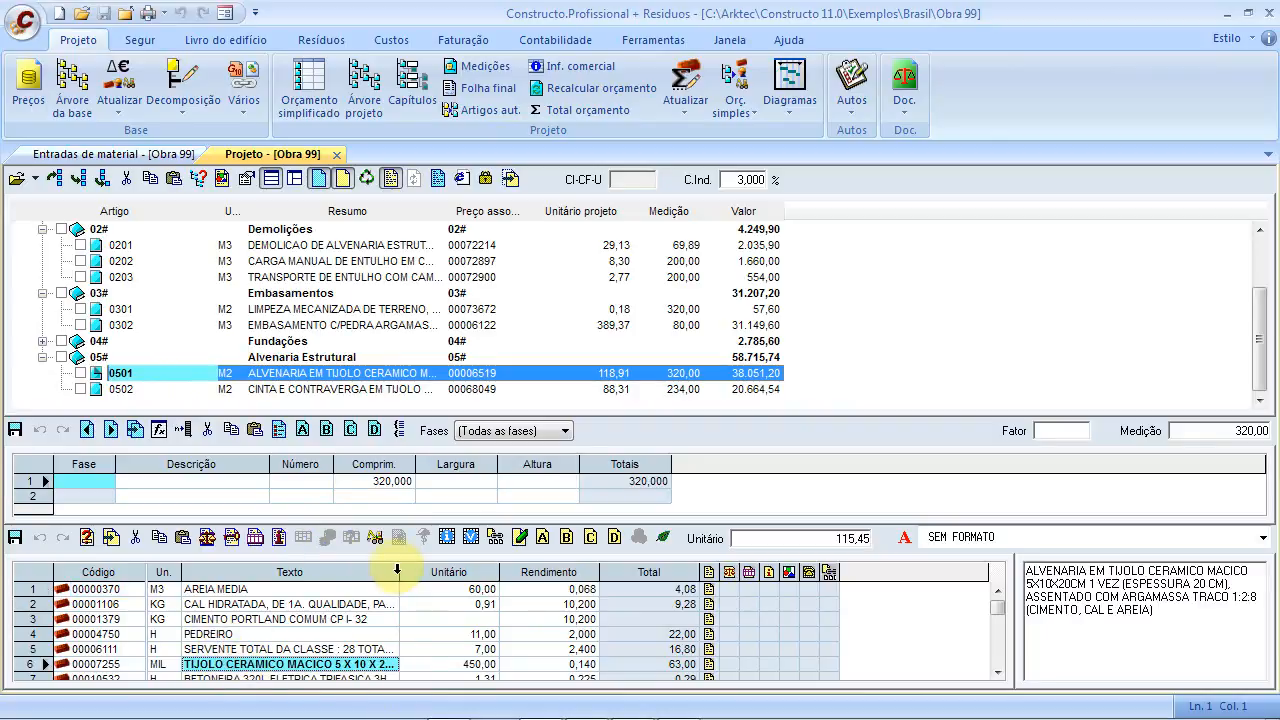
drag(400, 572, 413, 573)
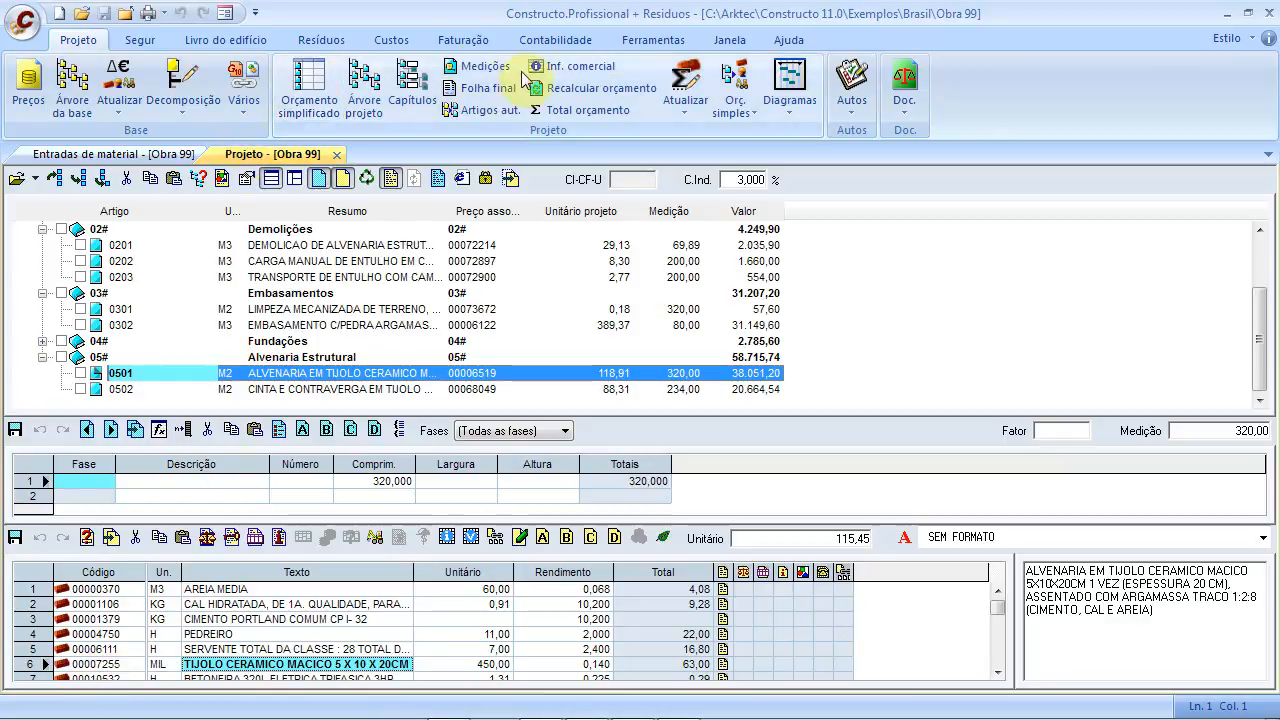
click(405, 42)
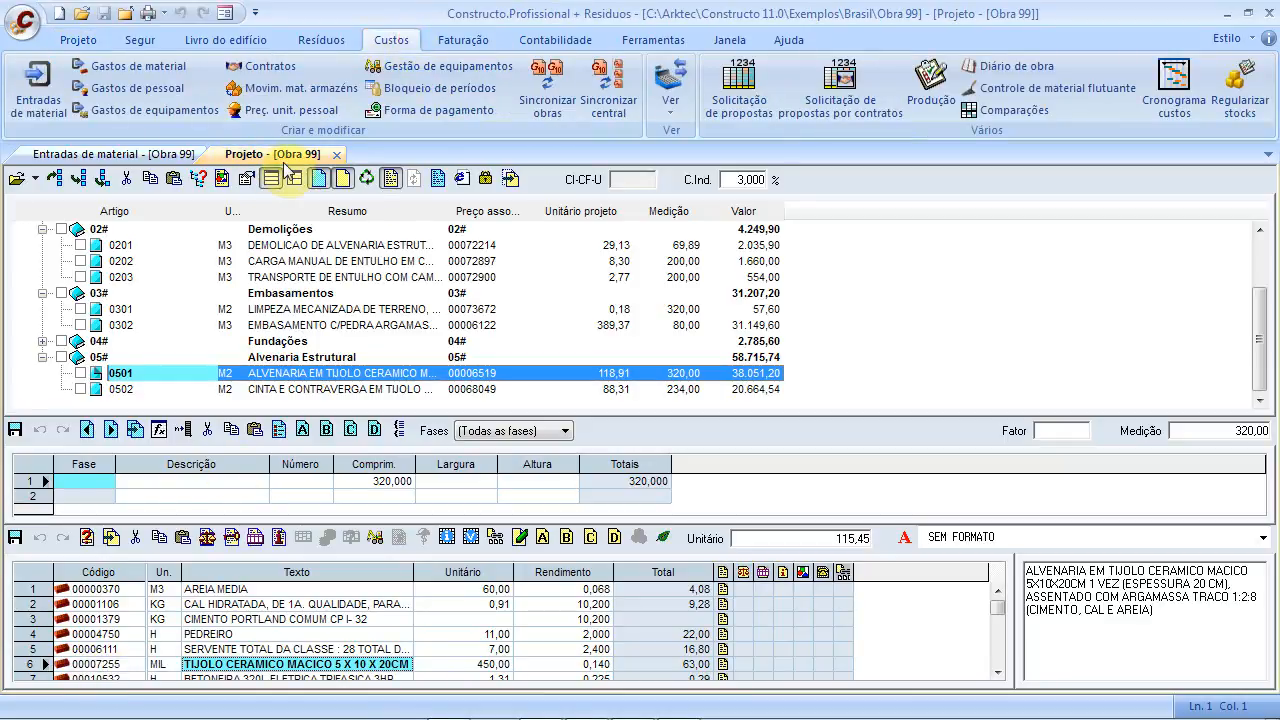
click(40, 105)
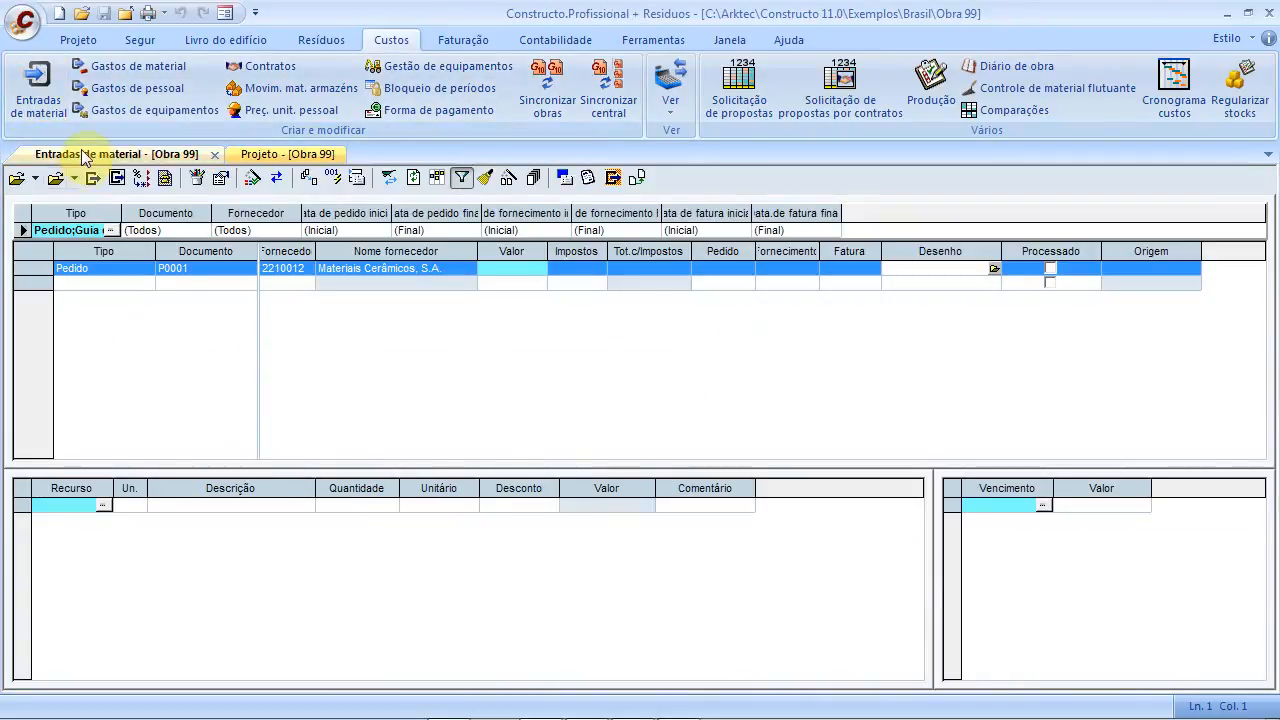
Add resource 00007255, TIJOLO CERAMICO MACICO 5X10X20CM at 450,00 per MIL, found by searching 'TIjol'
click(84, 507)
click(82, 506)
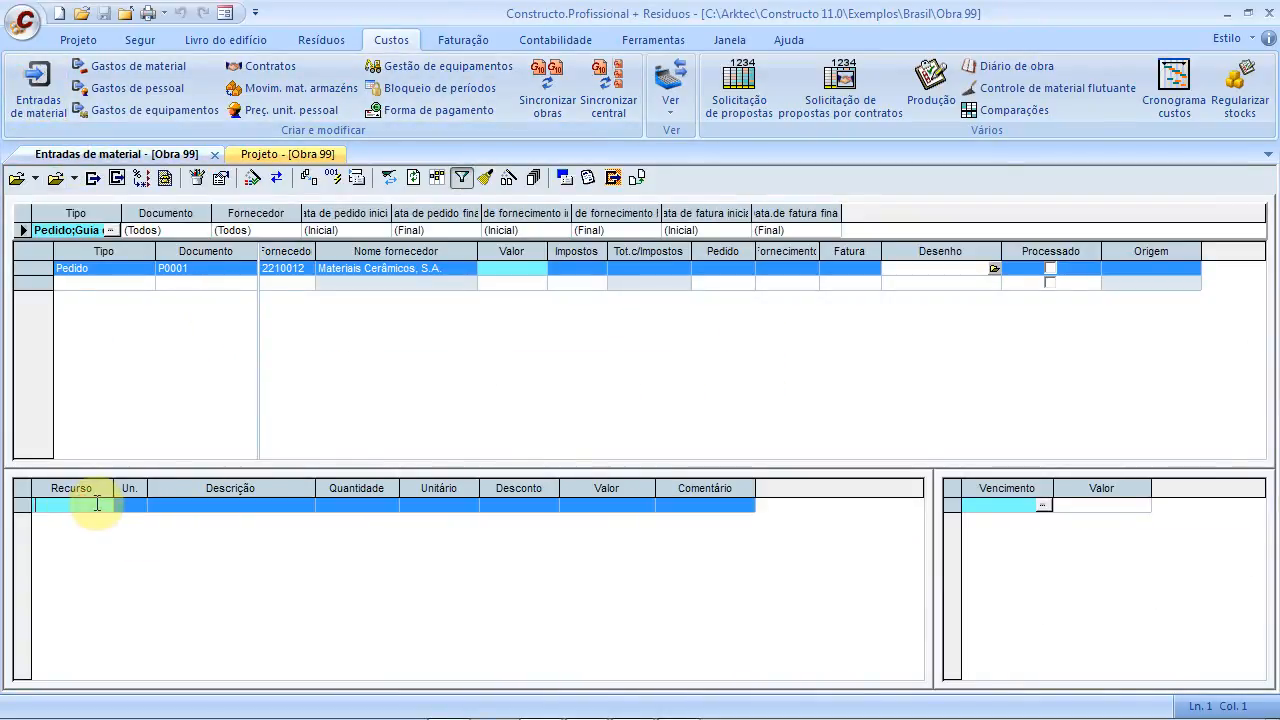
click(101, 508)
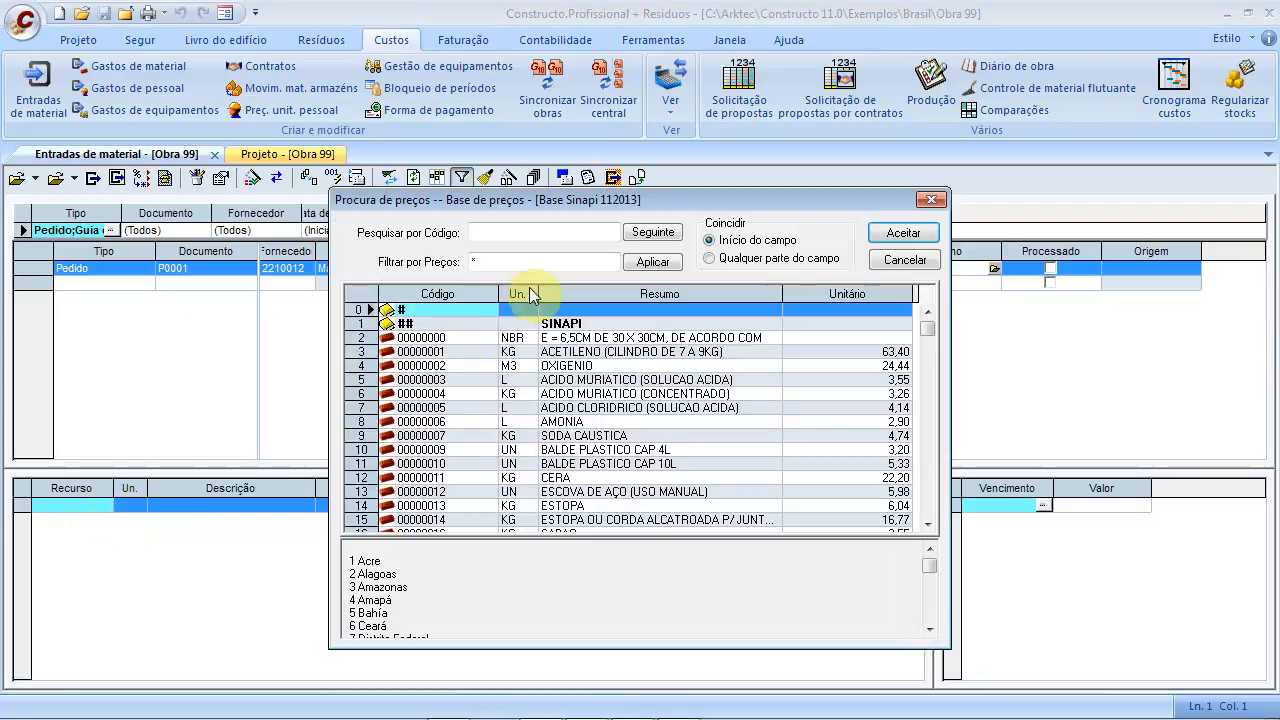
click(575, 366)
click(520, 230)
text(T)
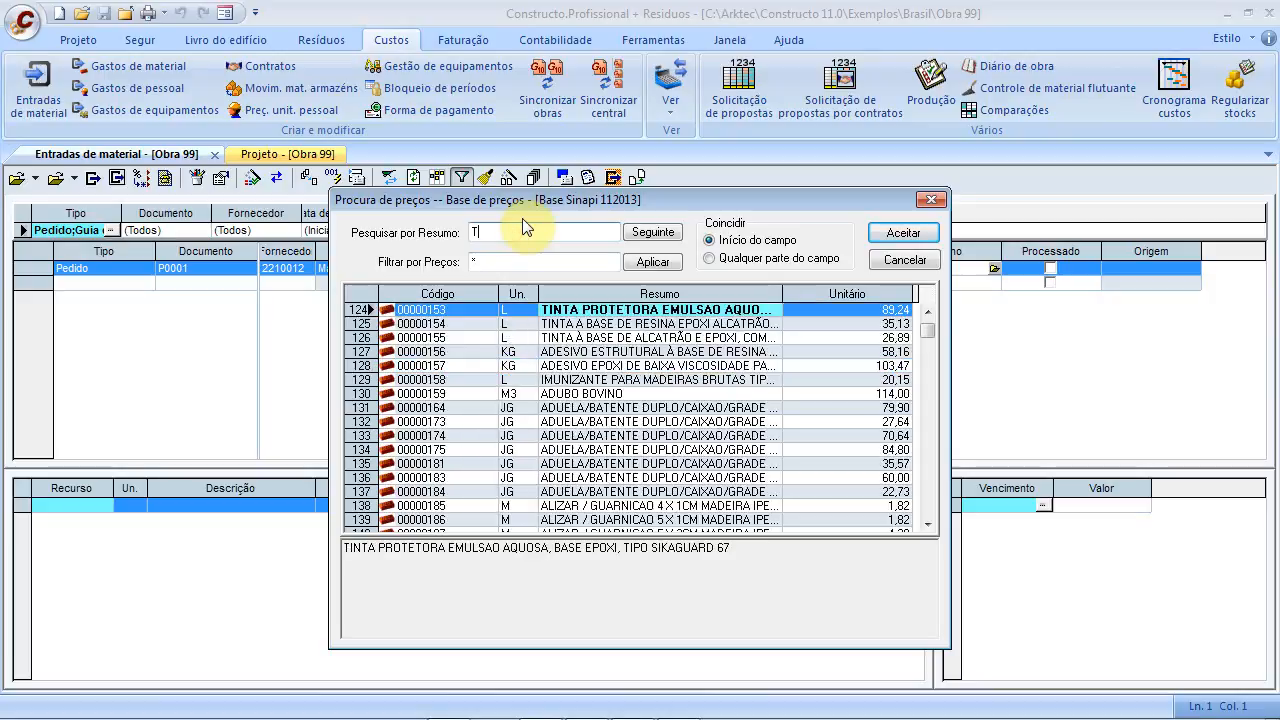
text(Ijol)
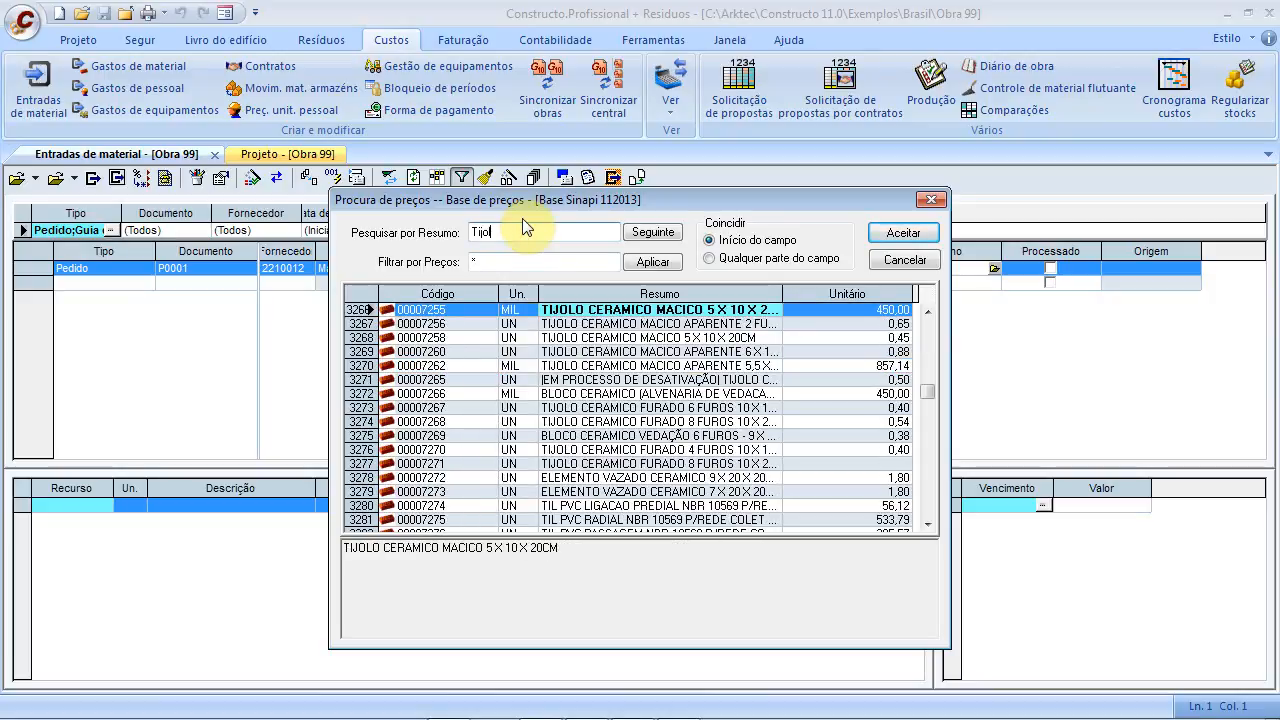
click(451, 315)
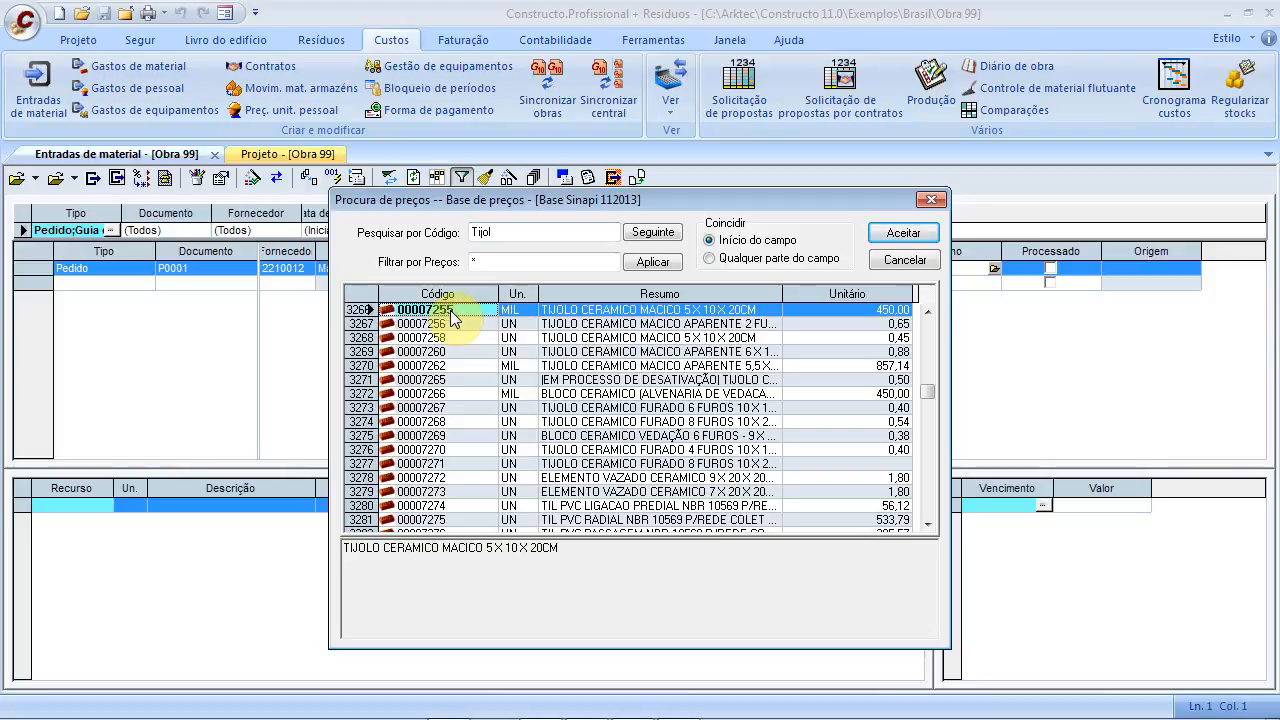
click(888, 233)
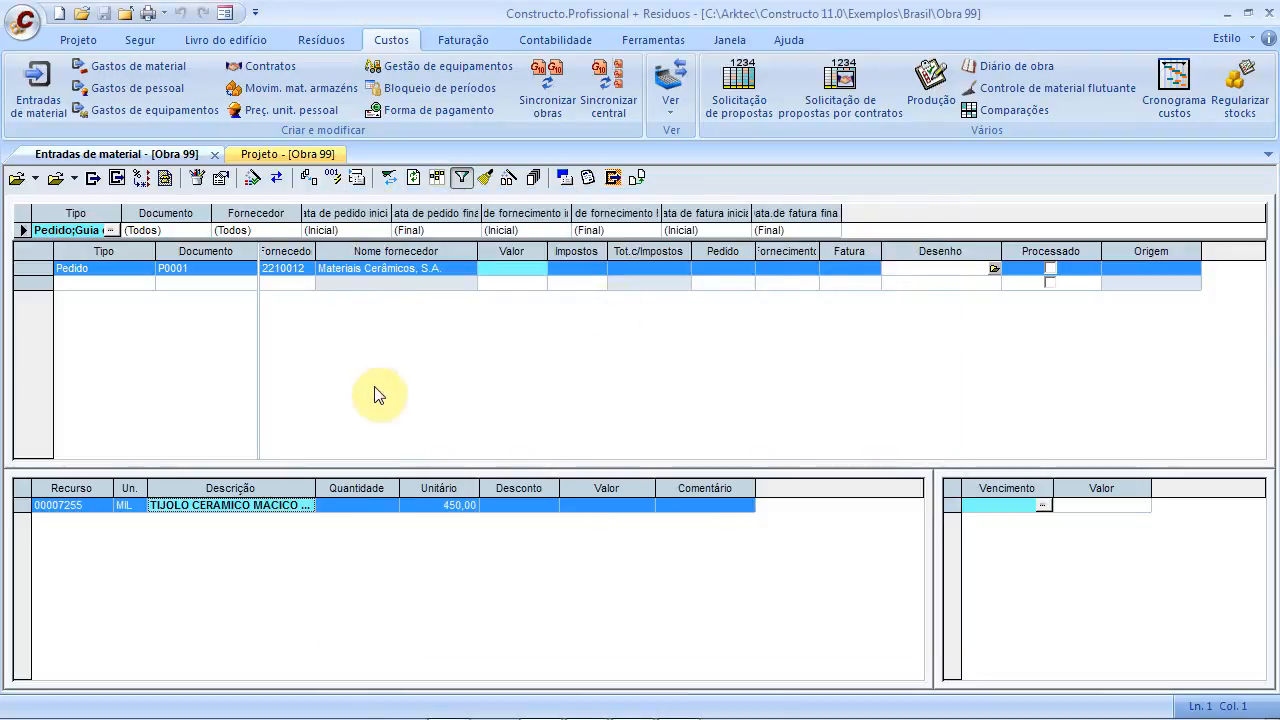
click(364, 506)
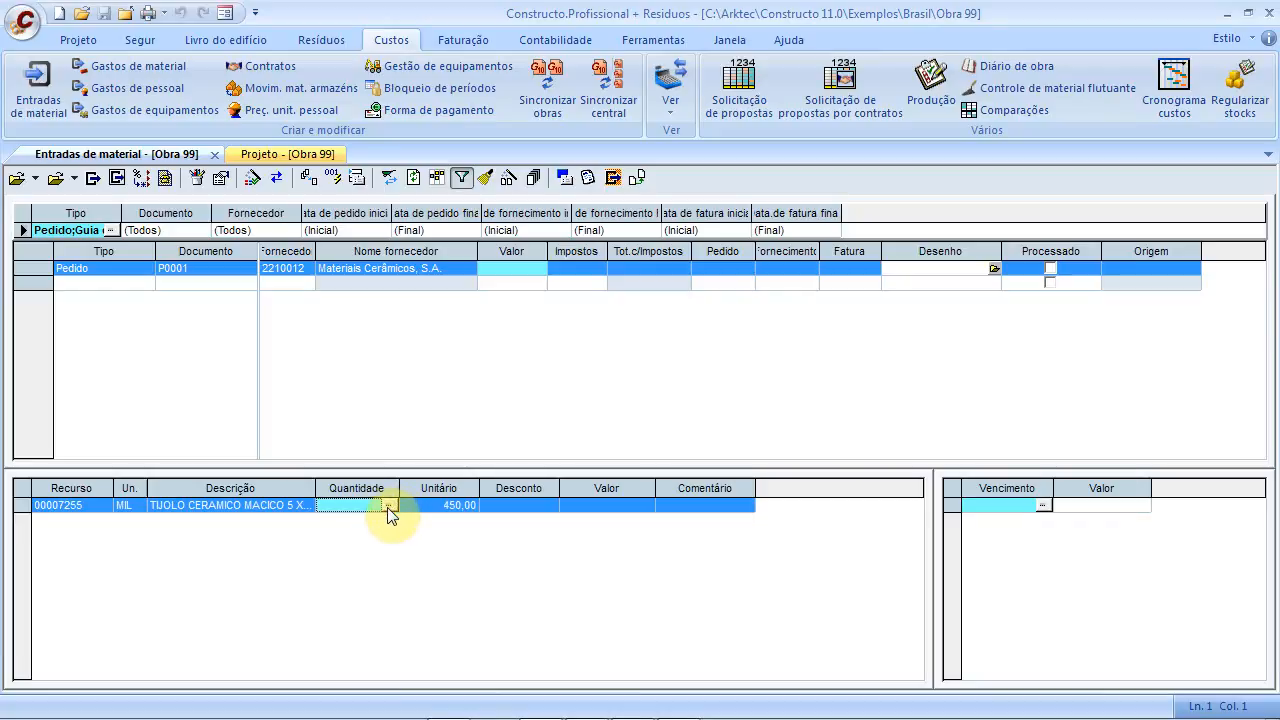
Set the brick line's quantity to 10, correcting an accidental 100
click(341, 506)
text(100)
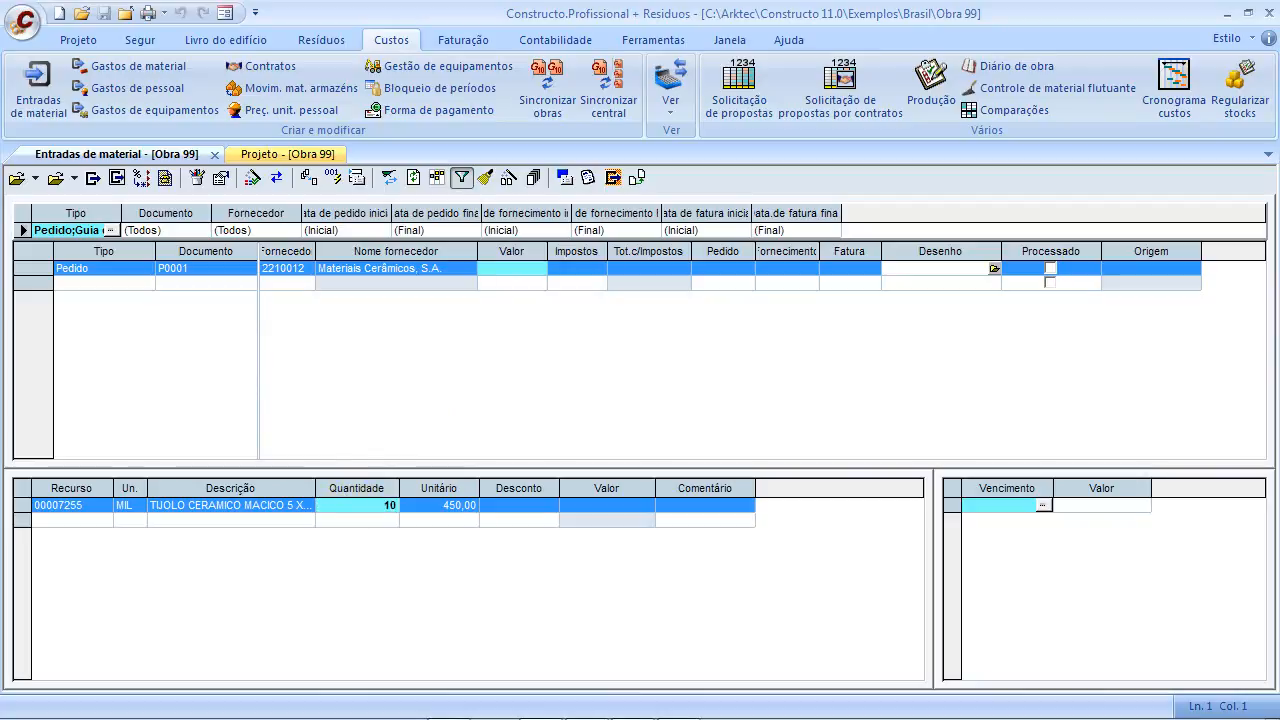
click(533, 521)
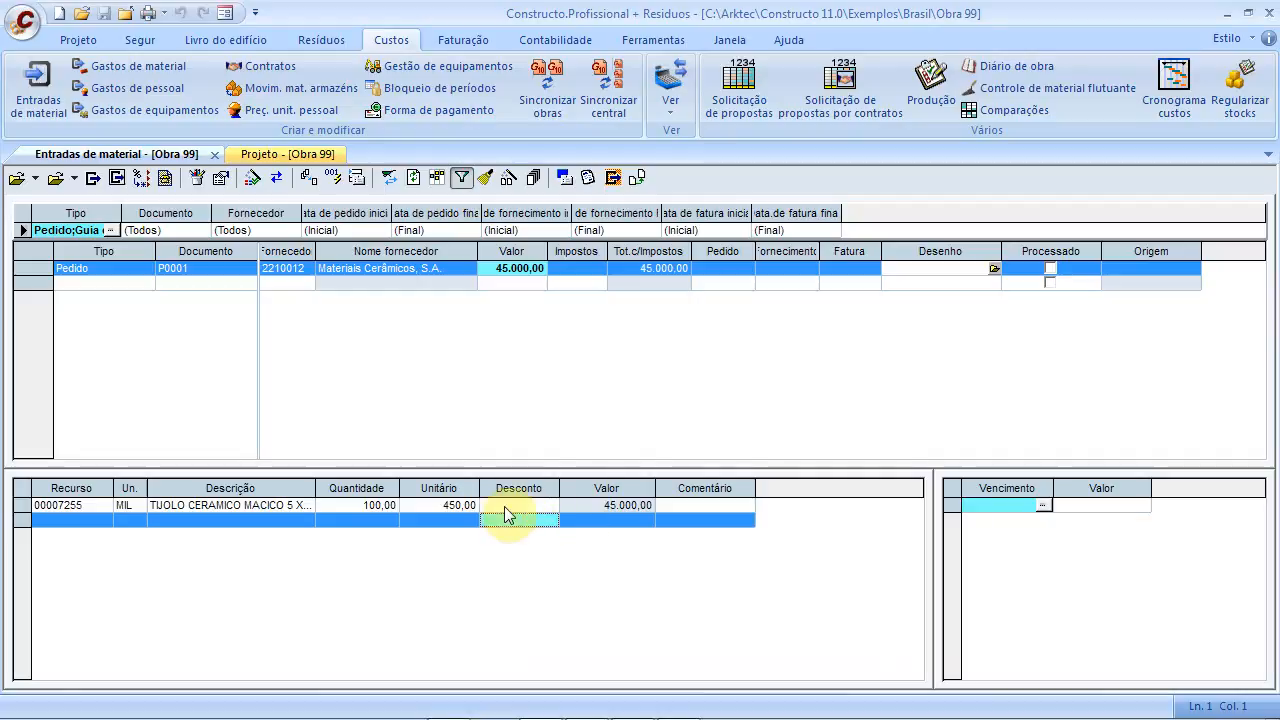
click(459, 507)
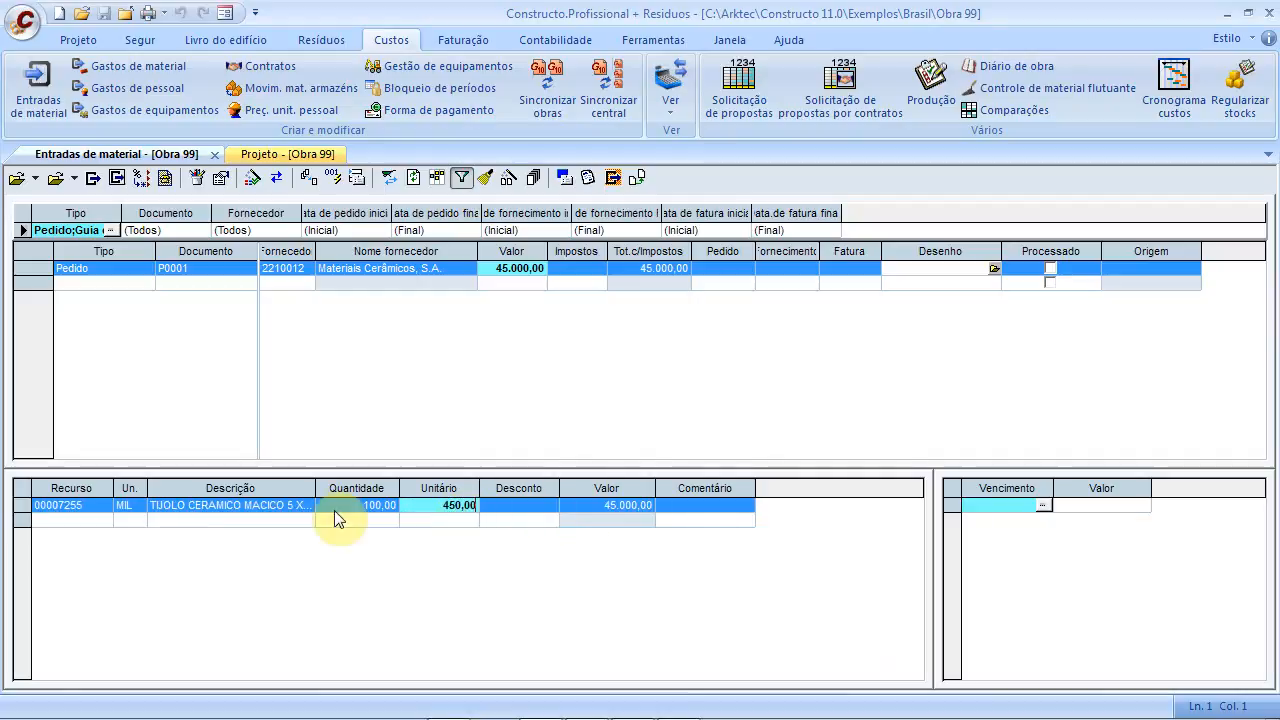
click(129, 509)
click(364, 509)
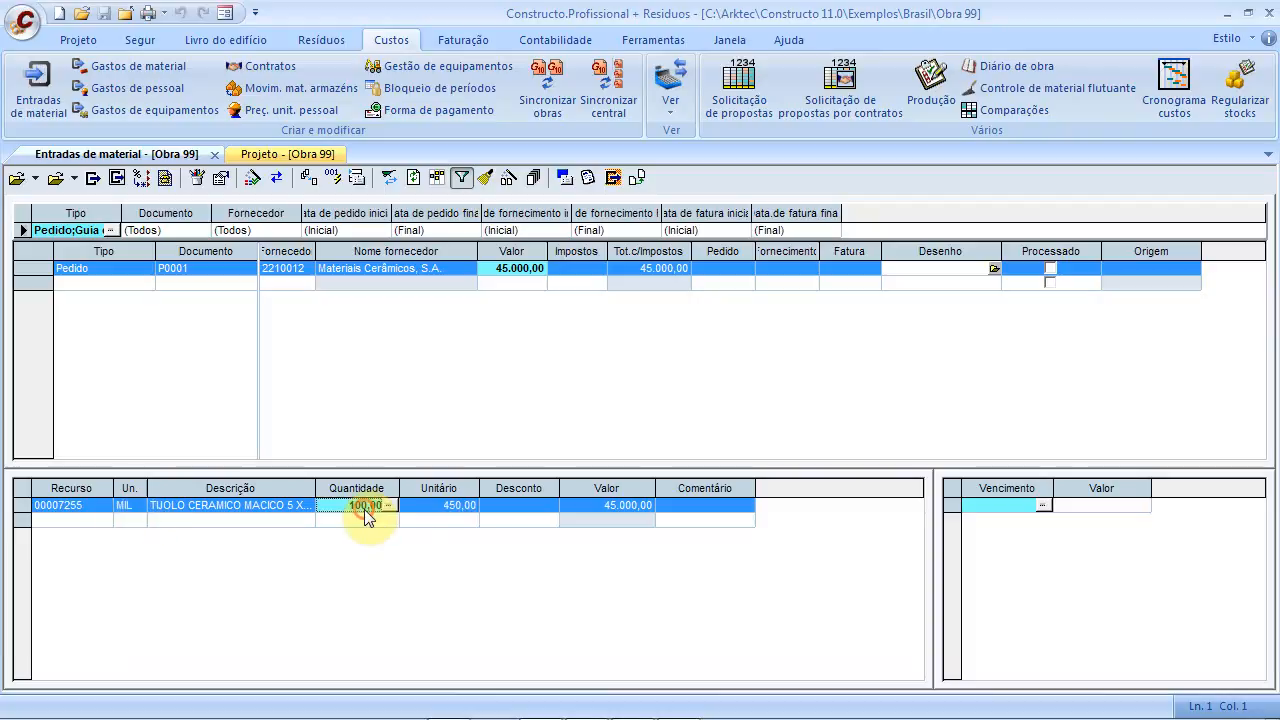
click(345, 509)
drag(345, 509, 414, 508)
text(10)
key(Tab)
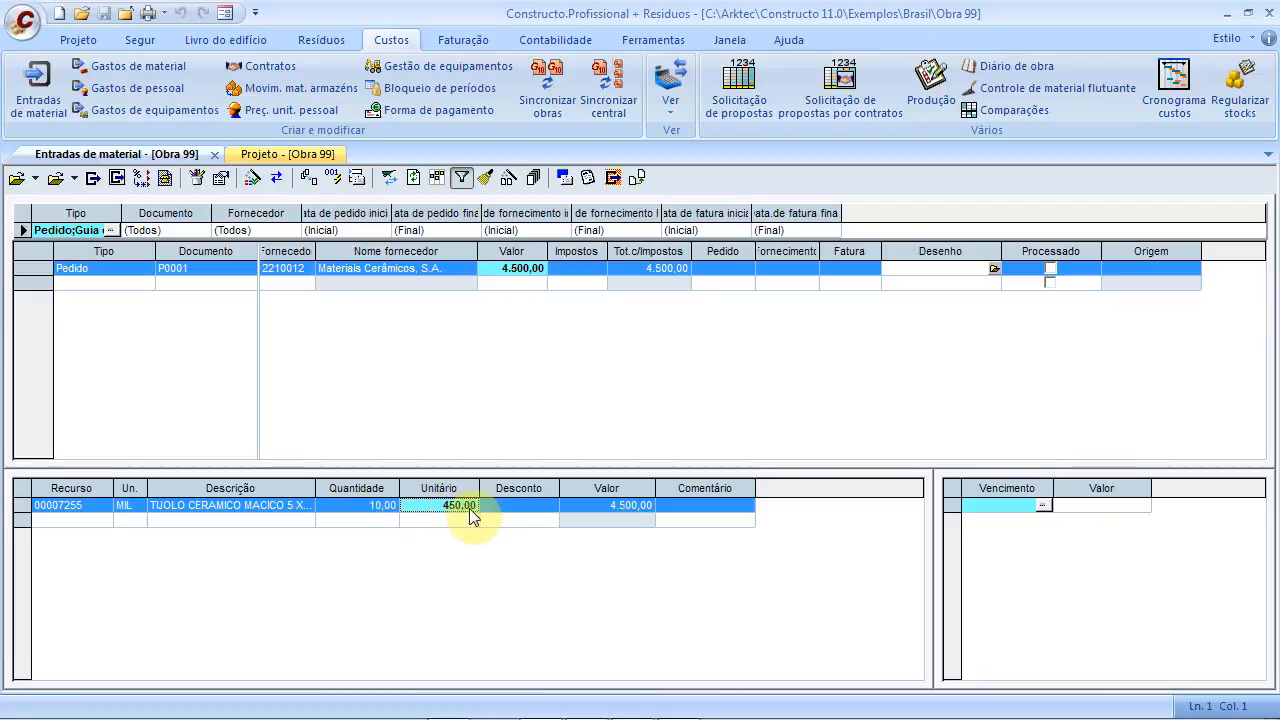
Change the brick line's unit price to 430,00, making the order total 4.300,00
click(537, 510)
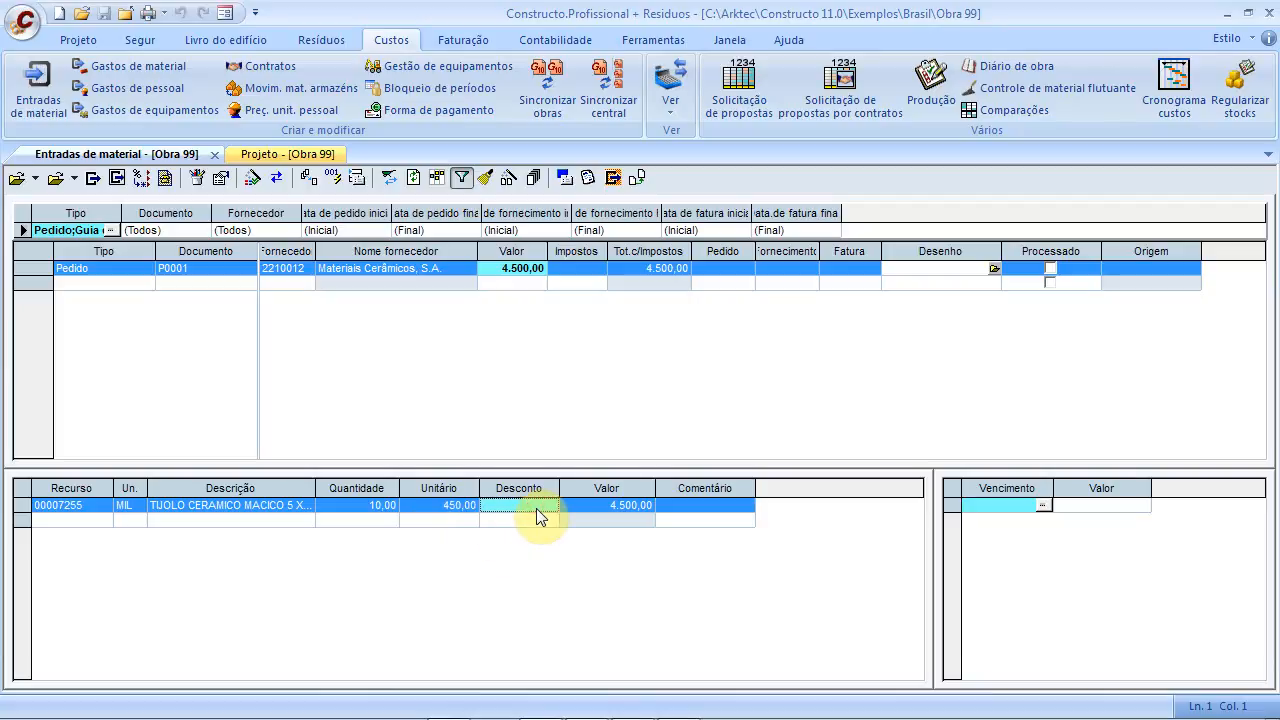
click(456, 505)
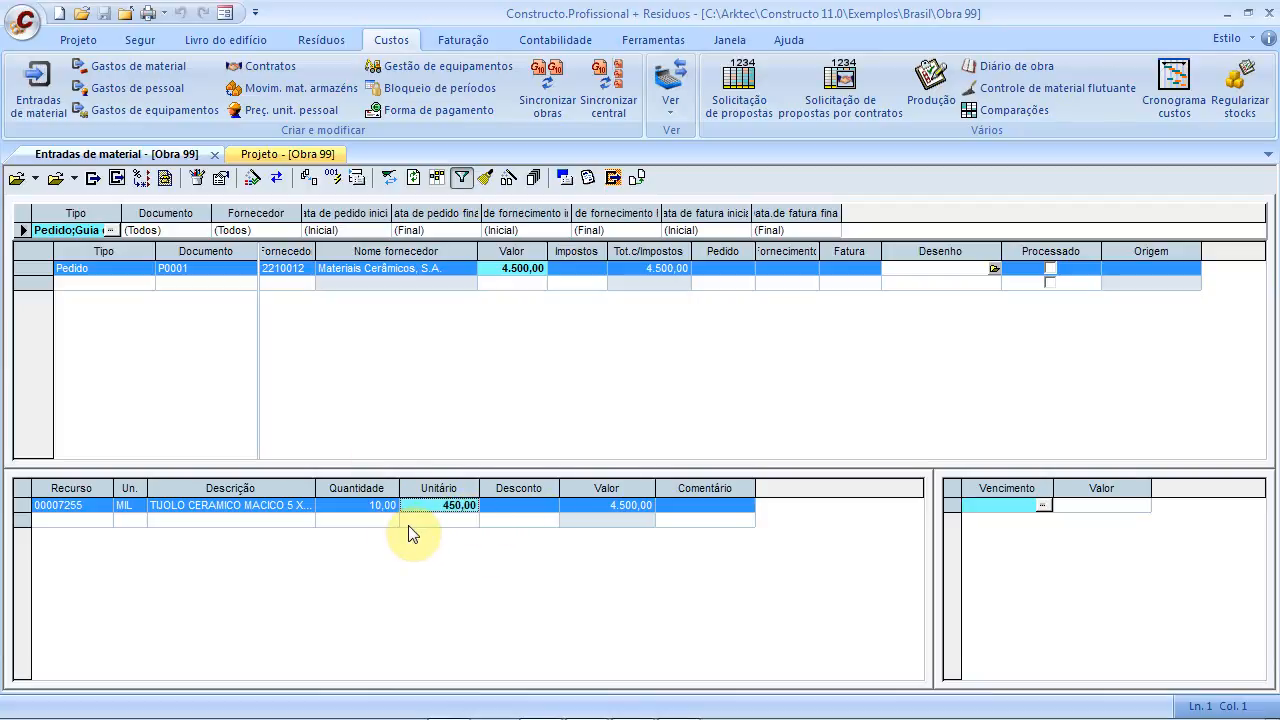
text(430)
click(510, 532)
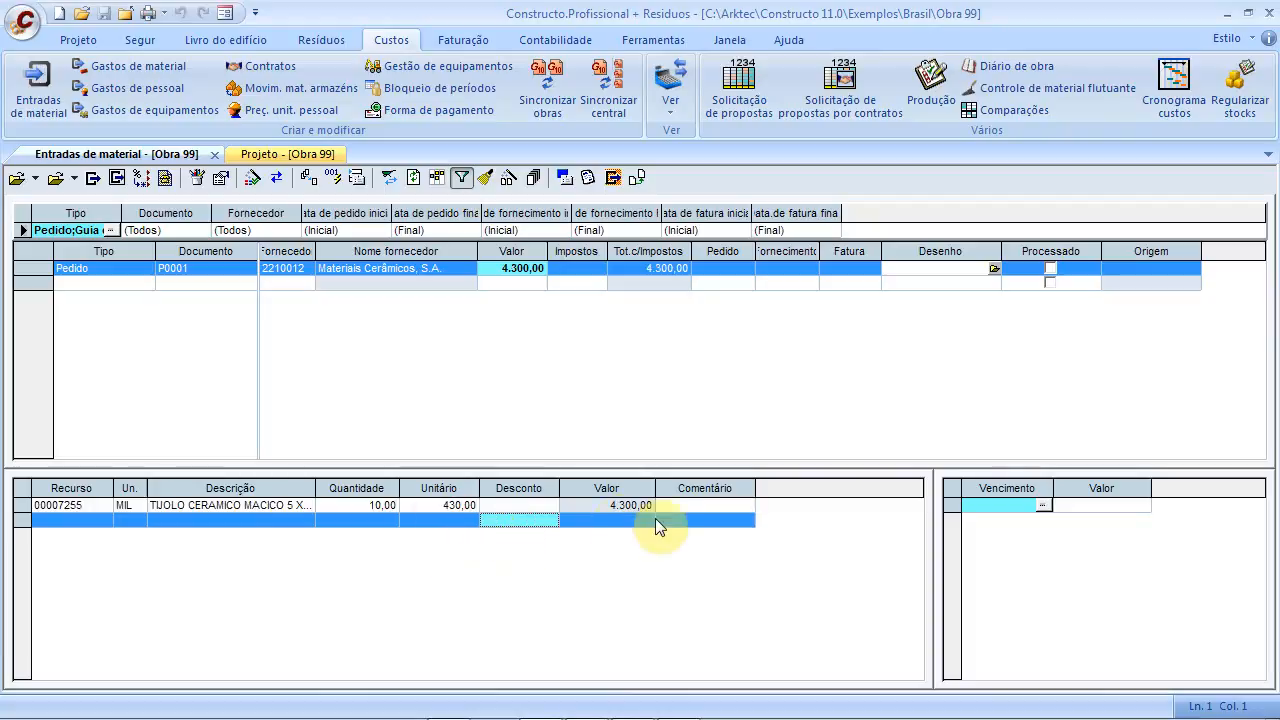
click(725, 513)
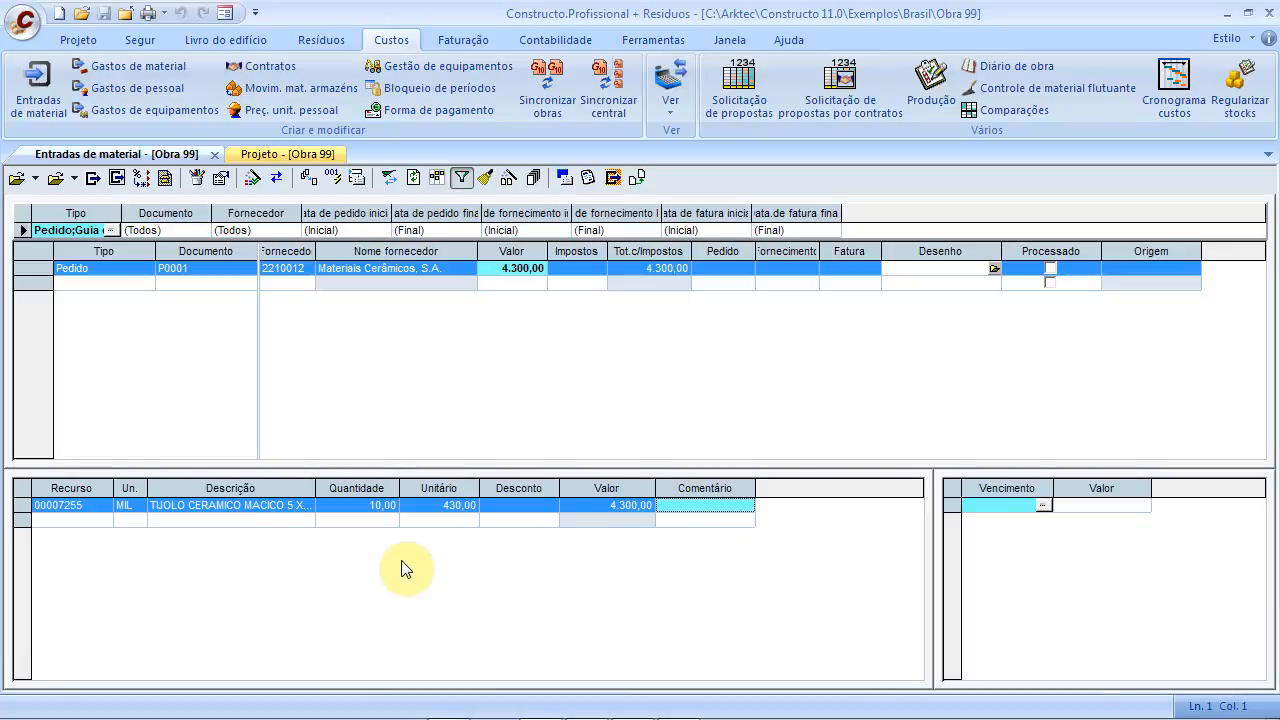
click(84, 521)
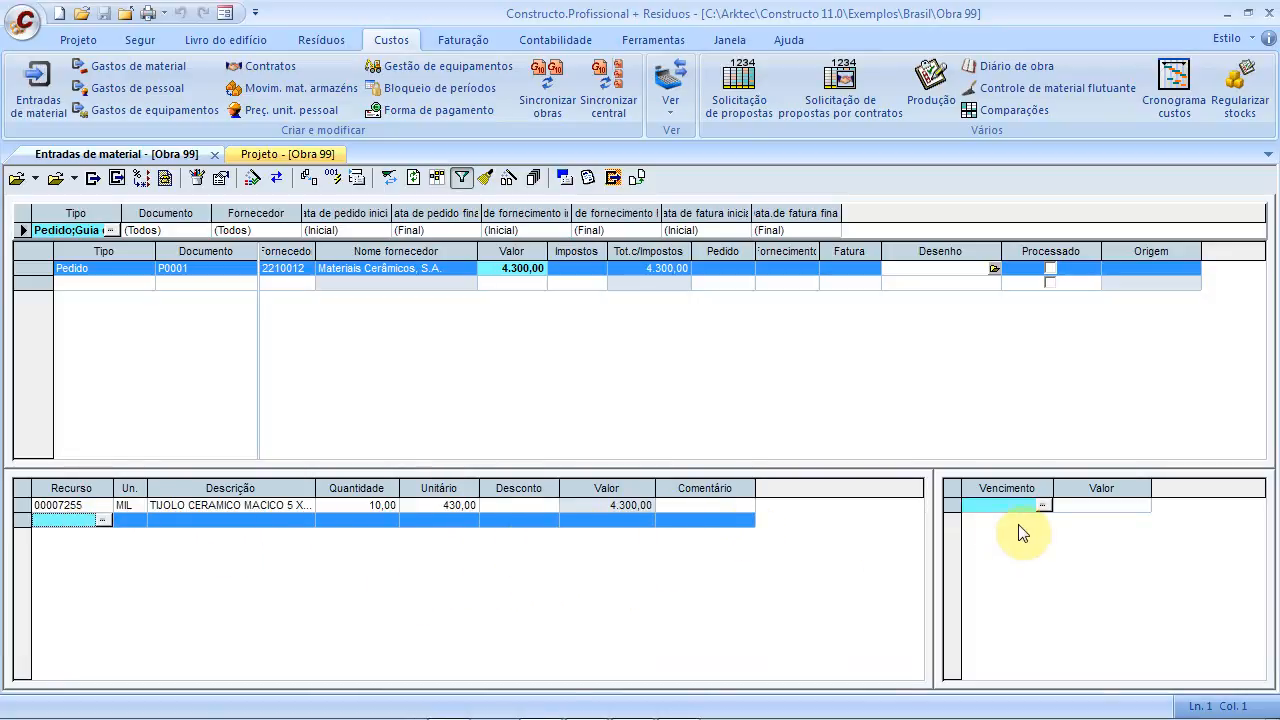
Give order P0001 a due date of 31-03-2014 for the 4.300,00 amount
click(987, 505)
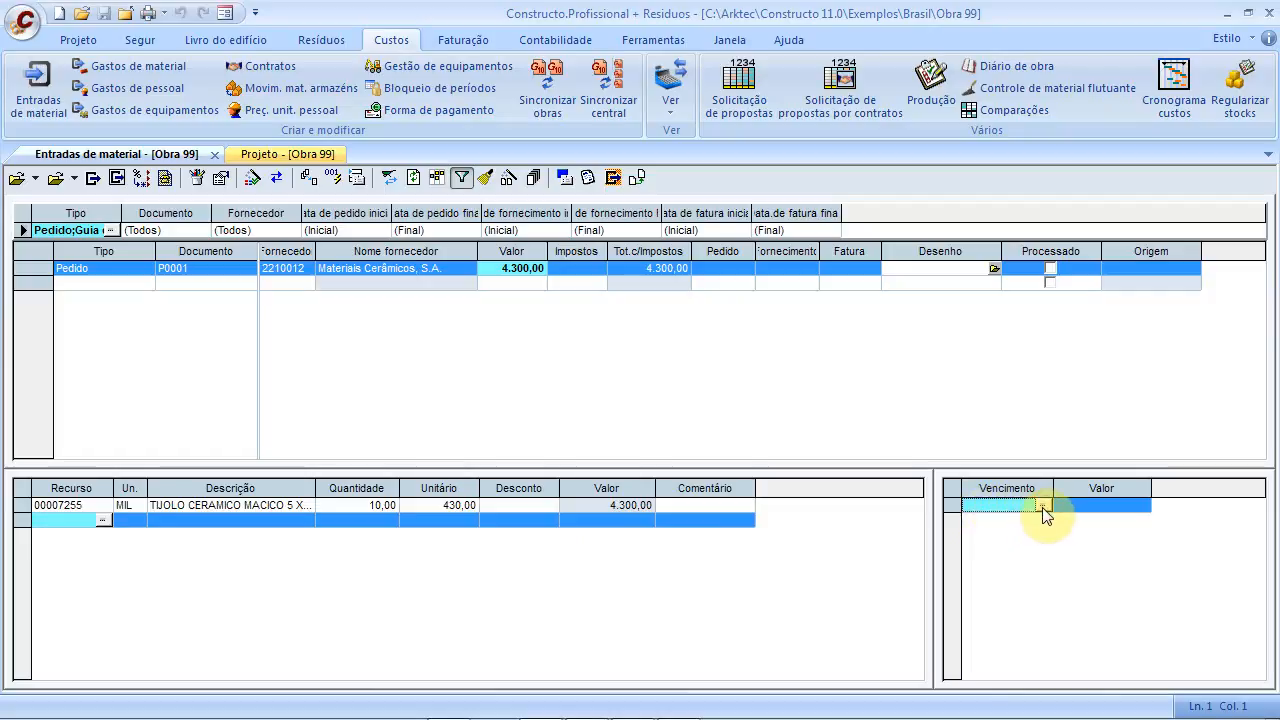
click(1045, 505)
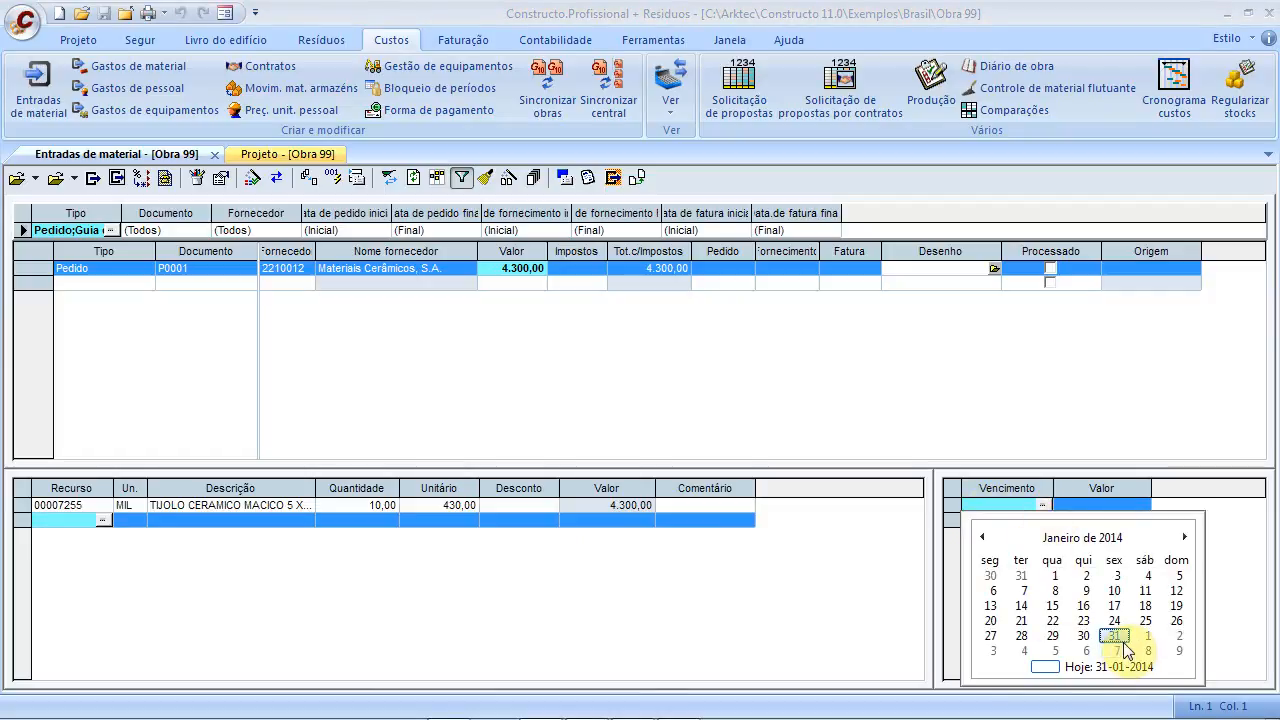
click(1185, 536)
click(1185, 537)
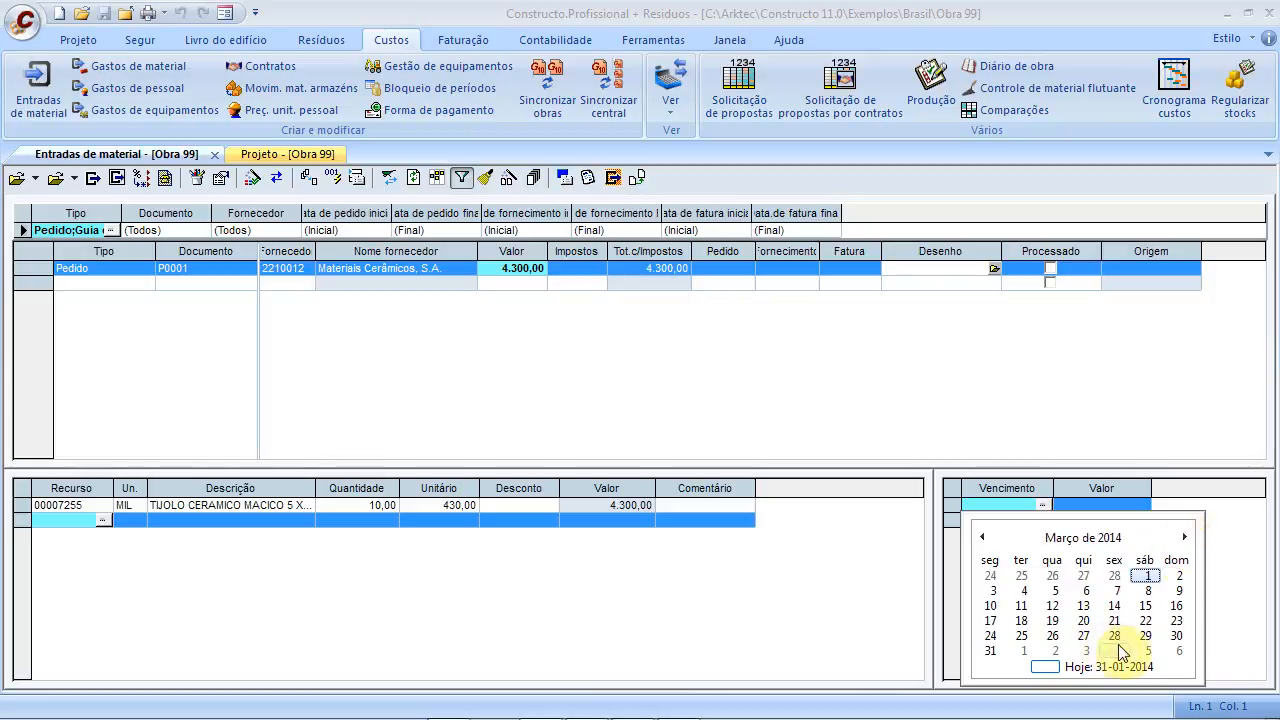
click(1000, 649)
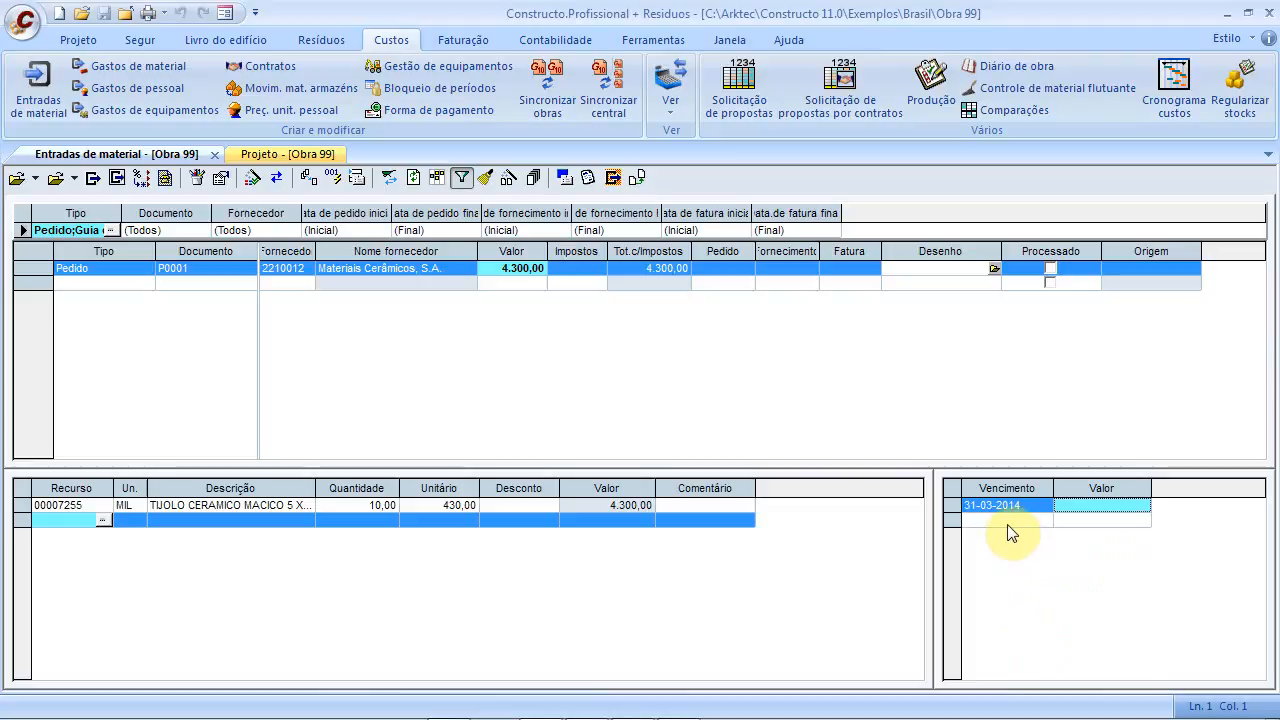
click(1067, 519)
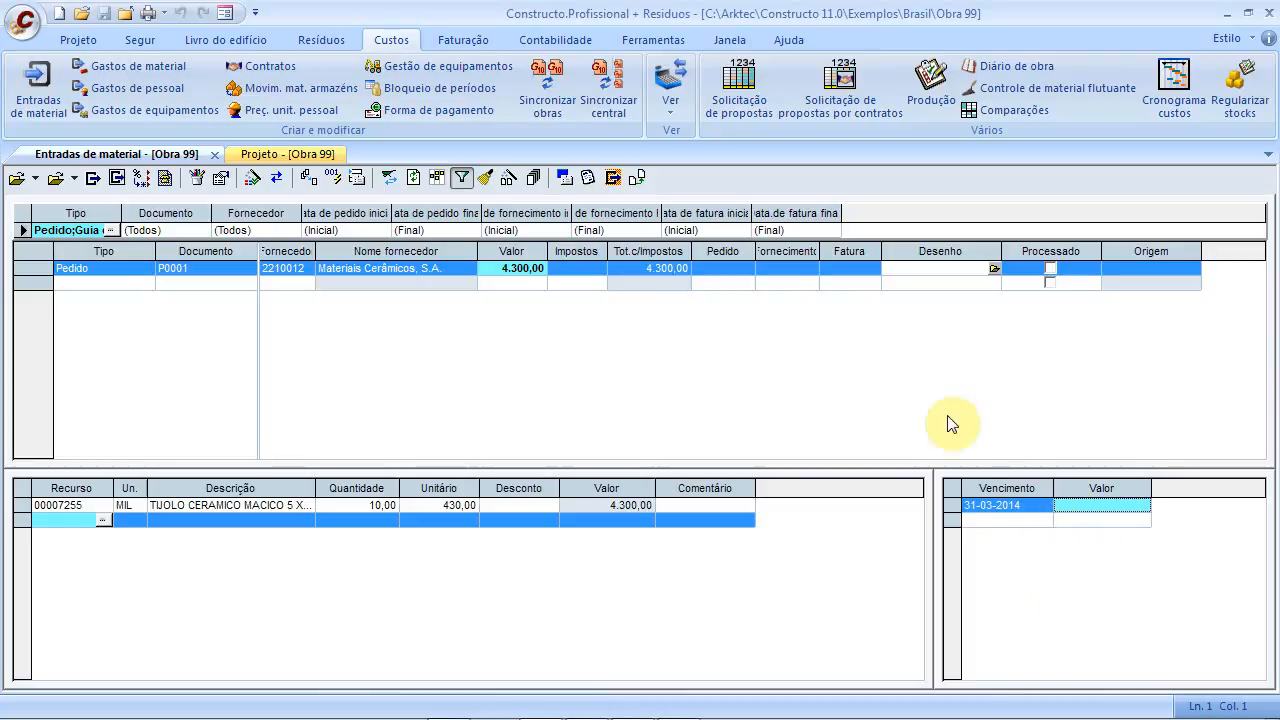
click(798, 282)
Set order P0001's order date to 31-01-2014
click(745, 270)
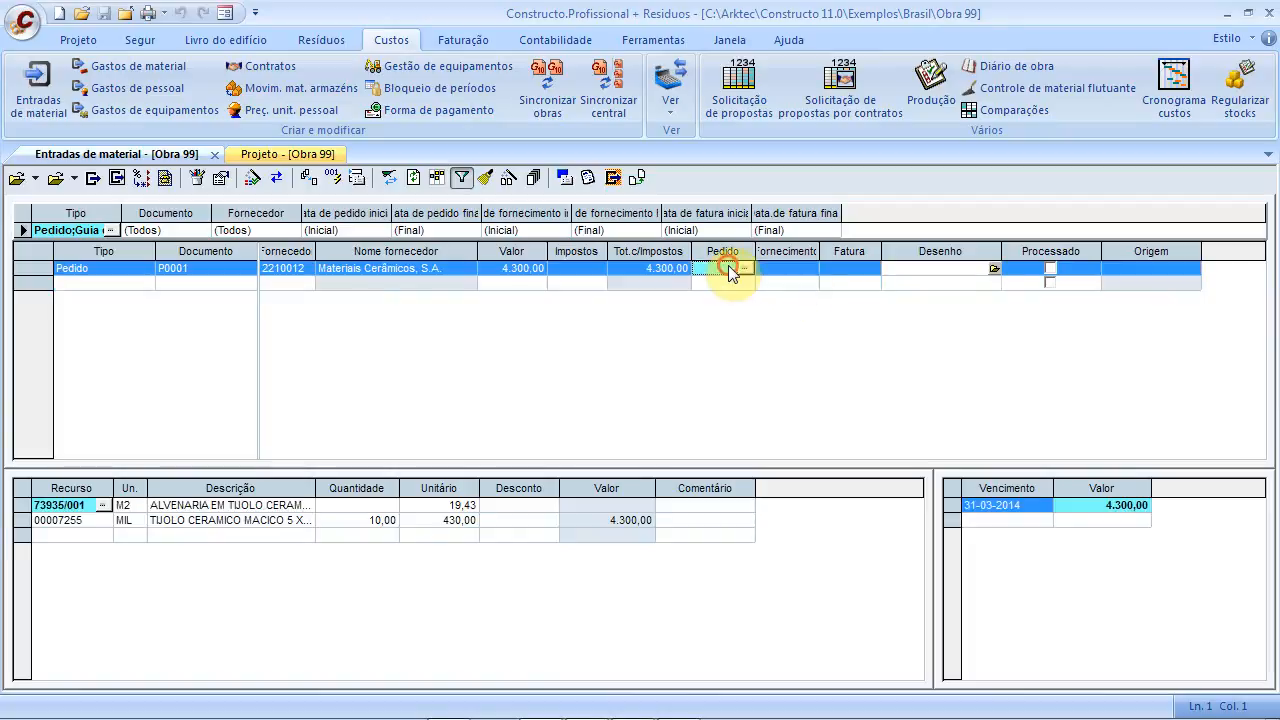
click(746, 269)
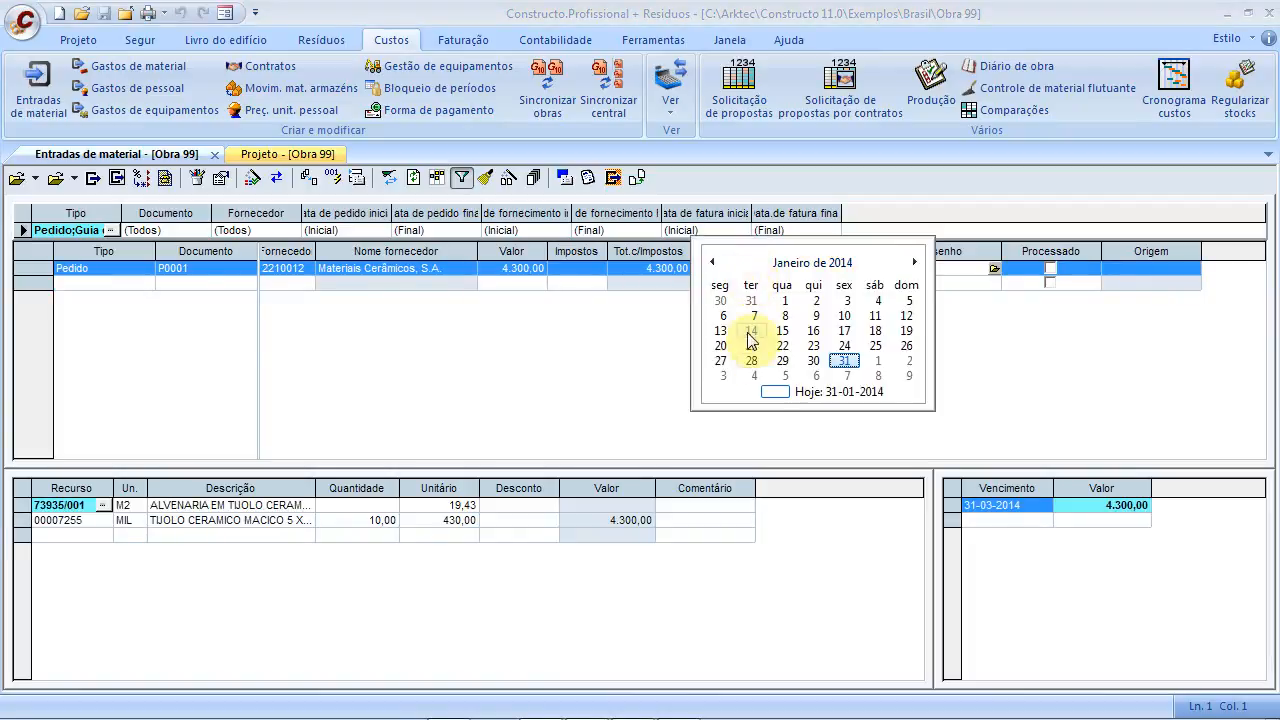
click(844, 360)
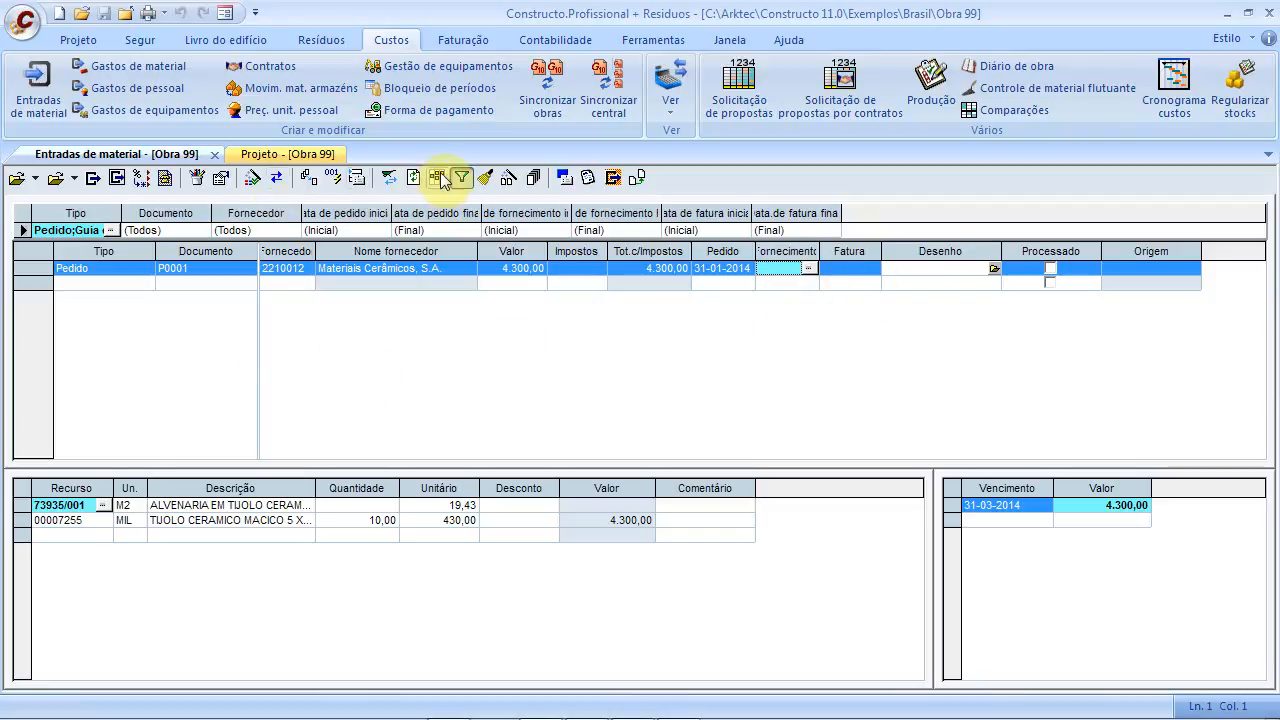
click(357, 180)
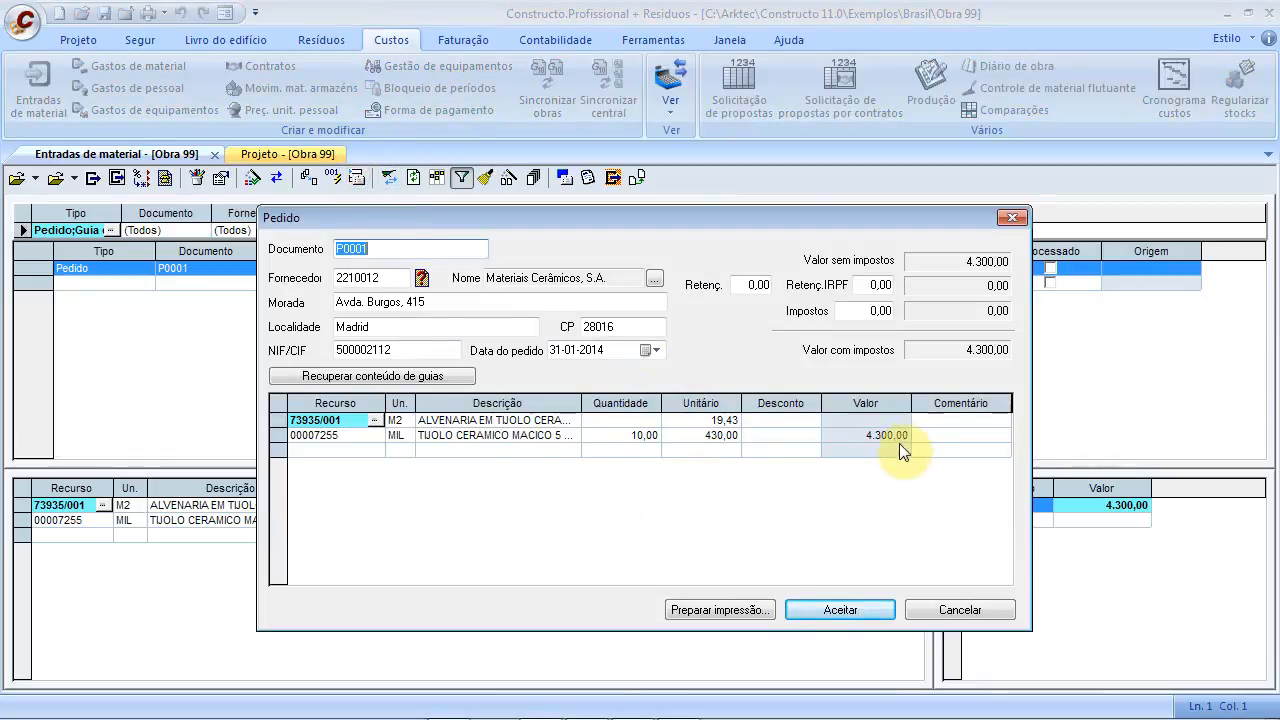
Preview the printed order P0001 to Materiais Cerâmicos, S.A., reviewing its lines and 4.300,00 total
click(843, 309)
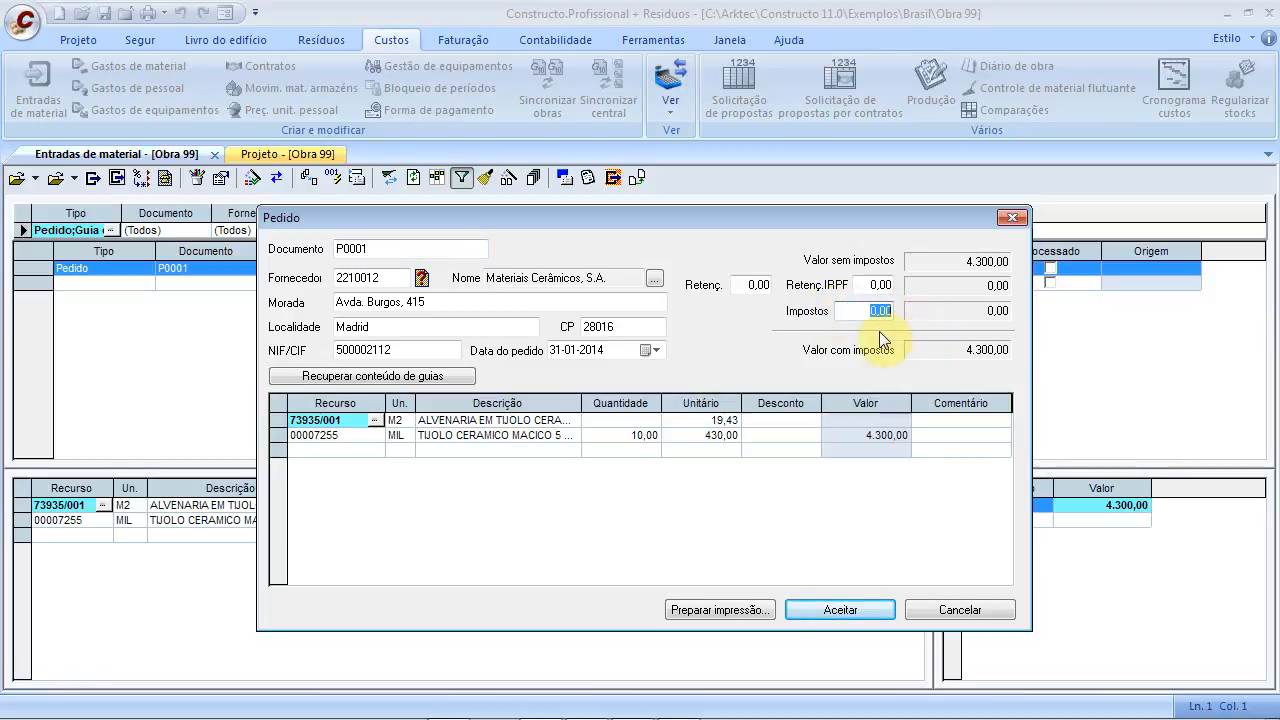
click(727, 610)
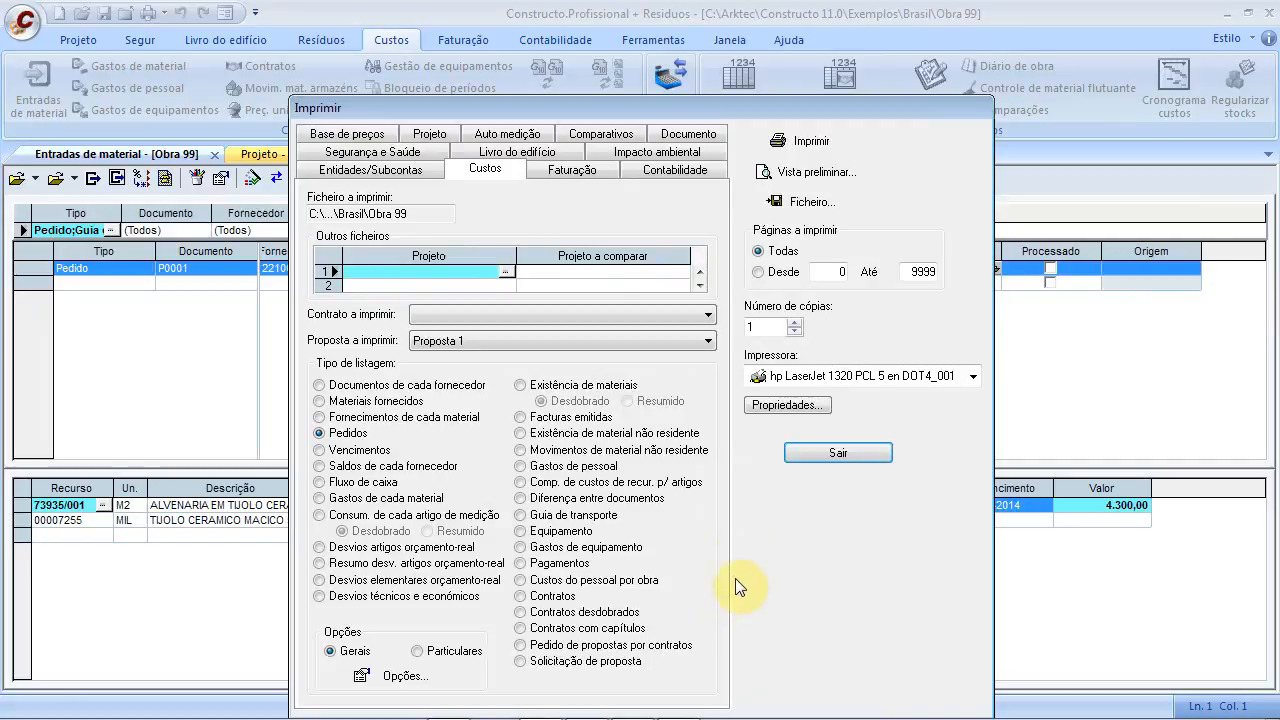
click(785, 172)
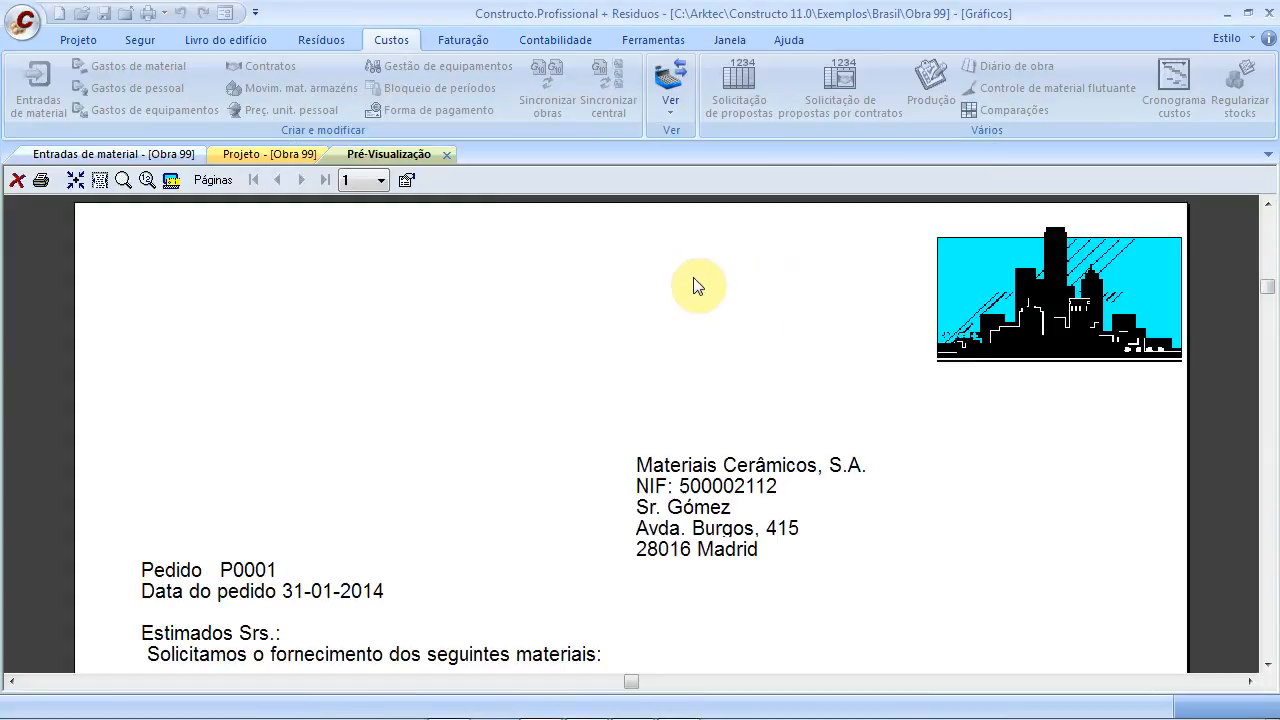
scroll(560, 485, down, 5)
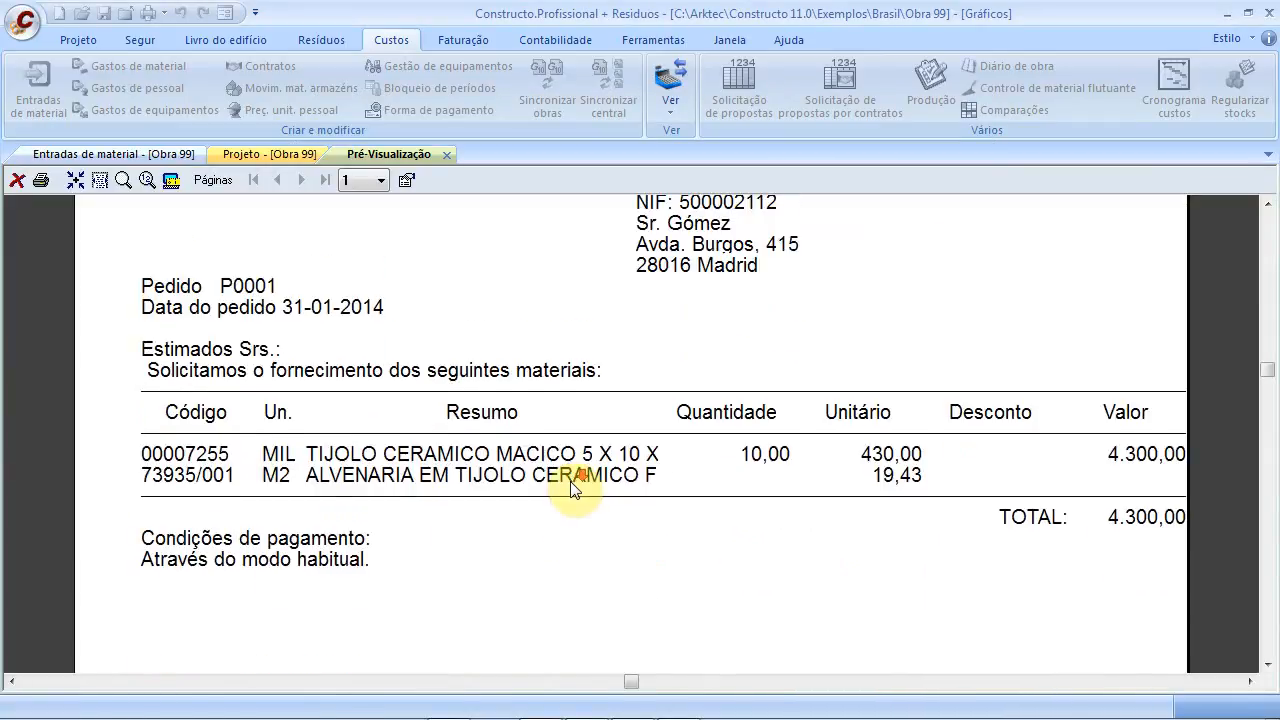
scroll(575, 495, up, 3)
scroll(590, 400, down, 1)
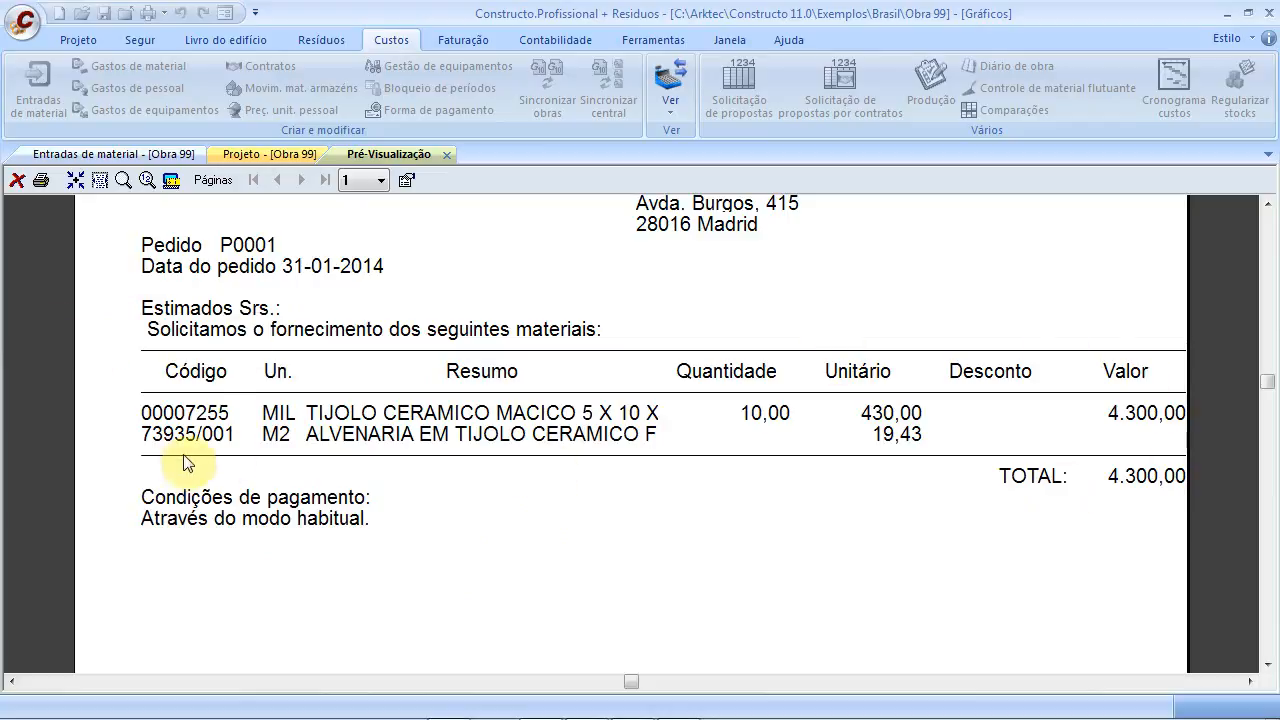
scroll(200, 470, up, 6)
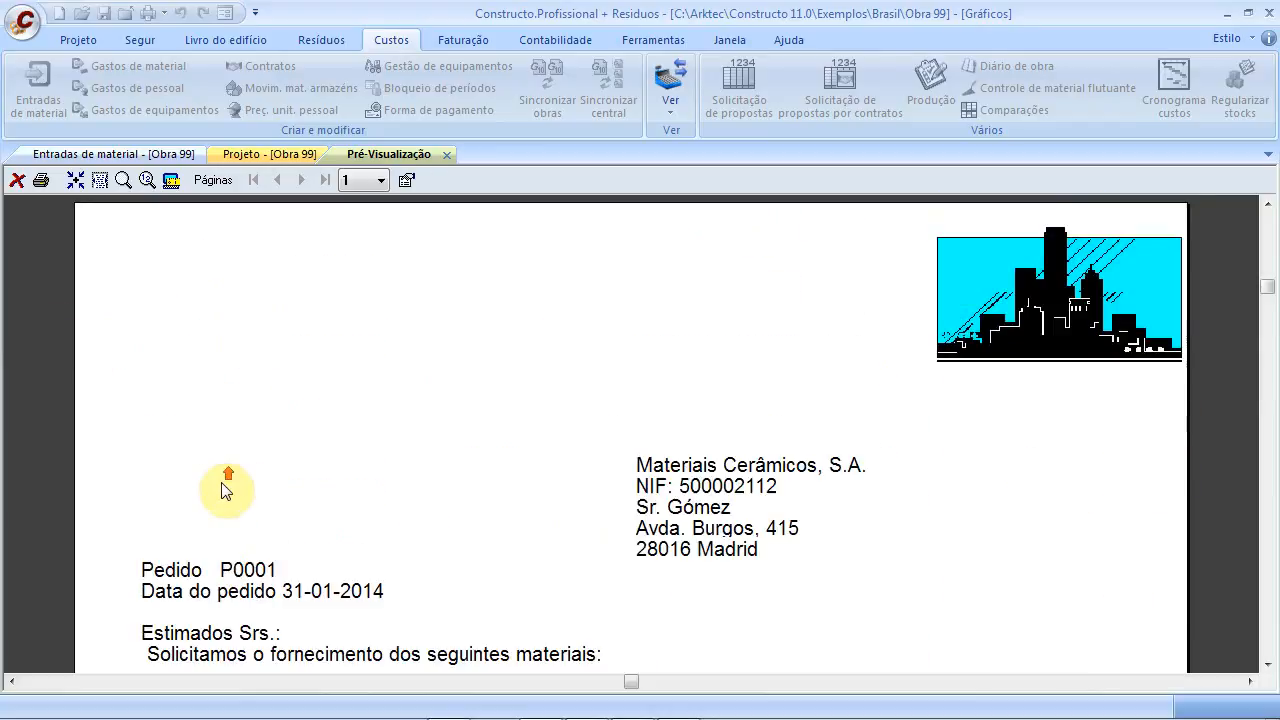
right_click(457, 297)
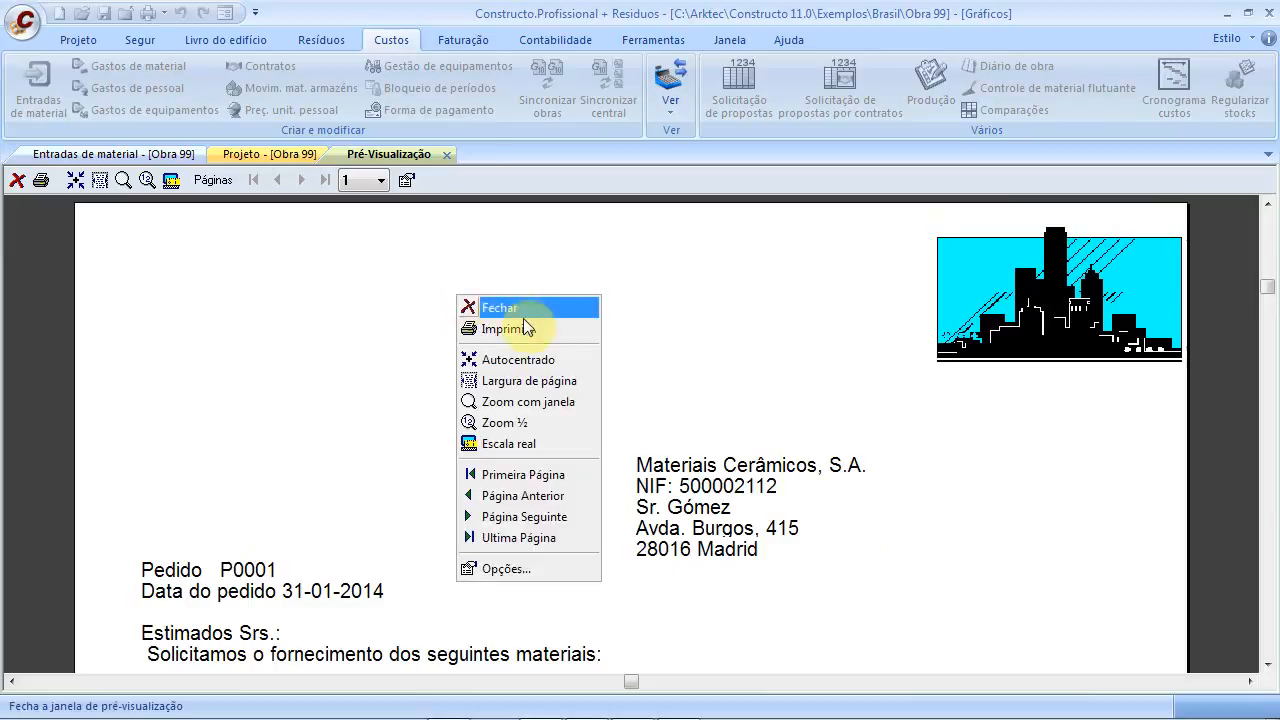
Review the Listagem de custos column and option pages in the preview's print options
click(536, 569)
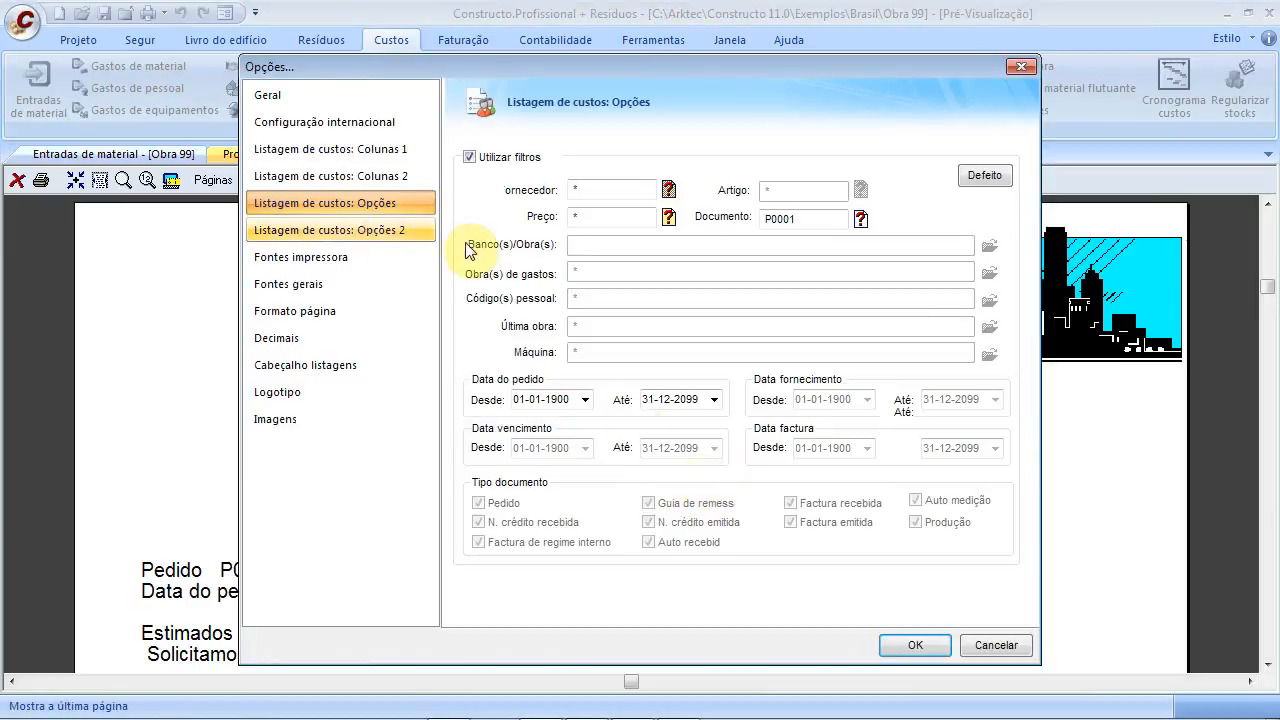
click(378, 152)
click(382, 180)
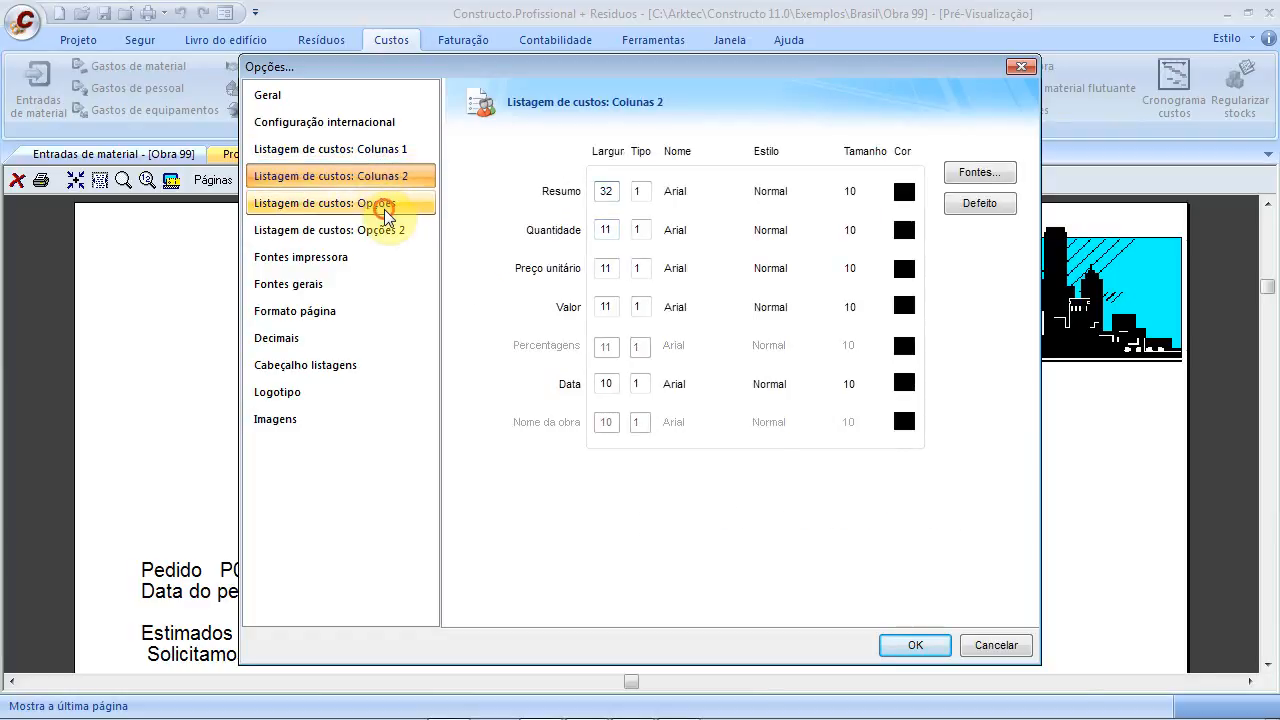
click(388, 205)
click(385, 232)
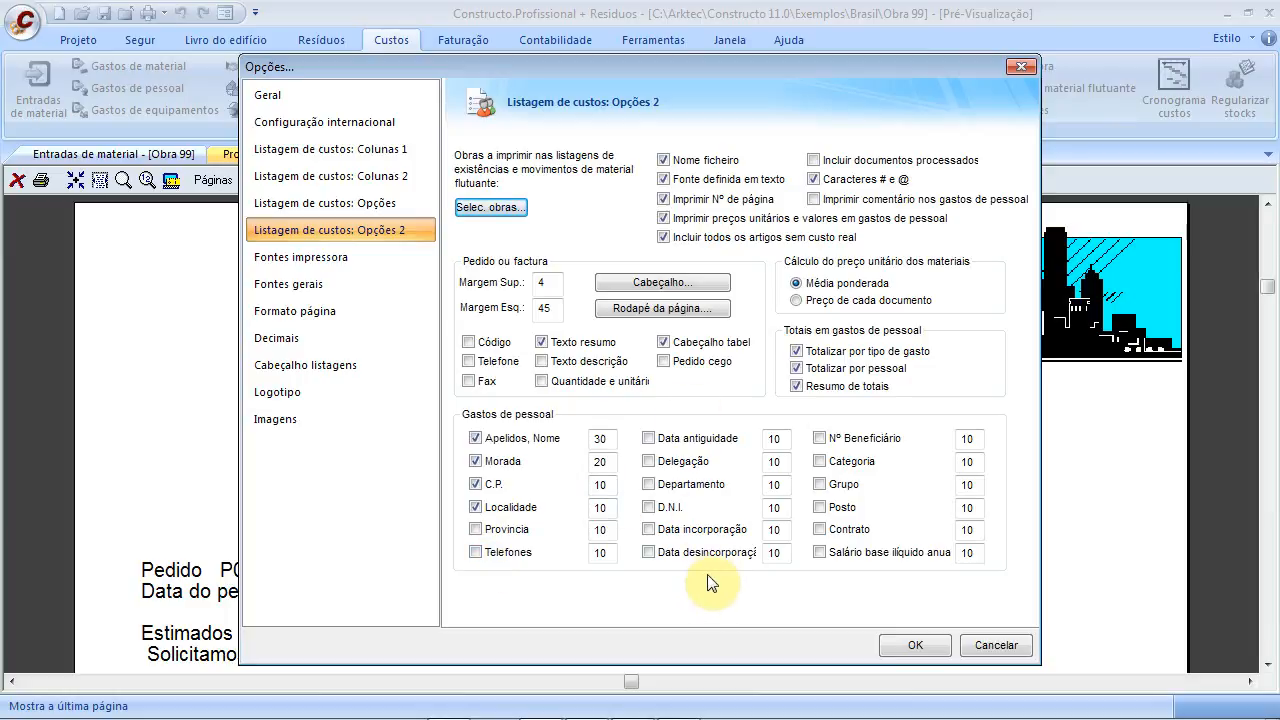
Check the order header text, keep it SEM FORMATO, accept the options and close the preview
click(658, 283)
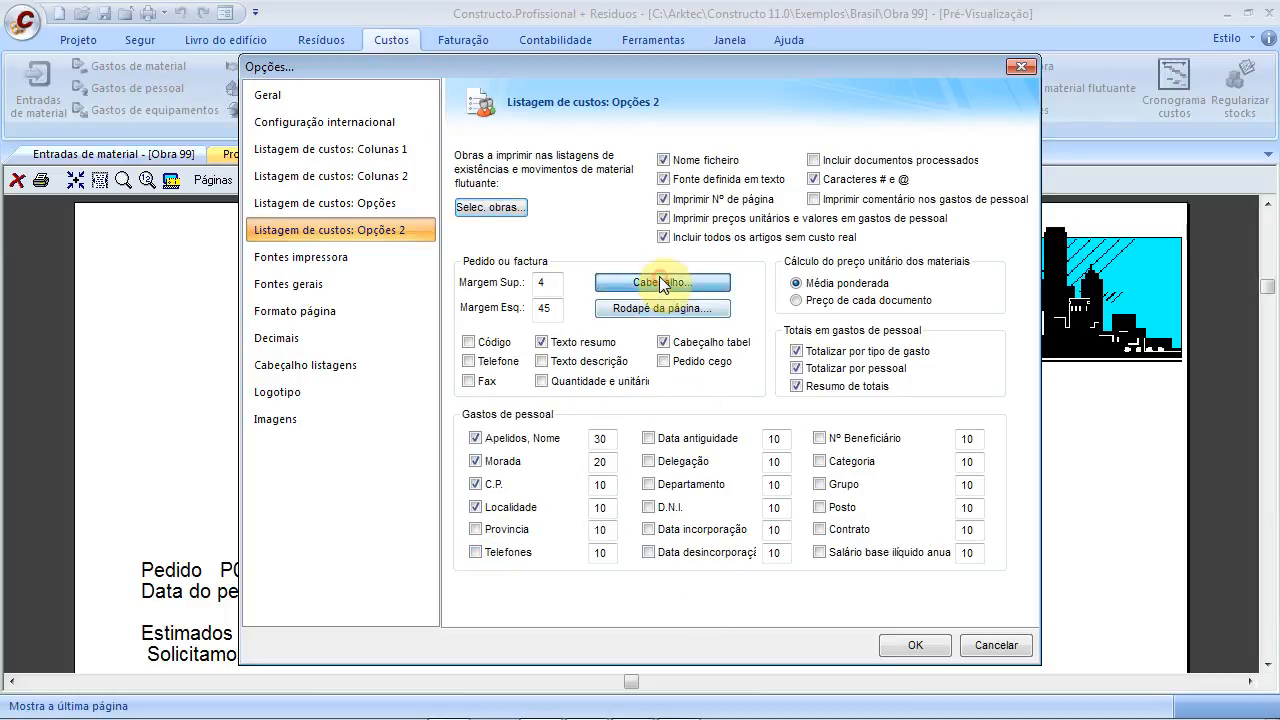
drag(711, 352, 395, 342)
click(586, 315)
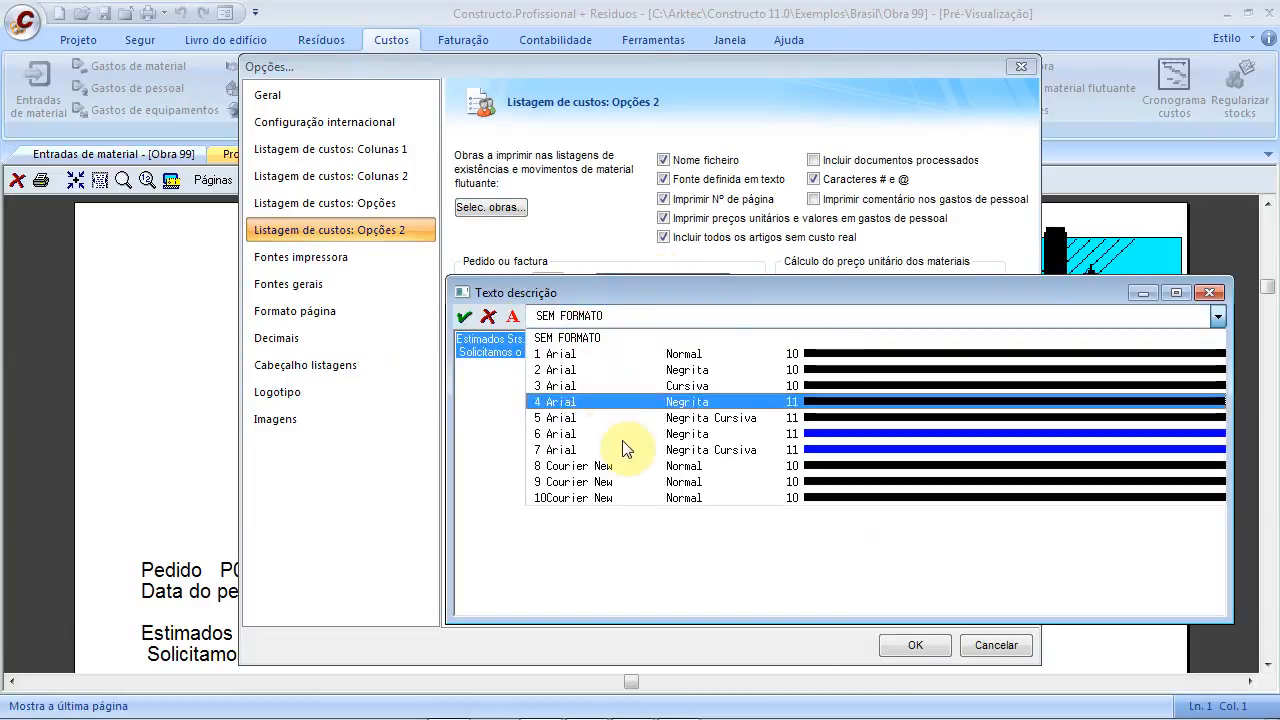
click(657, 299)
click(1208, 294)
click(918, 645)
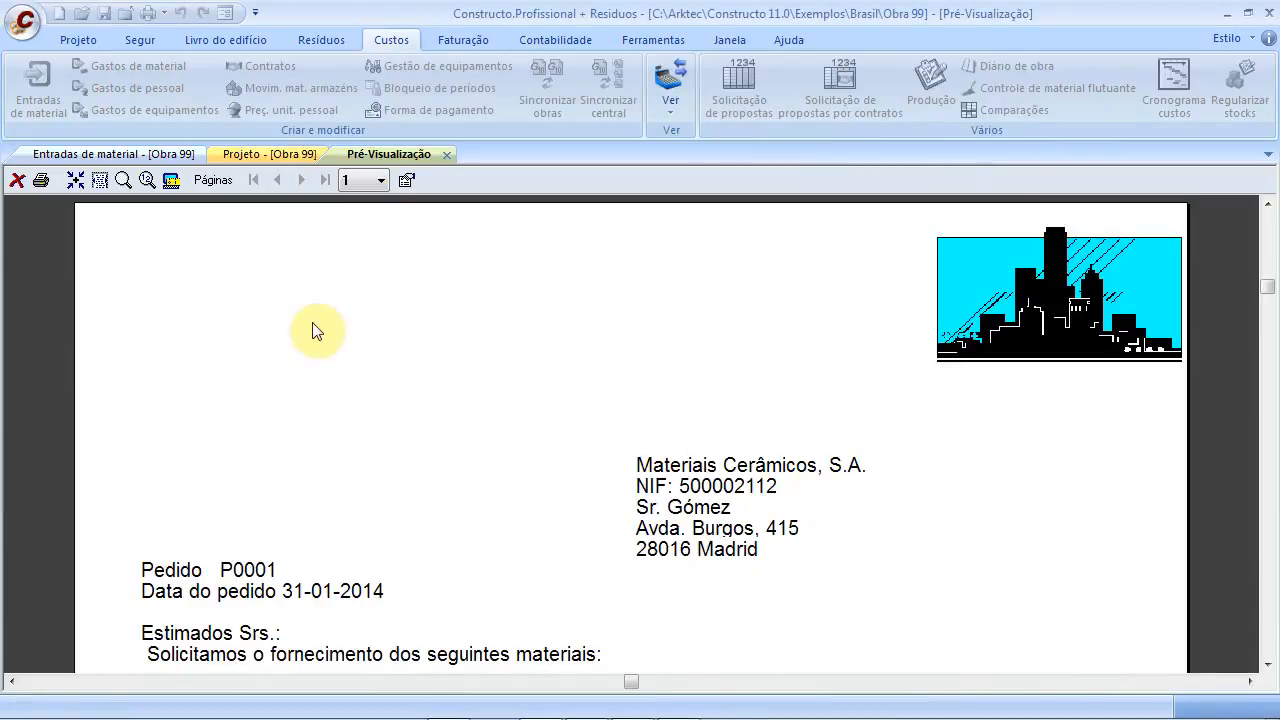
click(448, 153)
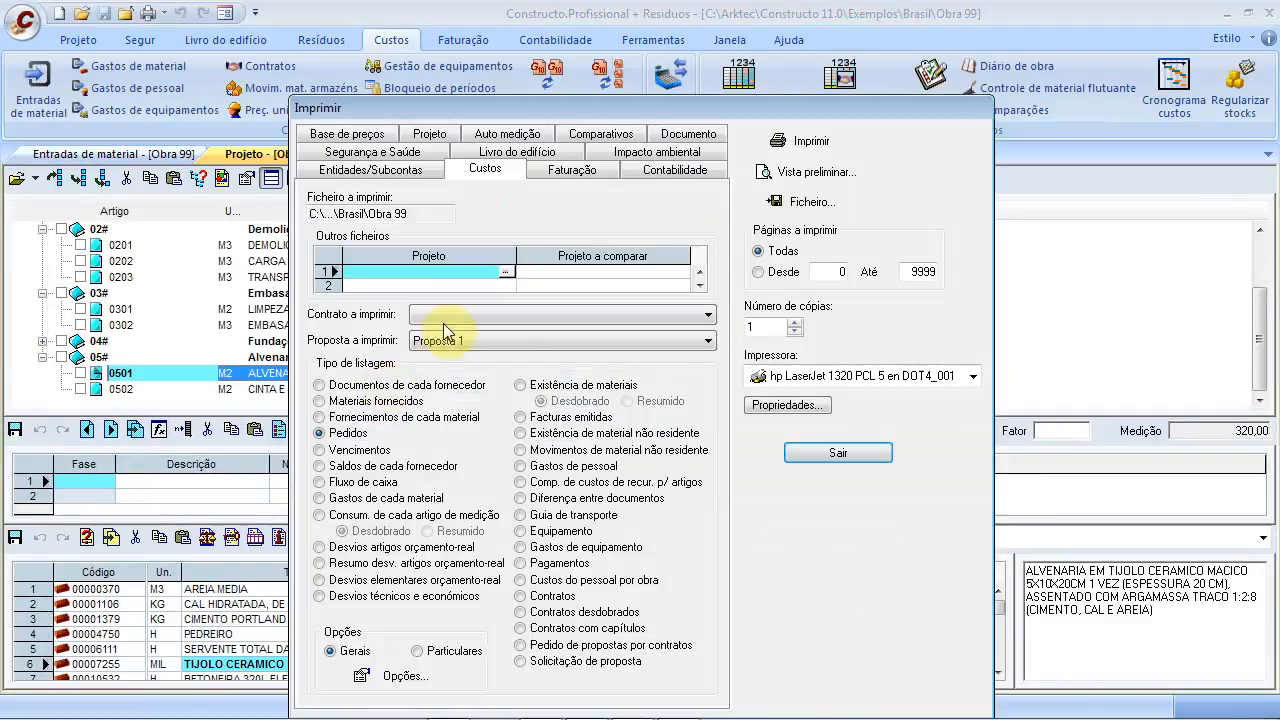
Close the print settings and P0001 details, then select order P0001 in Obra 99's material entries
click(838, 453)
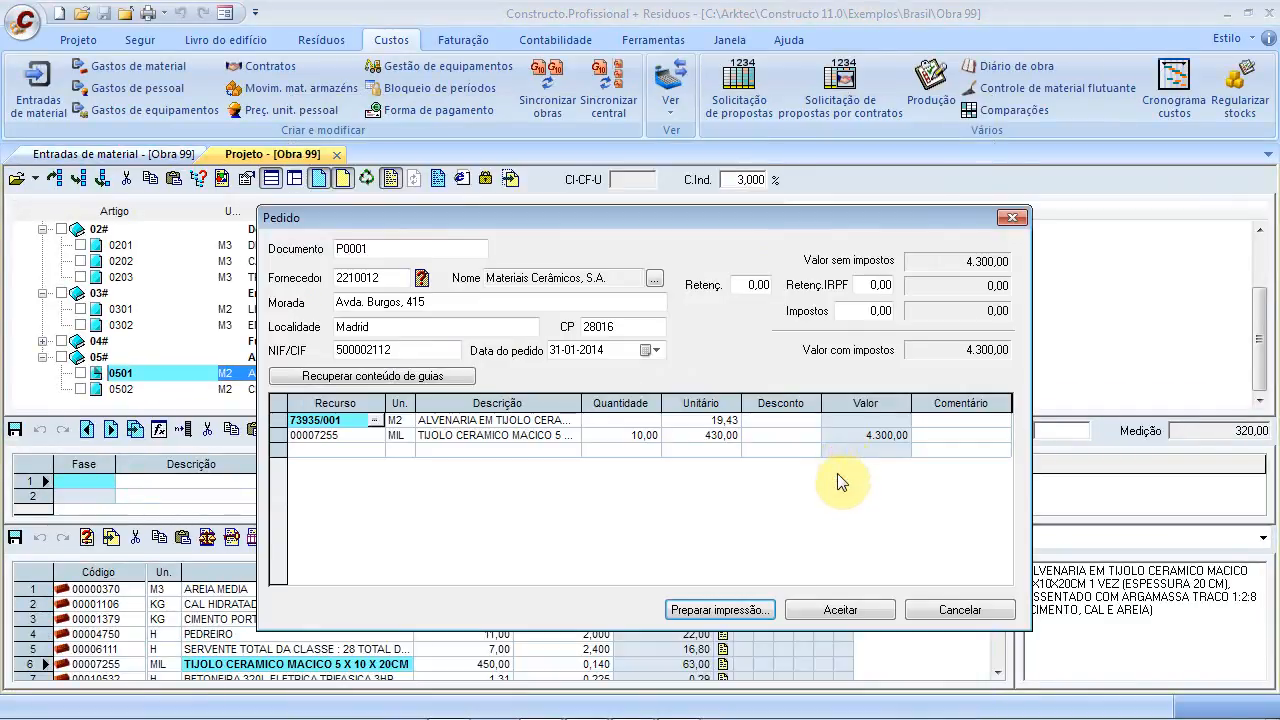
click(819, 617)
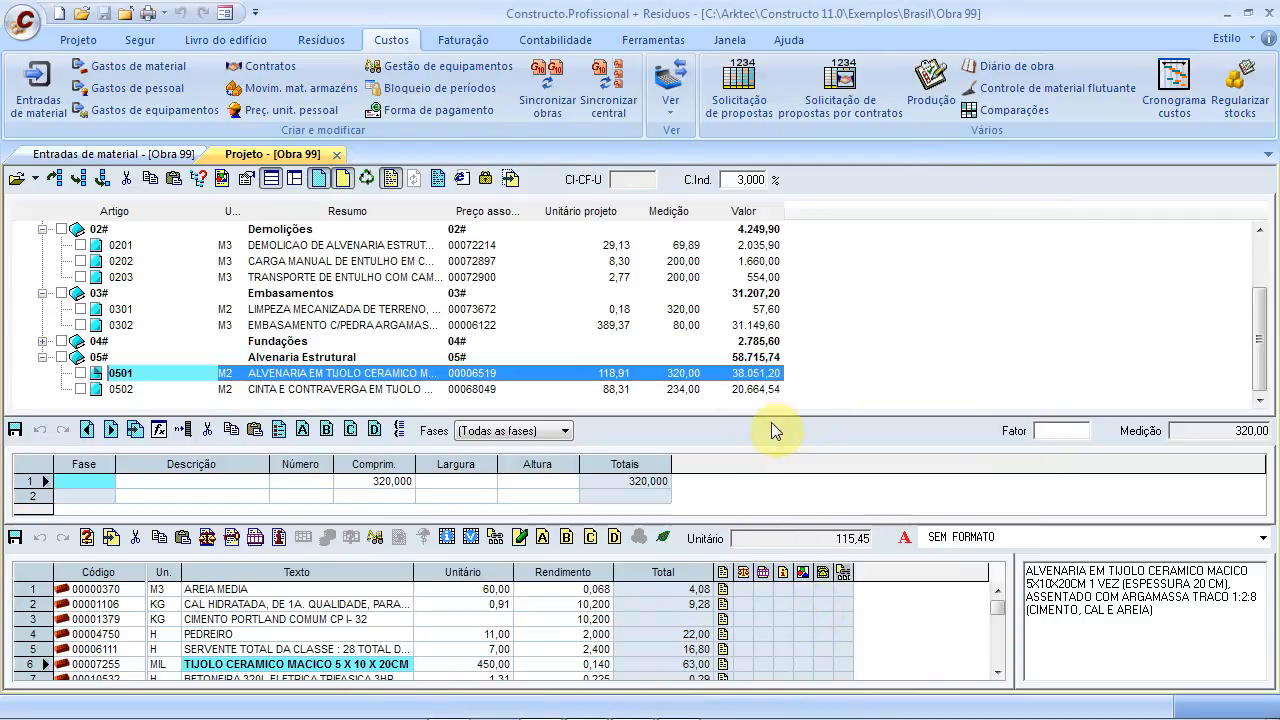
click(148, 155)
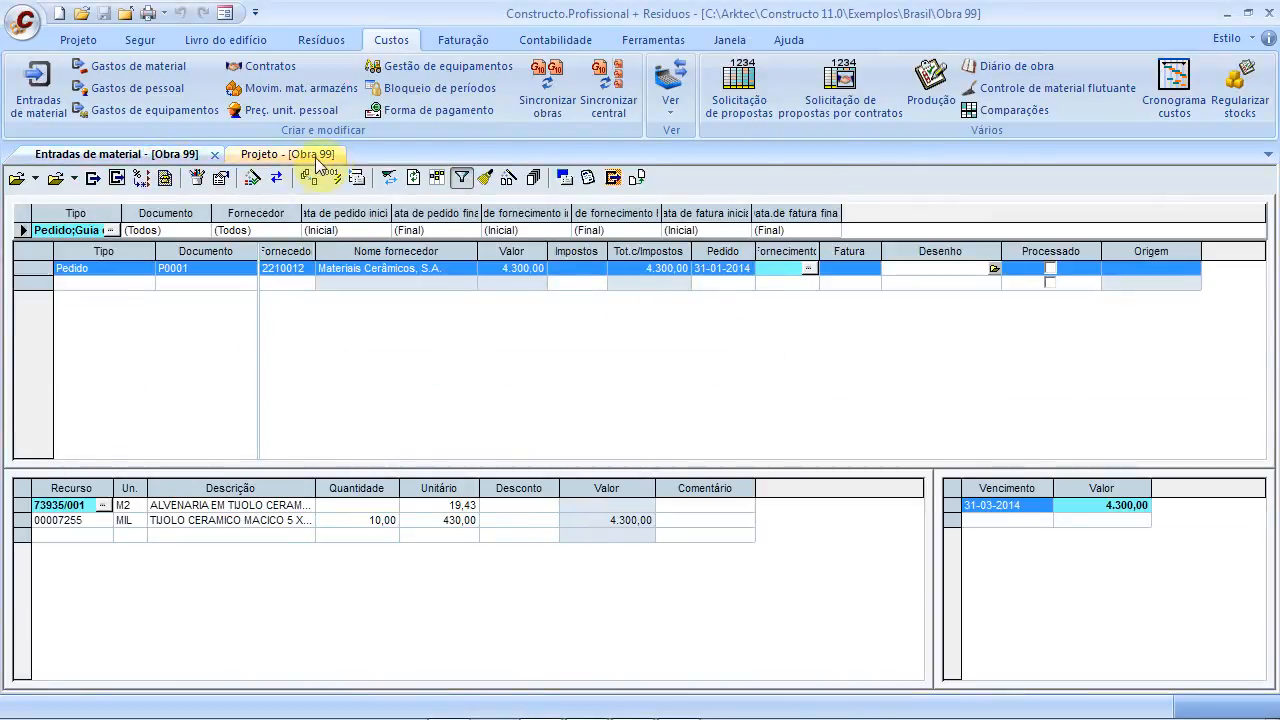
click(200, 283)
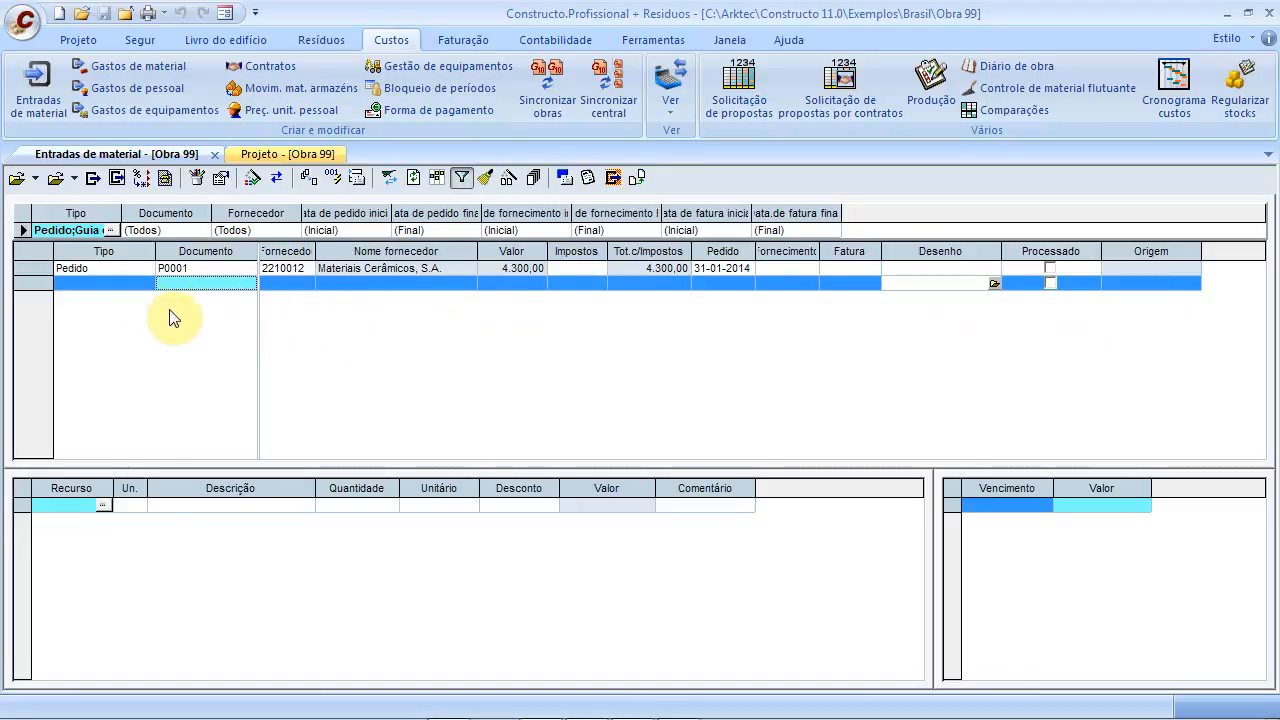
click(111, 268)
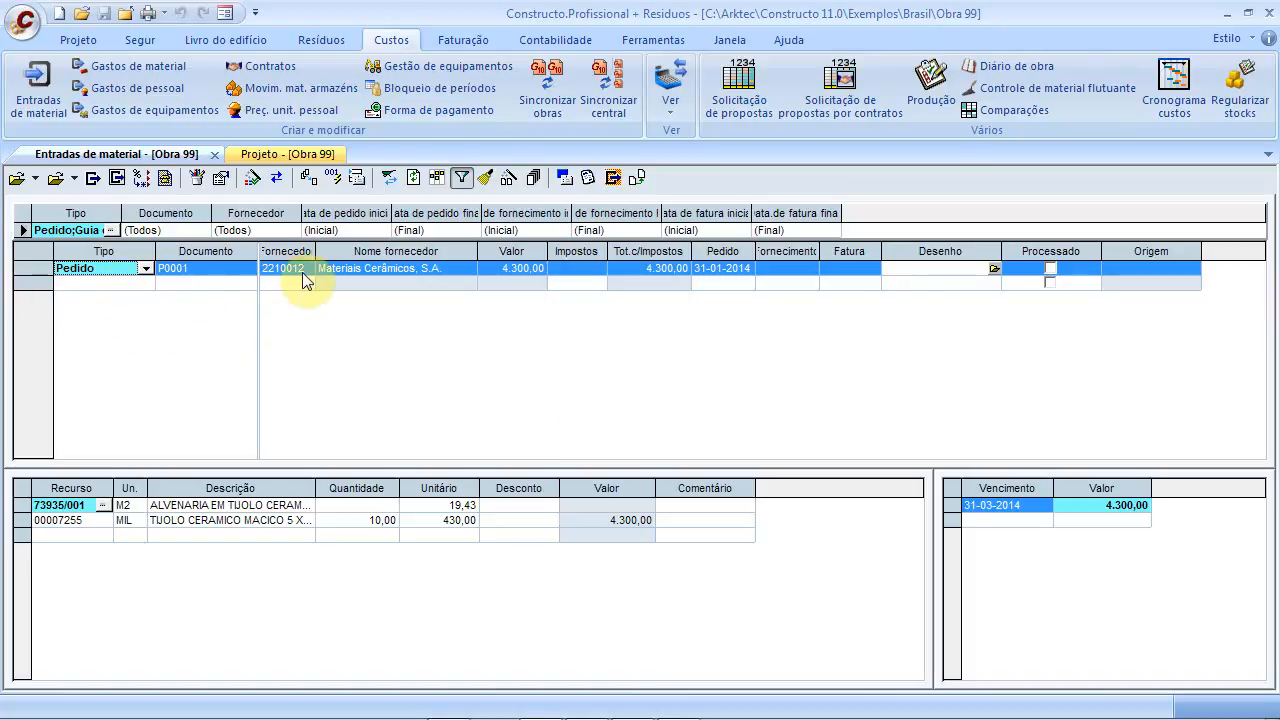
Convert order P0001 into a Guia de remessa numbered G0001
click(309, 180)
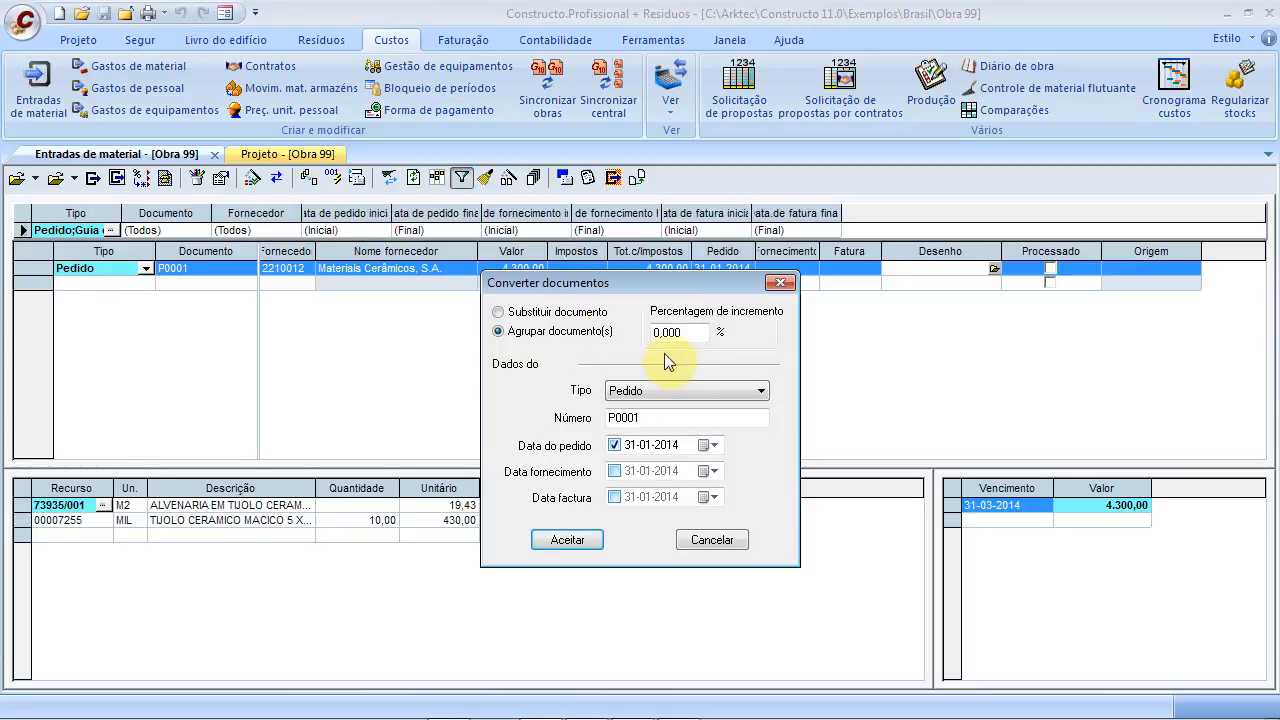
click(677, 390)
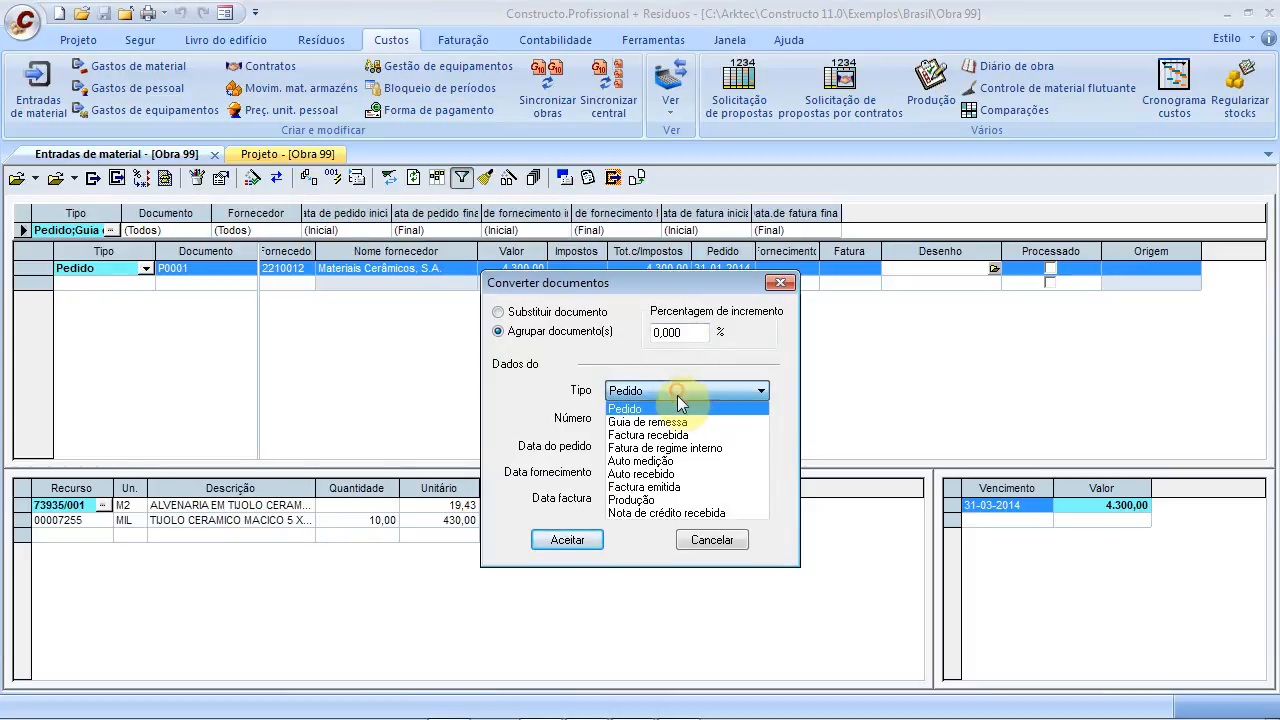
click(675, 418)
drag(673, 417, 494, 409)
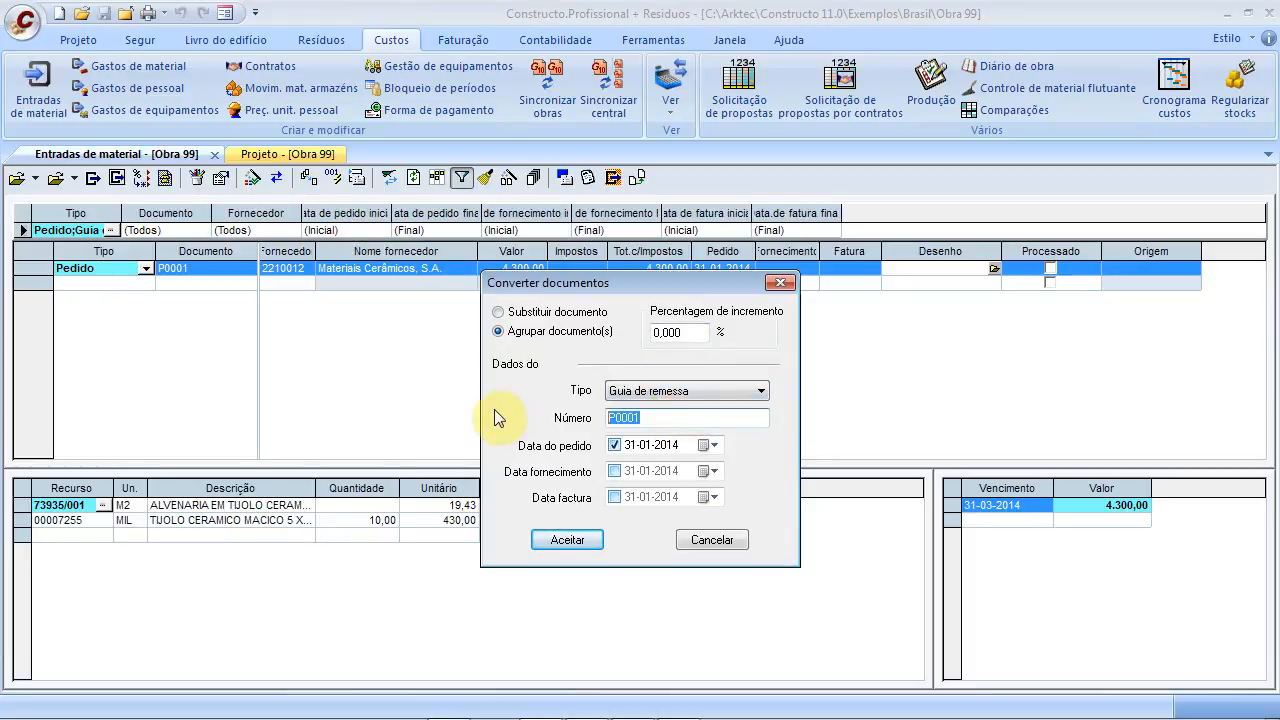
text(G000)
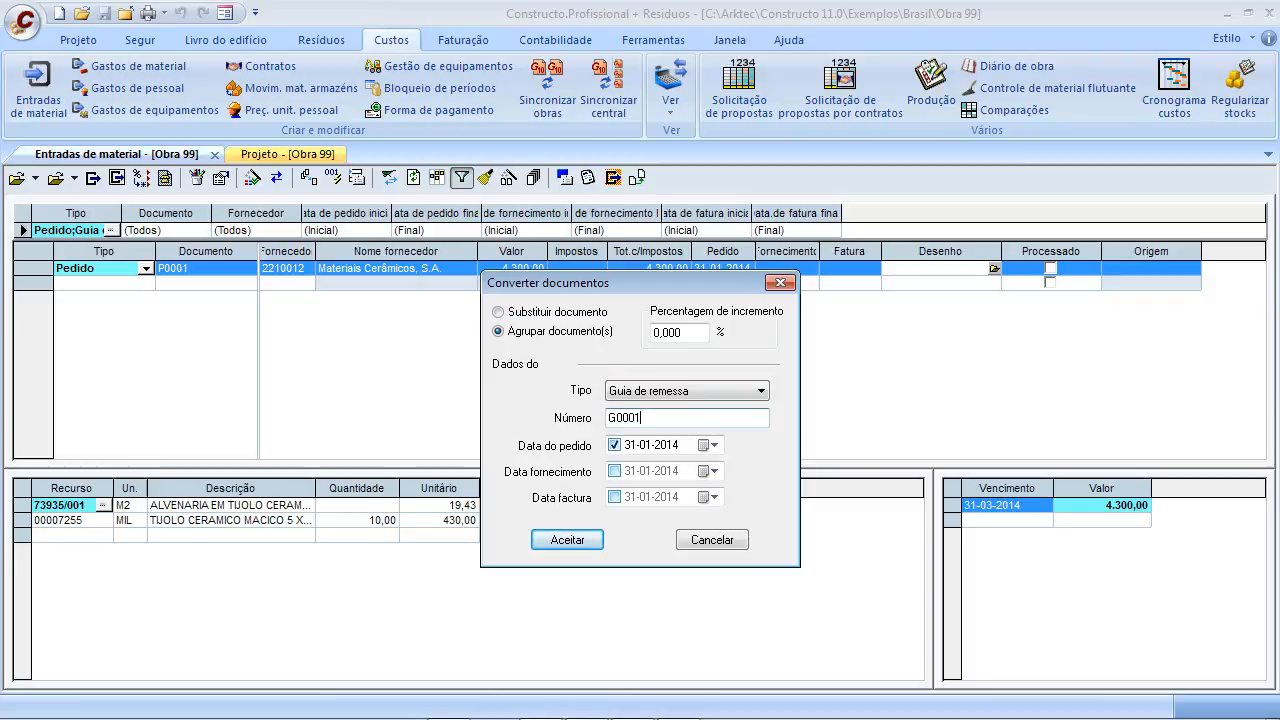
Set both the supply and invoice dates to 03-02-2014 and confirm the conversion
click(537, 471)
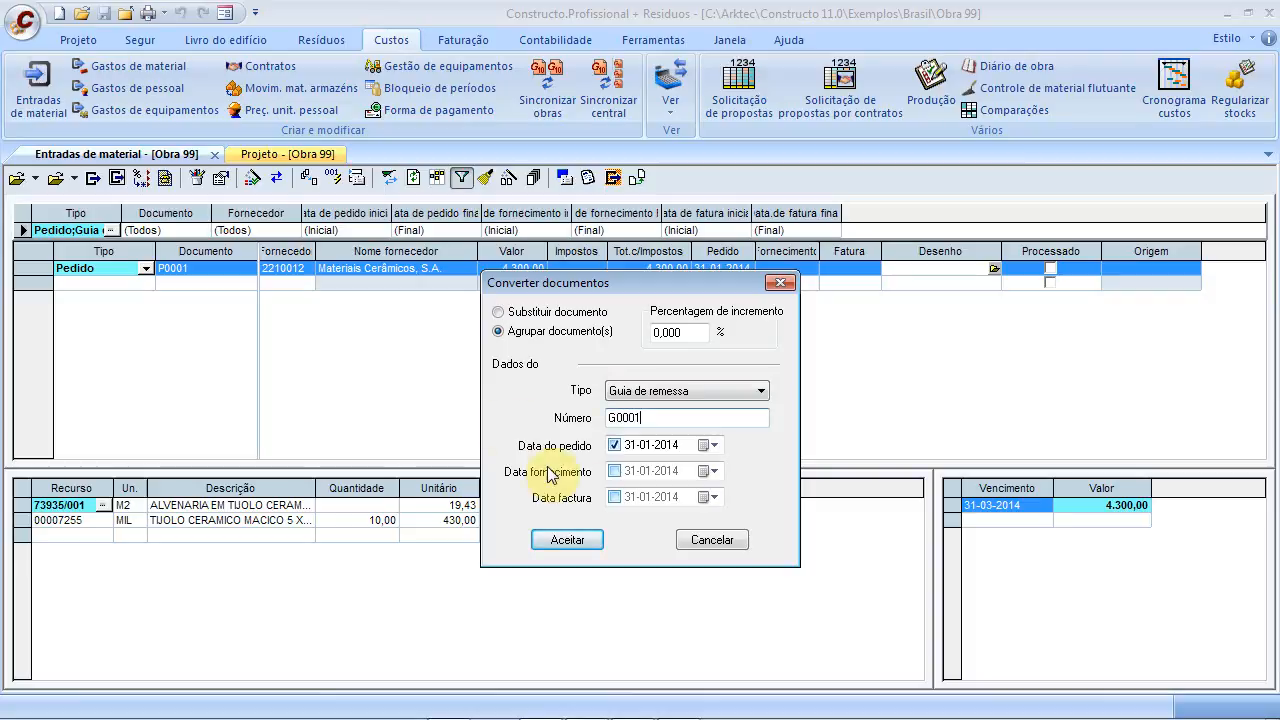
click(714, 471)
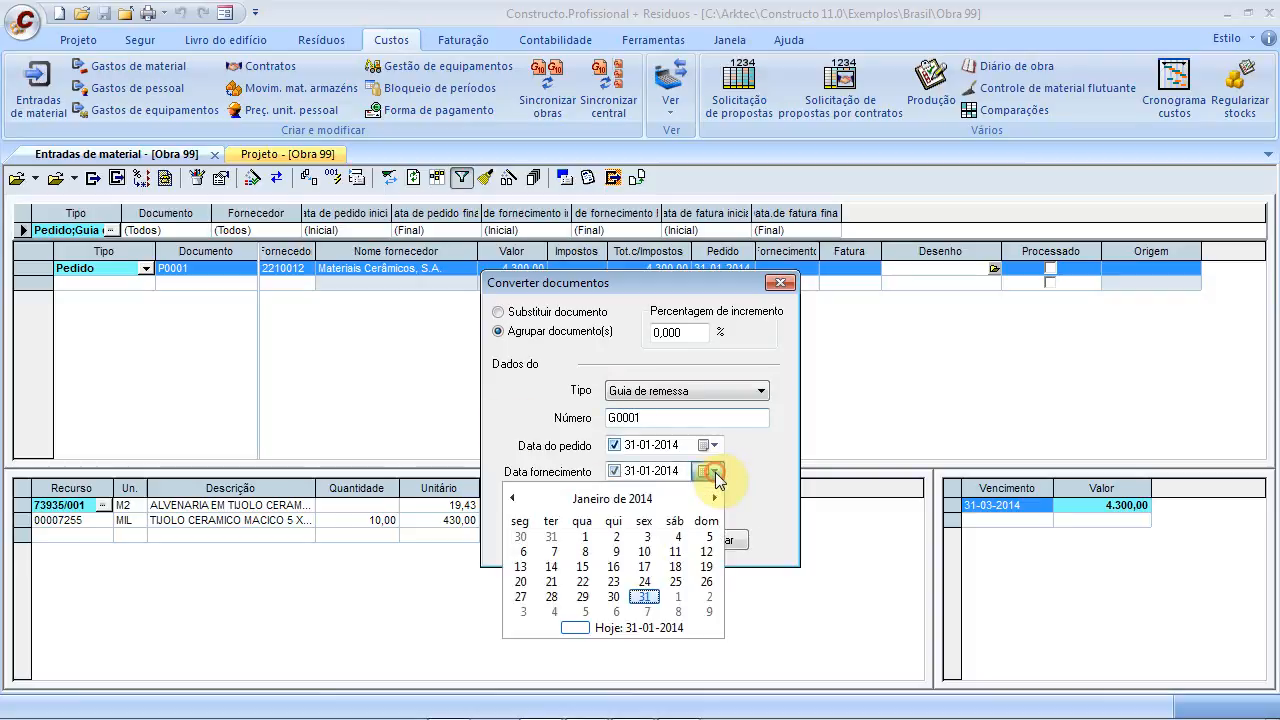
click(530, 613)
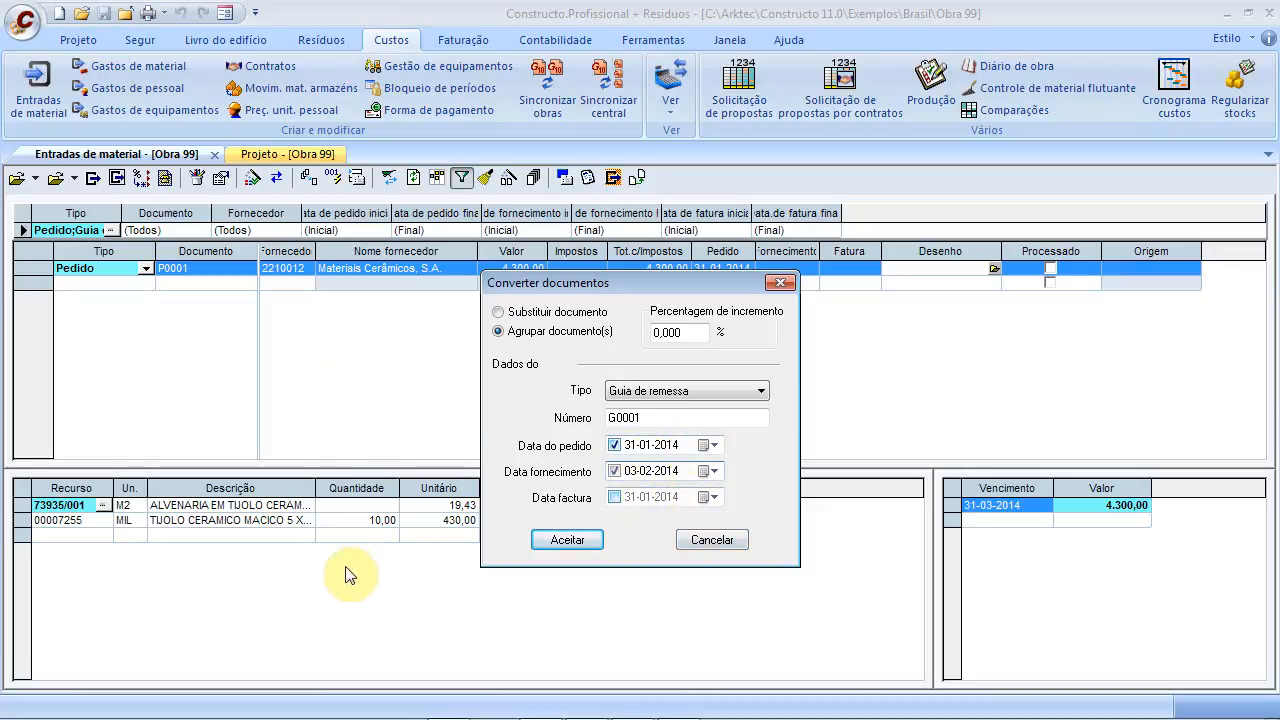
click(615, 497)
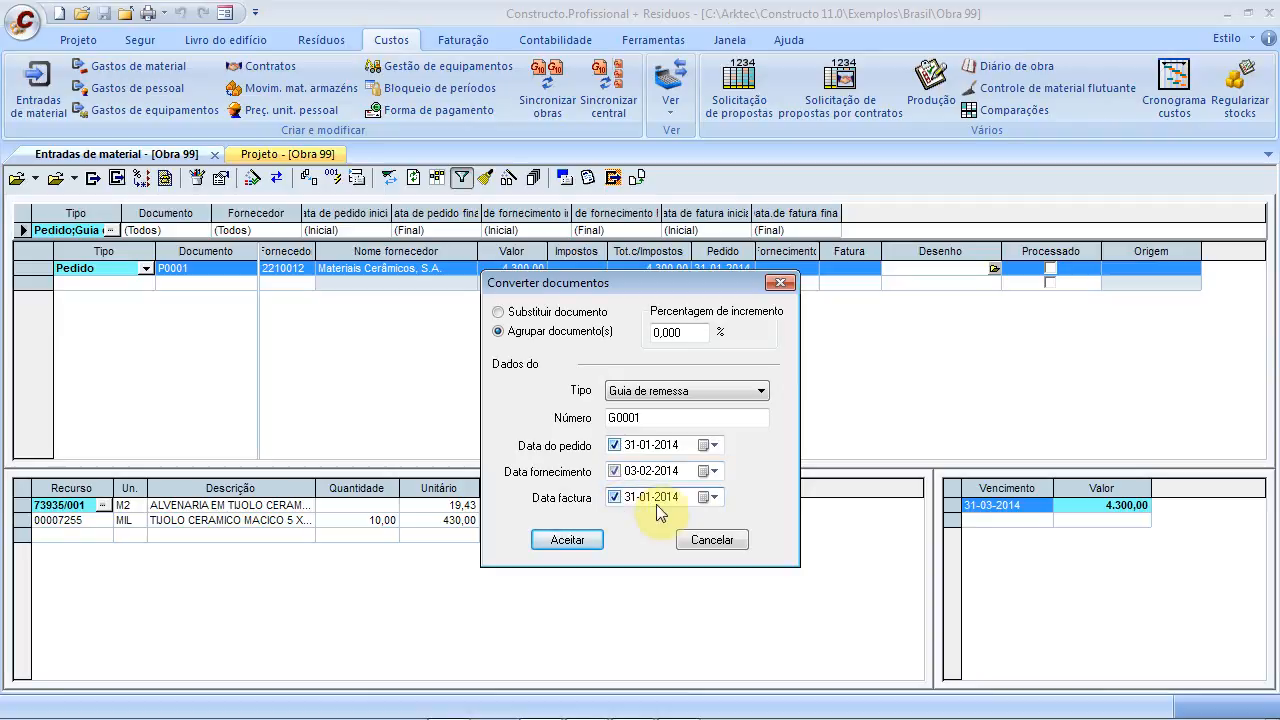
click(708, 497)
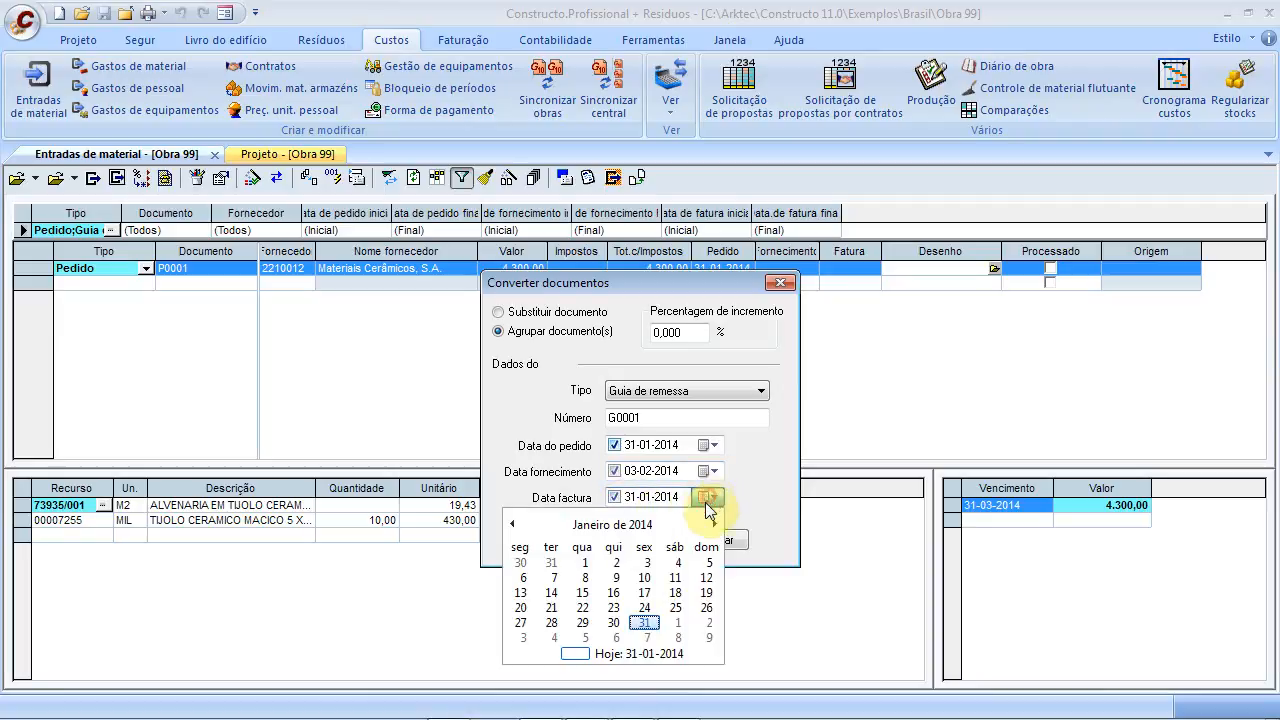
click(522, 637)
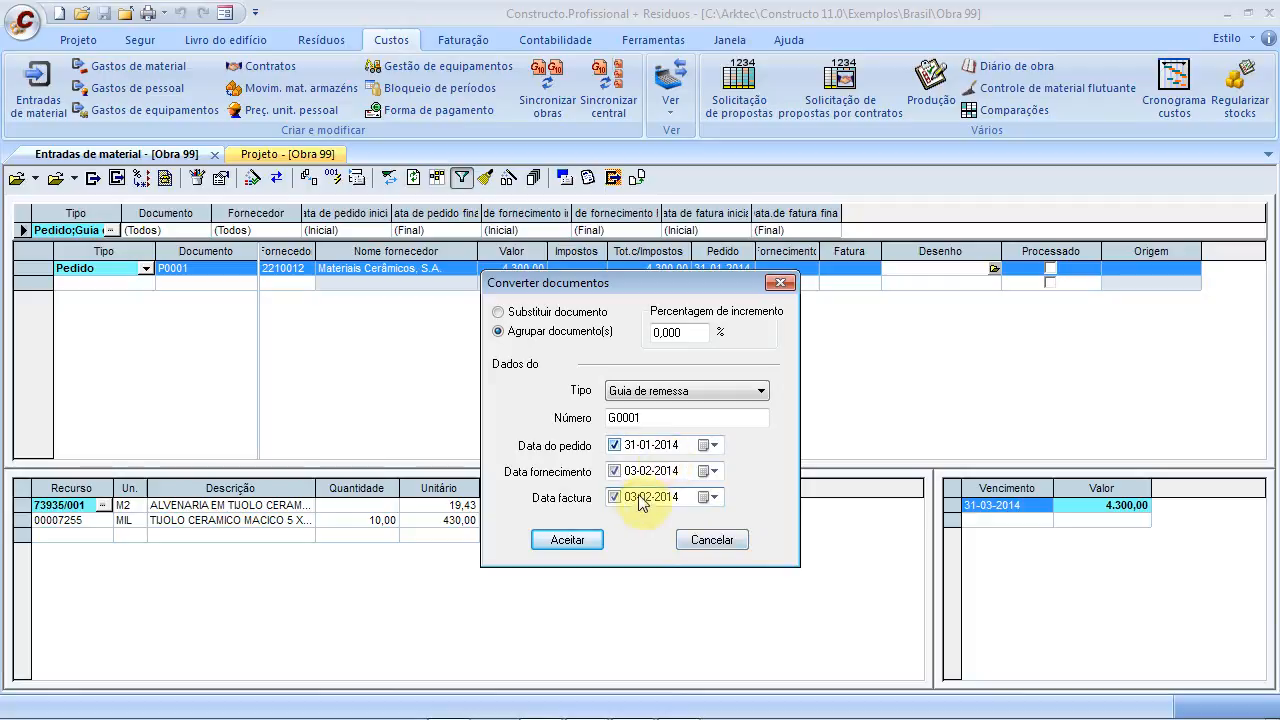
click(589, 538)
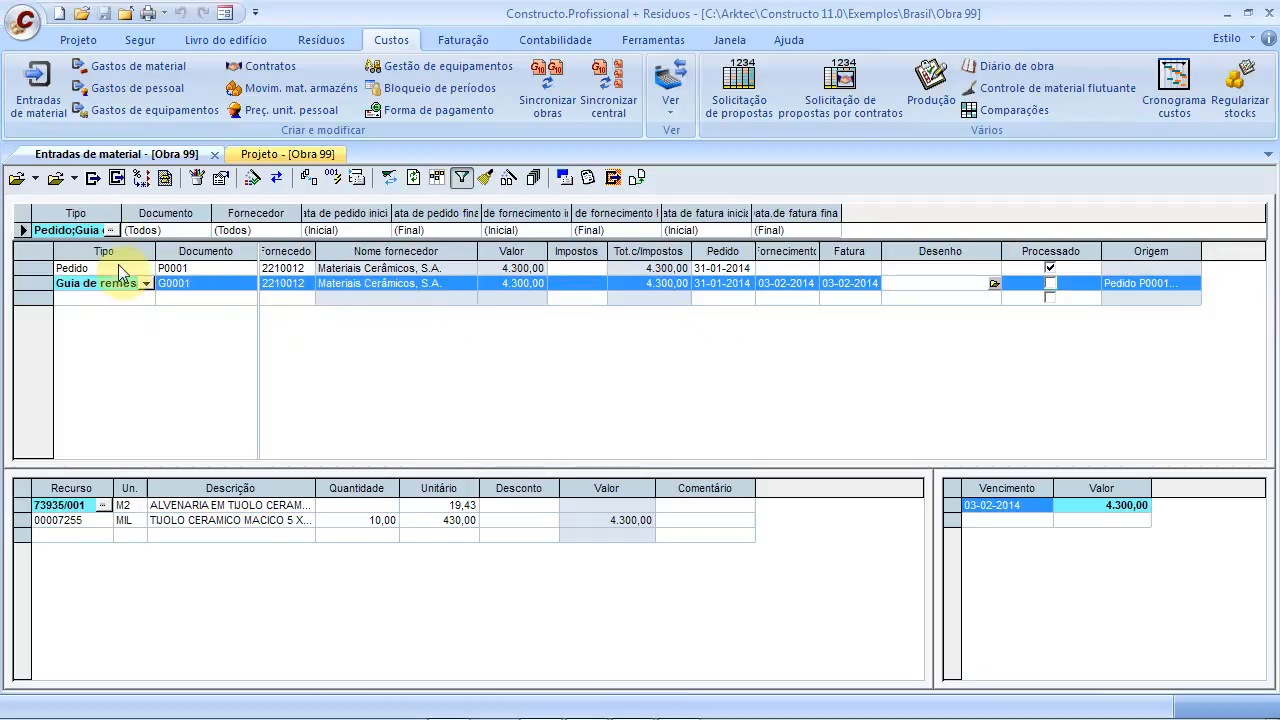
Convert delivery note G0001 into Factura recebida number F0001
click(318, 181)
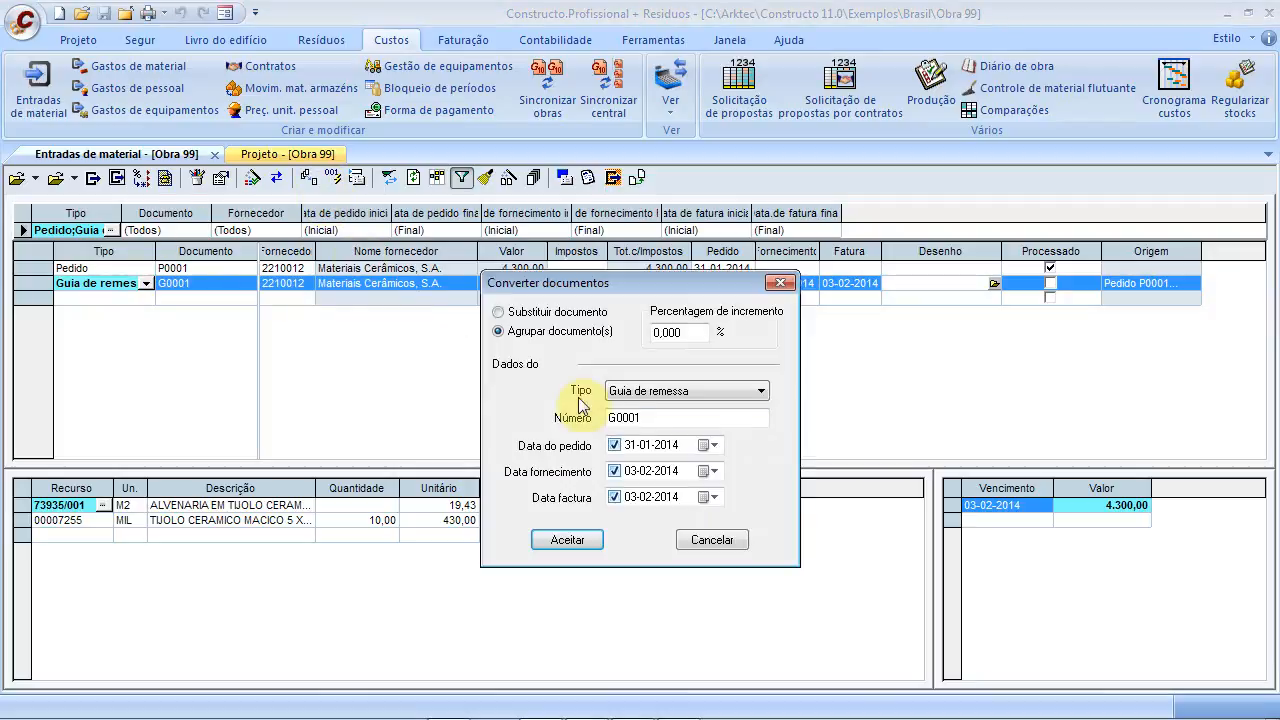
click(712, 391)
click(664, 436)
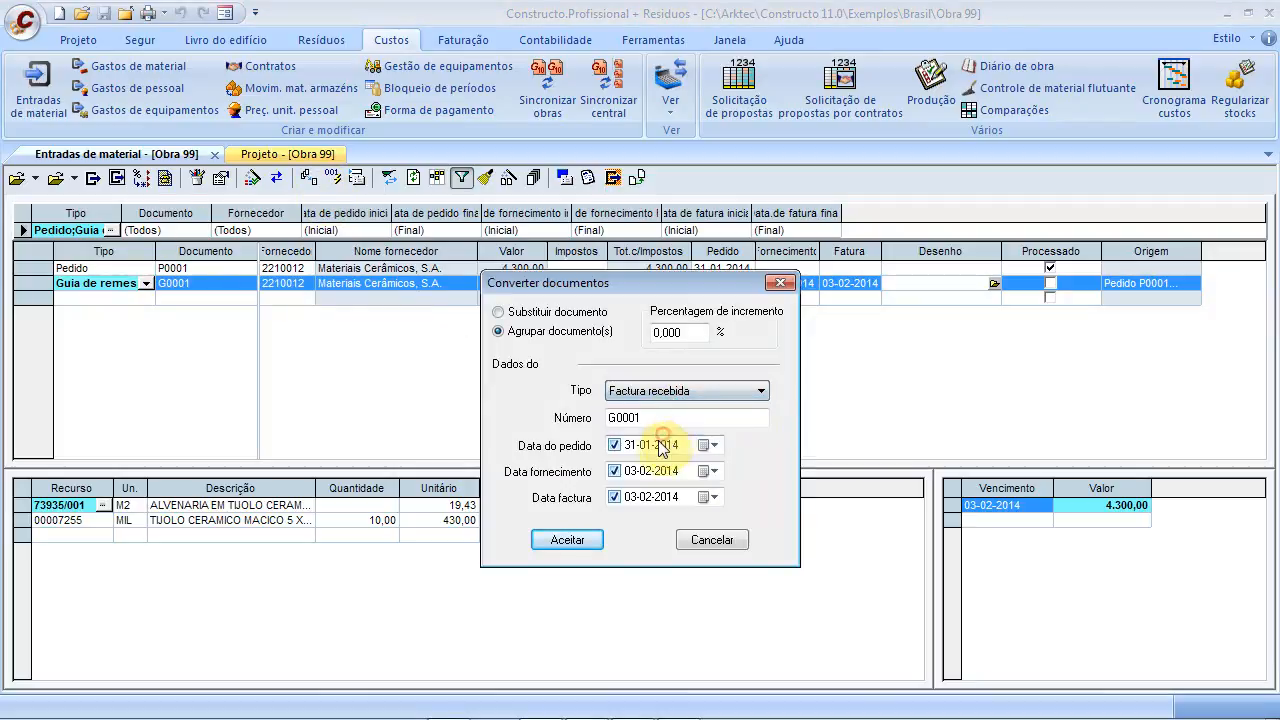
double_click(650, 417)
text(F)
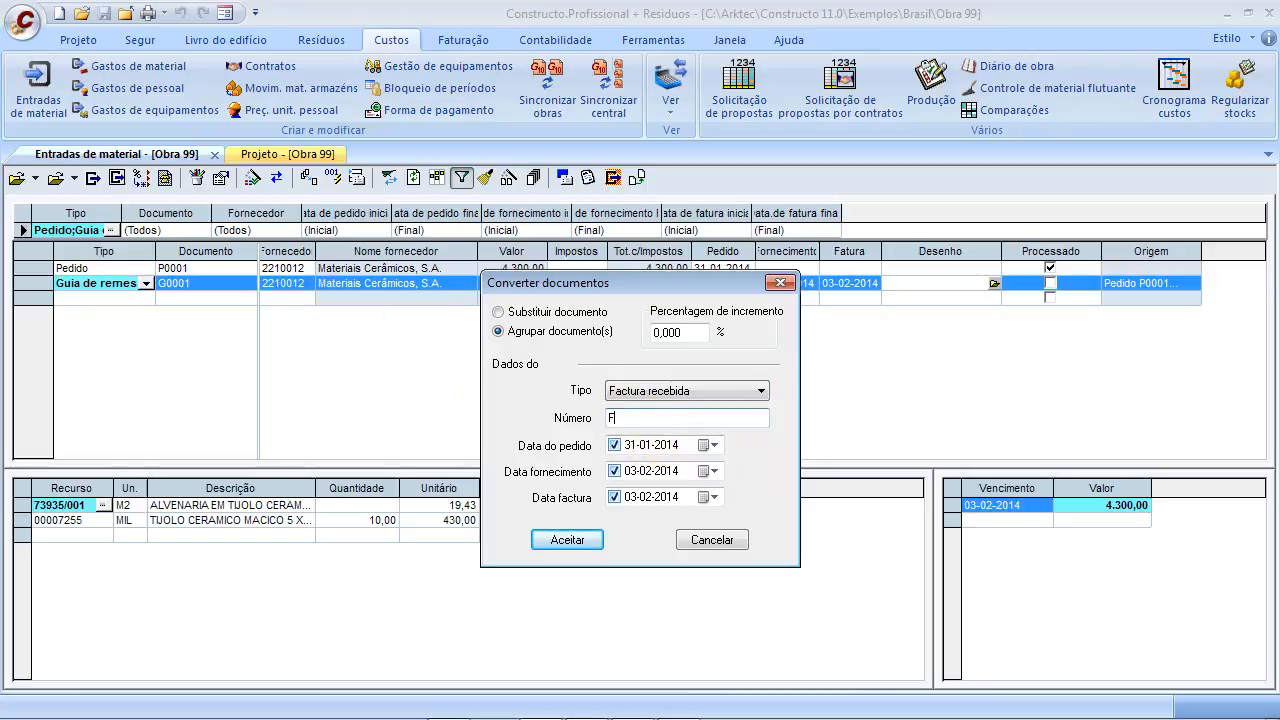
click(552, 543)
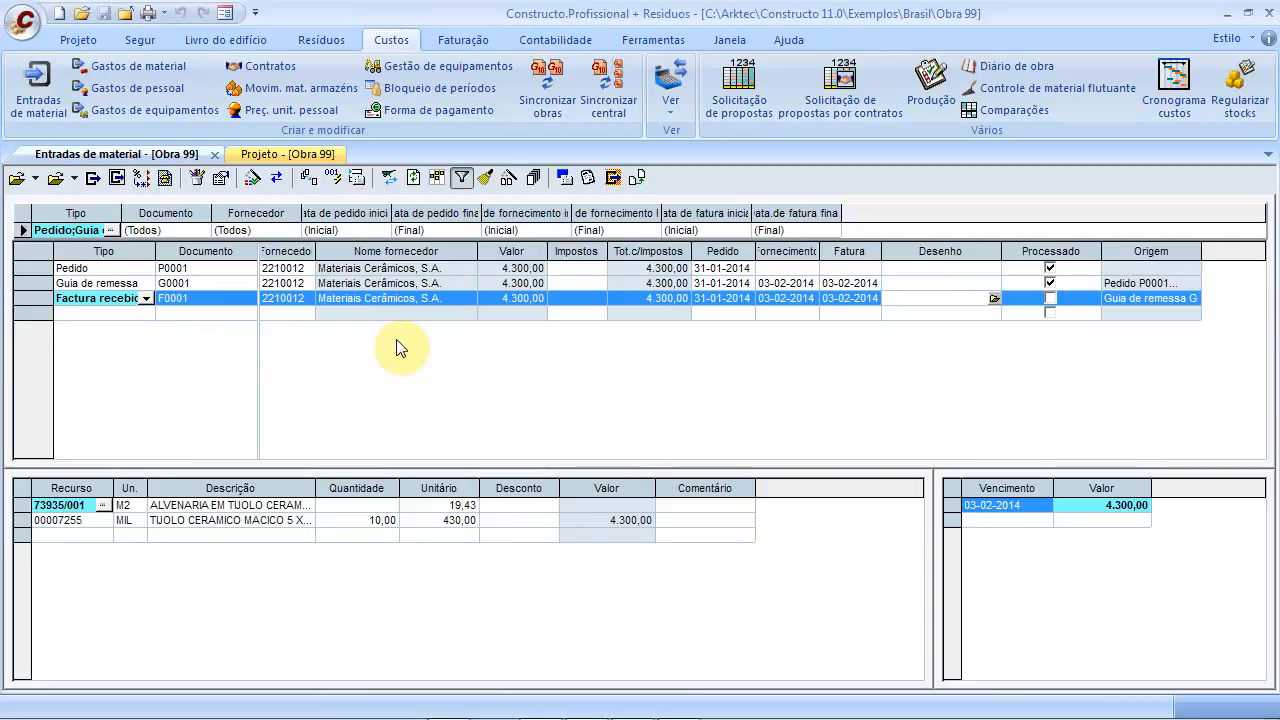
click(116, 315)
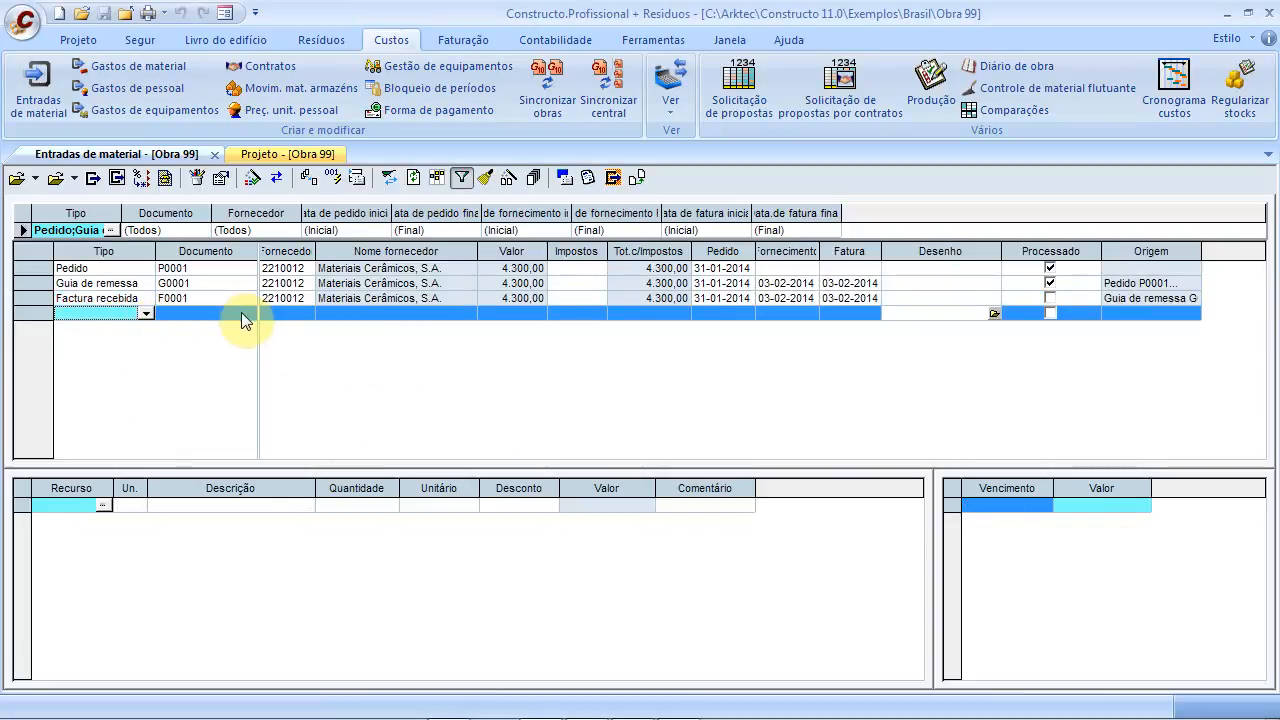
View the document links P0001 → G0001 → F0001, then close them and select invoice F0001
click(439, 178)
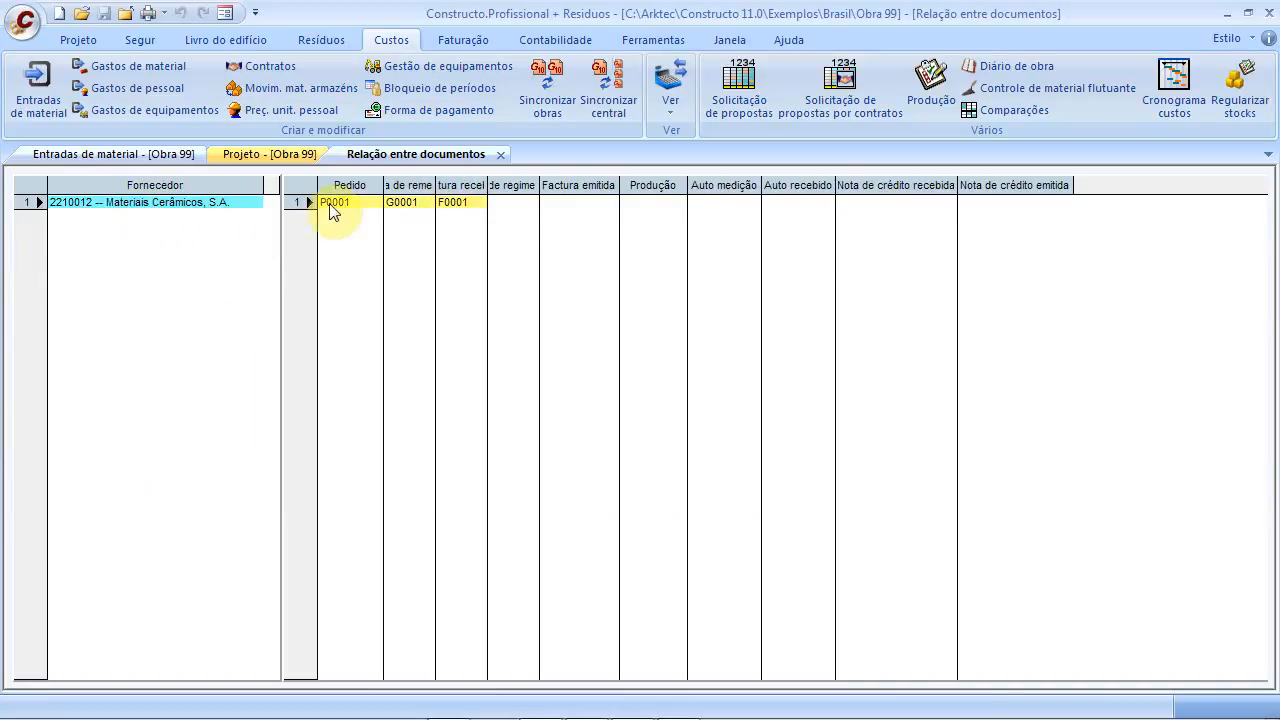
click(452, 203)
mouse_move(487, 185)
mouse_down()
mouse_move(545, 182)
mouse_move(488, 182)
mouse_up()
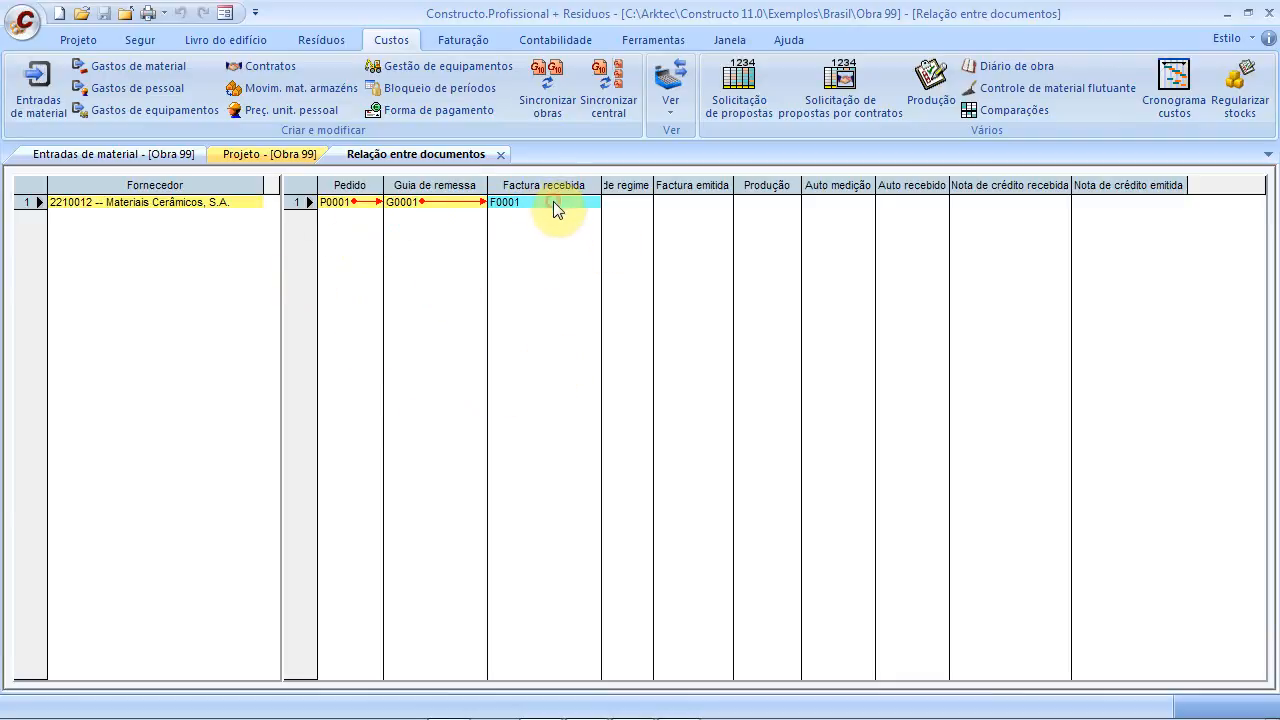
click(420, 204)
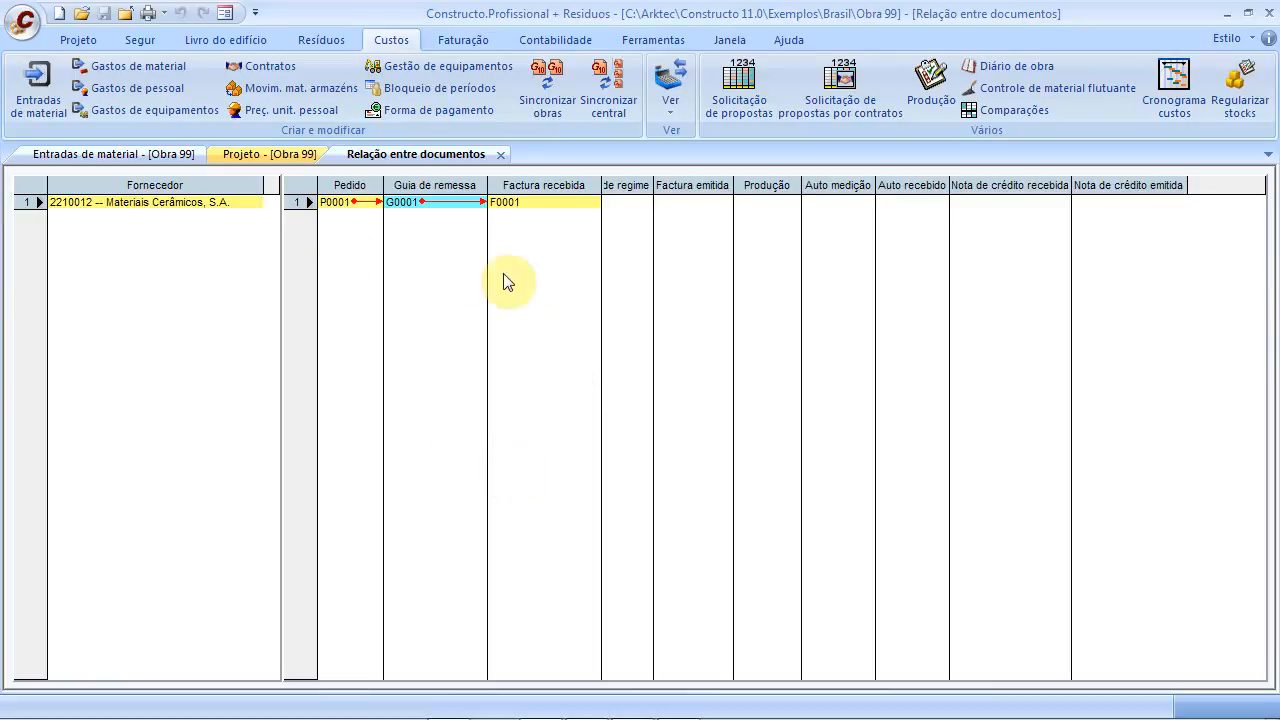
click(506, 156)
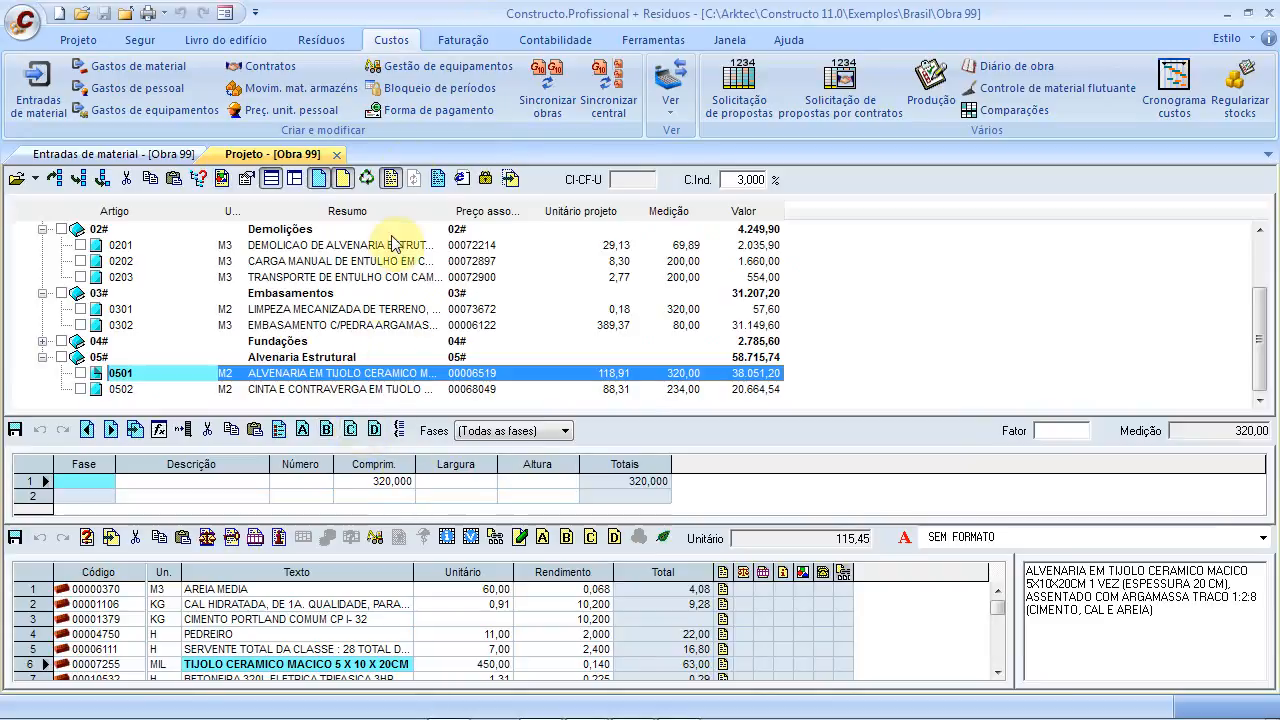
click(165, 155)
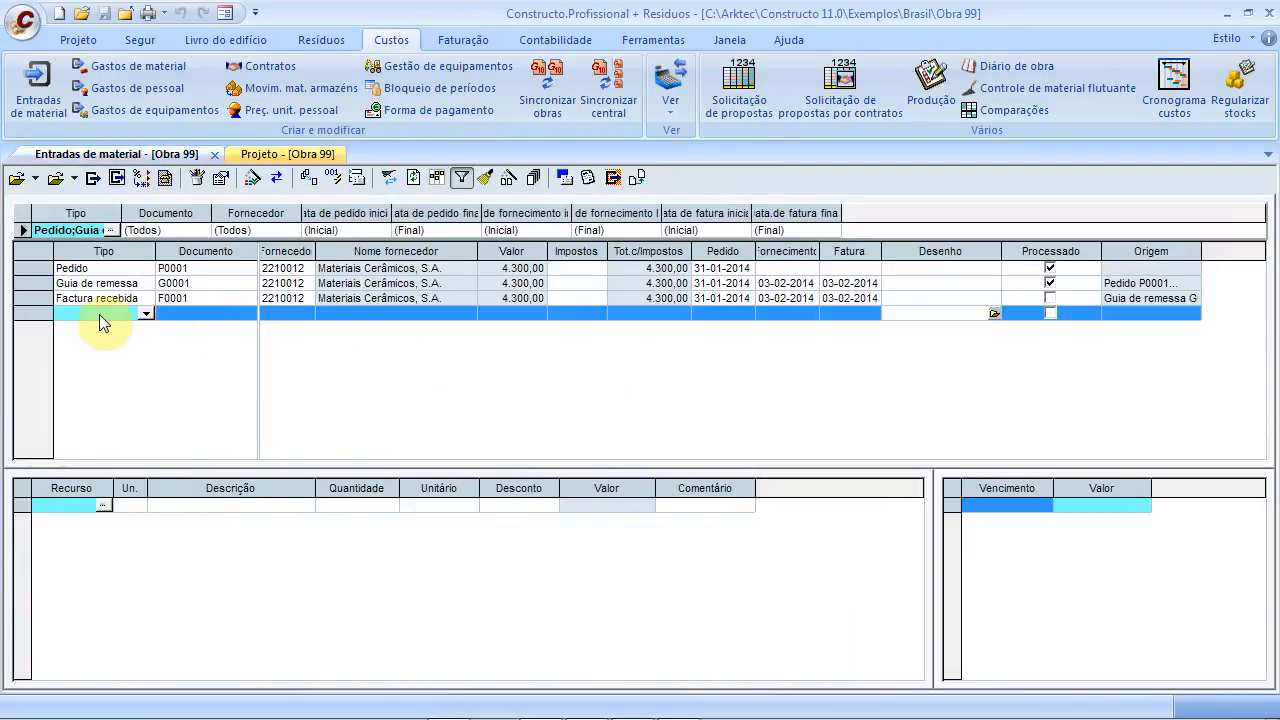
click(176, 299)
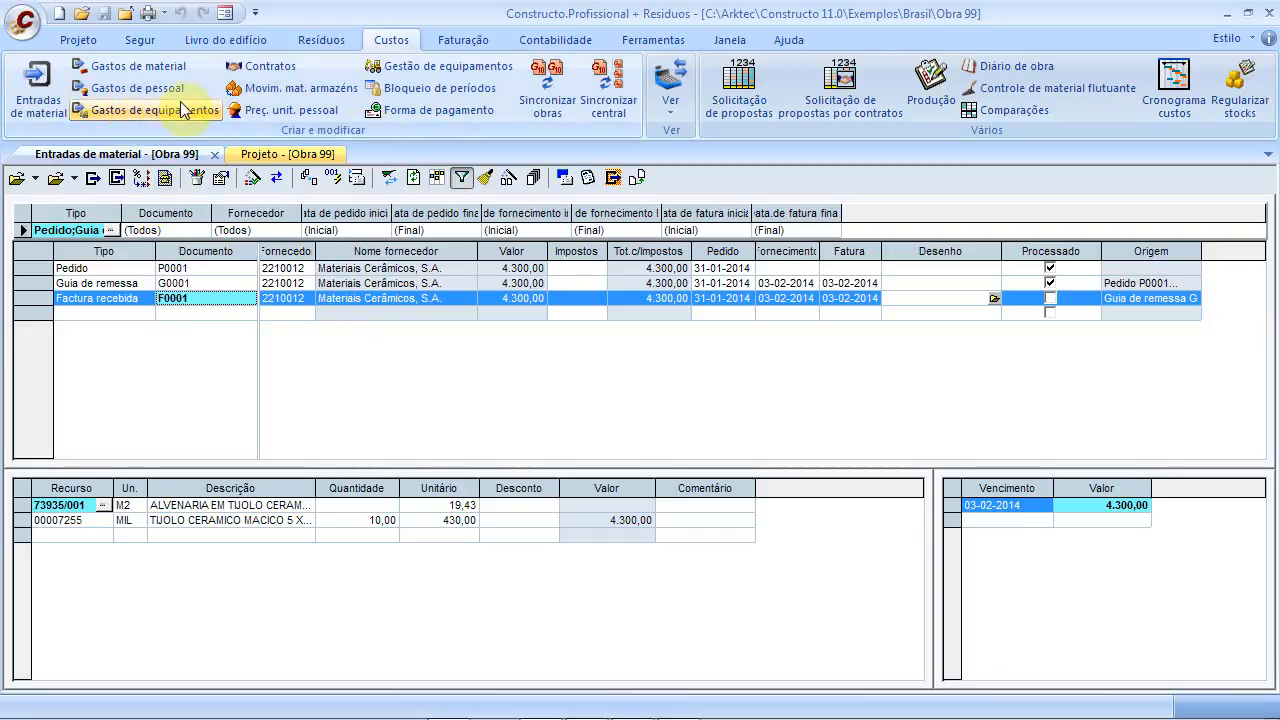
In Gastos de equipamentos, add brick resource 00007255 with quantity 20
click(162, 67)
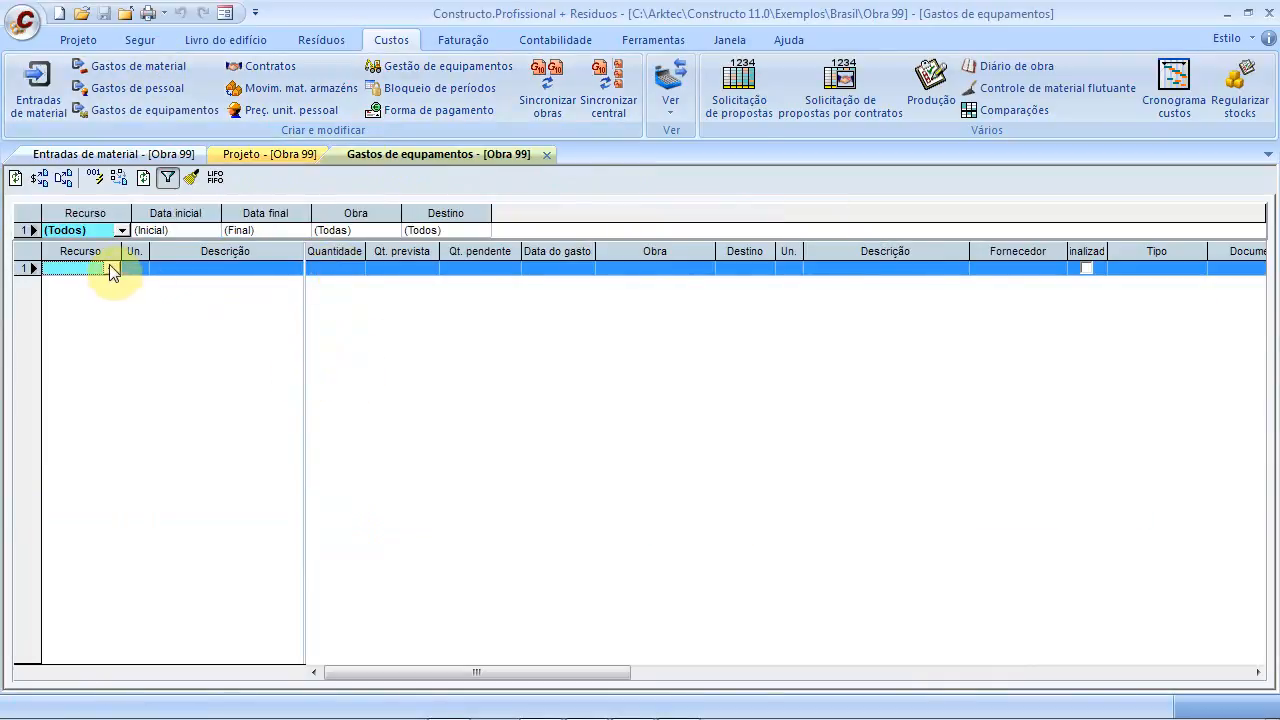
click(110, 268)
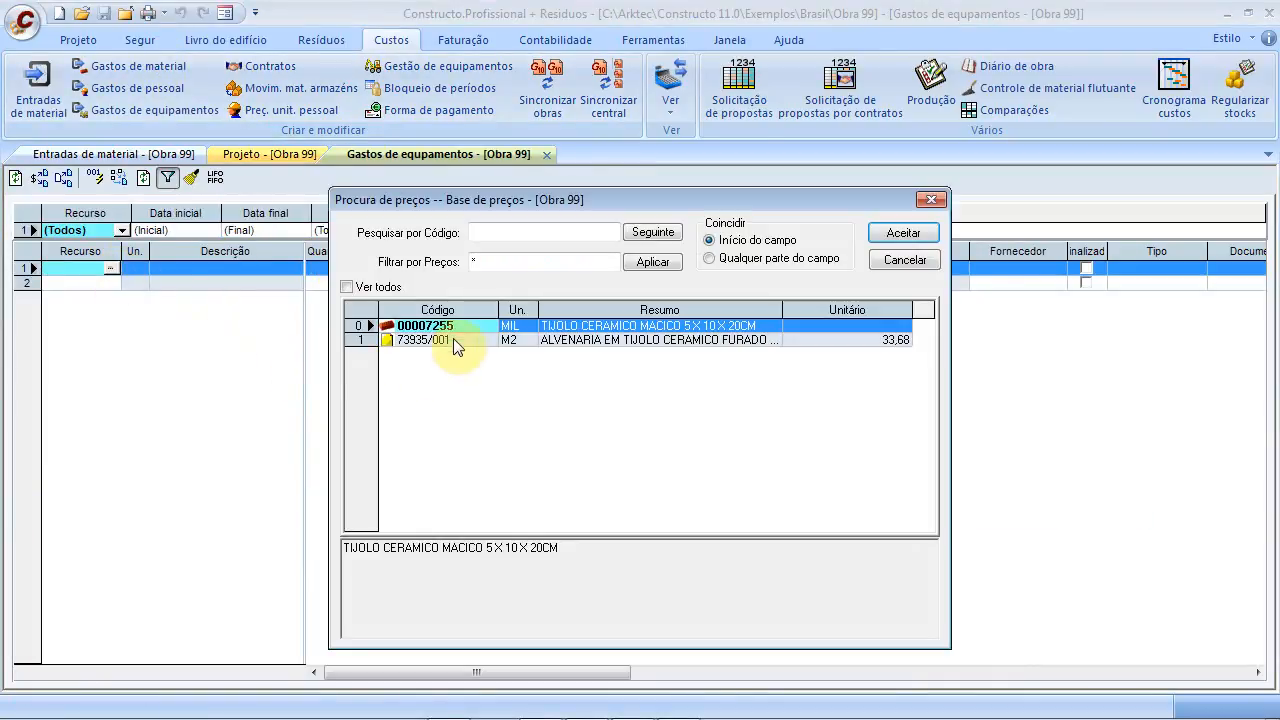
click(640, 327)
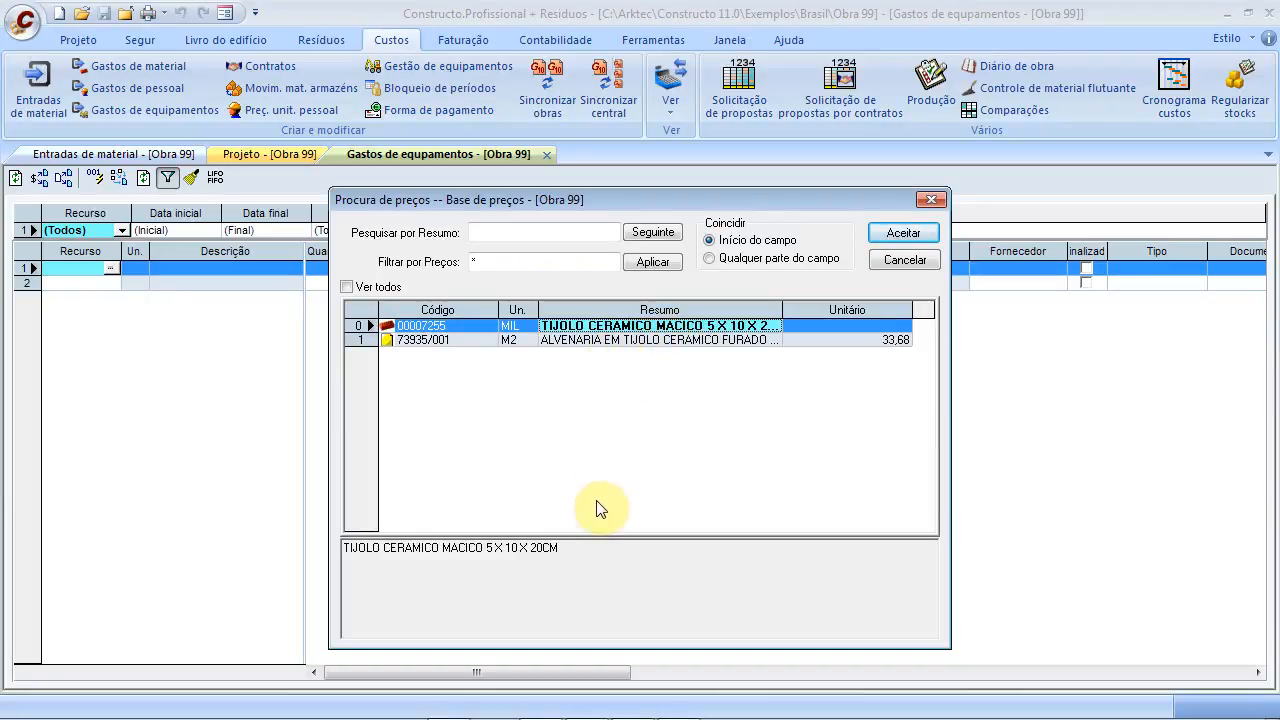
click(889, 239)
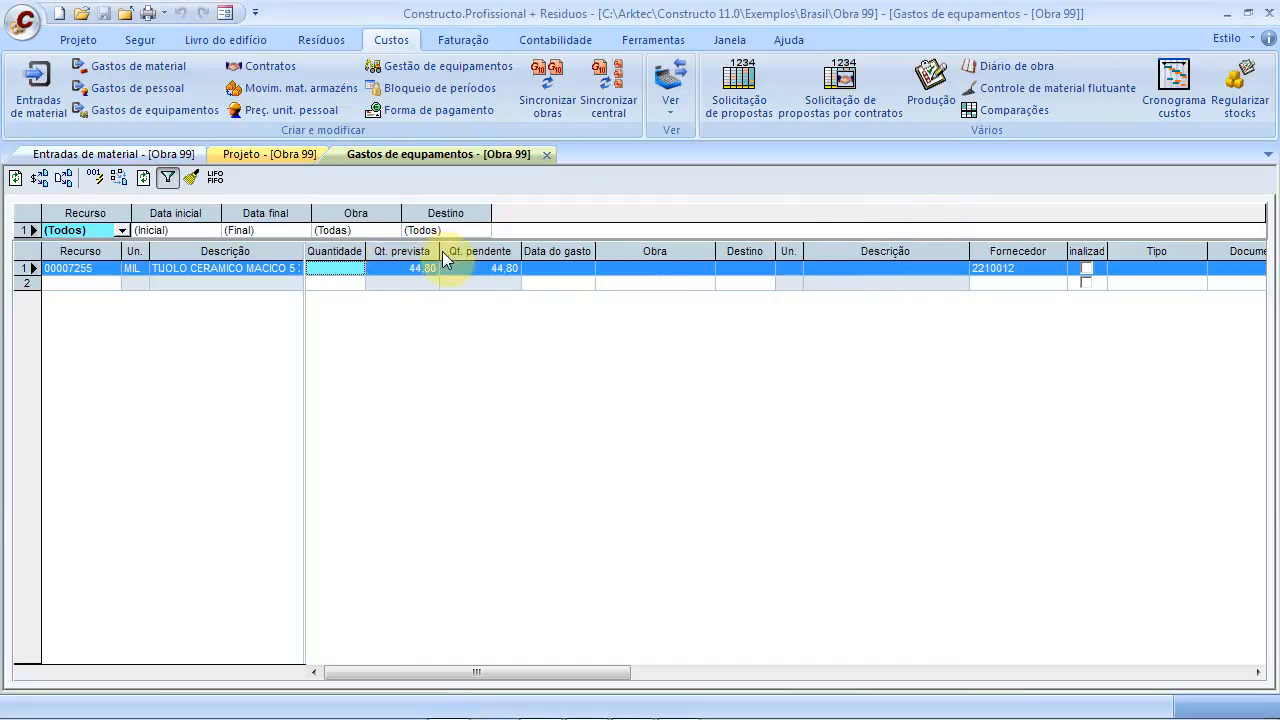
drag(440, 257, 497, 252)
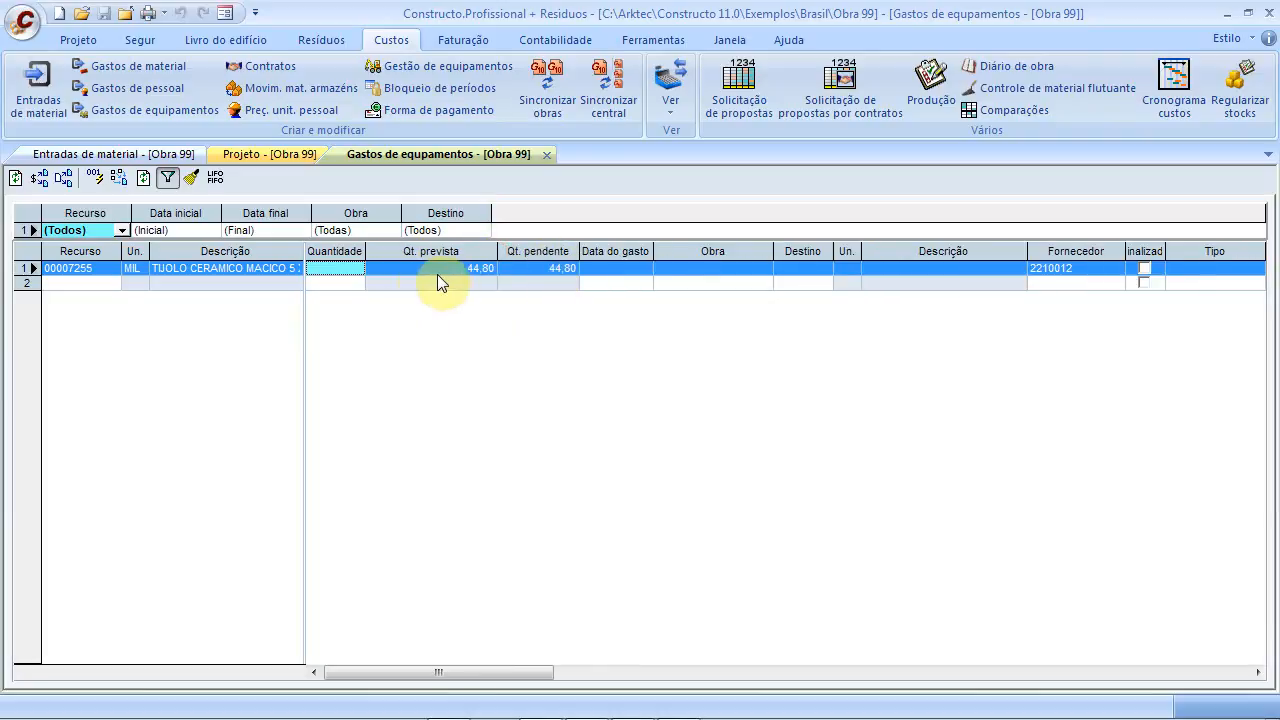
click(343, 270)
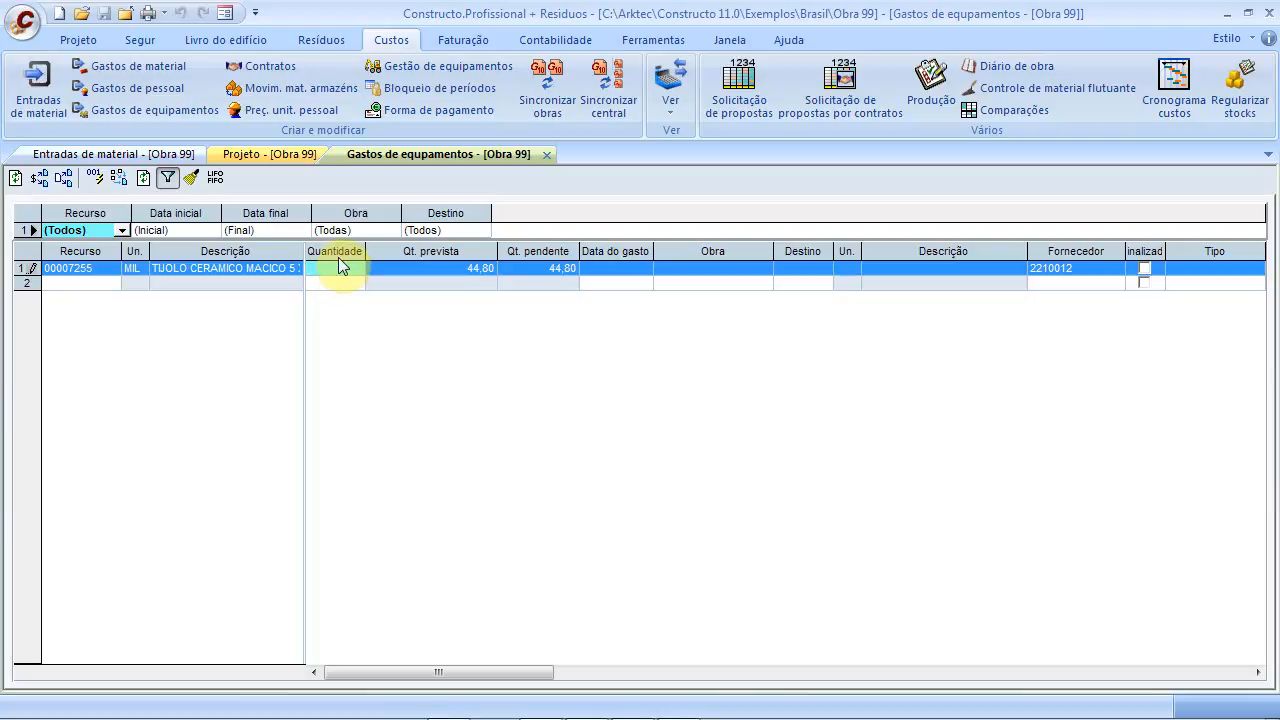
text(20)
click(376, 267)
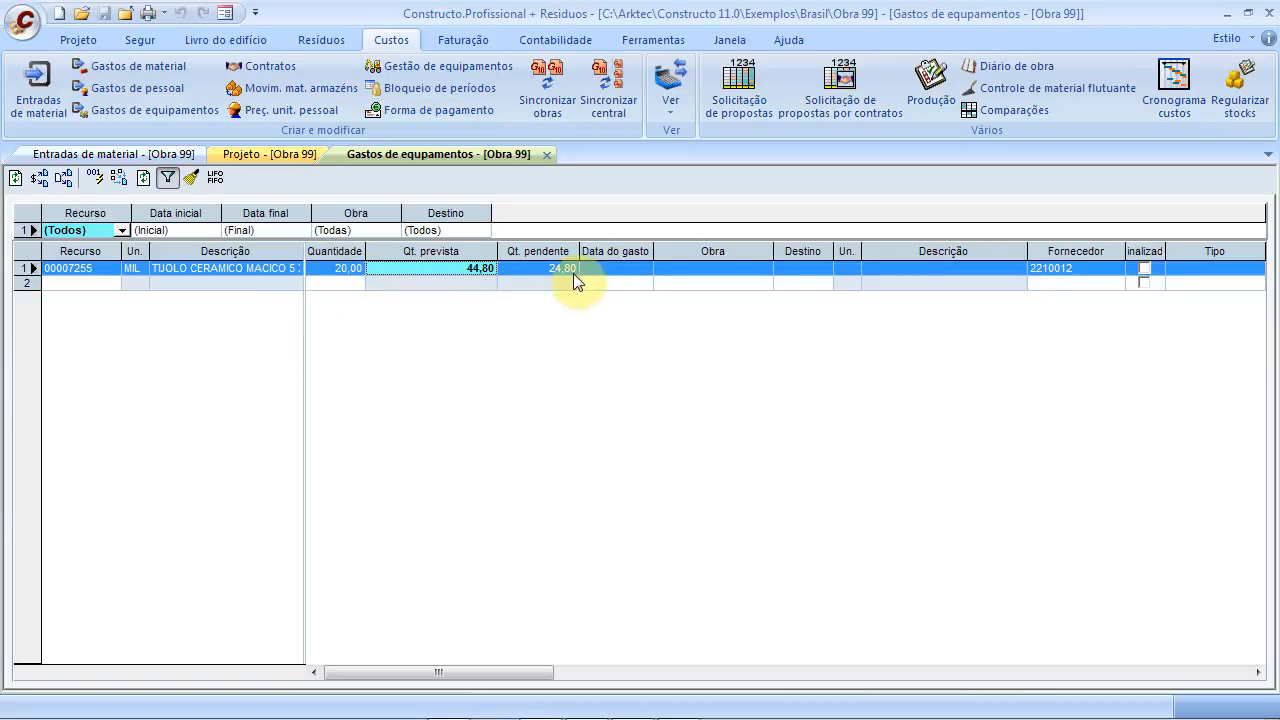
Date the expense 03-02-2014 and charge it to budget item 0501 brick masonry
click(624, 273)
click(644, 269)
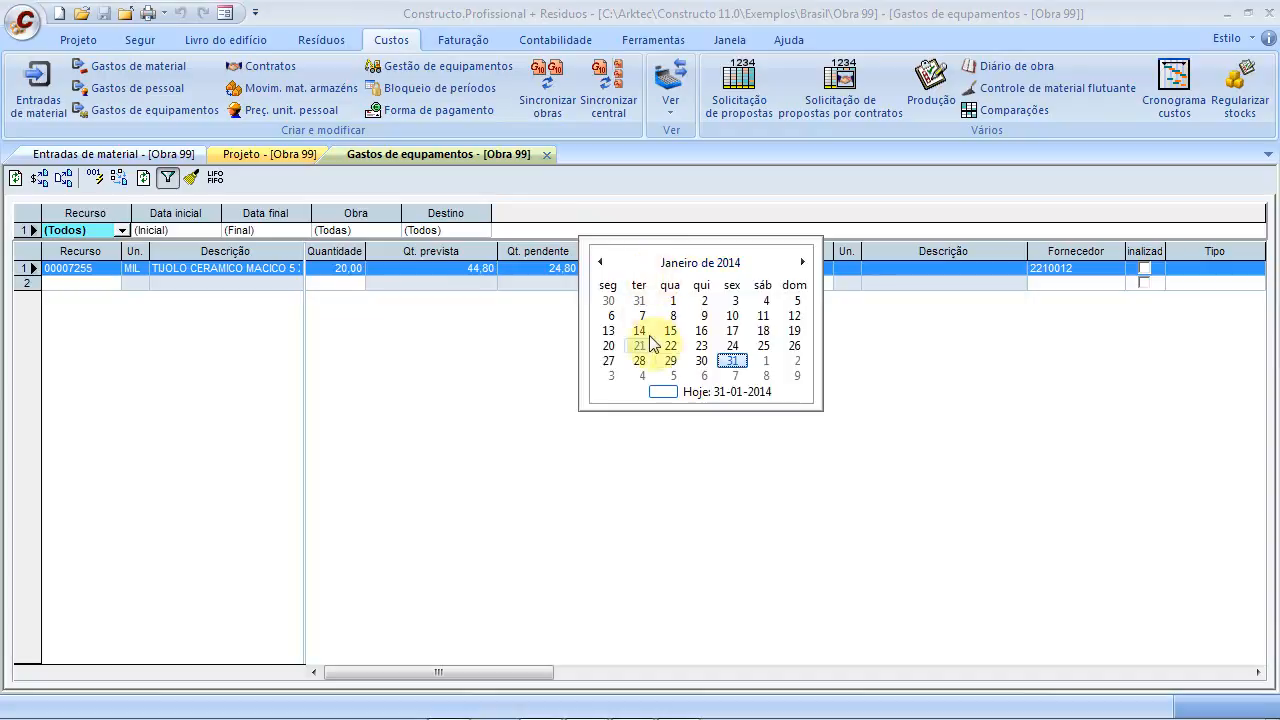
click(611, 376)
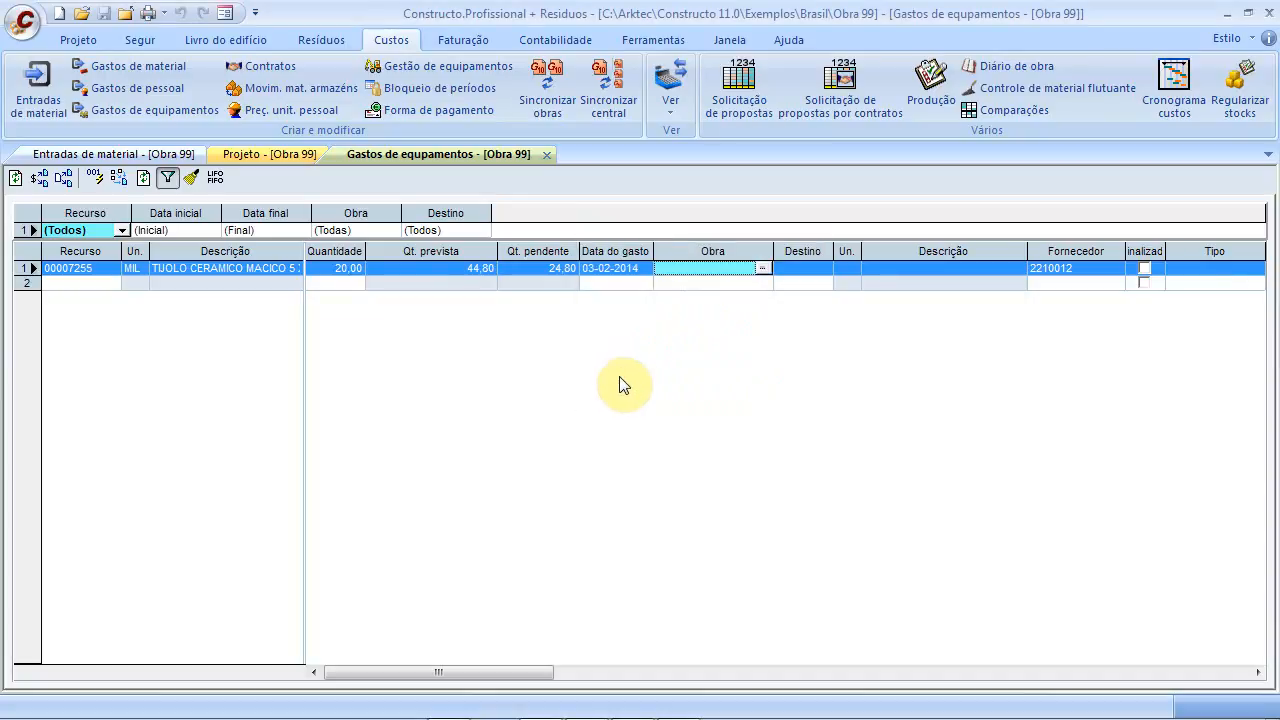
click(765, 270)
click(874, 597)
click(812, 270)
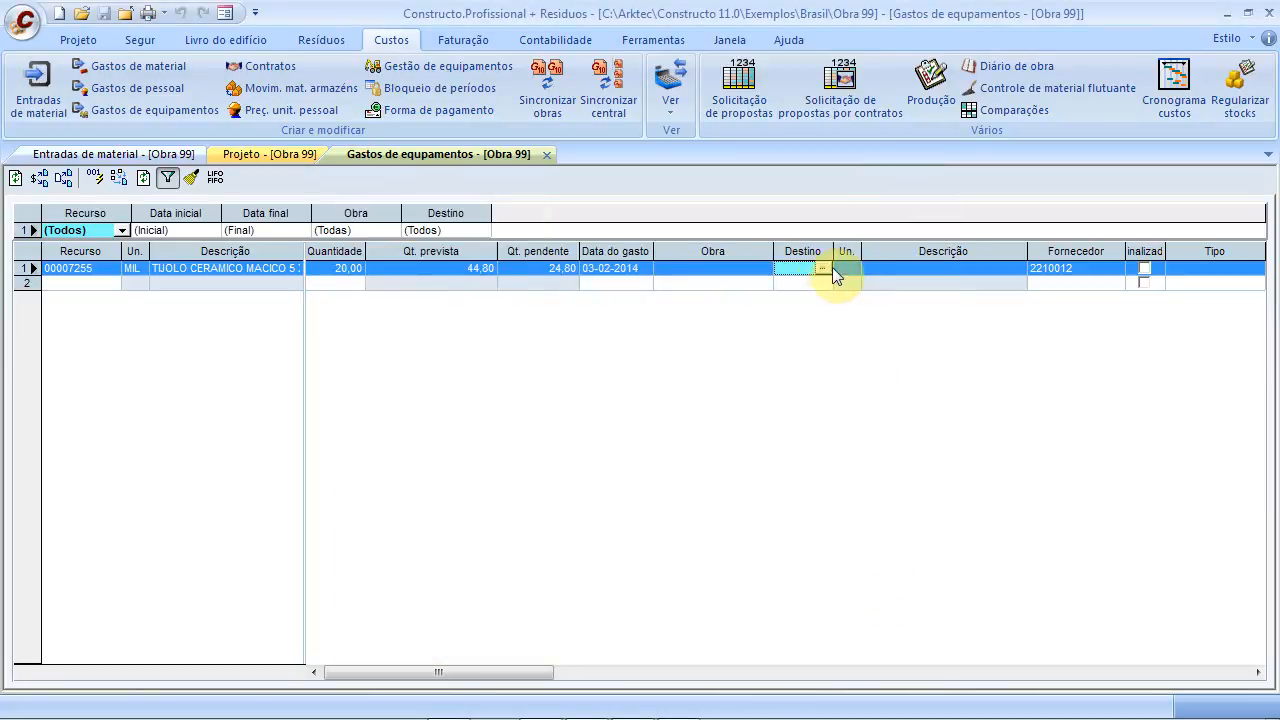
click(822, 268)
click(928, 433)
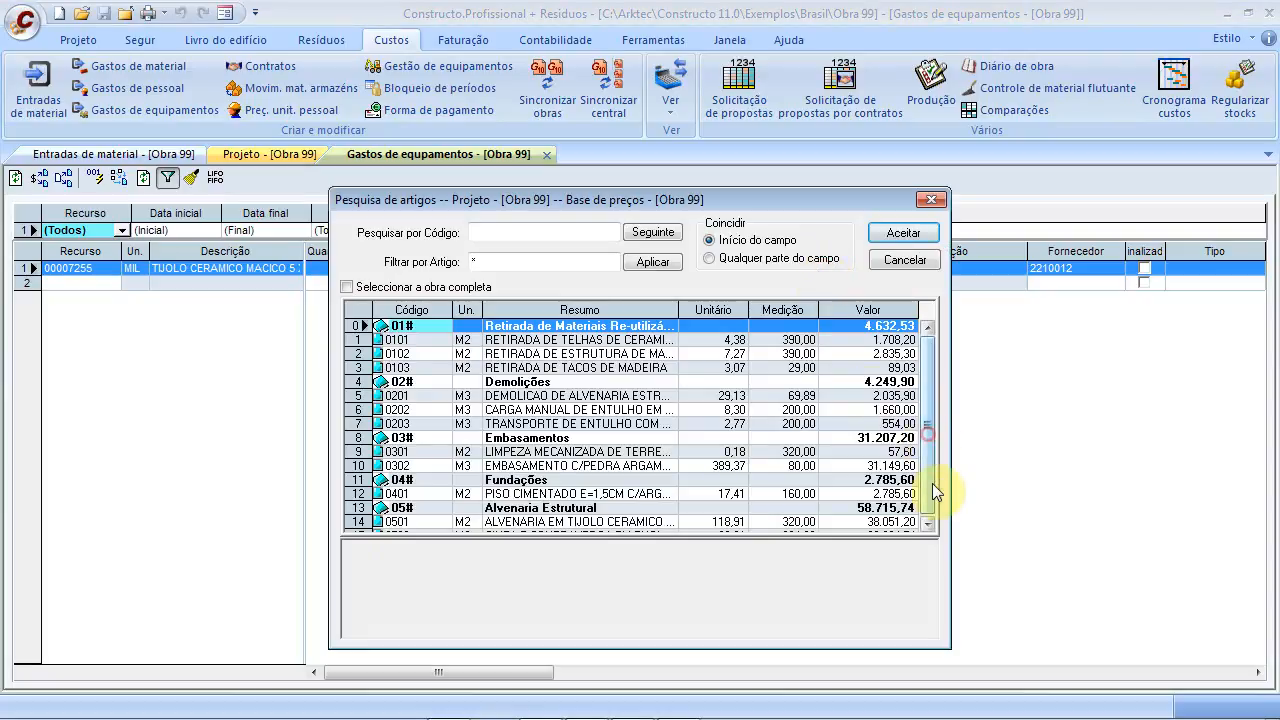
click(628, 521)
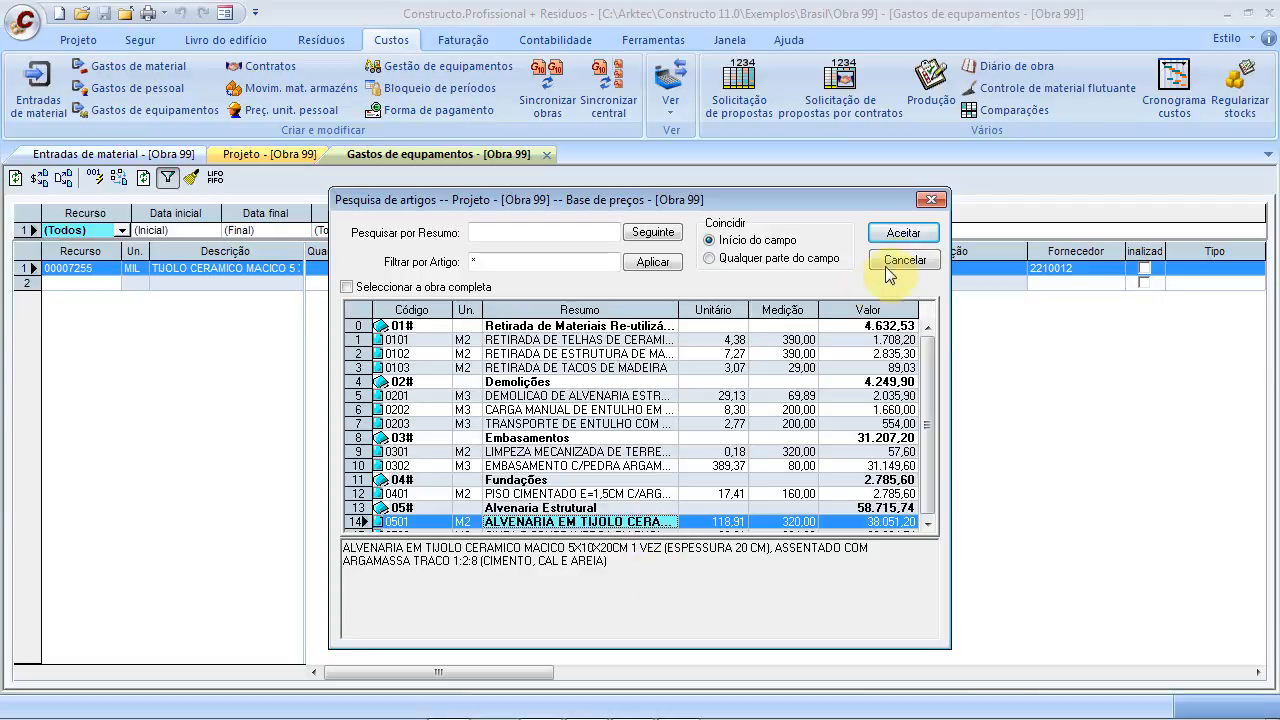
click(903, 233)
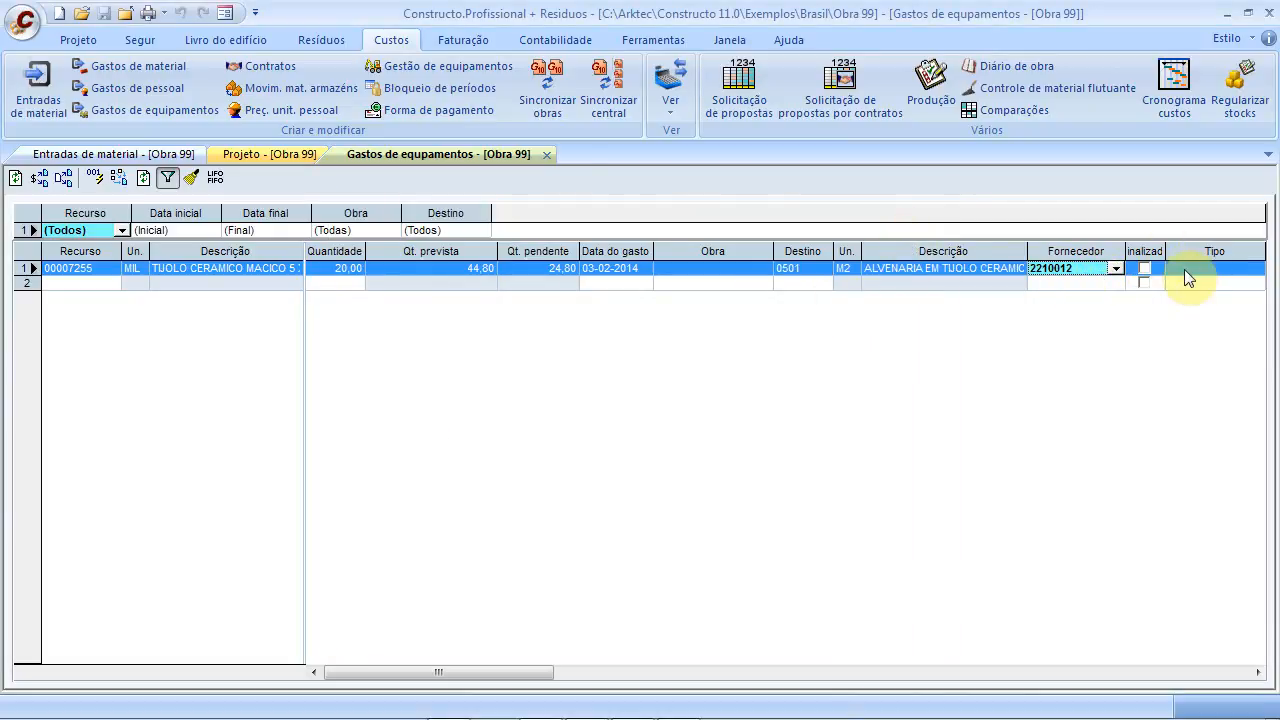
Add row 2 with brick 00007255, quantity 20, dated 10 February 2014
click(65, 284)
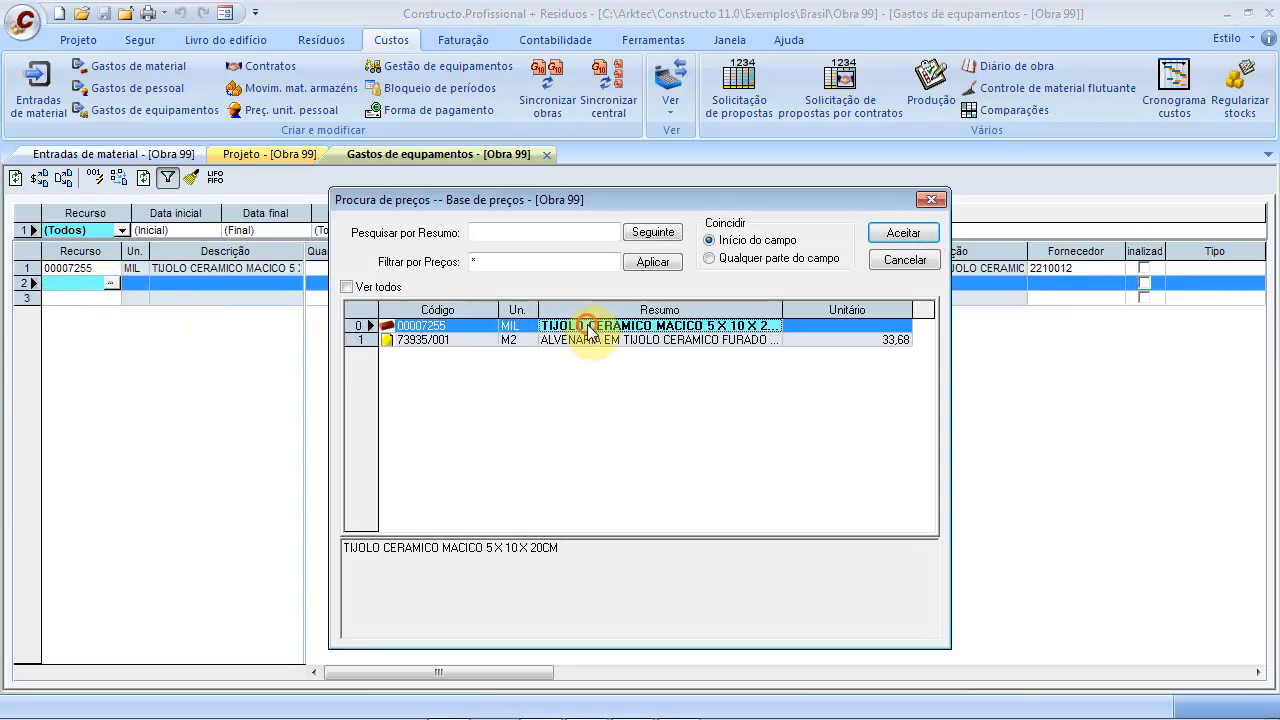
click(900, 232)
click(321, 286)
text(20)
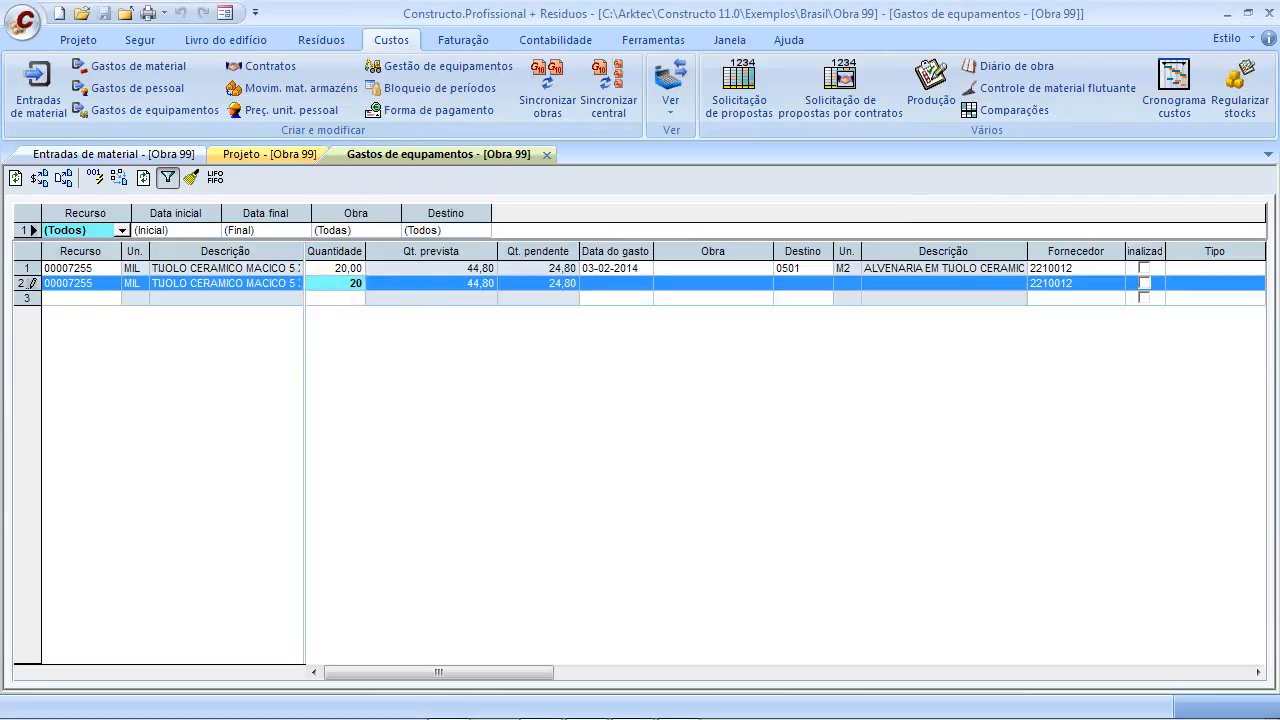
click(616, 287)
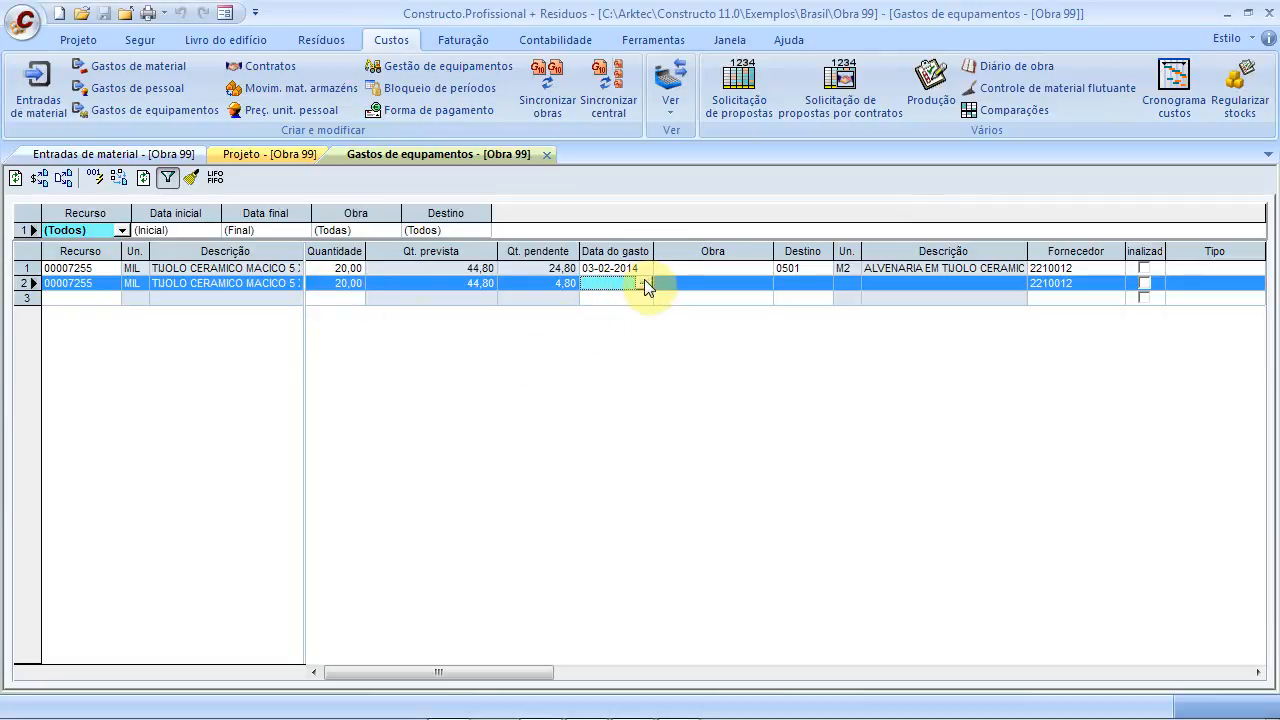
click(644, 277)
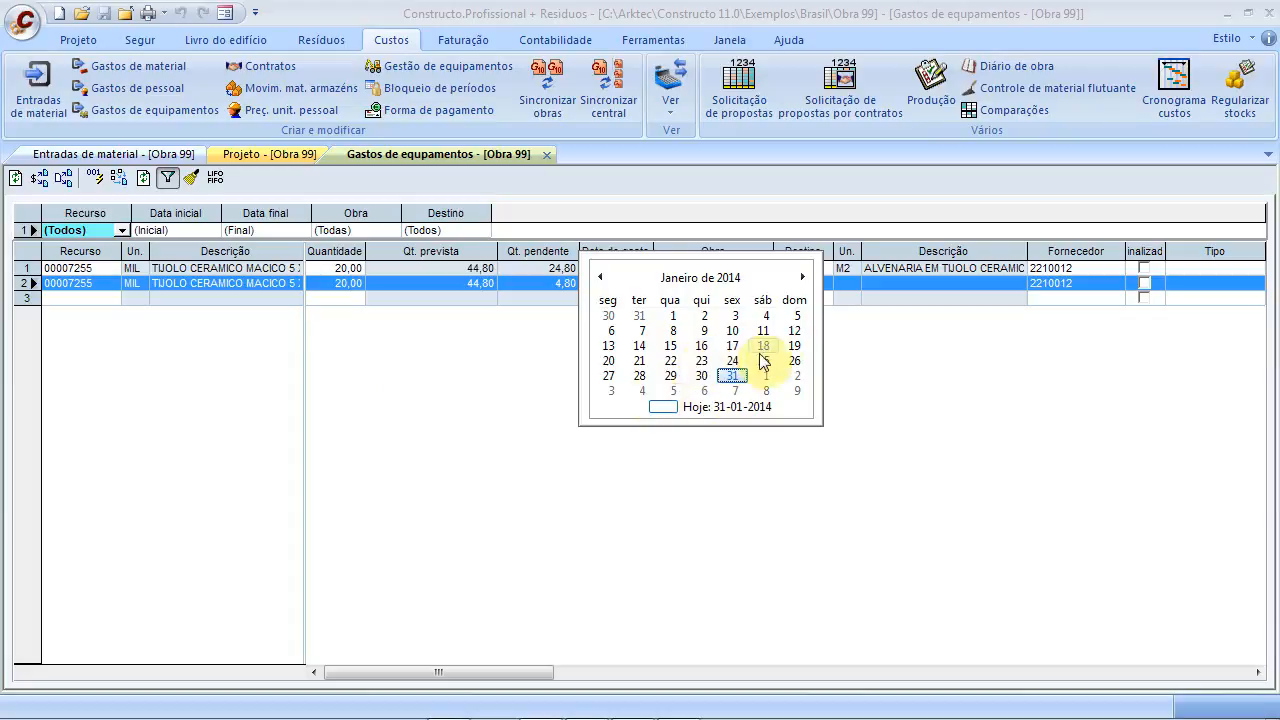
click(802, 277)
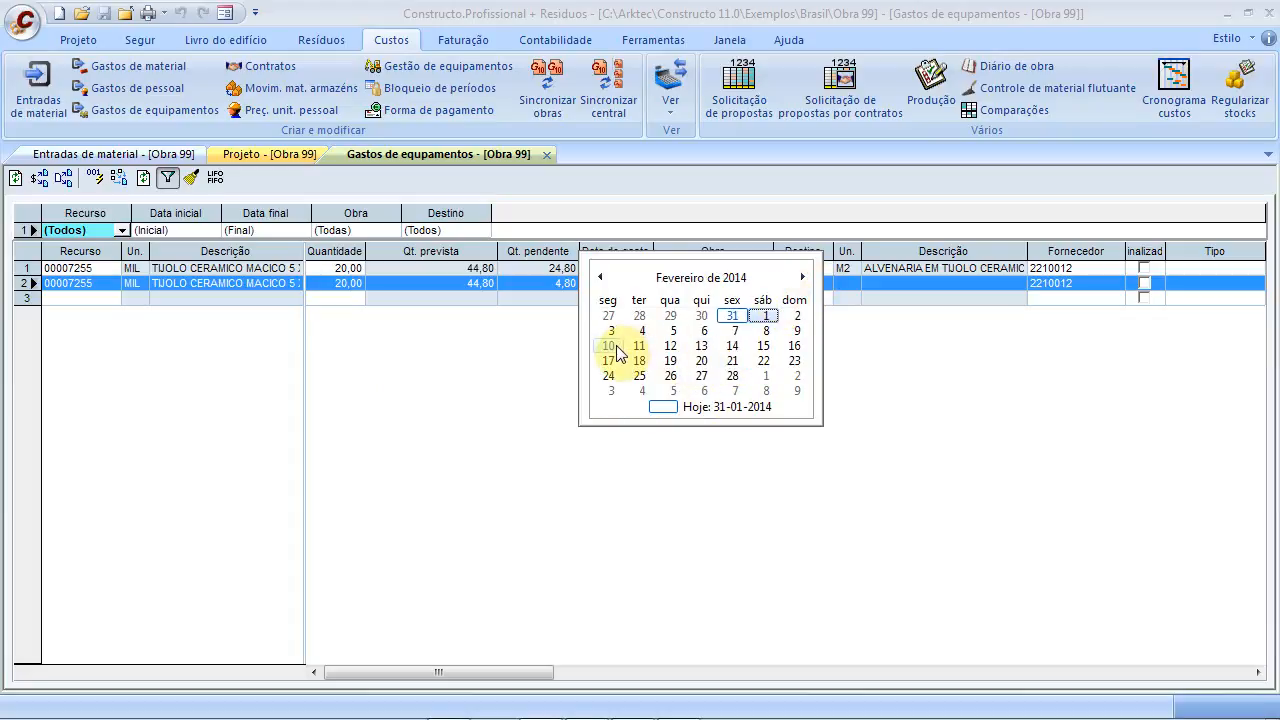
click(609, 346)
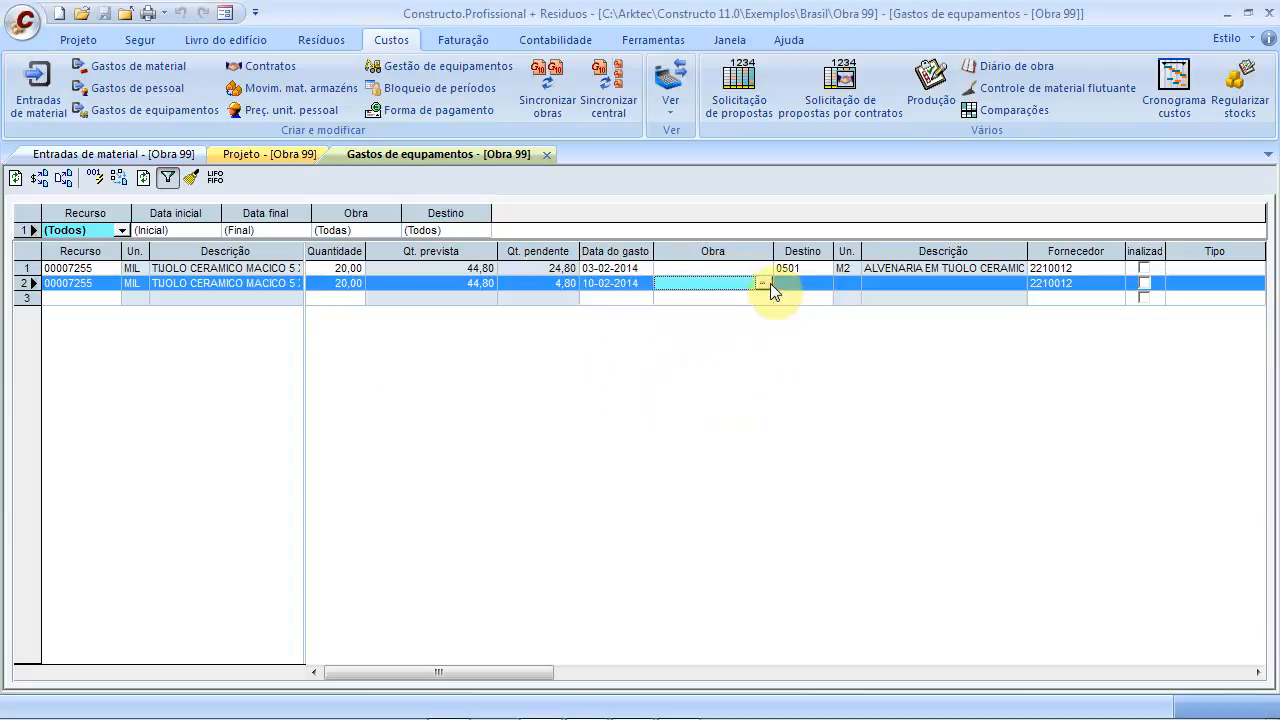
Try charging row 2 to demolition item 0201, then decline adding the resource there
click(795, 272)
click(807, 284)
click(821, 283)
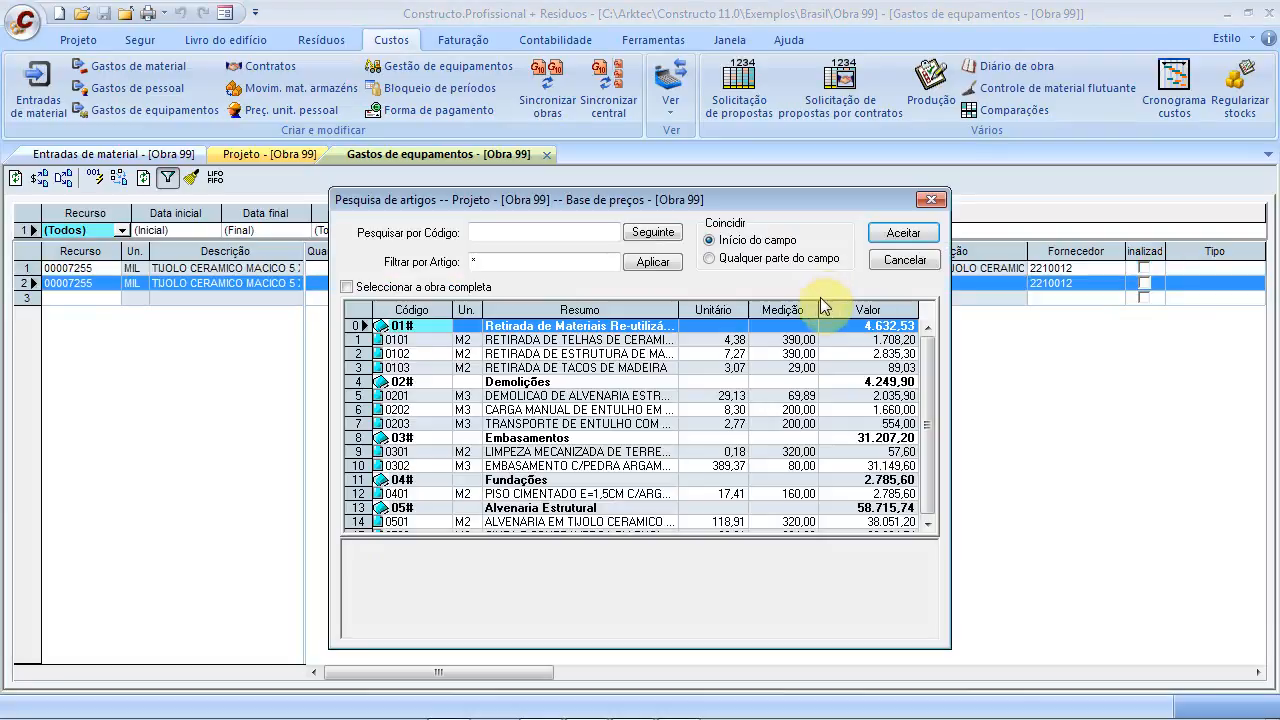
click(600, 396)
click(904, 232)
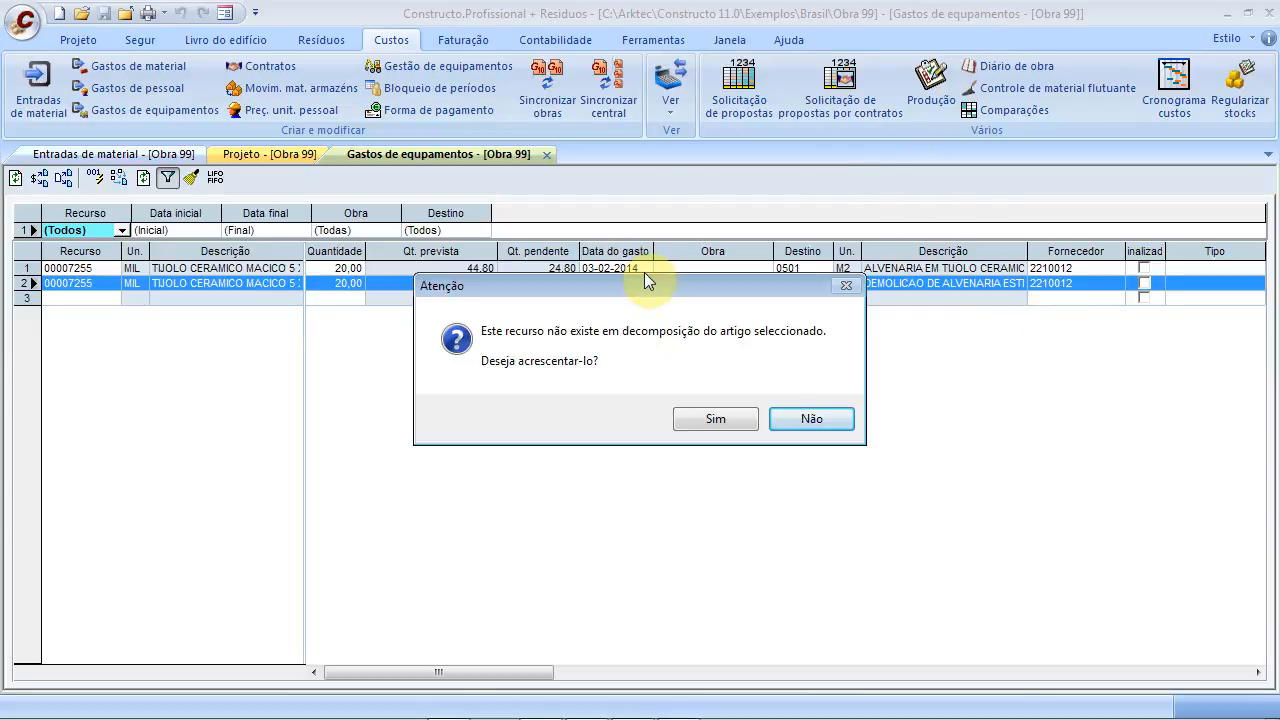
click(806, 418)
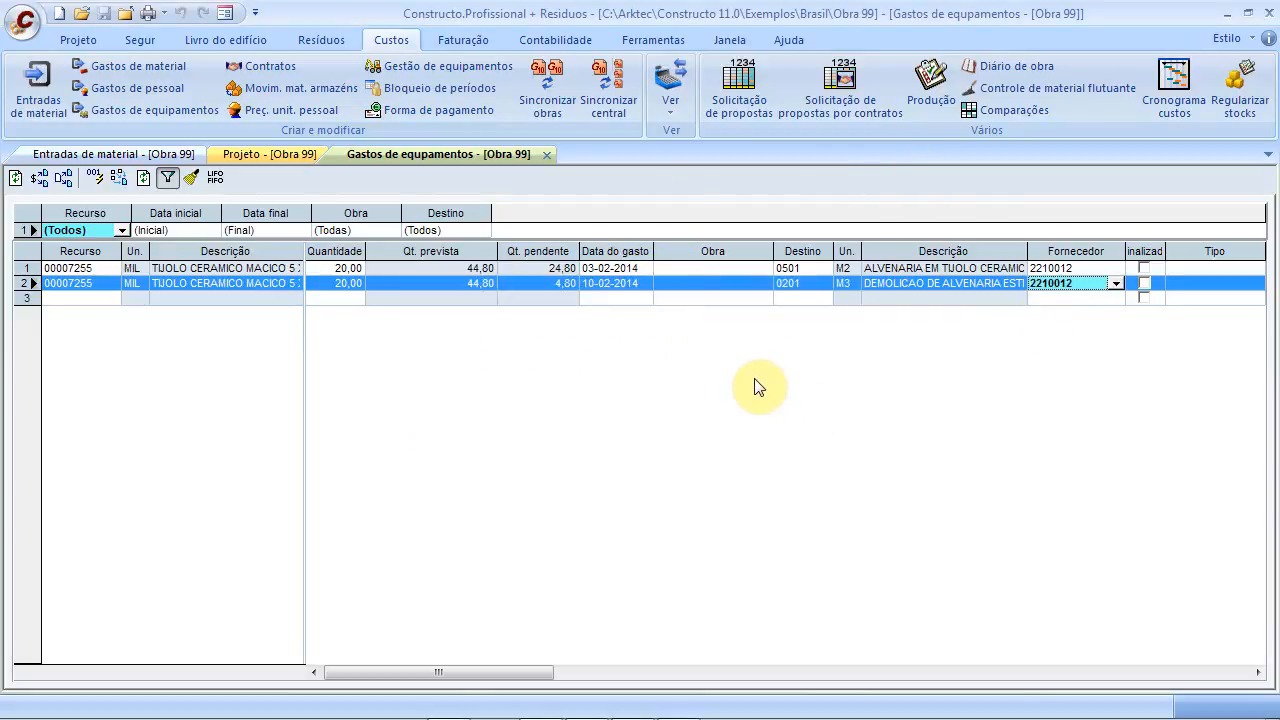
Filter the budget items to 0501 and set it as row 2's destination
click(809, 288)
click(817, 286)
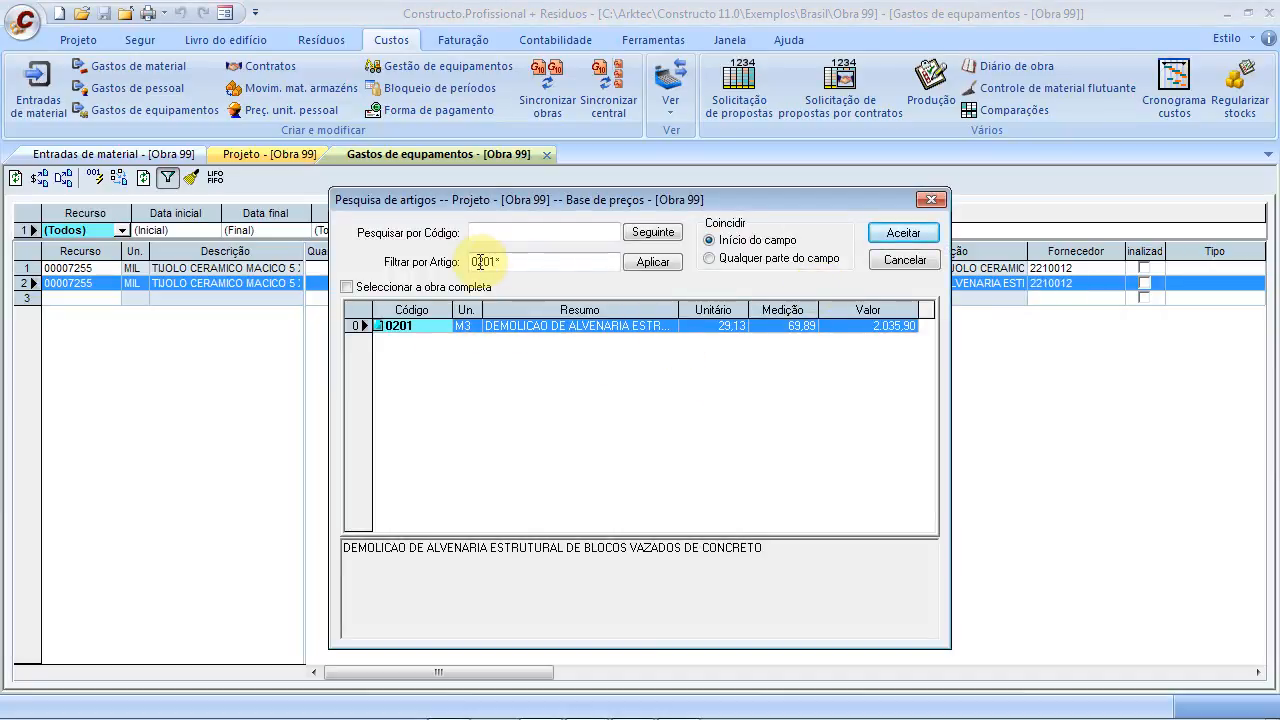
drag(496, 262, 374, 260)
key(Delete)
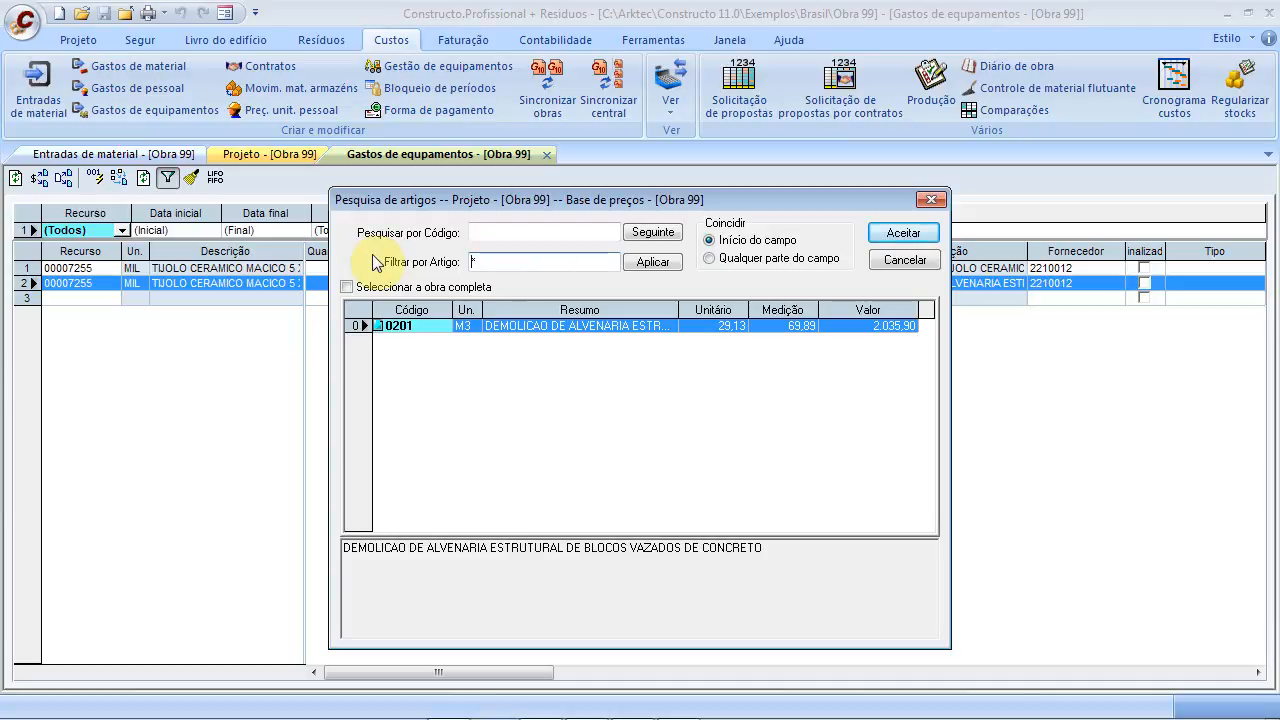
text(0)
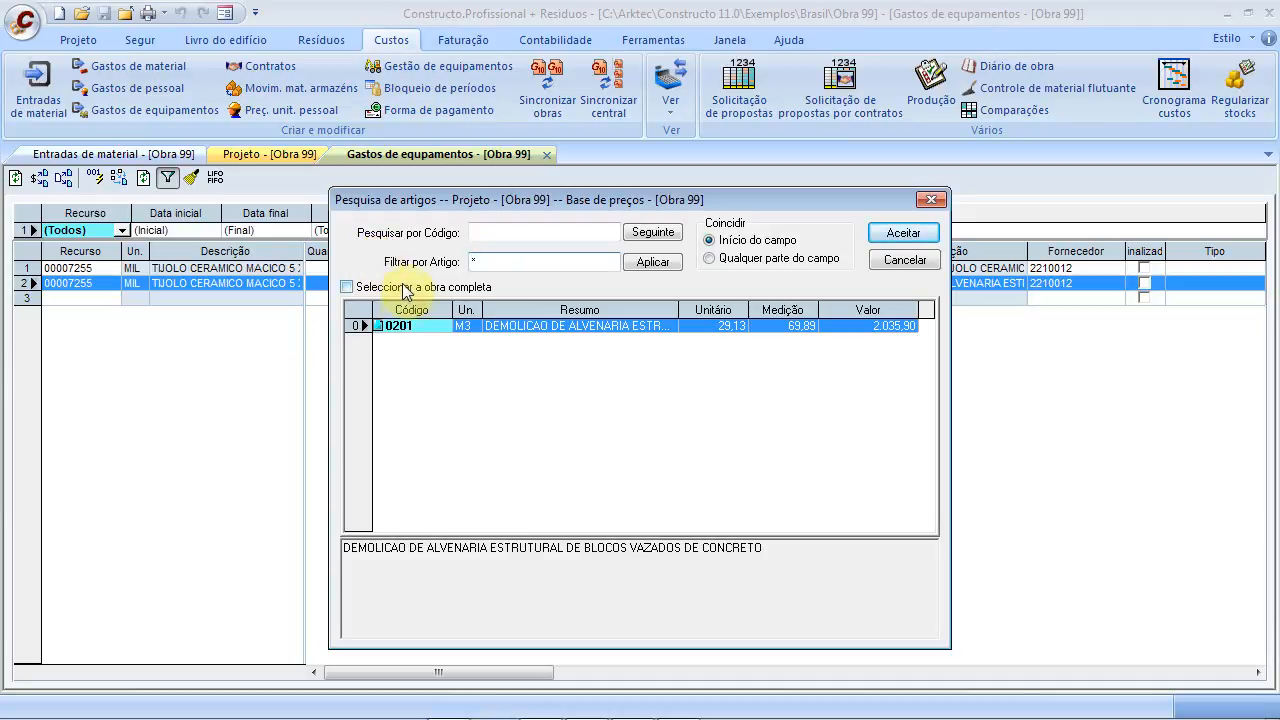
text(0501)
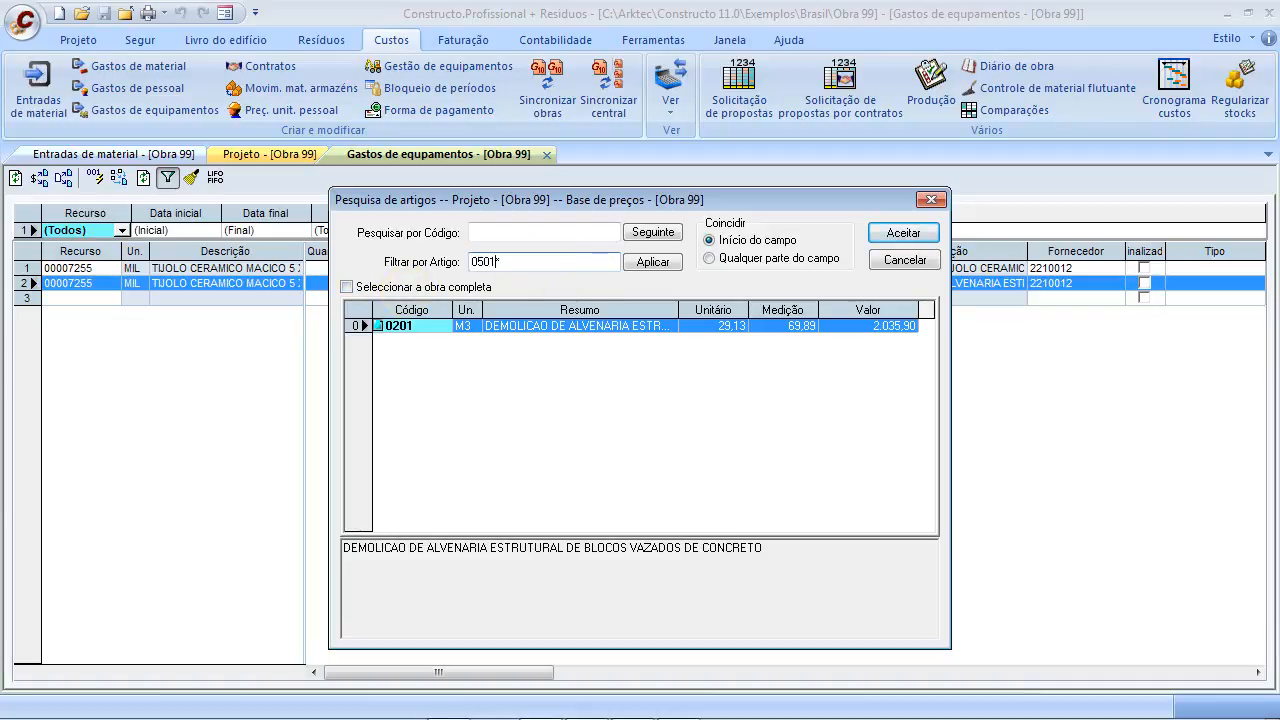
click(655, 262)
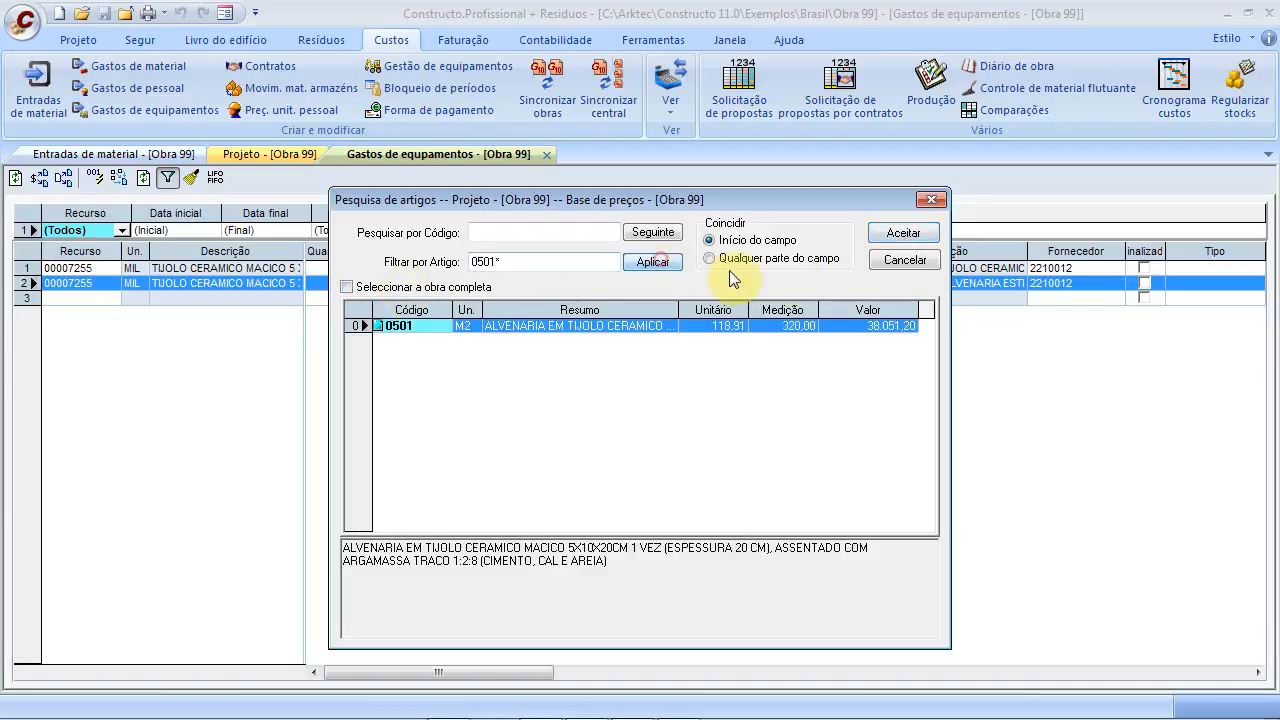
click(905, 238)
click(803, 299)
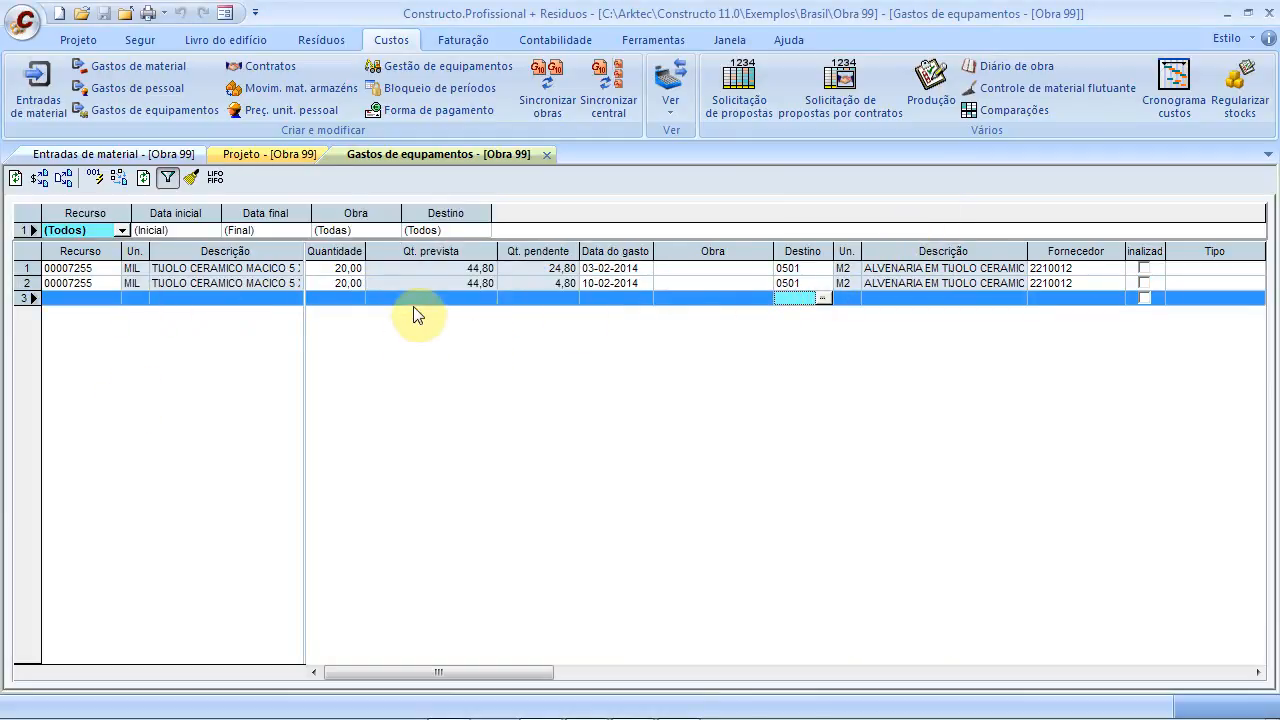
Add a third line with brick 00007255, quantity 10, dated 11-03-2014
click(547, 284)
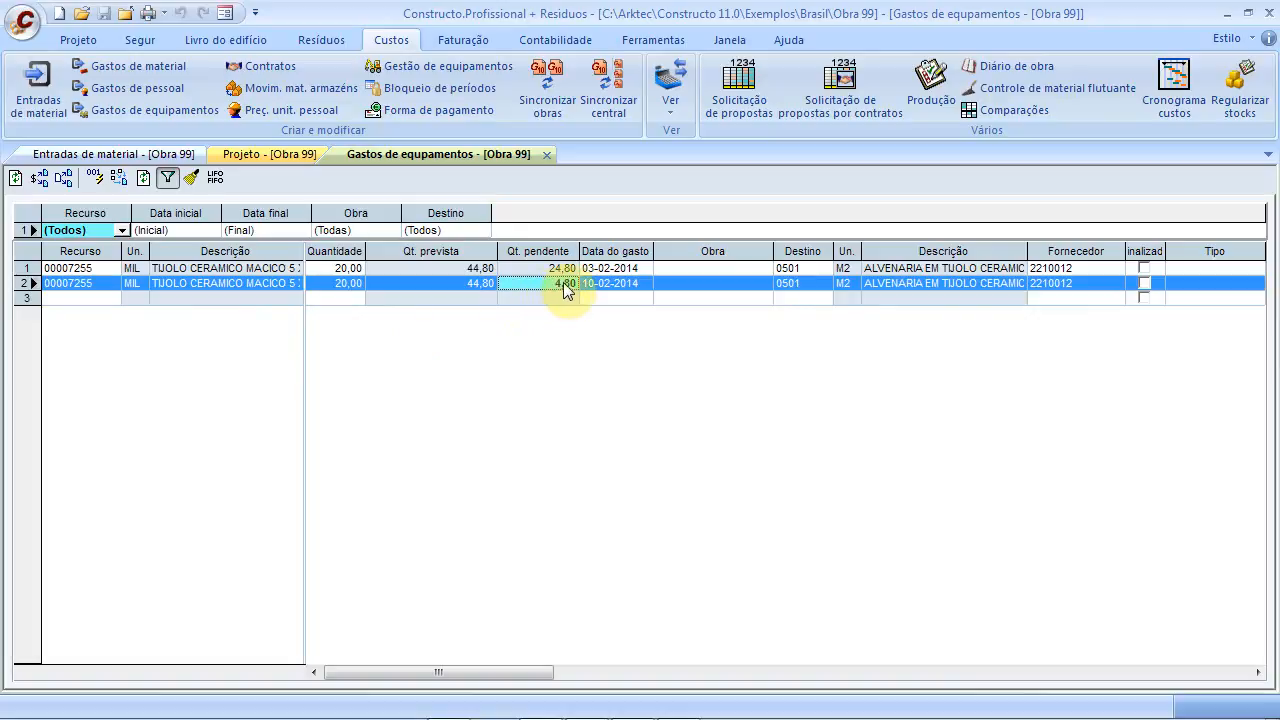
click(80, 299)
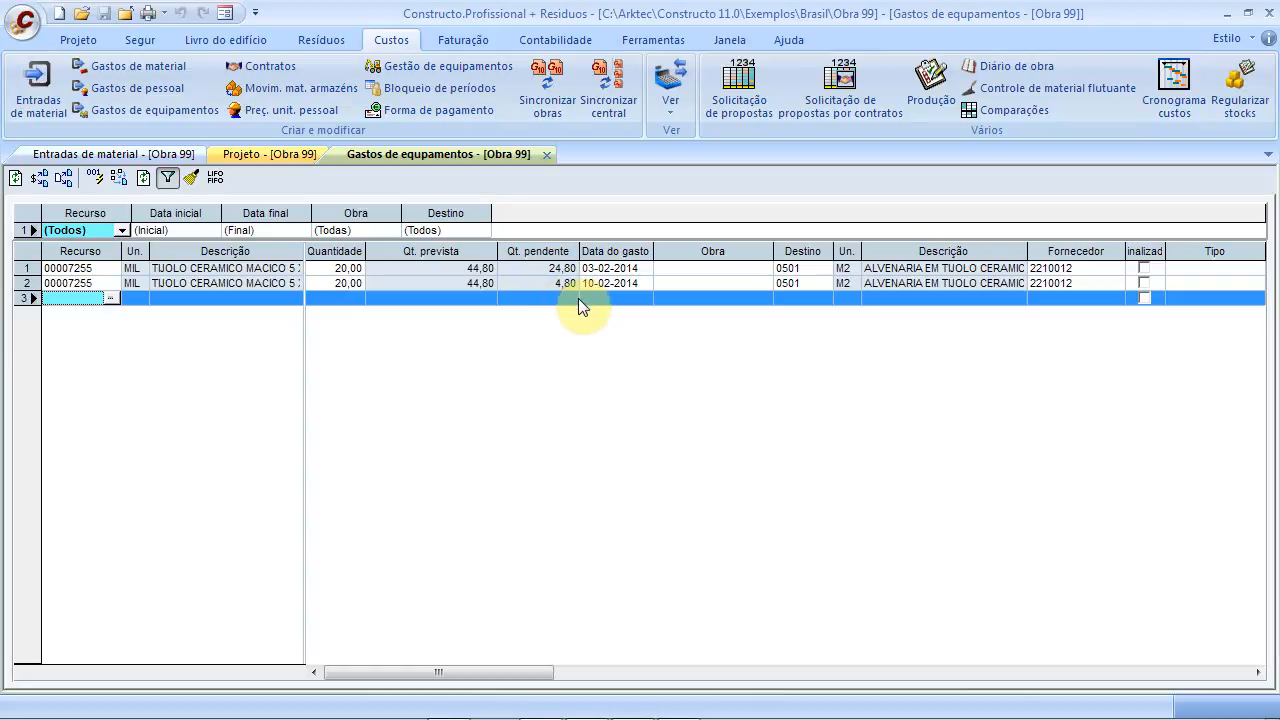
click(110, 298)
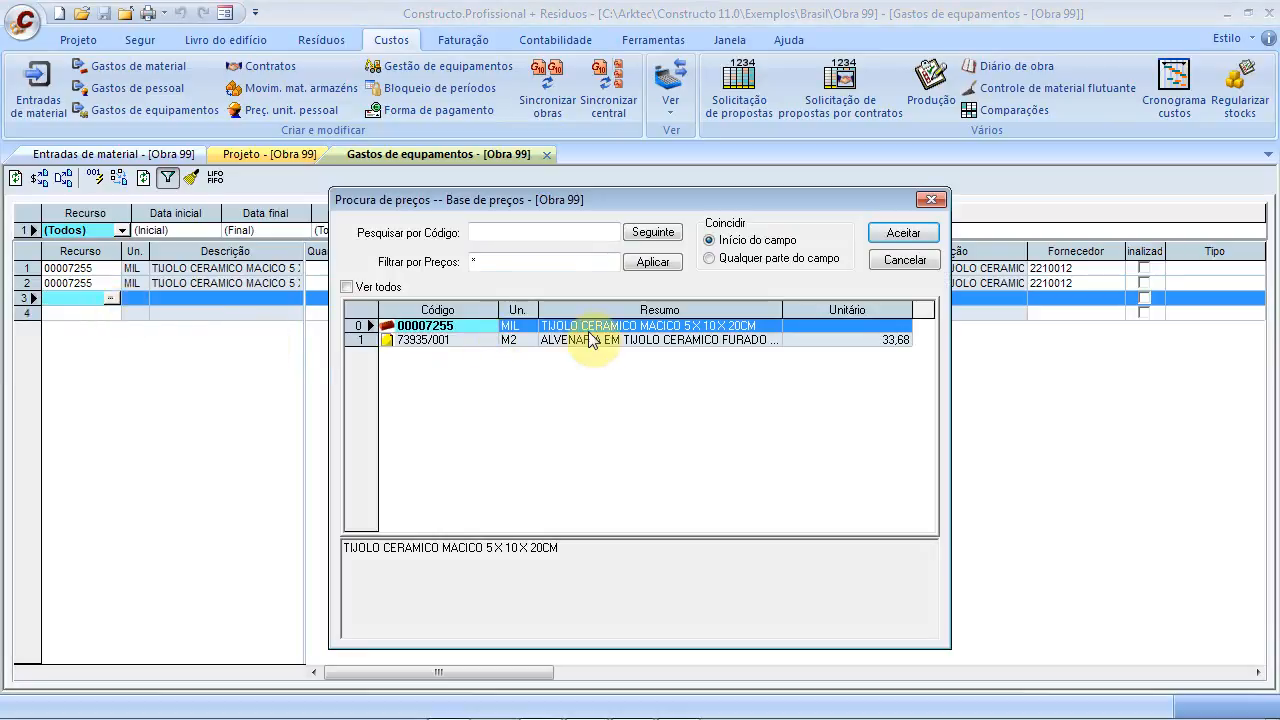
click(885, 234)
click(336, 300)
text(10,00)
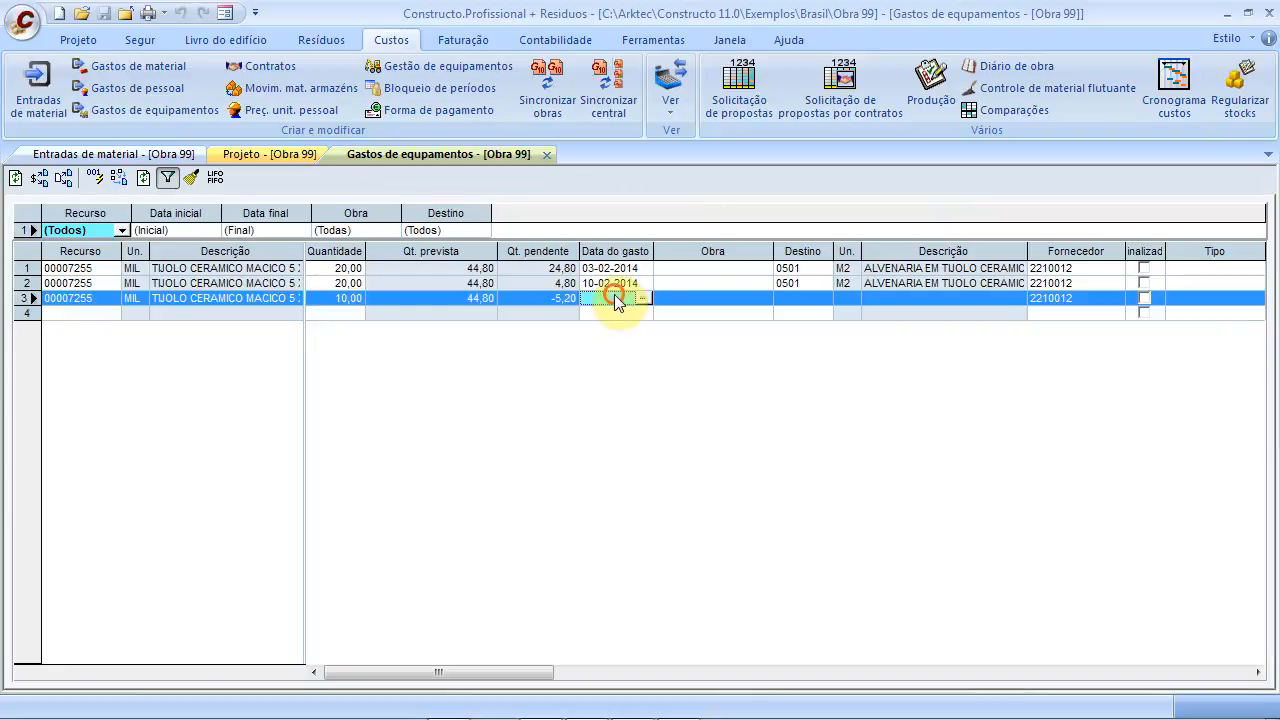
click(614, 298)
click(646, 298)
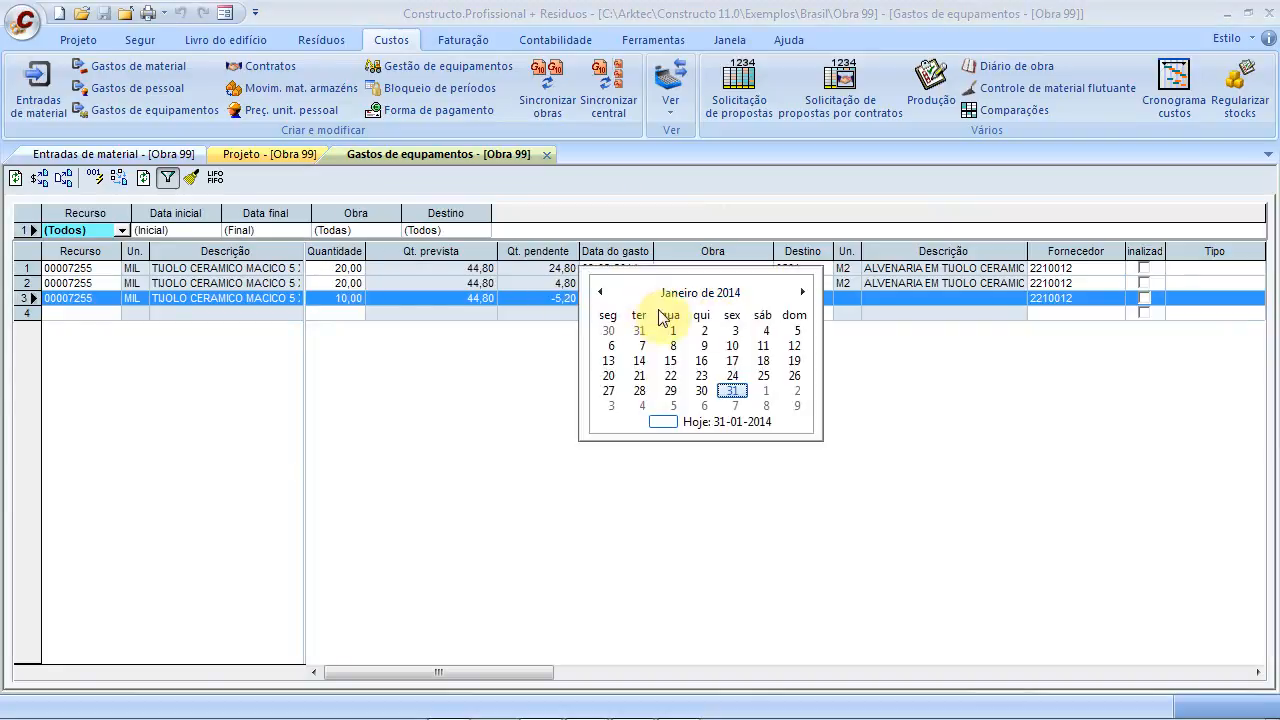
click(802, 292)
click(802, 292)
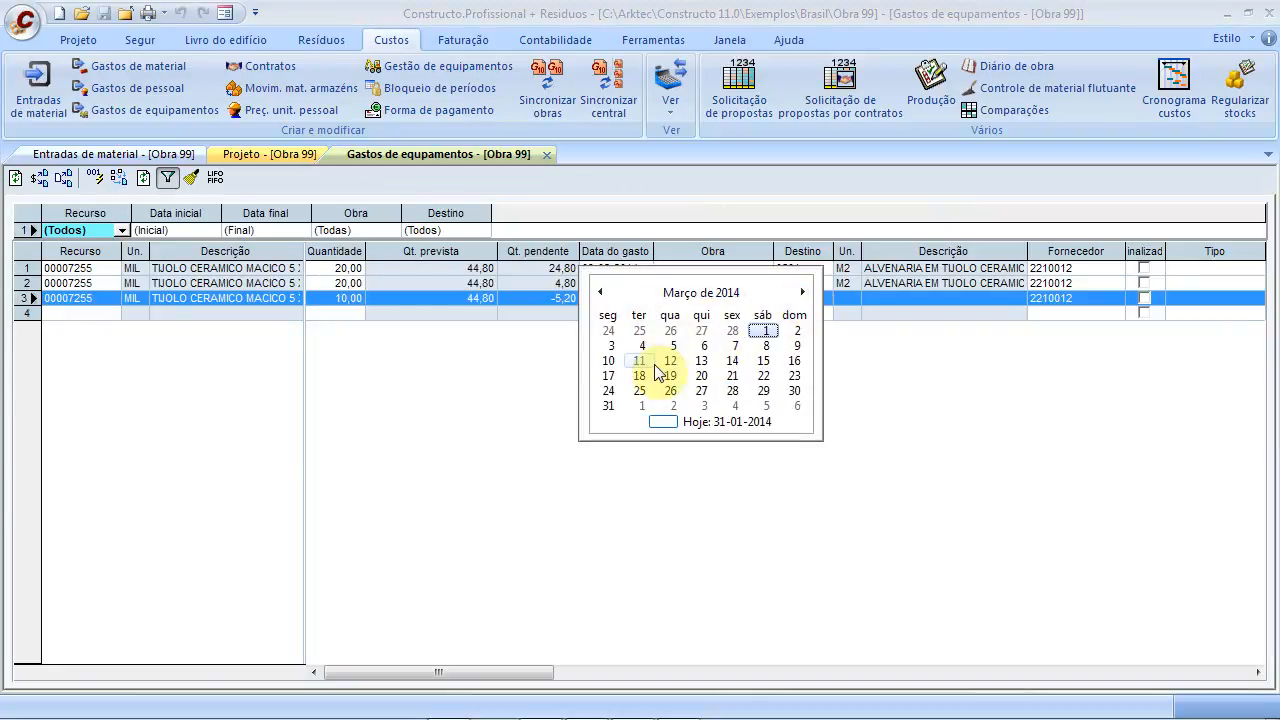
click(656, 363)
Charge row 3 to item 0501 and mark the brick expense lines finalized
click(793, 301)
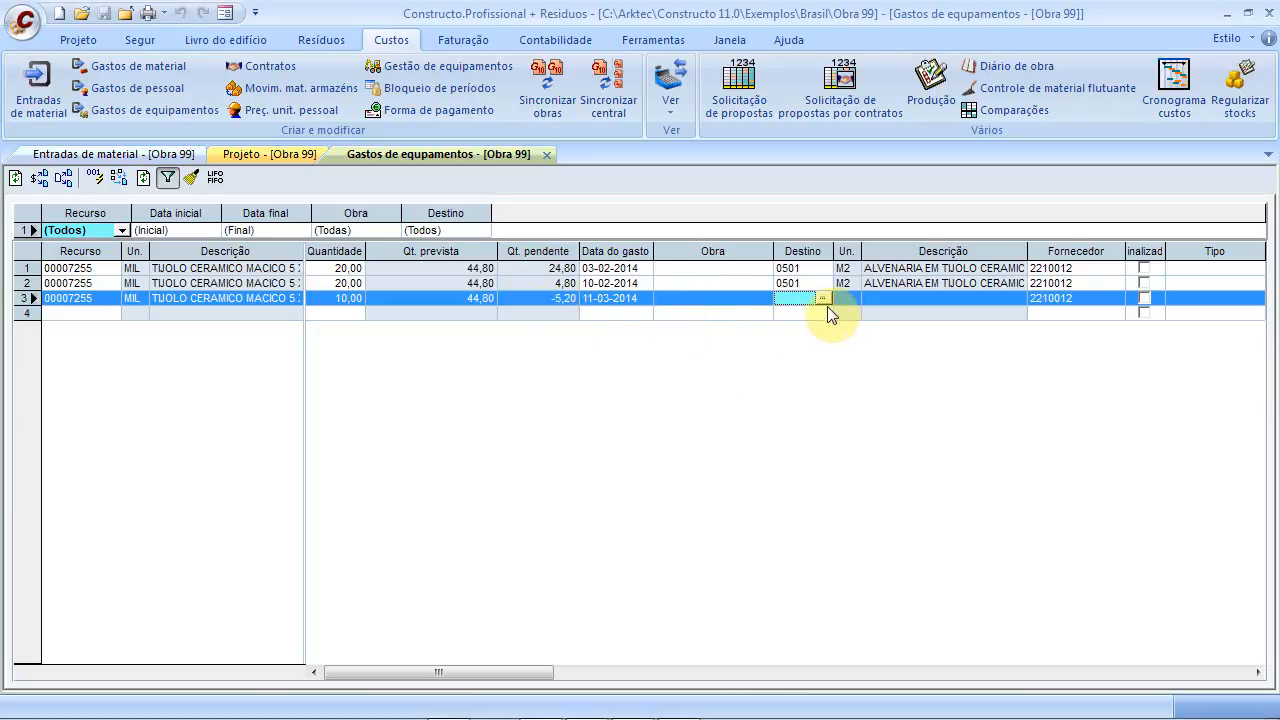
click(825, 305)
click(672, 521)
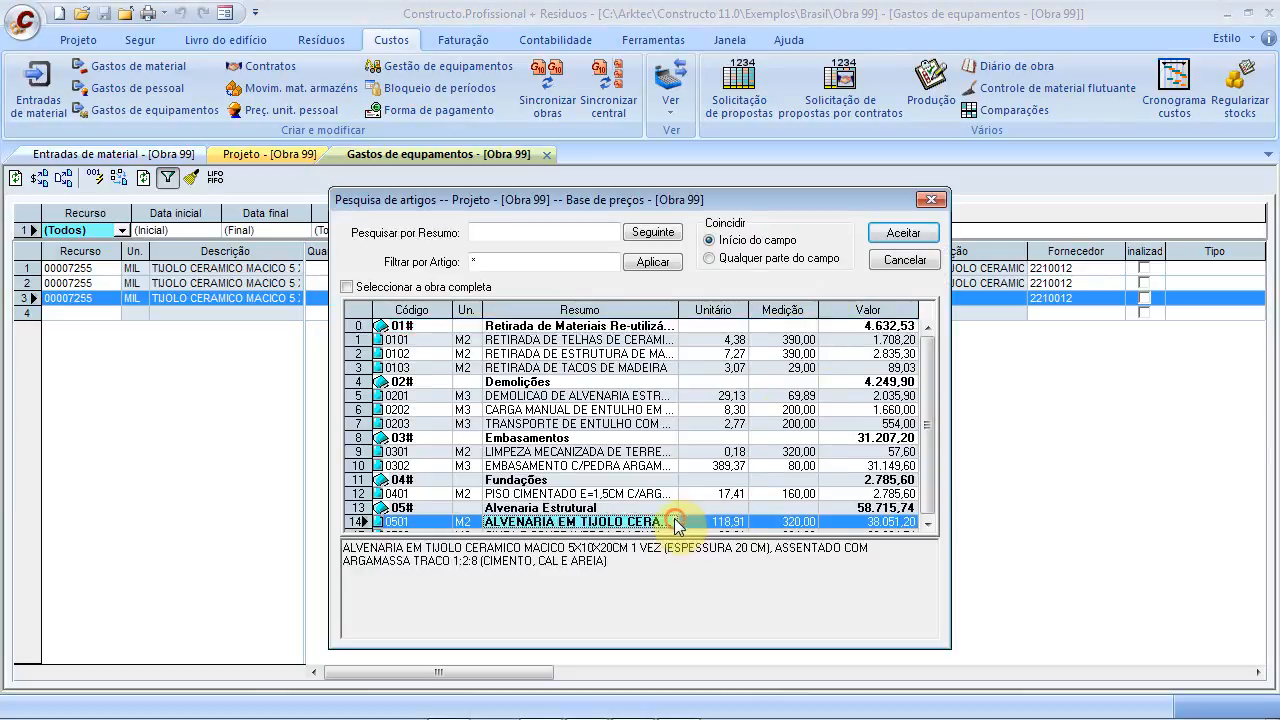
click(884, 240)
click(807, 314)
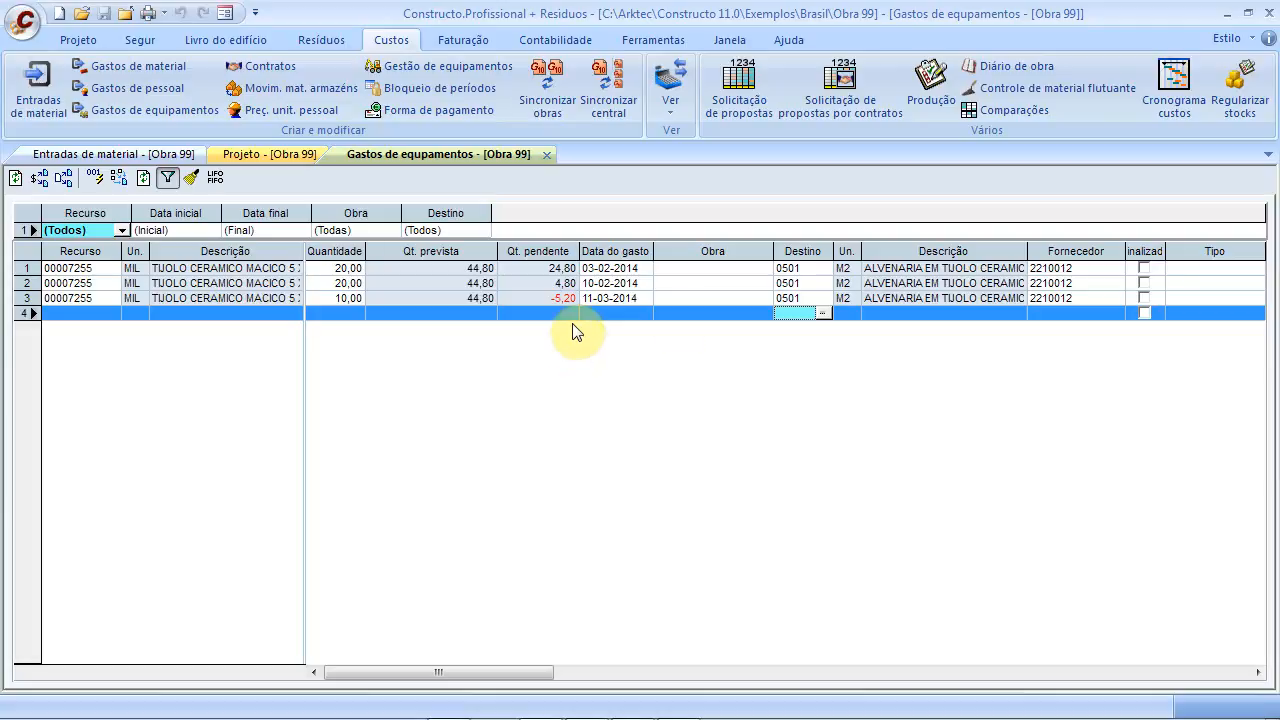
click(1144, 268)
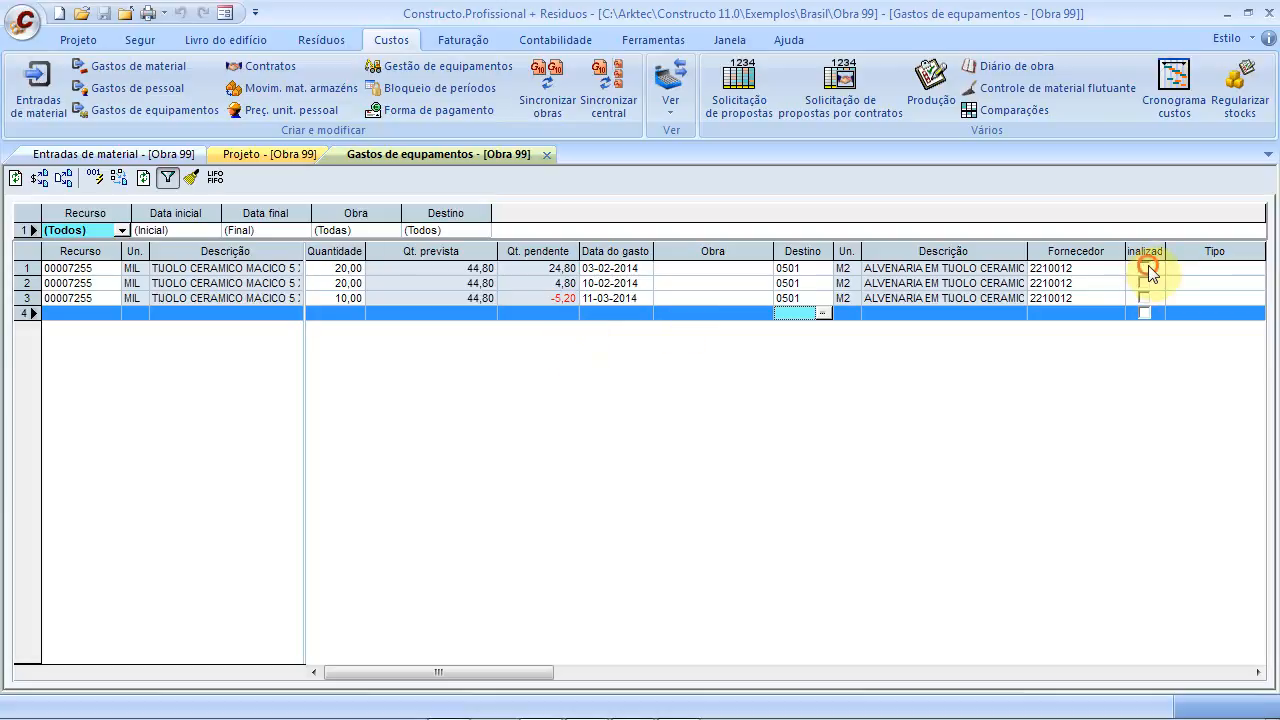
click(602, 314)
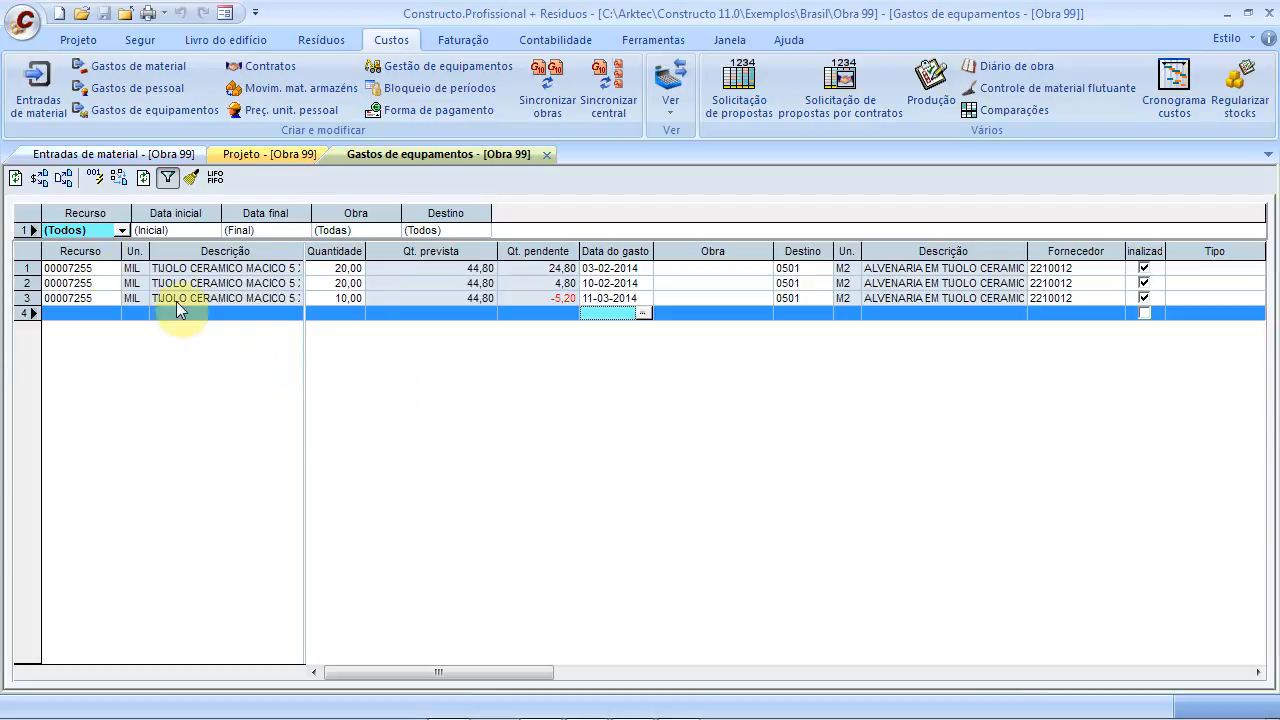
Close the Gastos de equipamentos and Projeto tabs and review invoice F0001's lines
click(546, 154)
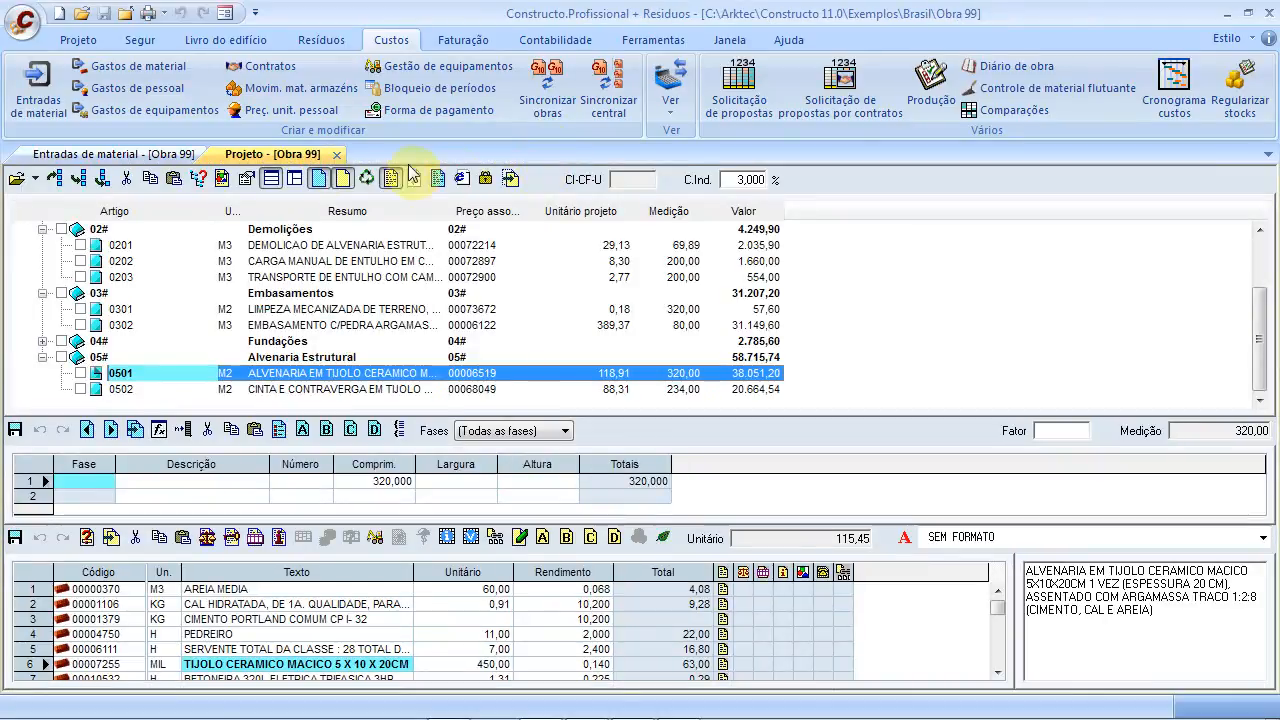
click(338, 154)
click(85, 313)
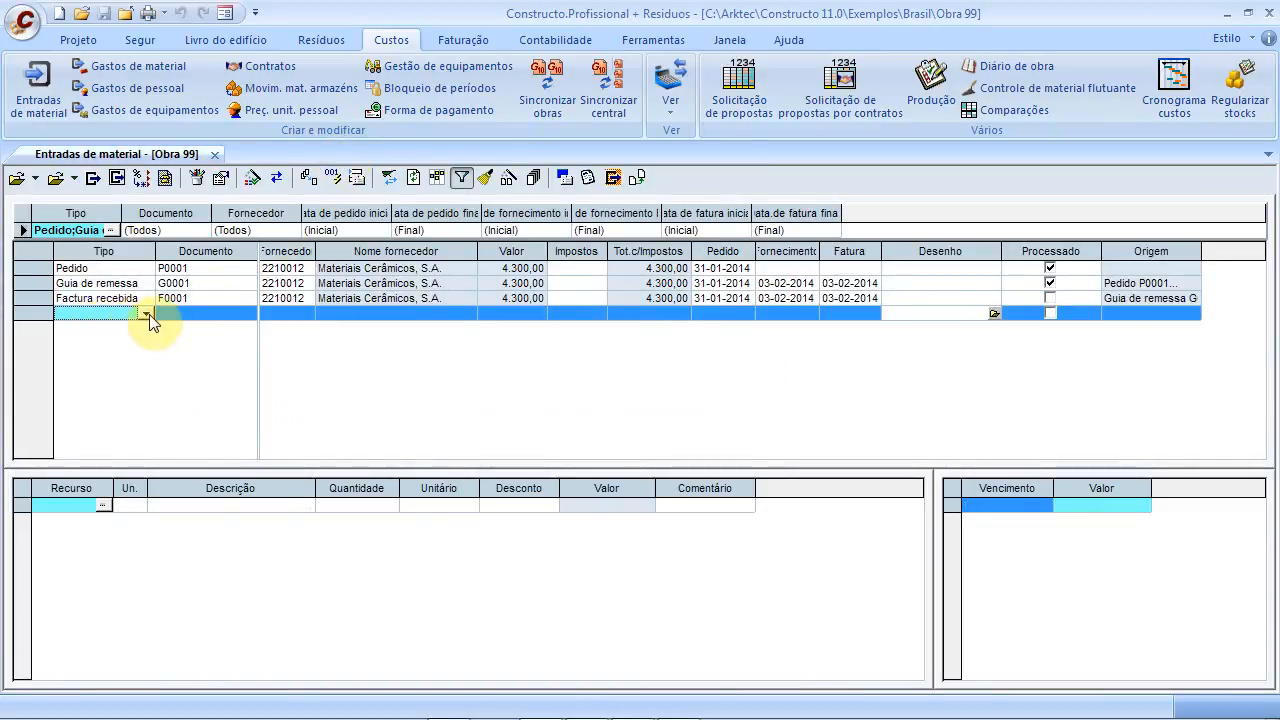
click(85, 298)
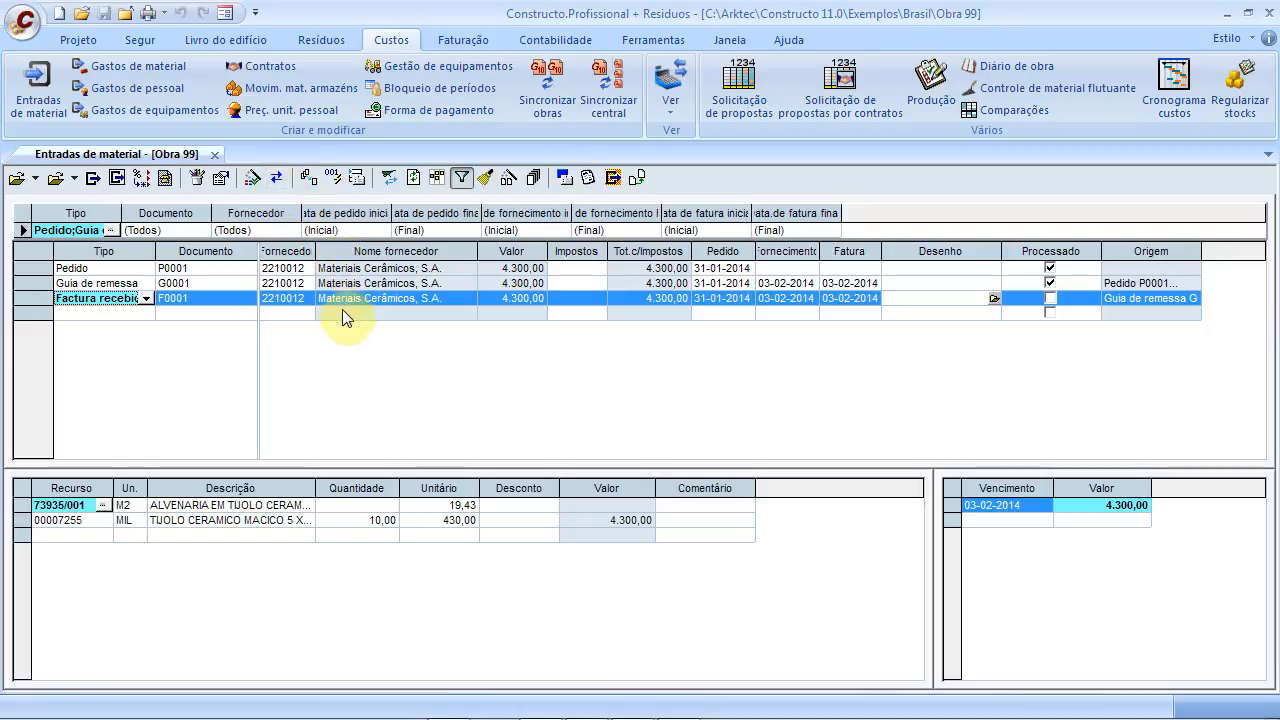
click(138, 313)
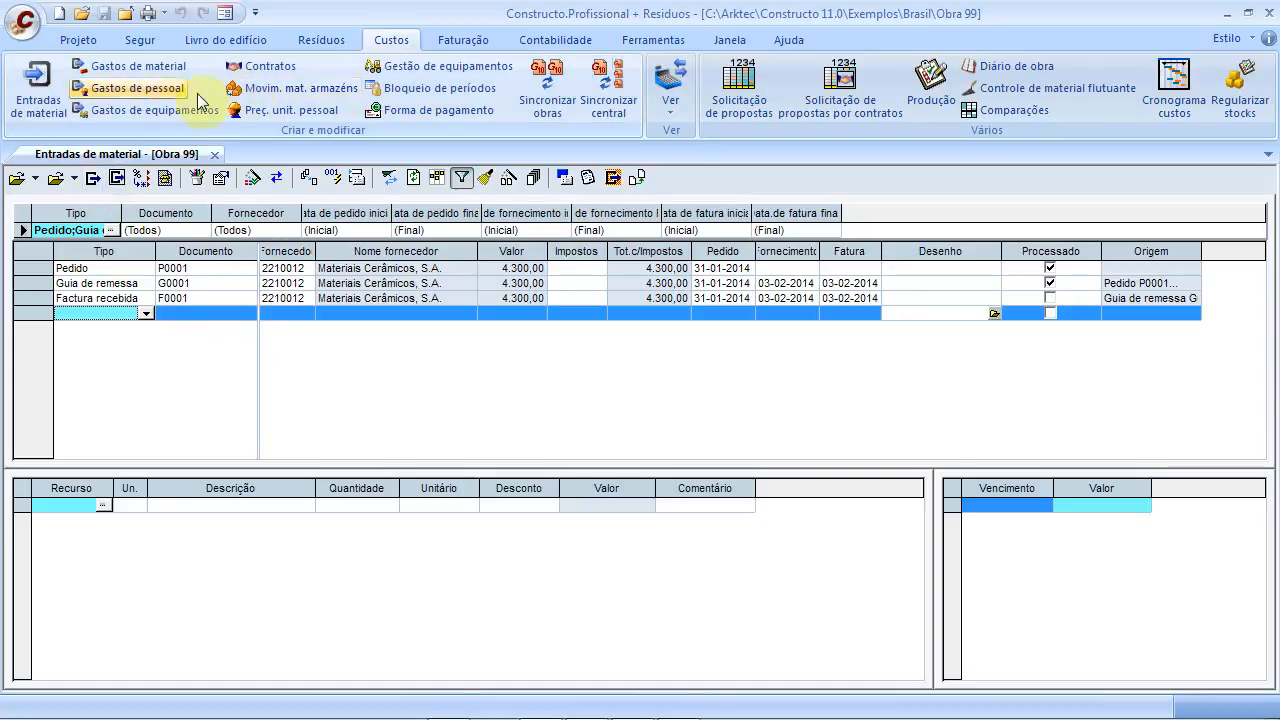
Check the personnel unit price list, then open Obra 99's Gastos de pessoal in its own tab
click(258, 111)
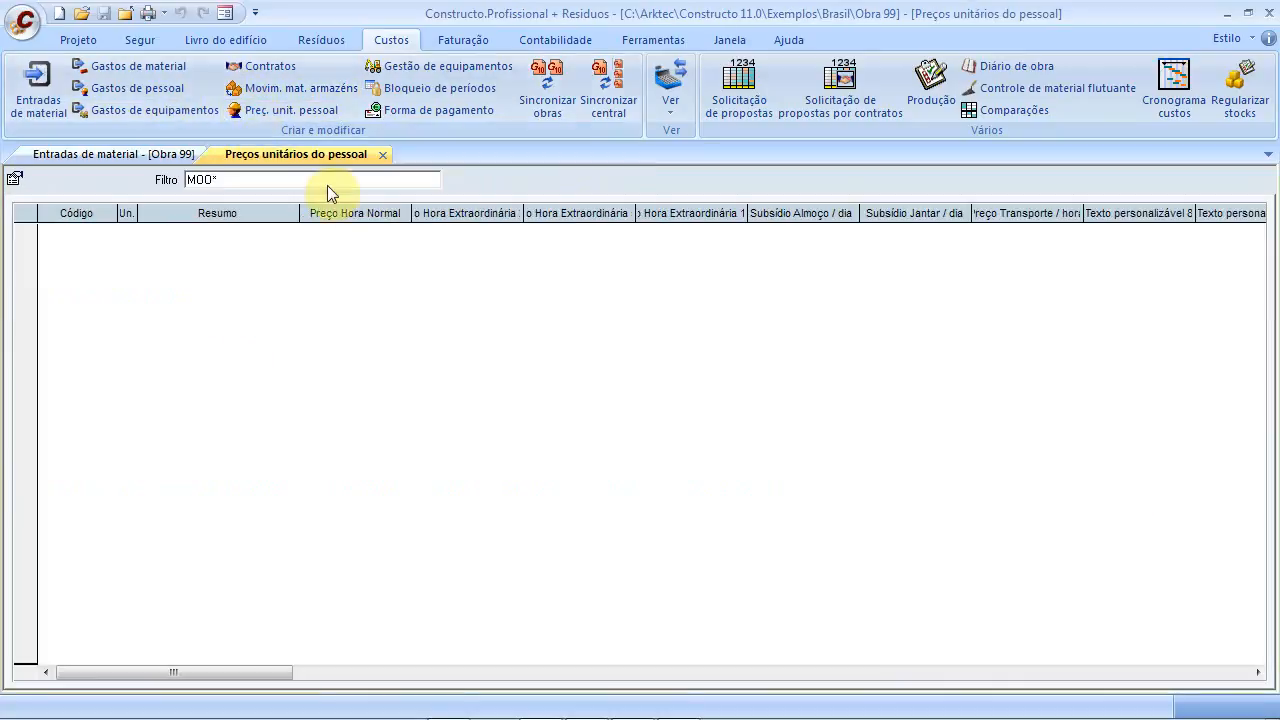
click(384, 155)
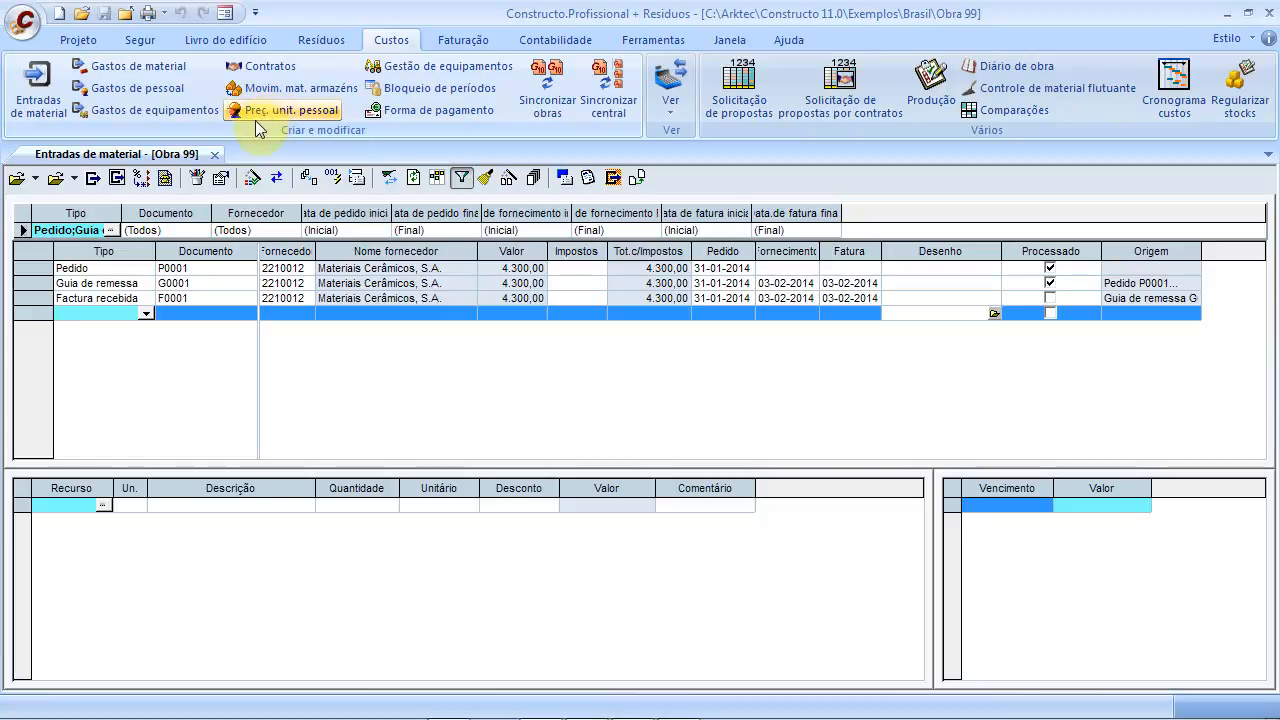
click(175, 97)
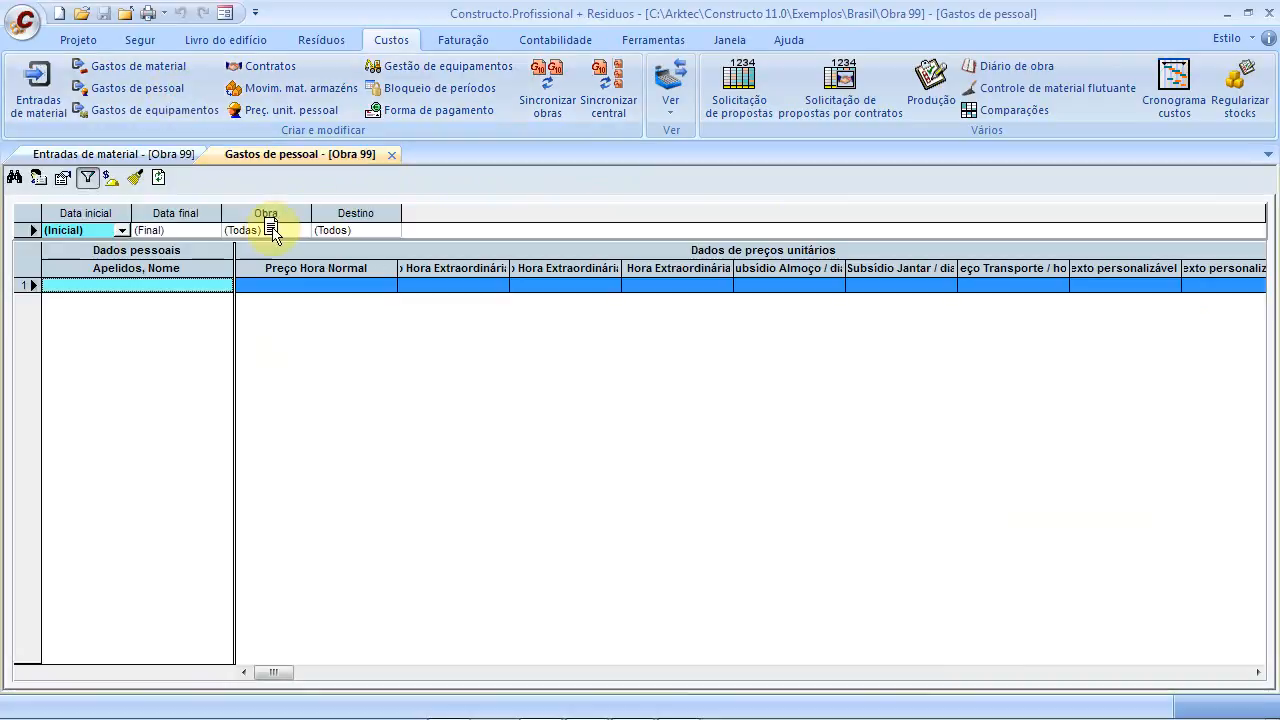
click(38, 180)
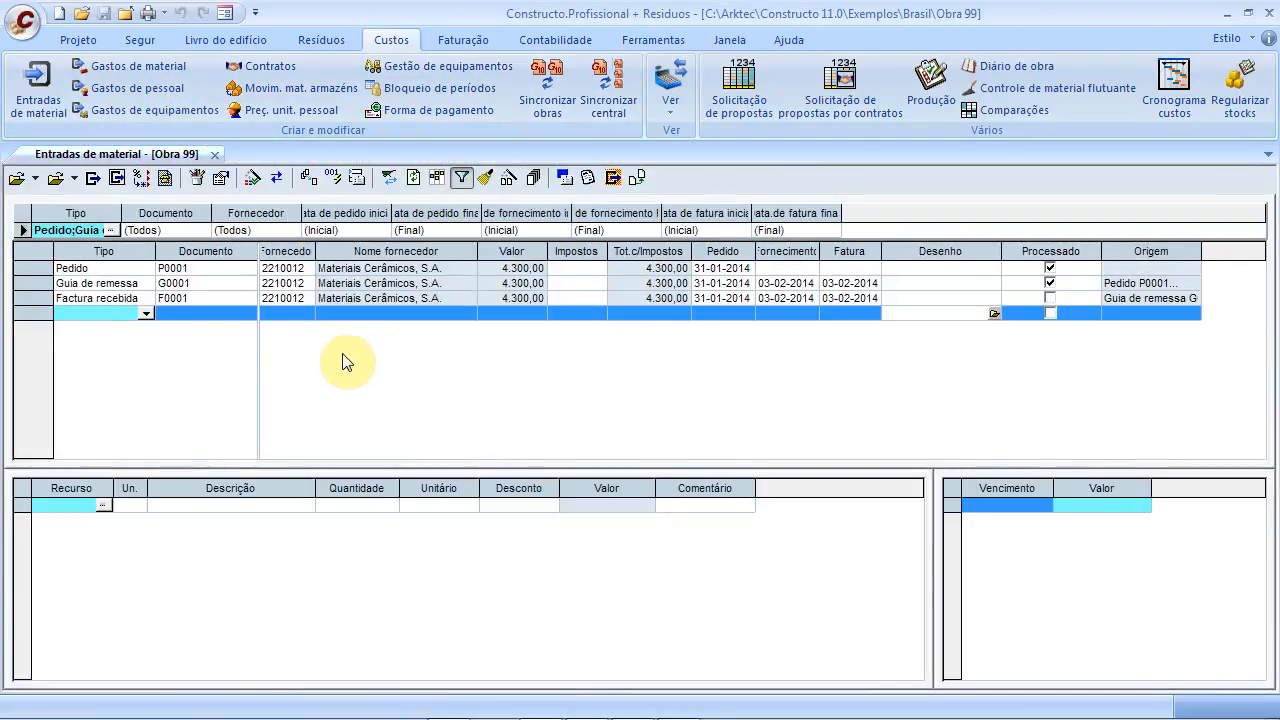
click(132, 90)
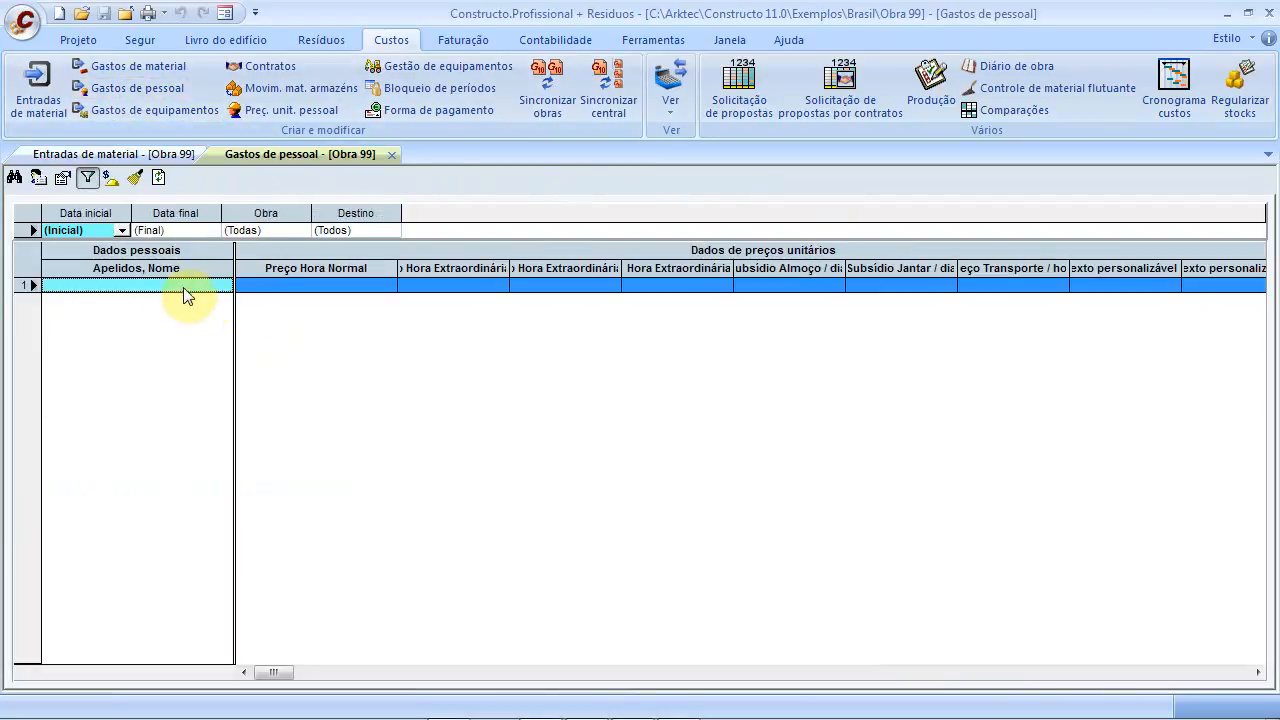
Add a new worker record, entering the worker's name in Ficha pessoal
click(39, 179)
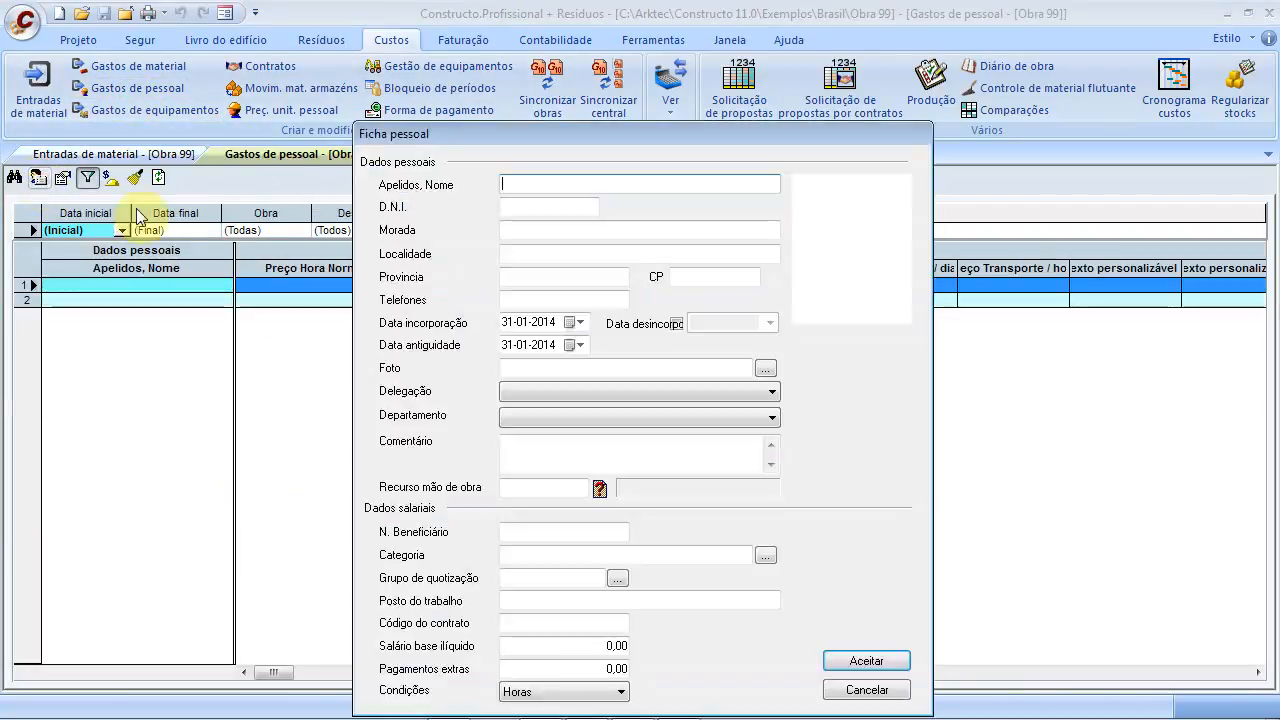
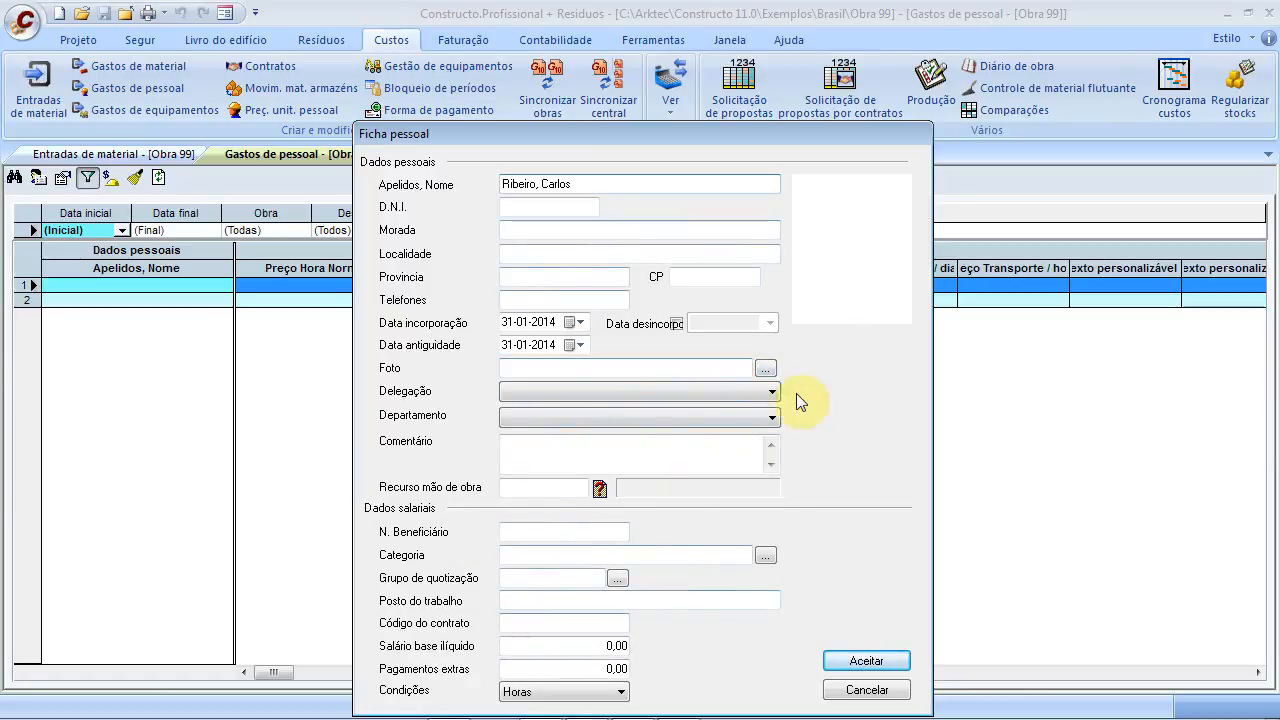
click(866, 661)
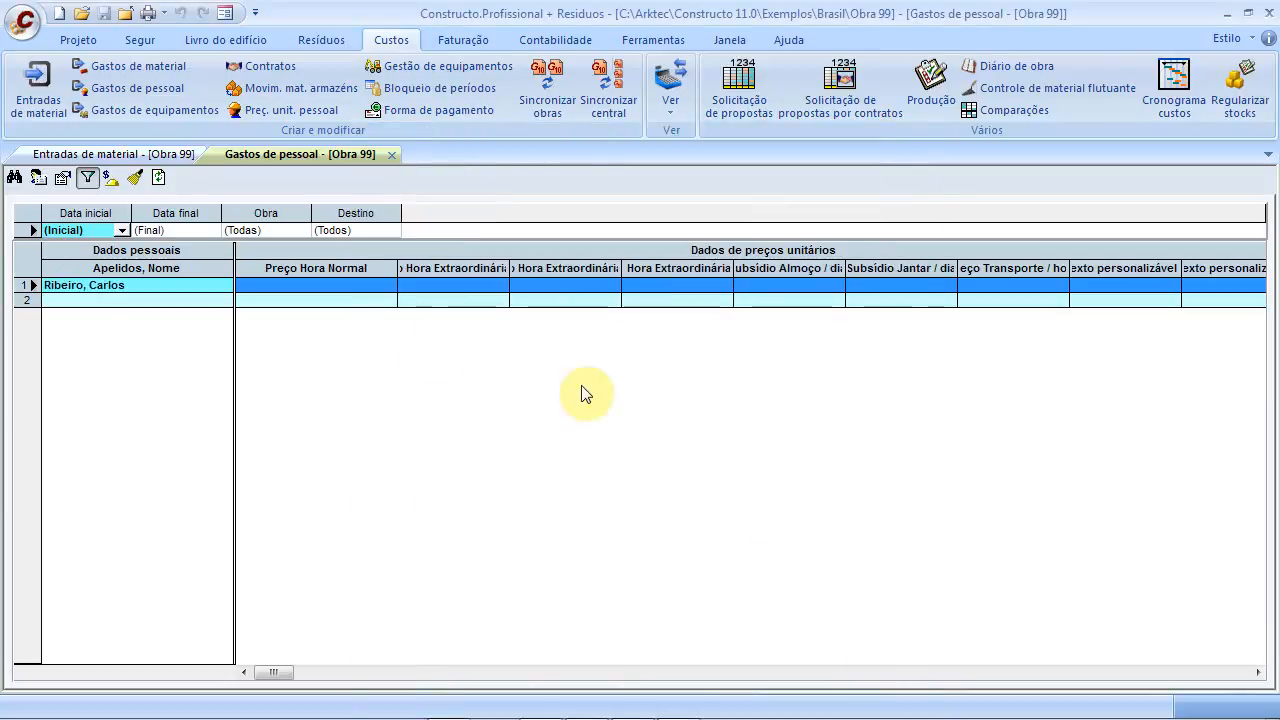
Insert a blank row above the worker entry, recheck the record, and close Gastos de pessoal
click(343, 286)
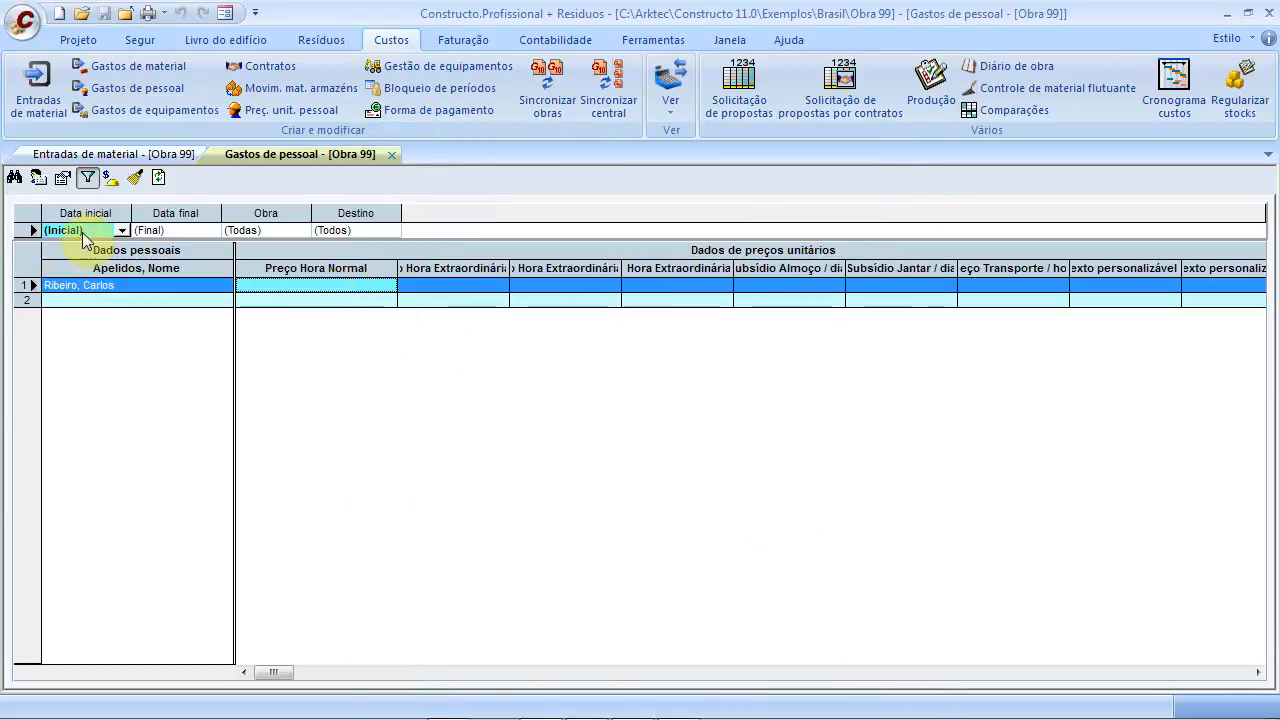
right_click(63, 286)
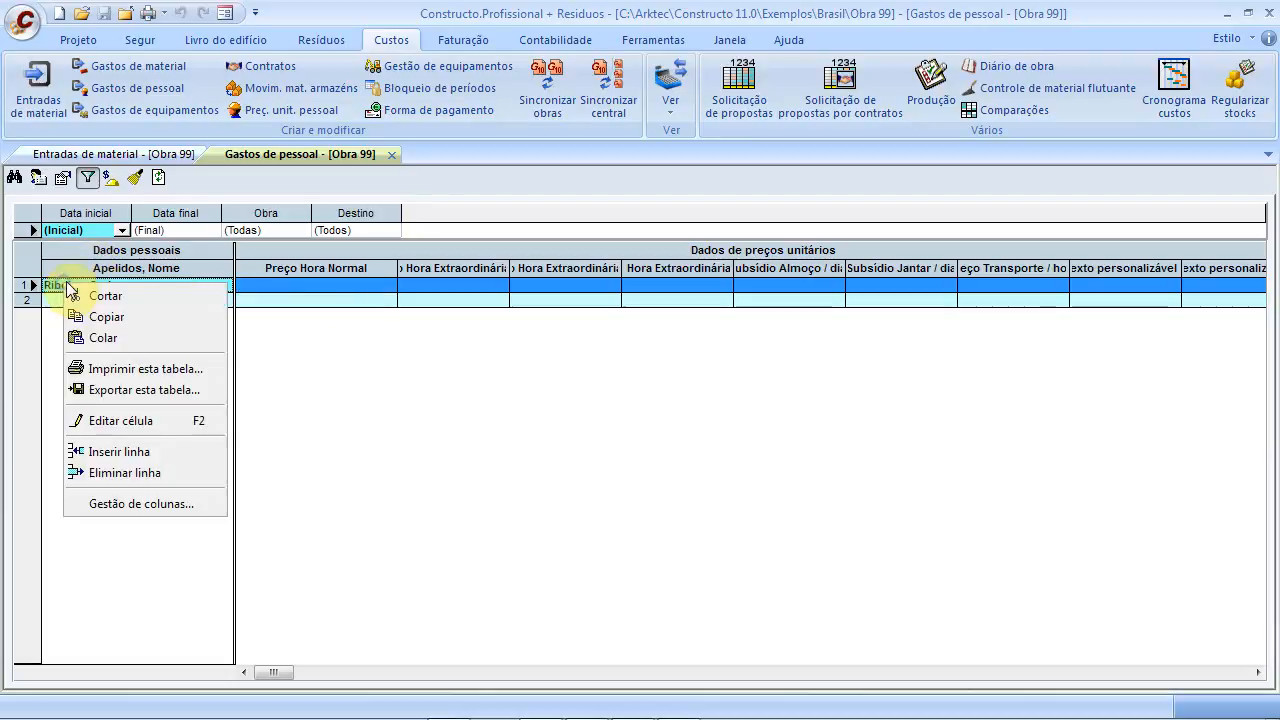
click(157, 452)
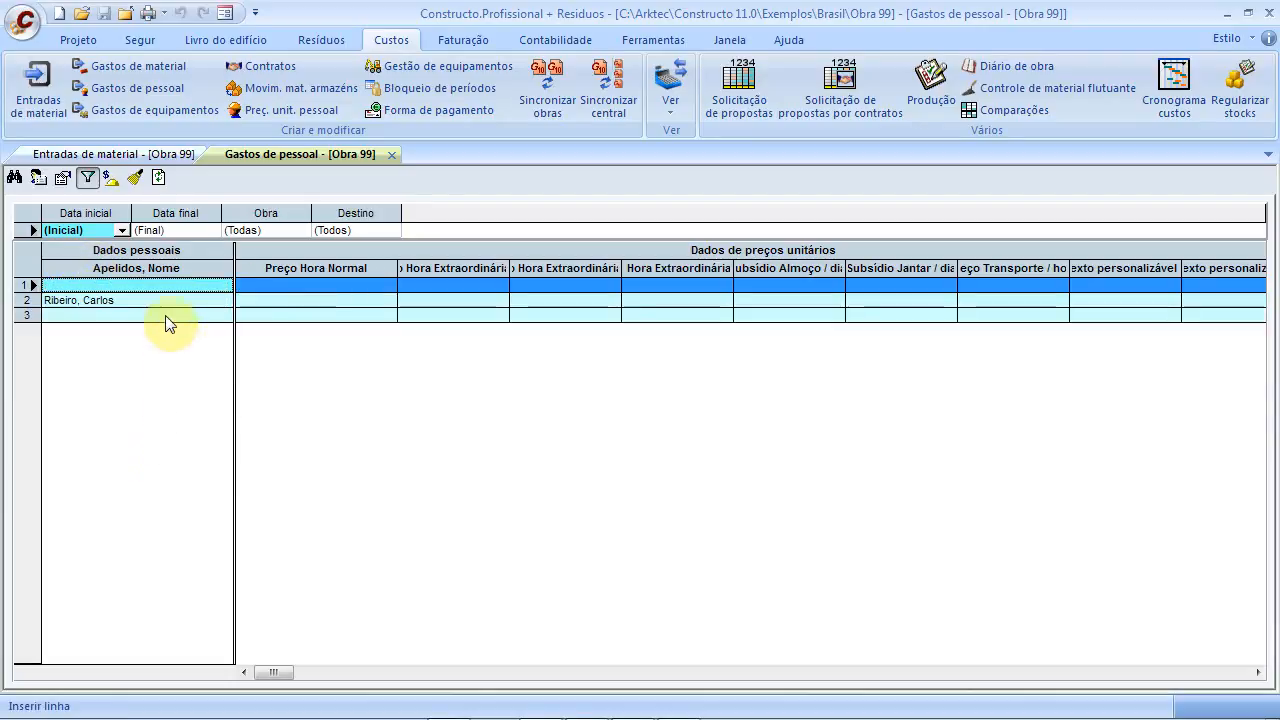
double_click(34, 302)
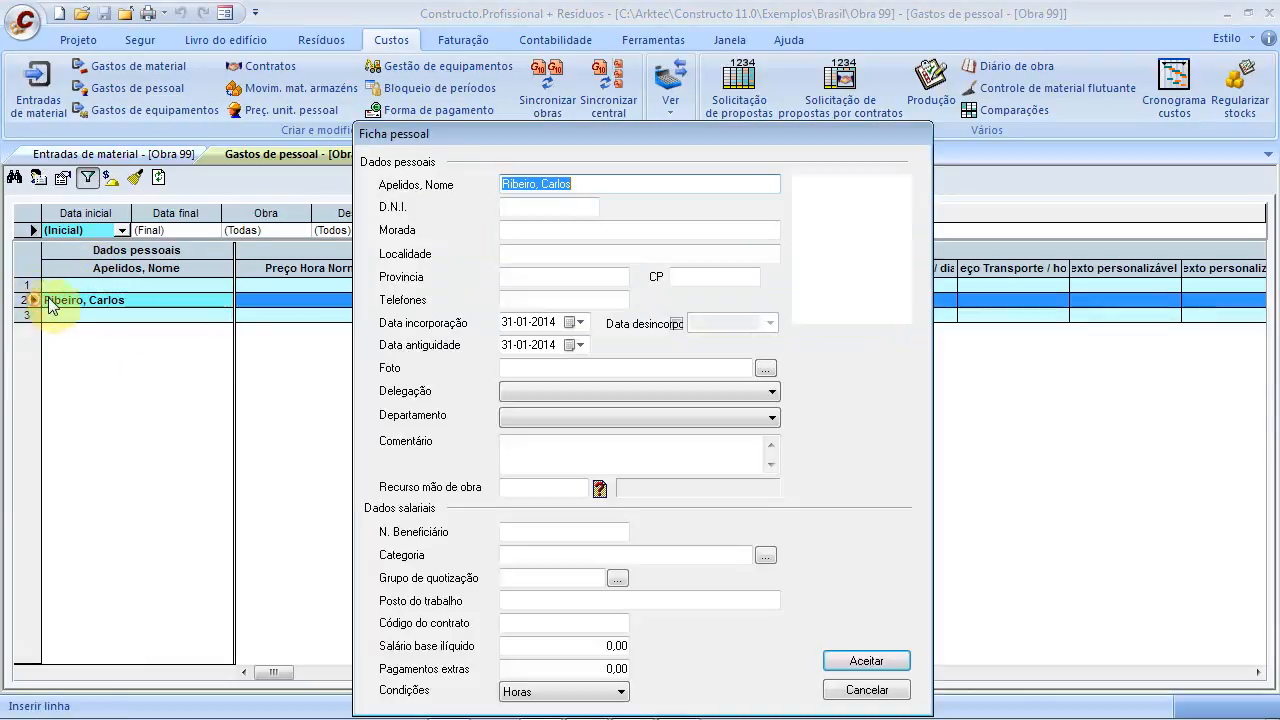
click(850, 661)
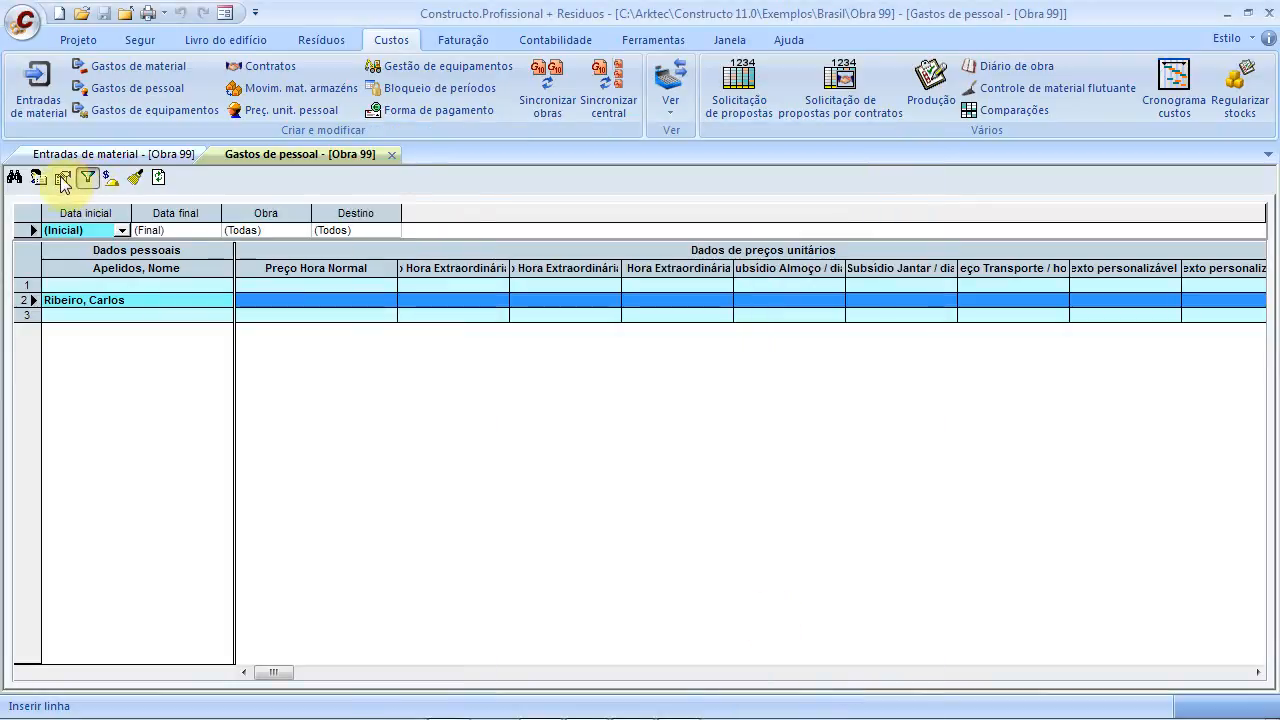
click(391, 155)
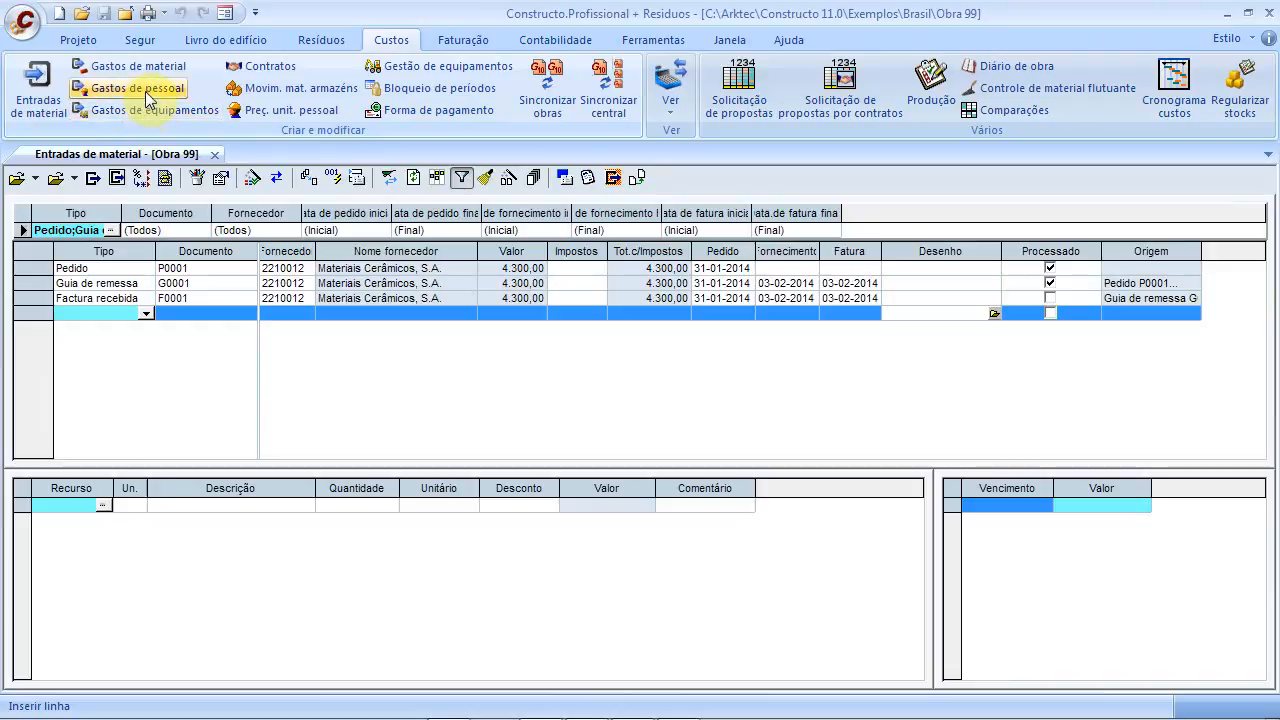
Add a 31-01-2014 Preço Hora Normal line for the worker: 8 hours at 12,00 charged to item 0101
click(135, 88)
click(23, 285)
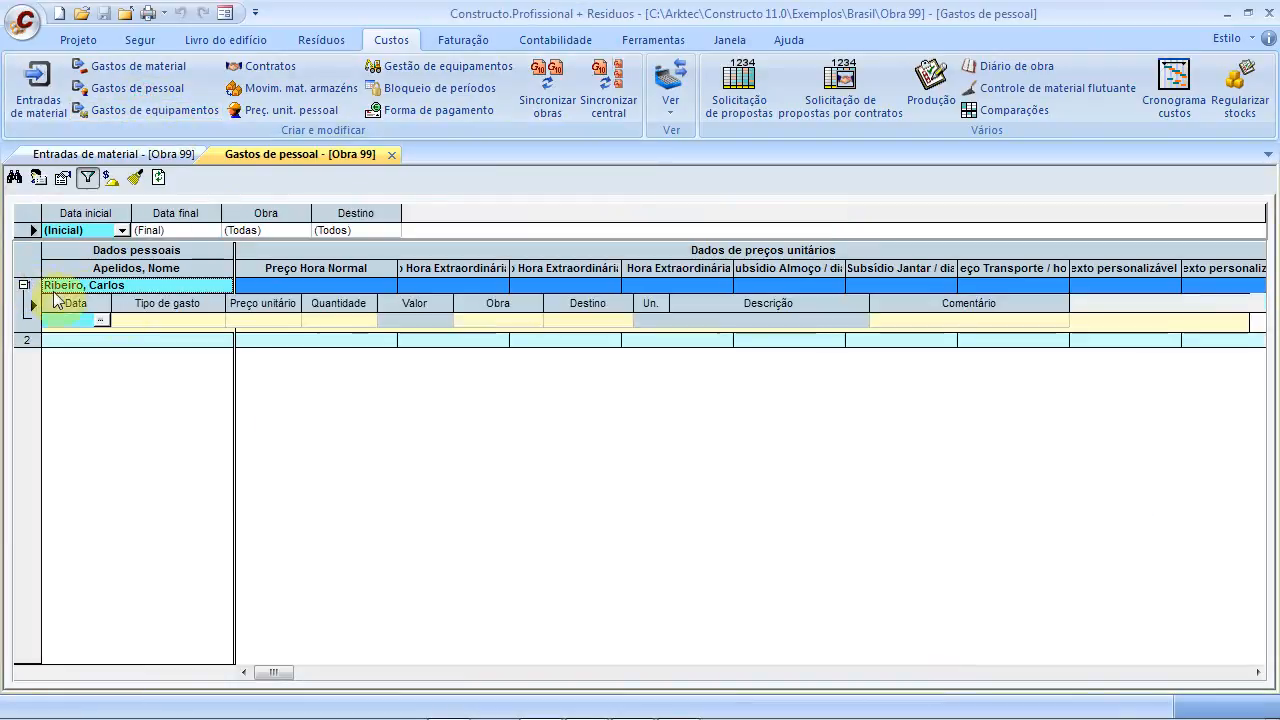
click(101, 317)
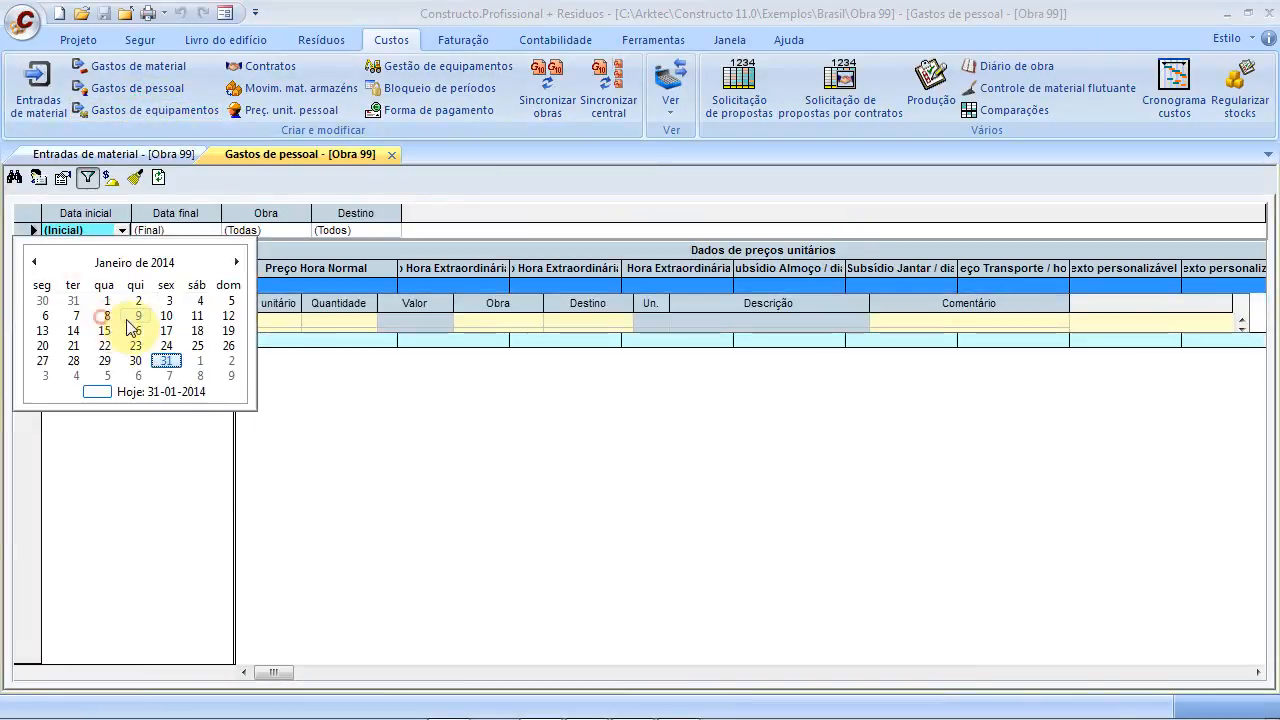
click(166, 361)
click(176, 320)
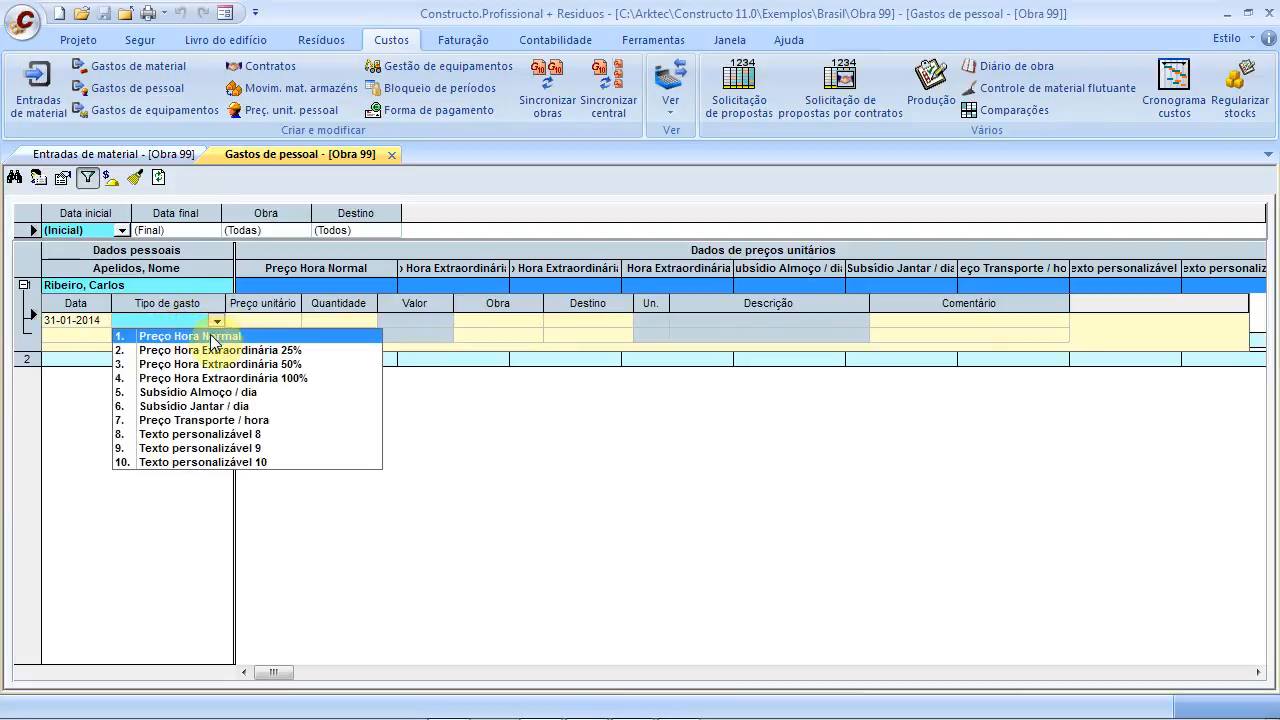
click(208, 335)
click(253, 320)
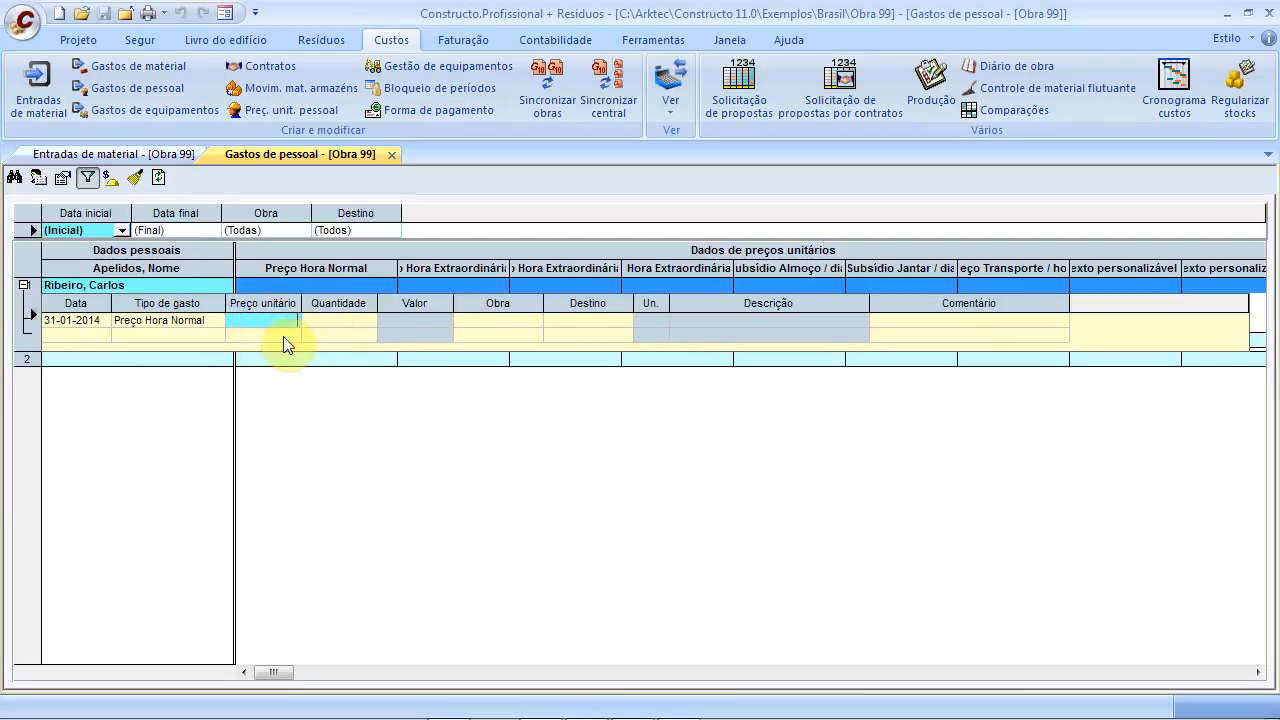
text(12)
click(314, 319)
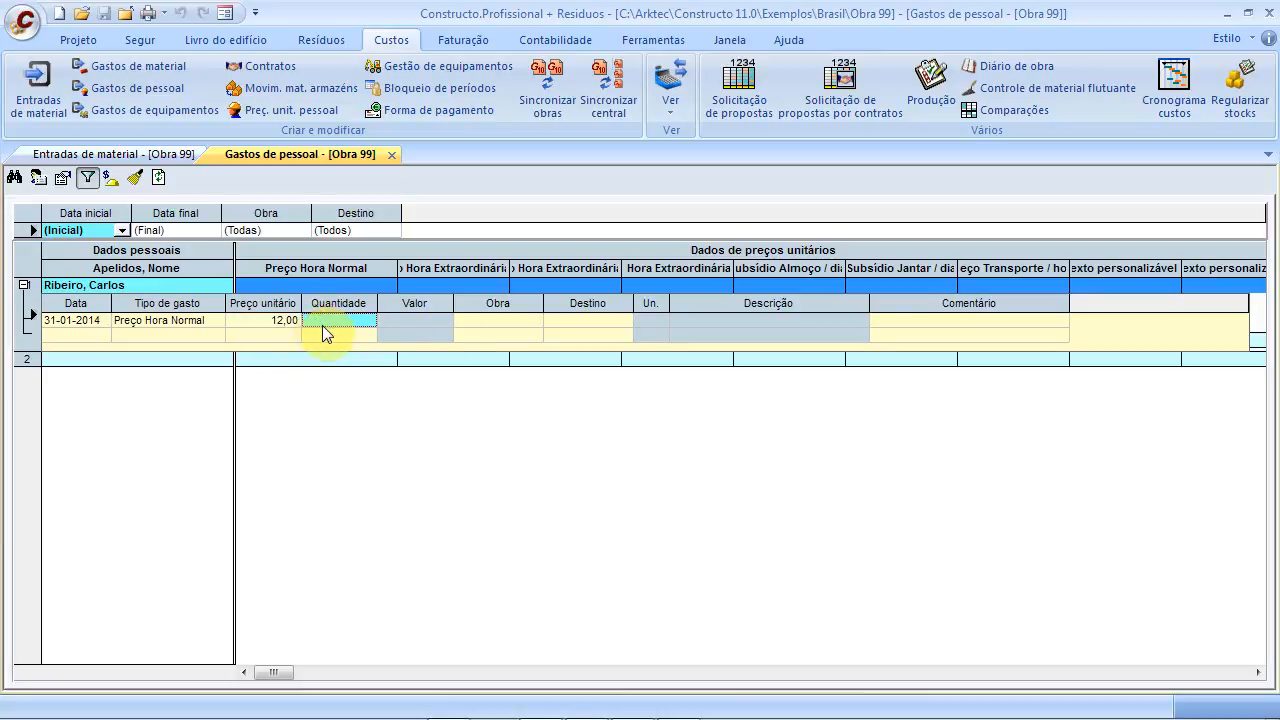
text(8)
click(461, 322)
click(578, 324)
click(625, 319)
click(618, 330)
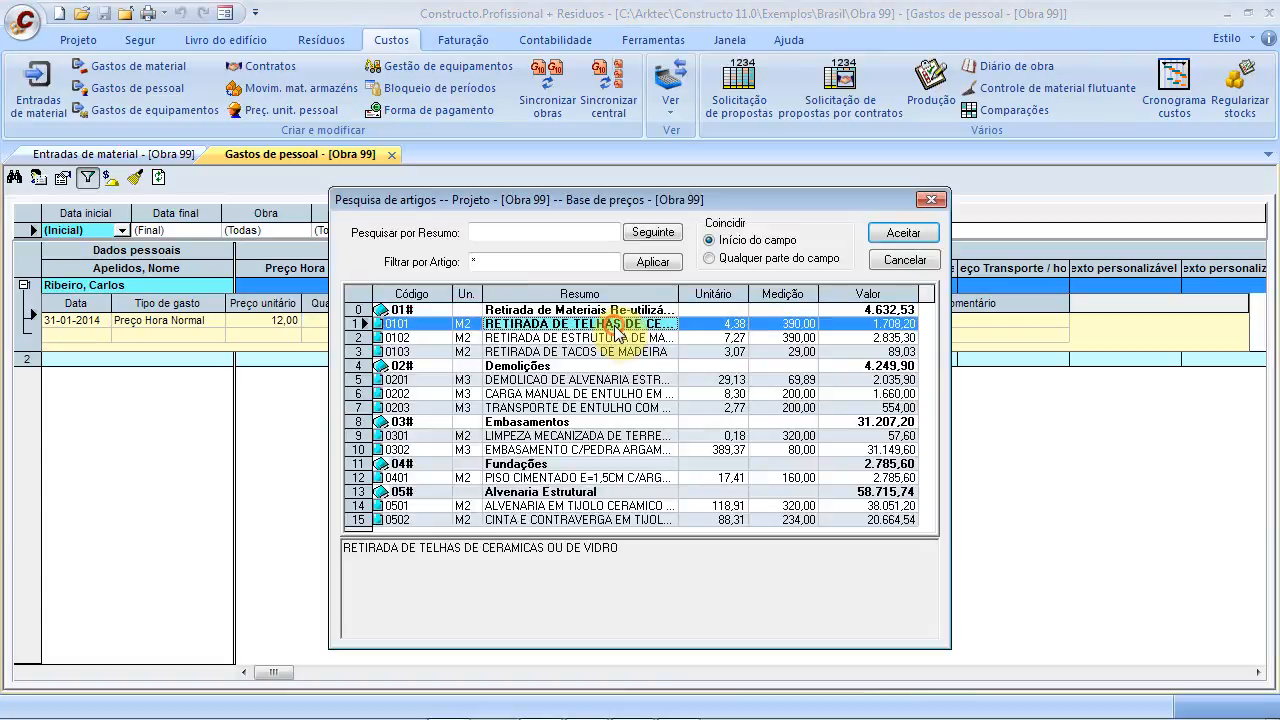
click(925, 234)
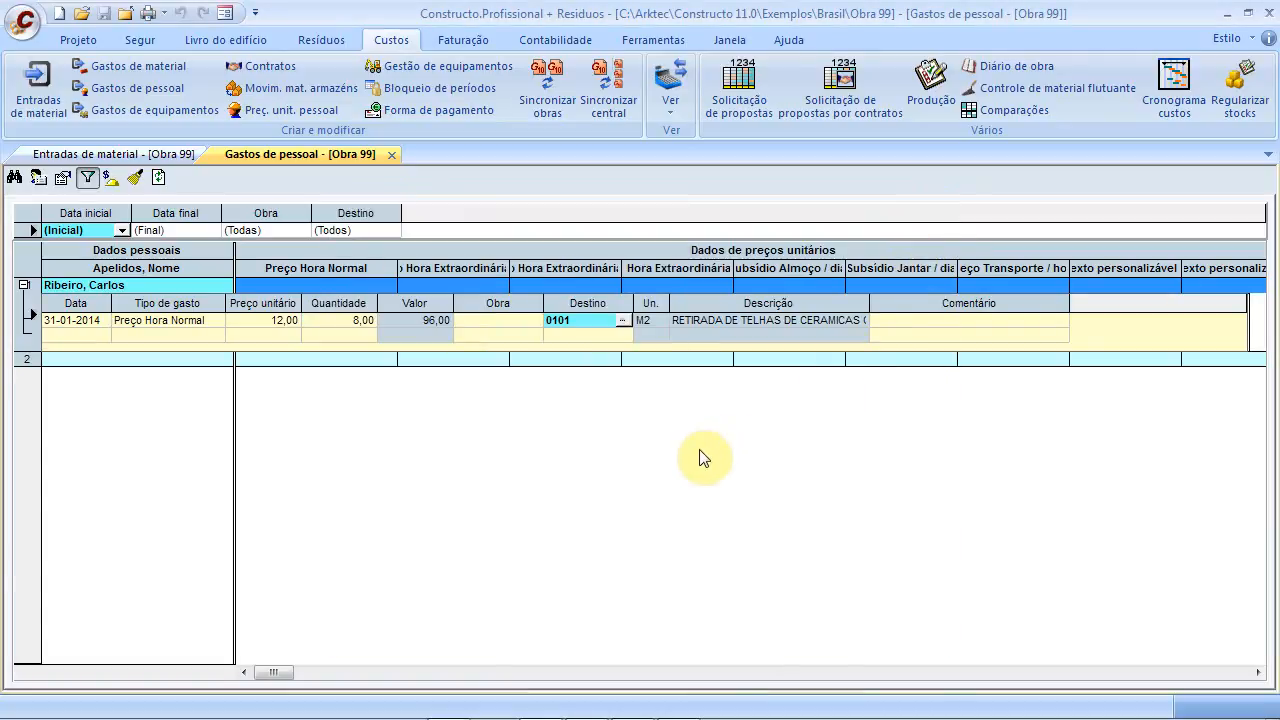
click(570, 336)
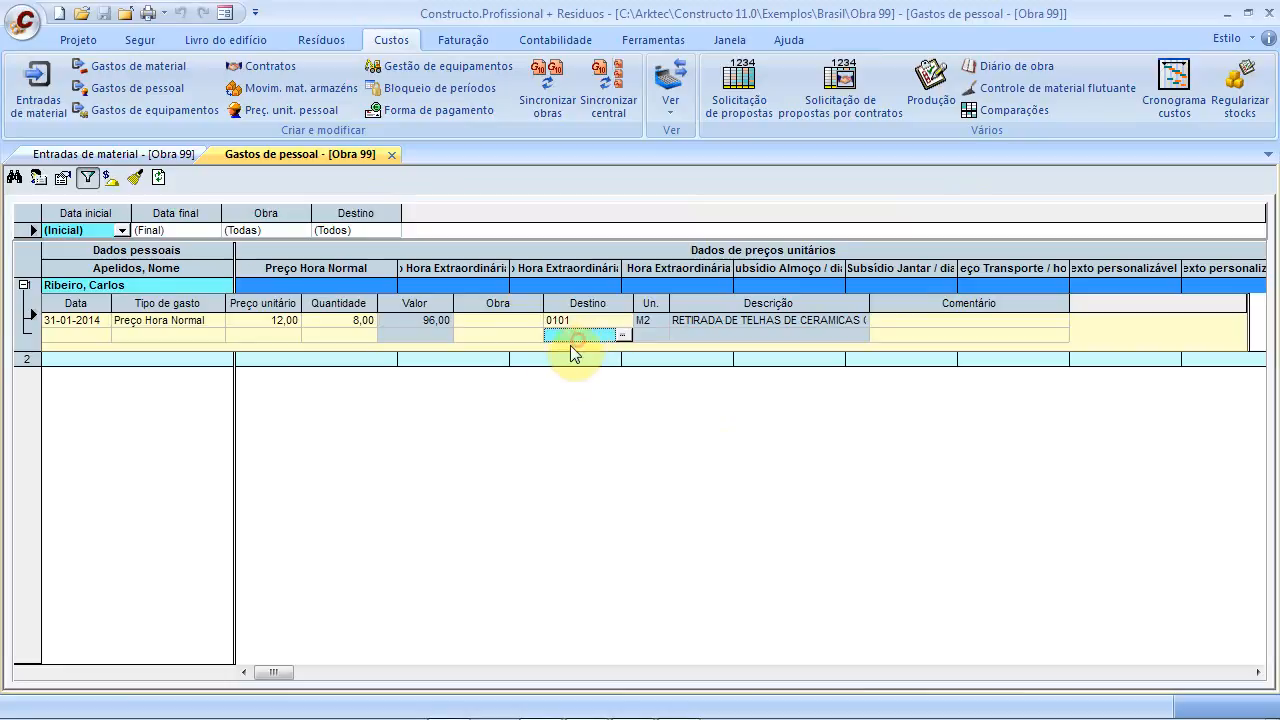
Add a 03-02-2014 Preço Hora Normal line of 4 hours charged to item 0102
click(74, 334)
click(103, 334)
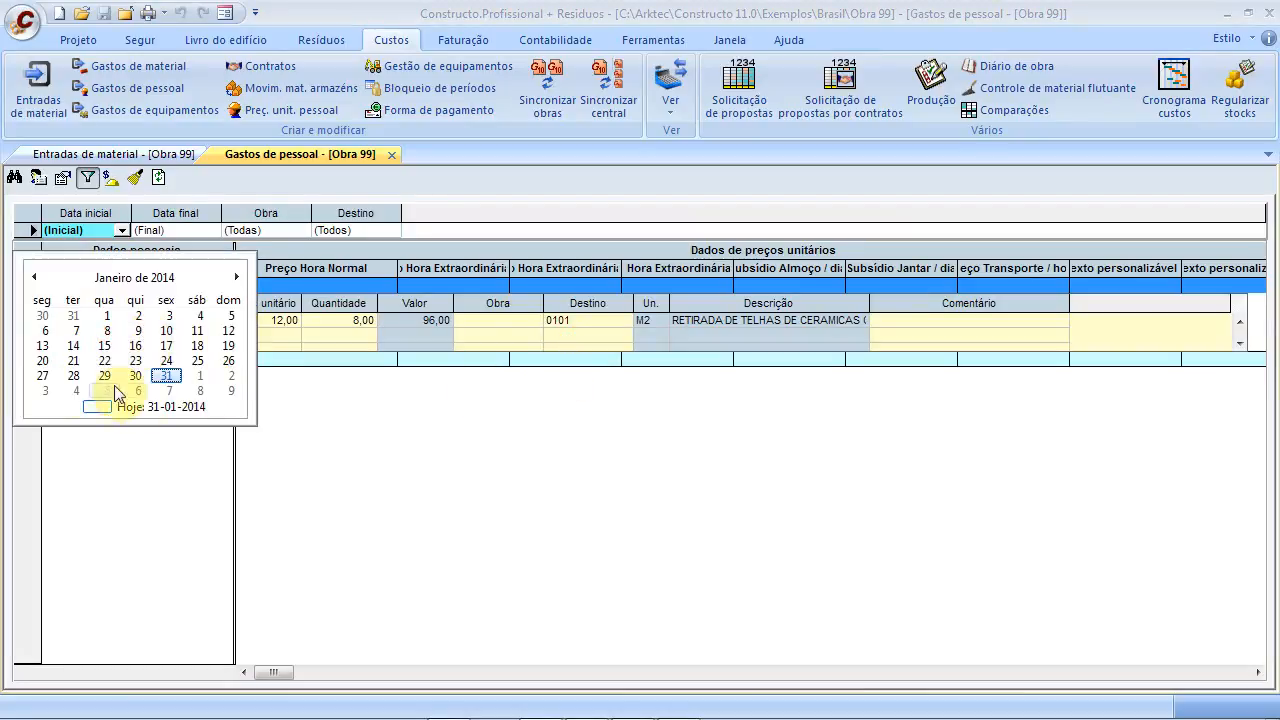
click(45, 390)
click(150, 335)
click(222, 339)
click(246, 348)
click(268, 337)
click(346, 337)
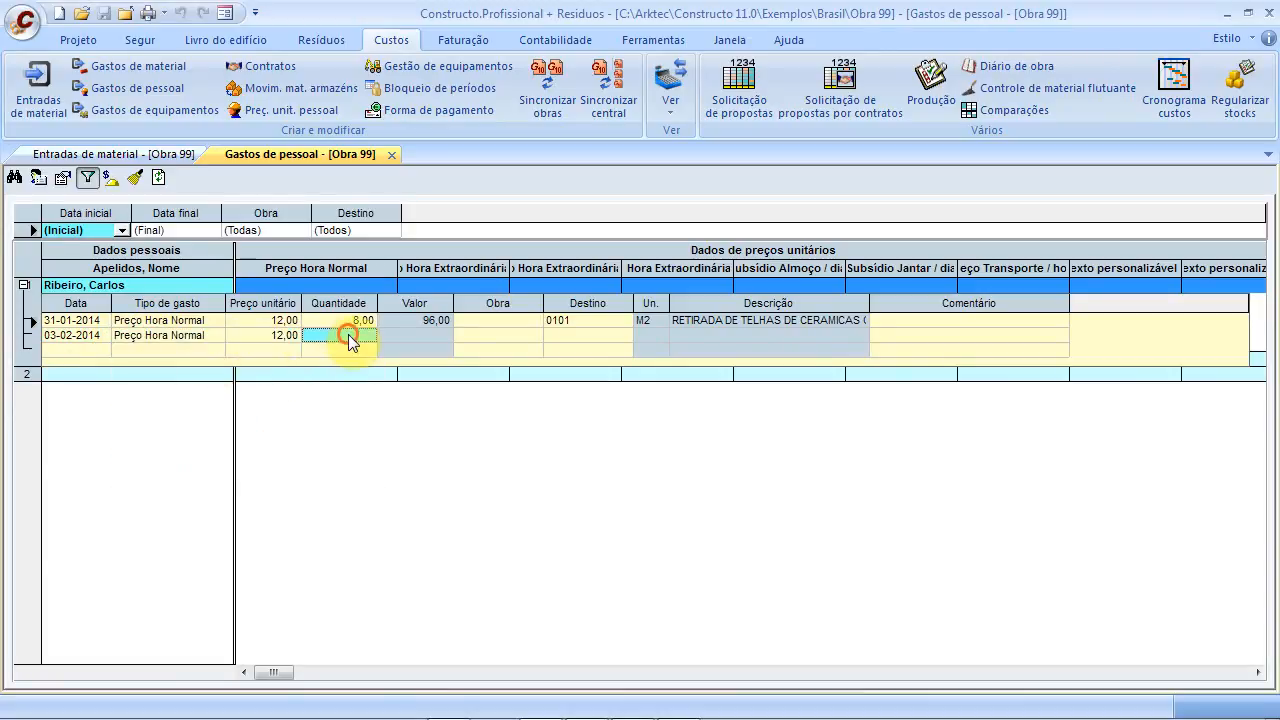
text(4)
click(558, 338)
click(623, 336)
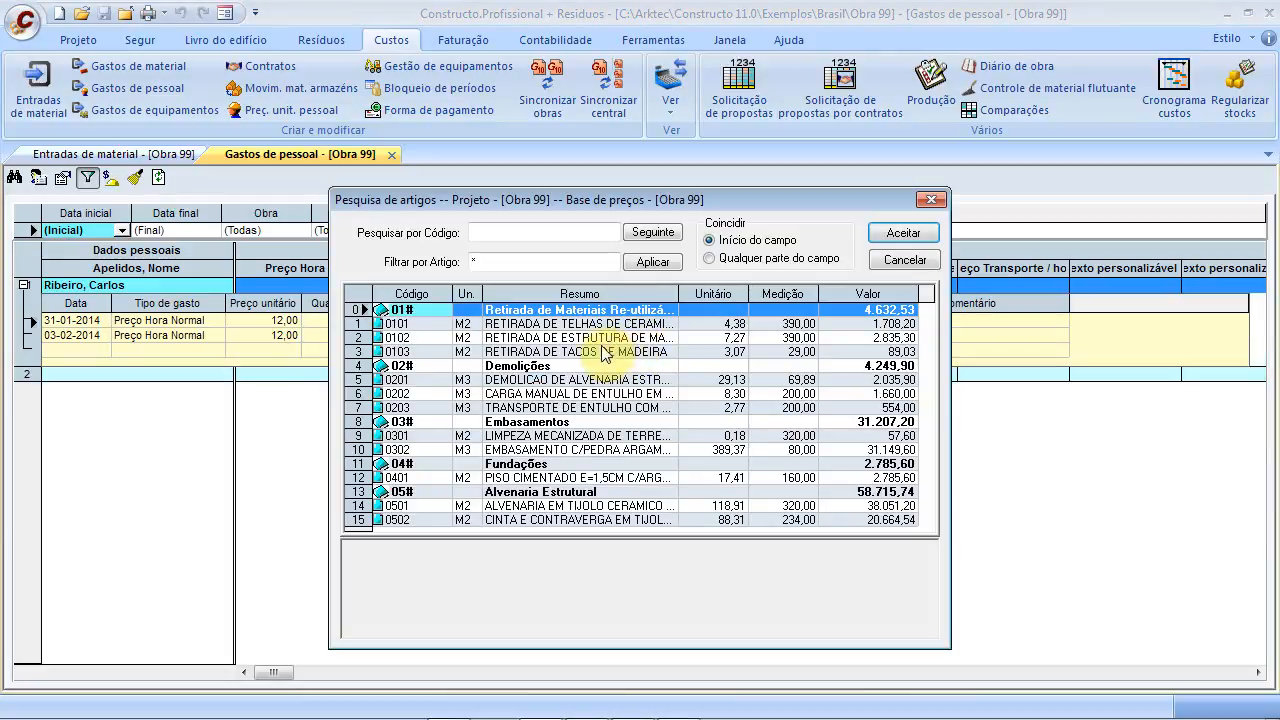
click(622, 339)
click(904, 233)
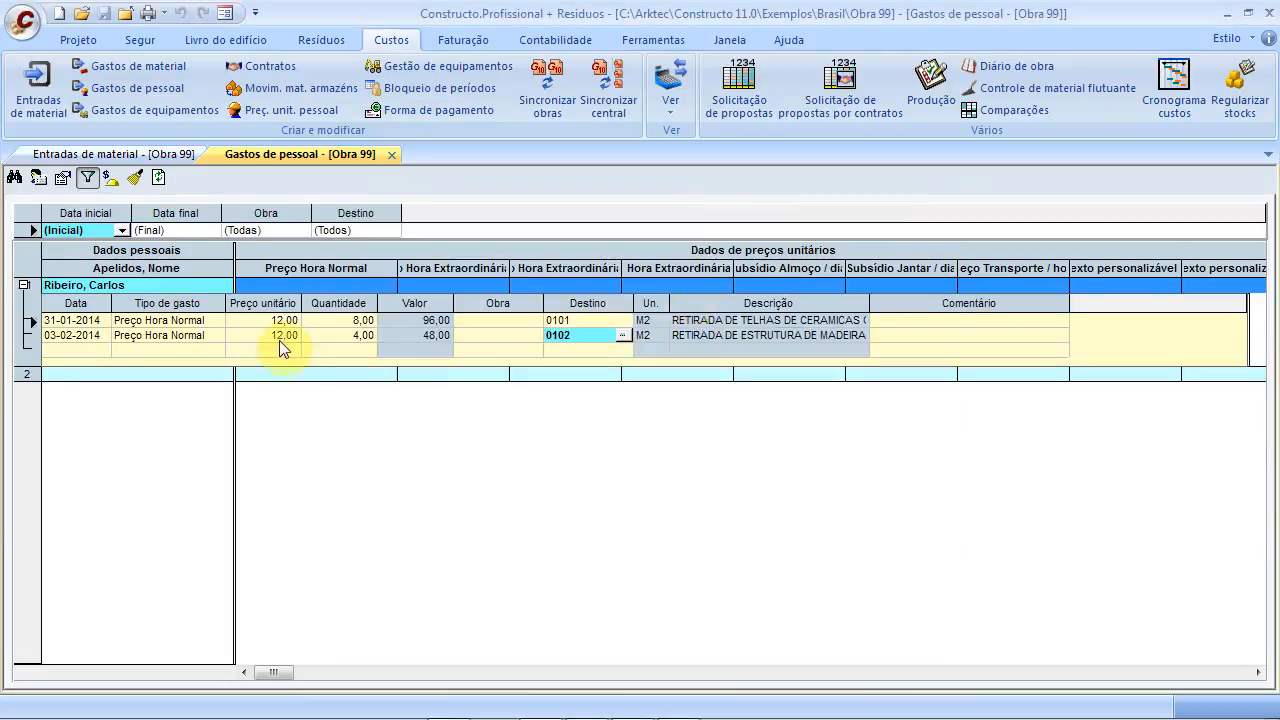
Add another 03-02-2014 Preço Hora Normal line of 4 hours charged to item 0103
click(86, 350)
click(103, 350)
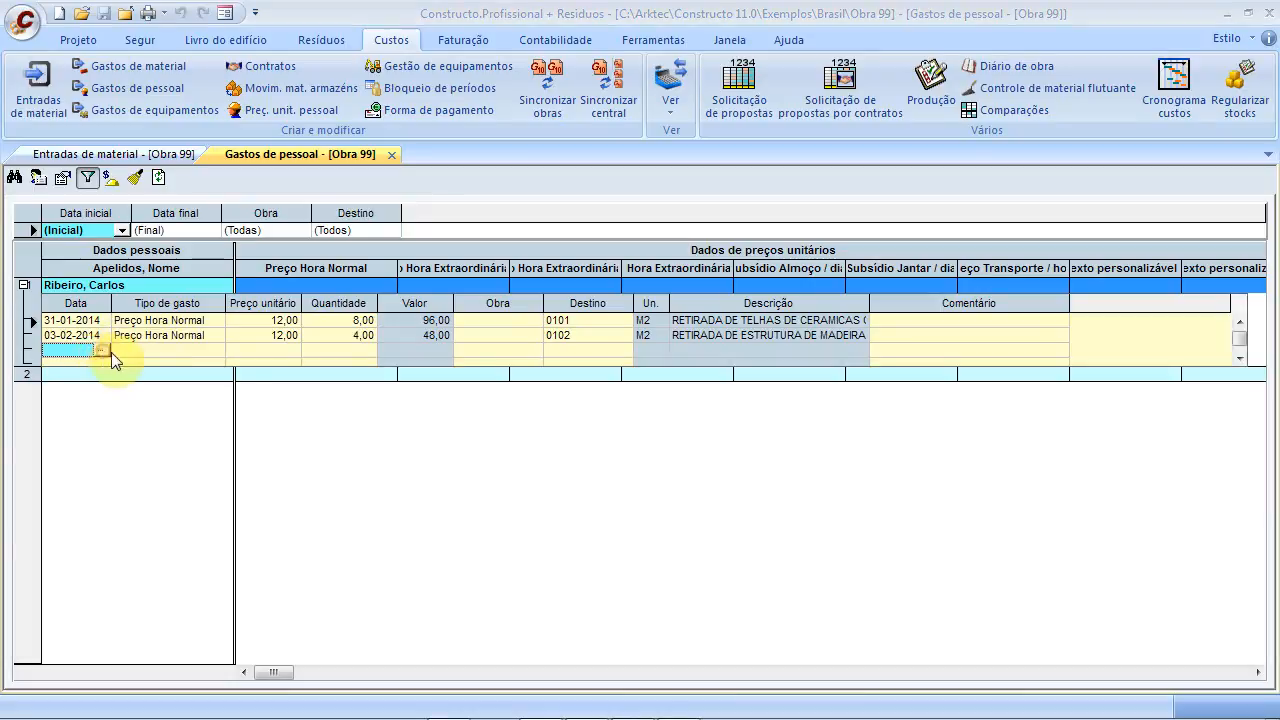
click(47, 405)
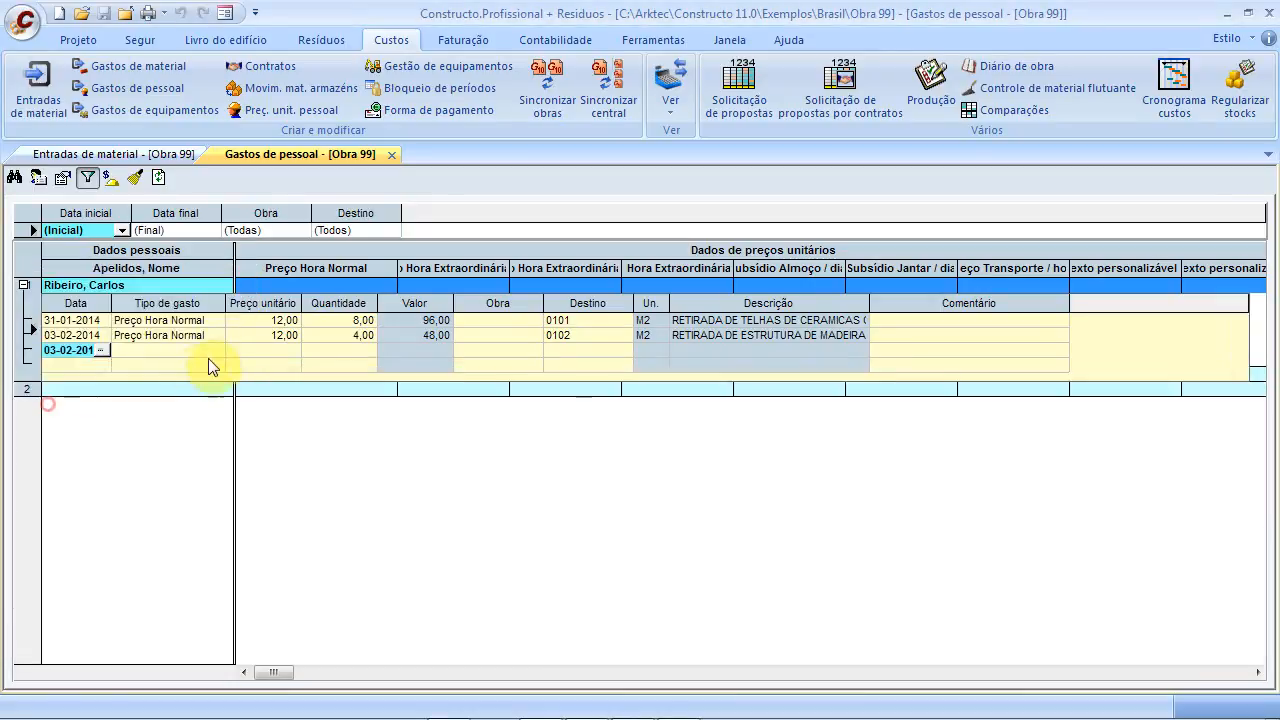
click(213, 352)
click(214, 368)
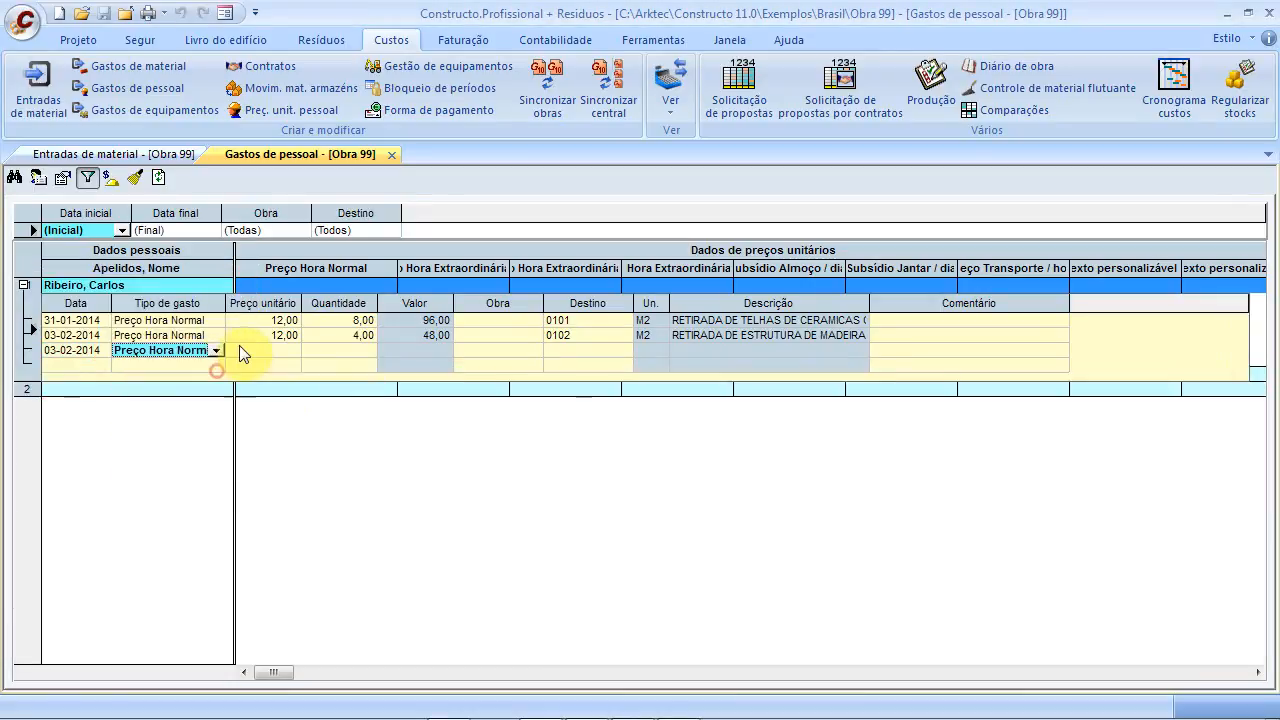
click(242, 348)
click(330, 354)
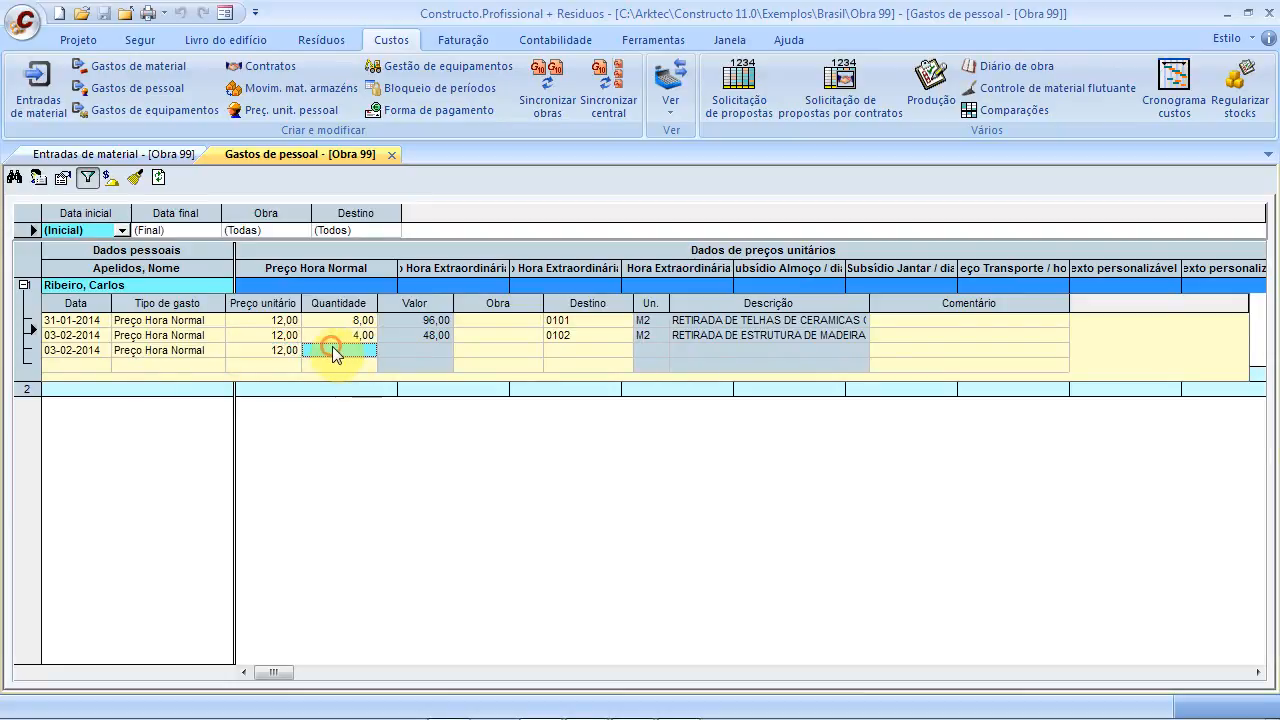
text(4)
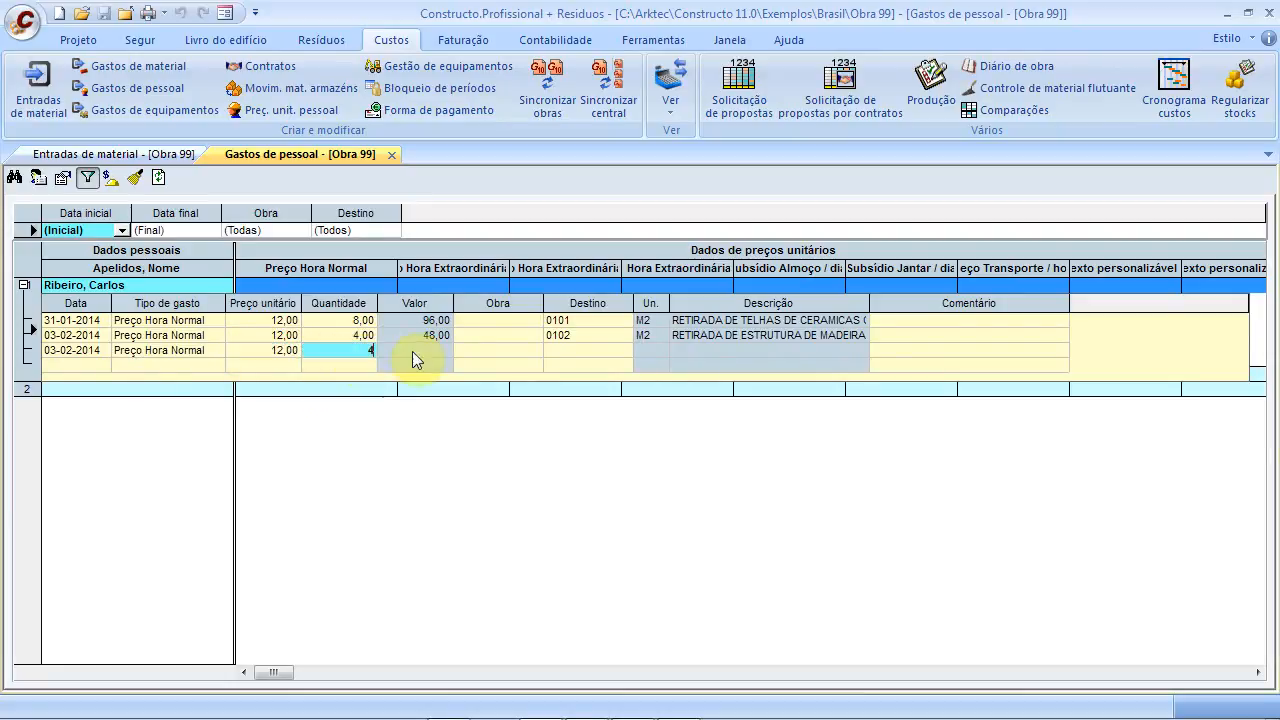
click(556, 348)
click(622, 351)
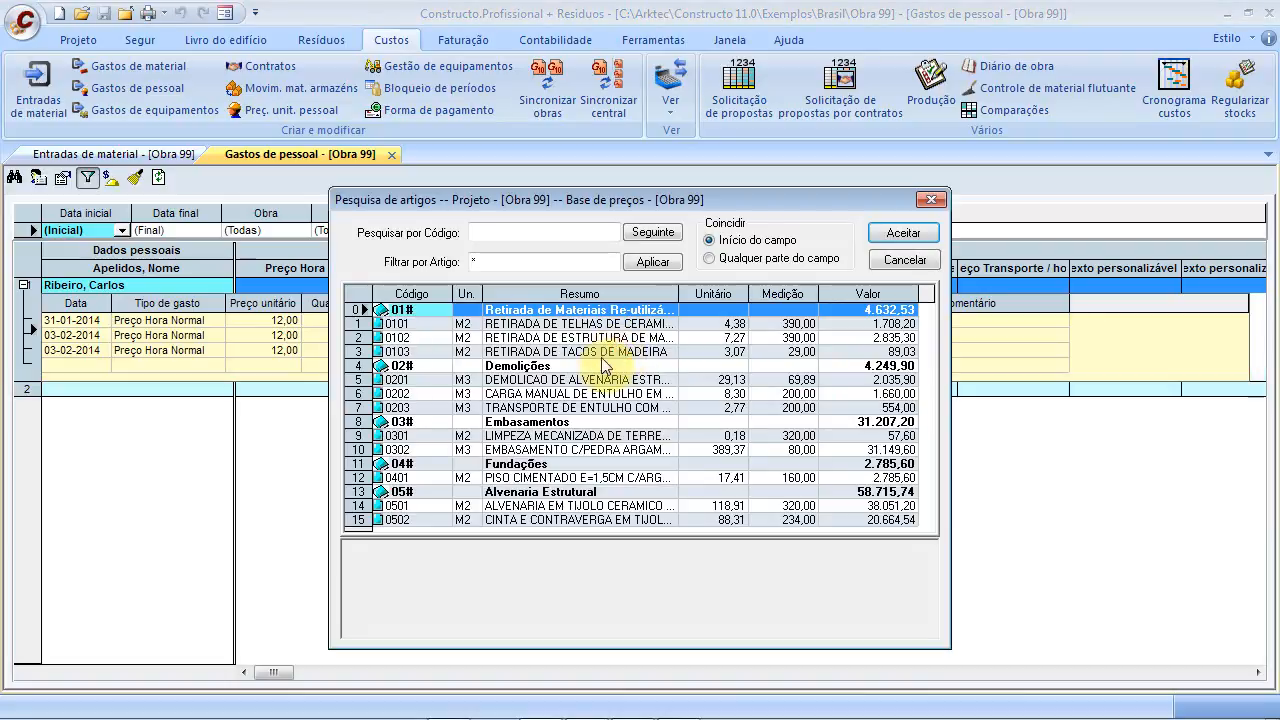
click(530, 354)
click(903, 233)
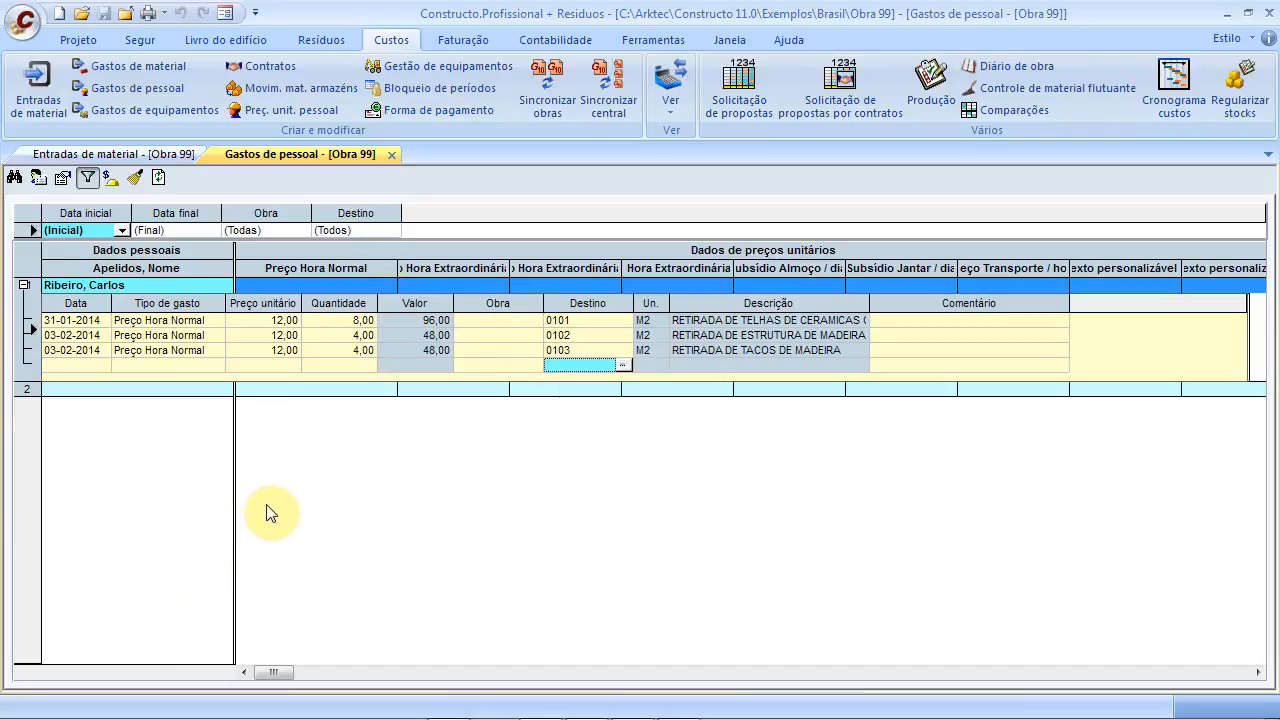
Close the Gastos de pessoal and Entradas de material tabs
click(389, 156)
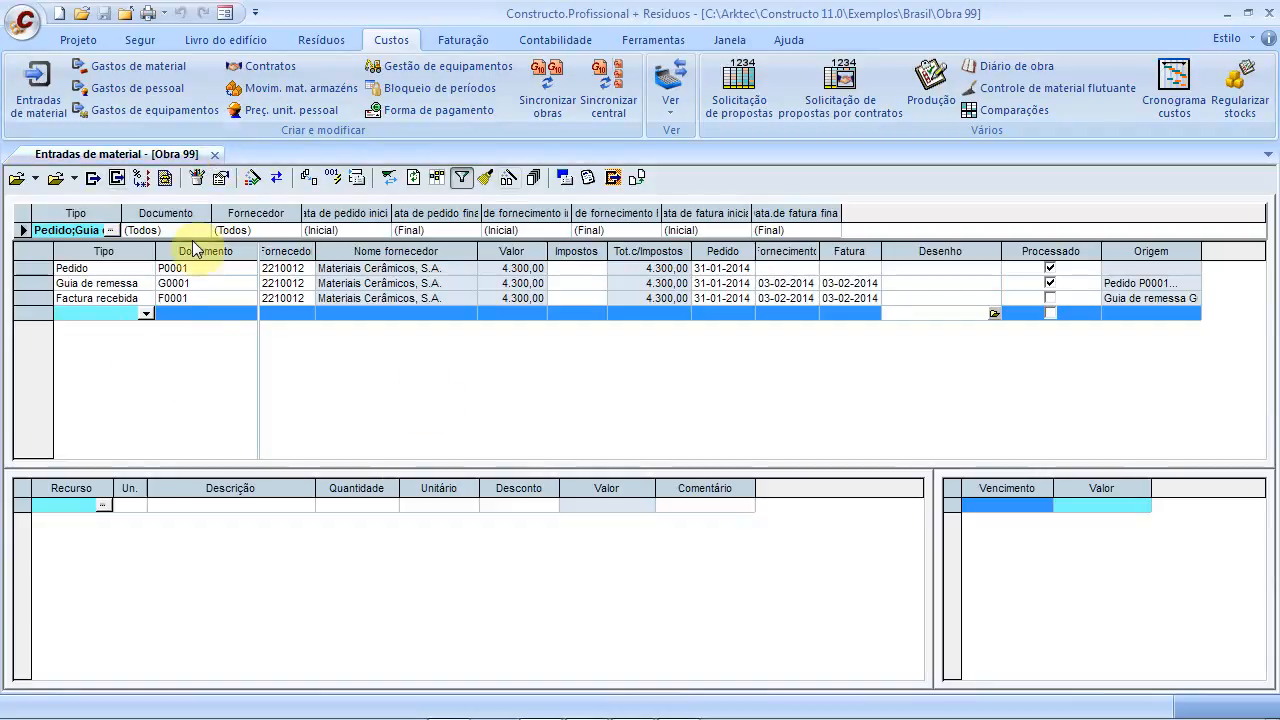
click(216, 154)
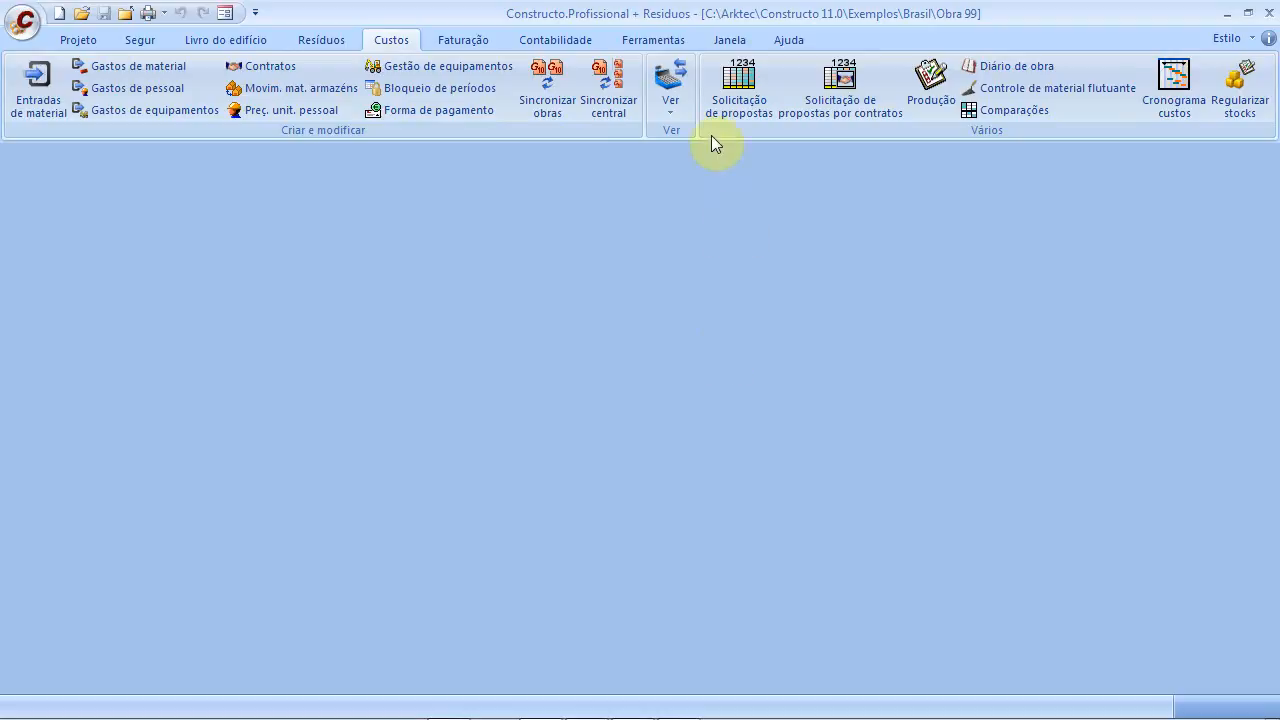
Review the Fluxo de caixa payees, the 4.300,00 materials expense and running balance, then close it
click(674, 108)
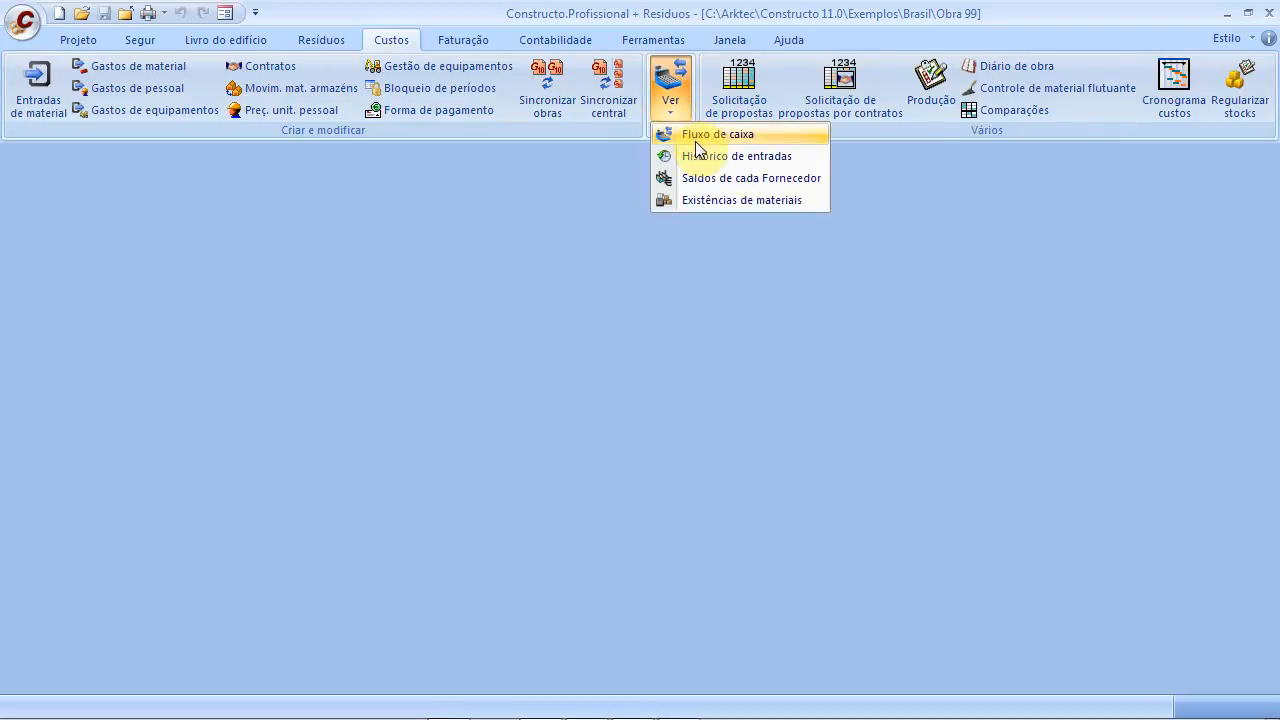
click(697, 142)
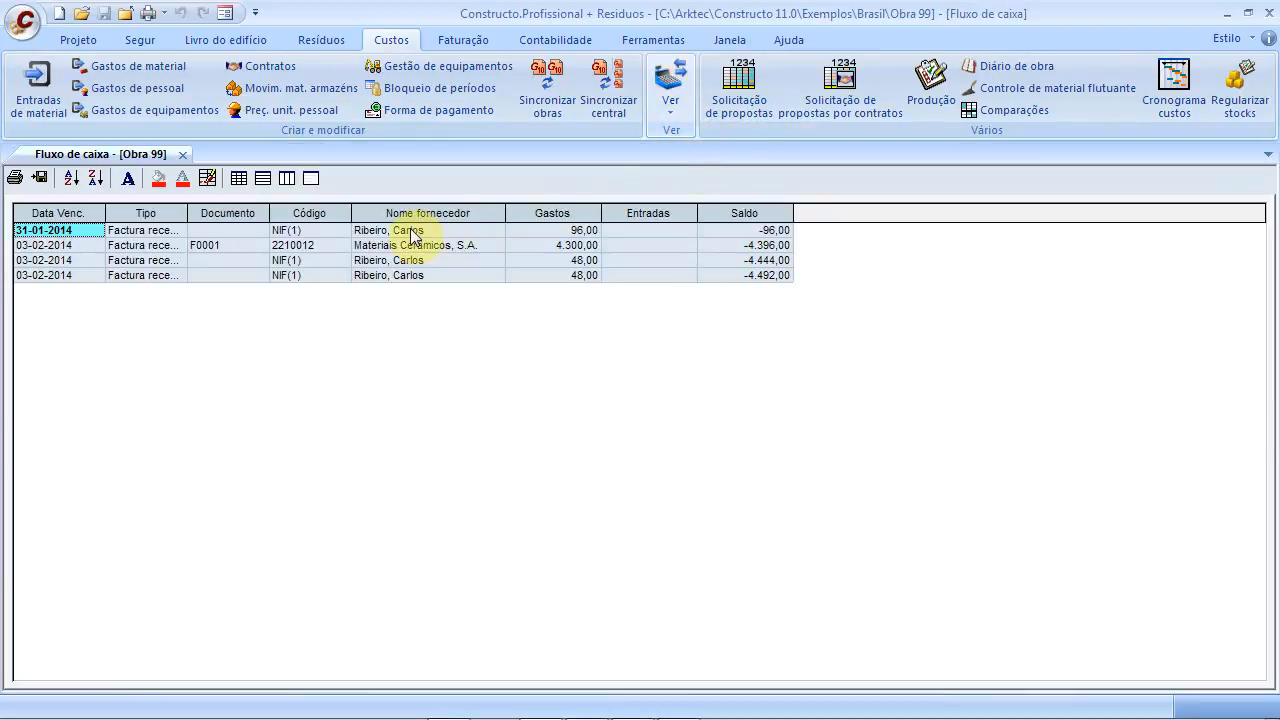
click(411, 232)
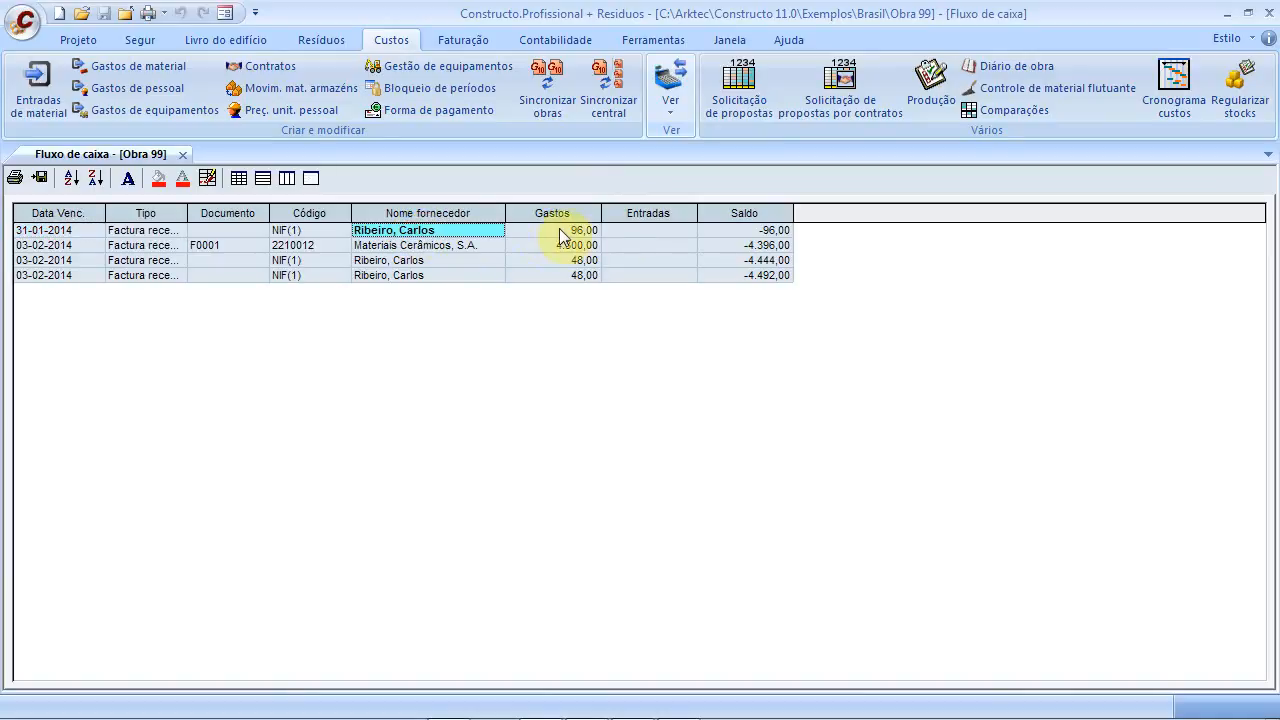
click(436, 247)
click(483, 262)
click(475, 275)
click(434, 247)
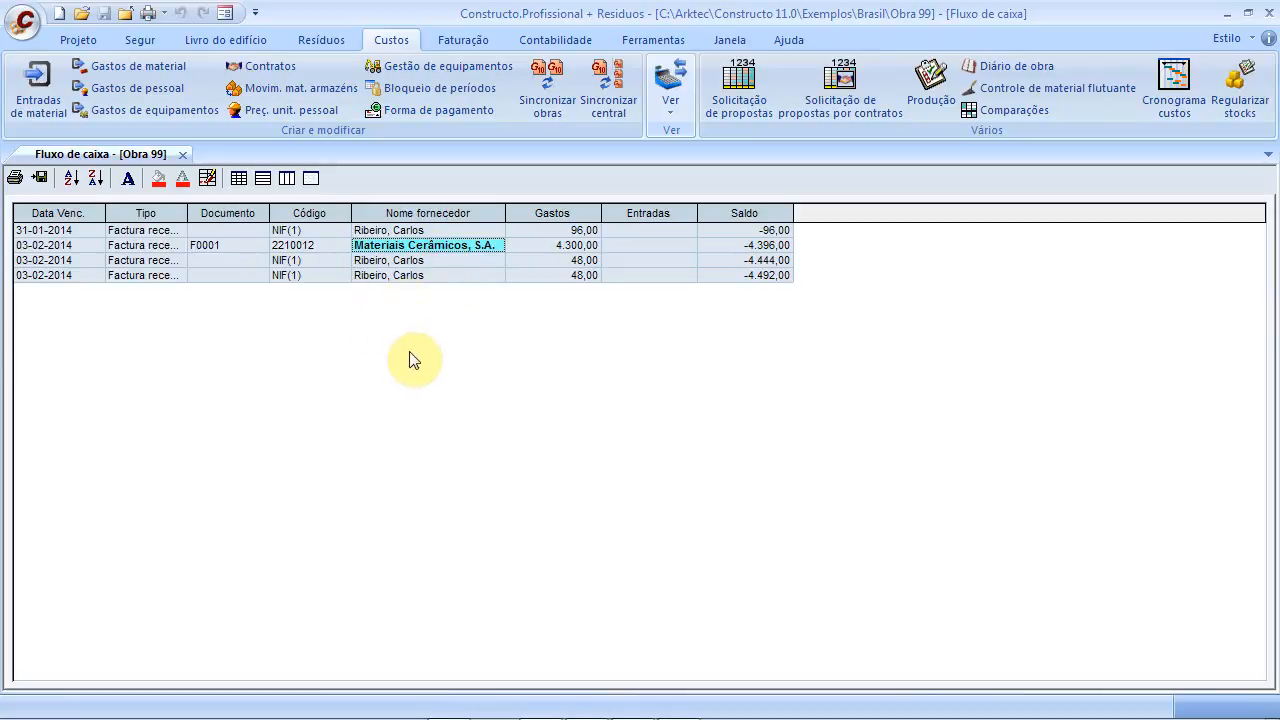
click(536, 241)
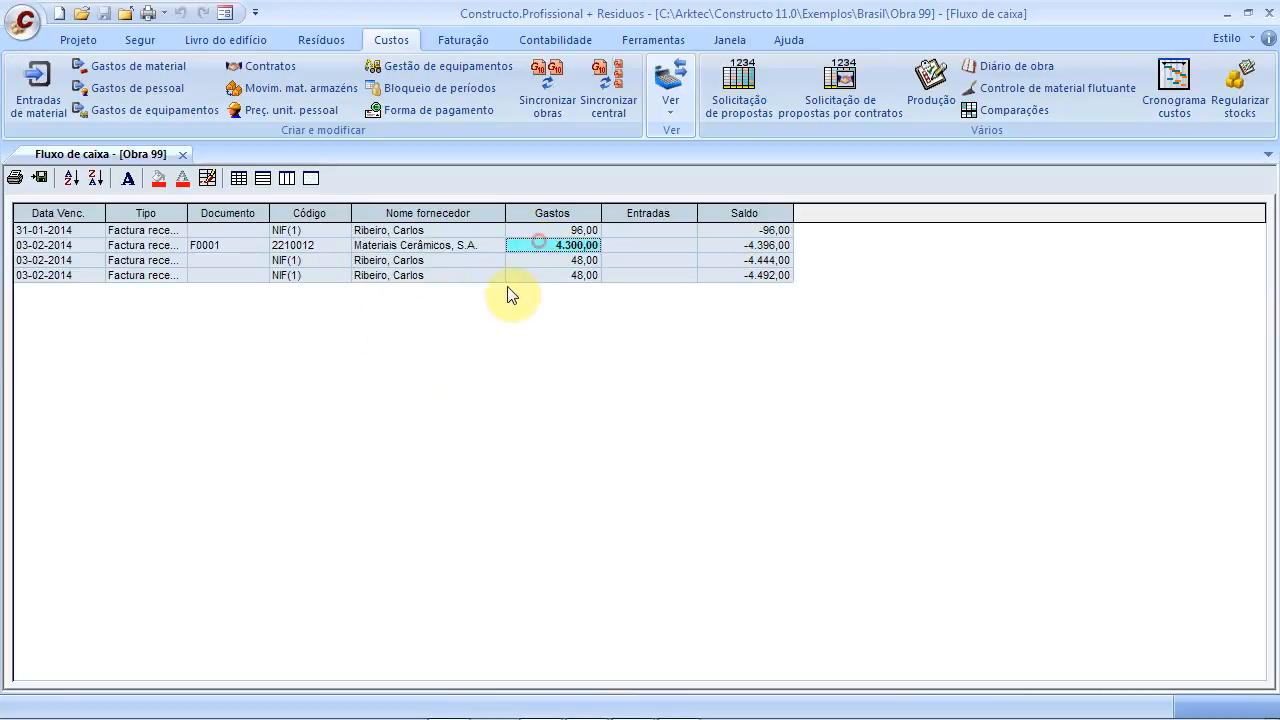
click(765, 231)
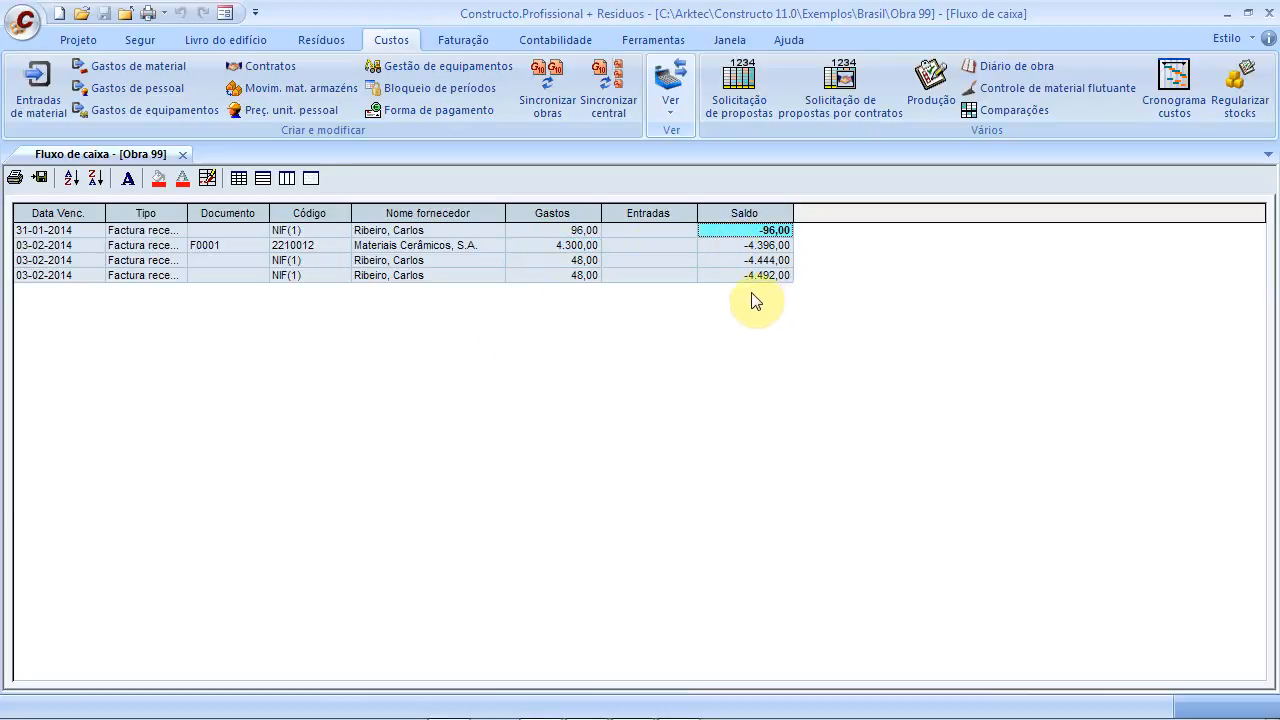
click(189, 155)
click(673, 112)
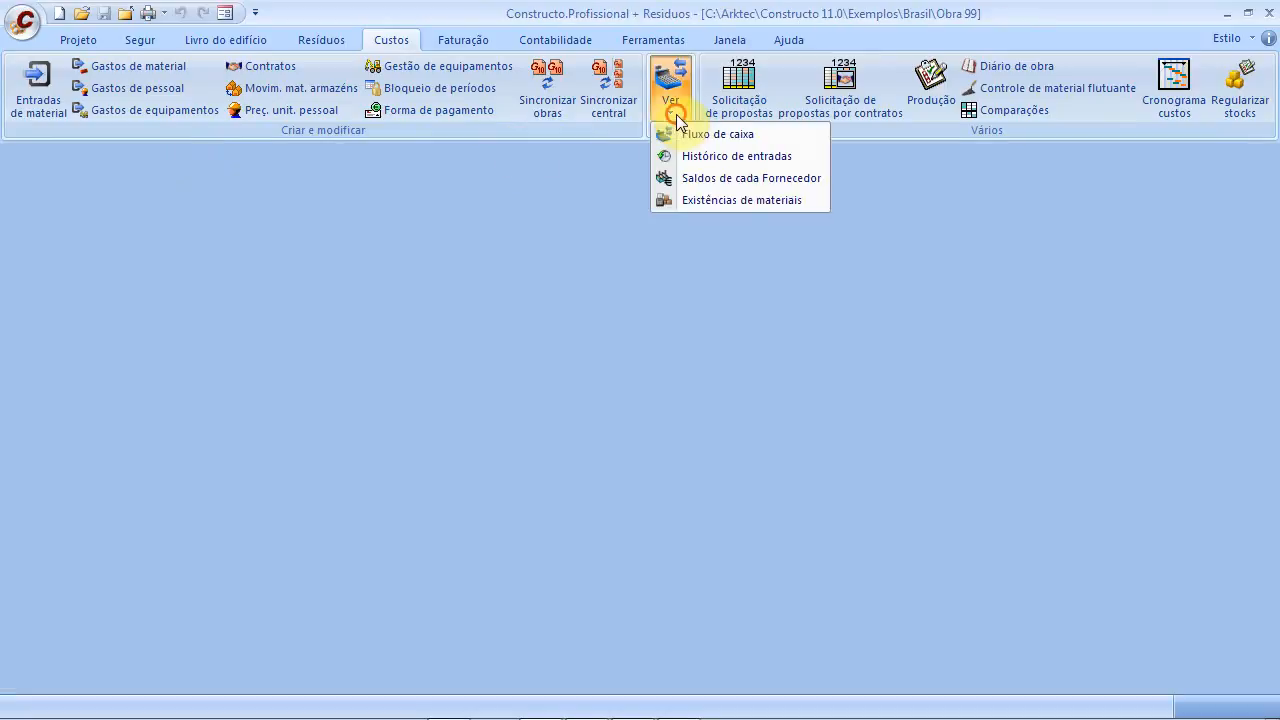
Review the Saldos de cada Fornecedor invoice lines and invoiced/credited amounts, then close it
click(706, 188)
click(145, 276)
click(37, 278)
click(225, 279)
click(386, 265)
click(427, 275)
click(435, 289)
click(381, 286)
click(257, 292)
click(250, 277)
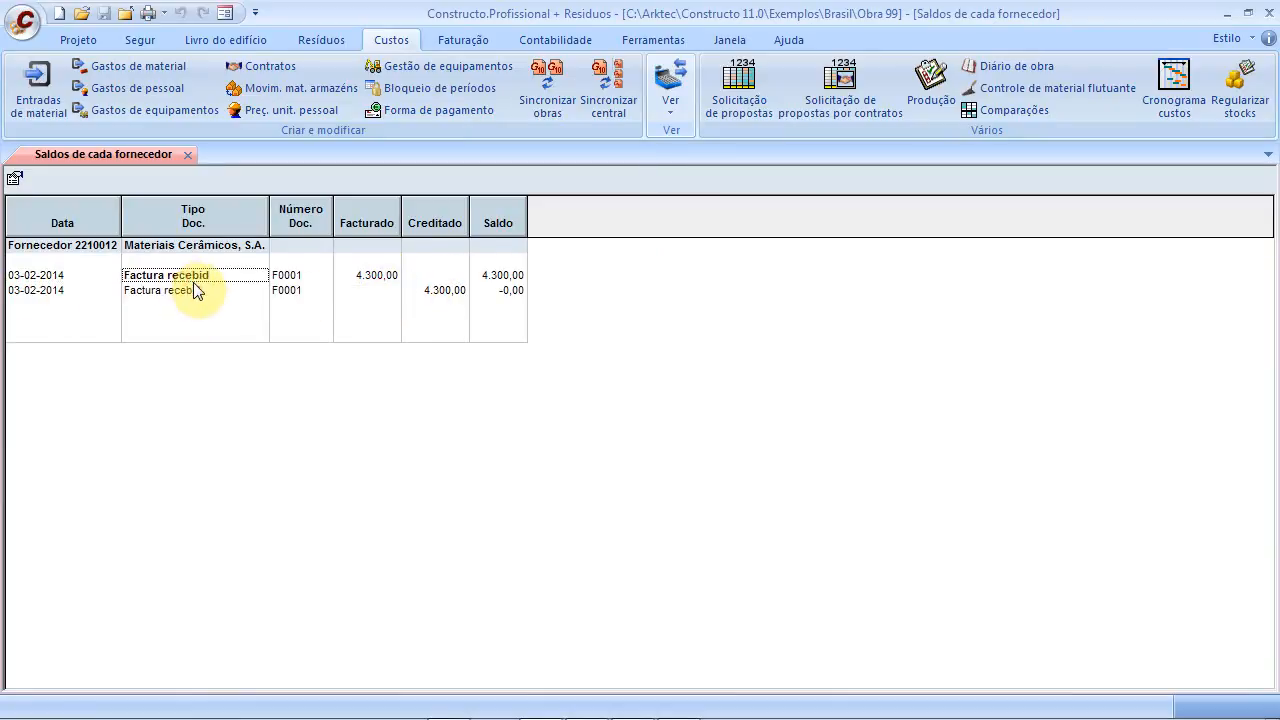
click(180, 157)
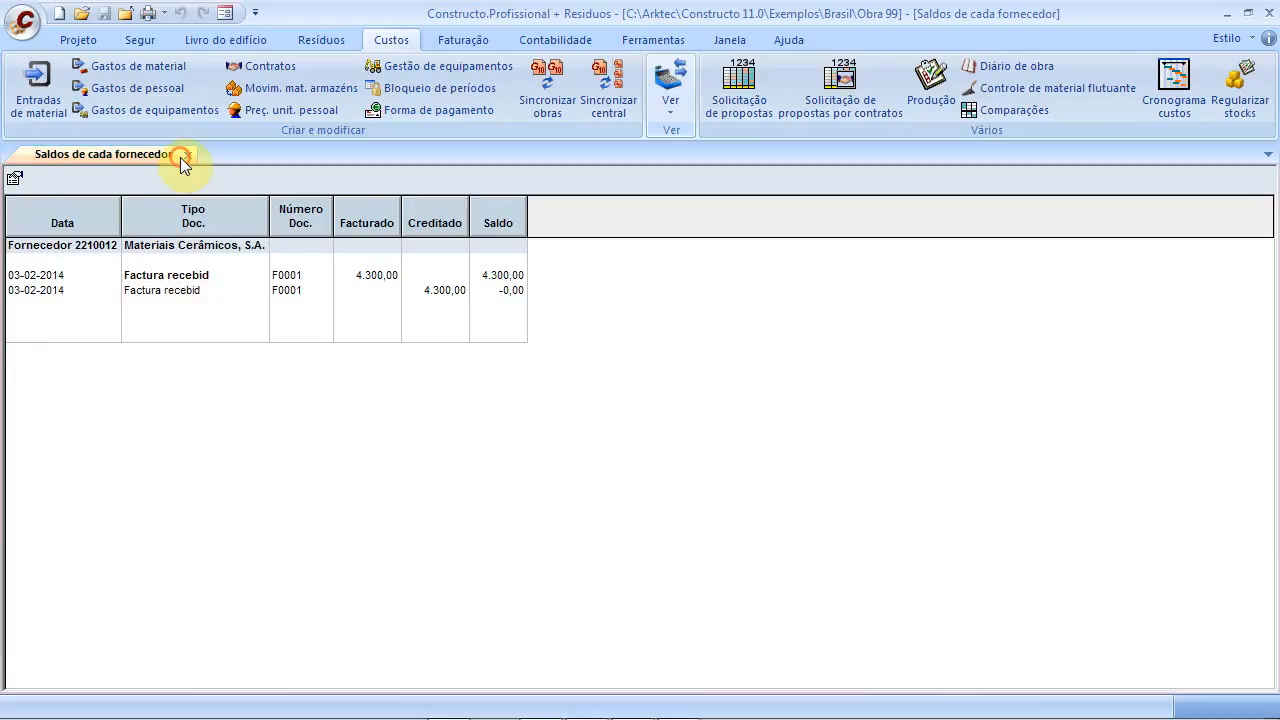
click(187, 156)
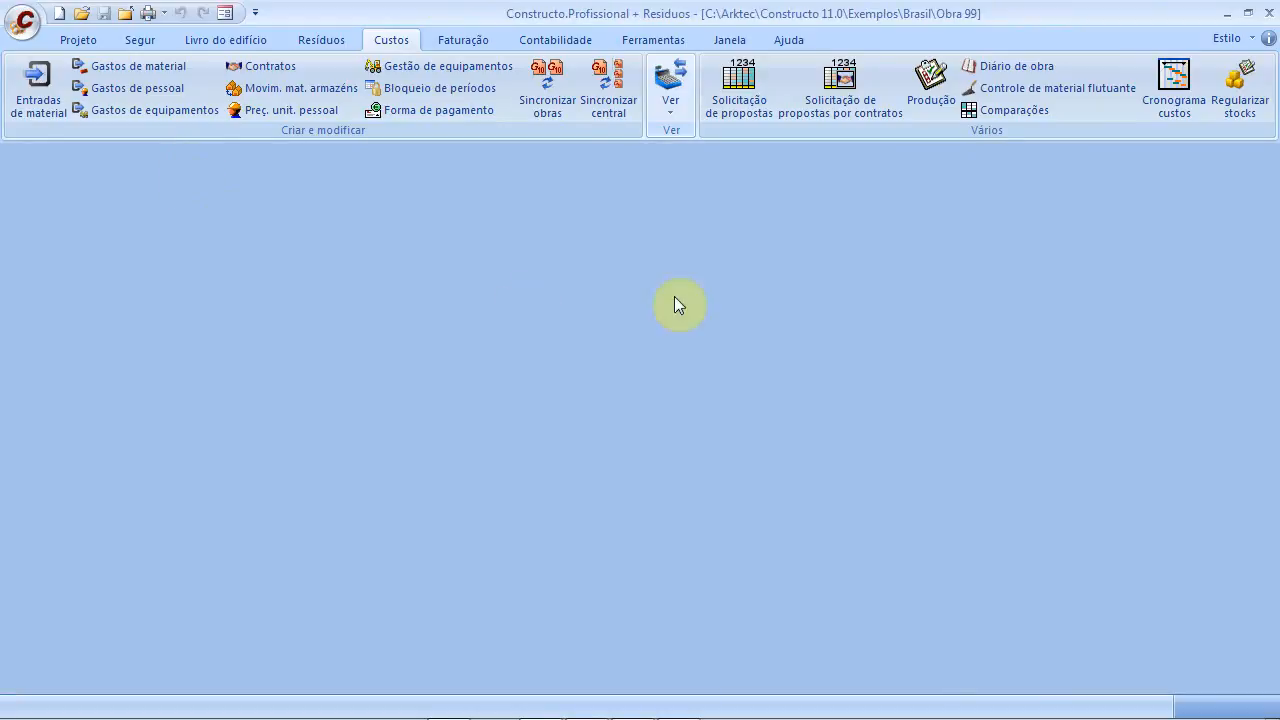
Check the Existências de materiais report, showing -40,00 bricks stored, and close it
click(671, 112)
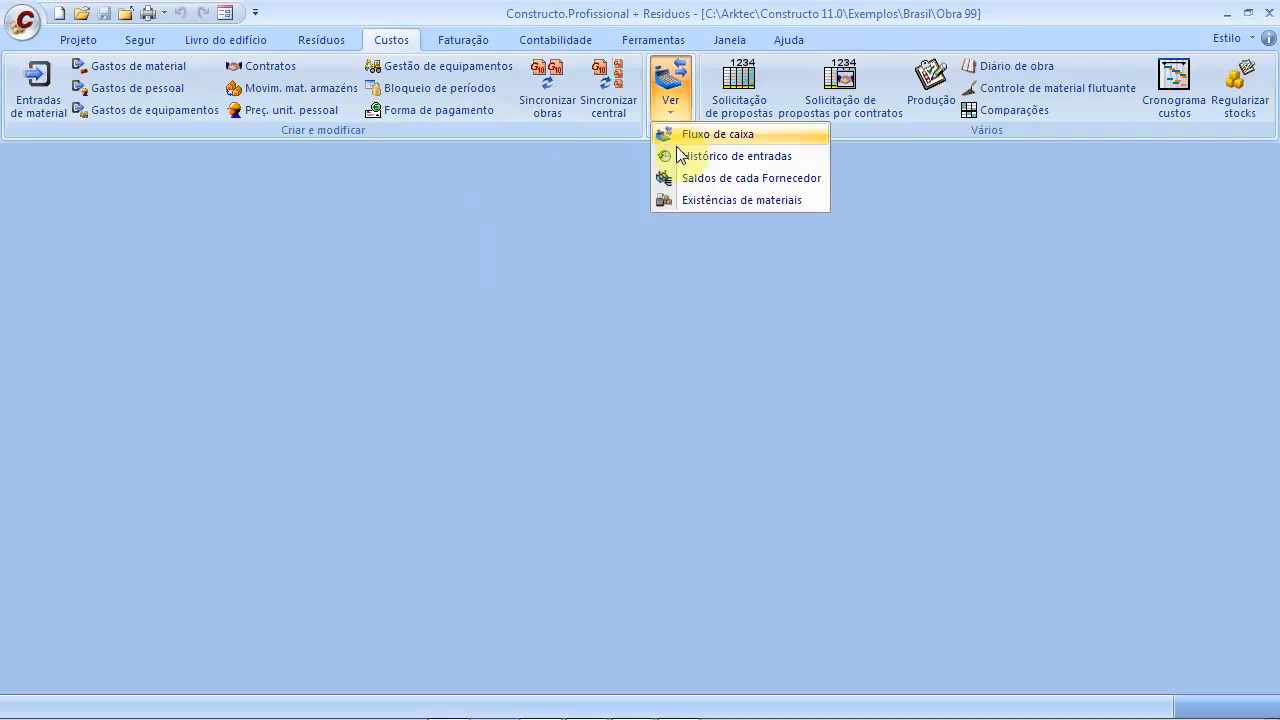
click(689, 200)
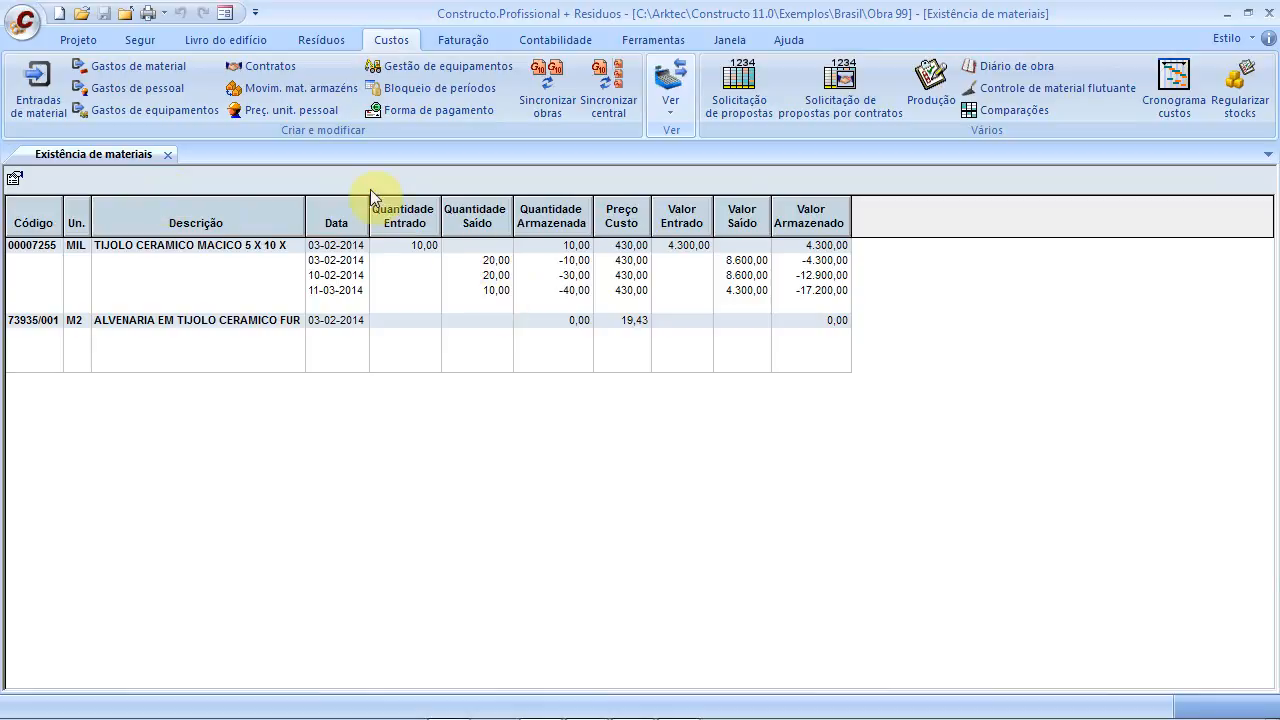
click(169, 154)
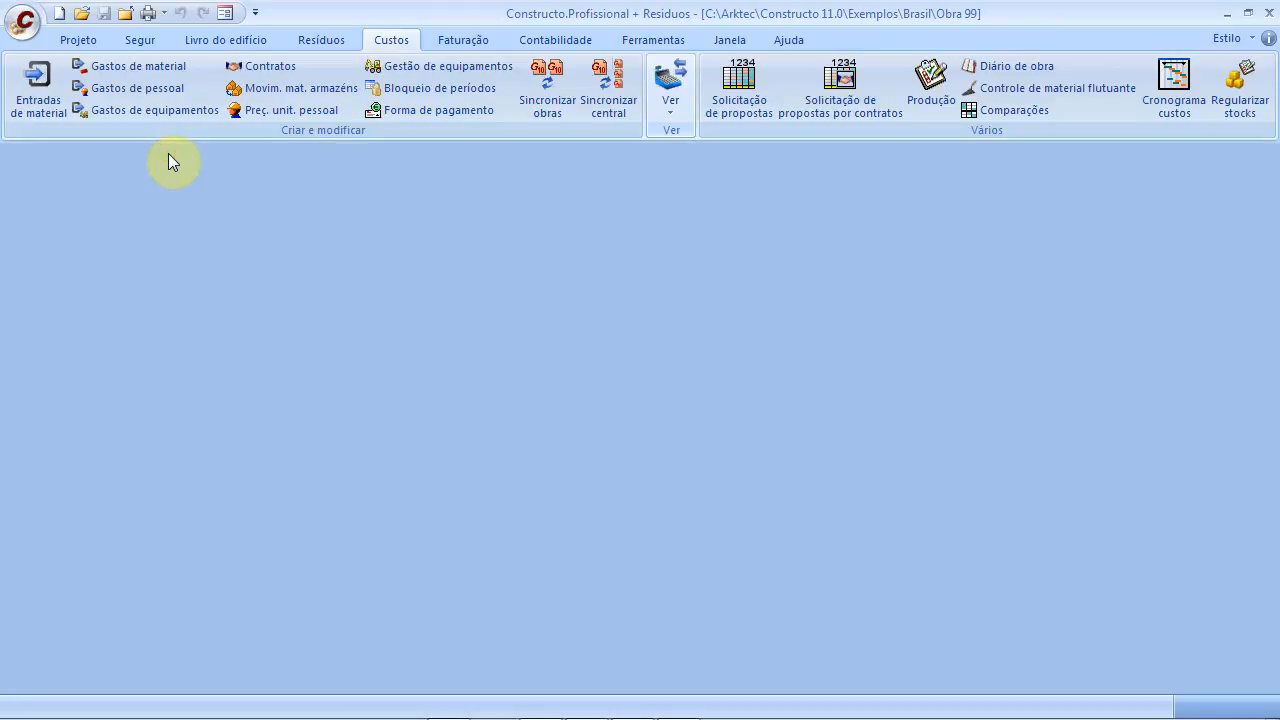
Open Solicitação de propostas and tick Pet under Proposta 1 for chapter 01# and items 0101–0103
click(739, 115)
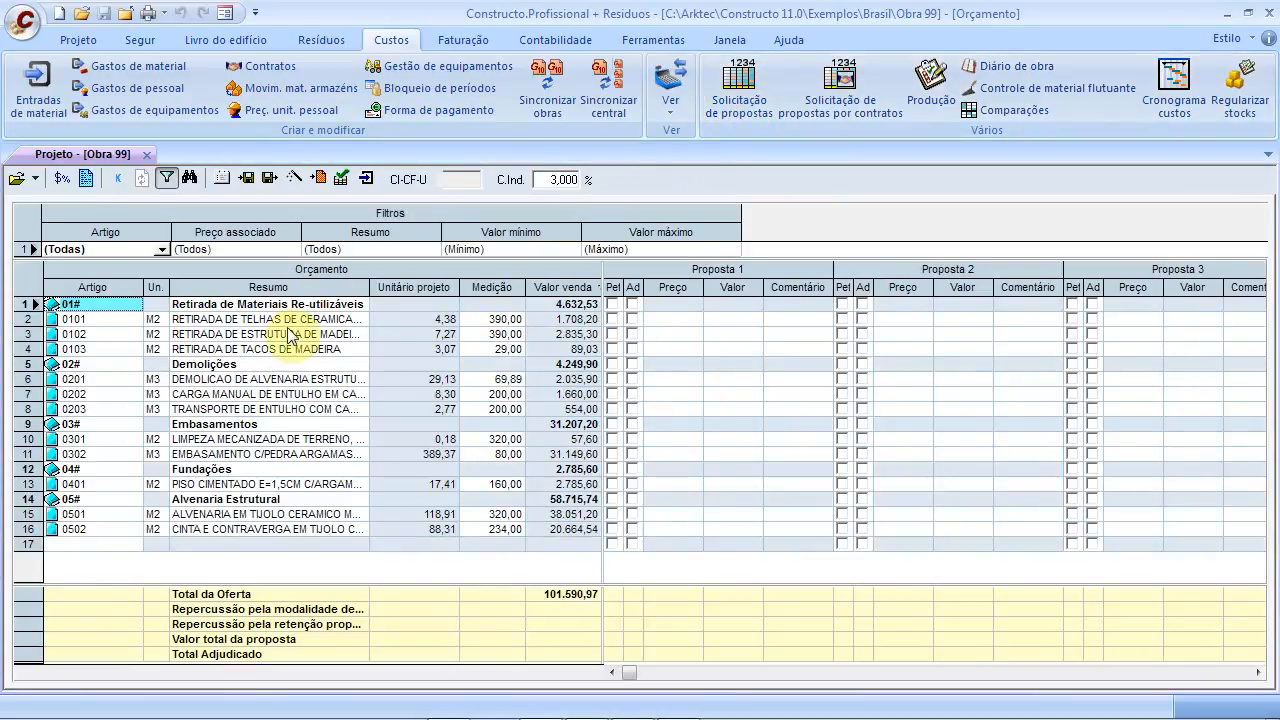
click(612, 304)
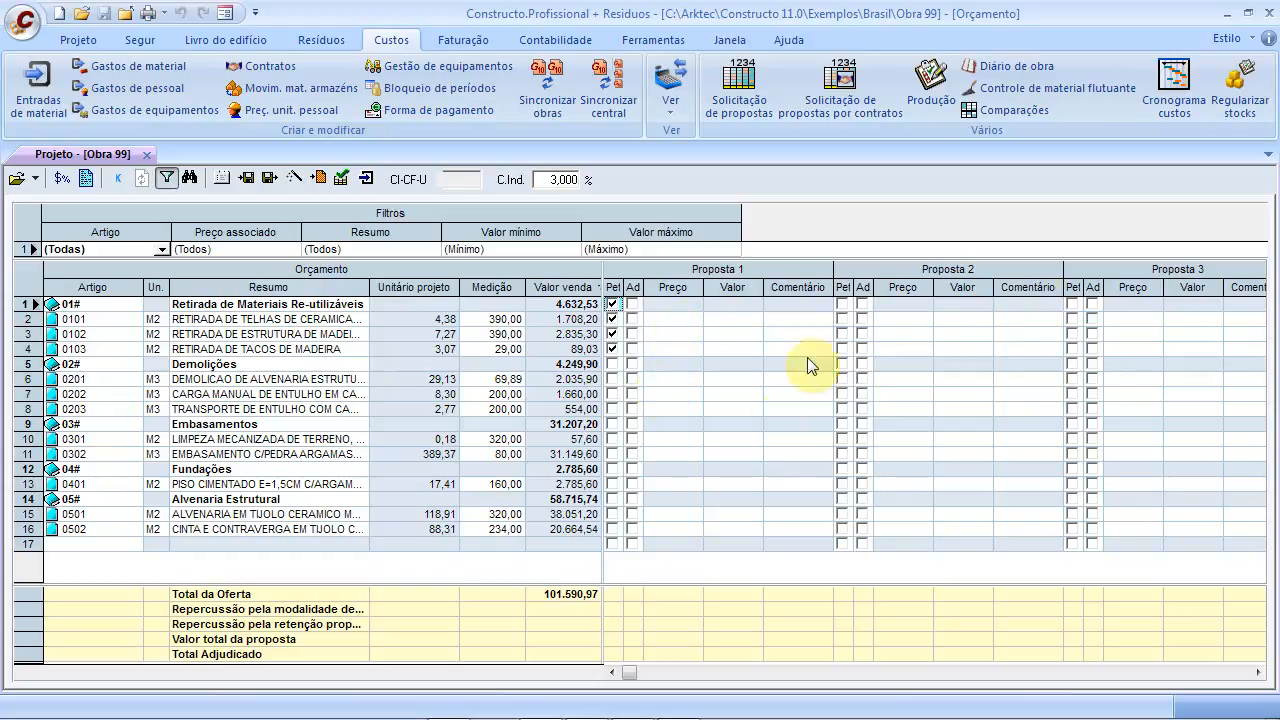
mouse_move(629, 672)
mouse_down()
mouse_move(1034, 674)
mouse_move(609, 674)
mouse_up()
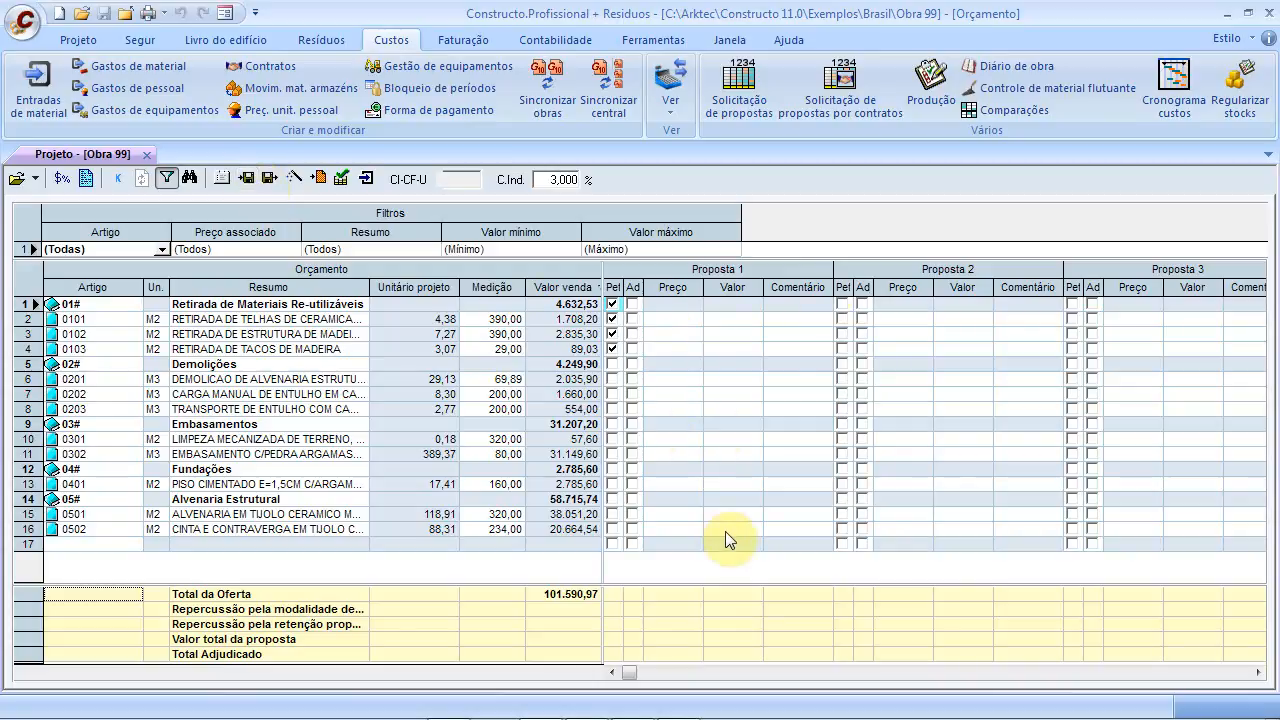
Try the Adjudicação automática by-proposal, by-chapter and per-item options, then cancel without applying
click(293, 178)
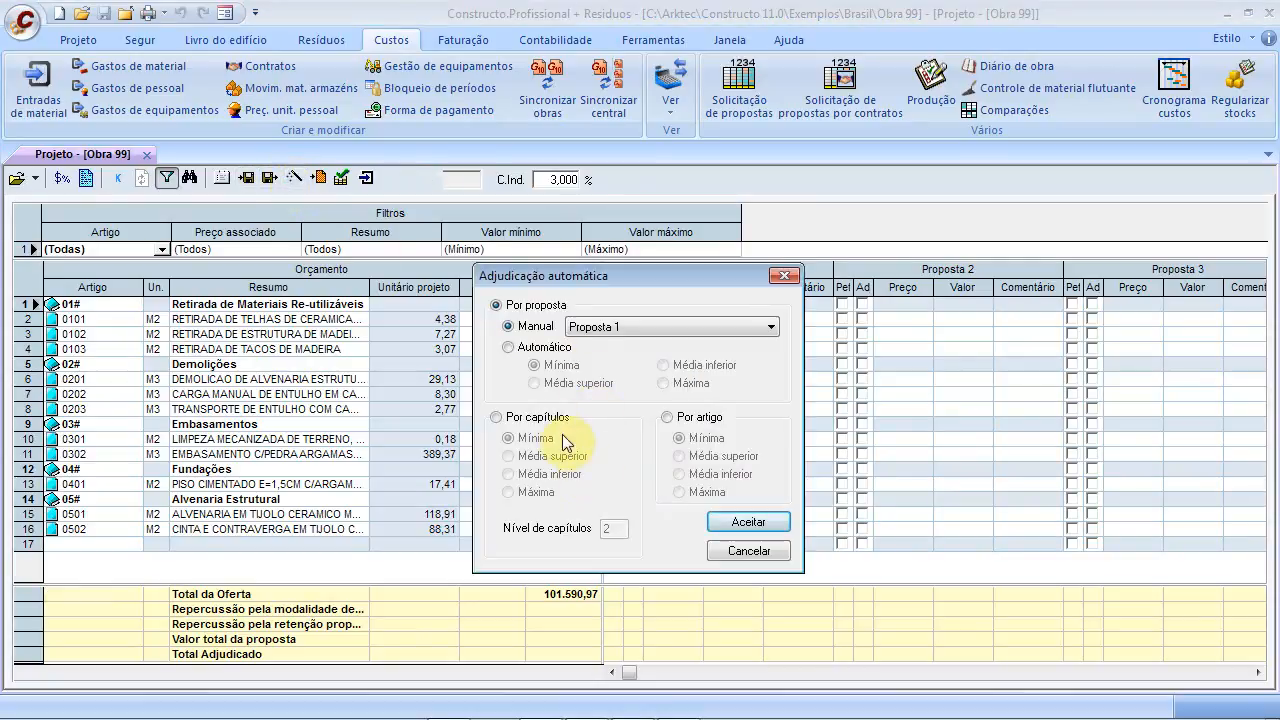
click(634, 326)
click(514, 380)
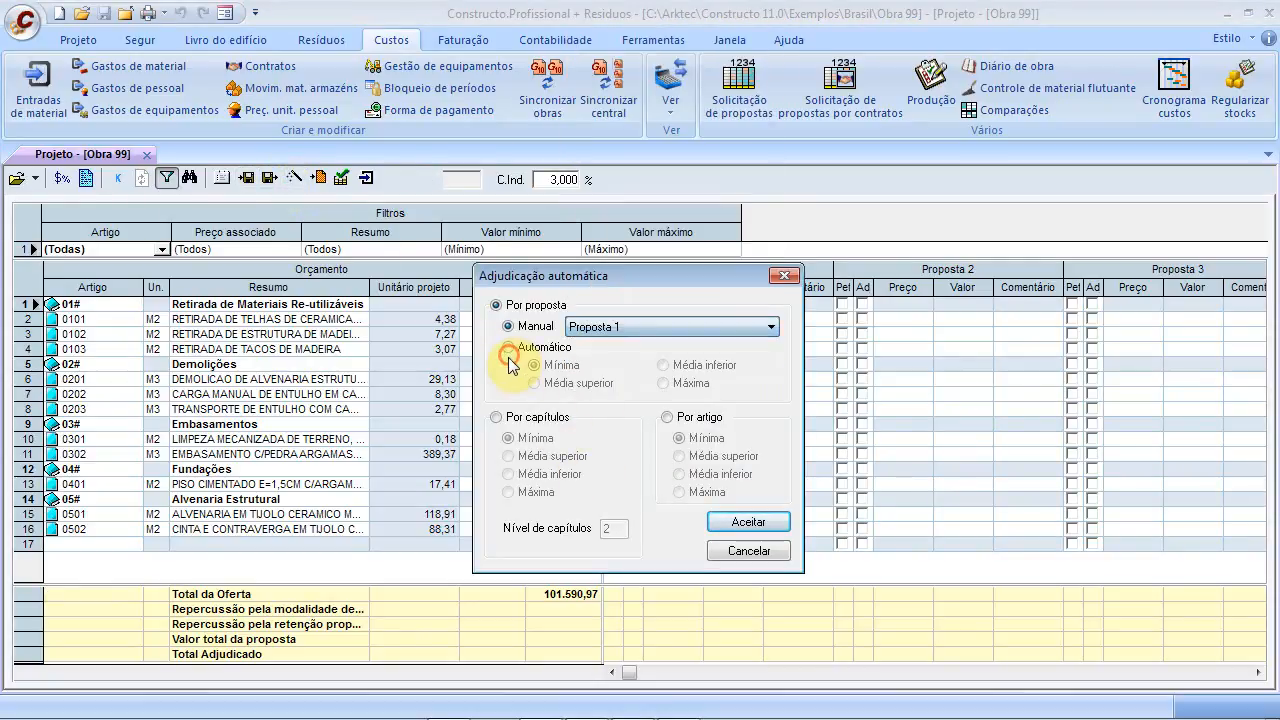
click(524, 418)
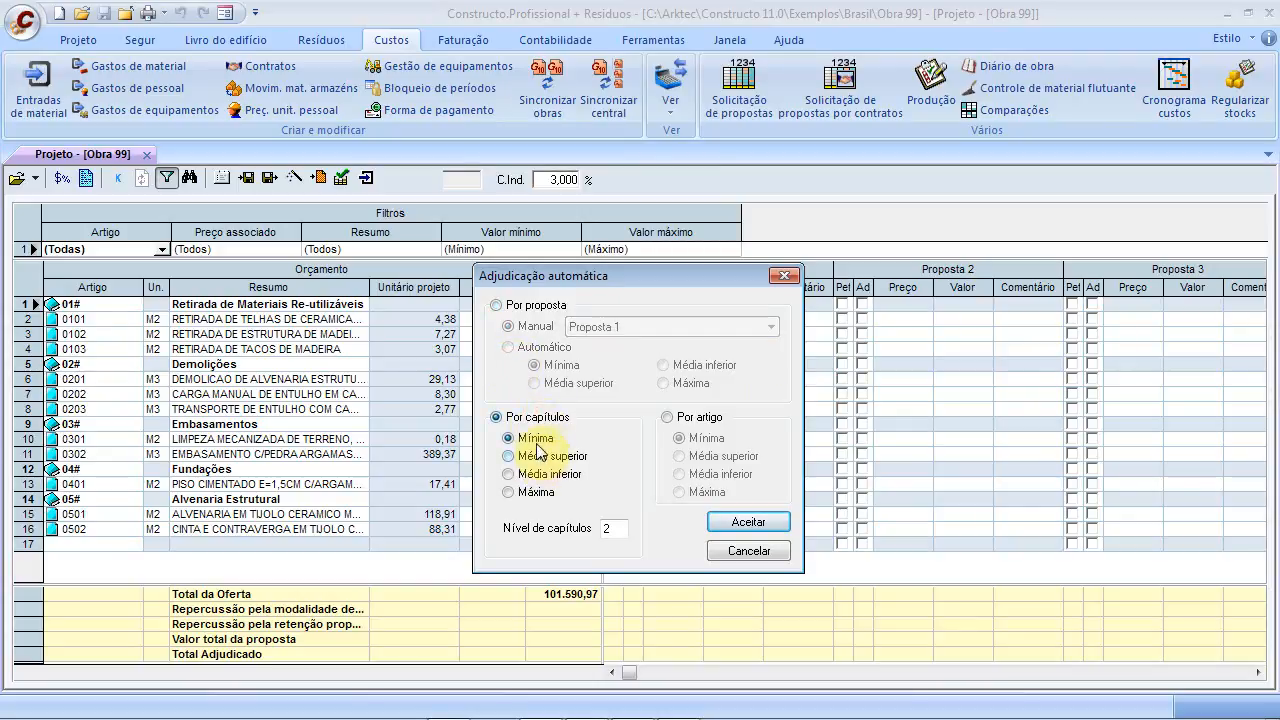
click(509, 456)
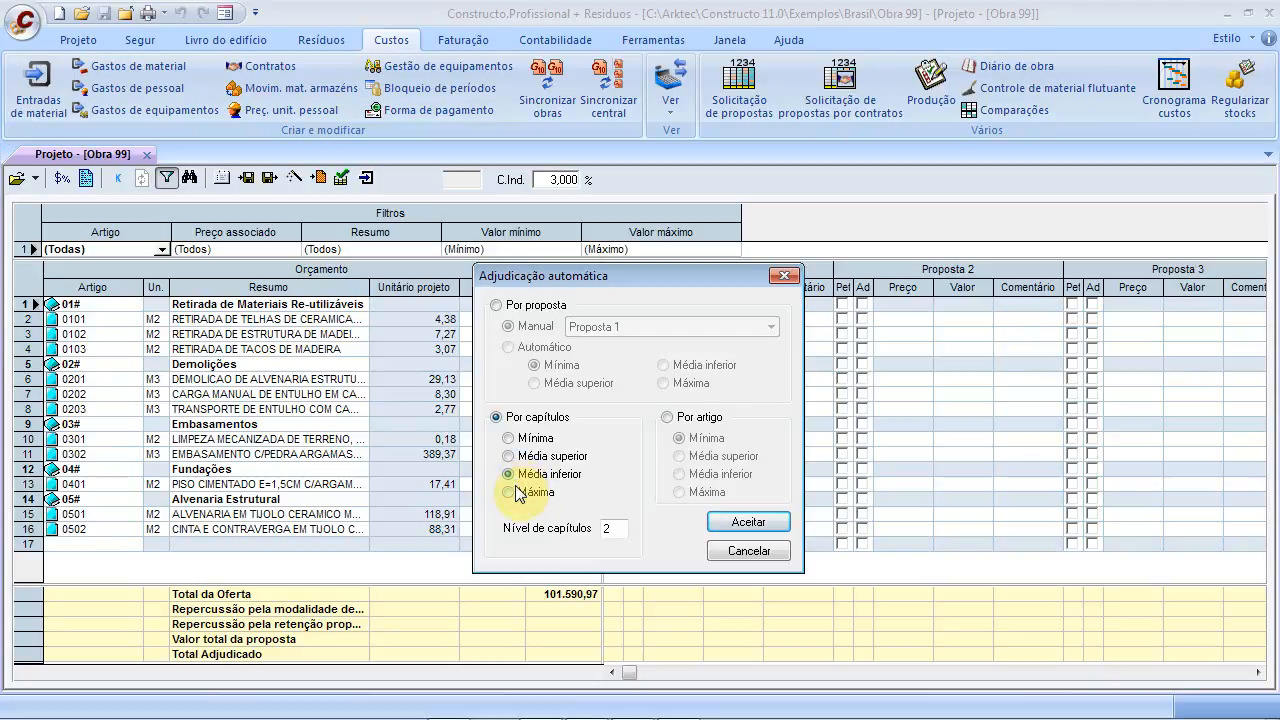
click(525, 419)
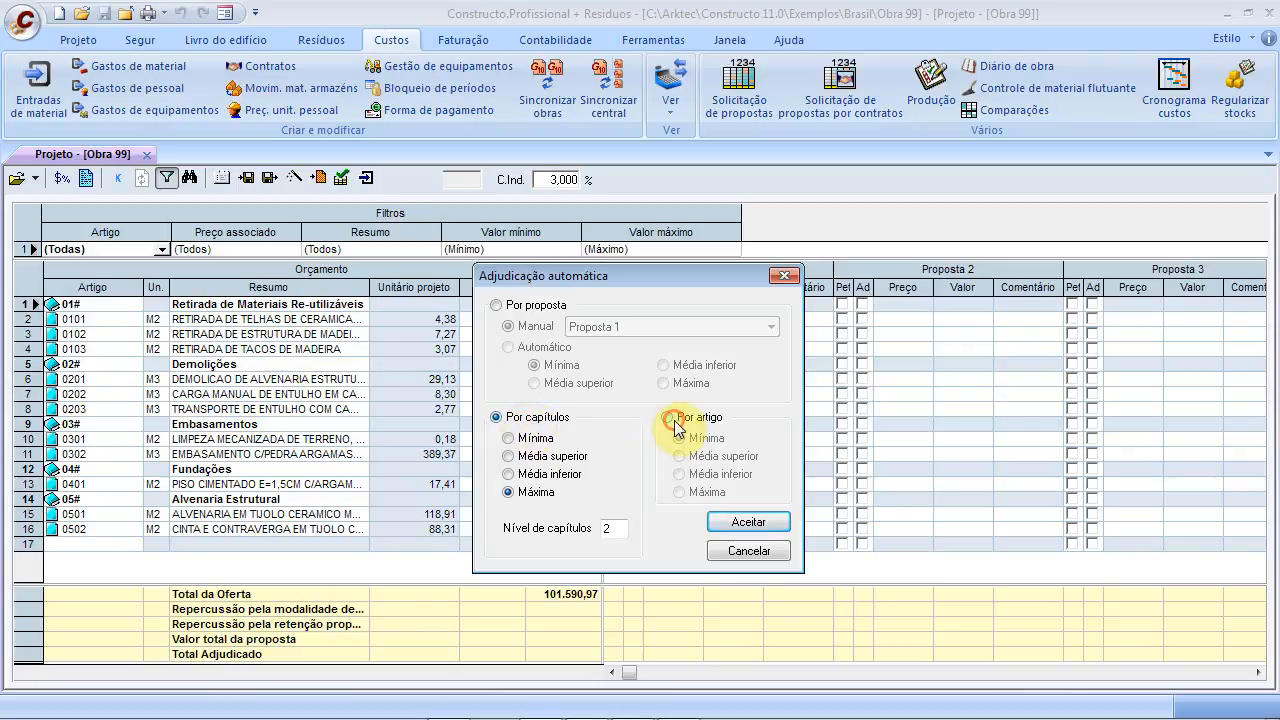
click(669, 418)
click(527, 423)
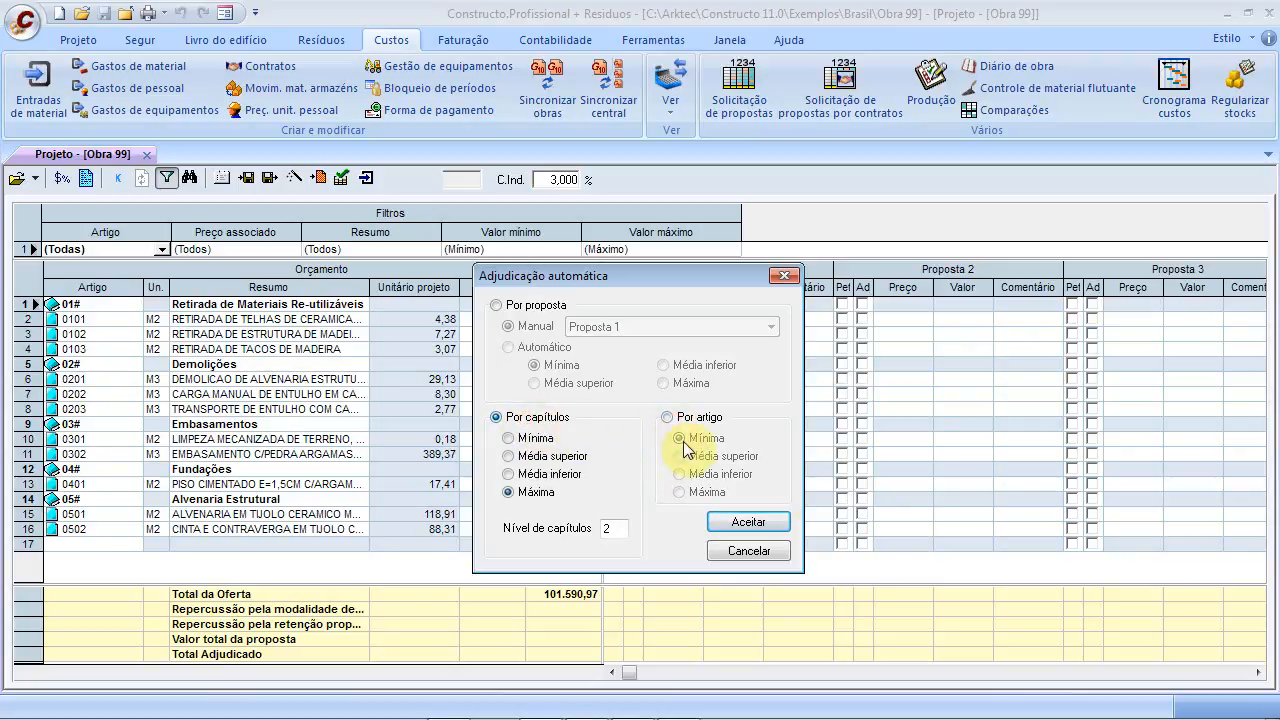
click(510, 312)
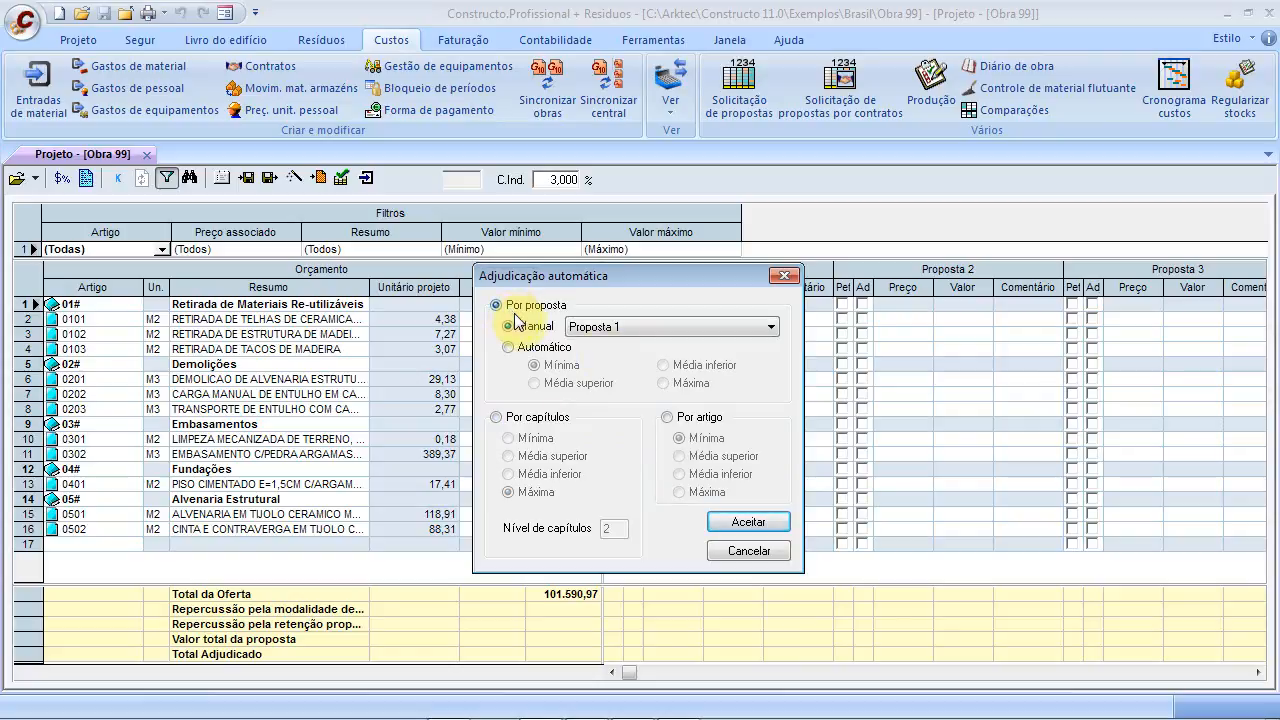
click(766, 551)
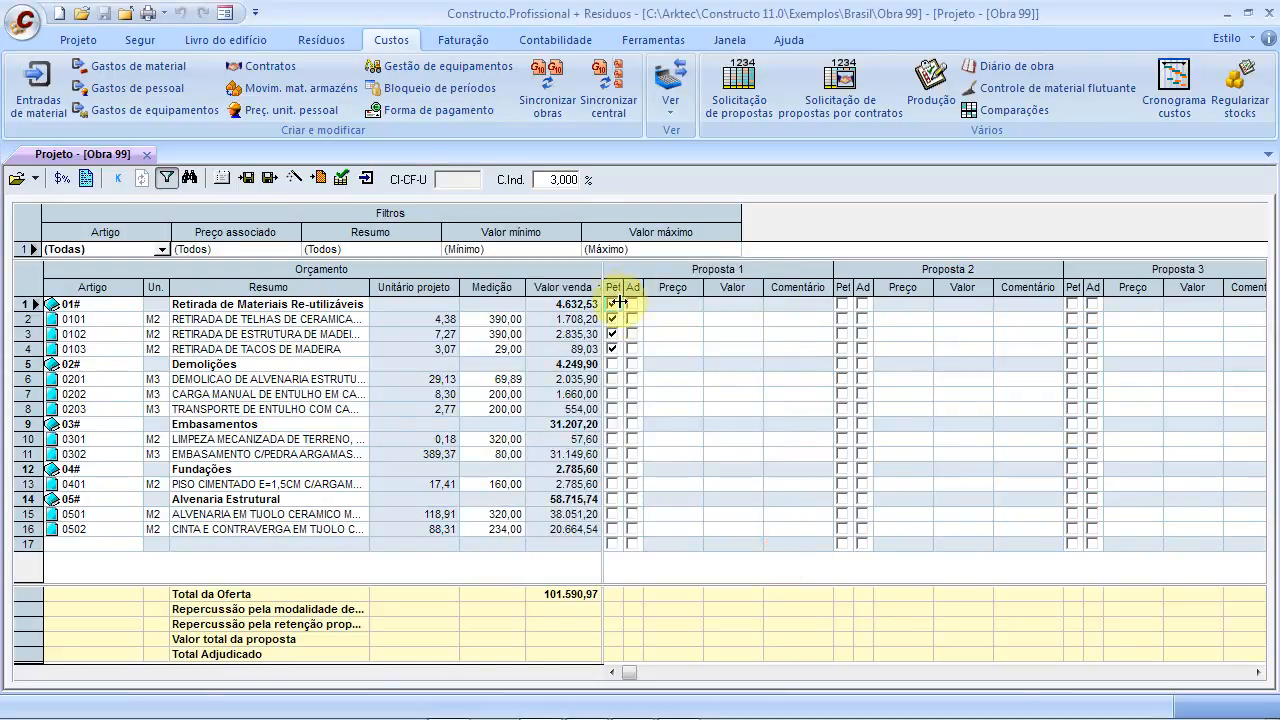
Toggle item 0101's Ad award mark on and off, then close the Projeto - [Obra 99] tab
click(633, 319)
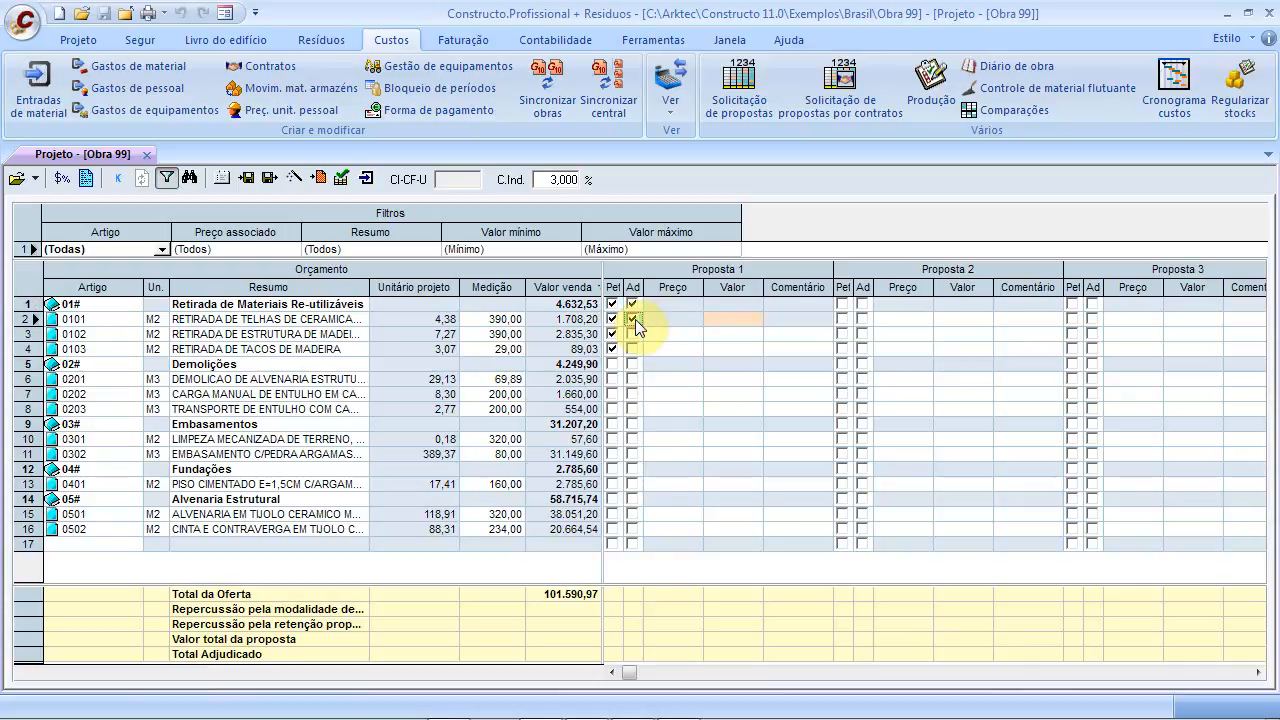
click(633, 319)
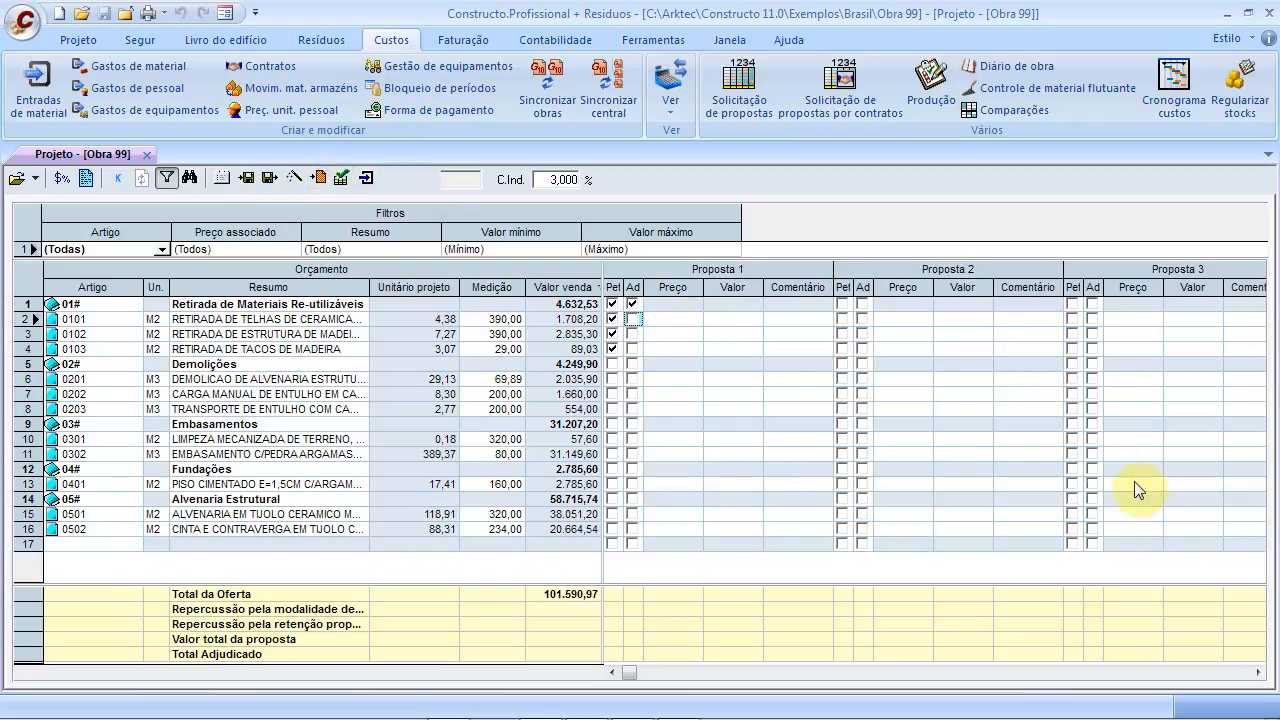
click(147, 154)
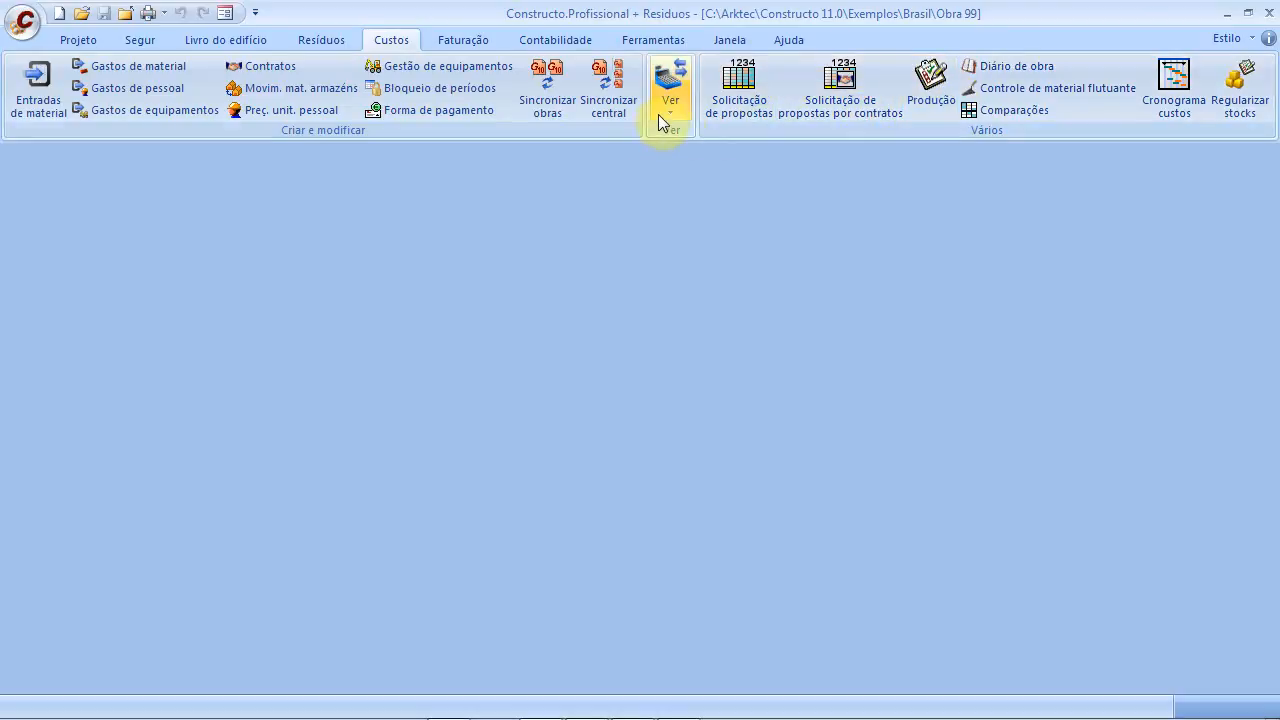
click(917, 105)
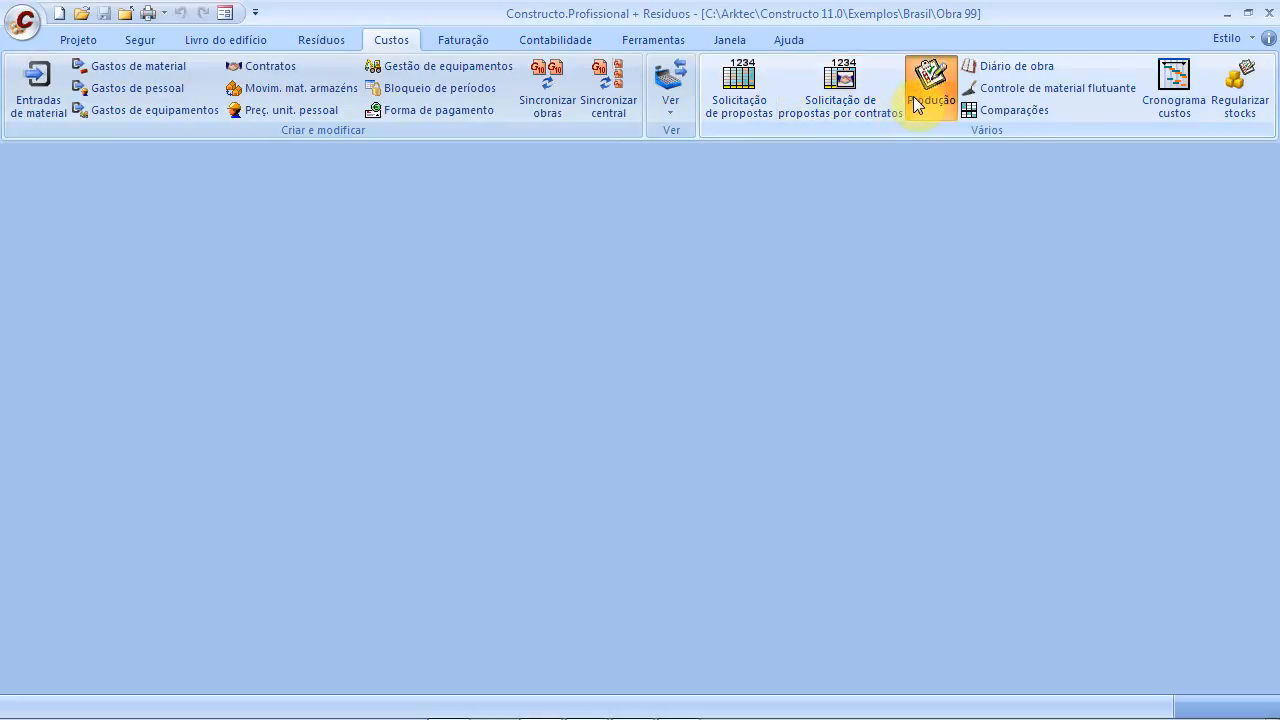
Open Contratos, expand items 0101 and 0102, and add a new contract named 'Mao de Obra'
click(240, 65)
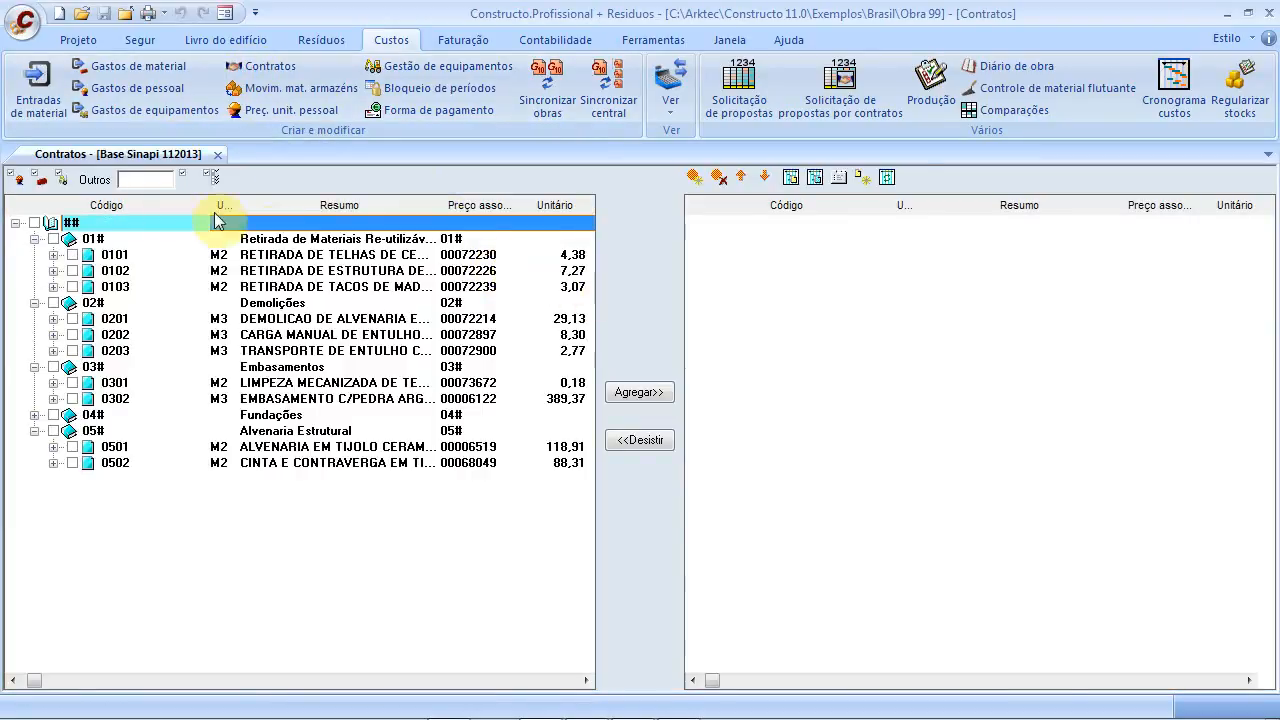
click(53, 256)
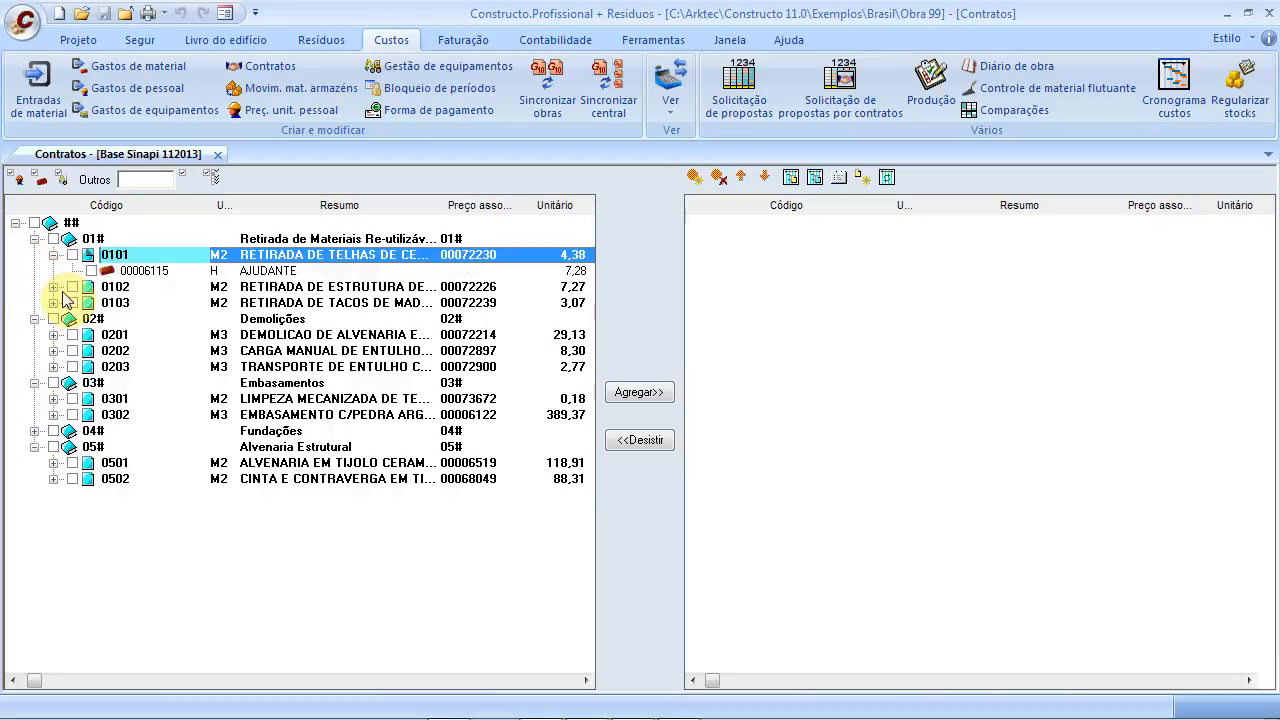
click(55, 288)
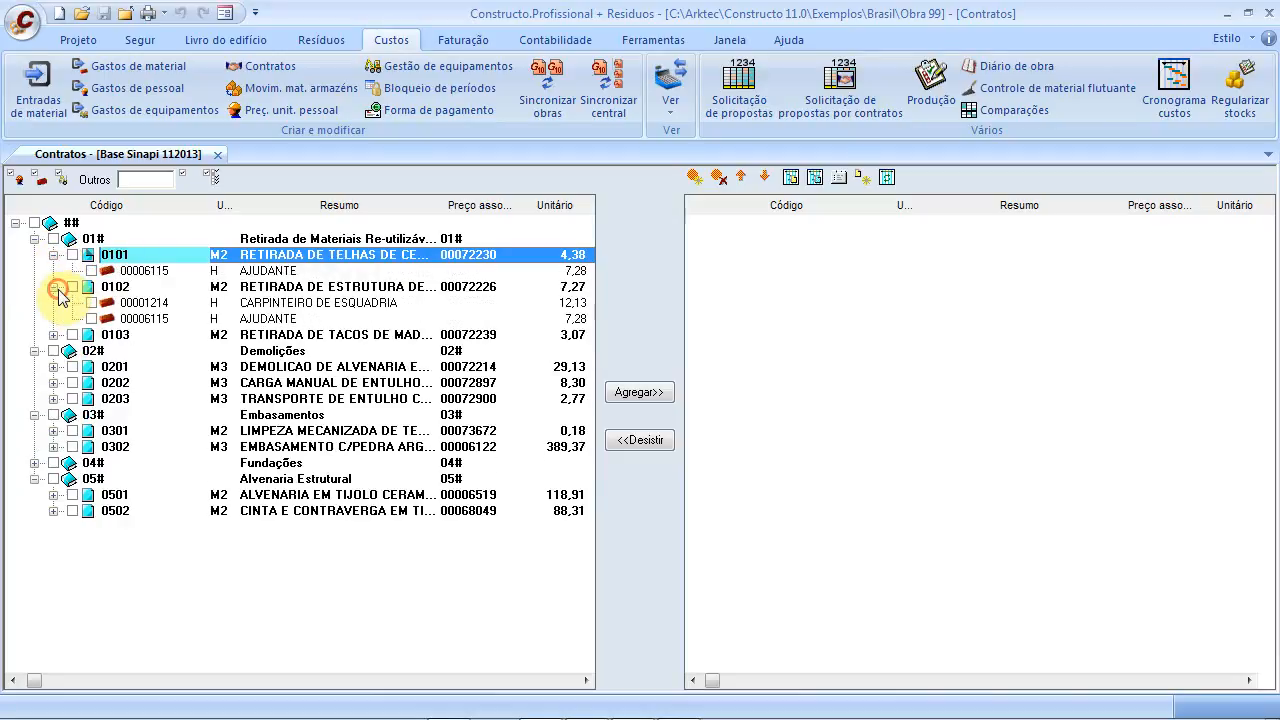
click(695, 177)
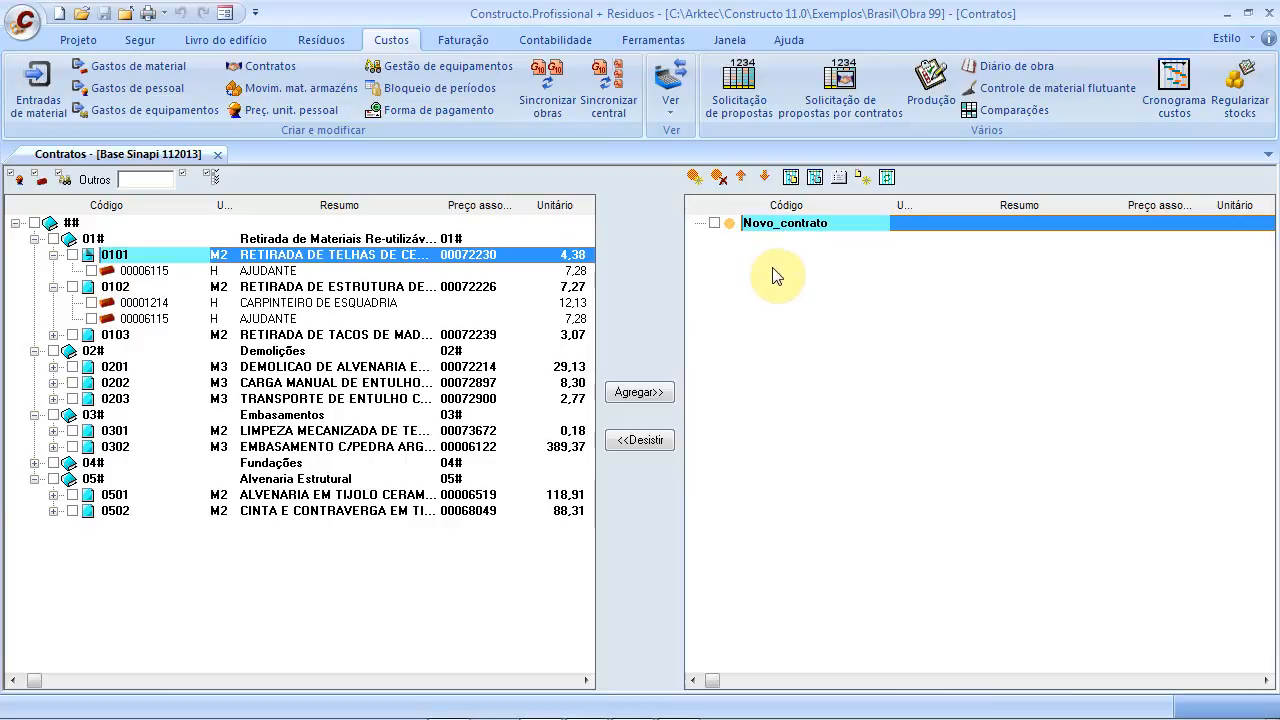
click(825, 230)
text(Ma)
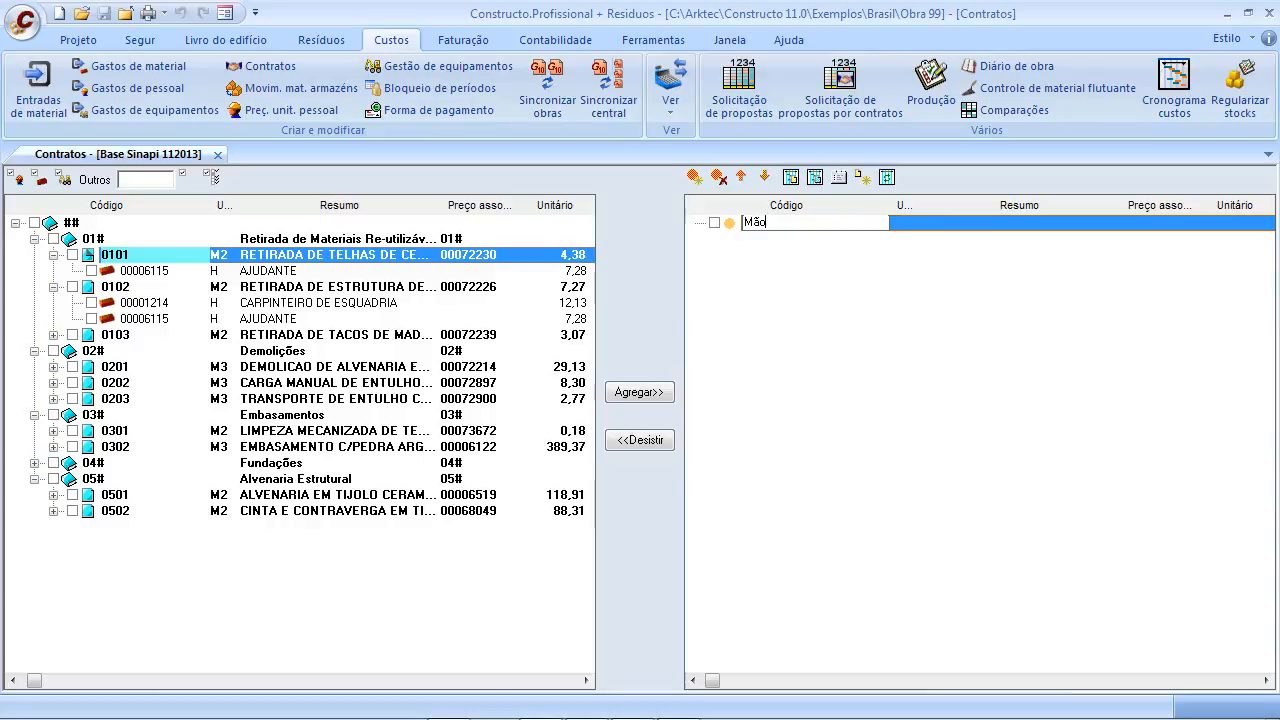
text(o de Obra)
key(Return)
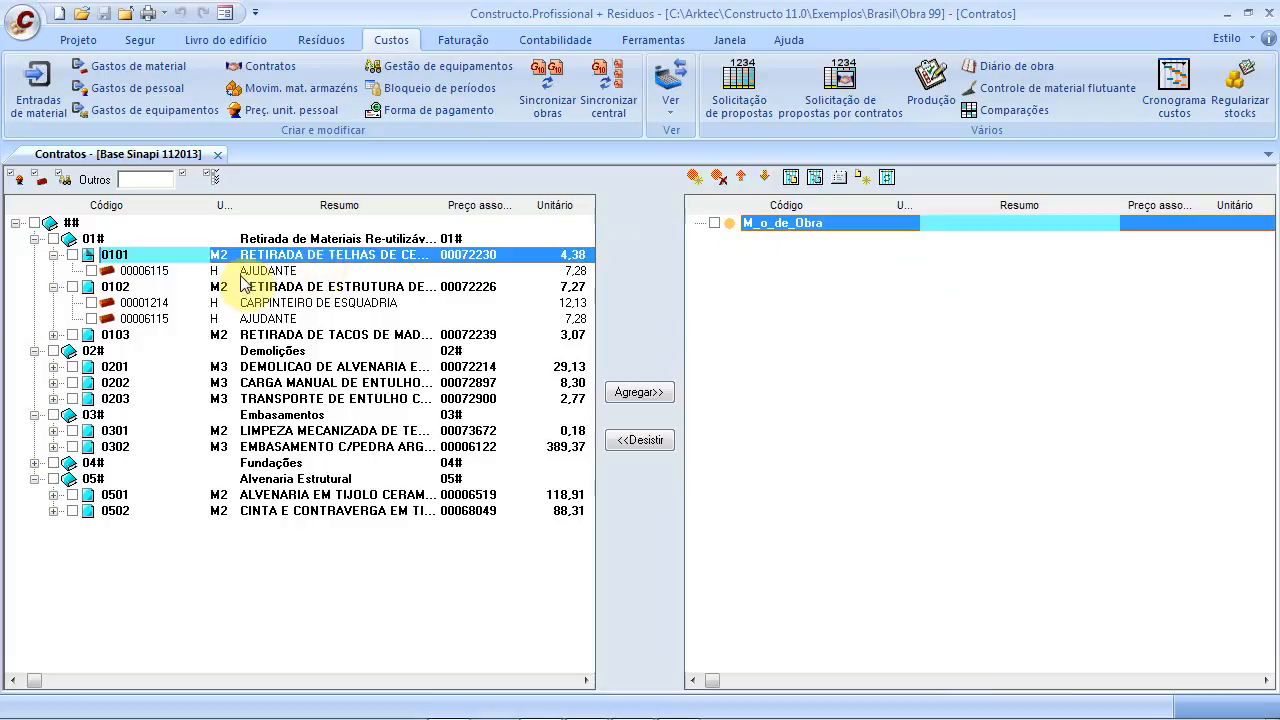
click(91, 270)
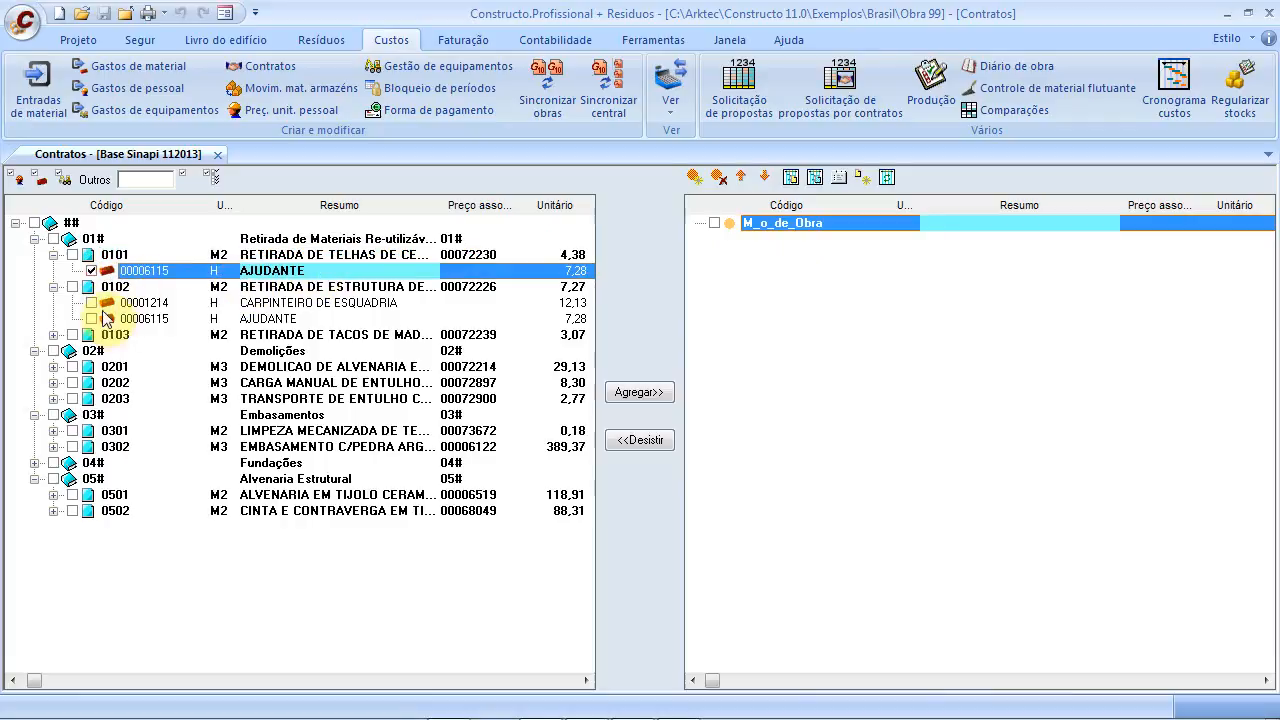
Tick AJUDANTE and CARPINTEIRO DE ESQUADRIA under 0101–0102, and PEDREIRO and AJUDANTE under 0103
click(93, 303)
click(91, 318)
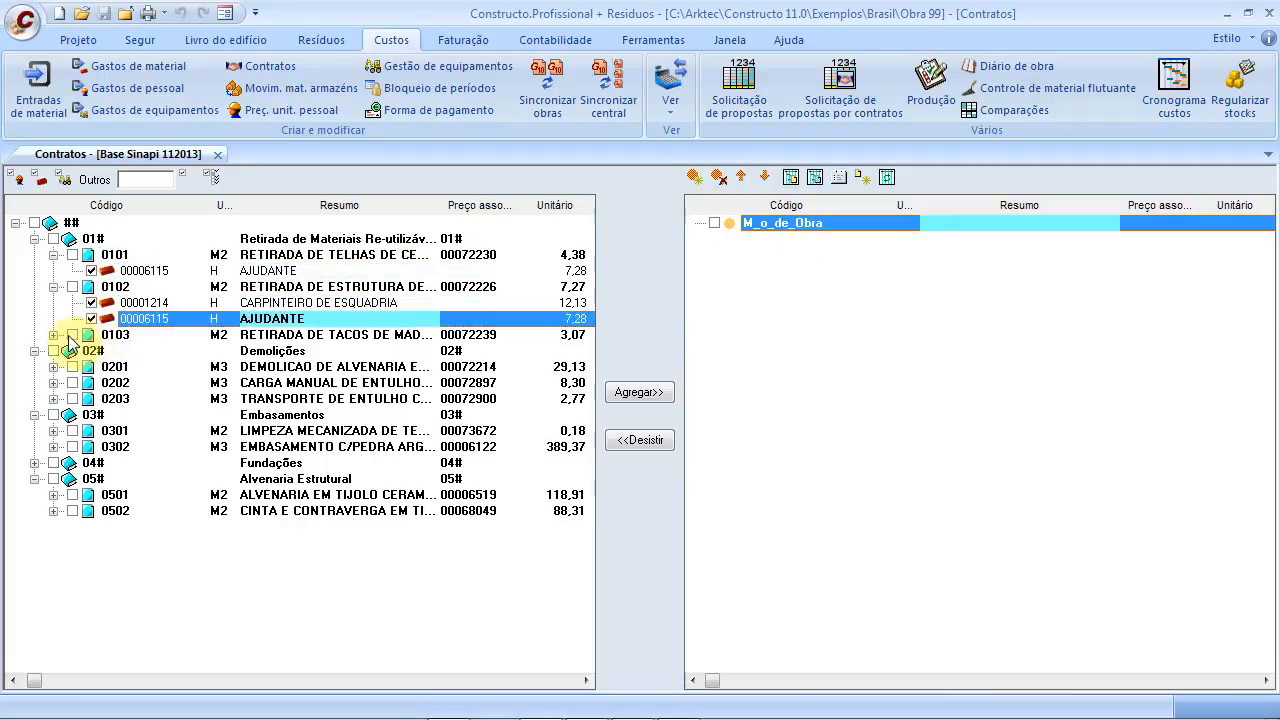
click(69, 335)
click(71, 335)
click(53, 335)
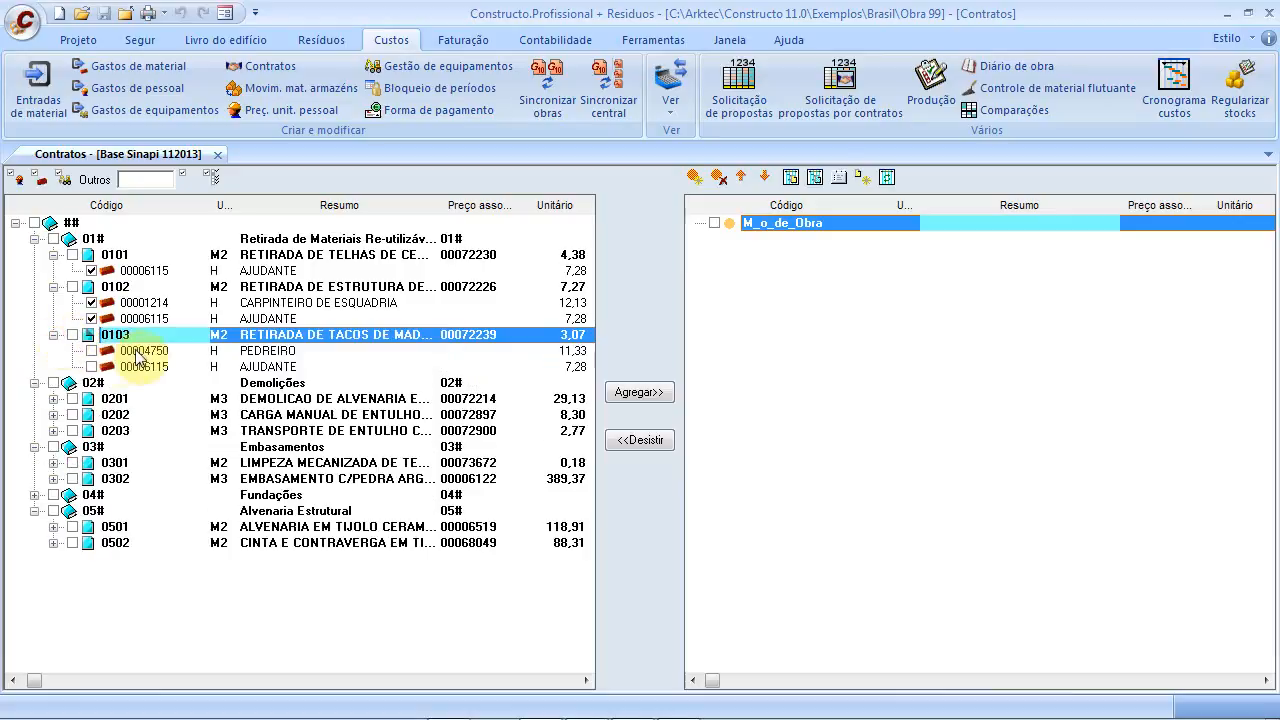
click(91, 350)
click(91, 366)
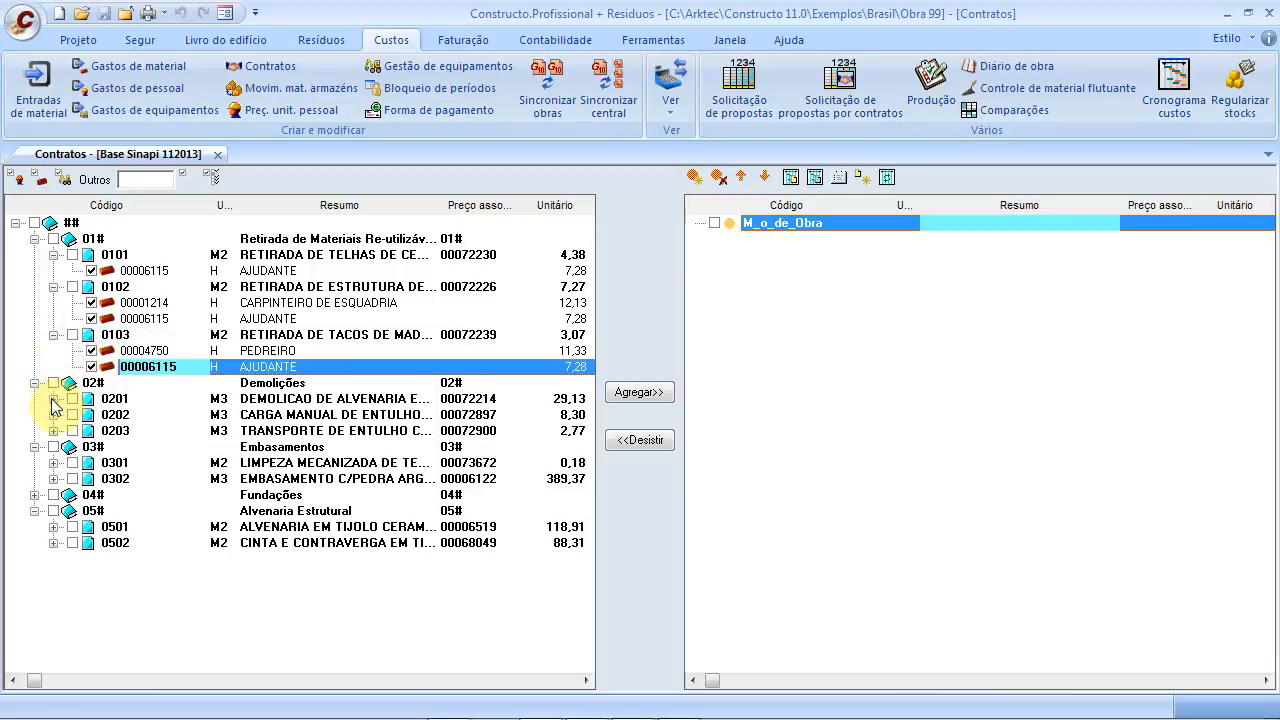
Tick AJUDANTE under item 0201, then expand the 0202 and 0203 compositions to inspect their resources
click(54, 399)
click(91, 414)
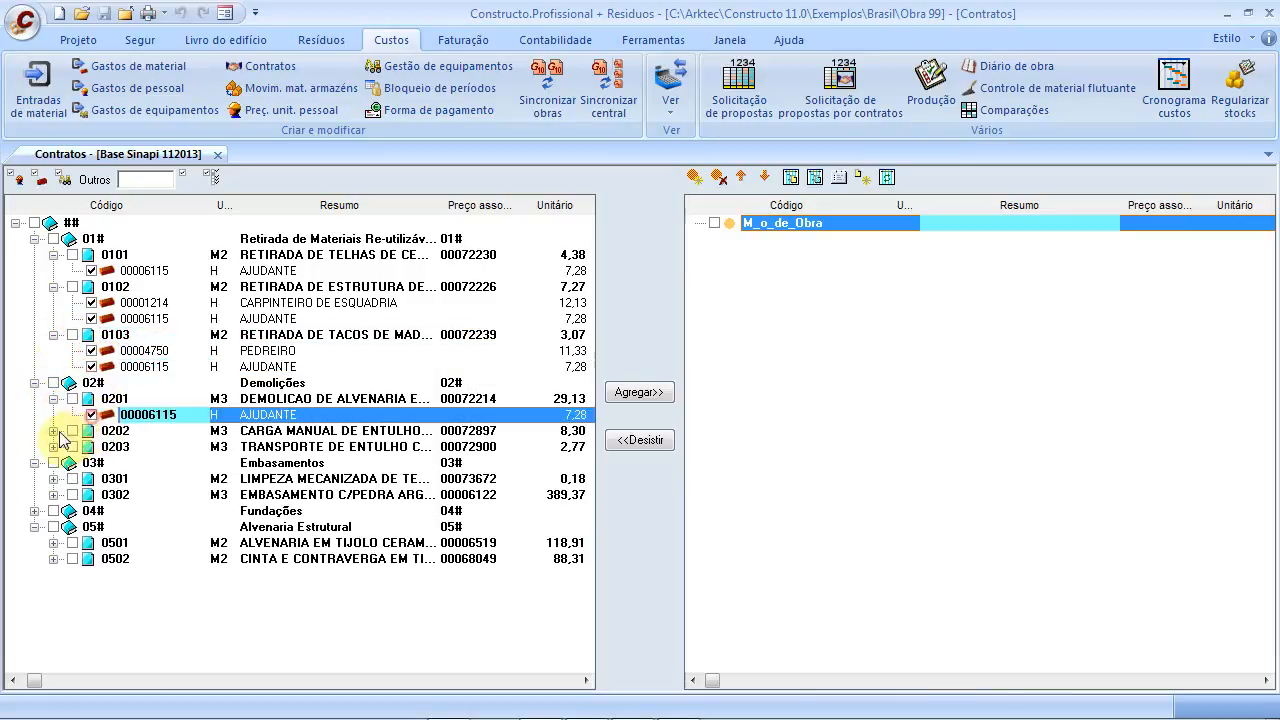
click(53, 431)
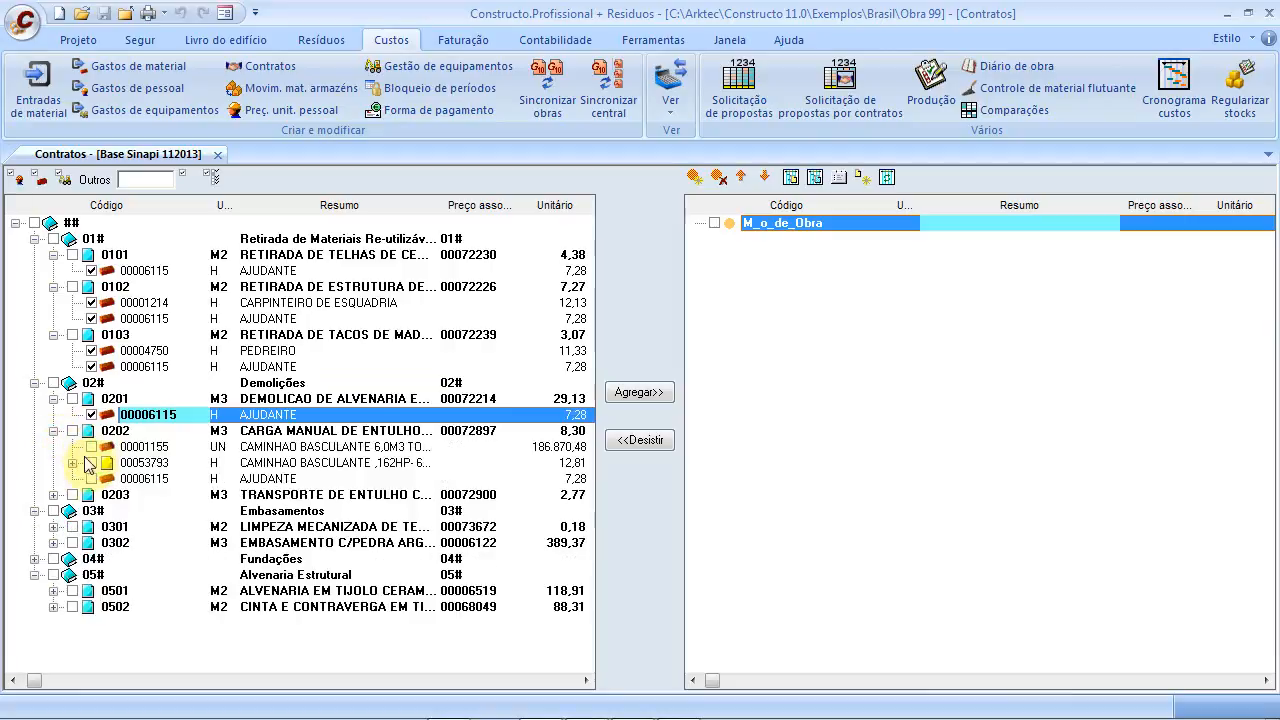
click(72, 463)
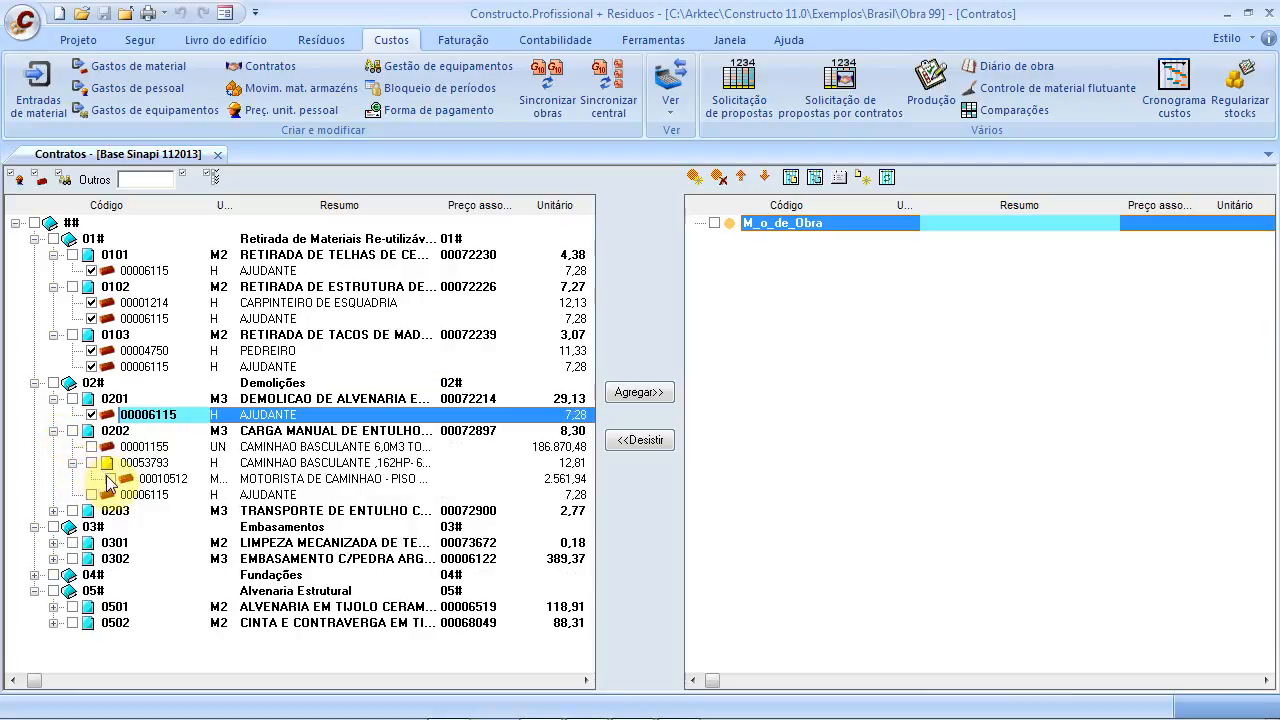
click(54, 511)
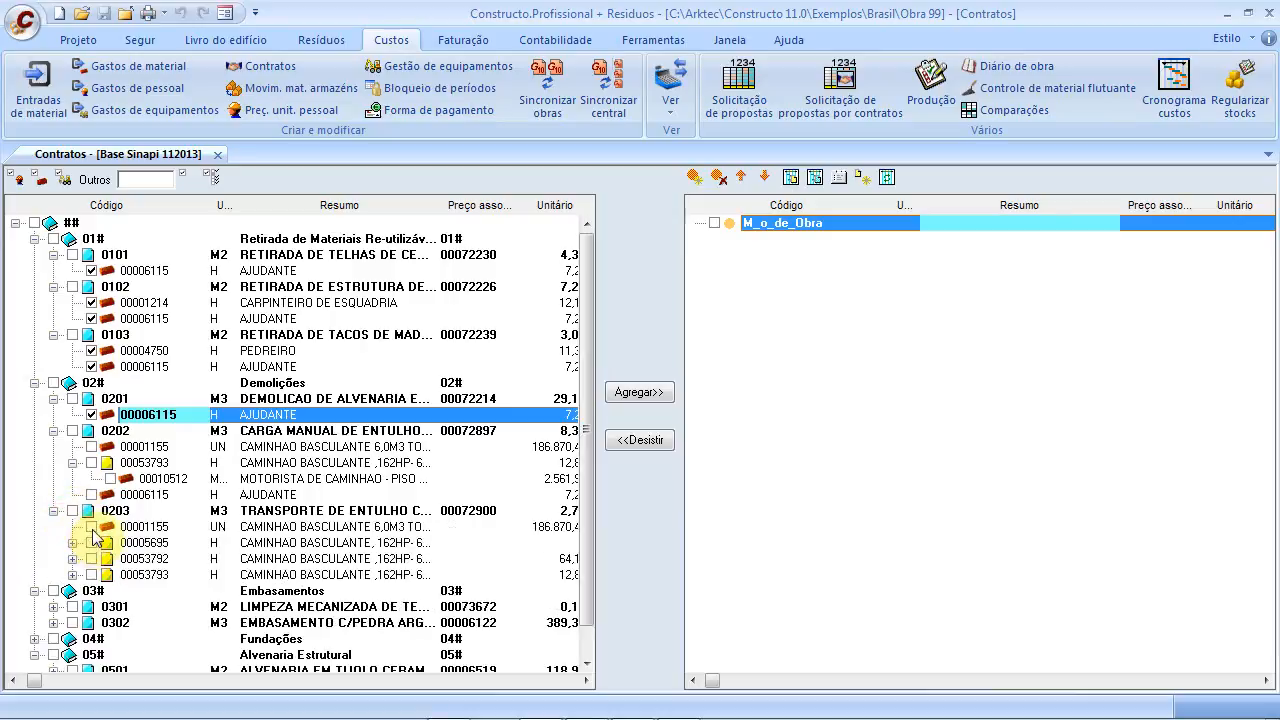
click(72, 543)
click(73, 576)
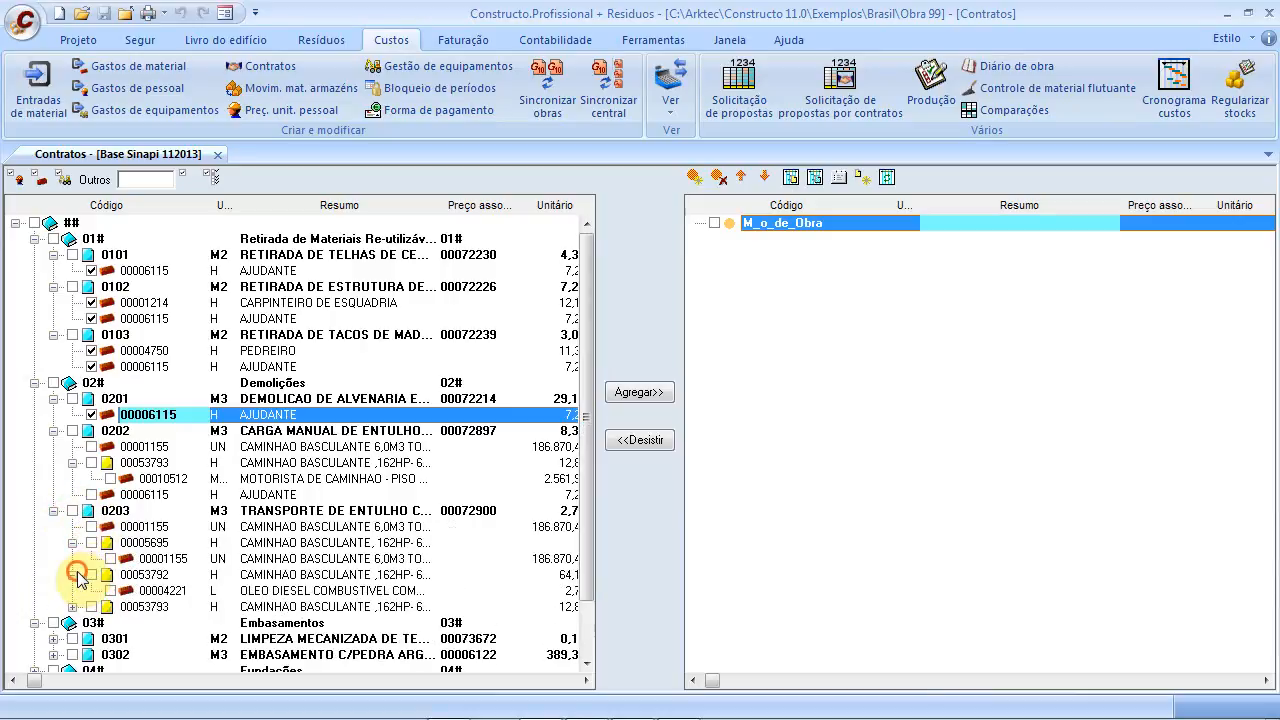
click(73, 607)
scroll(133, 583, down, 2)
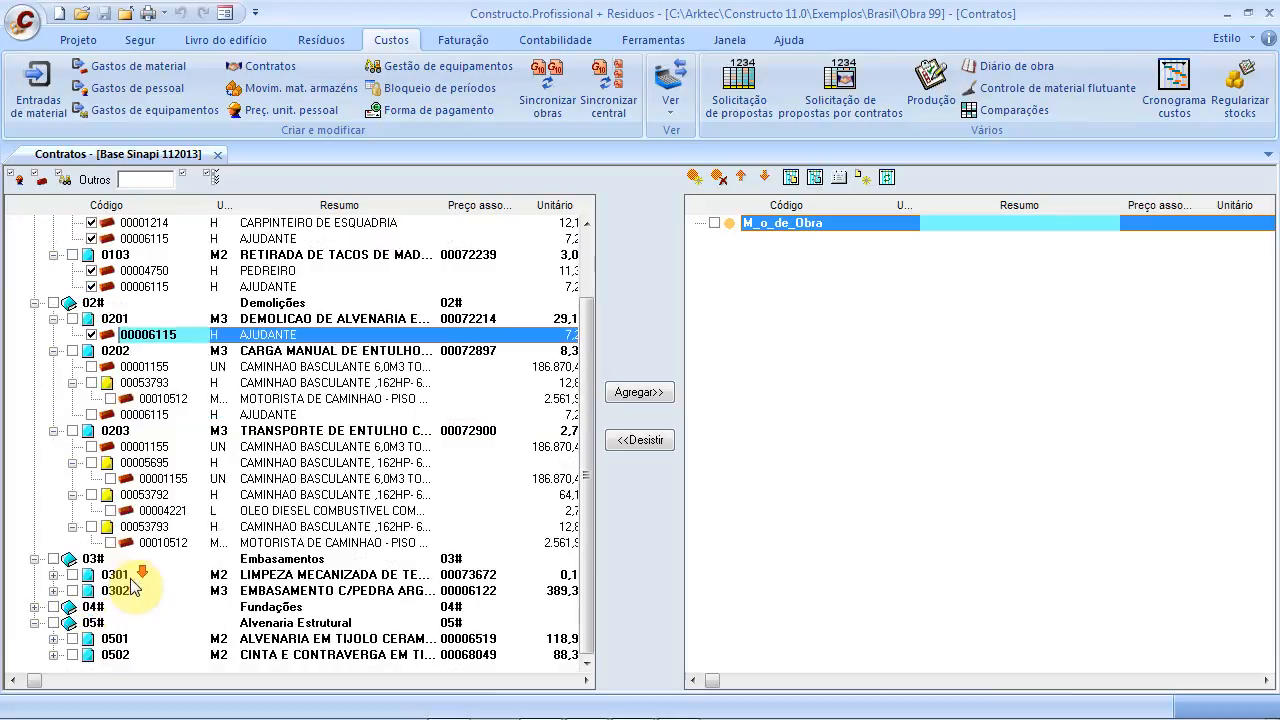
Expand item 0301 and its compositions 00073434, 00073458 and 00073485
click(53, 575)
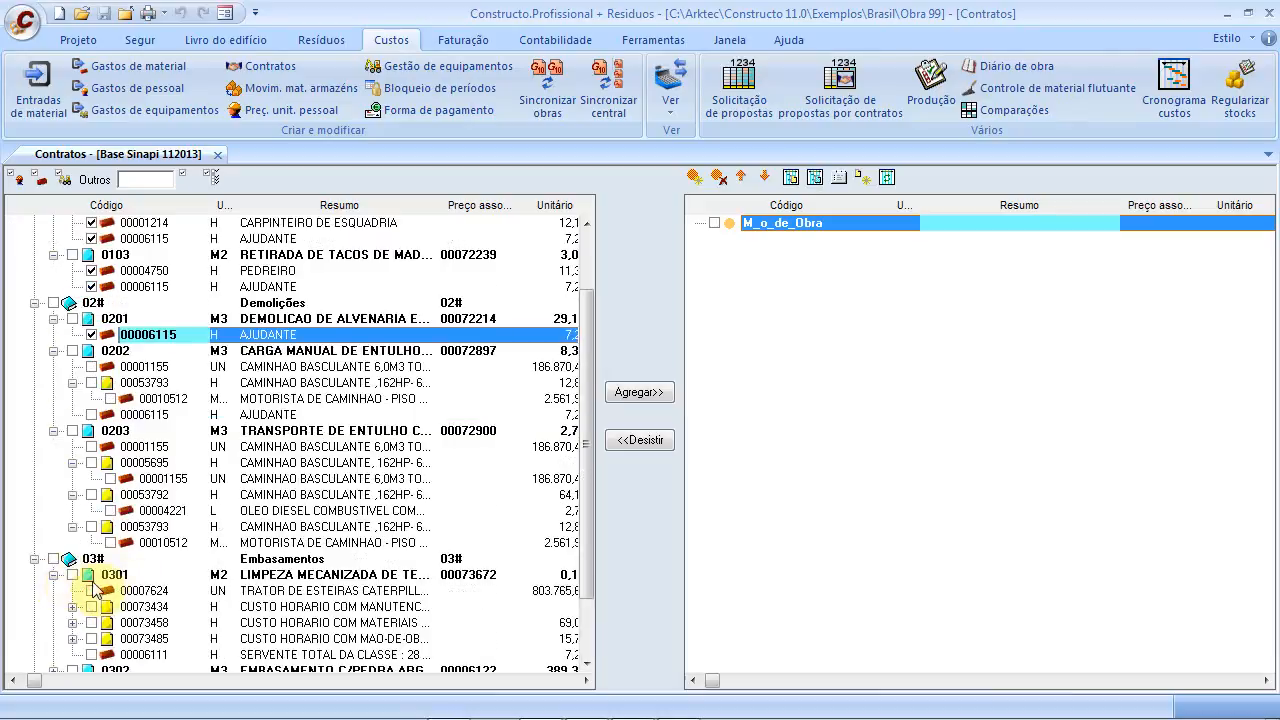
scroll(105, 598, down, 2)
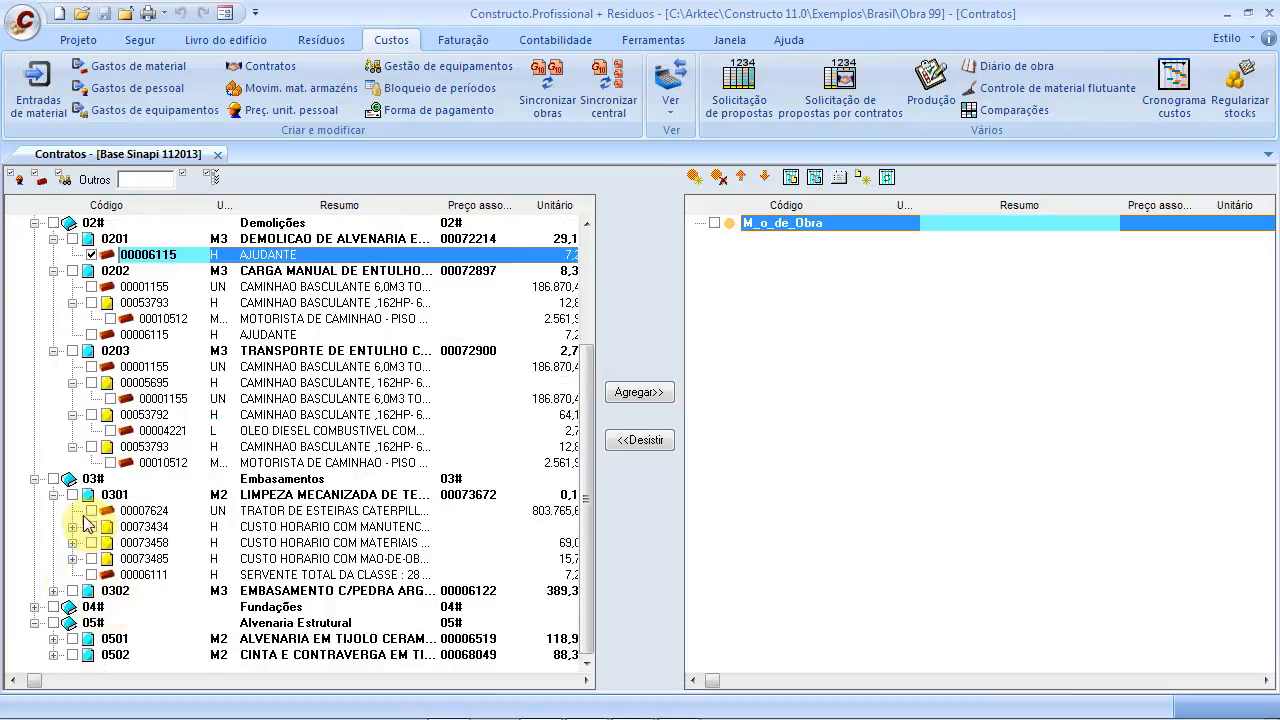
click(73, 526)
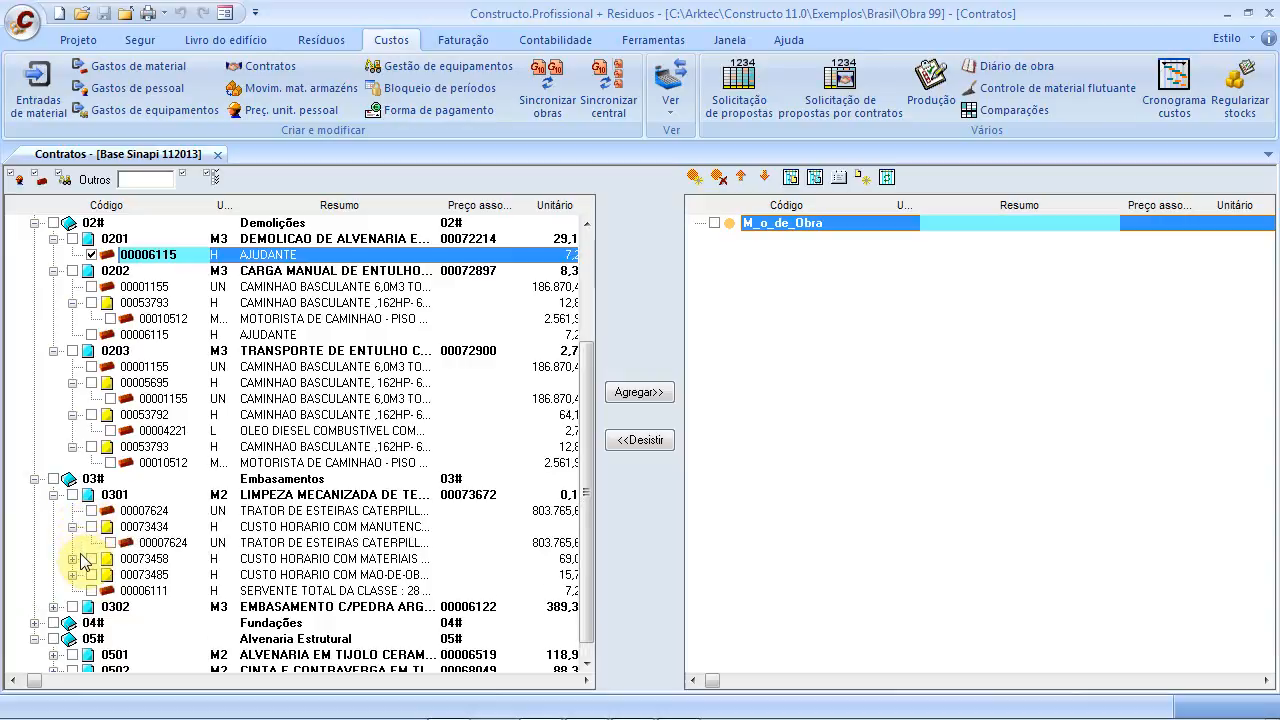
click(73, 558)
click(73, 590)
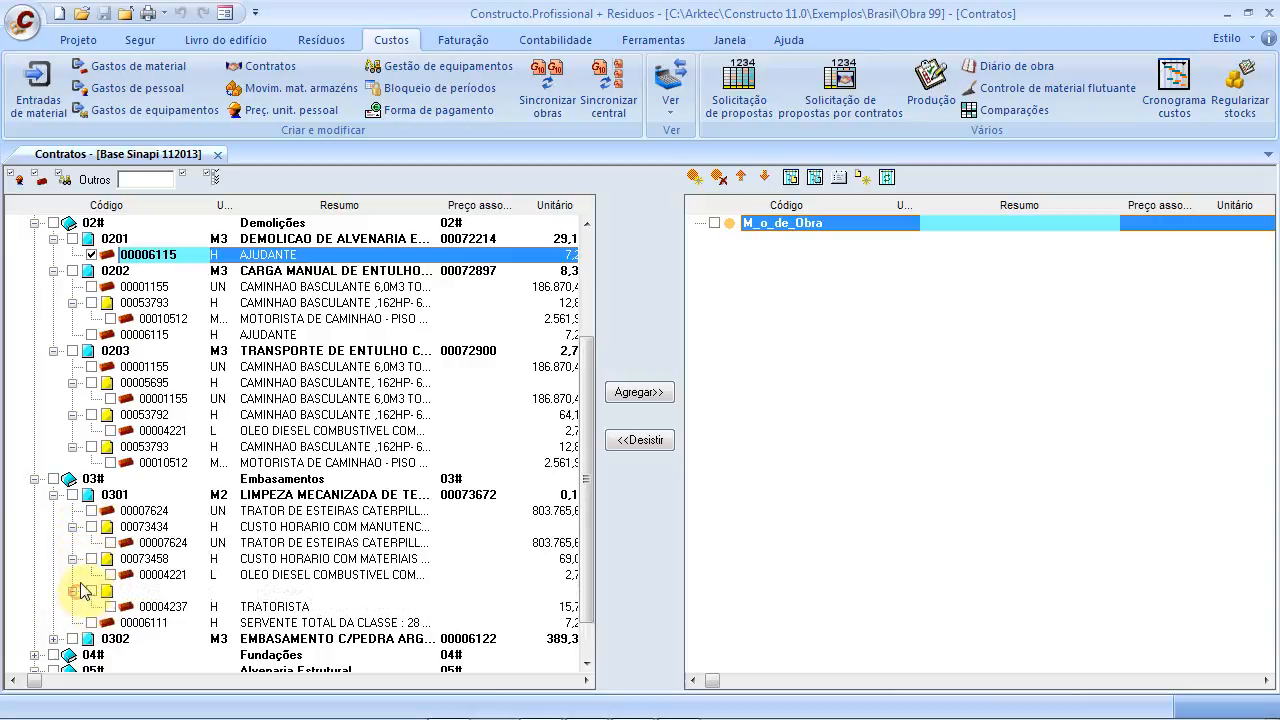
scroll(85, 592, down, 1)
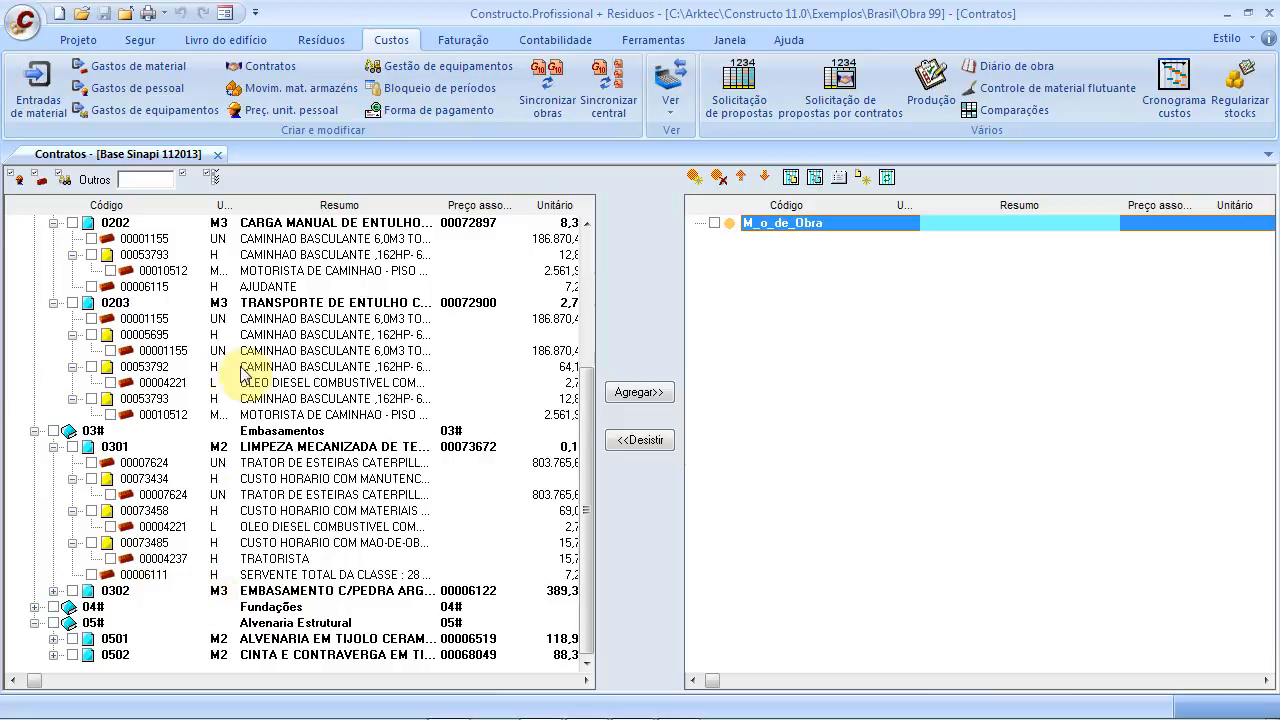
Expand item 0302 and tick its two SERVENTE lines and the PEDREIRO resource
click(53, 590)
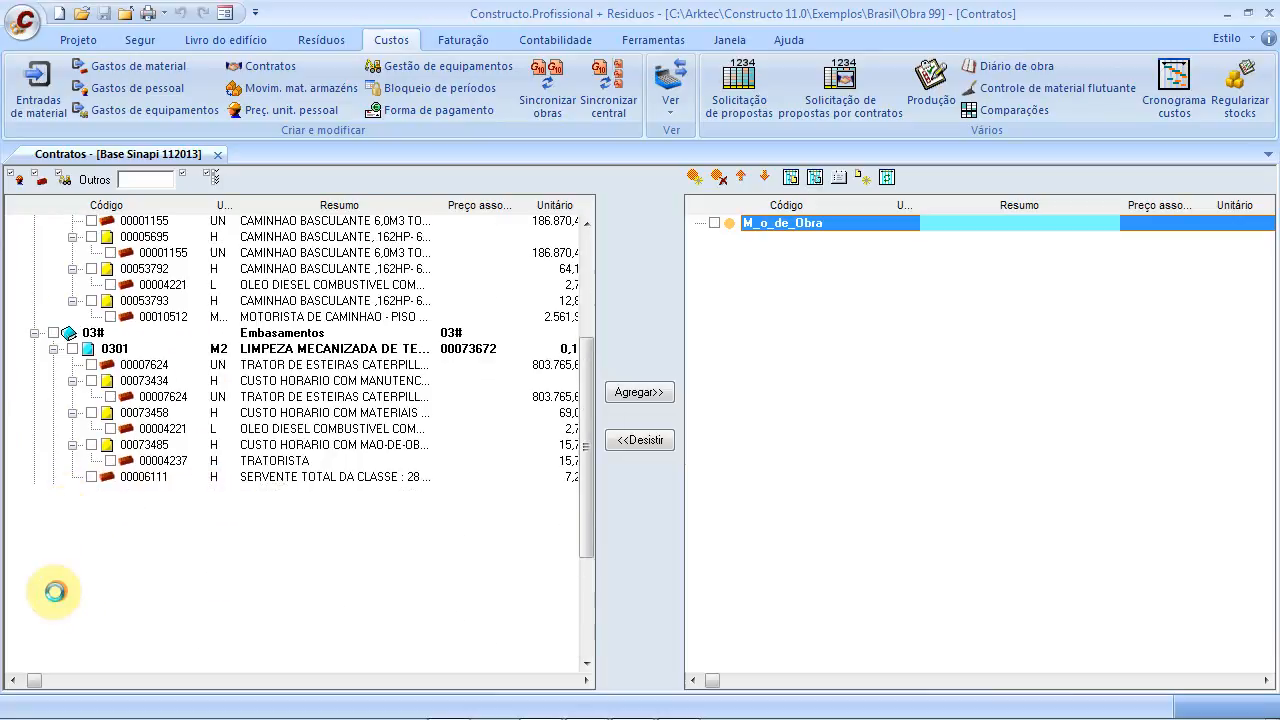
click(55, 592)
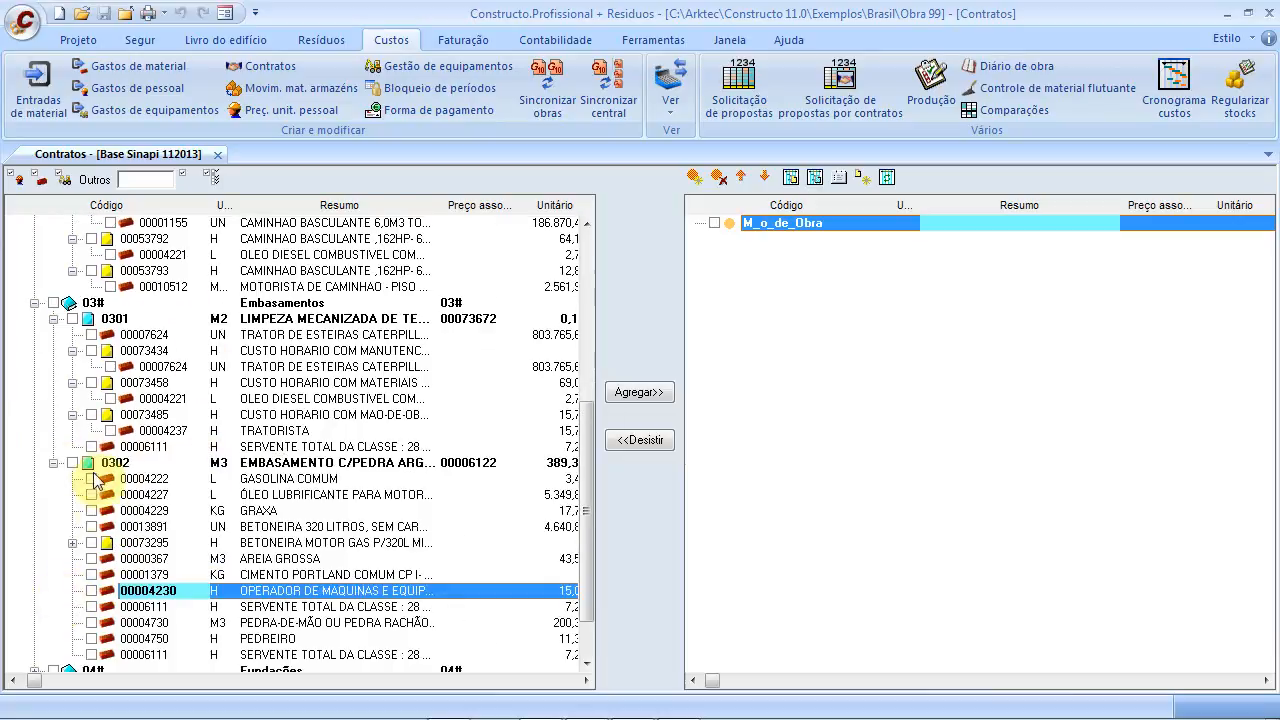
click(73, 543)
scroll(88, 556, down, 2)
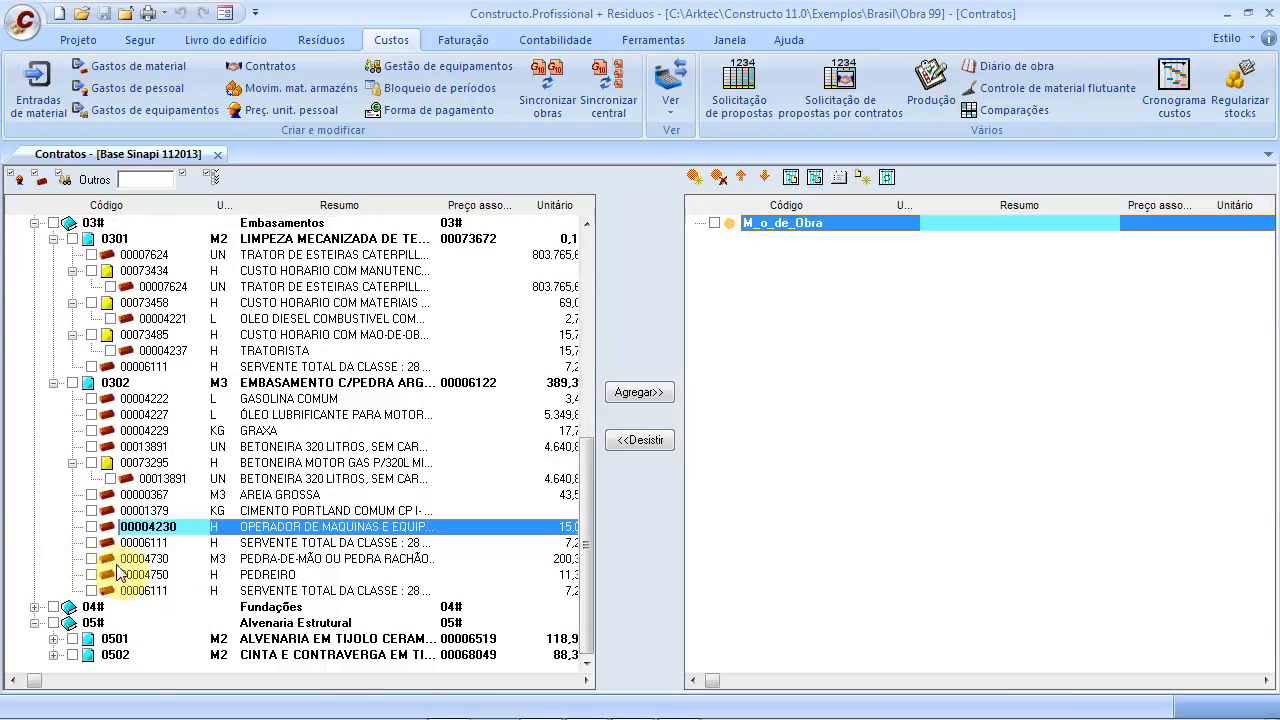
click(91, 543)
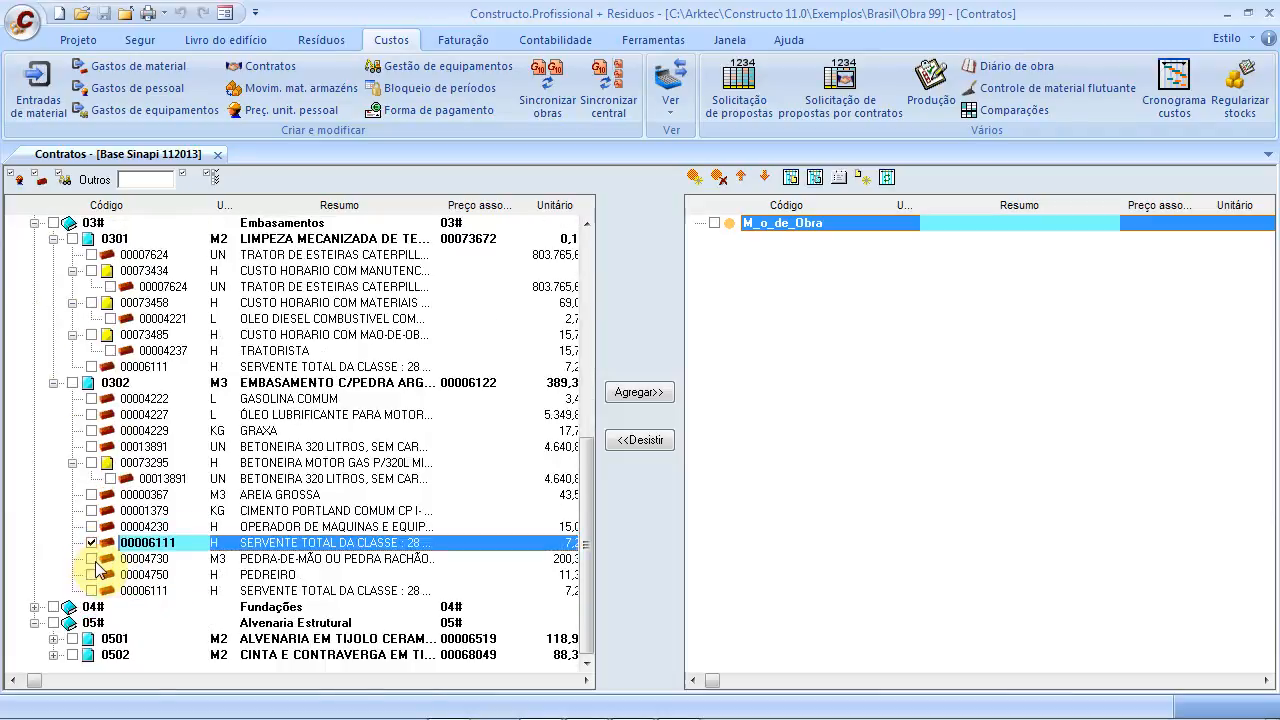
click(91, 575)
click(91, 591)
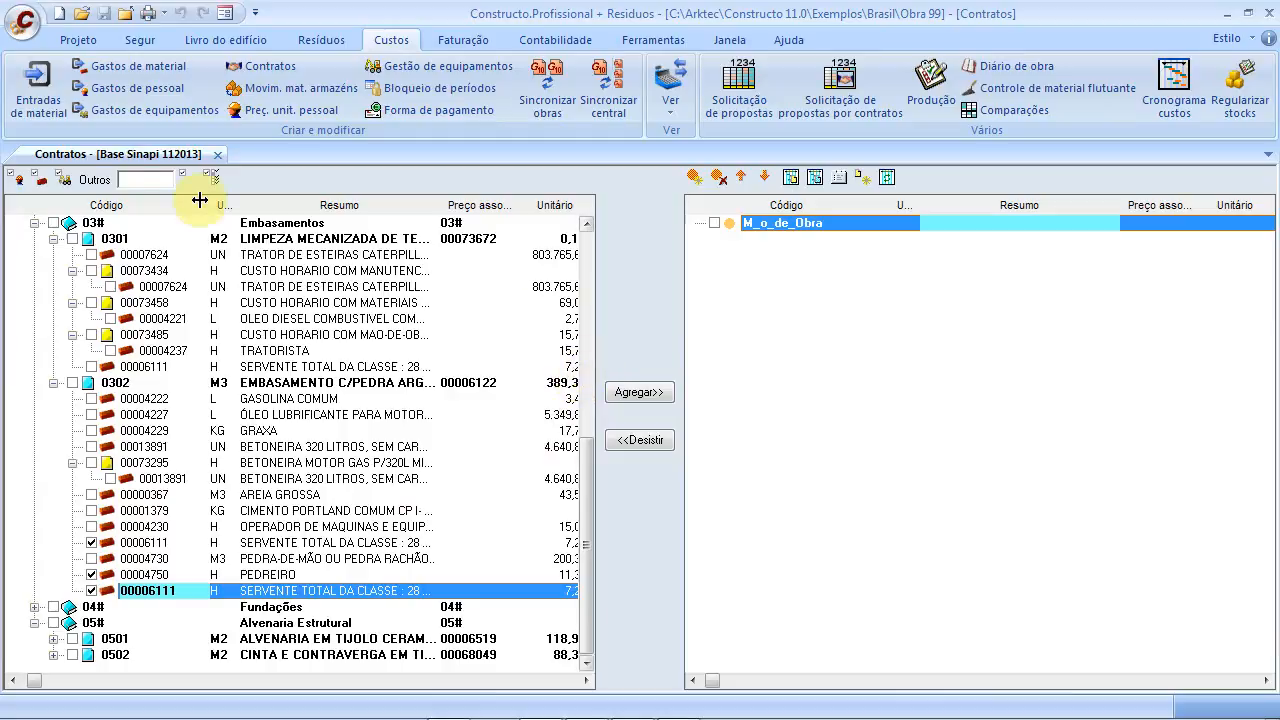
Add the ticked AJUDANTE, CARPINTEIRO DE ESQUADRIA, PEDREIRO and SERVENTE to M_o_de_Obra, resize columns, close Contratos
click(650, 396)
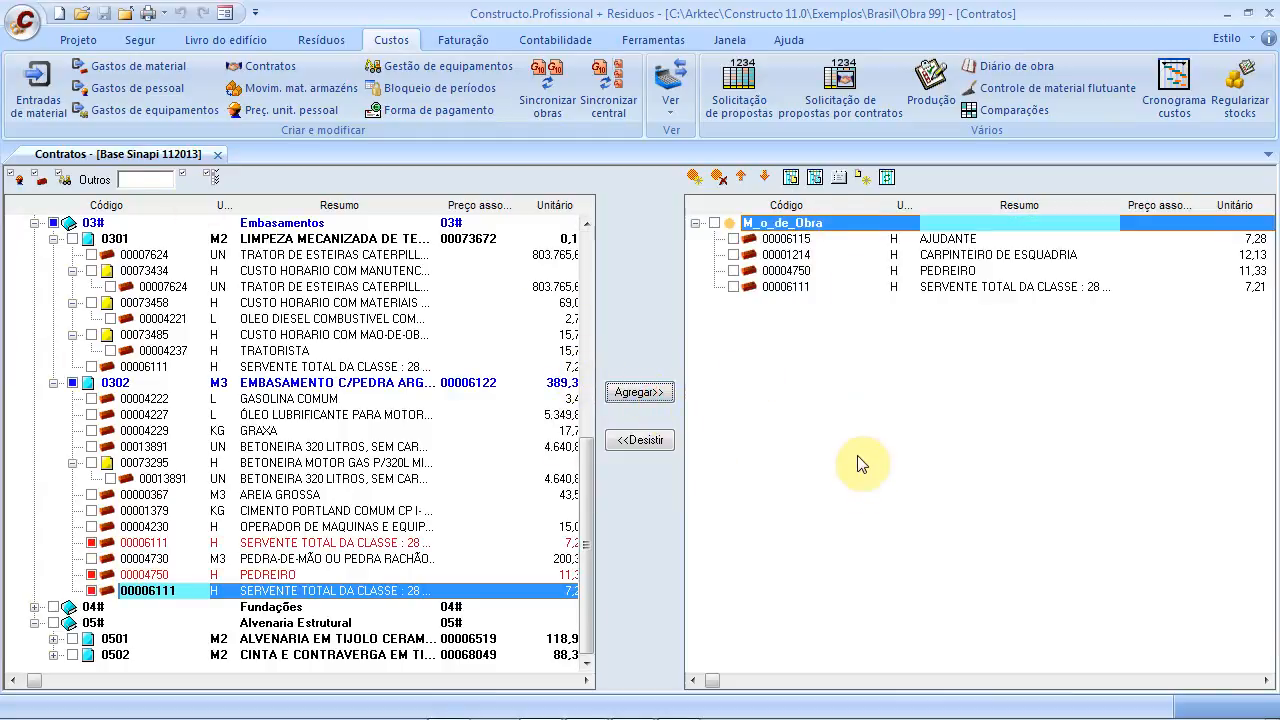
click(910, 244)
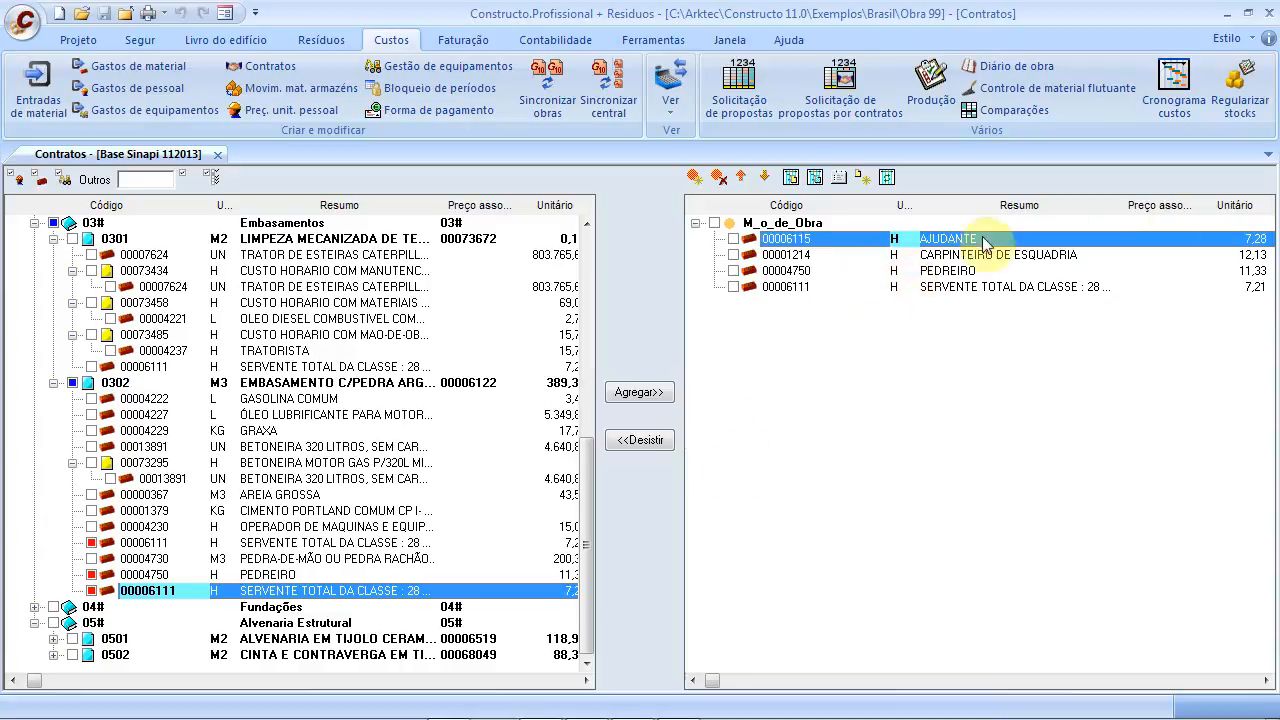
drag(1113, 205, 1080, 207)
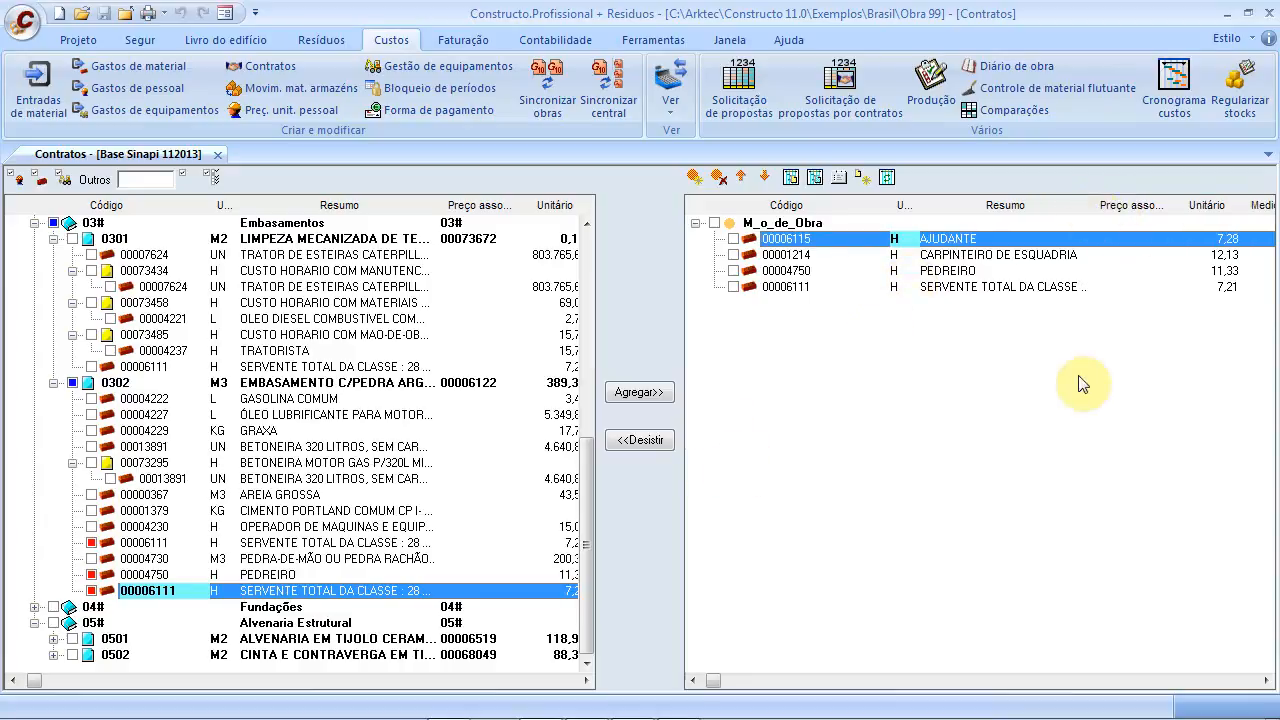
mouse_move(710, 680)
mouse_down()
mouse_move(1265, 663)
mouse_move(704, 661)
mouse_up()
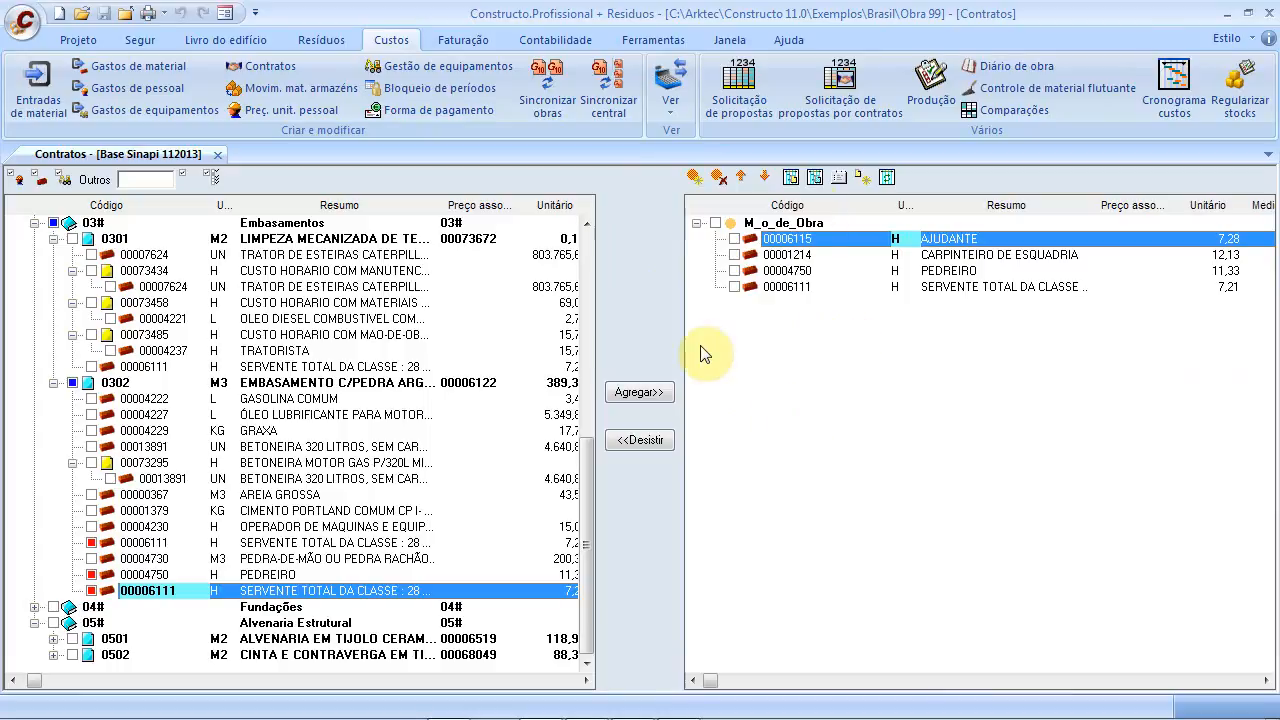
click(216, 156)
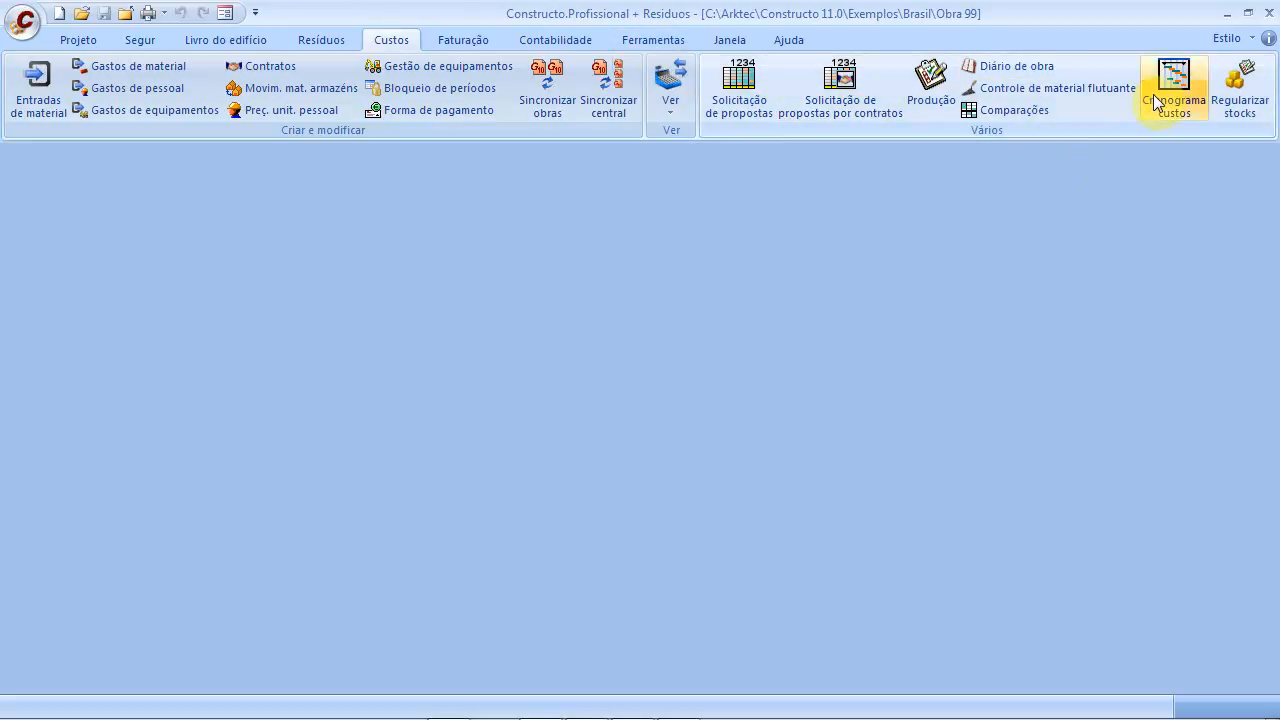
Open the Imprimir dialog on its Custos report options
click(25, 30)
click(104, 389)
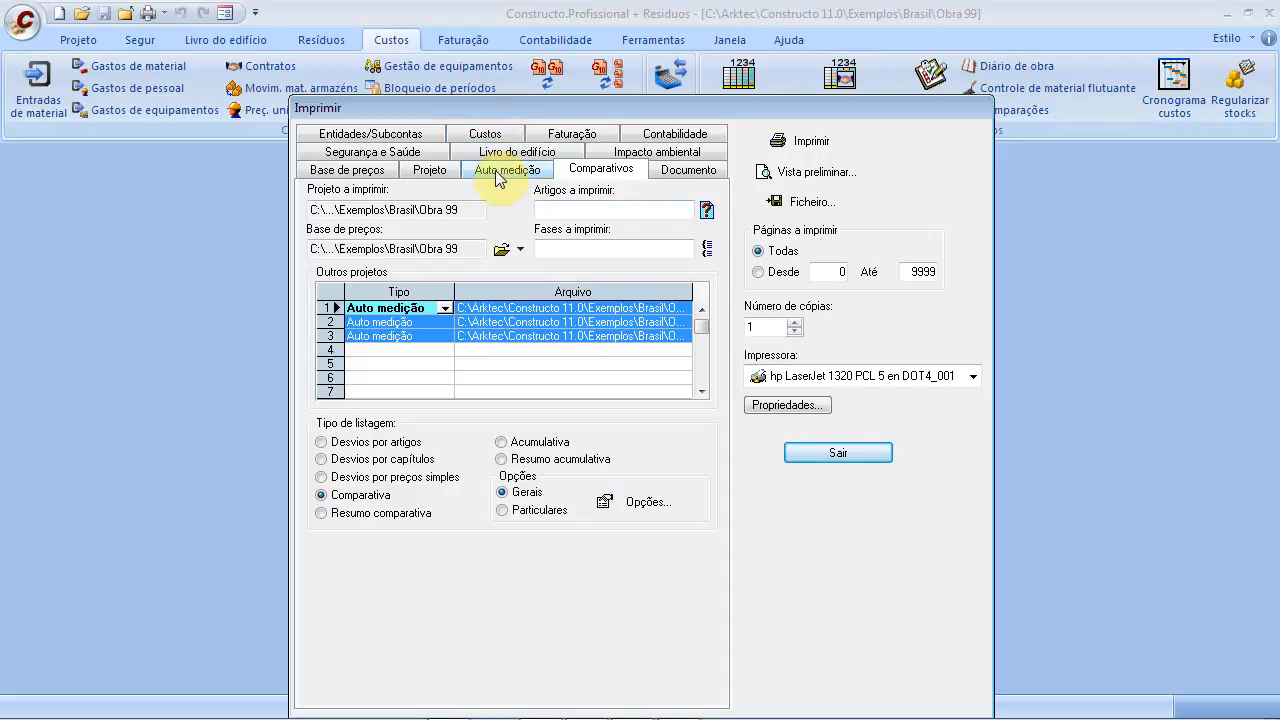
click(488, 134)
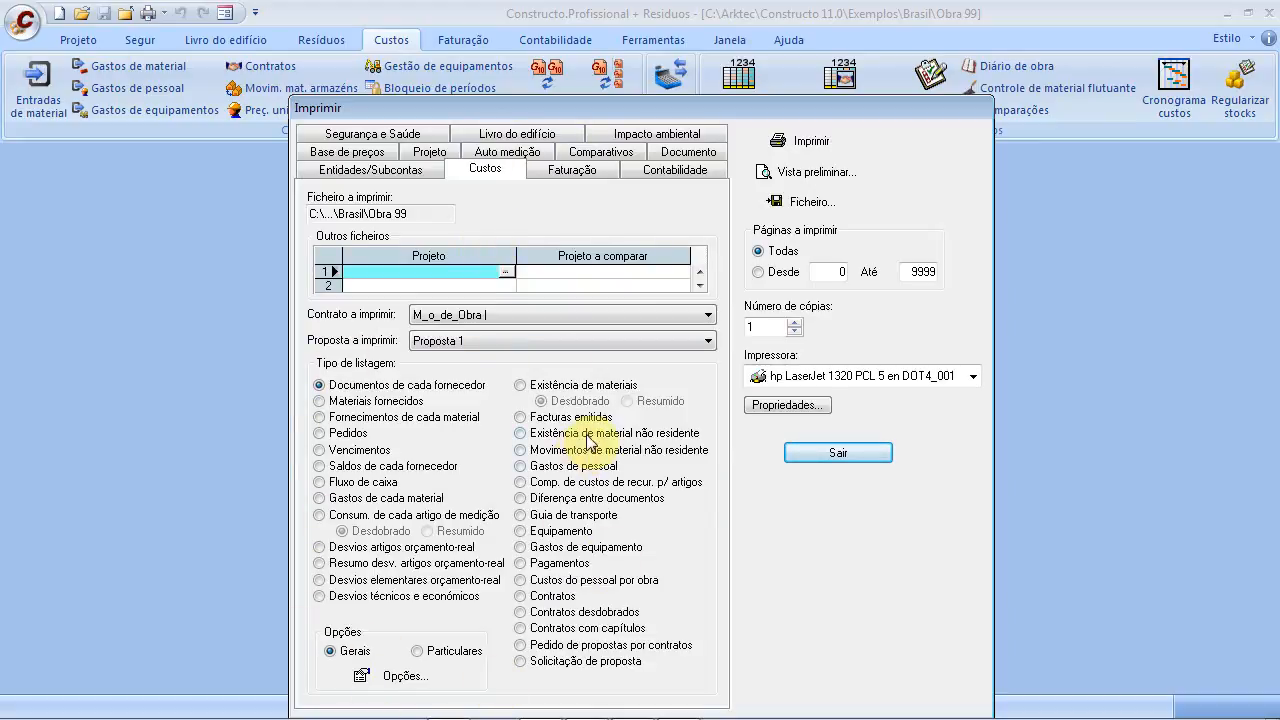
Preview the Gastos de pessoal report (total 192,00), then close the preview
click(538, 468)
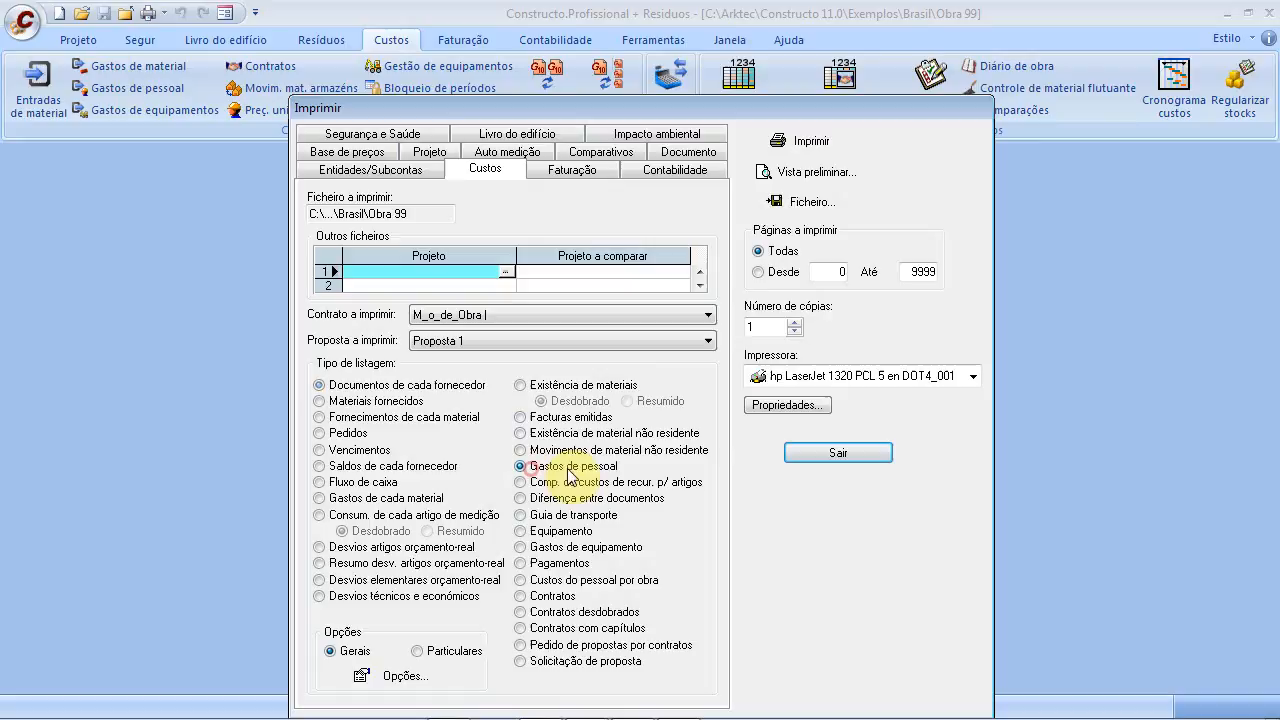
click(815, 172)
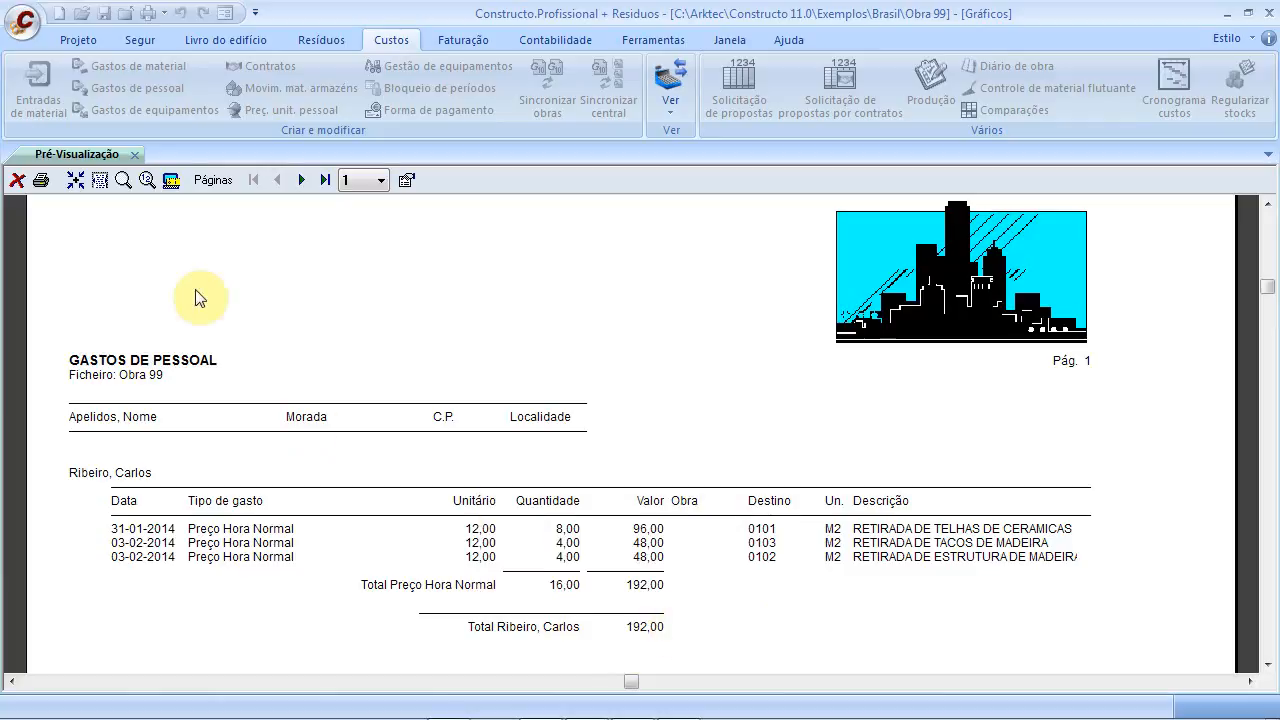
click(17, 181)
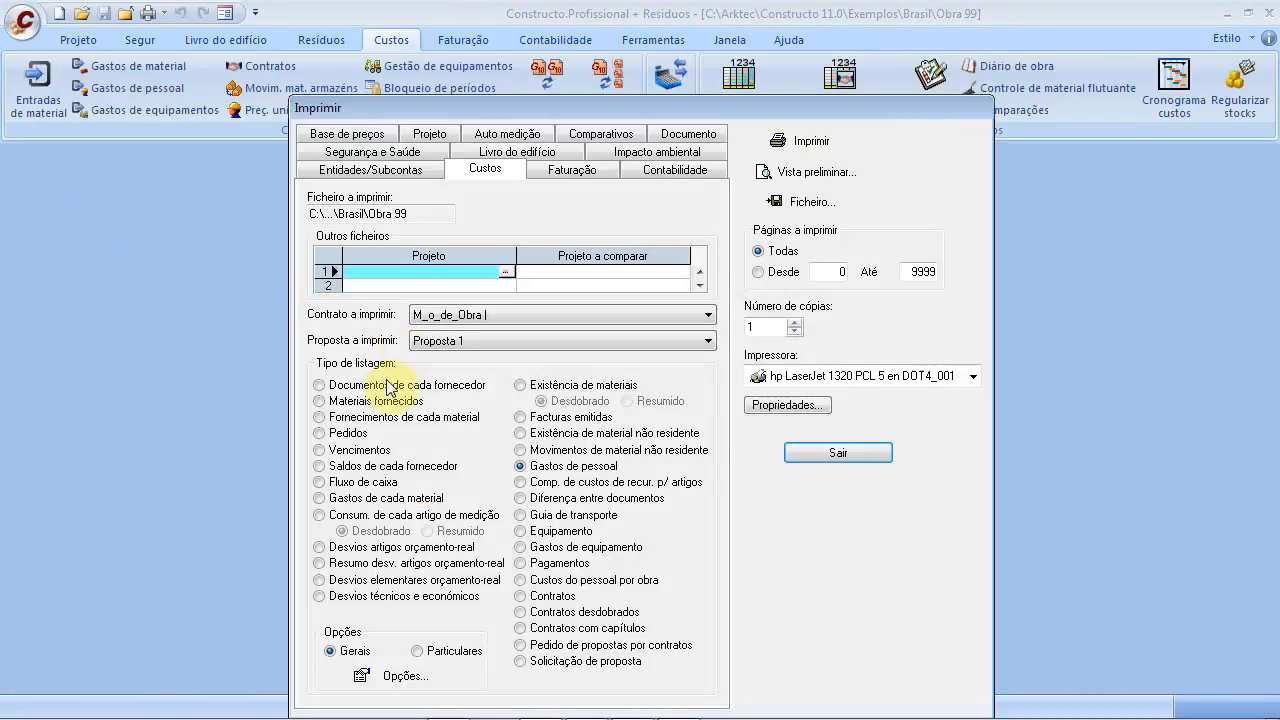
Preview the Materiais fornecidos report, then close the preview
click(322, 402)
click(790, 172)
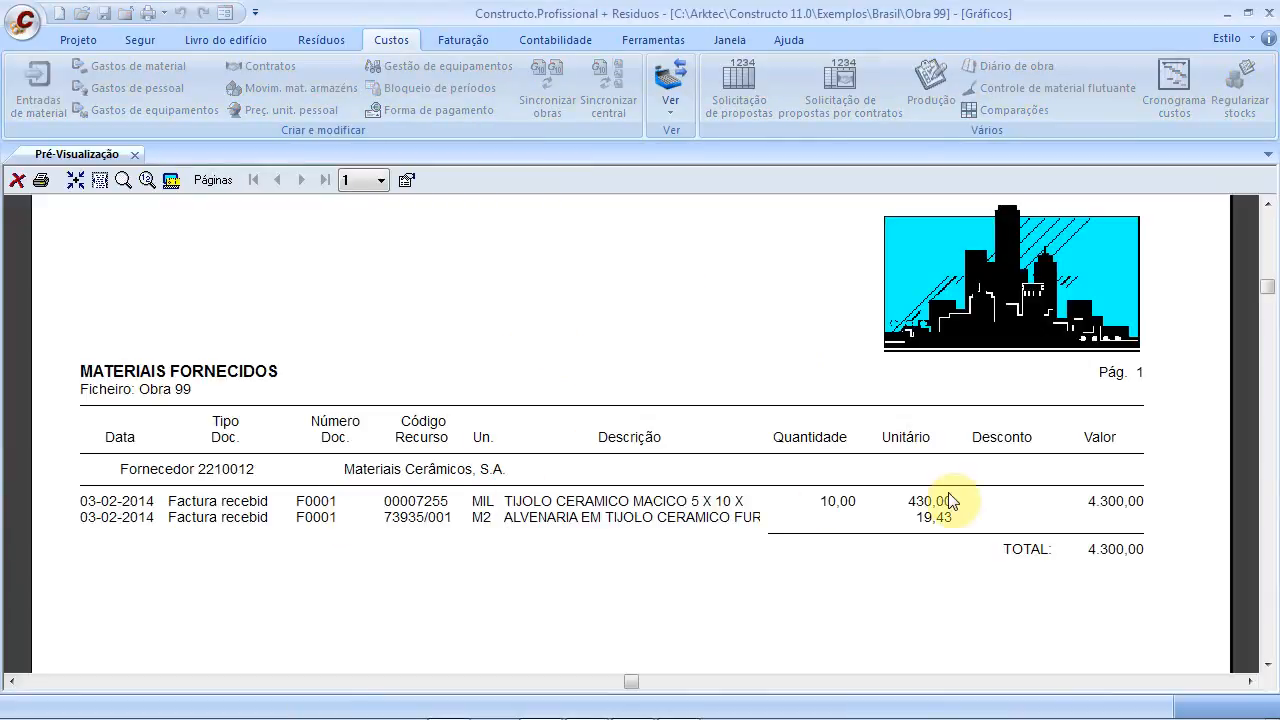
click(17, 182)
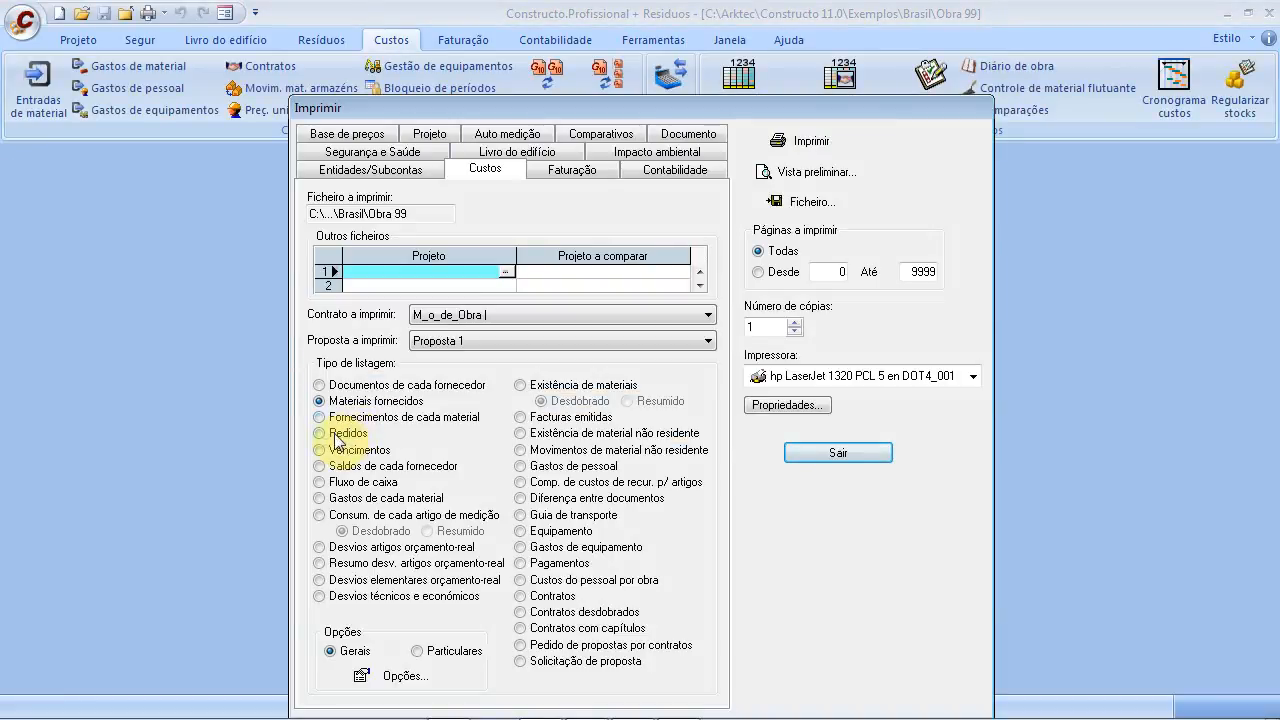
Preview and close Saldos de cada fornecedor, then preview the Gastos de cada material report
click(322, 468)
click(806, 176)
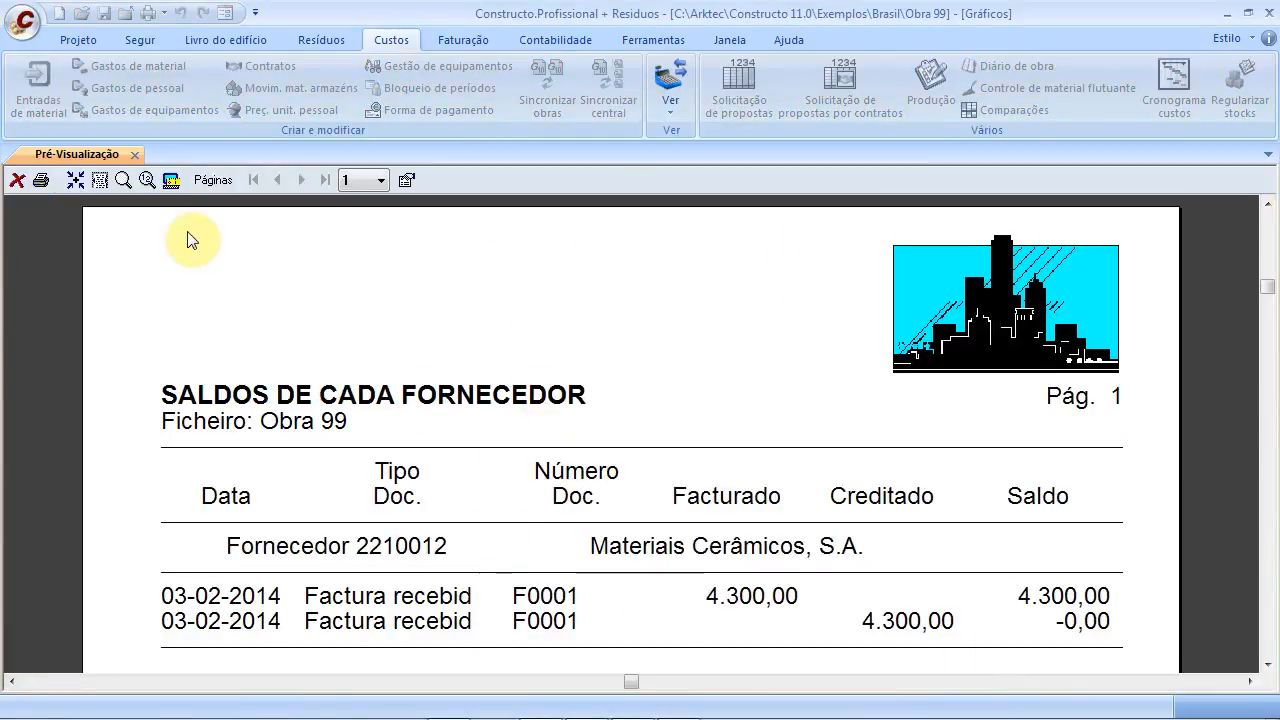
click(134, 155)
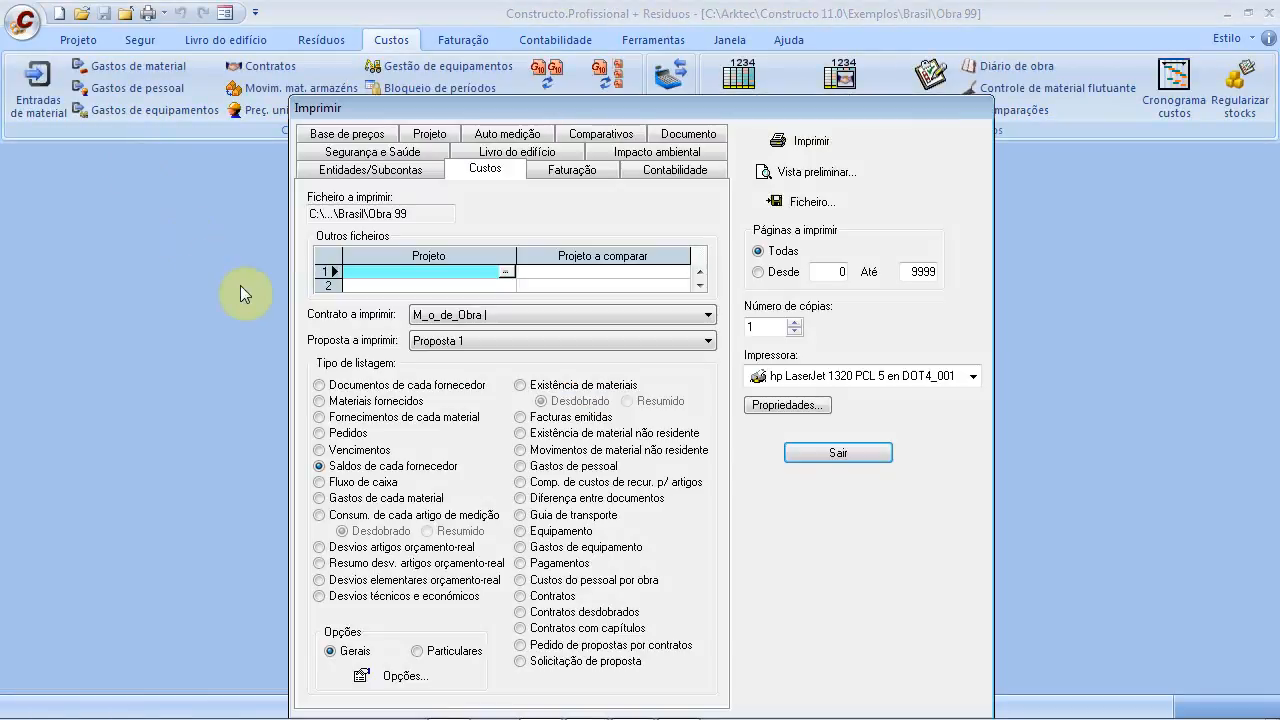
click(340, 500)
click(770, 170)
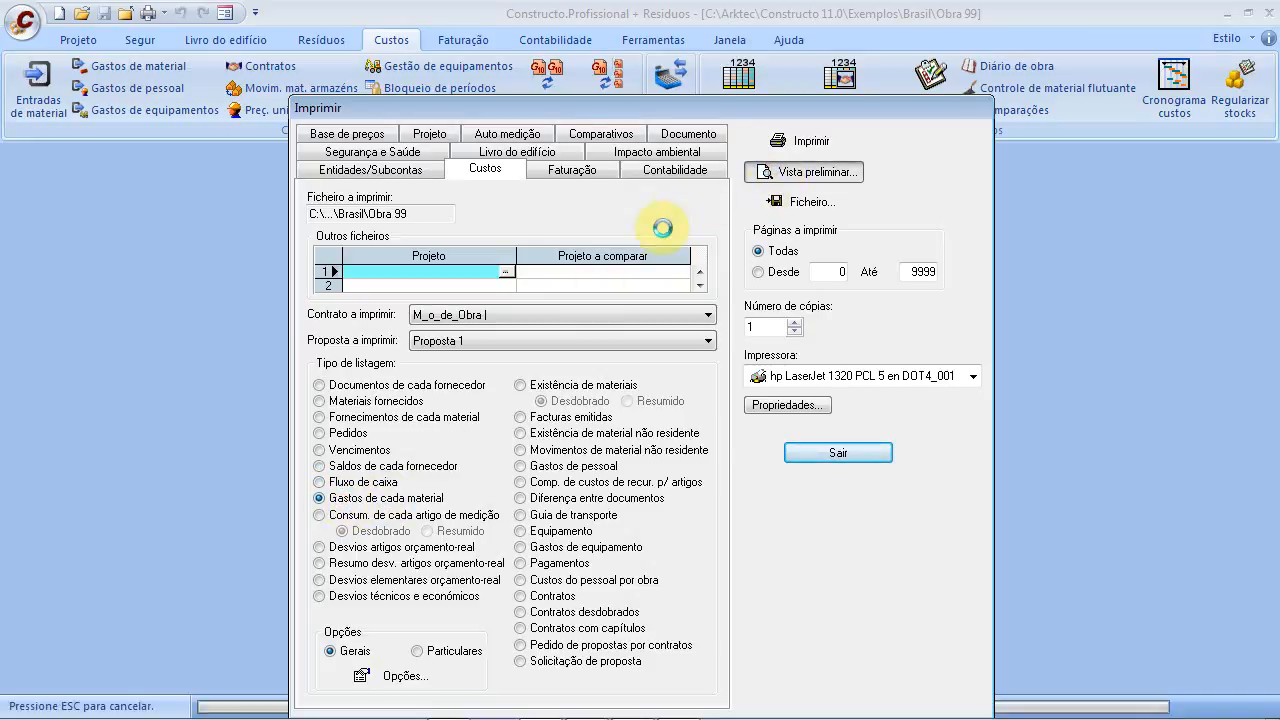
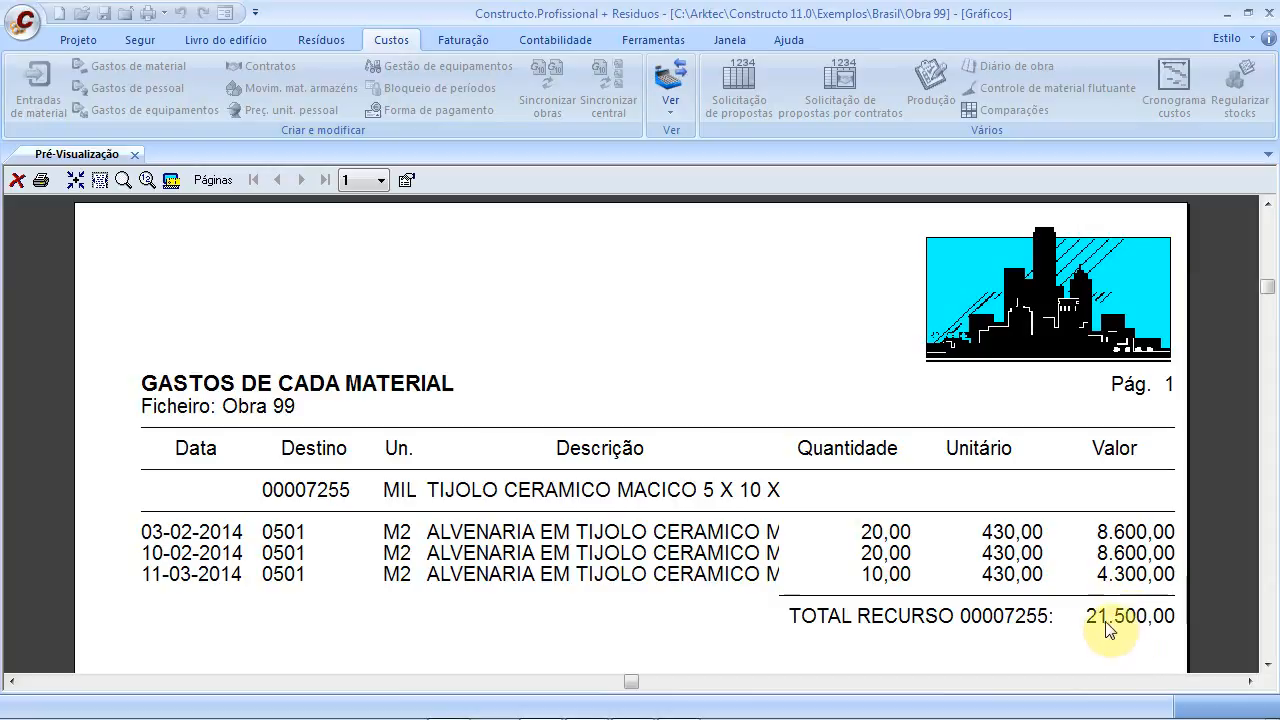
Preview the summarised Consum. de cada artigo de medição report (article 0501 totals 21.500,00), then close it
click(134, 154)
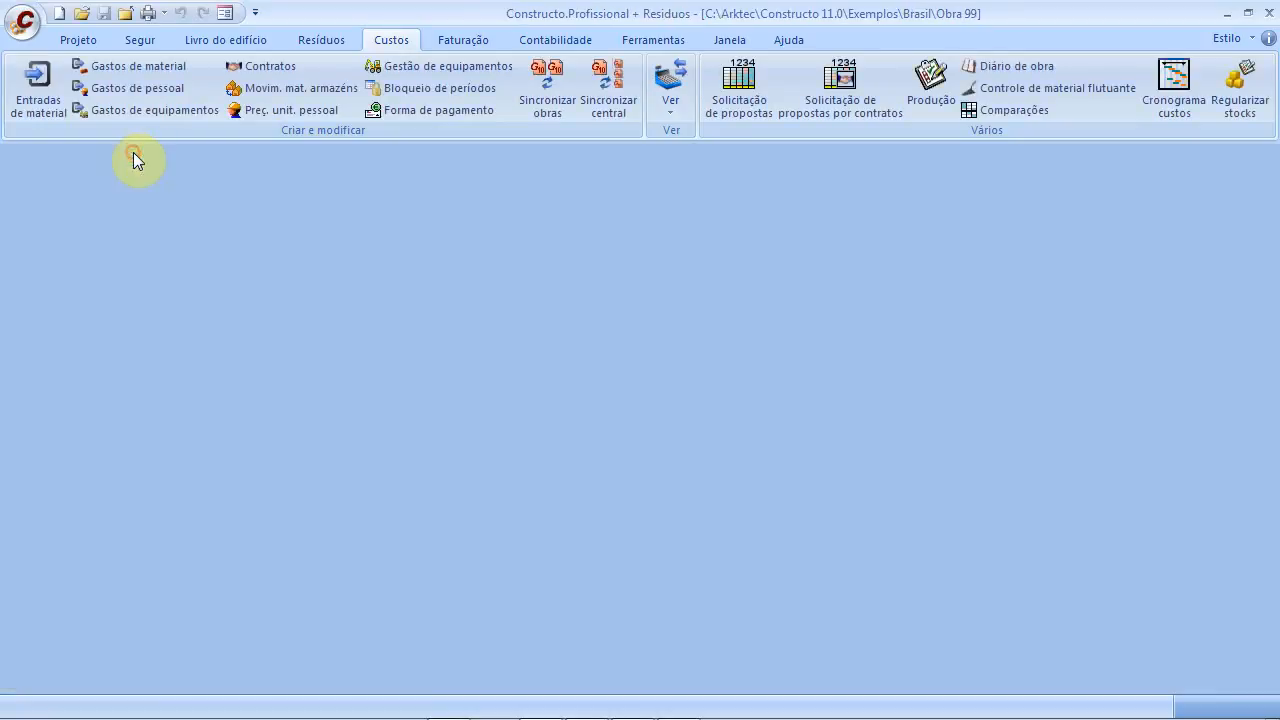
click(385, 517)
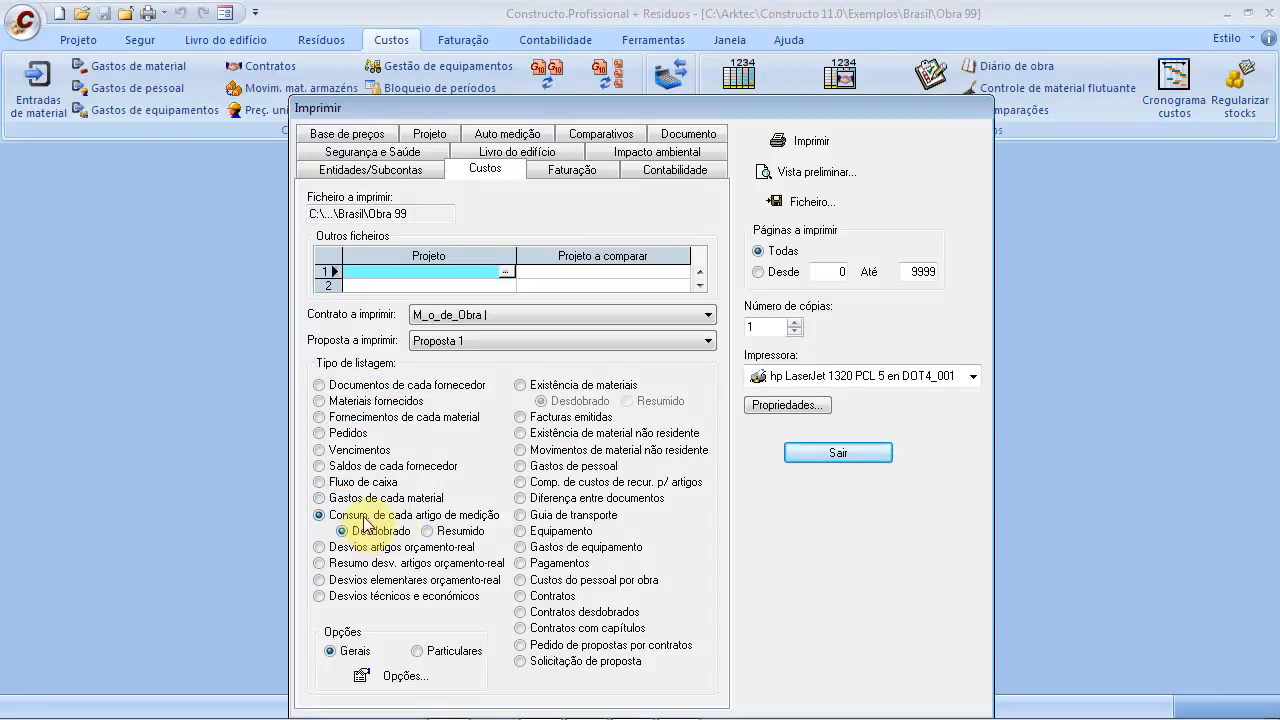
click(438, 531)
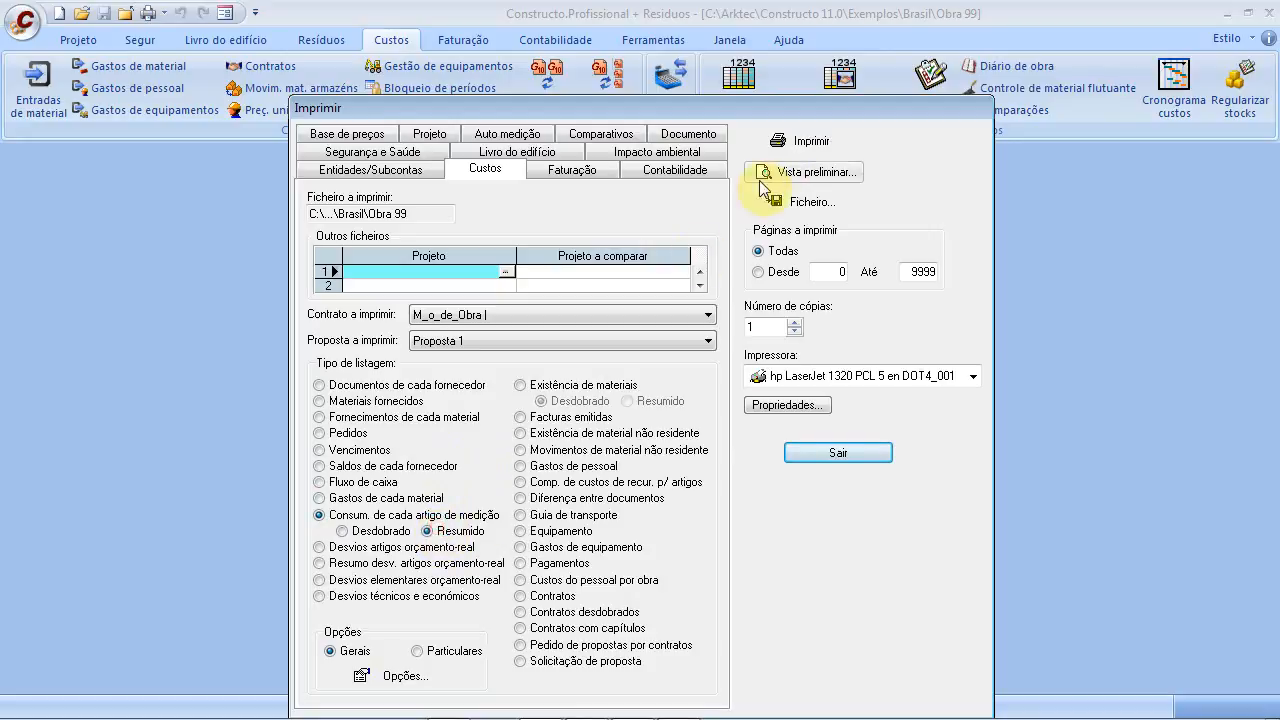
click(810, 172)
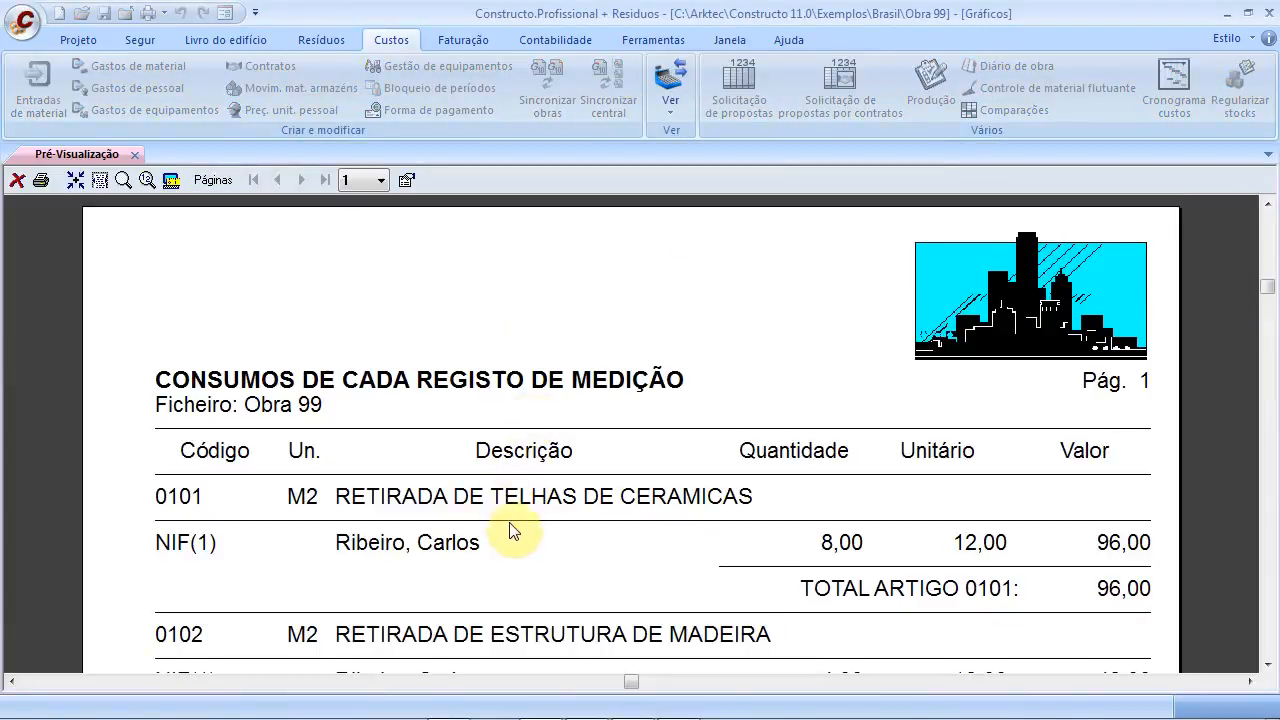
scroll(510, 530, down, 4)
scroll(512, 538, down, 4)
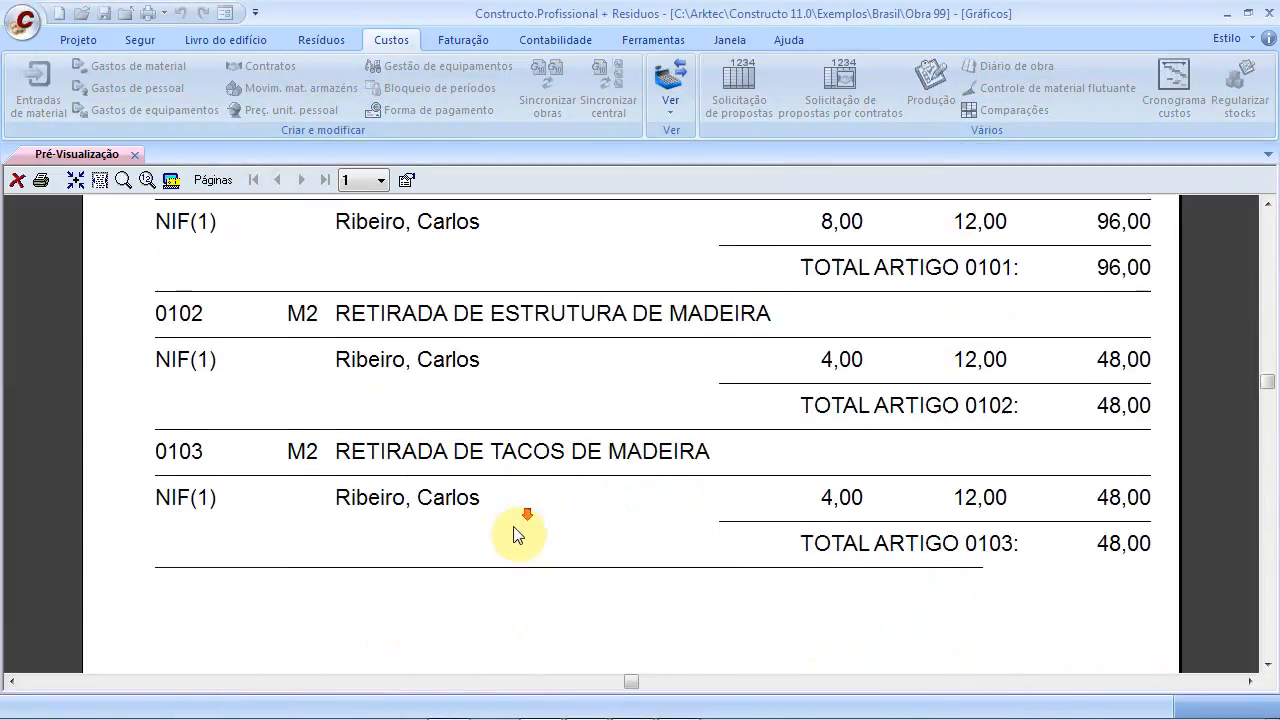
scroll(512, 538, up, 5)
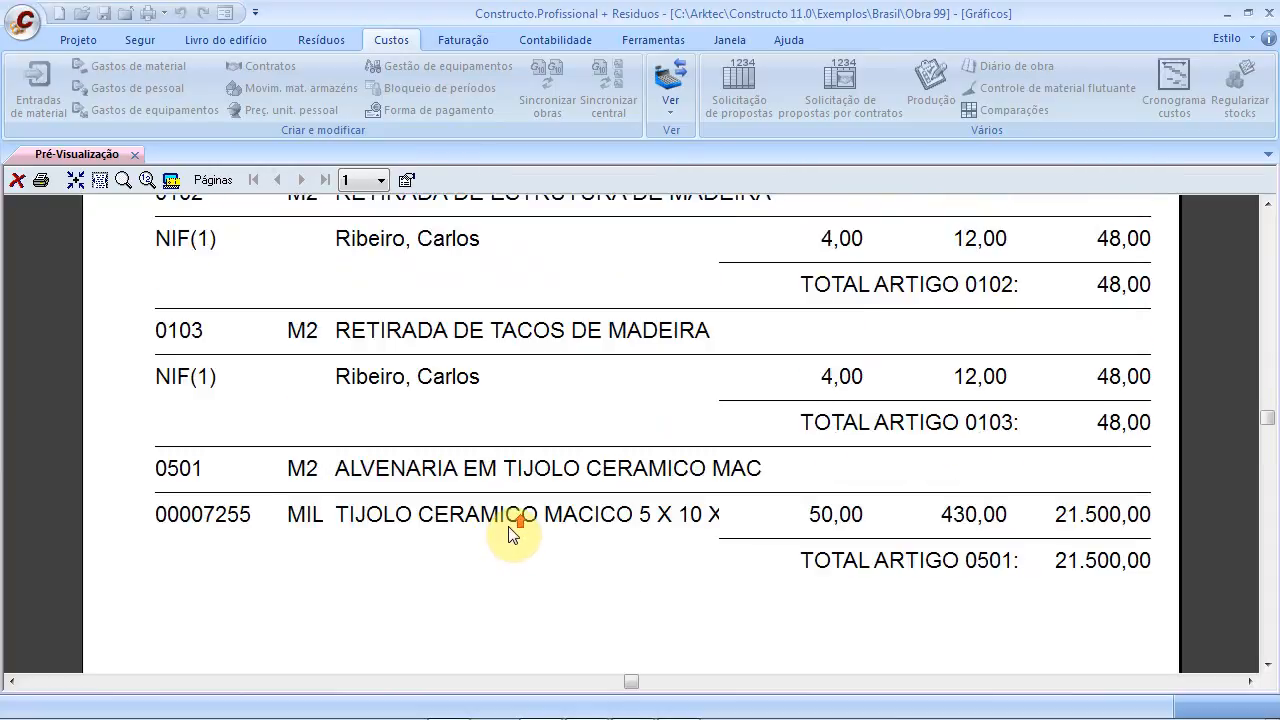
scroll(515, 512, up, 2)
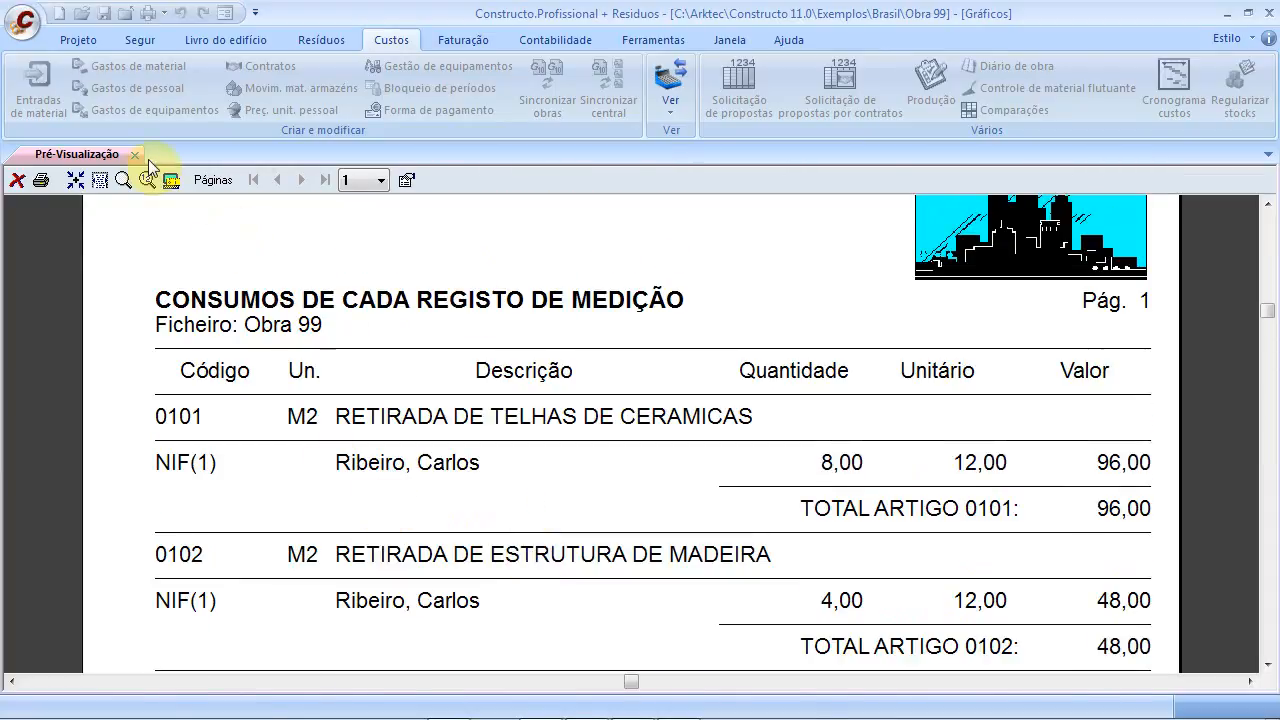
scroll(470, 540, down, 6)
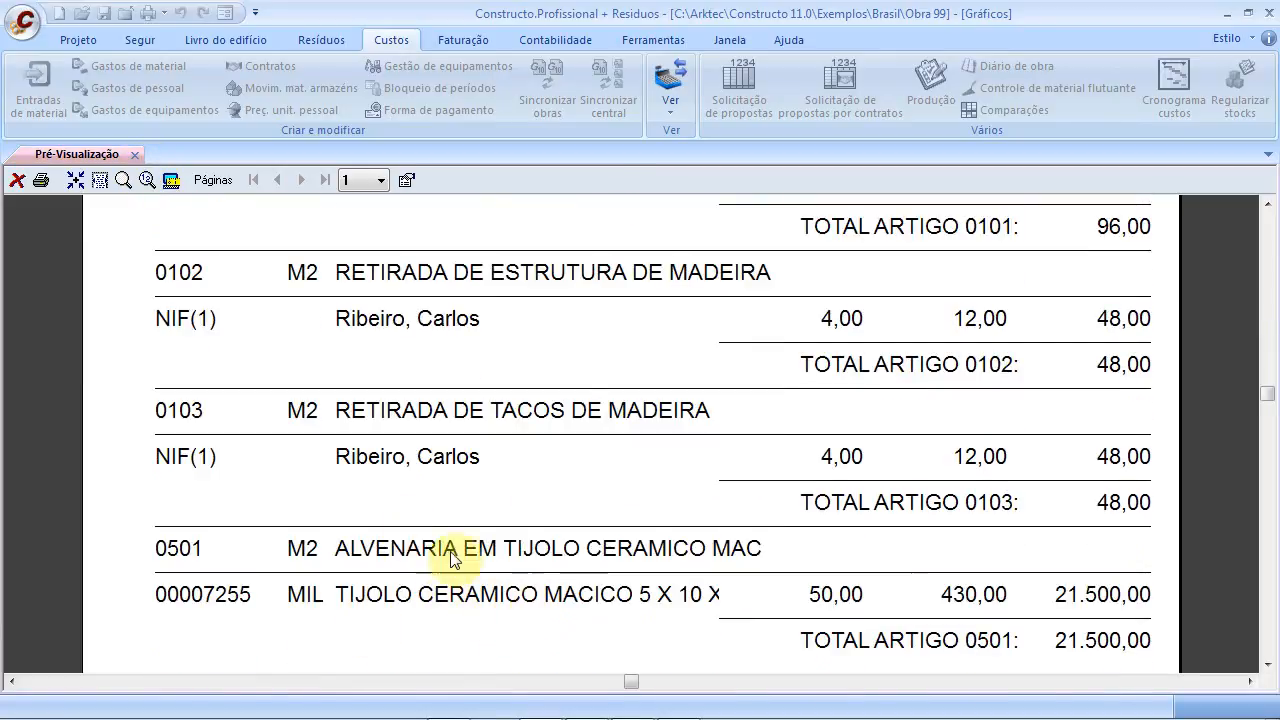
click(130, 156)
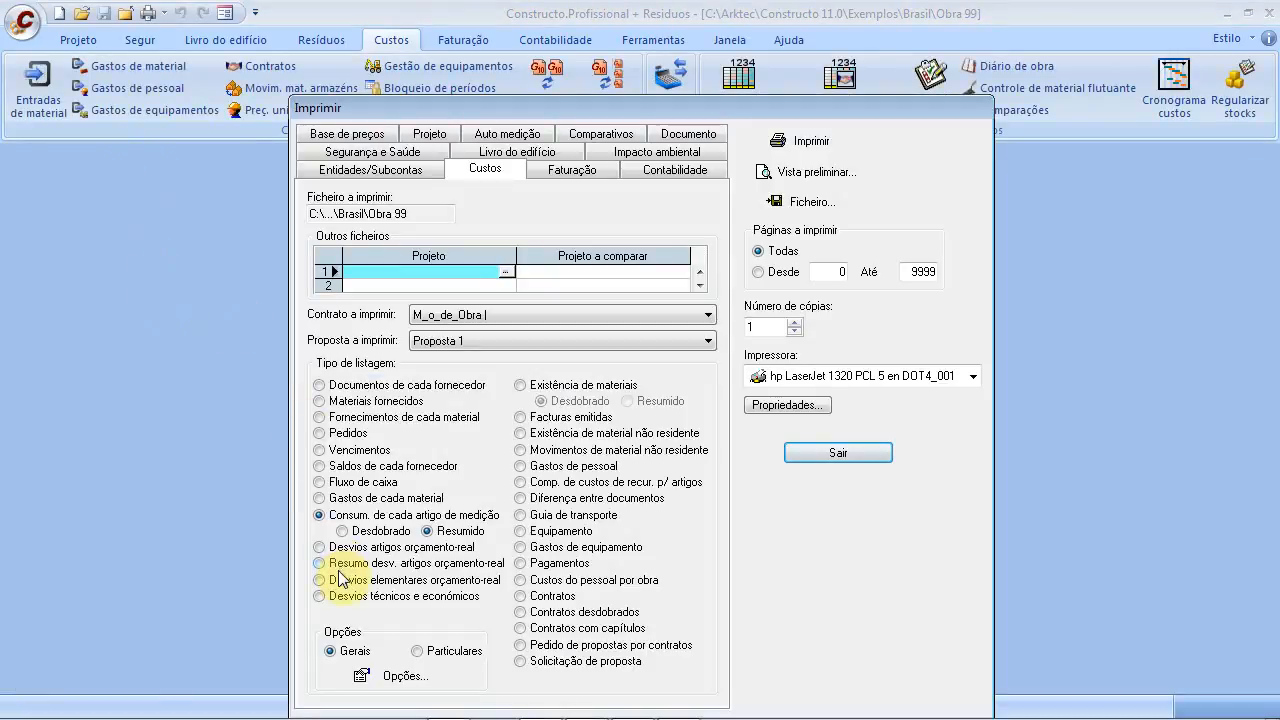
Preview the budget-vs-real deviations report for each item, then close the preview
click(320, 548)
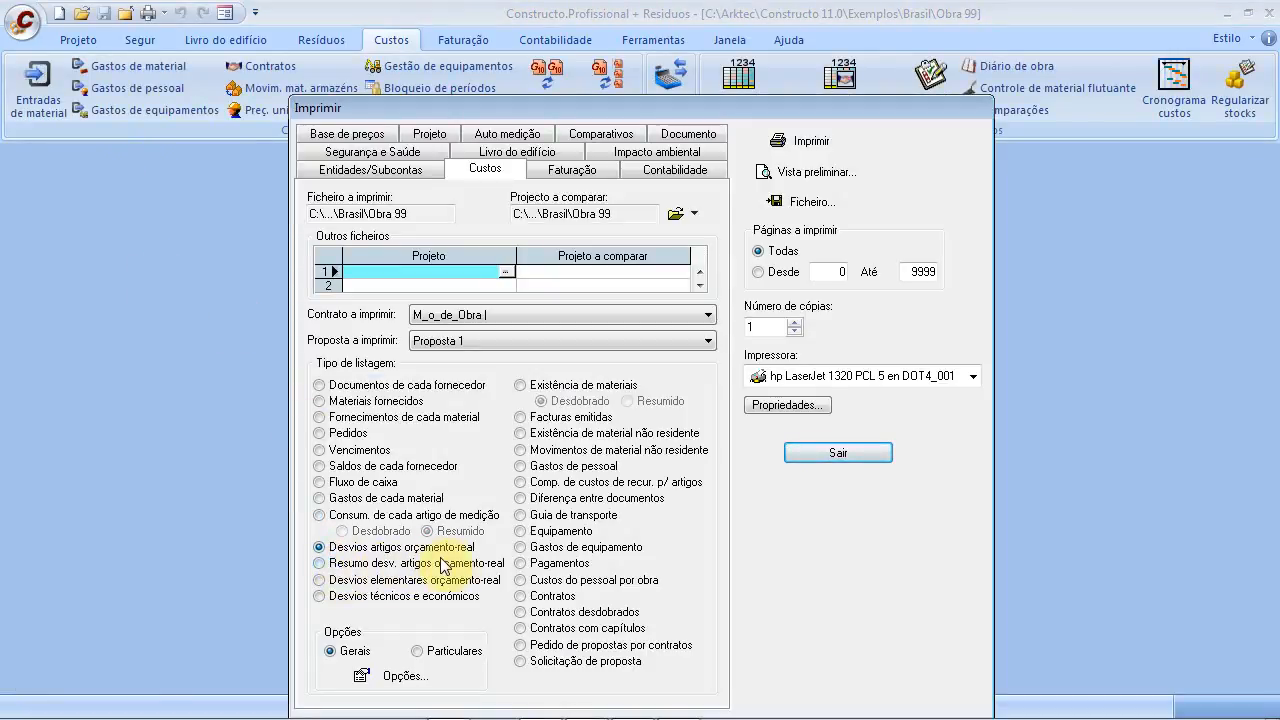
click(790, 172)
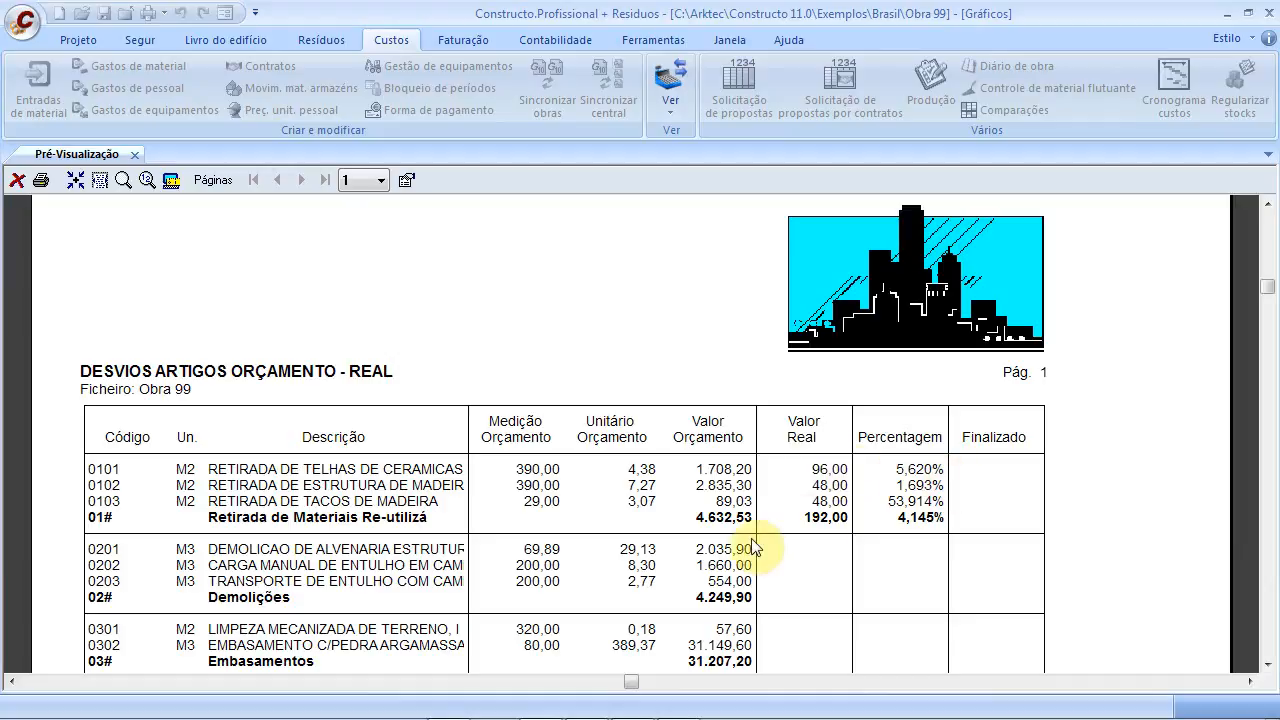
click(17, 182)
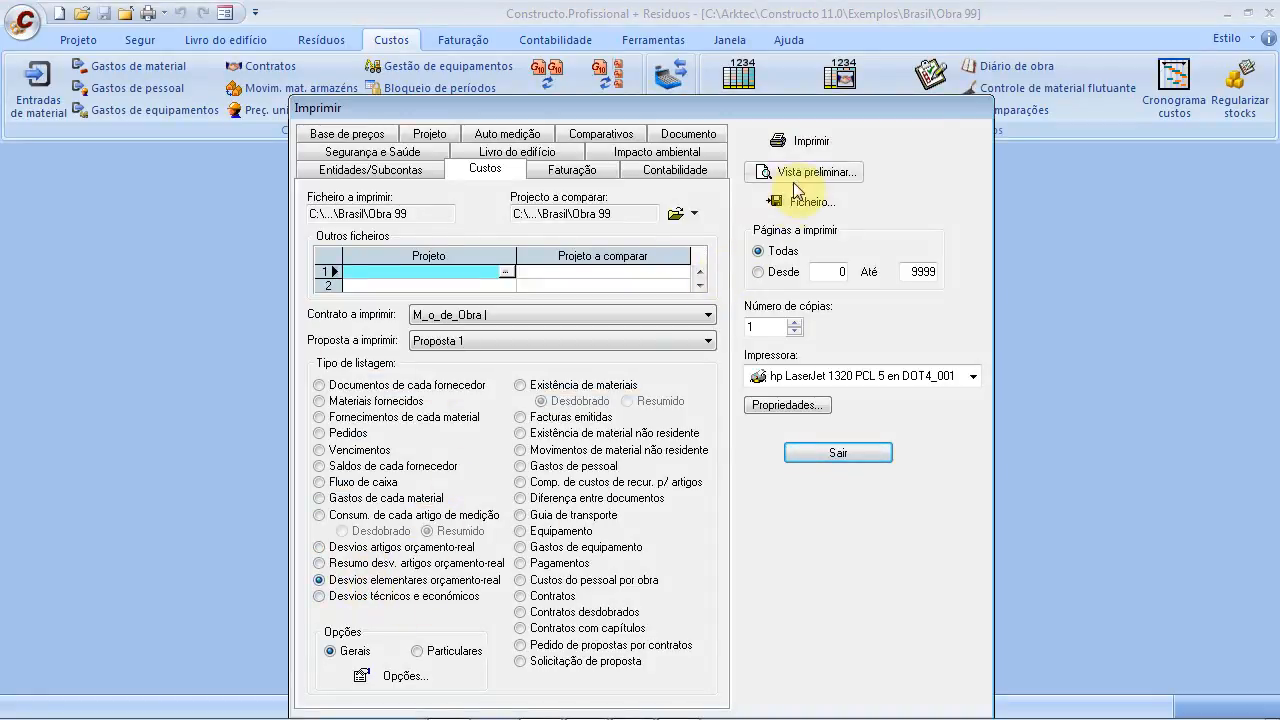
Preview and scroll through the material budget-vs-real deviations report, then close it
click(766, 172)
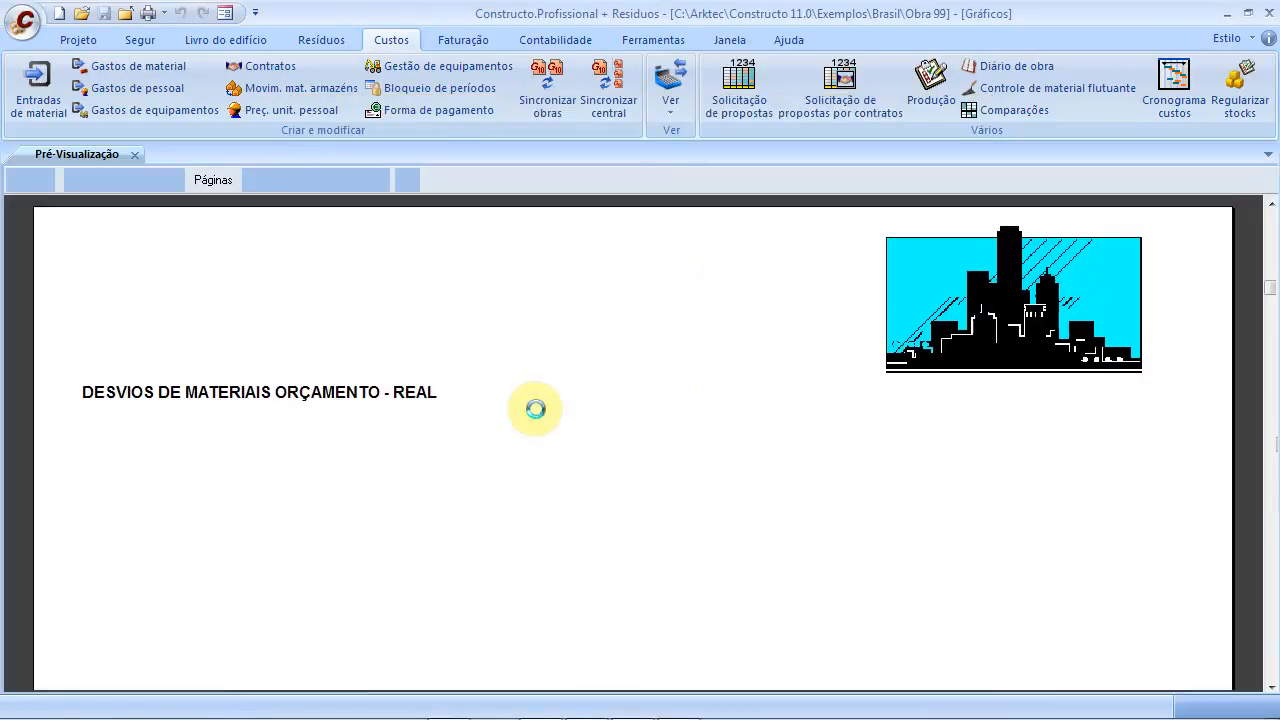
scroll(538, 497, down, 2)
scroll(537, 497, down, 1)
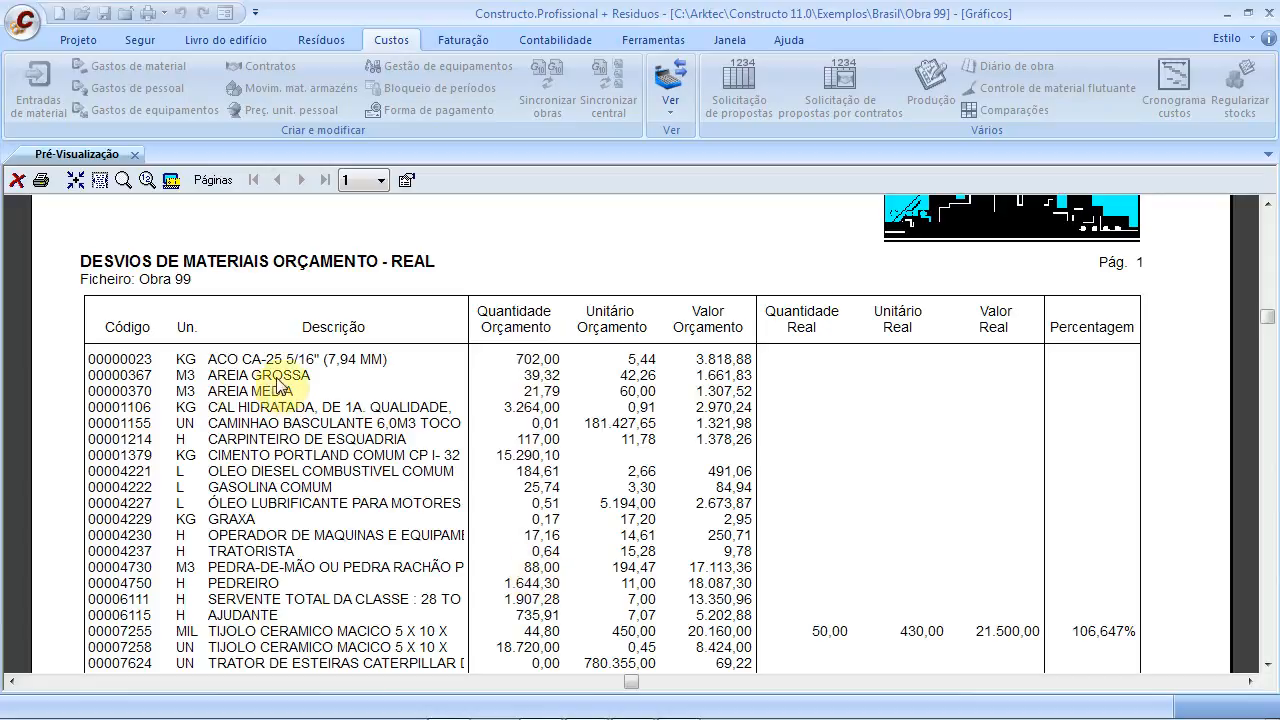
scroll(390, 528, down, 2)
scroll(390, 528, down, 1)
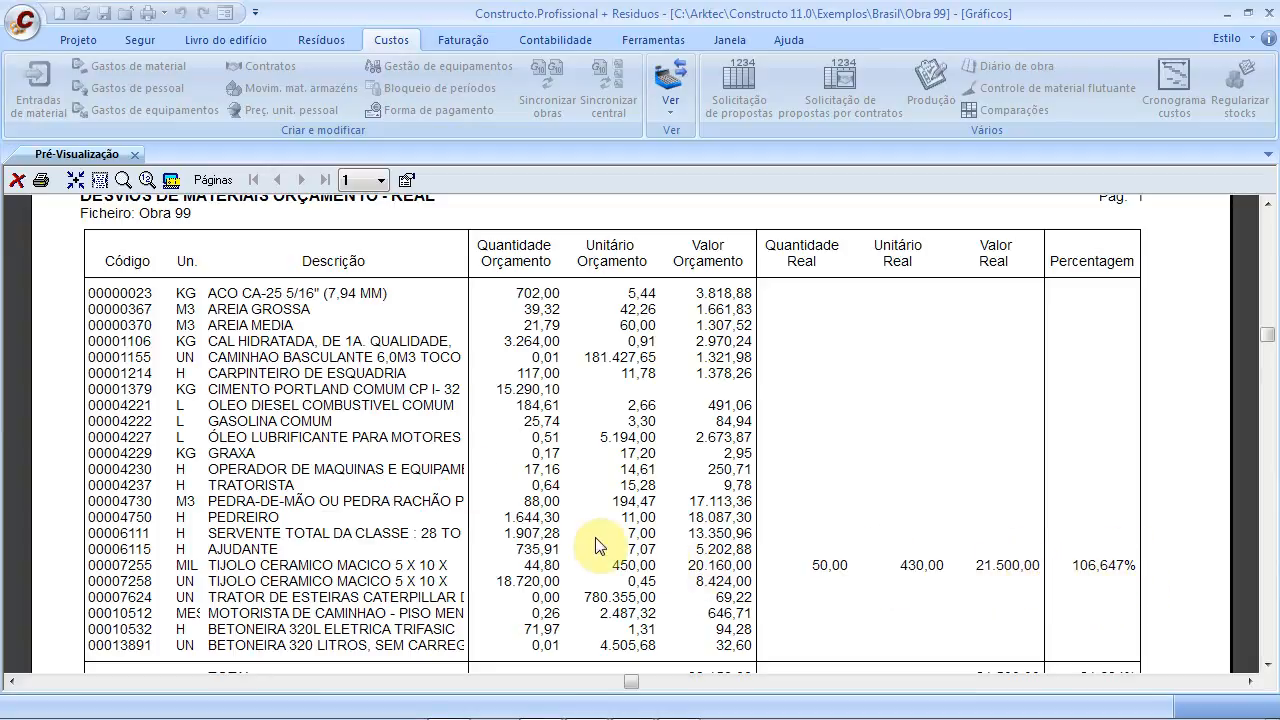
scroll(588, 548, down, 3)
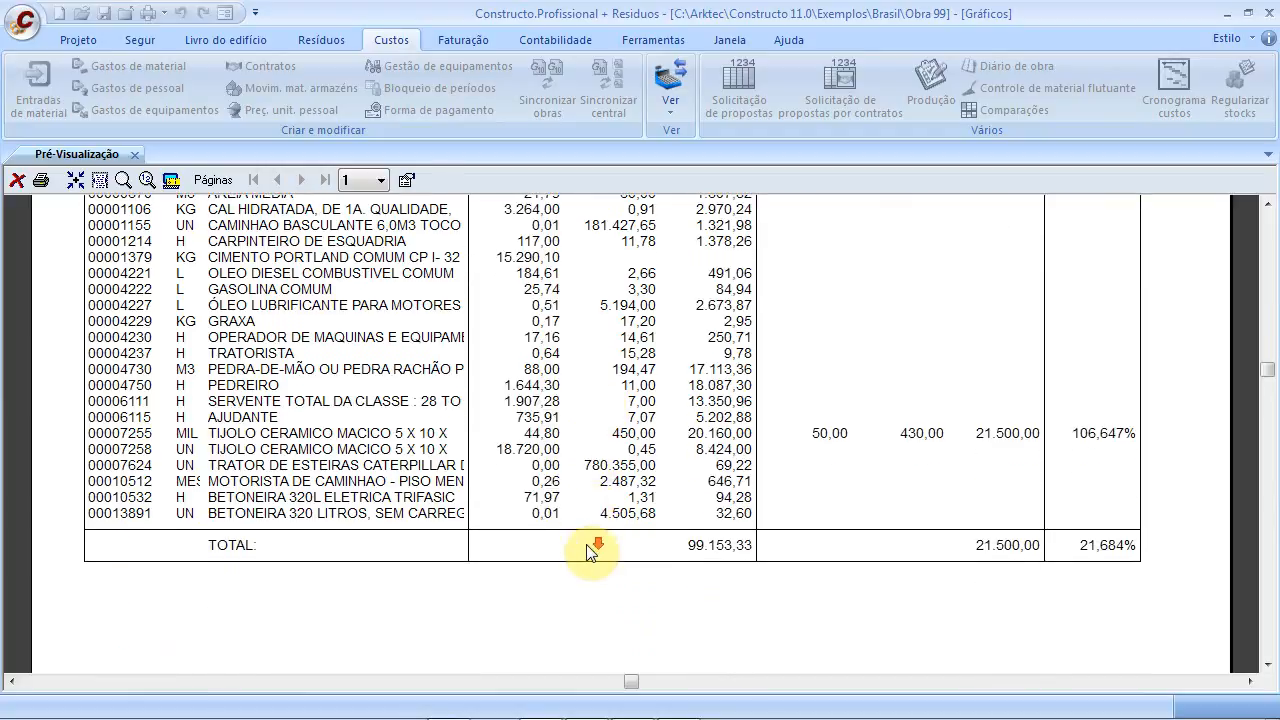
scroll(588, 553, up, 4)
scroll(588, 553, up, 2)
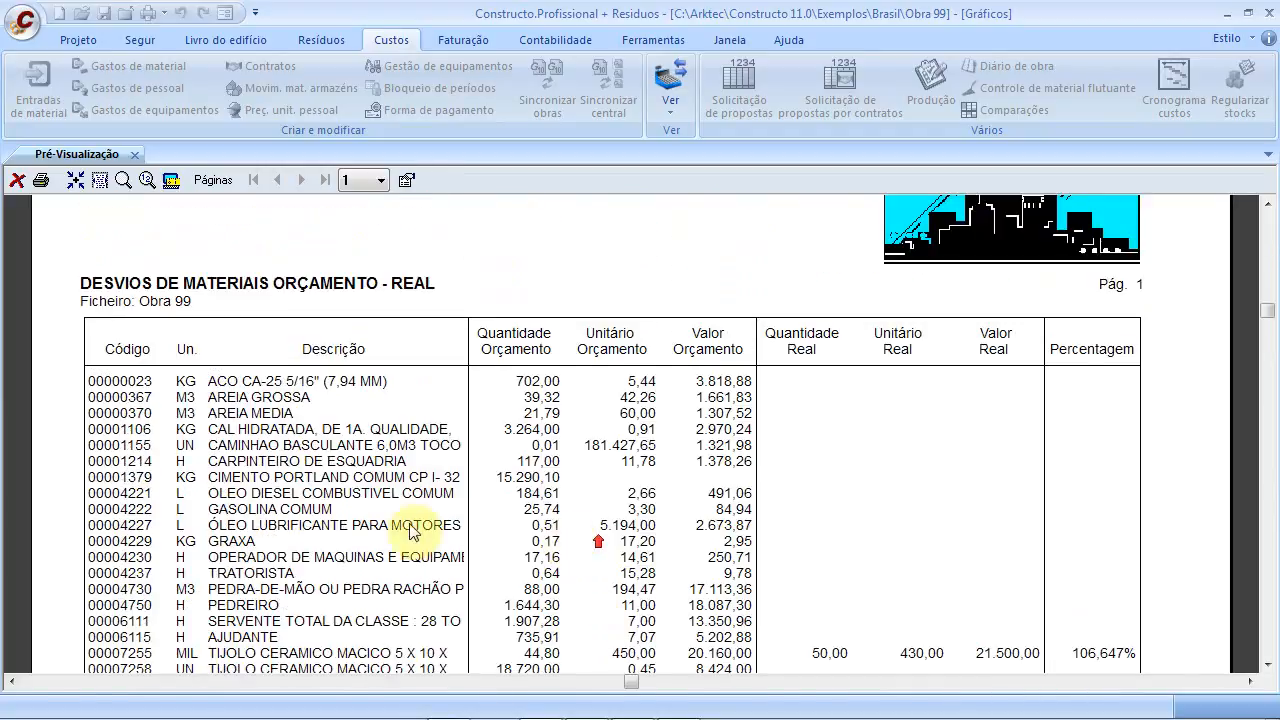
click(138, 156)
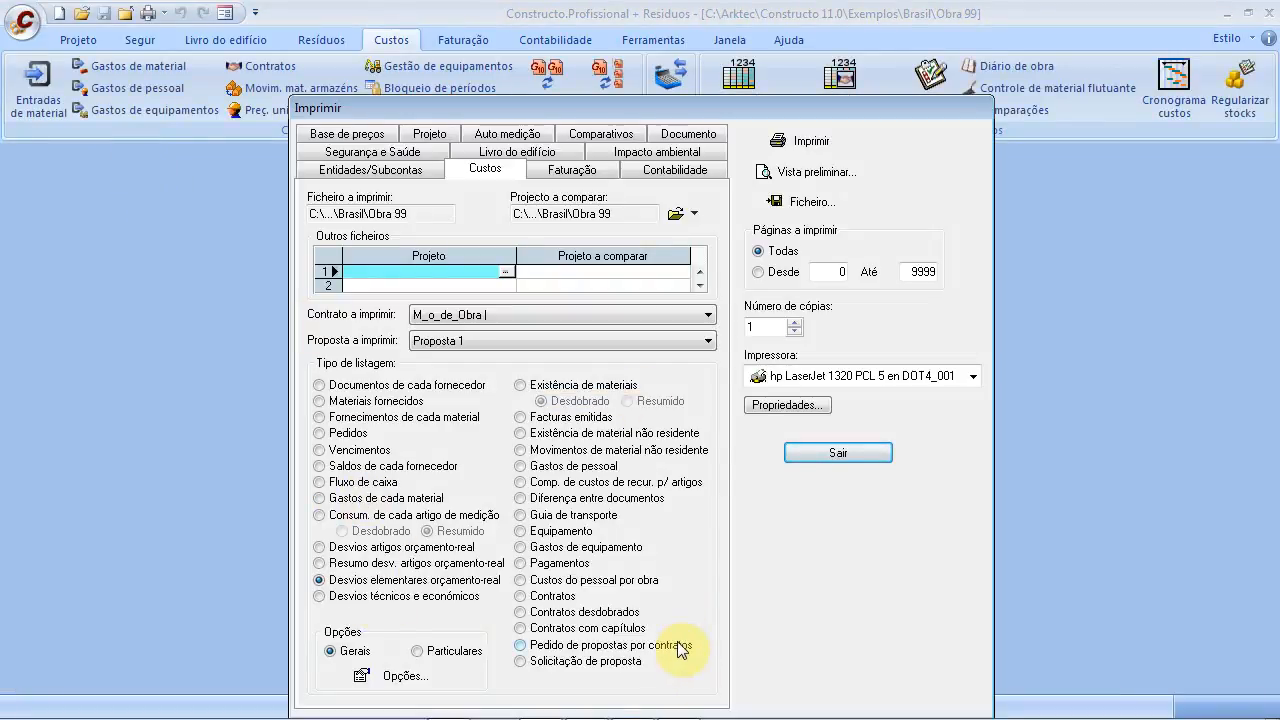
Exit the print settings, open the Obra 99 price base tree, and switch to the slides
click(815, 452)
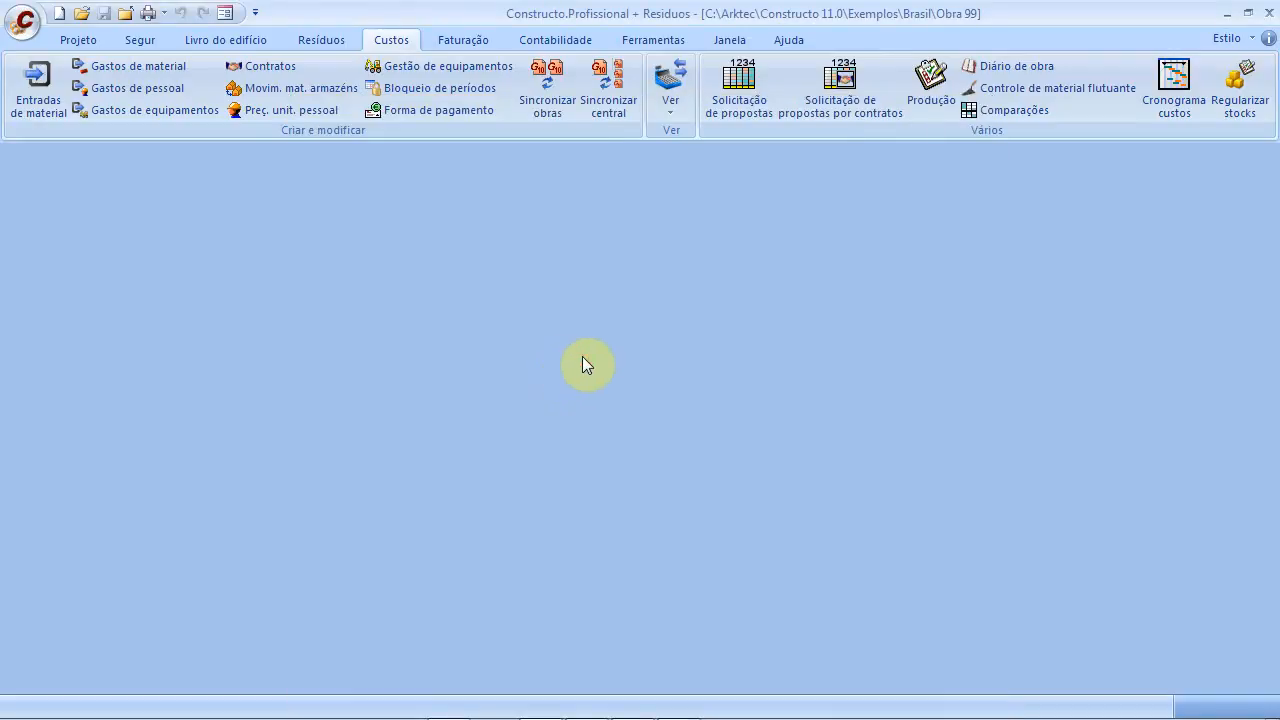
click(80, 40)
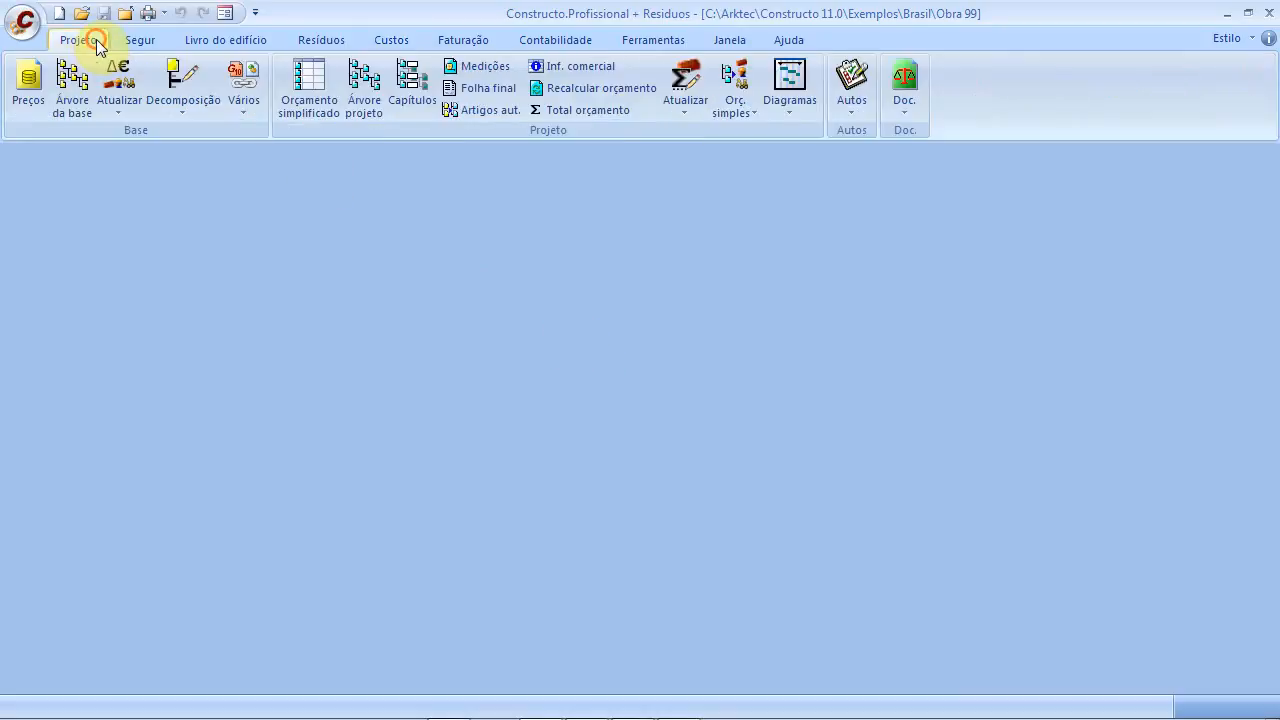
click(76, 85)
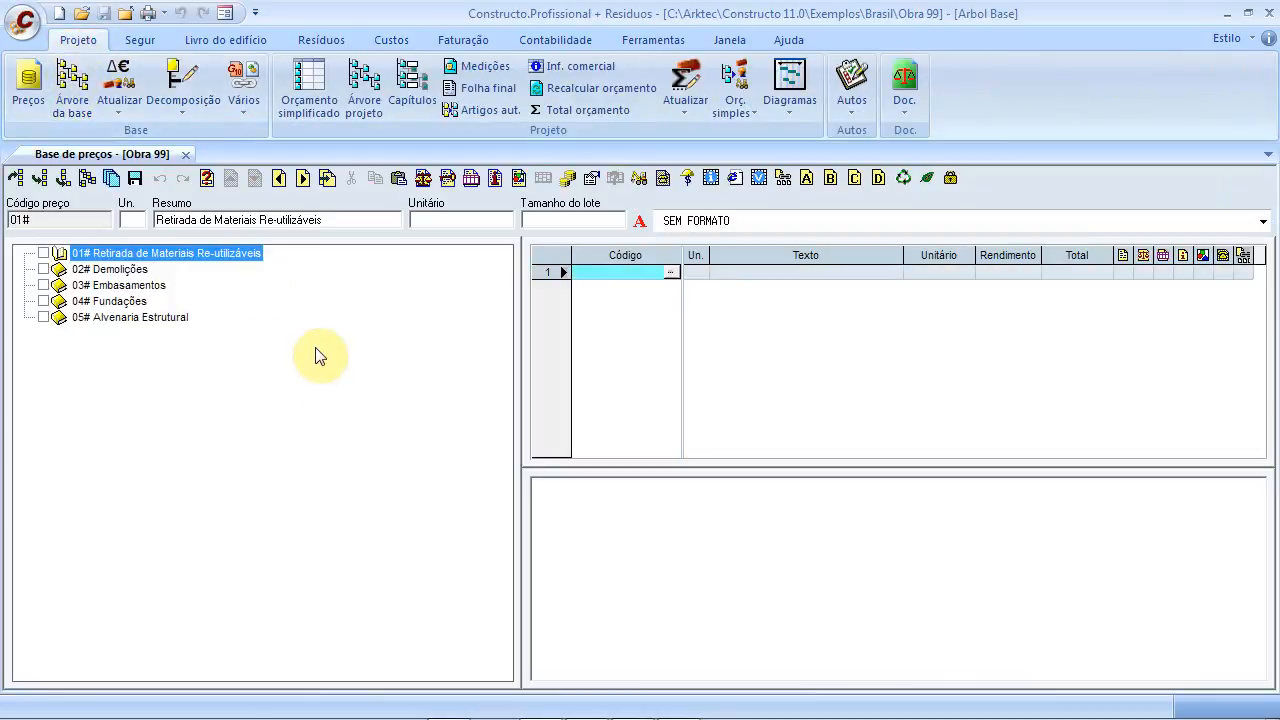
key(alt+Tab)
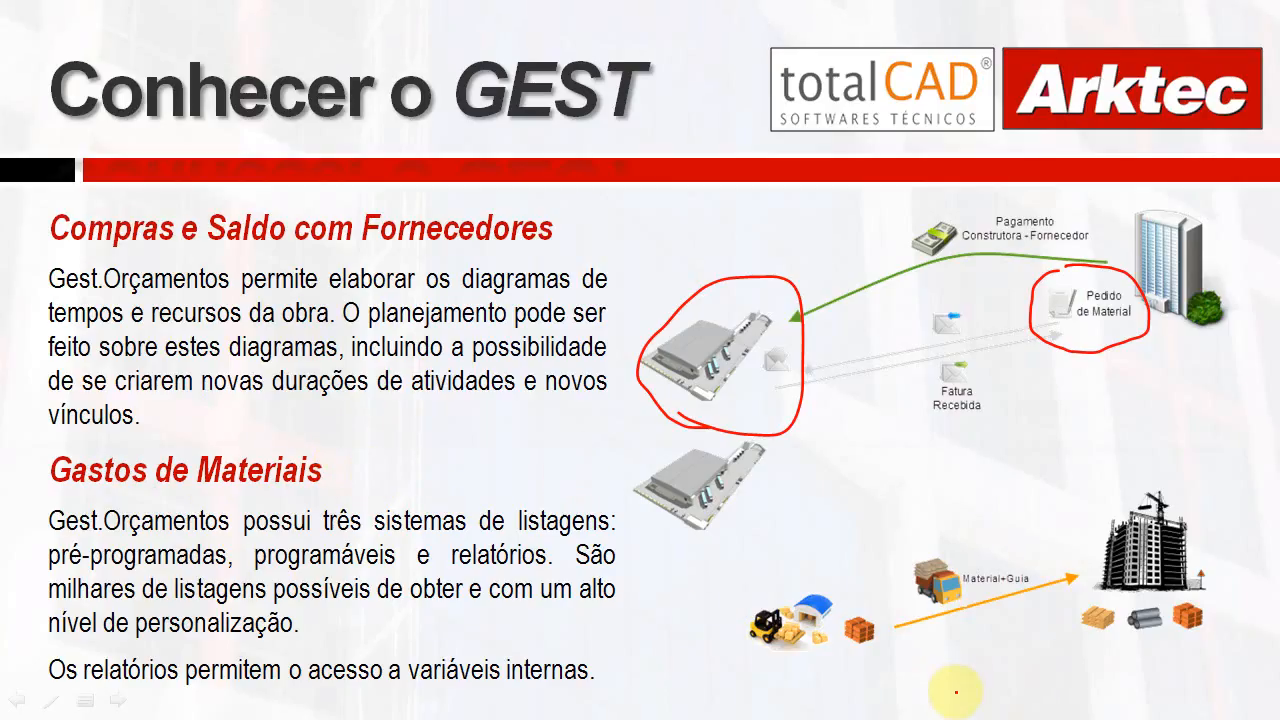
Ink red annotations on the material-flow diagram around the forklifts, warehouse and Material+Guia
drag(792, 685, 830, 681)
mouse_move(778, 453)
mouse_down()
mouse_move(1028, 518)
mouse_move(1036, 532)
mouse_move(1018, 537)
mouse_up()
drag(1036, 593, 986, 598)
drag(1033, 558, 990, 640)
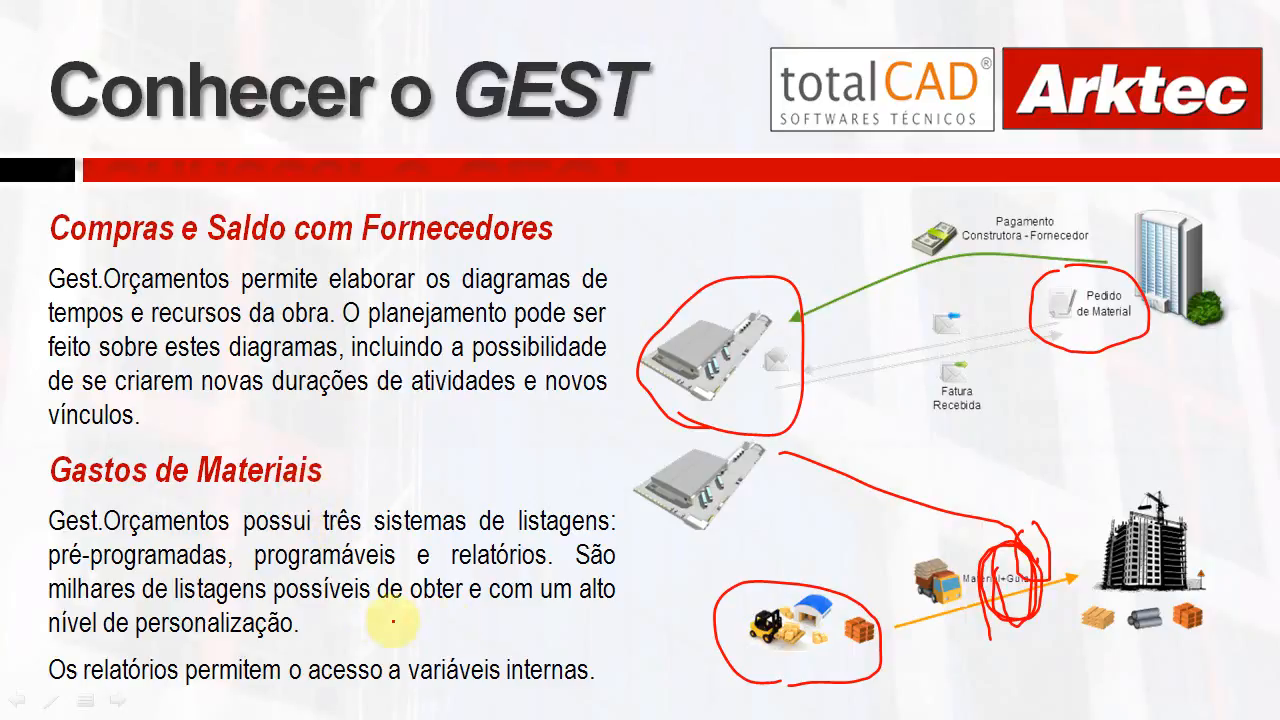
On the next slide, circle Gastos de pessoal and Registo Documental de todas as atividades
key(Right)
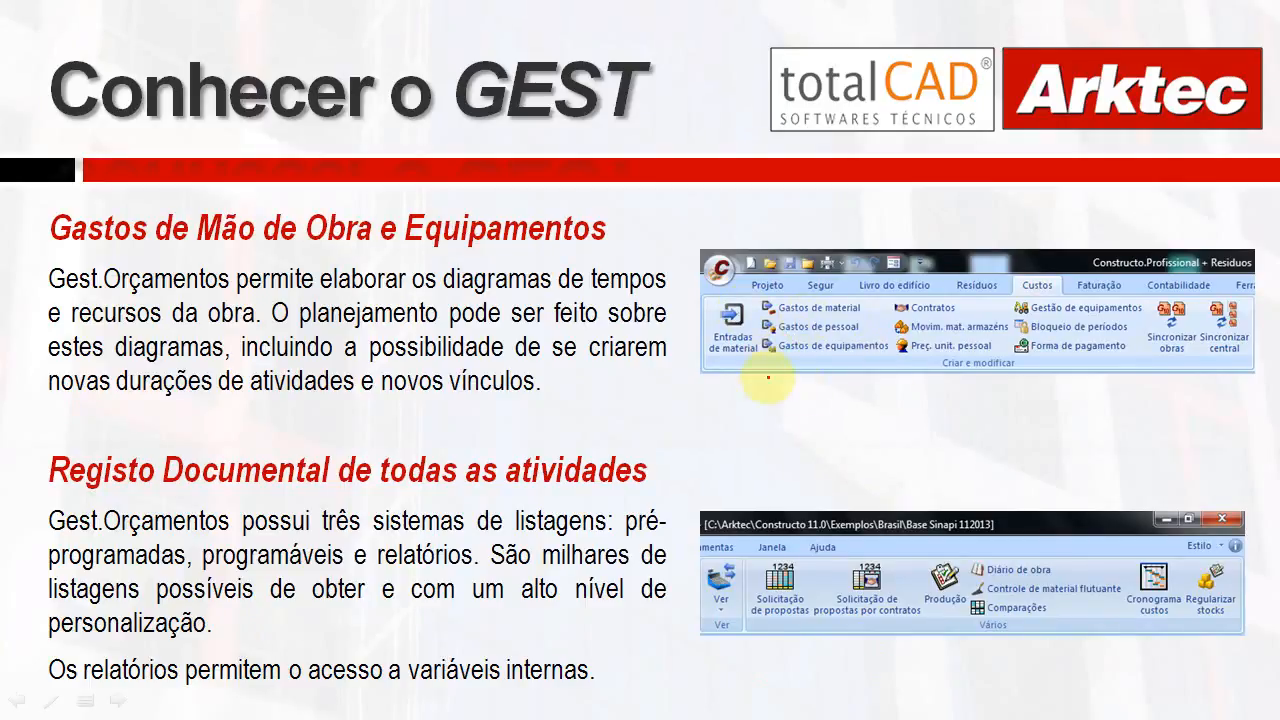
mouse_move(845, 352)
mouse_down()
mouse_move(745, 318)
mouse_move(800, 346)
mouse_up()
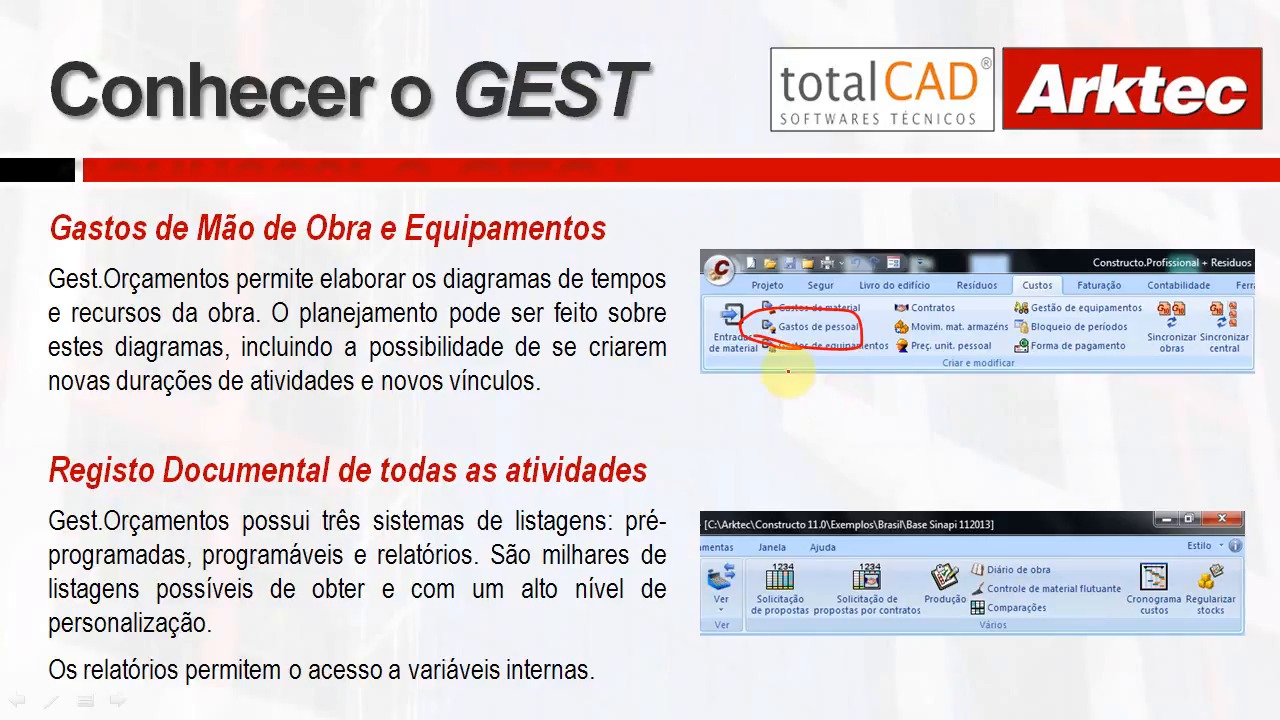
mouse_move(546, 432)
mouse_down()
mouse_move(340, 398)
mouse_move(52, 495)
mouse_move(605, 545)
mouse_move(344, 404)
mouse_move(310, 405)
mouse_up()
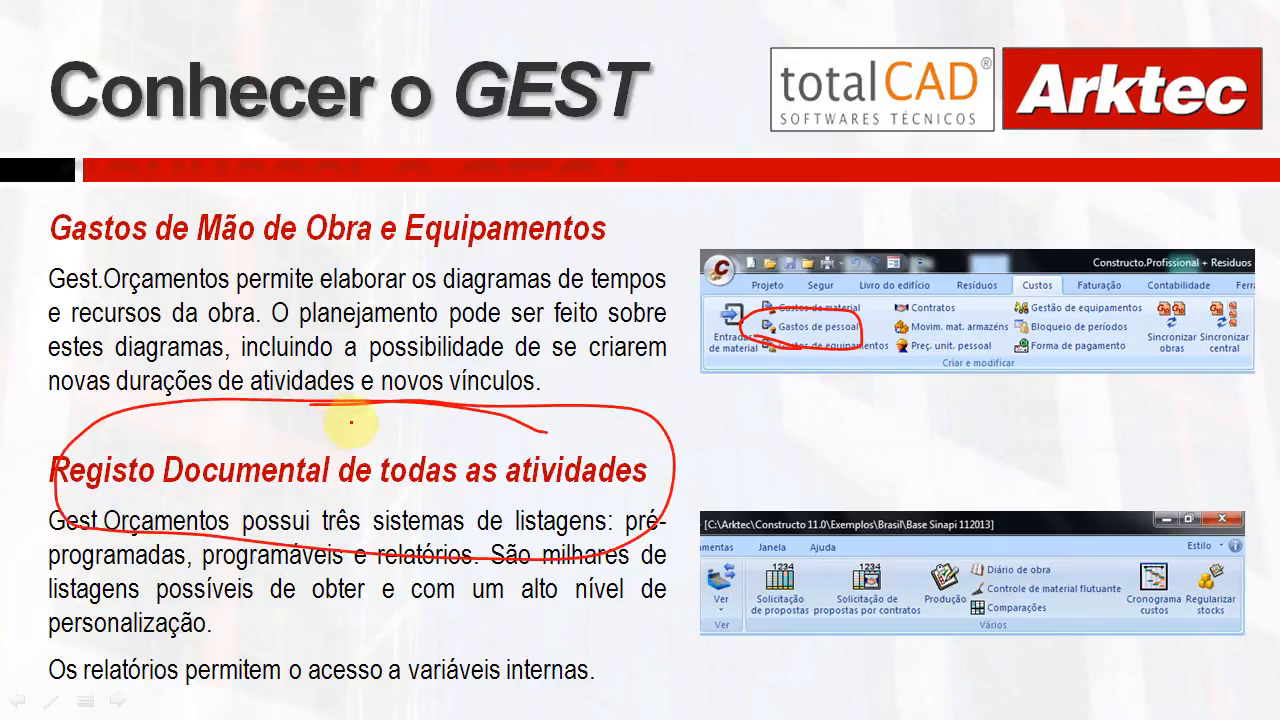
key(alt+Tab)
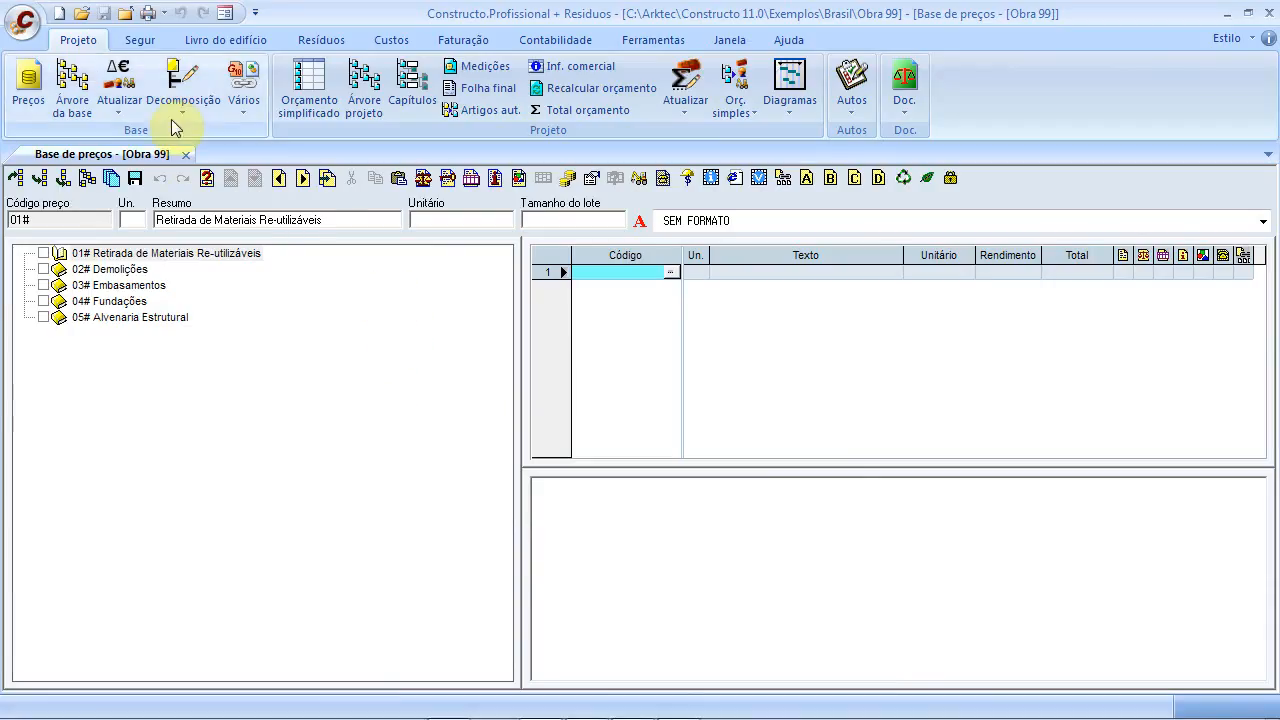
Reopen Obra 99 Entradas de material, Gastos de equipamentos and Gastos de pessoal, expanding the worker's hourly entries
click(390, 40)
click(50, 86)
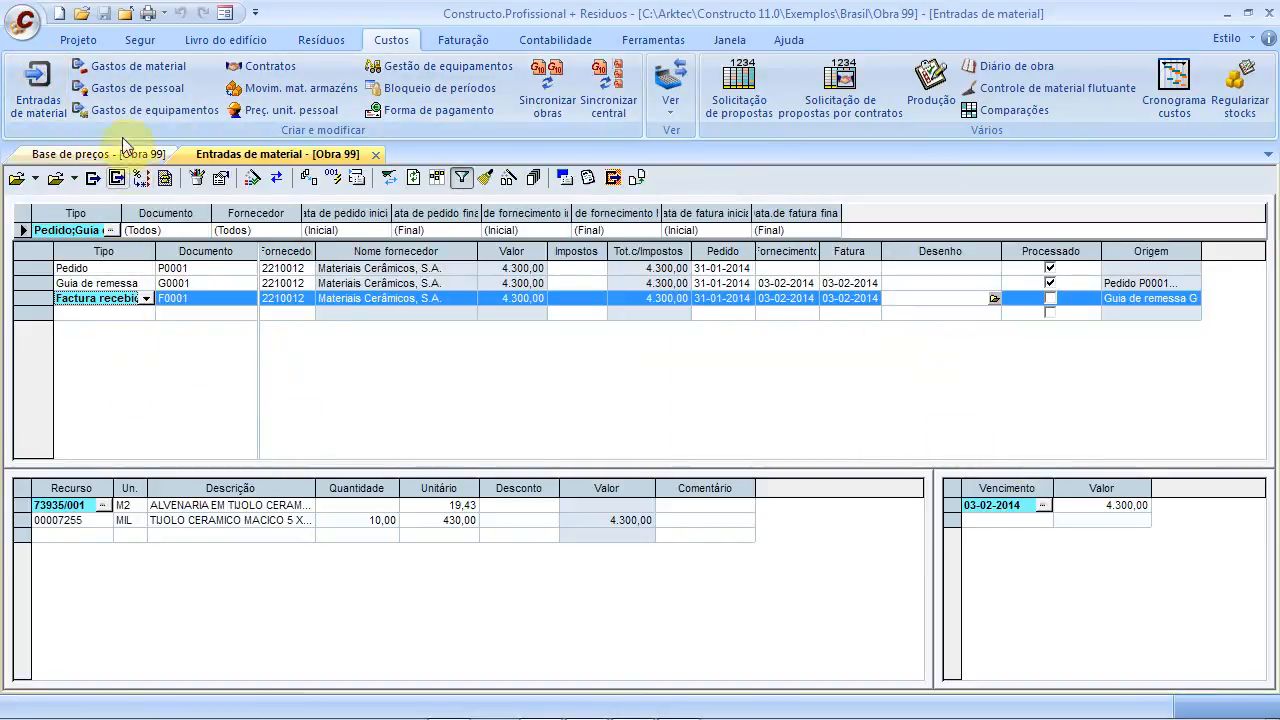
click(150, 110)
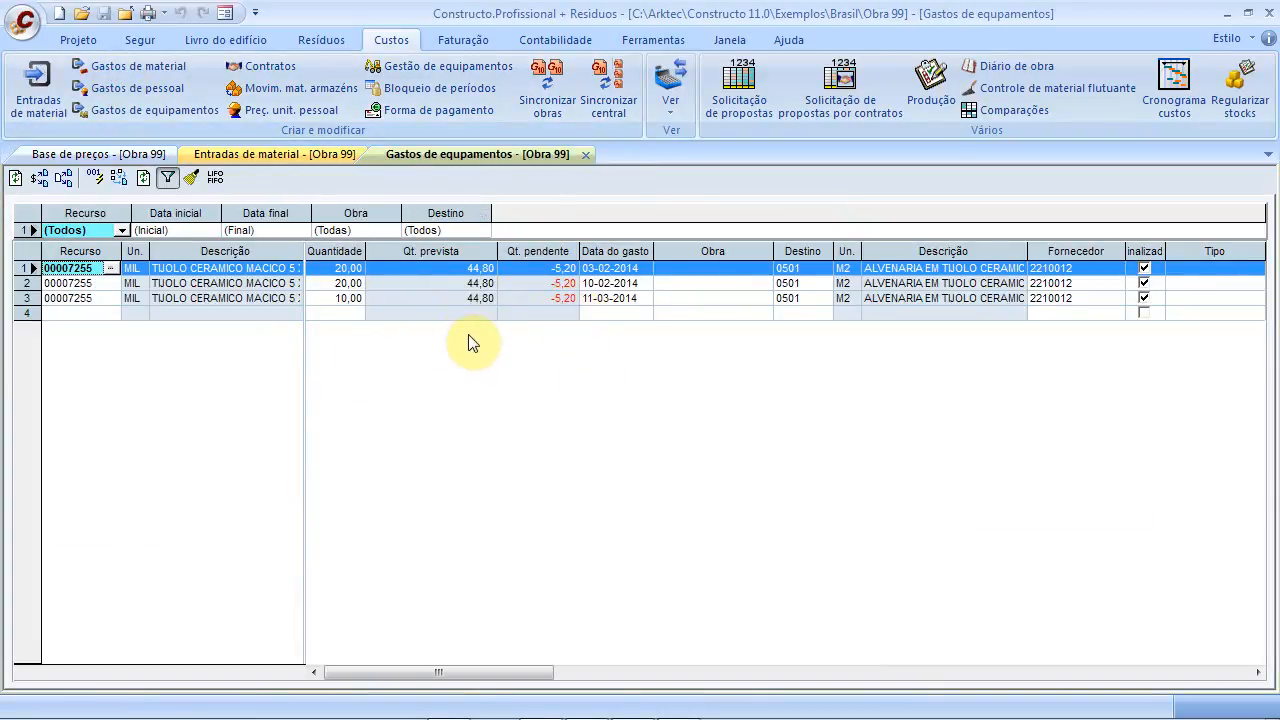
click(143, 91)
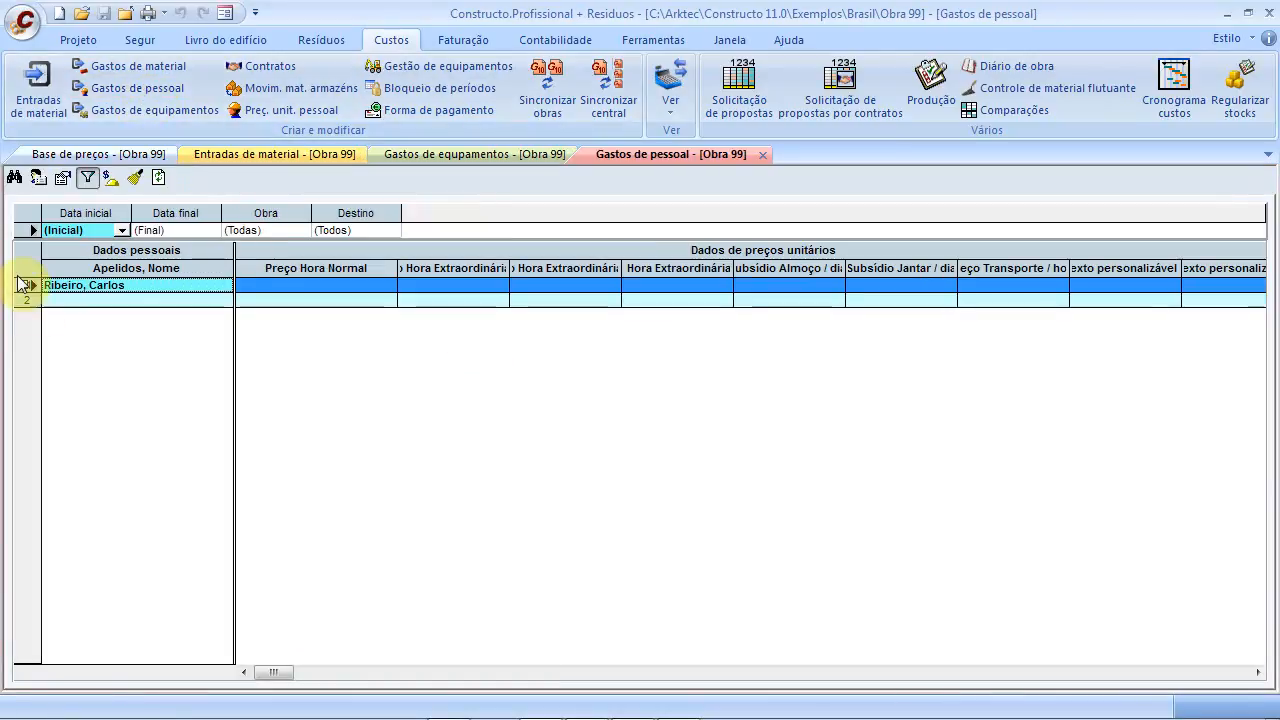
click(24, 290)
click(23, 285)
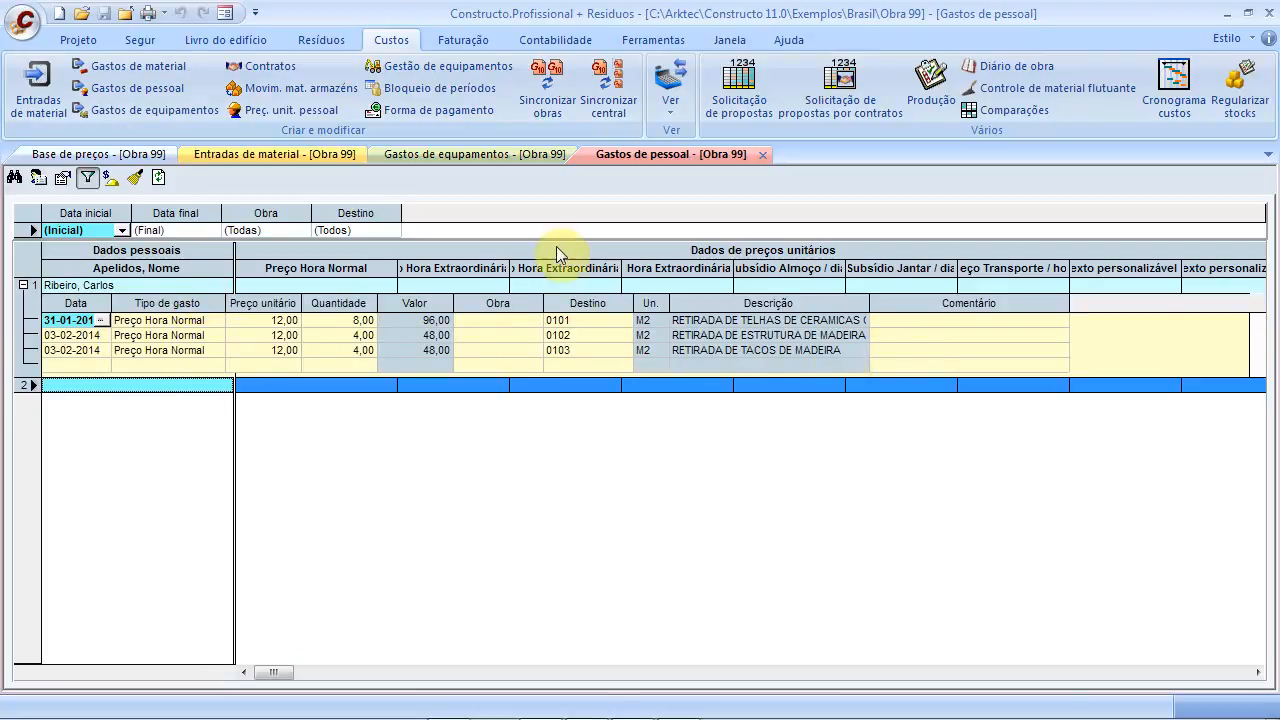
key(alt+Tab)
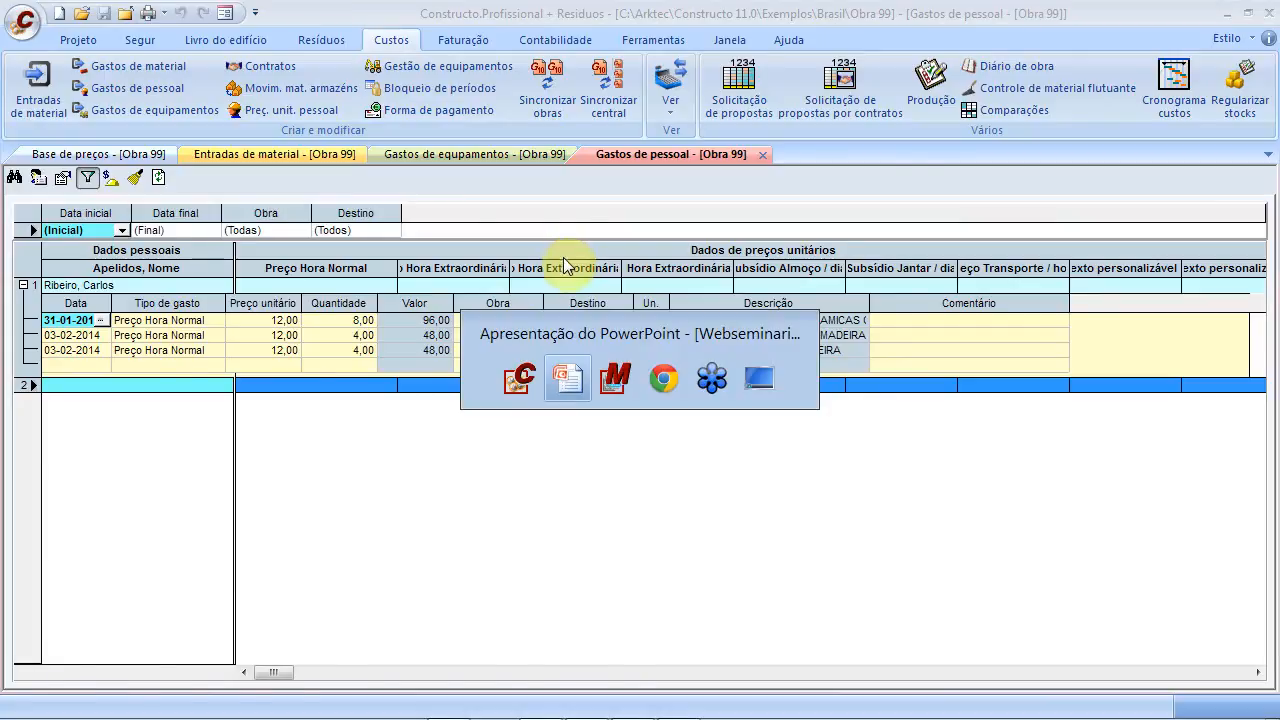
Advance to the Procurement and Controlo total dos Custos das Obras slide
key(Right)
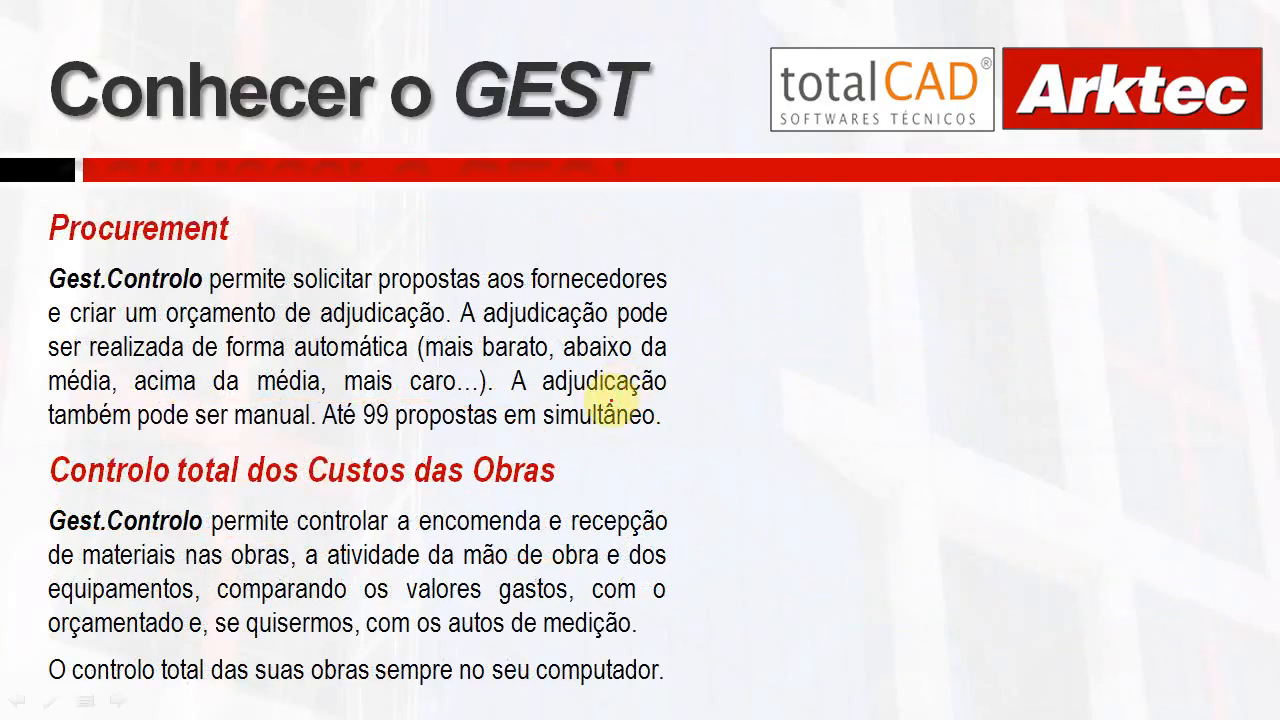